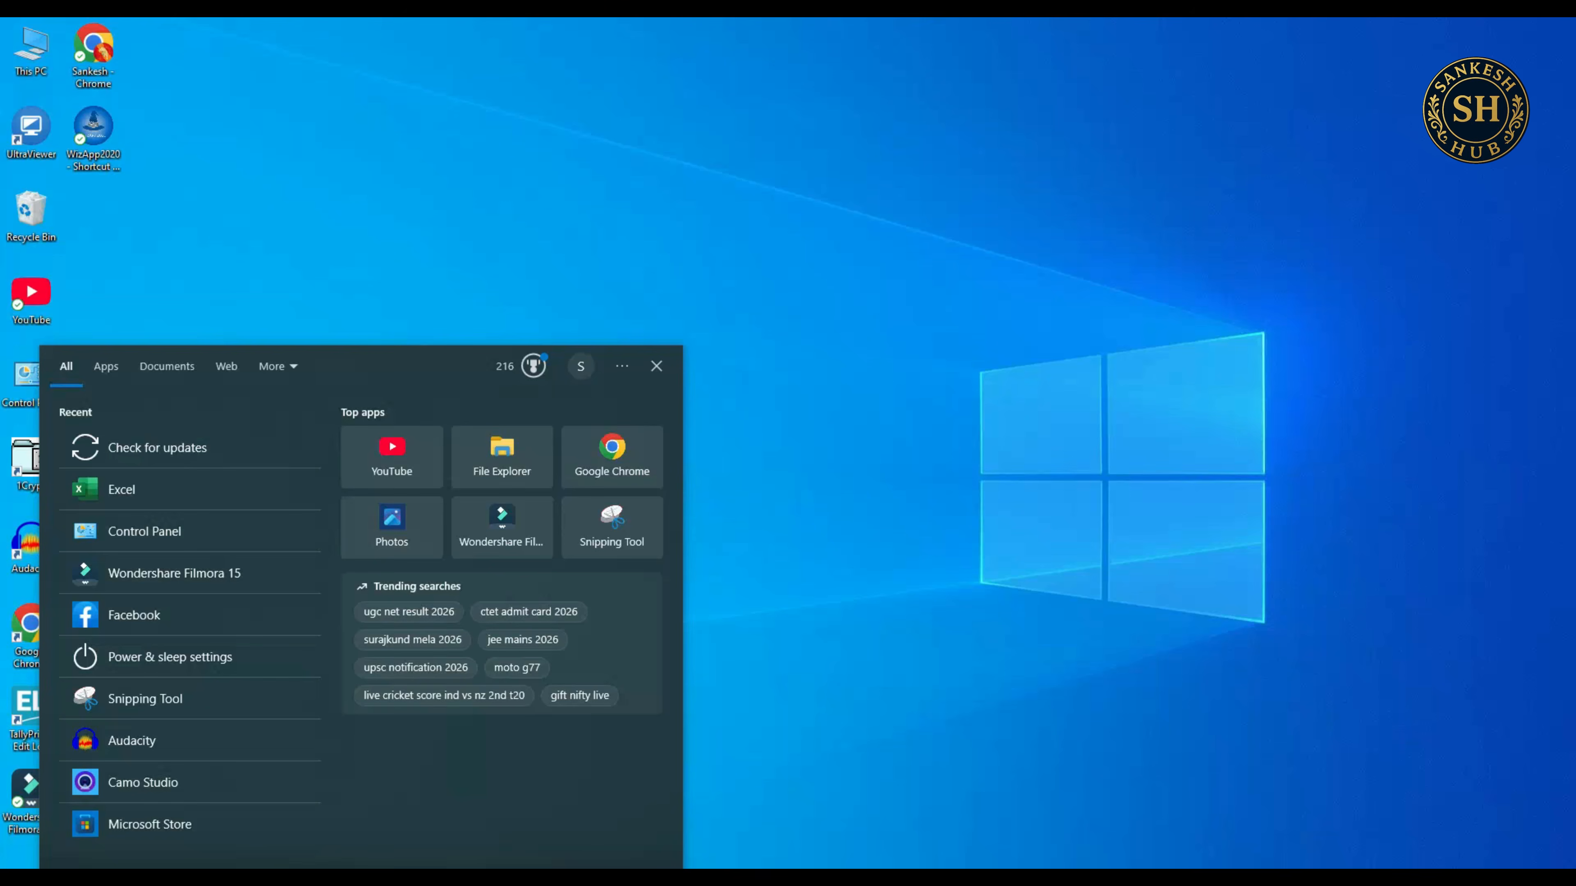
- Start Excel and show the full gallery of templates for new workbooks
type("ex")
key("Return")
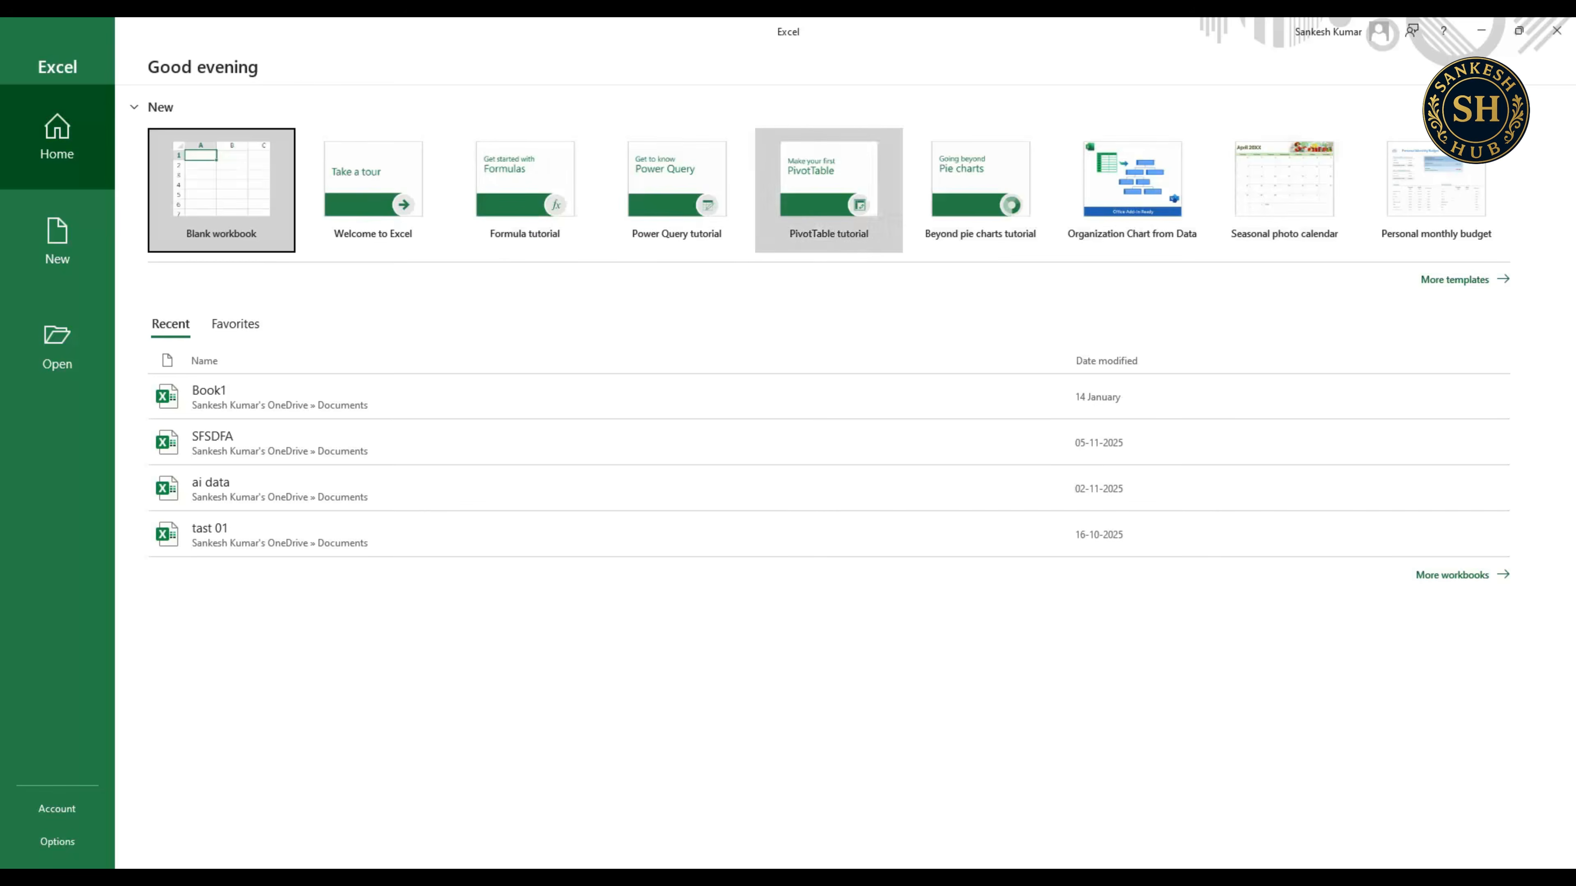
left_click(1455, 280)
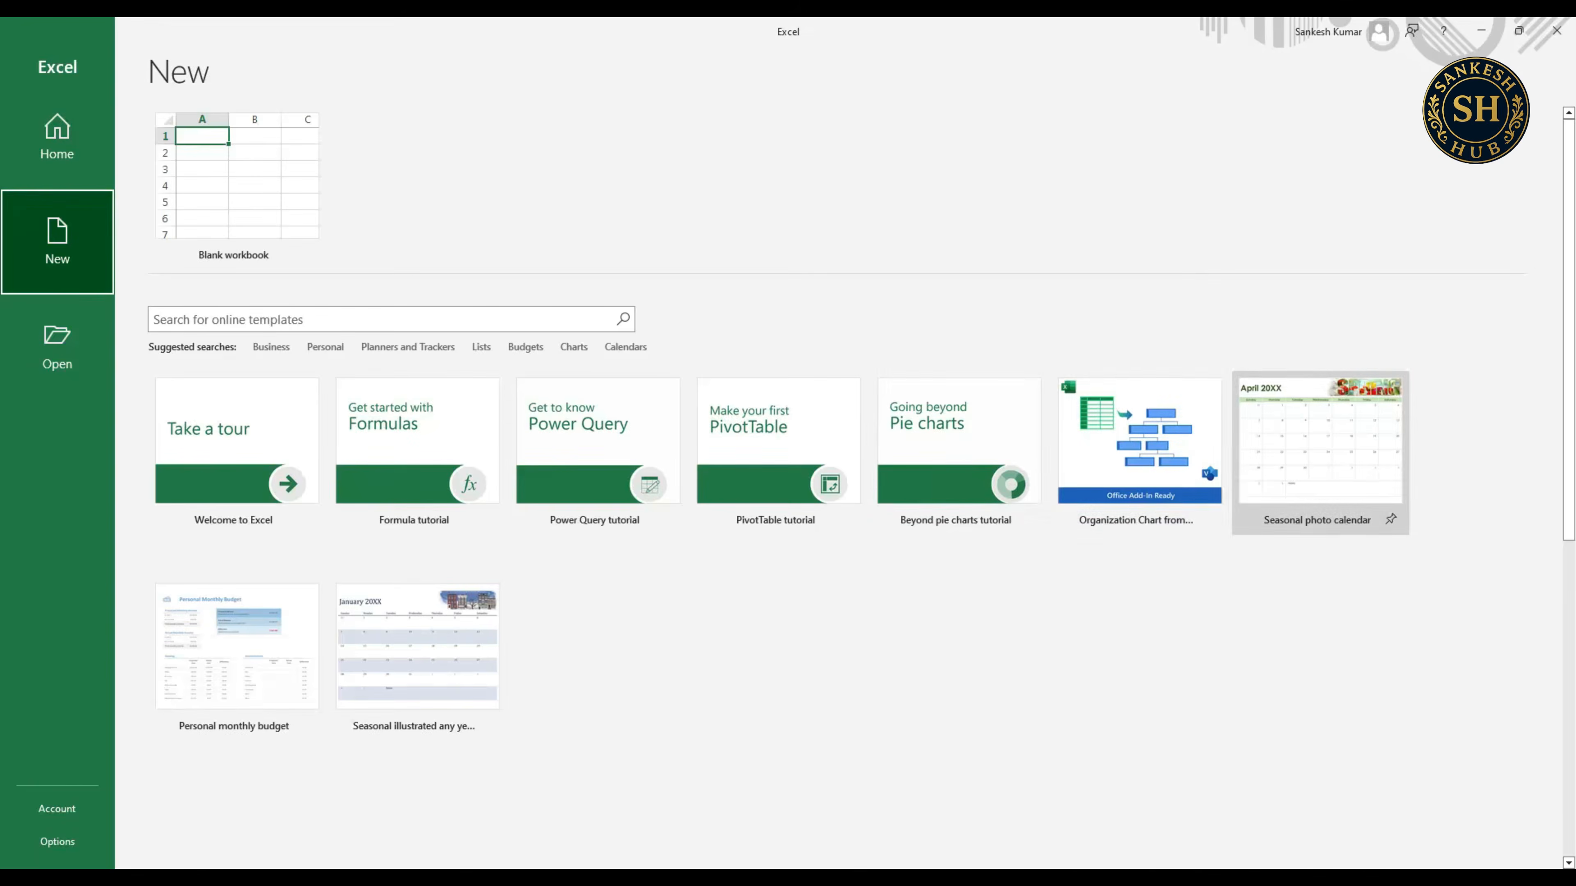
key("Tab")
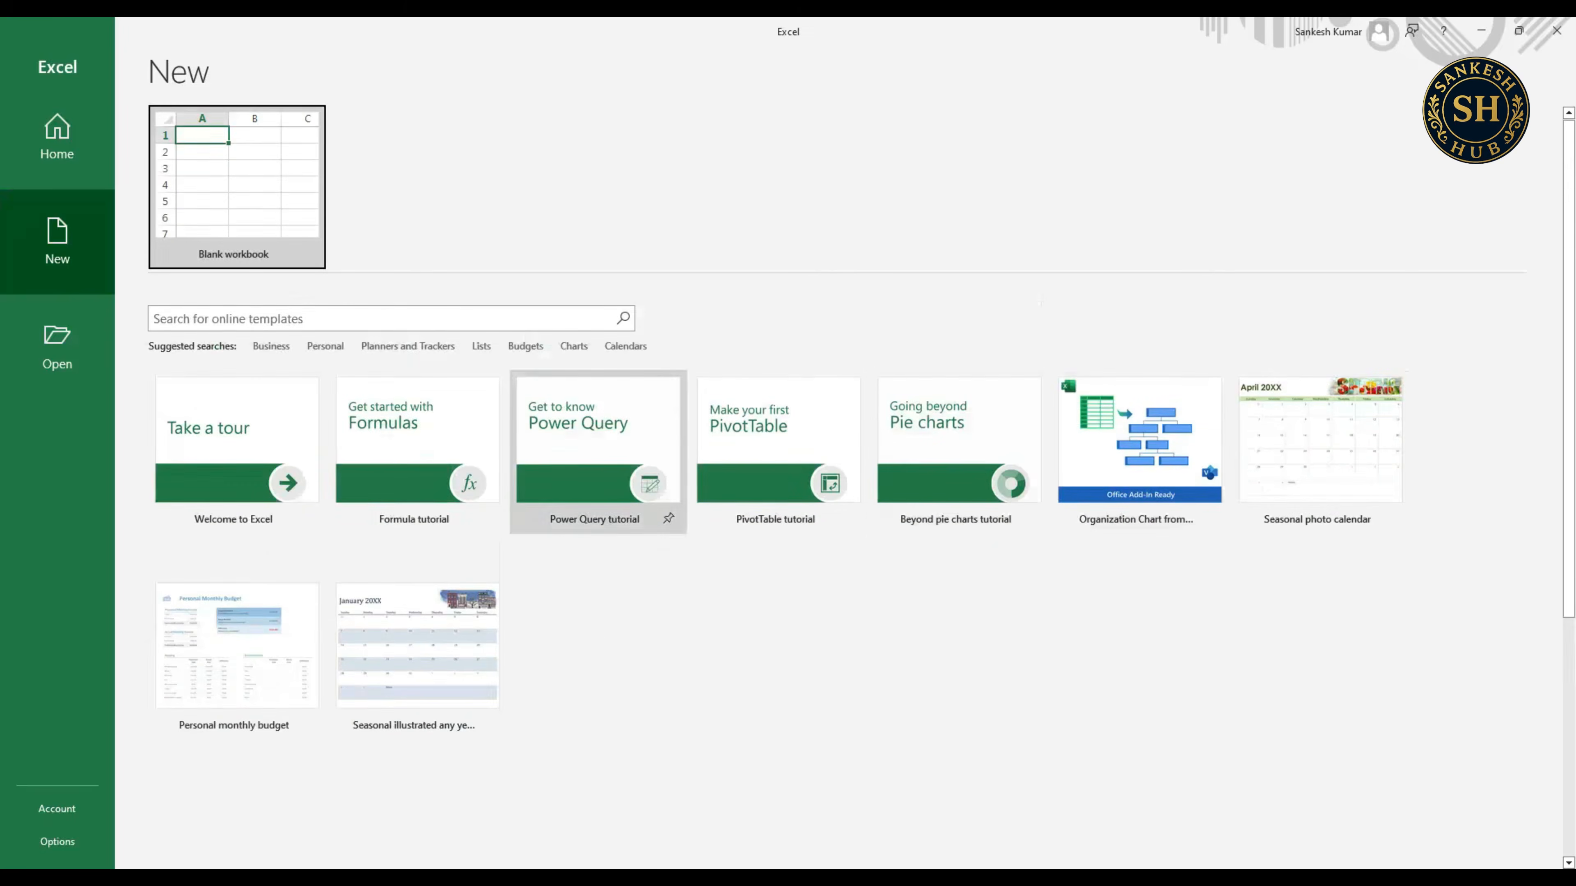
- Create a workbook from the Monthly company budget template
scroll(595, 453, "down", 1)
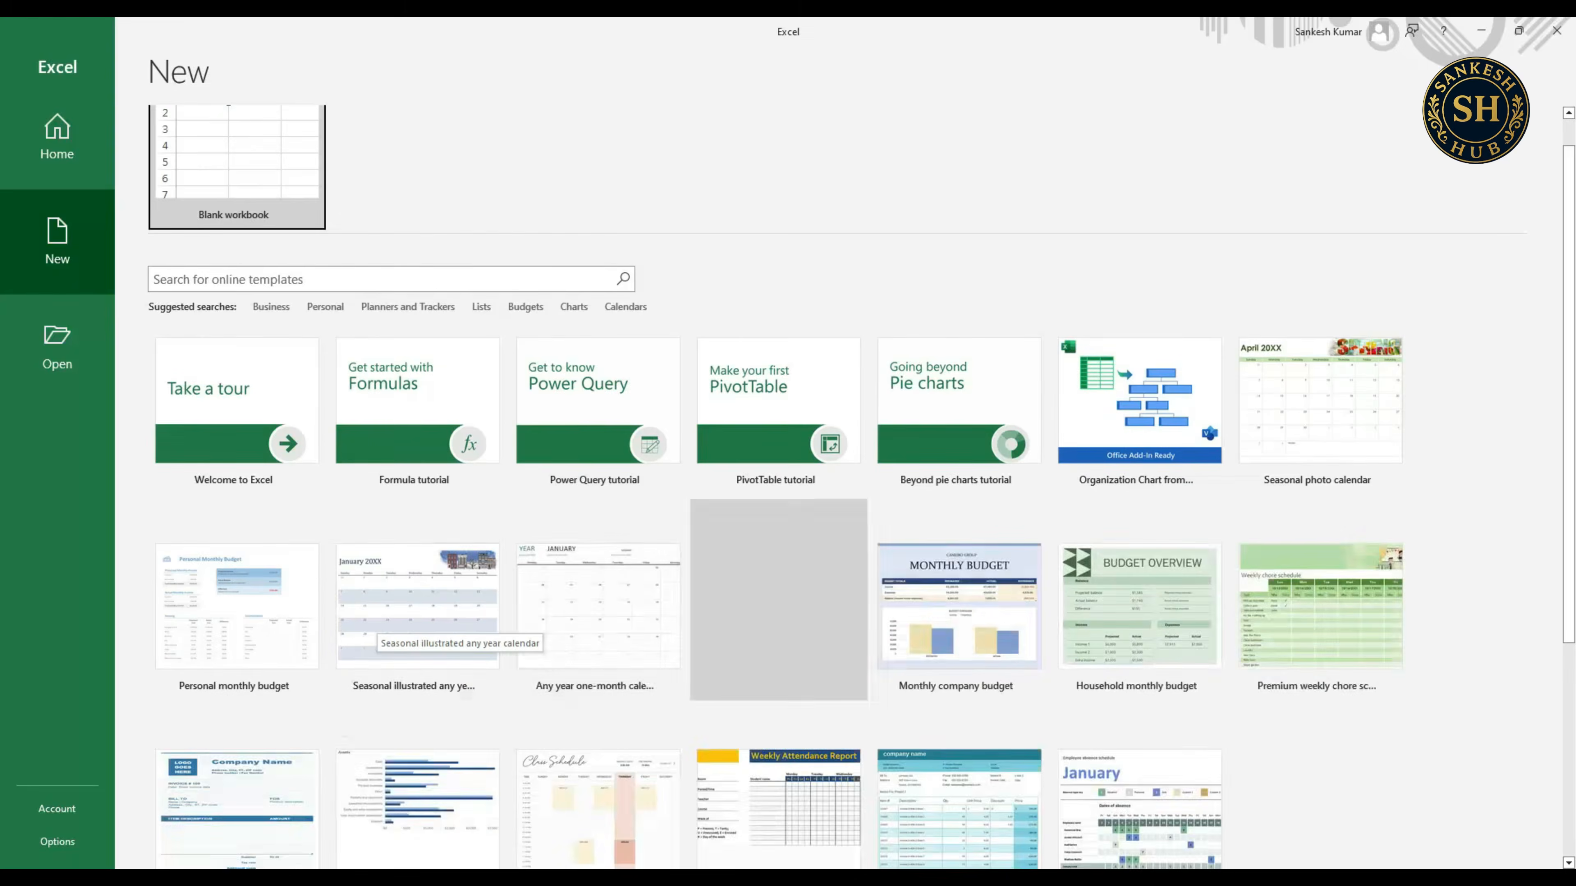
scroll(778, 481, "down", 3)
scroll(778, 481, "down", 2)
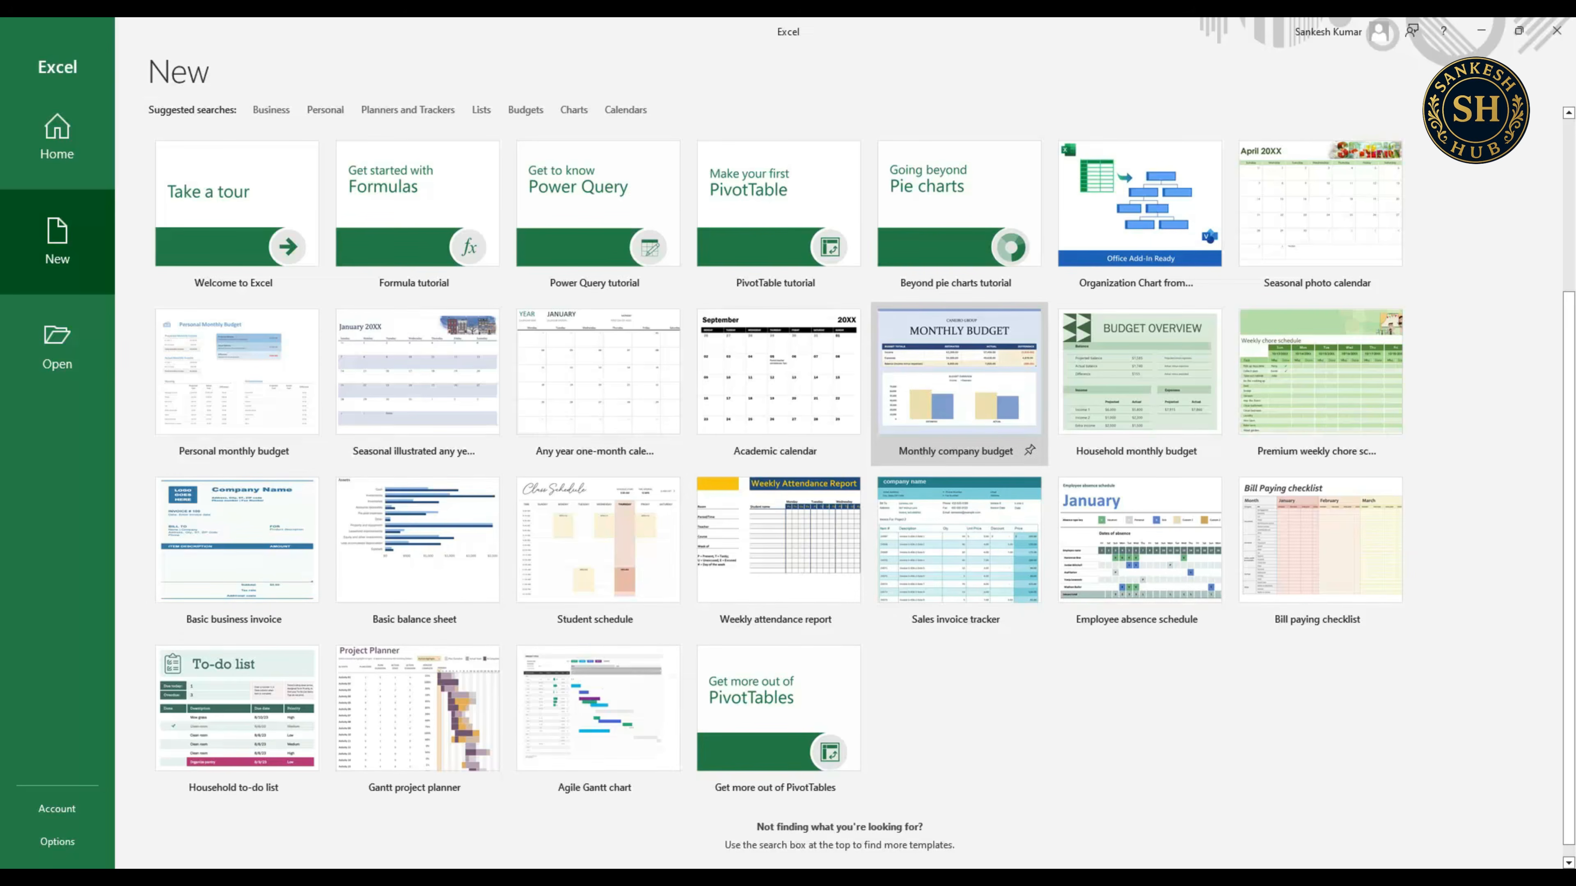
left_click(959, 373)
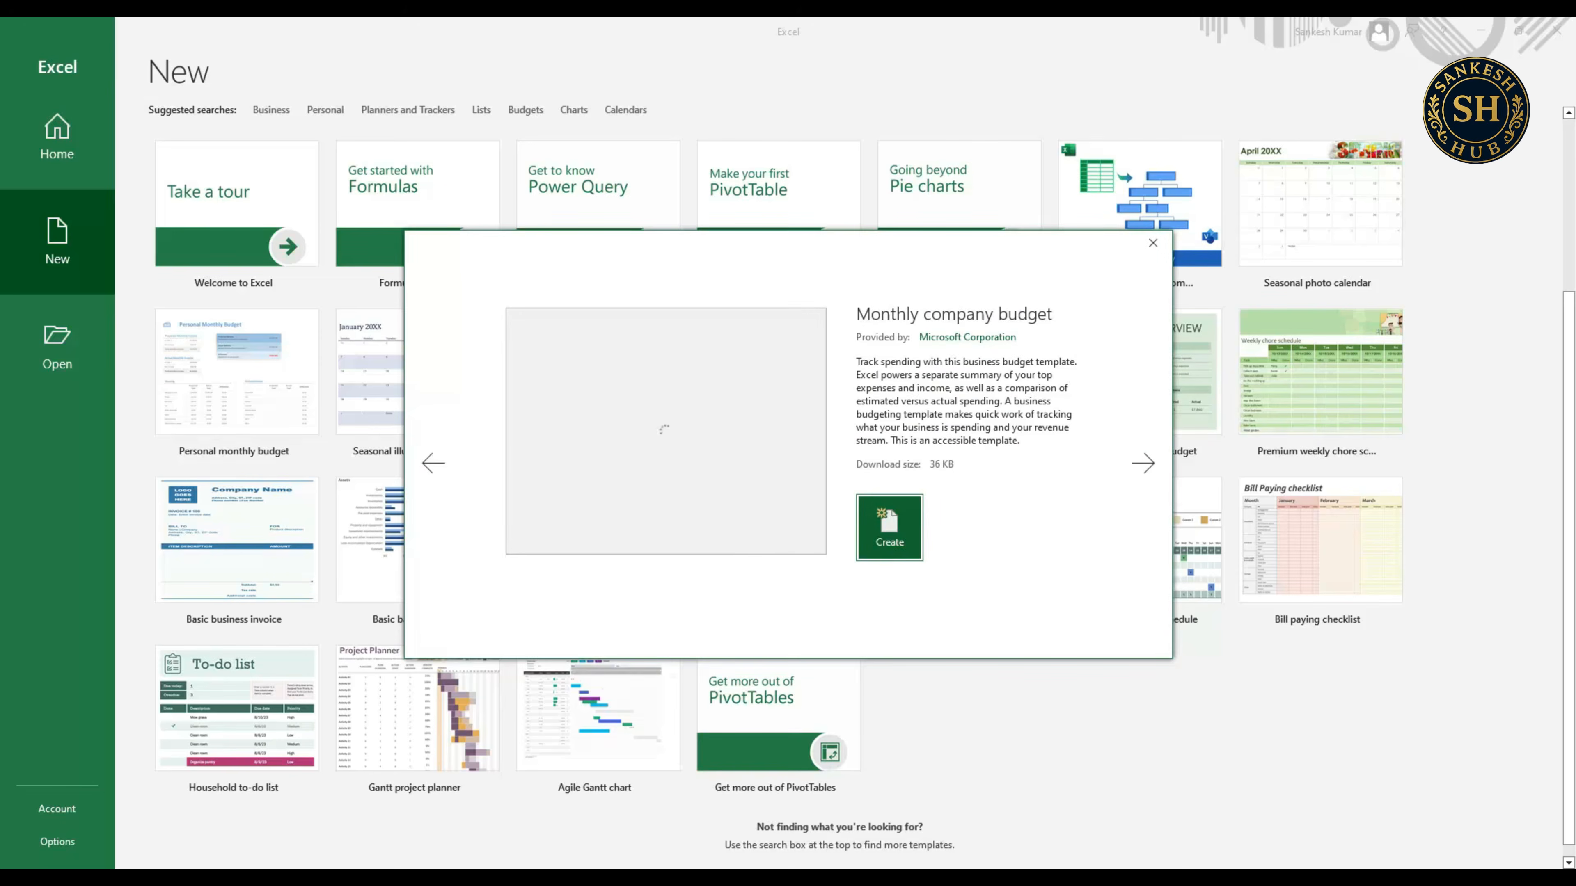
key("Return")
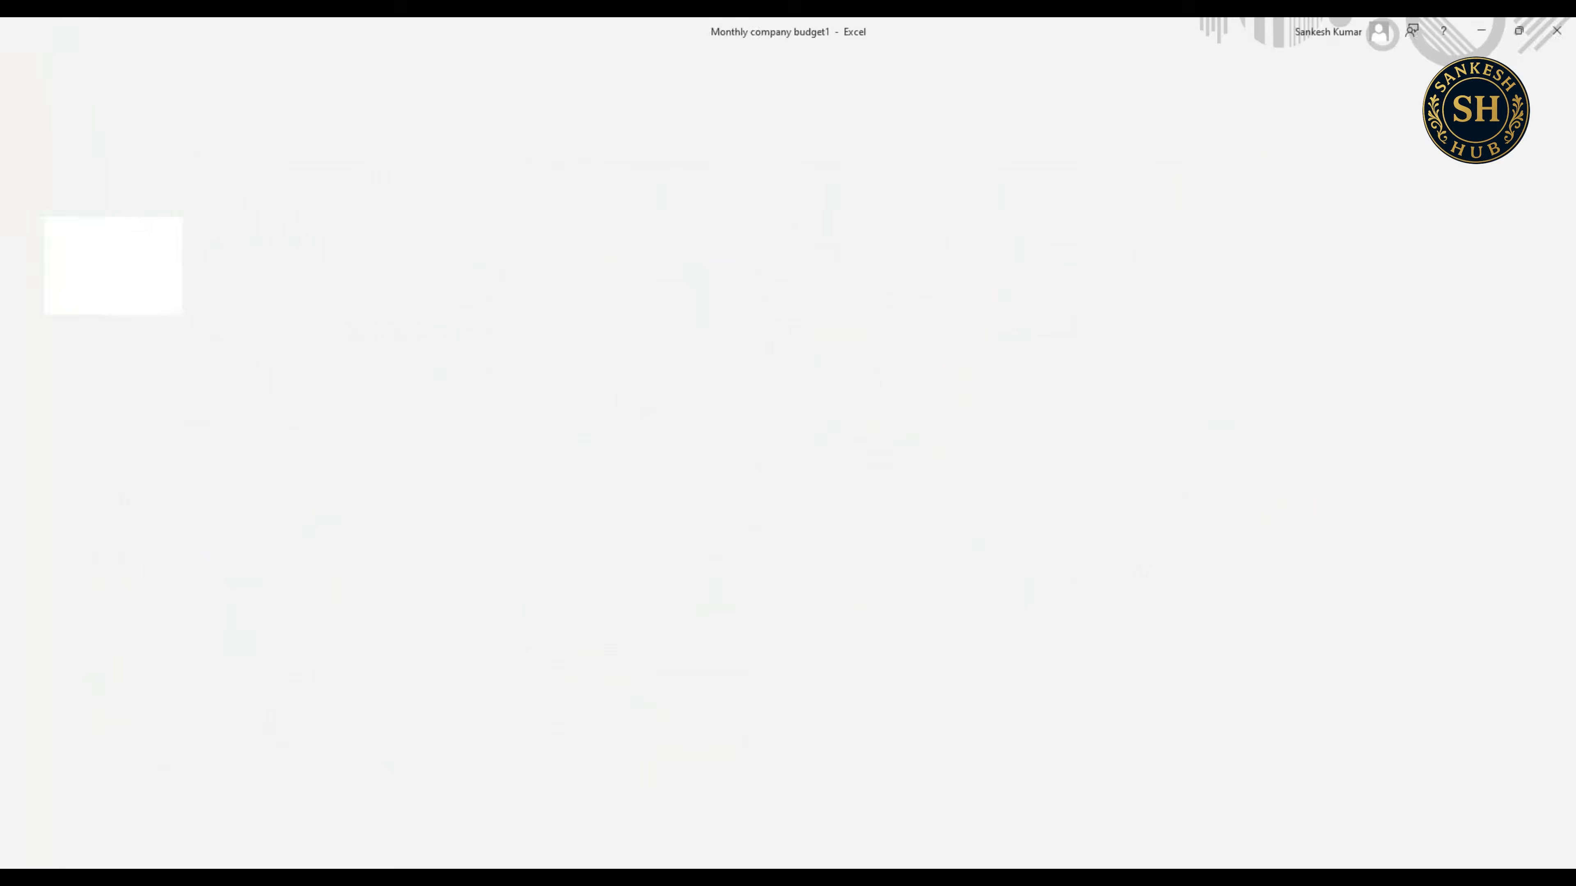
- Dismiss the licence notice and examine the monthly budget summary sheet, from the budget totals to the highest operating expenses table
scroll(496, 528, "down", 5)
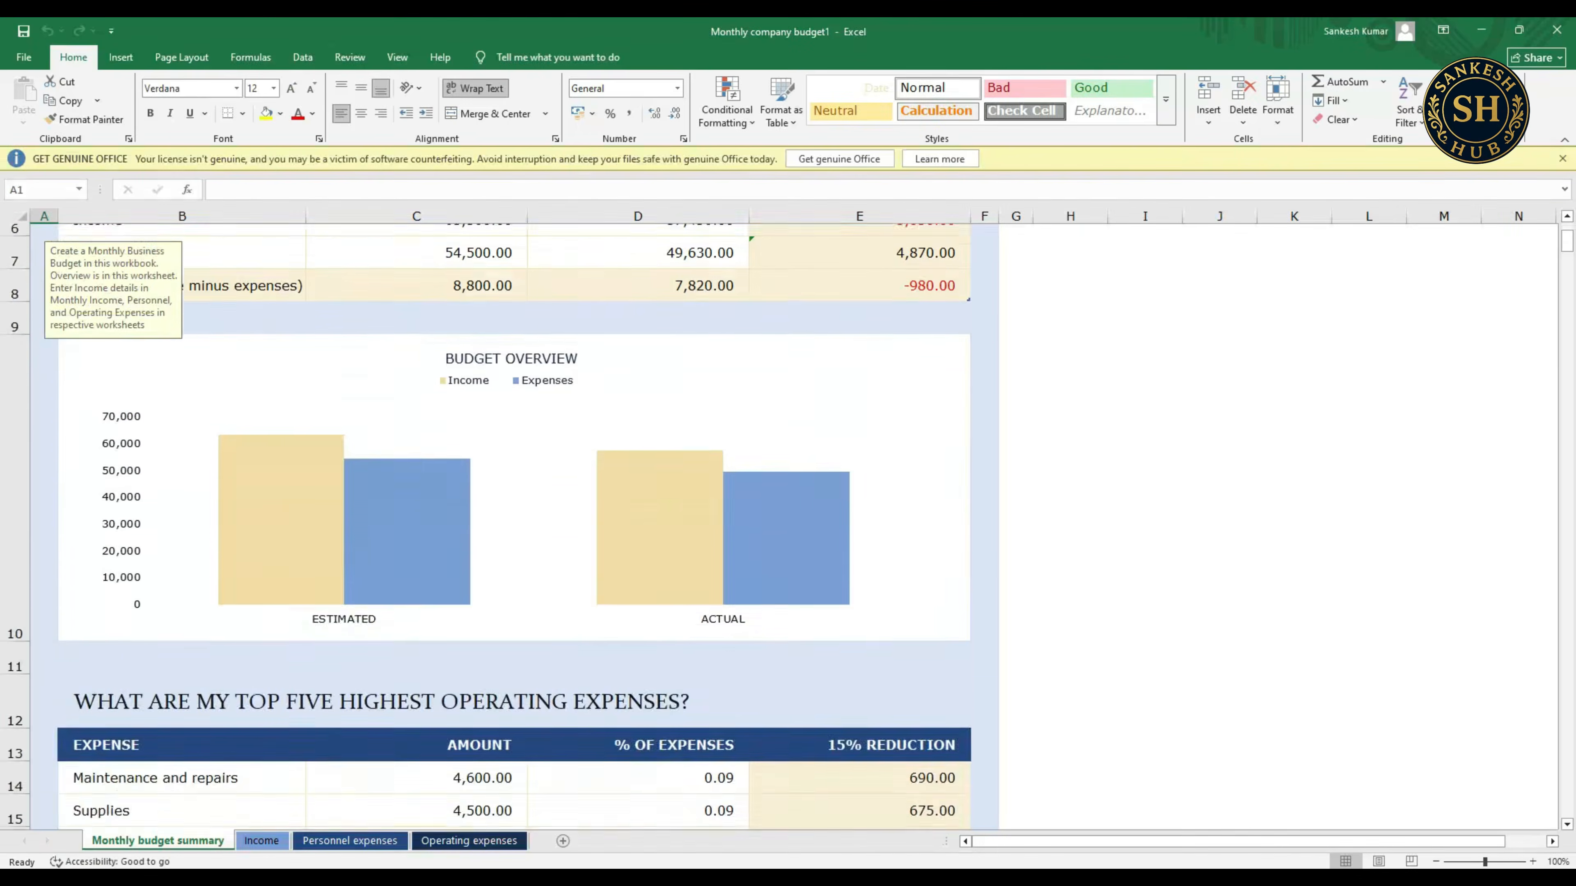
scroll(496, 527, "up", 5)
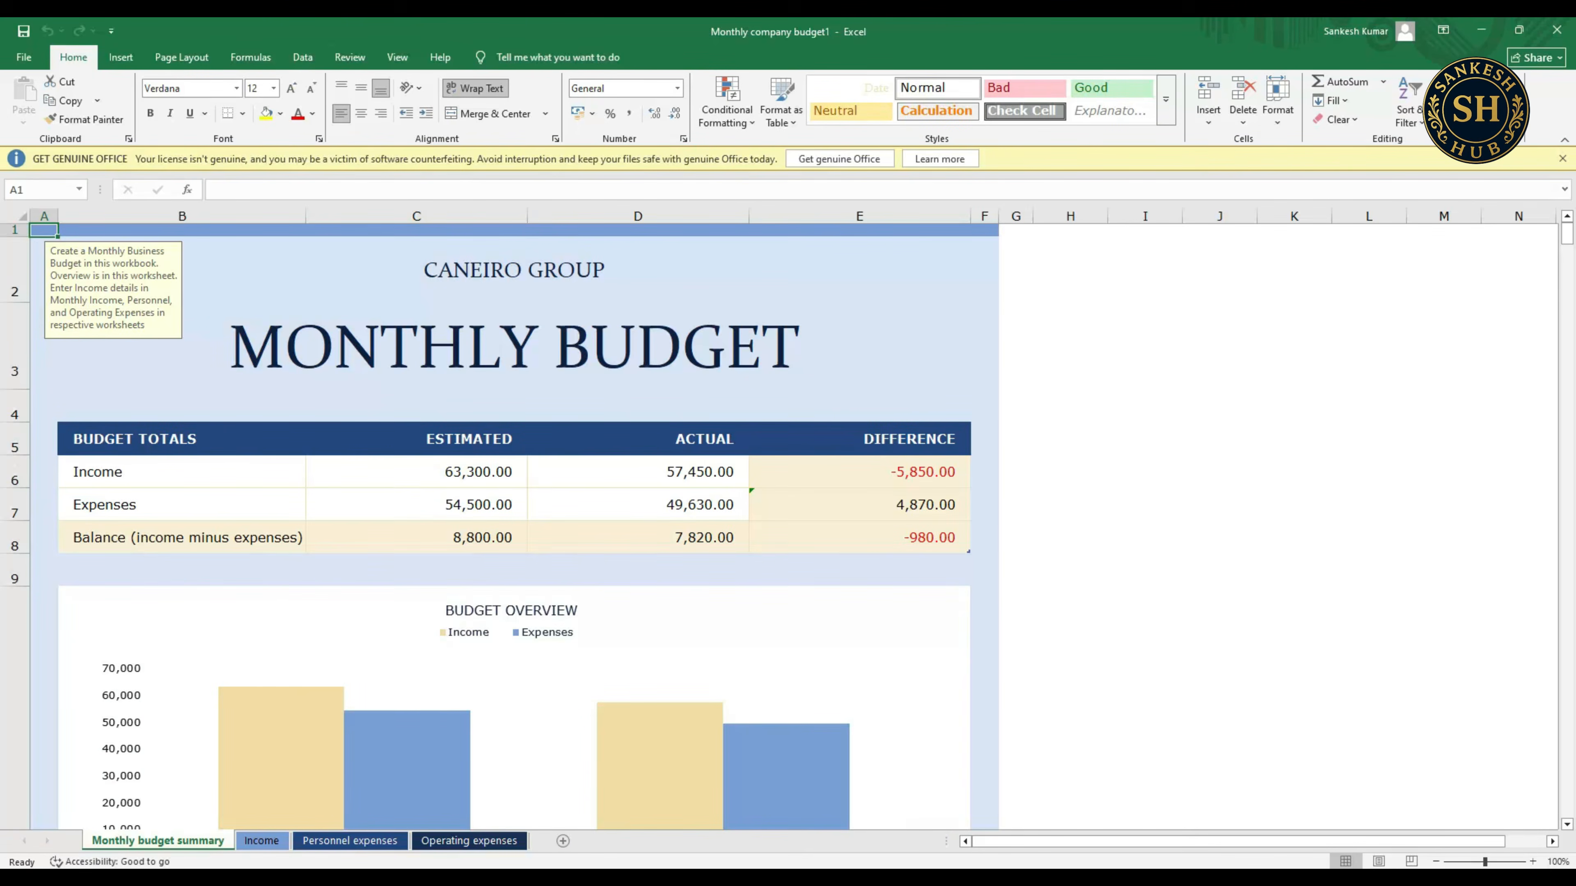
scroll(496, 527, "down", 1)
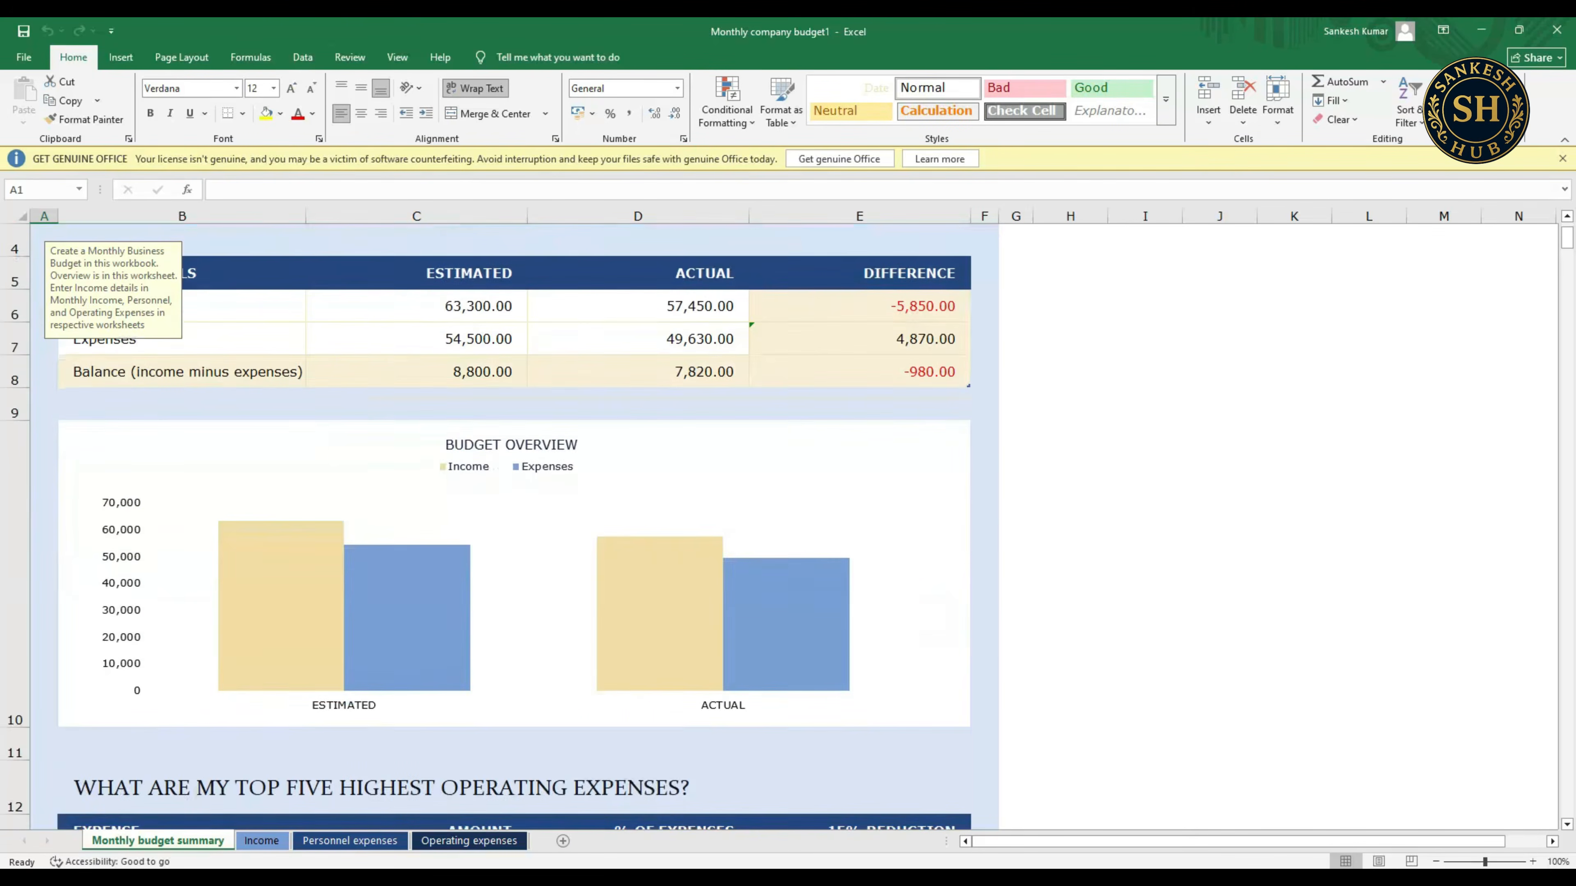
scroll(496, 528, "up", 1)
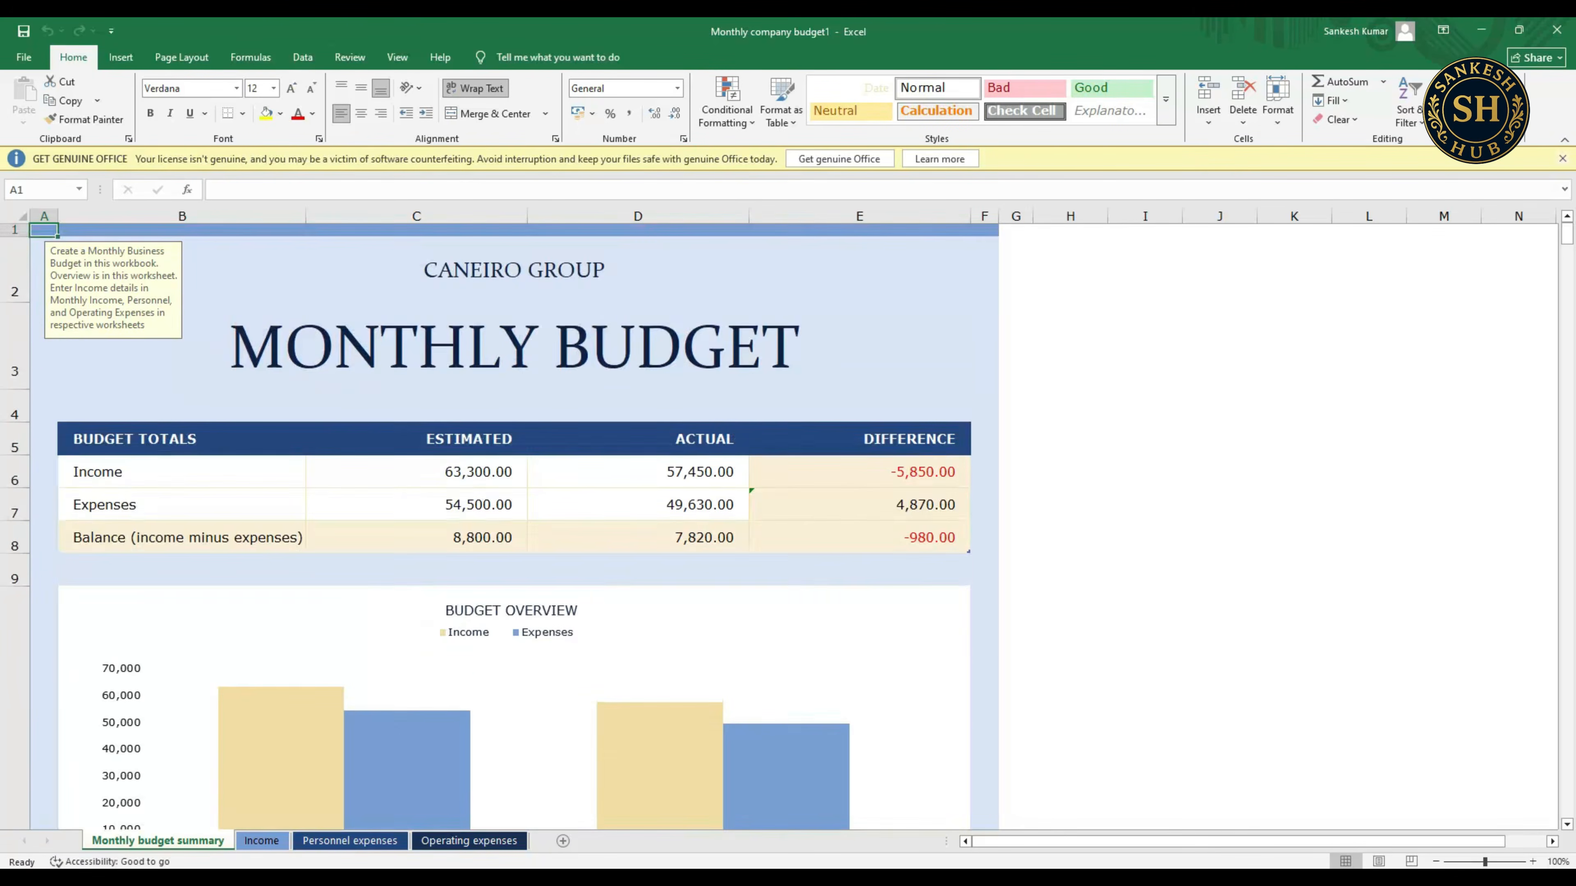
left_click(1562, 159)
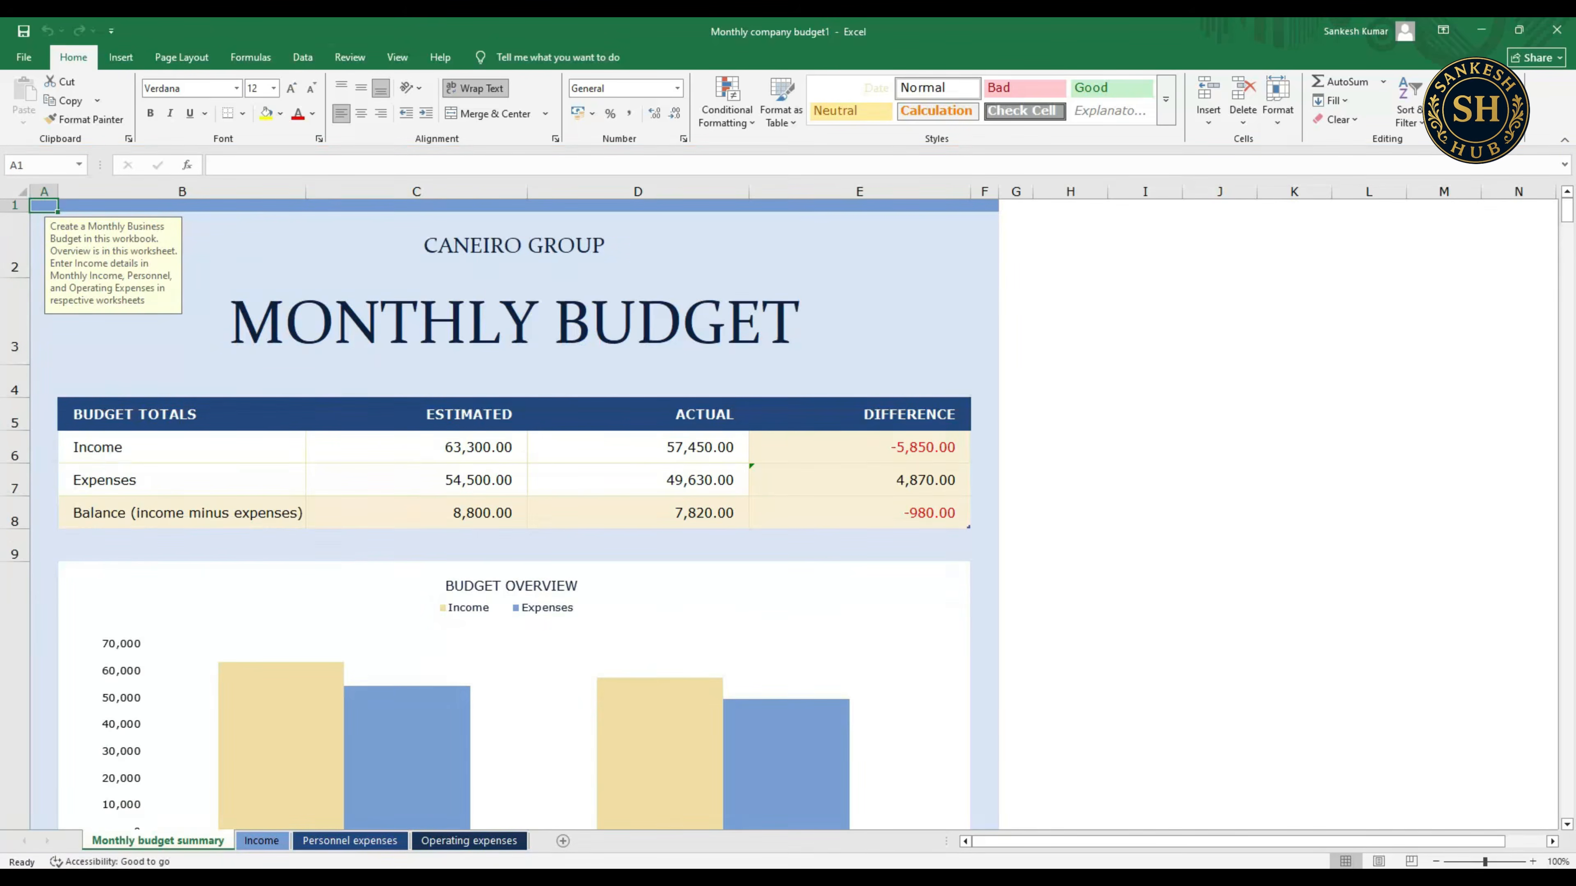
scroll(496, 528, "down", 4)
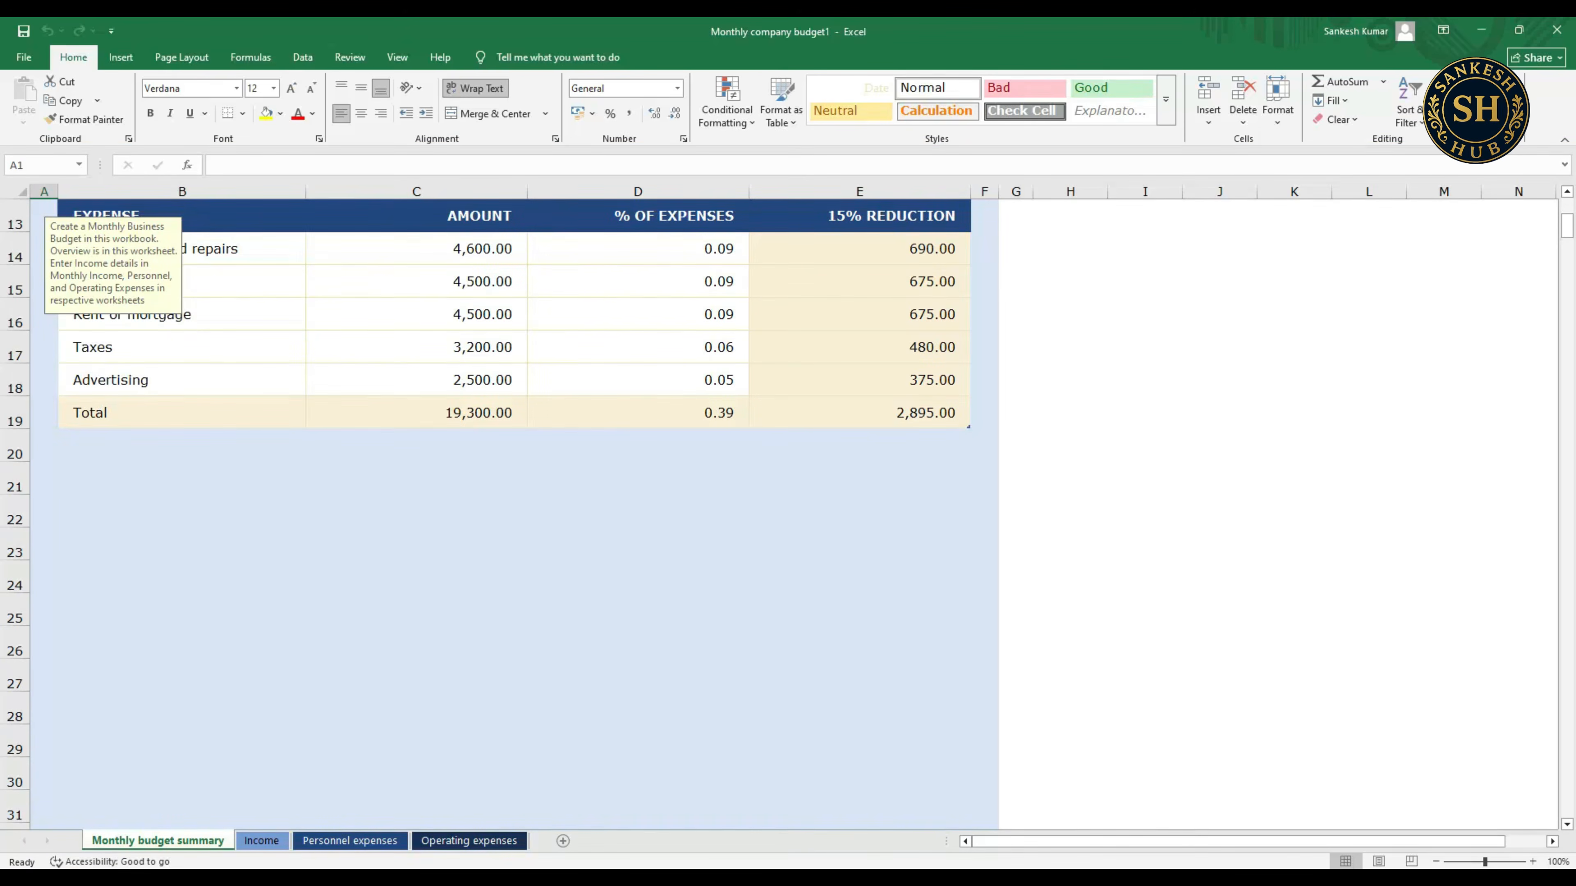
- Browse the template gallery again for other ready-made calendars, invoices, schedules and budgets
left_click(23, 57)
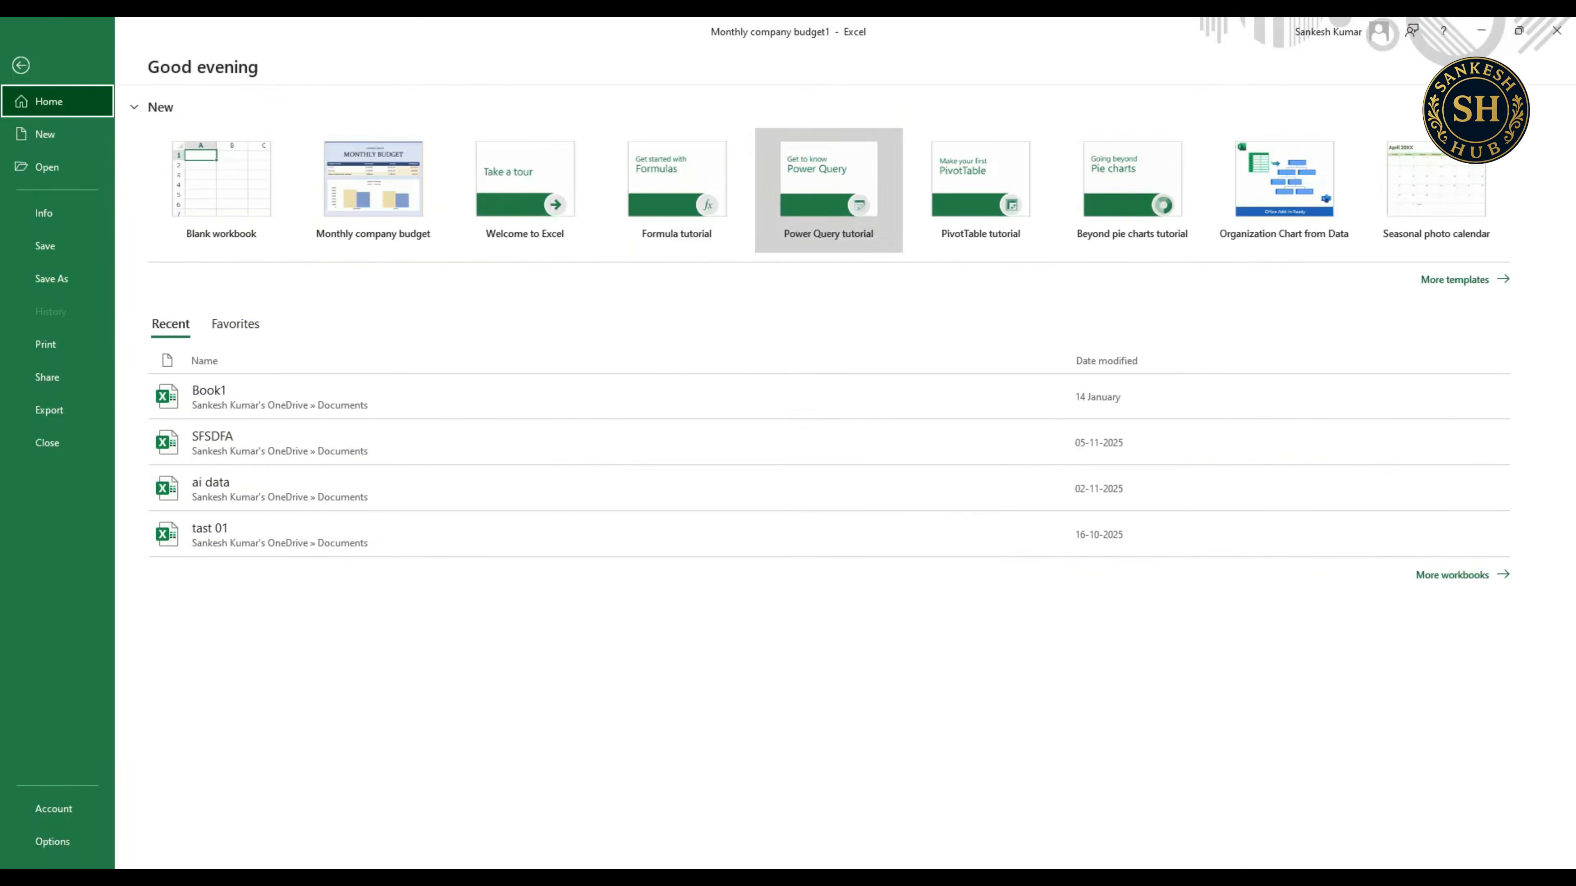
left_click(1454, 279)
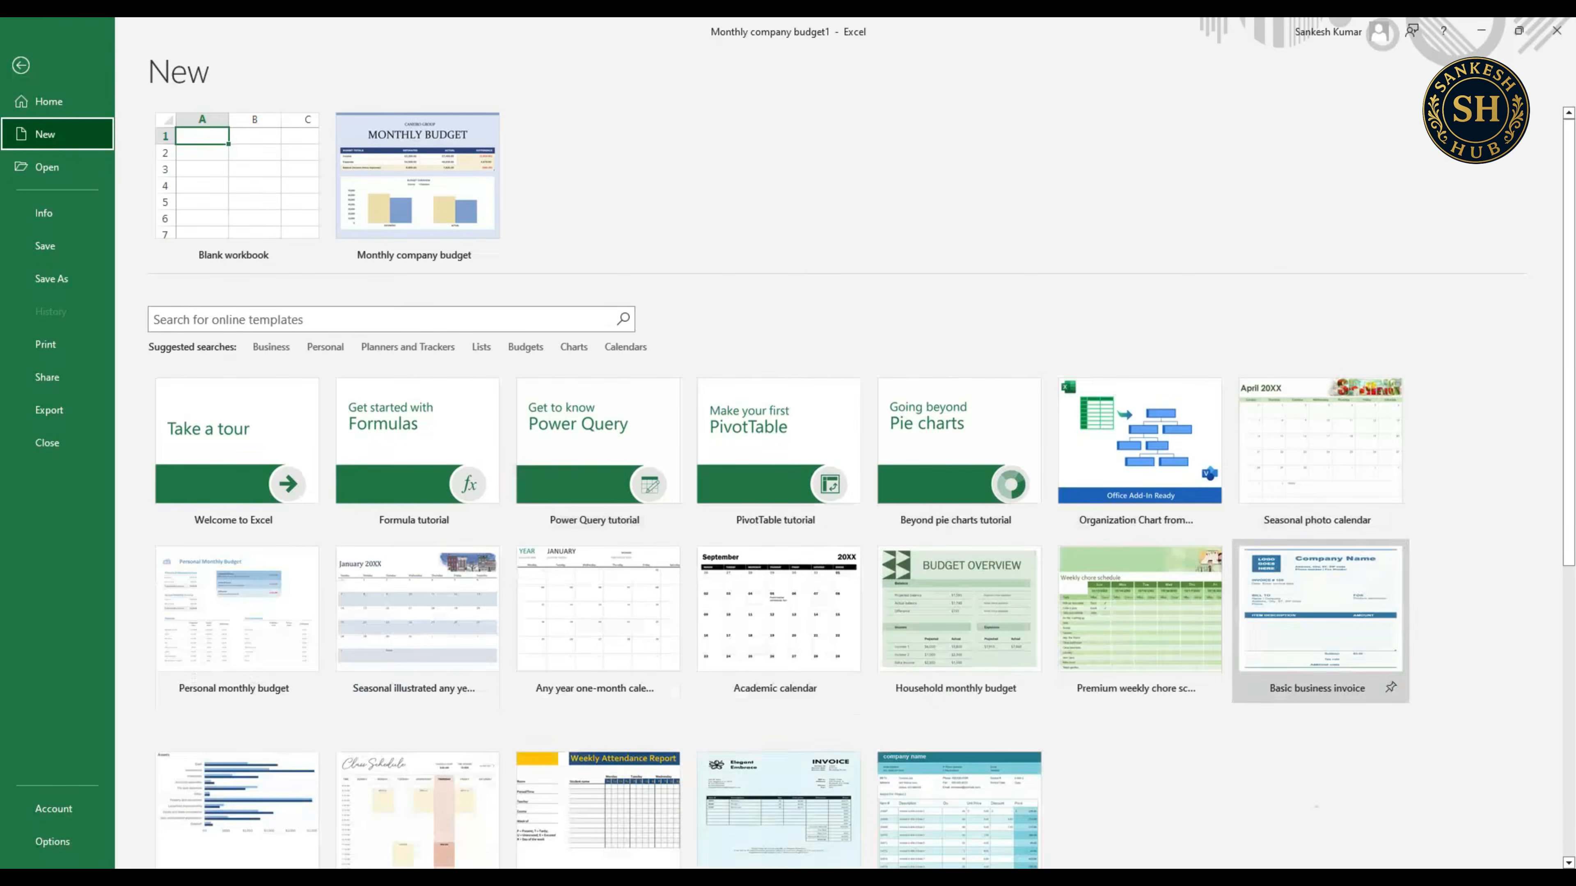
scroll(807, 621, "down", 1)
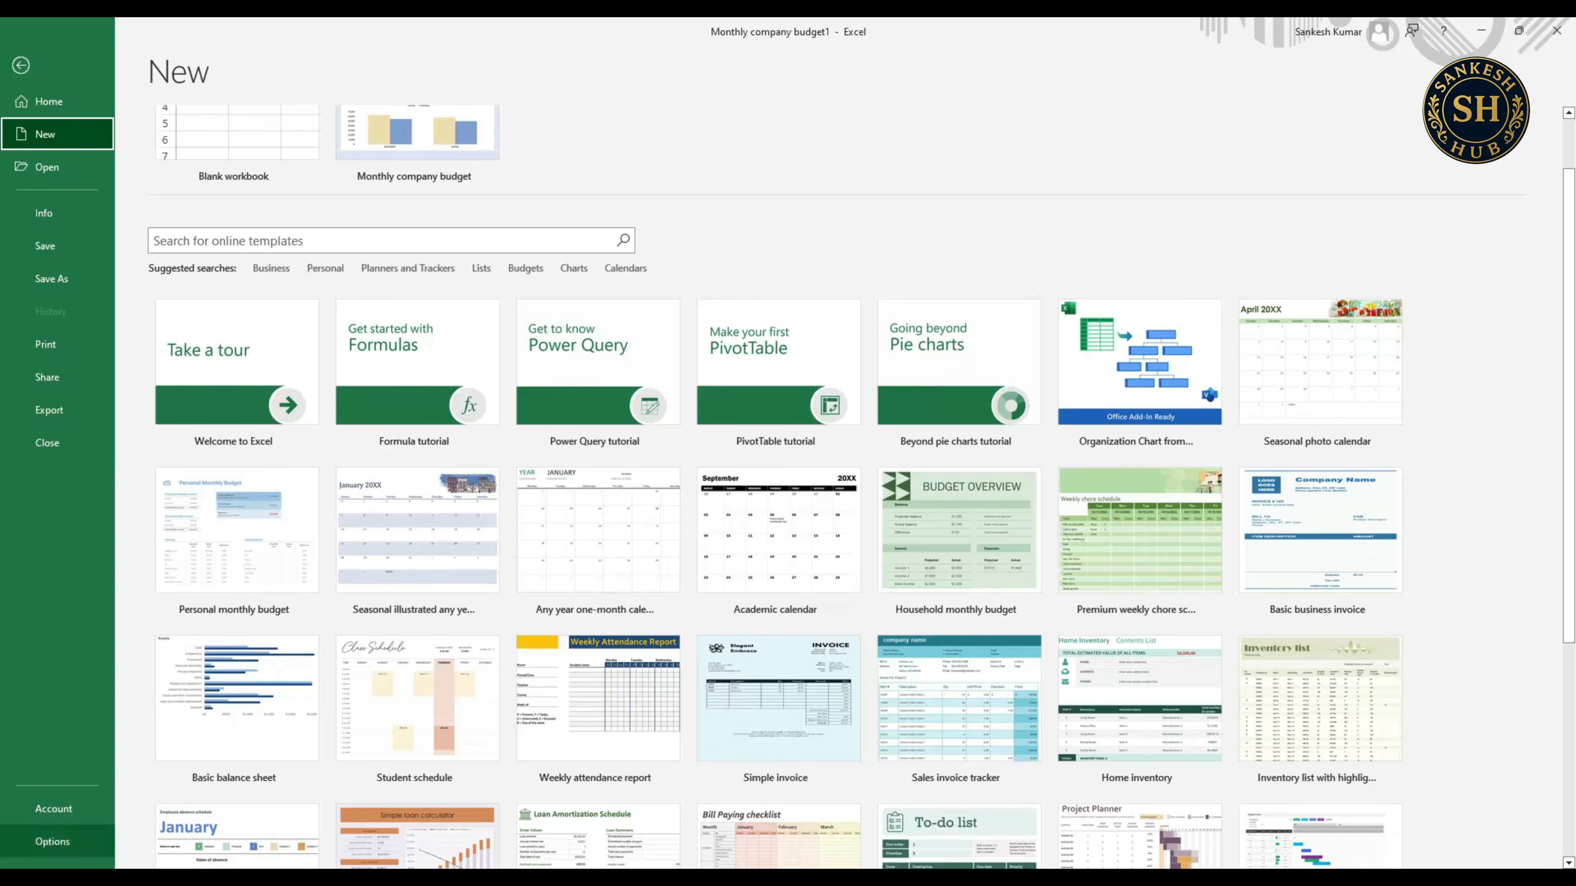
- View the account and product information and the general Excel options, leaving the options unchanged
left_click(54, 808)
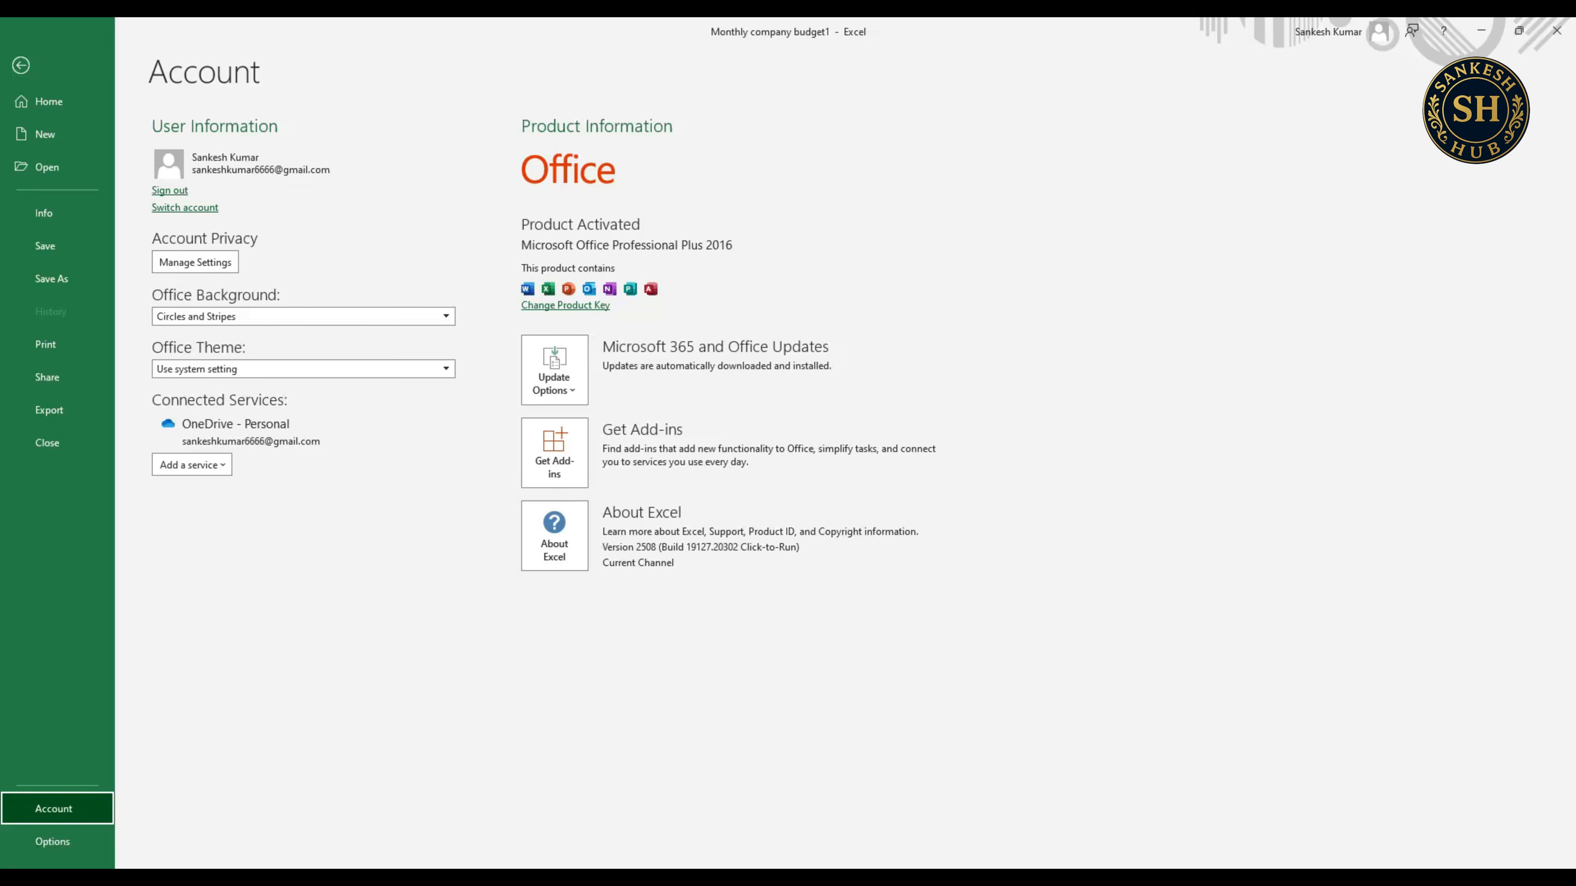
left_click(52, 841)
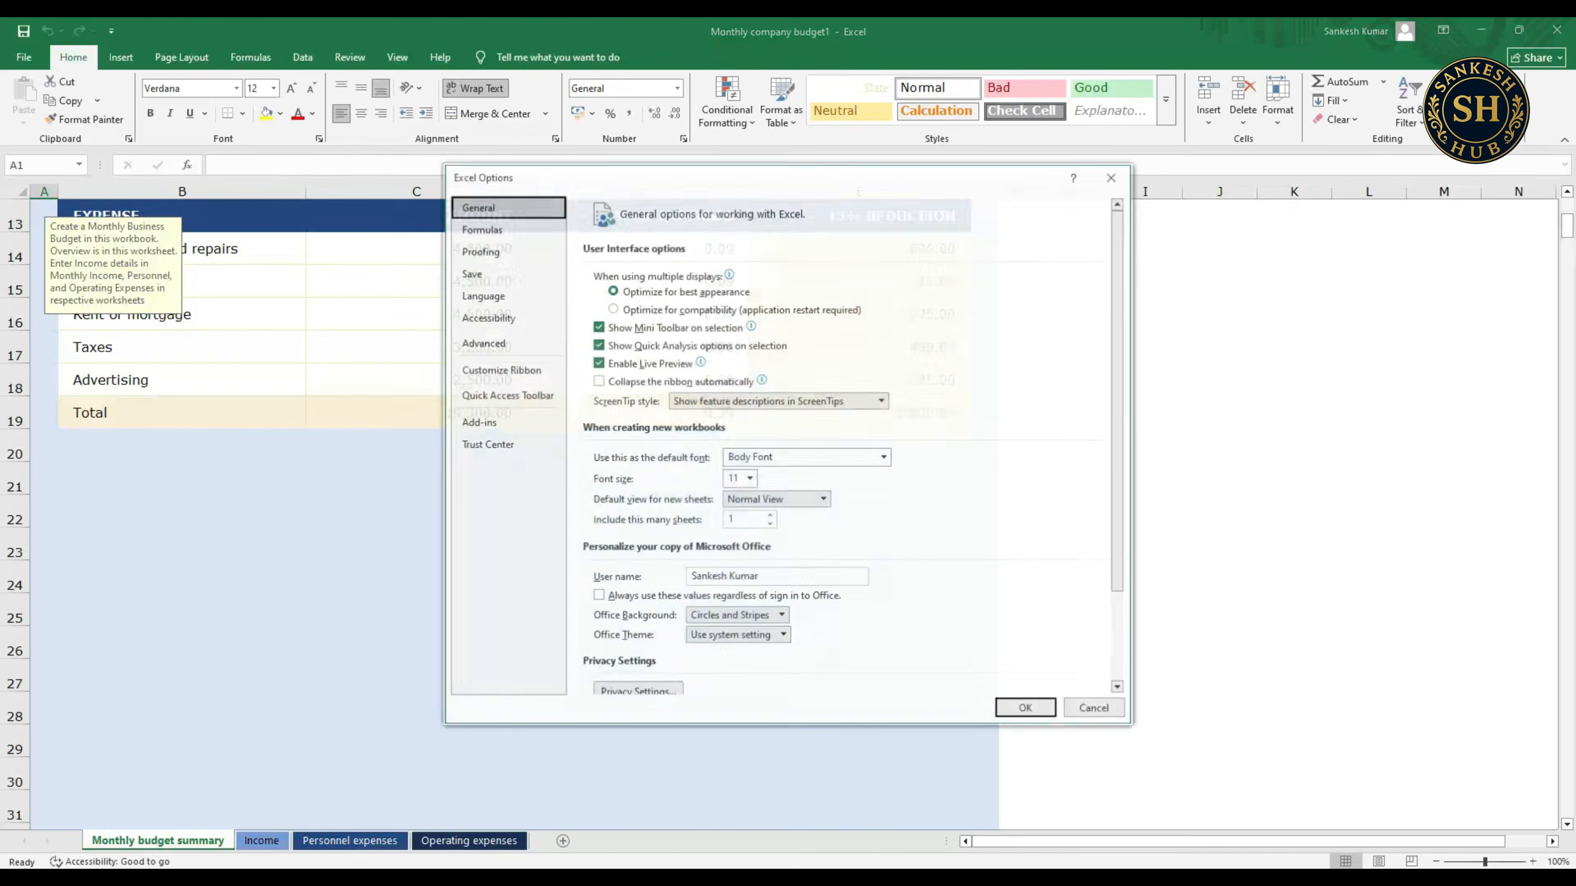
left_click(1112, 176)
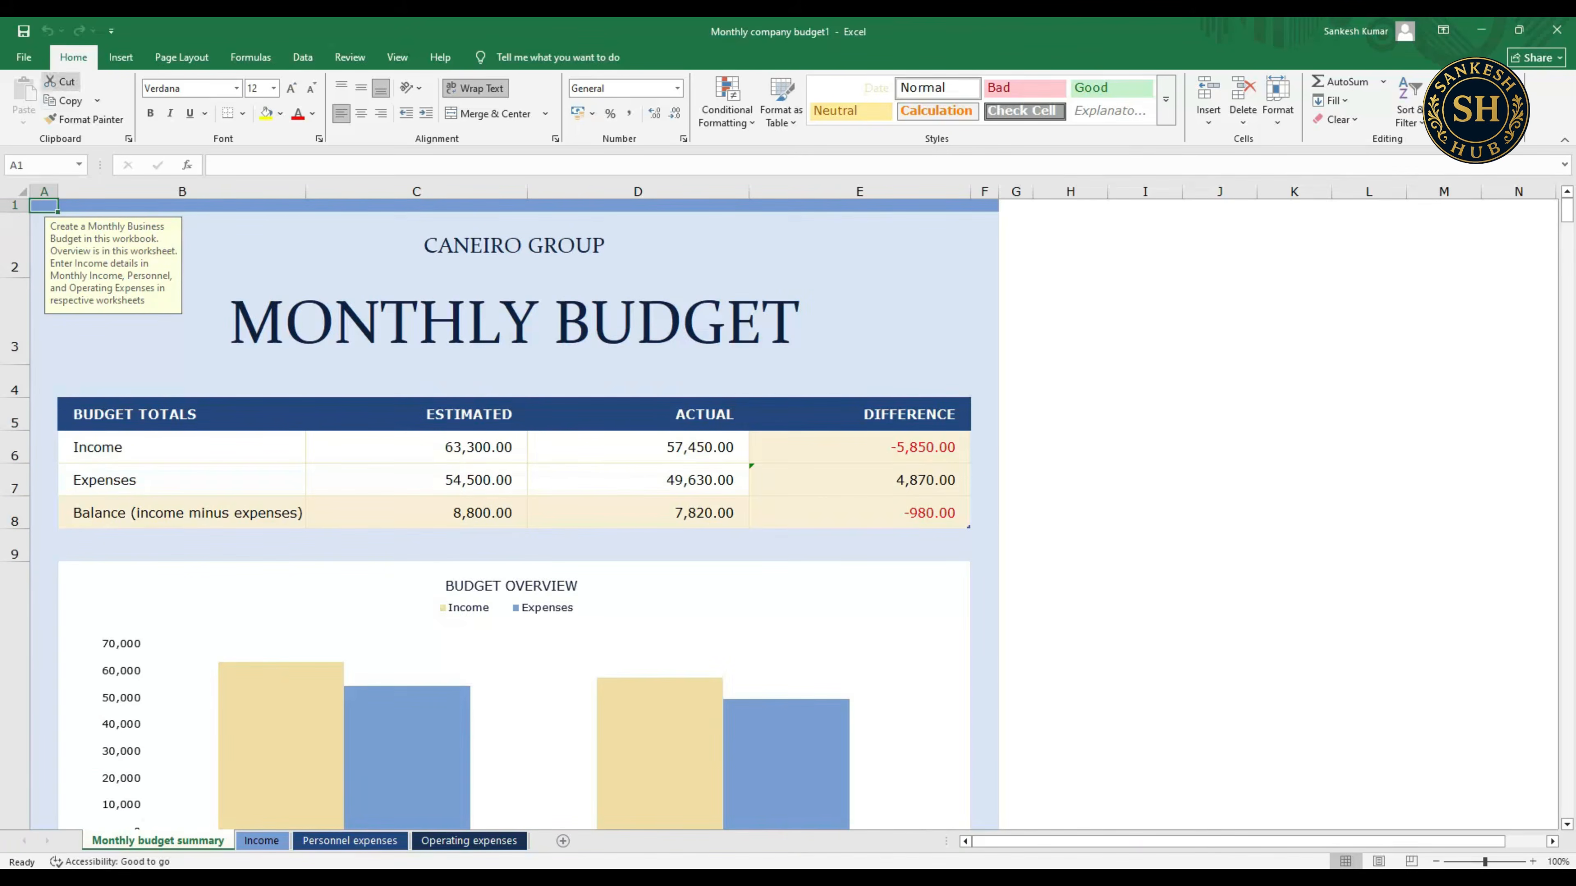
- Create a blank workbook and select the cell range A1:T11 on its sheet
left_click(24, 57)
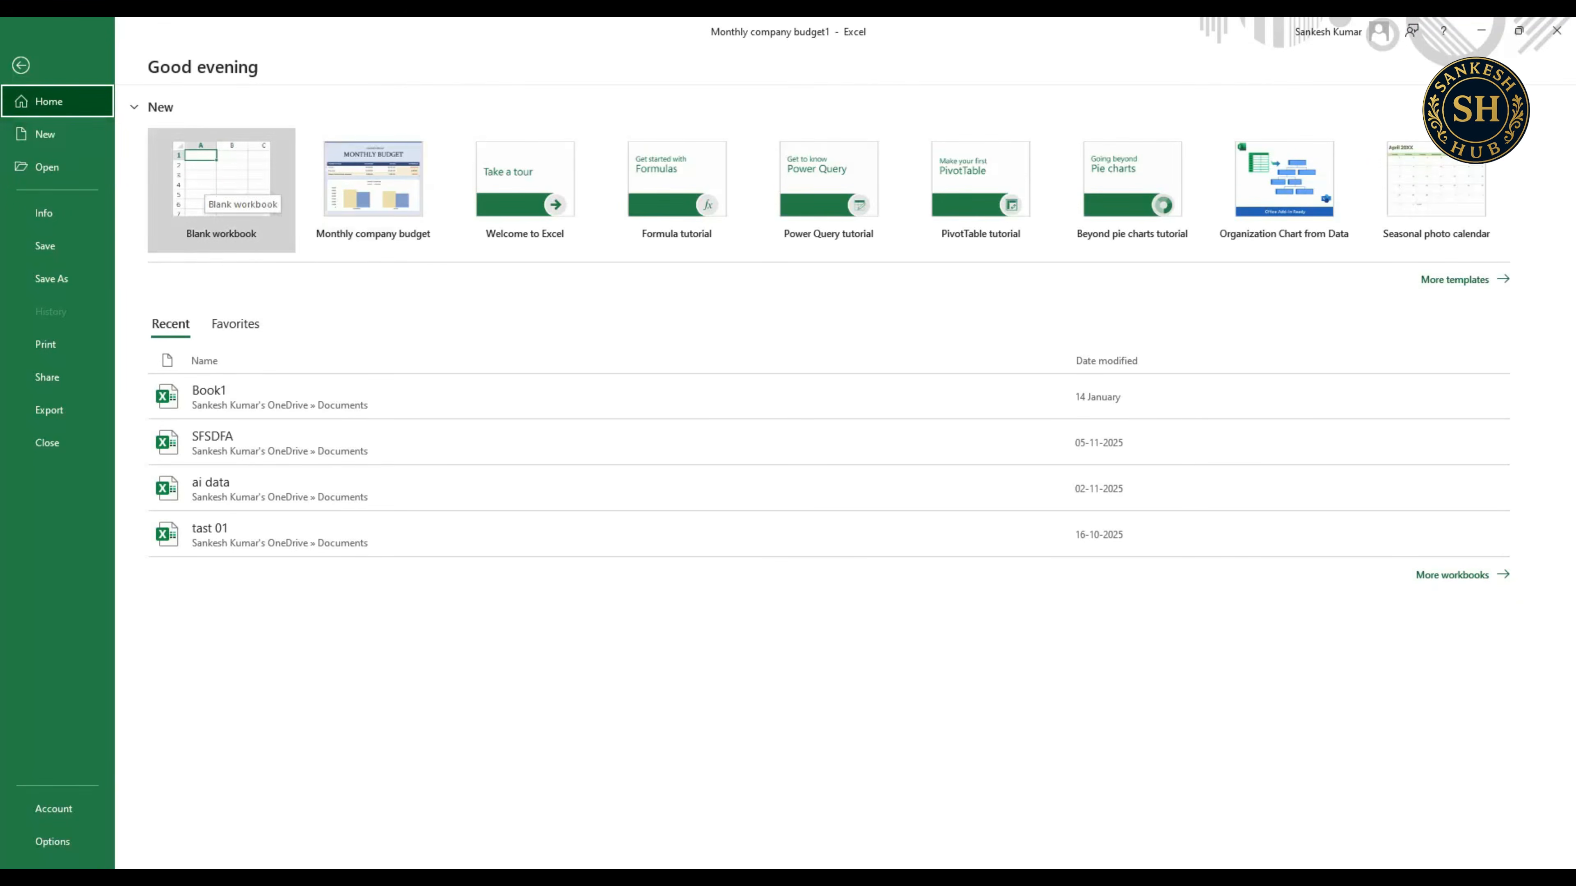
left_click(208, 186)
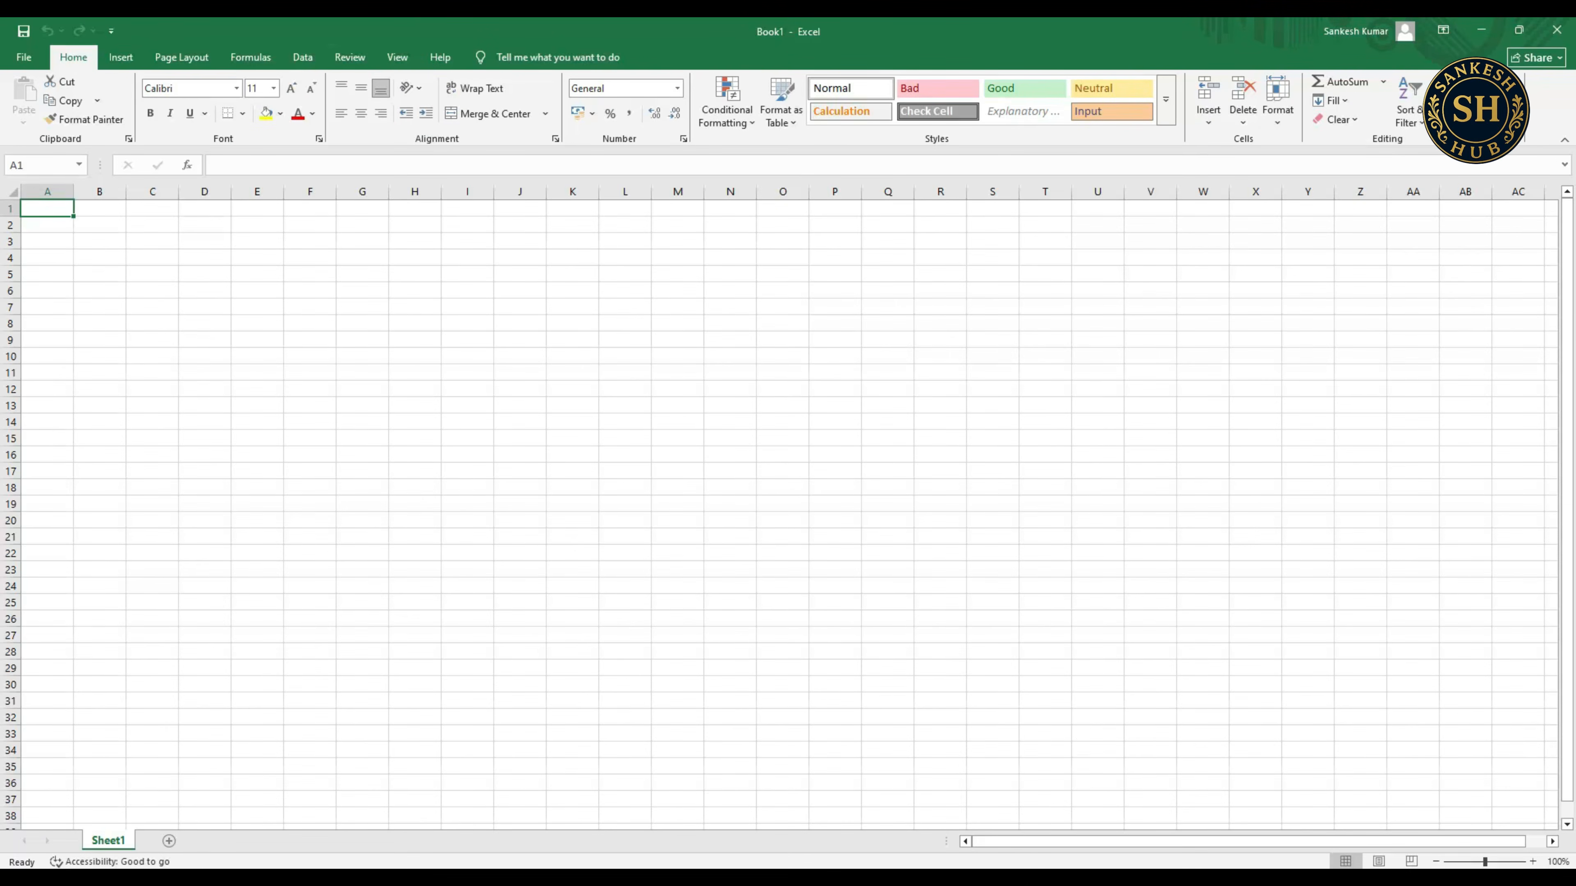
left_click_drag(47, 208, 1483, 783)
left_click_drag(1421, 842, 1249, 842)
left_click(204, 225)
left_click_drag(46, 208, 1055, 372)
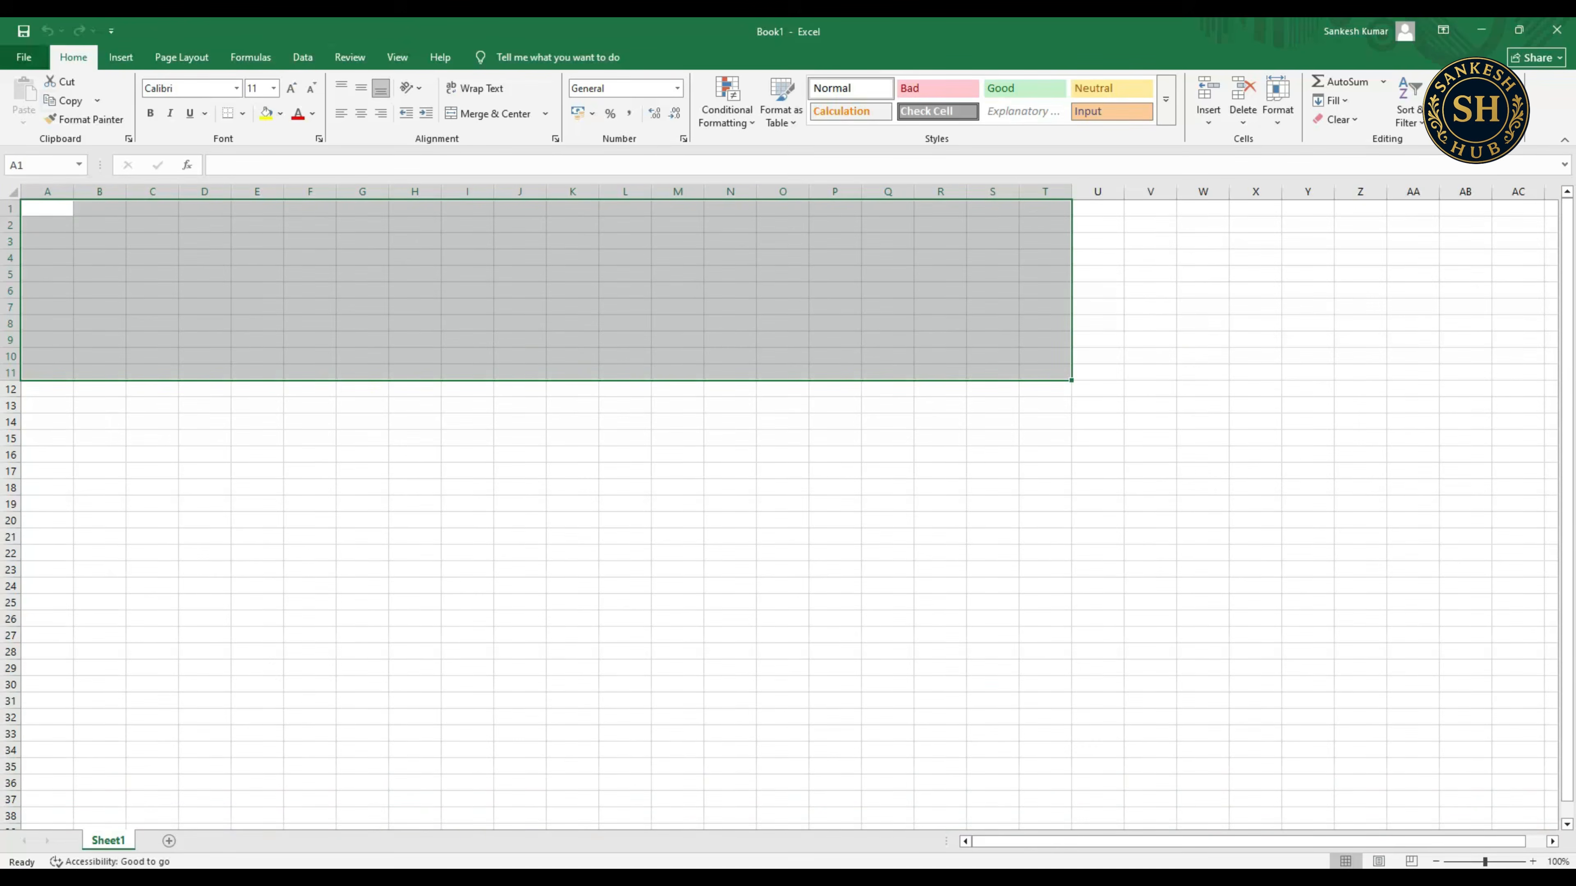
- Examine the Insert, Page Layout, Formulas, Data, Review, View and Help command sets, and return to the Home commands
left_click(23, 57)
key("Escape")
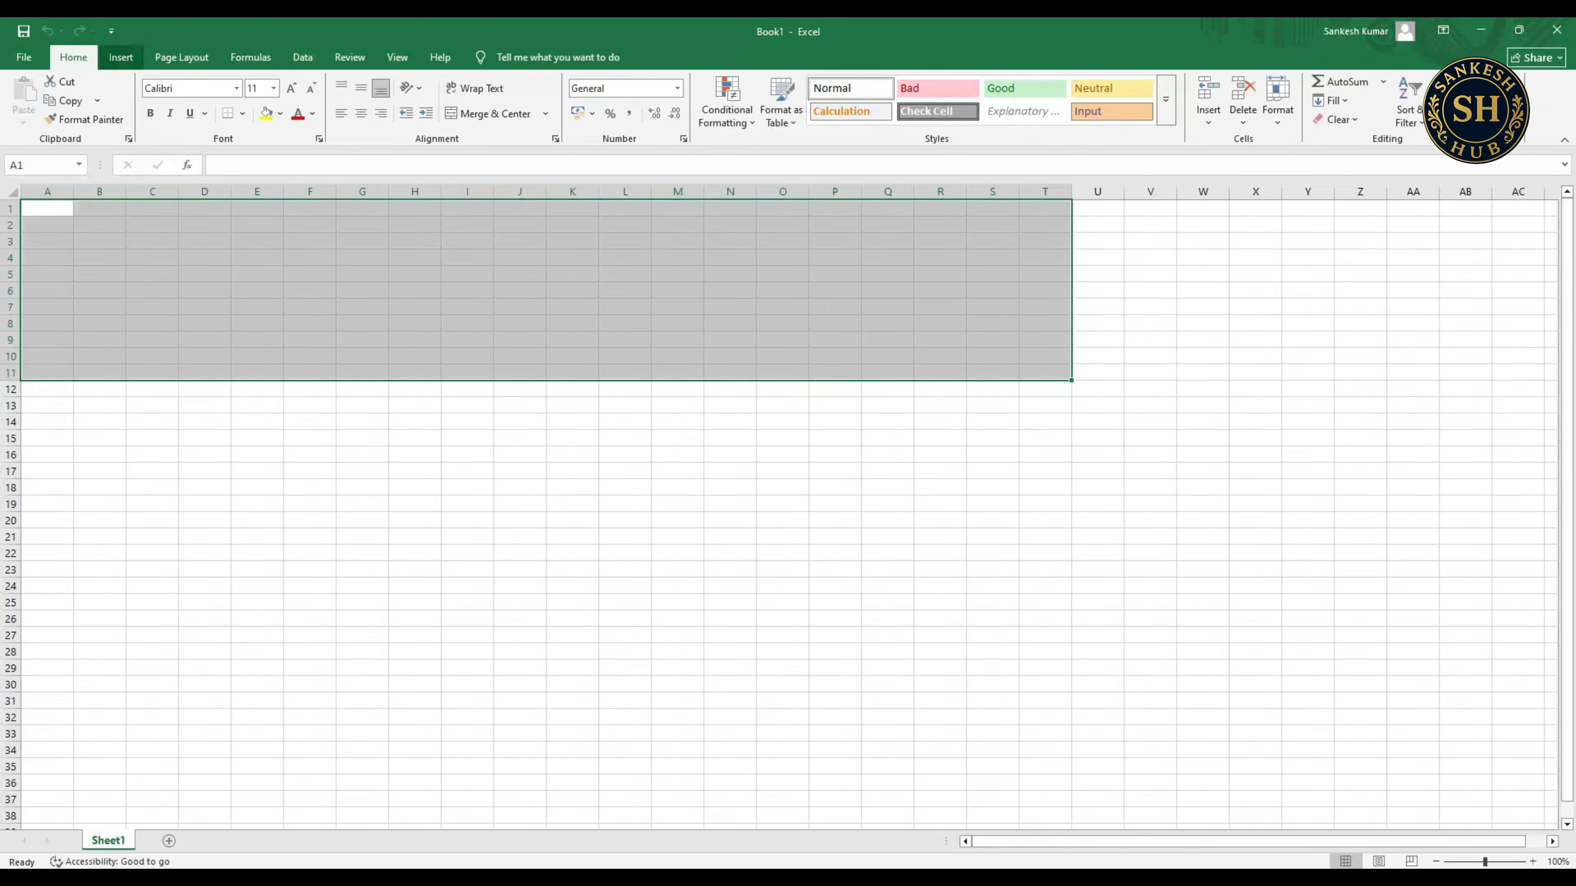
left_click(121, 58)
left_click(181, 57)
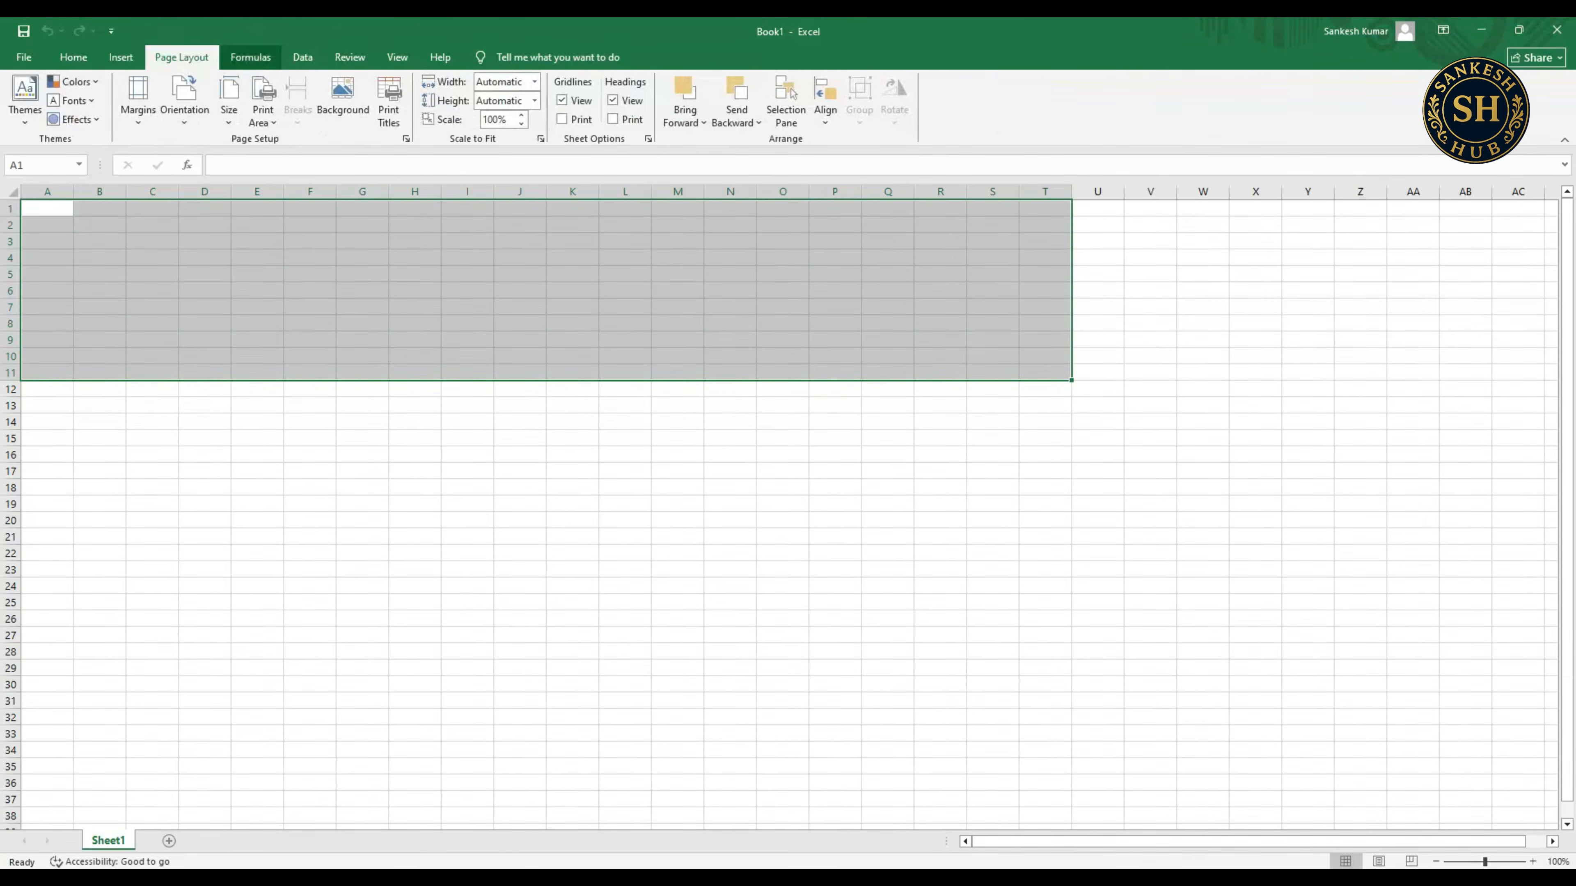
left_click(251, 57)
left_click(303, 57)
left_click(350, 57)
left_click(398, 57)
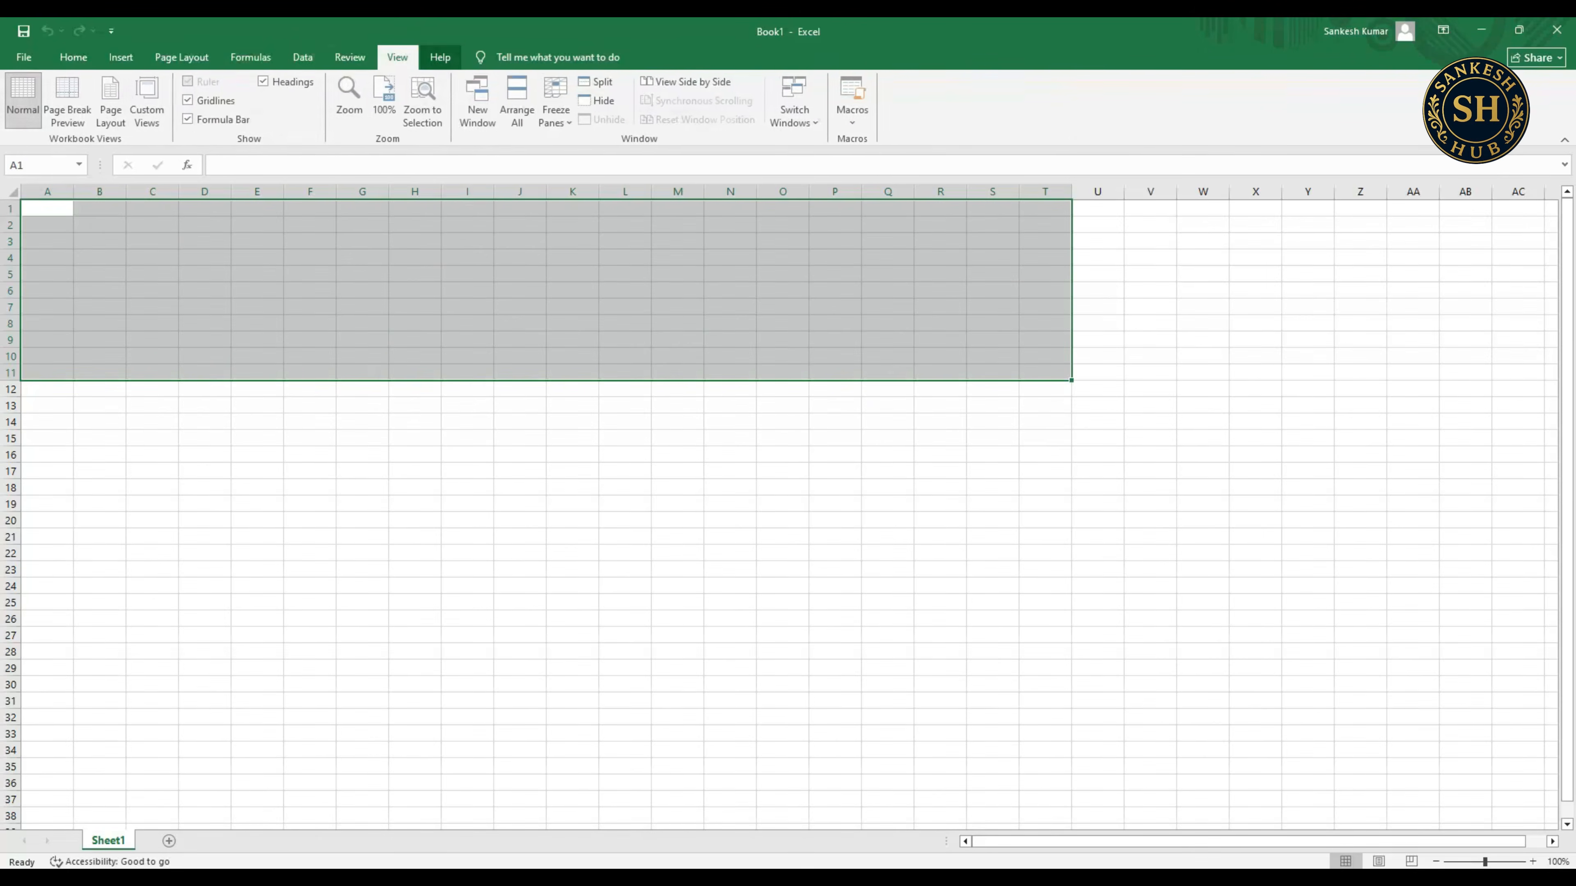
left_click(440, 57)
left_click(121, 57)
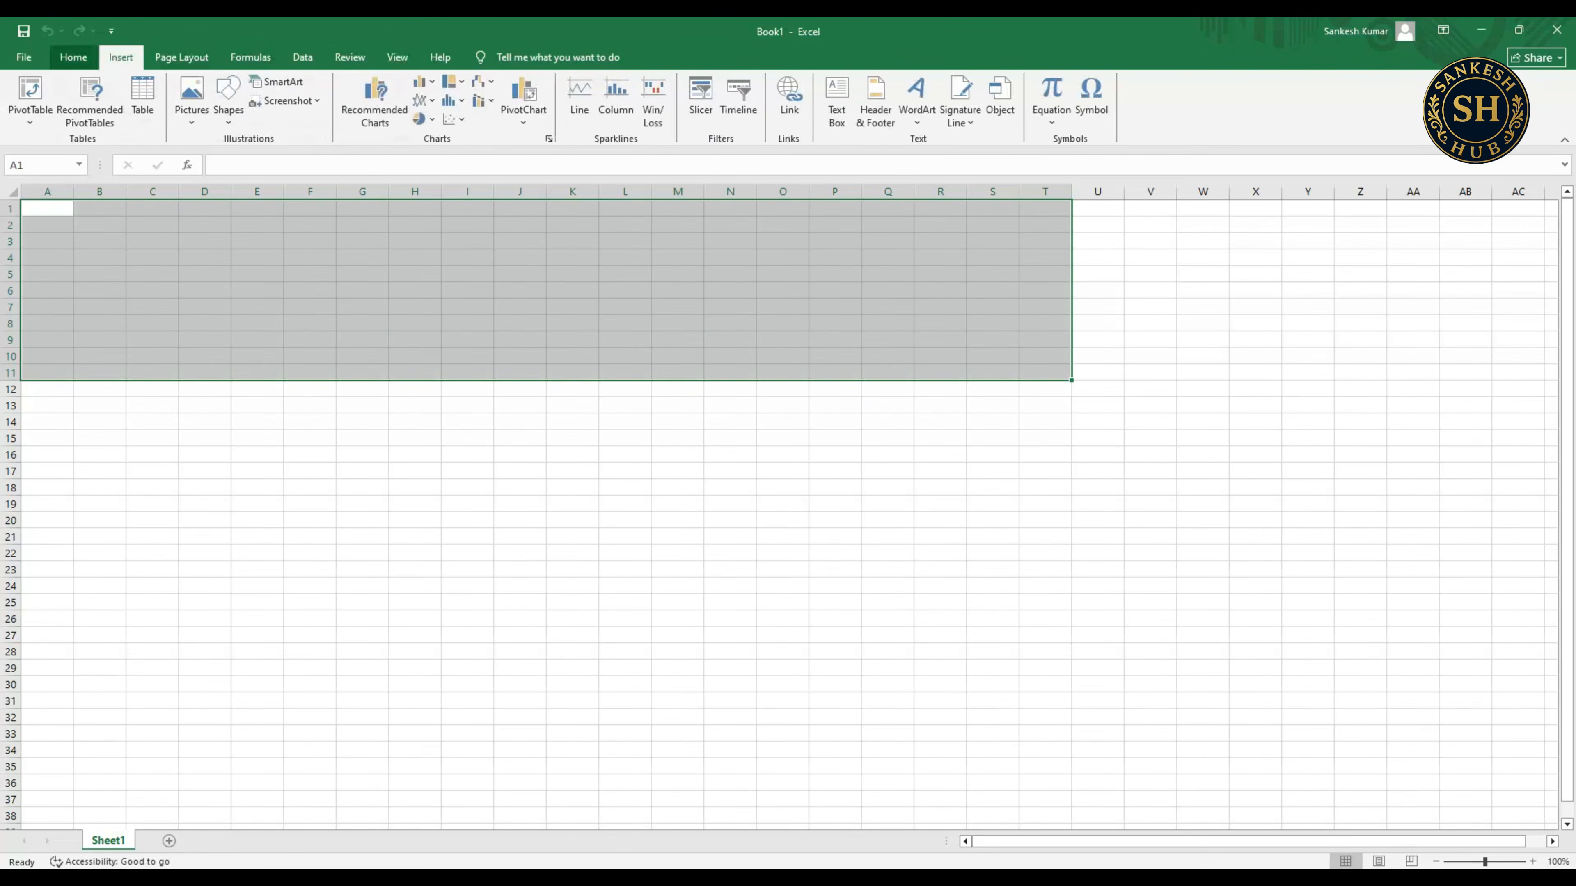
left_click(181, 57)
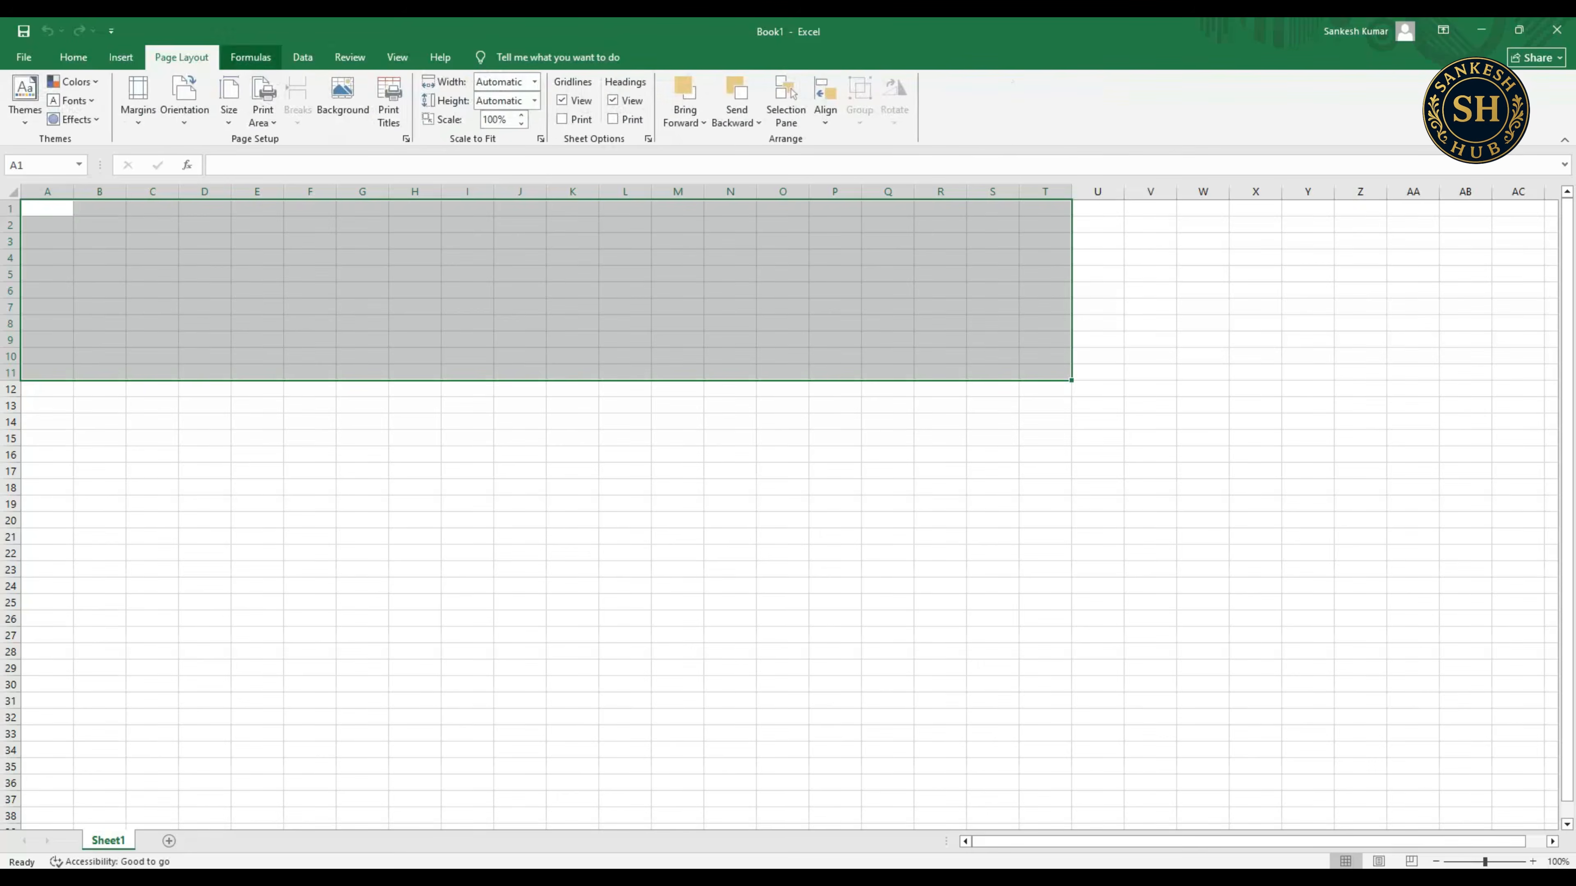
left_click(251, 57)
left_click(302, 57)
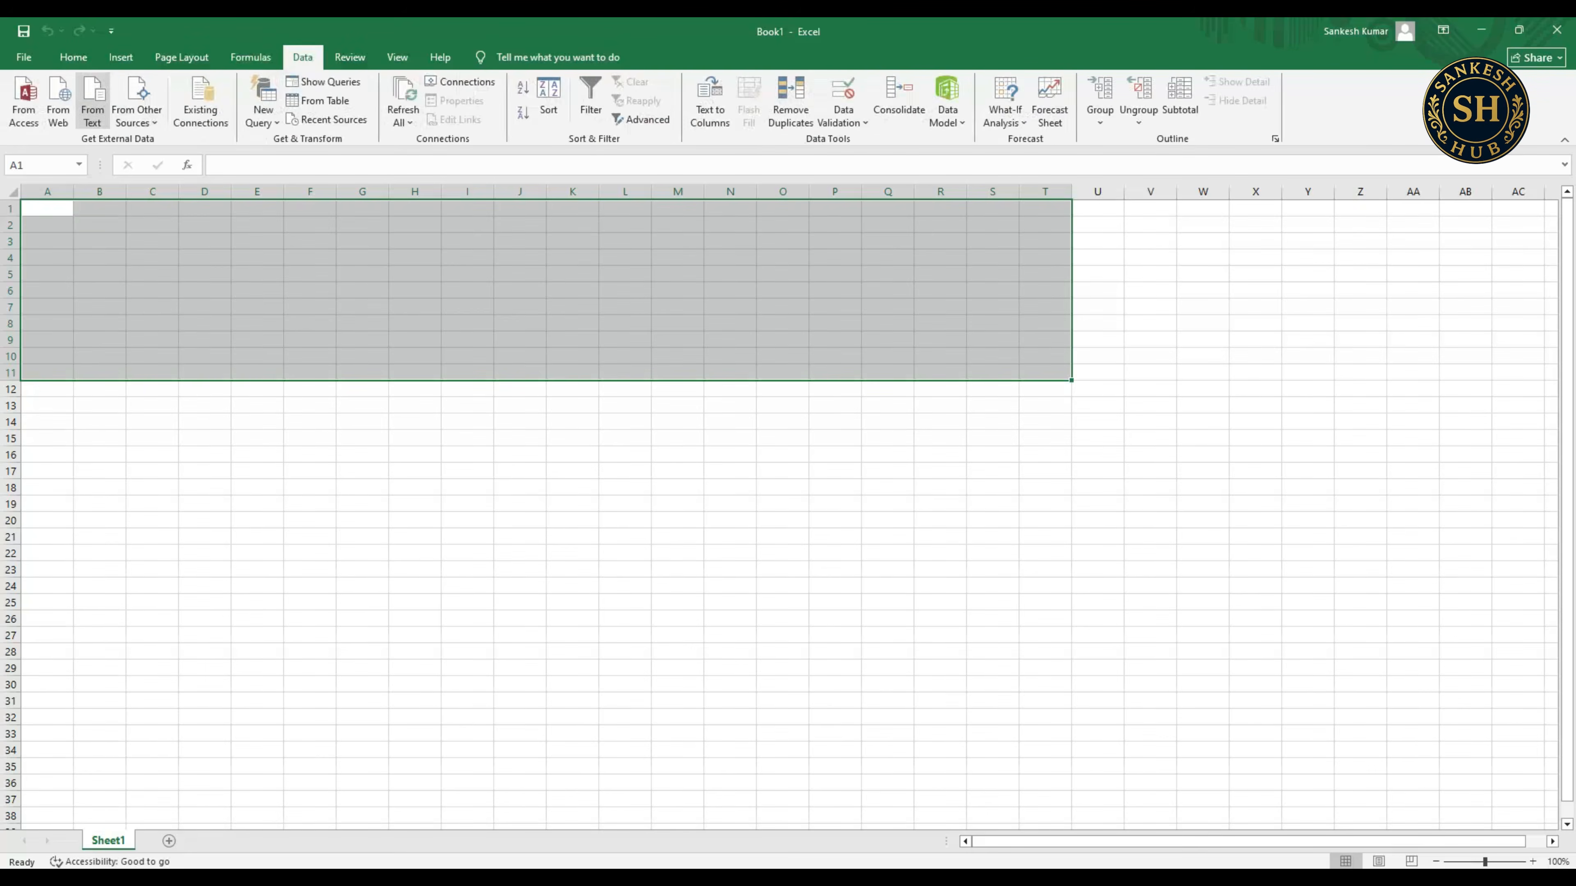
left_click(73, 57)
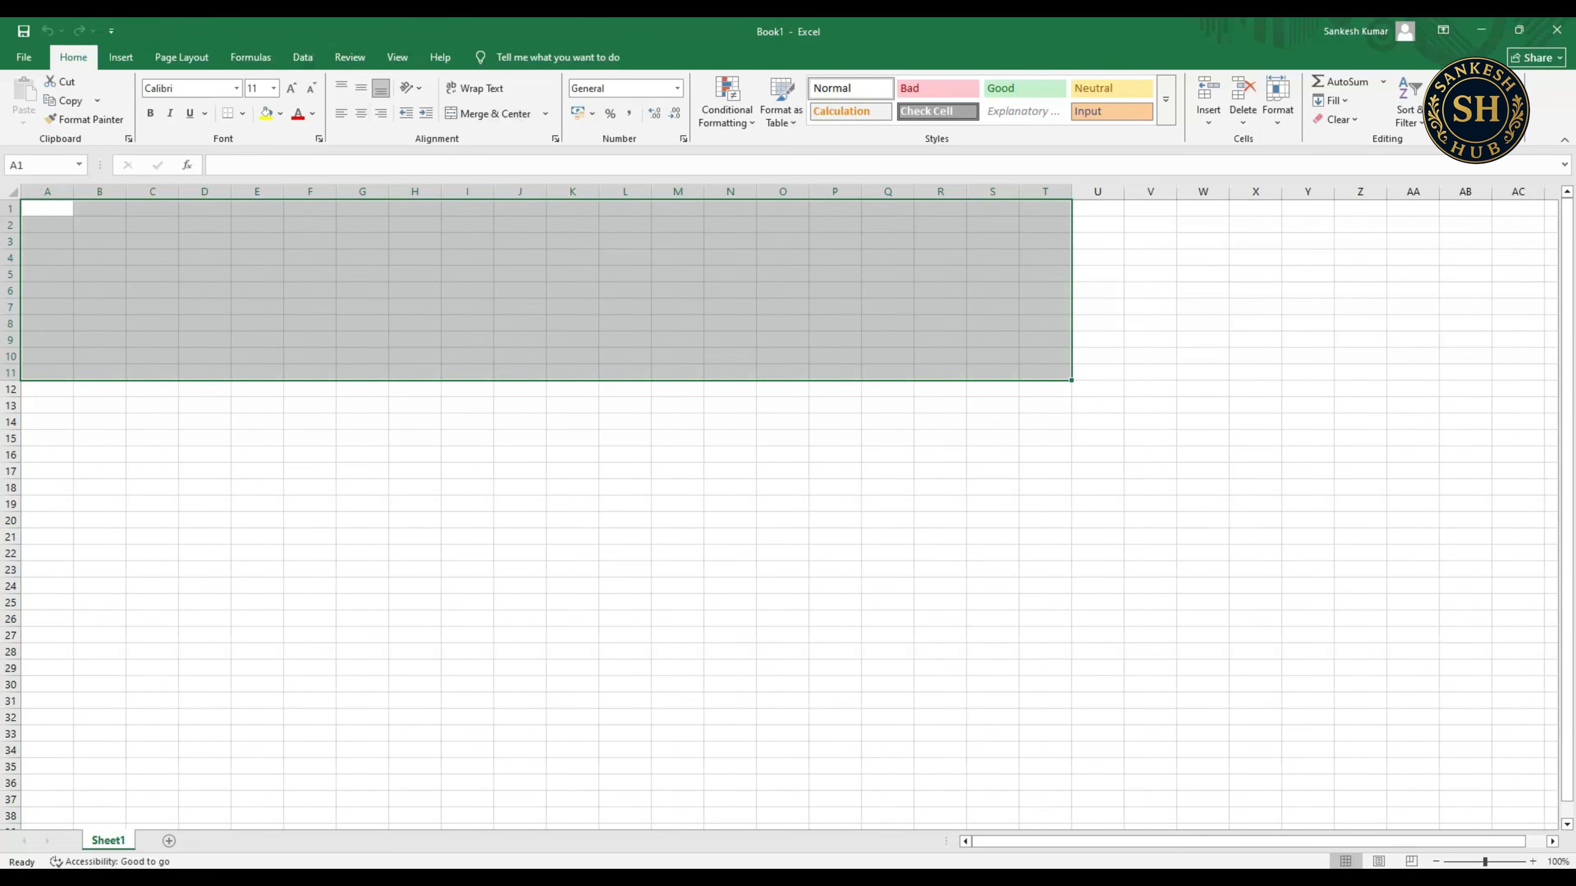
- View the number formats available for the cell range I7:J9 without applying one
left_click_drag(152, 454, 204, 438)
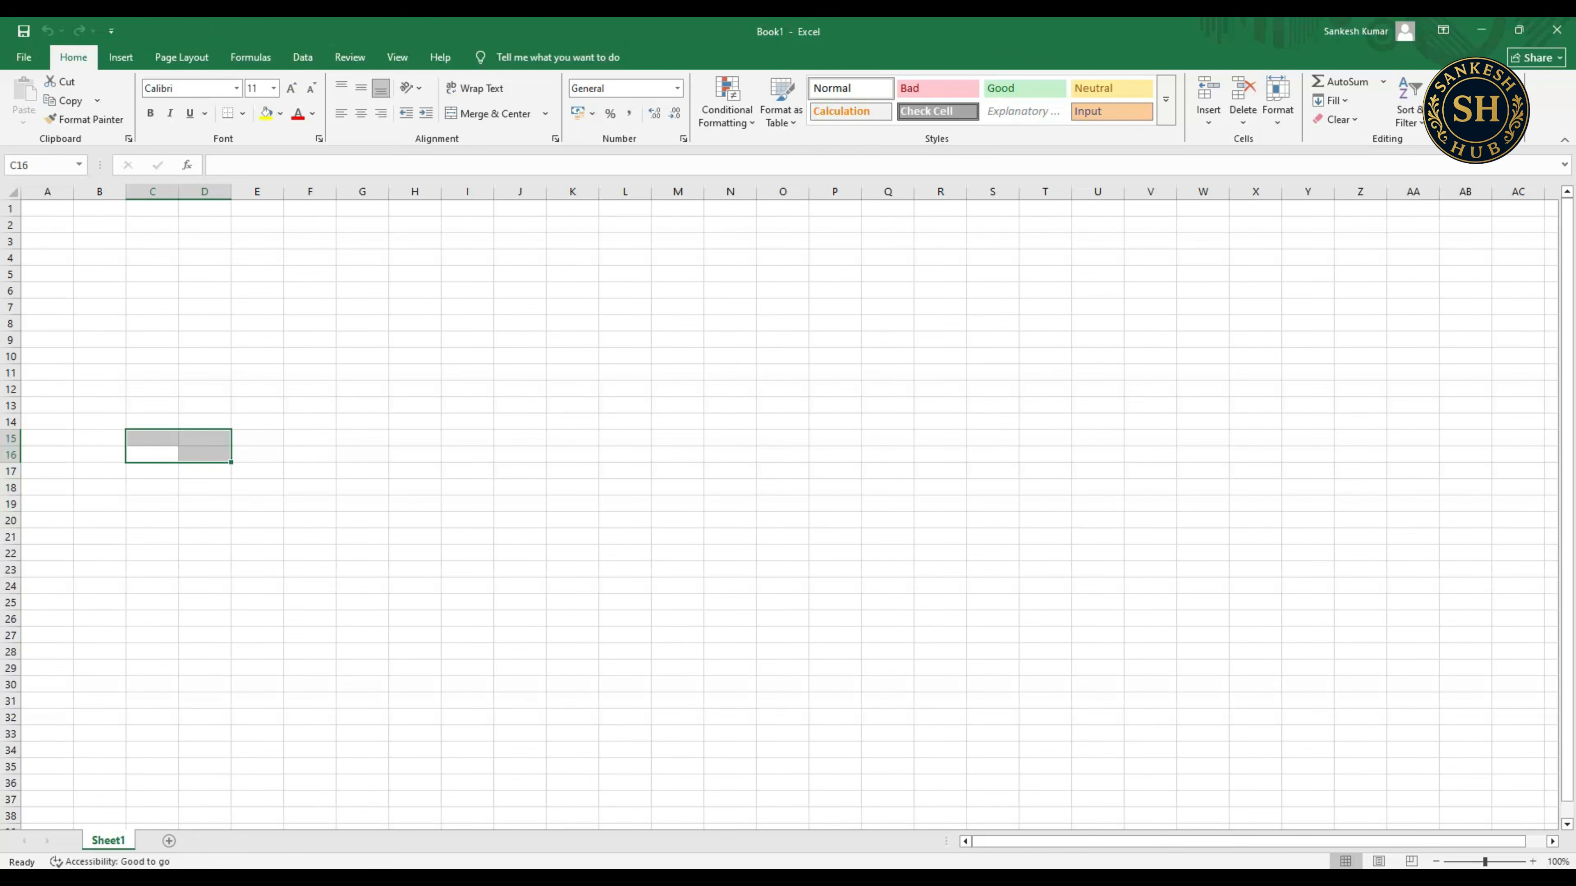
left_click(360, 112)
left_click_drag(520, 340, 467, 306)
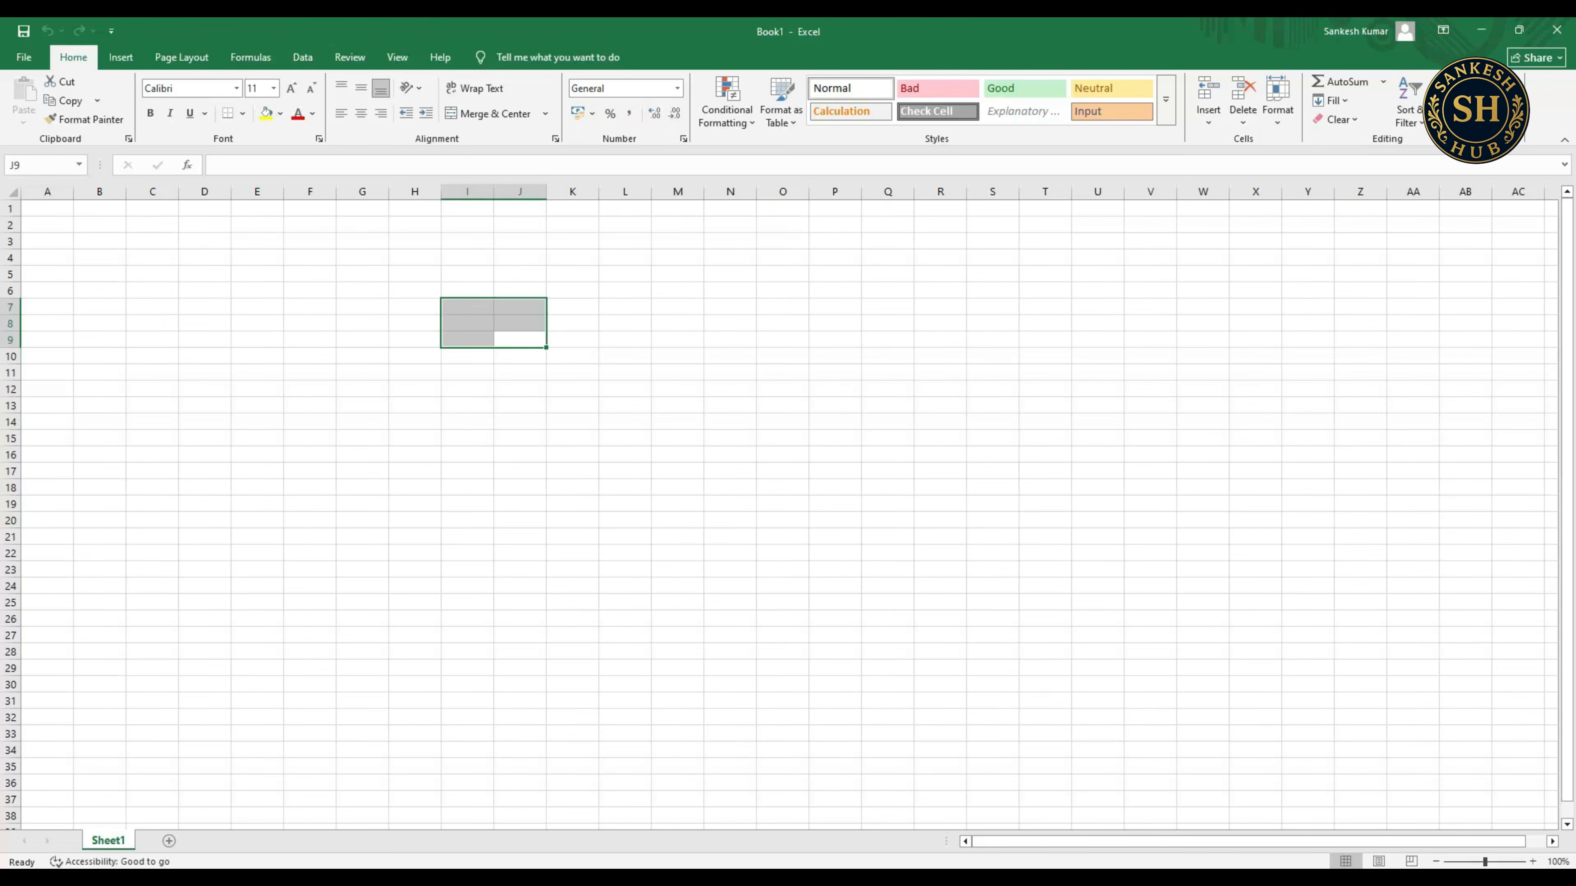
left_click(677, 87)
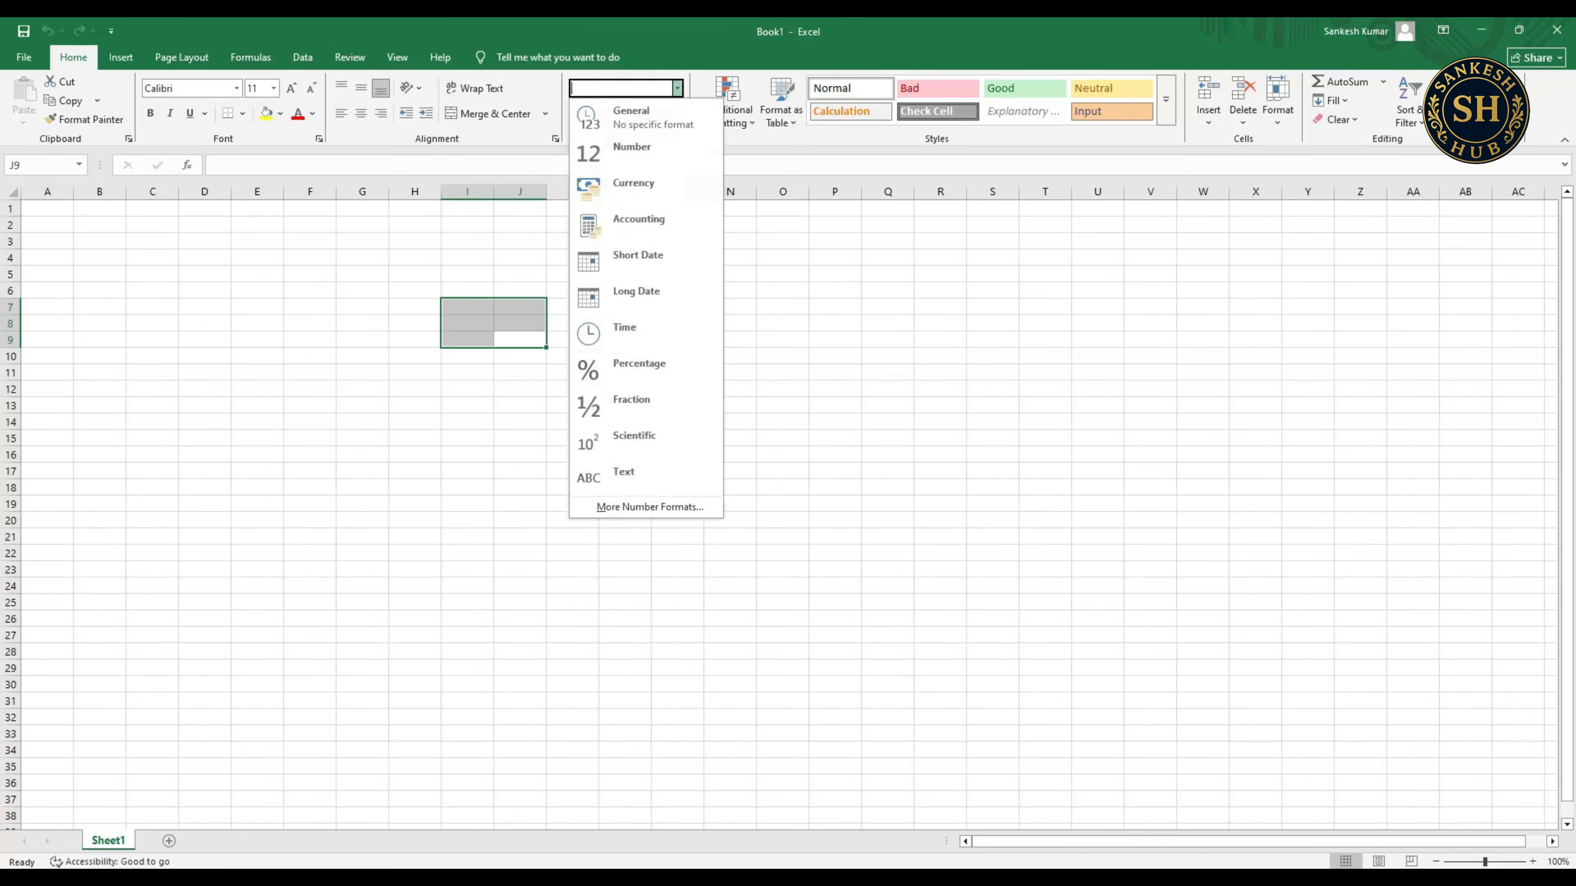
key("Escape")
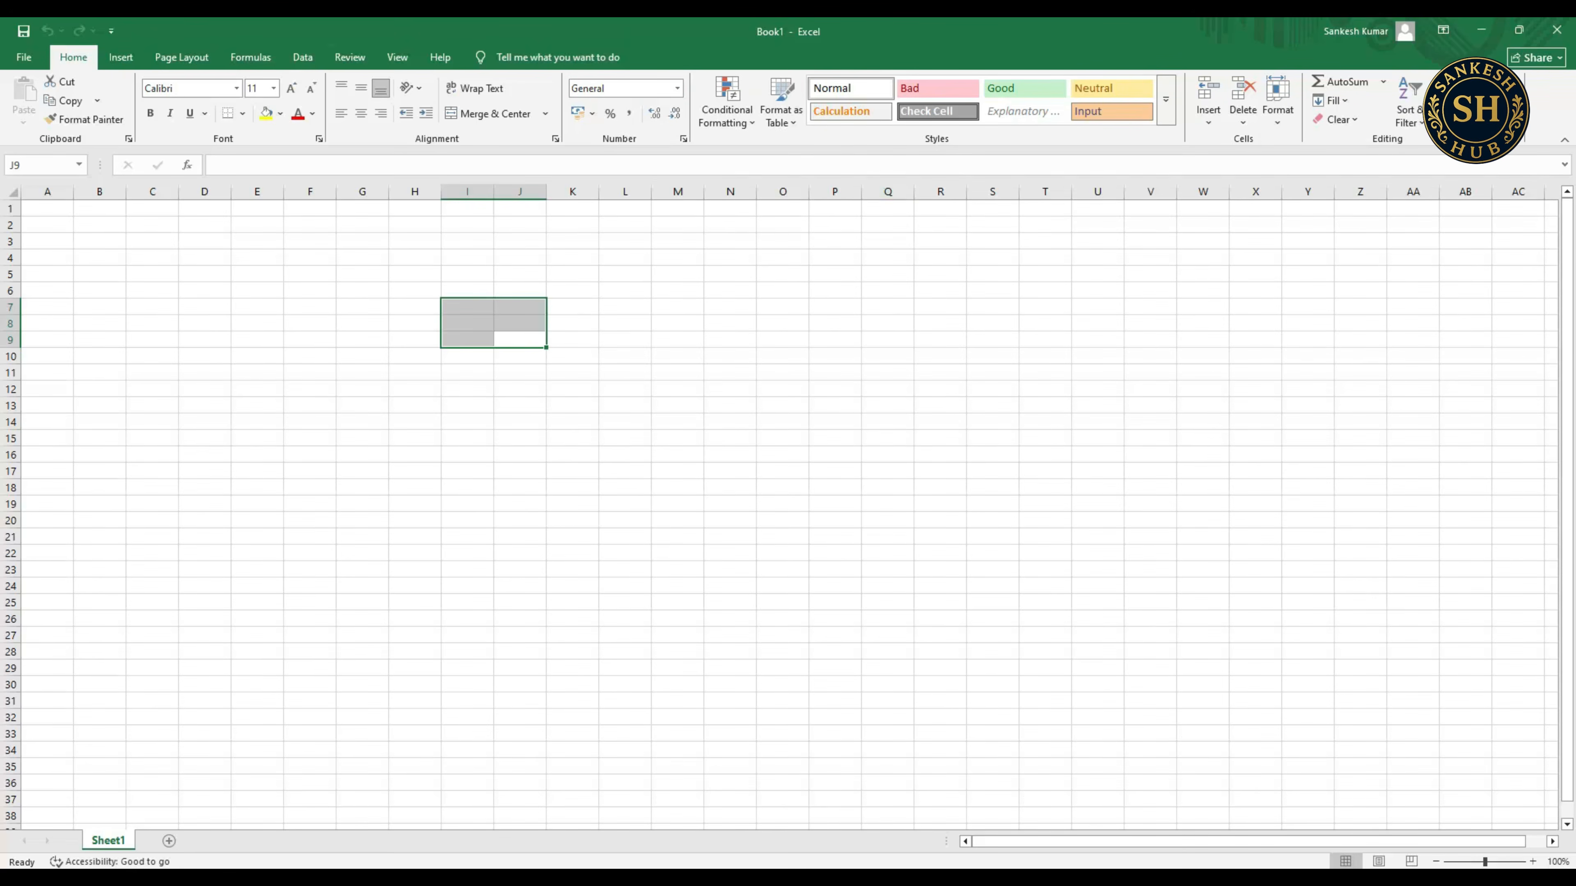
left_click(678, 290)
left_click(730, 290, "shift")
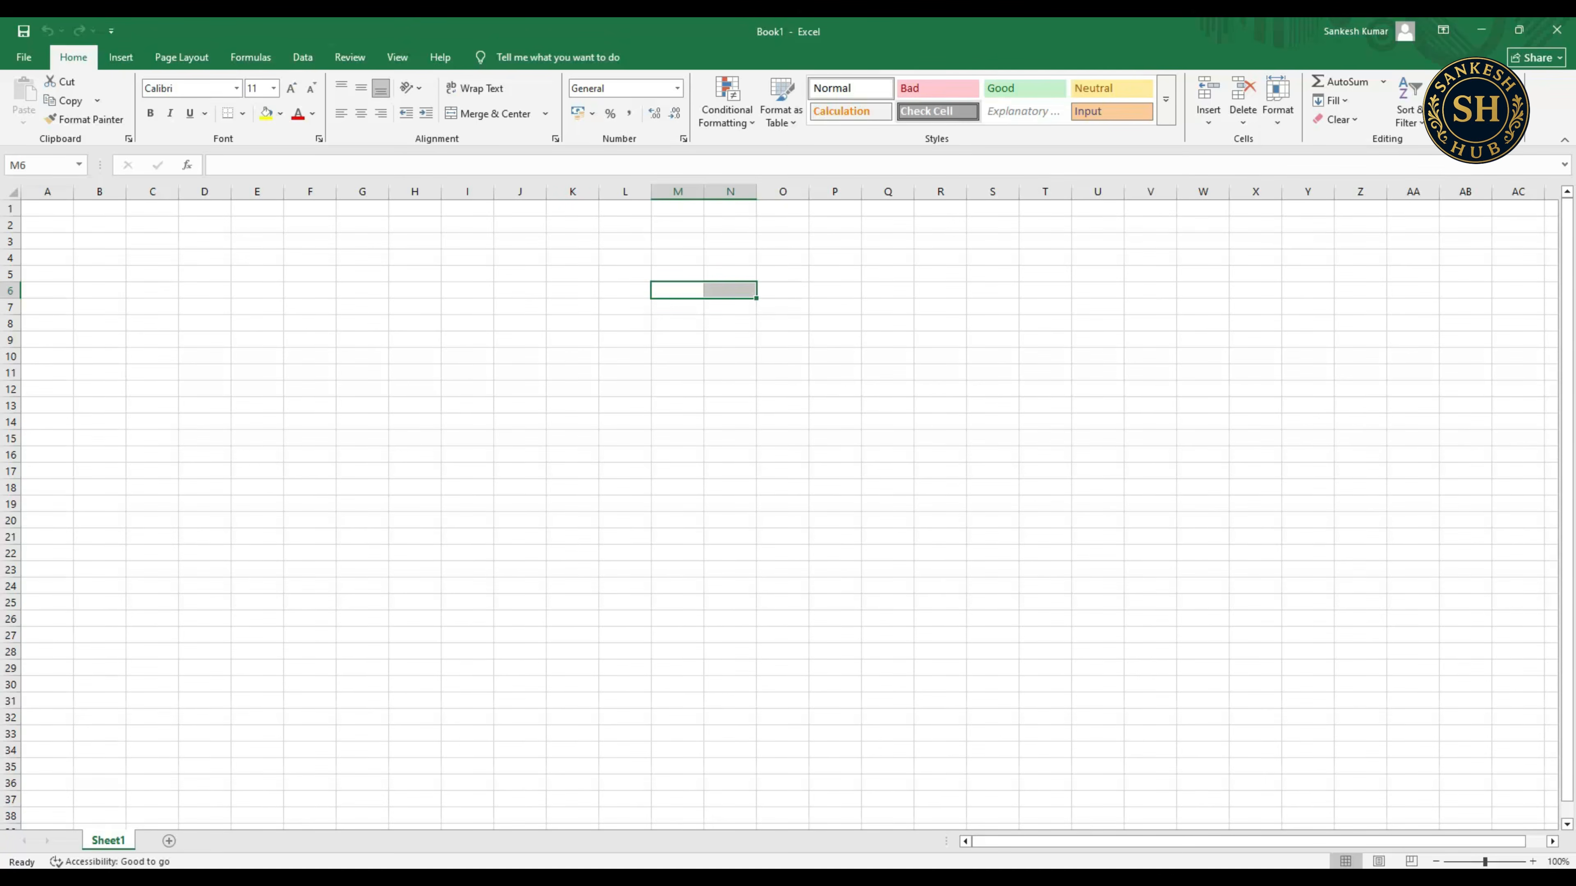
left_click(937, 111)
left_click(204, 339)
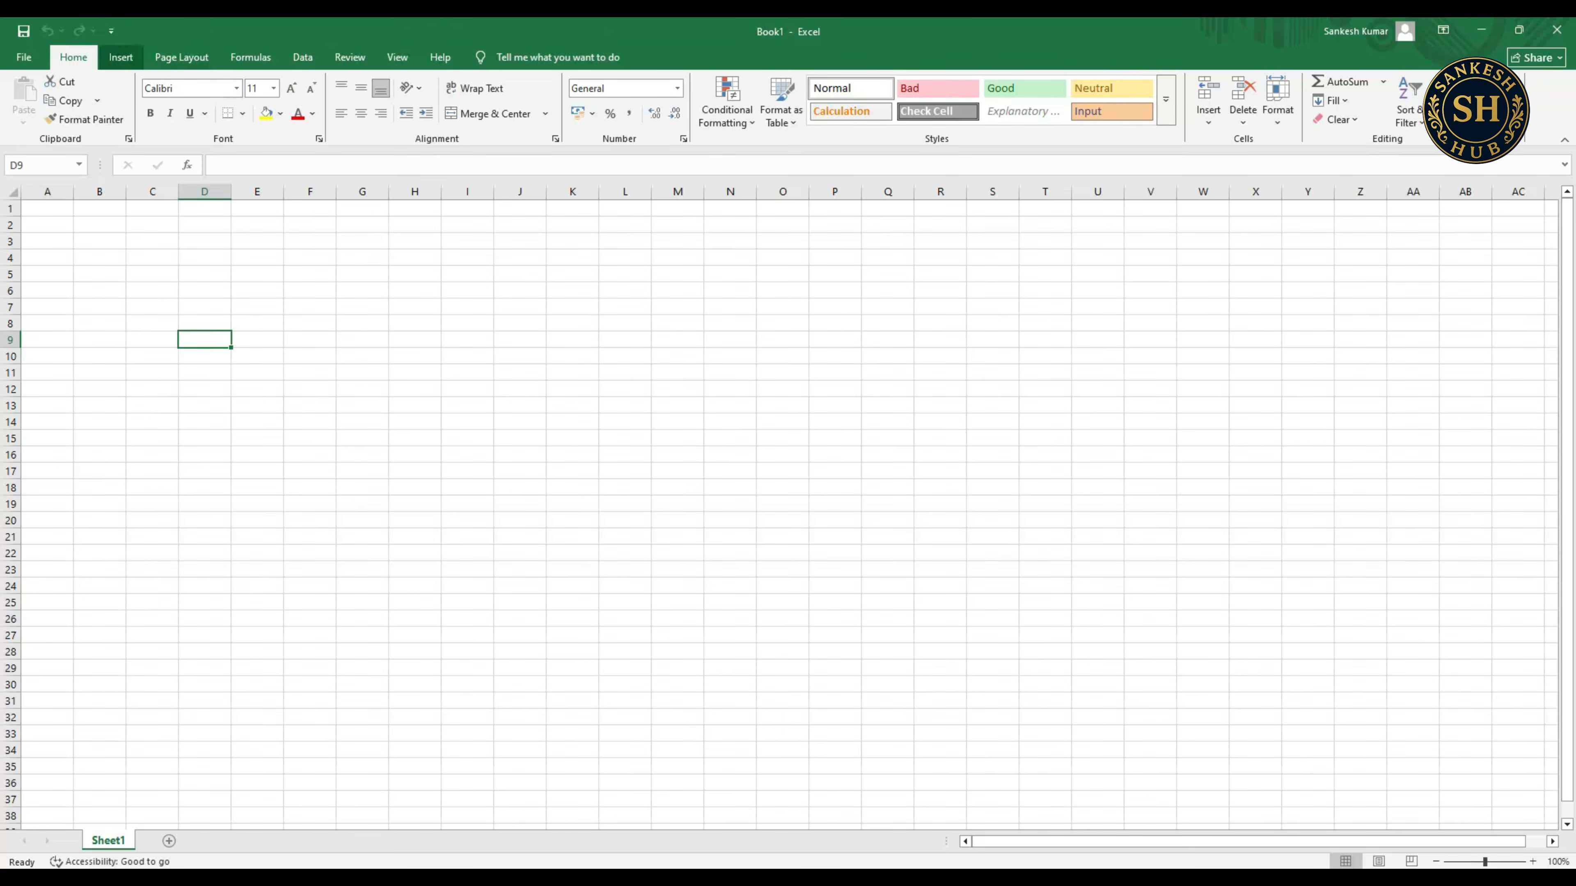
- View the Insert, Page Layout, Formulas and Data command sets again, select cell A1 and return to the Home commands
left_click(120, 57)
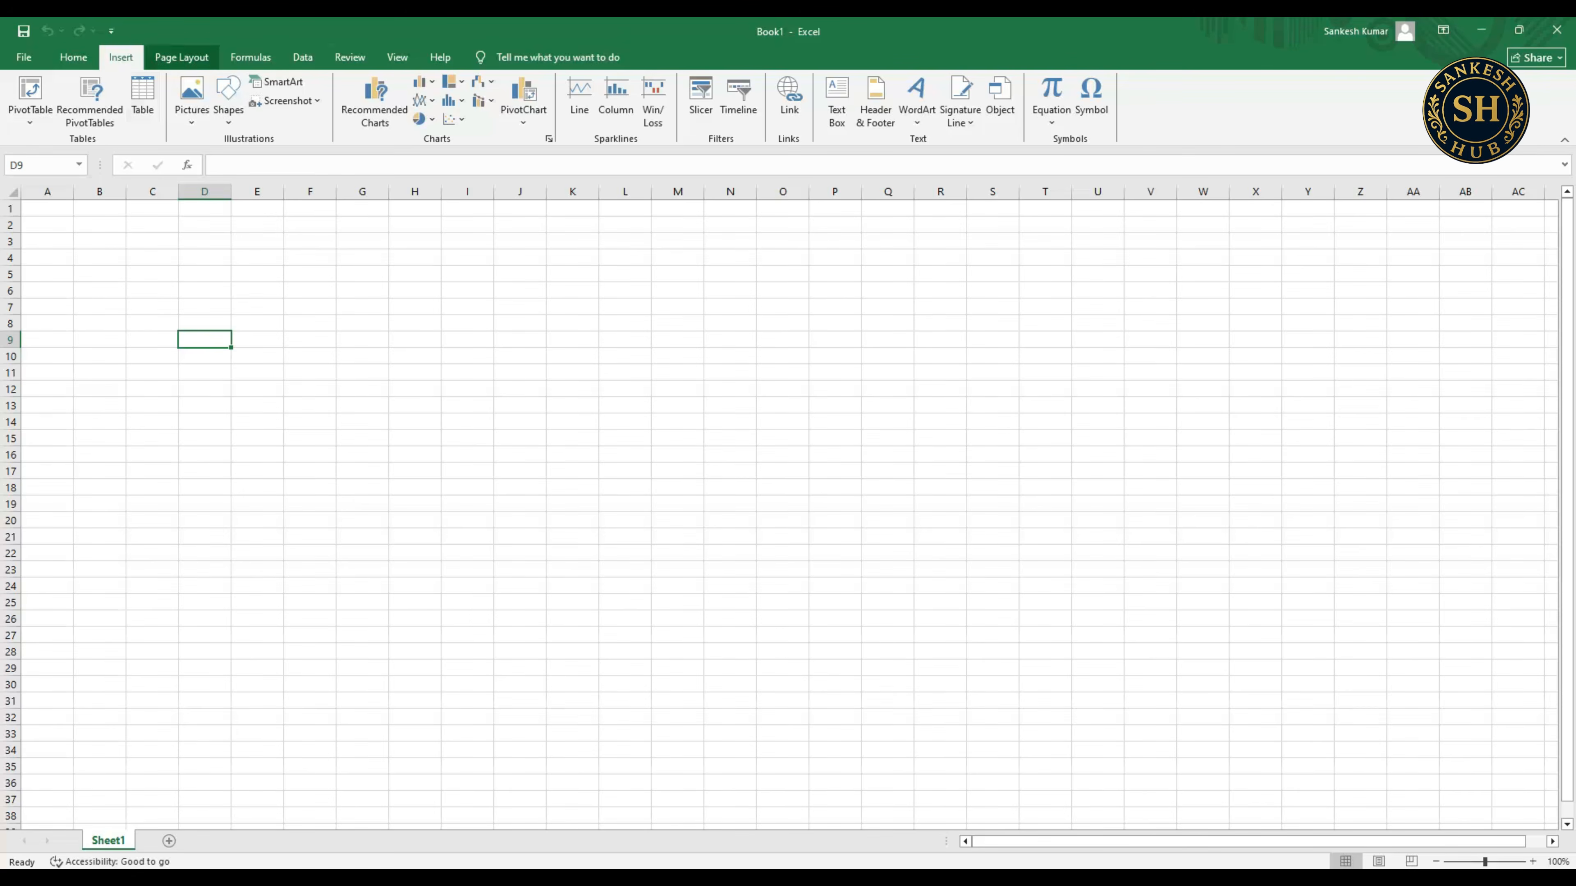
left_click(181, 56)
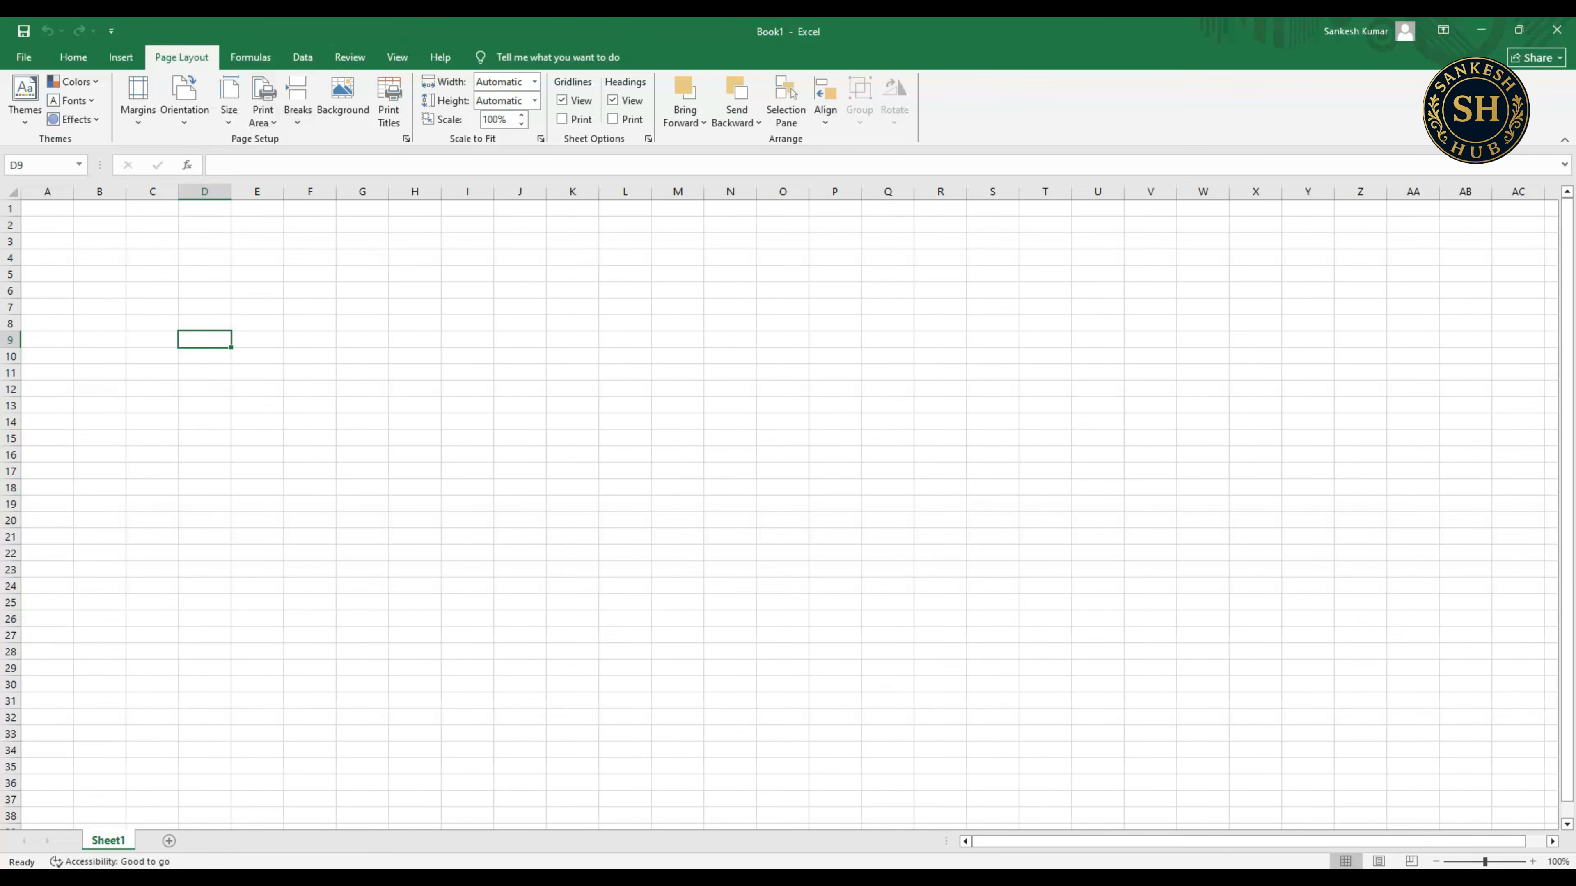
left_click(250, 56)
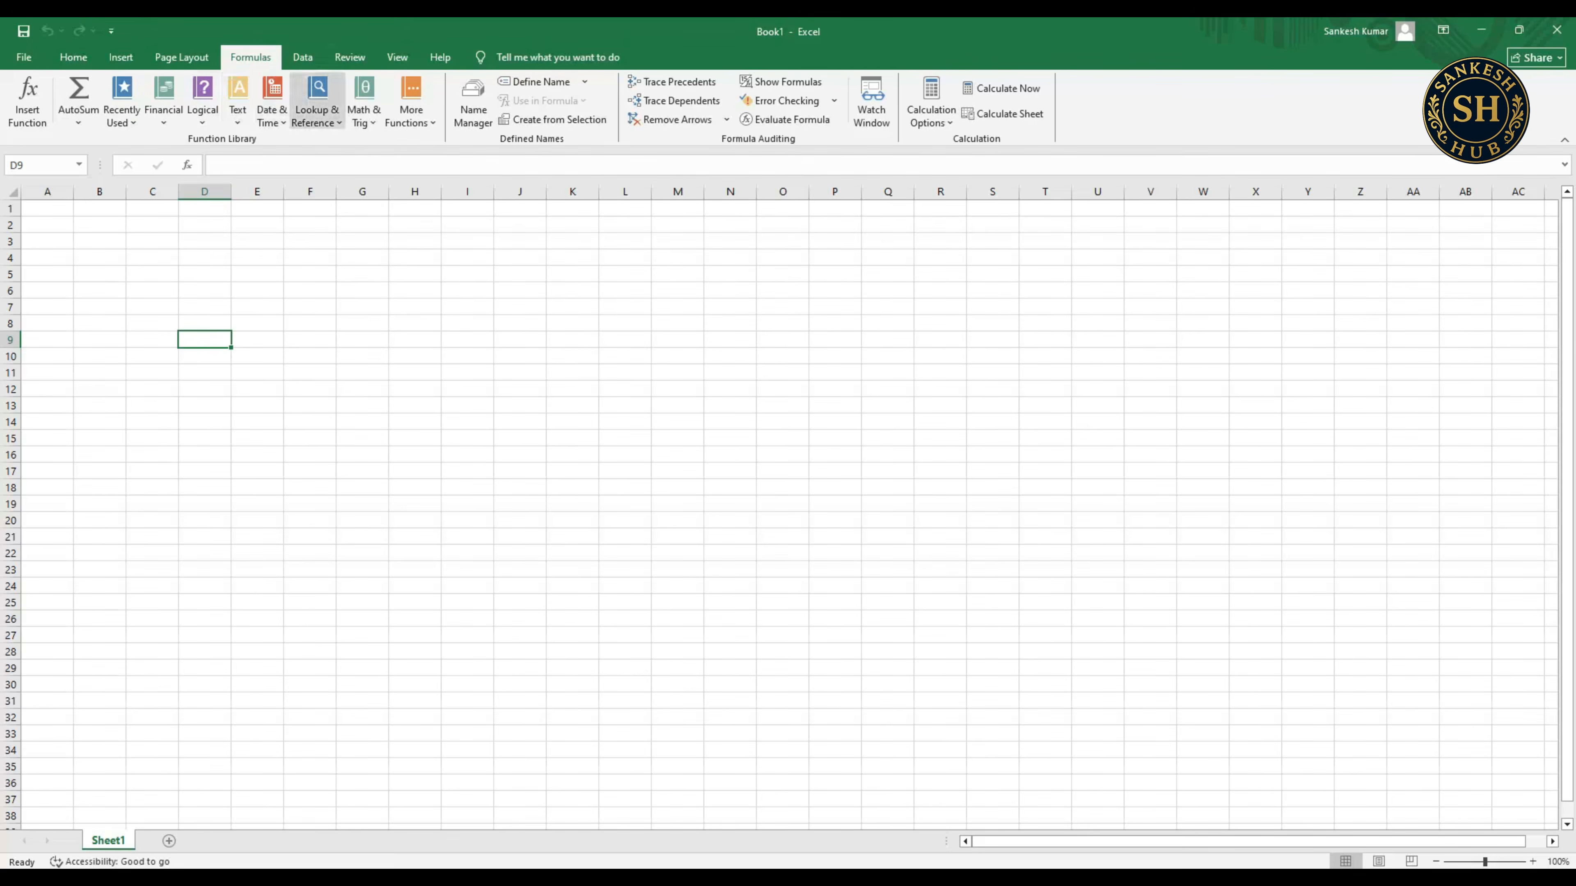
left_click(302, 57)
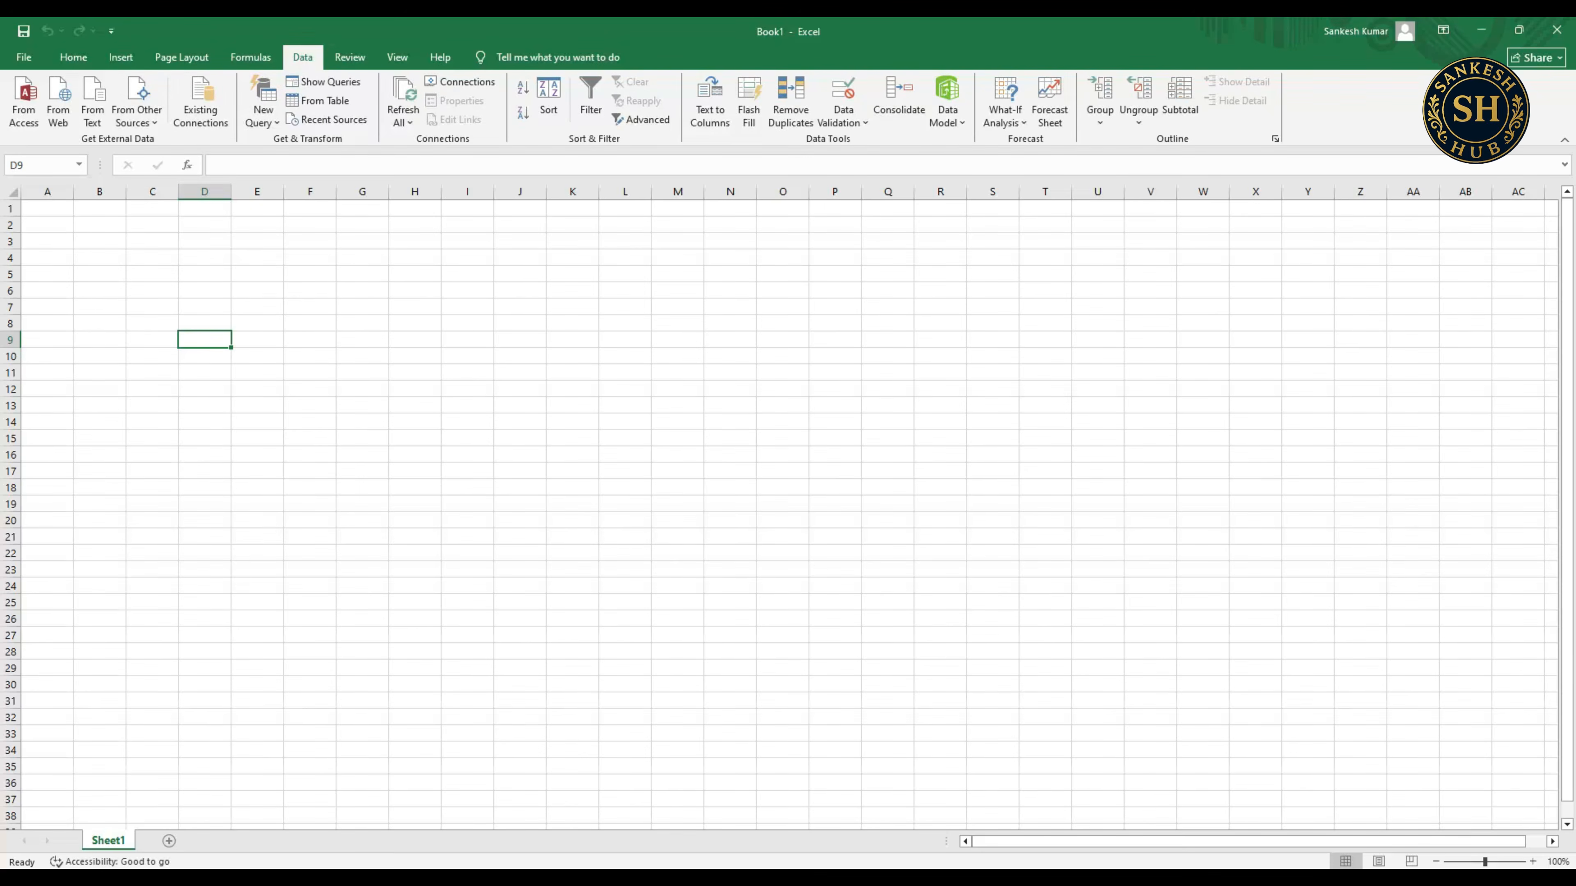
key("ctrl+Home")
key("alt")
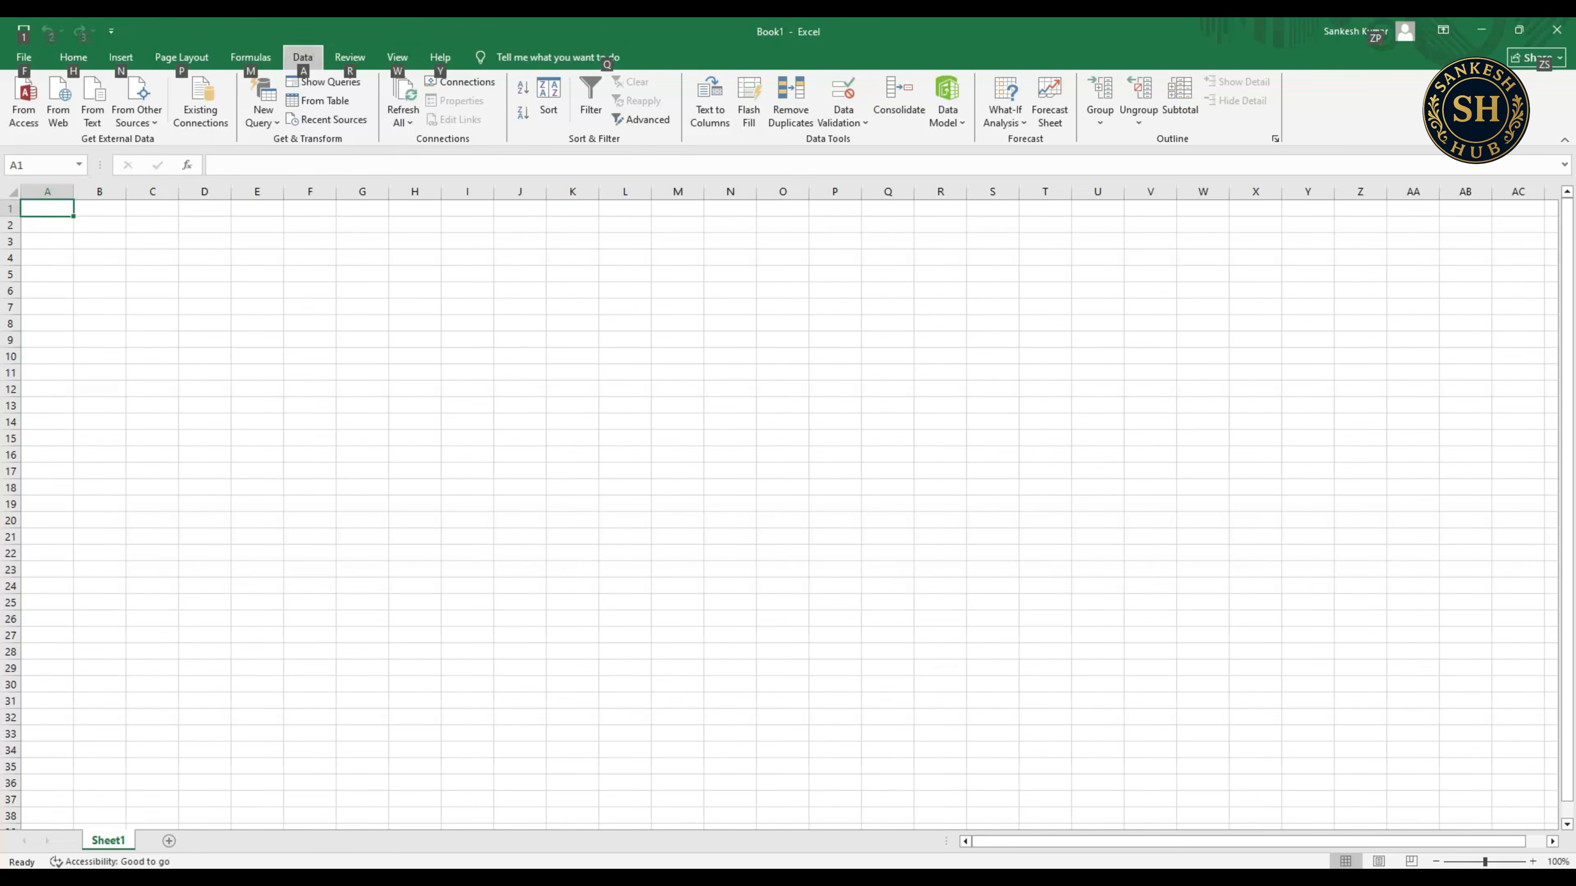
key("alt")
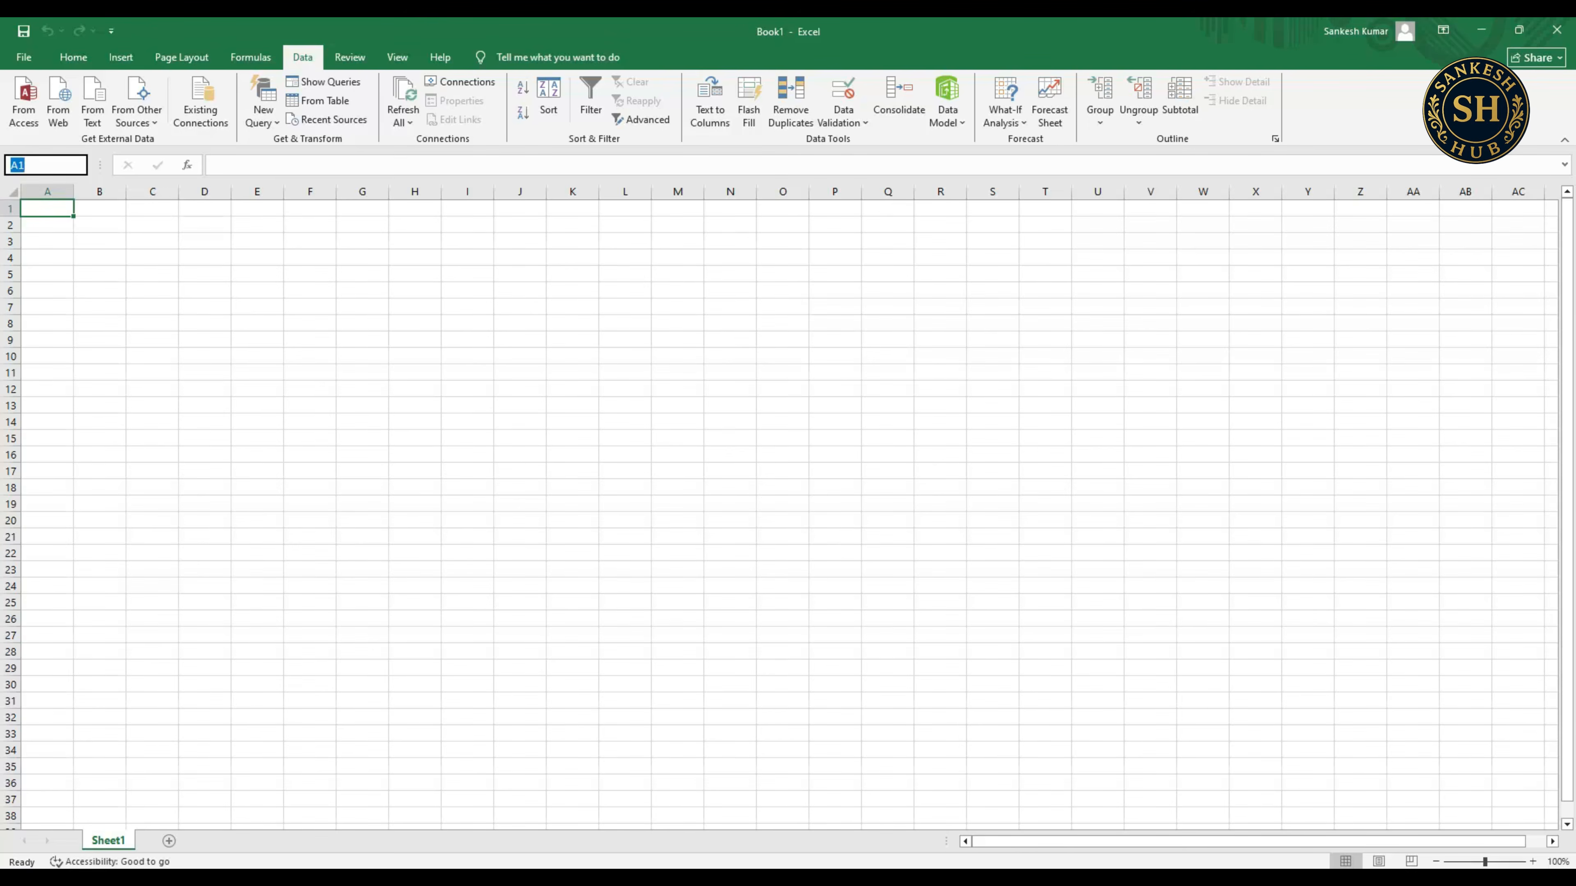
left_click(73, 57)
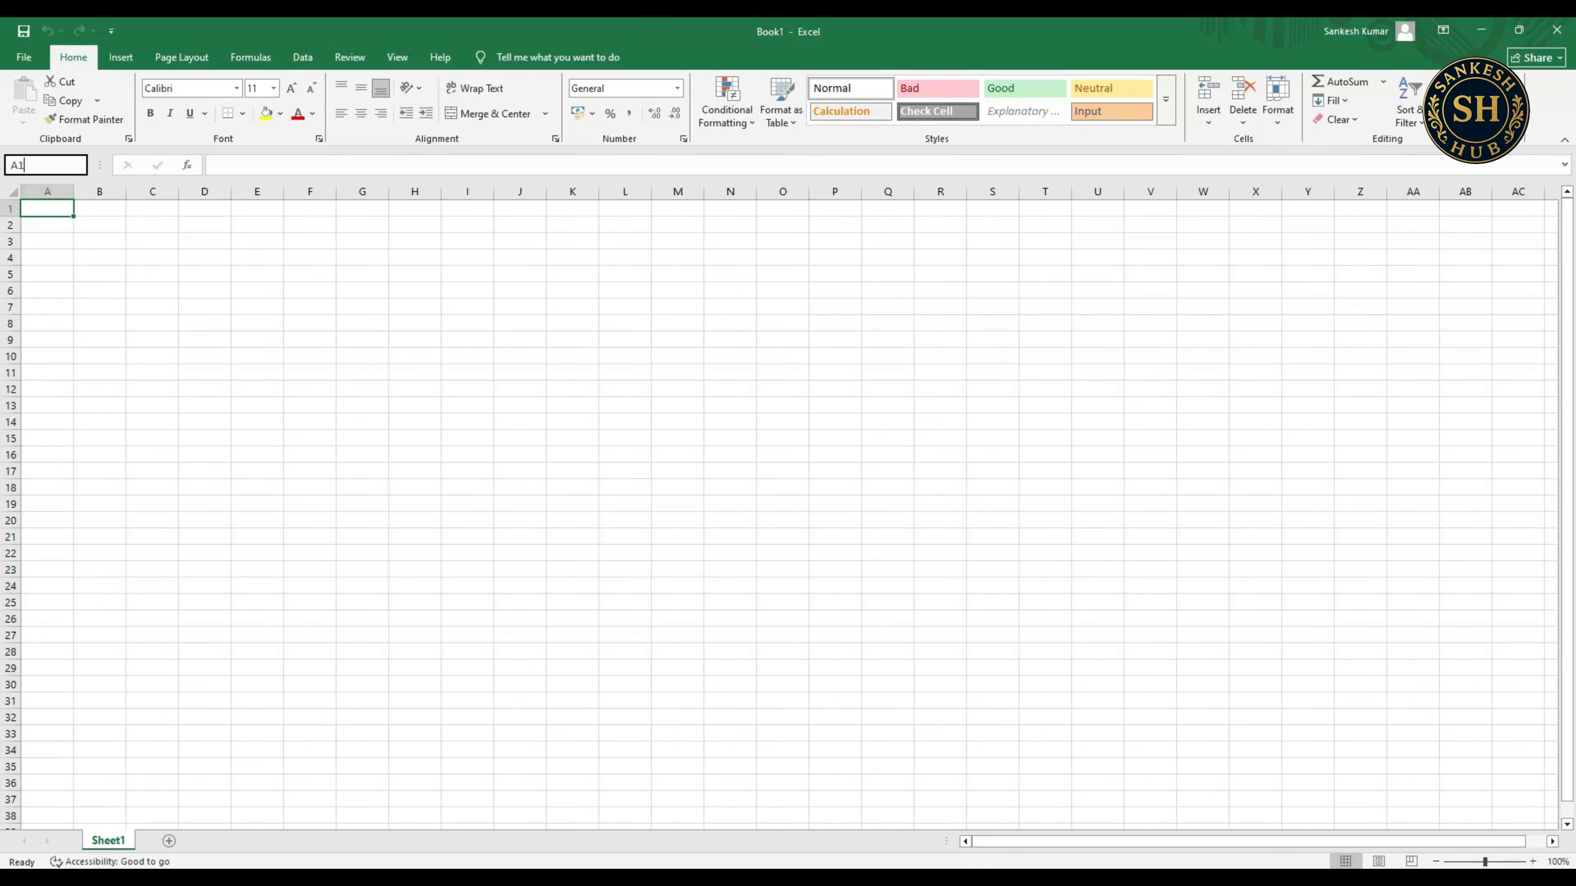
- Select cells C4, B5, A1, B3, B1 and B4 in turn to examine their addresses in the Name Box
left_click(47, 274)
left_click(47, 225)
left_click(152, 257)
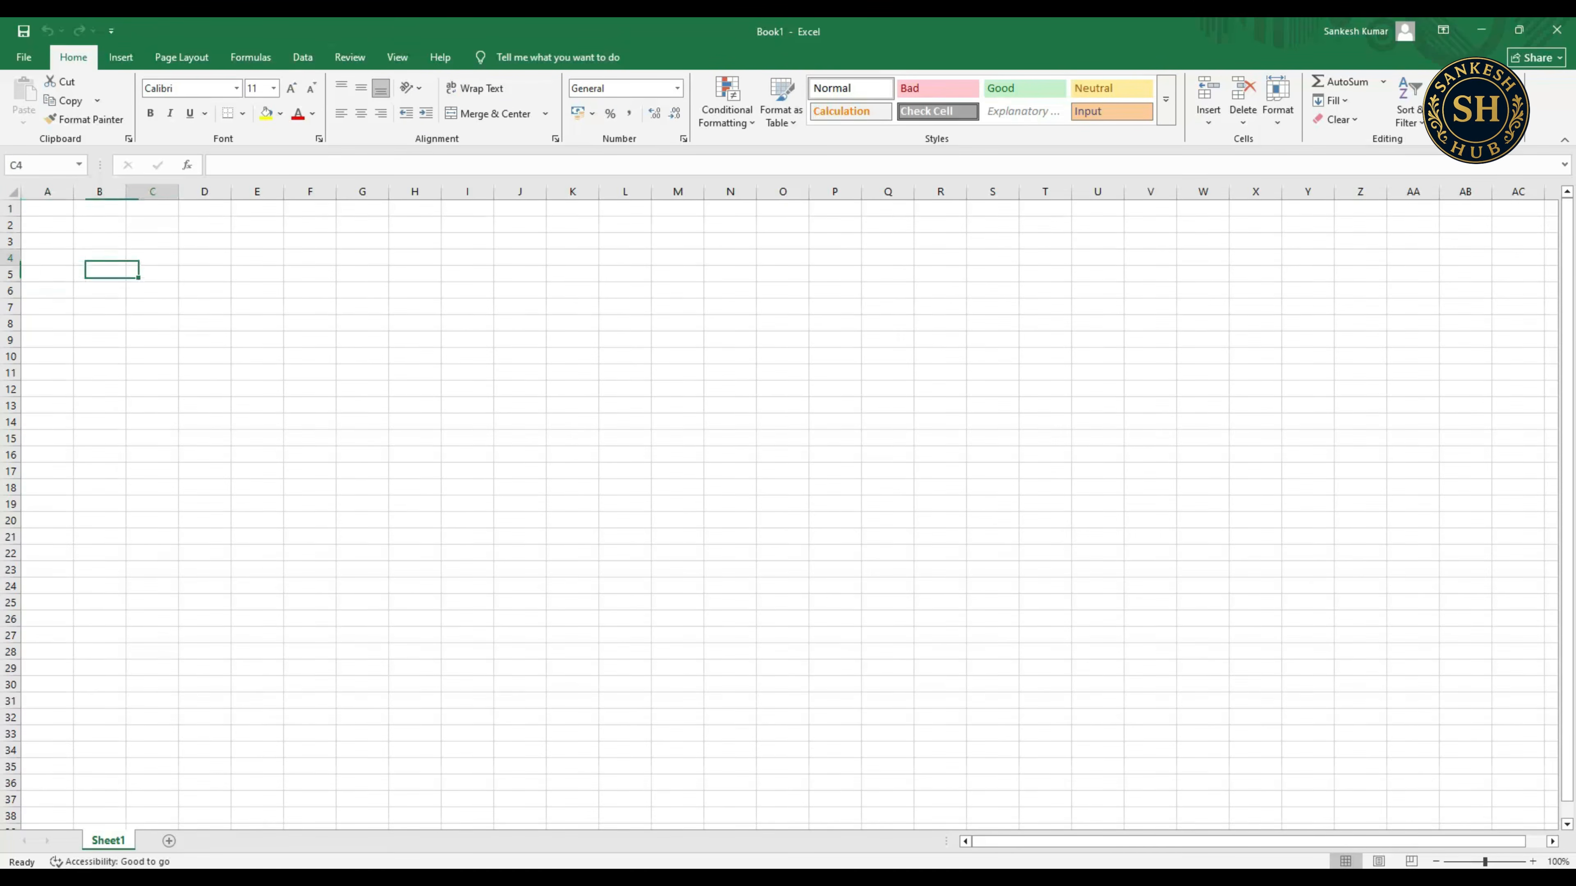
left_click(47, 225)
left_click(99, 274)
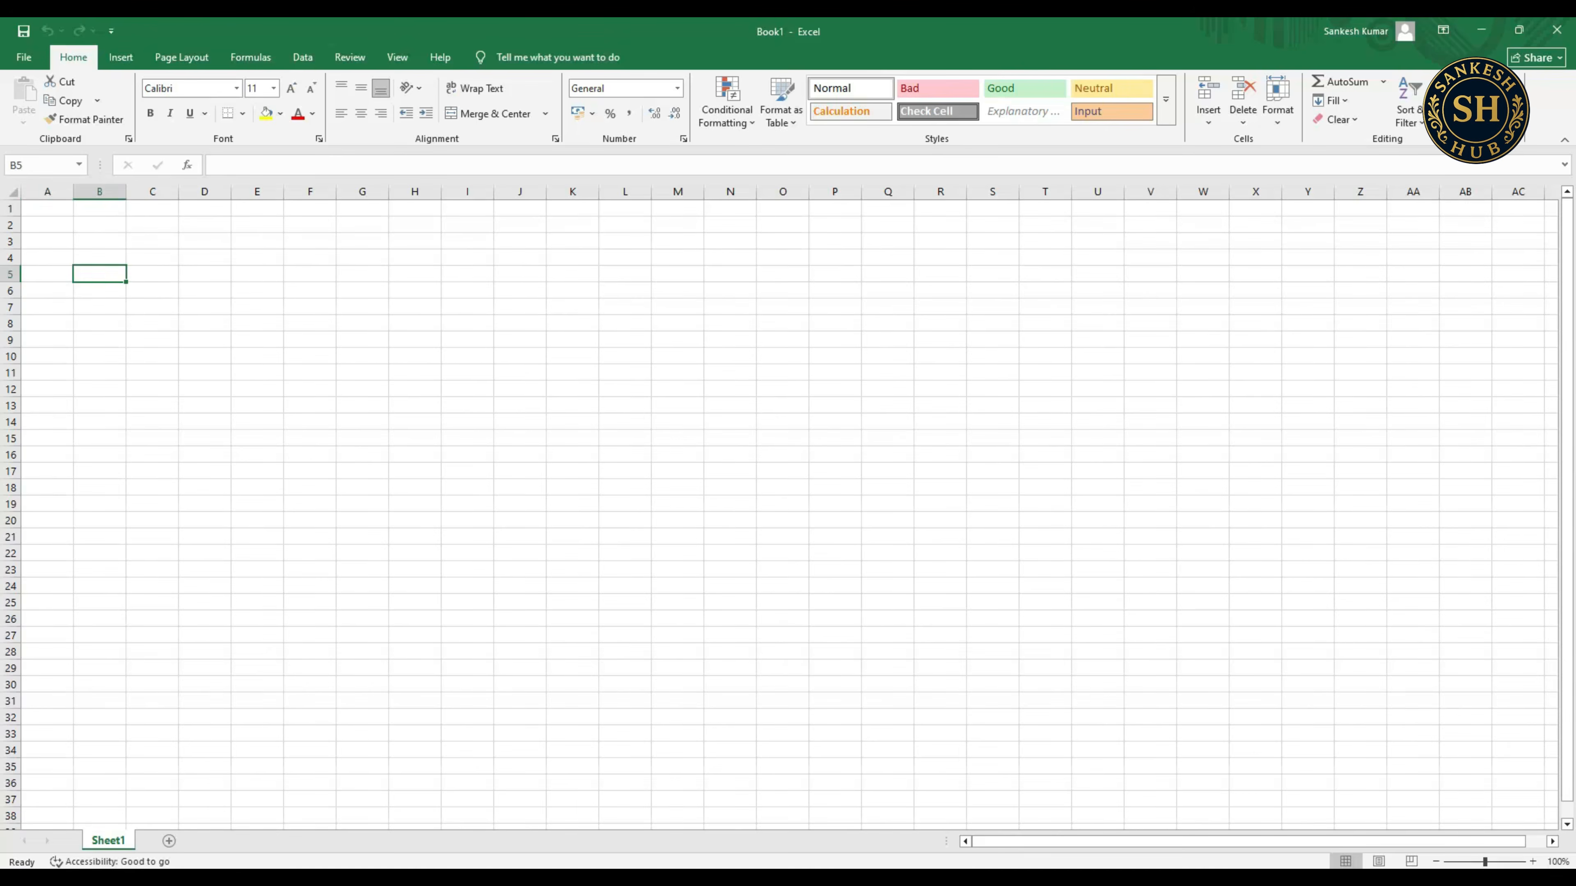
left_click(47, 208)
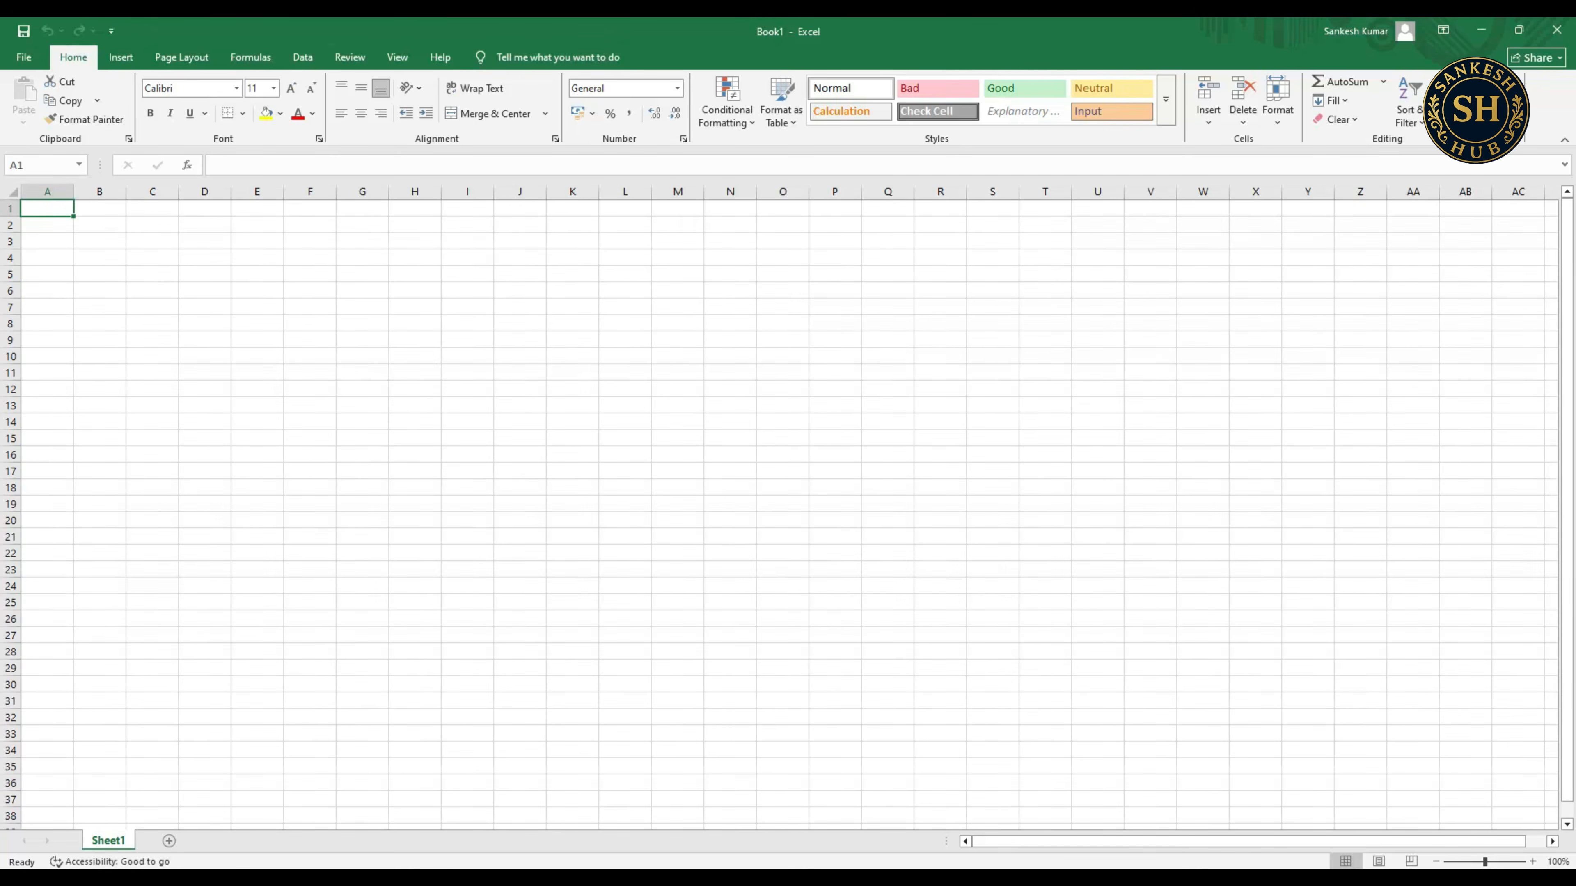
left_click(99, 241)
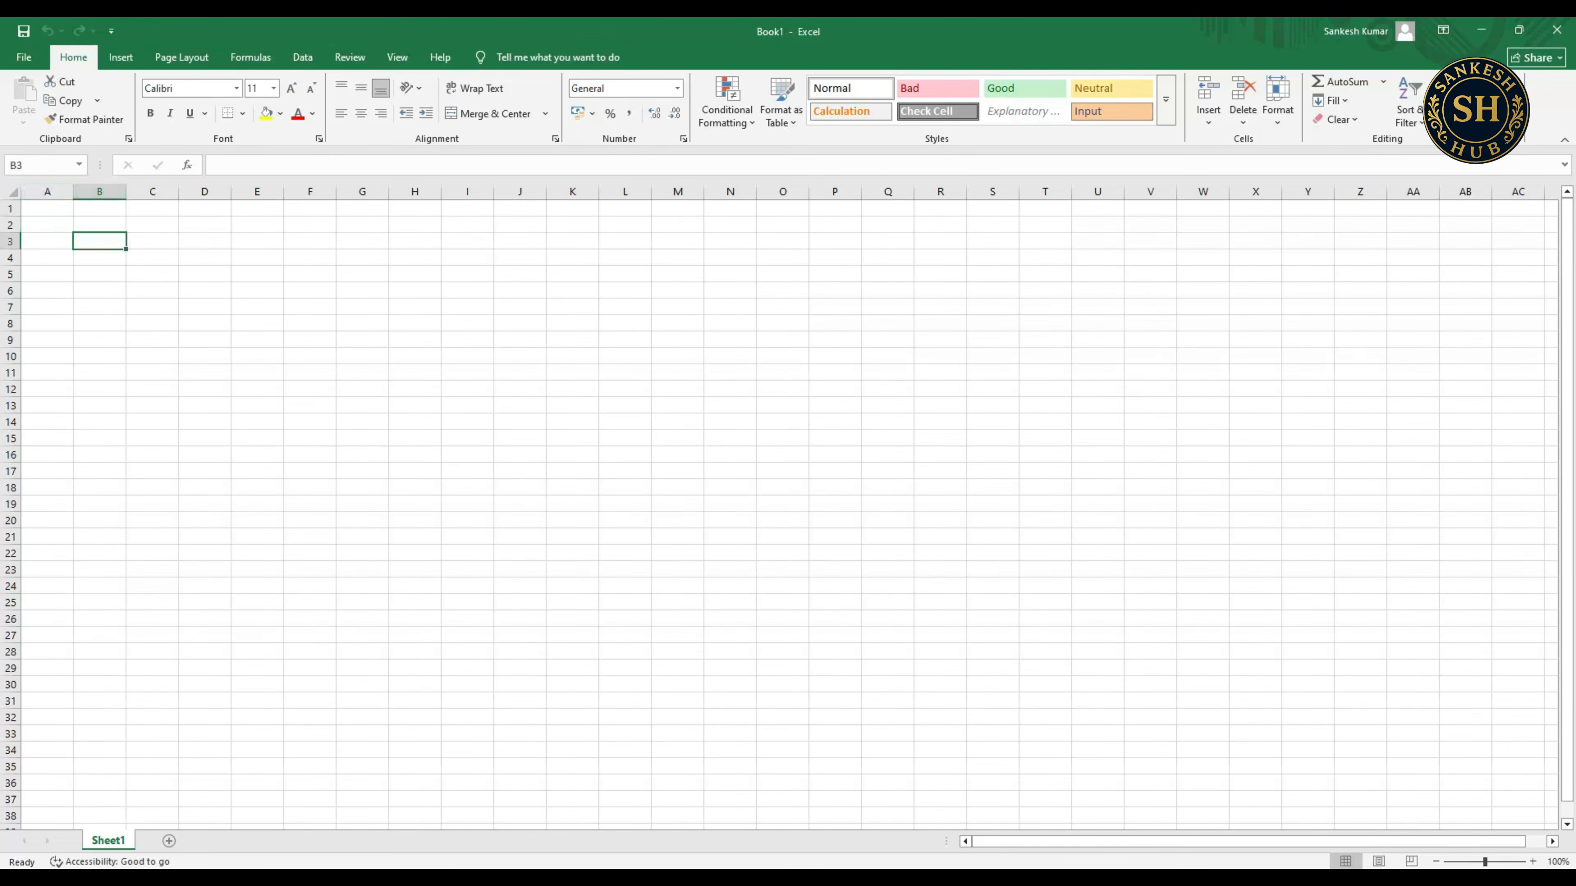
left_click(99, 208)
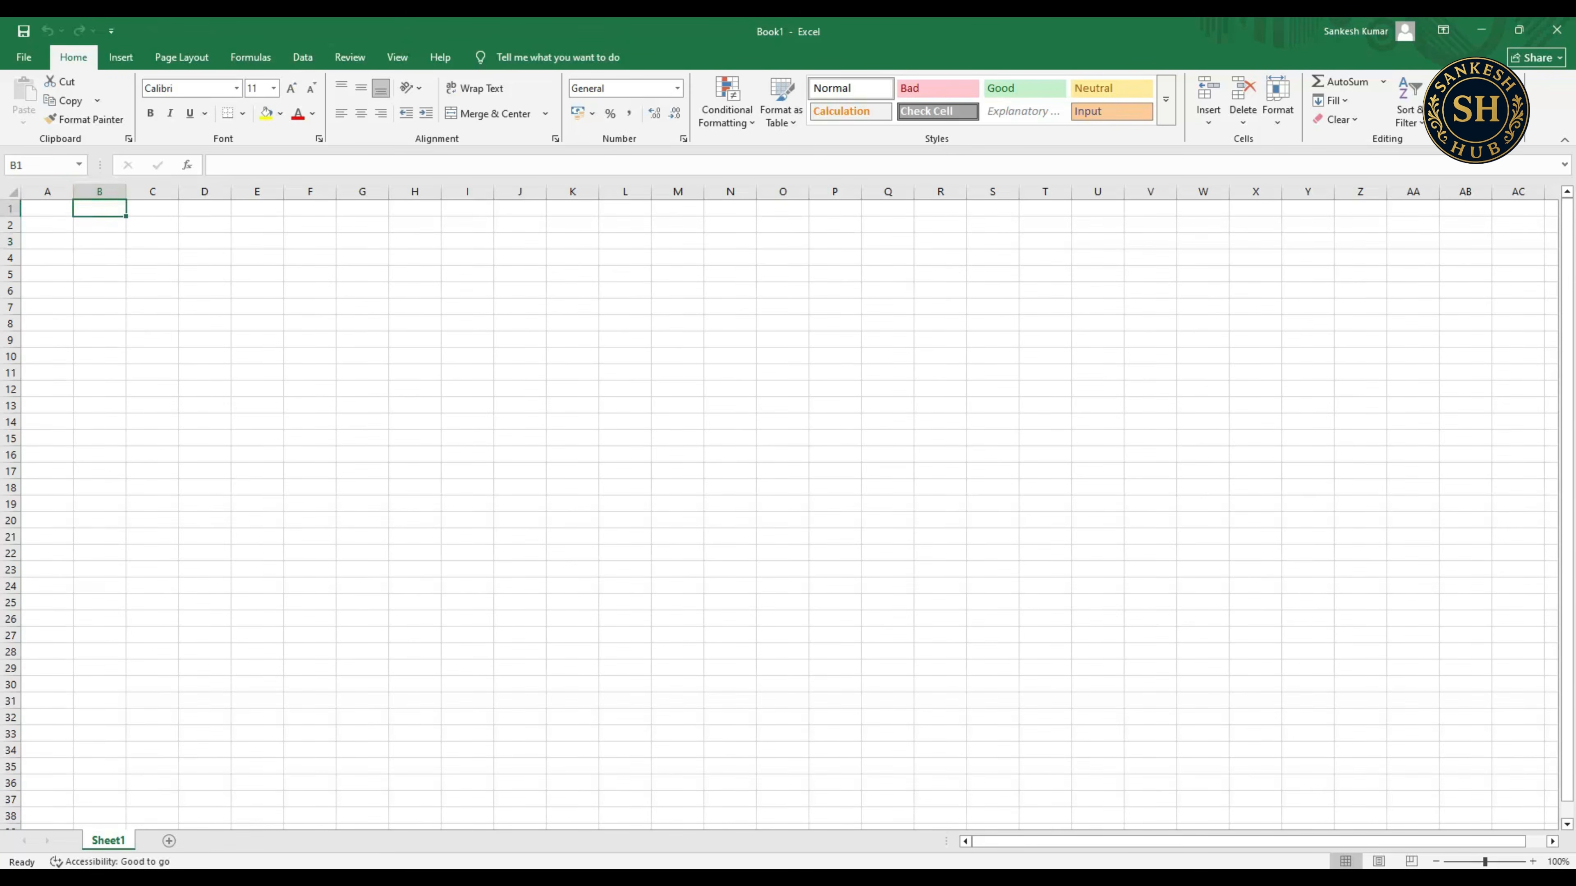
left_click(99, 258)
left_click(44, 165)
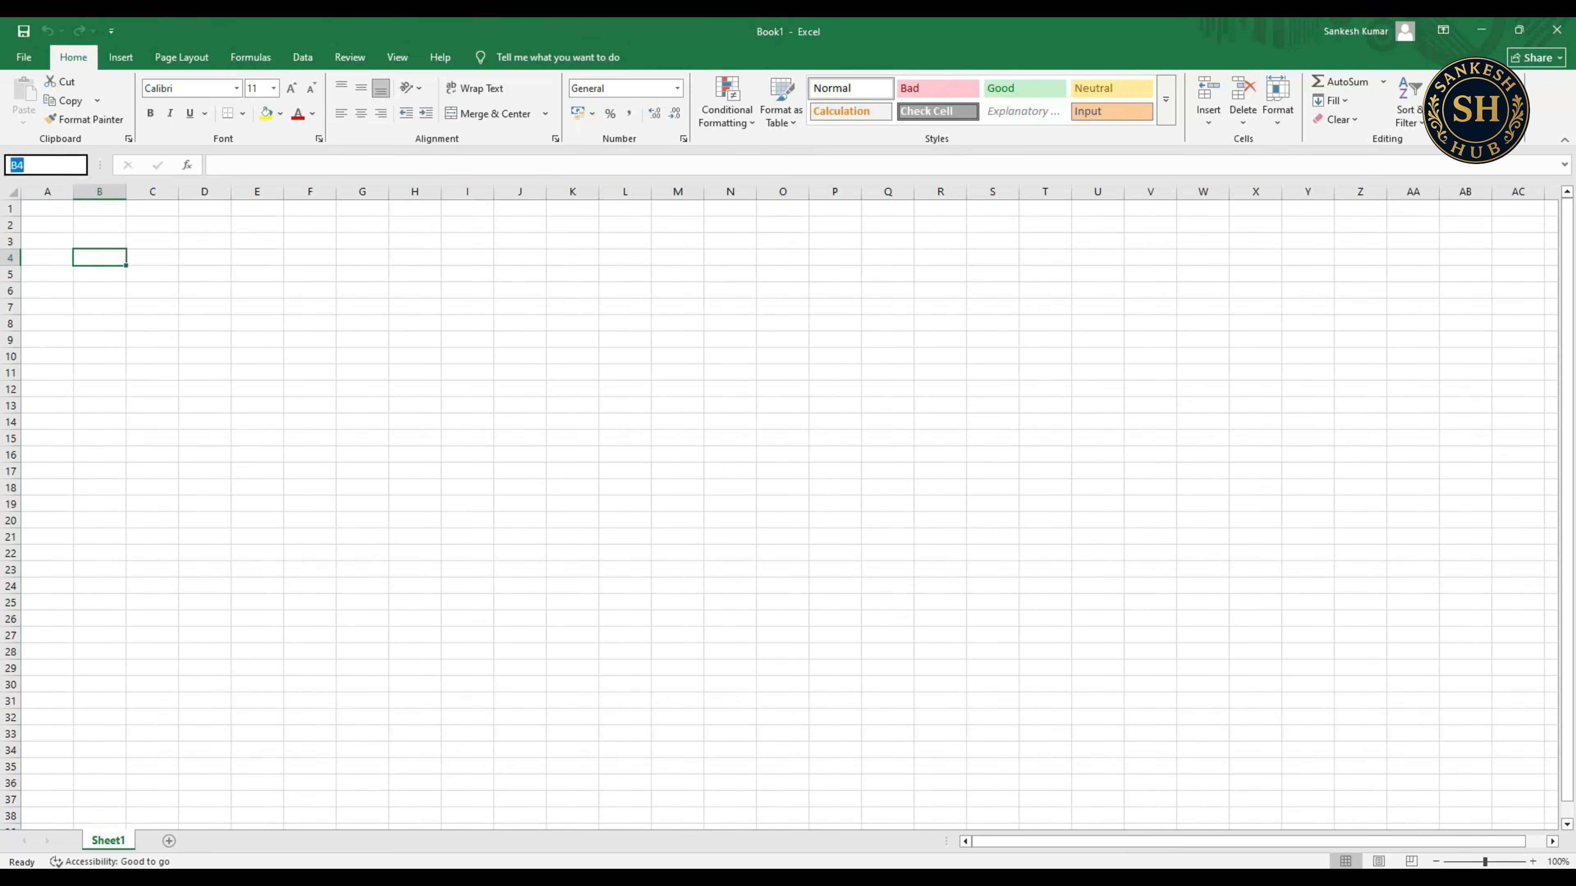
key("Escape")
- Move the selection to cell B2, extend and shrink it over neighbouring cells, and finish on cell A1
key("Up")
key("Up")
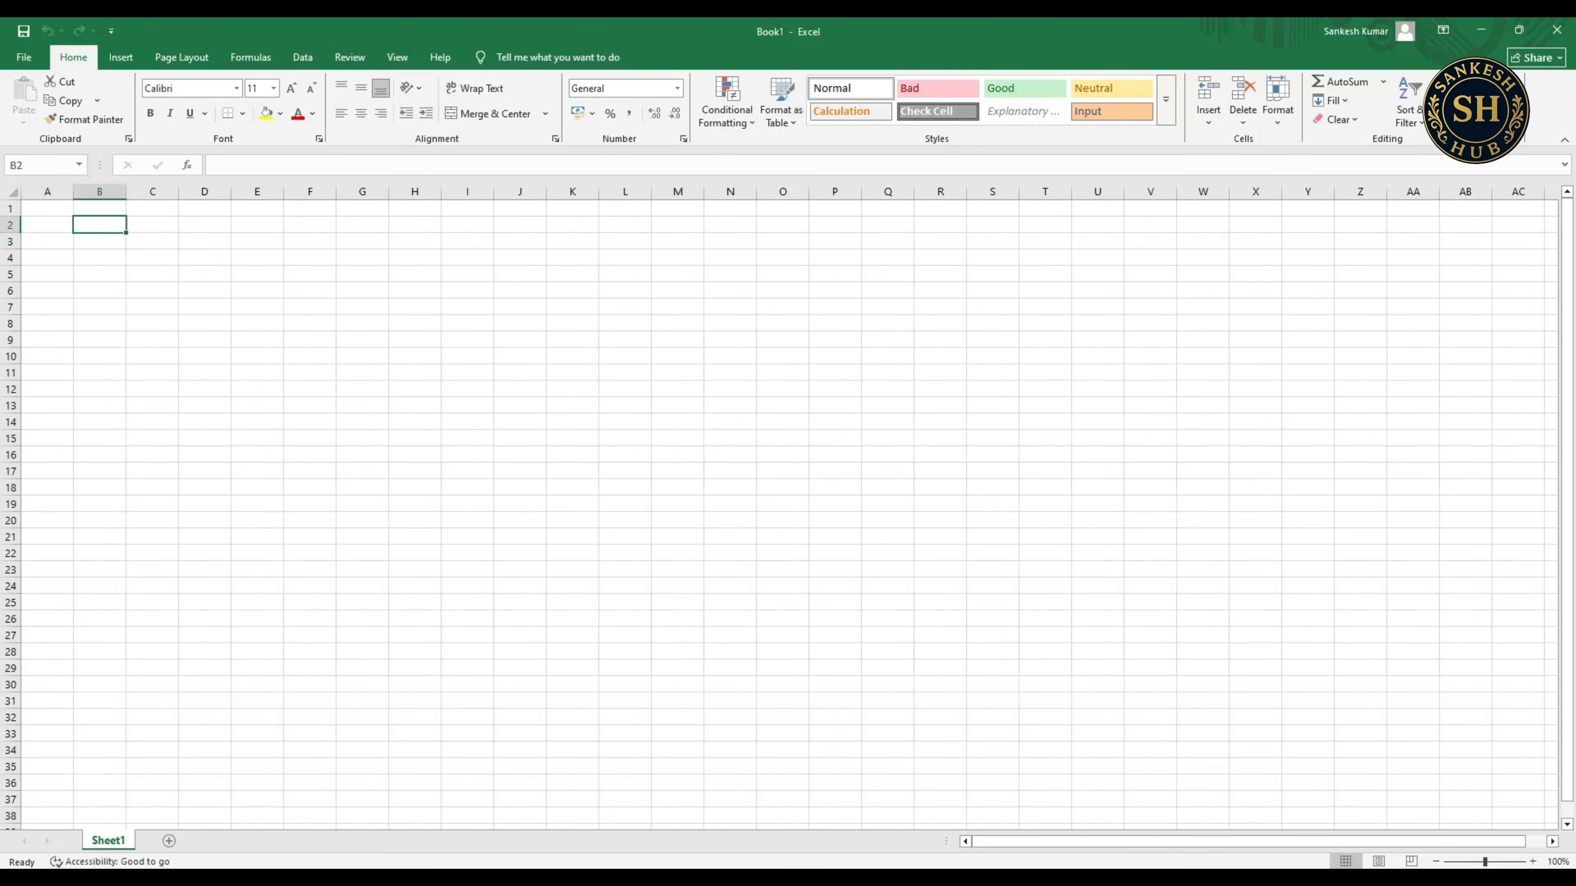
key("shift+Right")
key("shift+Down")
key("shift+Down")
key("shift+Left")
key("shift+Up")
key("shift+Up")
key("Left")
key("Up")
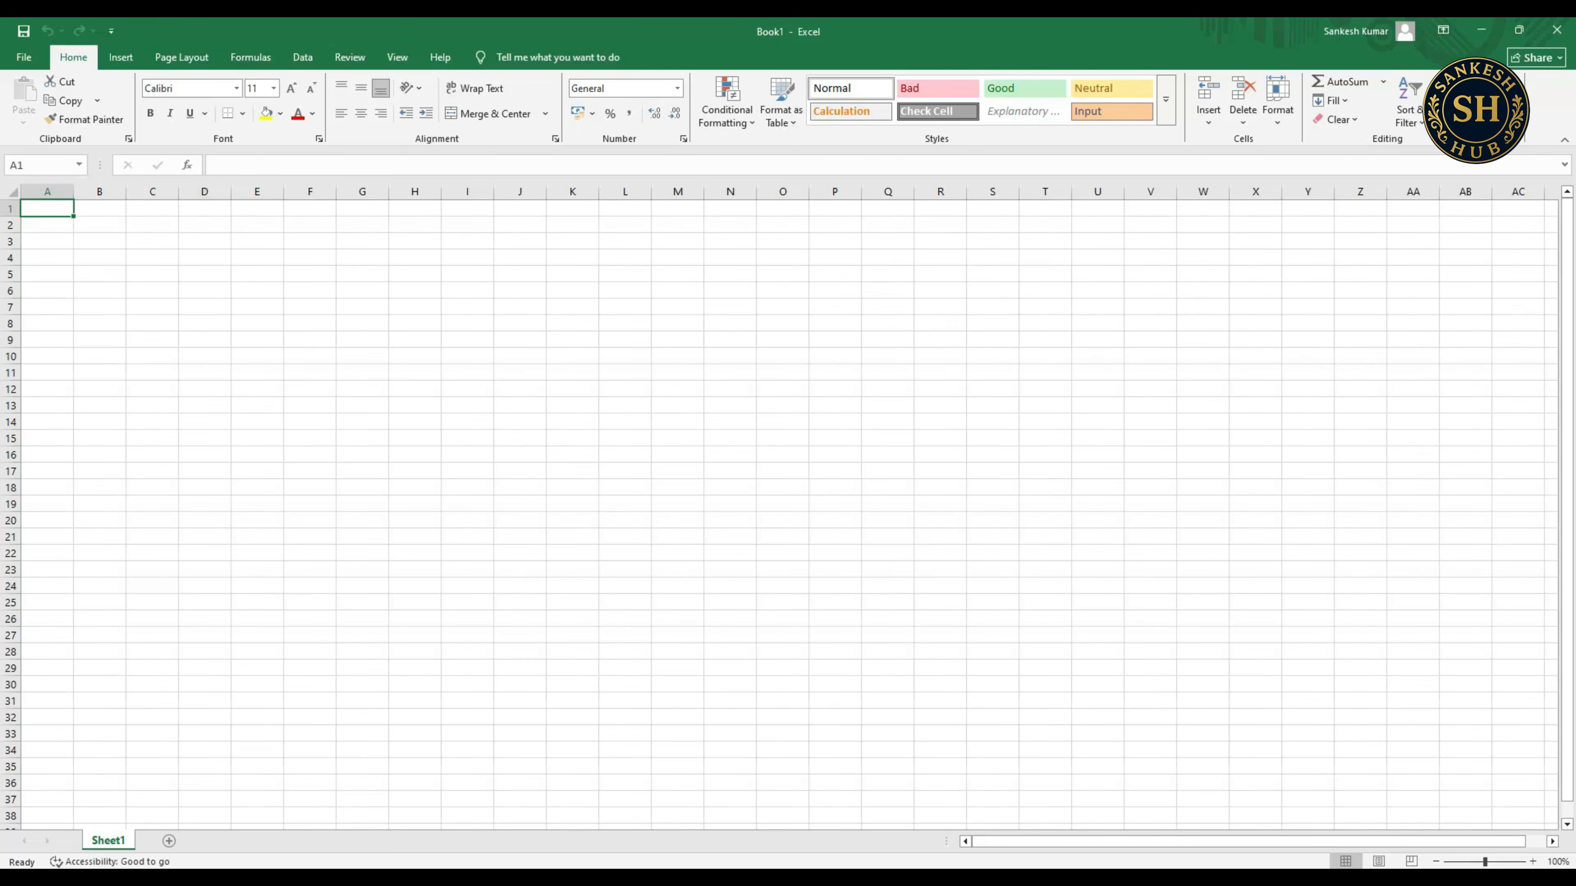
- Examine the formula bar in edit mode for cells A1 and E2 without entering any content
left_click(216, 165)
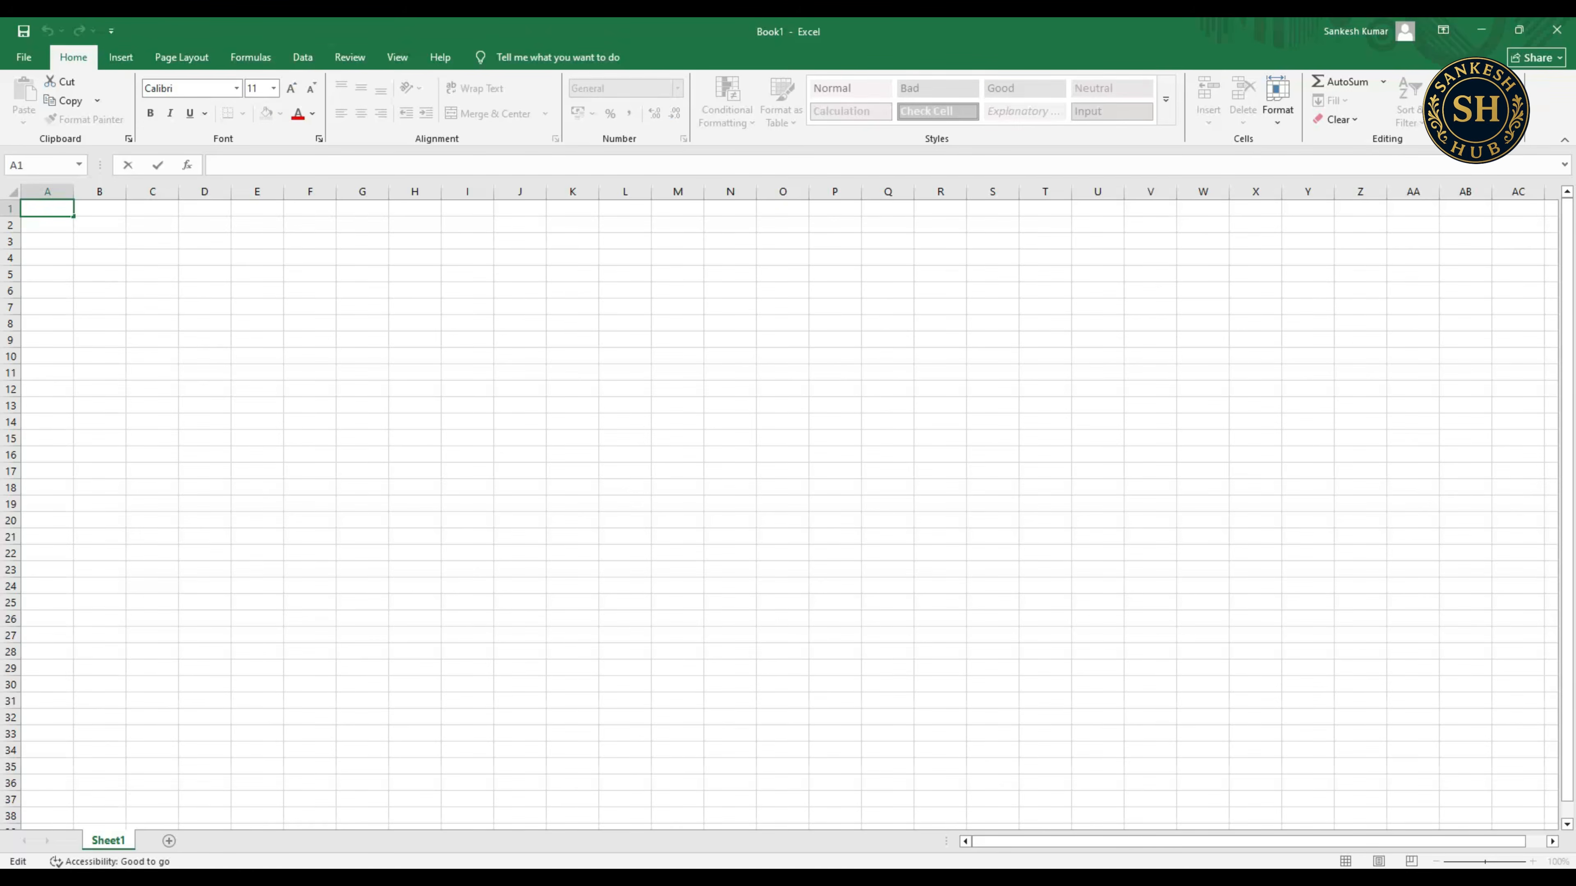
left_click(257, 225)
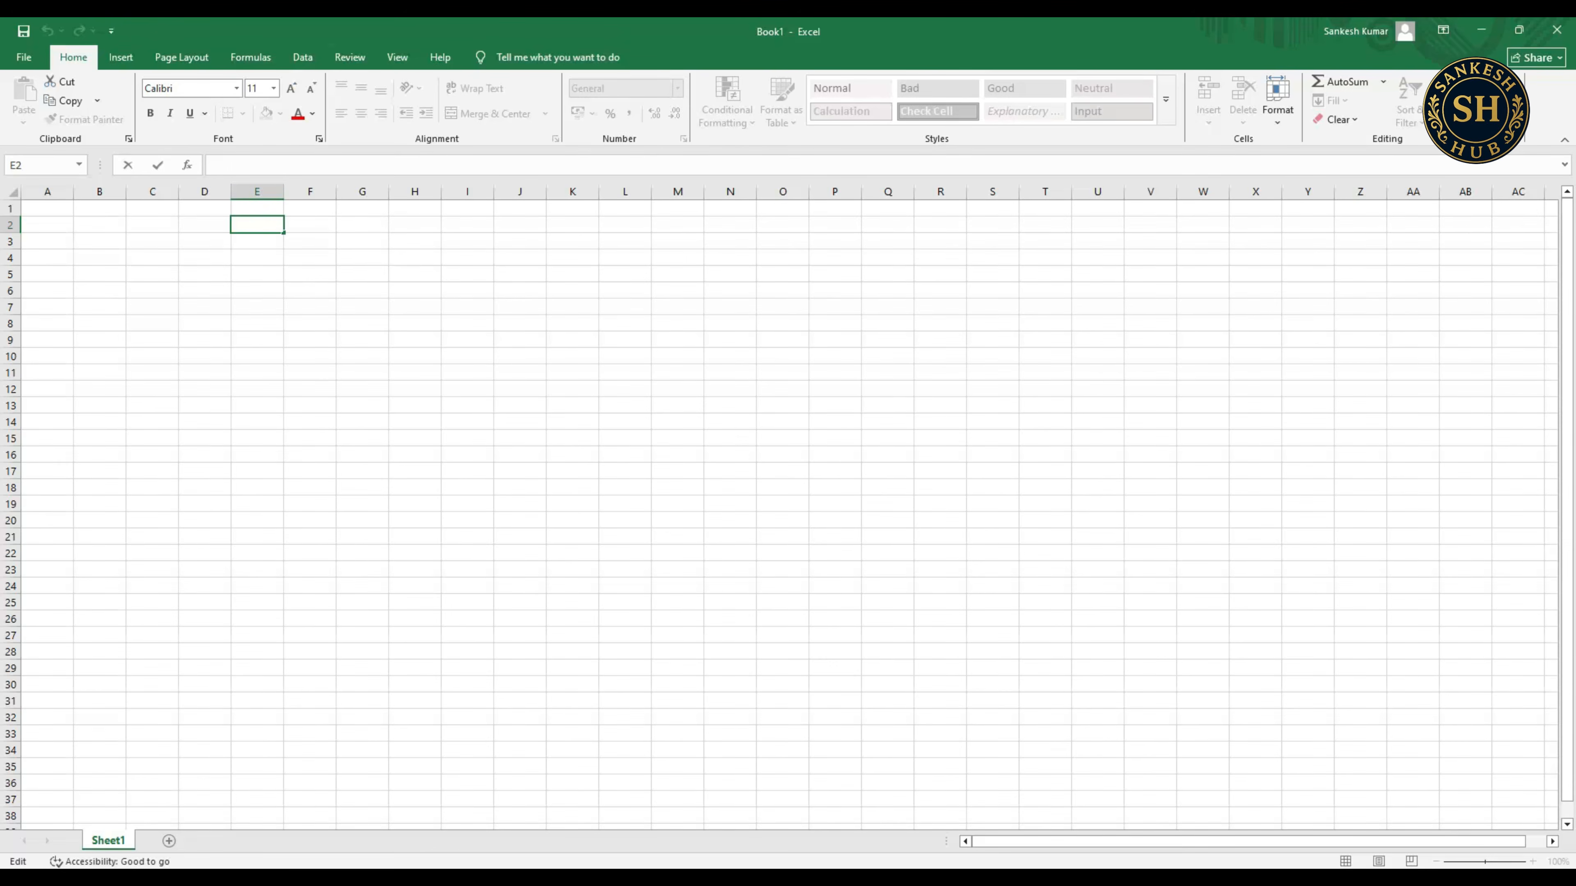
key("Return")
key("Up")
key("Down")
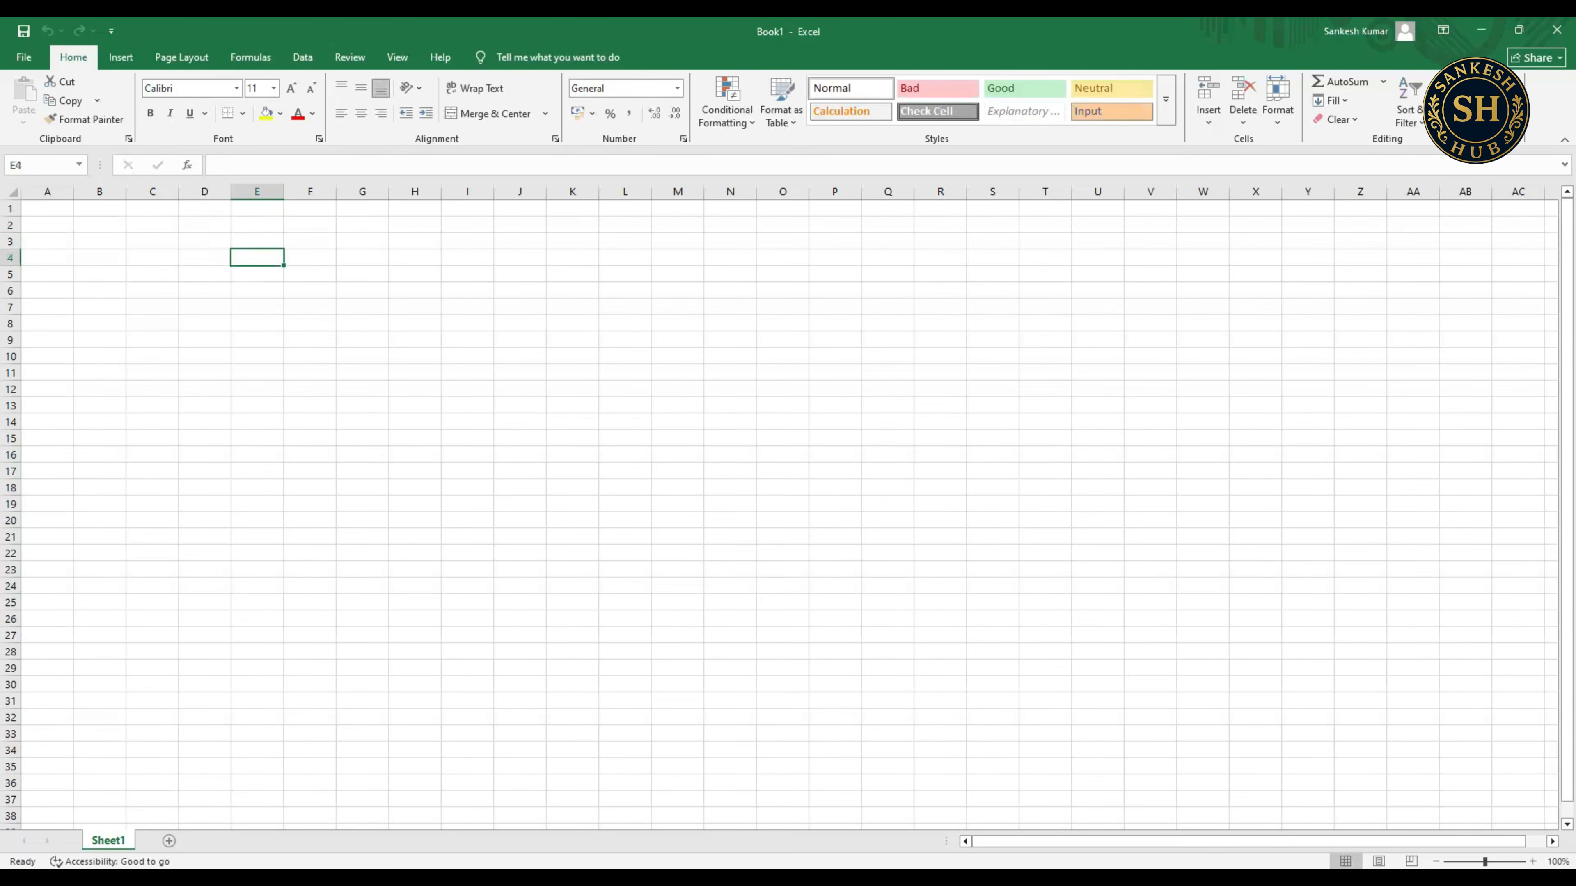
key("Up")
- Widen column E and open cell E7 for editing without entering anything
left_click_drag(284, 191, 449, 192)
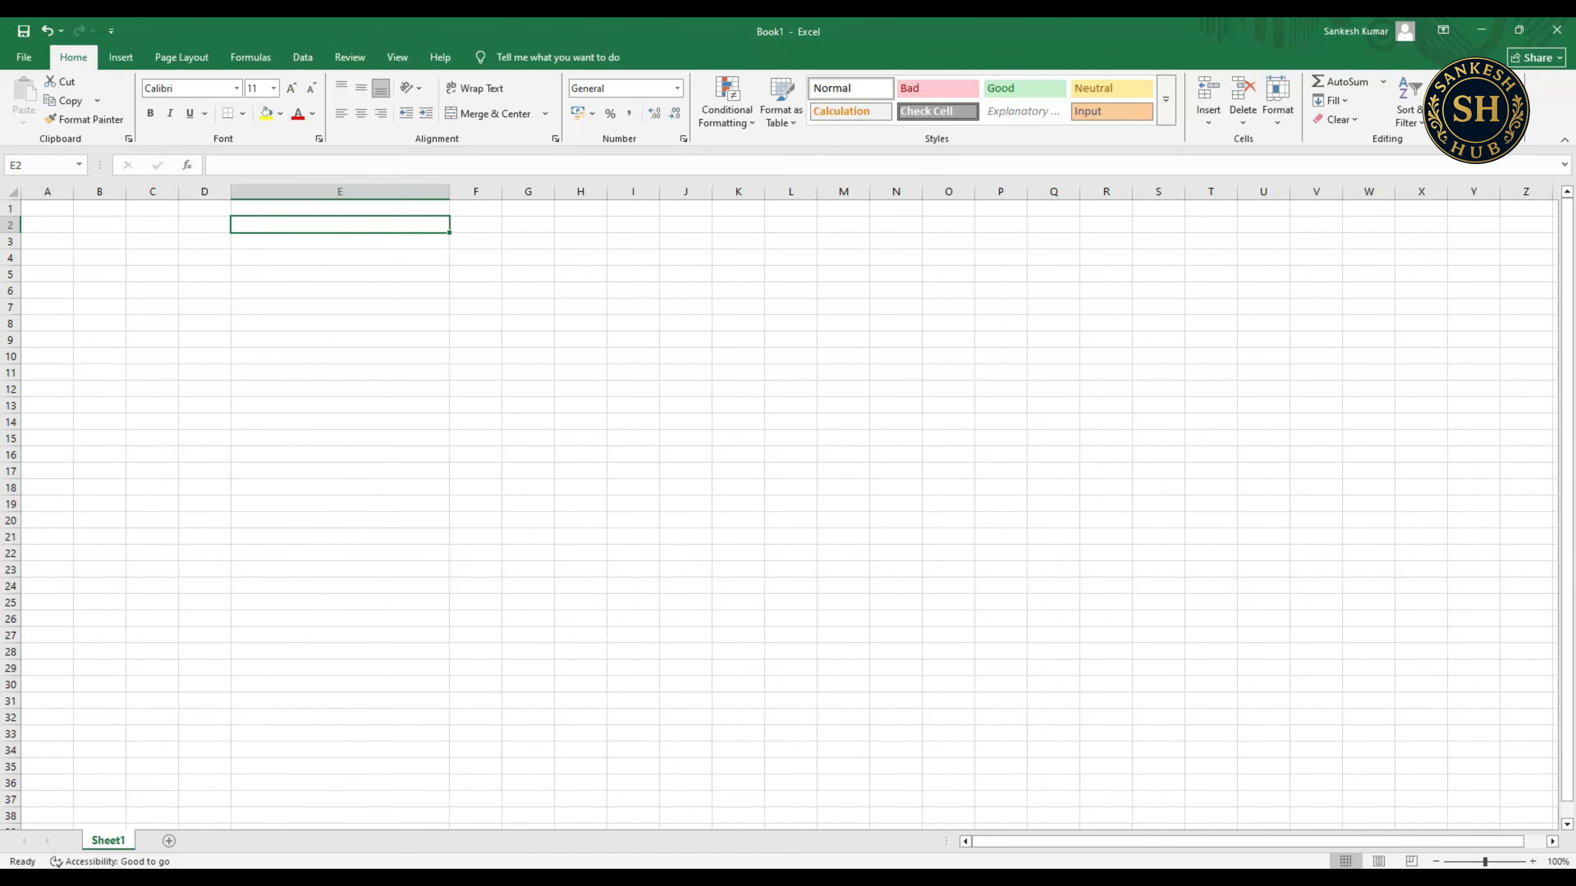
left_click(340, 306)
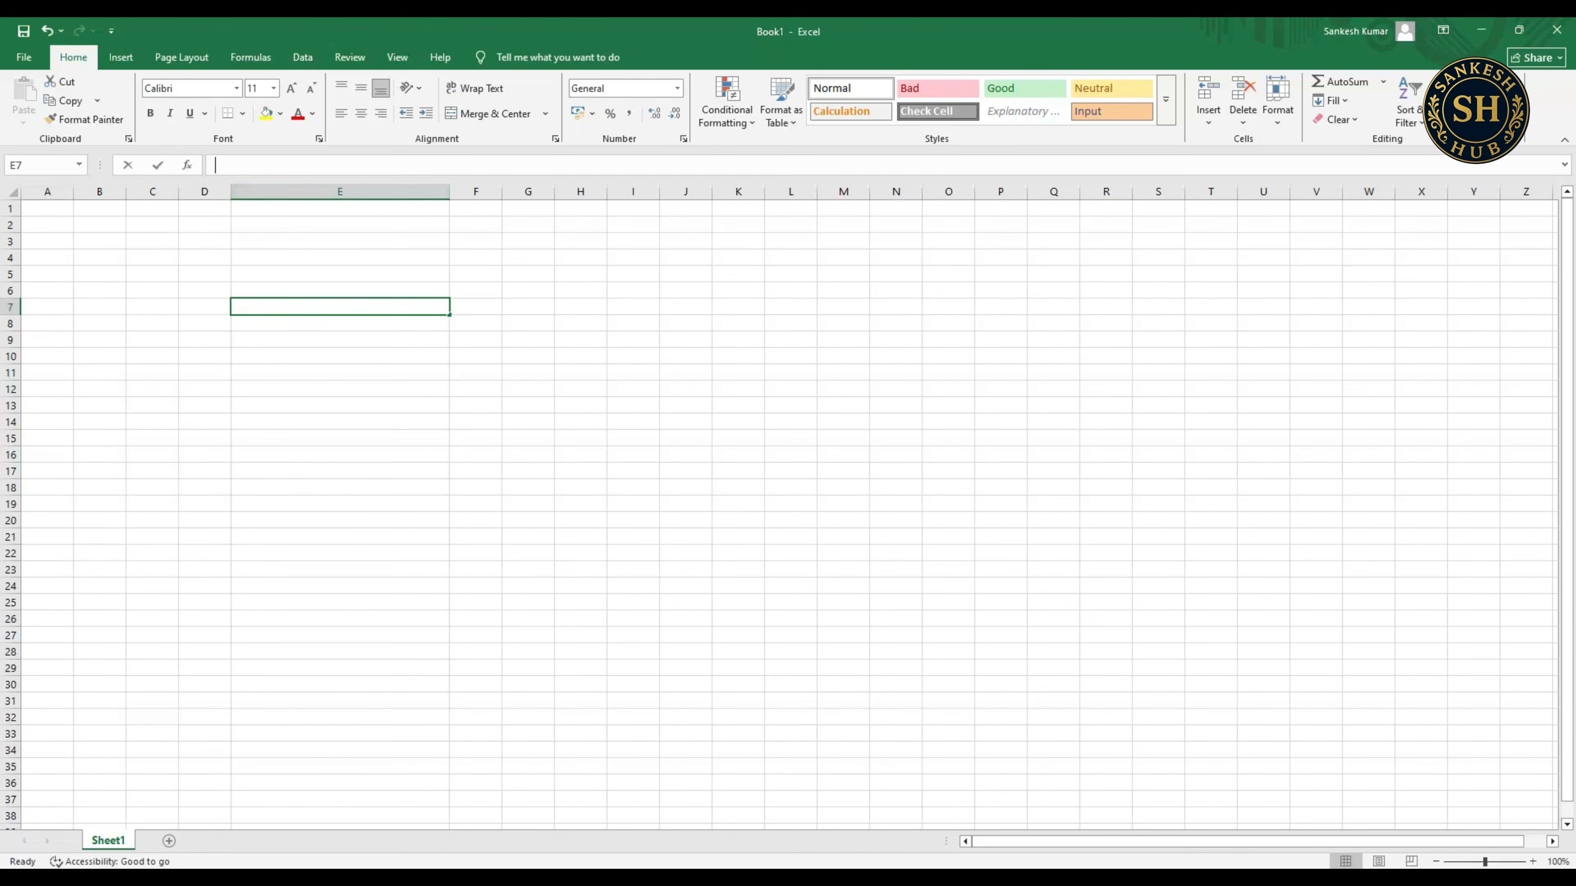
key("F2")
key("ctrl+shift+u")
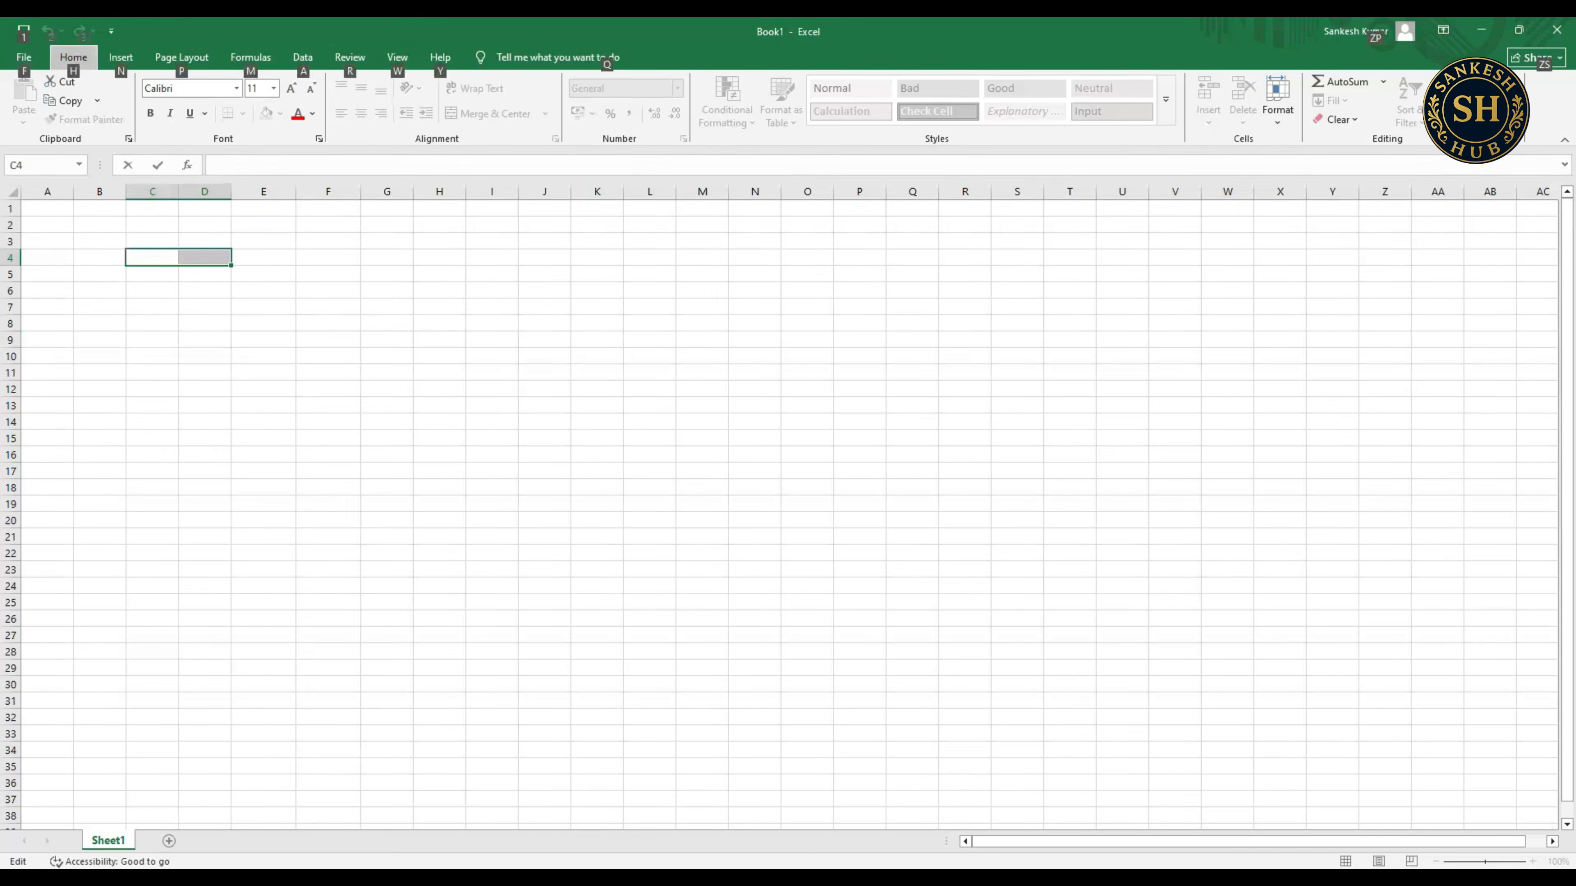
left_click(263, 323)
left_click(204, 209)
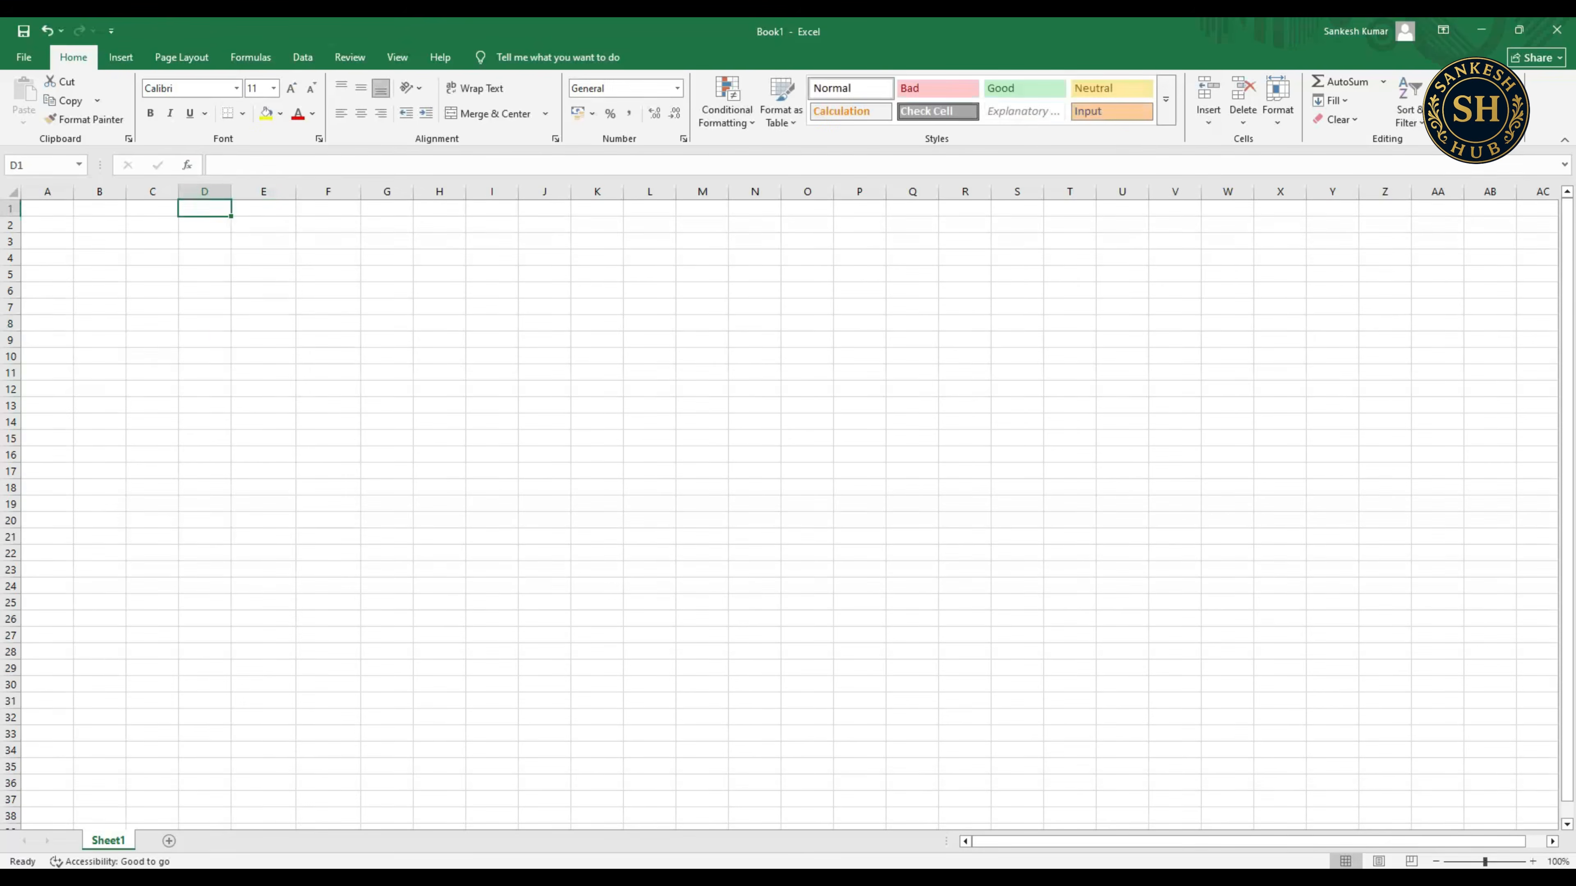
- Enter the formula =2+2 in cell D3
left_click(263, 257)
left_click(204, 241)
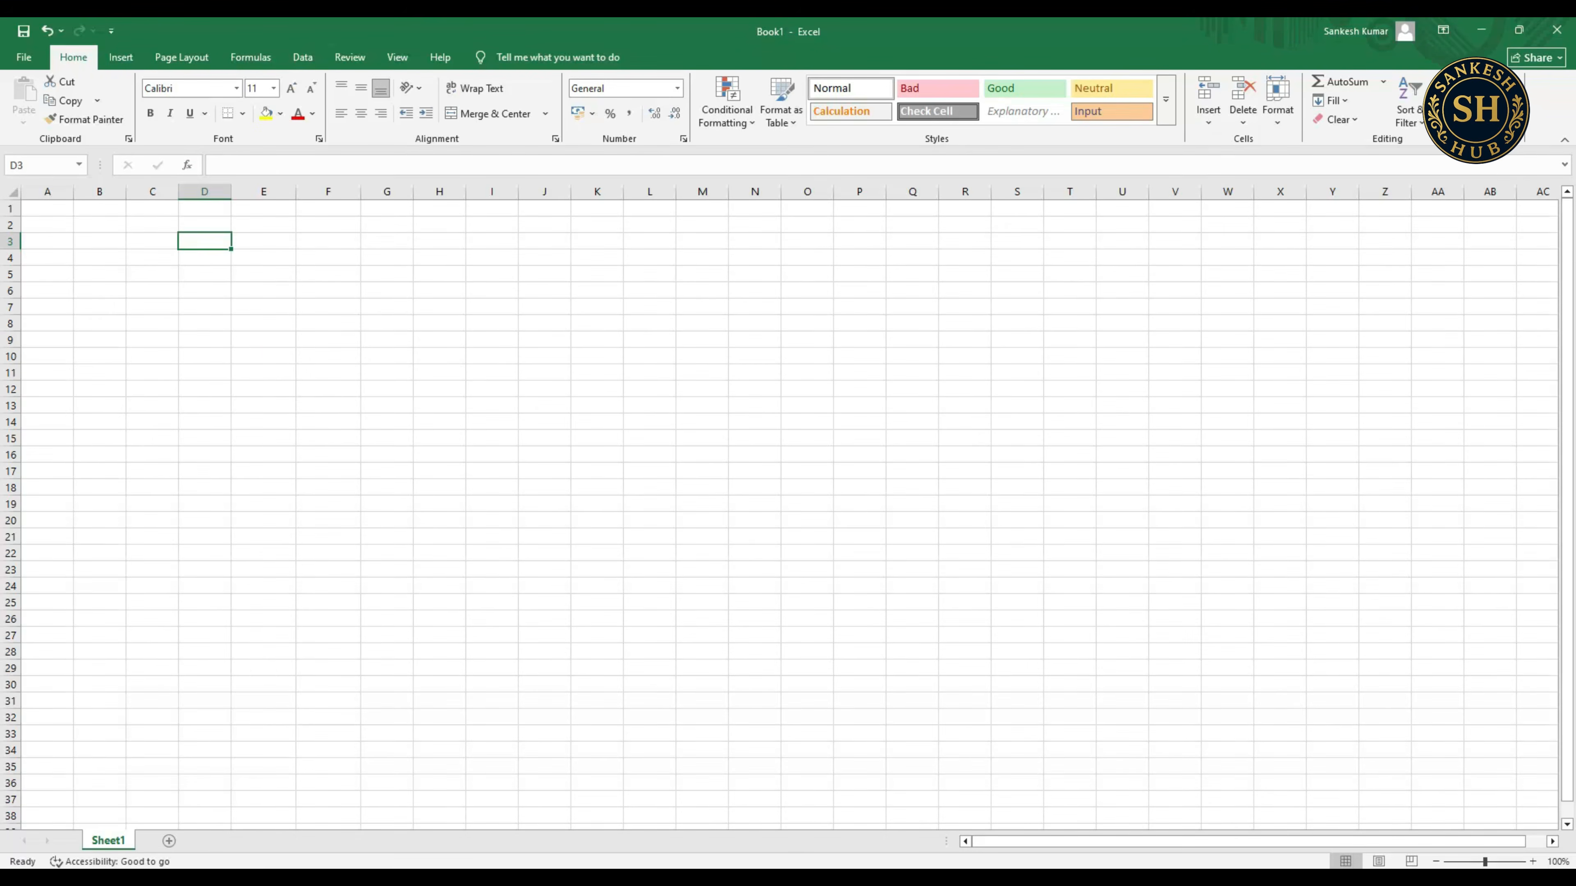
type("=")
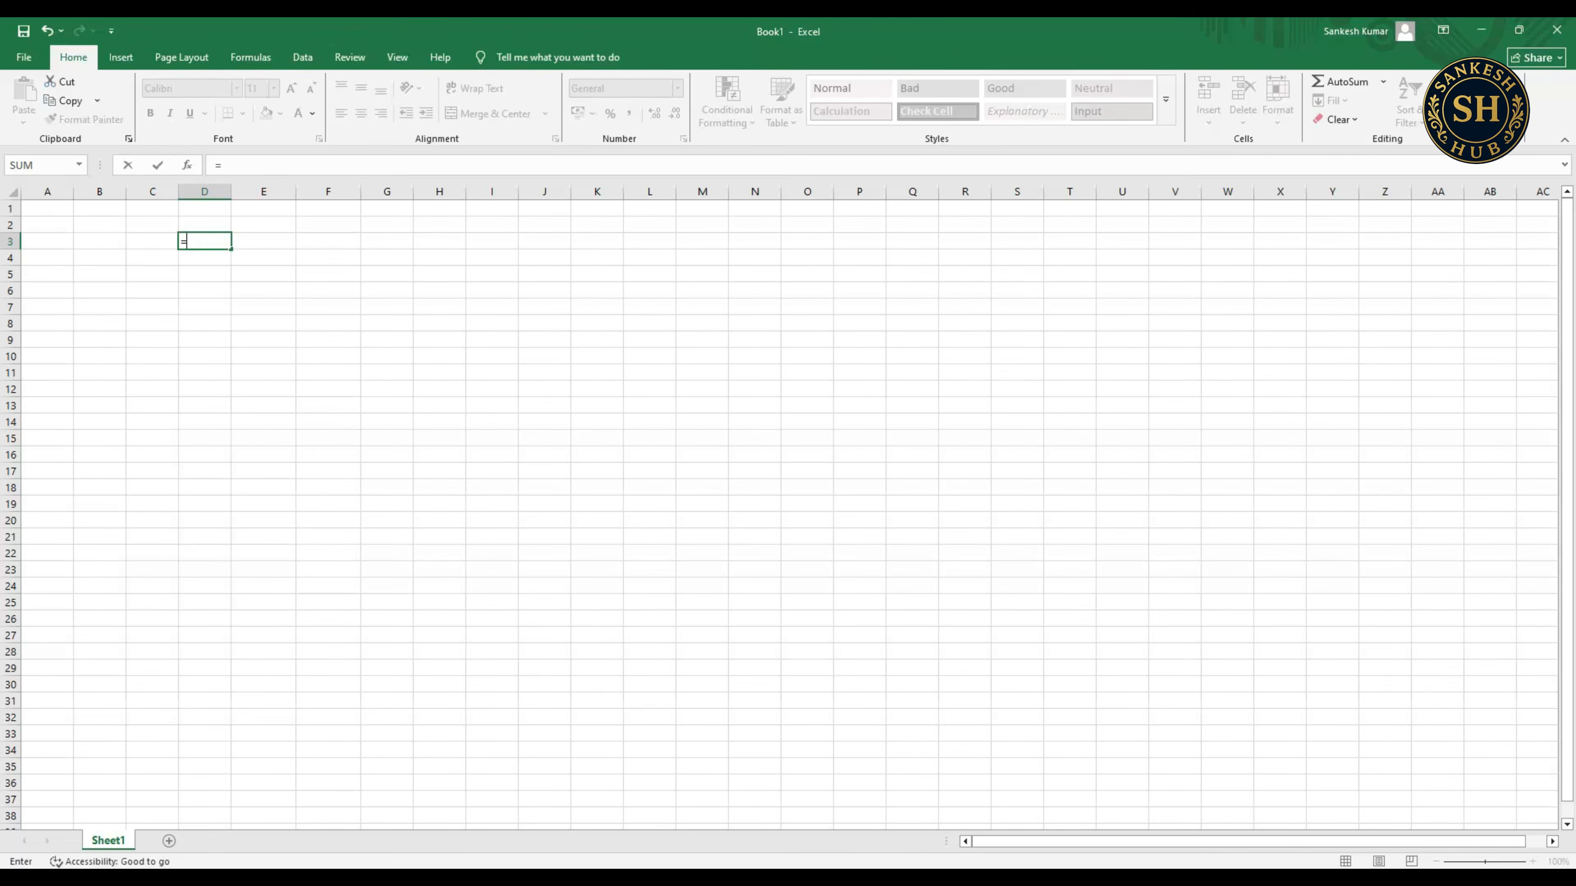
type("2+2")
key("Return")
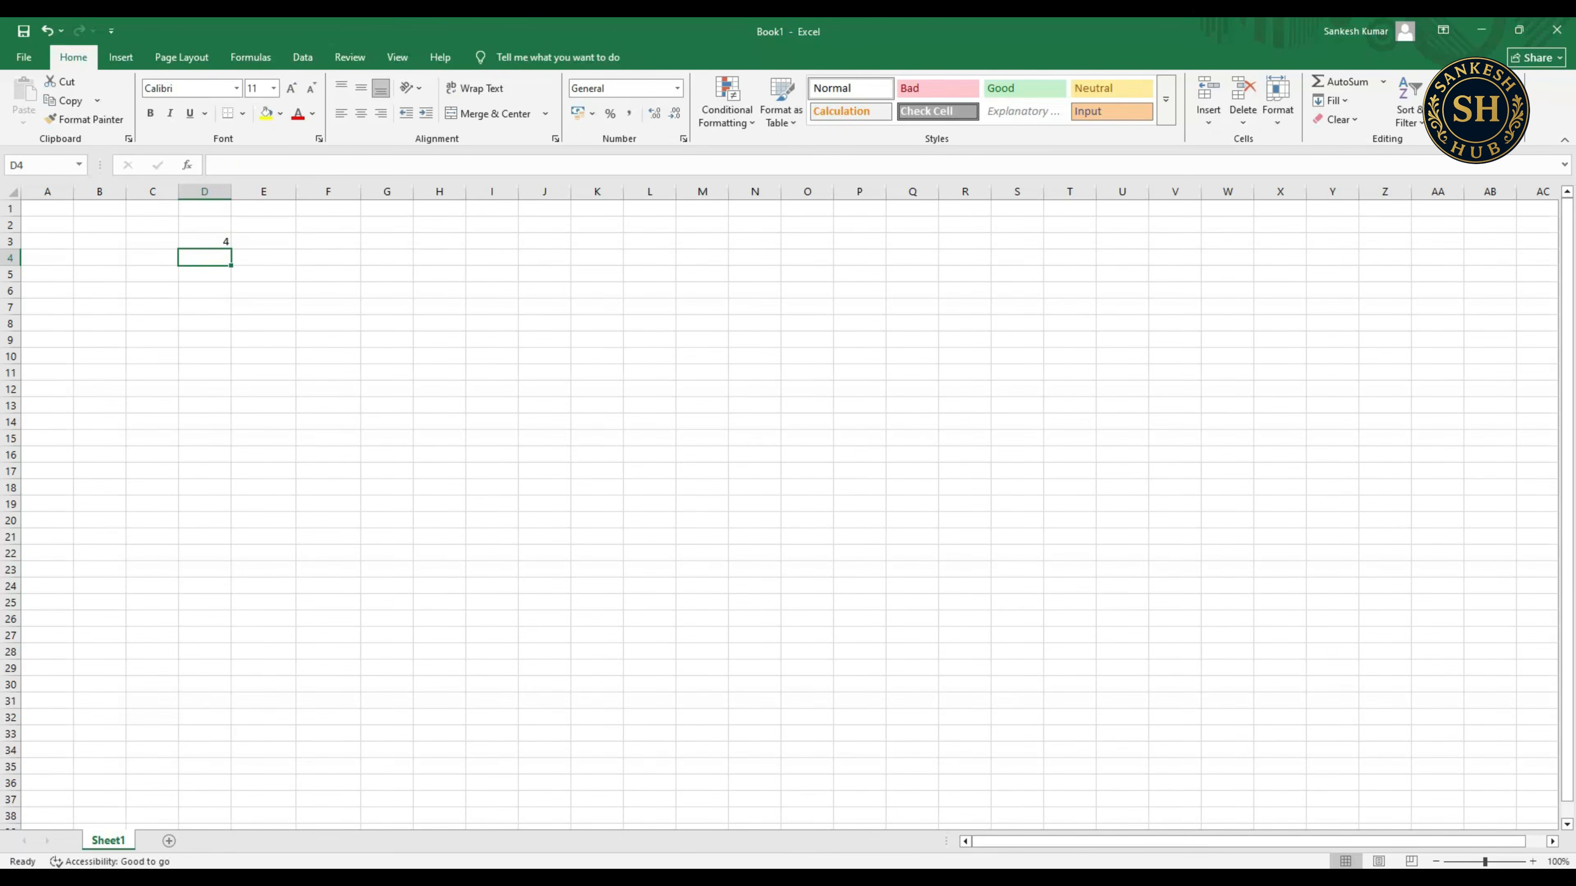
- View the formula behind cell D3's result in the formula bar and in edit mode
left_click(204, 240)
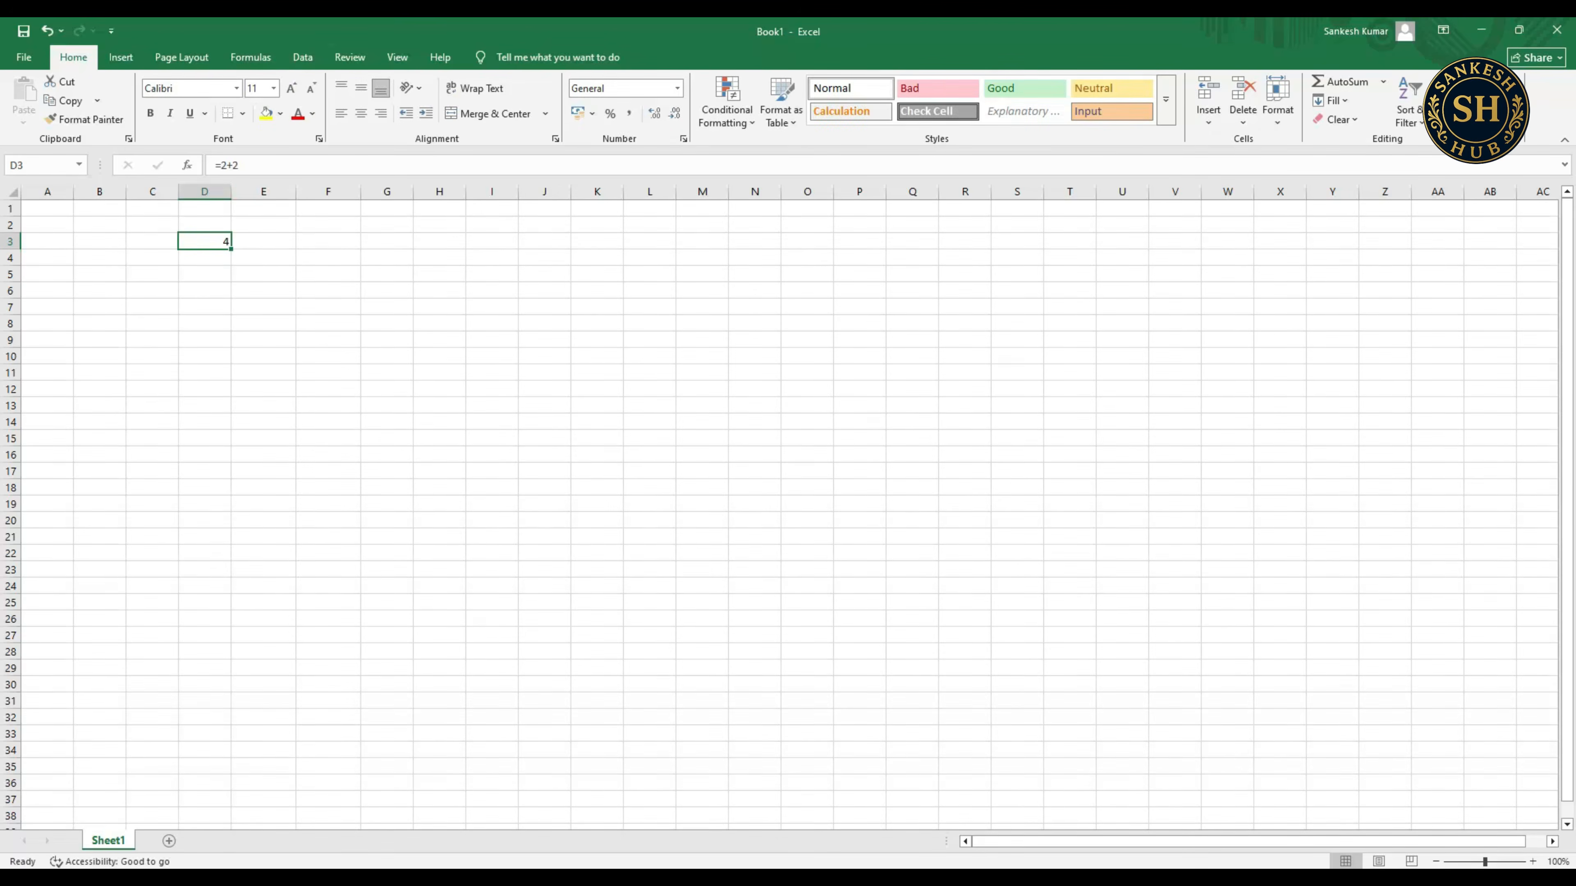
key("F2")
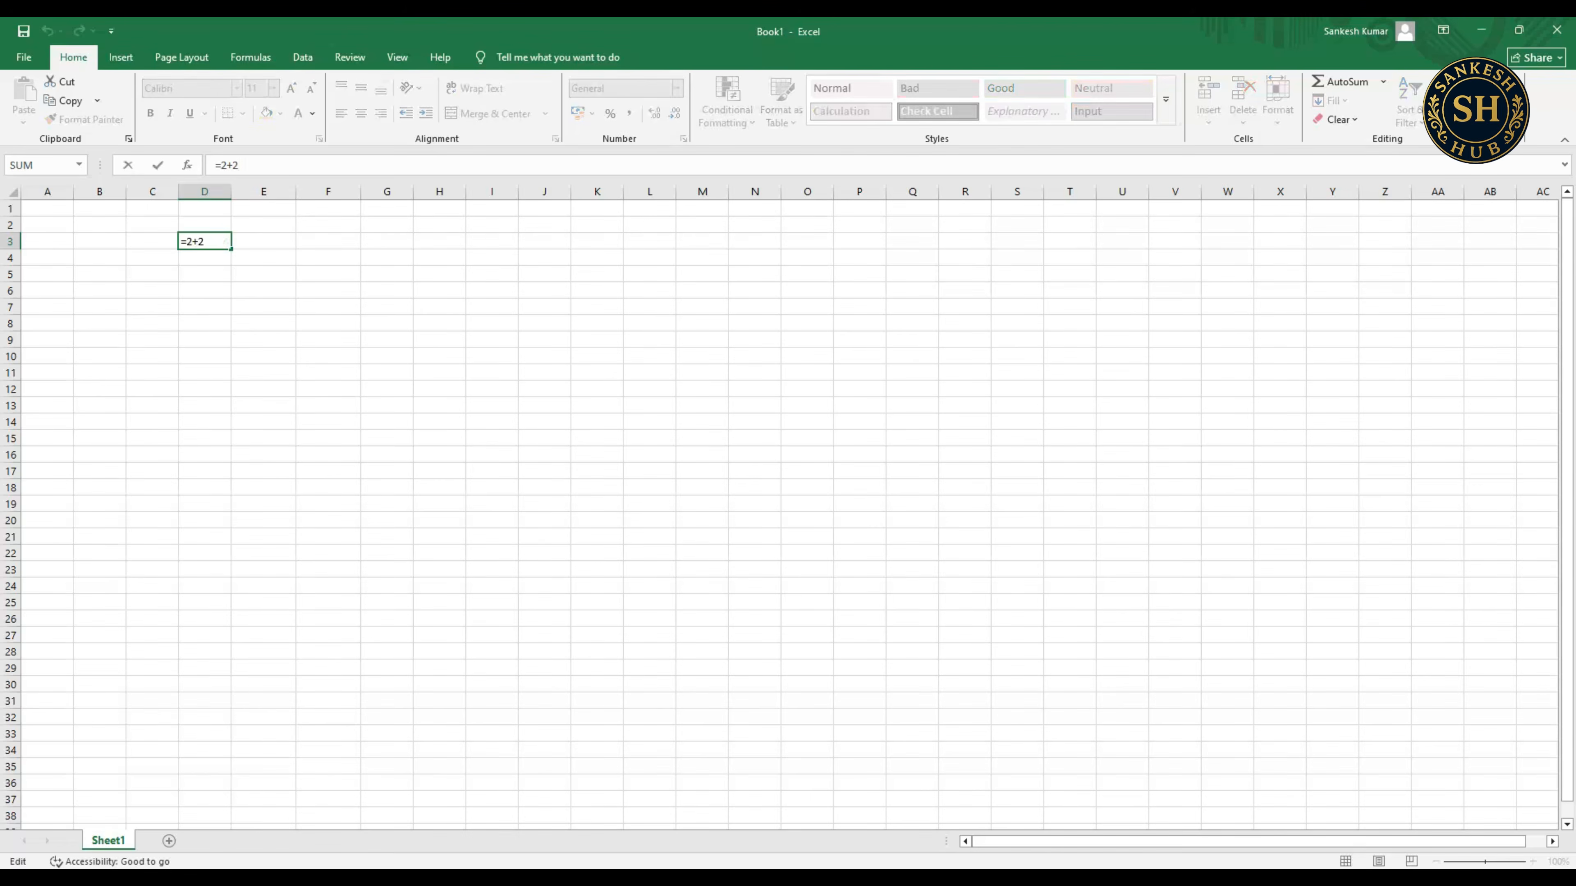
left_click(263, 290)
- Fill cell D3 with yellow and select cell A1
left_click(204, 242)
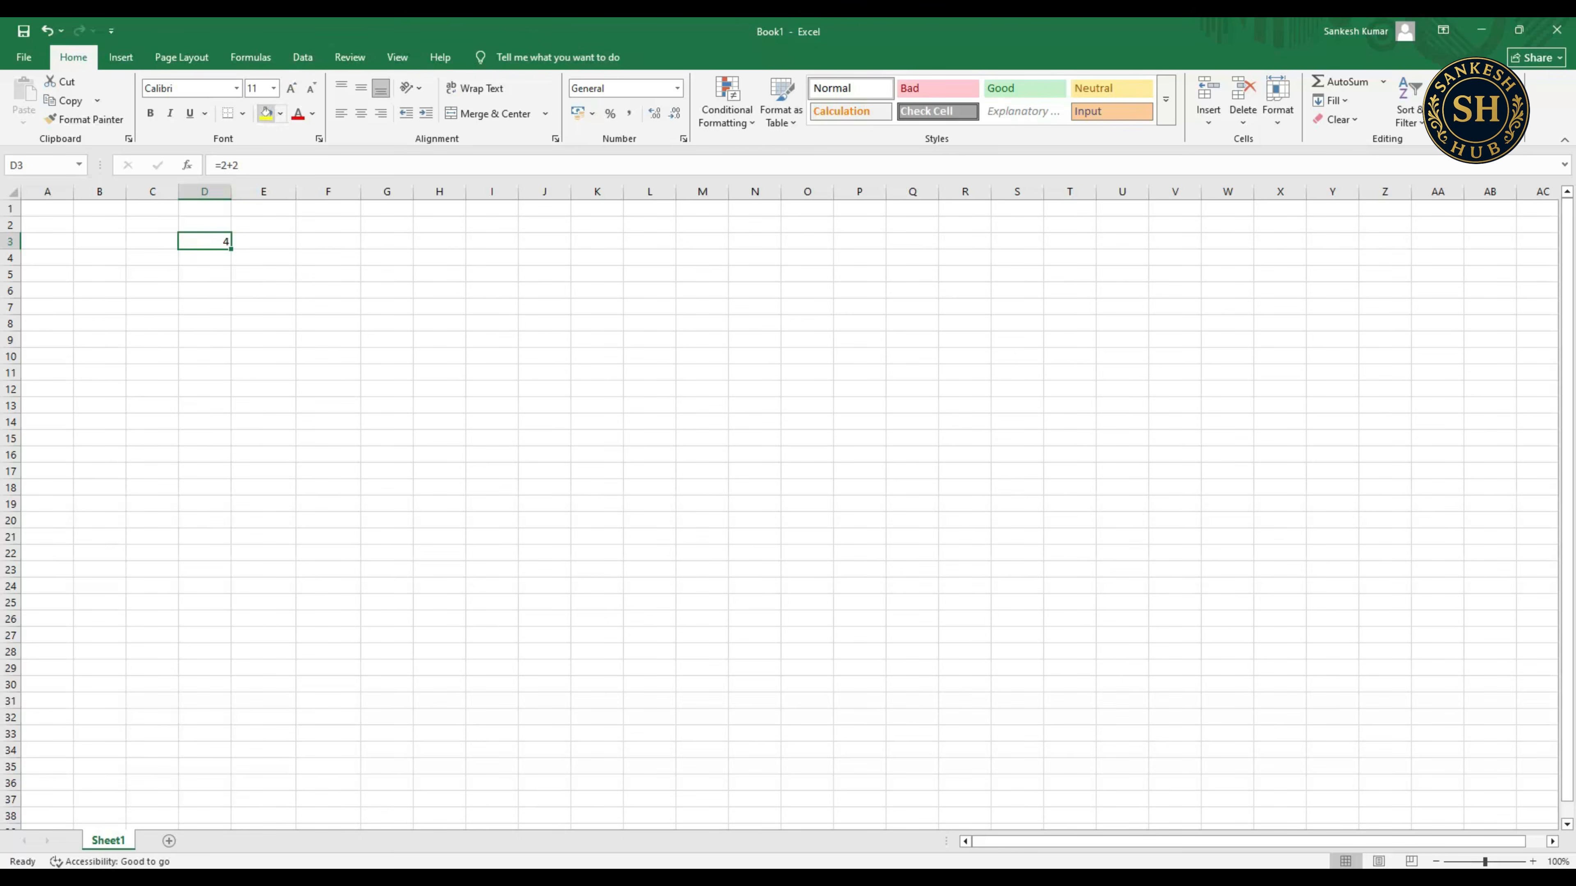
left_click(266, 113)
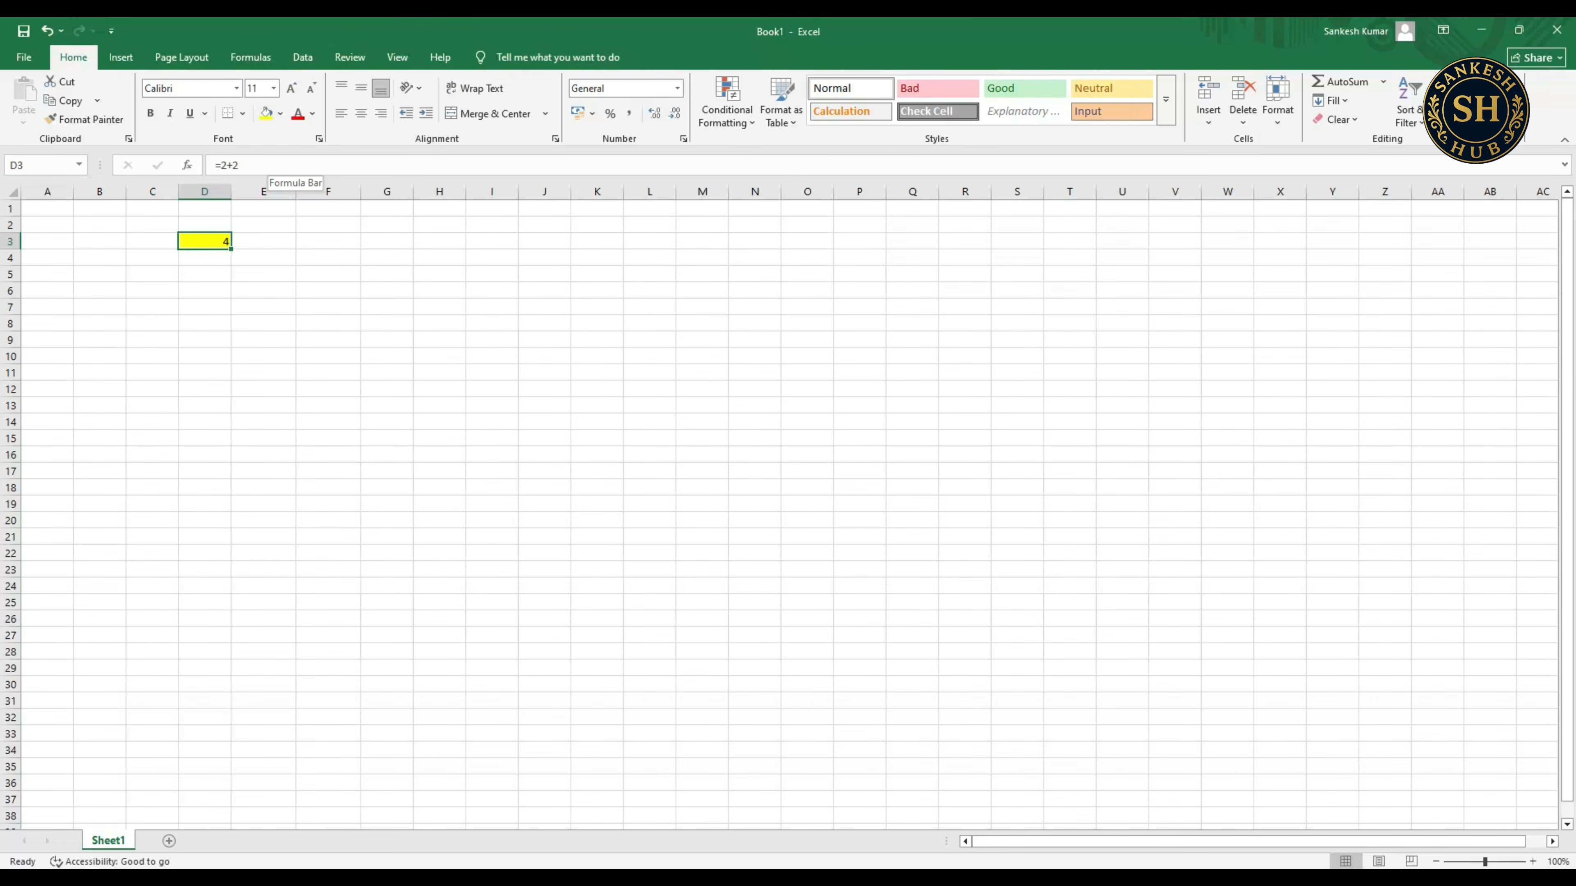
left_click(264, 340)
left_click(152, 258)
left_click(47, 226)
left_click(48, 209)
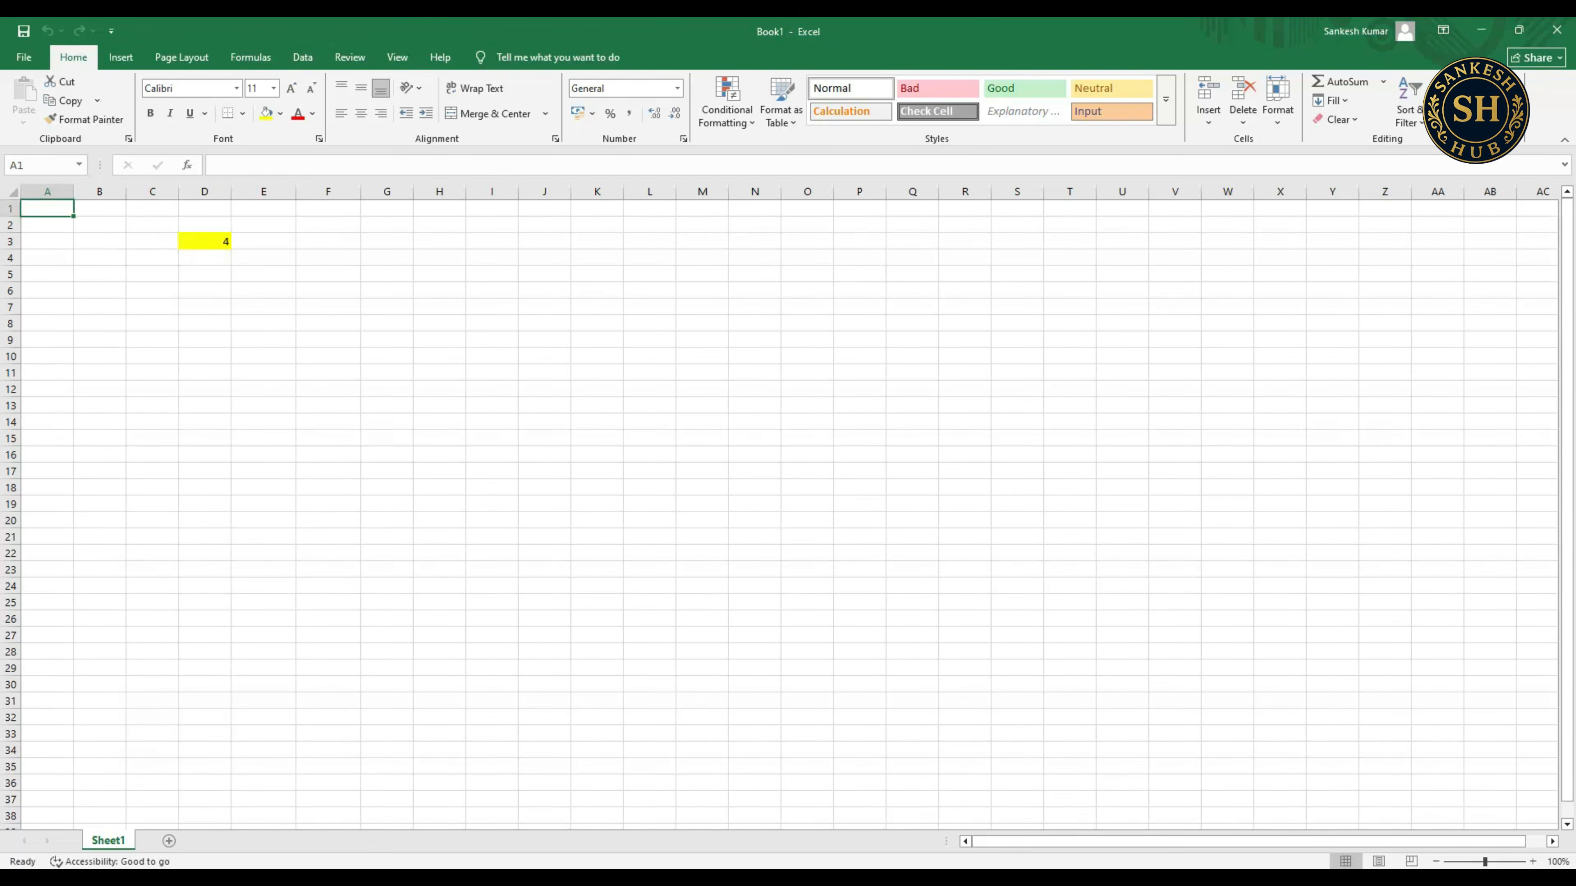
- Select several single cells in column A, and the entire columns A, B and C in turn
left_click(47, 306)
left_click(47, 210)
left_click(47, 241)
left_click(47, 274)
left_click(47, 192)
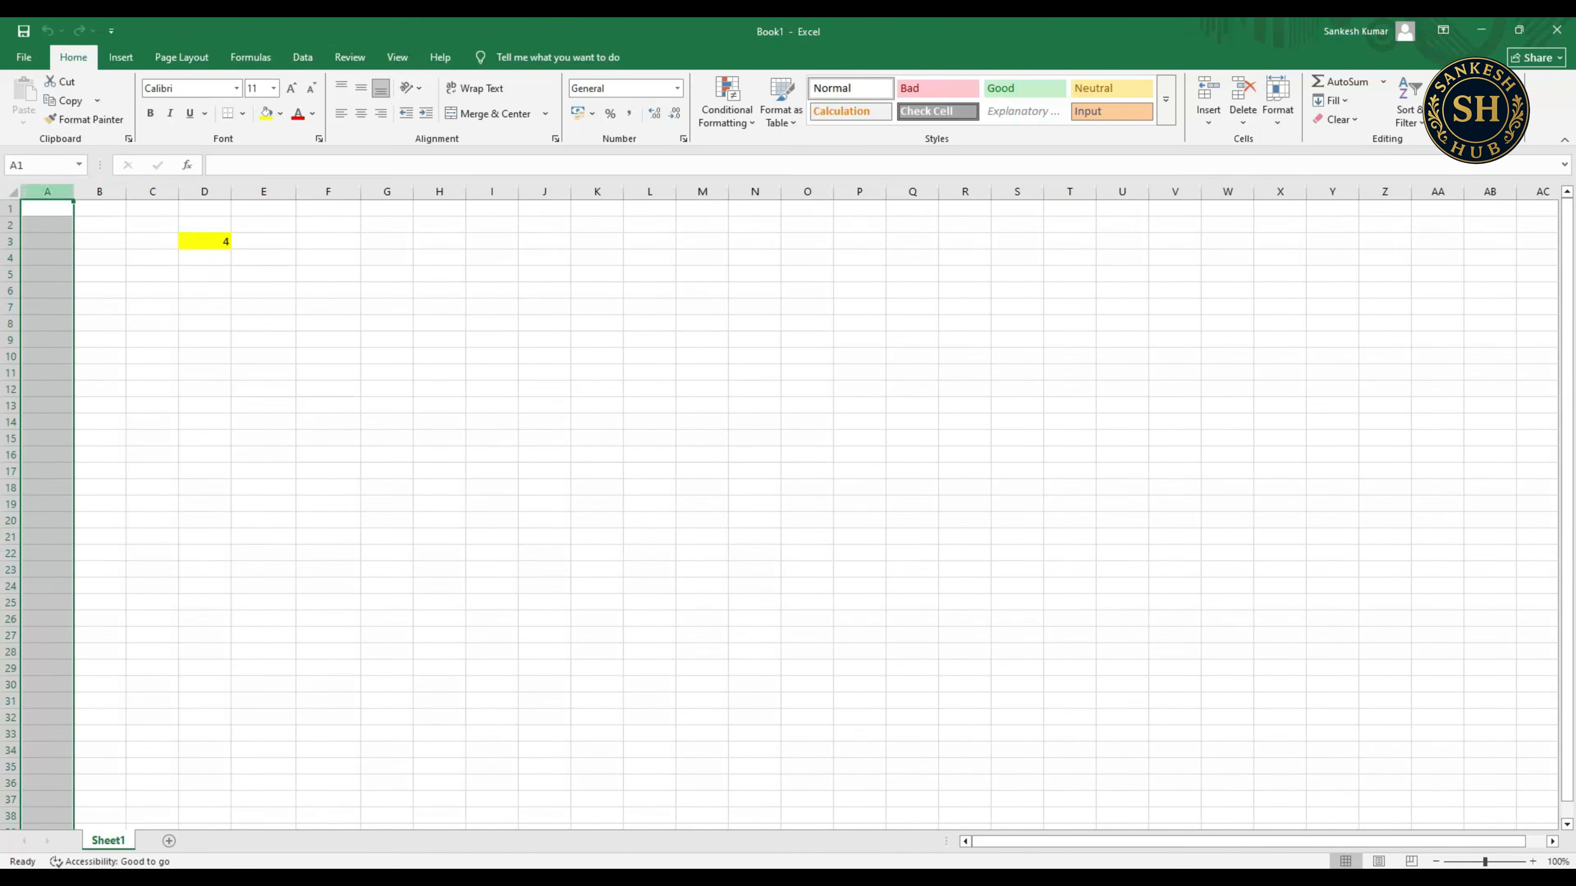
key("Right")
key("ctrl+space")
key("Right")
key("ctrl+space")
- Clear the contents of the whole column D and select cell G9
key("Right")
key("ctrl+space")
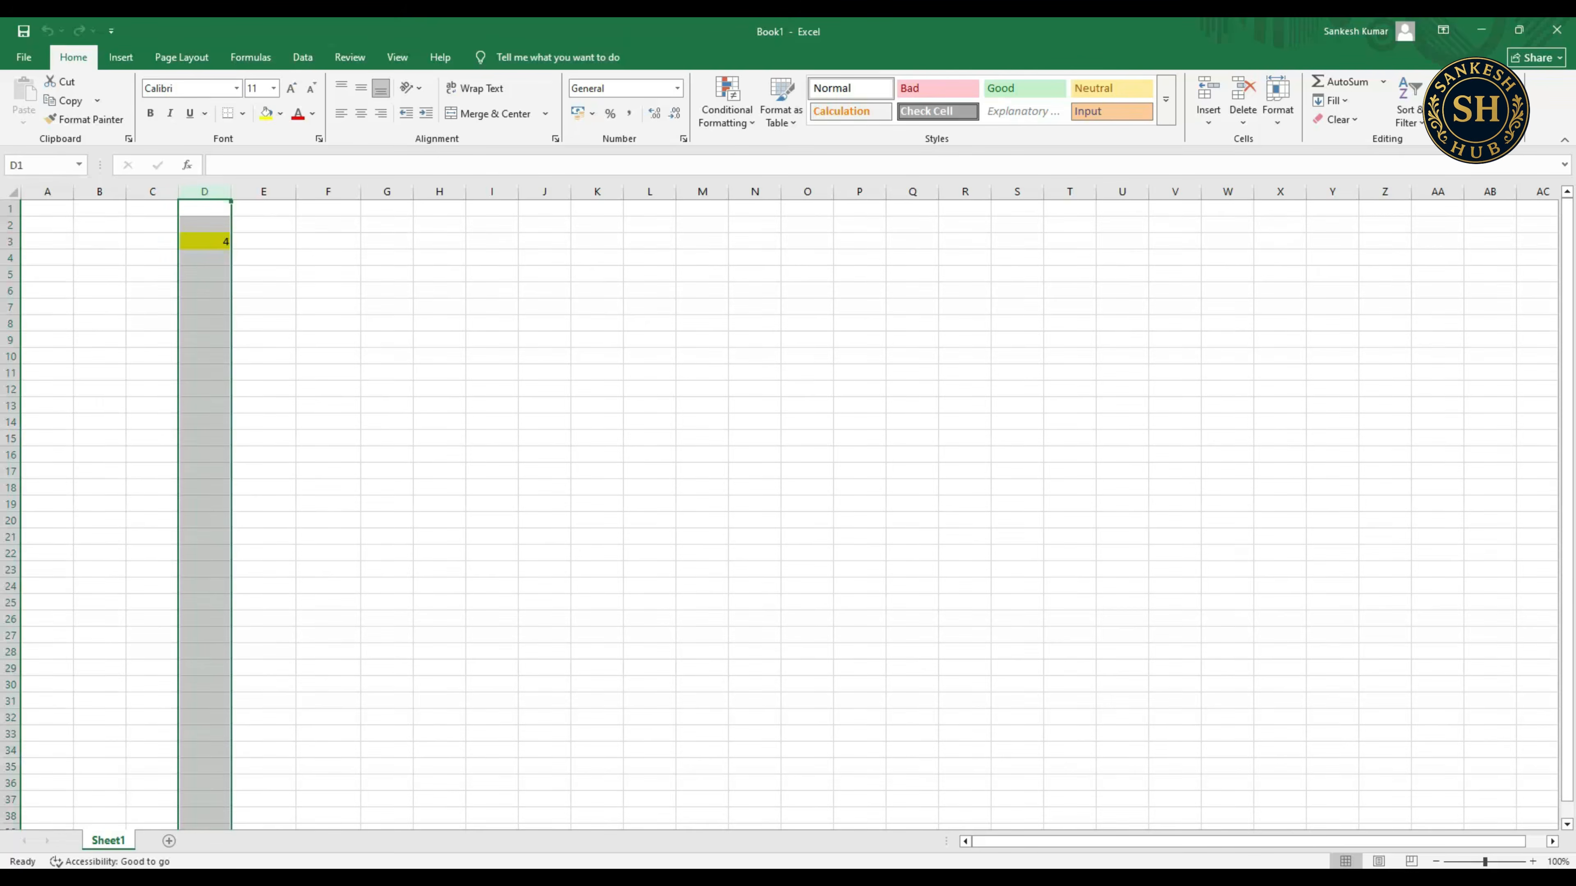
key("Delete")
left_click(386, 339)
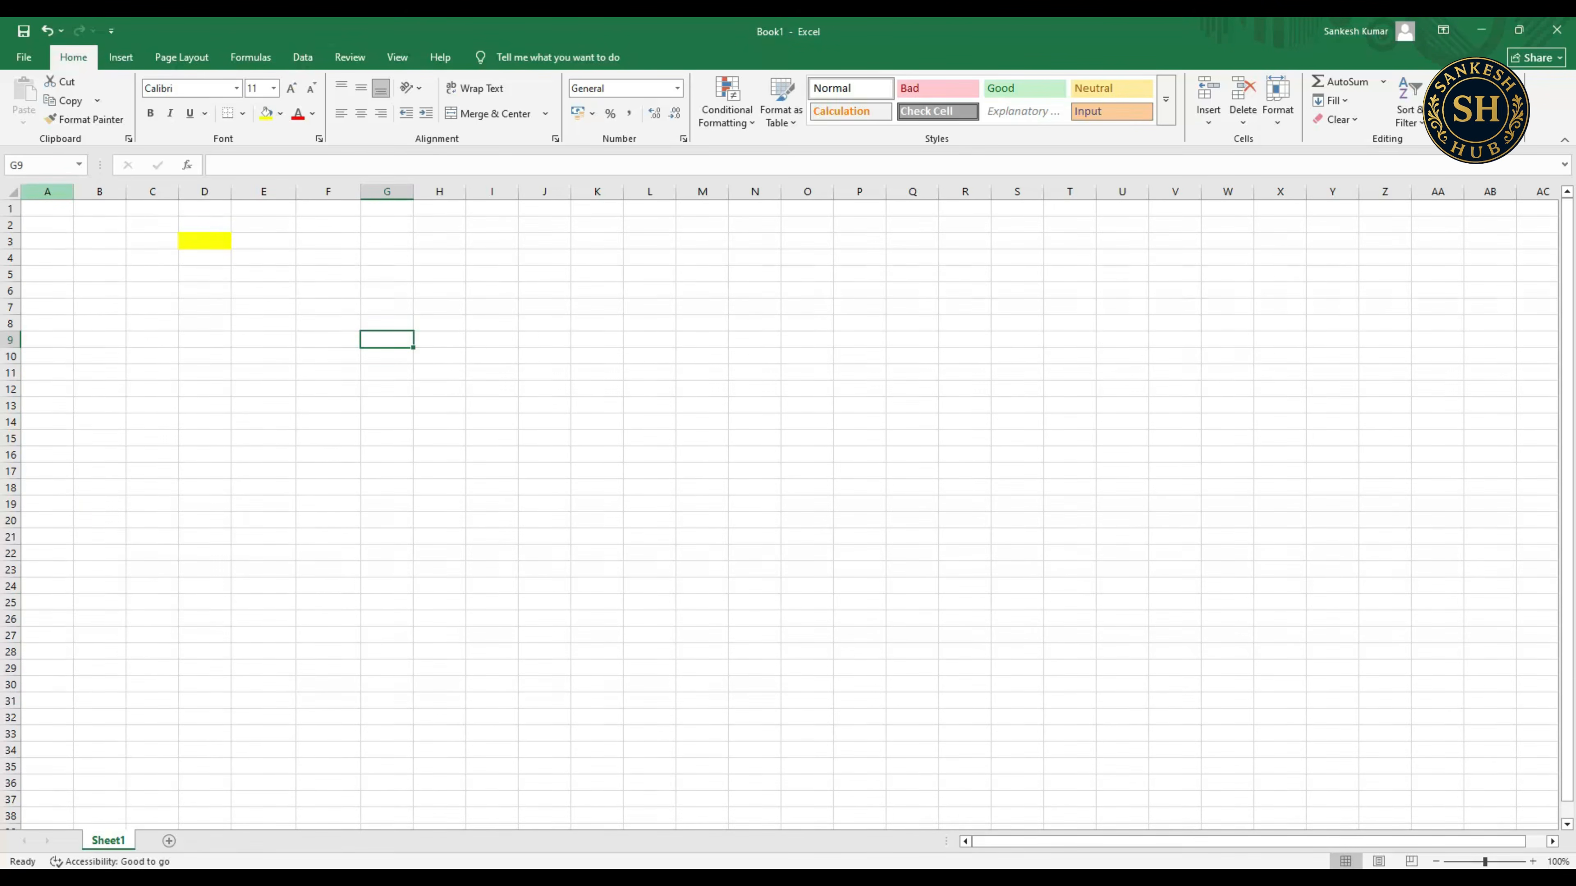
- Select the entire columns A through F one after another to examine the column headings
left_click(47, 191)
left_click(100, 191)
left_click(152, 191)
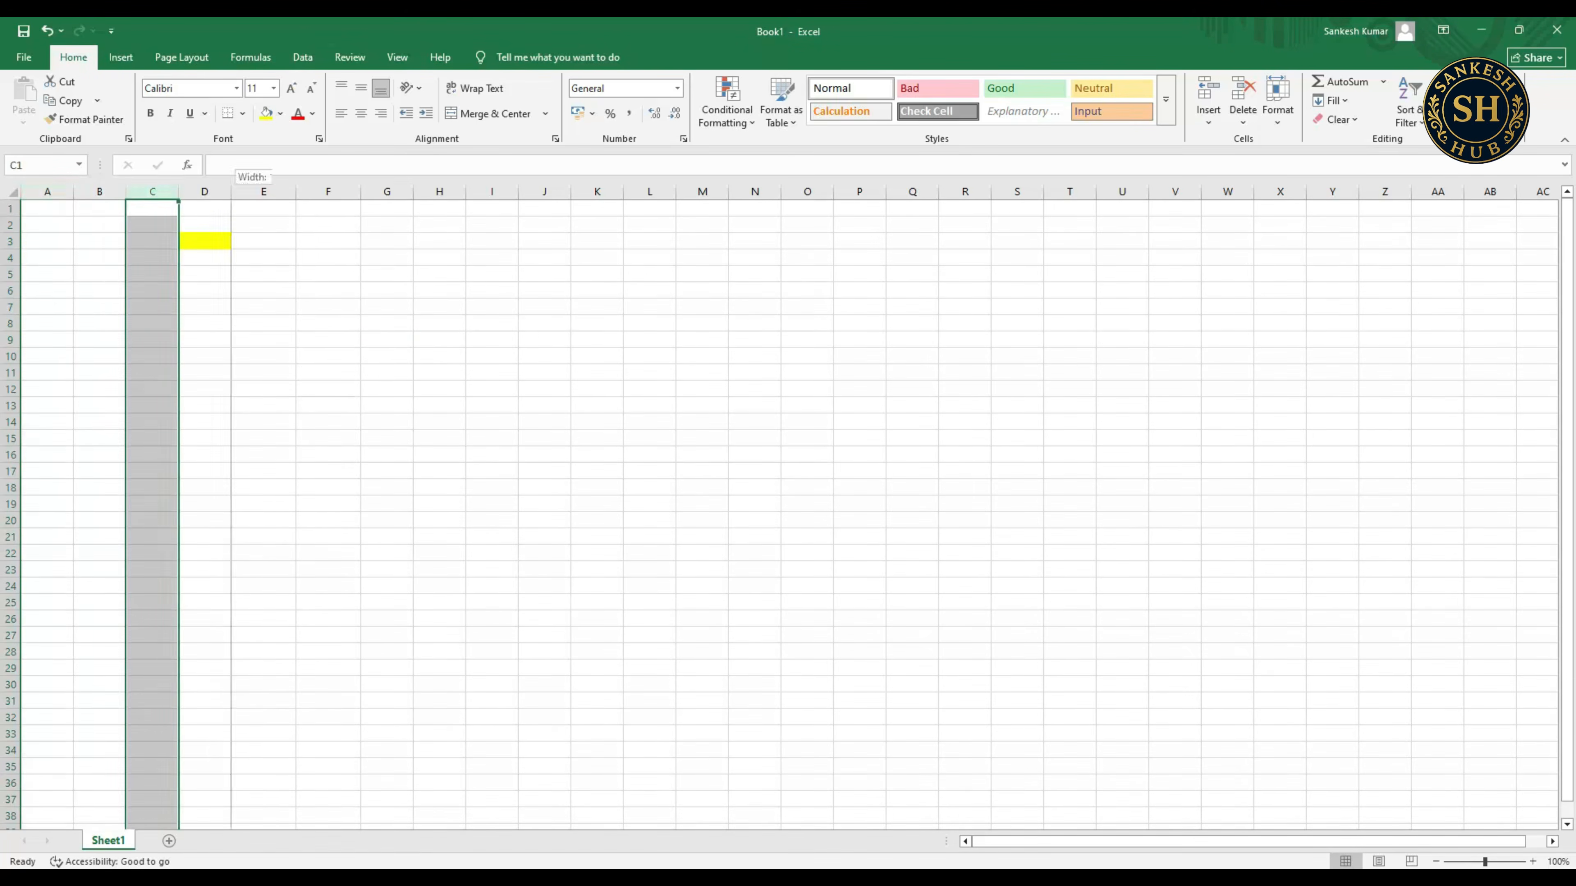
left_click(204, 191)
left_click(263, 191)
left_click(328, 192)
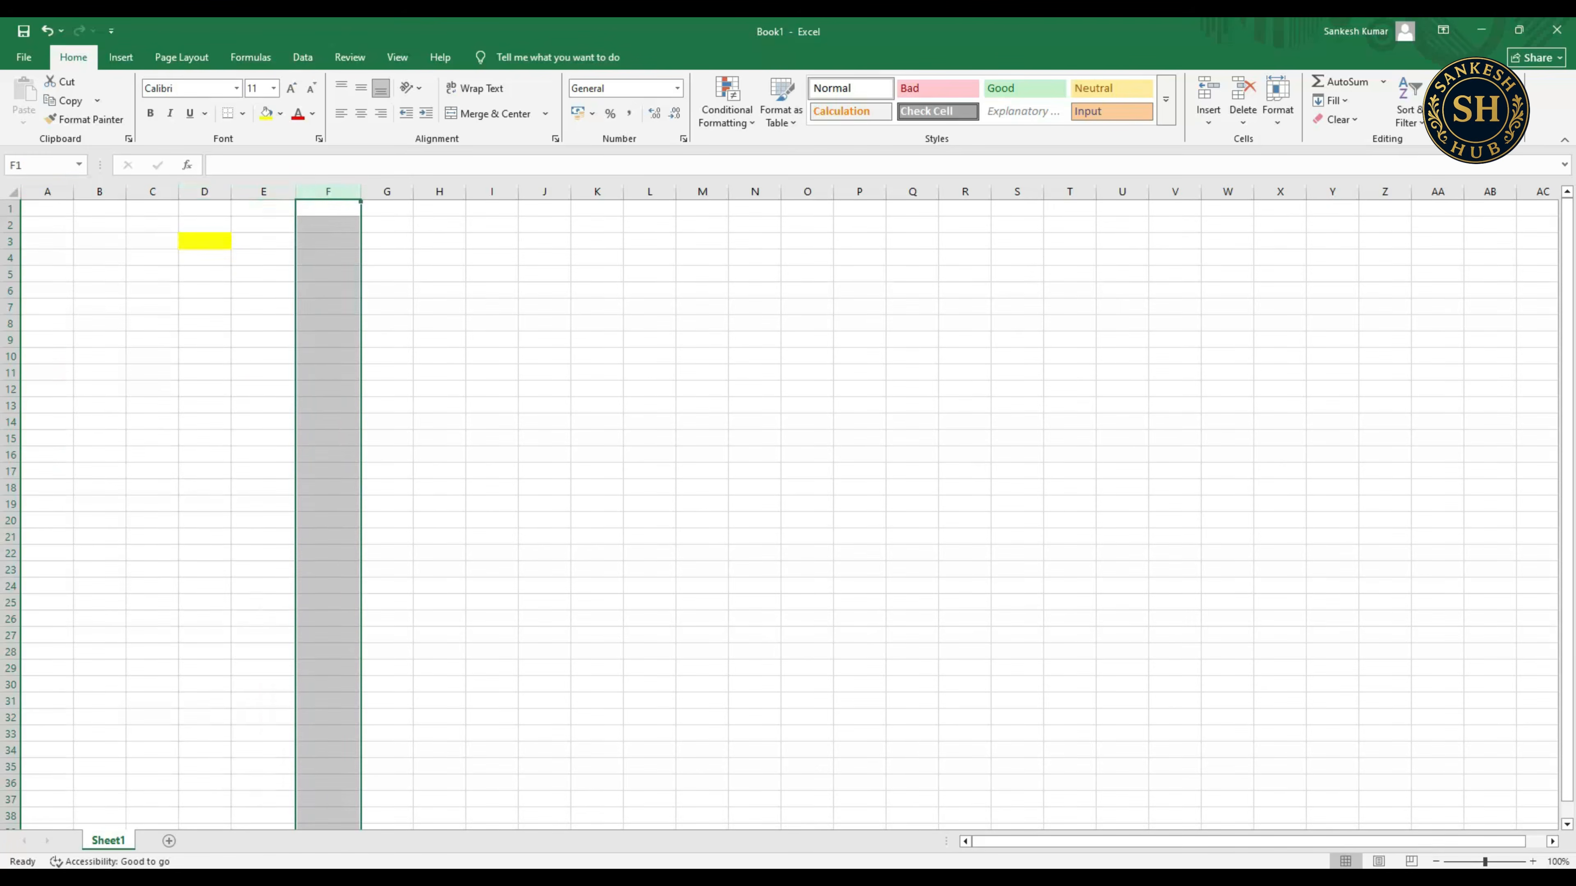
- Select the entire columns G back through A one after another
left_click(386, 191)
left_click(327, 191)
left_click(263, 191)
left_click(204, 192)
left_click(151, 191)
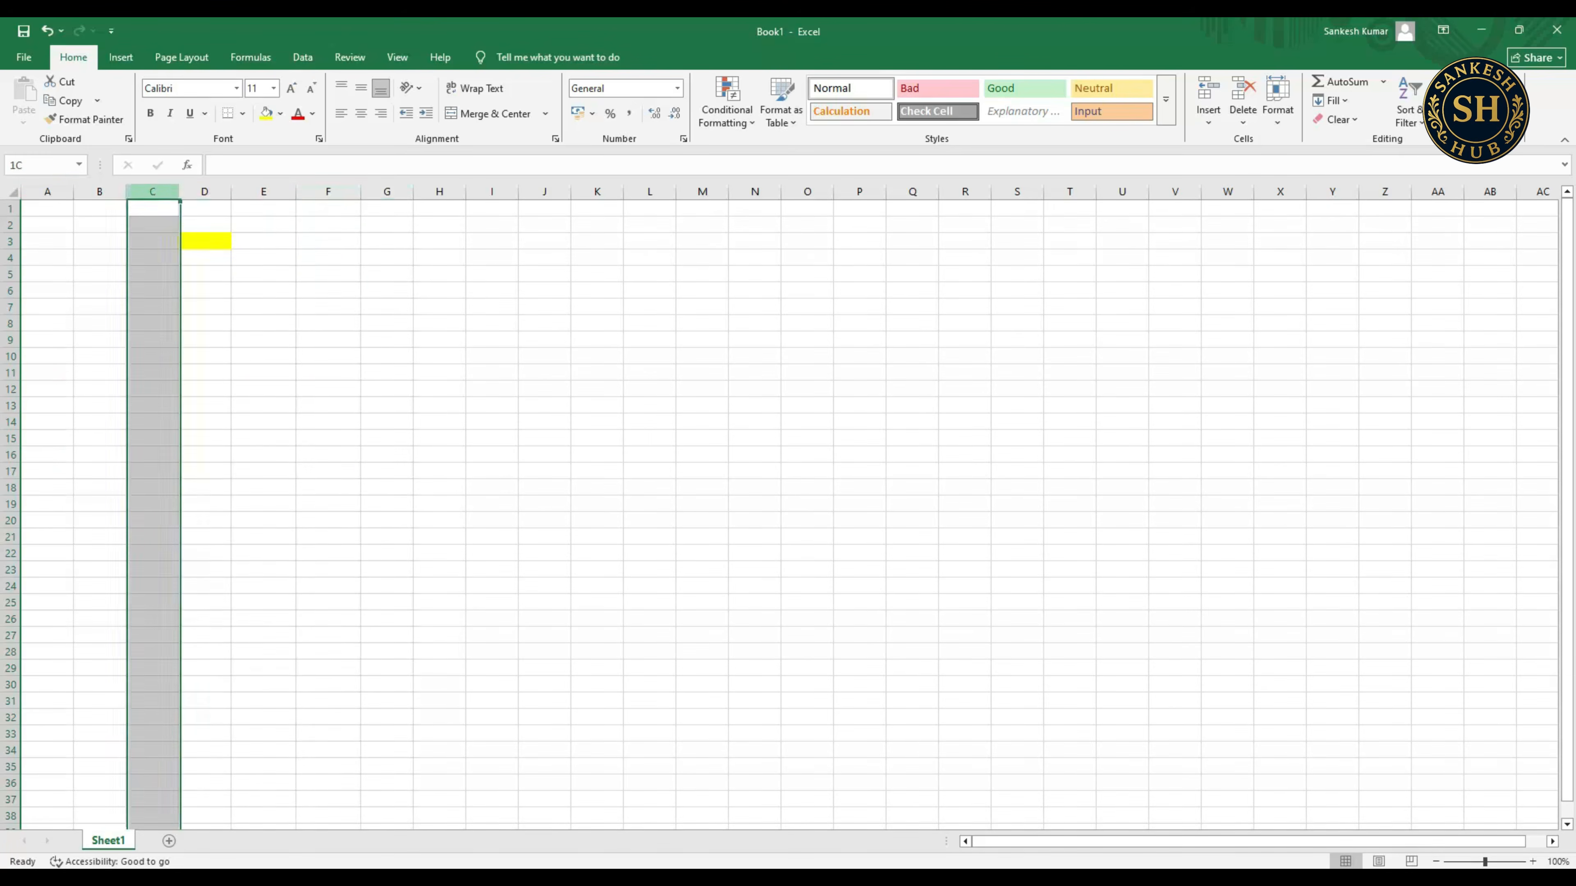
left_click(99, 191)
left_click(48, 191)
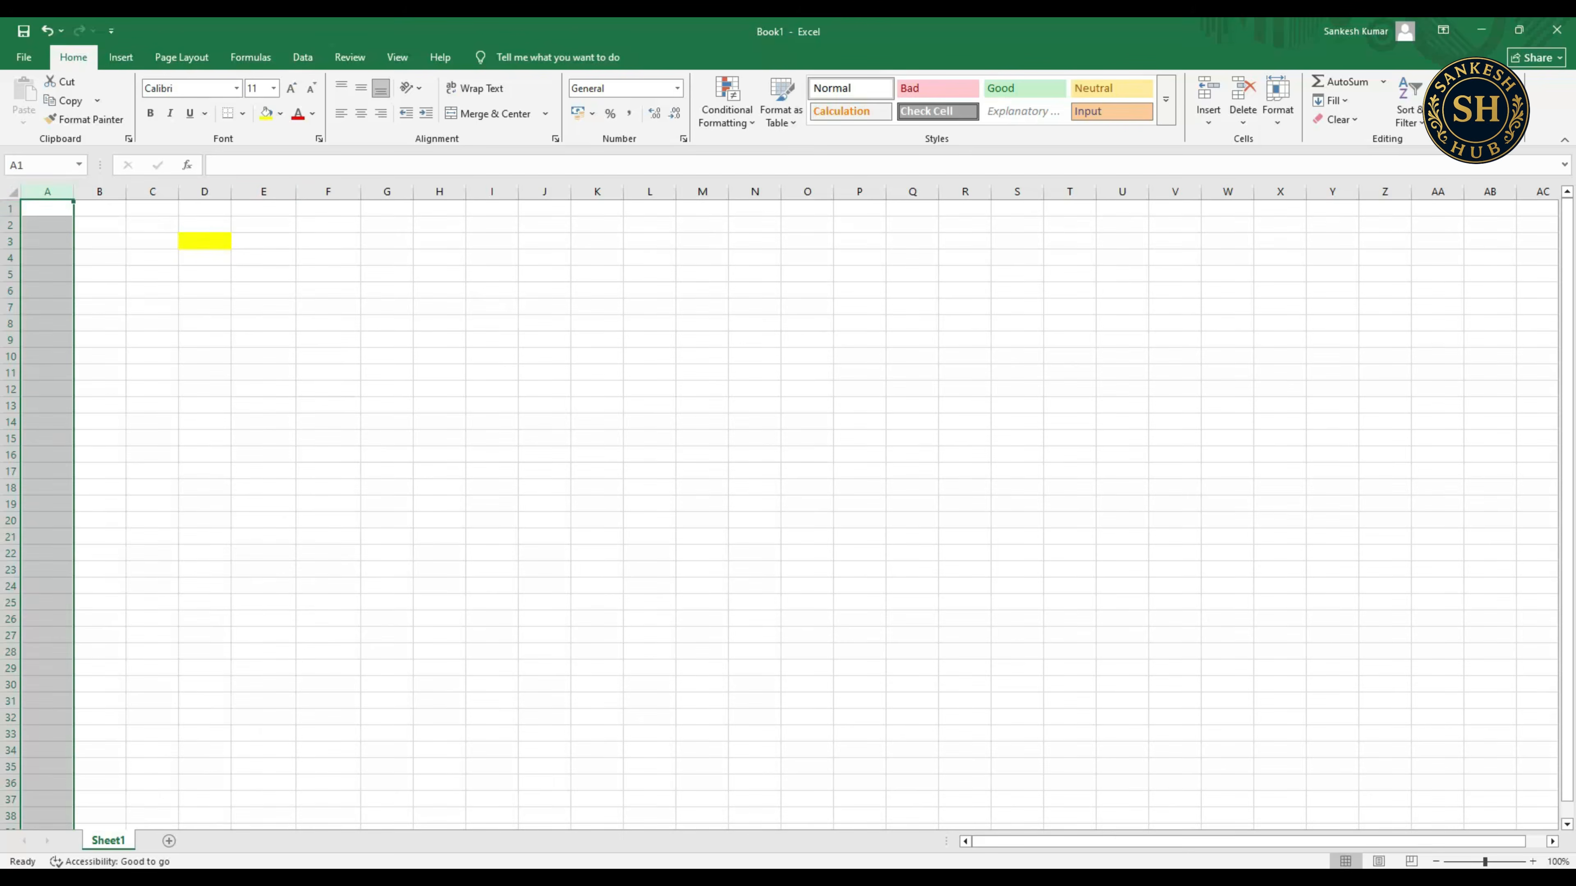
- Select the entire rows 1, 2 and 3 in turn to examine the row headings
left_click(10, 208)
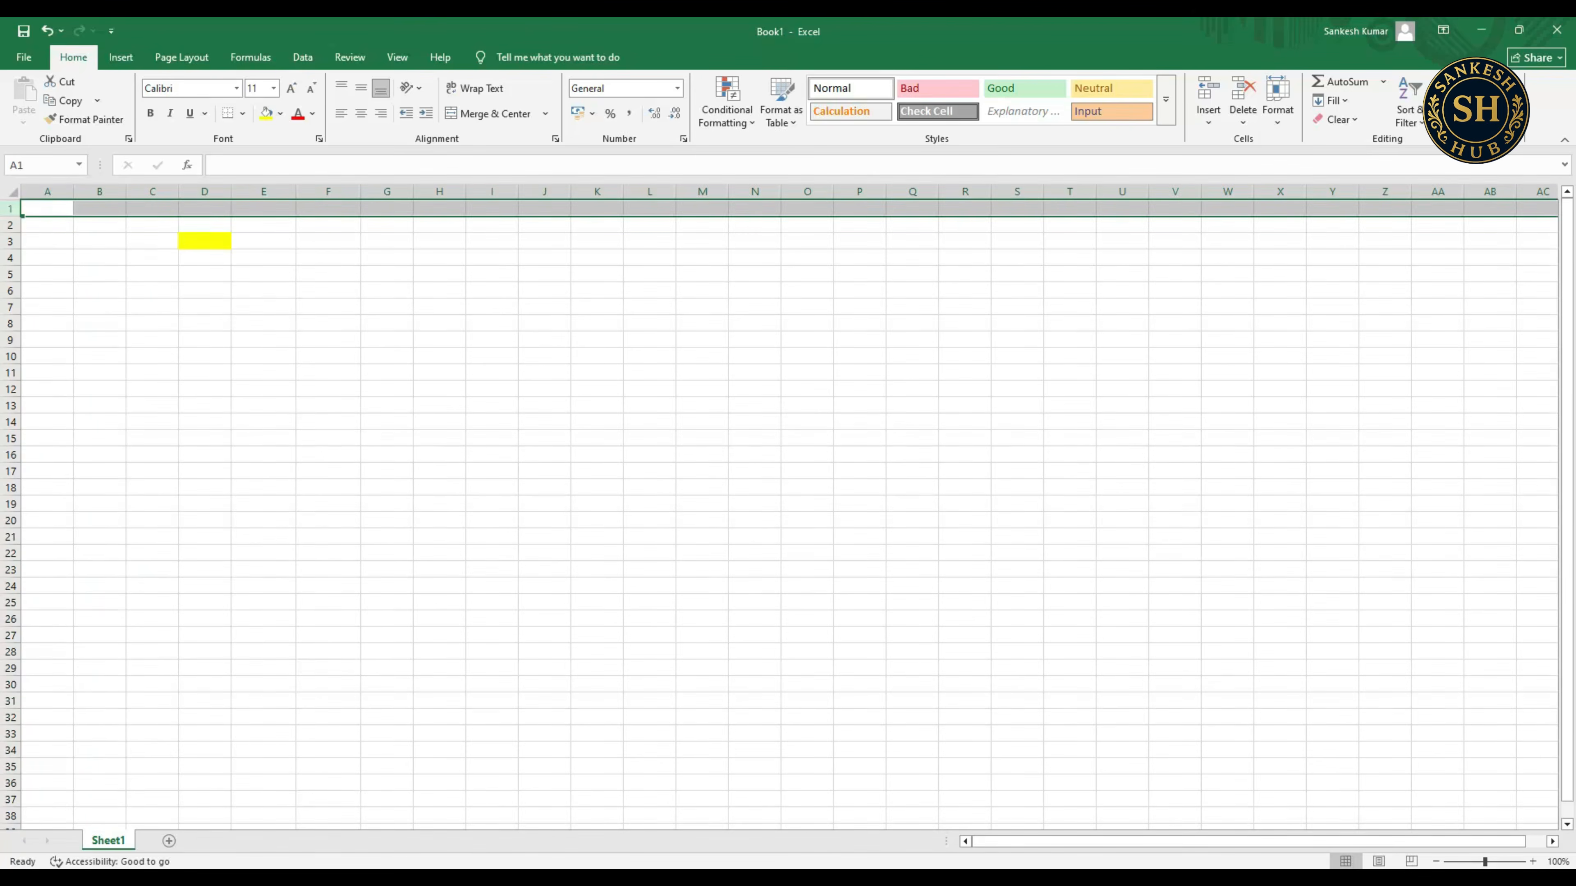
left_click(10, 225)
left_click(10, 241)
left_click(10, 208)
left_click(10, 225)
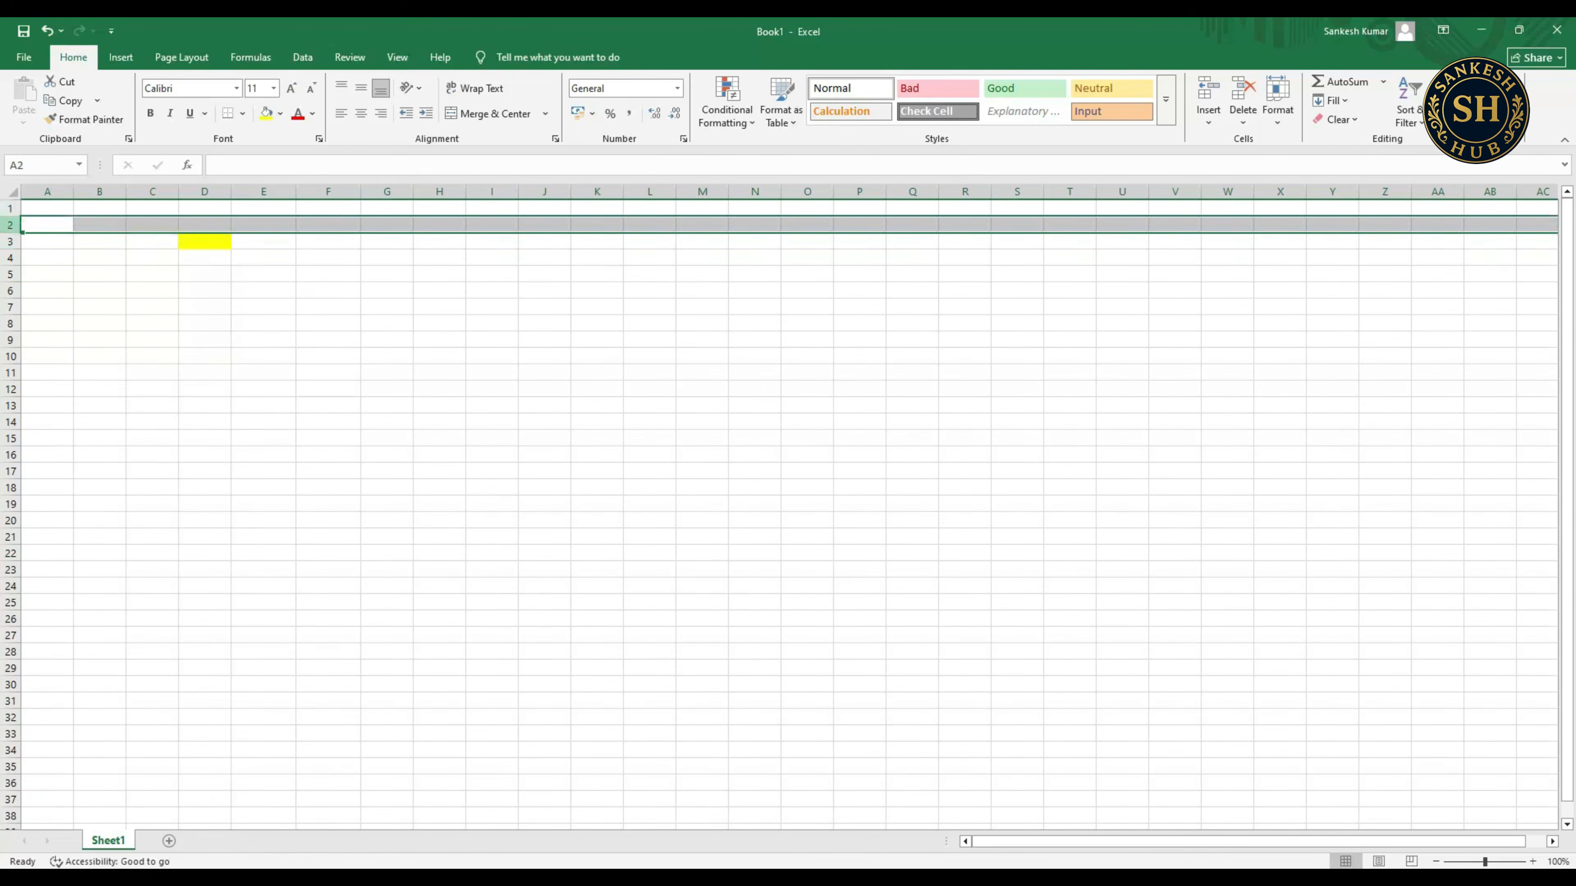
left_click(10, 217)
- Select cells A1 and A4 alternately
left_click(47, 208)
left_click(48, 258)
left_click(47, 208)
left_click(47, 257)
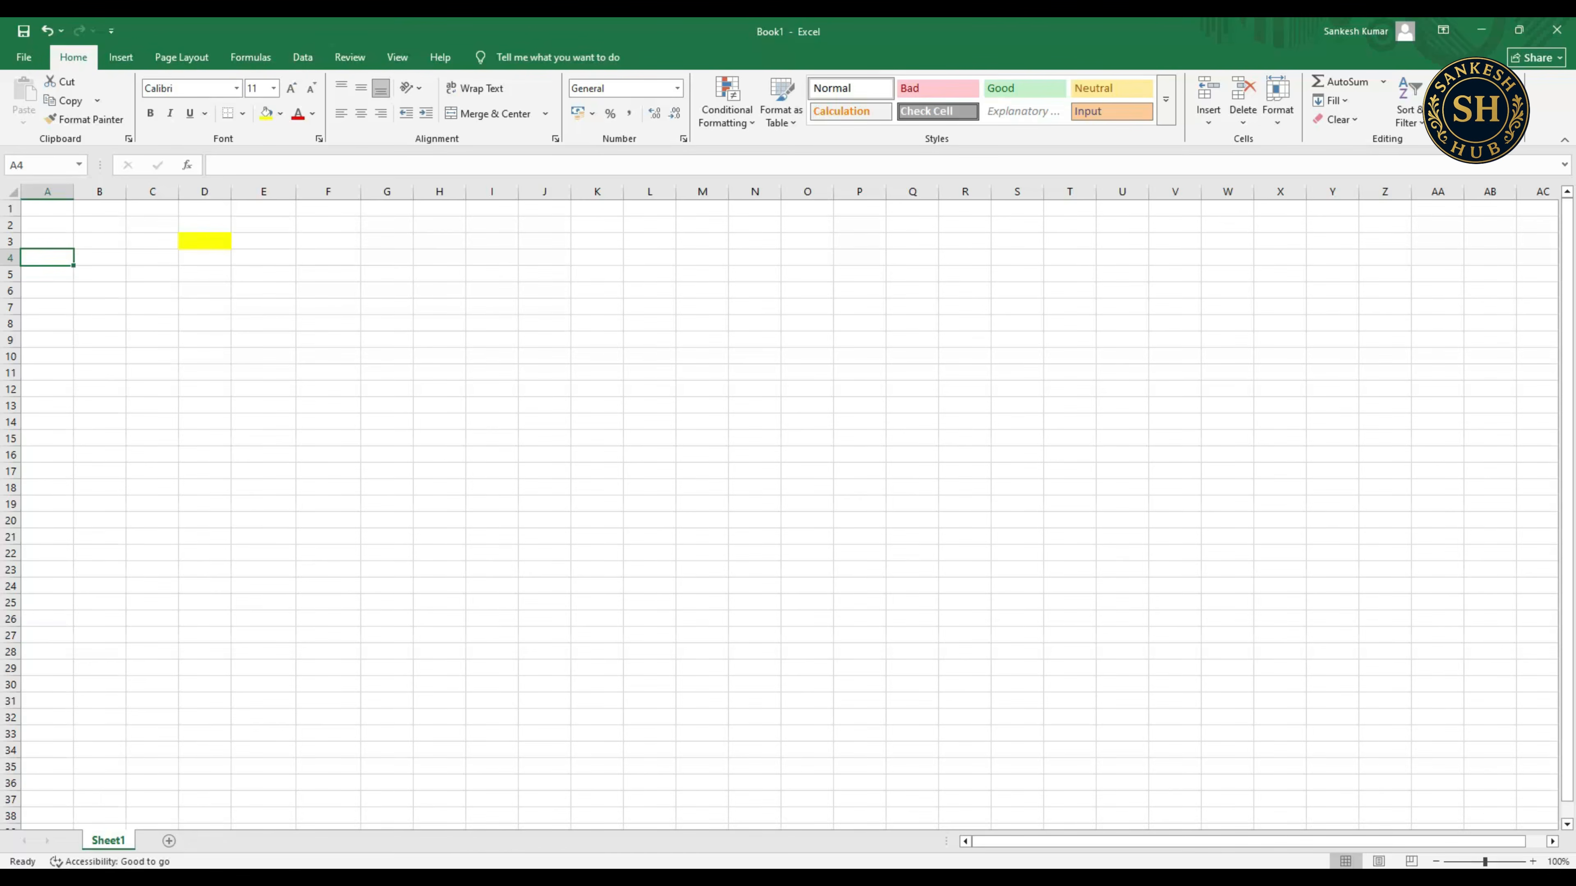
- Move from cell B6 up to B3 and select the range B3:E10
left_click(99, 290)
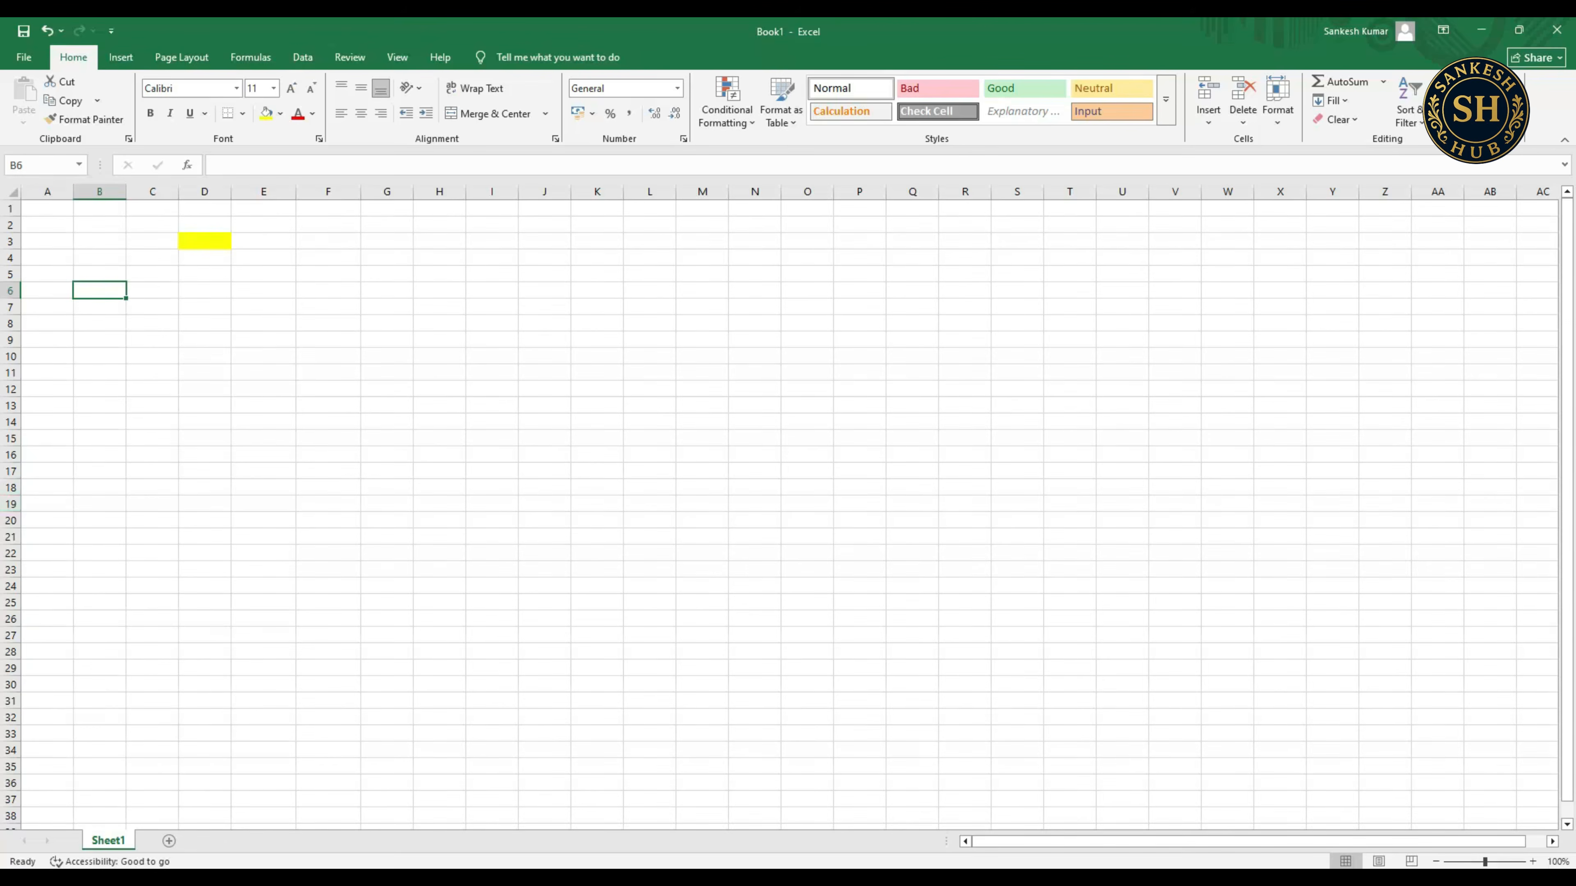
key("Up")
key("Up")
key("Up")
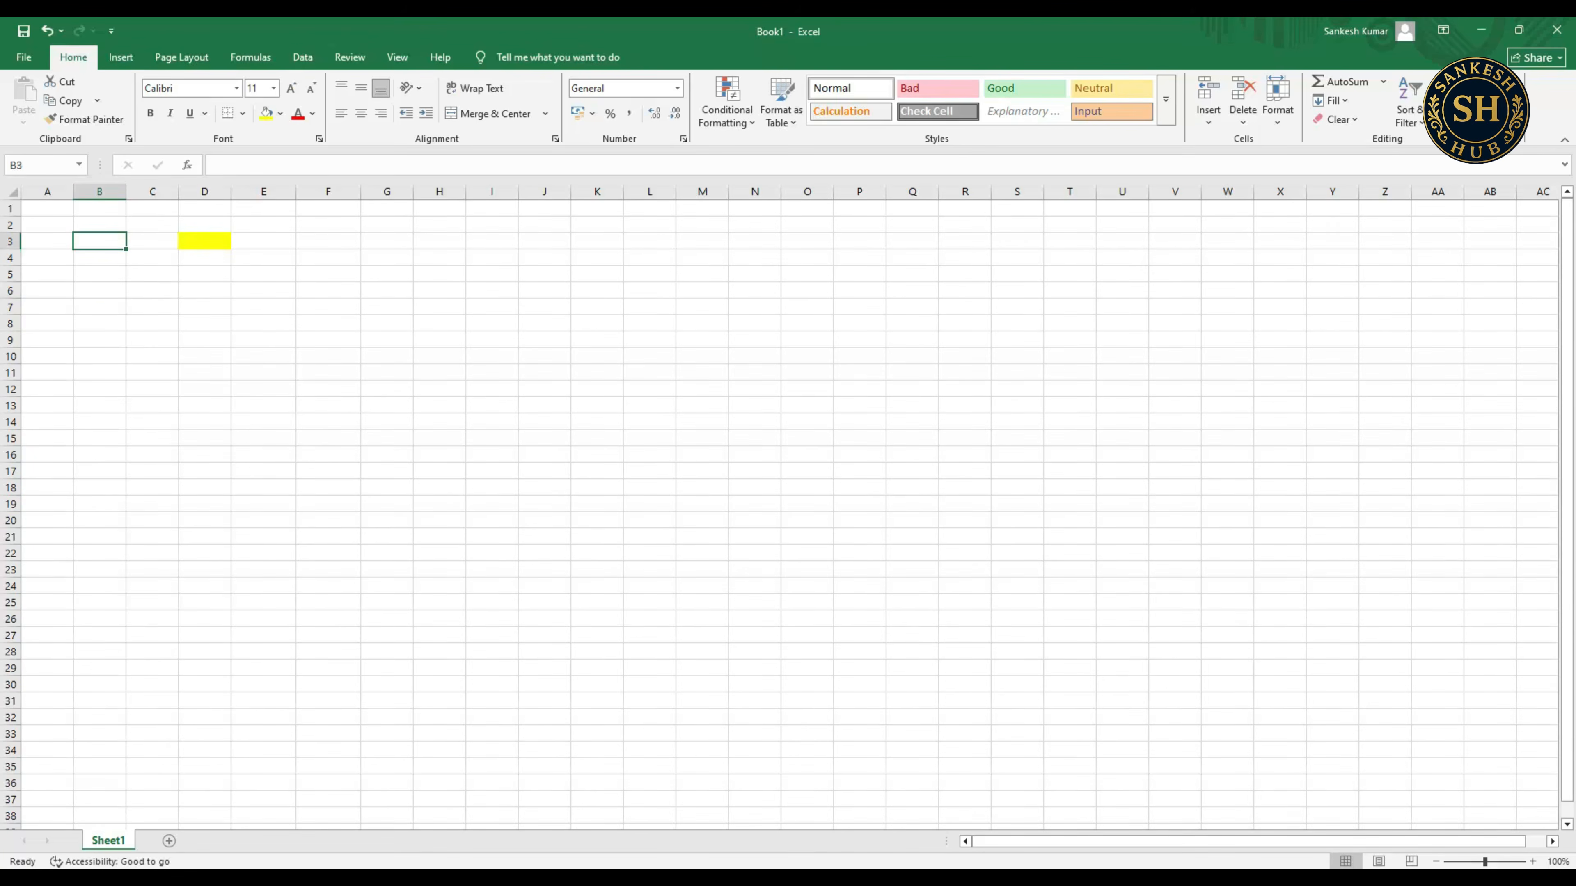
key("shift+Down")
key("shift+Down")
key("shift+Down")
key("shift+Down")
key("shift+Right")
key("shift+Down")
key("shift+Down")
key("shift+Down")
key("shift+Right")
key("shift+Right")
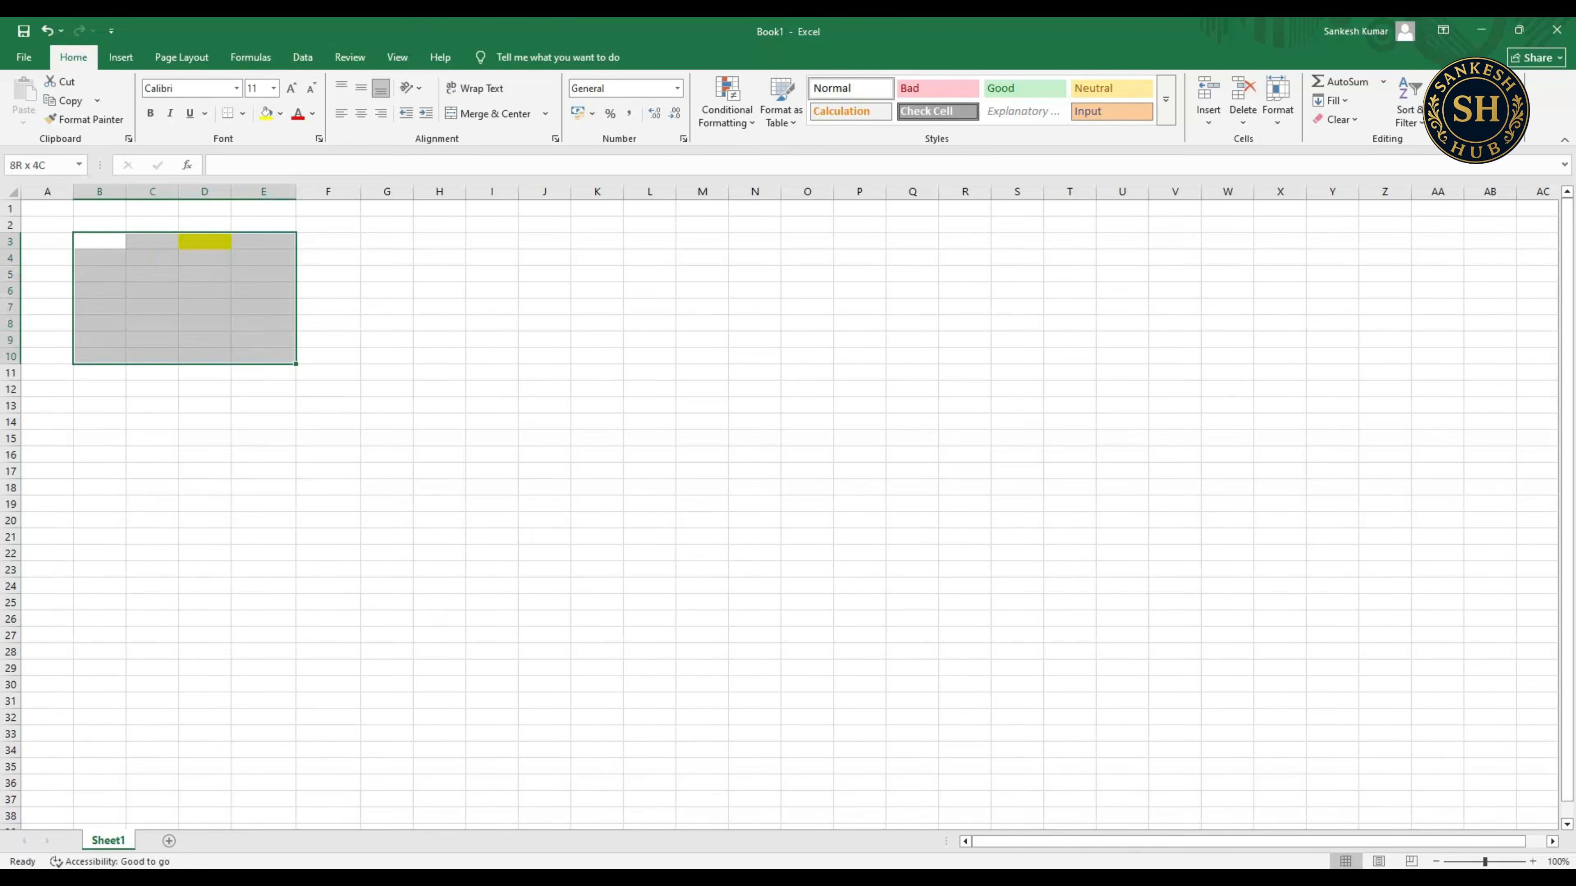
- Enlarge the selected range to B3:G14 and shrink it to B3:E9
key("shift+Down")
key("shift+Down")
key("shift+Down")
key("shift+Down")
key("shift+Right")
key("shift+Right")
key("shift+Left")
key("shift+Left")
key("shift+Up")
key("shift+Up")
key("shift+Up")
key("shift+Up")
key("shift+Up")
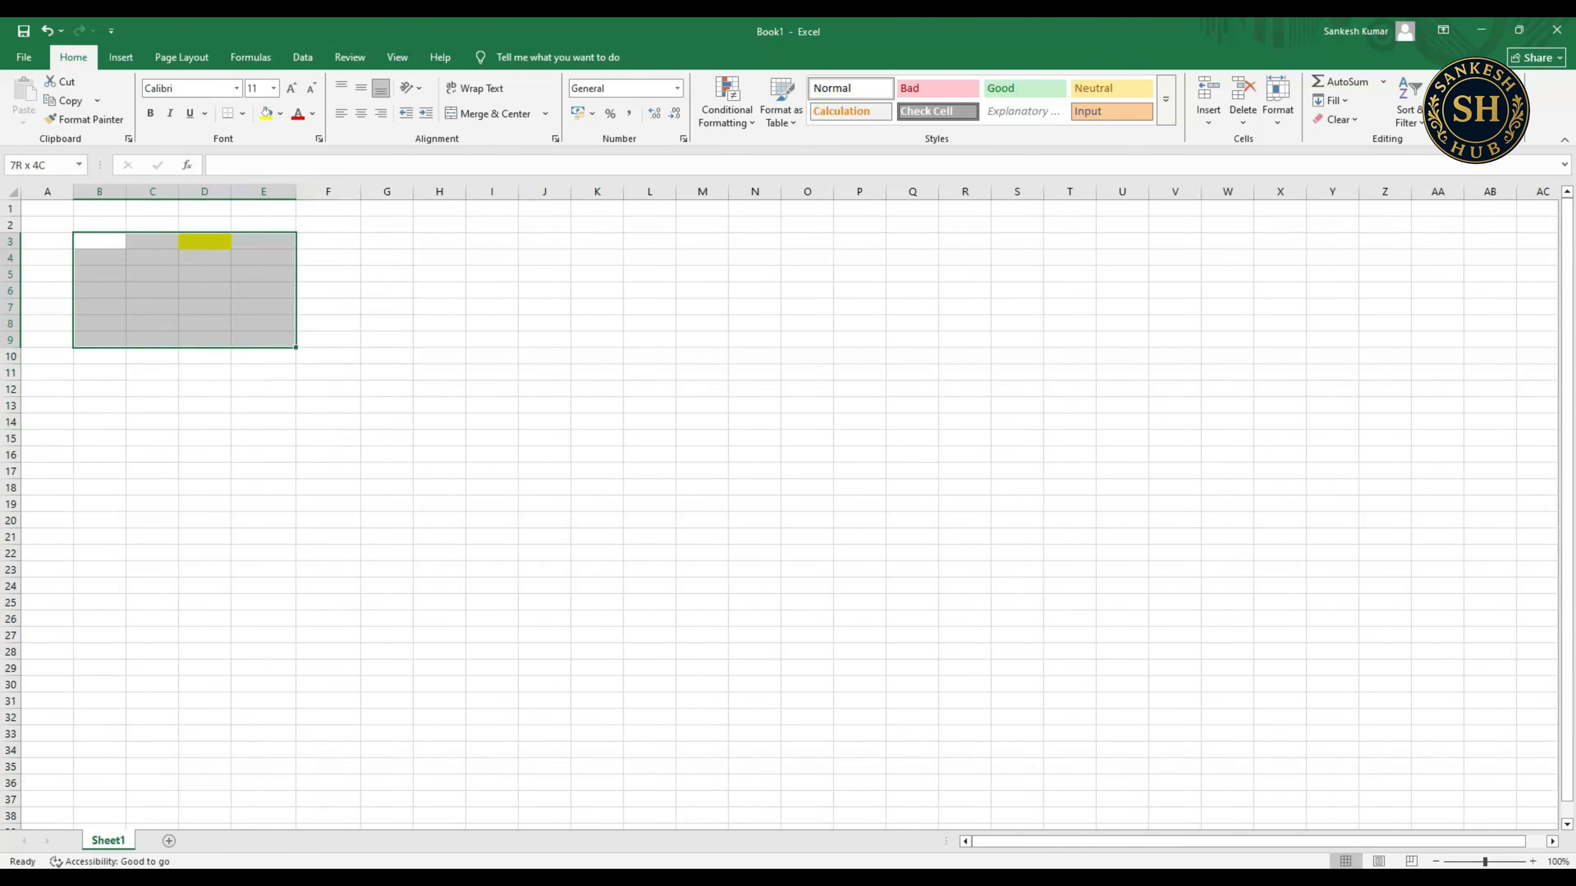
- Extend the selected range to B3:H14, then release it by selecting cell K7
key("shift+Right")
key("shift+Down")
key("shift+Down")
key("shift+Down")
key("shift+Down")
key("shift+Down")
key("shift+Right")
key("shift+Right")
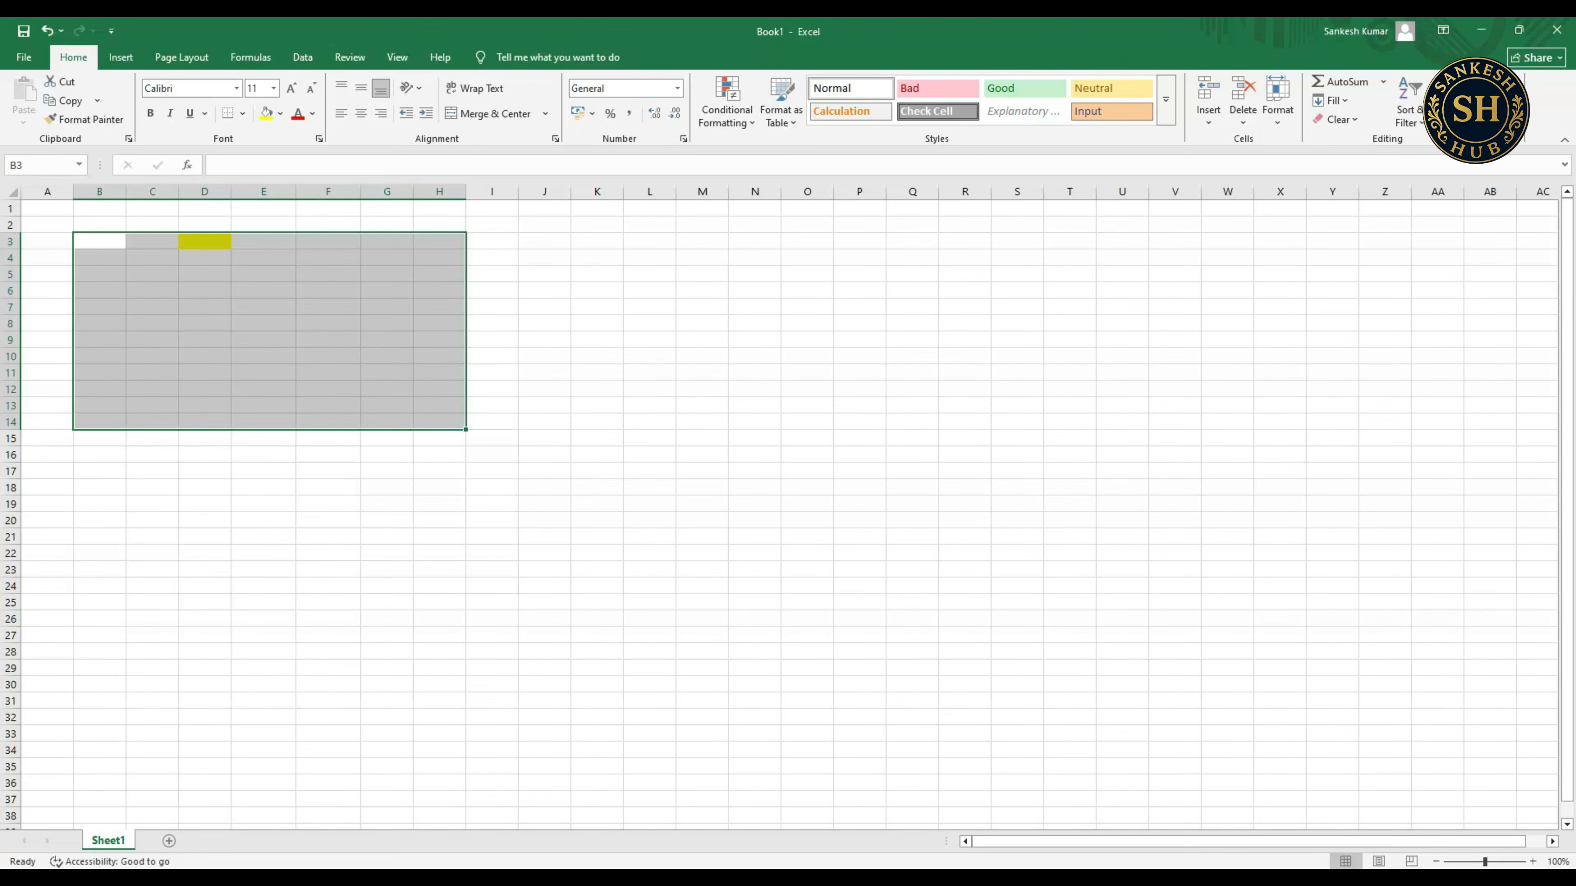
left_click(596, 306)
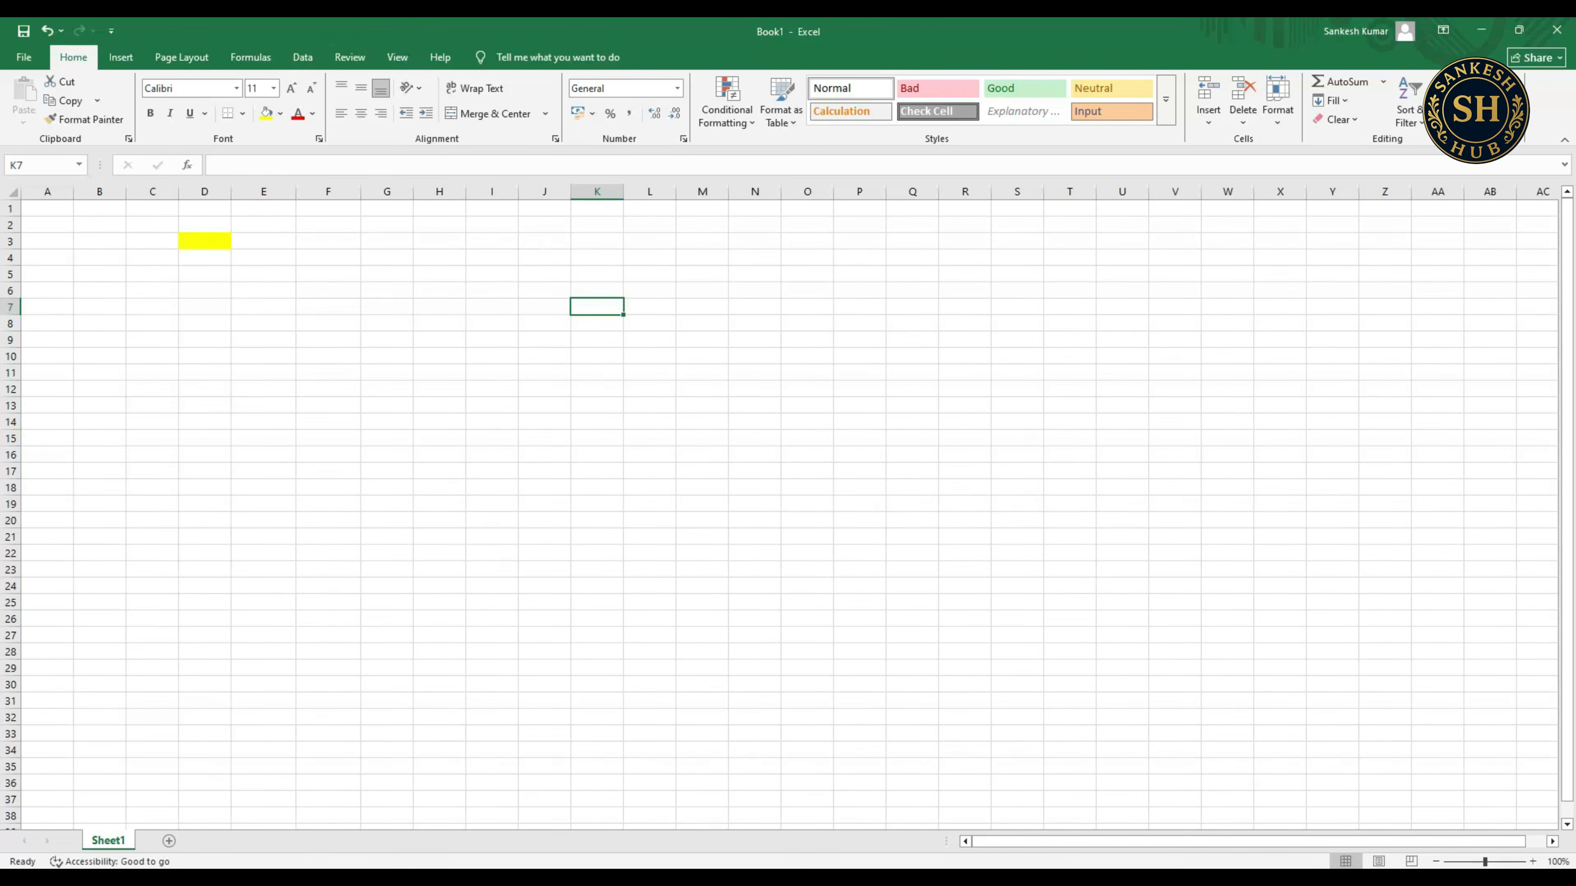
- Select cells B3 and C7 in turn, and the range B4:L32
left_click(99, 241)
left_click(152, 307)
left_click(99, 258)
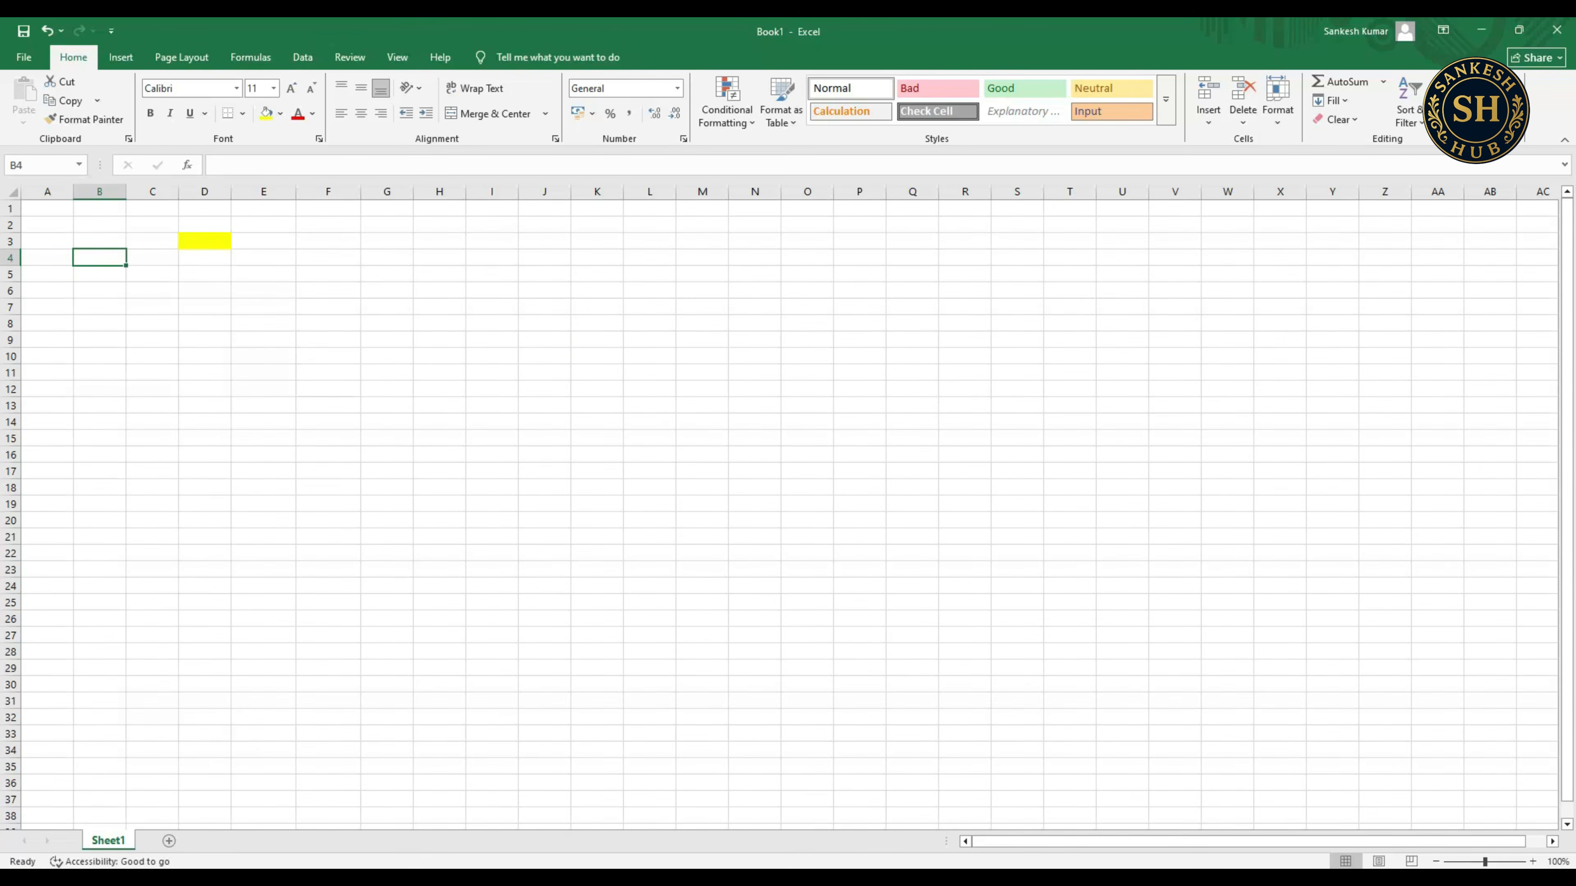
left_click_drag(99, 258, 400, 457)
key("shift+Right")
key("shift+Right")
key("shift+Right")
key("shift+Down")
key("shift+Down")
key("shift+Down")
key("shift+Down")
key("shift+Down")
key("shift+Down")
key("shift+Down")
key("shift+Down")
key("shift+Down")
key("shift+Down")
key("shift+Down")
key("shift+Down")
key("shift+Down")
key("shift+Down")
key("shift+Down")
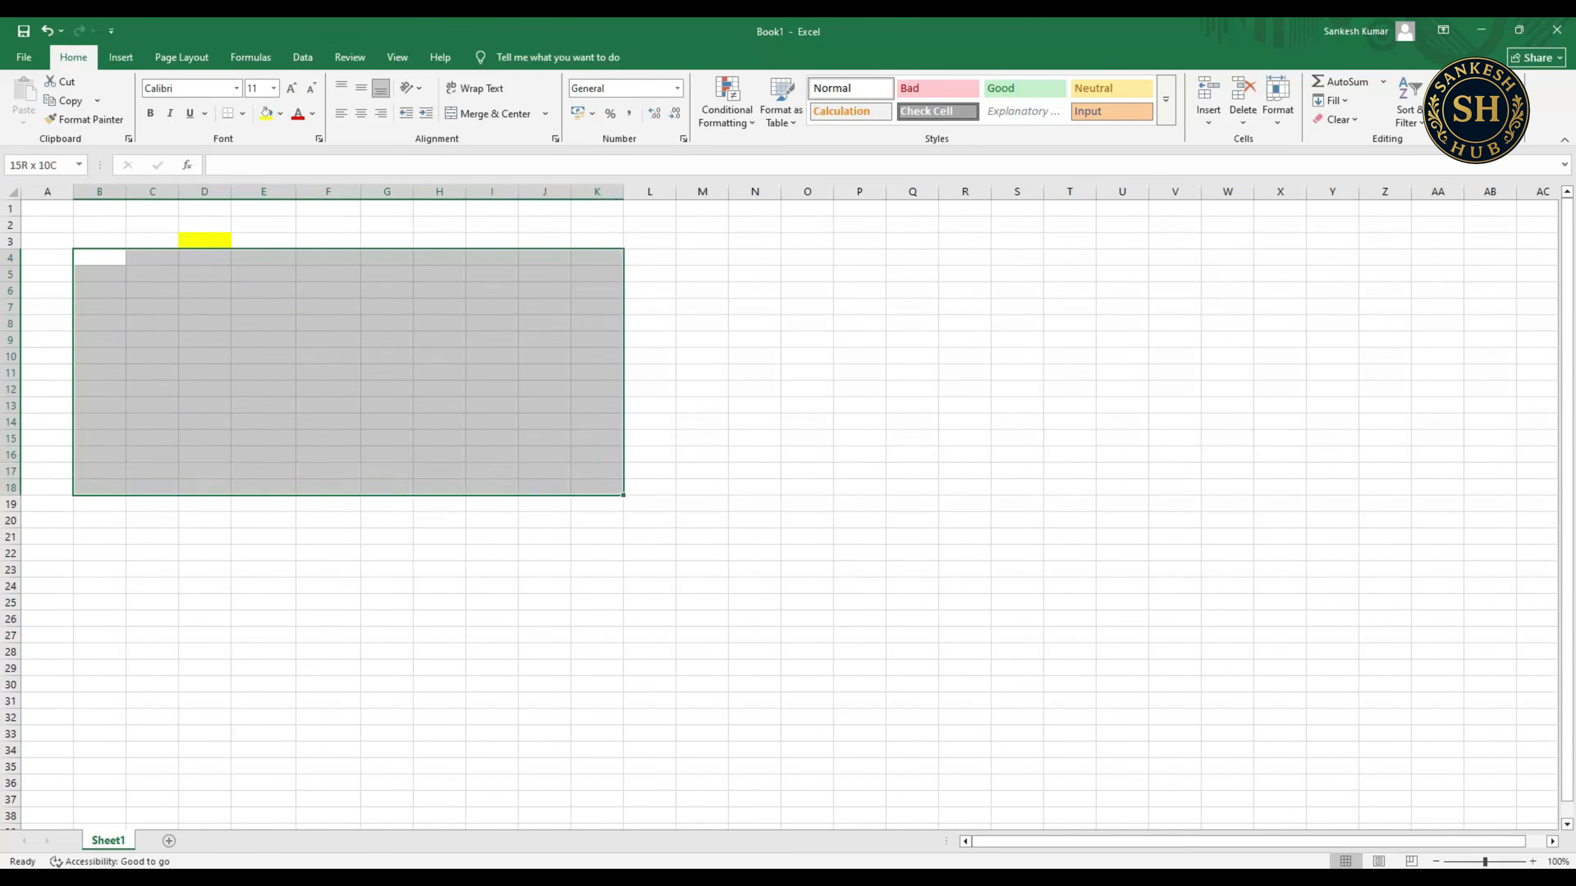
key("shift+Right")
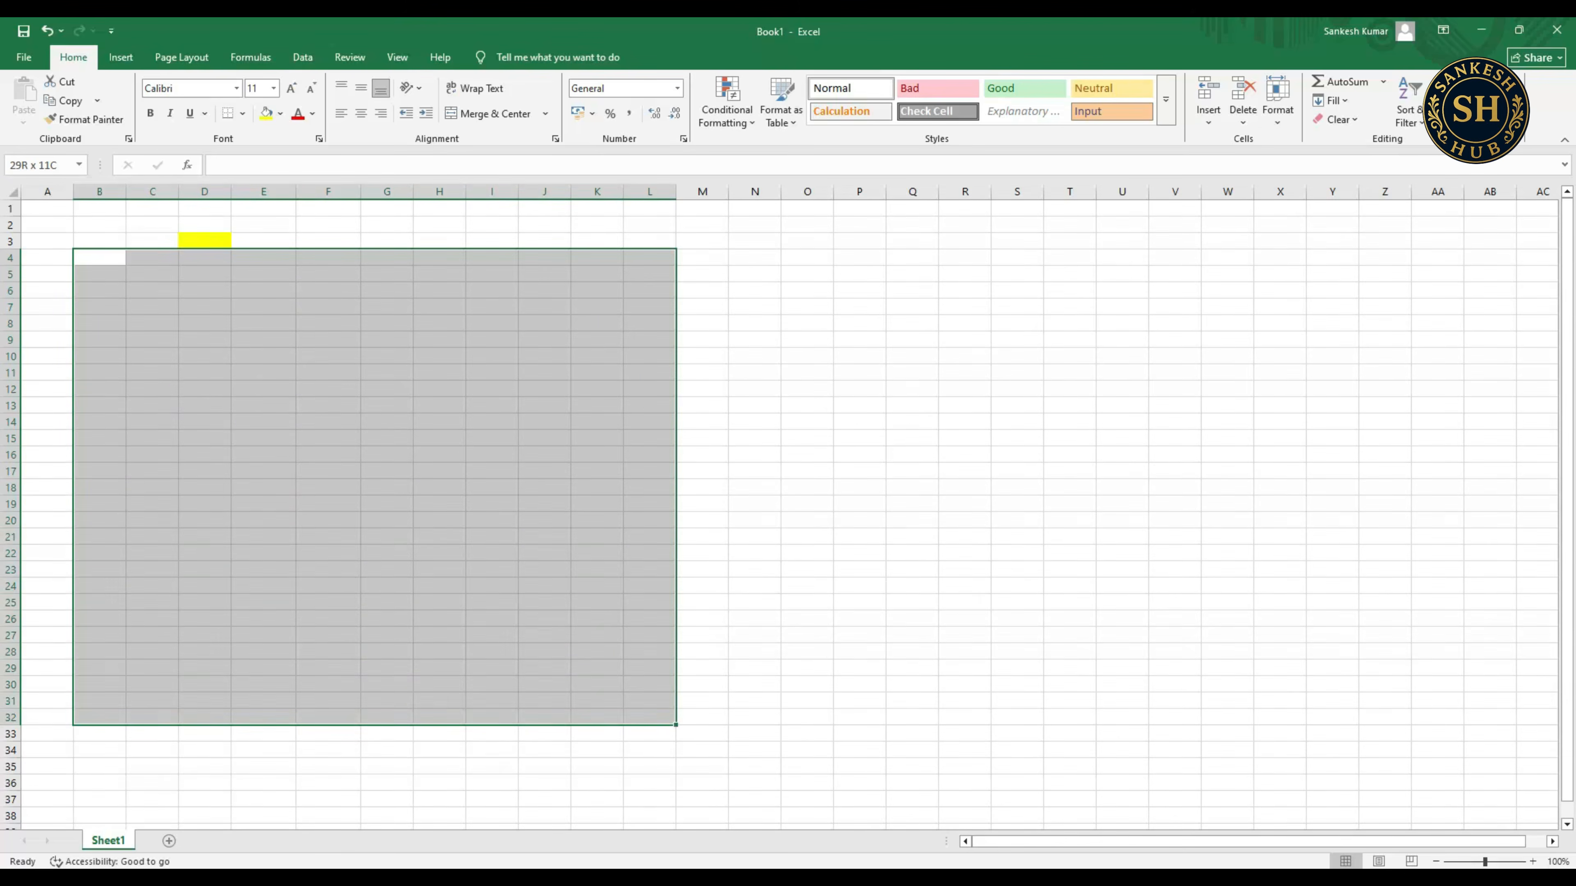
- Reduce the selected range to B4:L18
key("shift+Up")
key("shift+Up")
key("shift+Up")
key("shift+Up")
key("shift+Up")
key("shift+Up")
key("shift+Up")
key("shift+Up")
key("shift+Up")
key("shift+Up")
key("shift+Up")
key("shift+Up")
key("shift+Up")
key("shift+Up")
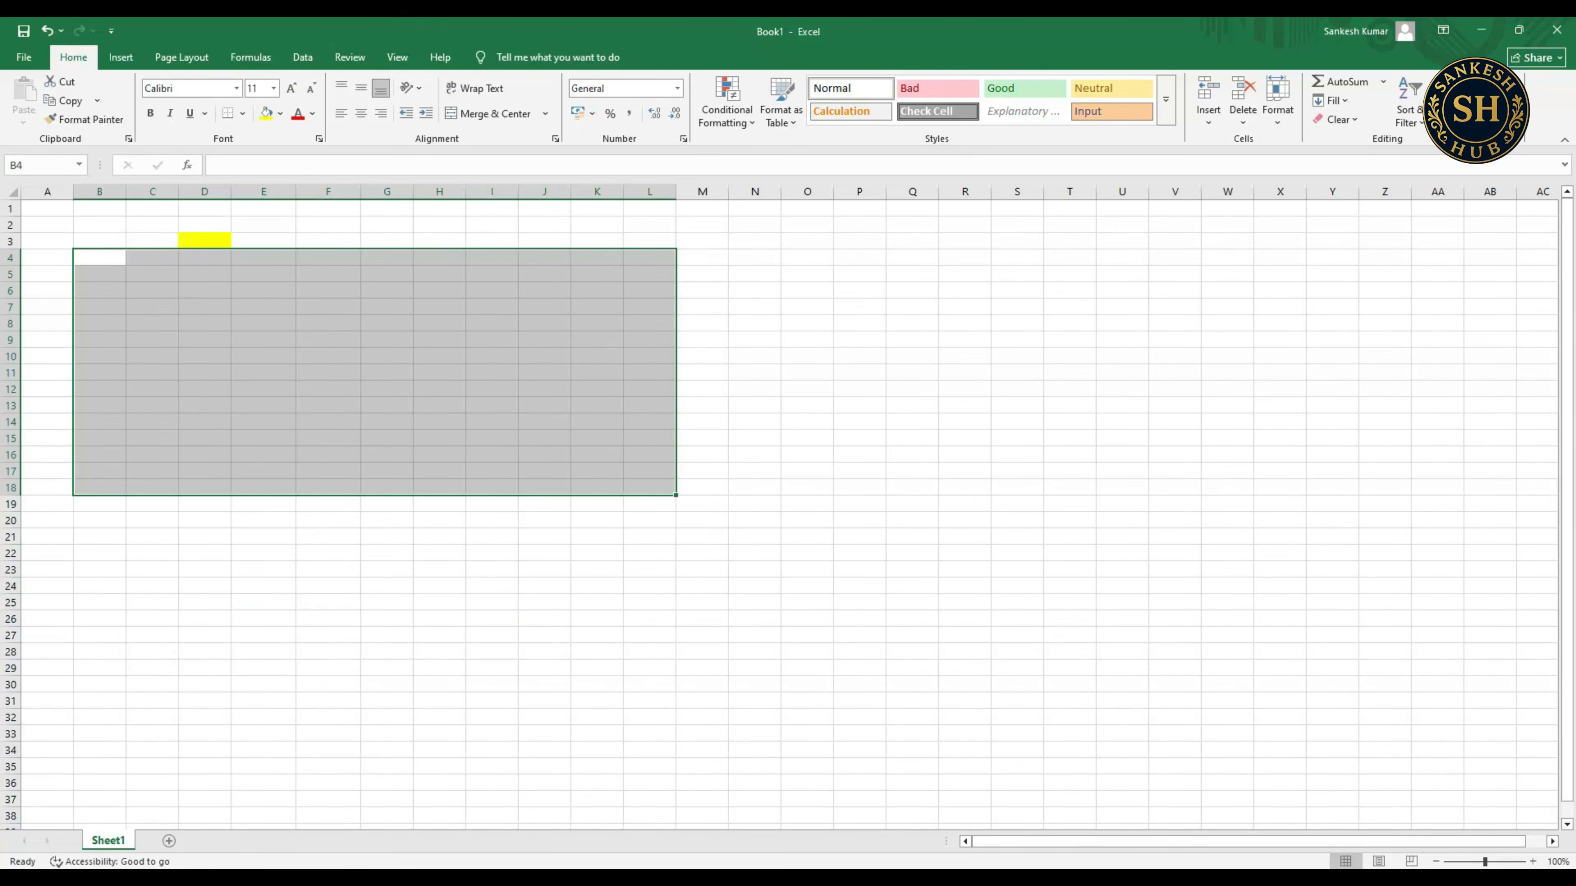
- Select cells D33 and C23 in turn, and view the options available for the Sheet1 tab
left_click(205, 733)
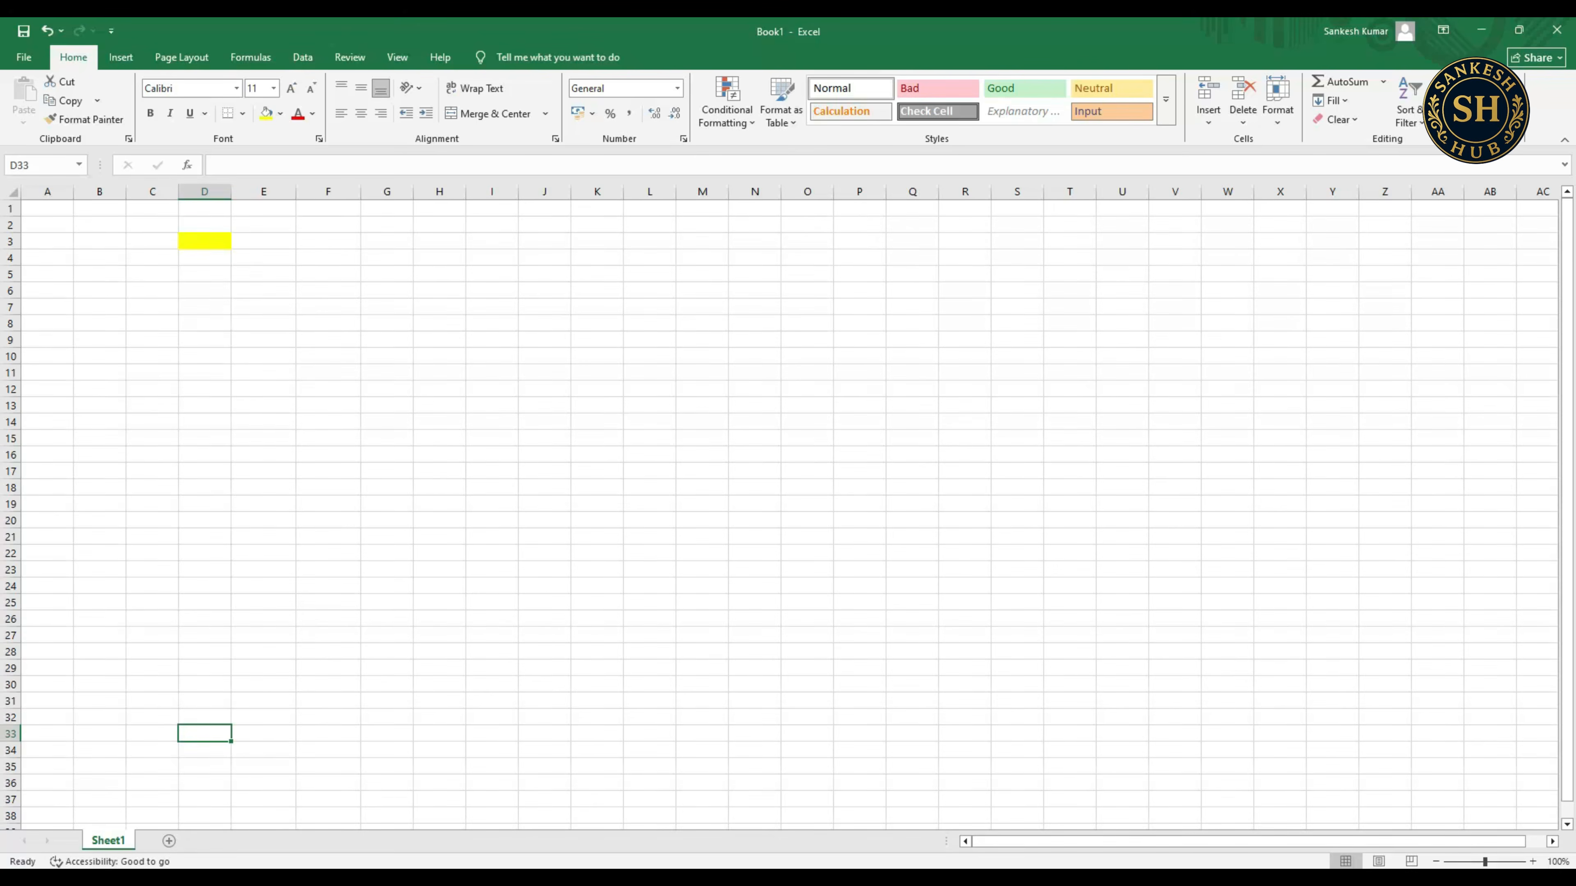
left_click(152, 569)
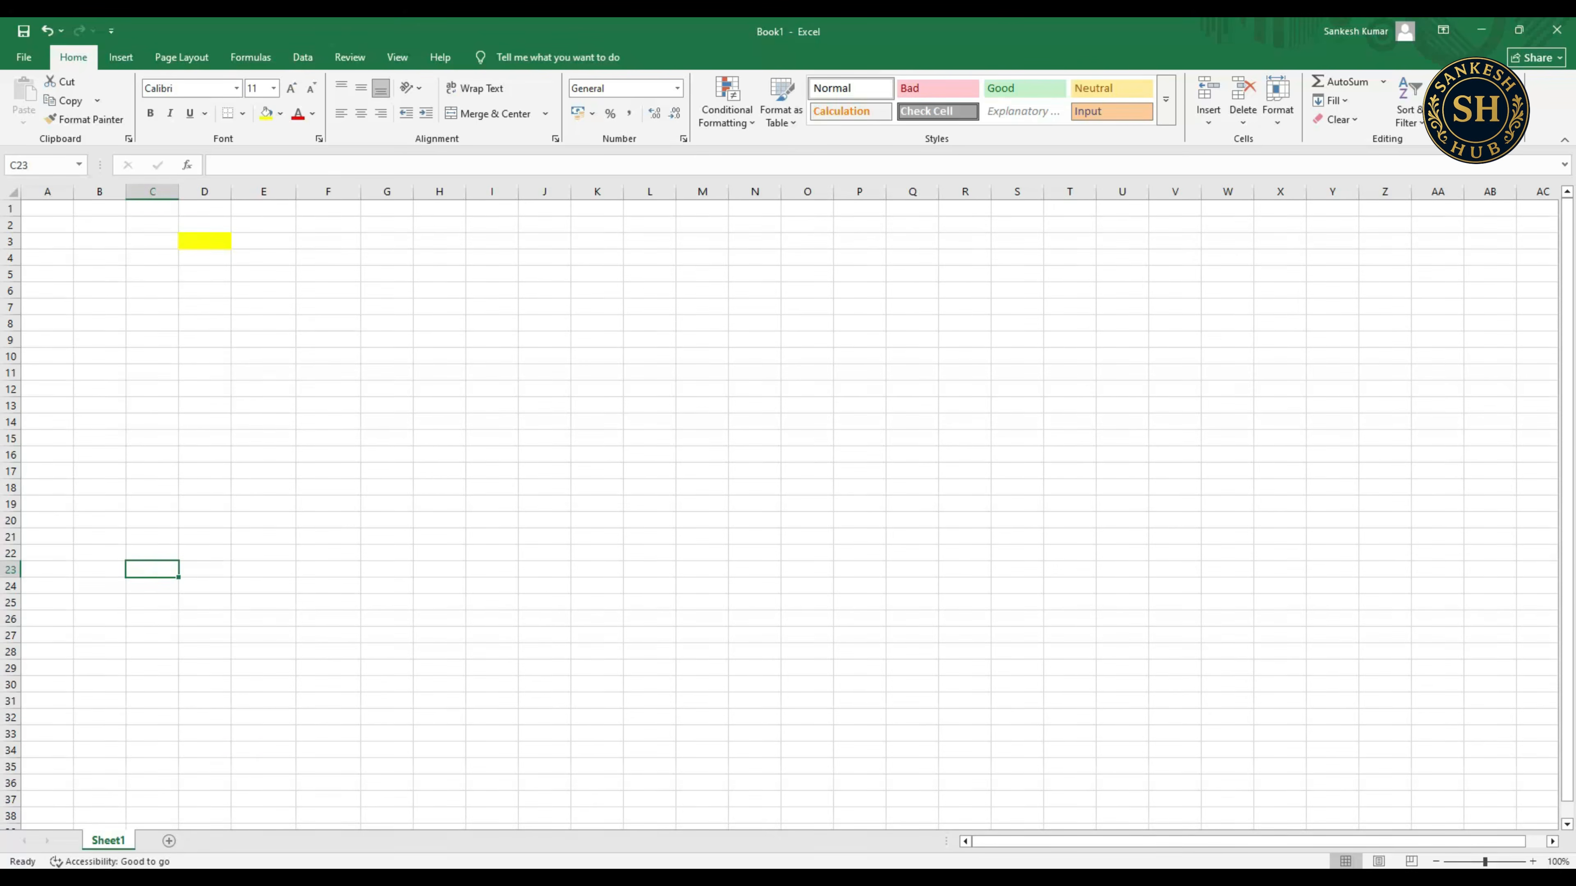
right_click(112, 840)
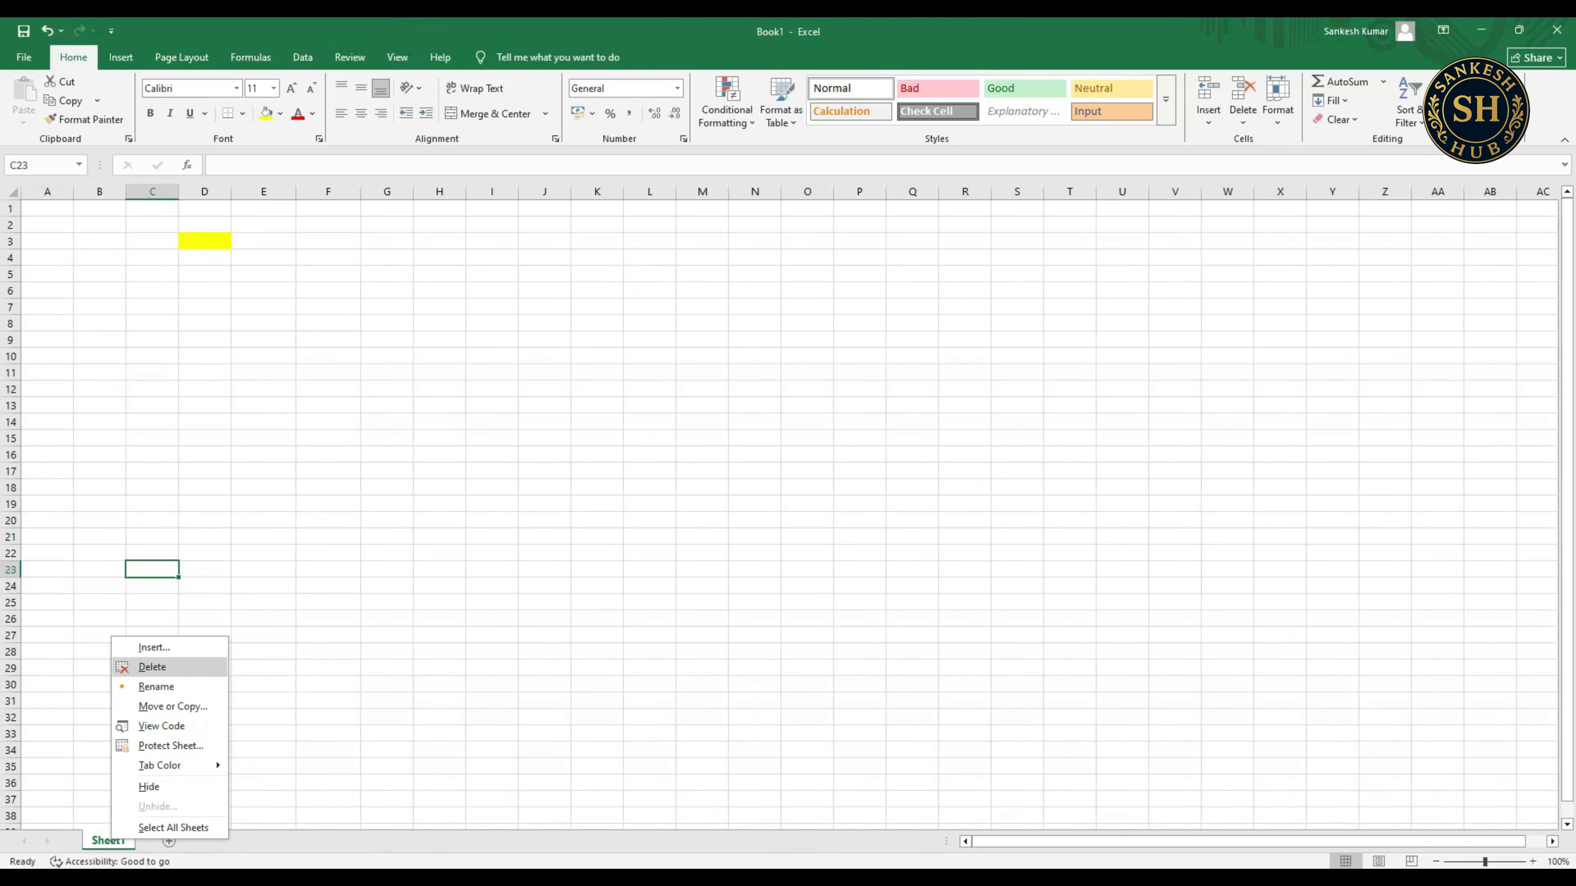
key("Escape")
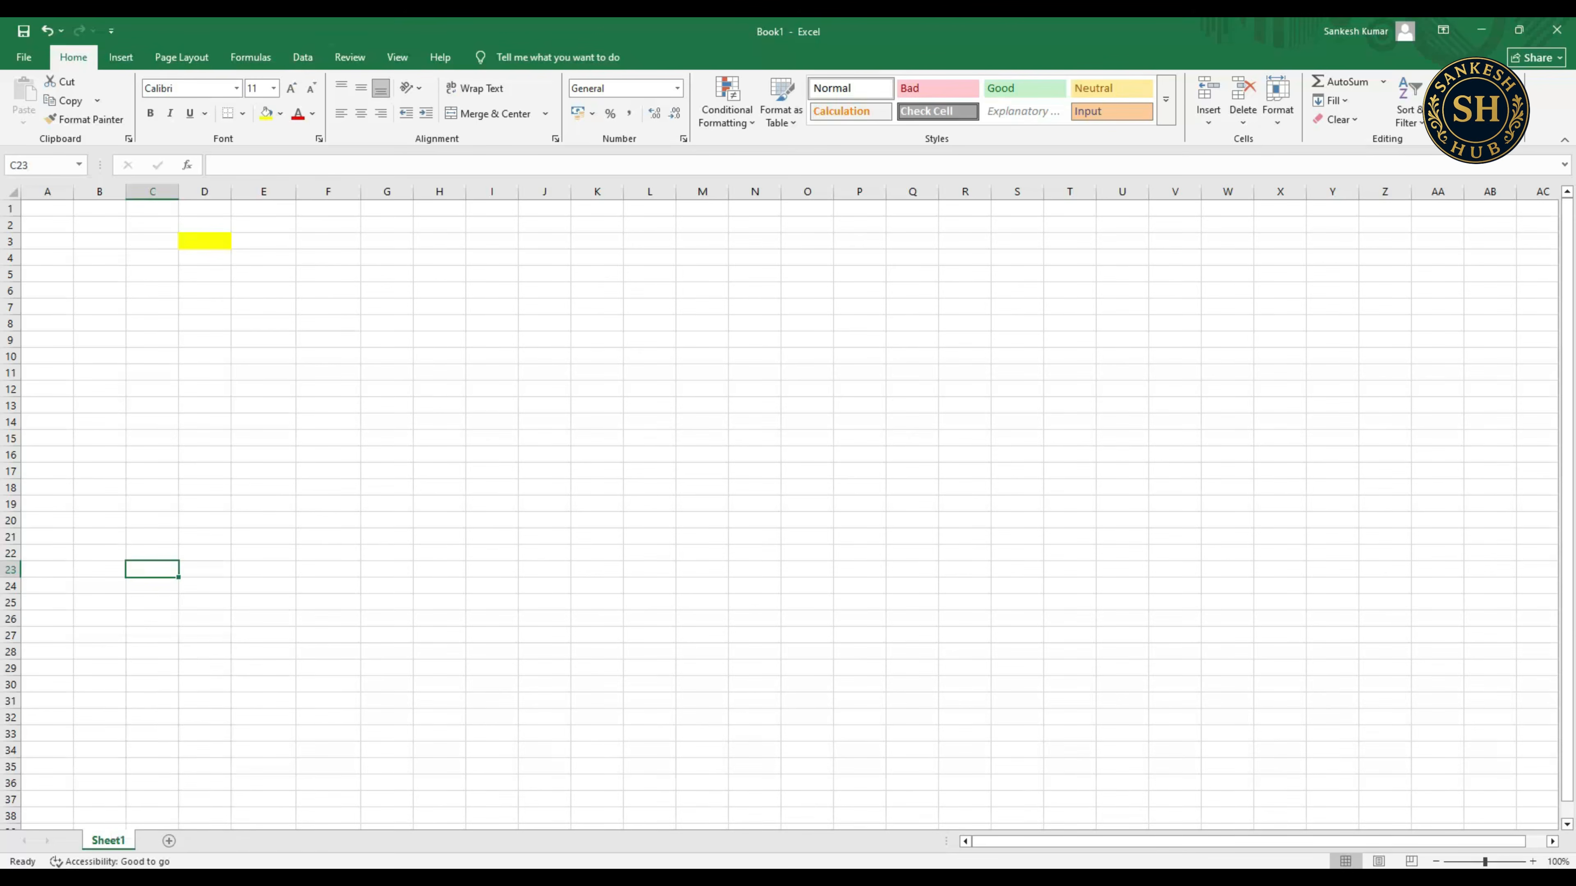
- Select the range C3:F18, and release it by selecting cell I34
left_click_drag(328, 240, 755, 569)
left_click_drag(151, 241, 328, 488)
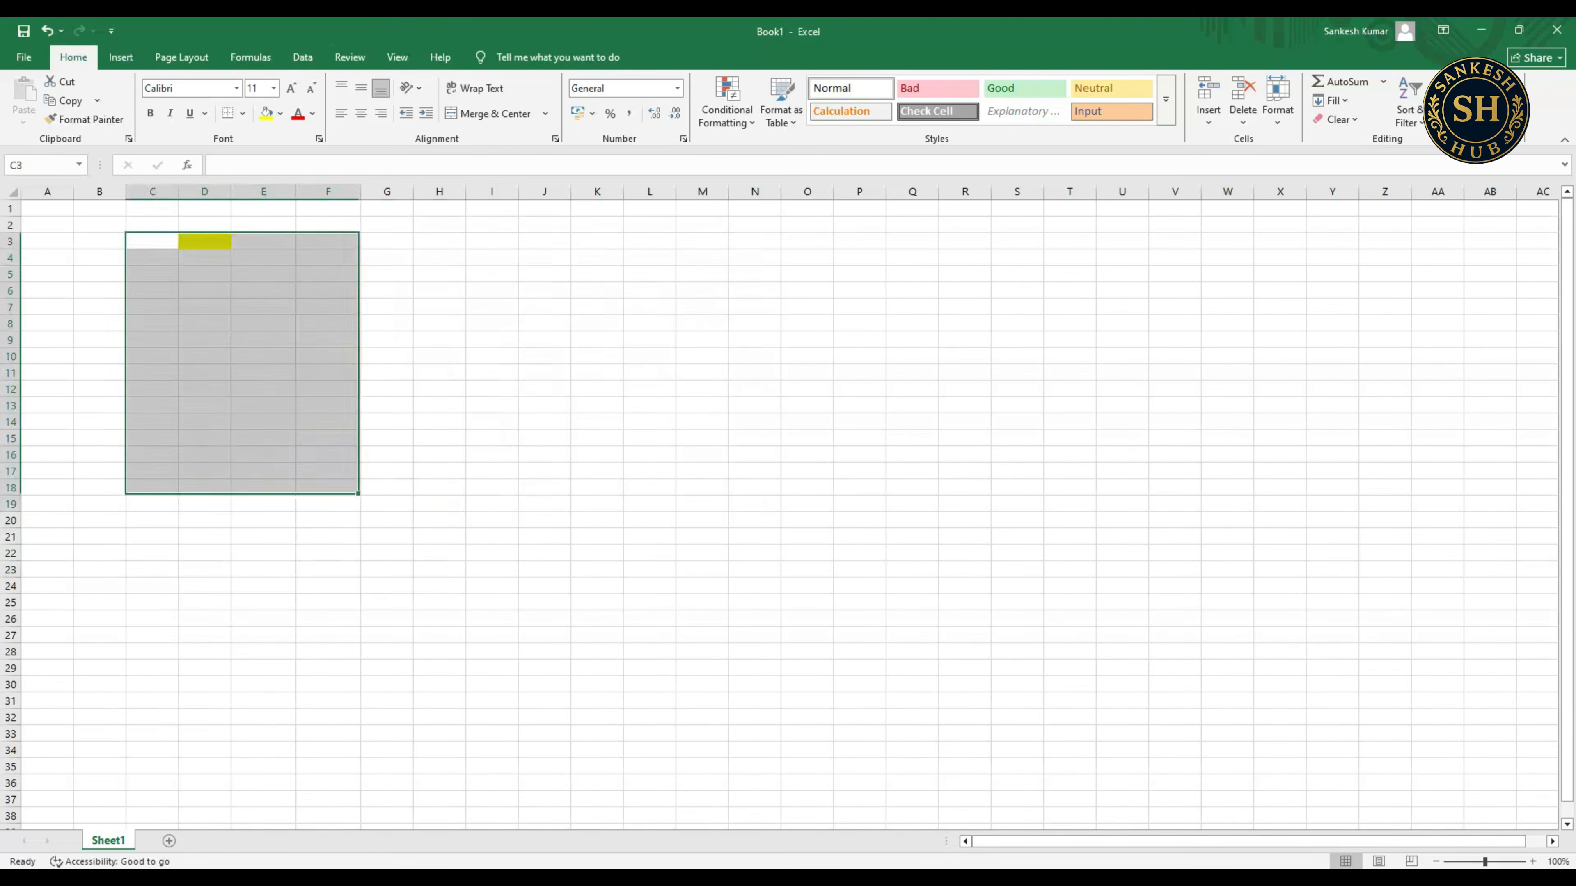
left_click(492, 750)
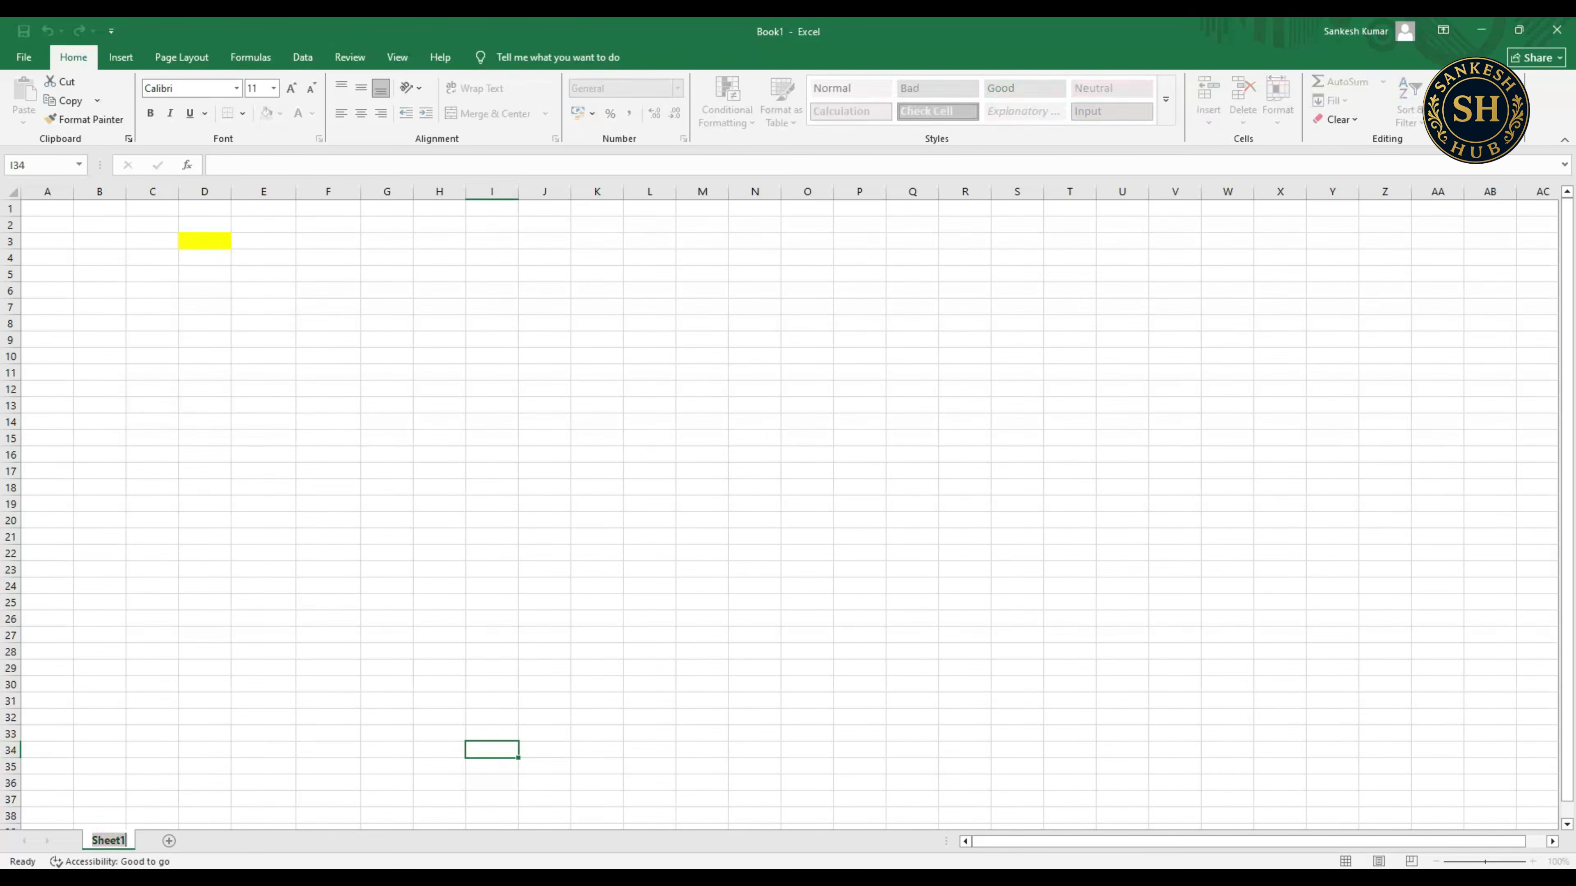
- Rename the worksheet Sheet1 to p1
right_click(108, 840)
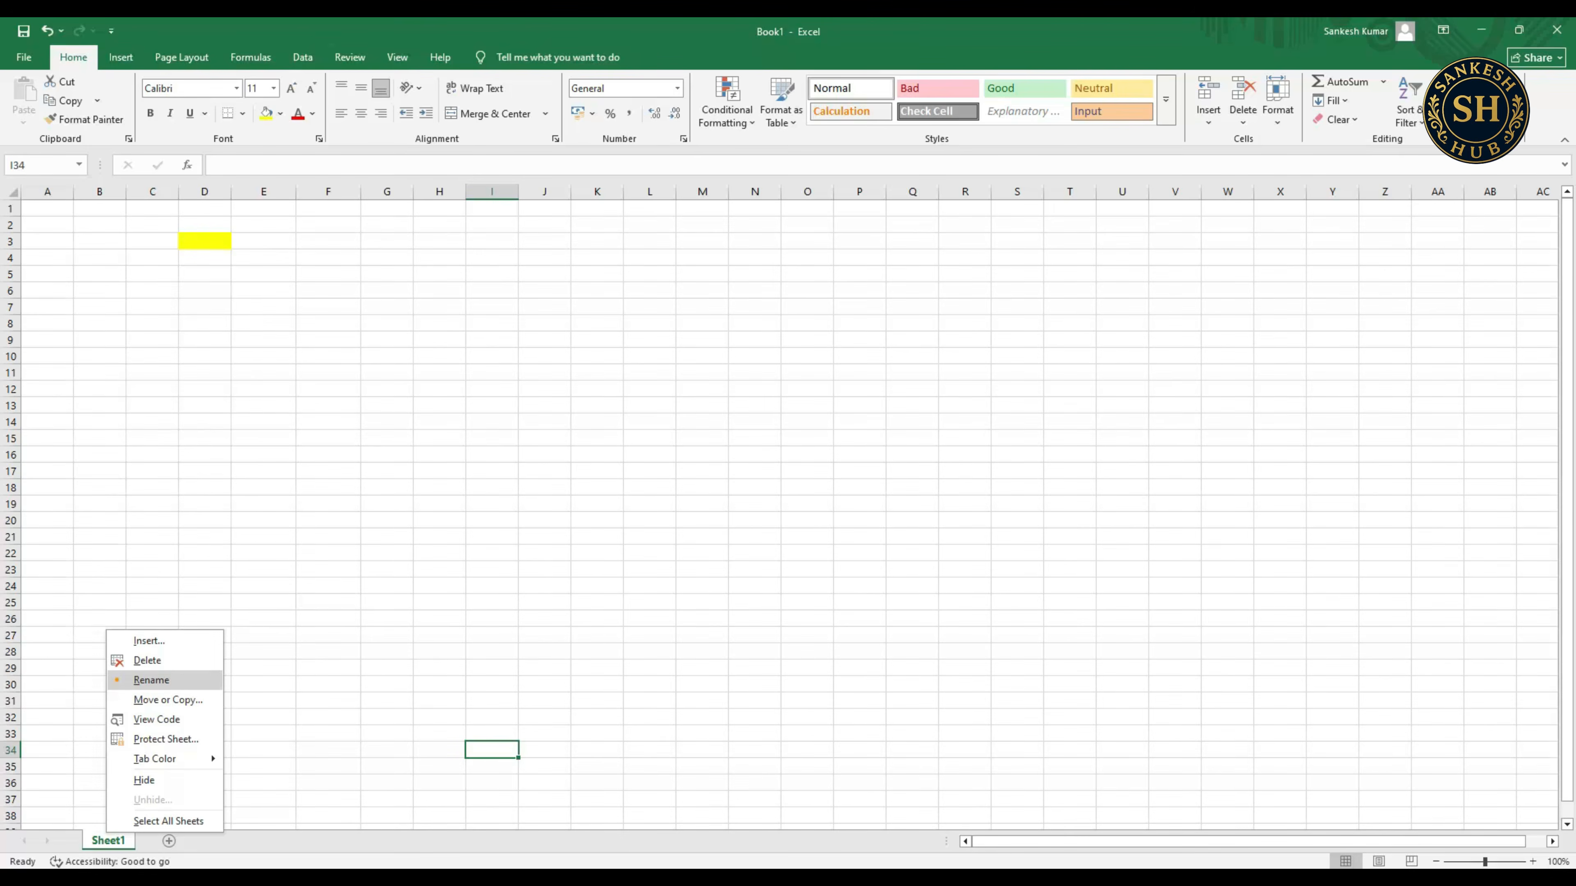
left_click(151, 679)
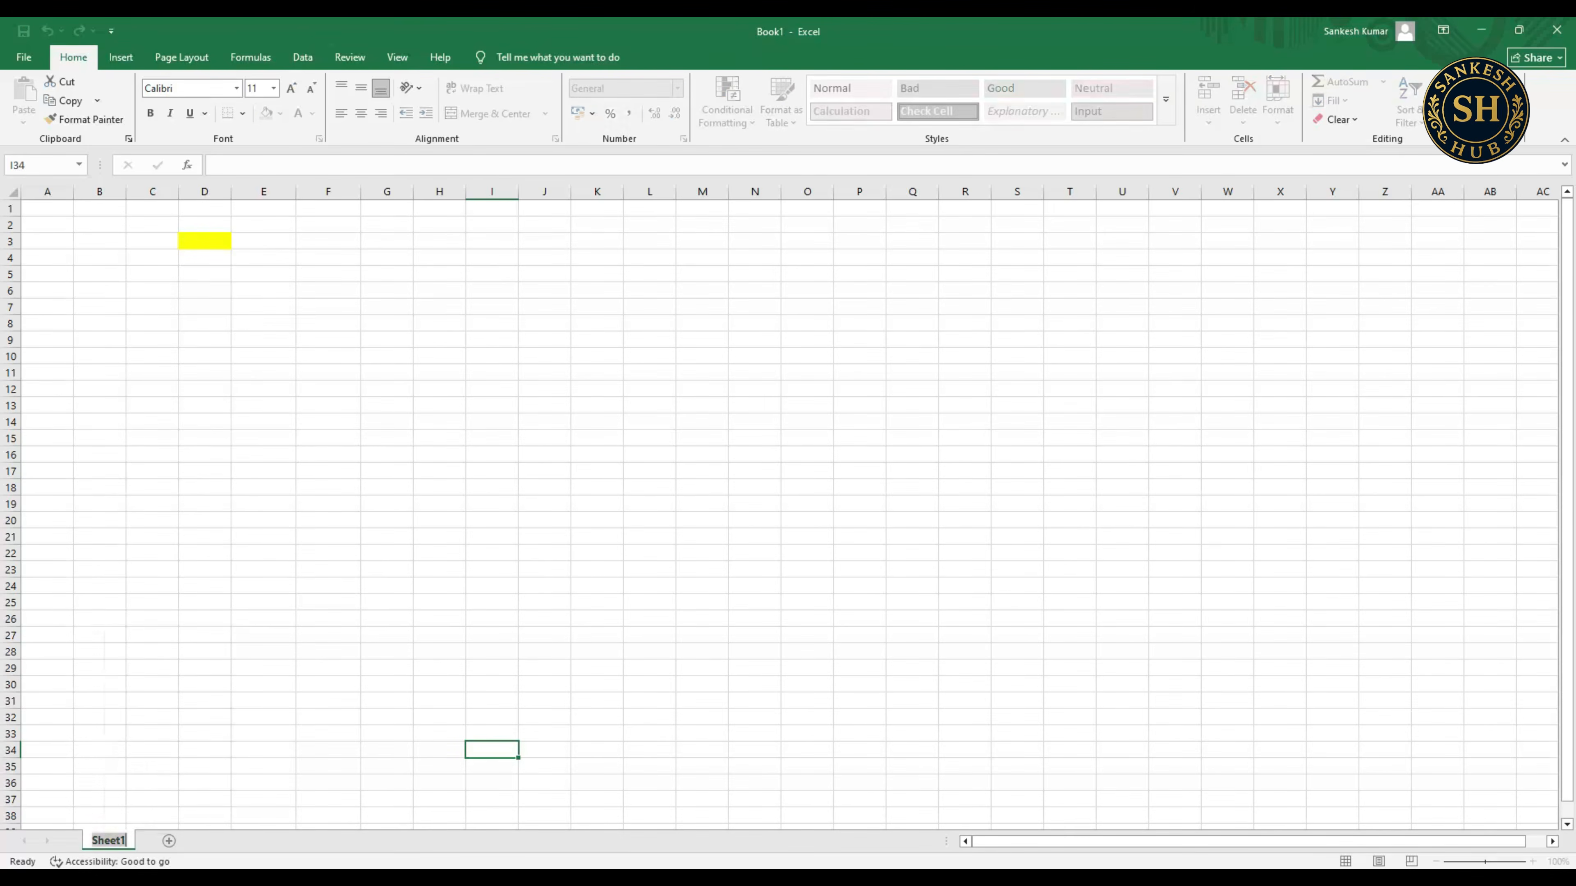
type("po")
key("BackSpace")
type("1")
key("Return")
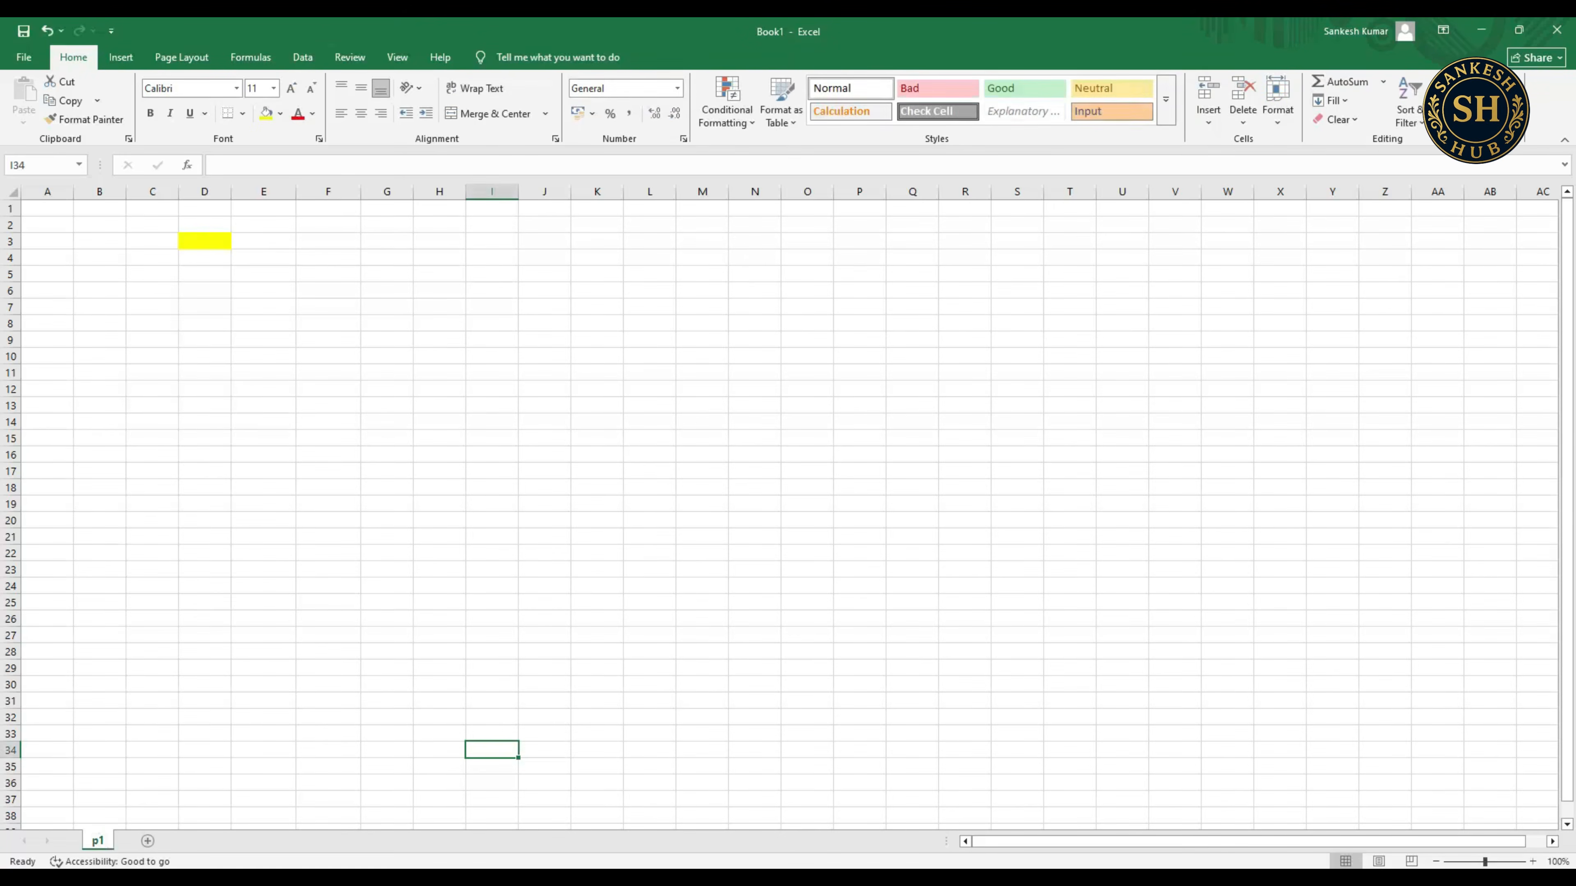
- Add three new worksheets after p1 and return to the p1 sheet
left_click(147, 841)
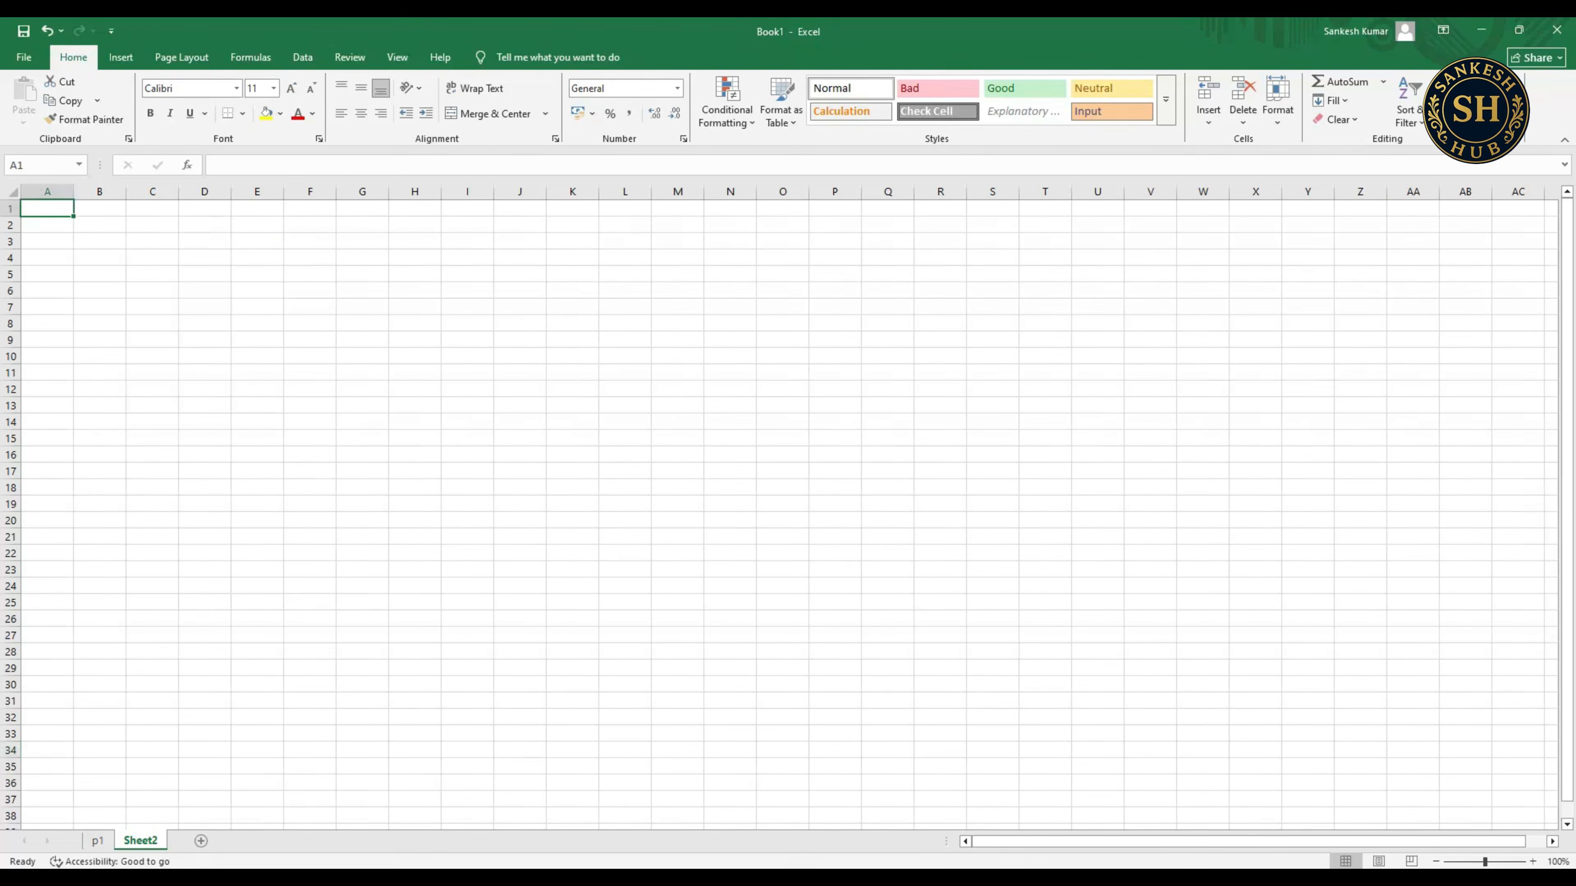
left_click(201, 841)
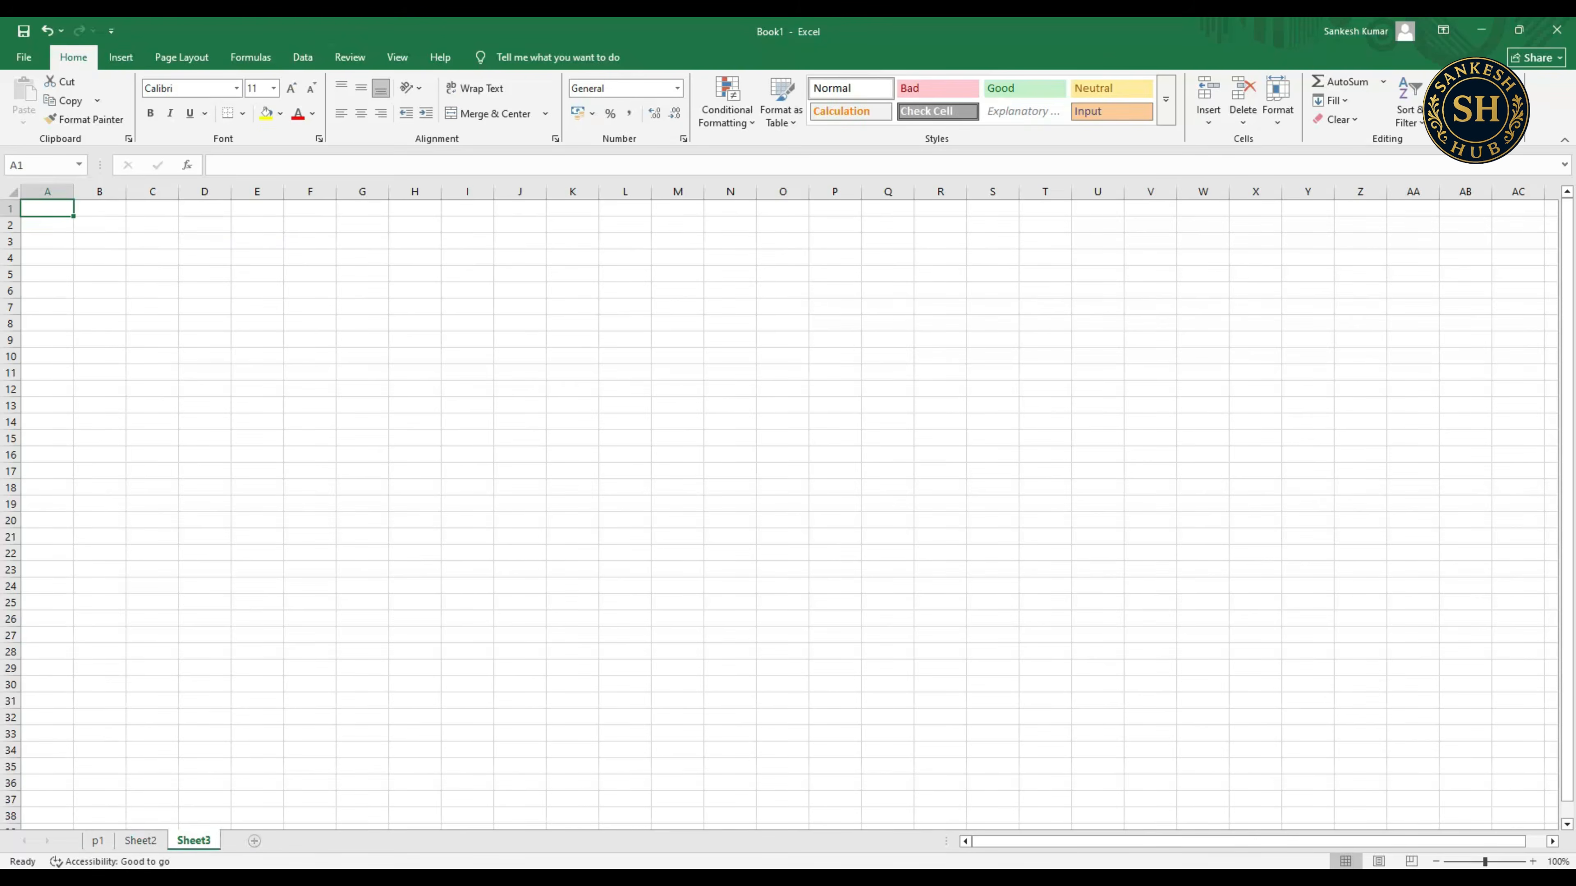
left_click(254, 842)
key("ctrl+Page_Up")
key("ctrl+Page_Up")
key("ctrl+Page_Up")
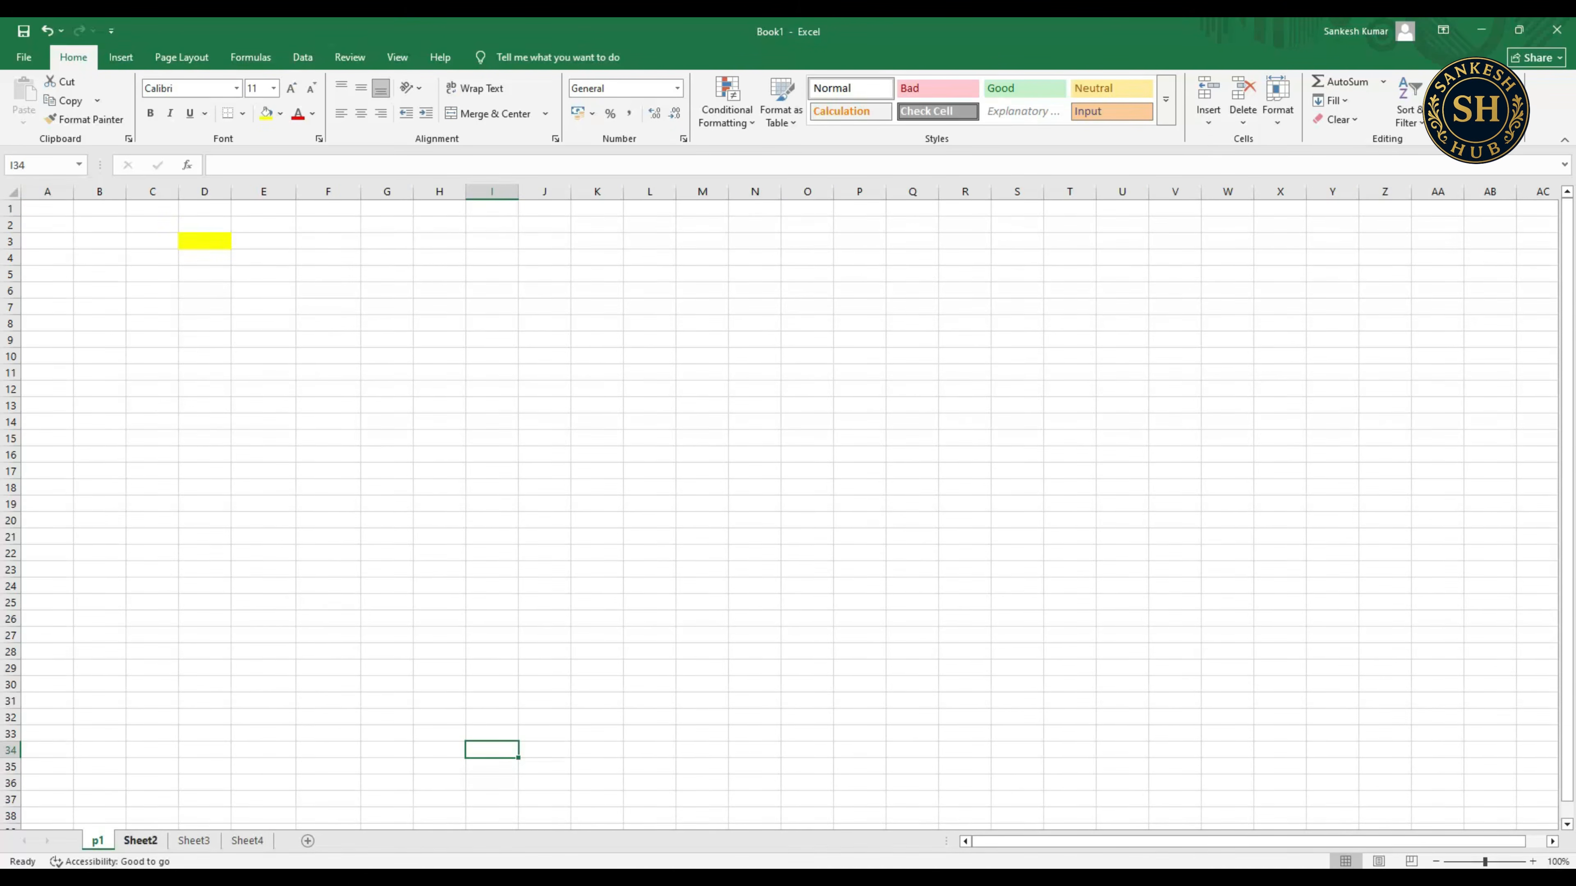
- Switch between the sheets p1, Sheet2 and Sheet3, and view the options available for the Sheet2 tab
key("ctrl+Page_Down")
right_click(149, 841)
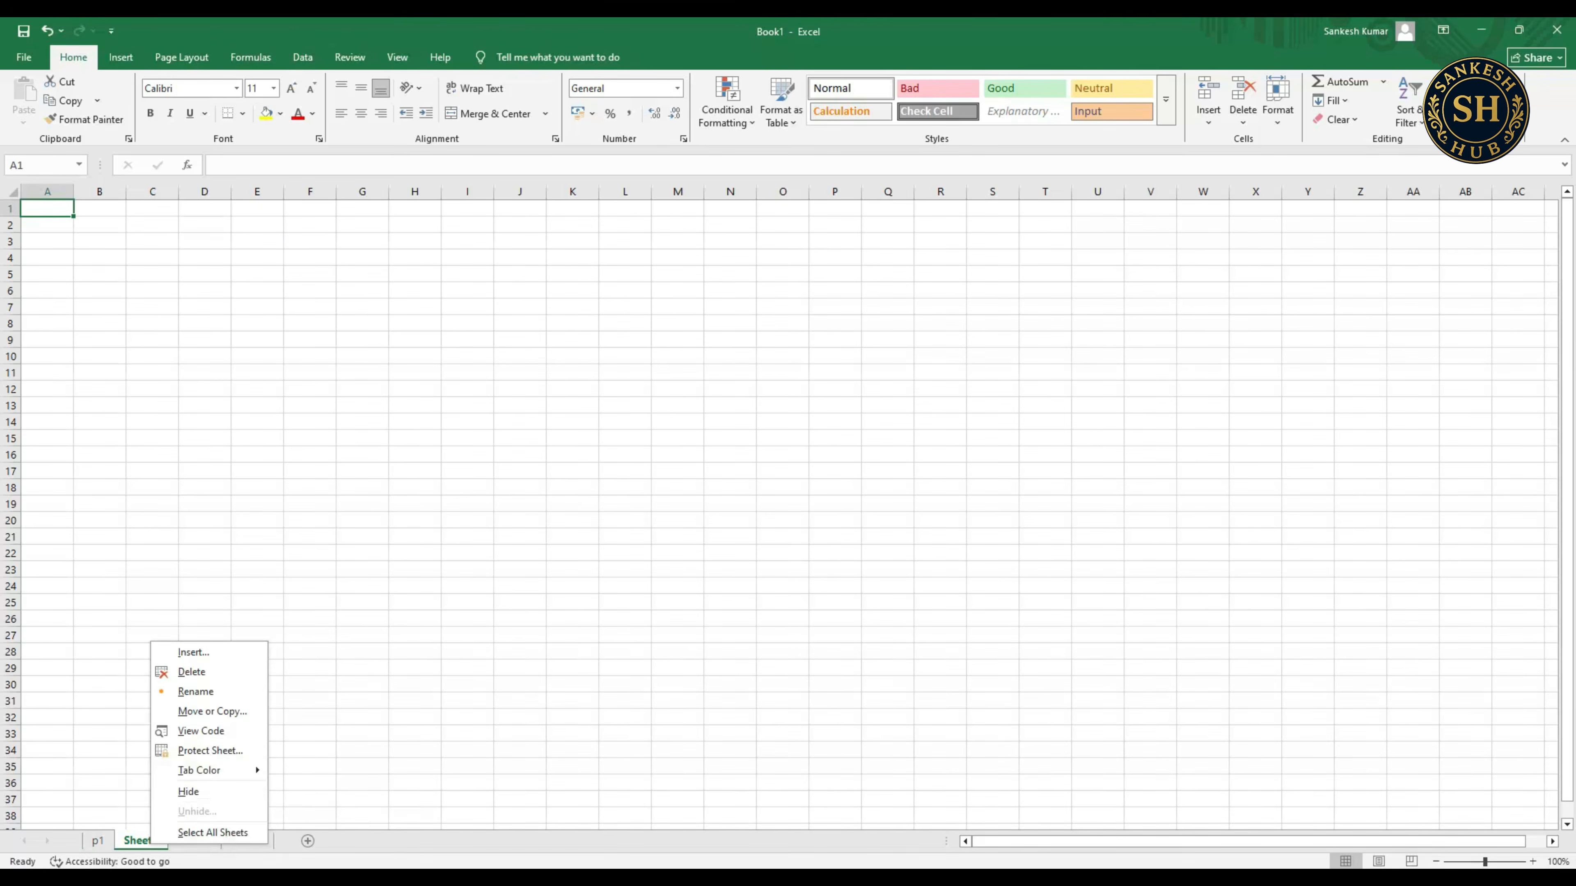
key("Escape")
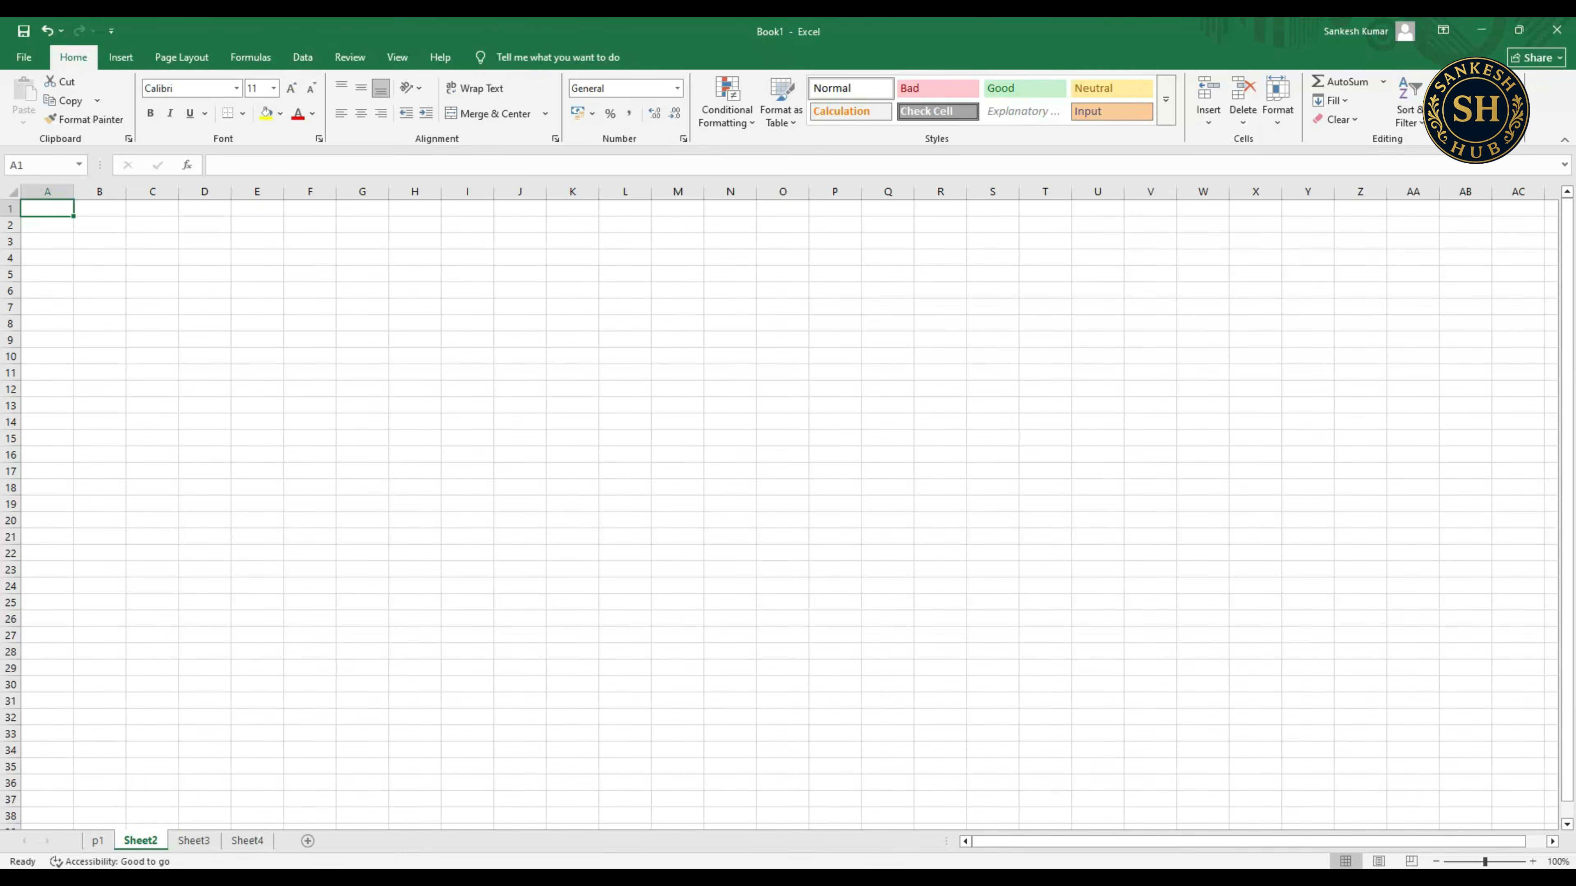
key("ctrl+Page_Up")
key("ctrl+Page_Down")
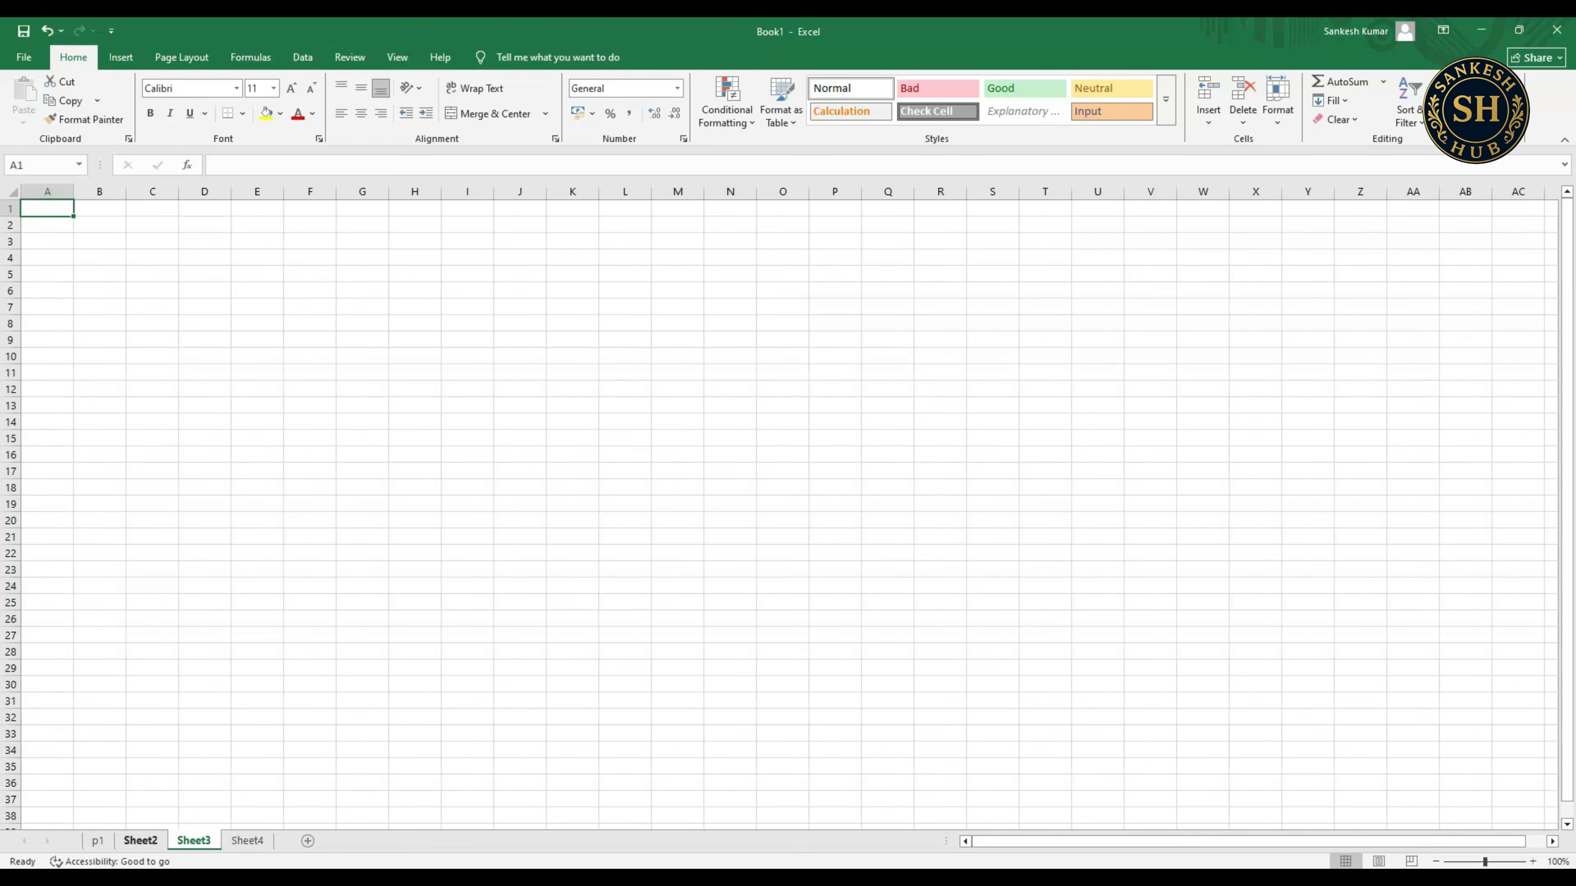
- Set the tab color of Sheet2 to red
right_click(138, 841)
mouse_move(187, 763)
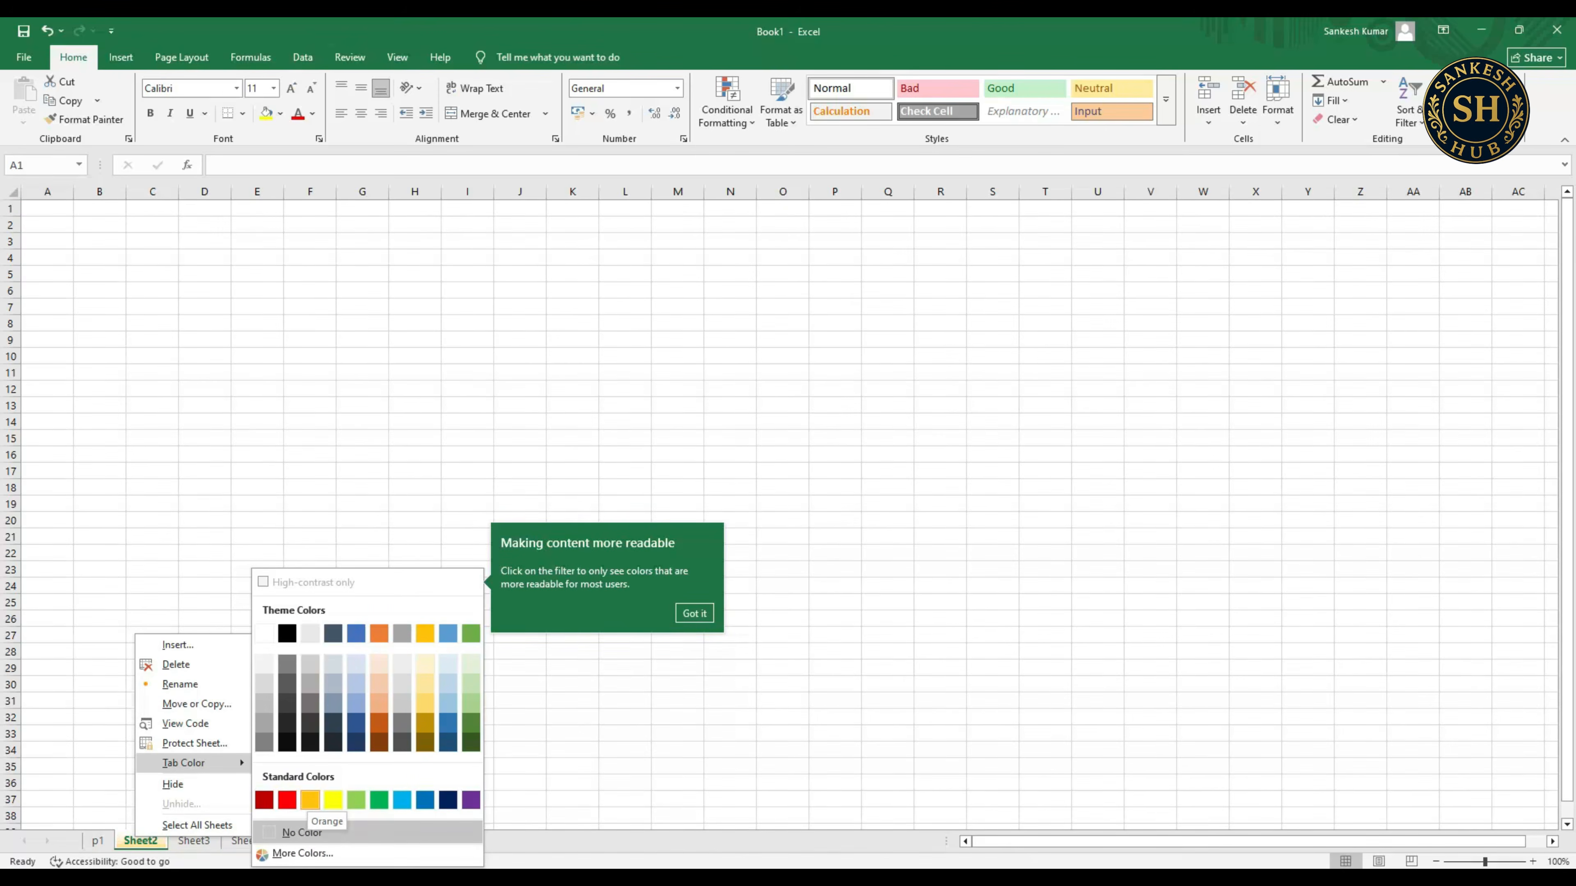
left_click(301, 832)
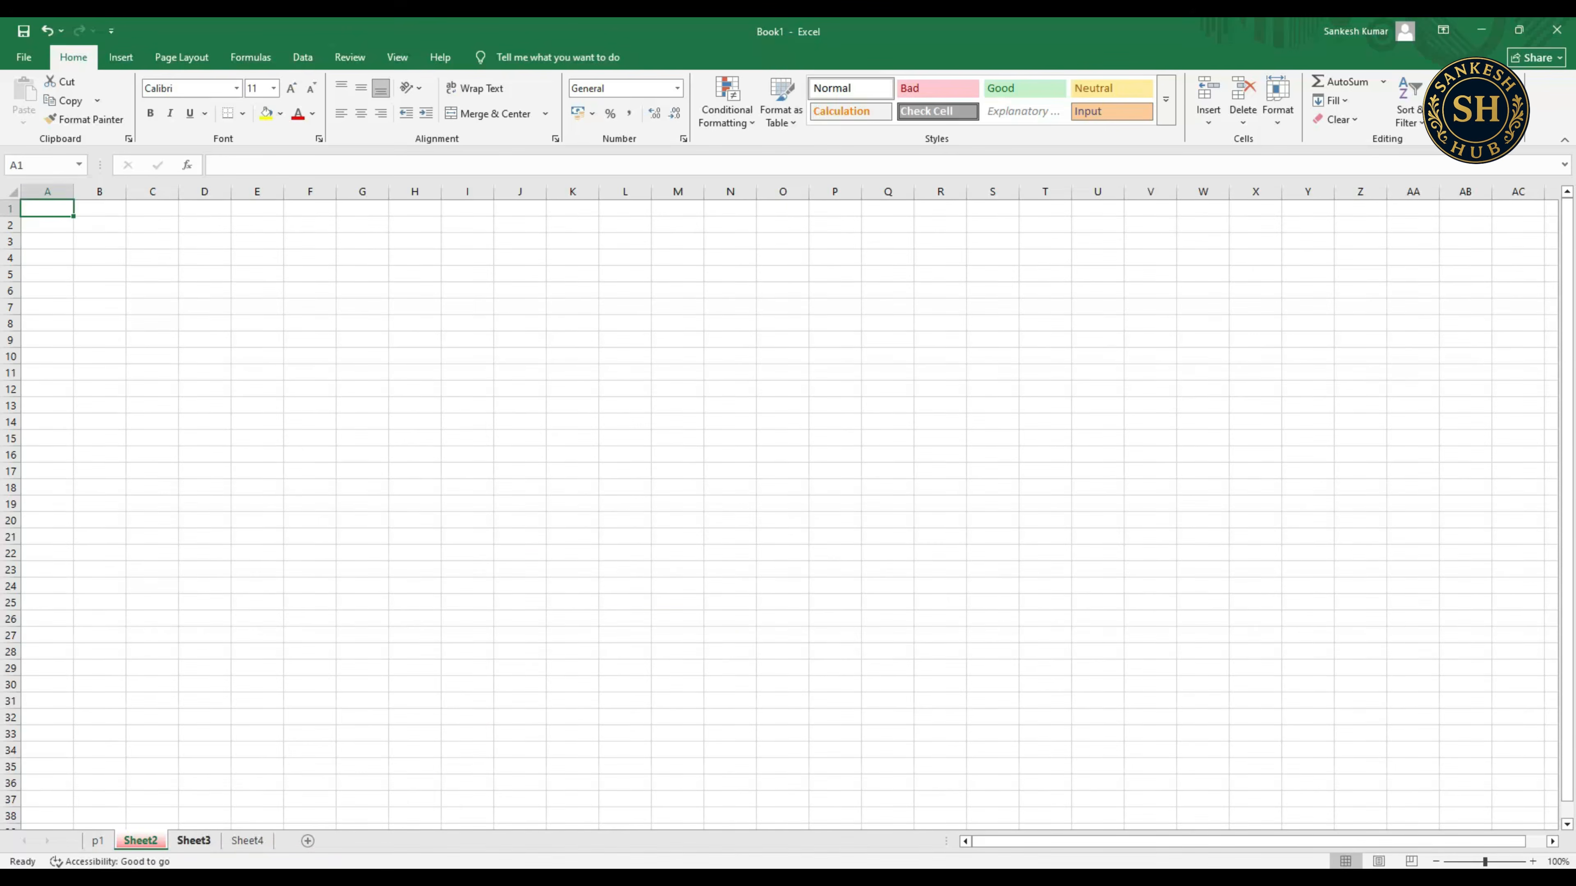
- Delete the worksheet Sheet3 from the workbook
left_click(193, 840)
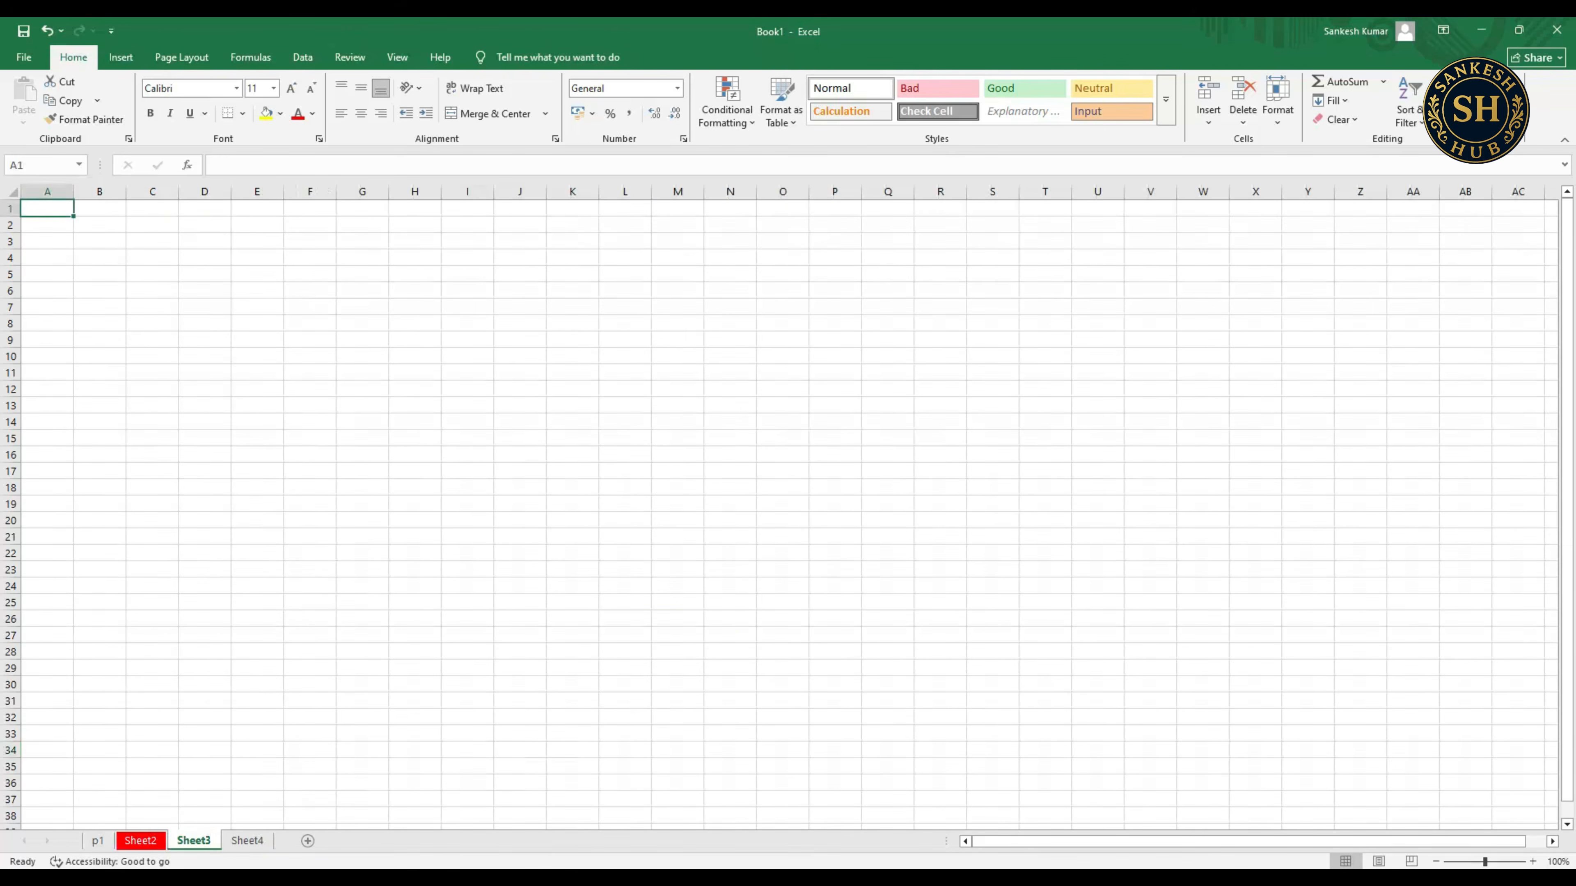
right_click(195, 841)
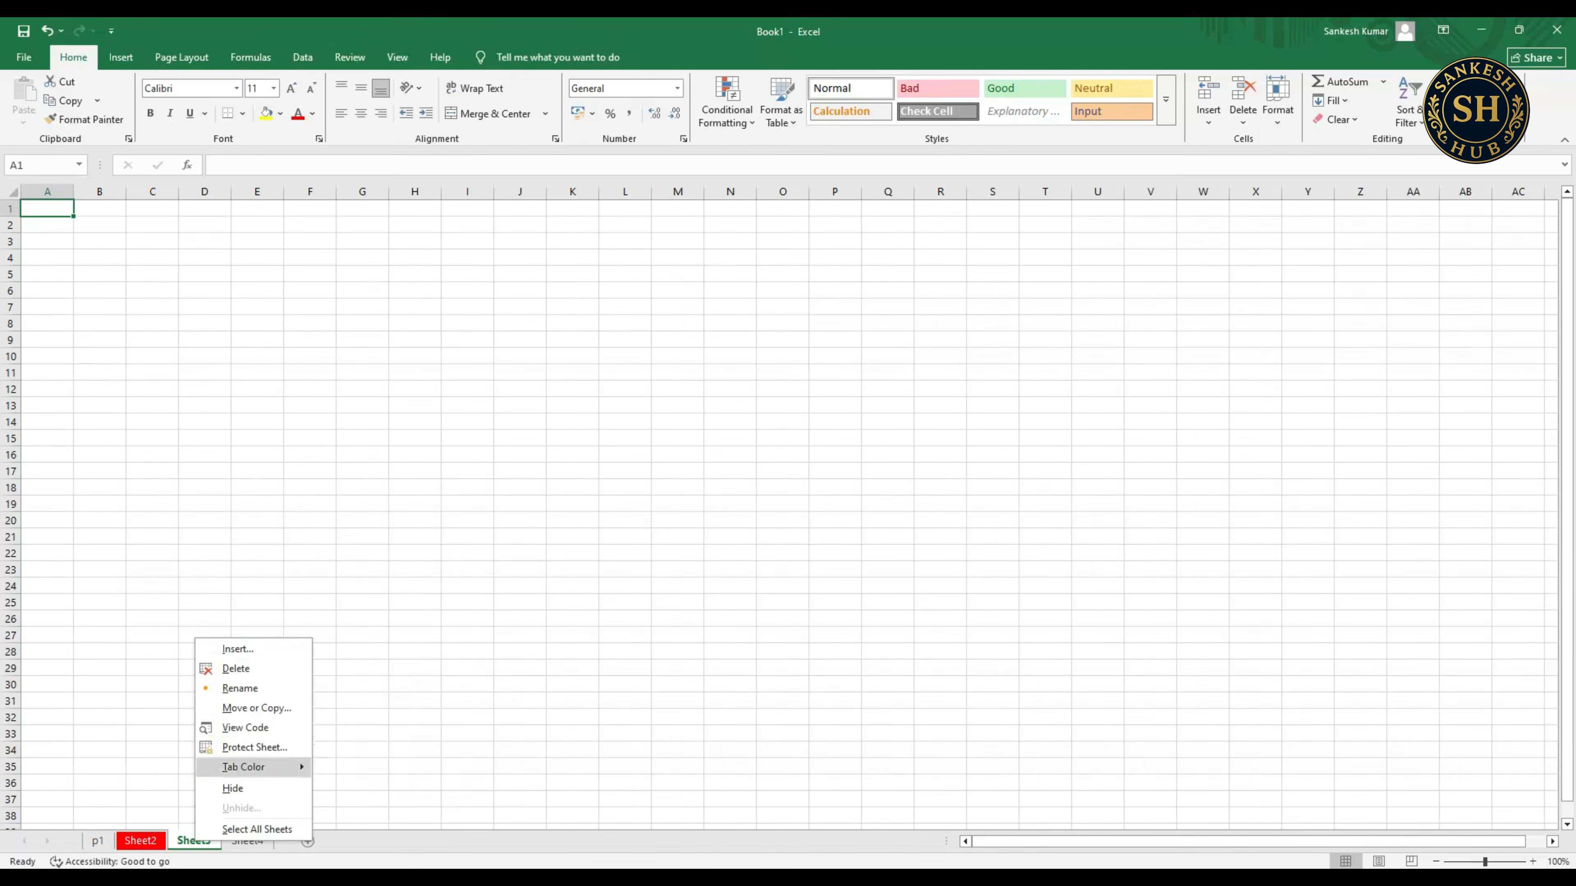
left_click(236, 669)
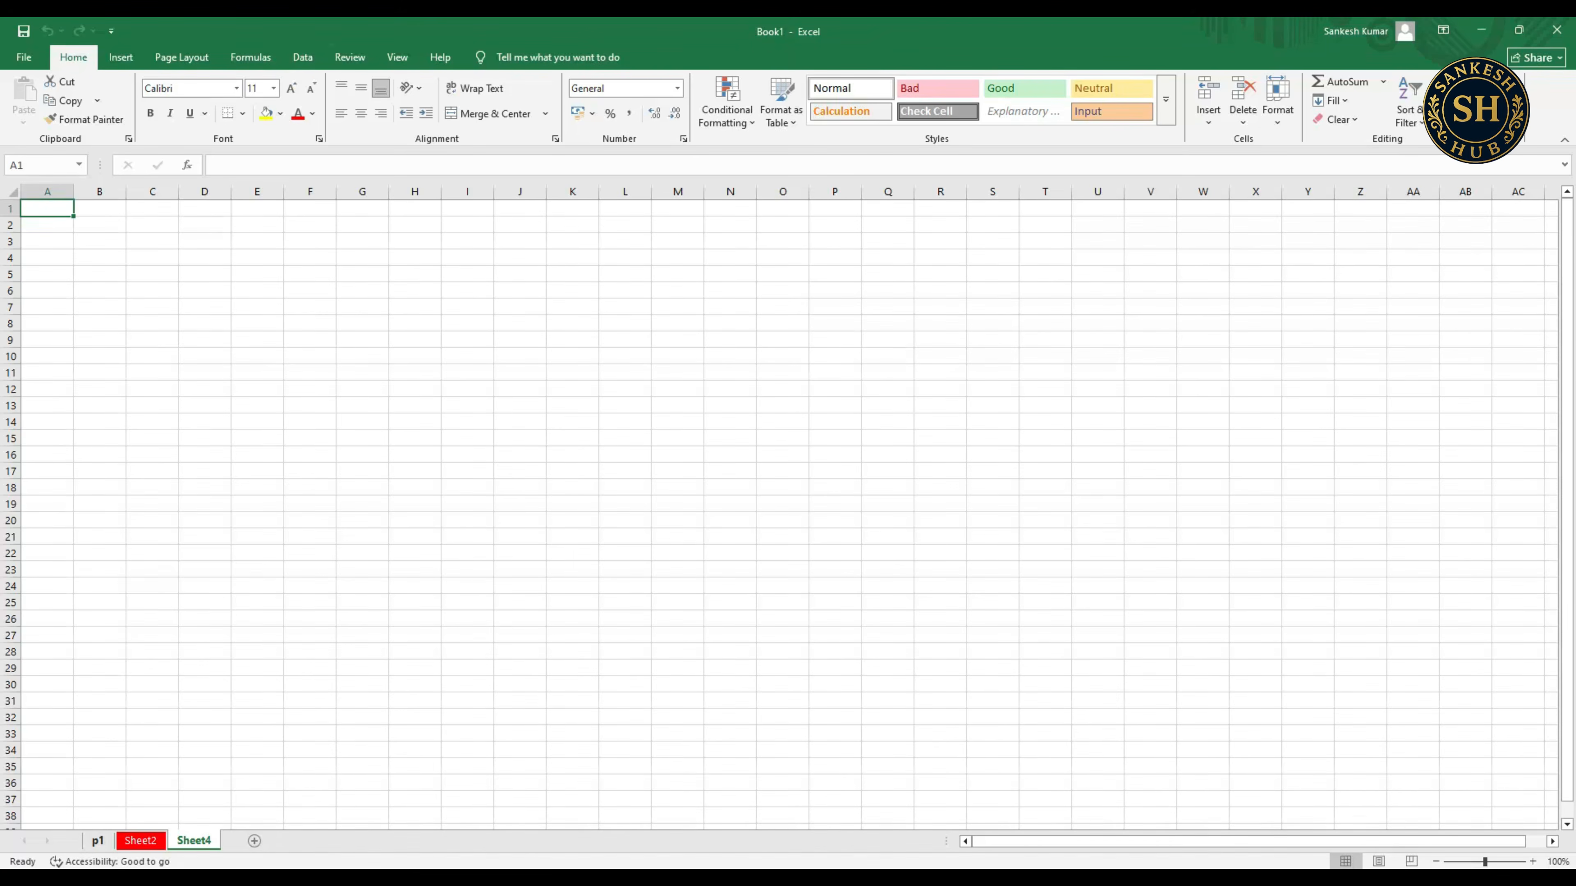
- Switch to the p1 sheet and return to Sheet2
left_click(97, 840)
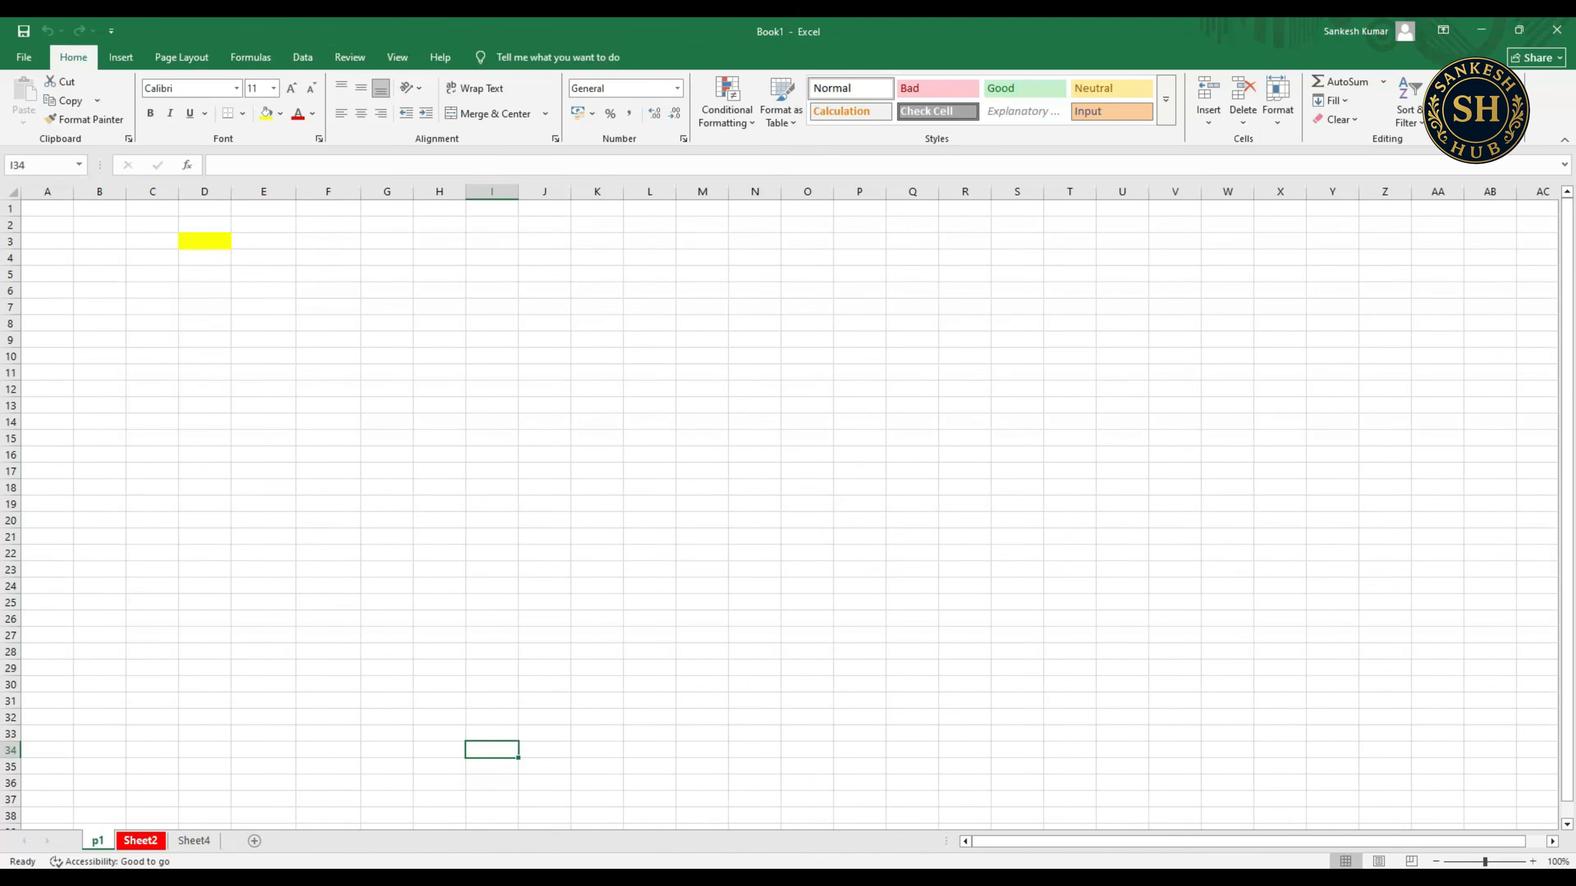
left_click(140, 840)
right_click(140, 840)
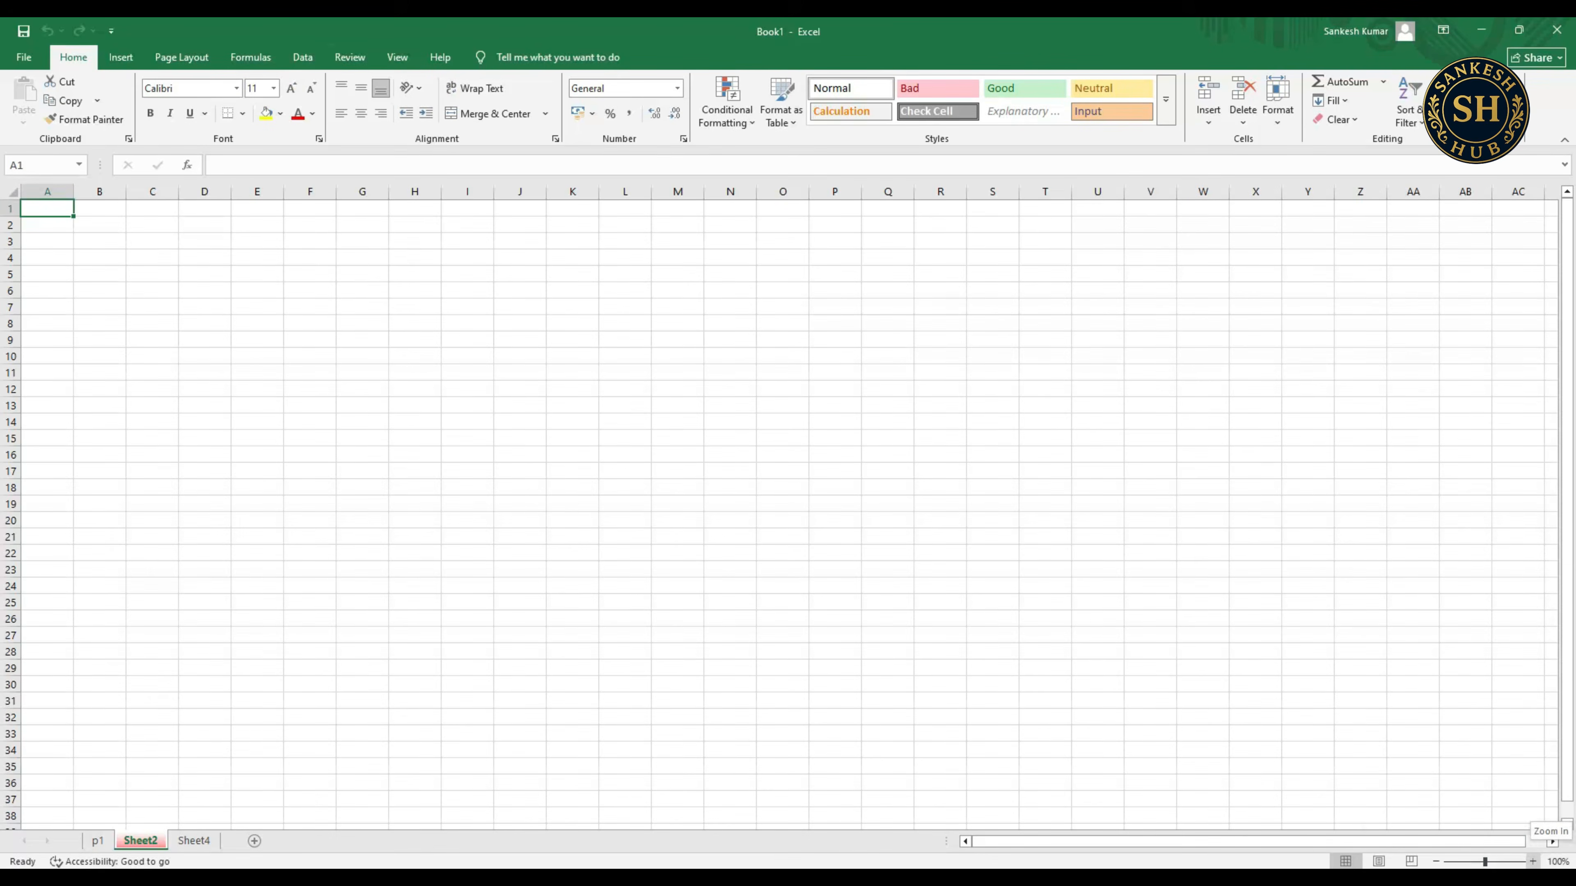
- Zoom in on the Sheet2 worksheet to 230%
left_click(1532, 862)
left_click(1532, 861)
left_click(1532, 862)
left_click(1532, 861)
left_click(1532, 861)
left_click(1532, 862)
left_click(1532, 862)
left_click(1532, 861)
left_click(1532, 861)
left_click(1532, 861)
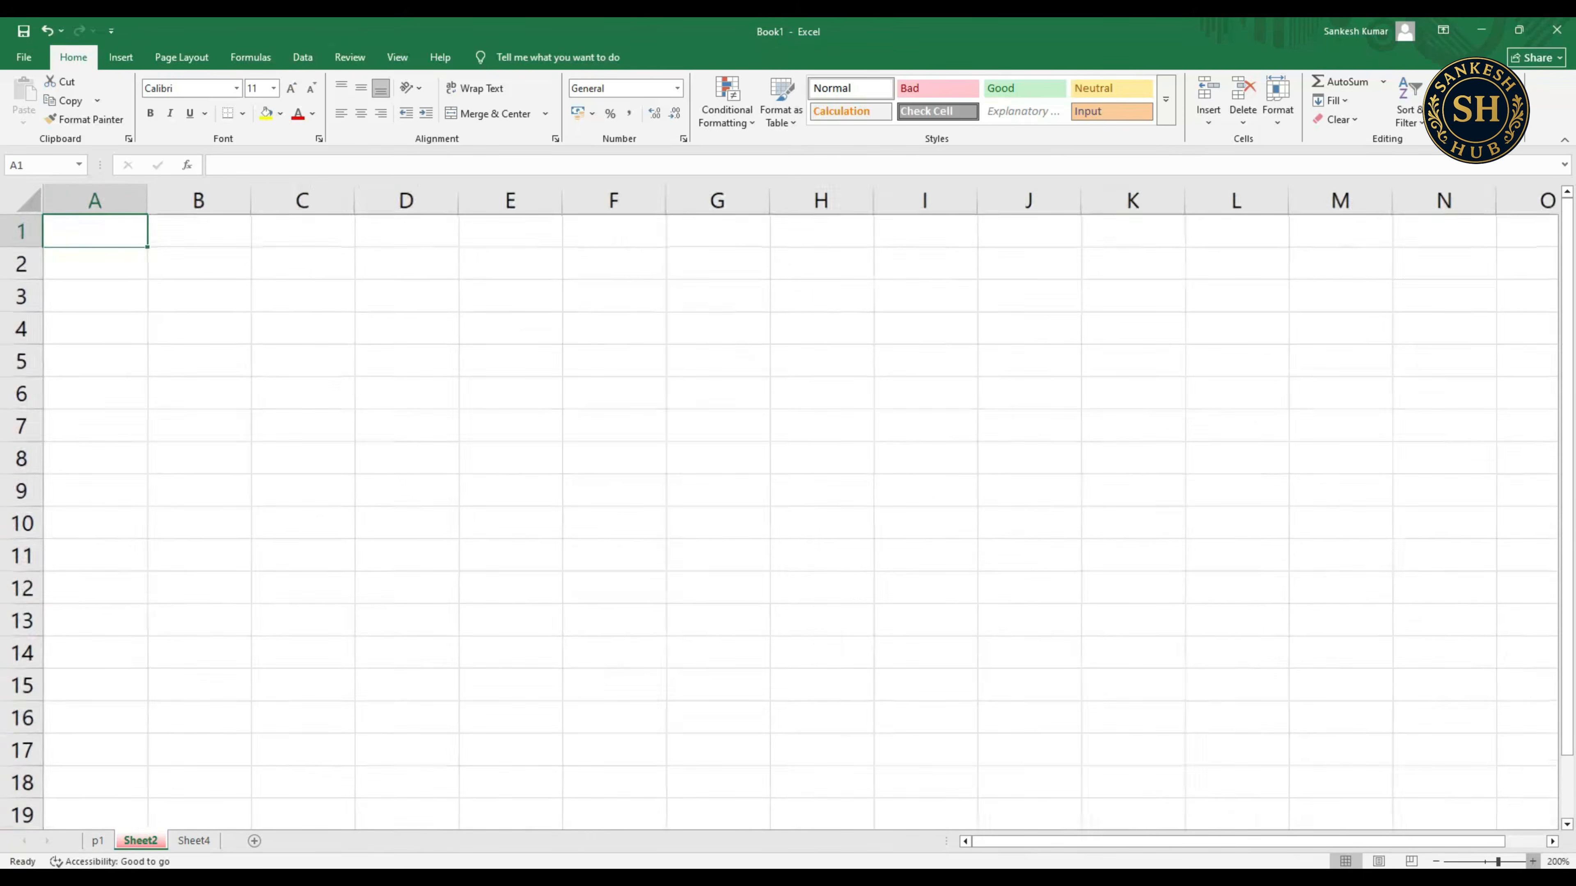
left_click(1532, 861)
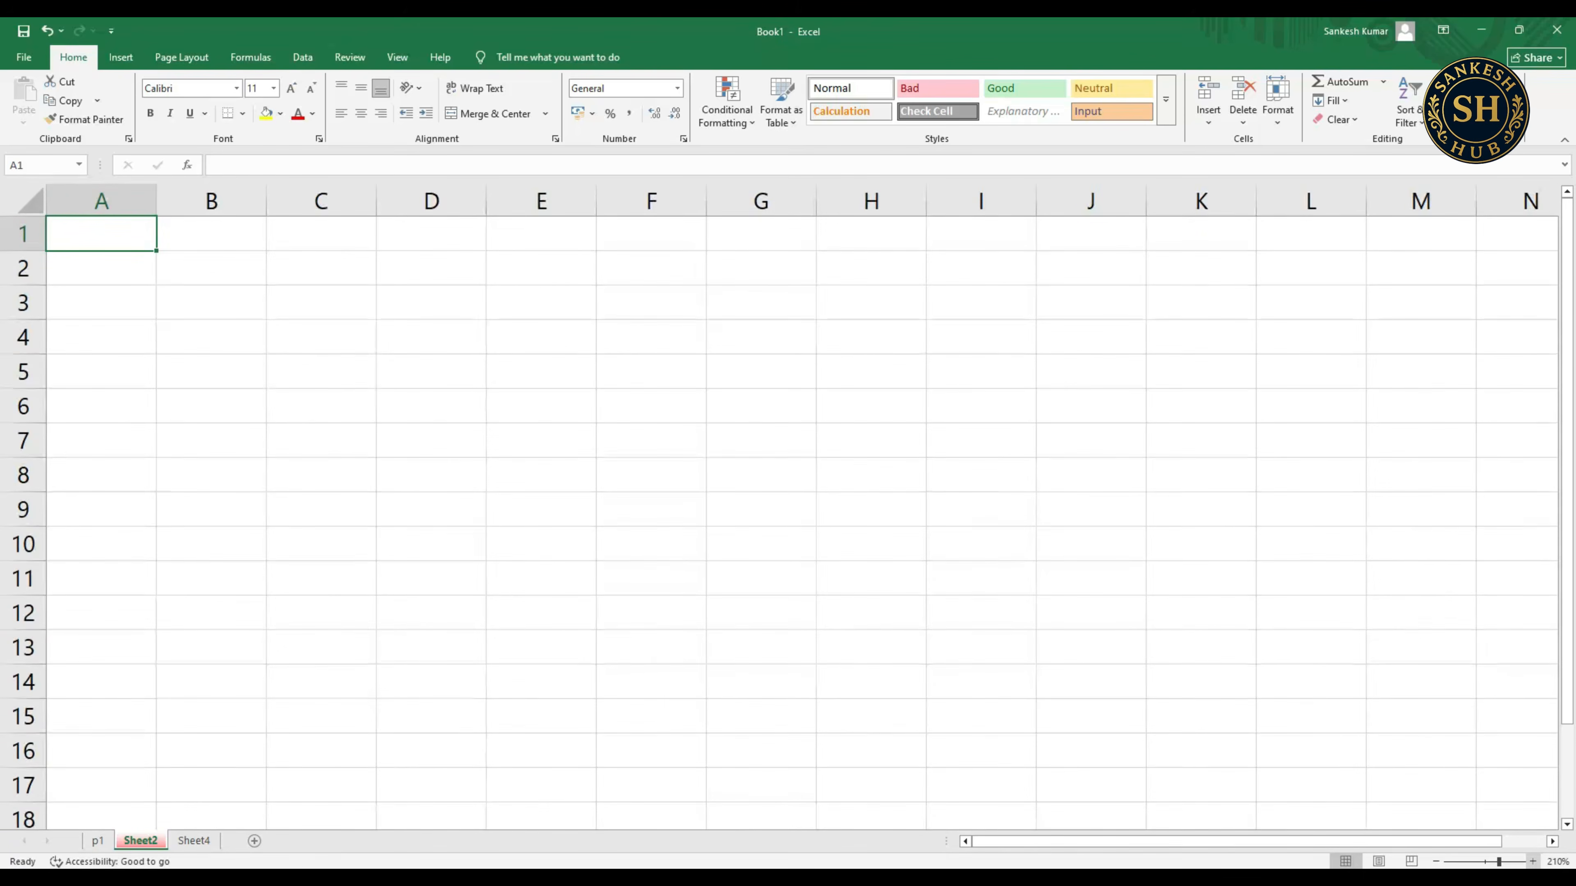
left_click(1533, 862)
left_click(1533, 862)
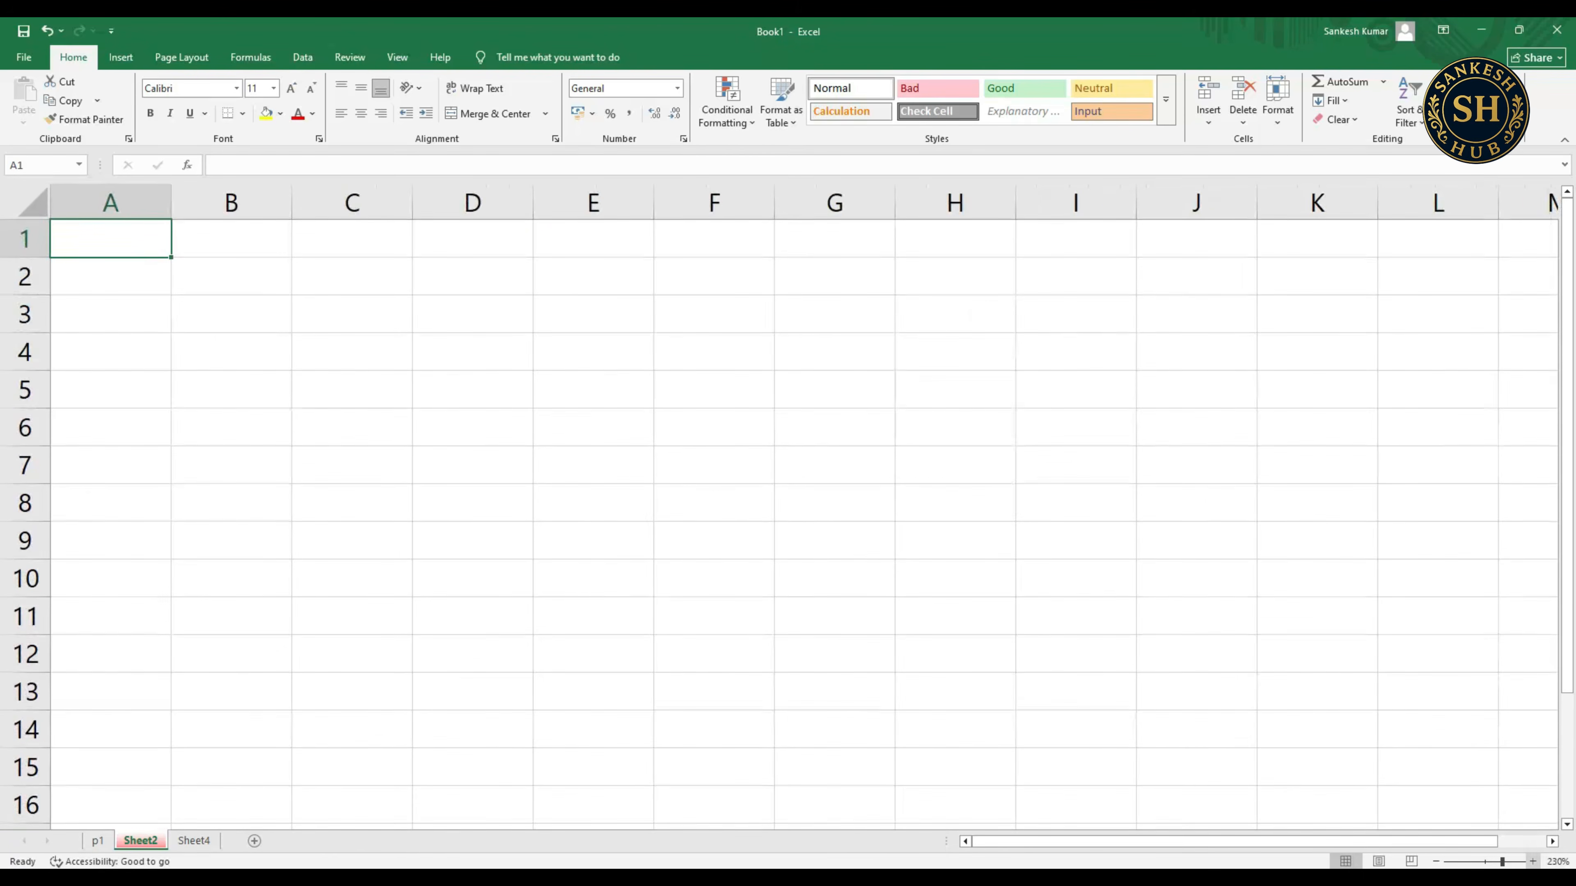
- Zoom the Sheet2 worksheet back out in 10% steps to below 140%
left_click(1435, 862)
left_click(1436, 861)
left_click(1435, 861)
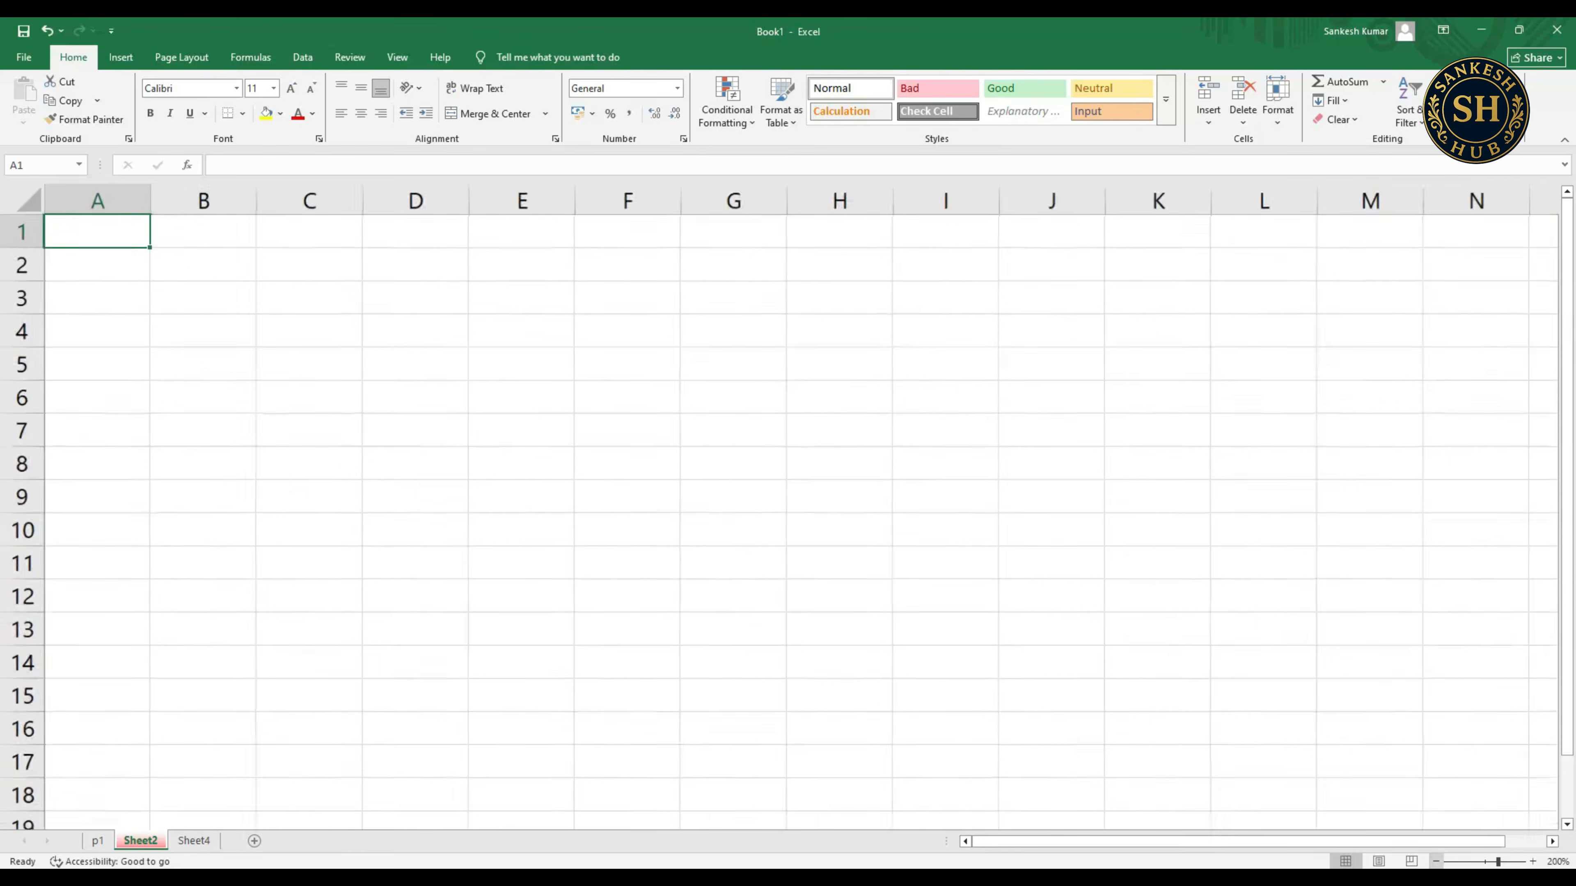
left_click(1436, 861)
left_click(1436, 861)
left_click(1435, 861)
left_click(1435, 861)
left_click(1435, 861)
left_click(1435, 861)
left_click(1435, 861)
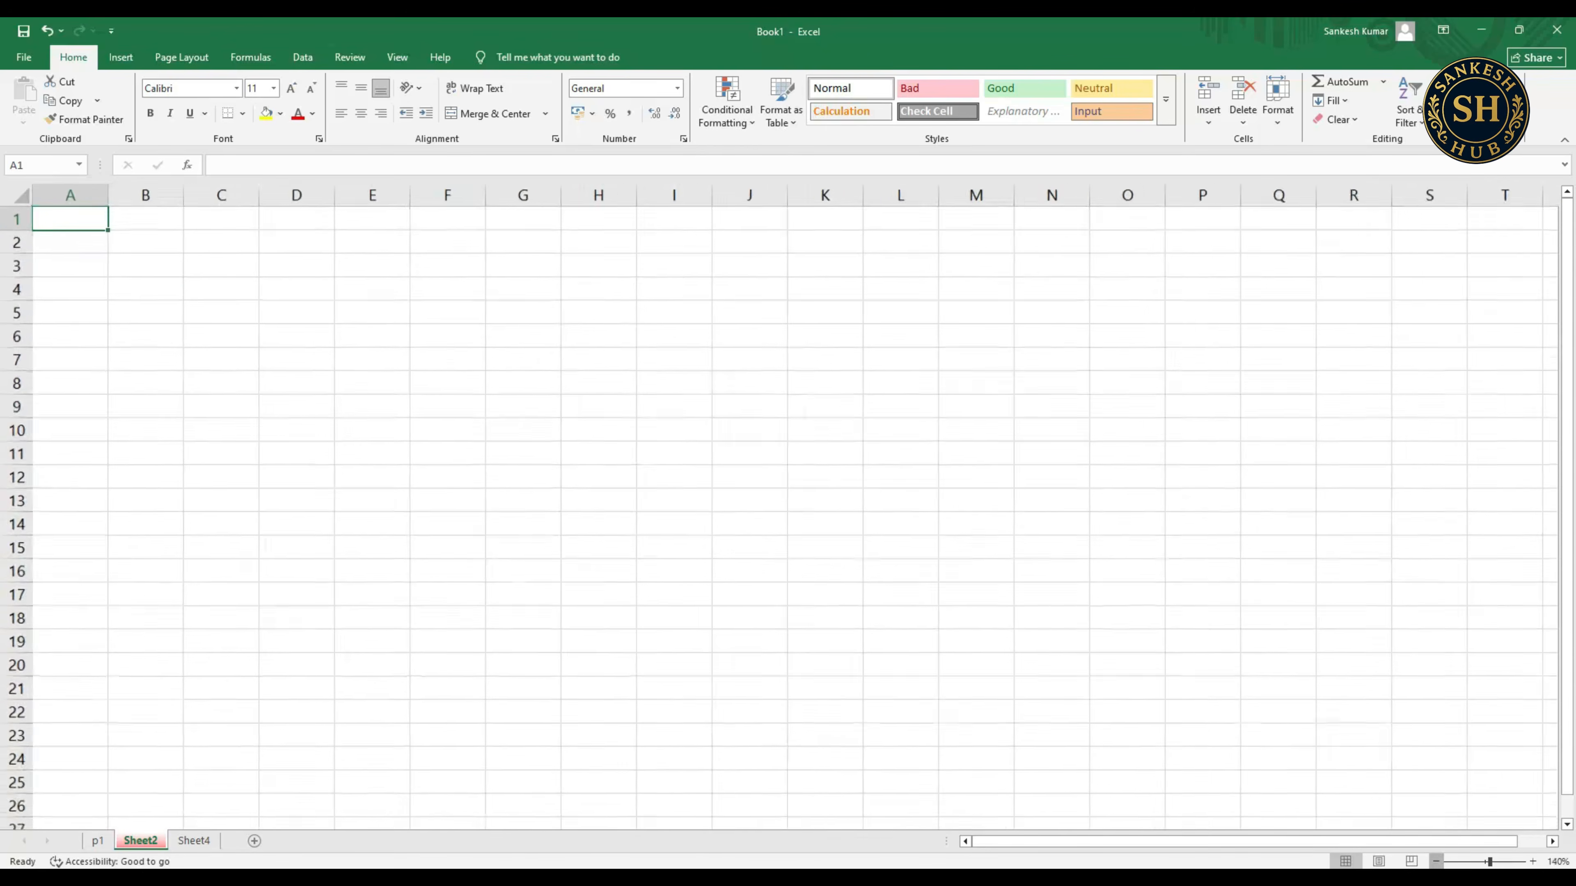
left_click(1435, 861)
left_click(1435, 861)
left_click(1435, 861)
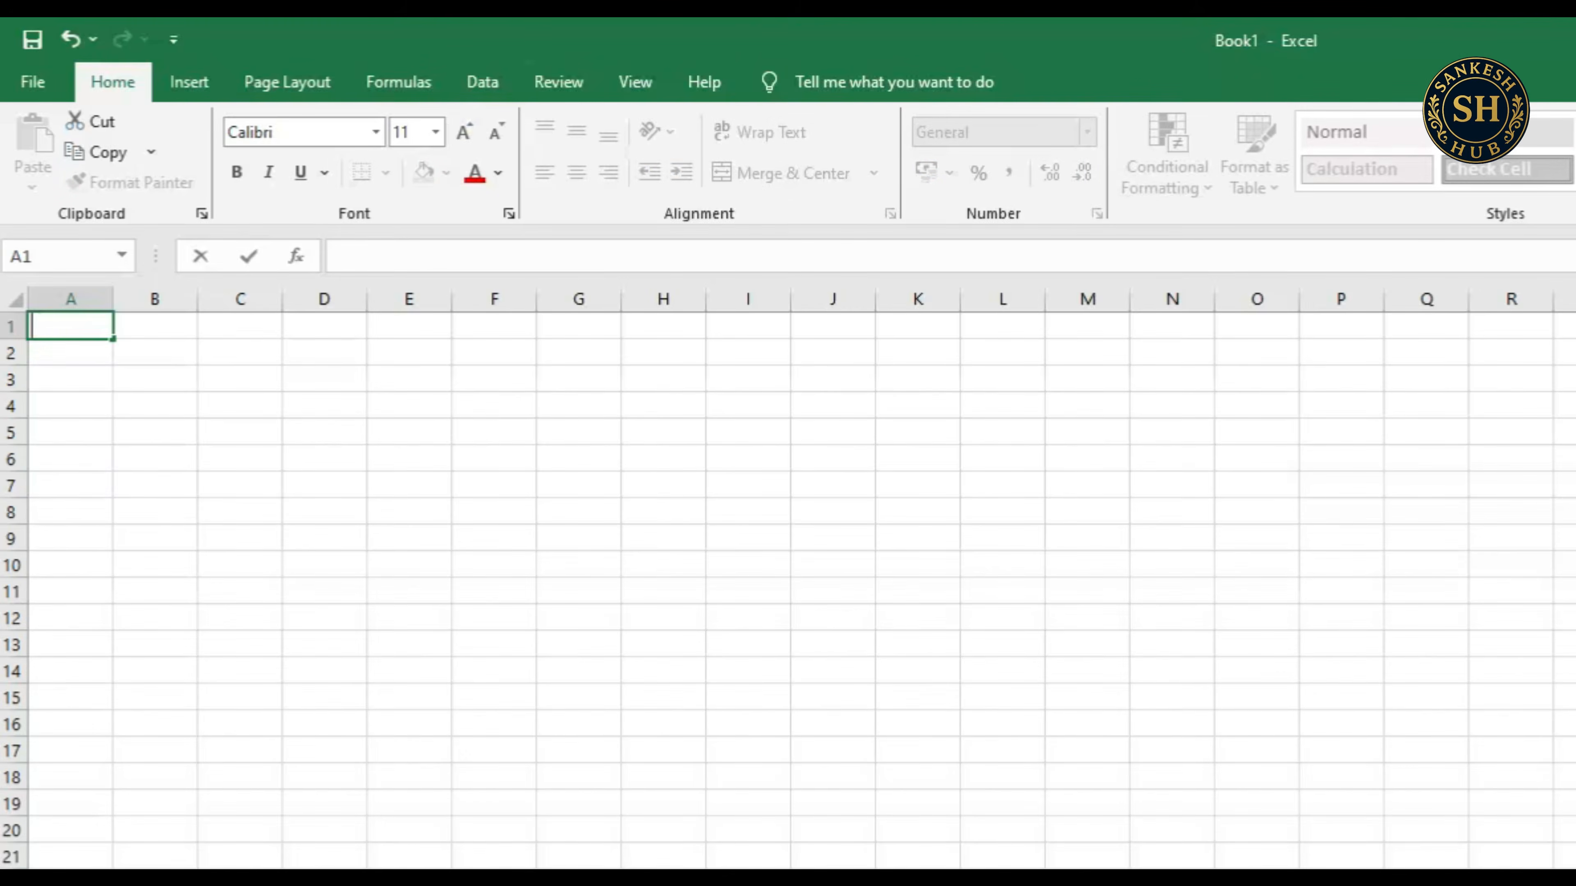
- Enter the column headers SR NO., FIRST NAME and LAST NAME in cells A1 to C1
type("SR NO.")
key("Tab")
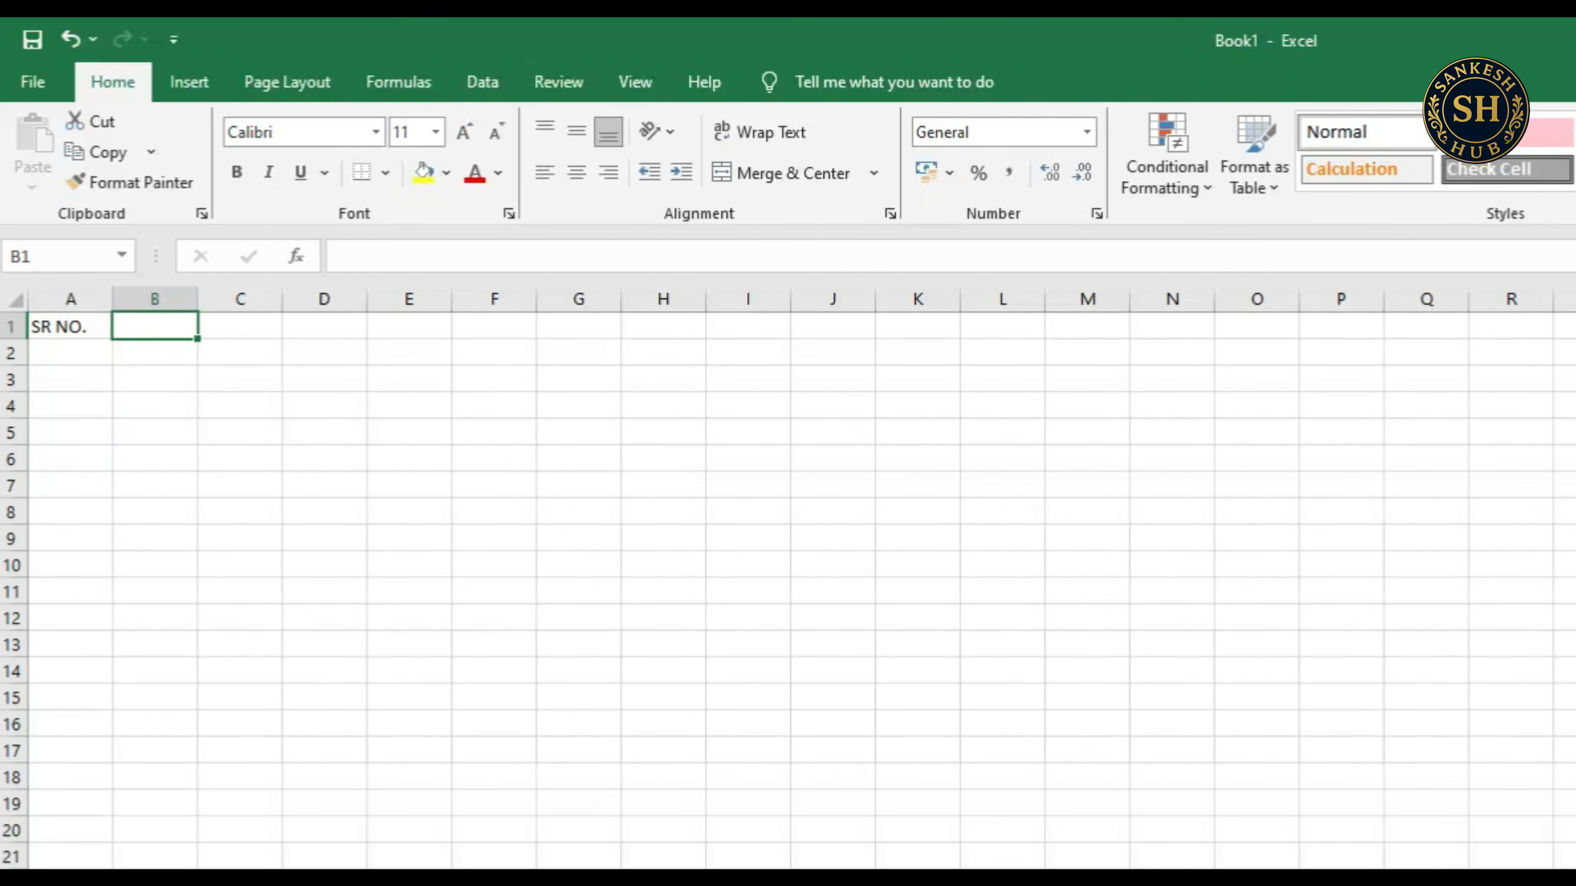
type("FIRST NAME")
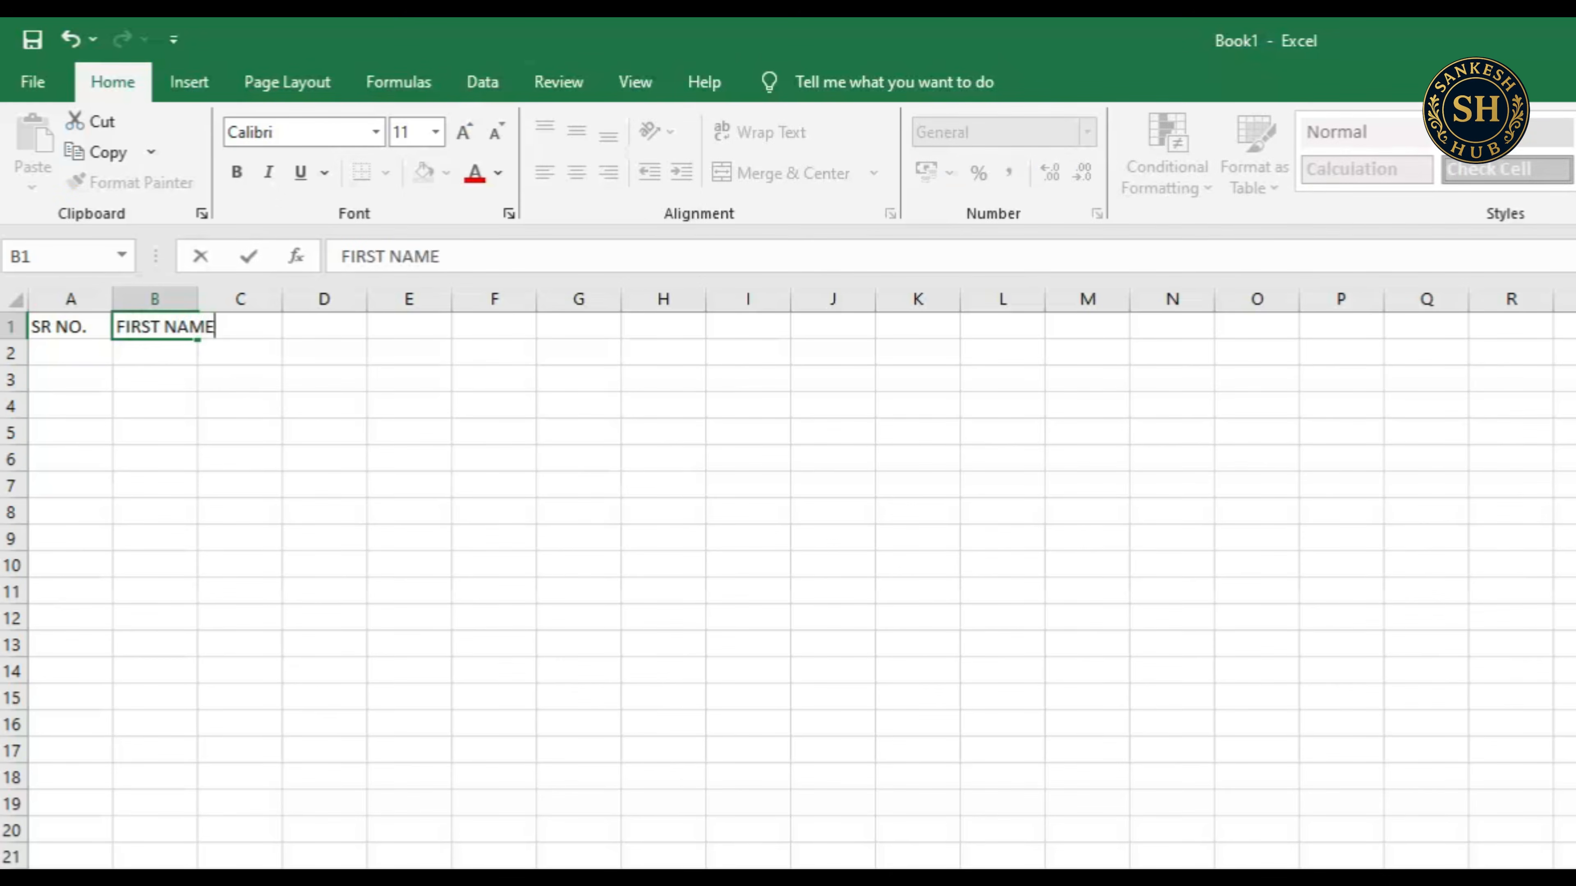
key("Tab")
type("LA")
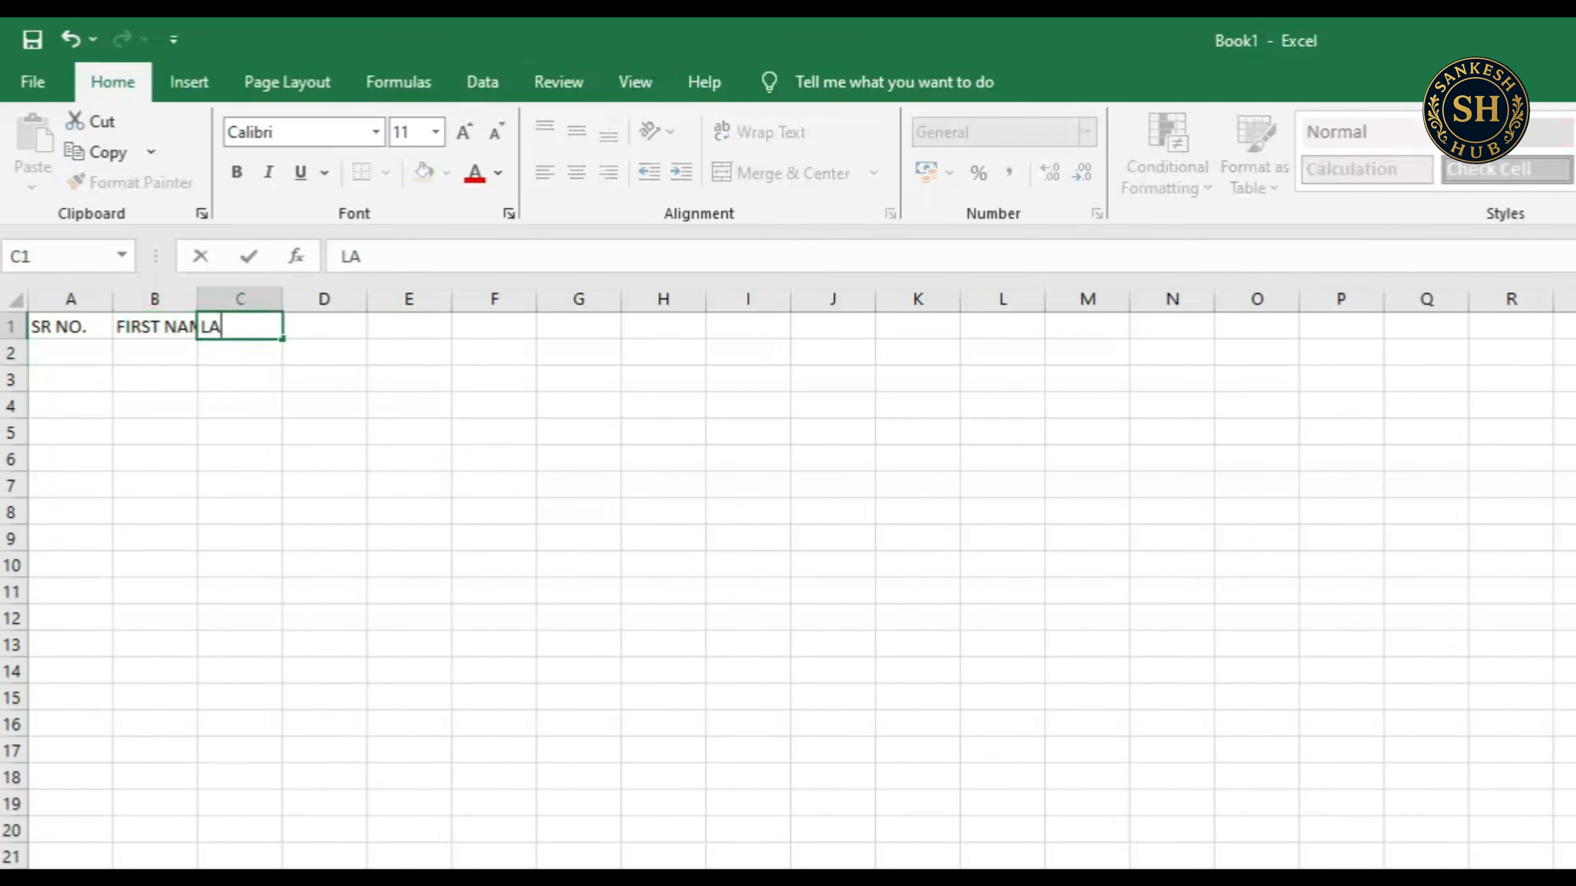
type("ST NAME")
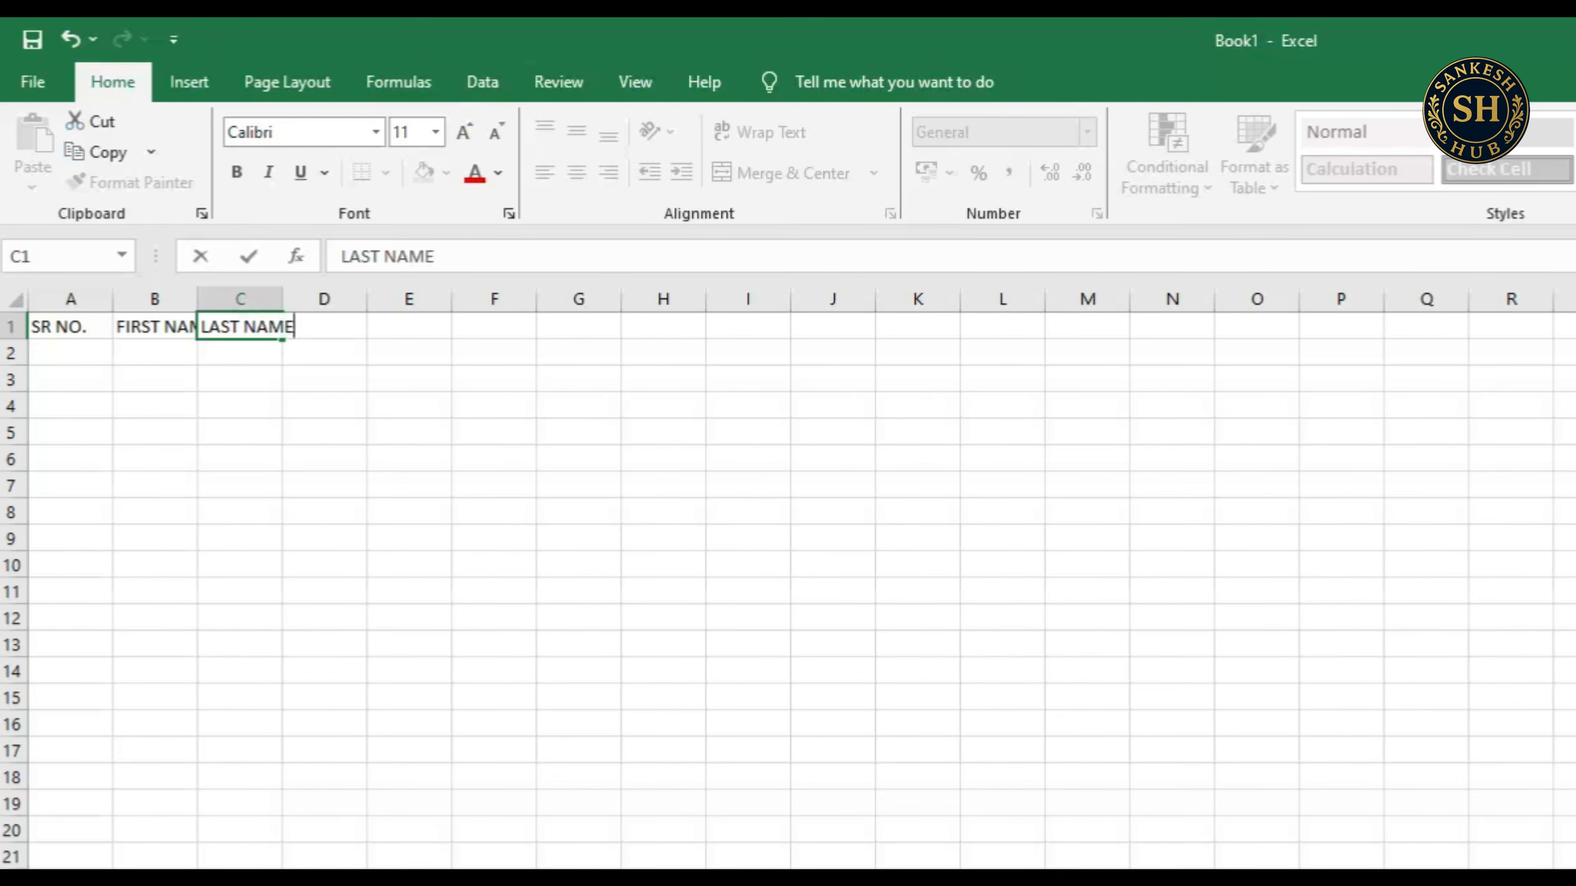
key("Return")
key("Up")
key("Right")
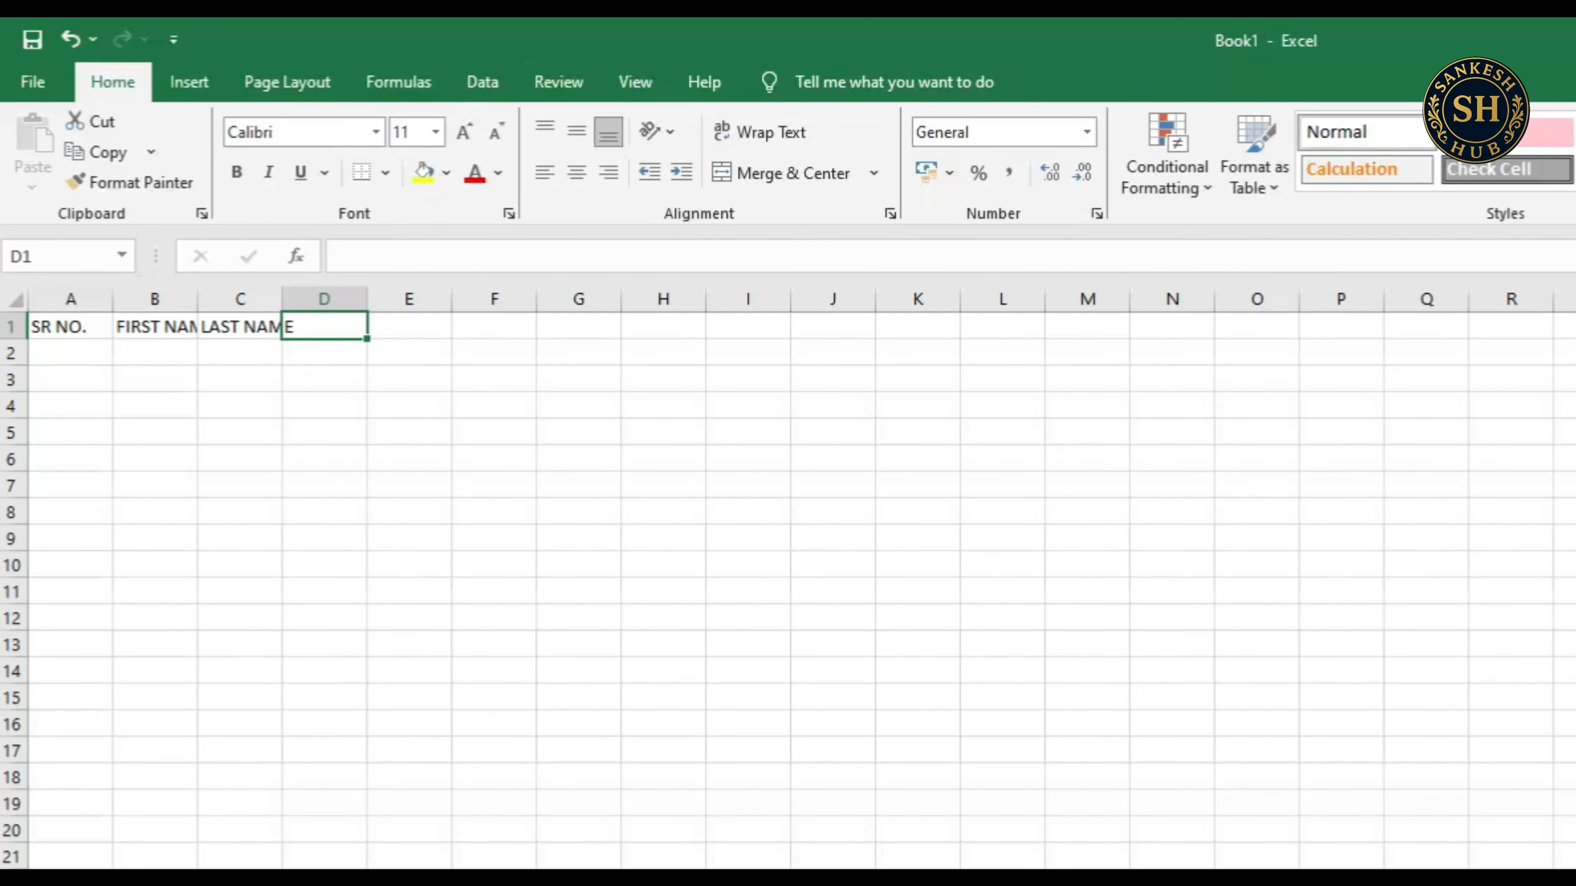
- Adjust the widths of columns B and C so the FIRST NAME and LAST NAME headers fit
left_click(240, 406)
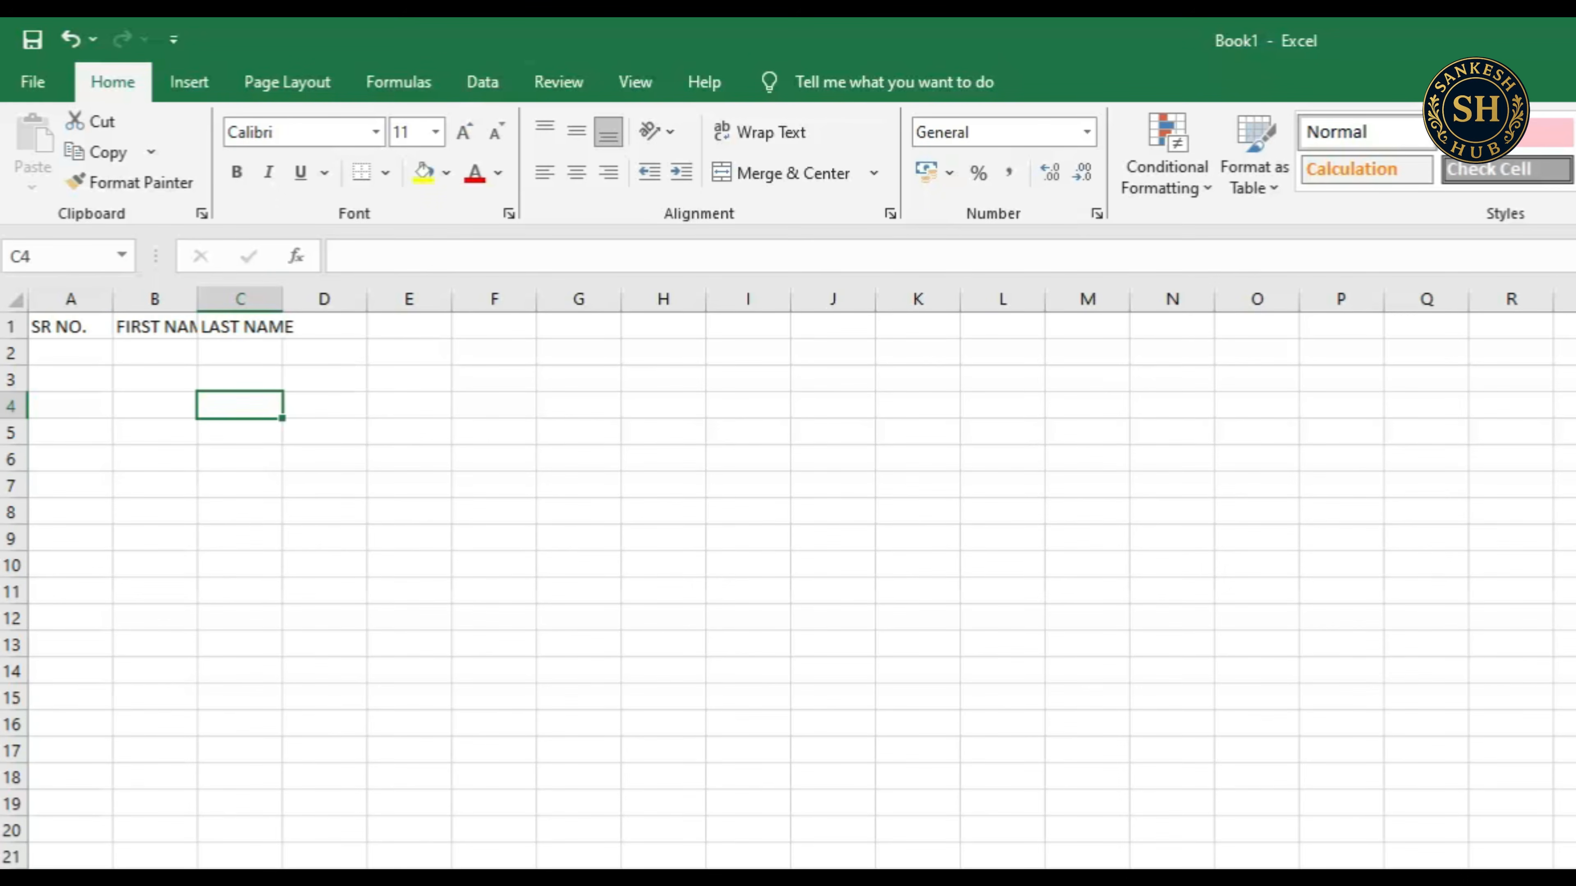
left_click_drag(198, 299, 288, 299)
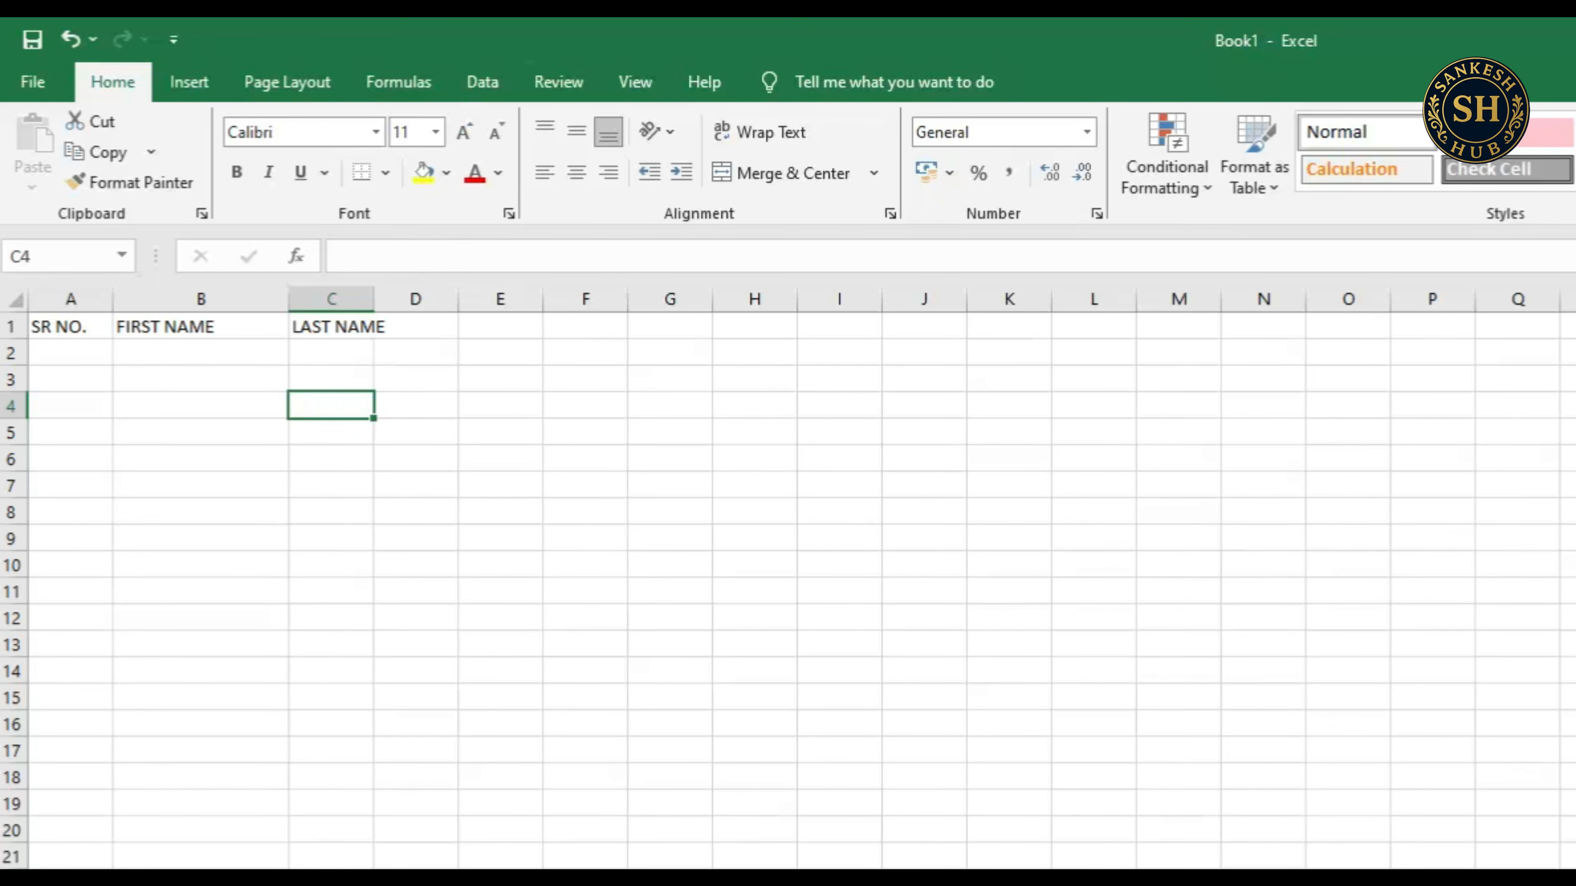
double_click(288, 299)
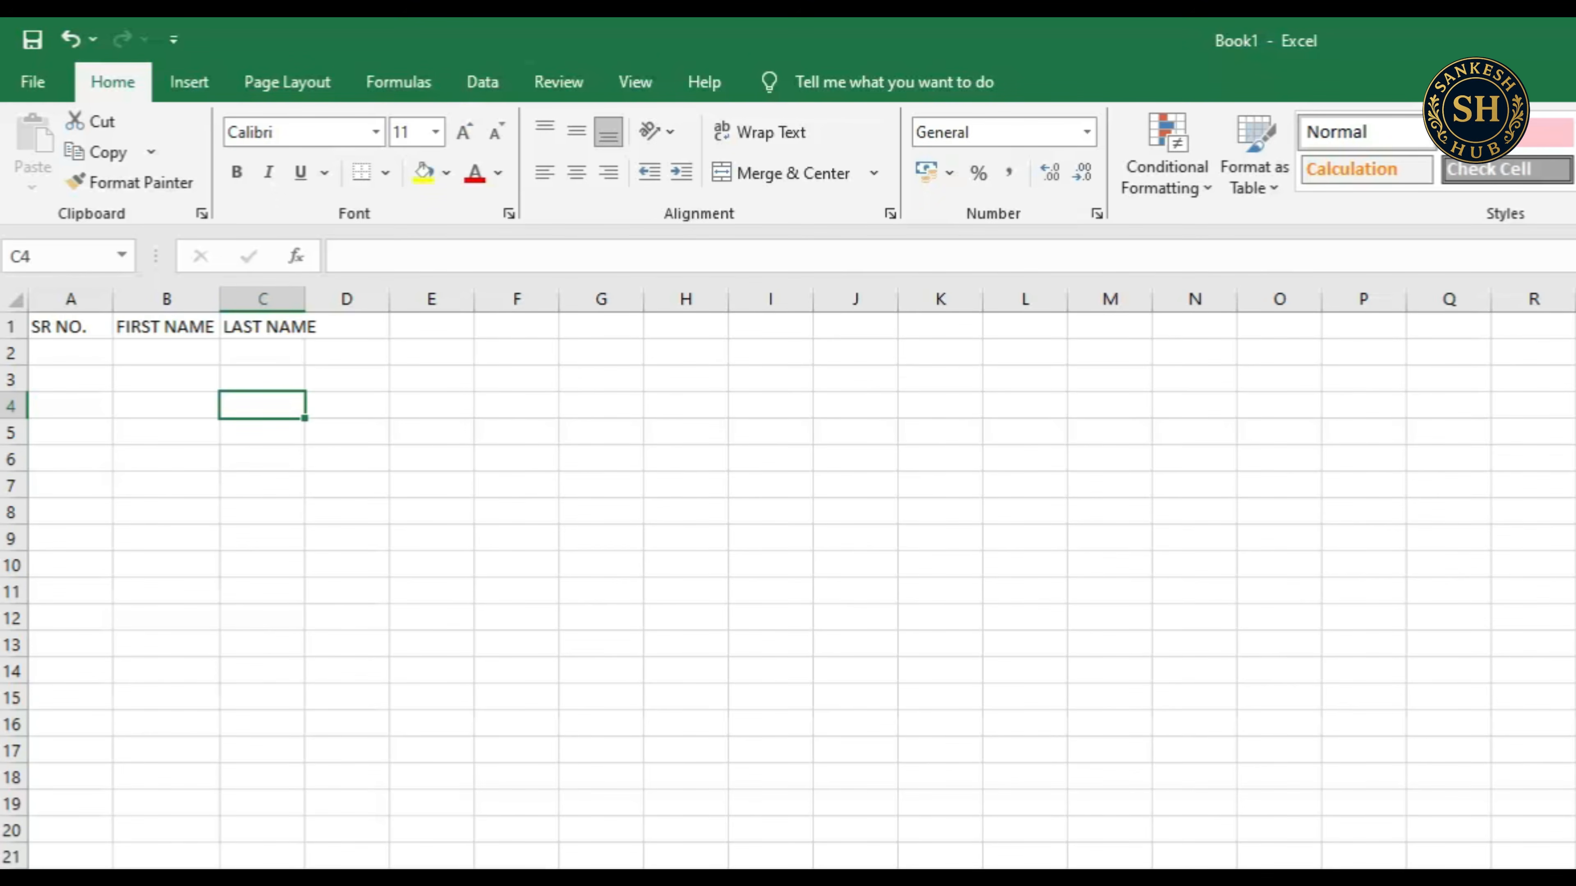
left_click_drag(305, 298, 354, 299)
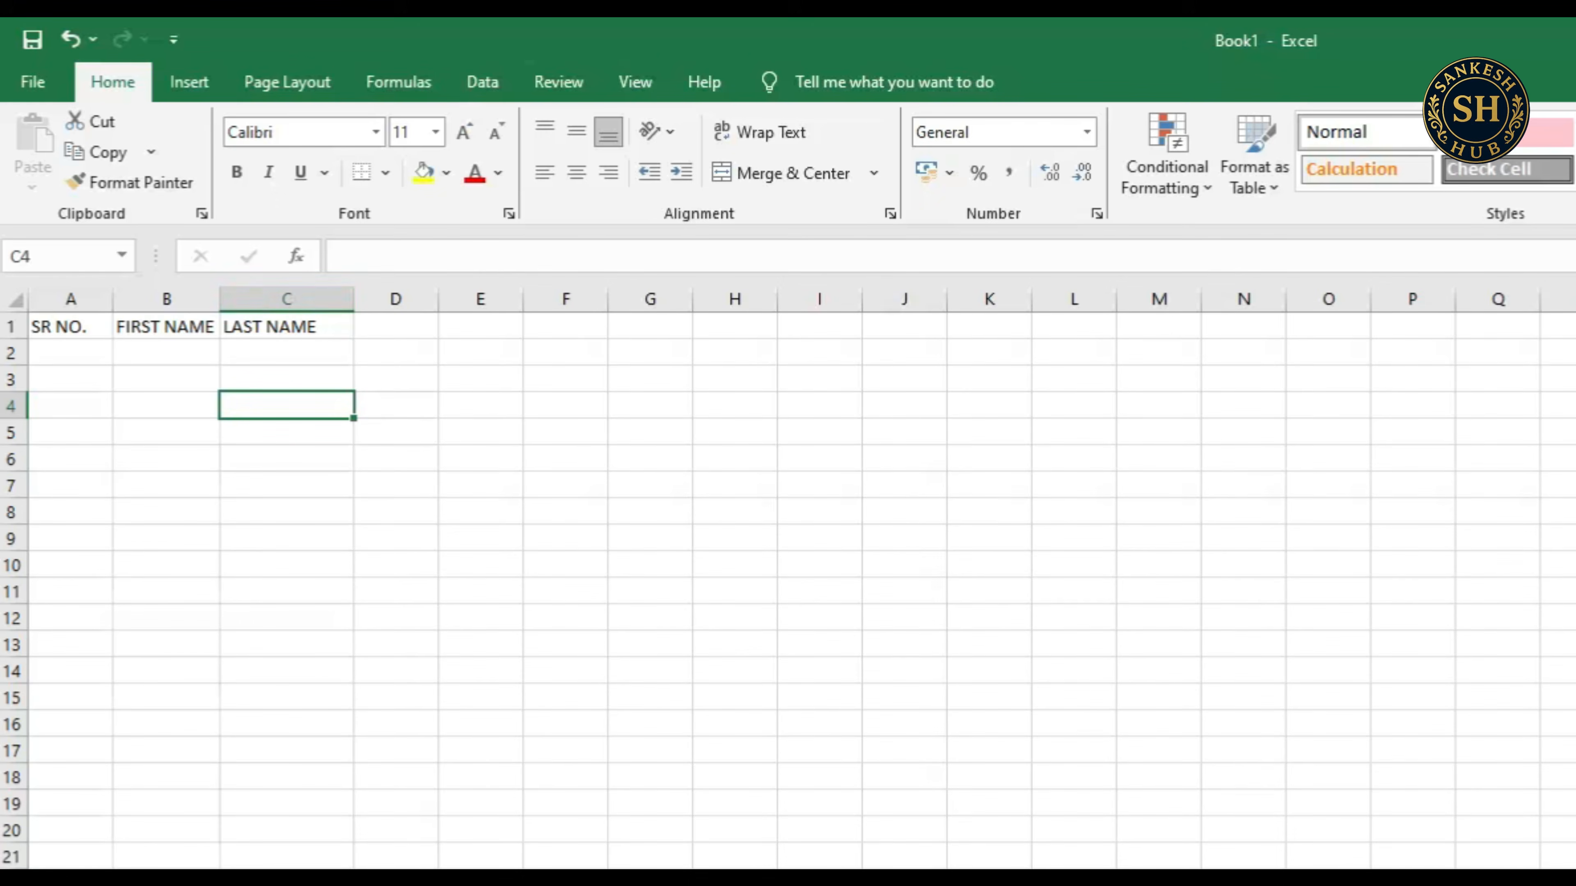
- Enter the headers DOJ, Sal Jan -25 and Sal Feb-25 in cells D1 to F1
left_click(395, 326)
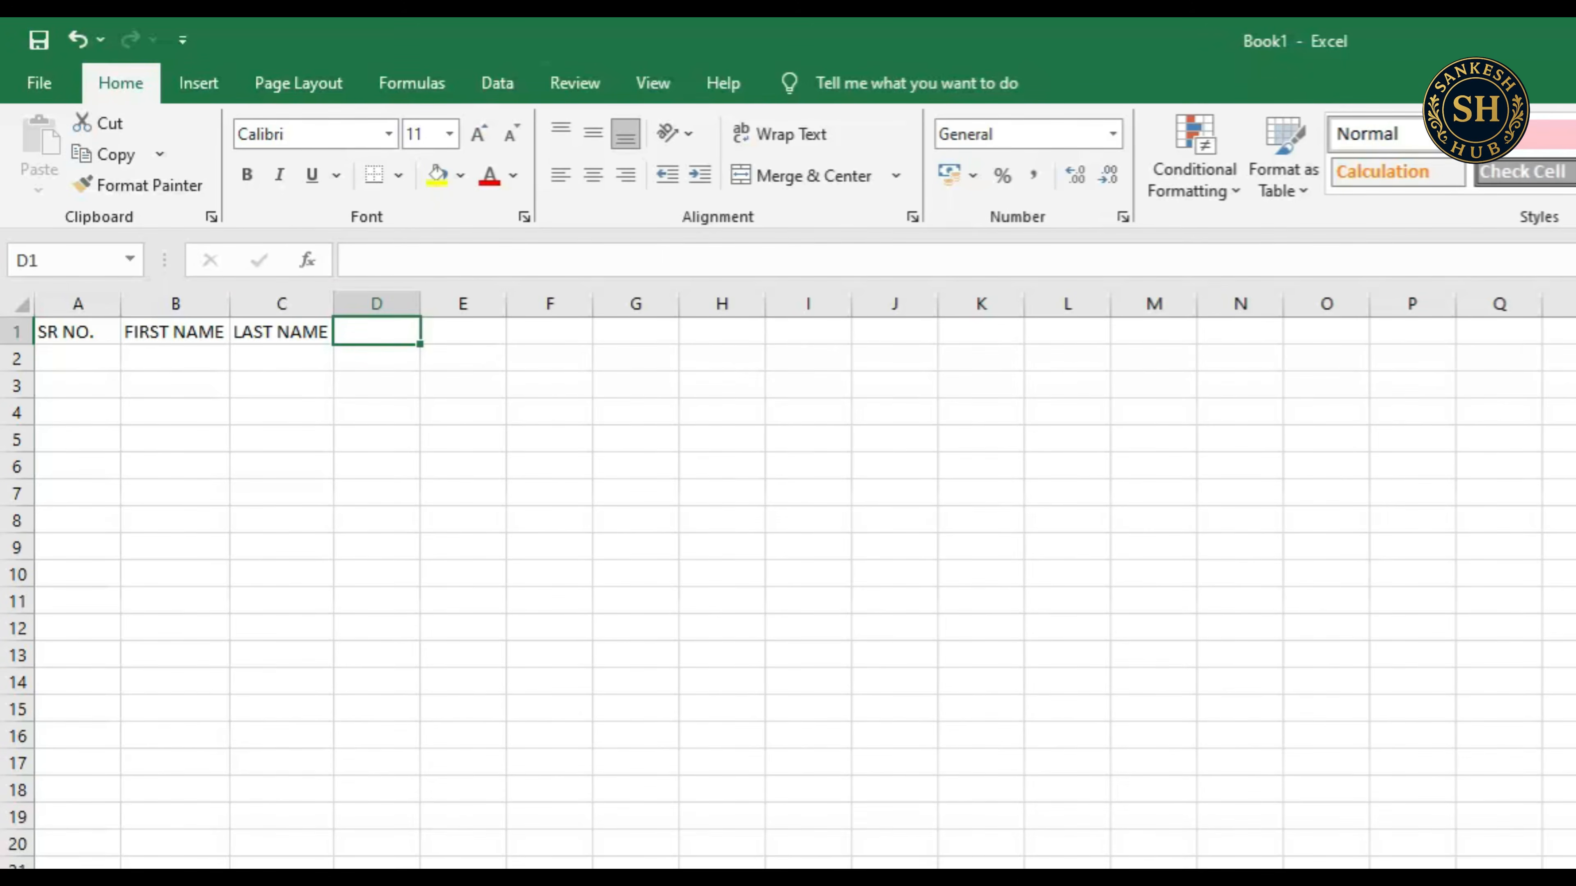
type("DOJ")
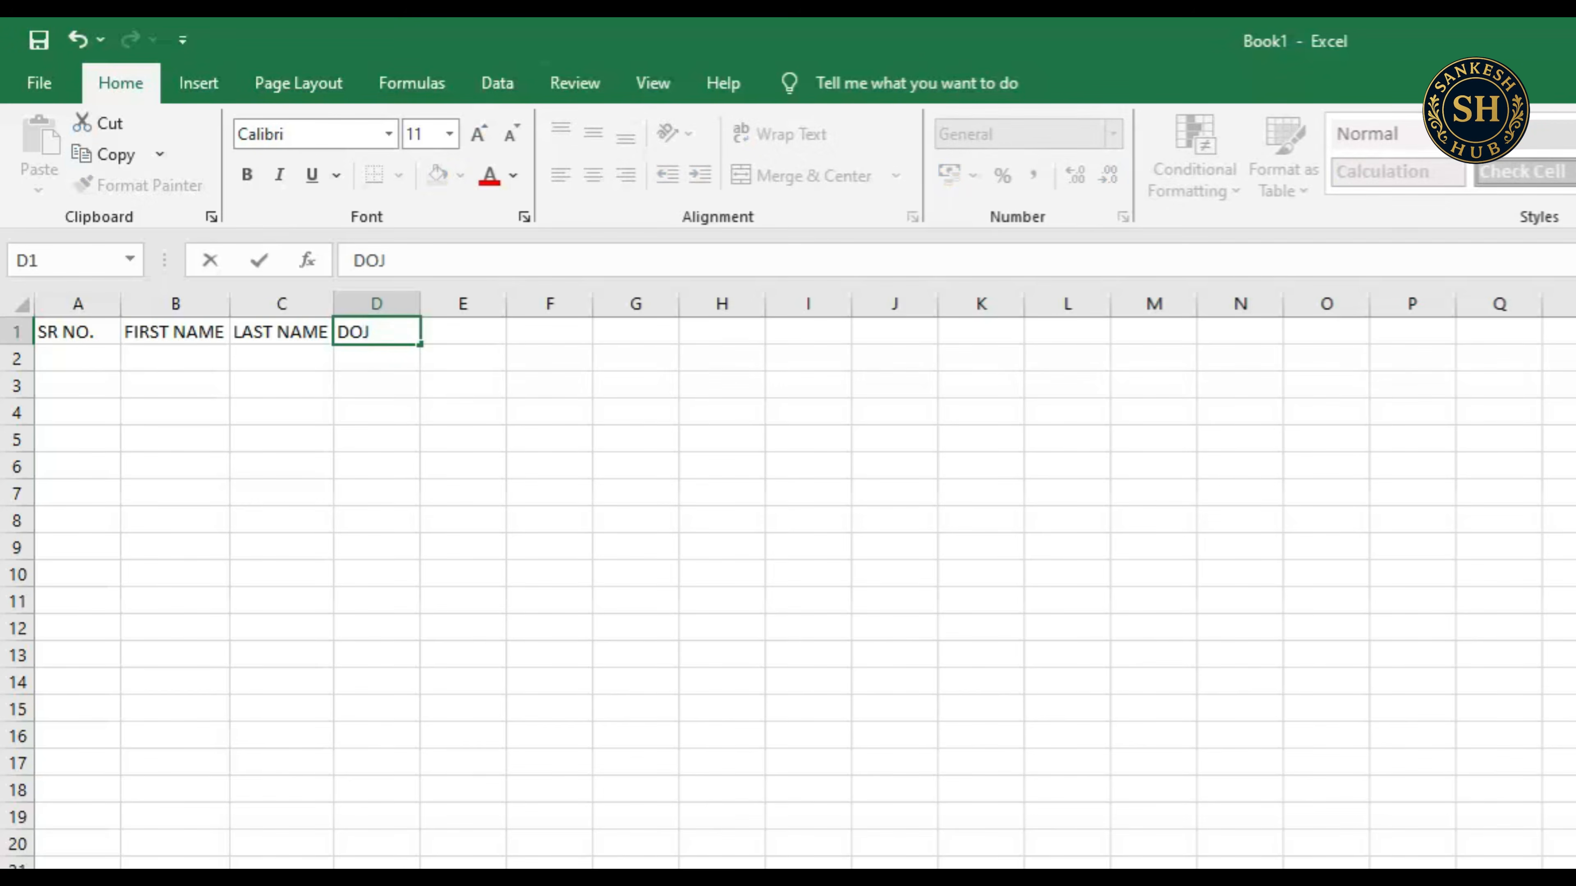
key("Return")
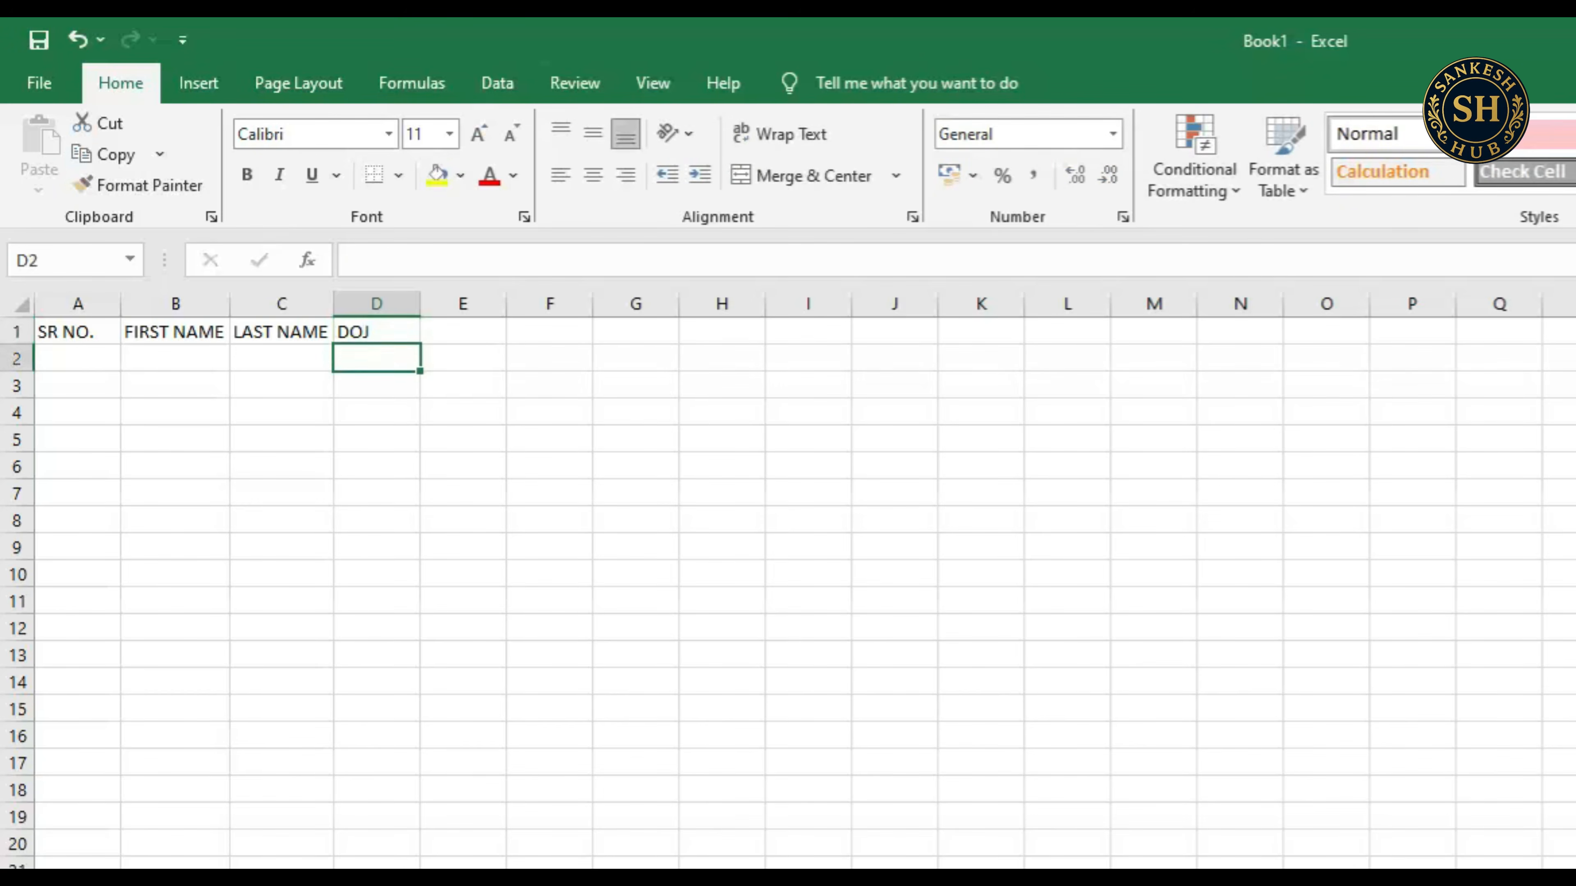
key("Up")
key("Right")
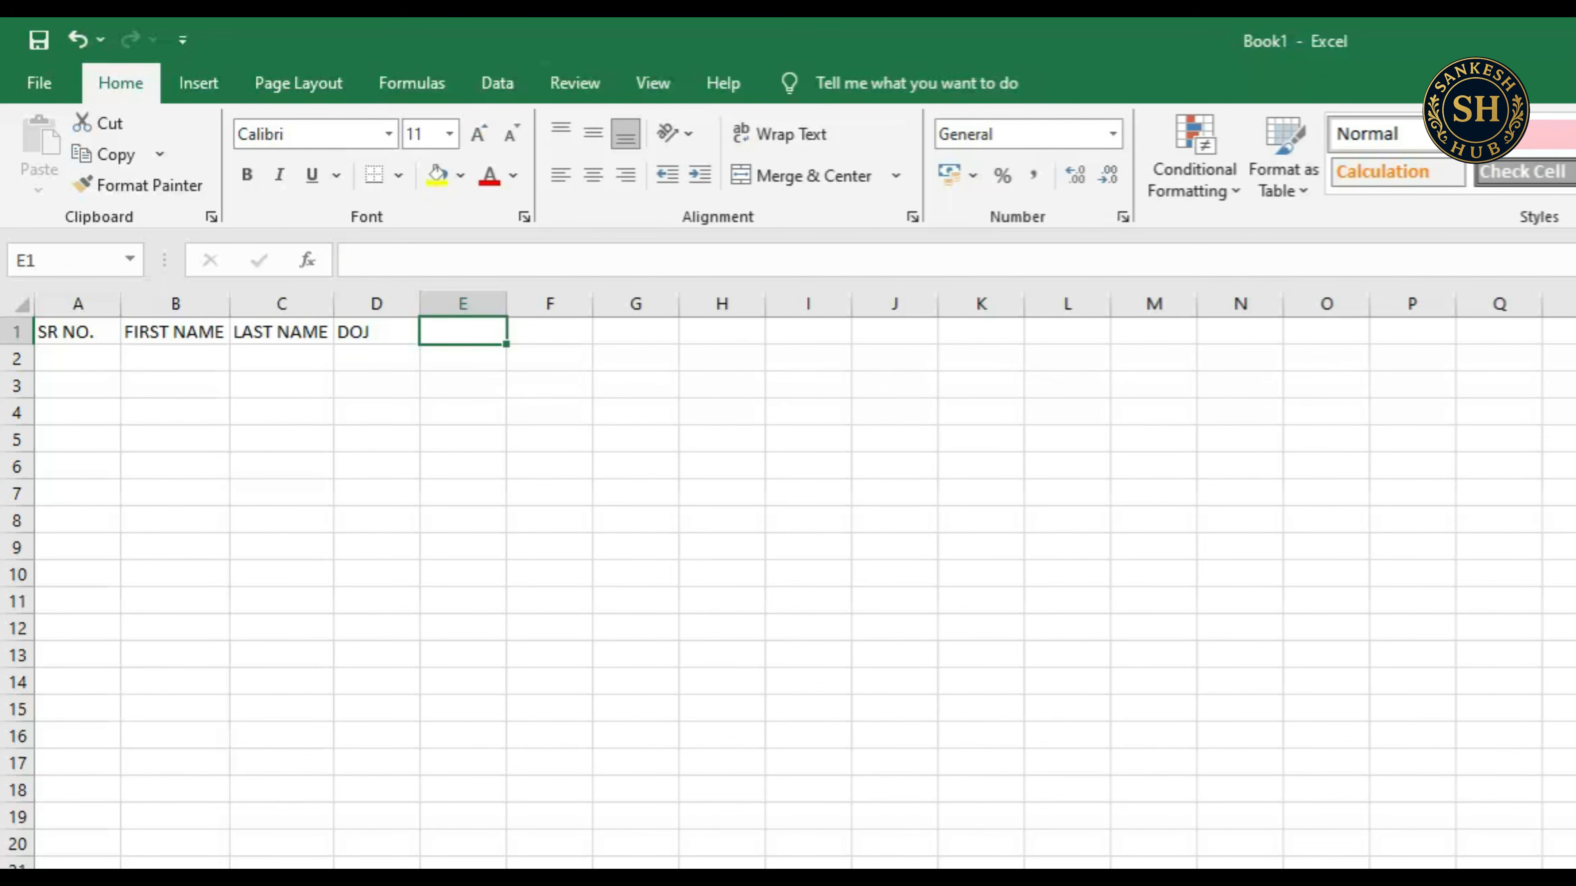
type("Sal")
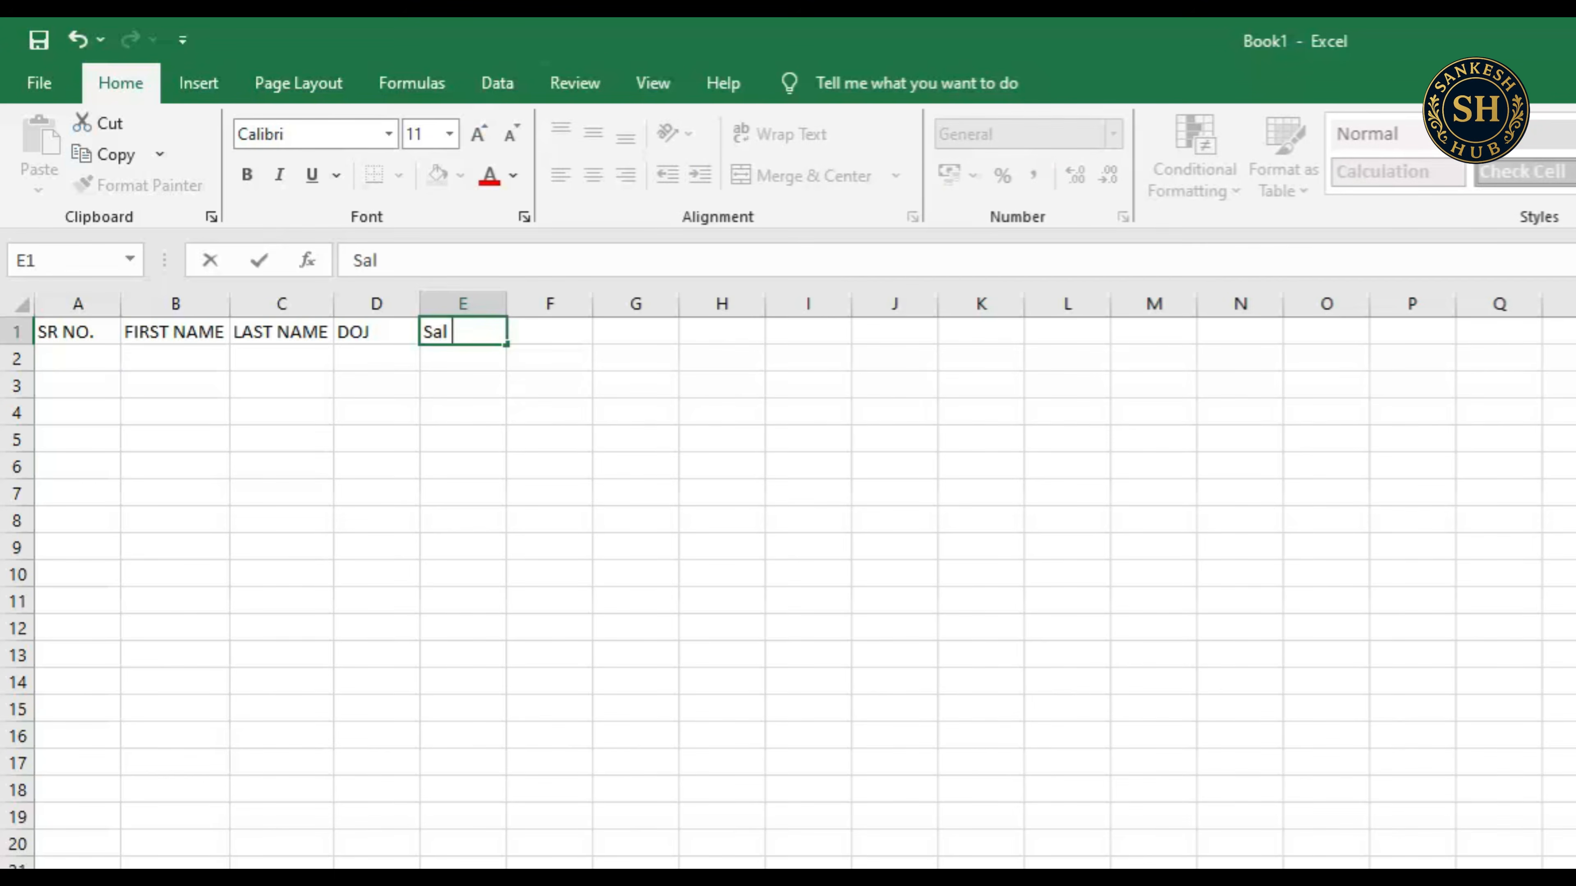
type(" Jan -25")
key("Tab")
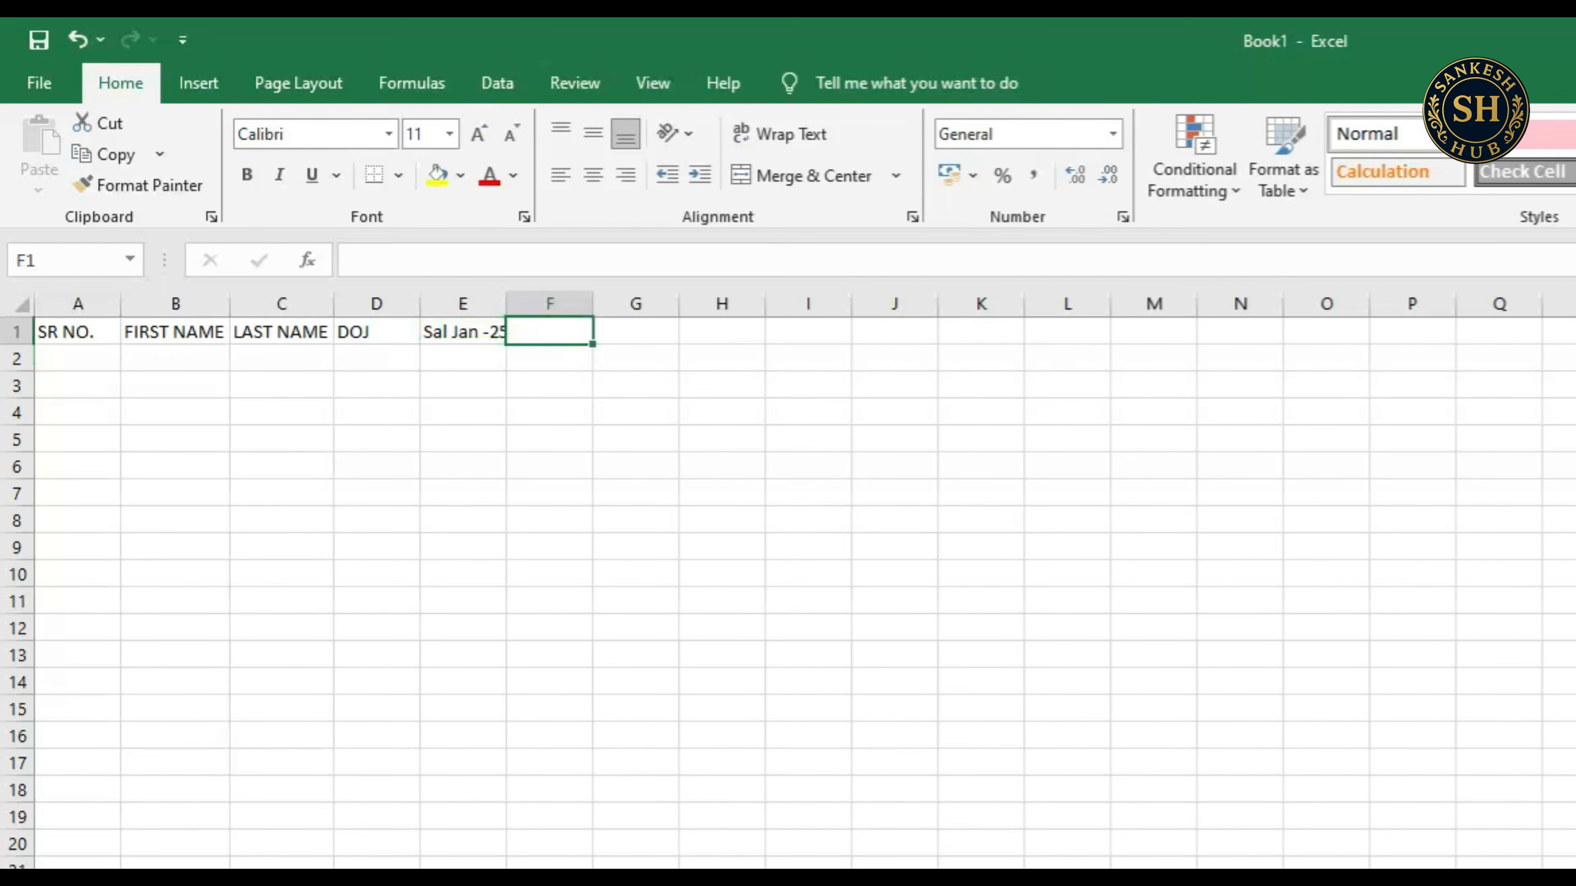
type("Sal")
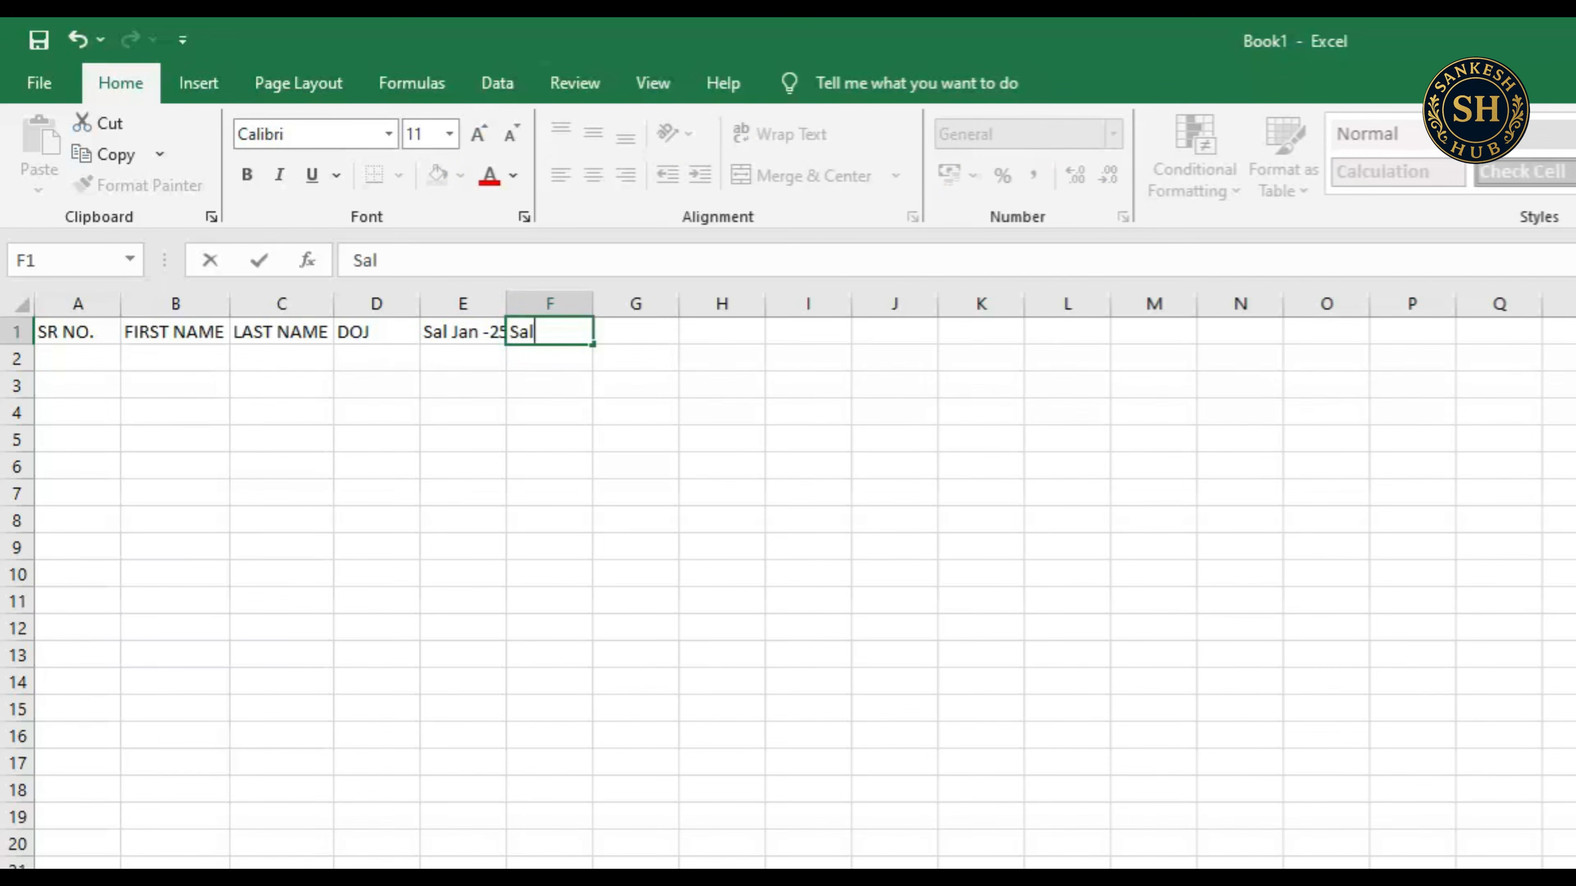
type(" Feb-25")
key("Return")
- Enter the header Mar-25 in cell G1
left_click(635, 331)
type("Mrach")
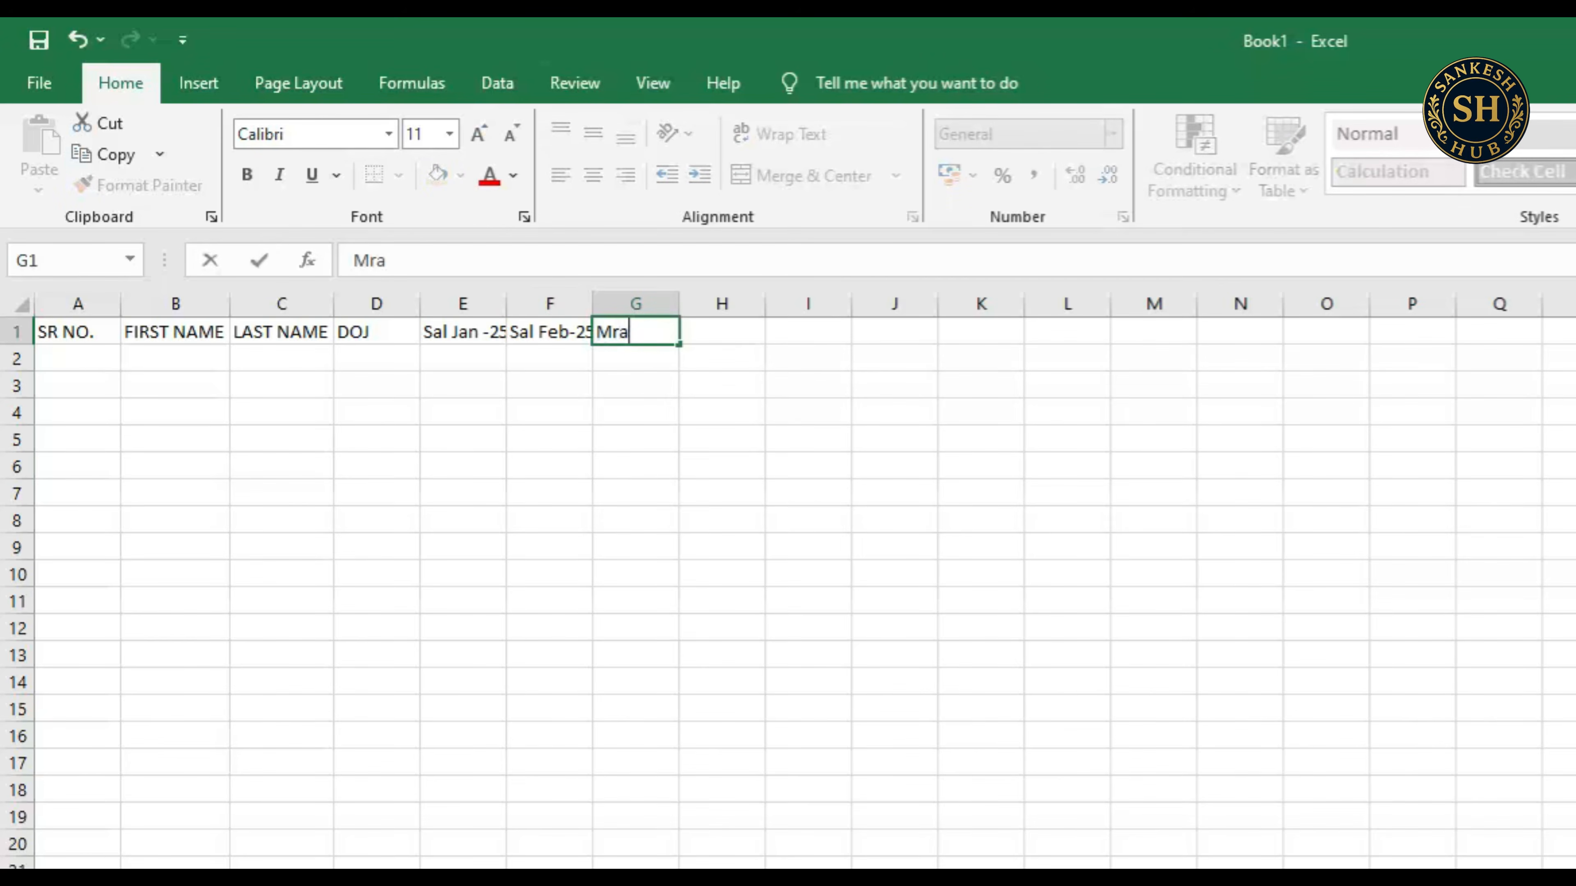
key("BackSpace")
key("BackSpace")
key("BackSpace")
key("BackSpace")
type("ar-25")
key("Tab")
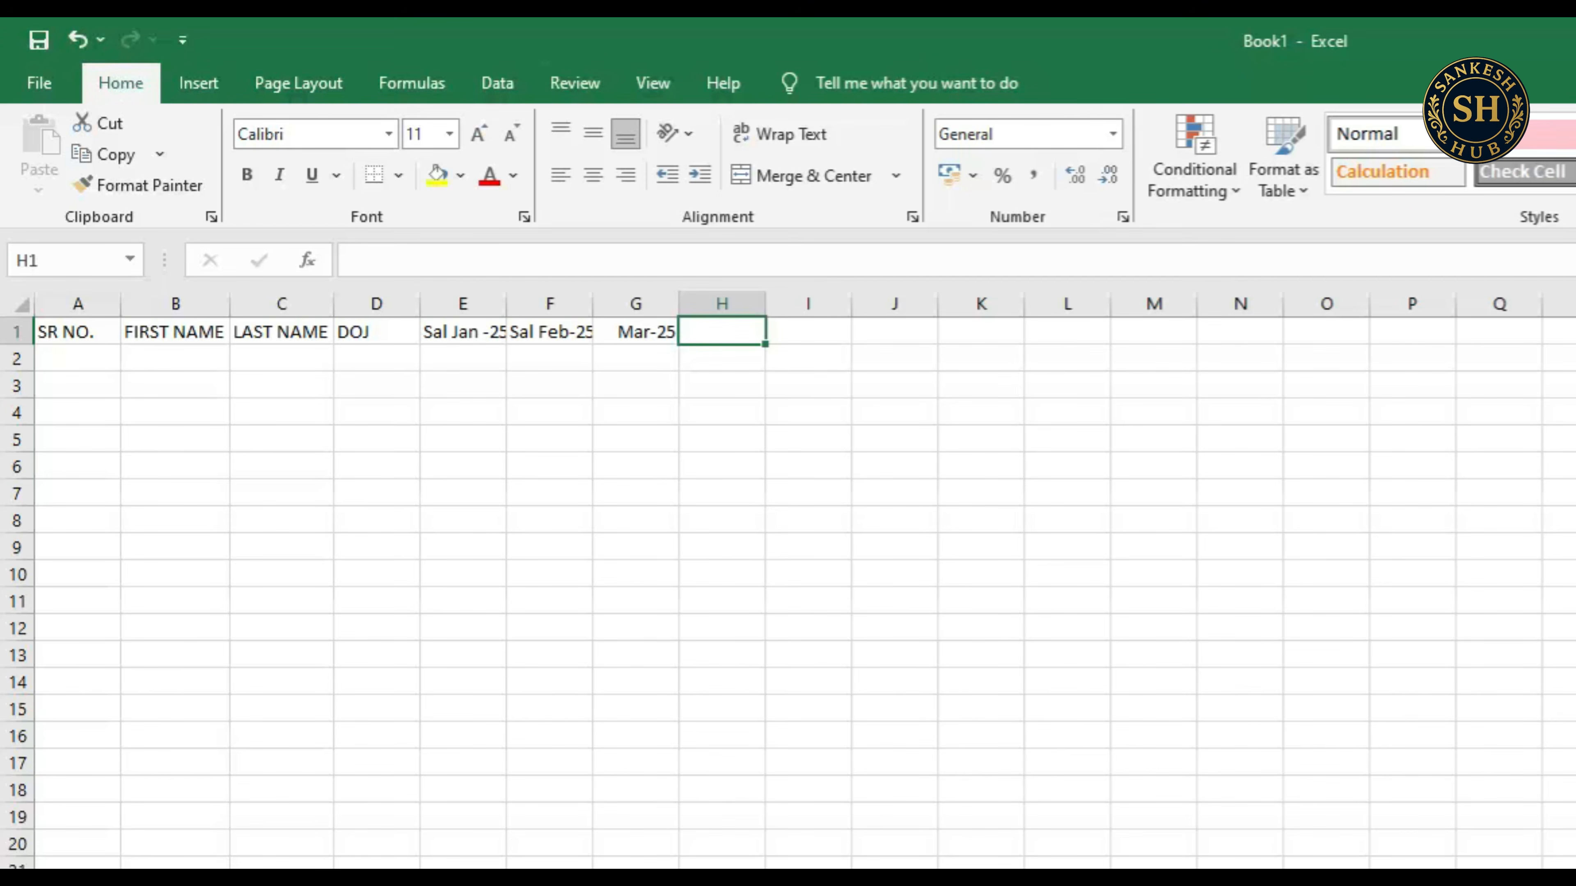
- Enter the headers Sal Total in cell H1 and Avg Sal in cell I1
type("S")
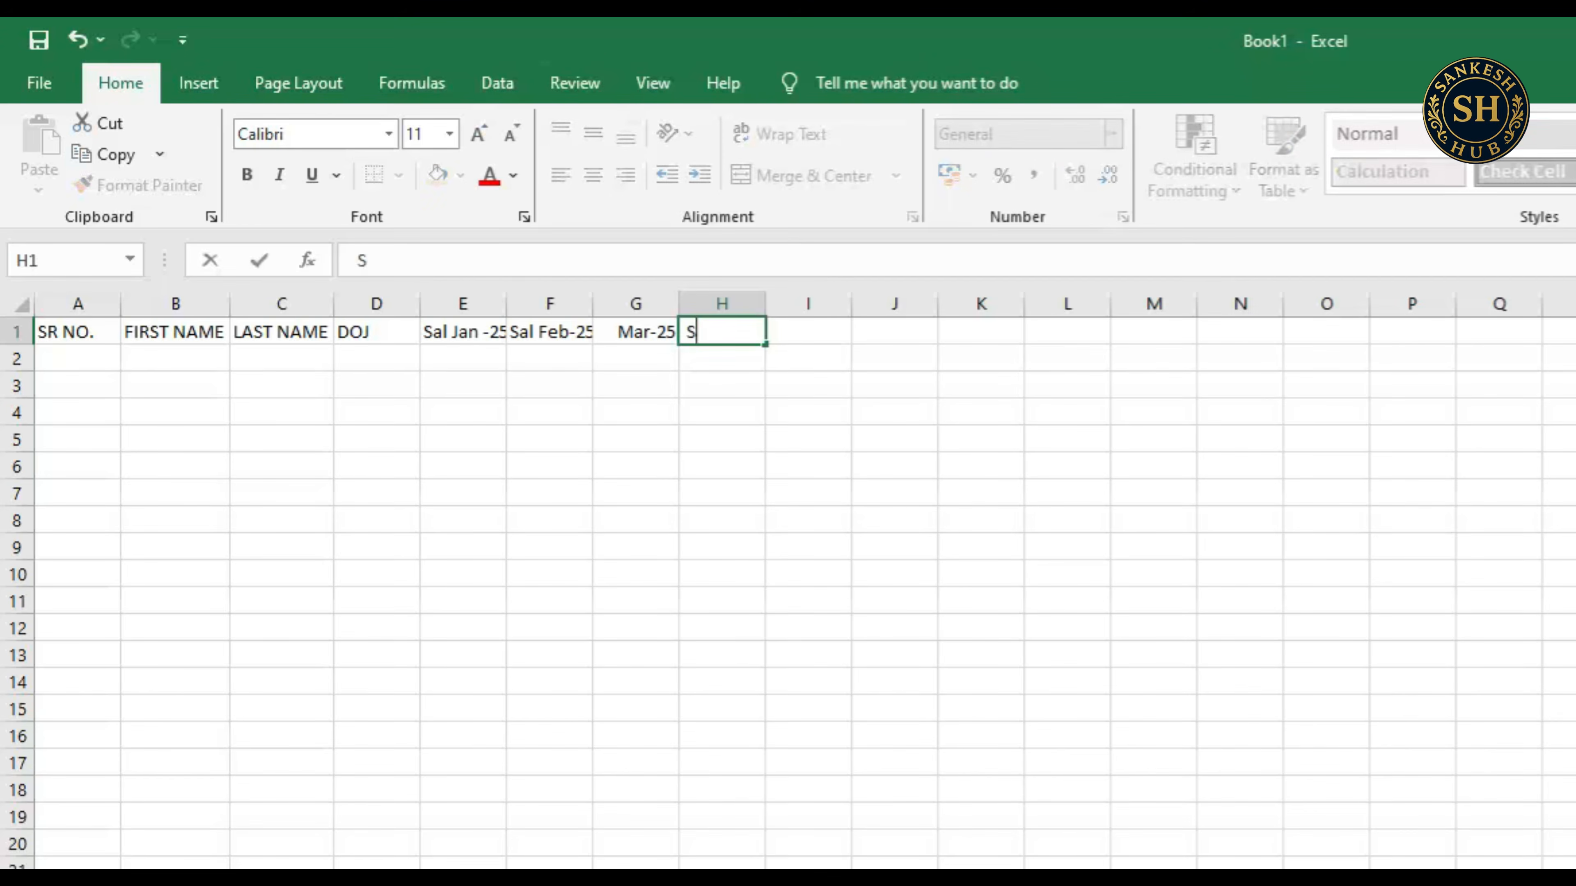
type("al Total")
key("Return")
key("Up")
key("Right")
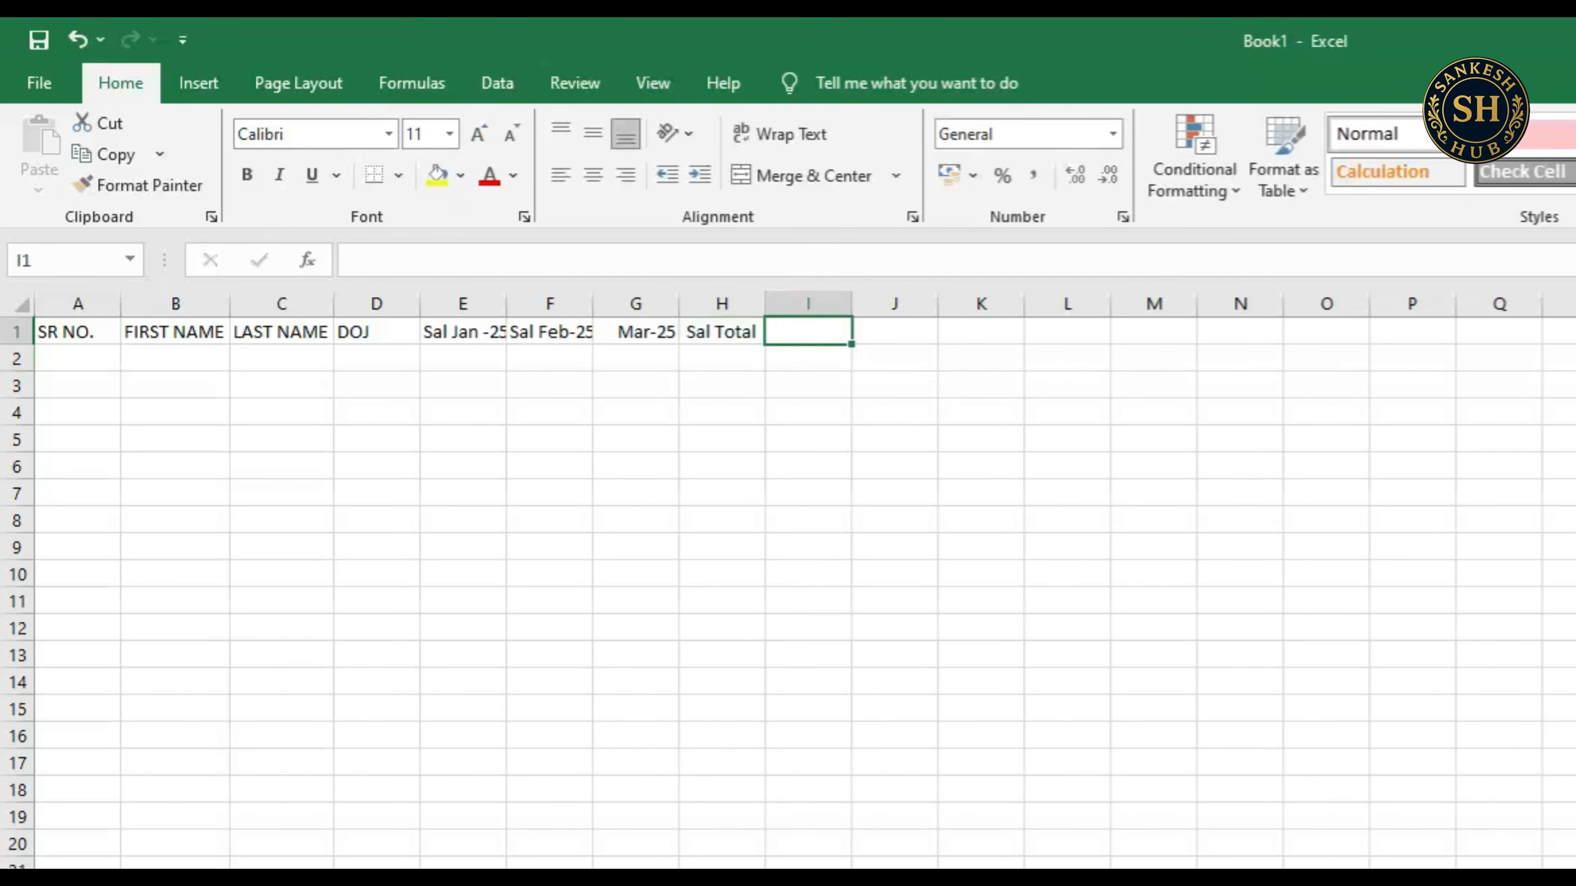
key("F2")
type("V")
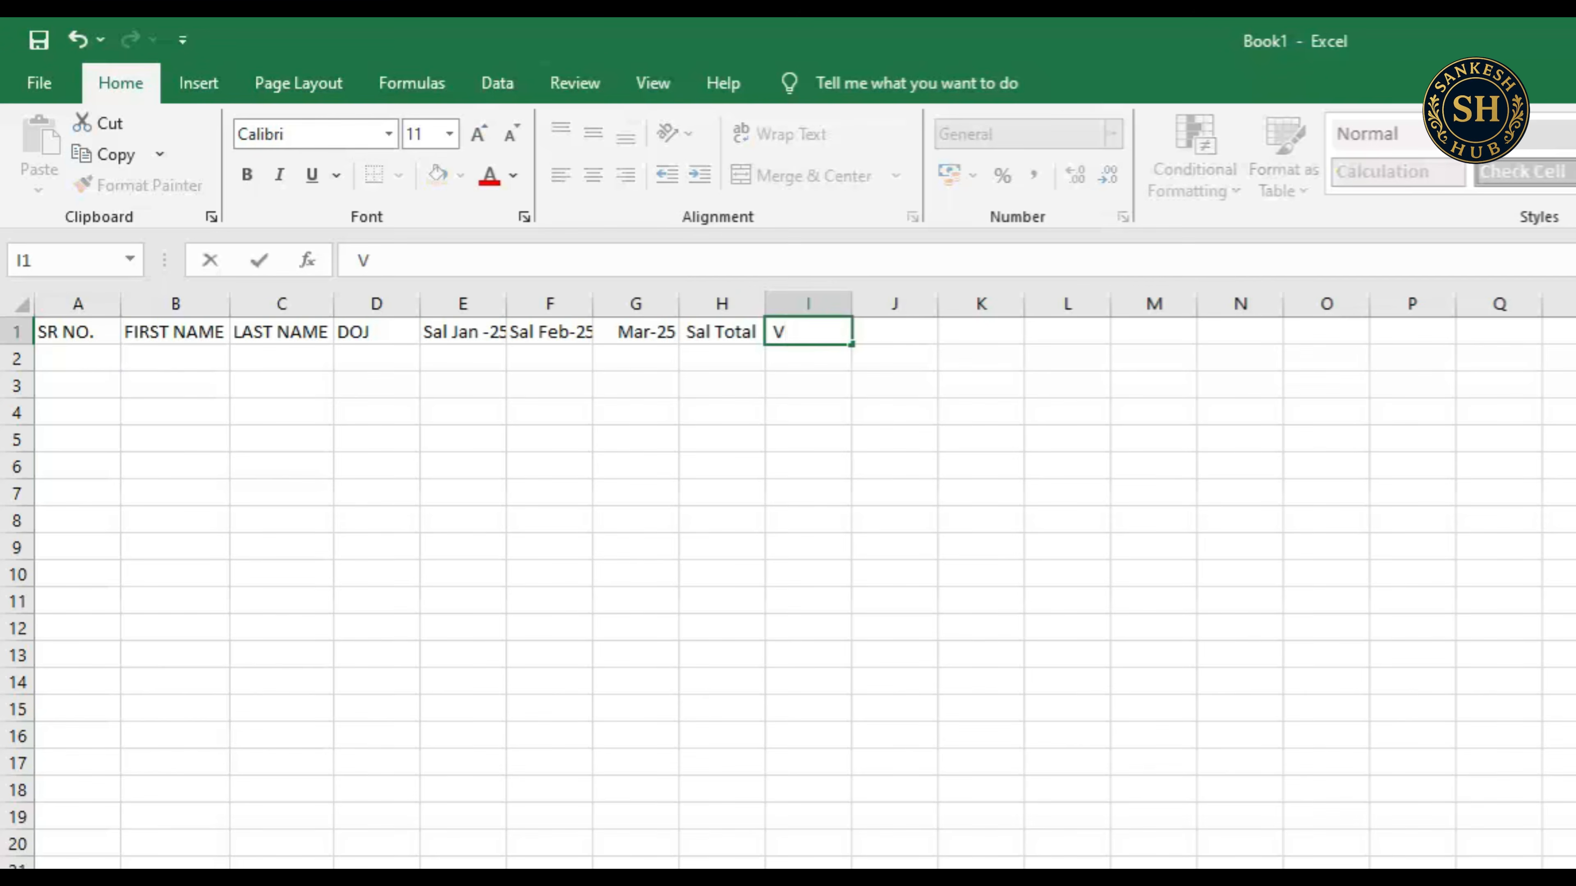
key("BackSpace")
type("Avd")
key("BackSpace")
type("g Sal")
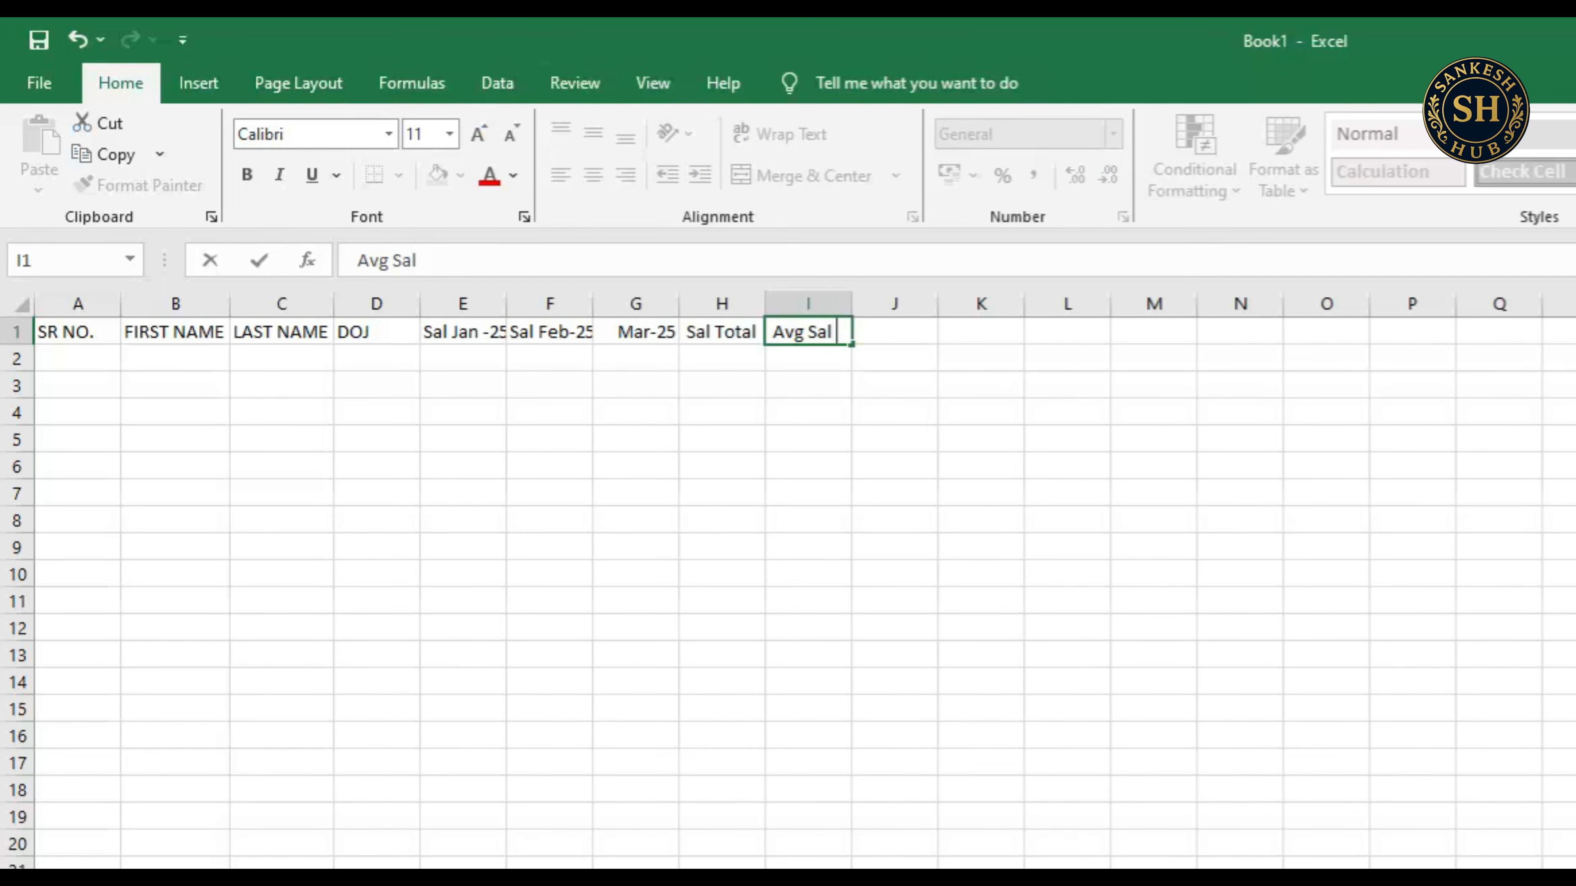
key("ctrl+Return")
key("Right")
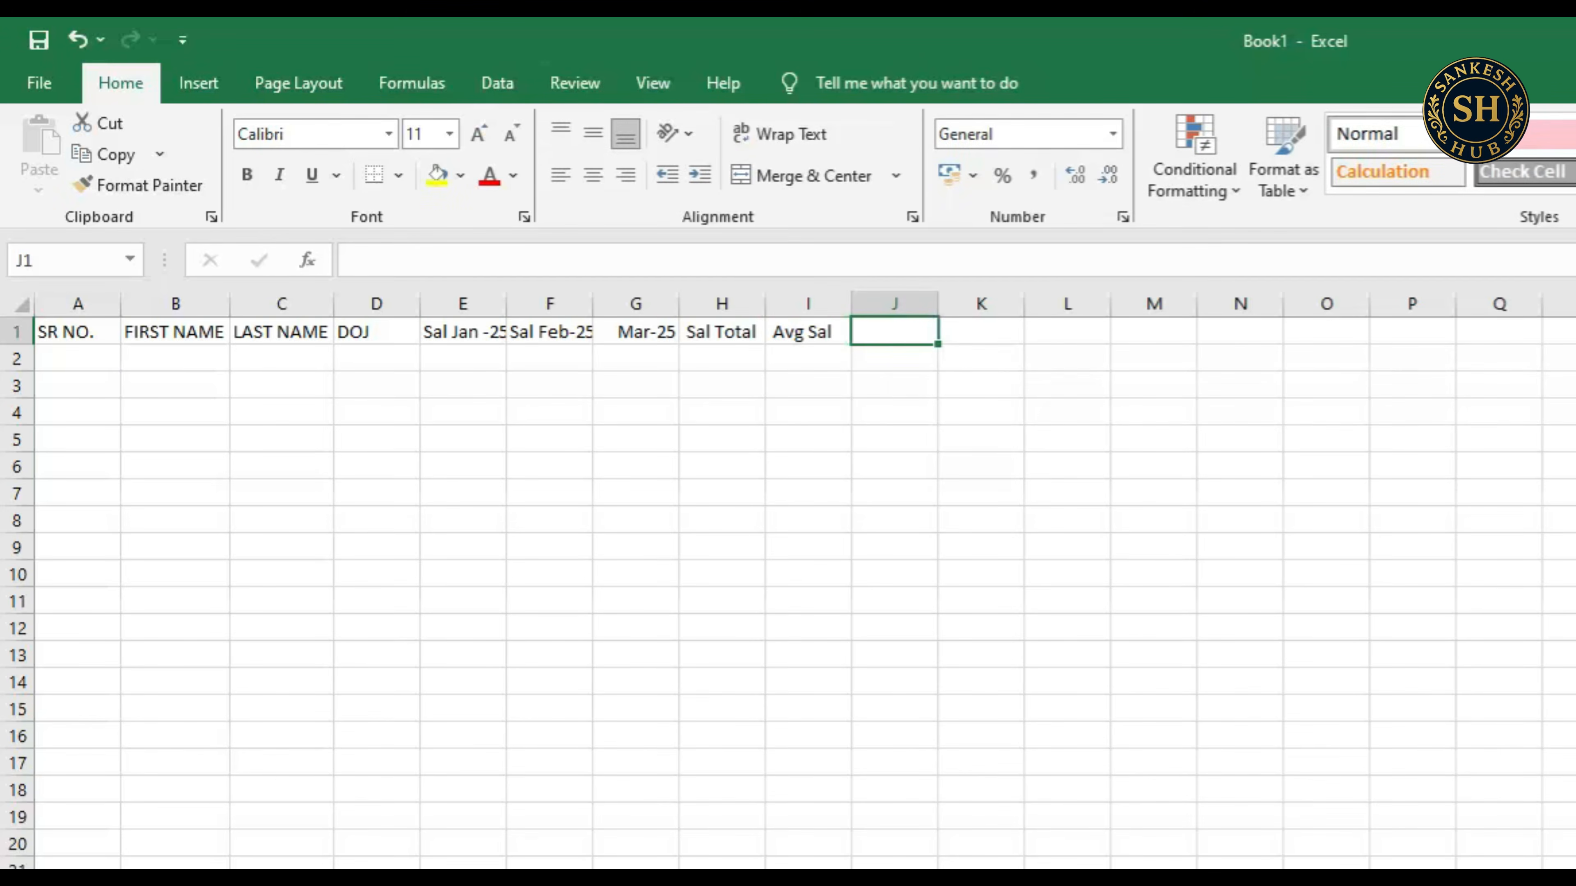
- Enter the header Full Name in cell J1 and select cell A2 for the first record
key("F2")
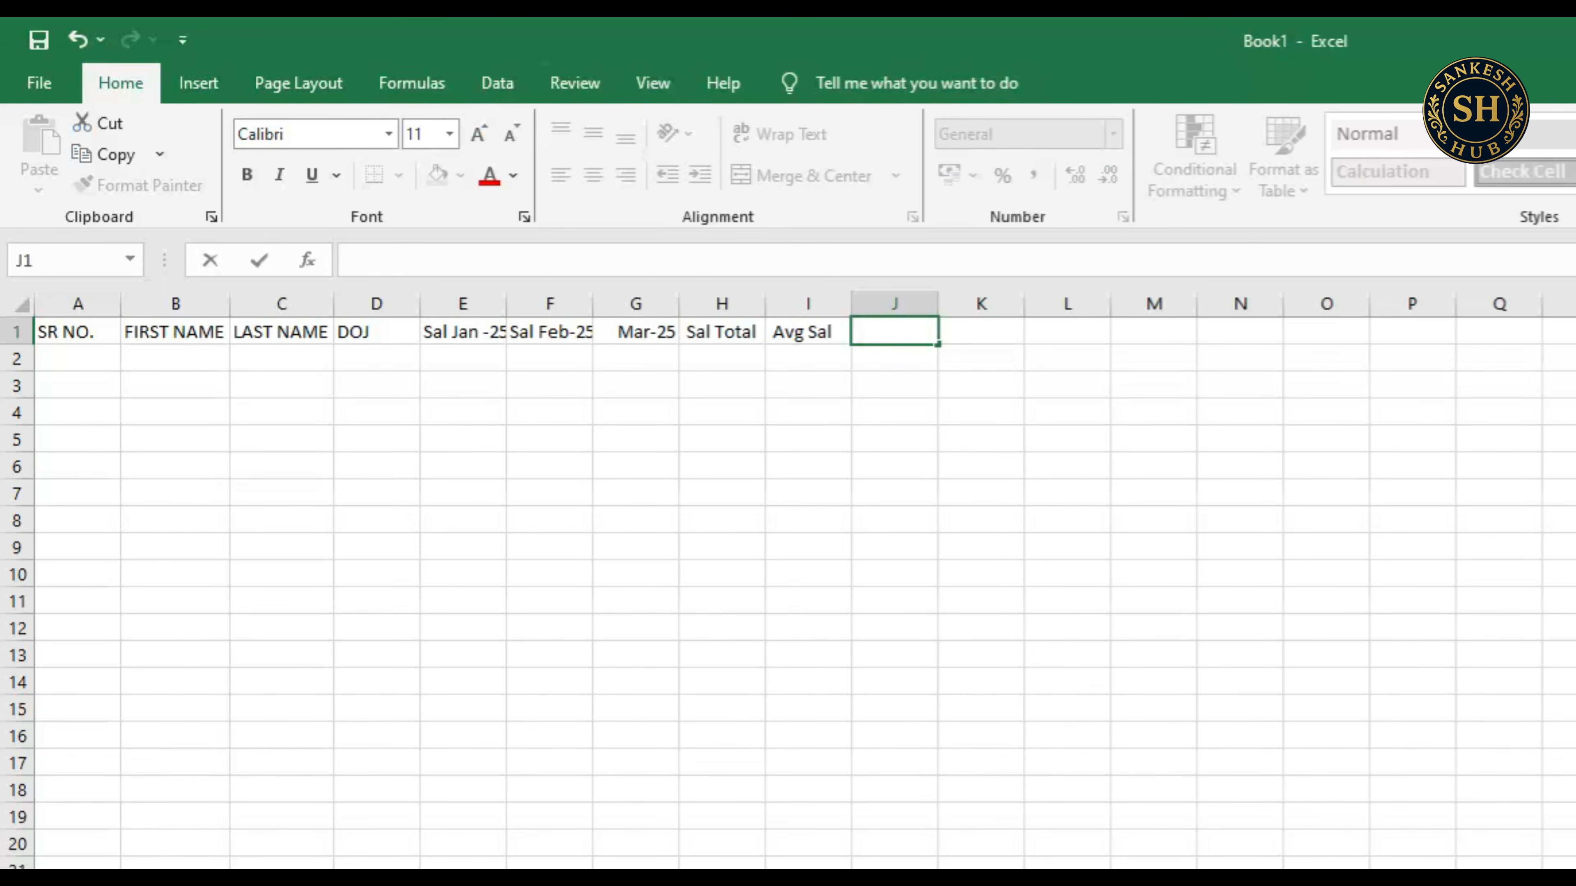
type("Full Nmae")
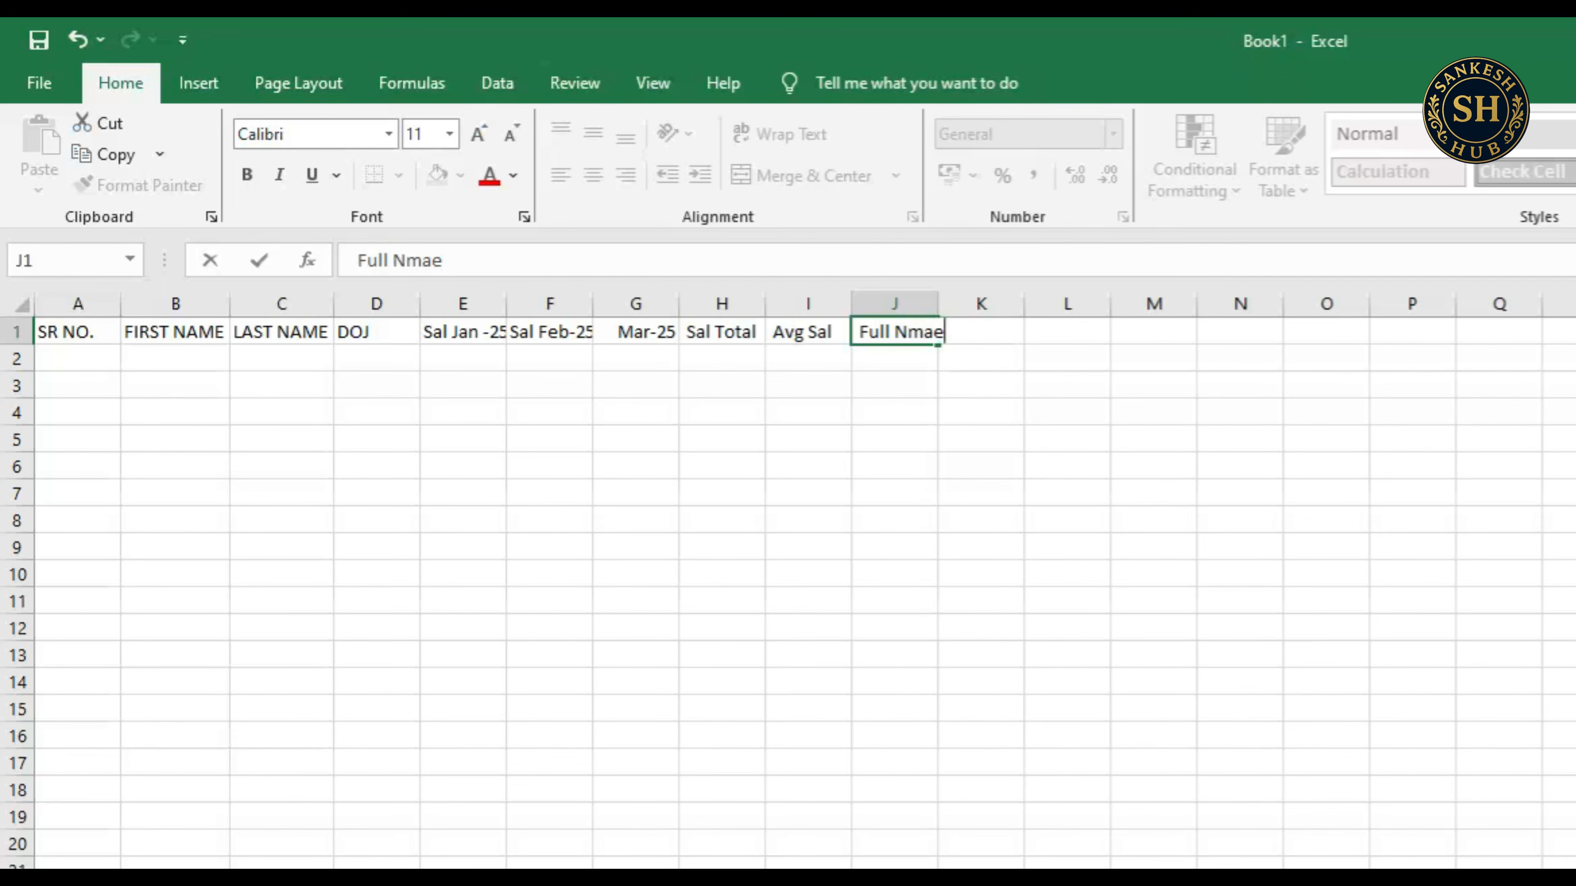
key("BackSpace")
key("BackSpace")
key("BackSpace")
type("ame")
key("Return")
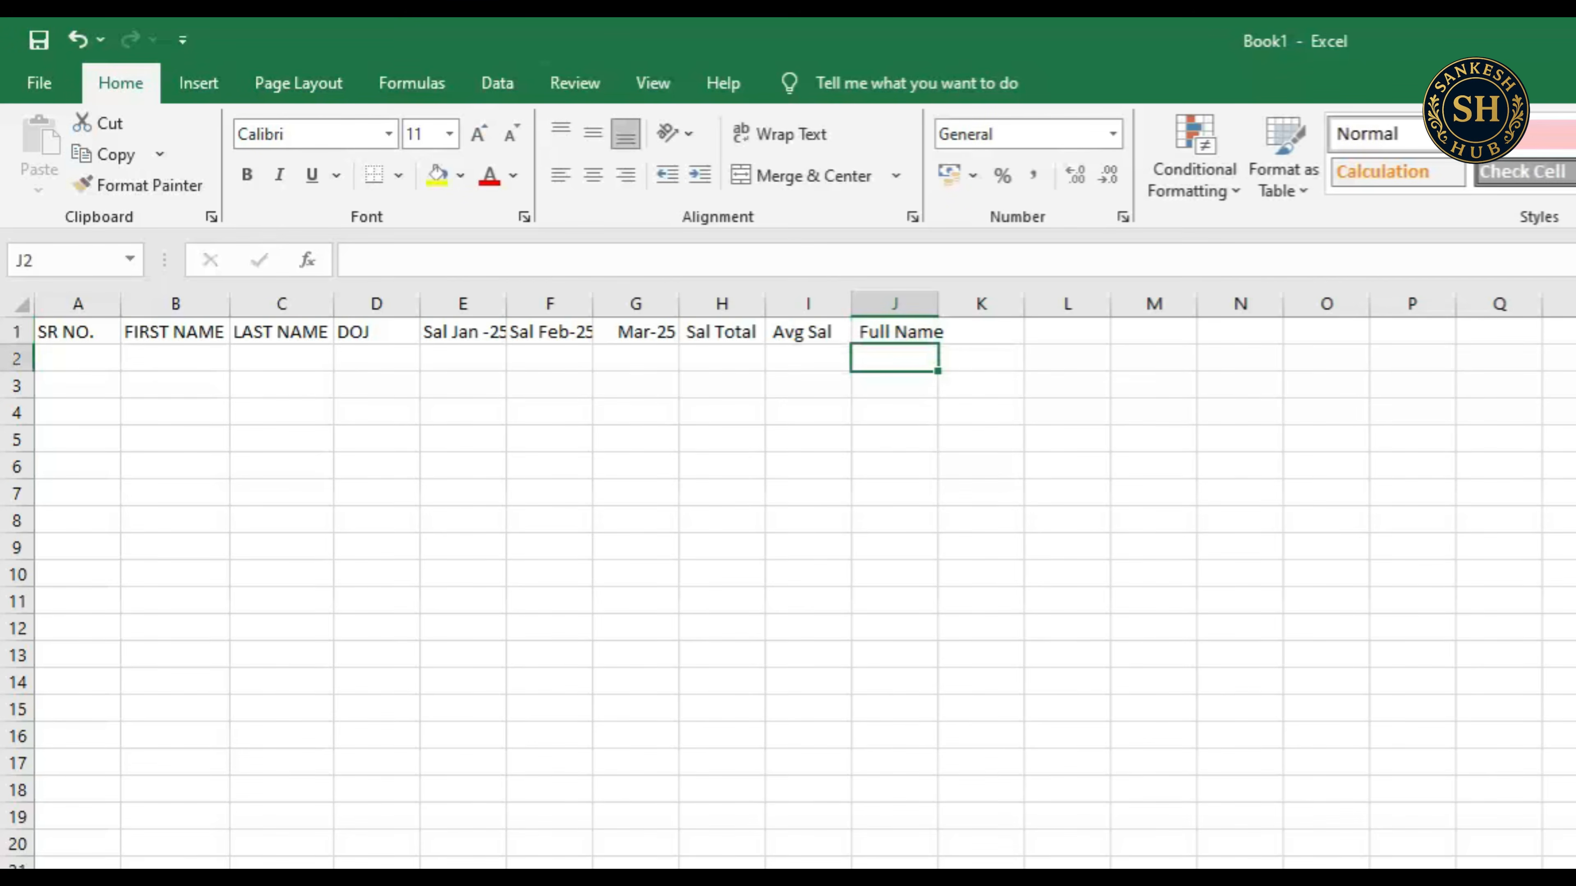
key("Left")
key("Left")
key("Left")
key("Left")
key("Left")
key("Left")
key("Left")
key("Left")
key("Left")
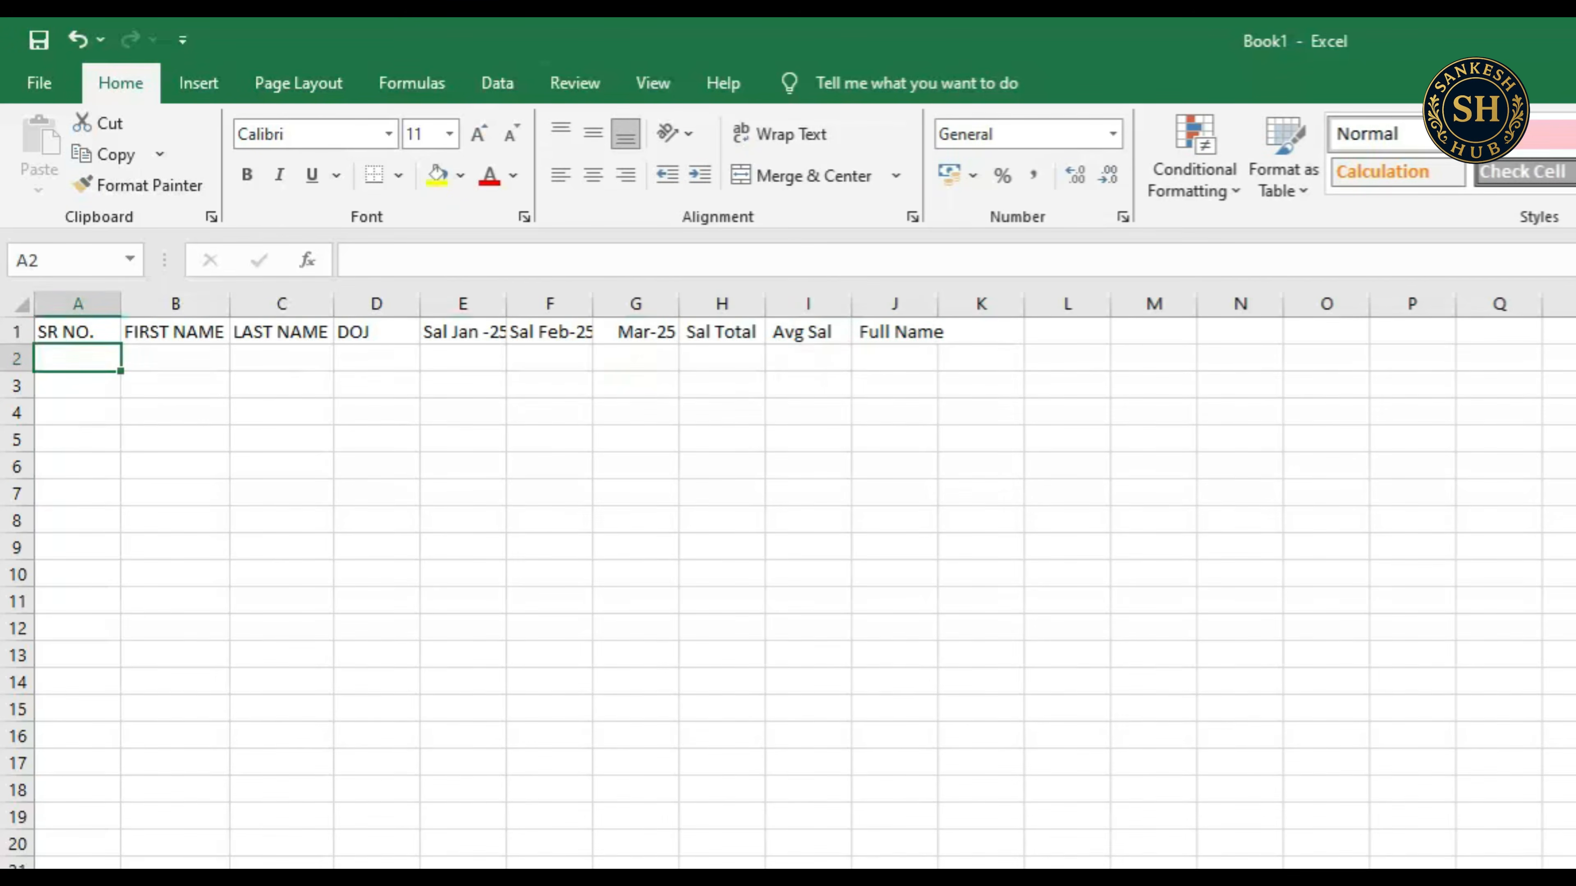
- Enter the serial numbers 1, 2 and 3 in cells A2 to A4 and return to cell A2
key("Up")
key("Down")
type("1")
key("Return")
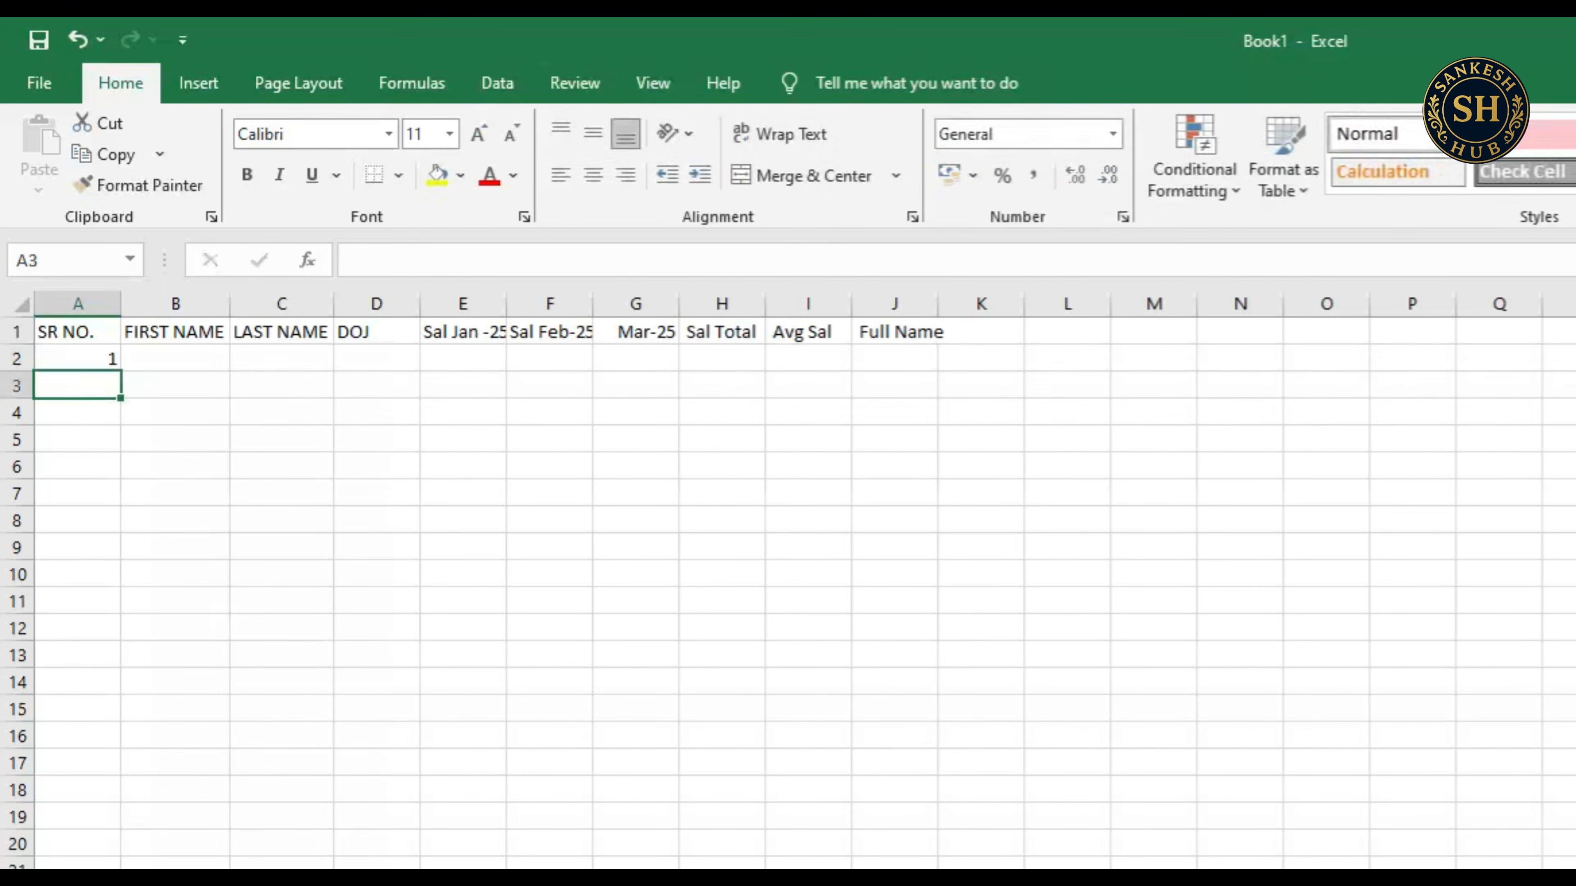
type("2")
key("Return")
type("3")
key("Return")
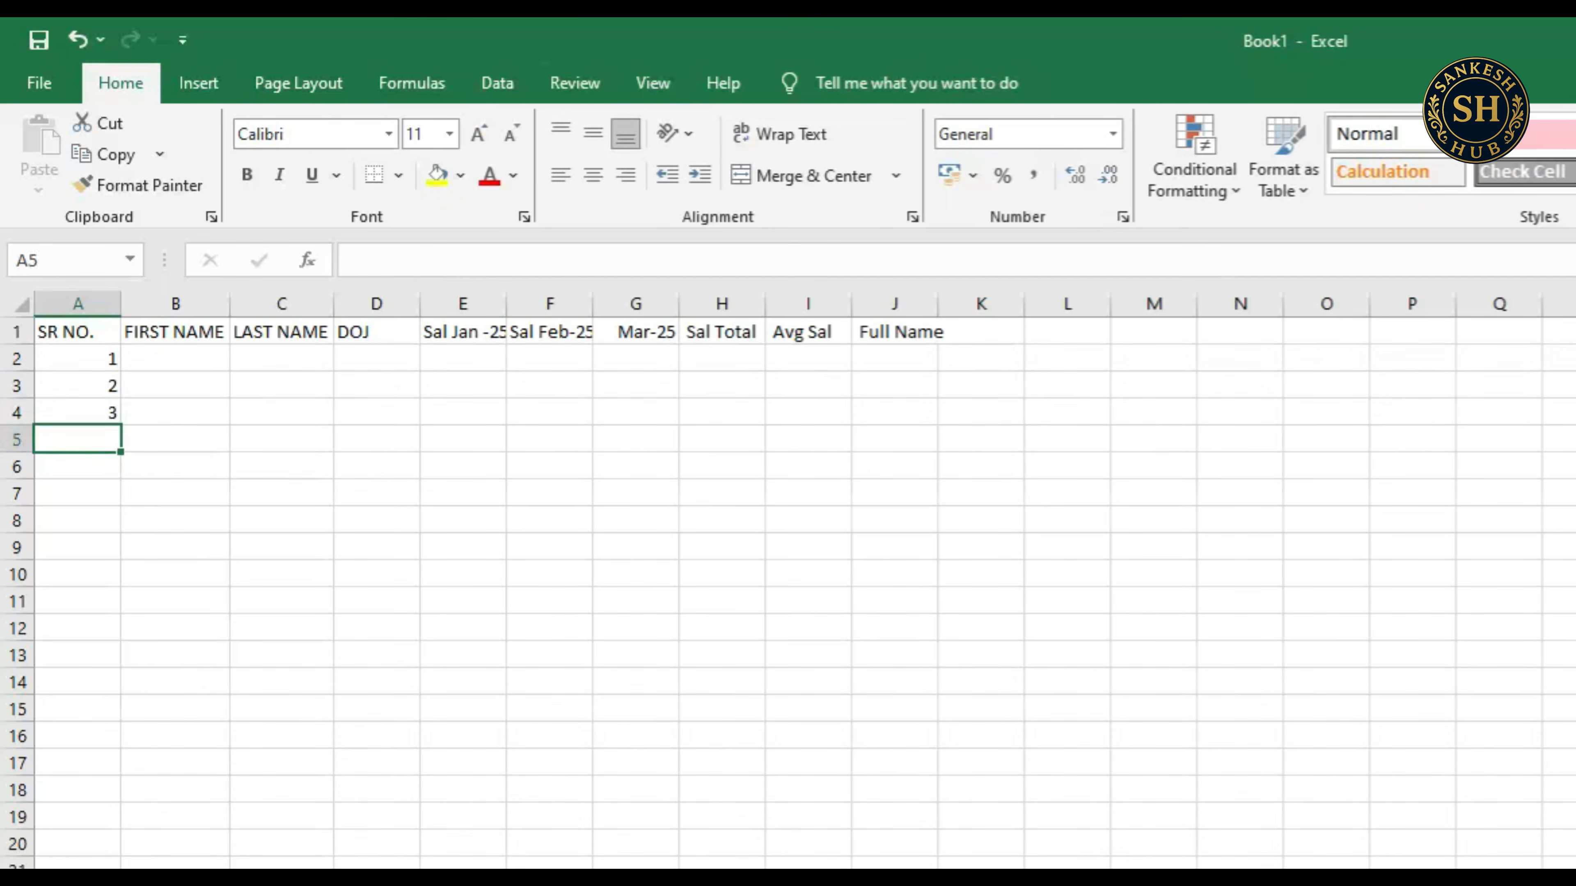
key("Up")
key("Up")
key("Up")
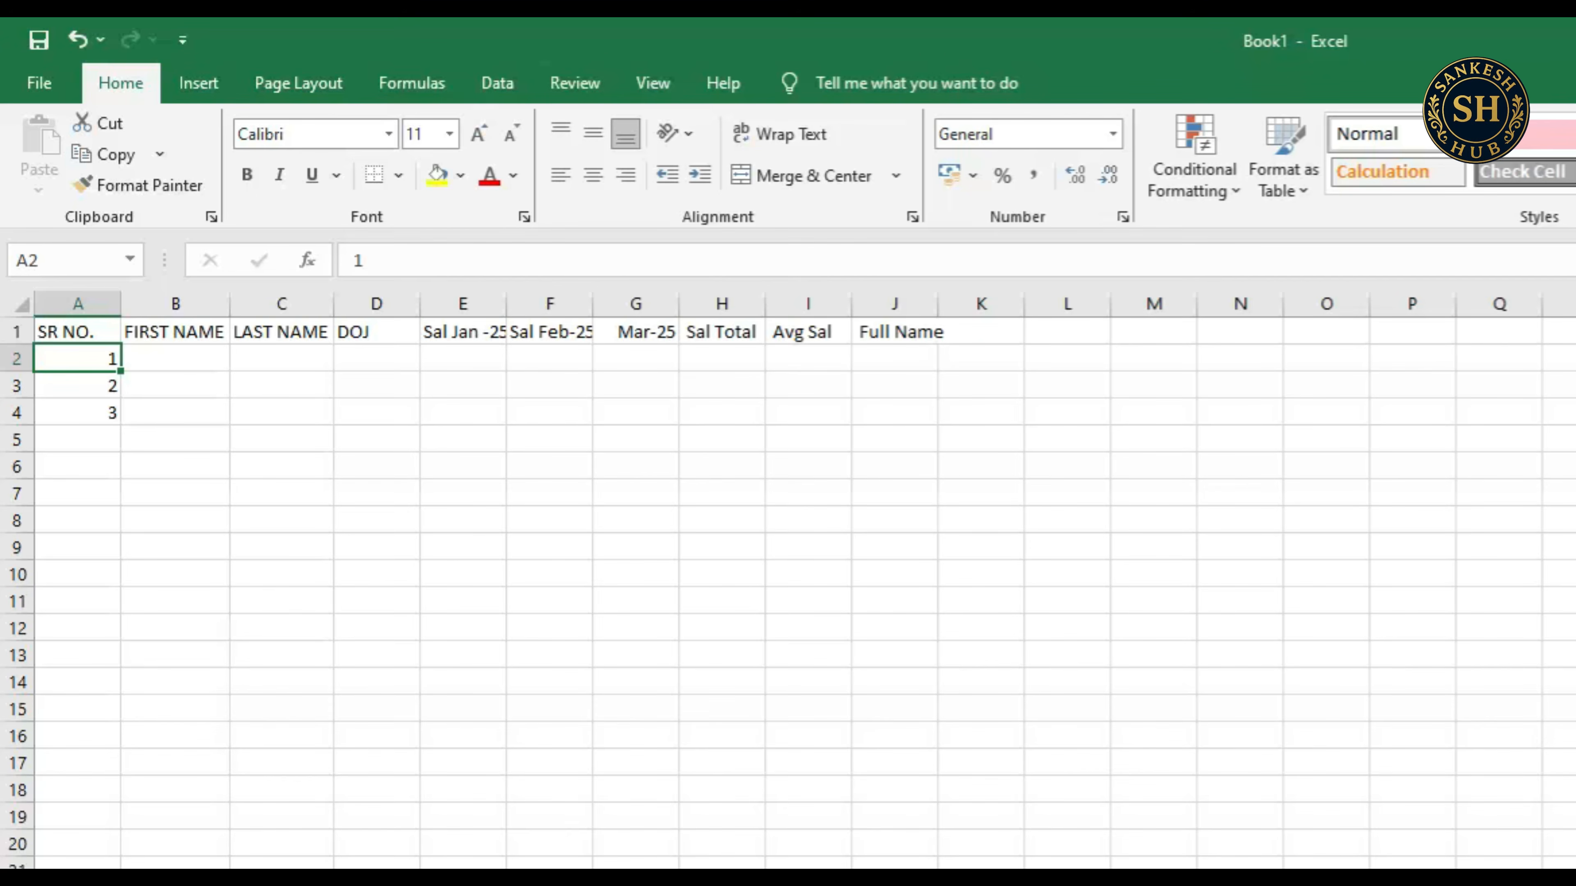
- Extend the selection from A2 down to A6, and resize it to the range A2:B4
key("shift+Down")
key("shift+Down")
key("shift+Down")
key("shift+Down")
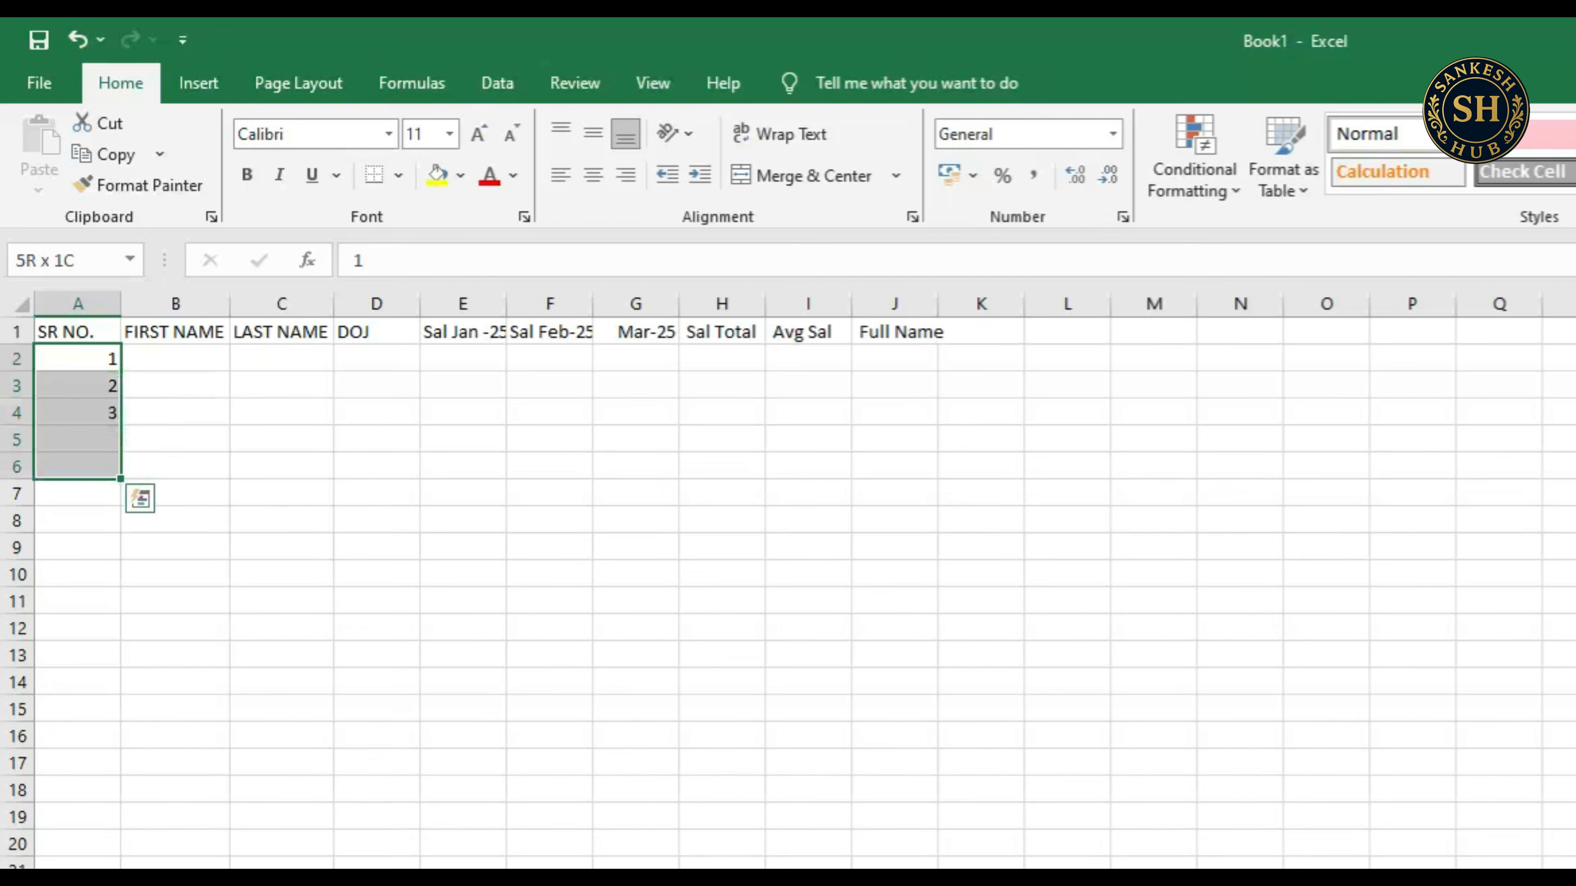
key("shift+Right")
key("shift+Up")
key("shift+Up")
key("shift+Up")
key("shift+Down")
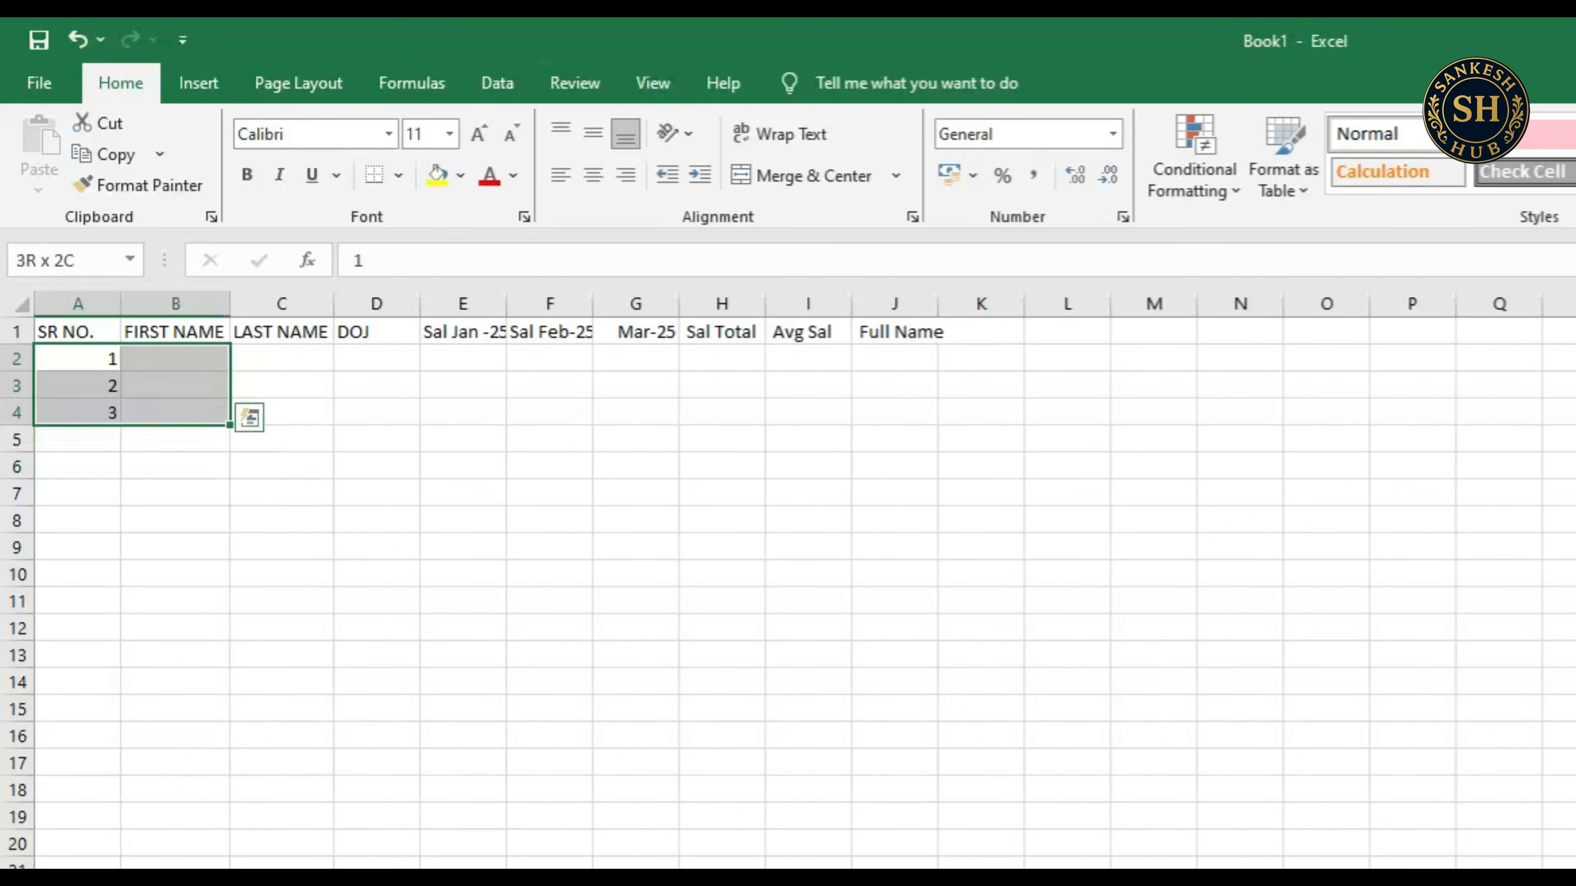
- Narrow the selection to column A, extend it down to A7, and shrink it back to a single cell
key("shift+Left")
key("shift+Down")
key("shift+Down")
key("shift+Down")
key("shift+Down")
key("shift+Down")
key("shift+Up")
key("shift+Up")
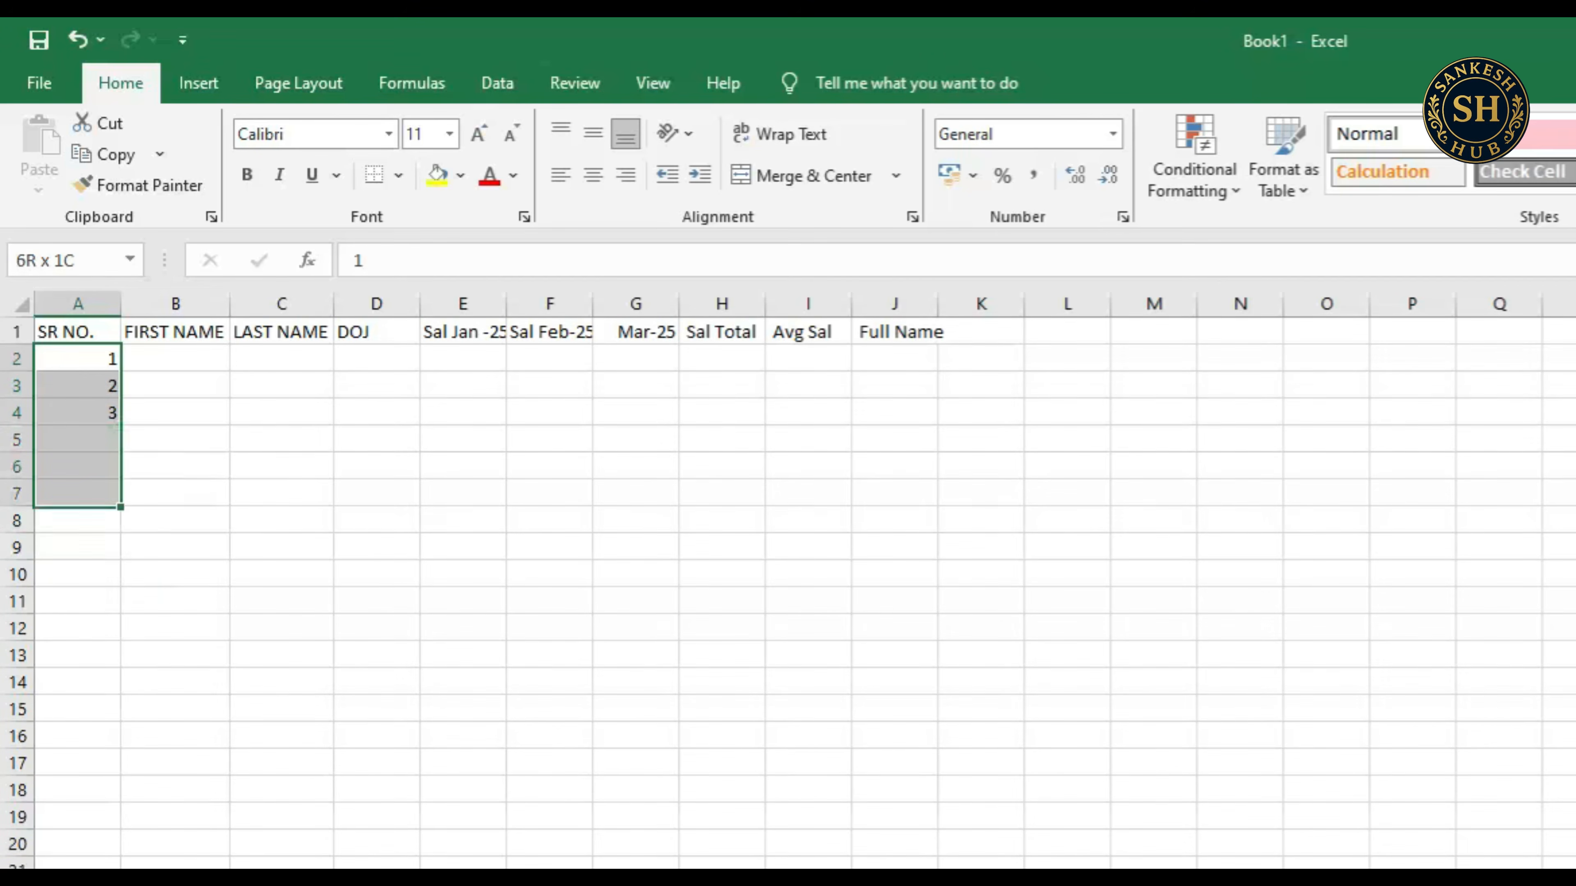
key("shift+Up")
key("shift+Up")
key("shift+Up")
key("shift+Up")
key("shift+Up")
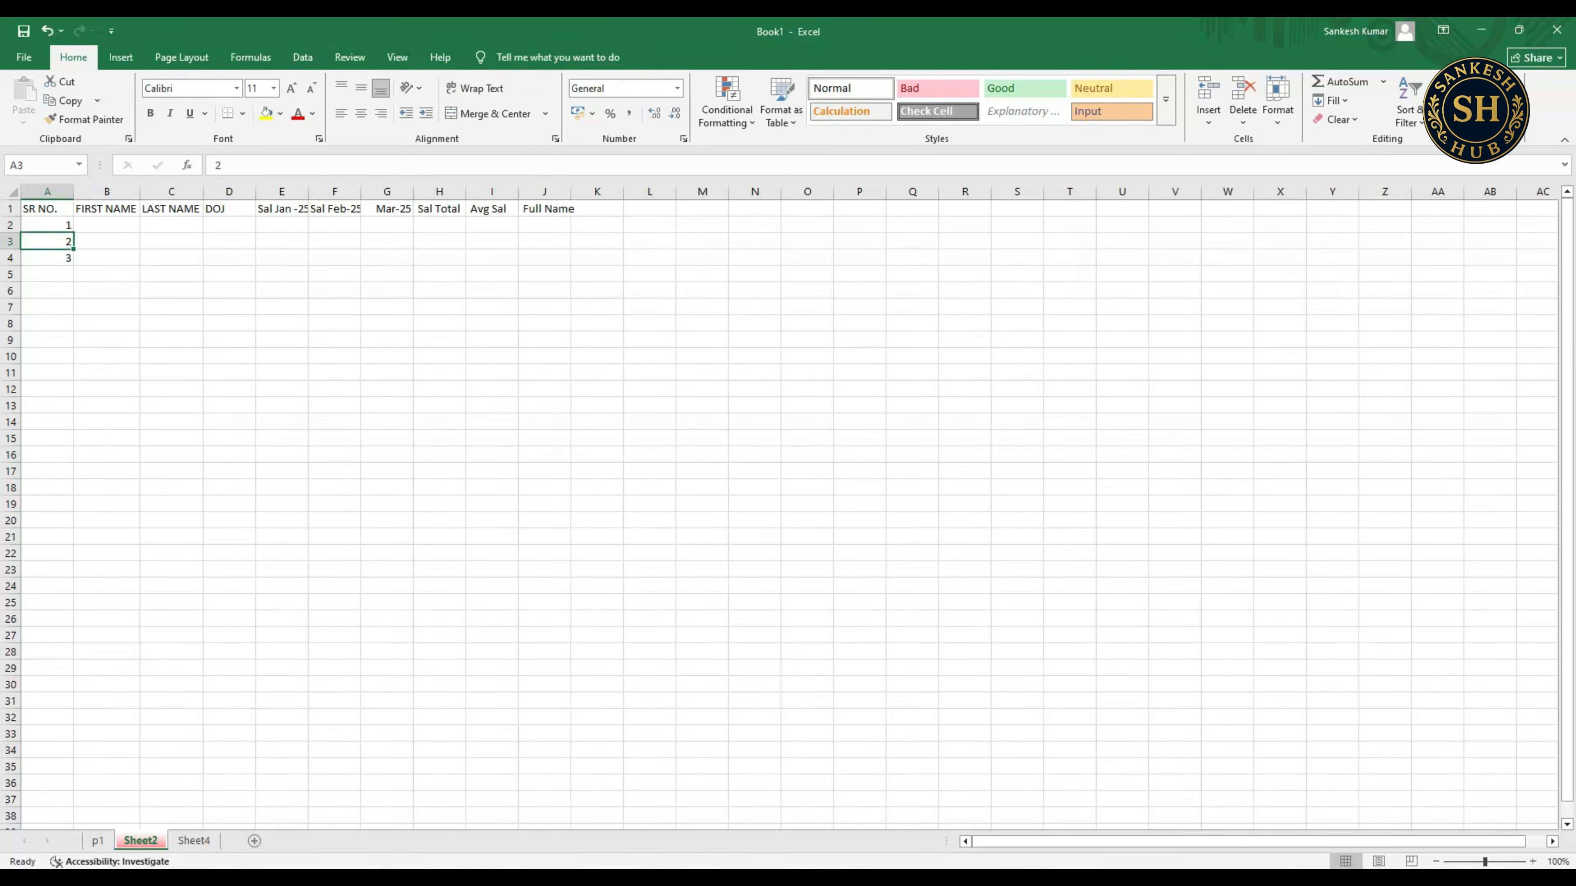
- Enter the serial numbers 4 and 5 in cells A5 and A6
key("Down")
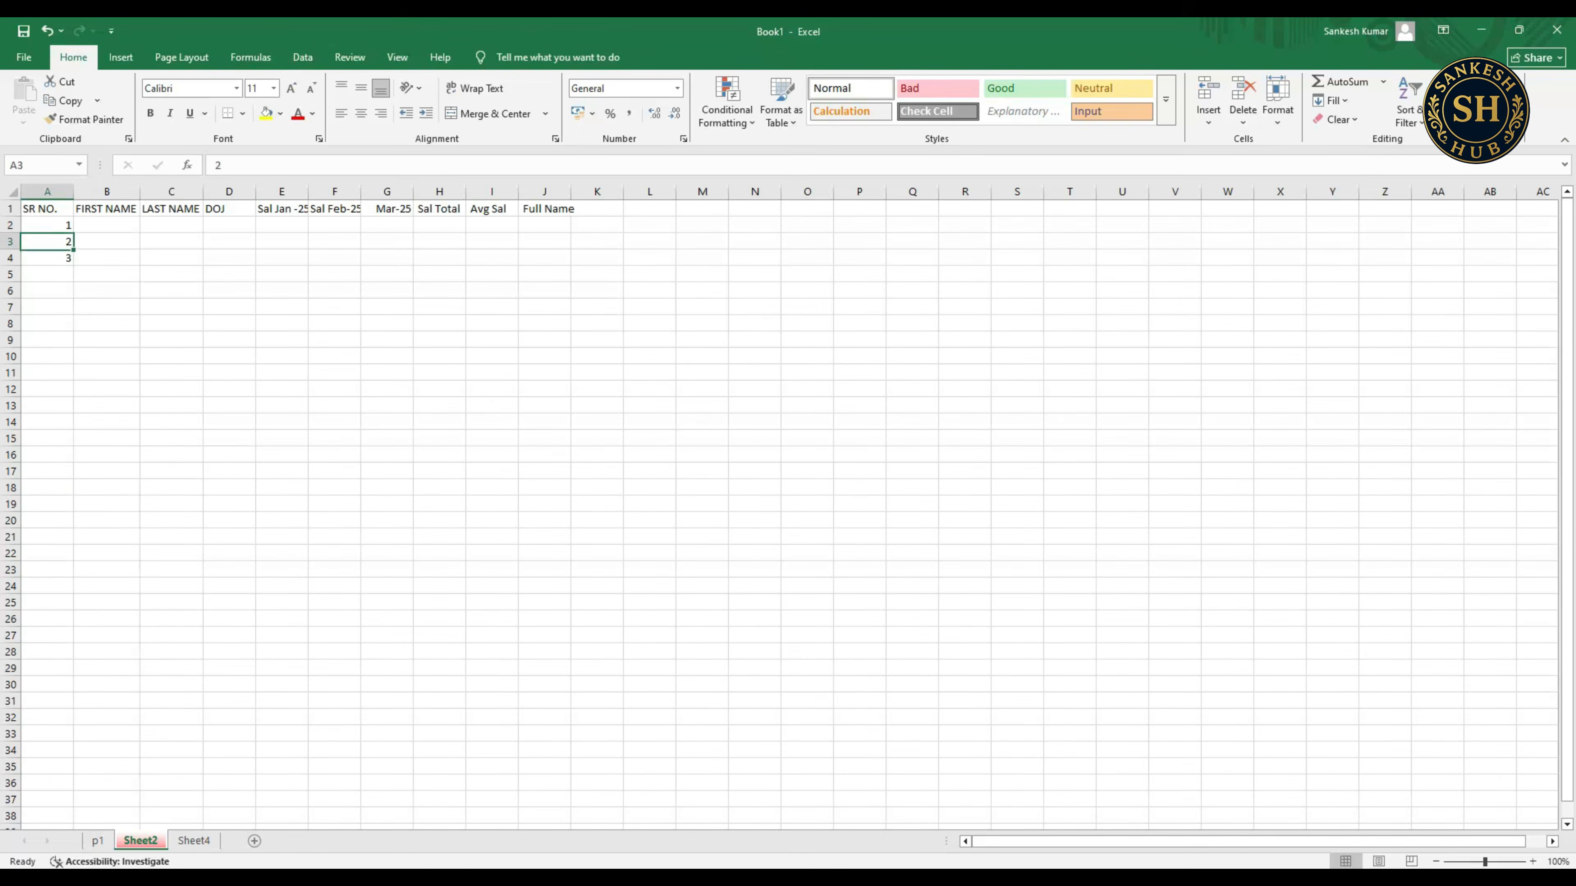
key("Down")
key("Down")
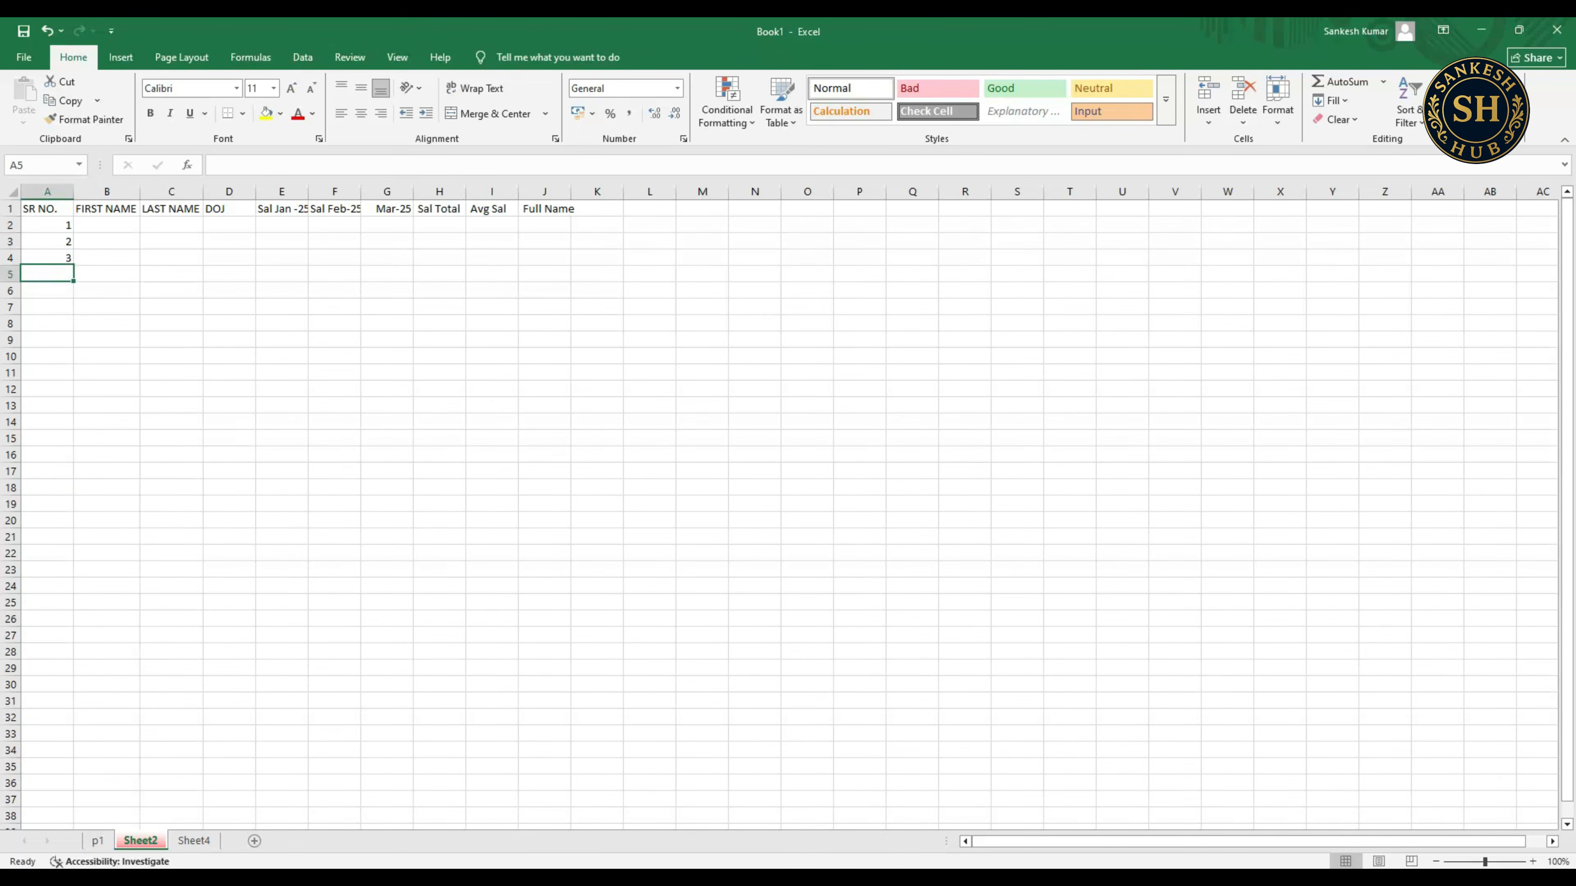
type("4")
key("Return")
type("5")
key("Return")
key("Up")
key("Up")
key("Up")
key("Up")
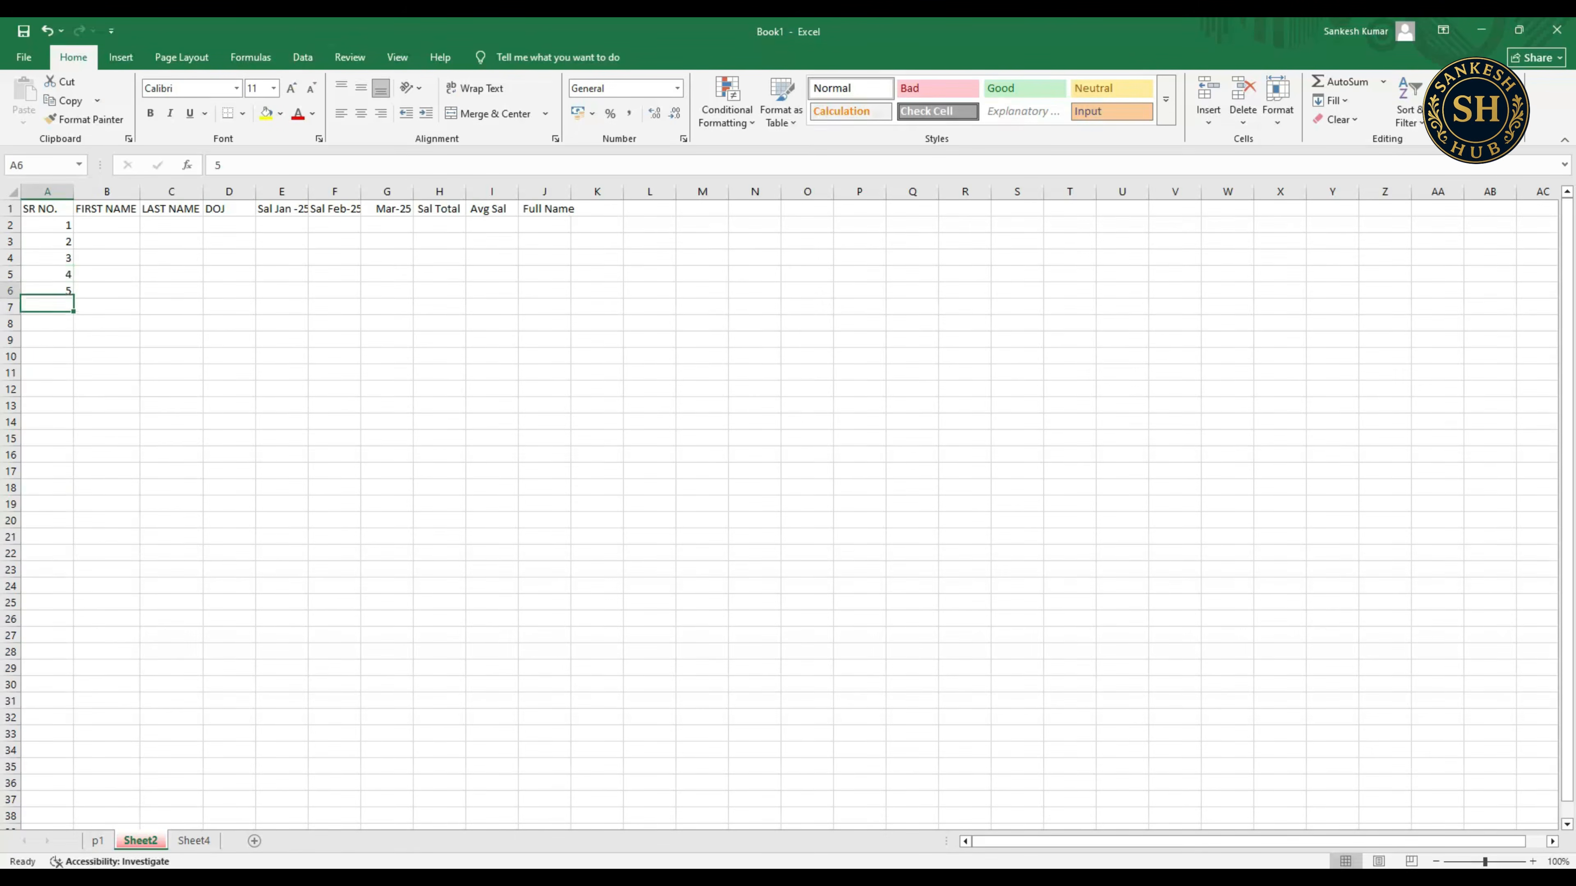
key("Up")
key("Down")
key("Up")
key("Down")
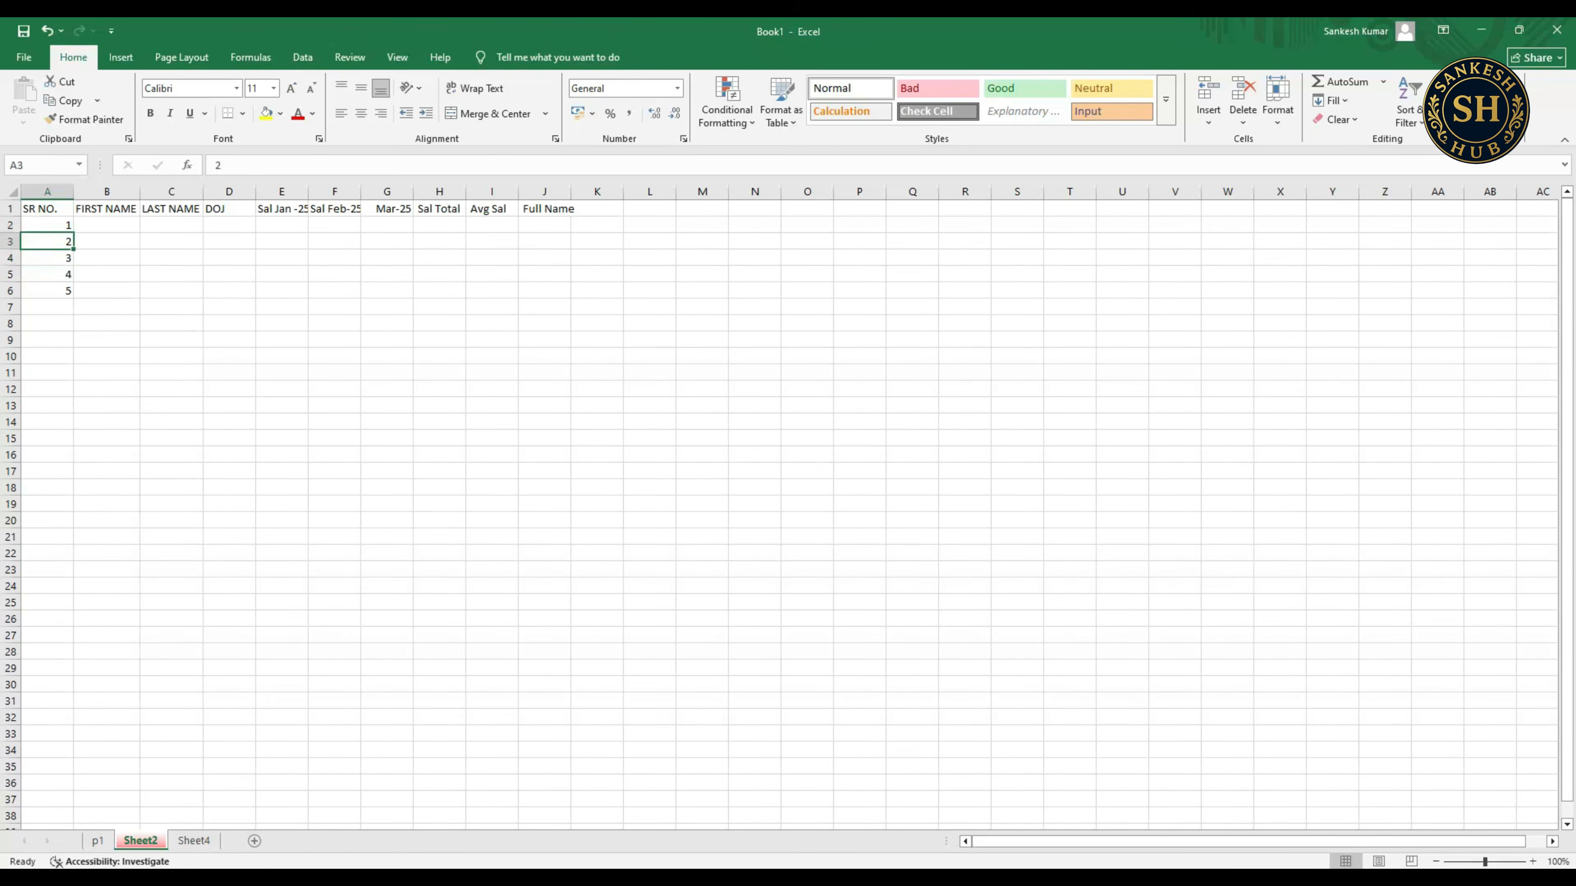
key("Up")
key("Down")
key("Up")
key("Down")
key("Down")
key("Up")
key("Up")
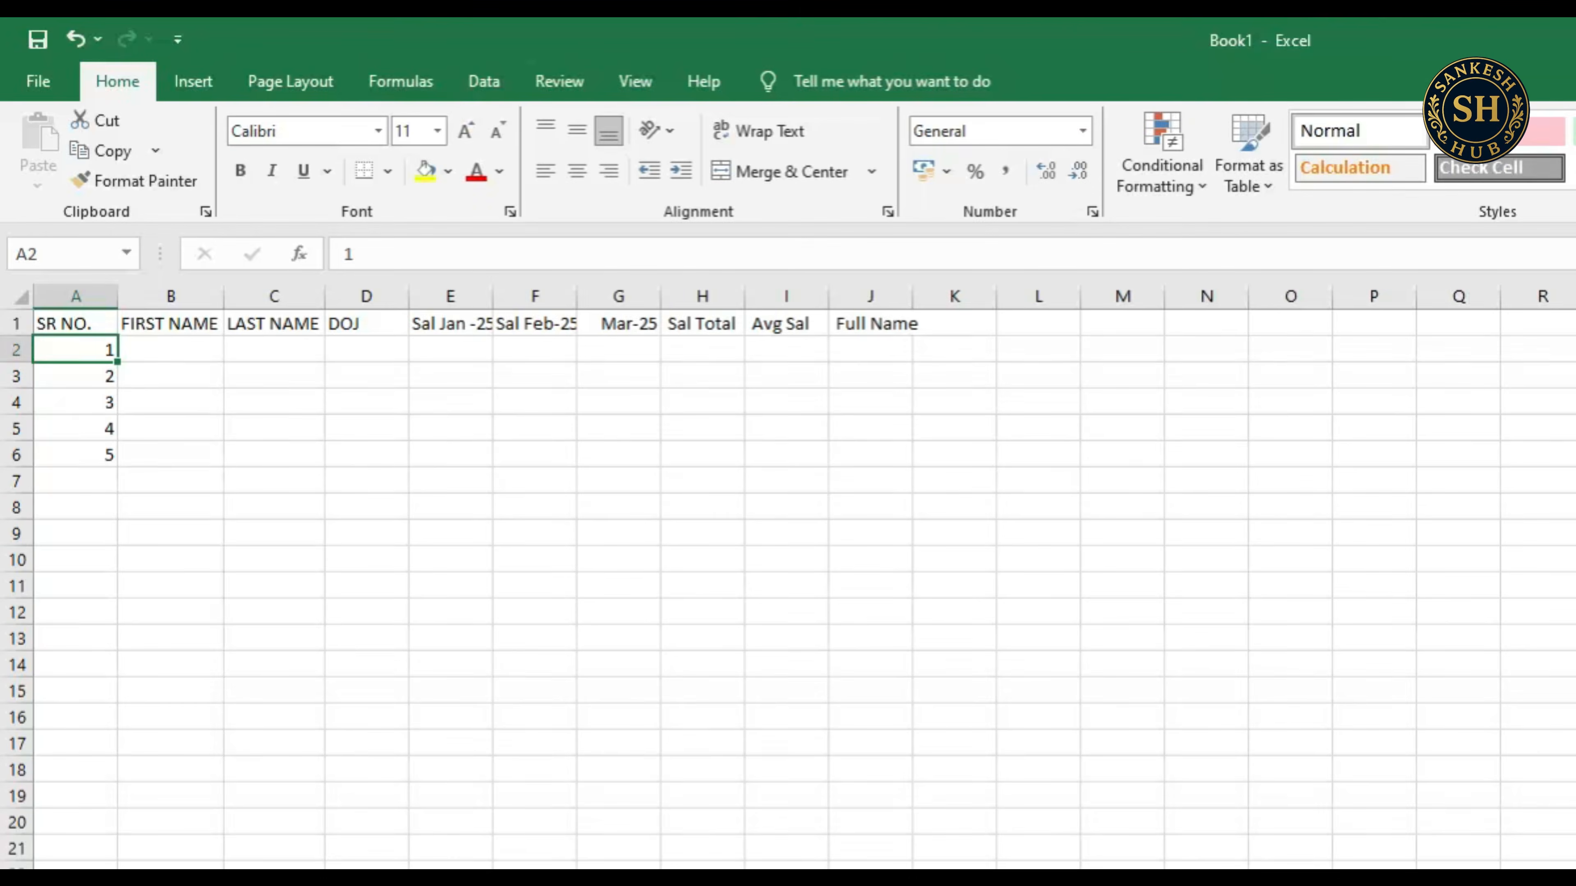
key("Down")
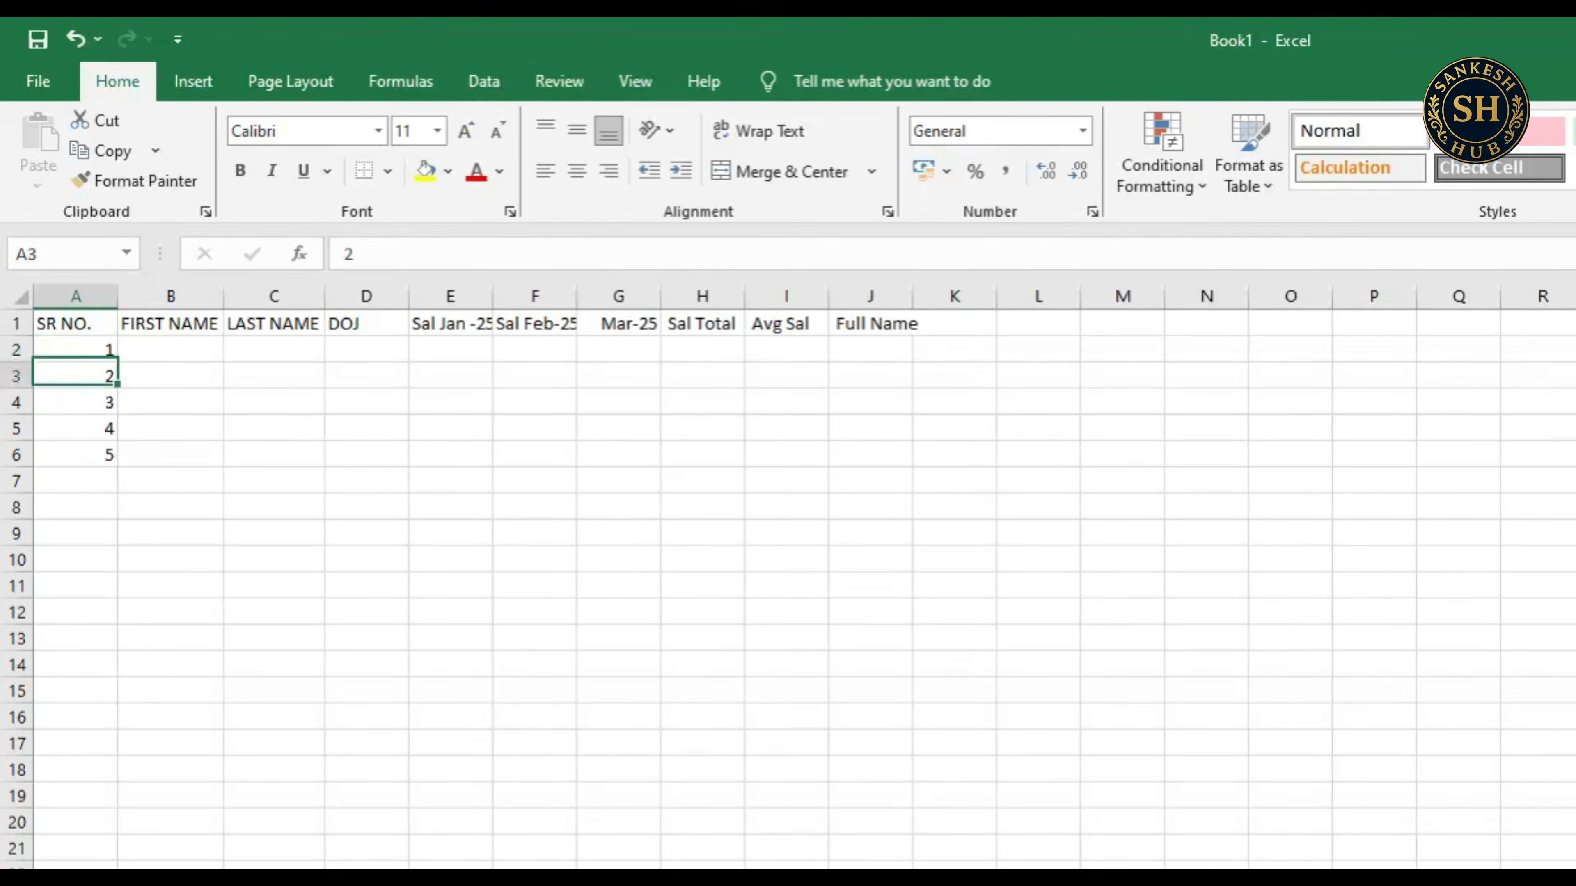
key("Up")
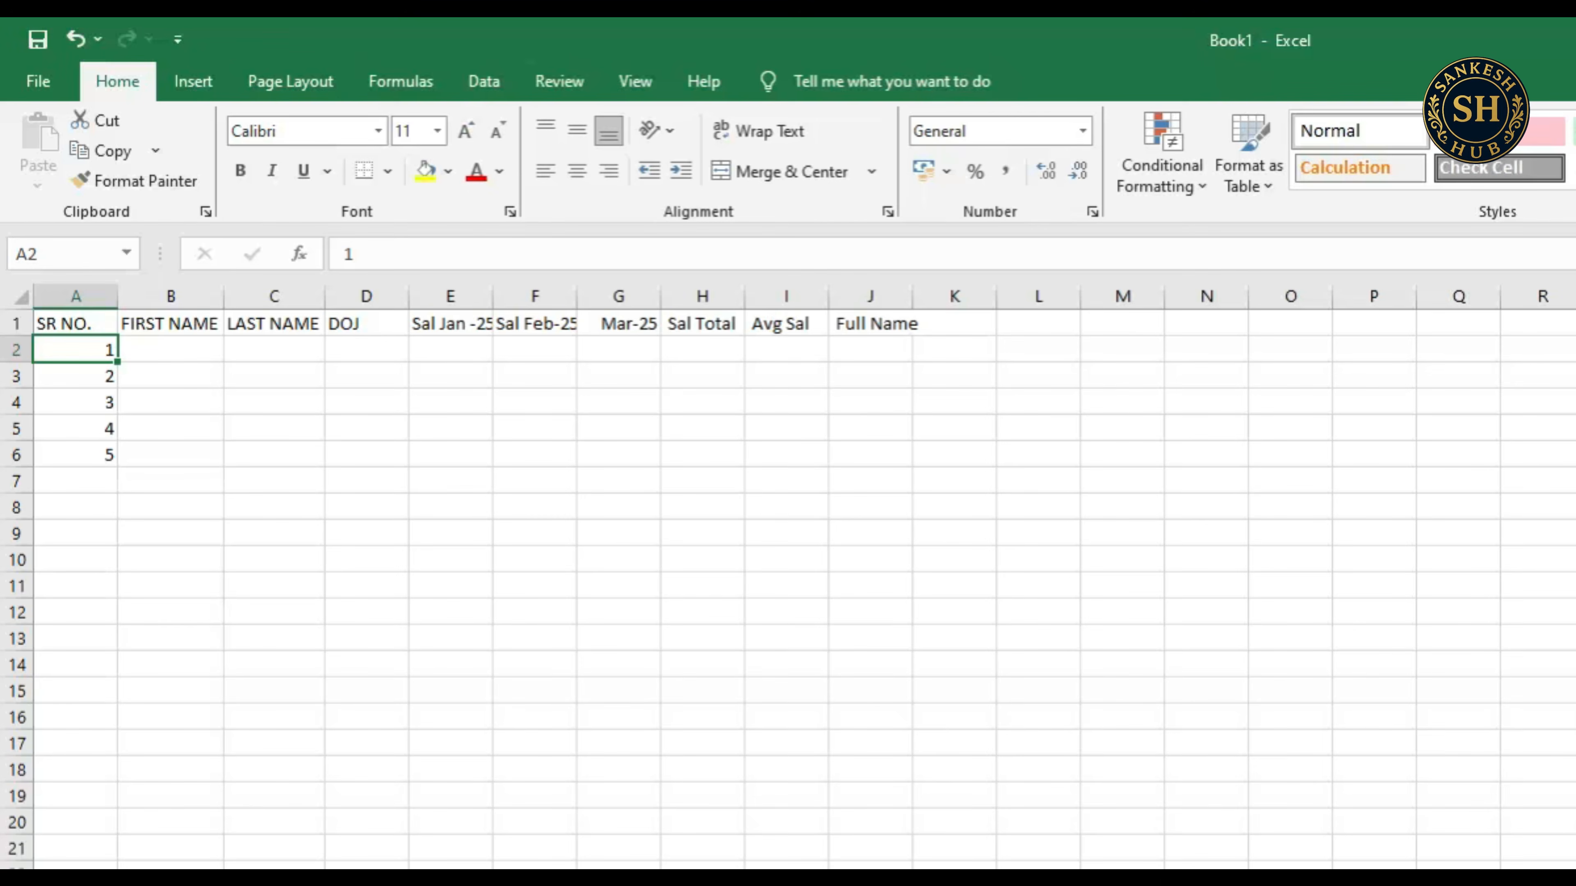
- Select cells A2 to A7, extend the selection down to A11, and collapse it back to A2
left_click_drag(74, 349, 75, 480)
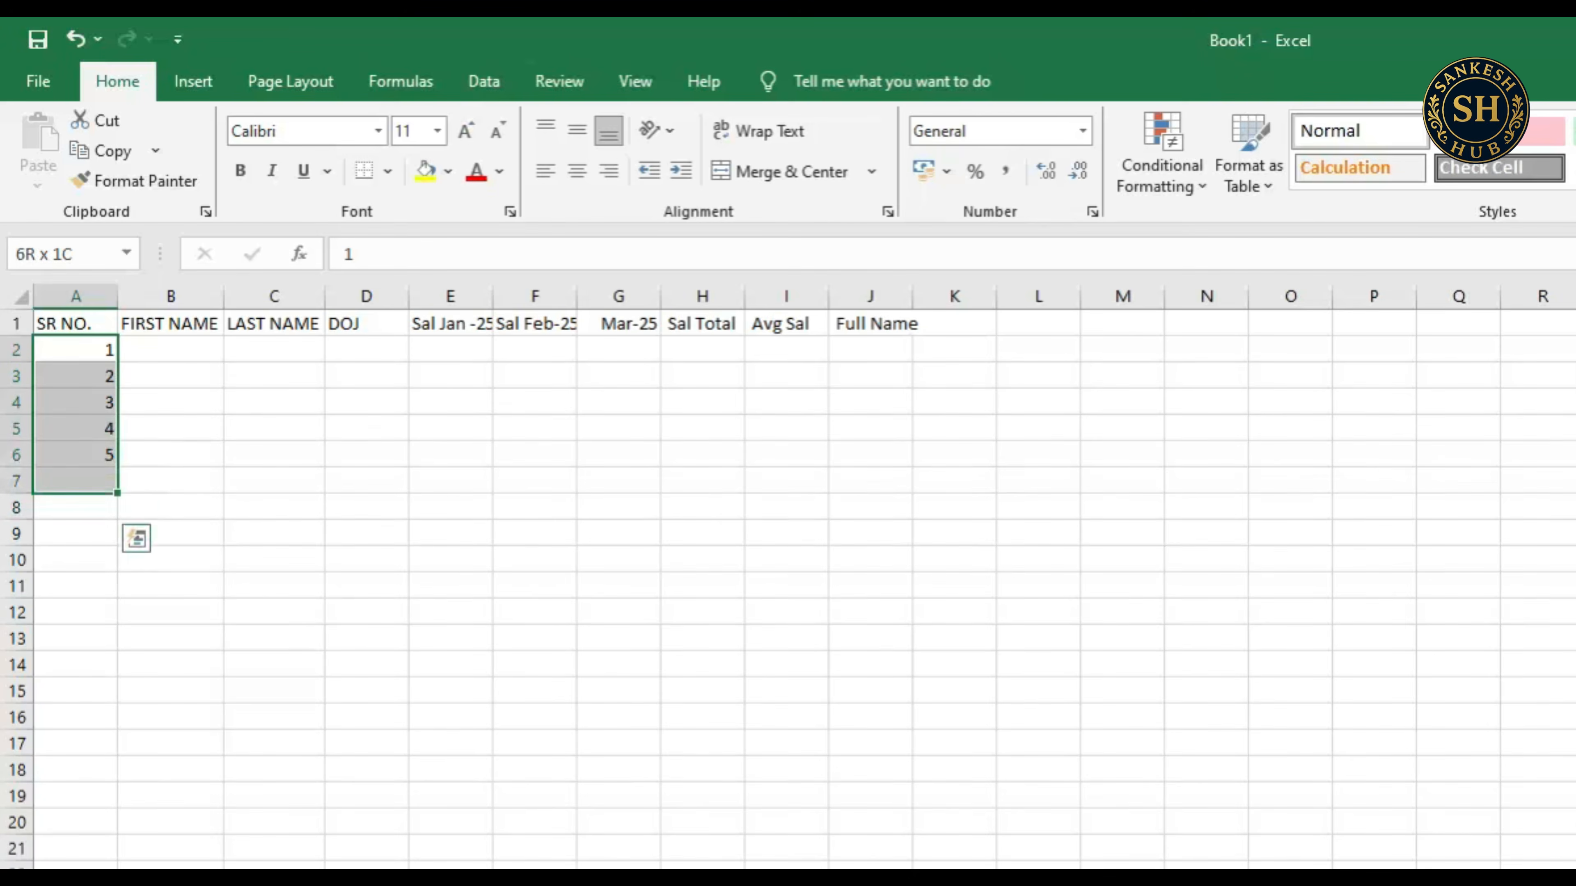
key("shift+Down")
key("shift+Down")
key("shift+Down")
key("shift+Down")
key("shift+Down")
key("shift+Up")
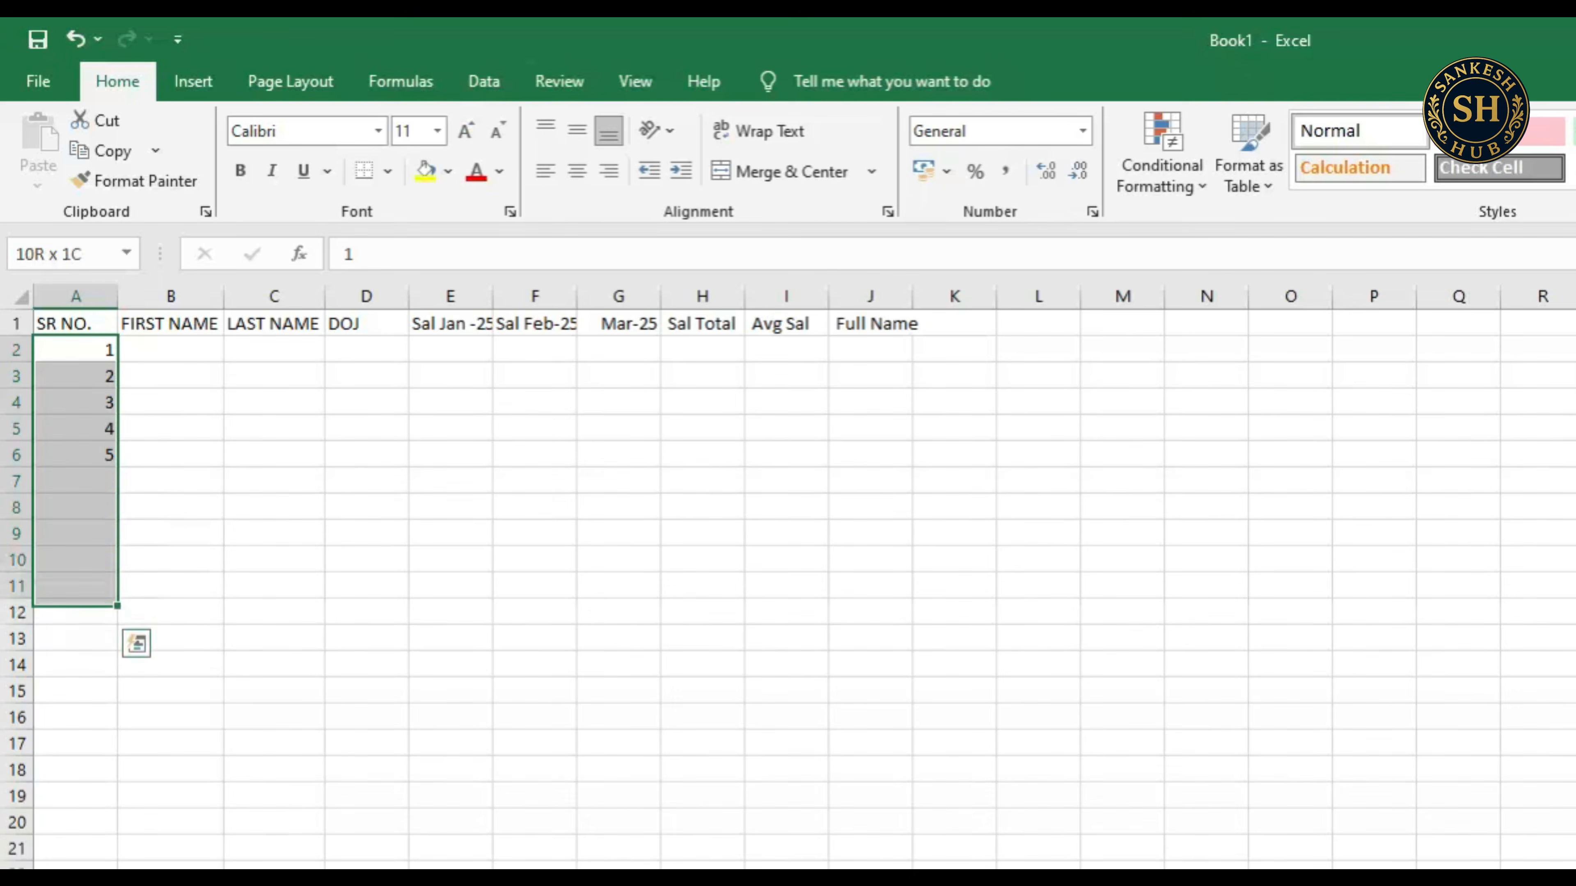
key("shift+Down")
key("Up")
key("Down")
- Extend the selection from A2 across row 2 to H2, and shrink it back to A2
key("shift+Right")
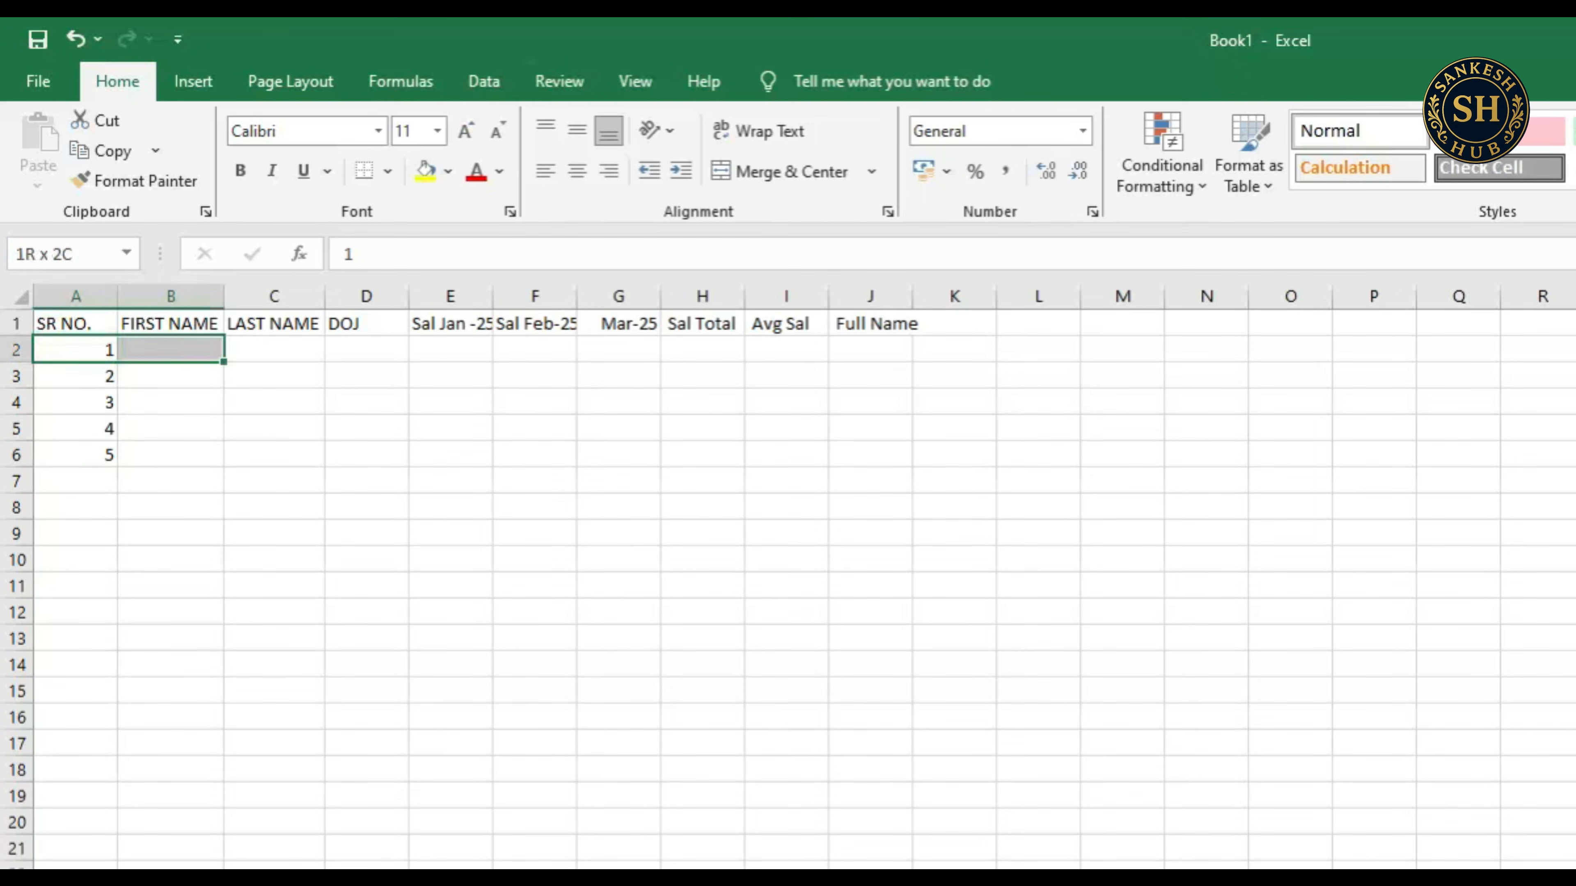
key("shift+Right")
key("shift+Right")
key("shift+Right")
key("shift+Right")
key("shift+Right")
key("shift+Right")
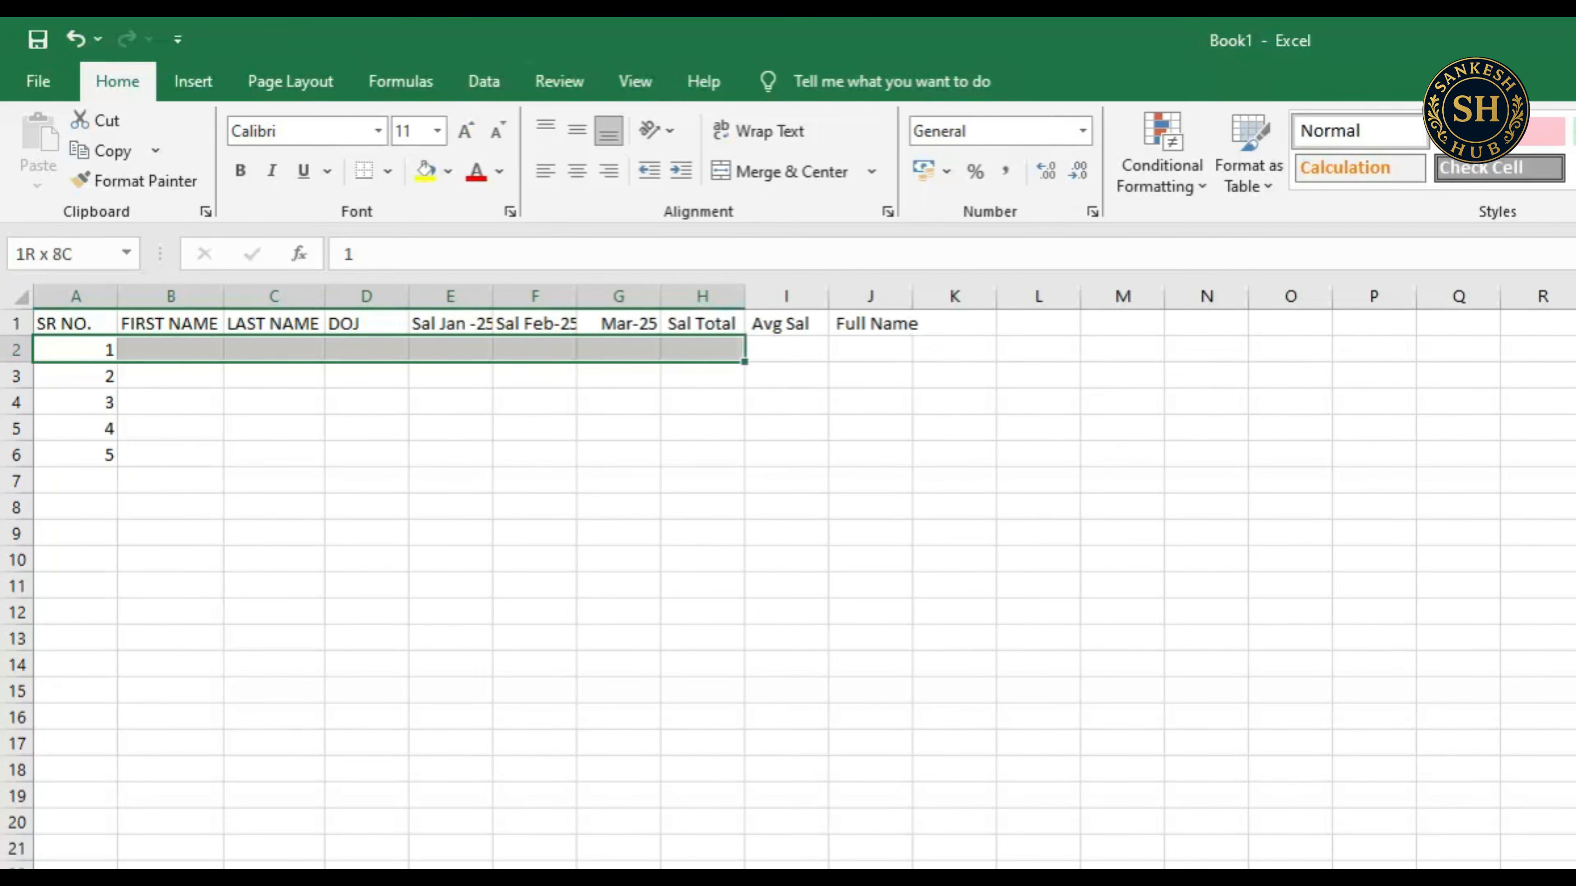
key("shift+Left")
key("shift+Left")
key("shift+Left")
key("shift+Left")
key("shift+Left")
key("shift+Left")
key("shift+Left")
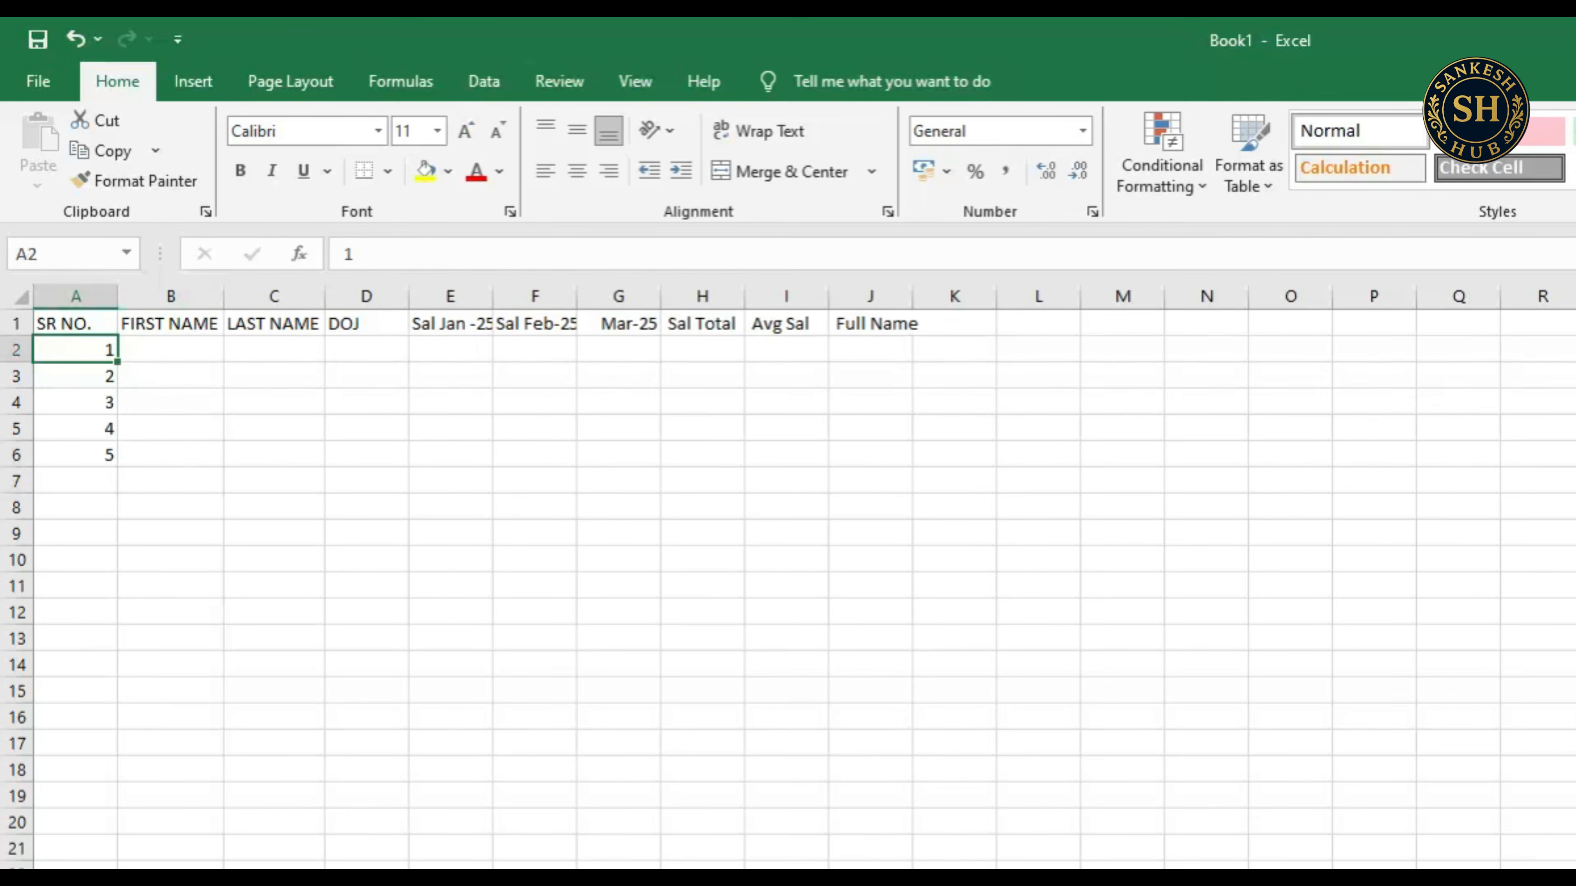
- Select the five serial numbers in cells A2 to A6, extending the range one cell at a time
key("shift+Down")
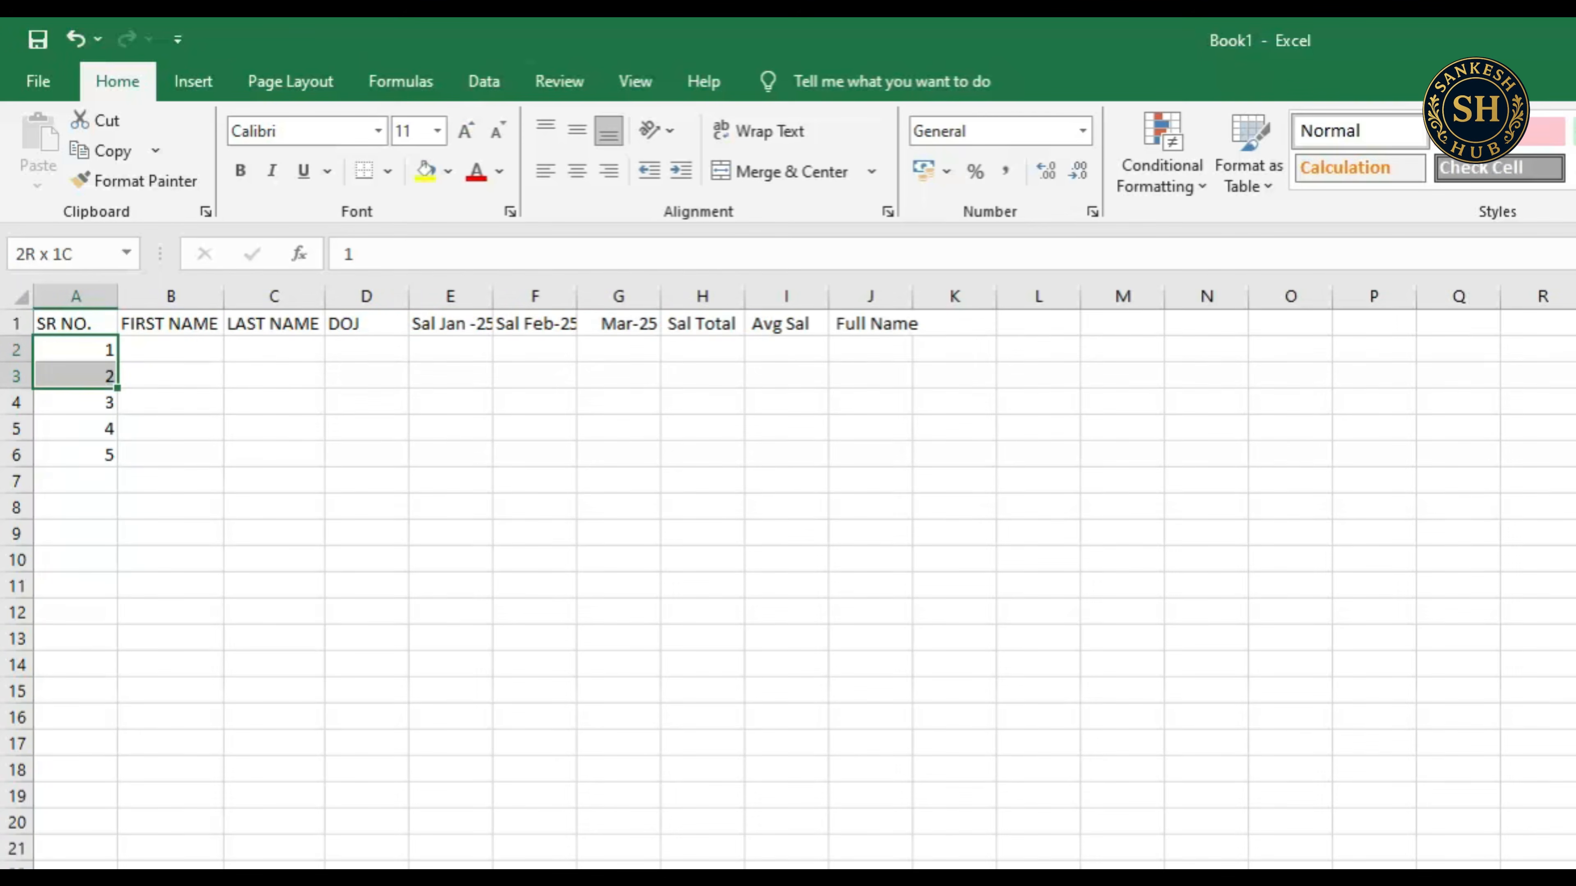
key("shift+Down")
key("shift+Down")
key("shift+Down")
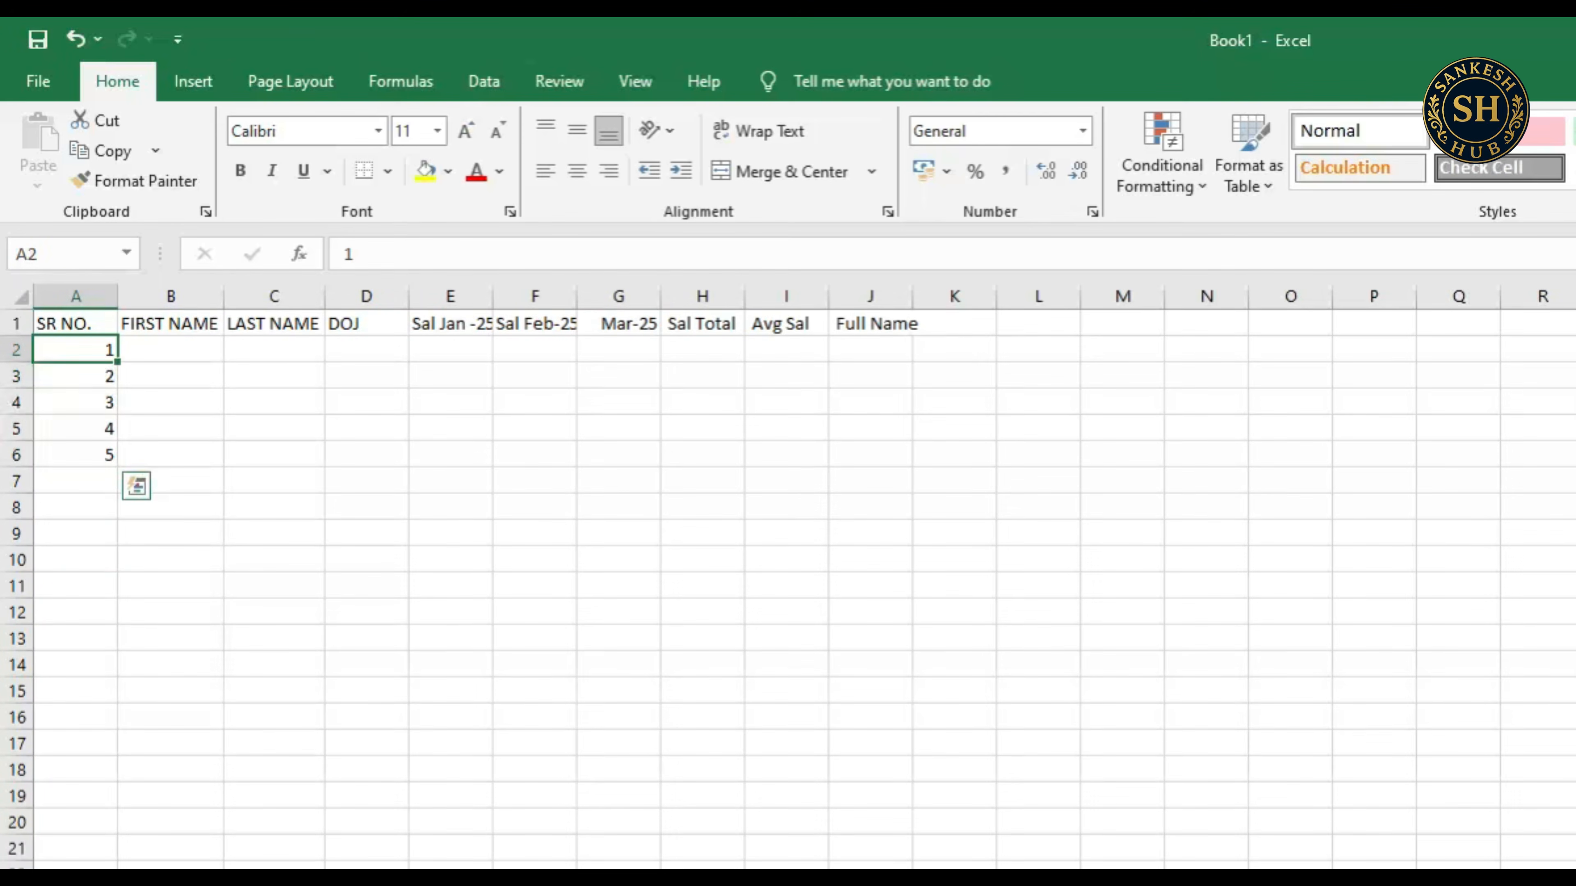
key("shift+Down")
key("shift+Down")
key("shift+Down")
key("shift+Down")
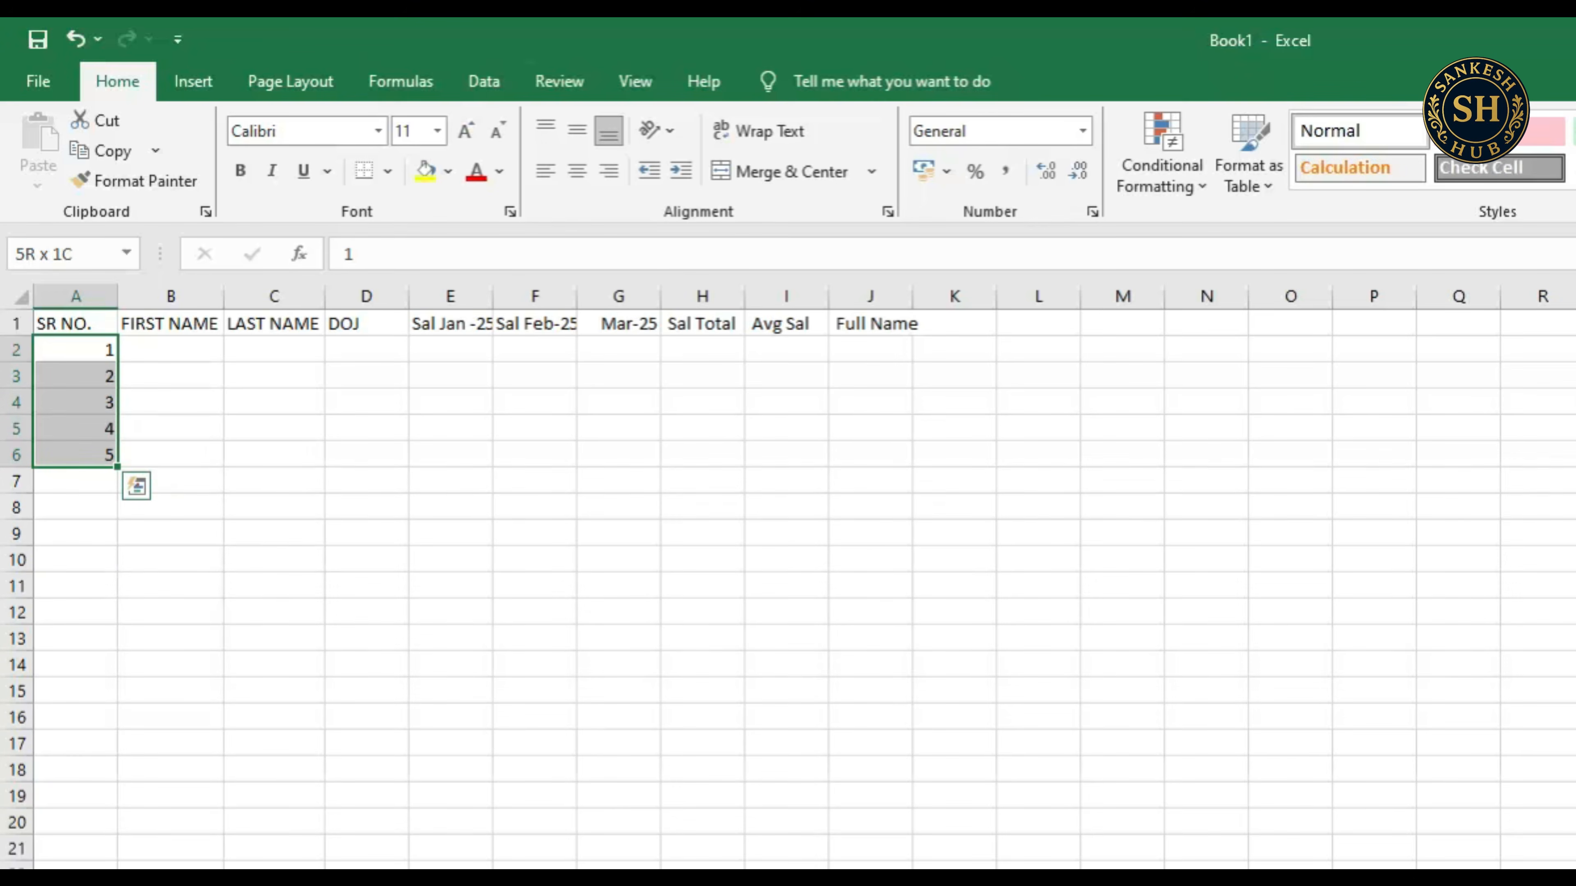
- Reselect the serial numbers in A2 to A6, clear the selection, and select only A2 and A3
mouse_move(93, 455)
left_mouse_down()
mouse_move(261, 478)
mouse_move(93, 455)
left_mouse_up()
left_click(273, 428)
left_click_drag(75, 351, 74, 456)
left_click(74, 586)
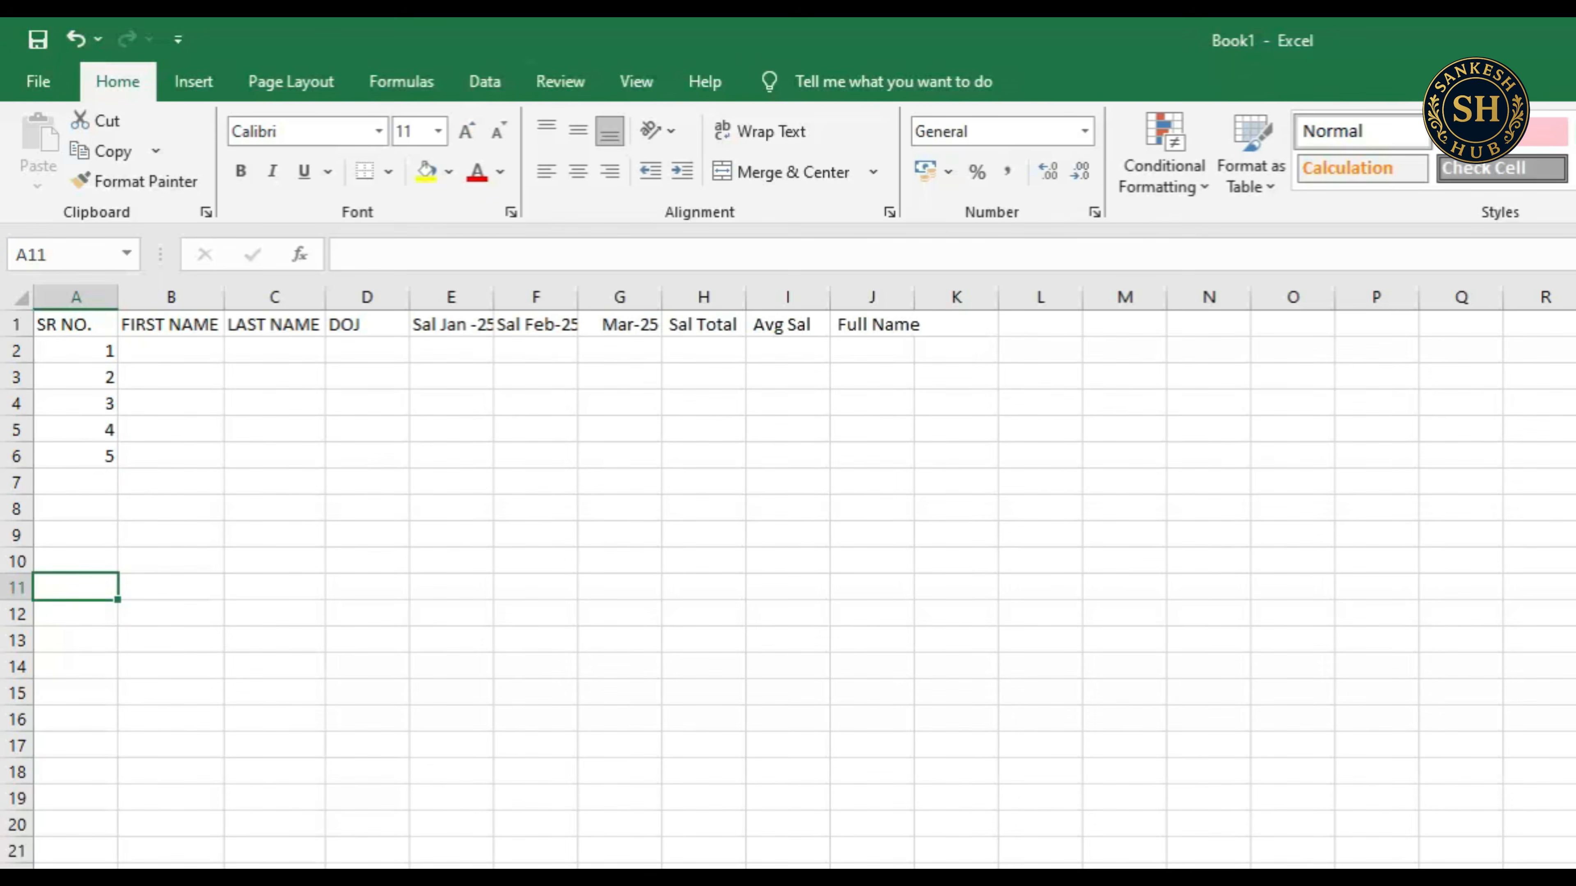
mouse_move(74, 351)
left_mouse_down()
mouse_move(74, 457)
mouse_move(74, 351)
mouse_move(74, 376)
left_mouse_up()
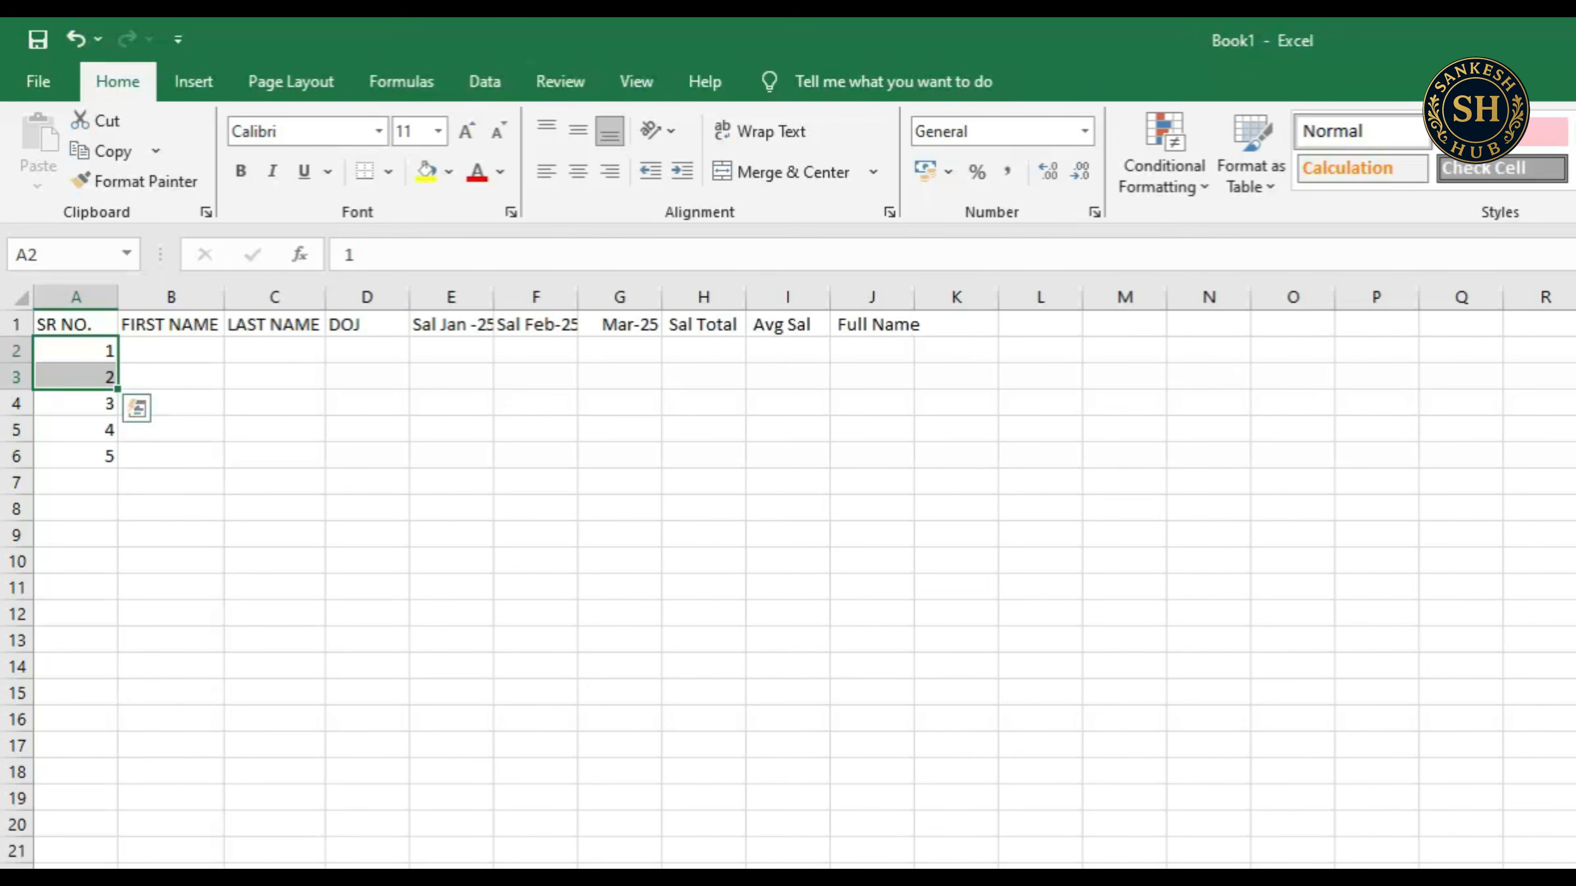
left_click(274, 455)
left_click_drag(74, 351, 74, 377)
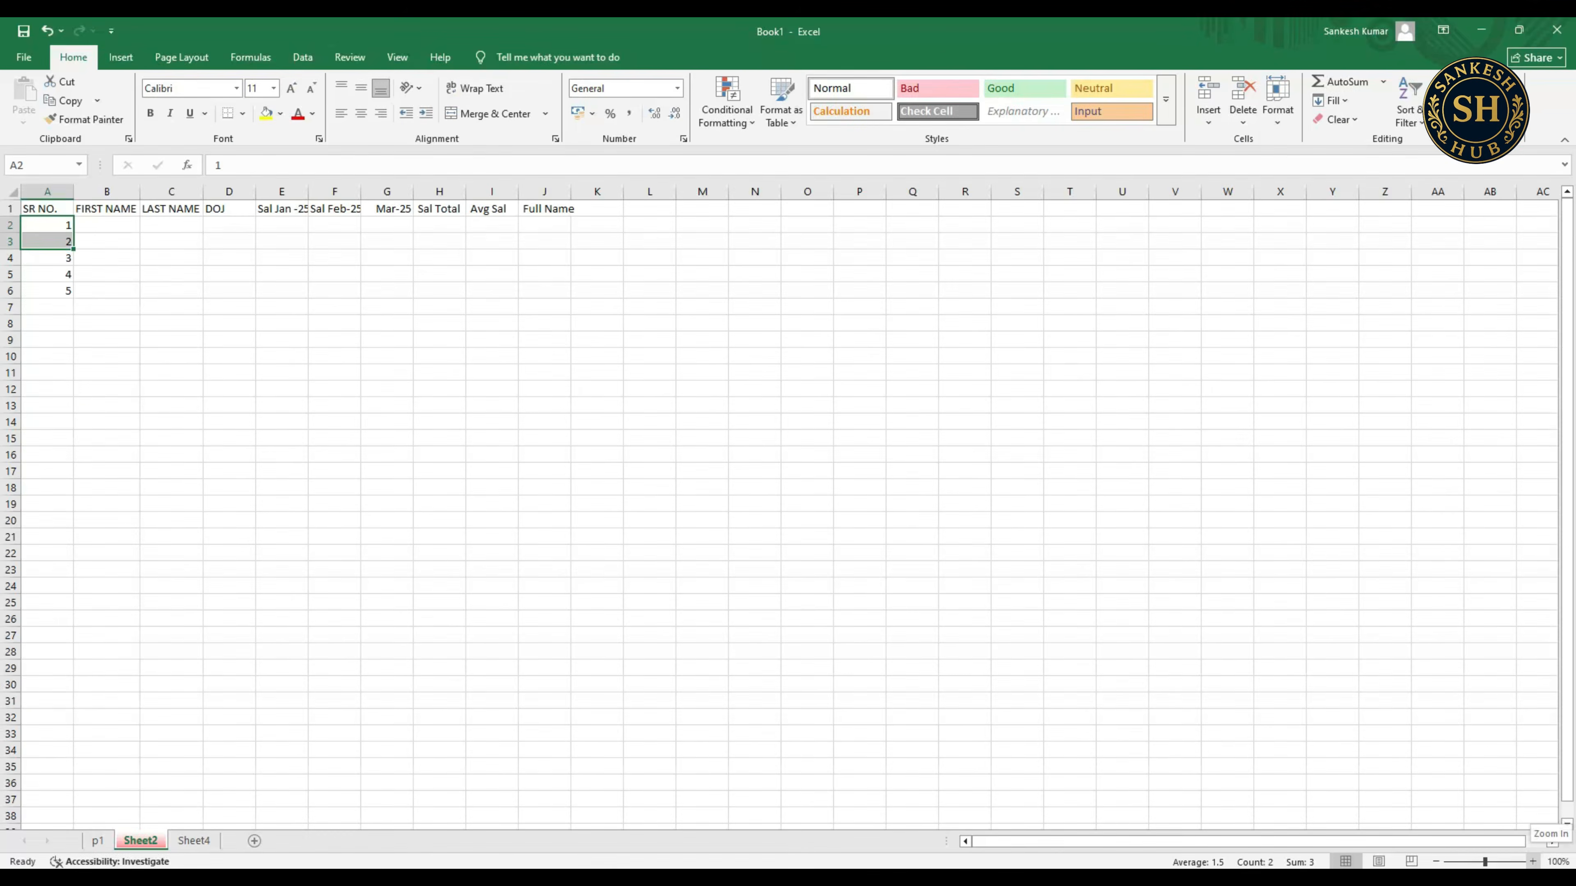
- Zoom the worksheet in to 220% and select cell B3
left_click(1533, 862)
left_click(1533, 861)
left_click(1533, 862)
left_click(1533, 861)
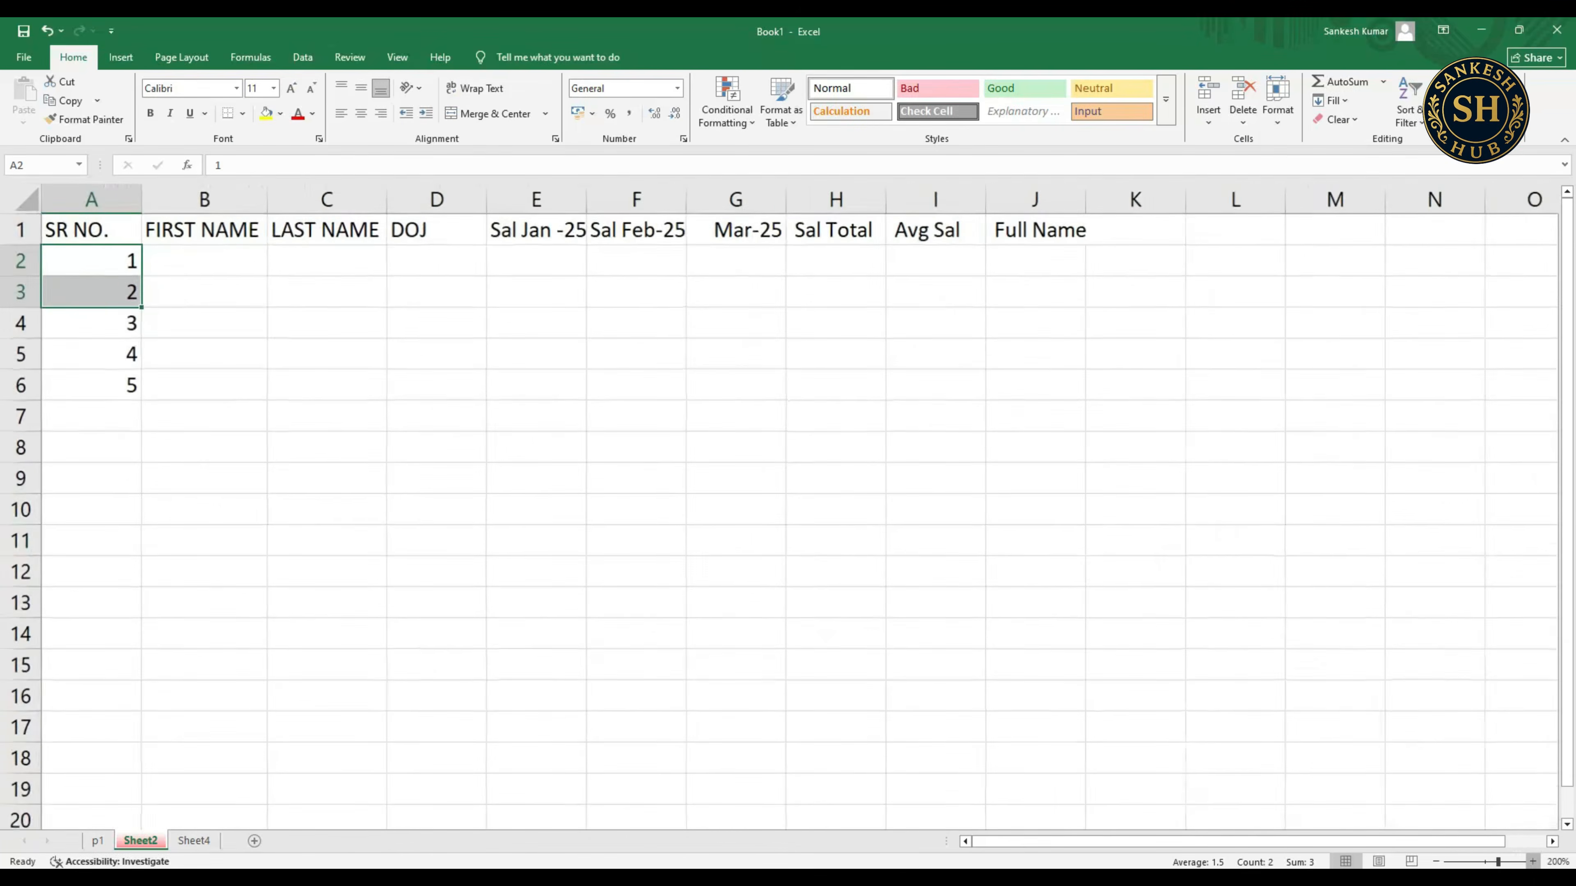
left_click(1532, 861)
left_click(177, 319)
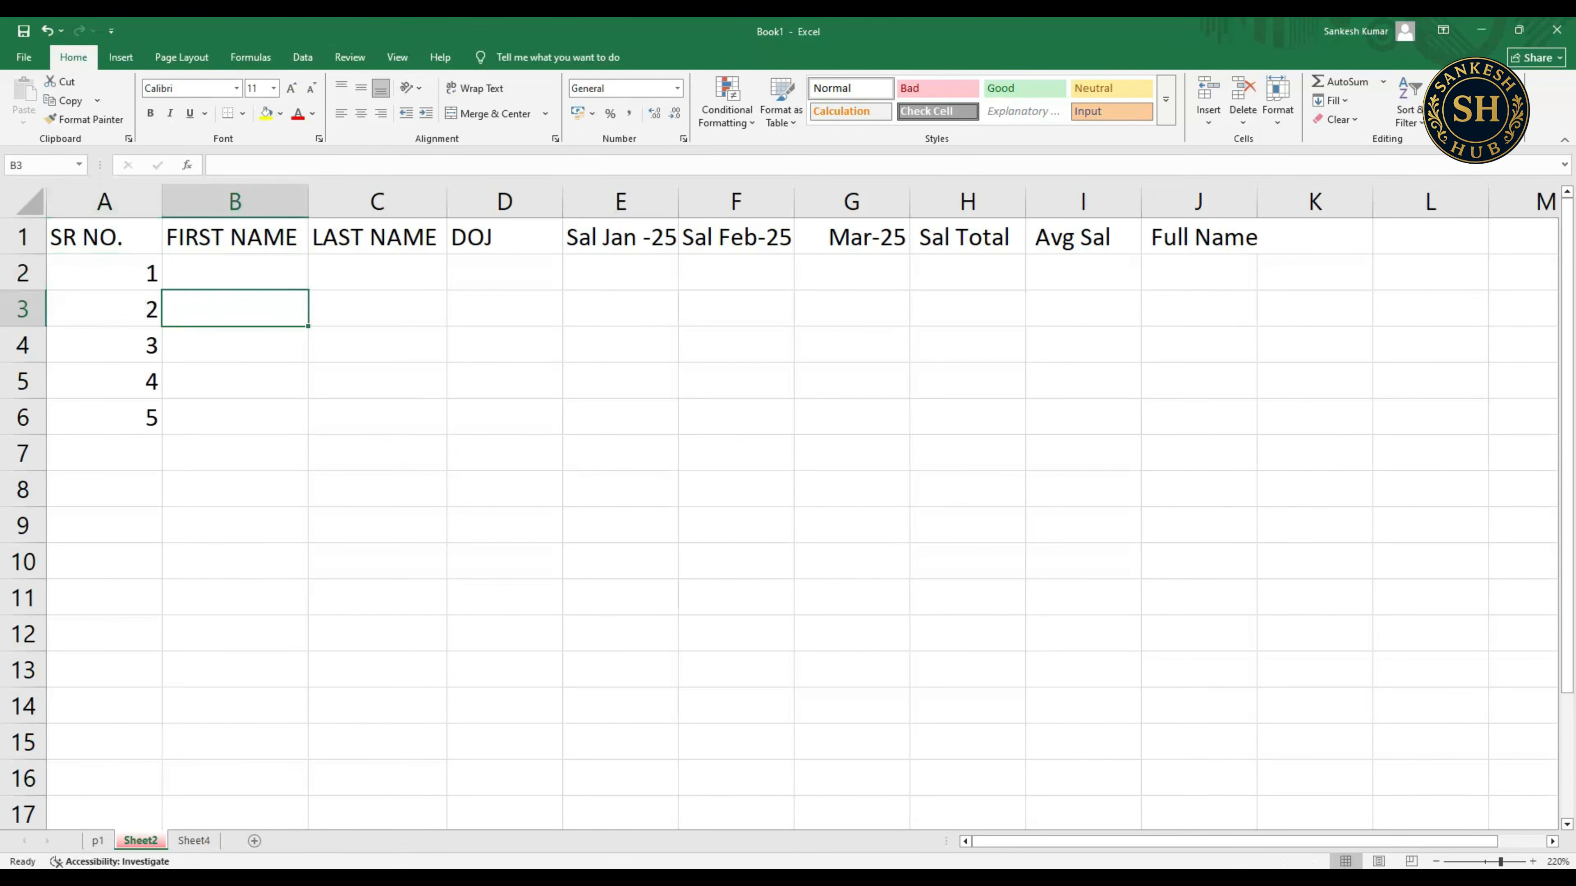
- Fill the number series from cells A2 and A3 down column A to 29 in cell A30
left_click_drag(104, 272, 105, 309)
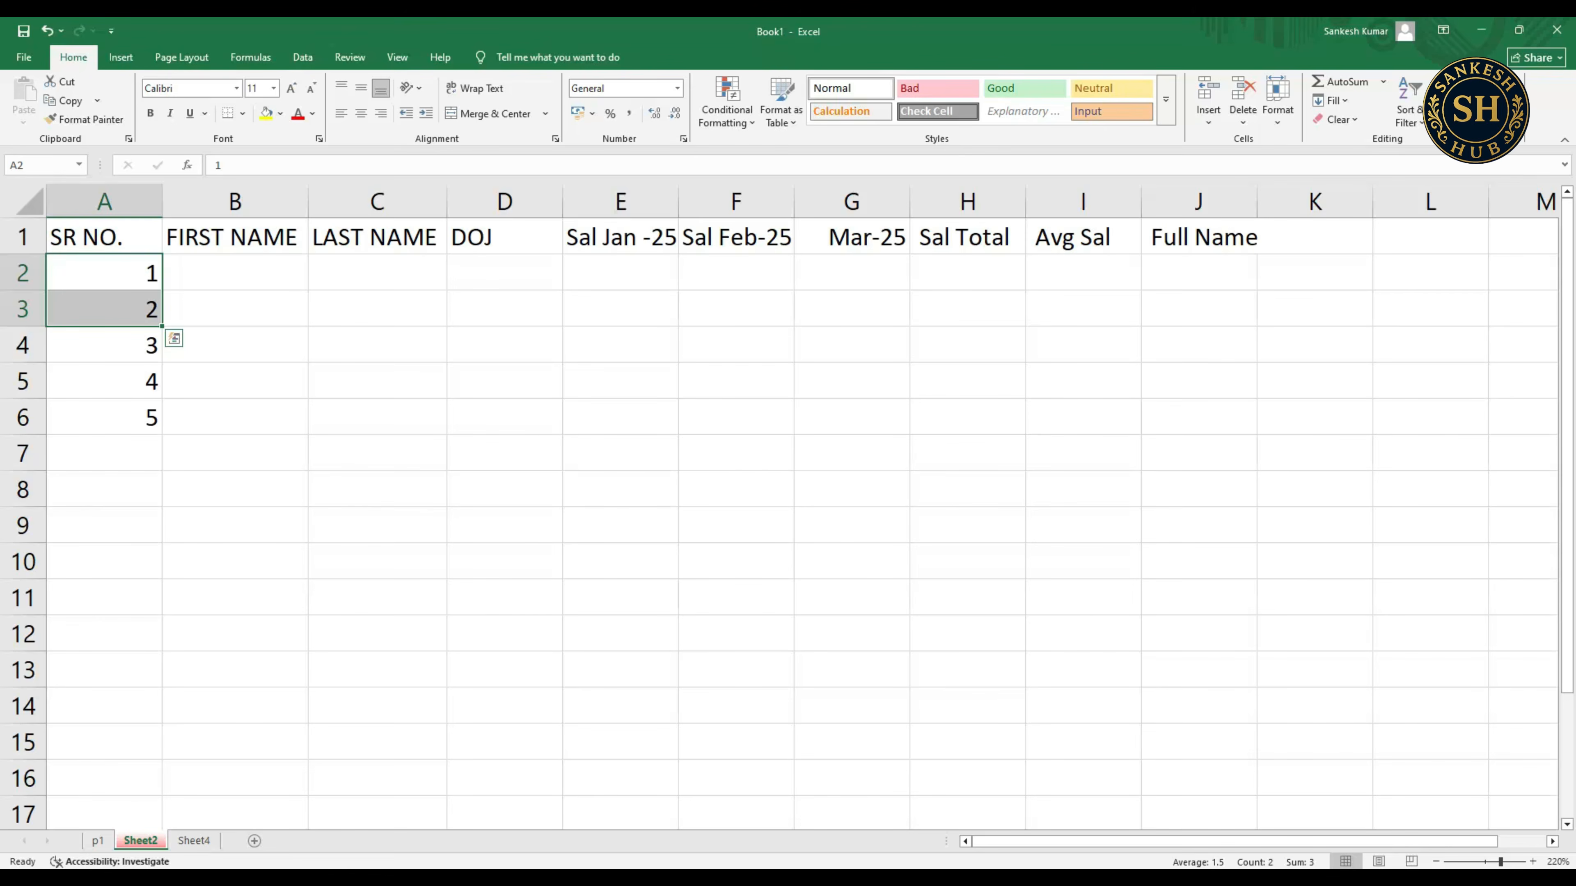
left_click_drag(162, 325, 162, 587)
mouse_move(162, 639)
left_mouse_down()
mouse_move(163, 744)
mouse_move(162, 340)
mouse_move(162, 472)
left_mouse_up()
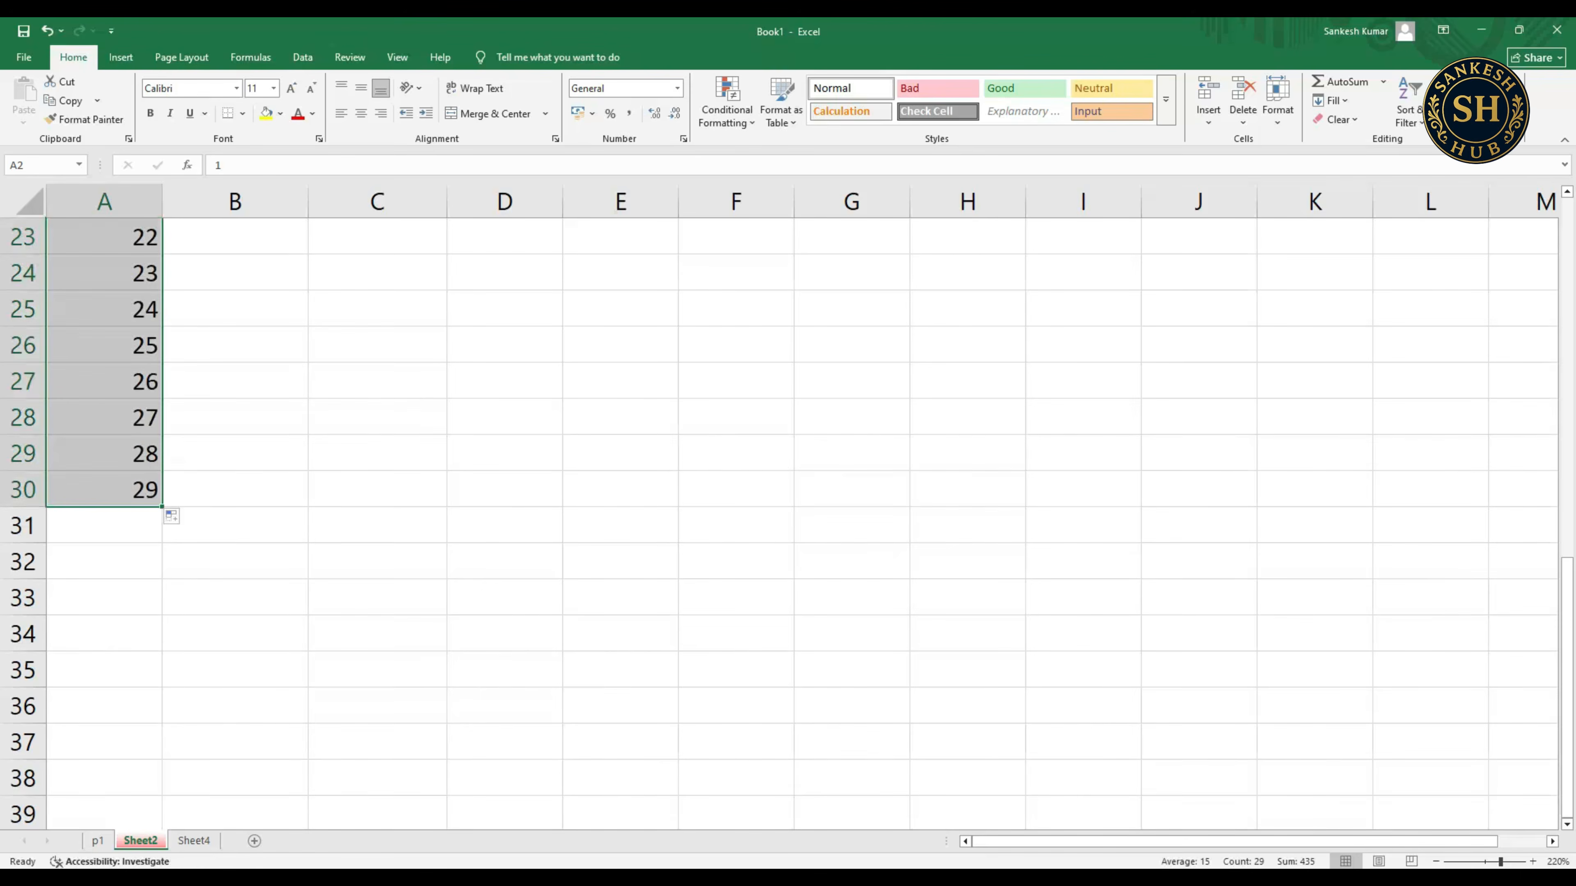
scroll(787, 522, "up", 7)
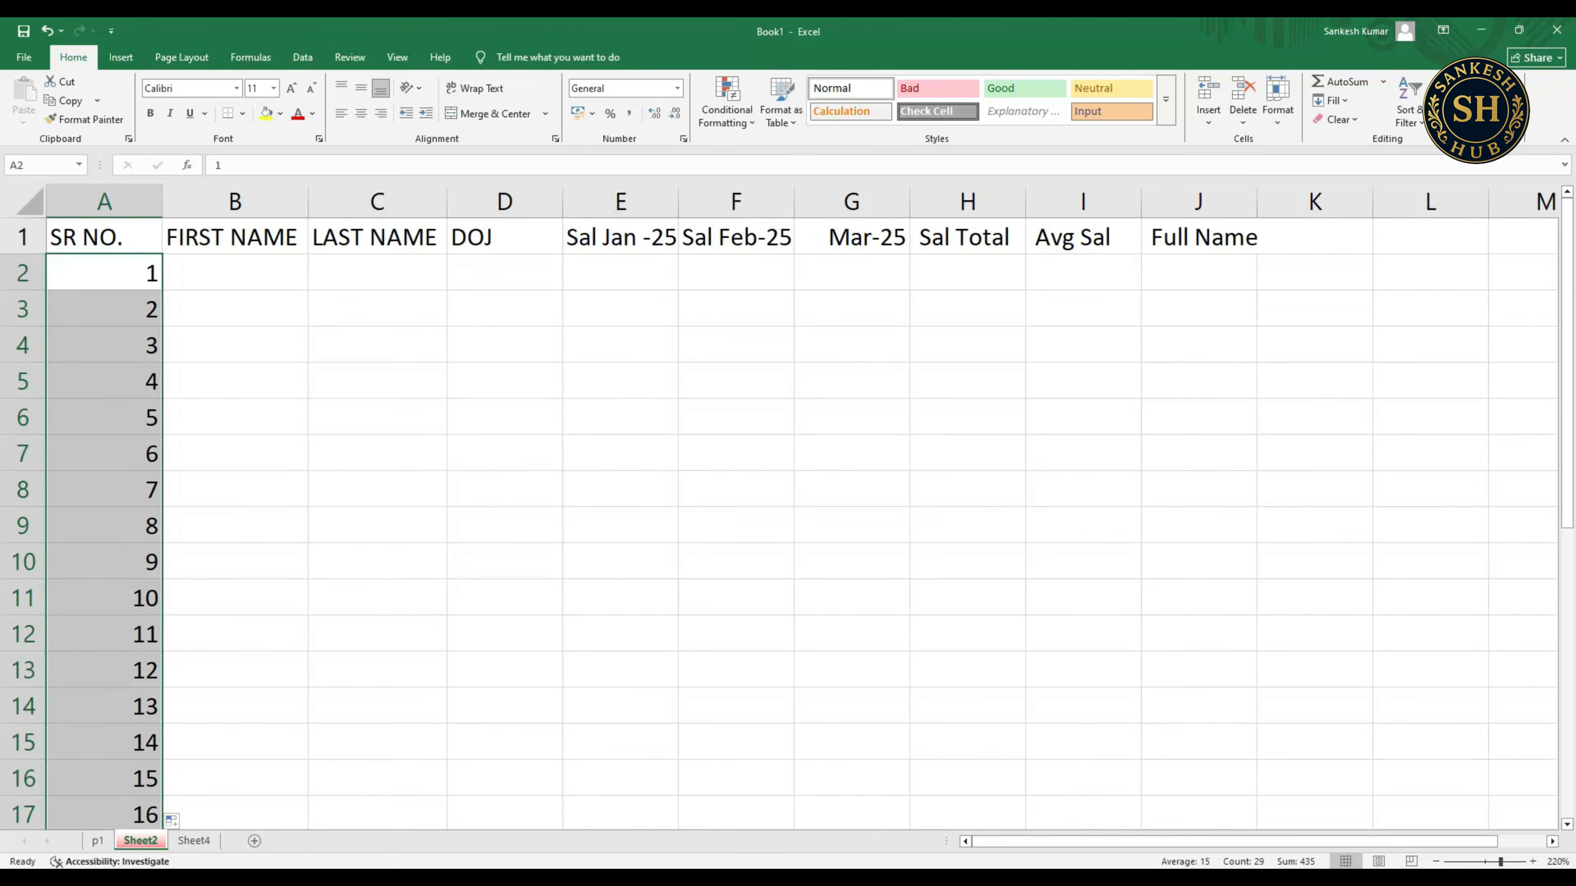
scroll(788, 521, "down", 4)
scroll(788, 521, "down", 2)
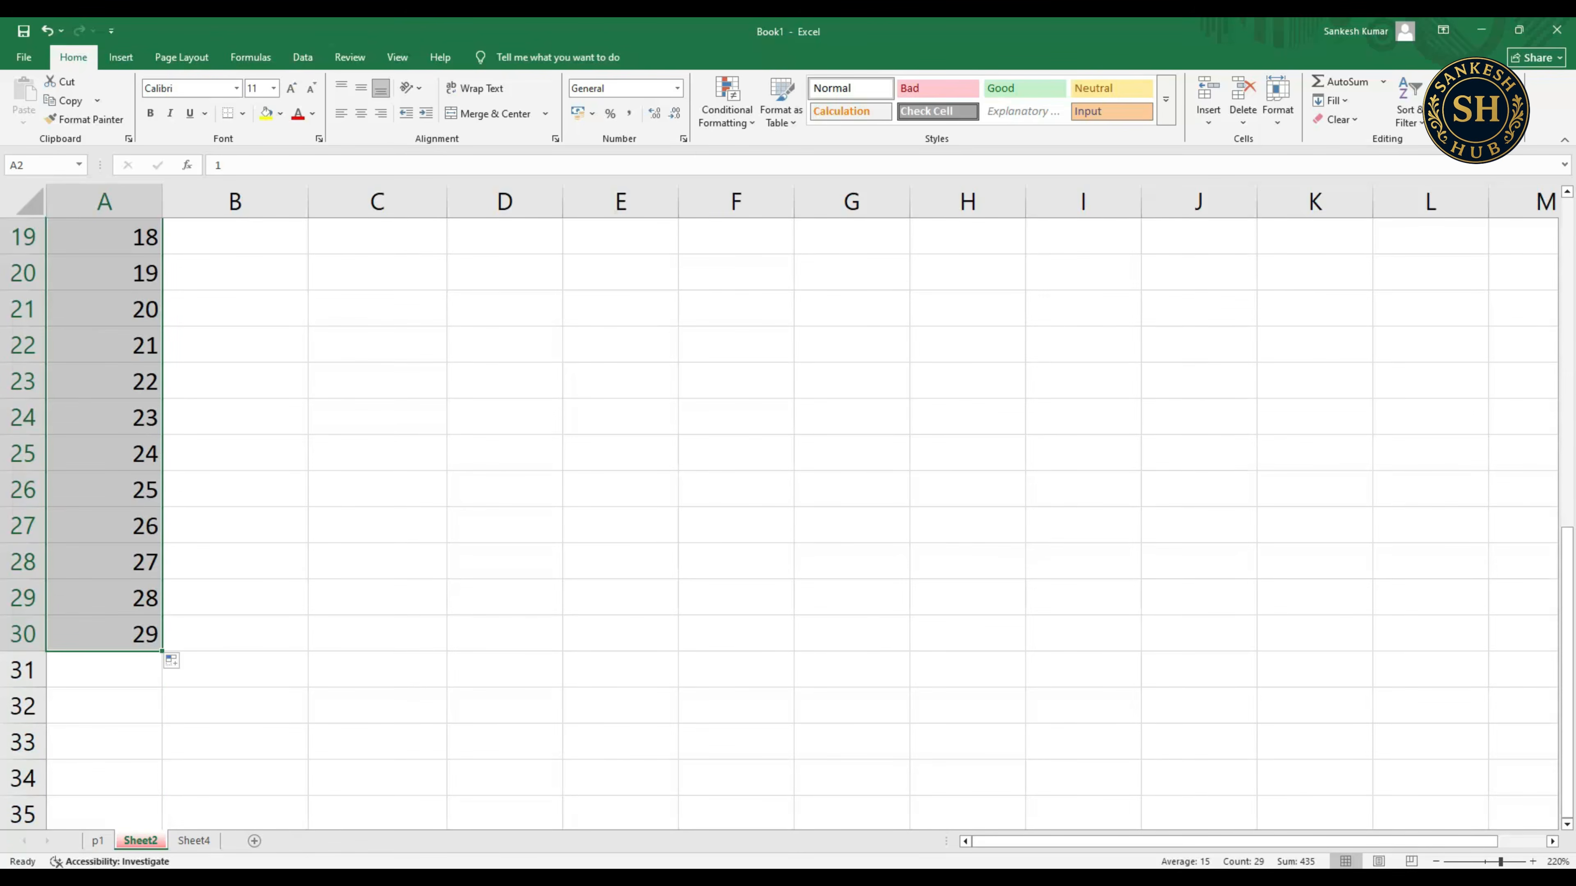
scroll(788, 521, "up", 6)
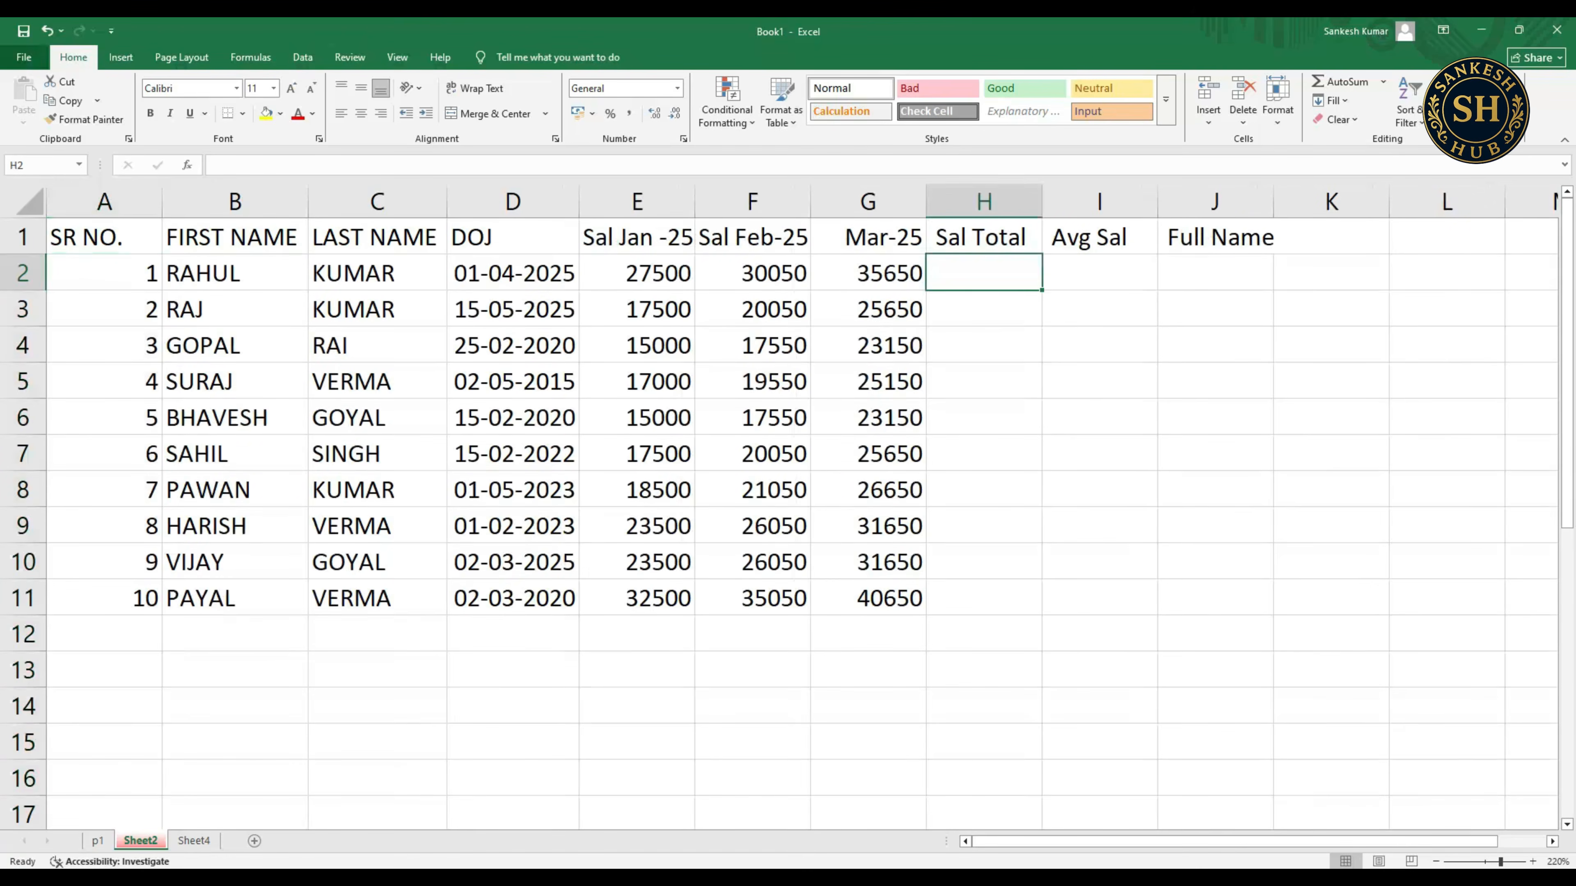
- Select cell B2, the first employee's first name, in the filled-in salary table
key("alt+q")
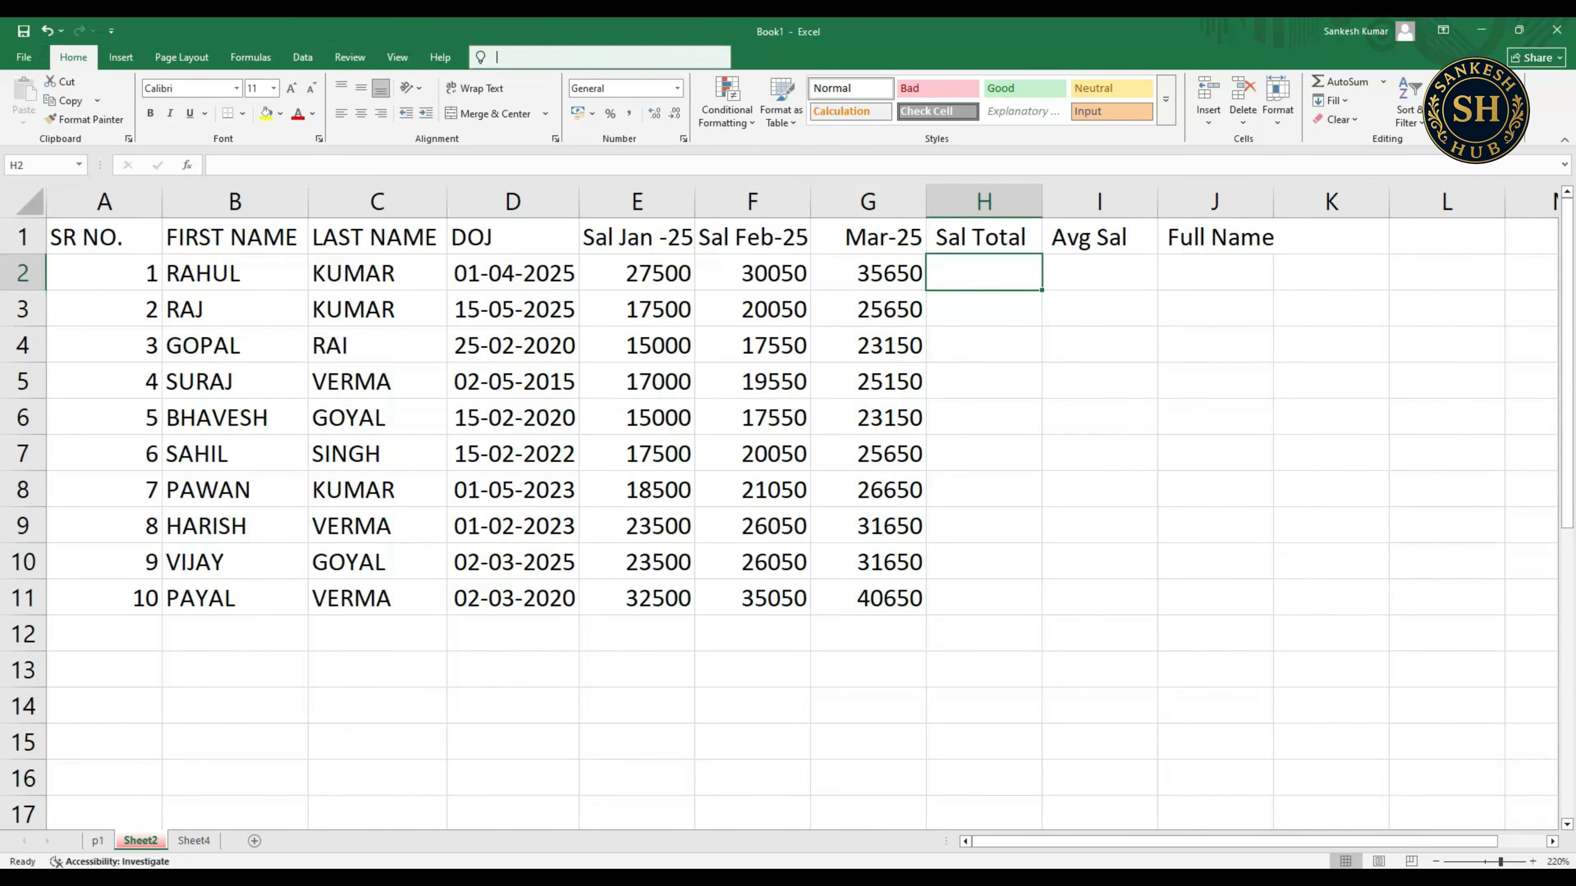
key("Escape")
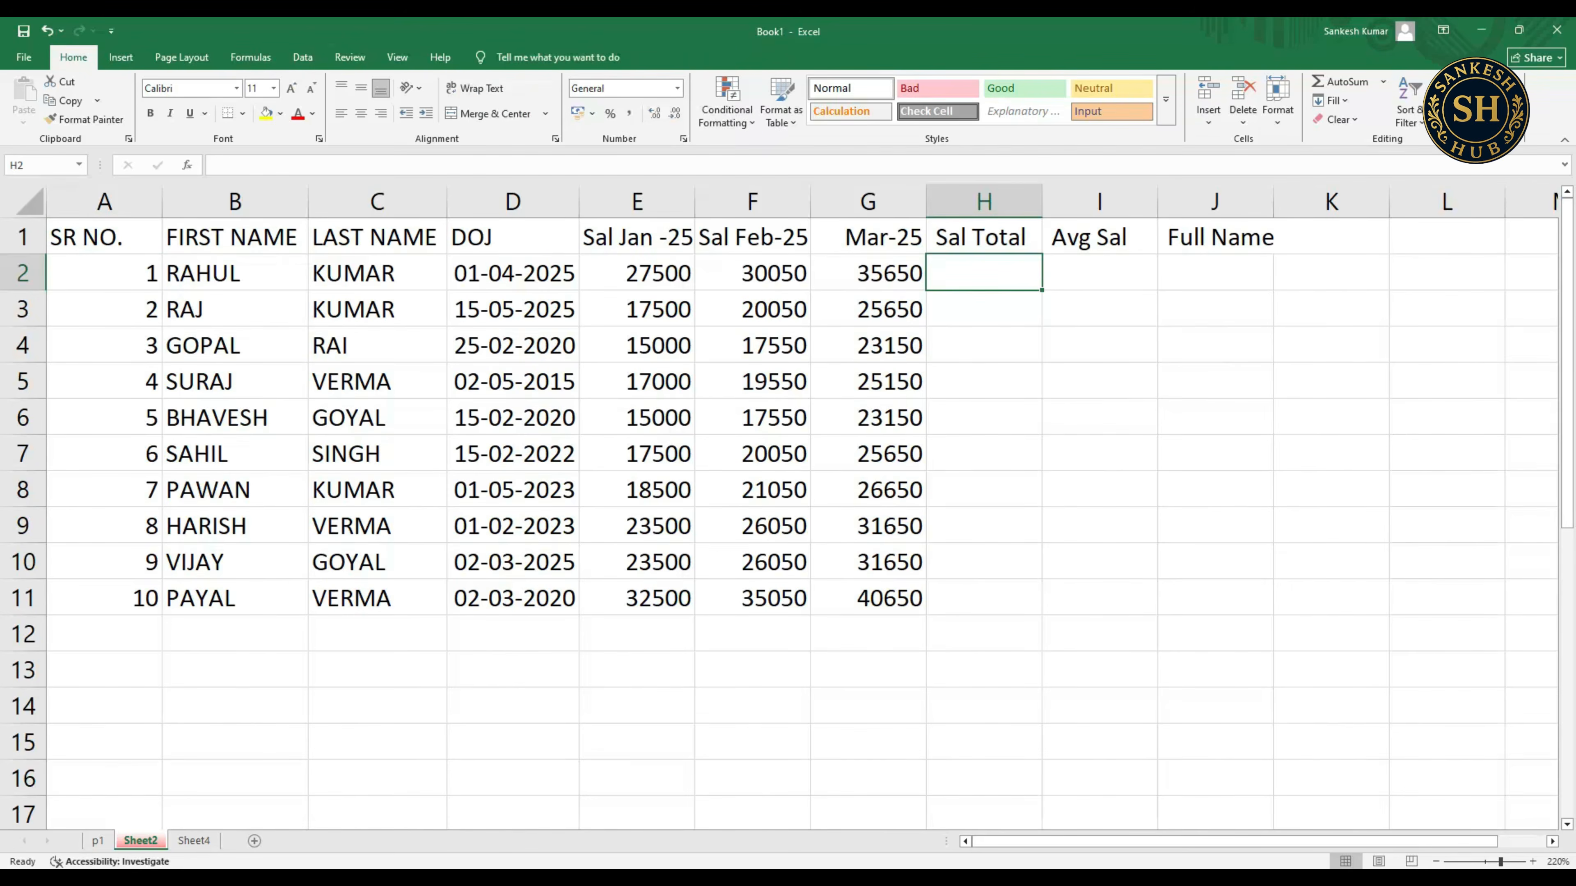
left_click(234, 272)
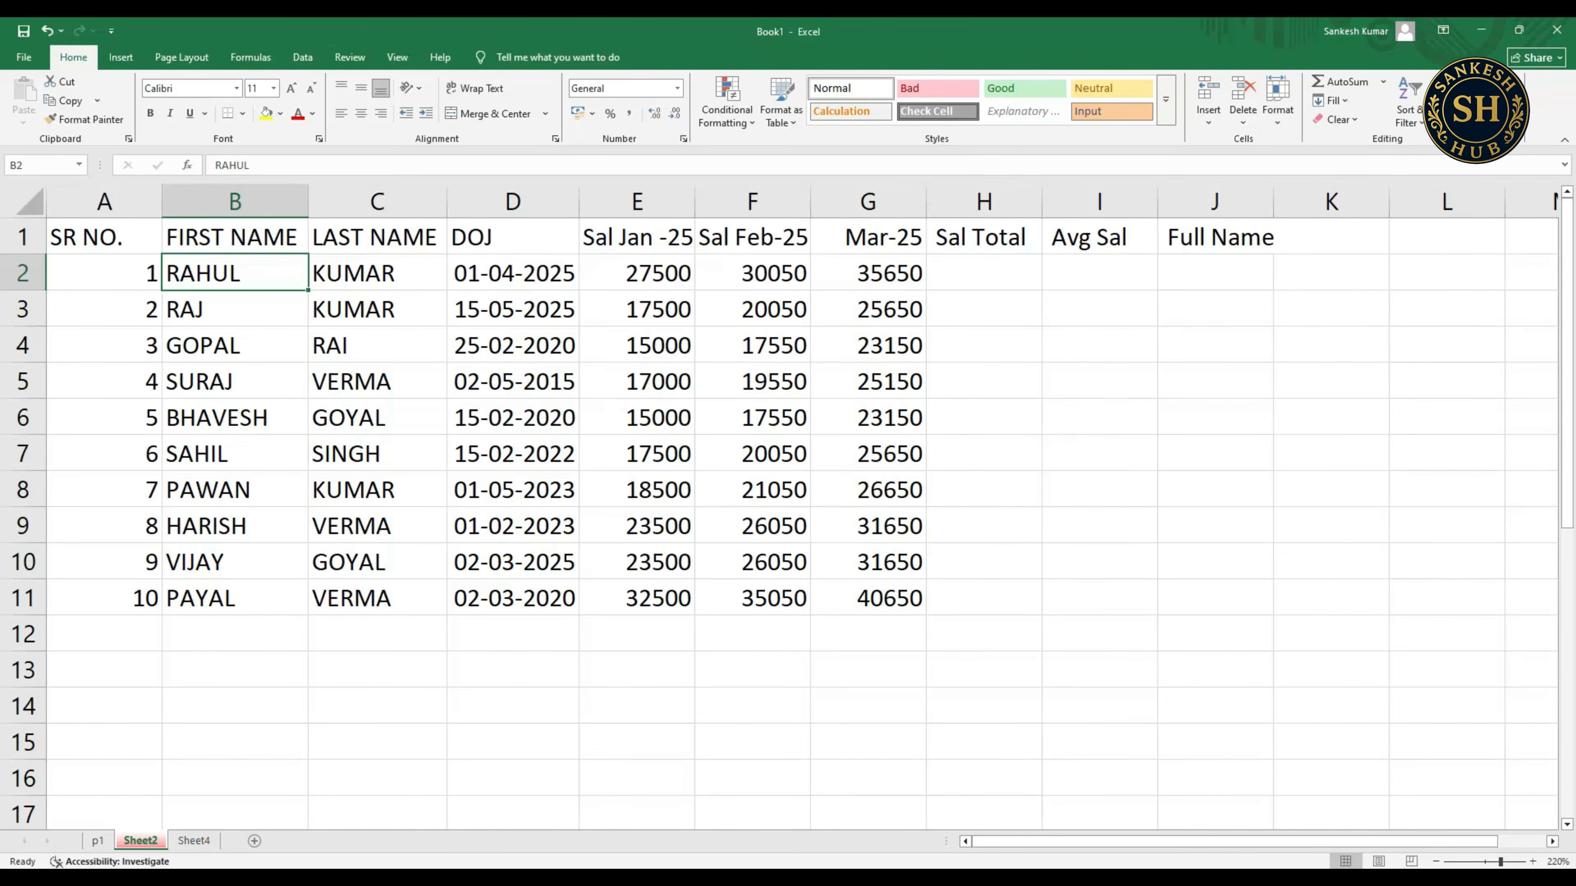
- Go through the first employees' records, from serial number and name to joining date and the January to March salaries
key("Left")
key("shift+Down")
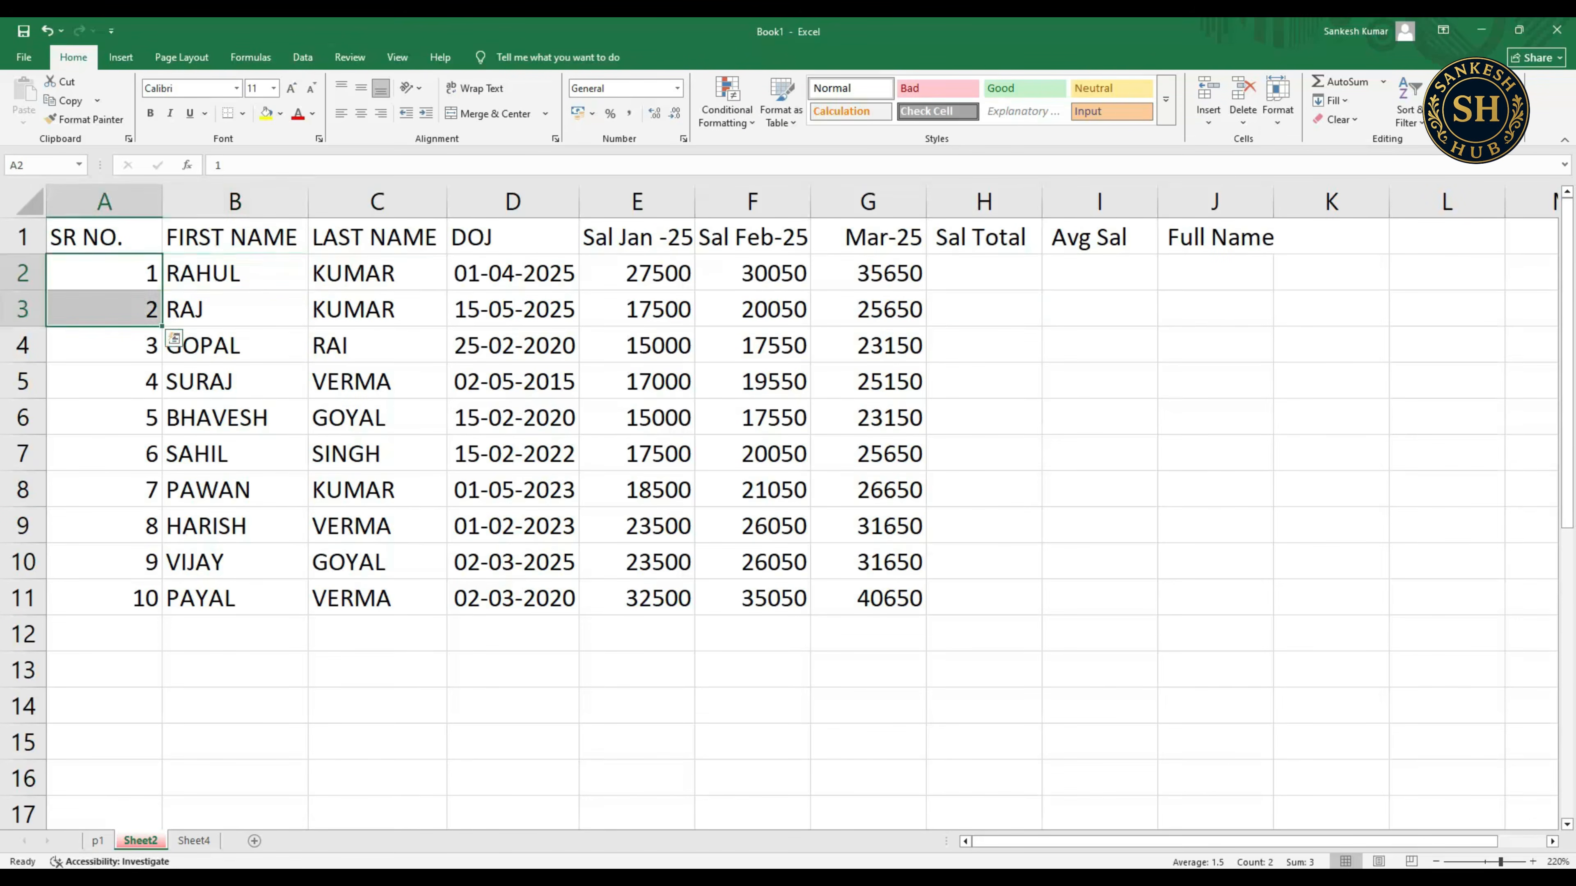
key("Right")
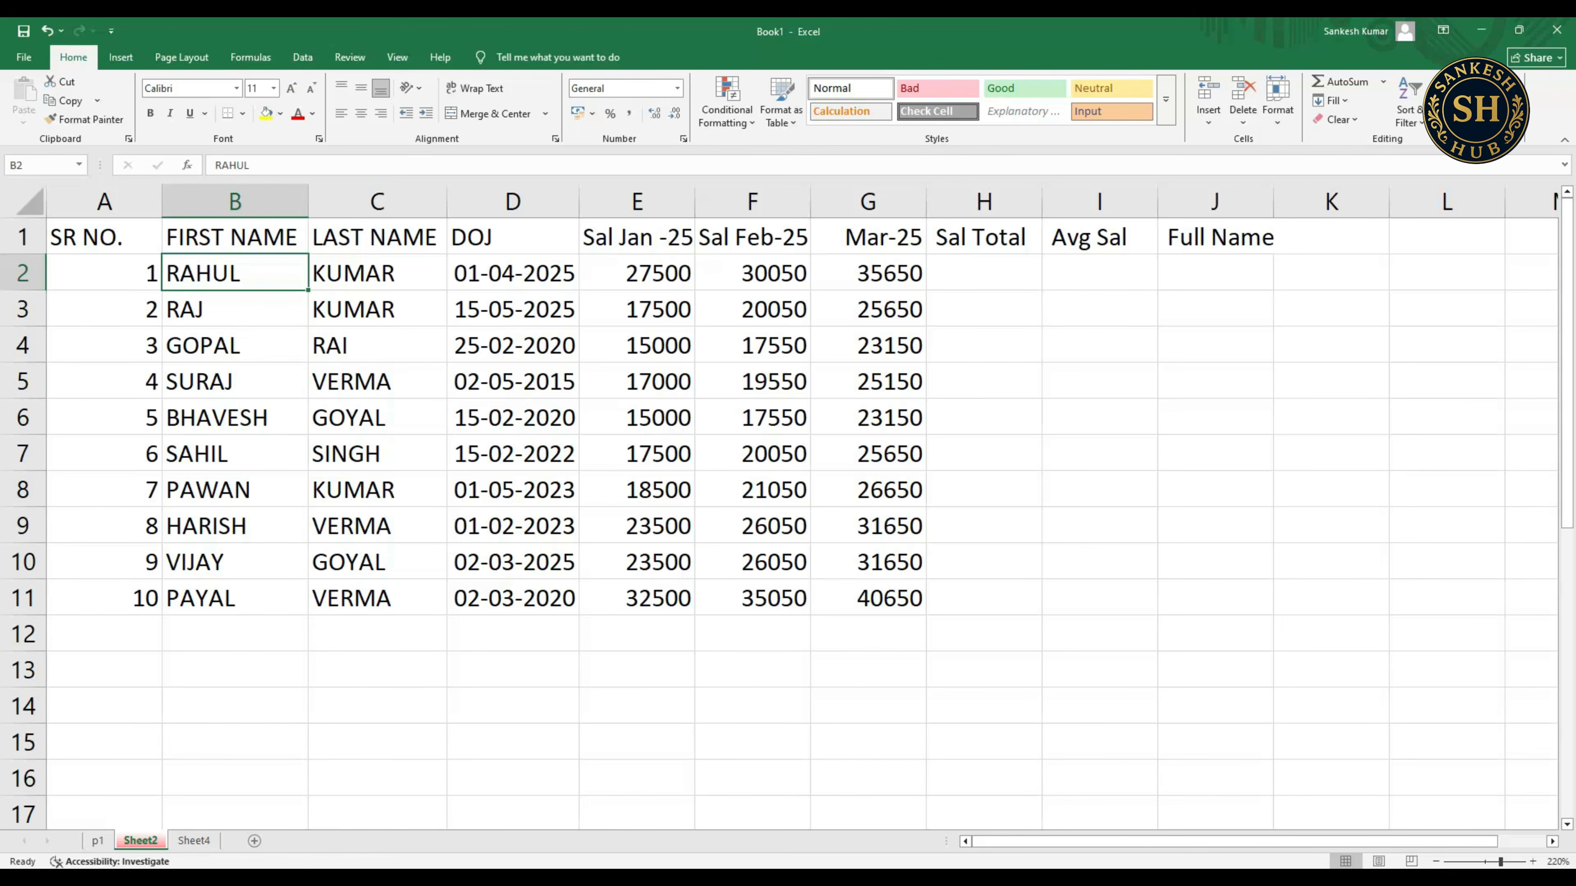
left_click(377, 273)
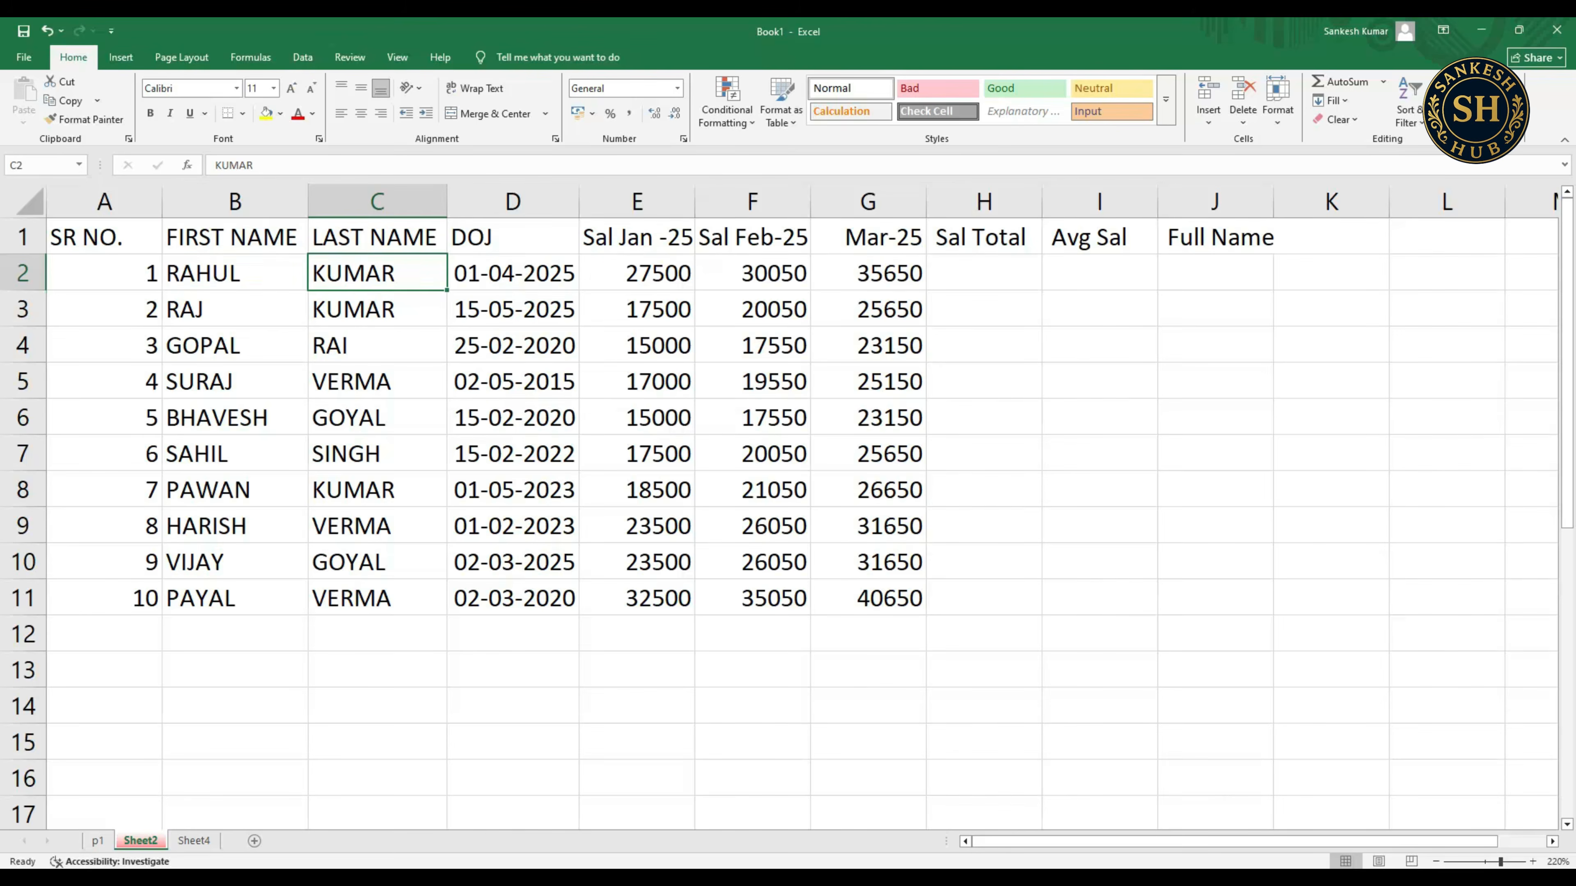
left_click(512, 272)
left_click(636, 272)
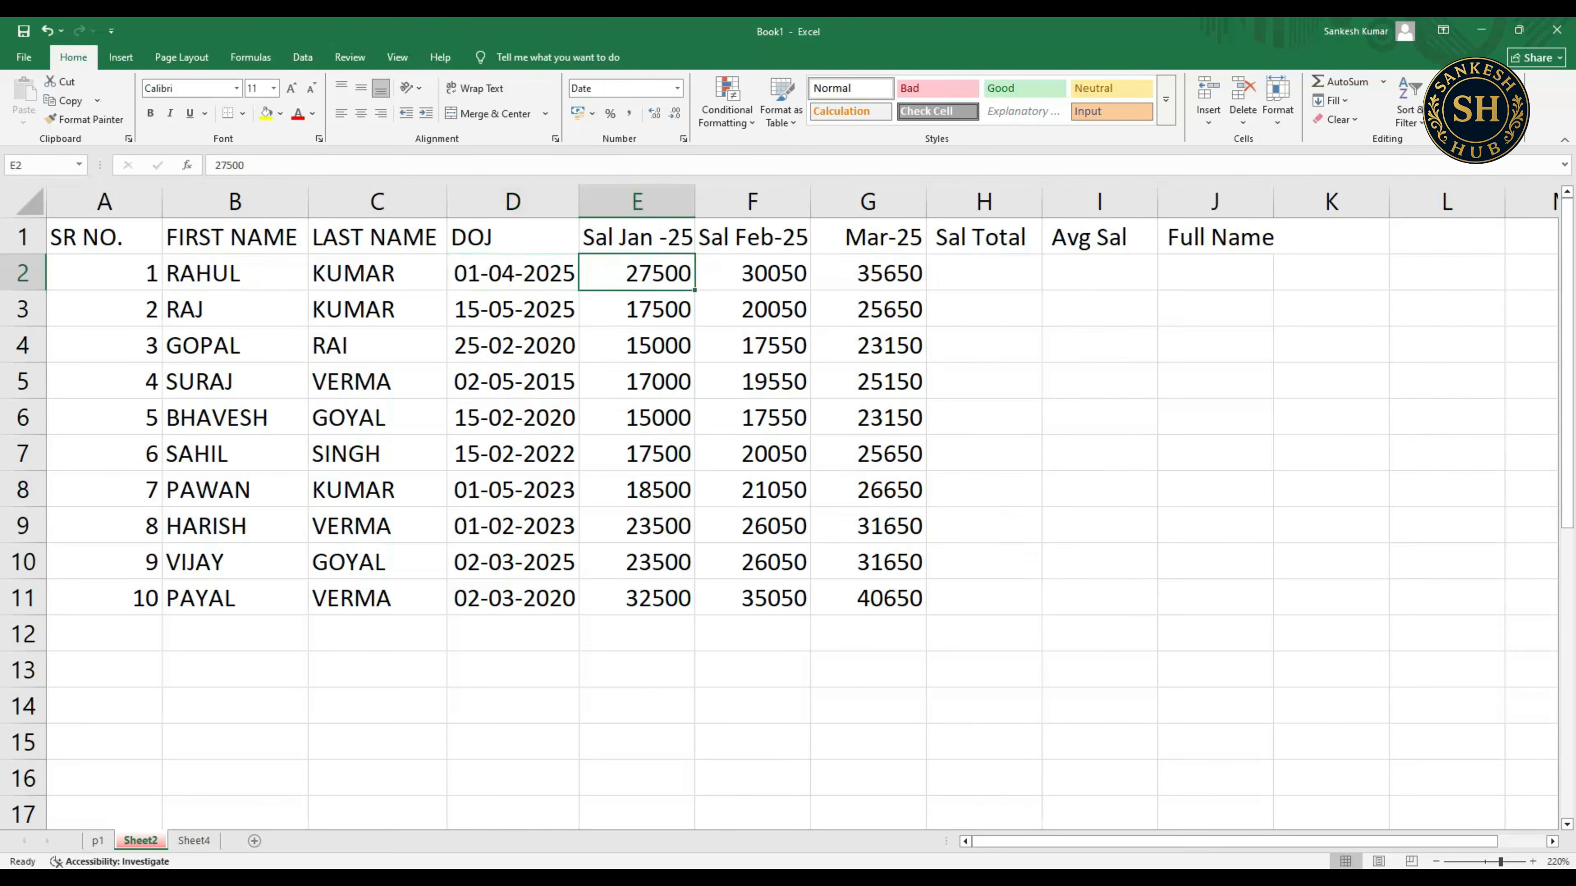
left_click(752, 273)
left_click(868, 273)
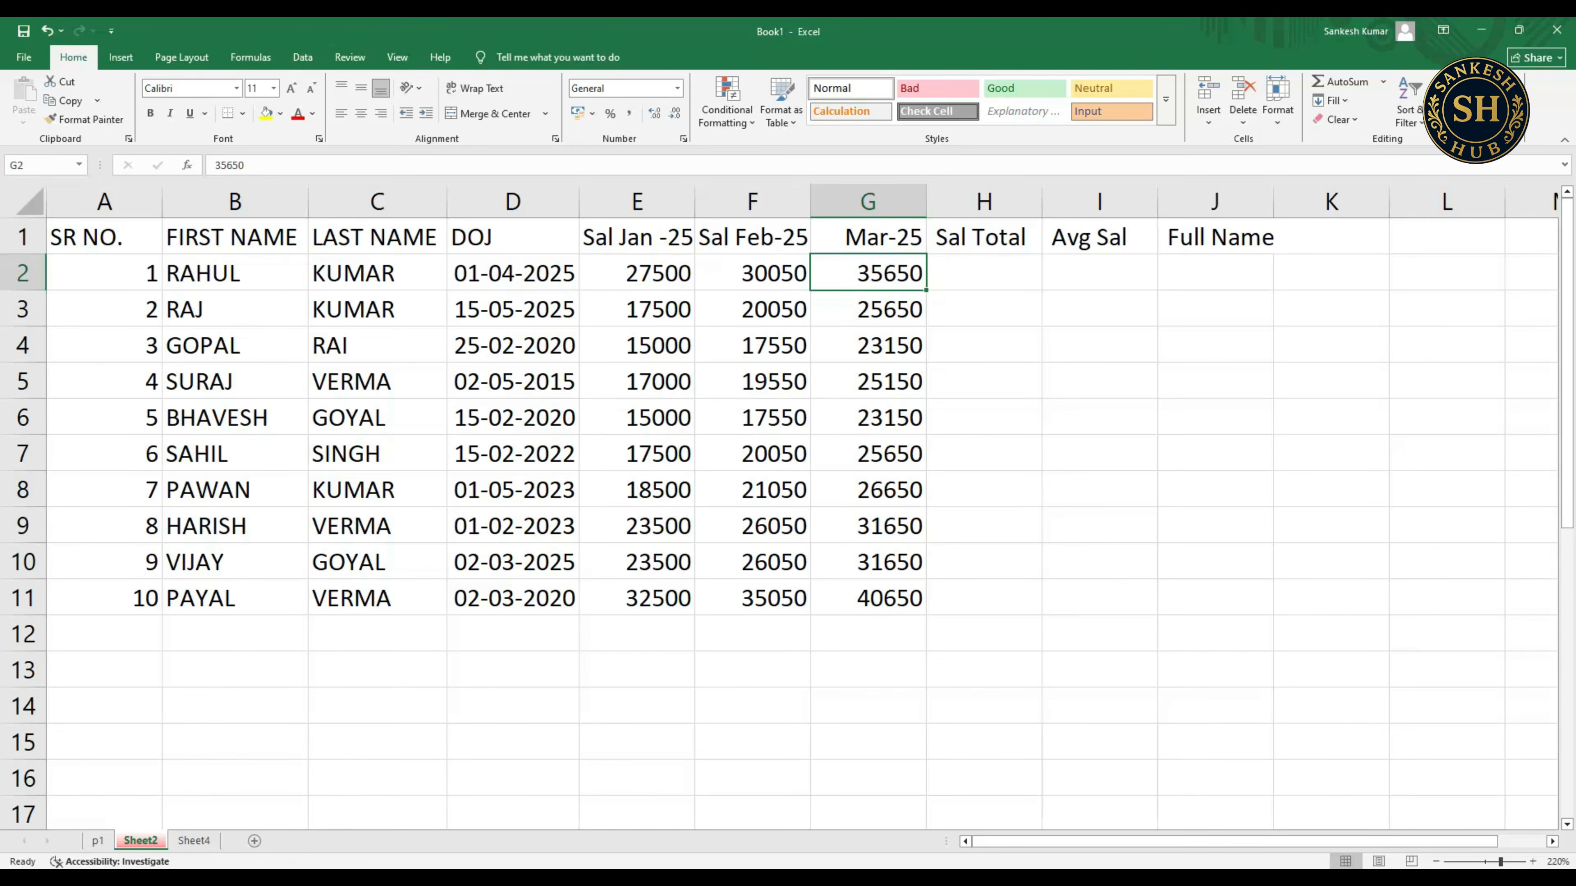
left_click(984, 380)
left_click(984, 344)
left_click(636, 309)
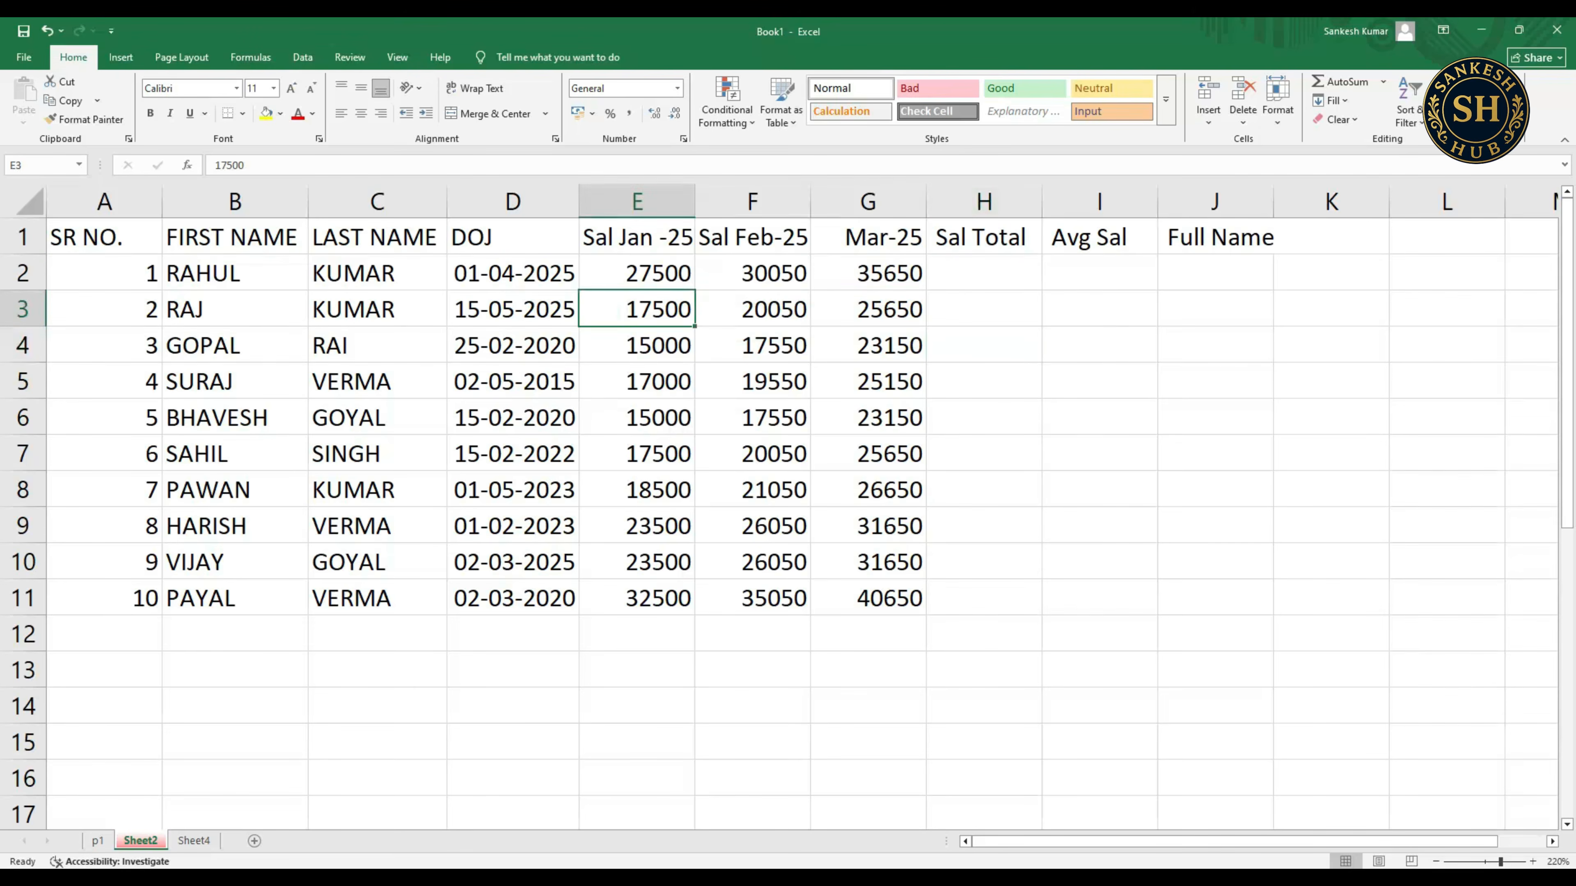
left_click(752, 272)
left_click(868, 273)
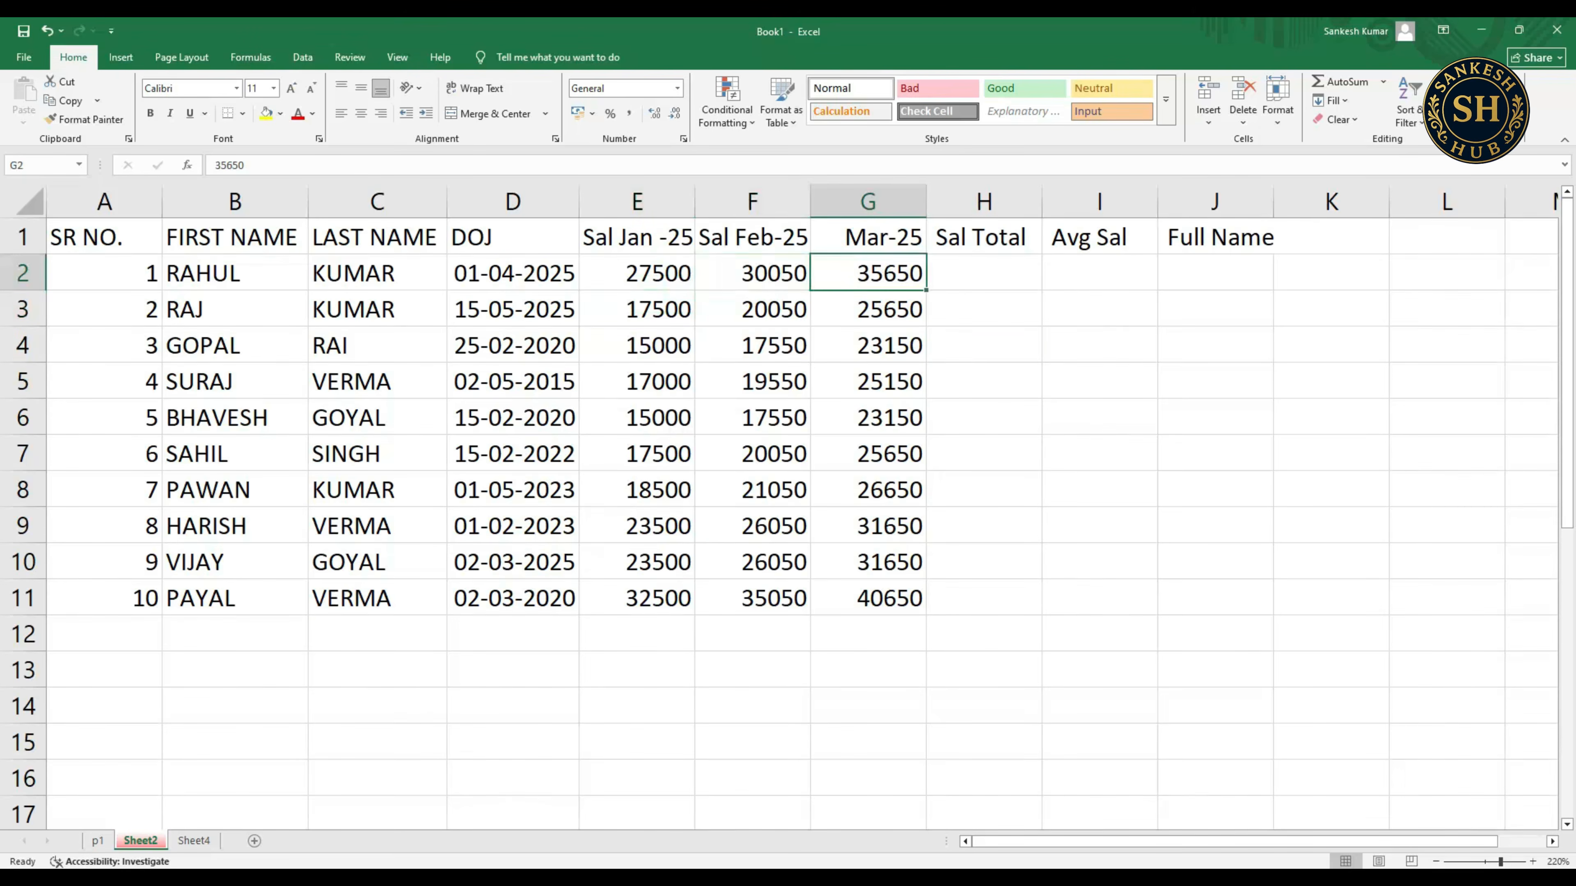
- Review the serial number, first name and salary entries, and the header cells in row 1 of the employee table
left_click(104, 273)
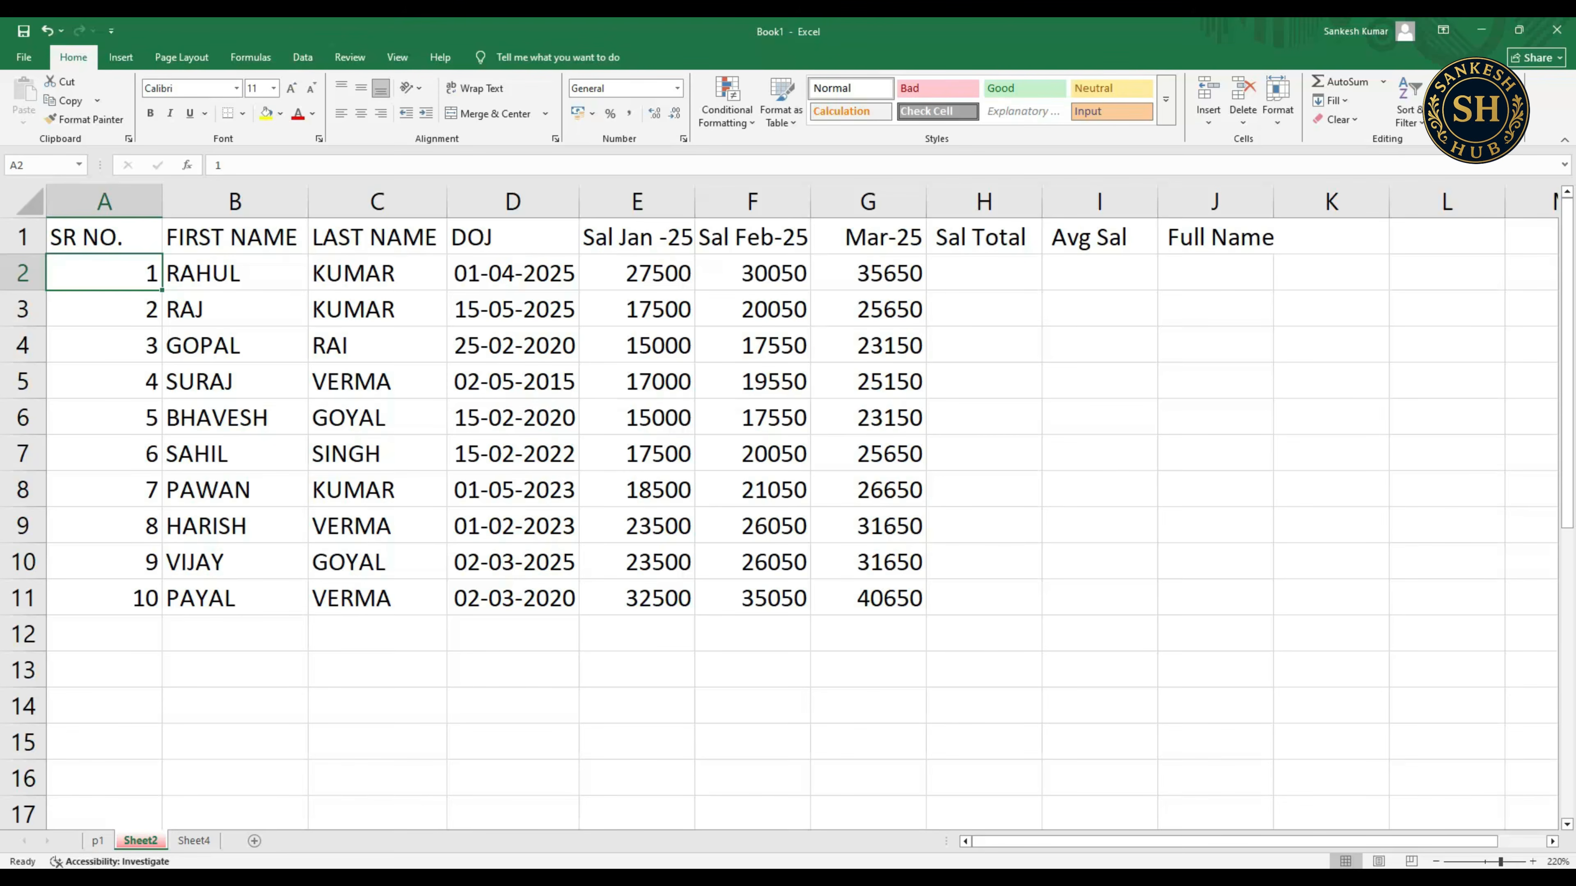
left_click(235, 272)
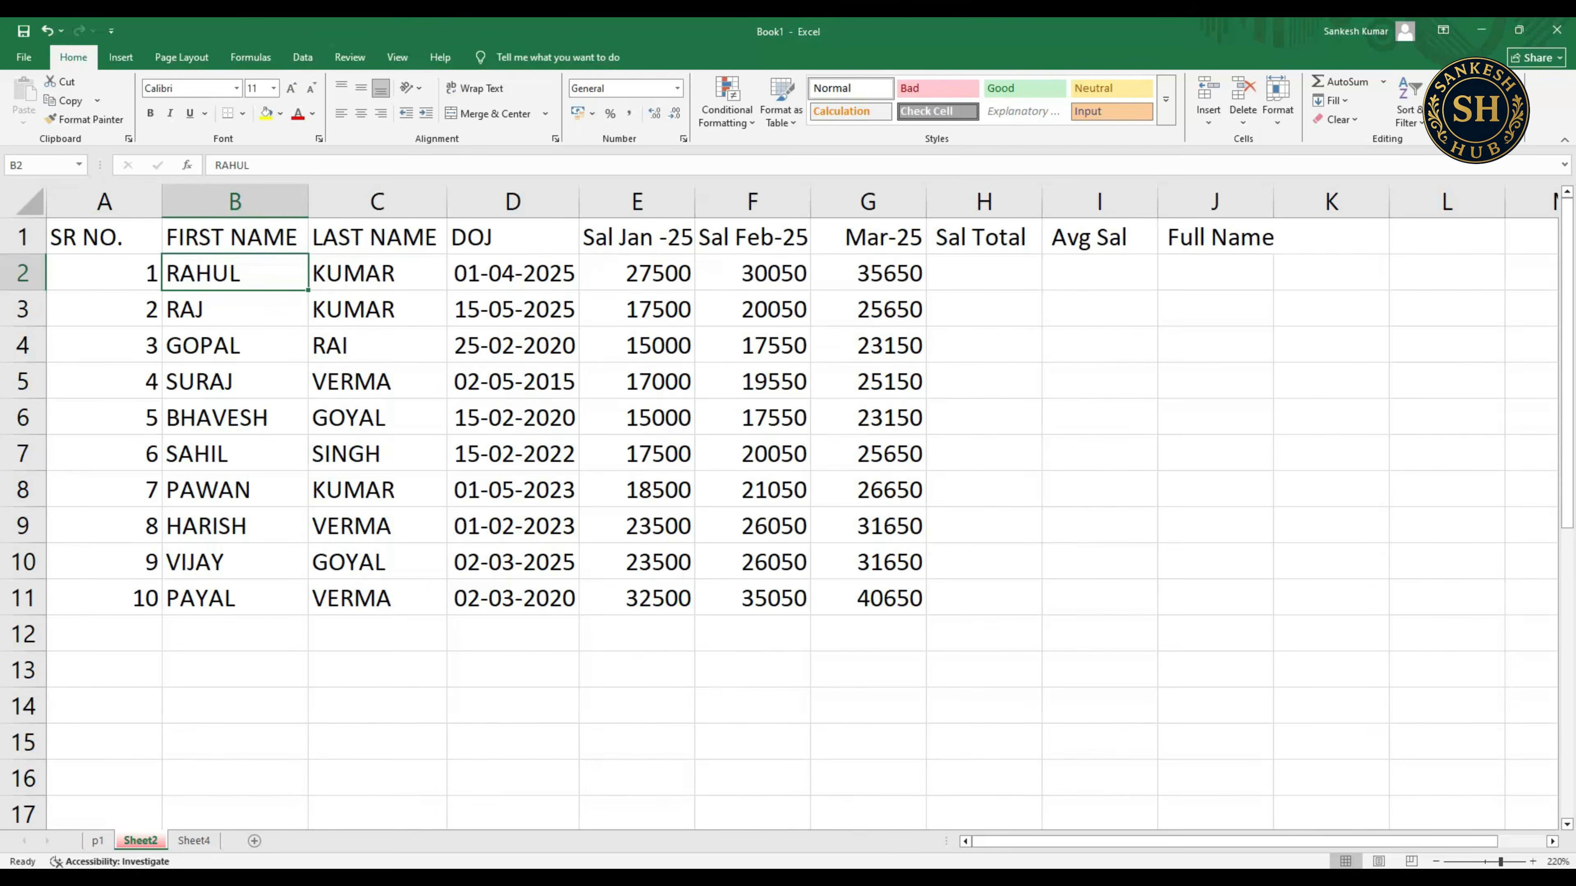
left_click(234, 308)
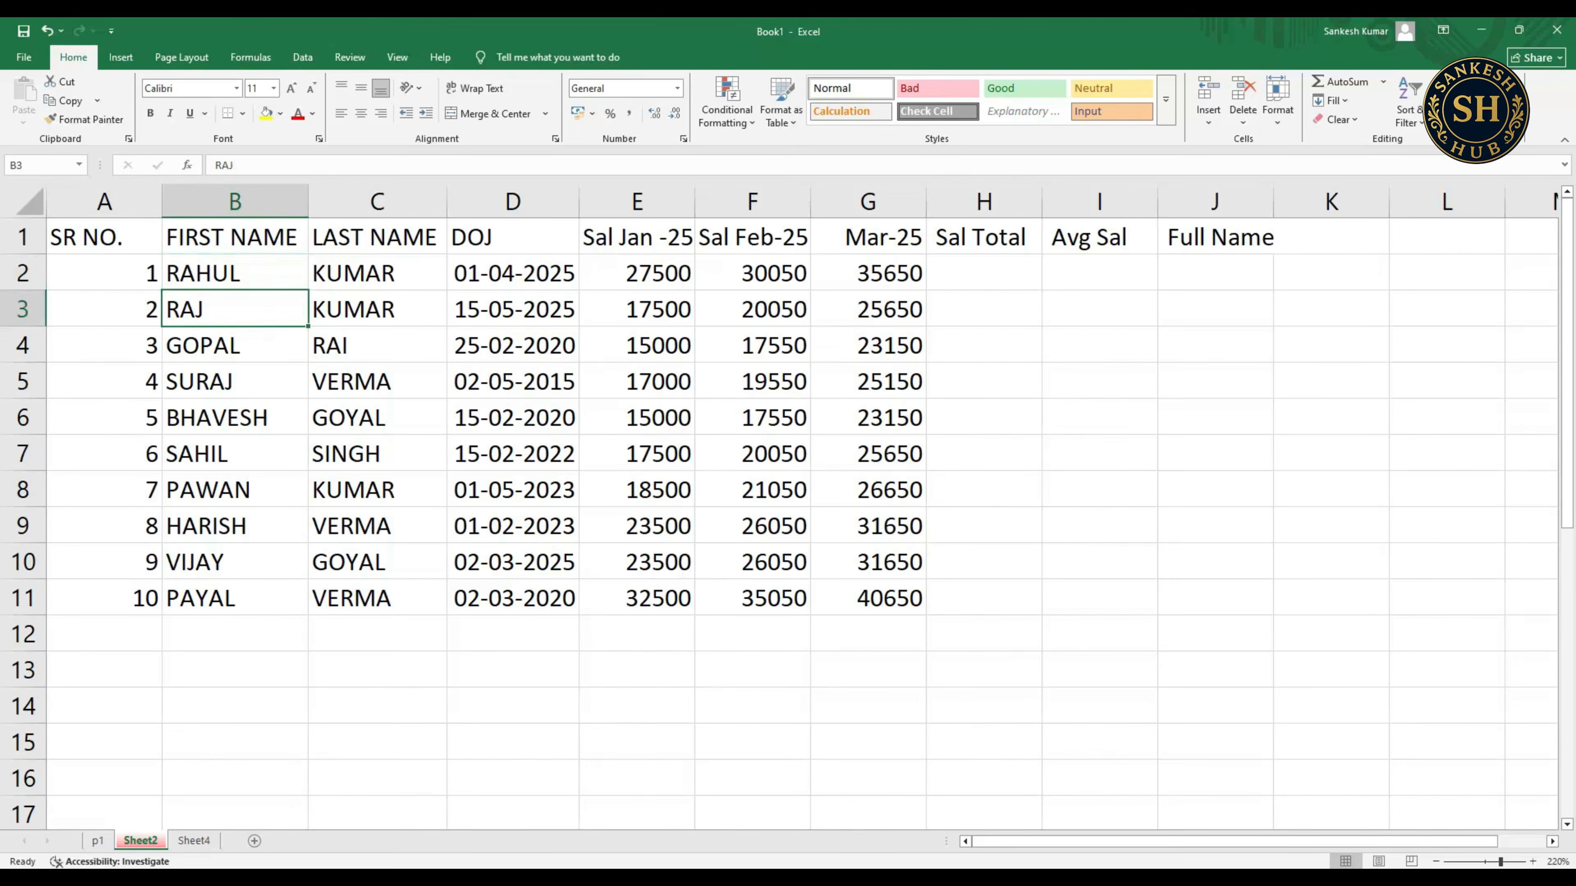
left_click(234, 380)
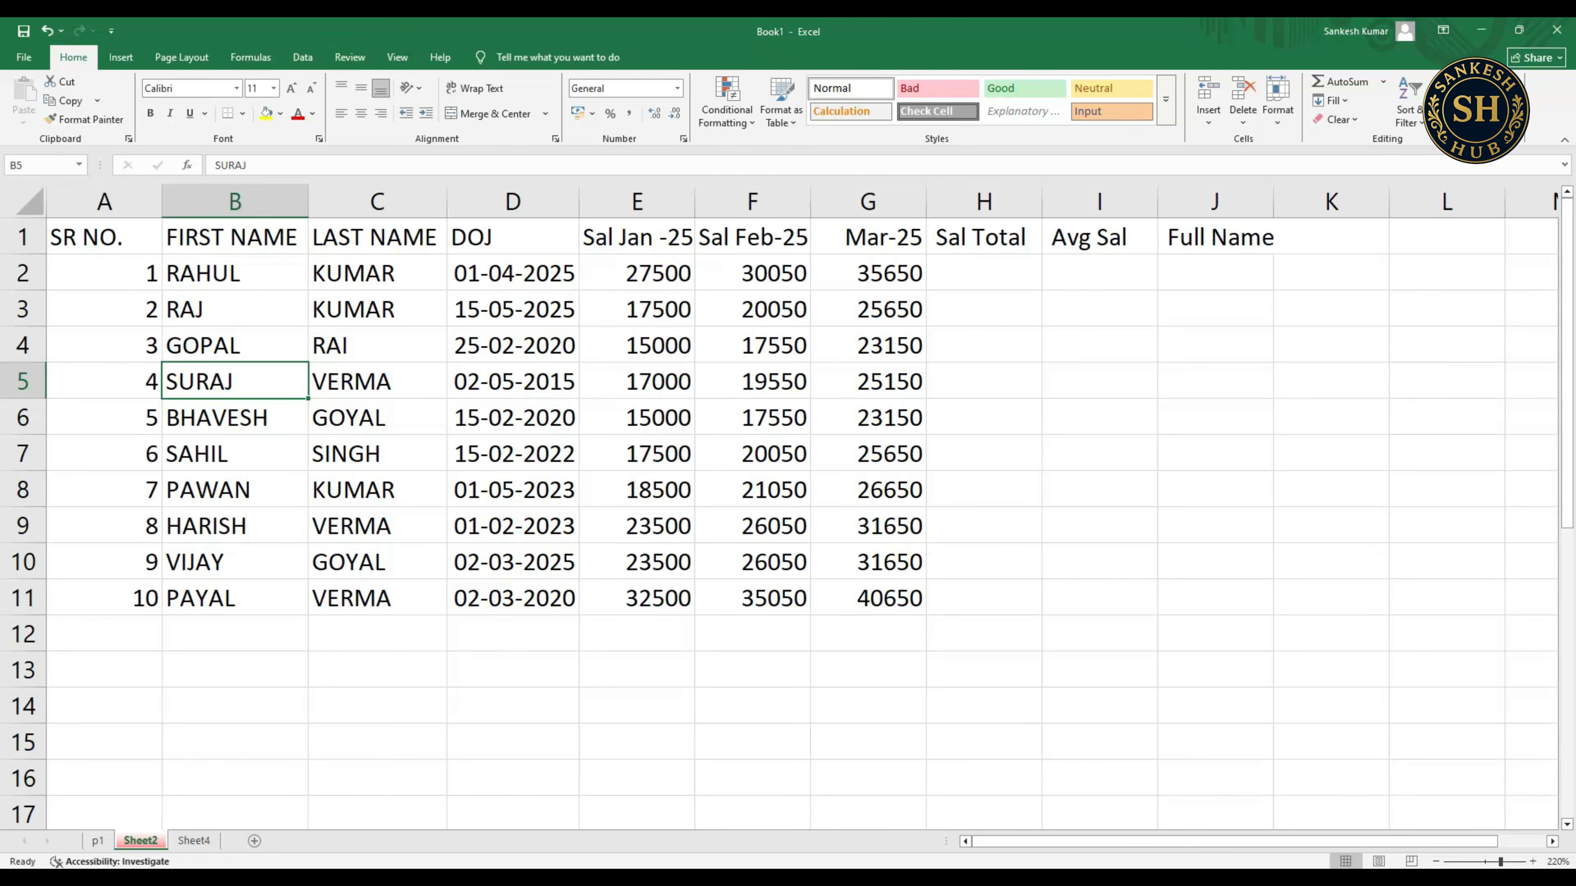
left_click(636, 272)
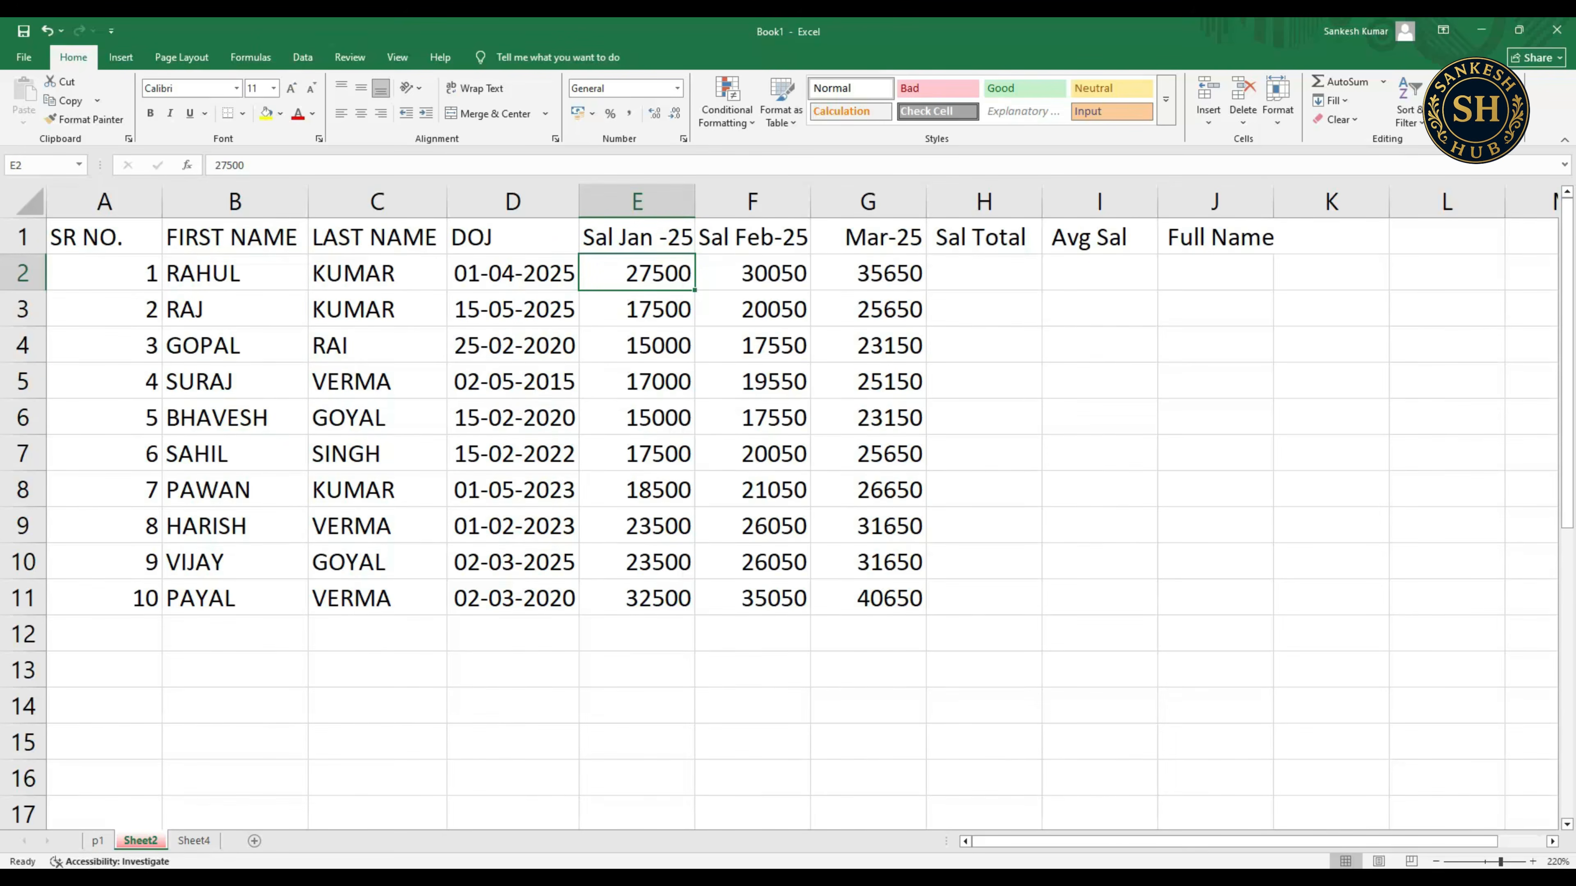
left_click(752, 273)
left_click(752, 525)
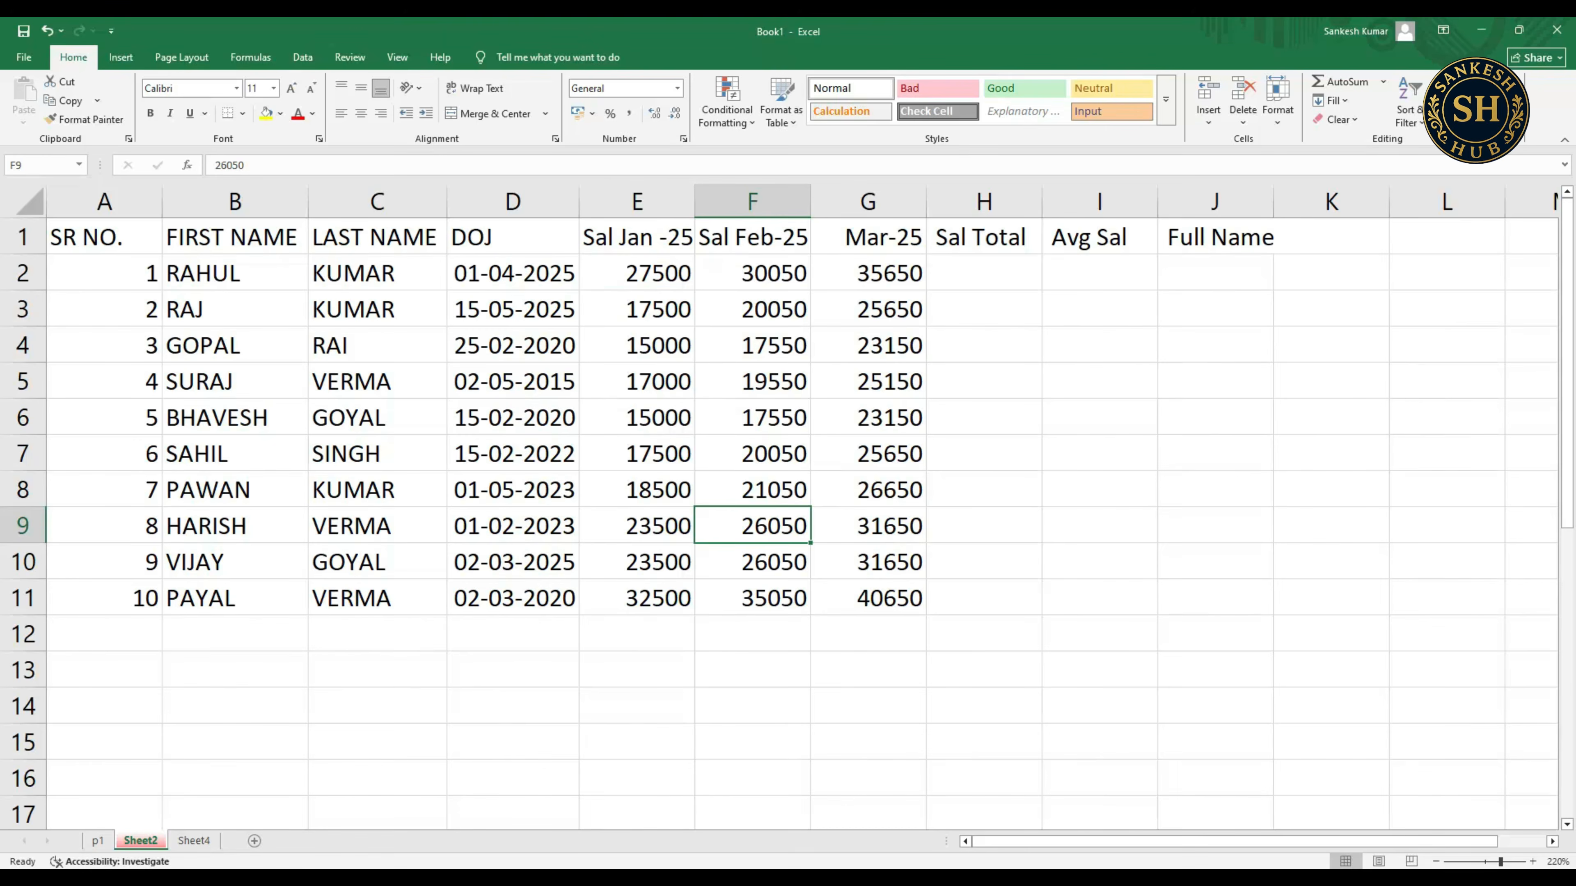
left_click_drag(100, 236, 231, 236)
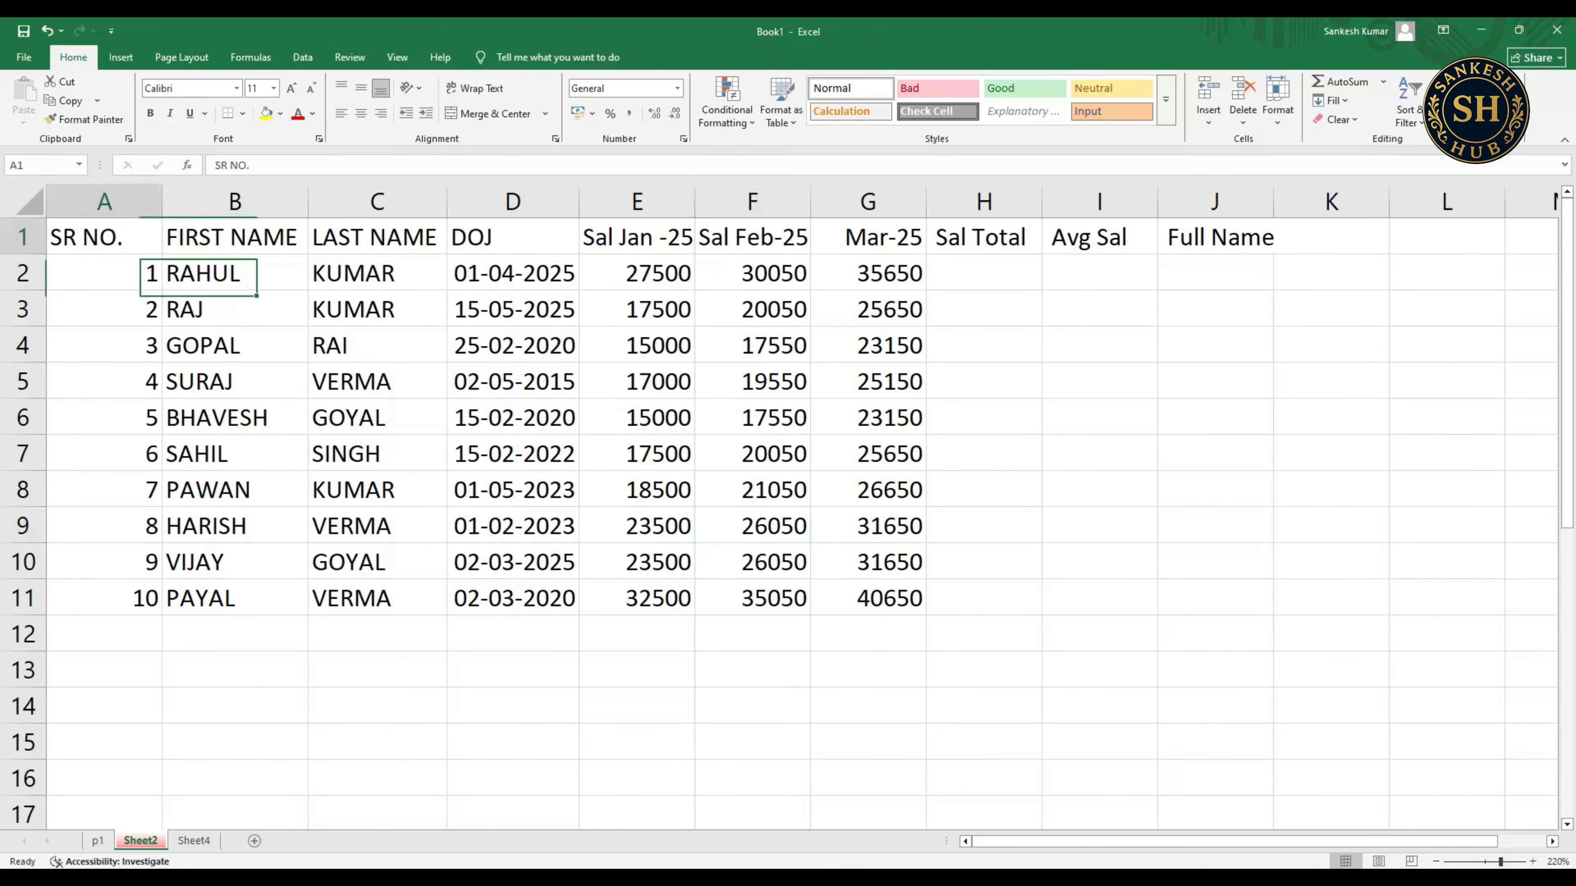
left_click(512, 236)
left_click_drag(637, 236, 752, 237)
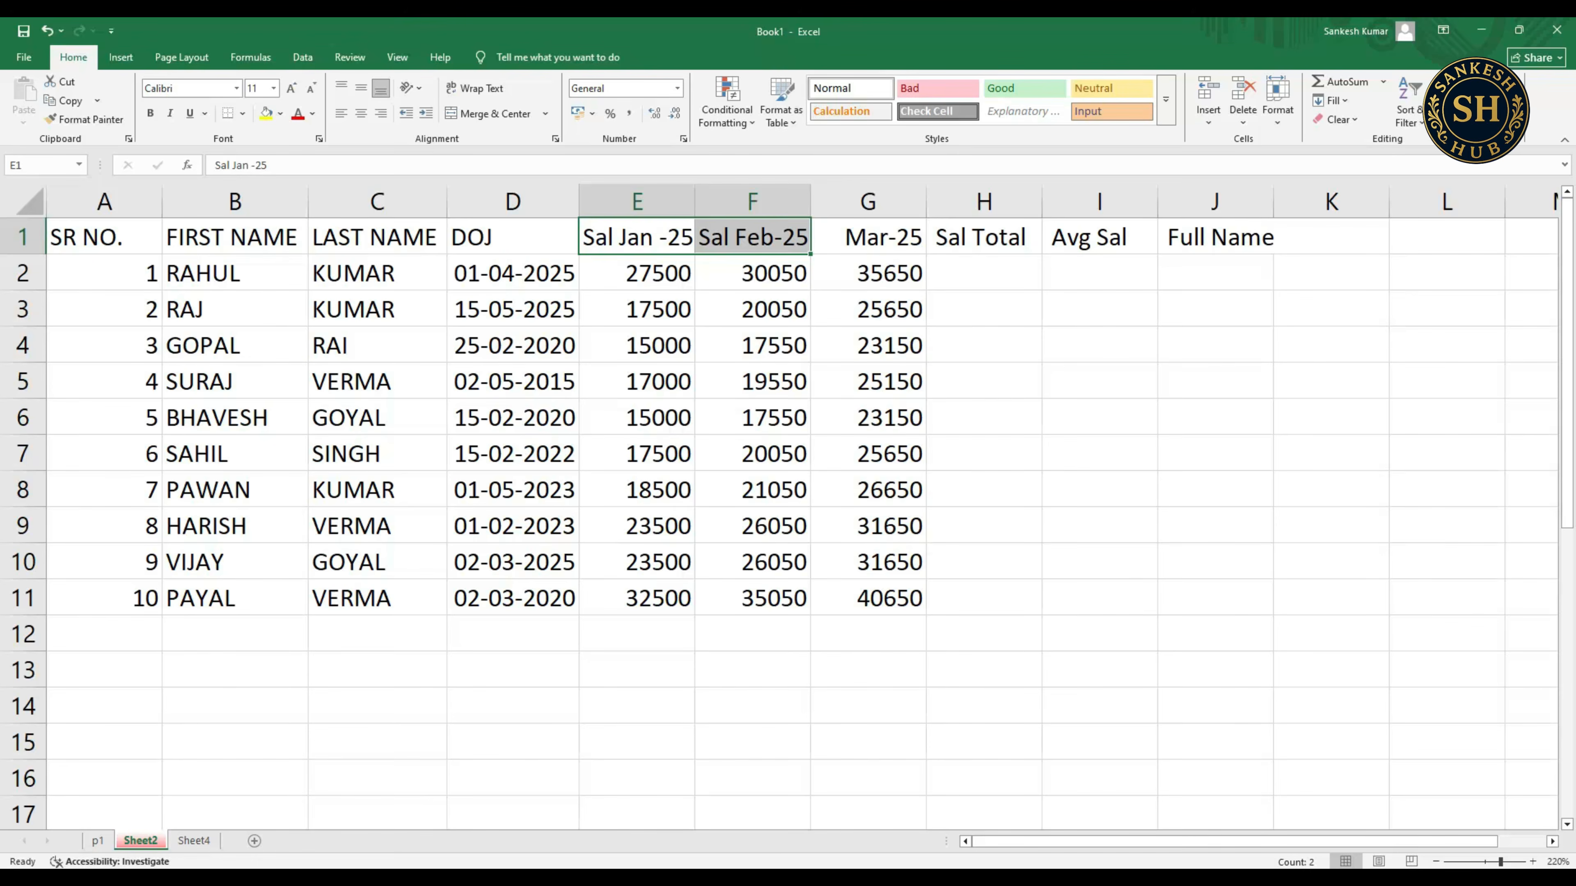
left_click(869, 273)
left_click(1214, 416)
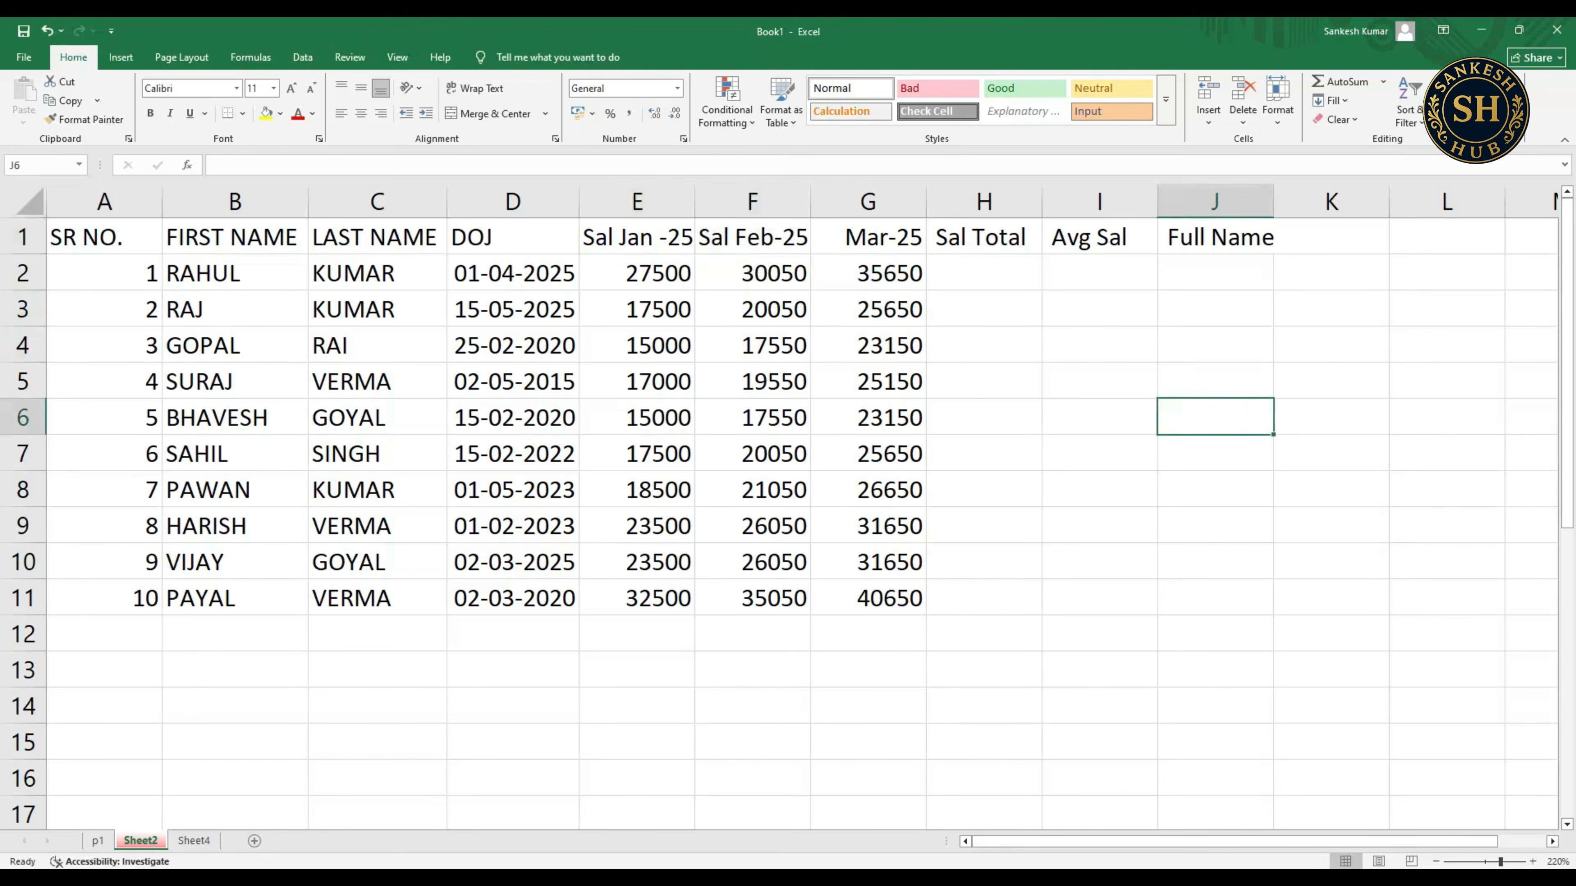
- Make the header cells A1 to J1 bold
left_click_drag(99, 237, 1215, 237)
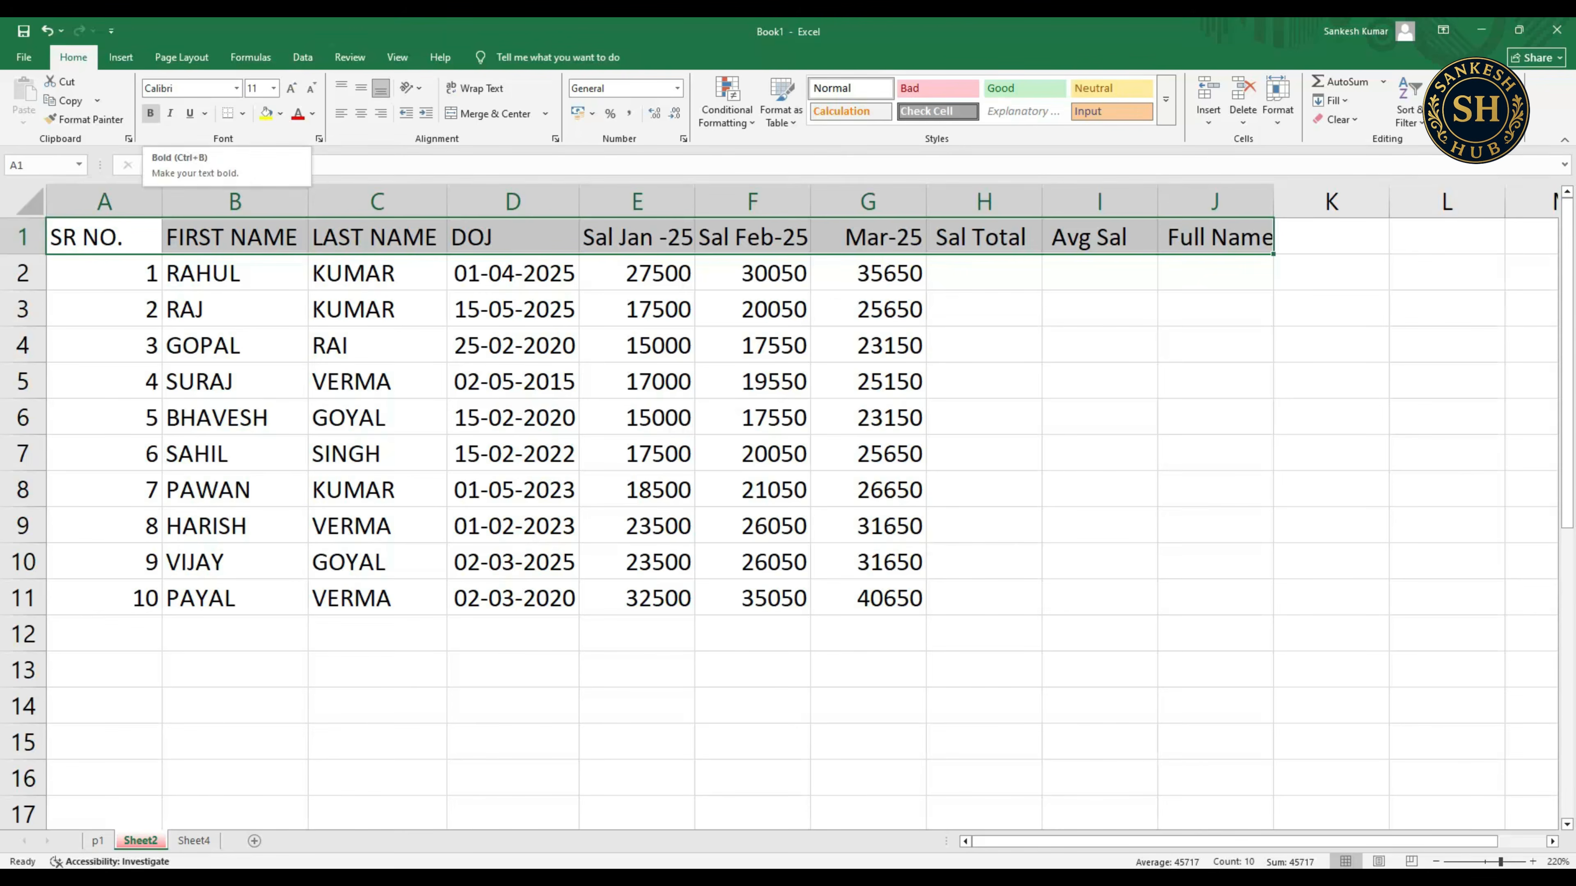
left_click(149, 113)
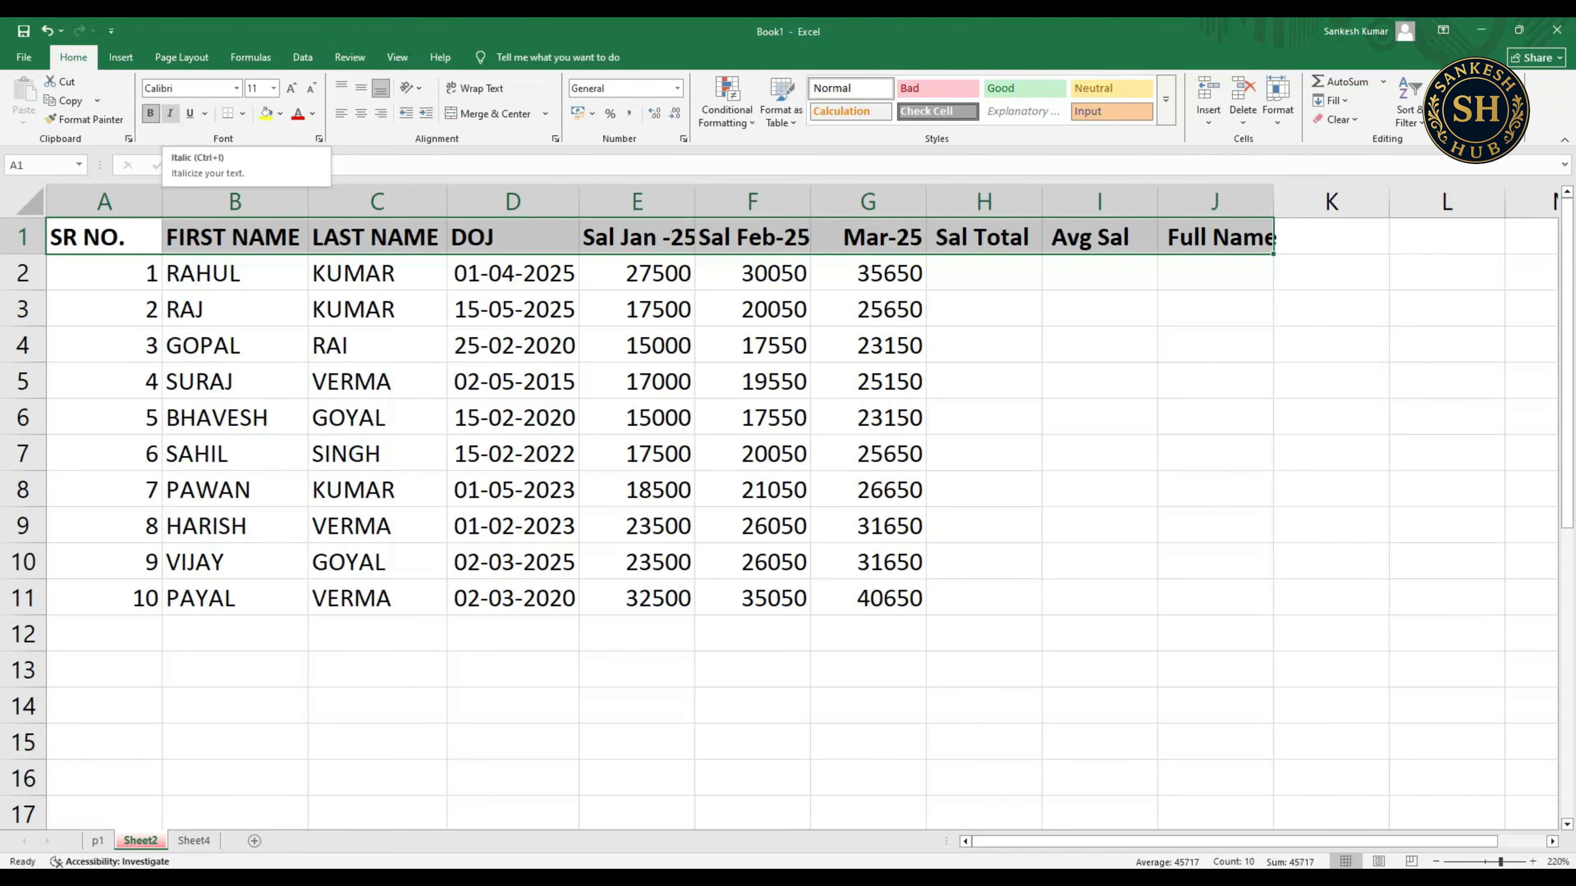
- Try italic and underline formatting on headers A1 to J1, removing each one again
left_click(169, 113)
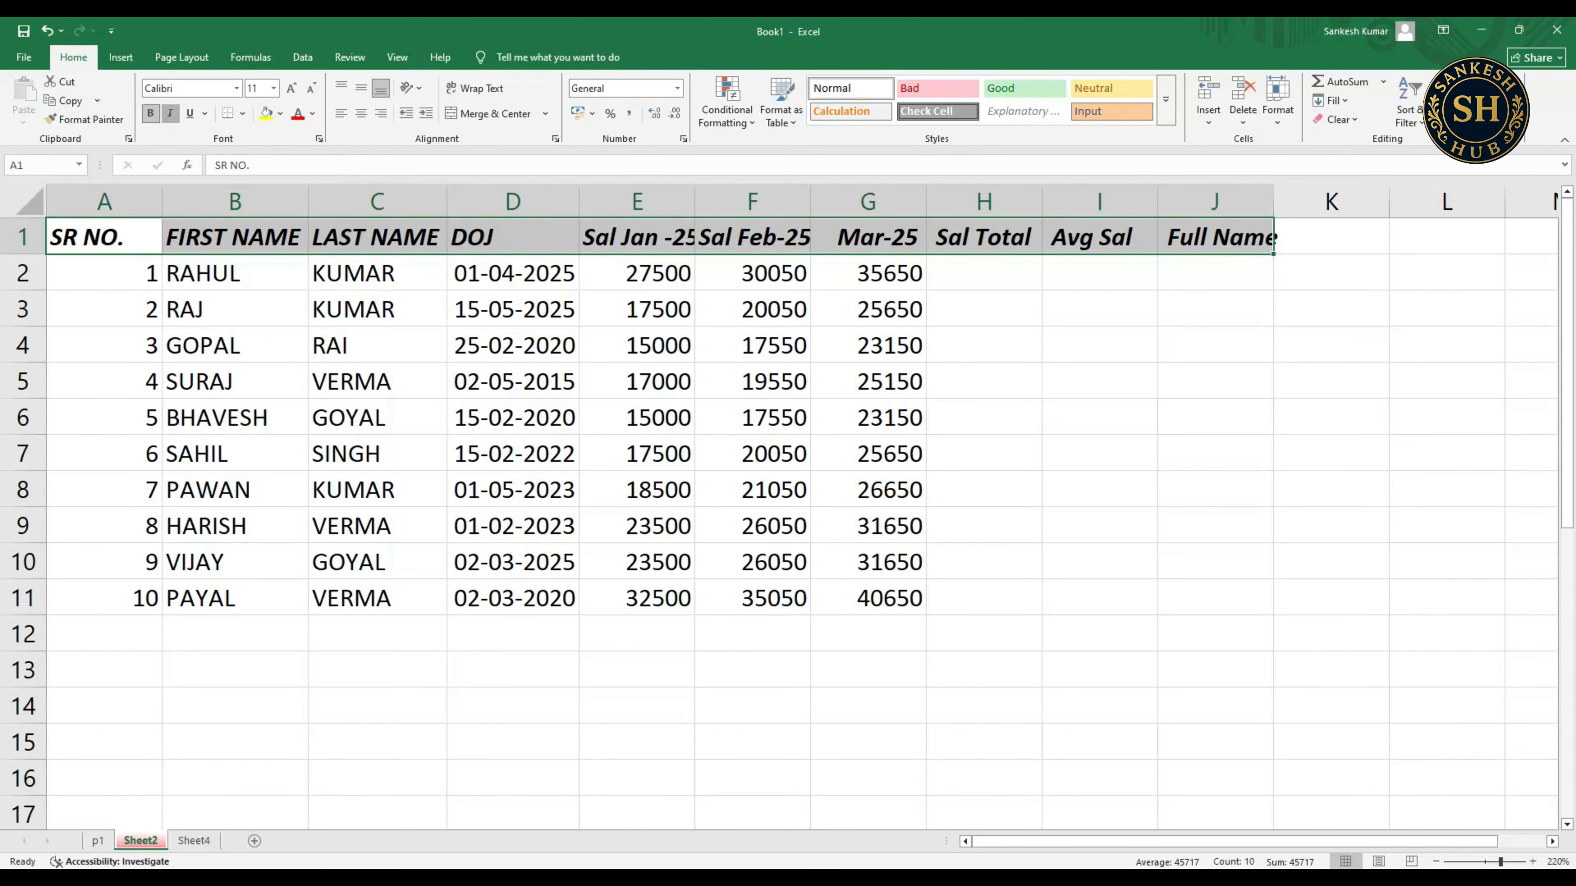
left_click(169, 113)
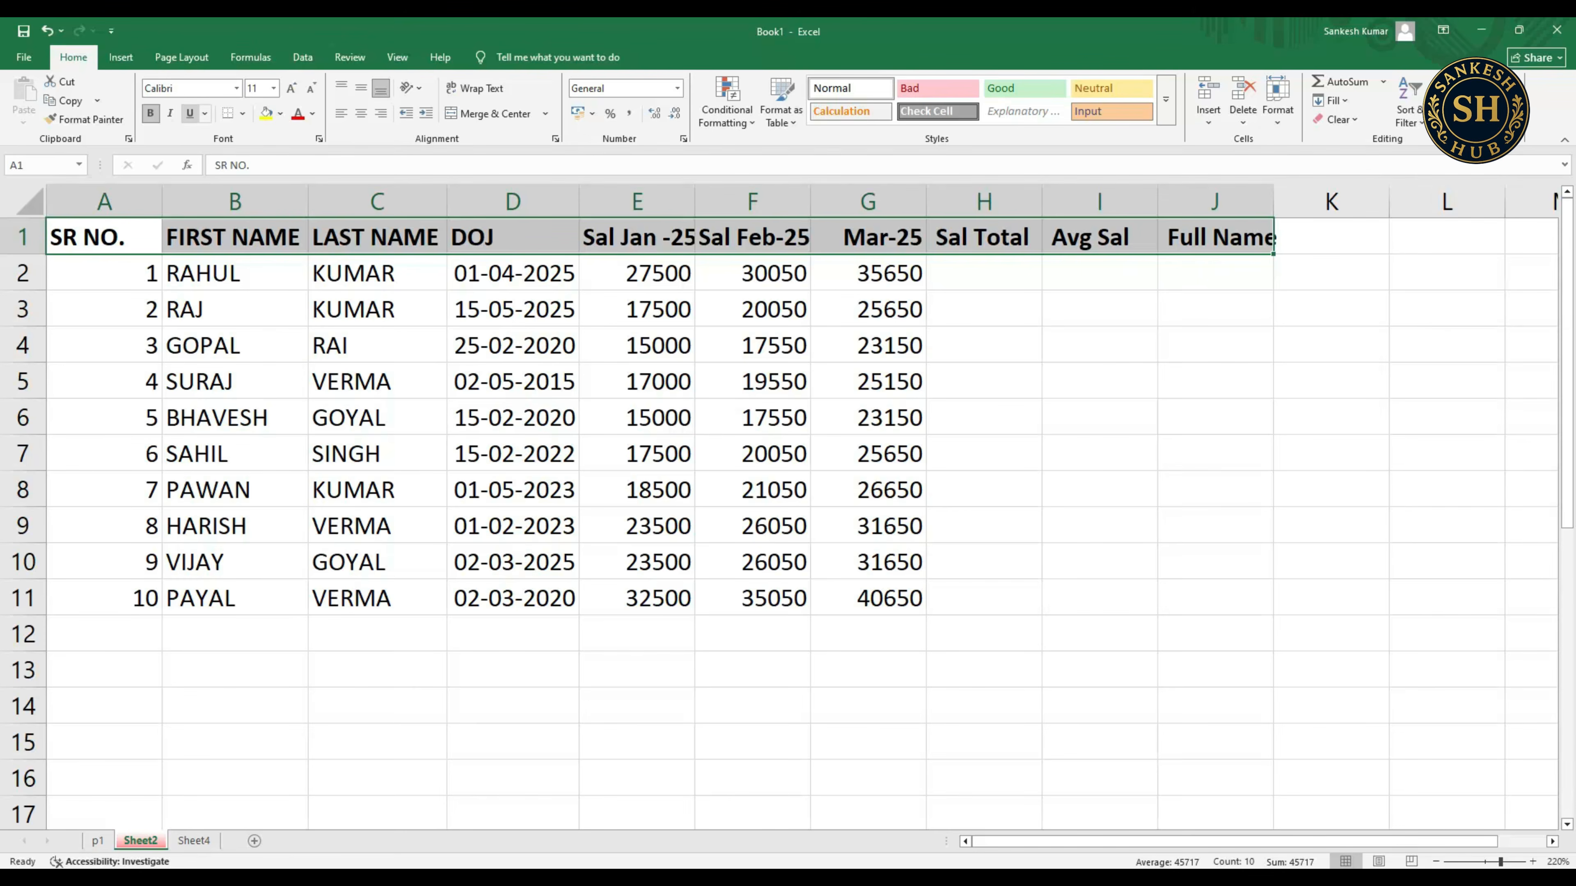
left_click(189, 112)
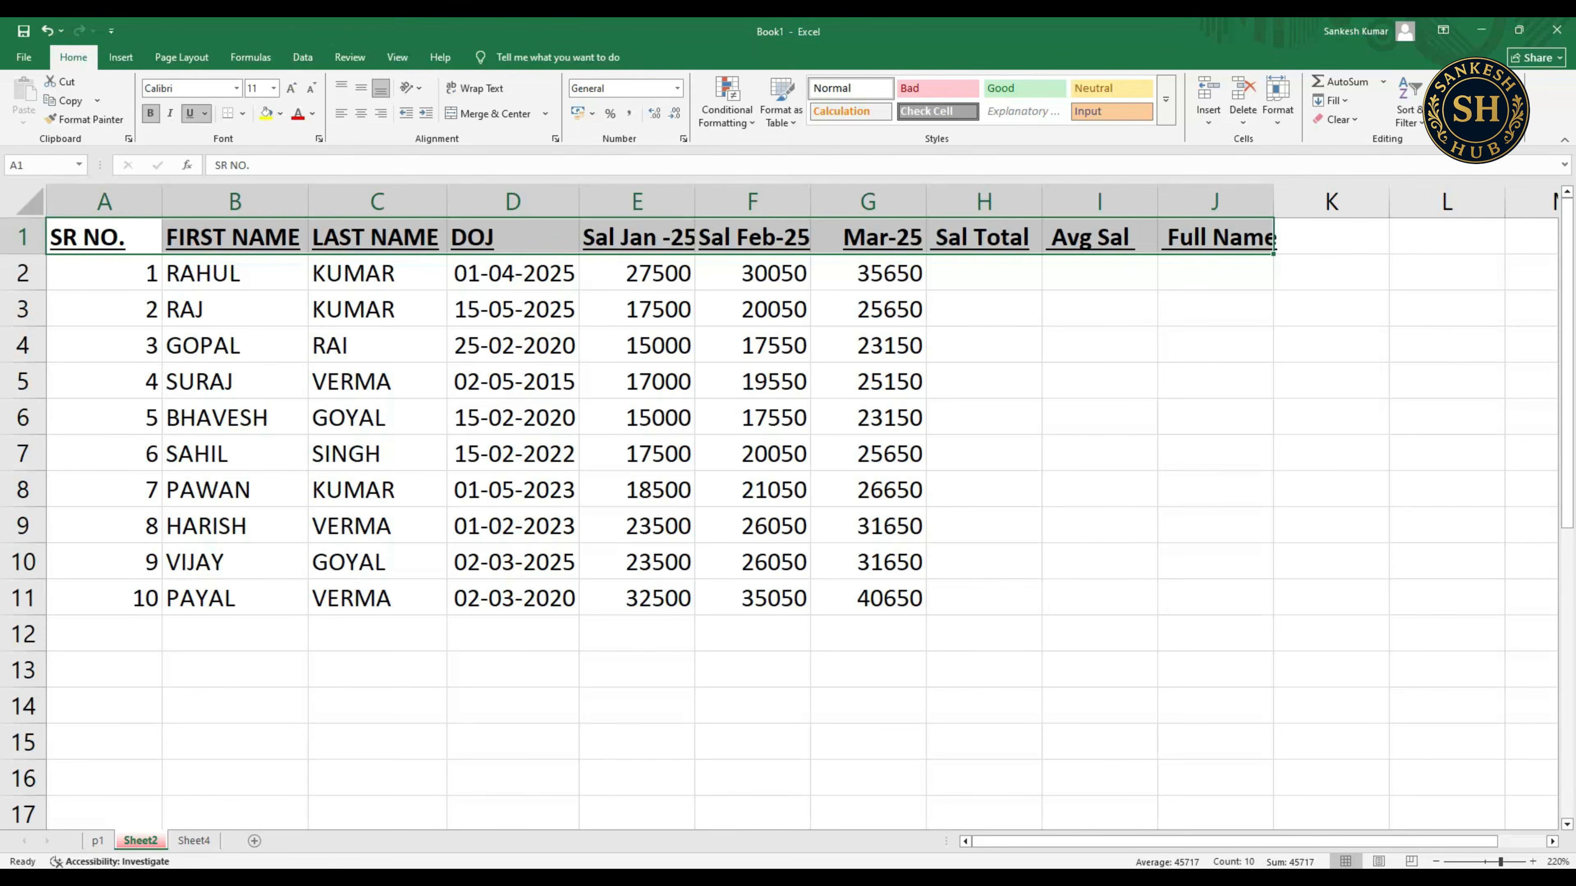
left_click(234, 309)
left_click(105, 236)
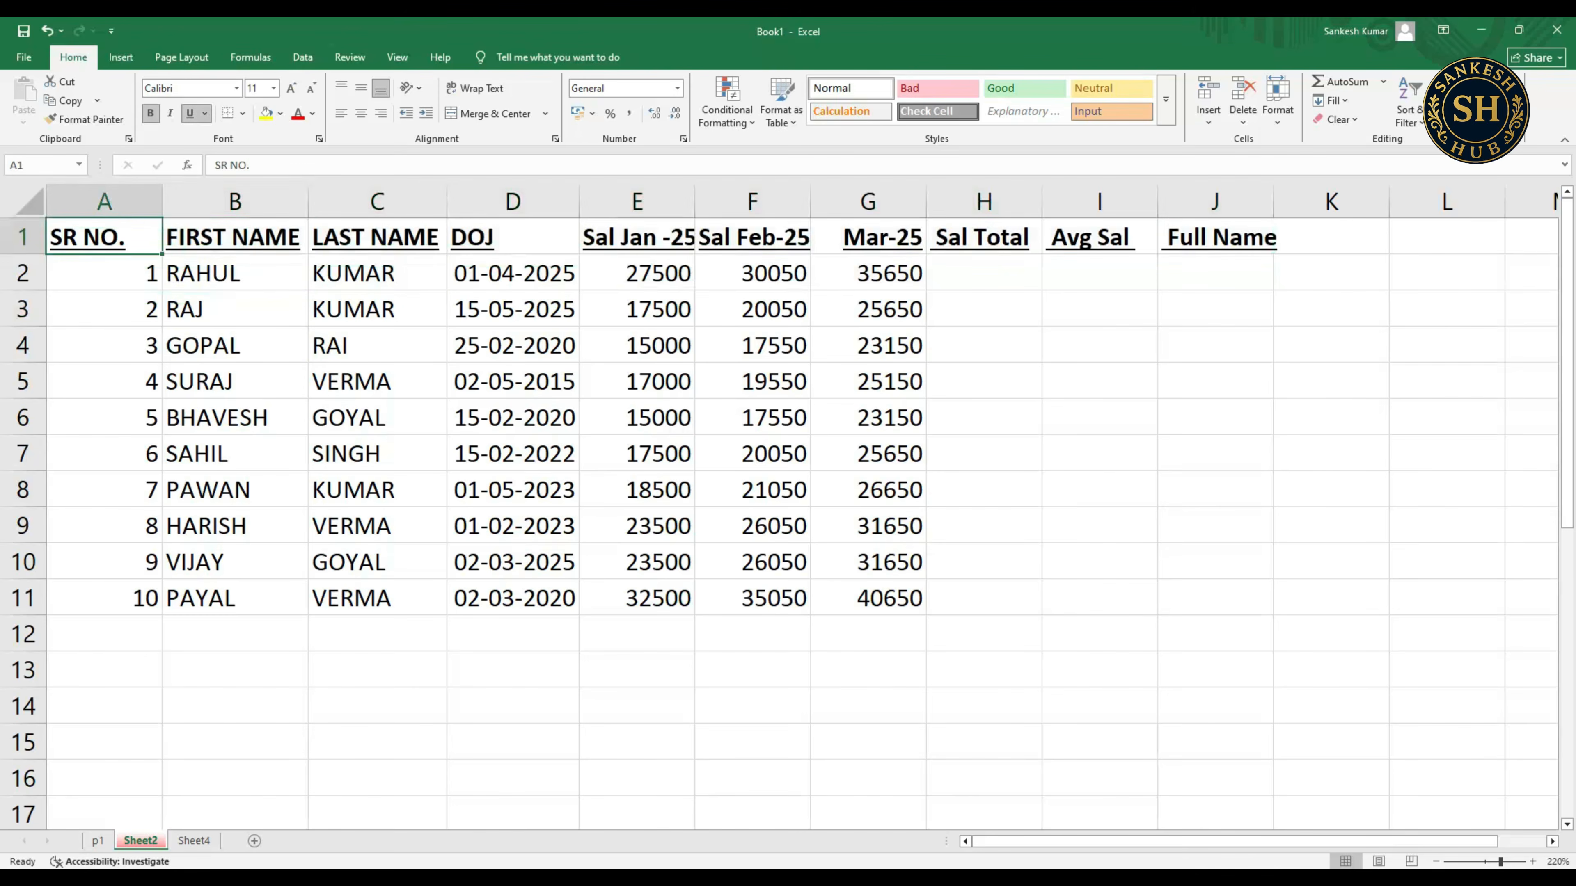
left_click_drag(105, 236, 1222, 239)
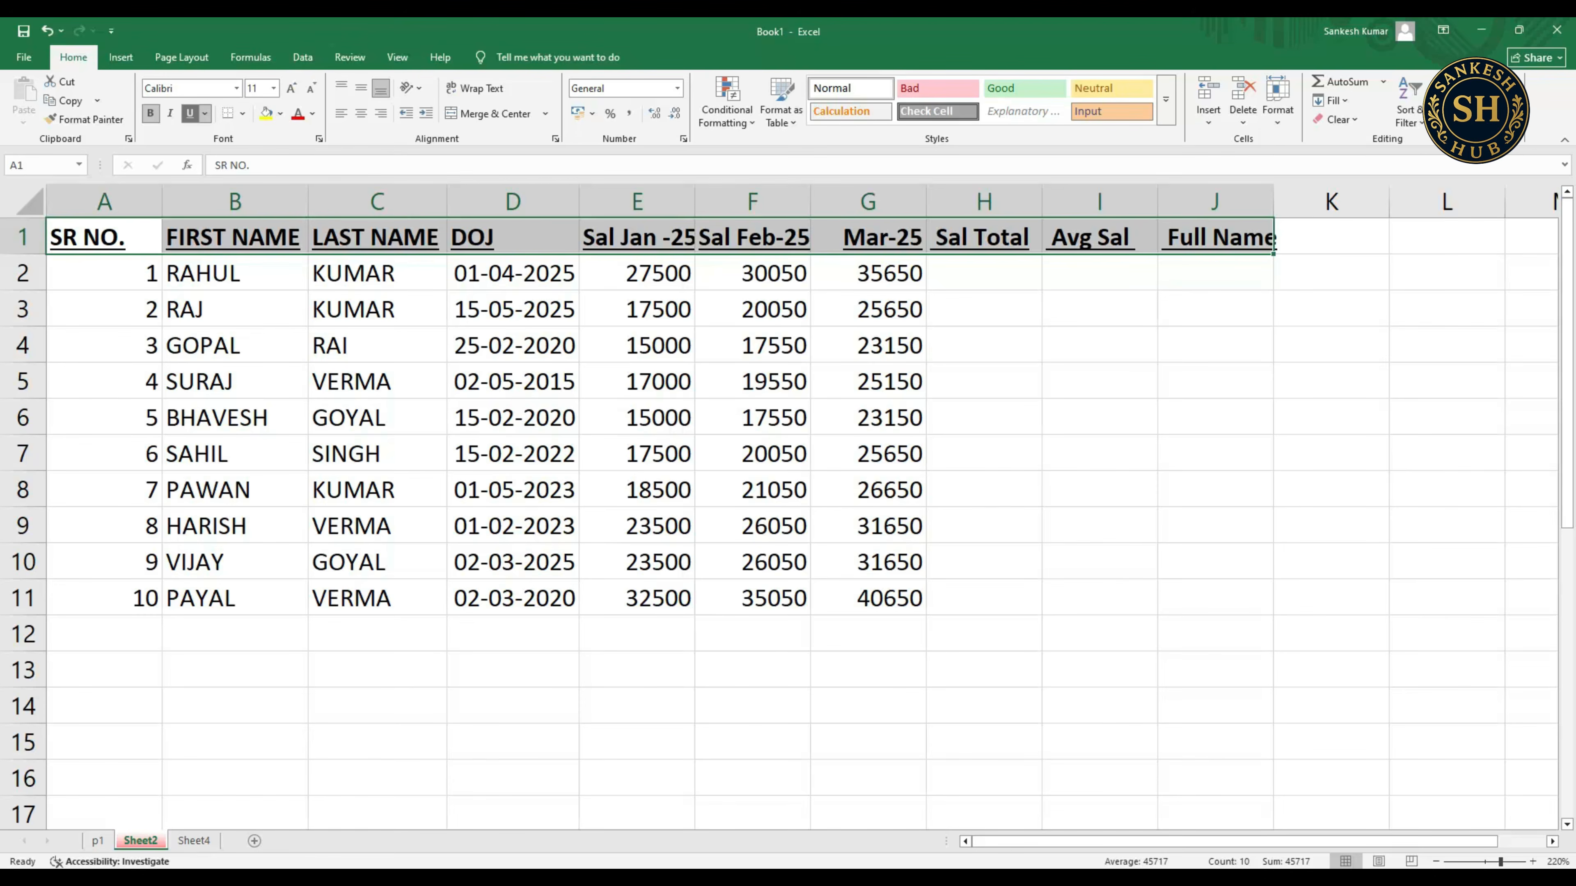
left_click(189, 113)
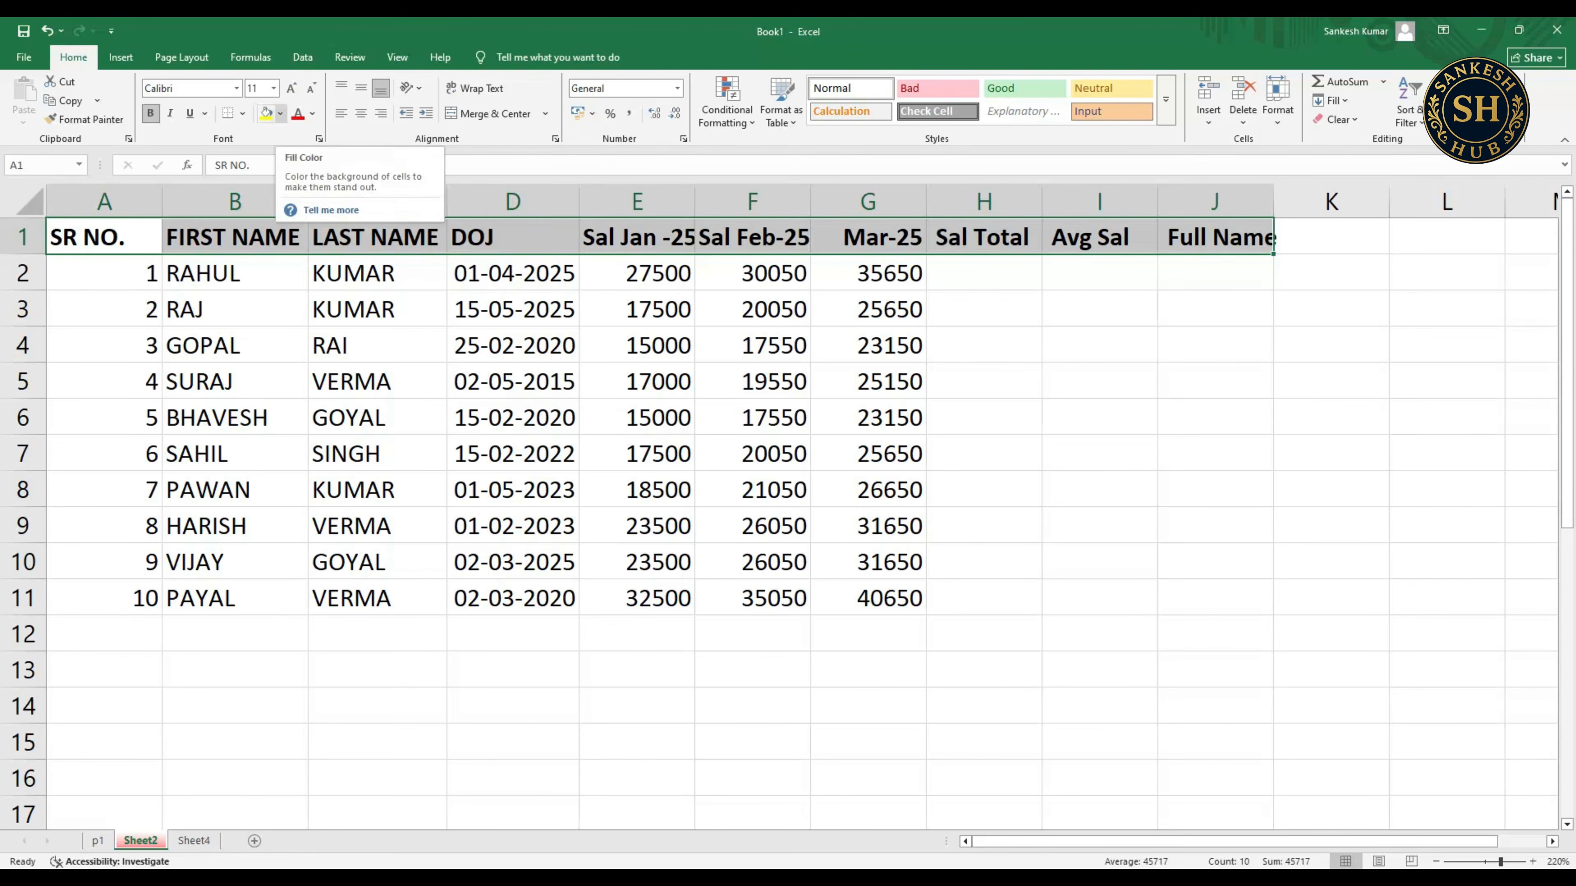
- Fill the header cells A1 to J1 with standard yellow and colour their text red
left_click(280, 113)
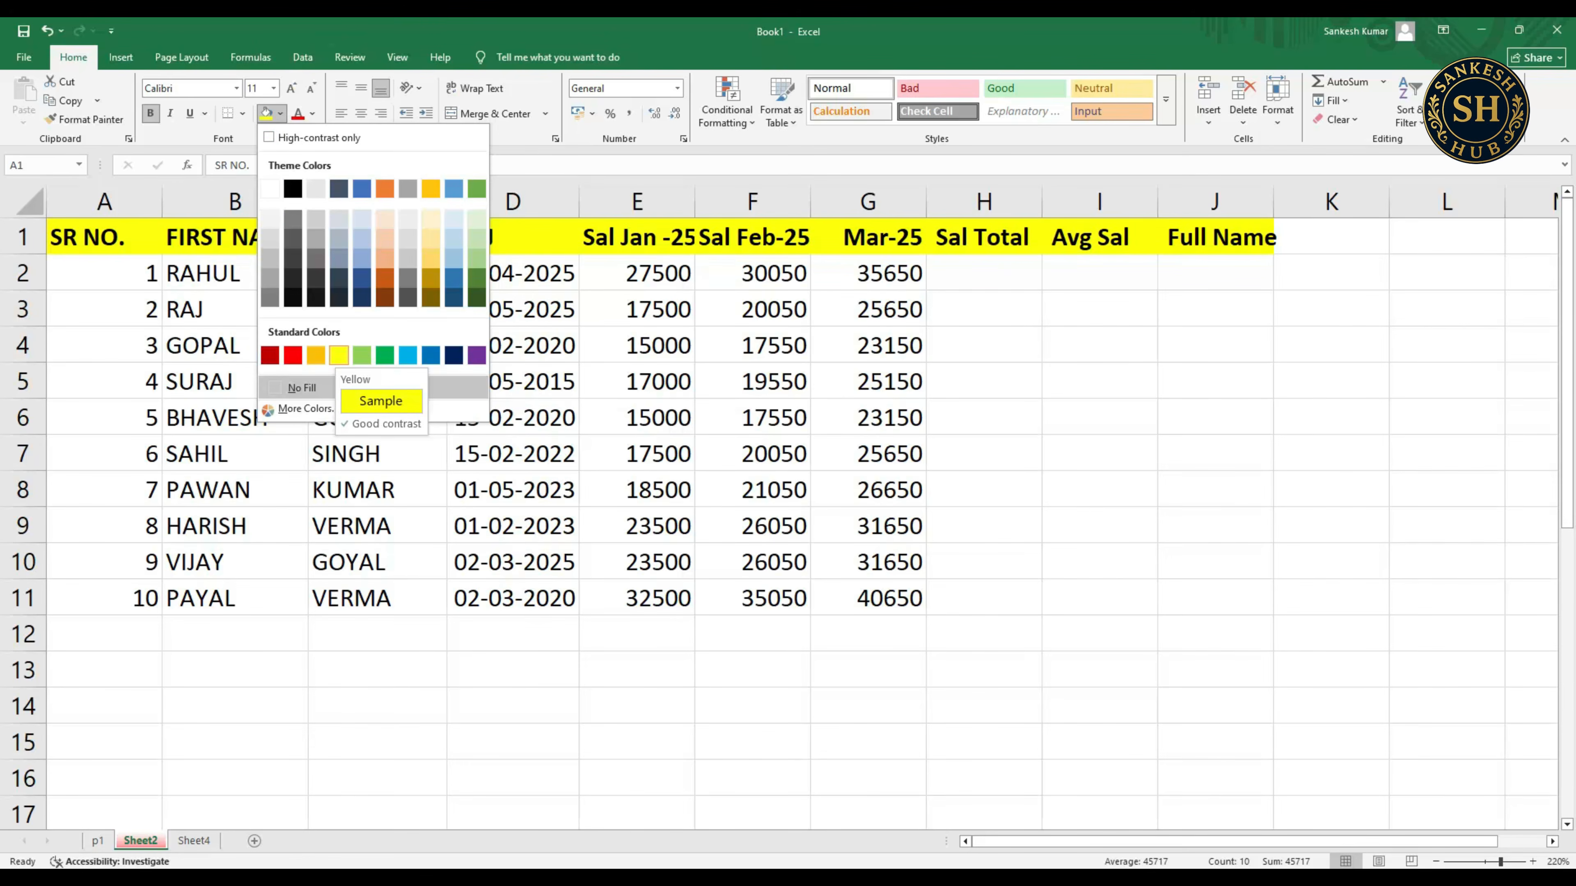
left_click(338, 355)
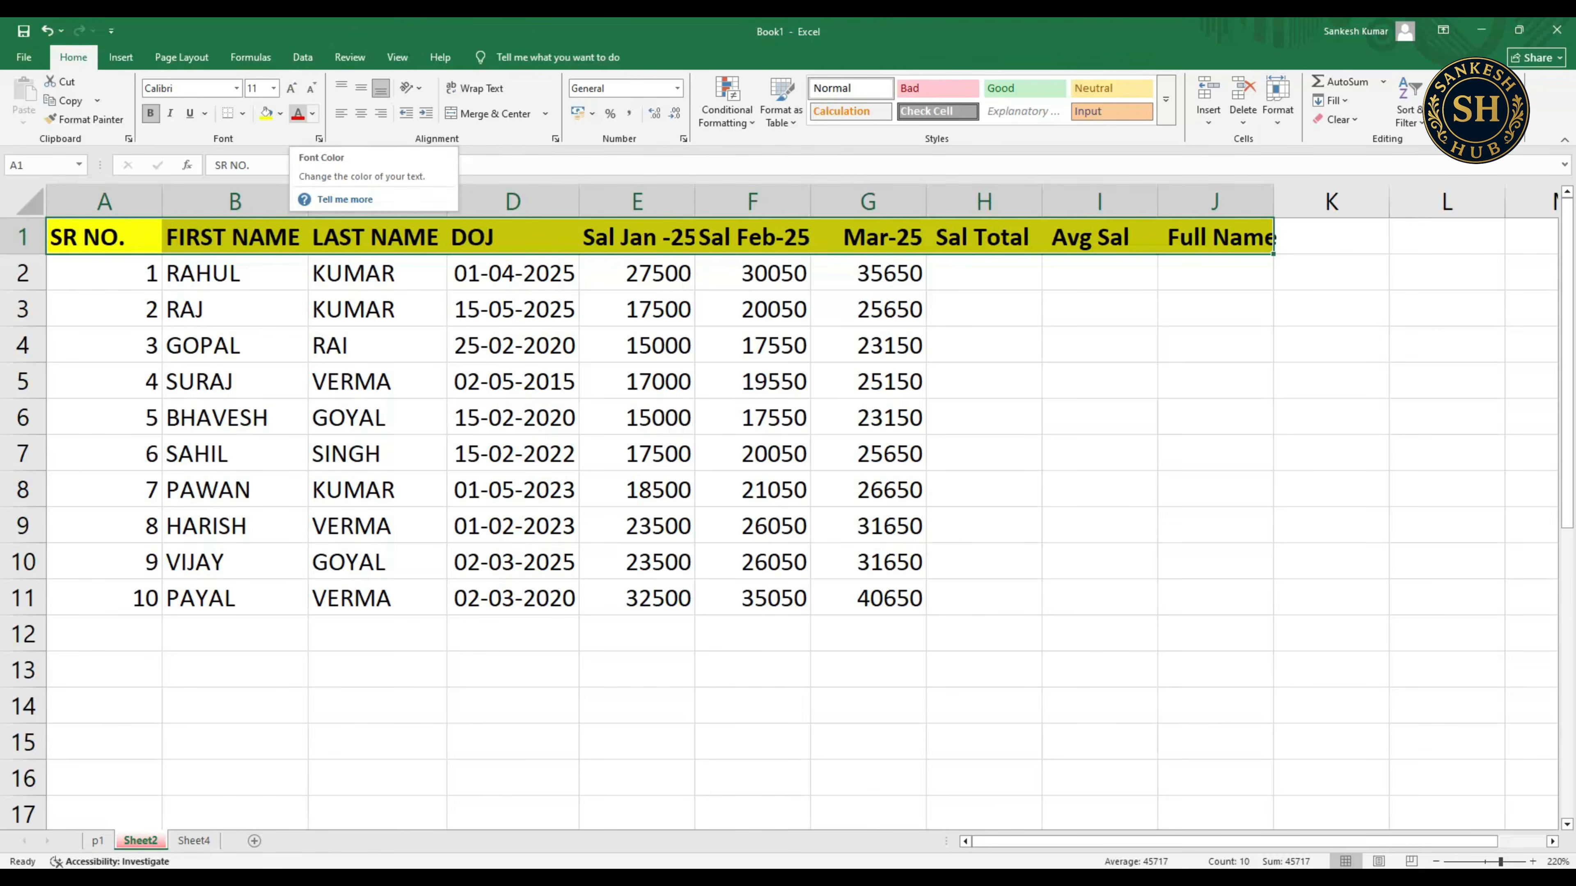
left_click(298, 113)
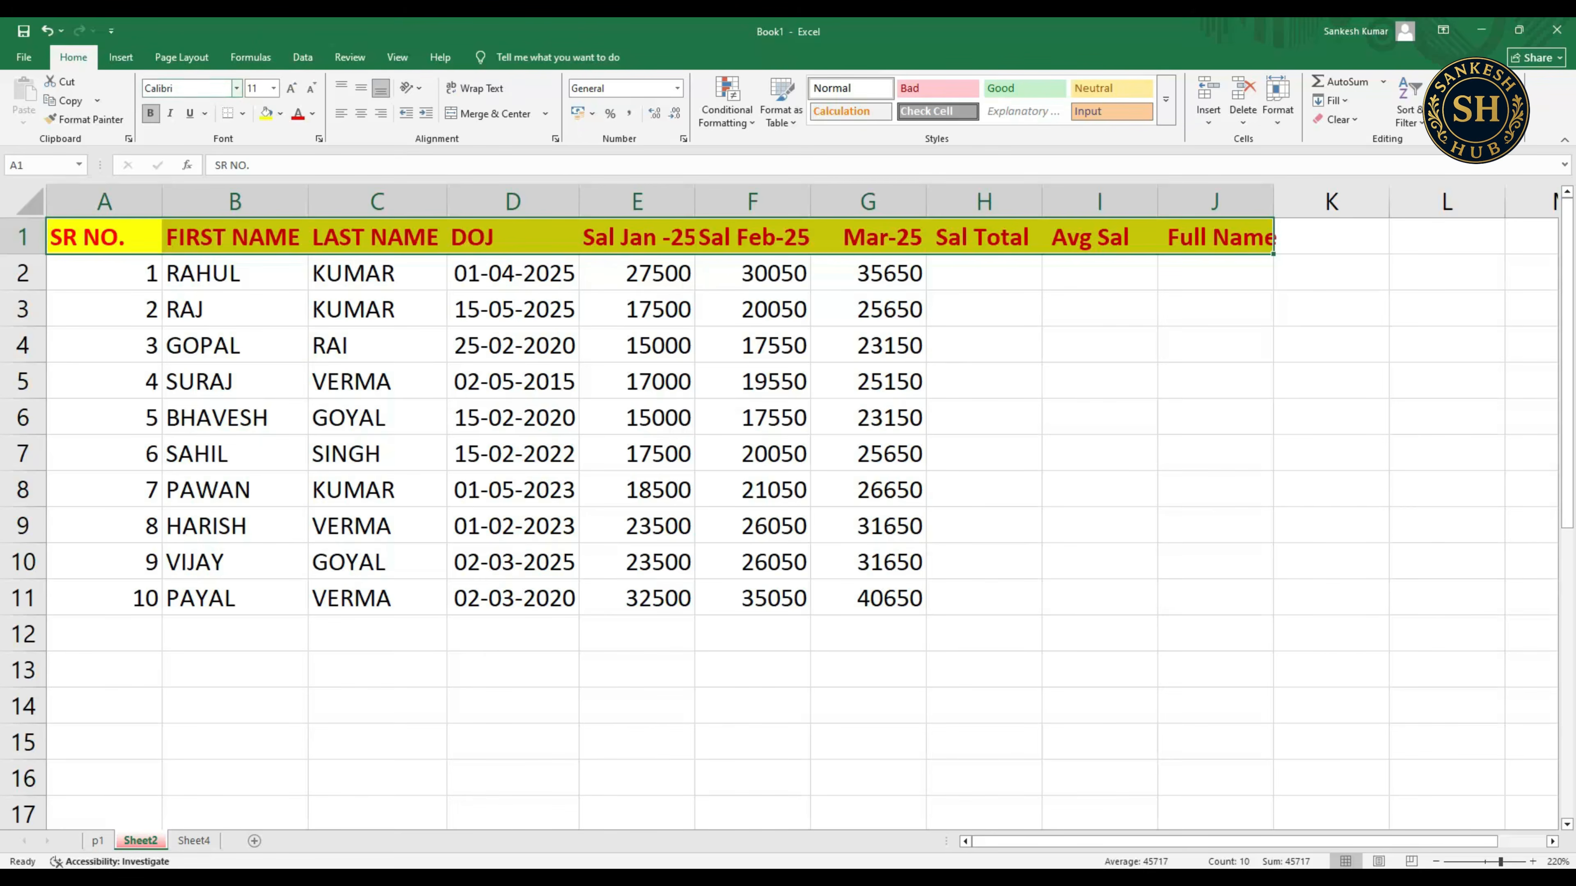
- Preview fonts such as Arial and Bahnschrift on the header row and apply Arial Black
left_click(233, 87)
left_click(236, 88)
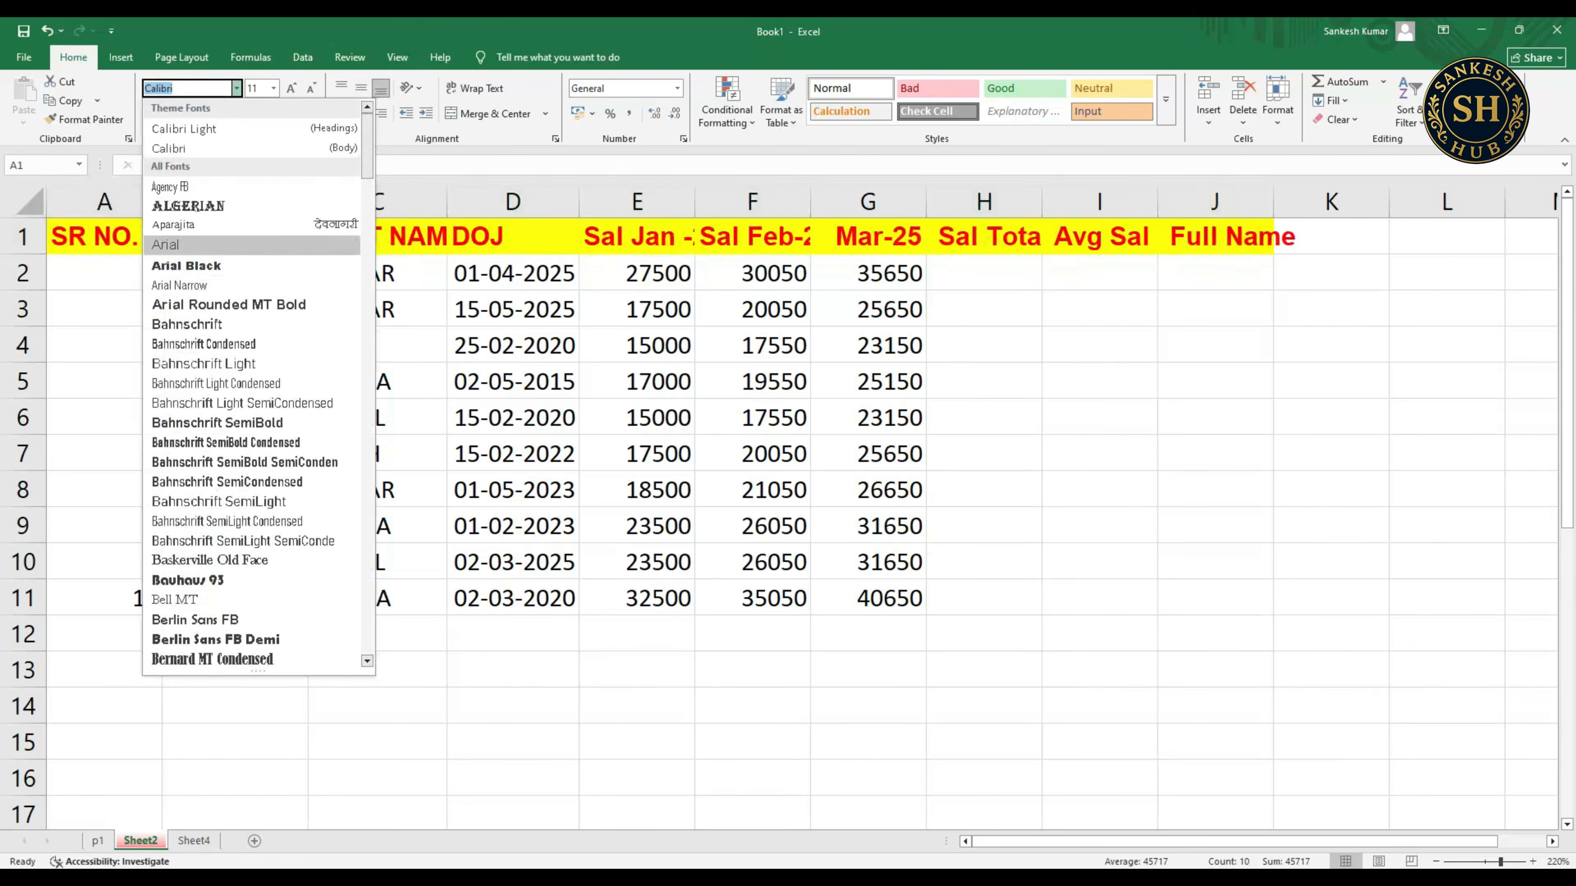
key("Down")
key("Down")
key("Down")
key("Down")
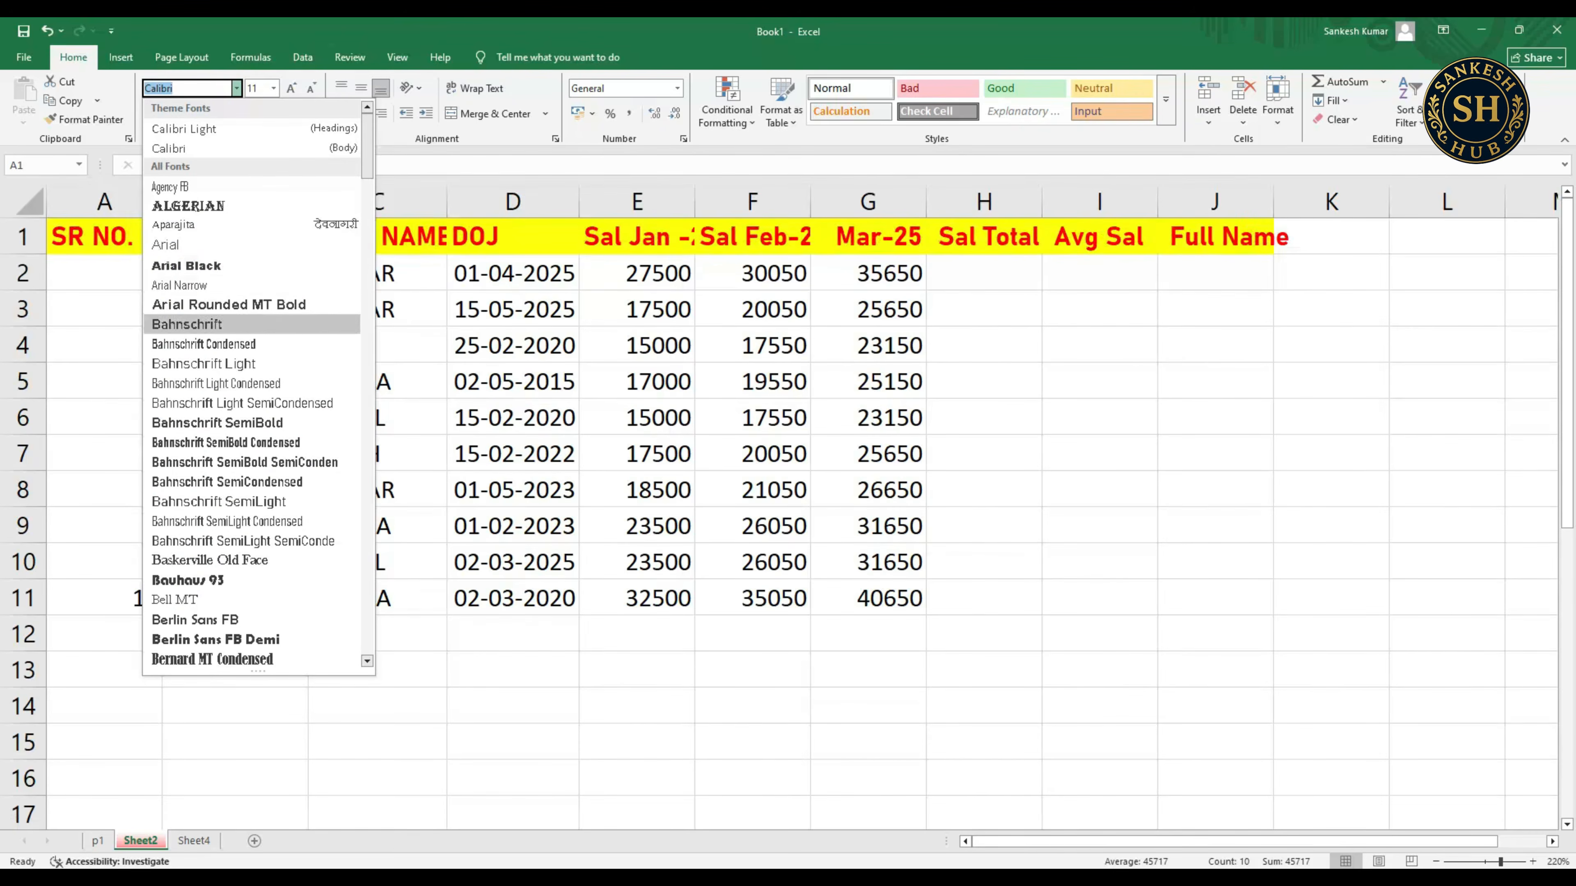
key("Up")
key("Up")
key("Up")
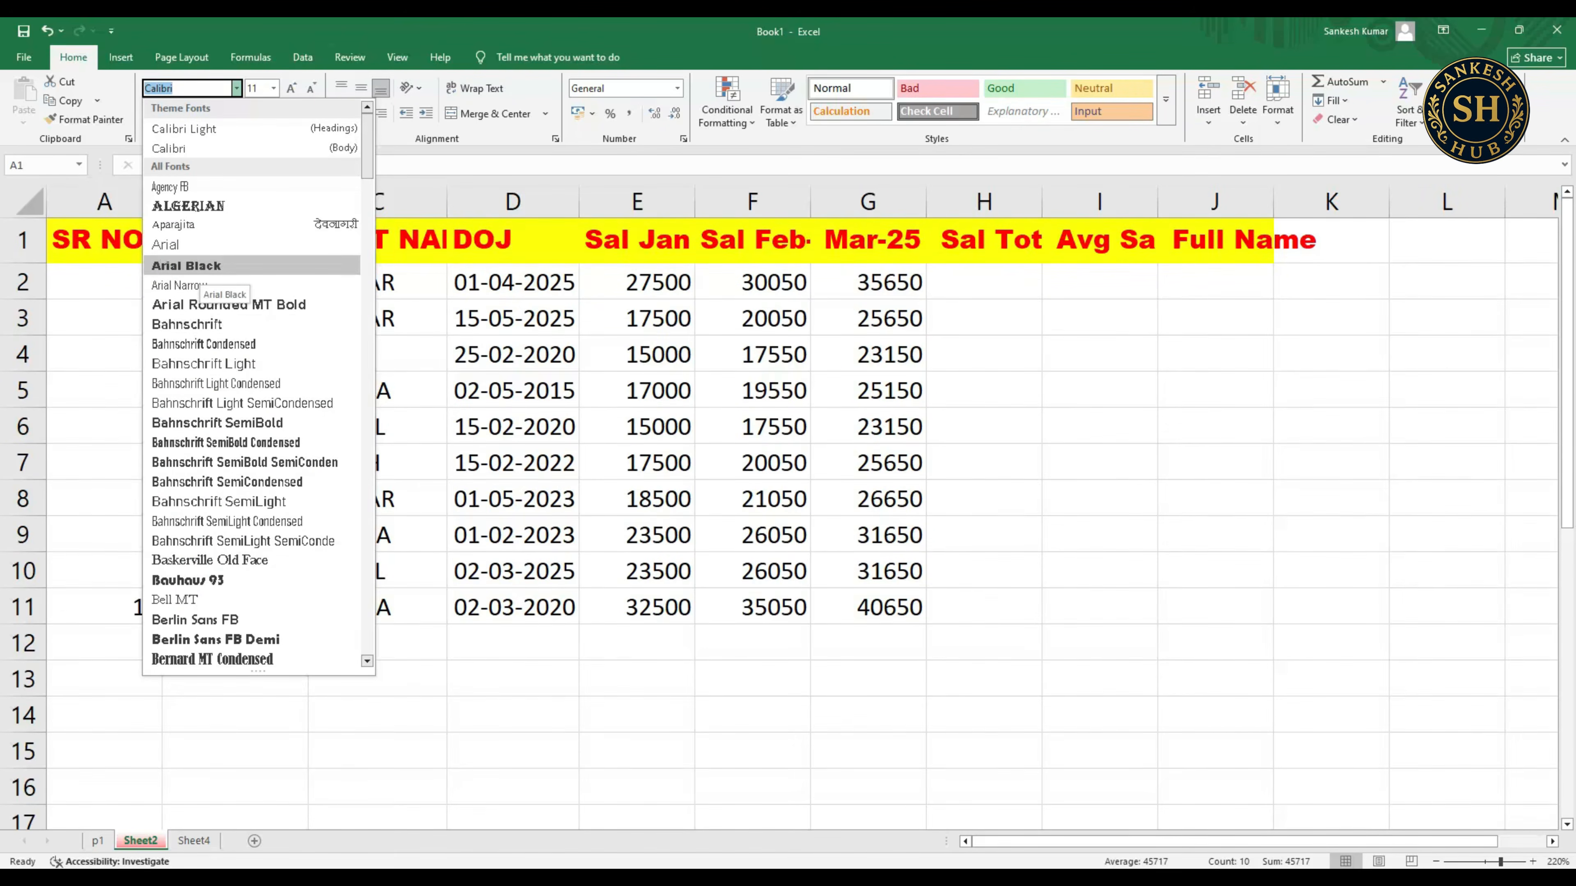
key("Return")
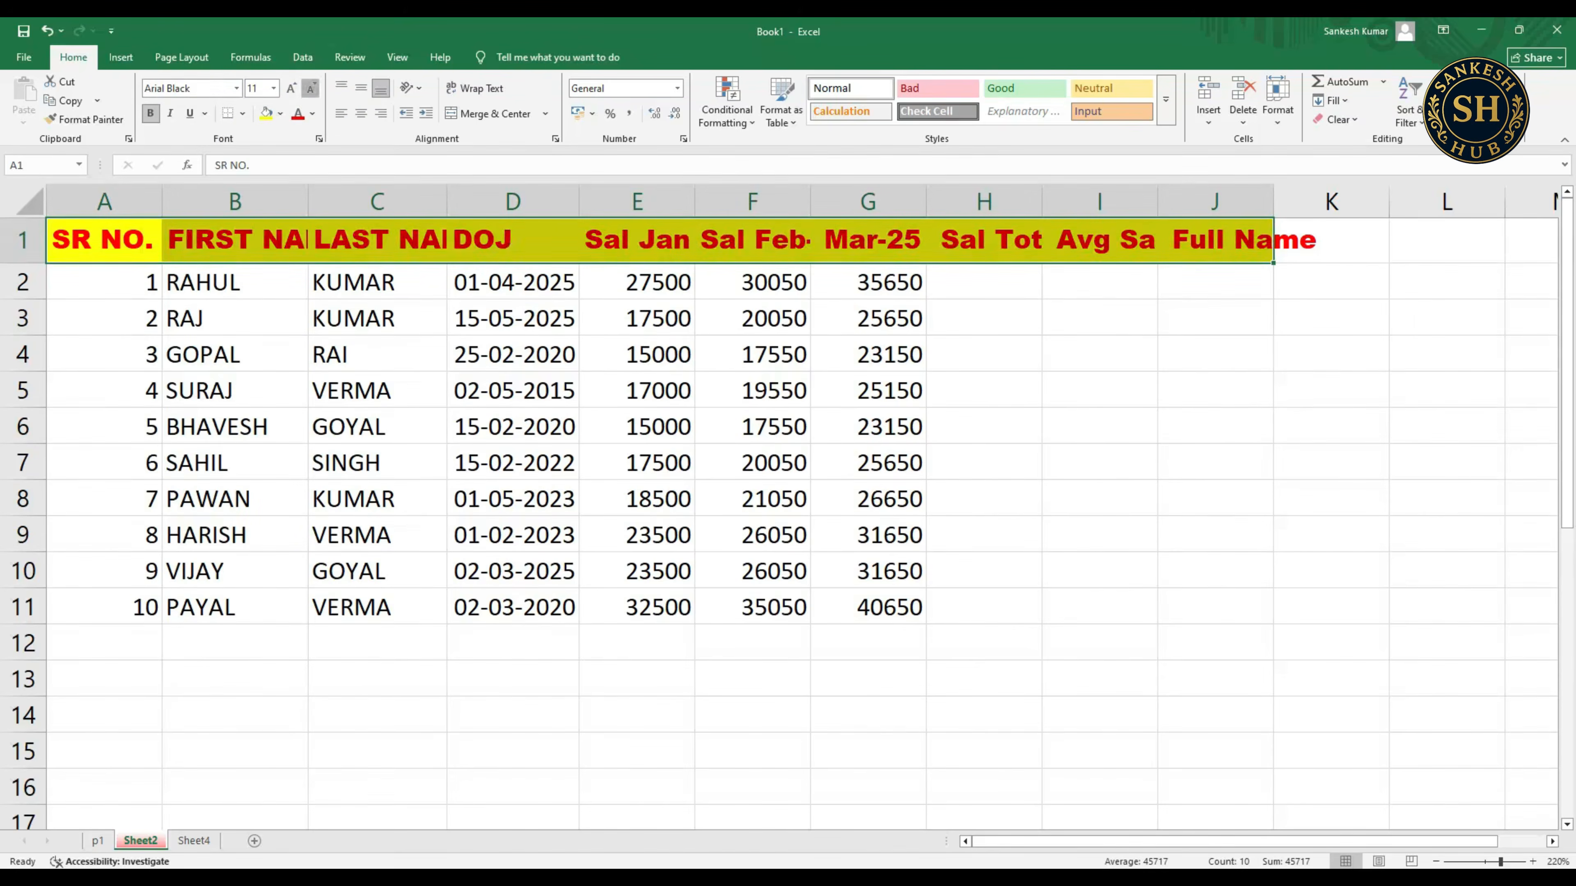
- Reduce the font size of the header cells A1 to J1 to 8
left_click(310, 89)
left_click(311, 88)
left_click(311, 88)
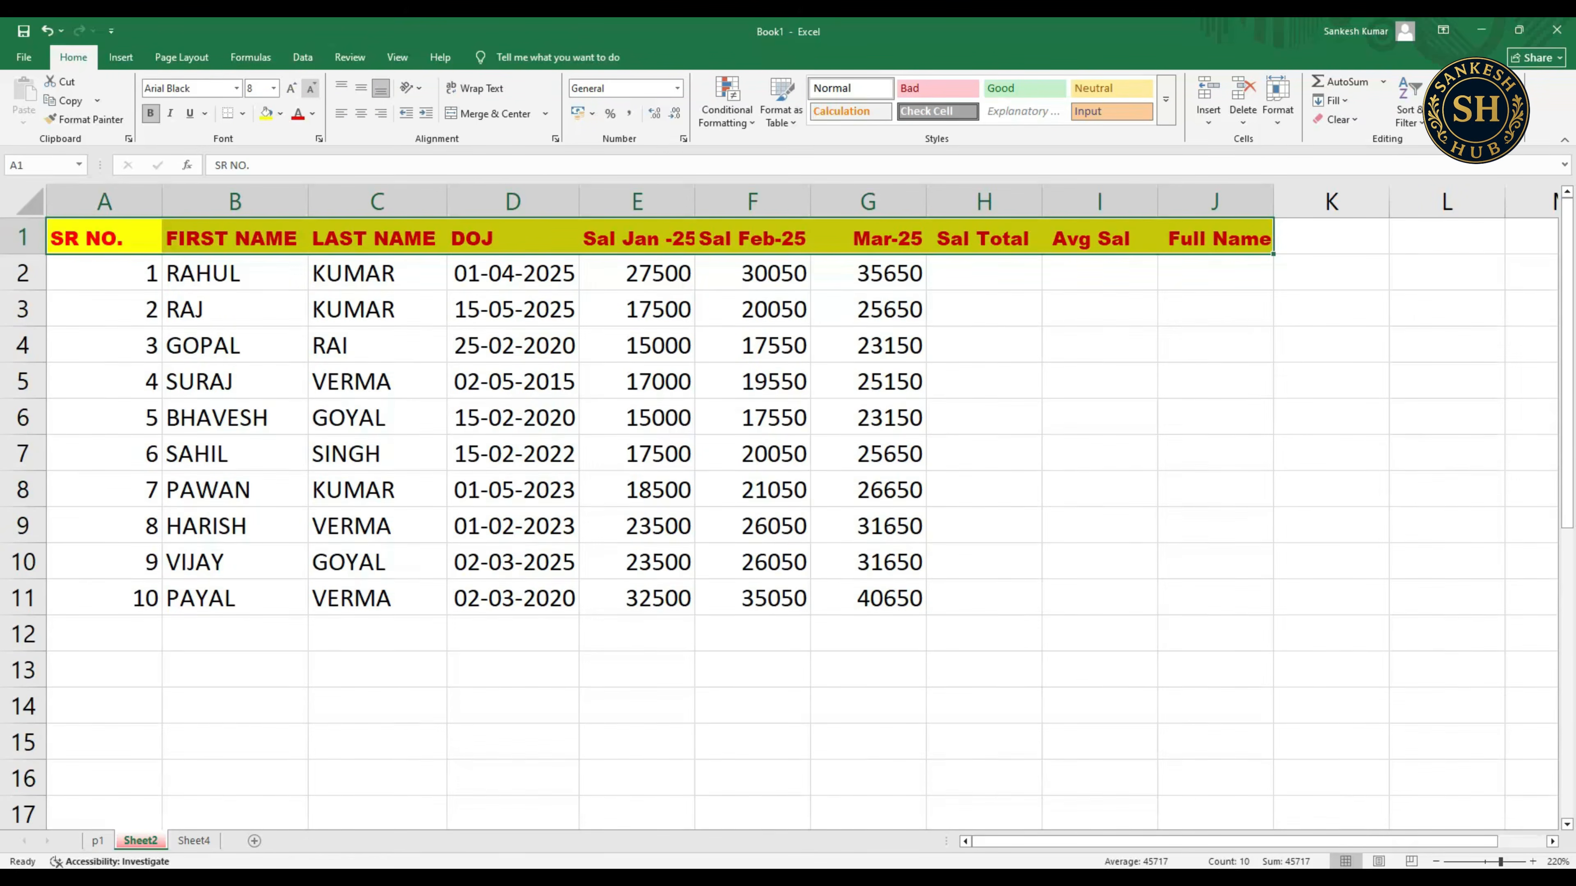
- Try the header text in A1 to J1 at font size 10 and bring it back down to 8
left_click(291, 88)
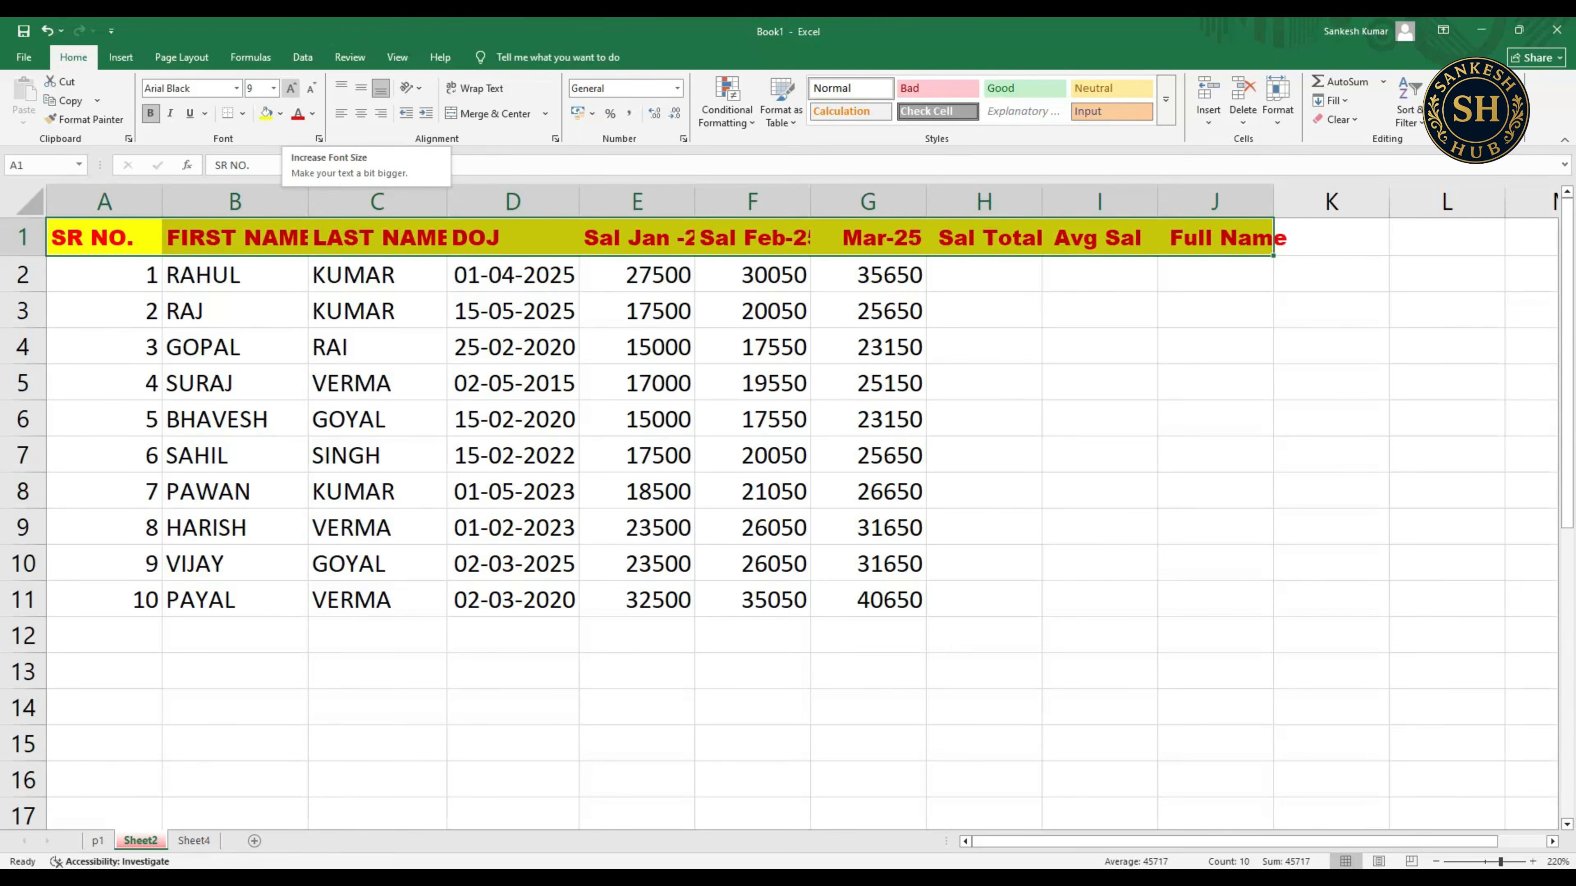
left_click(290, 87)
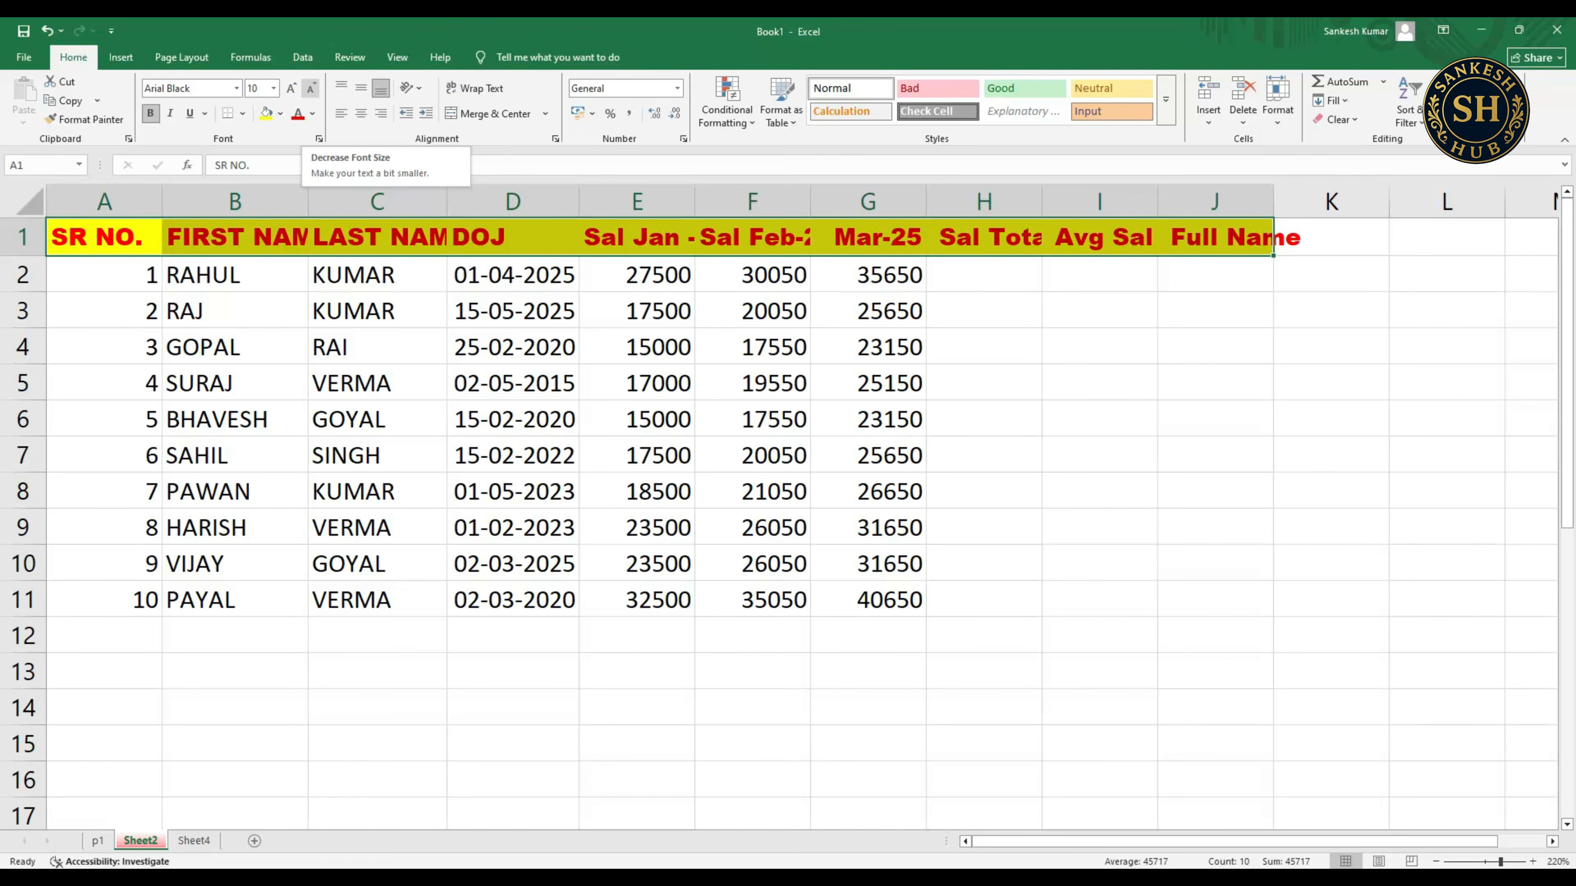
left_click(310, 88)
left_click(310, 88)
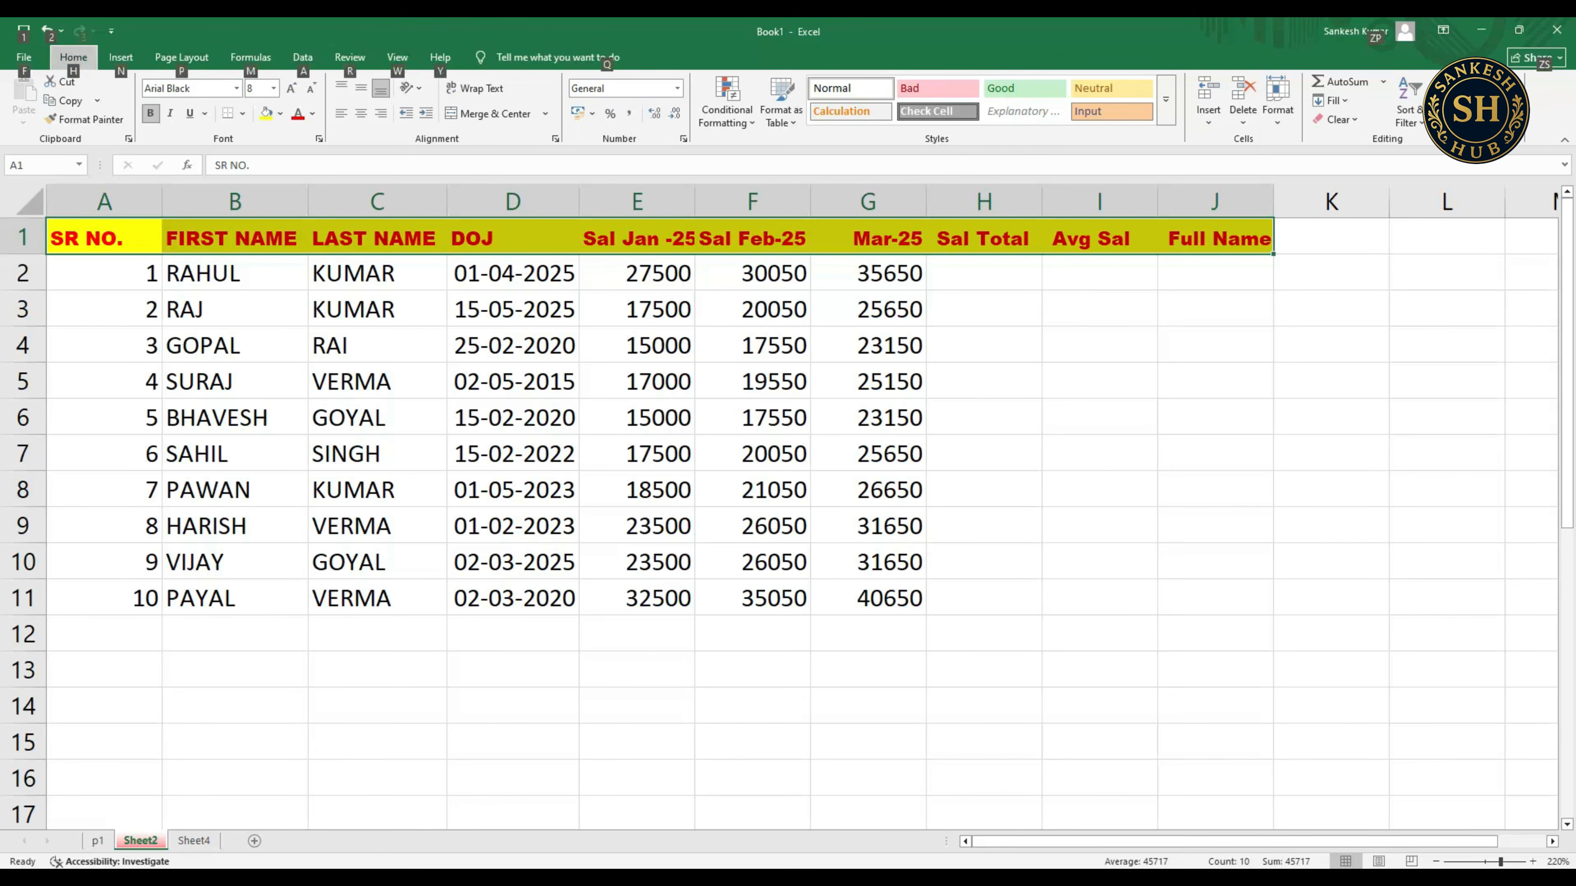
- Centre the contents of the whole SR NO. column A
left_click(377, 345)
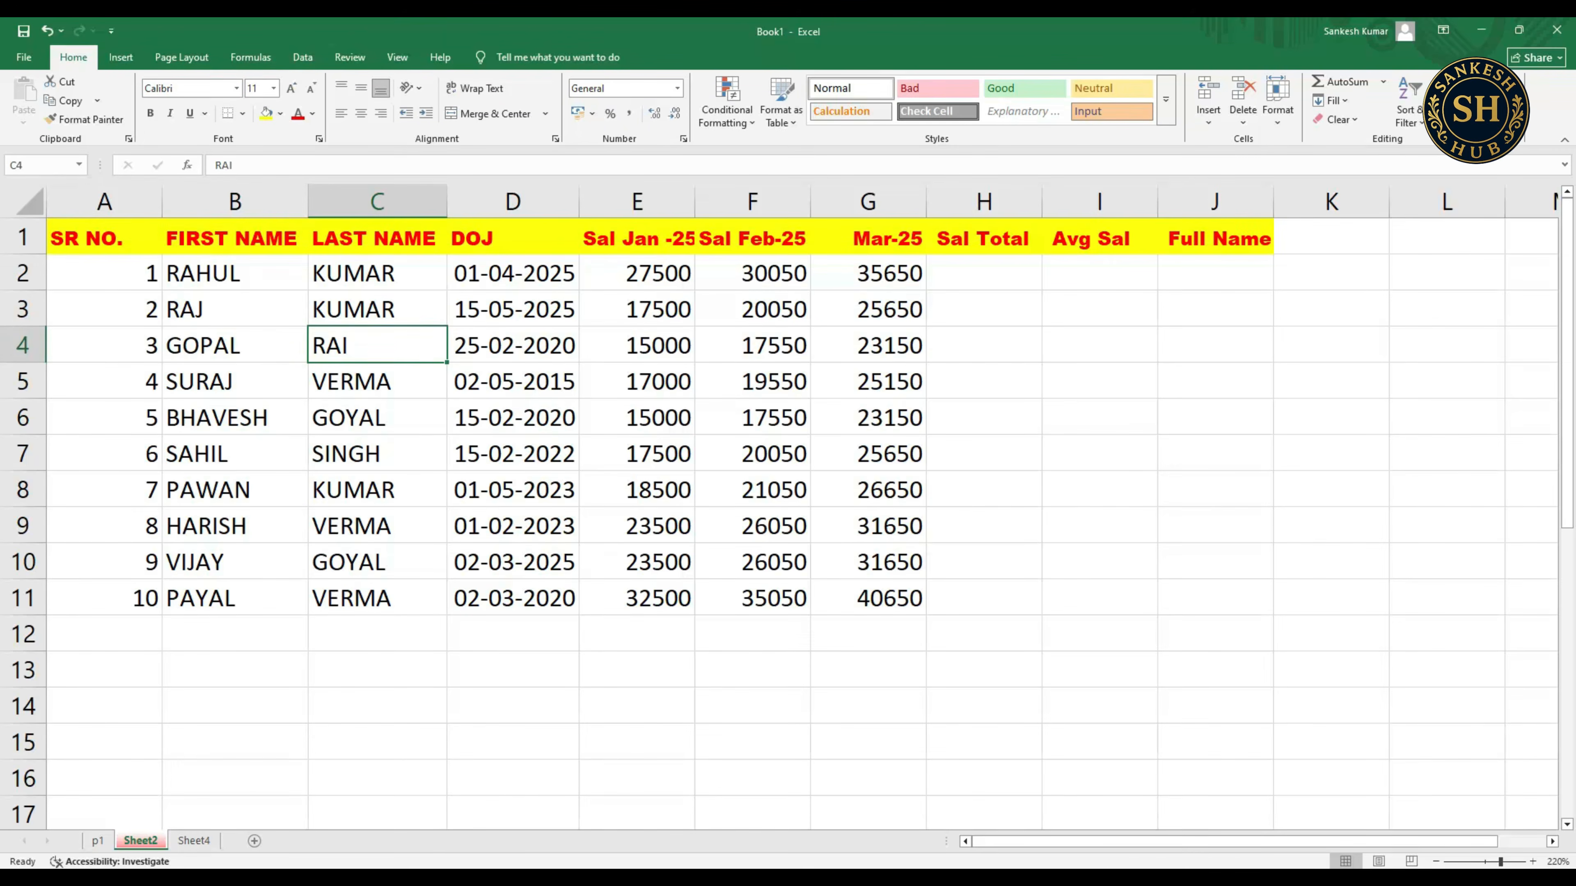
left_click(234, 308)
left_click(104, 272)
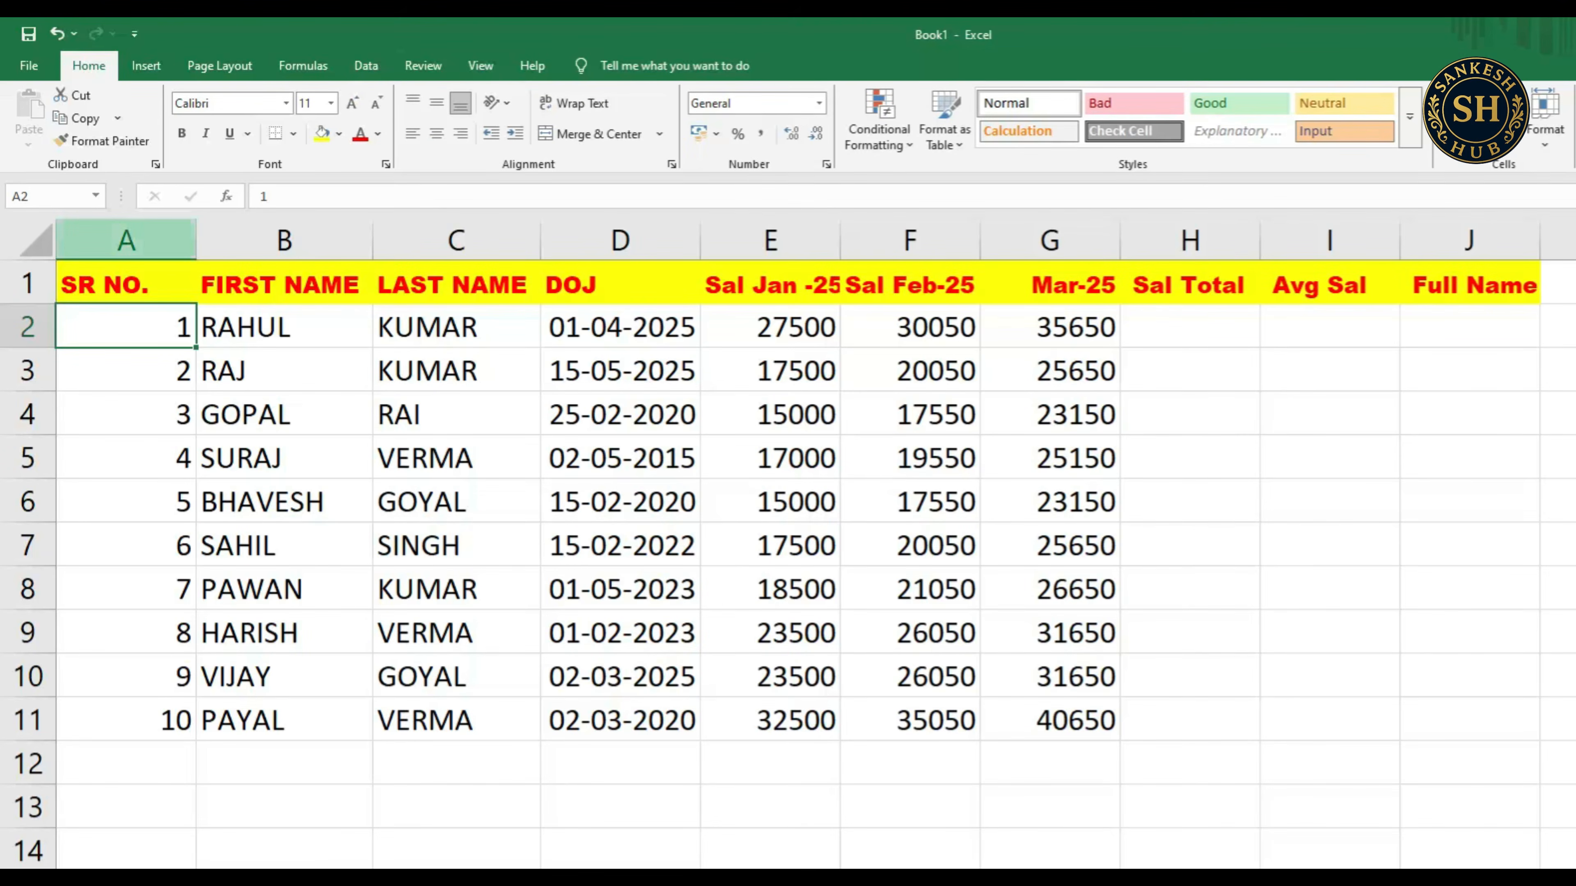
left_click(126, 240)
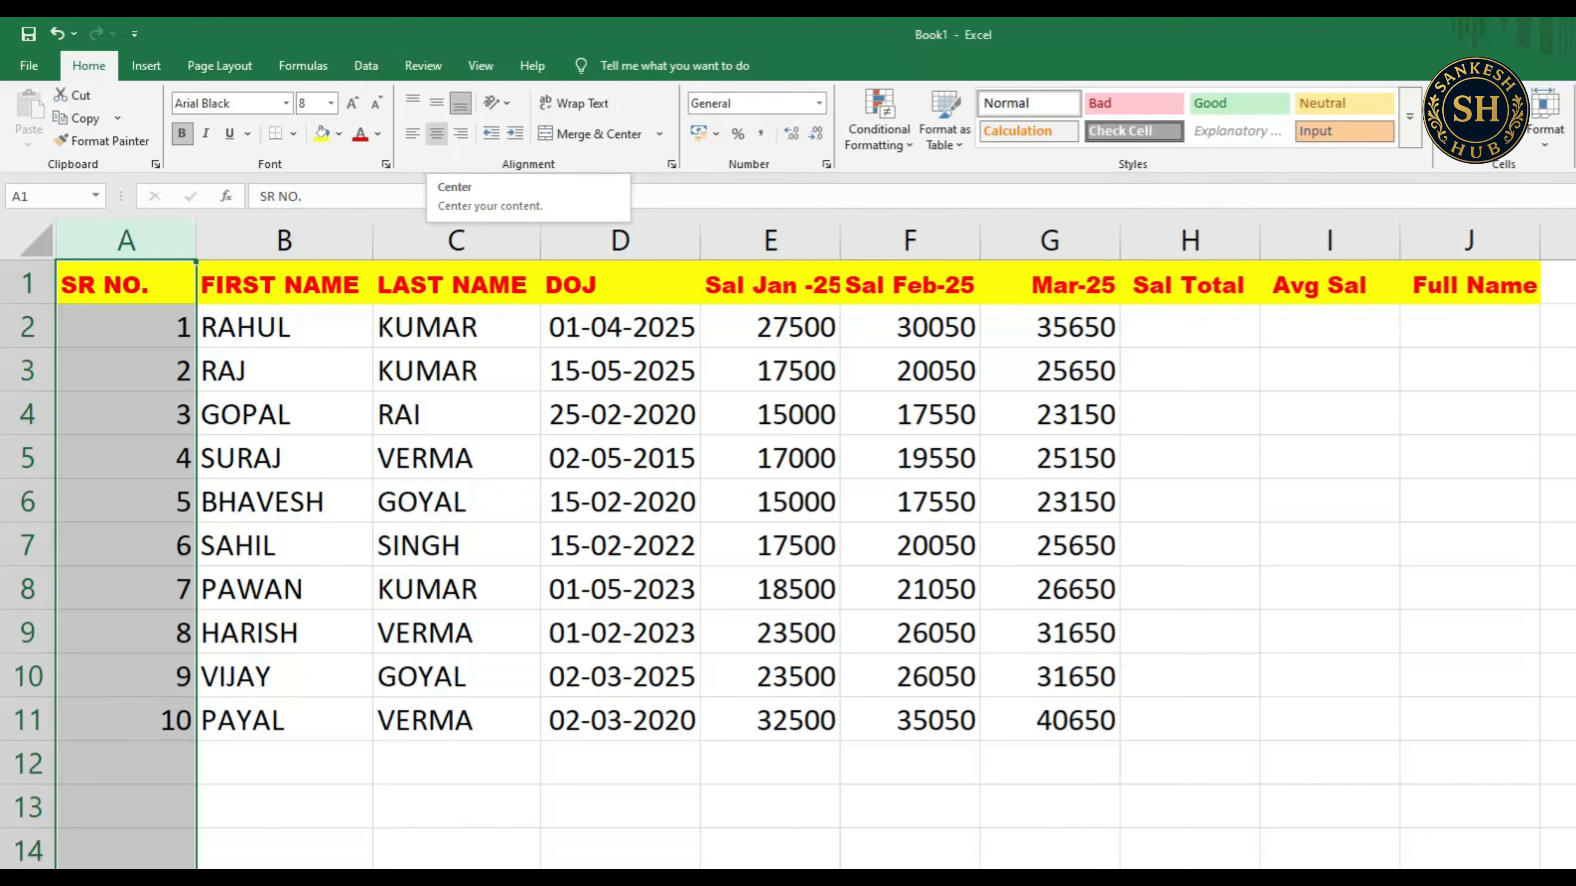
left_click(437, 133)
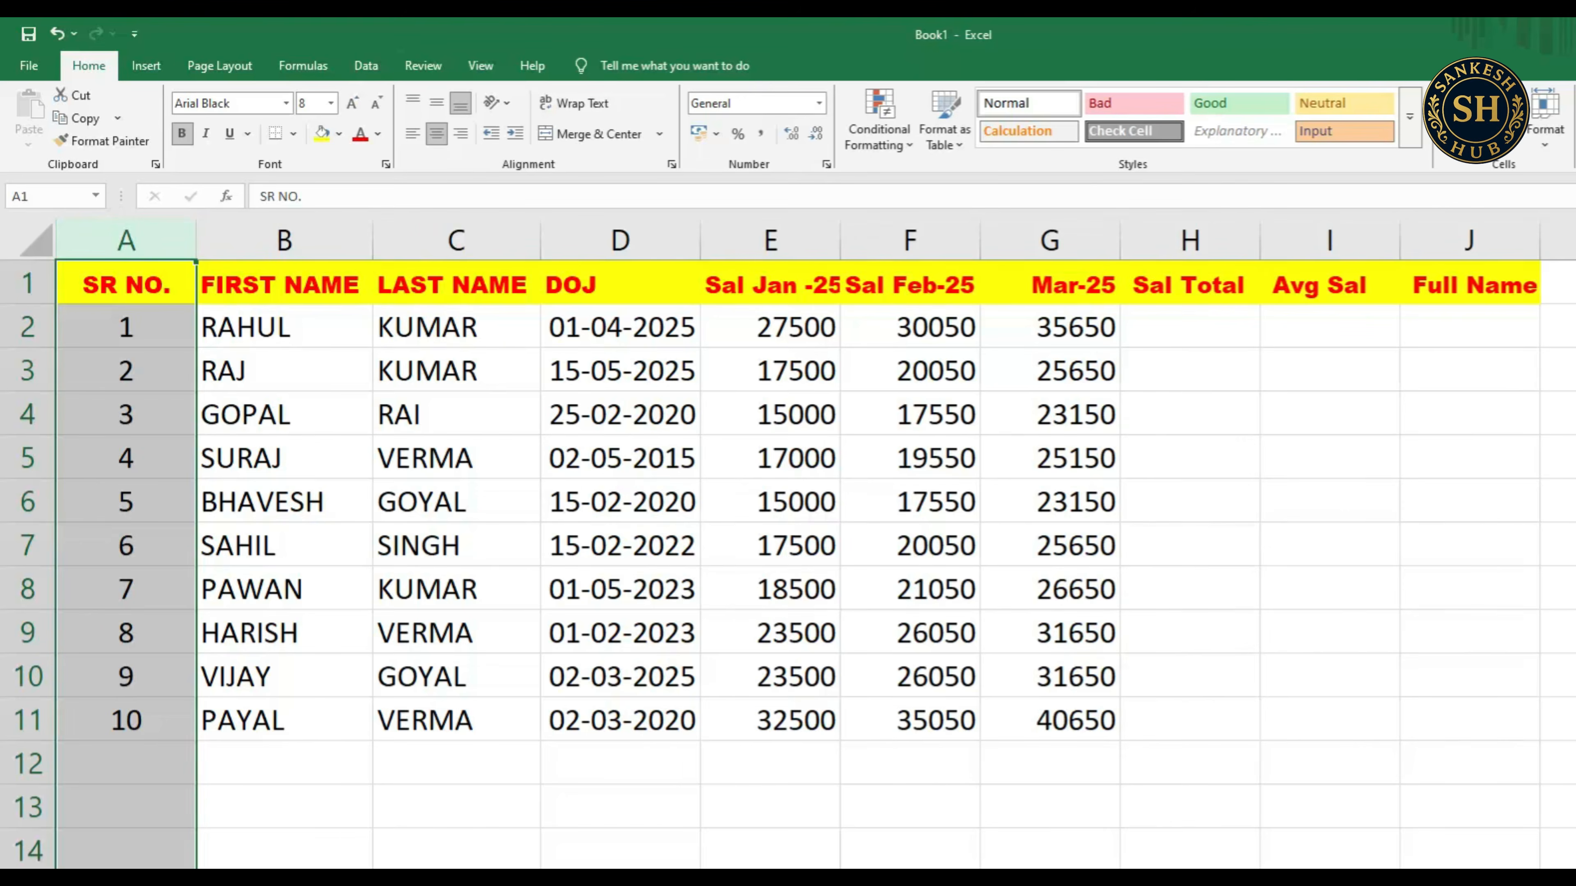
- AutoFit the width of column A to its contents
key("alt+h")
key("o")
key("i")
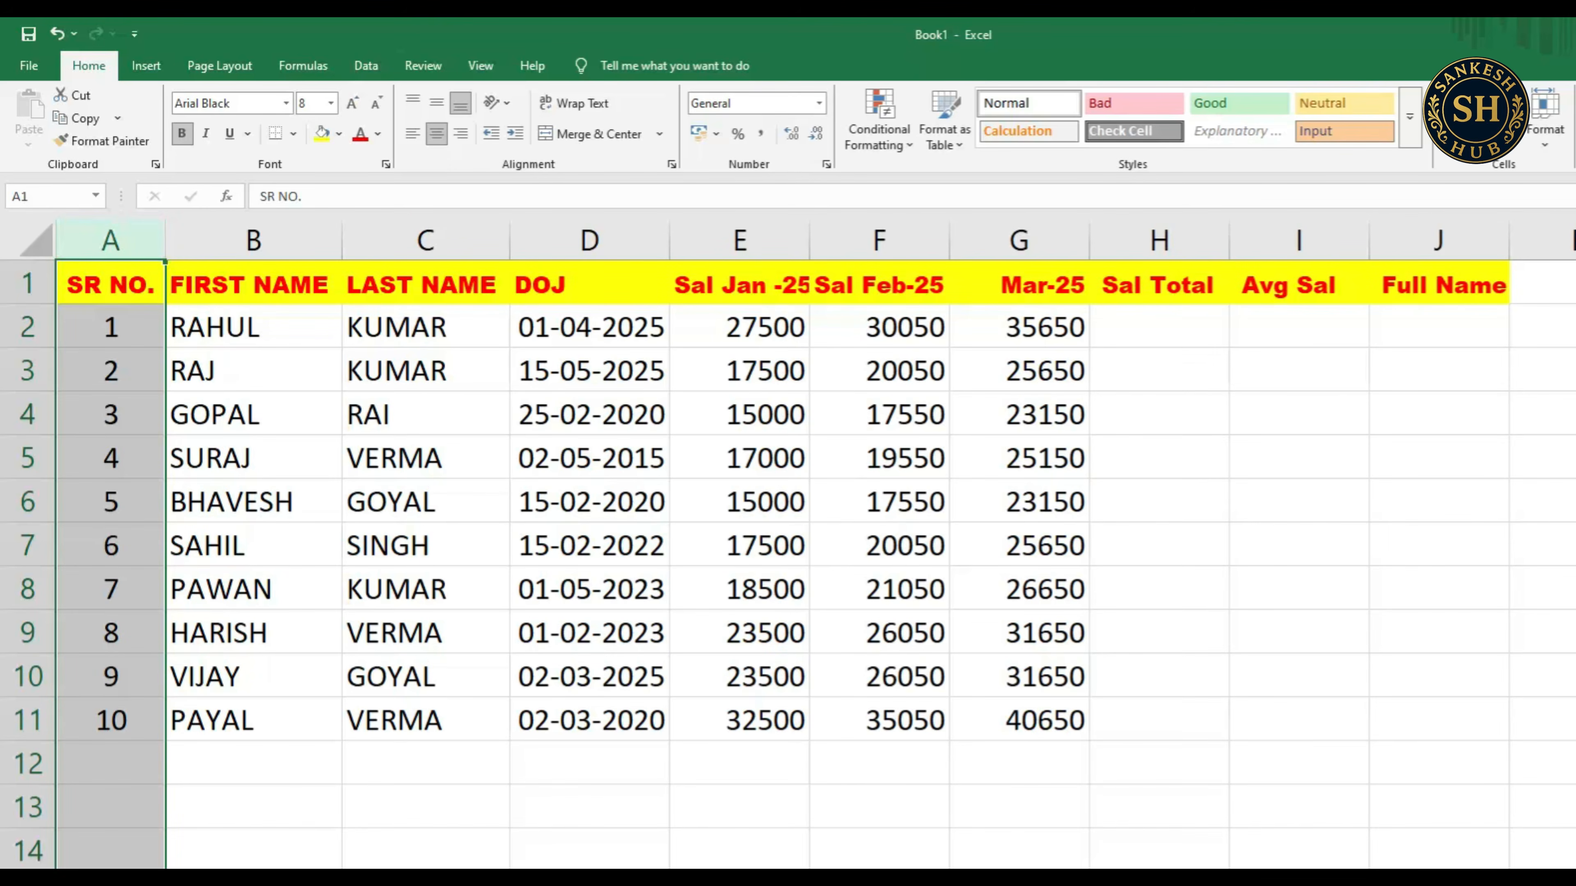
left_click(110, 371)
left_click_drag(111, 285, 110, 720)
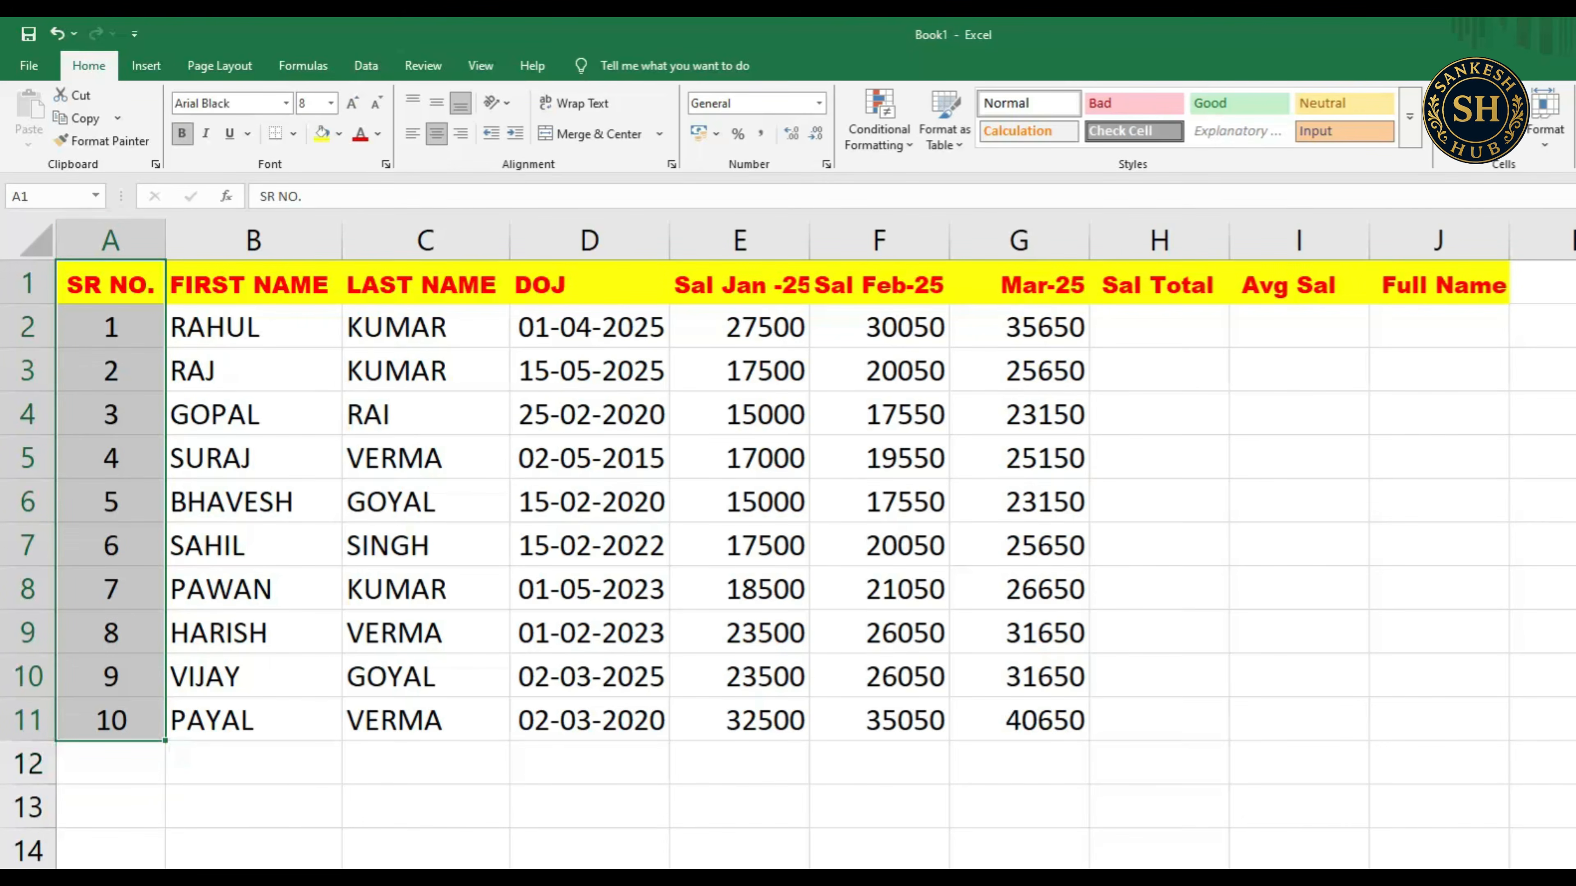
left_click(739, 327)
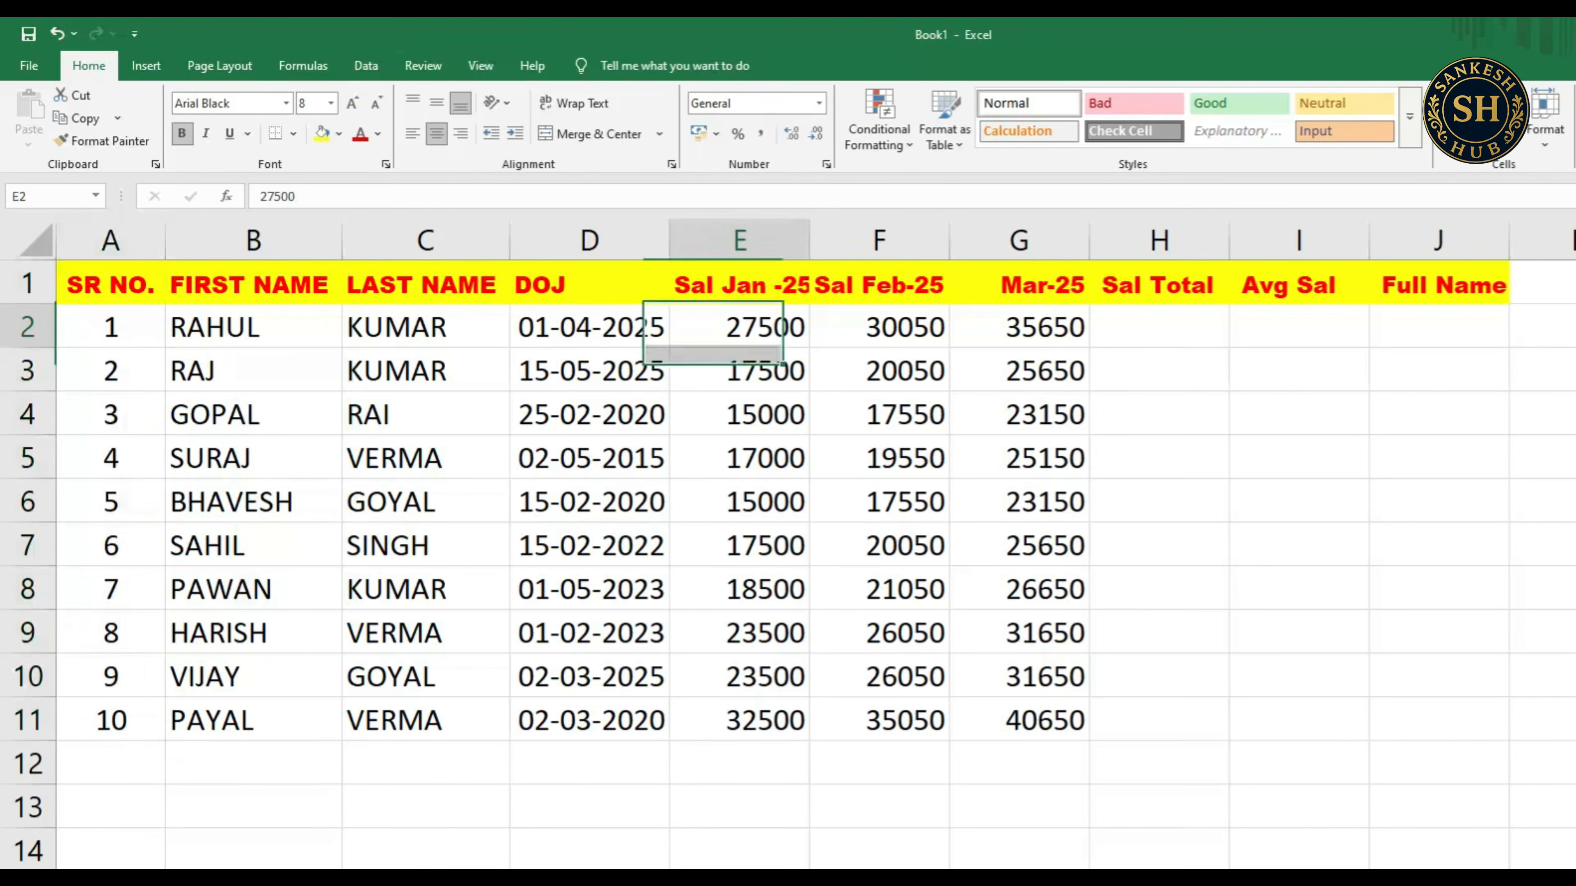
left_click(740, 285)
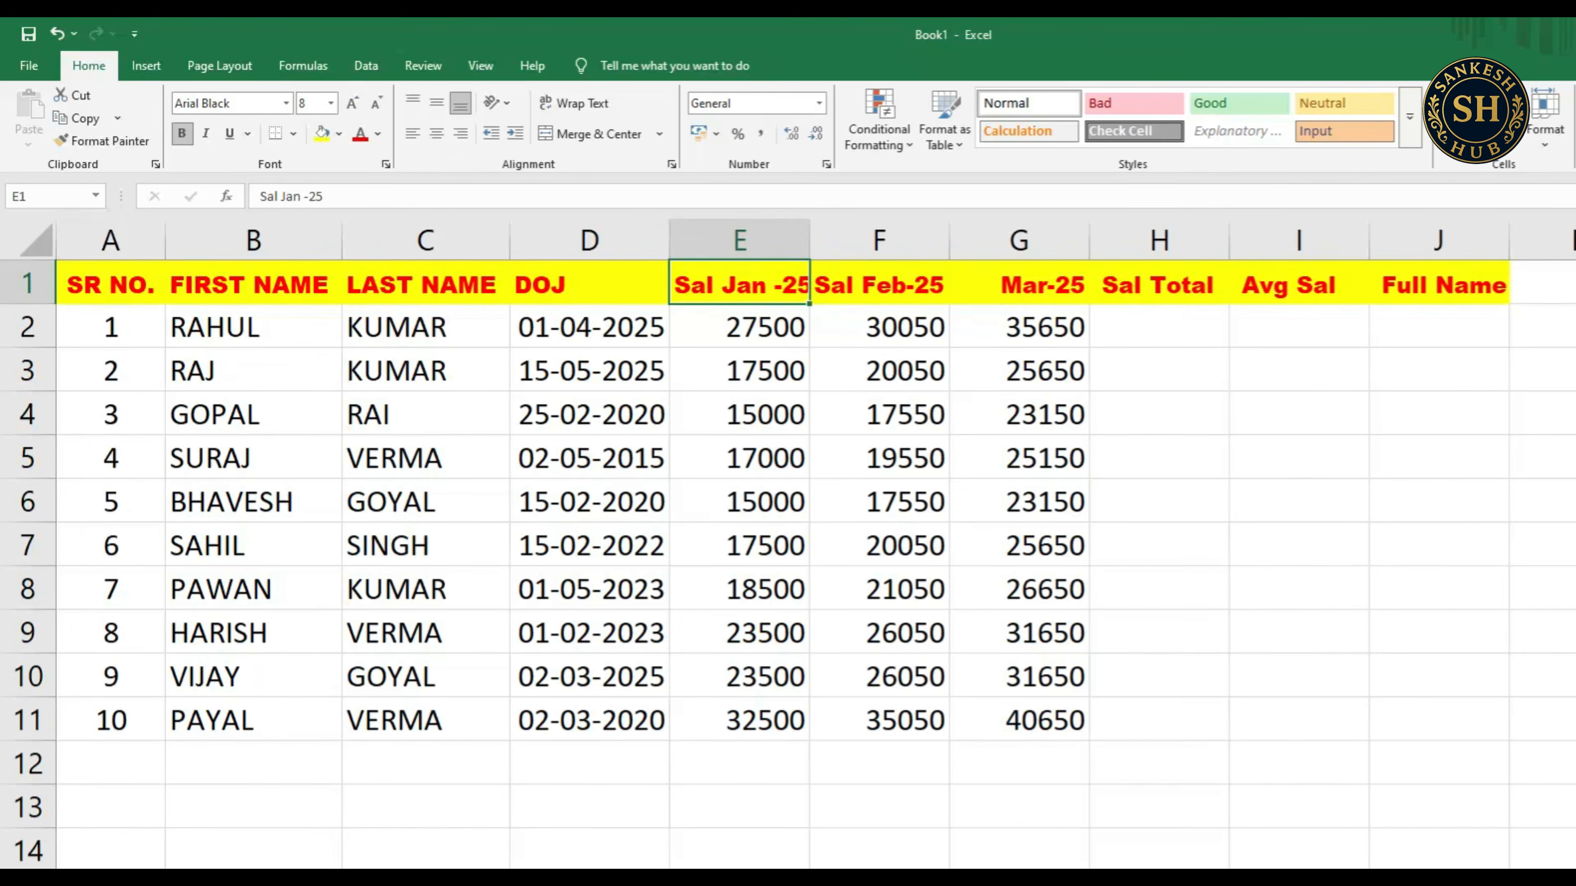
left_click(879, 284)
left_click(1019, 326)
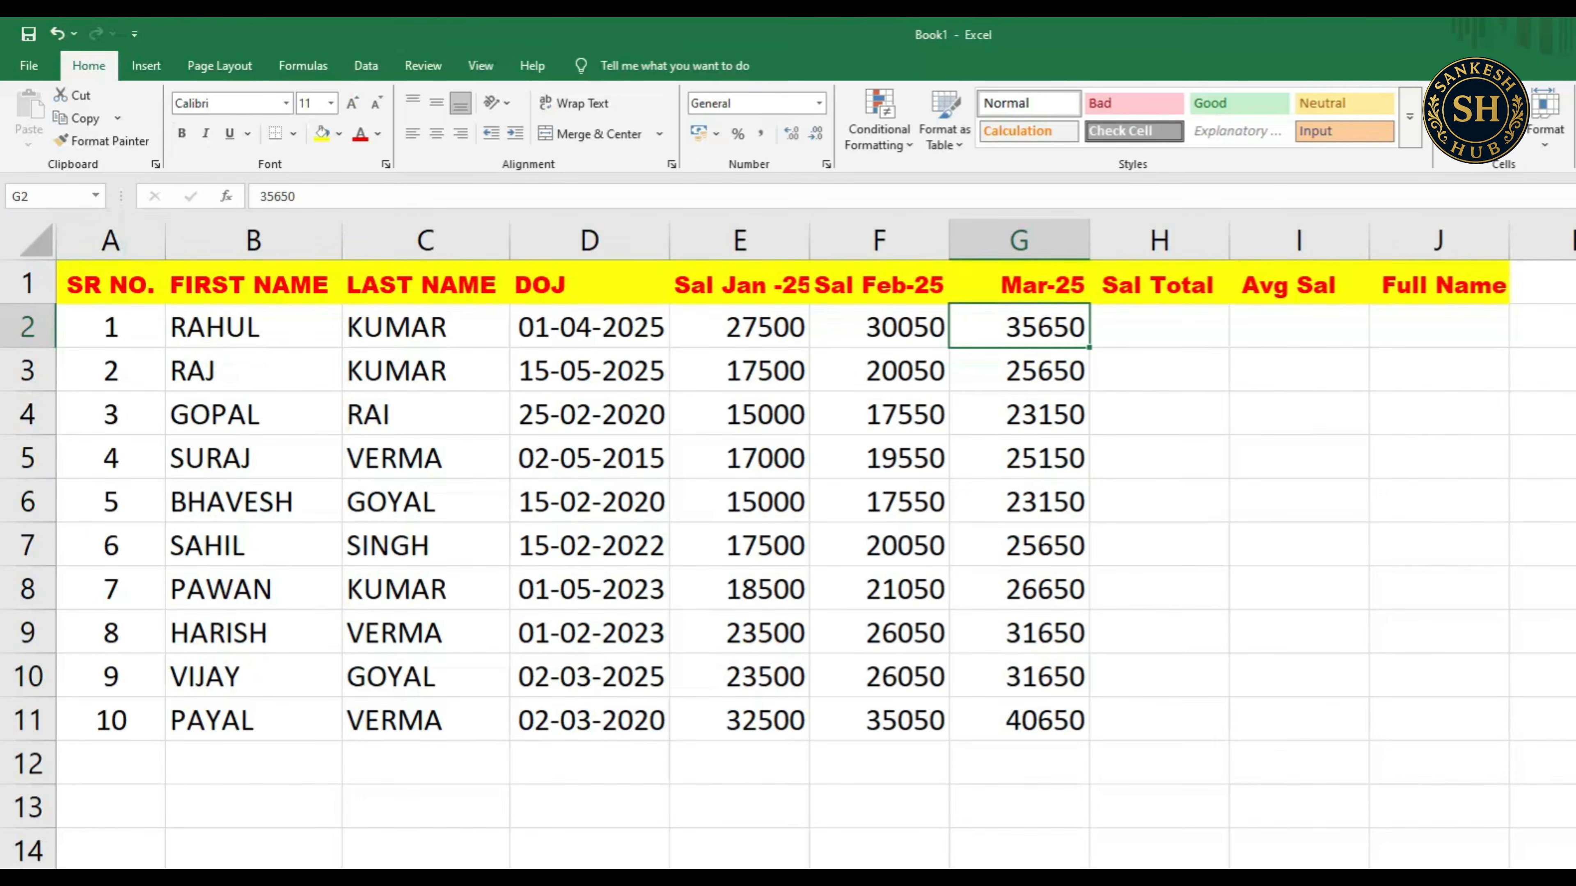
left_click(110, 413)
left_click(739, 327)
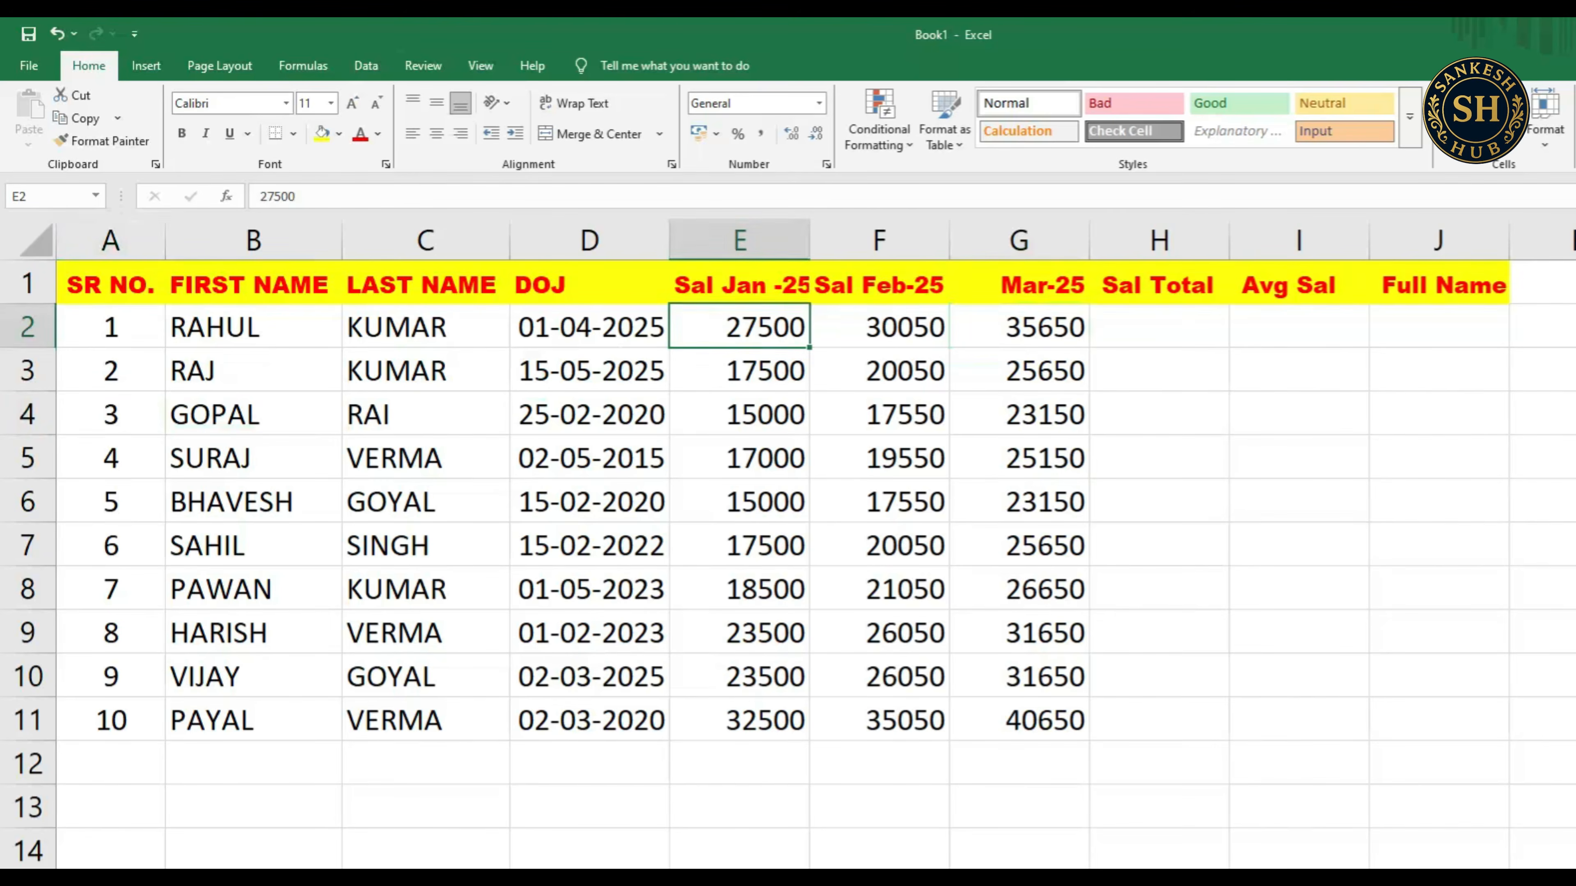
left_click(739, 239)
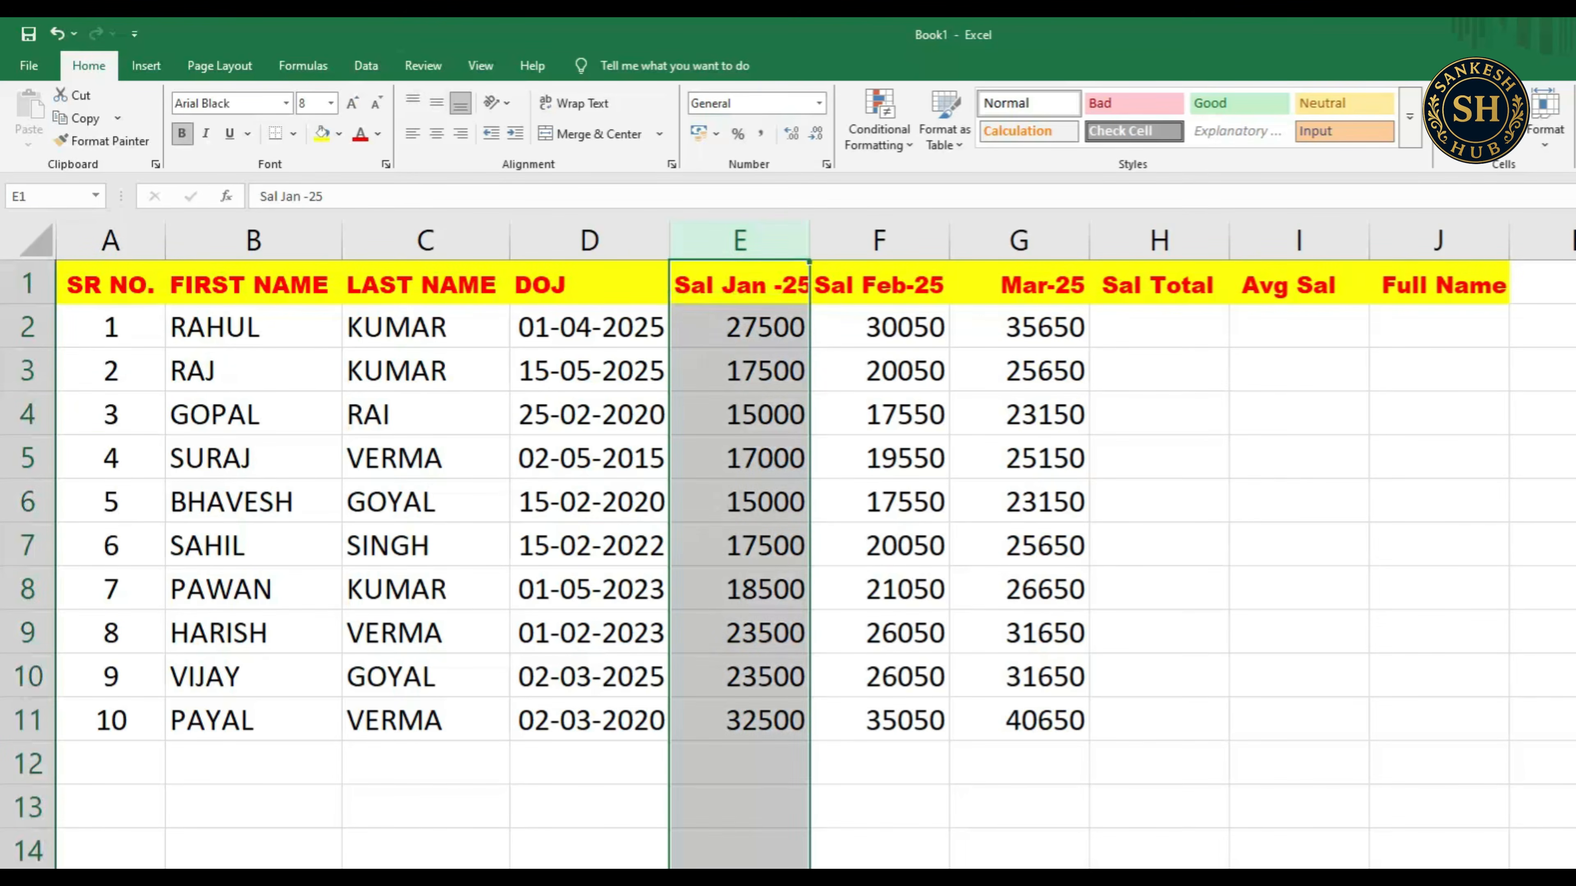
left_click(879, 545)
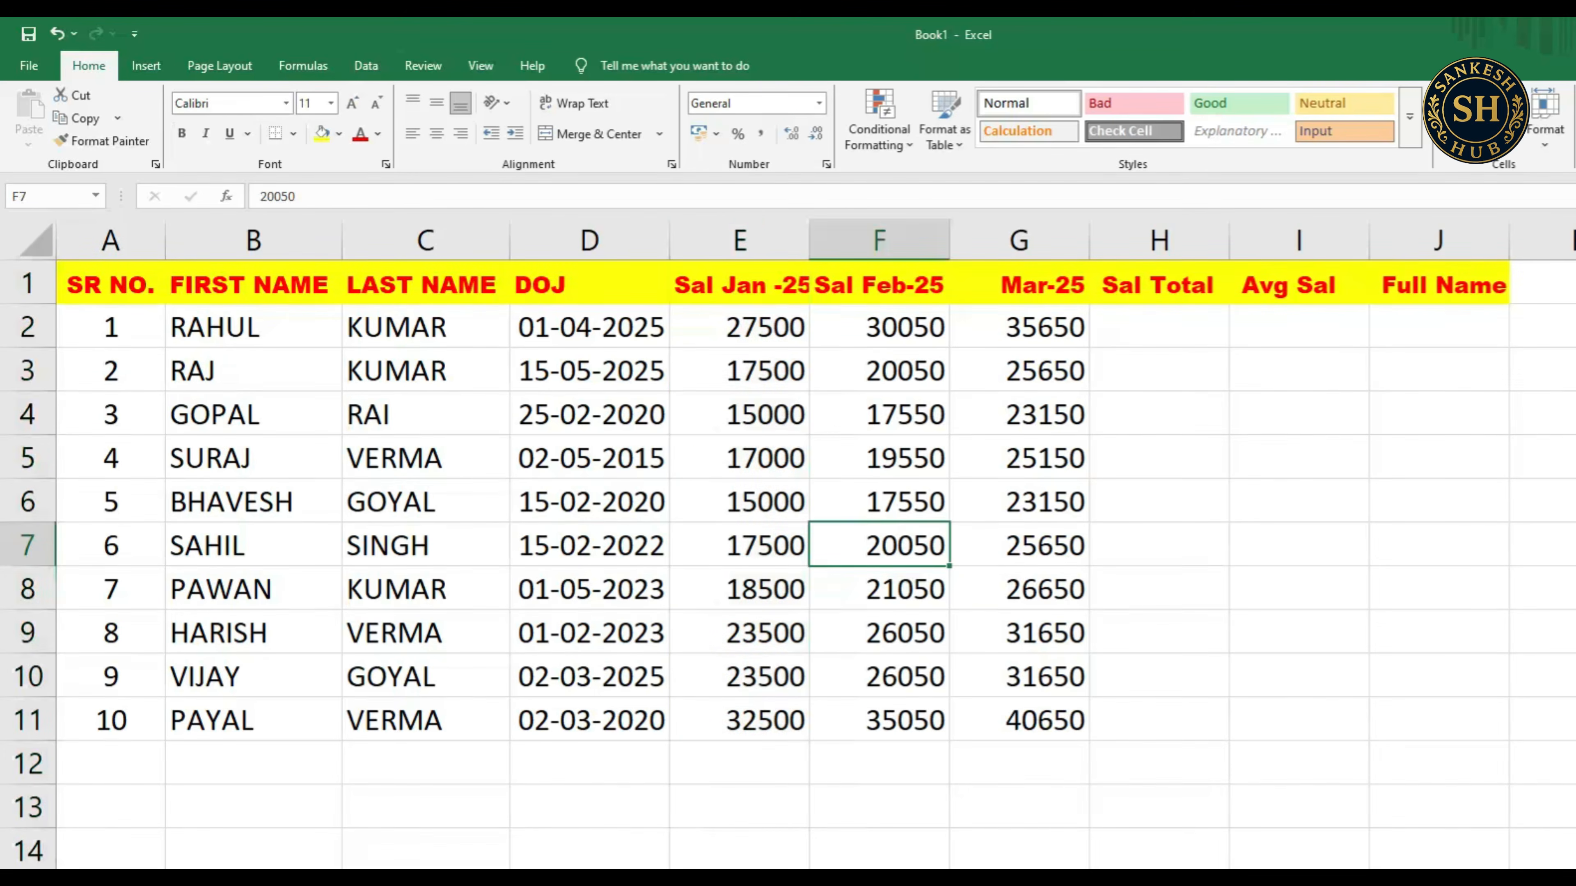
- Copy the formatting of A1:A11 onto the three salary columns E1:G11 with Format Painter
left_click_drag(111, 284, 110, 721)
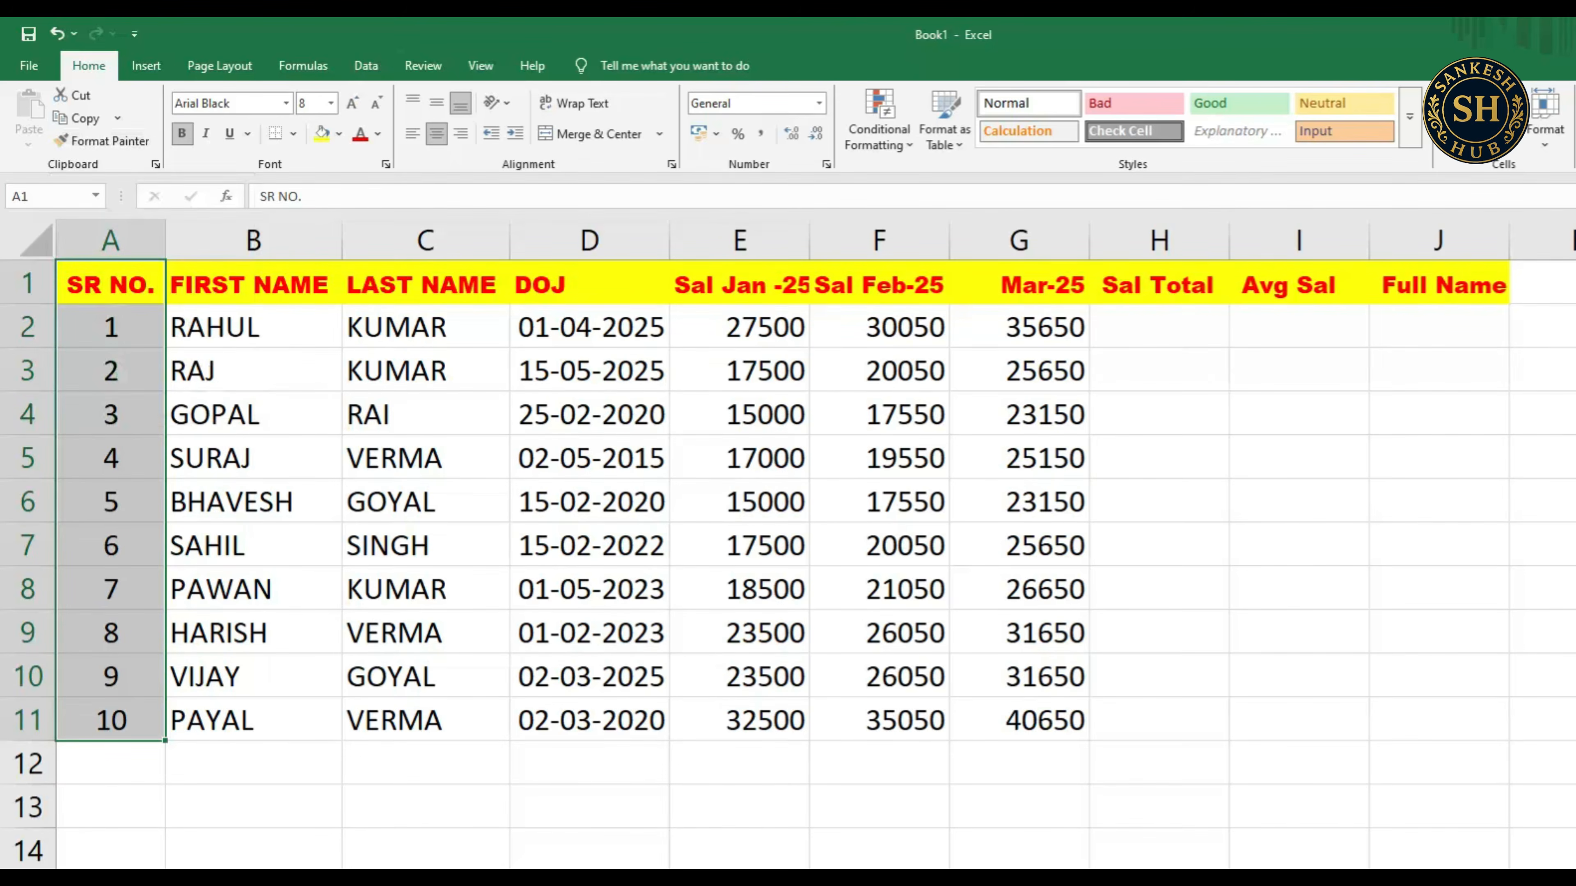
left_click(102, 141)
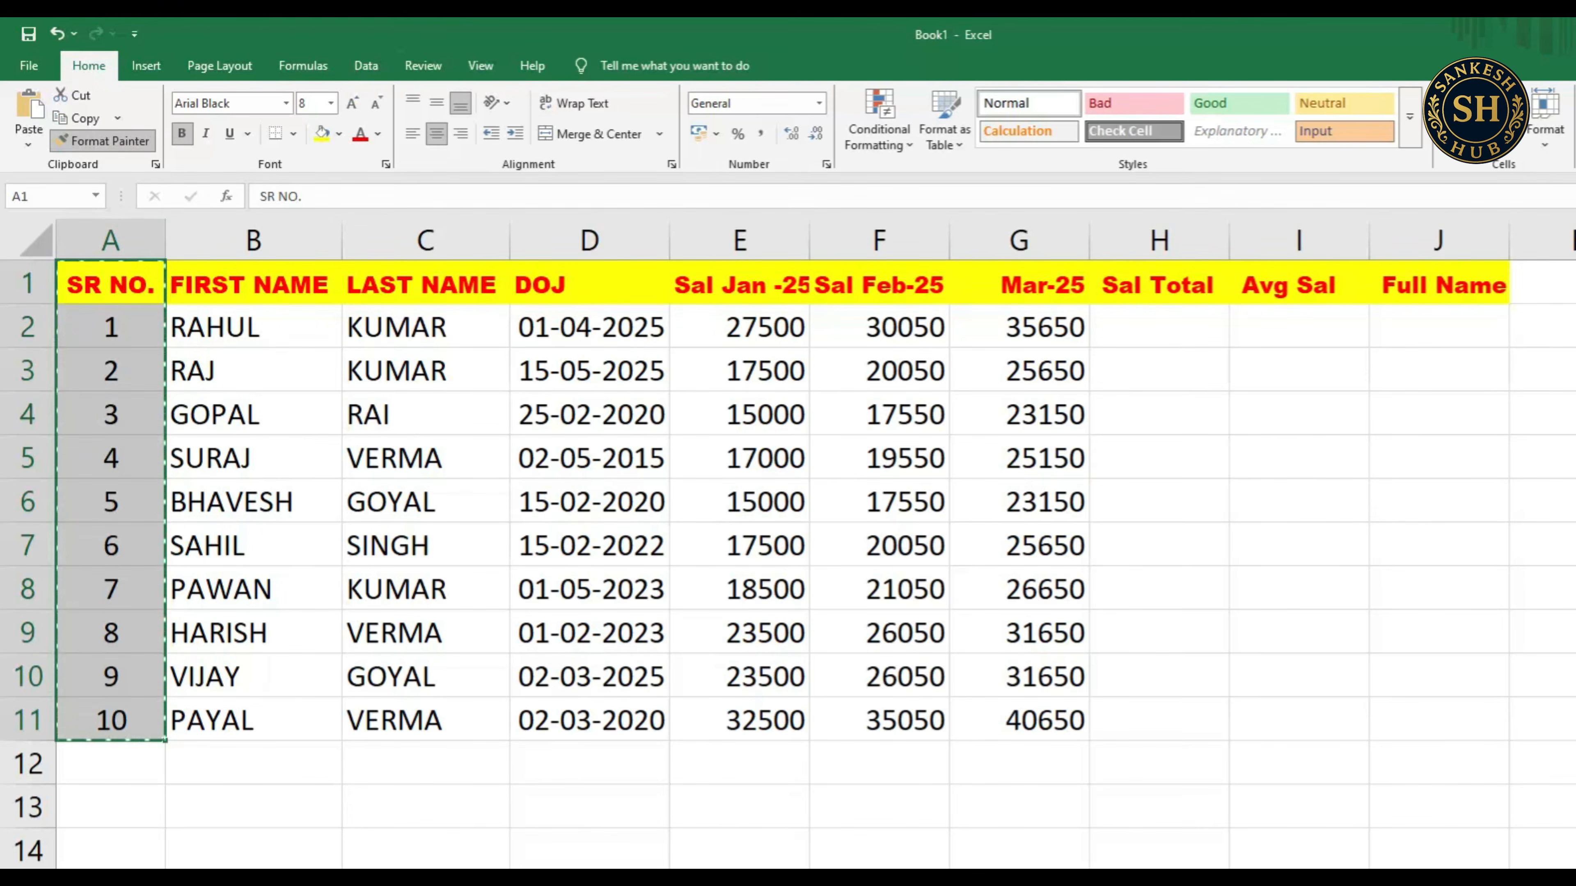
mouse_move(739, 284)
left_mouse_down()
mouse_move(739, 720)
mouse_move(1023, 720)
mouse_move(739, 720)
mouse_move(1017, 677)
mouse_move(1018, 720)
left_mouse_up()
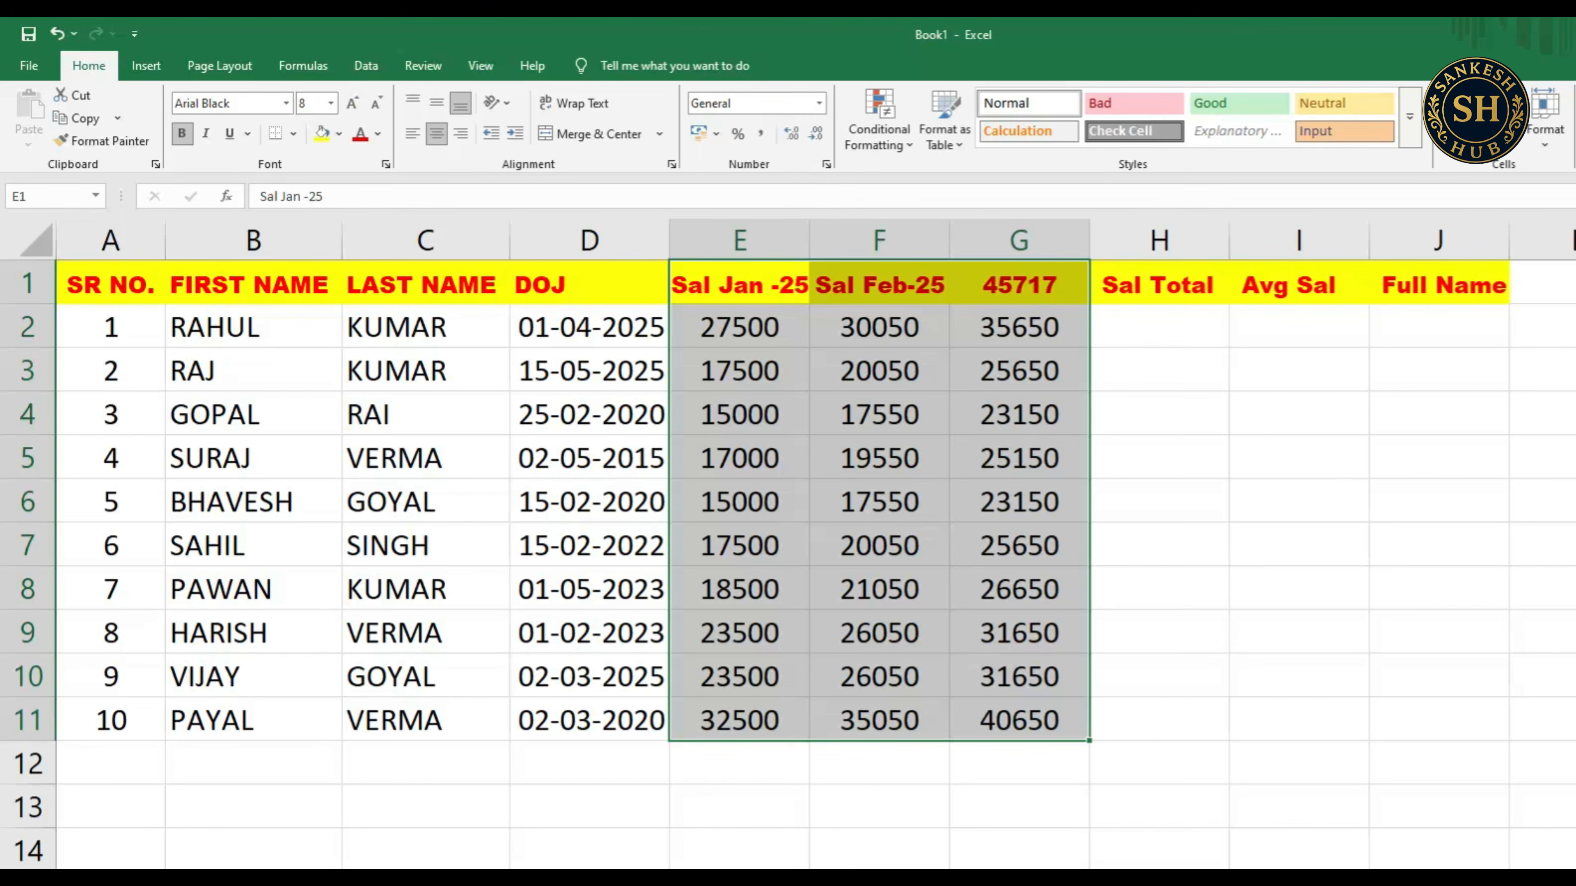
- AutoFit the width of column F to its header and salary values
left_click_drag(110, 285, 111, 720)
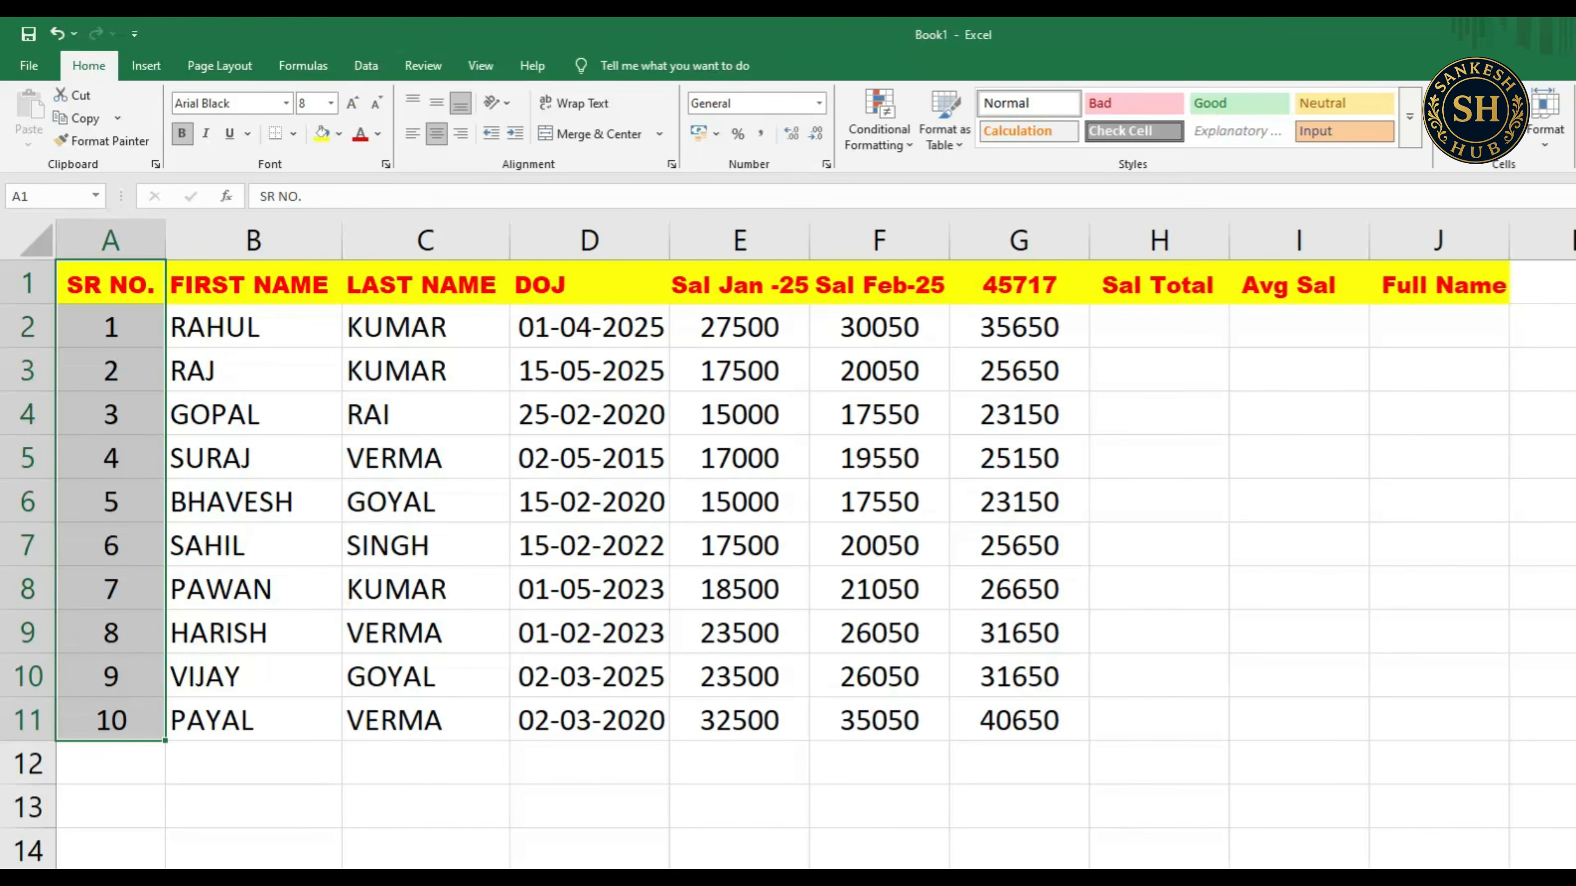
left_click(1018, 414)
left_click(1018, 327)
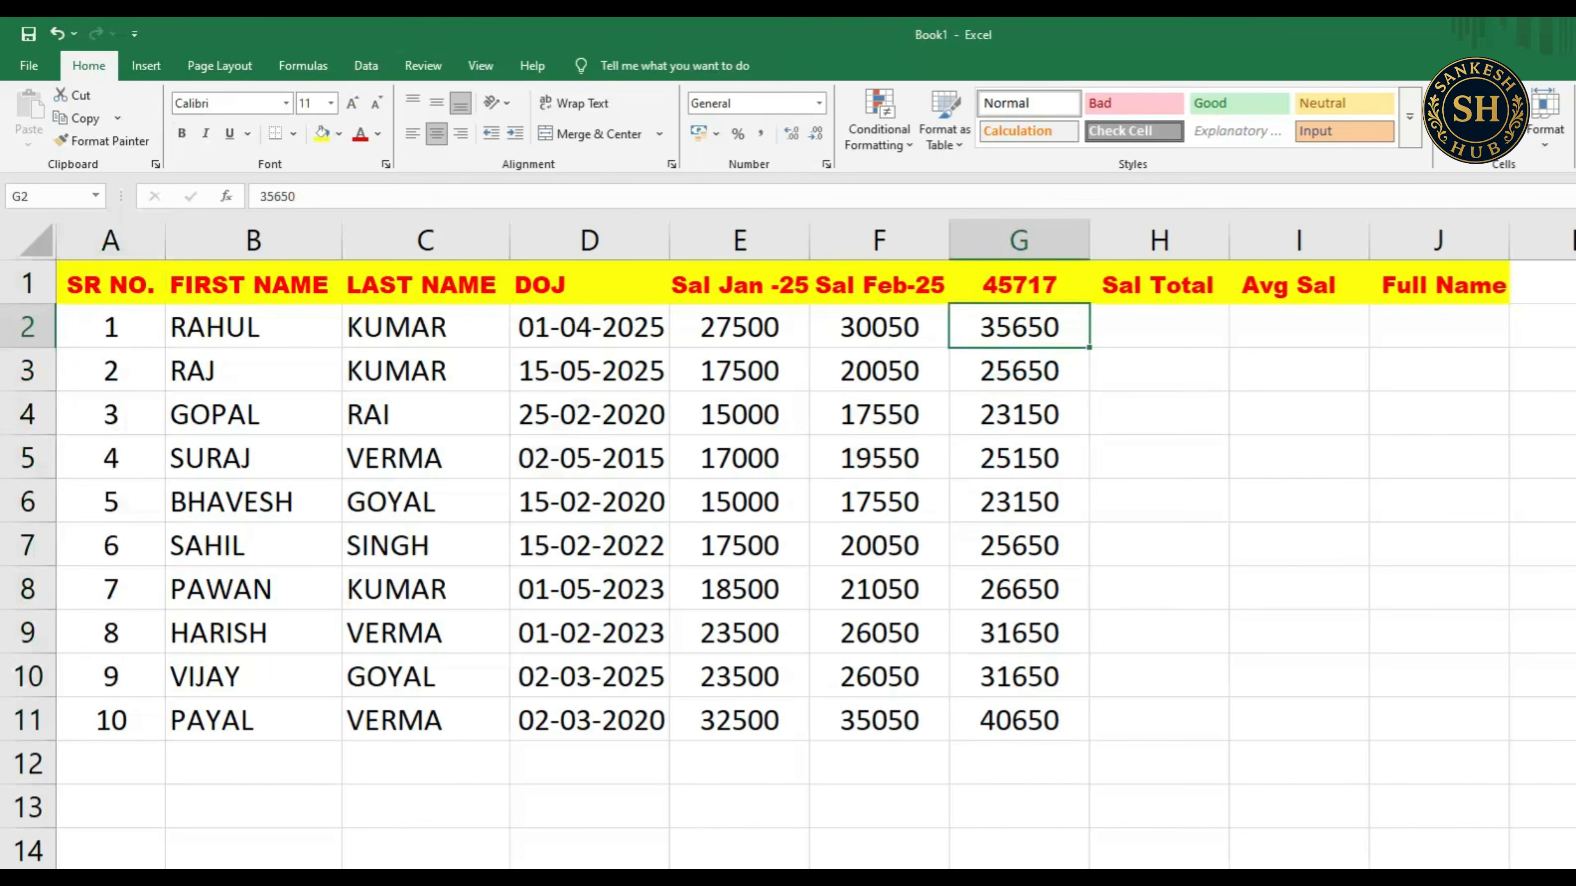
double_click(949, 241)
- Replace the header in G1 with a copy of the Sal Feb-25 header from F1
left_click(1030, 284)
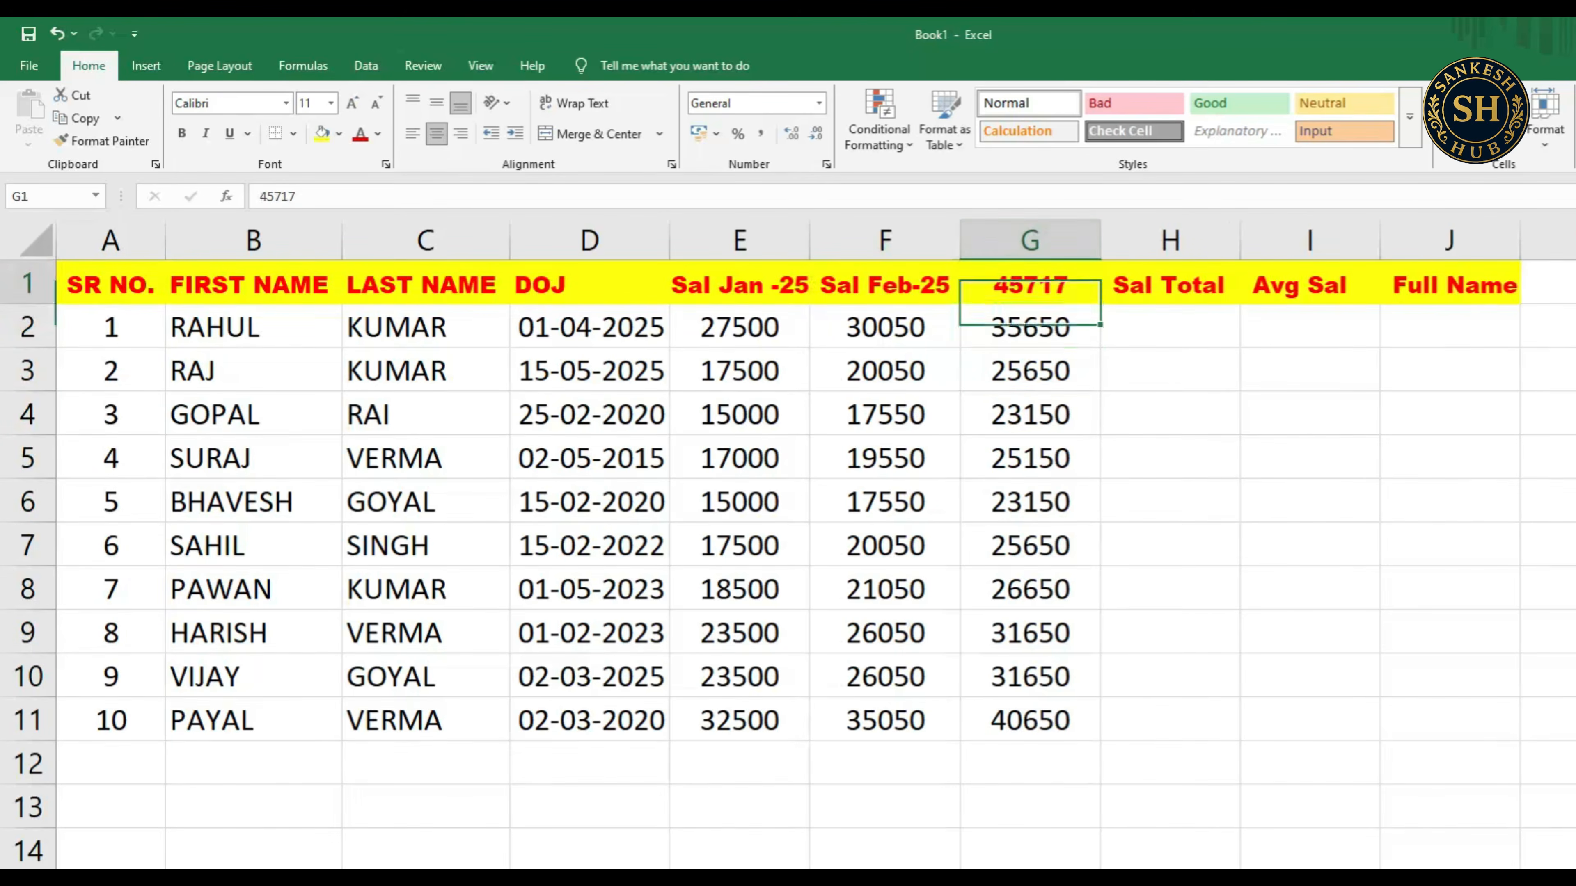
left_click(884, 284)
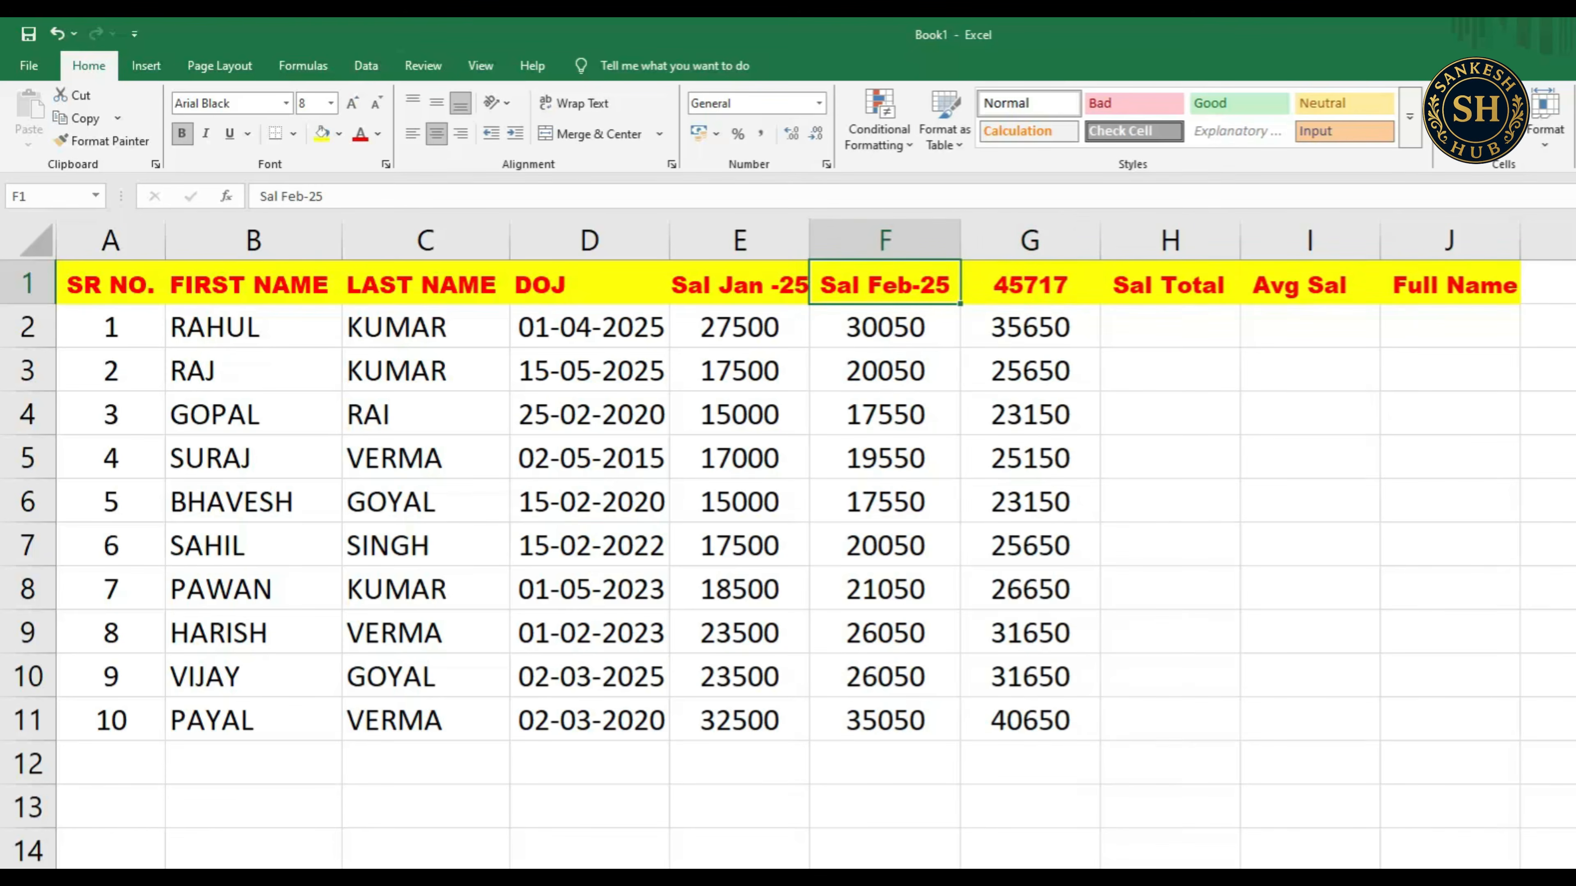
left_click(1030, 284)
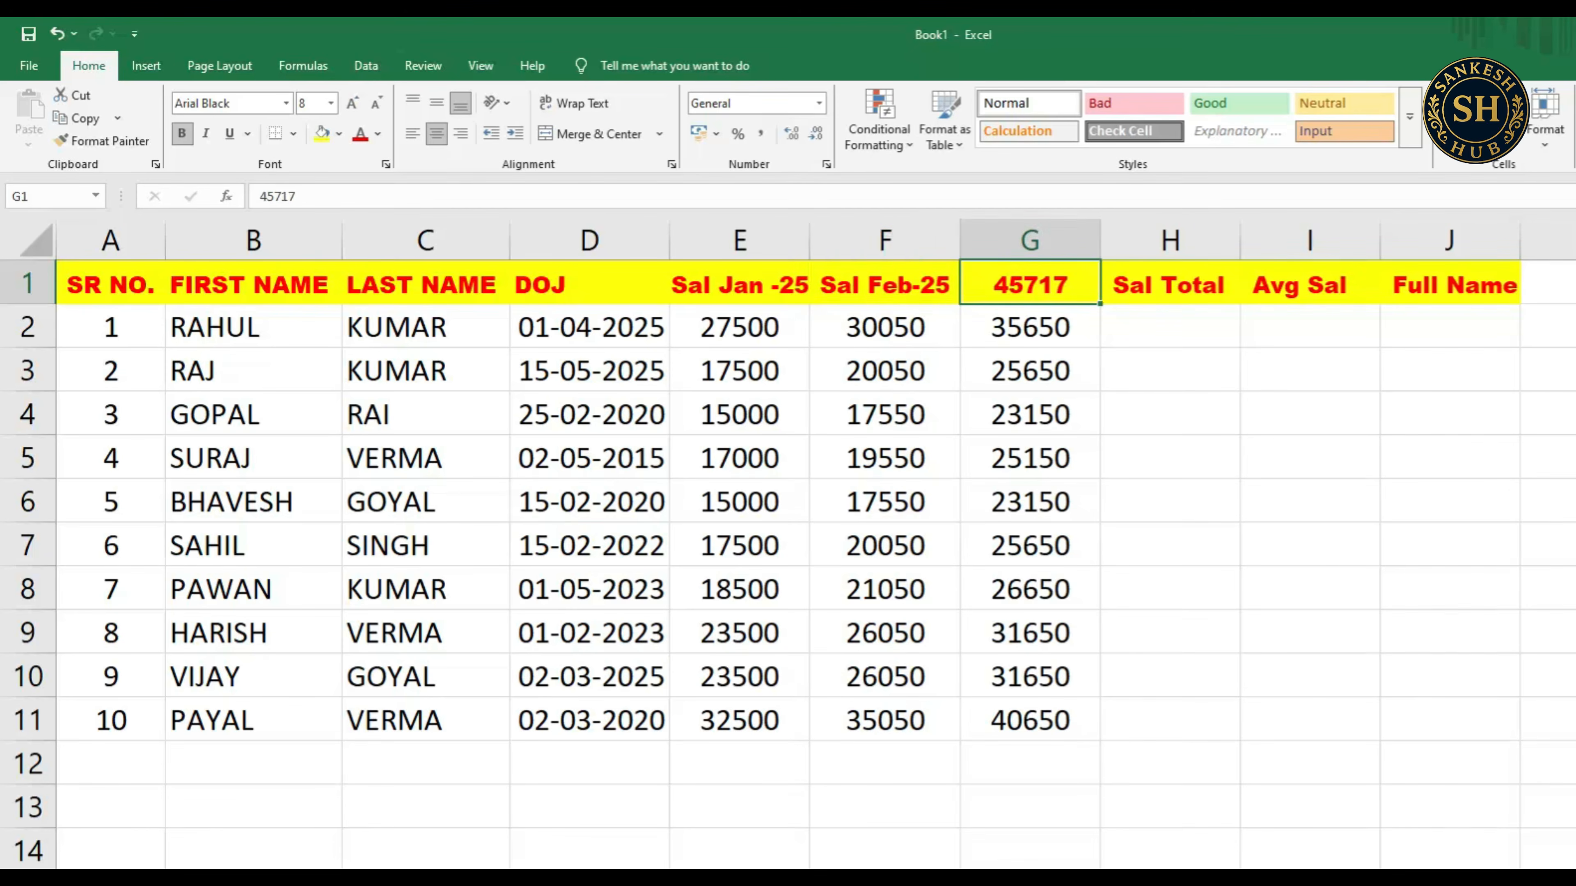
left_click(885, 284)
key("ctrl+c")
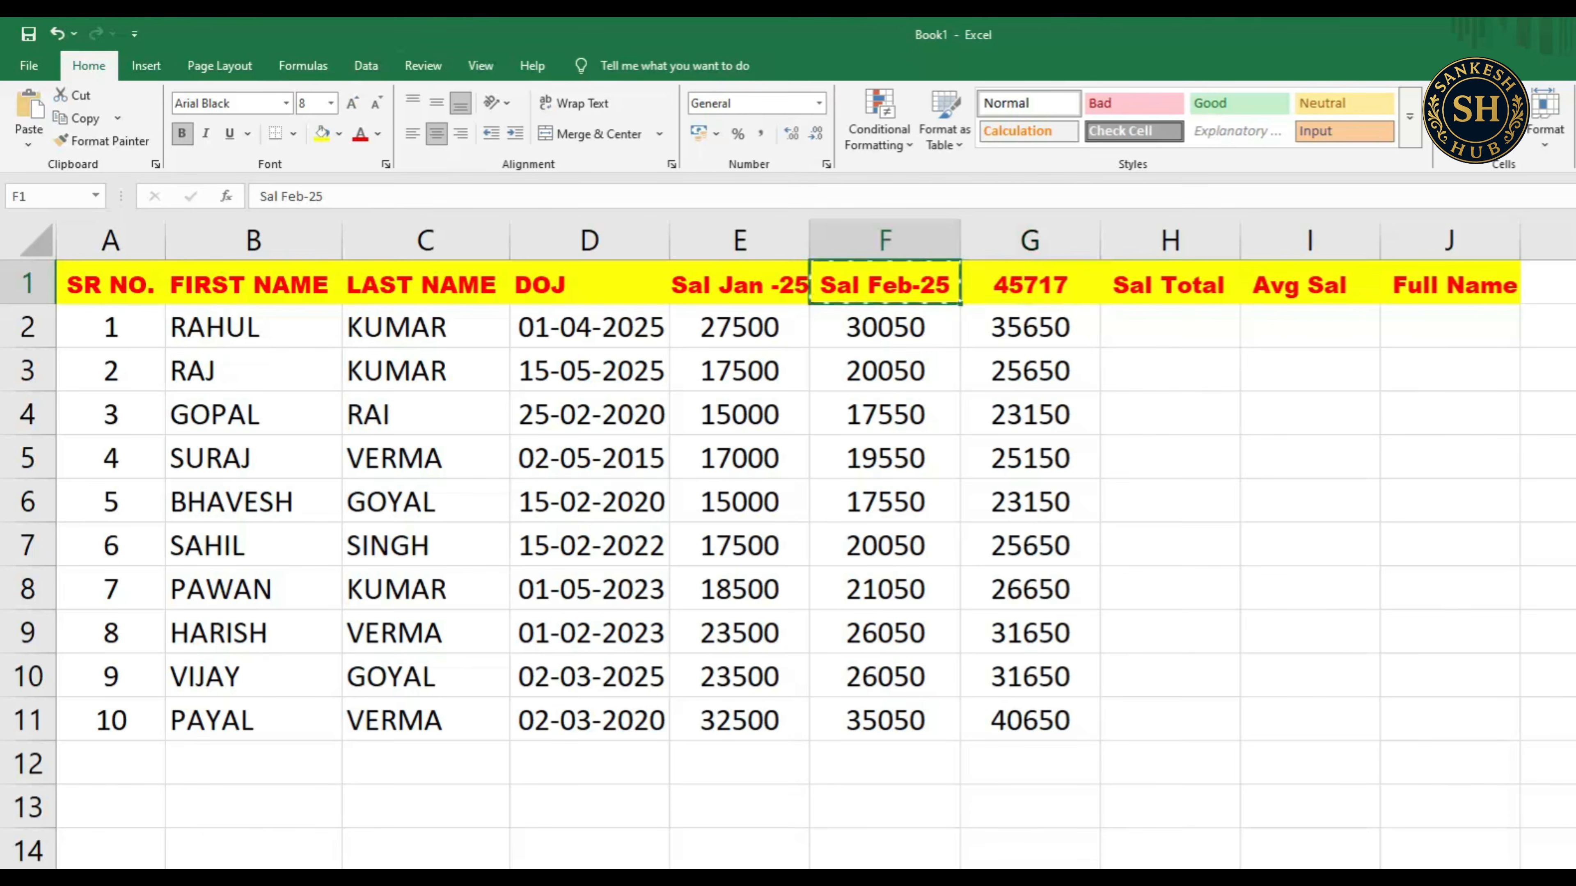
left_click(1030, 284)
key("Return")
- Edit the copied header in G1 to read Sal Mar-25
double_click(1058, 285)
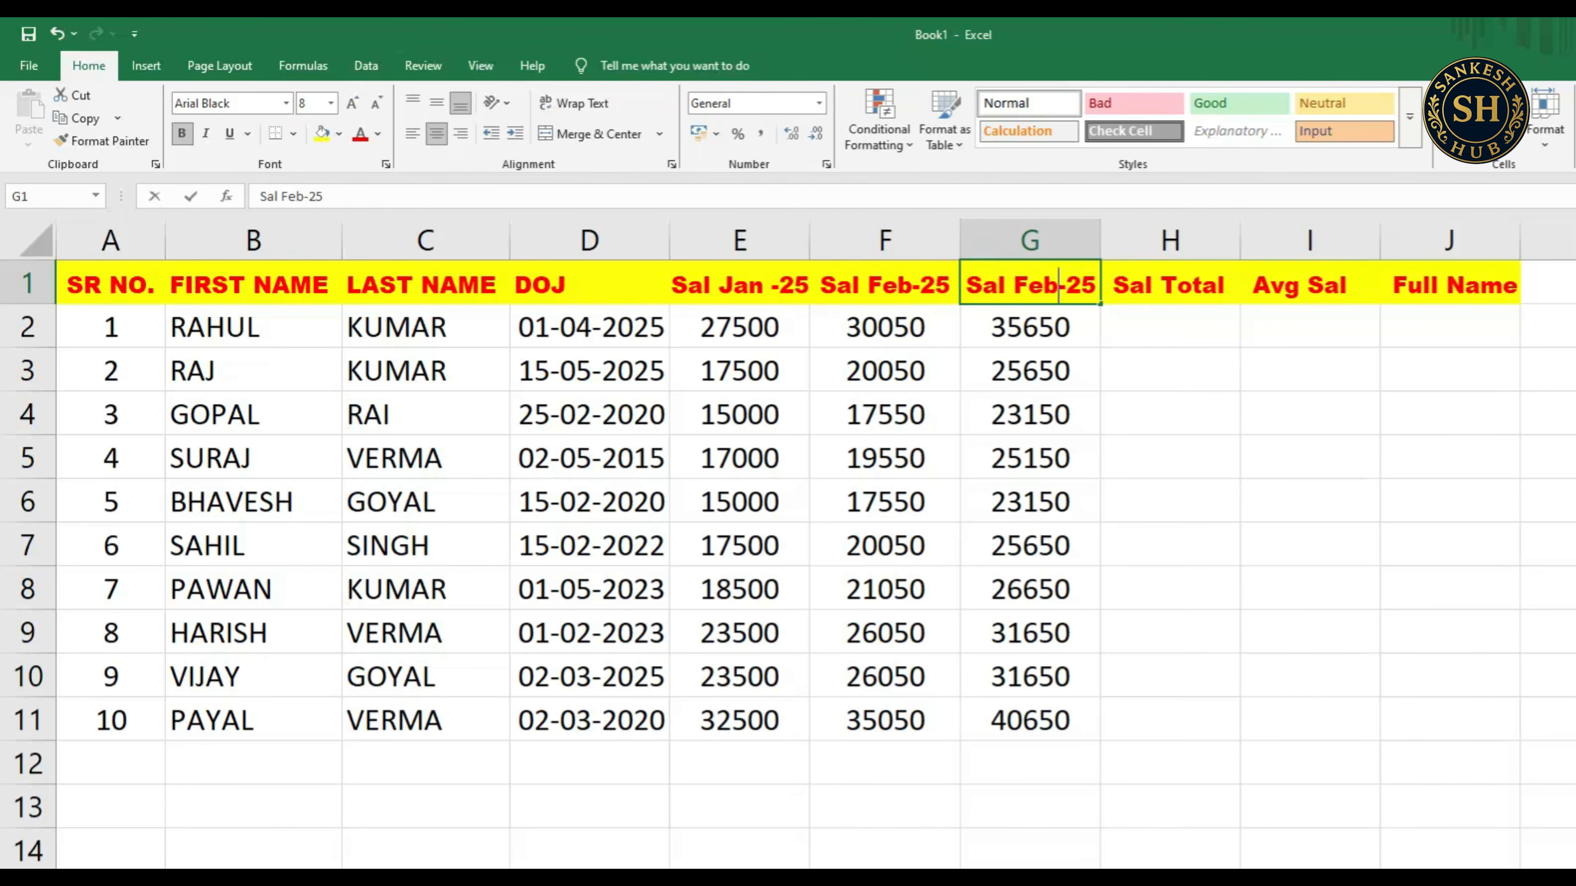
key("BackSpace")
key("BackSpace")
key("BackSpace")
type("Mar")
key("Return")
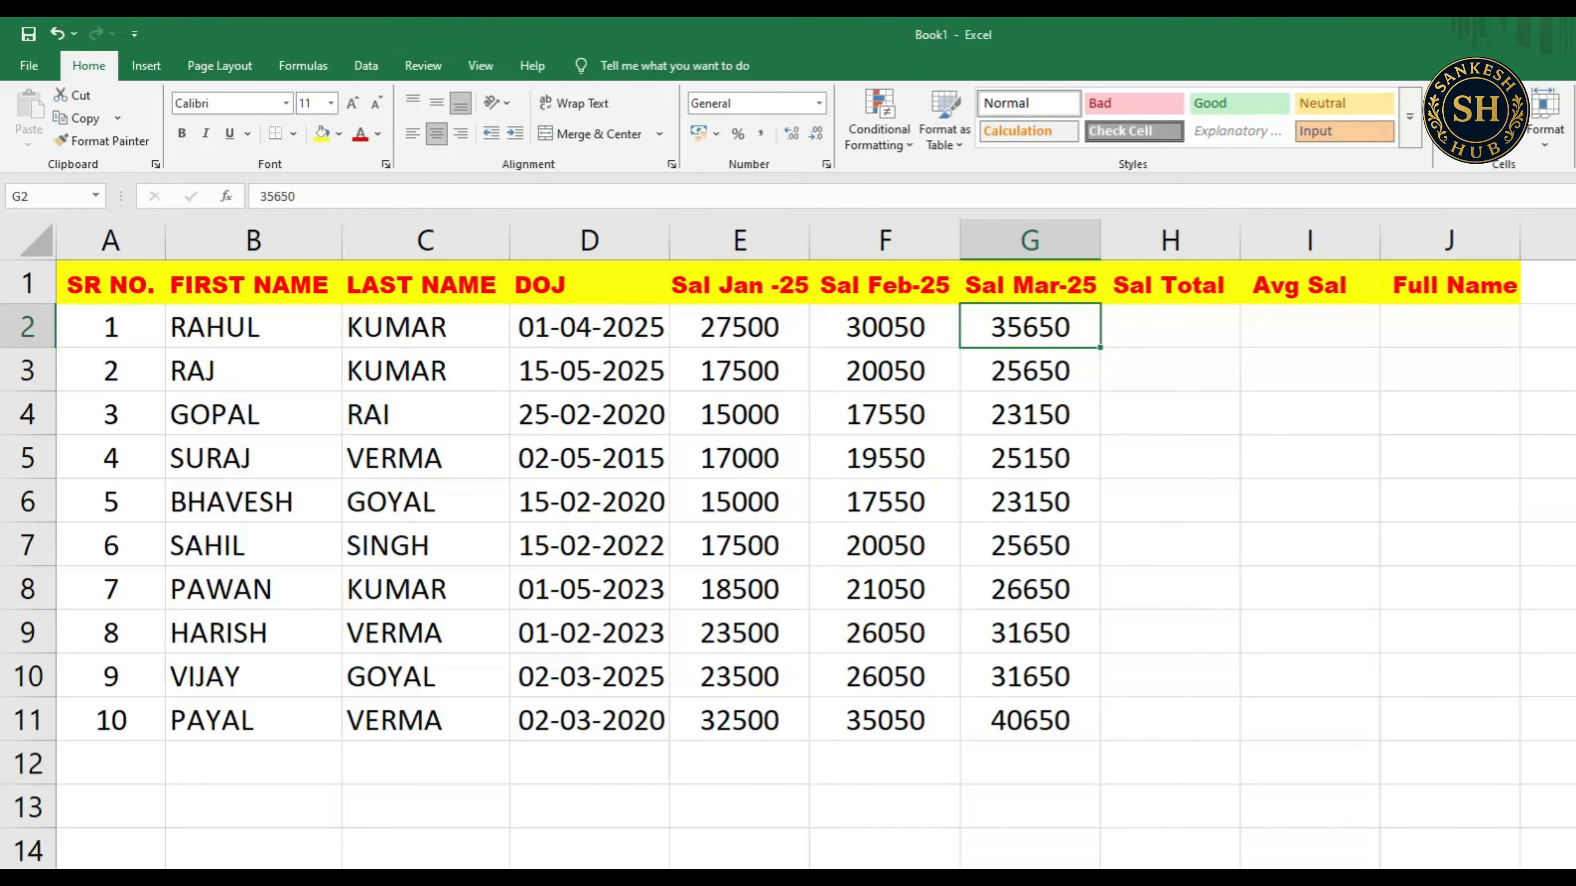
left_click(589, 326)
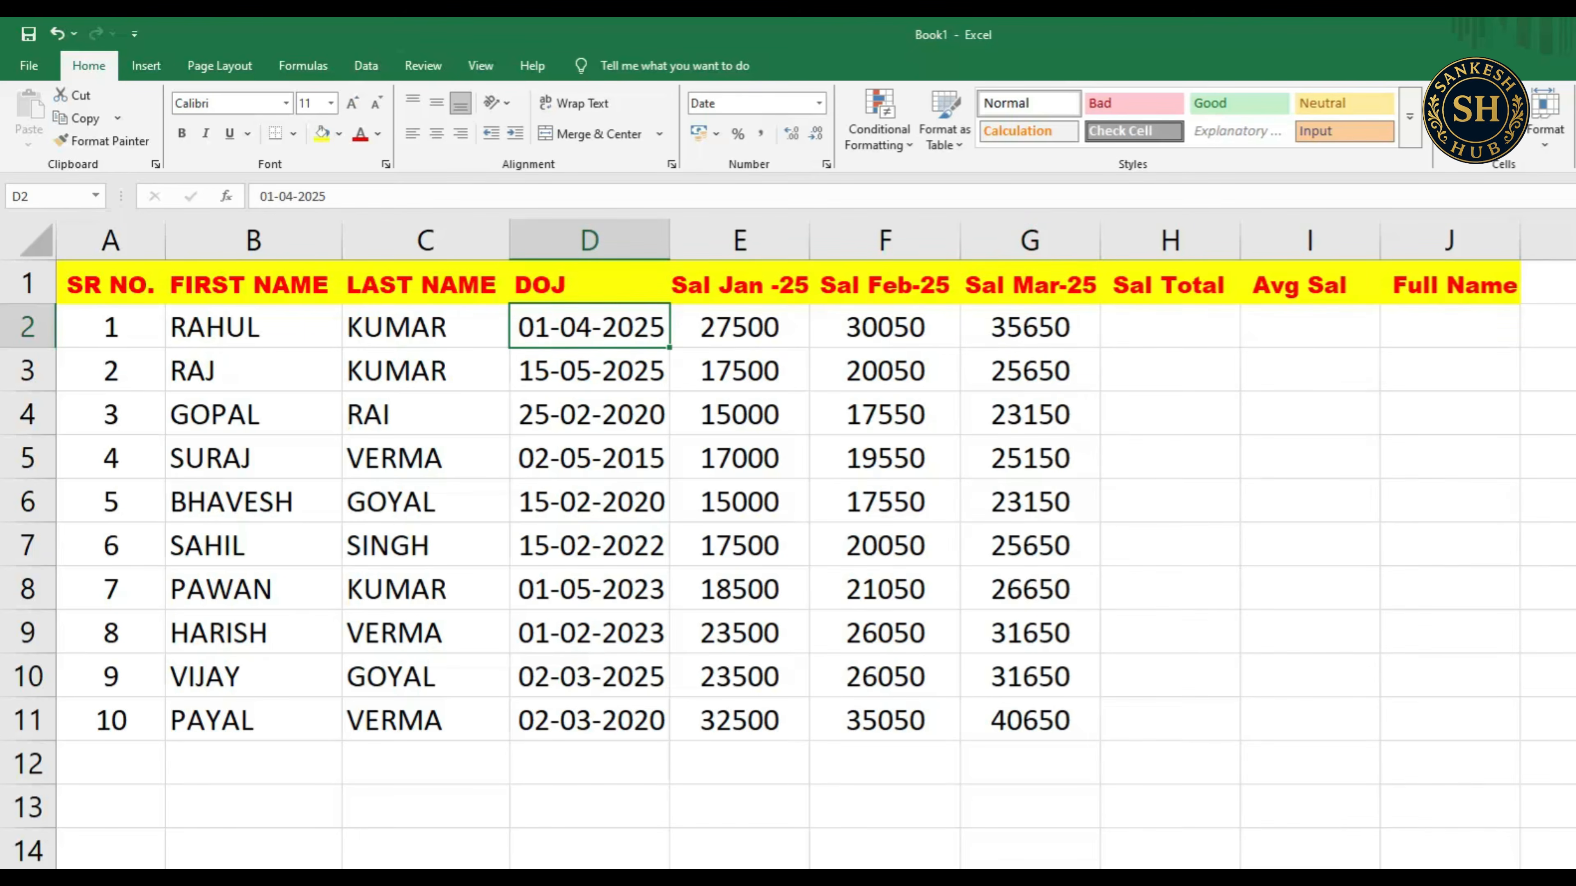
left_click(589, 502)
left_click(589, 633)
left_click(589, 676)
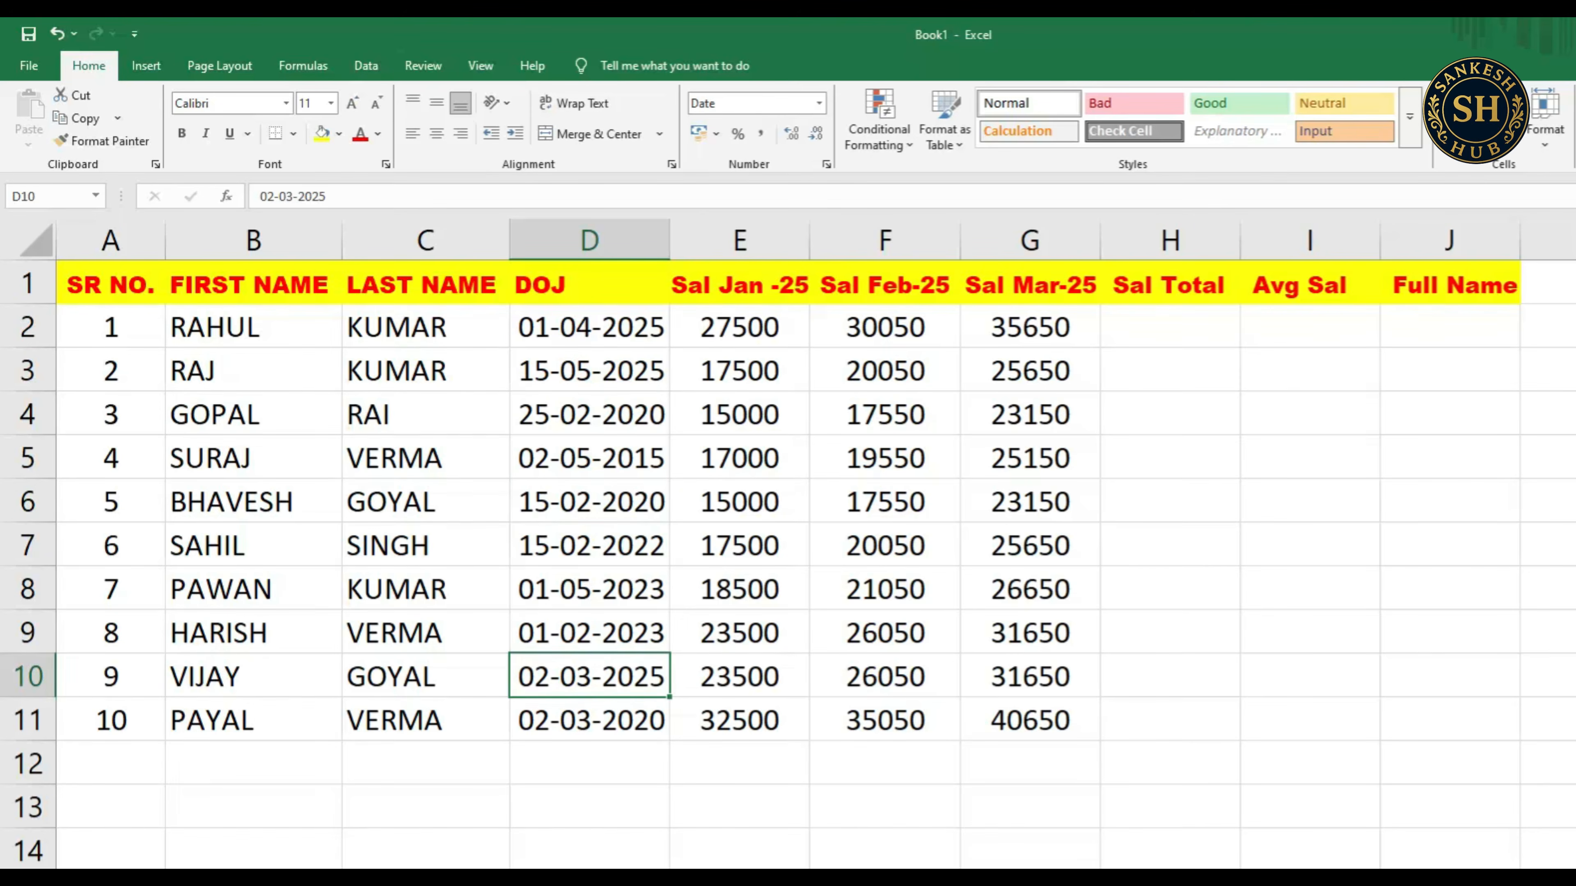
left_click_drag(589, 326, 589, 720)
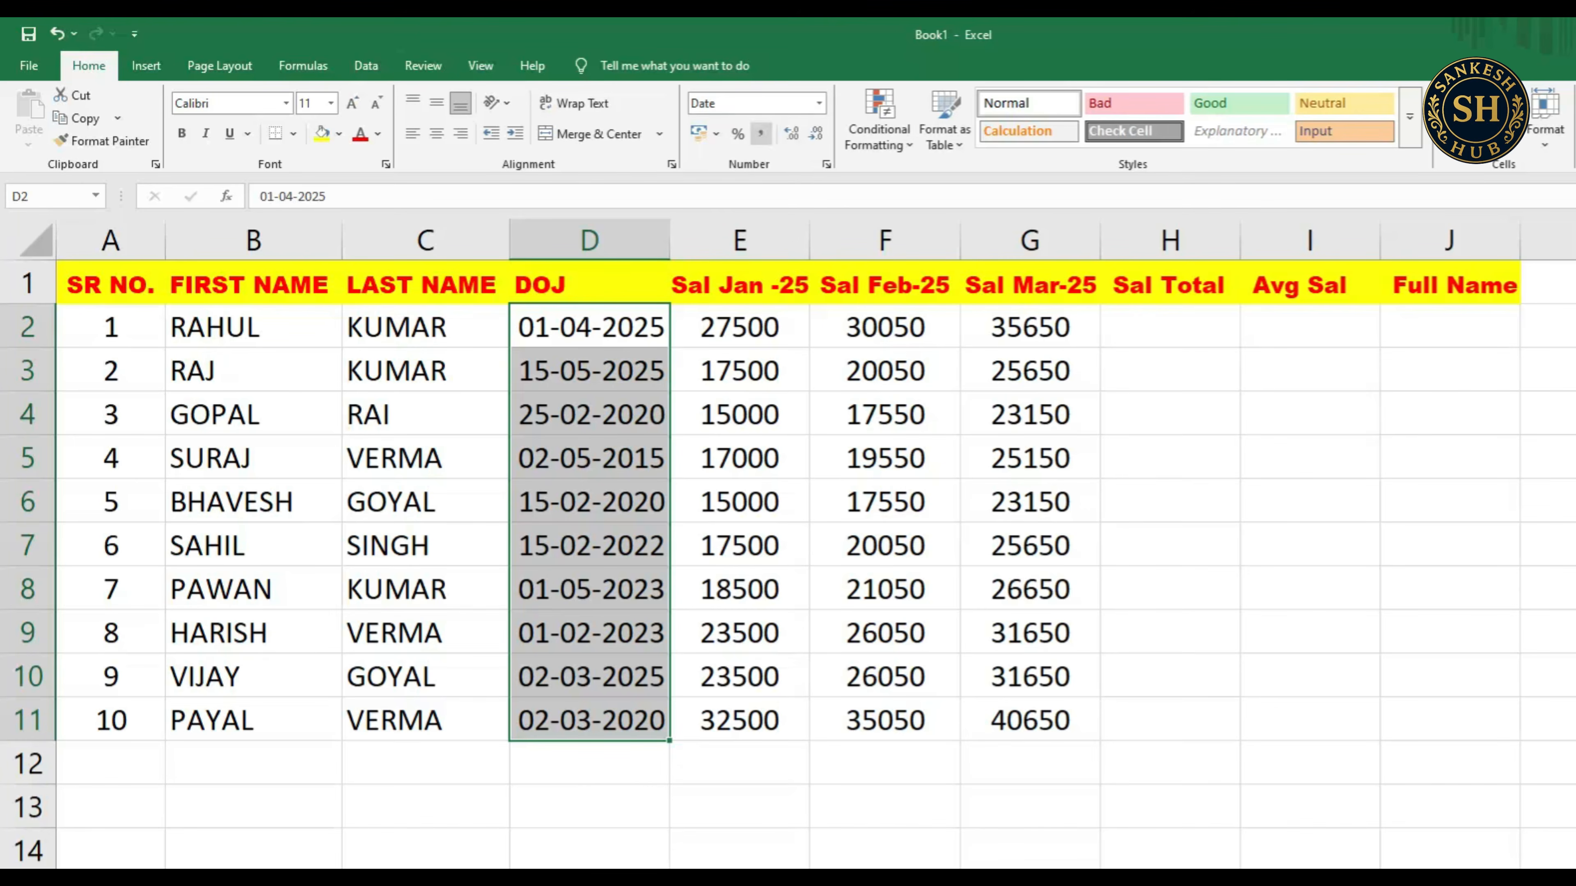
left_click(426, 326)
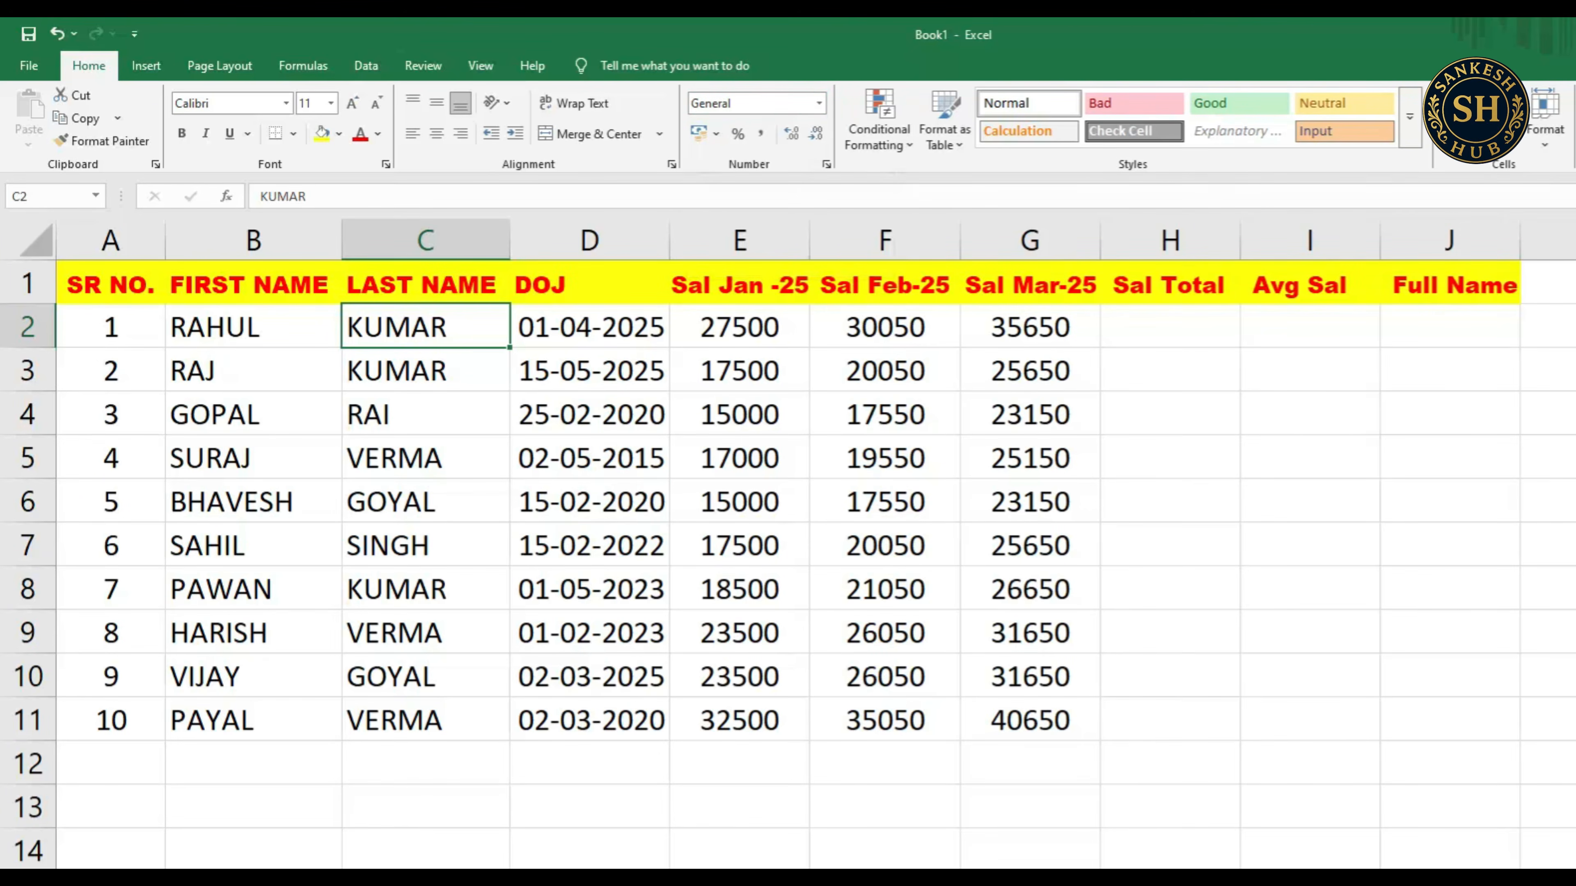
left_click(589, 326)
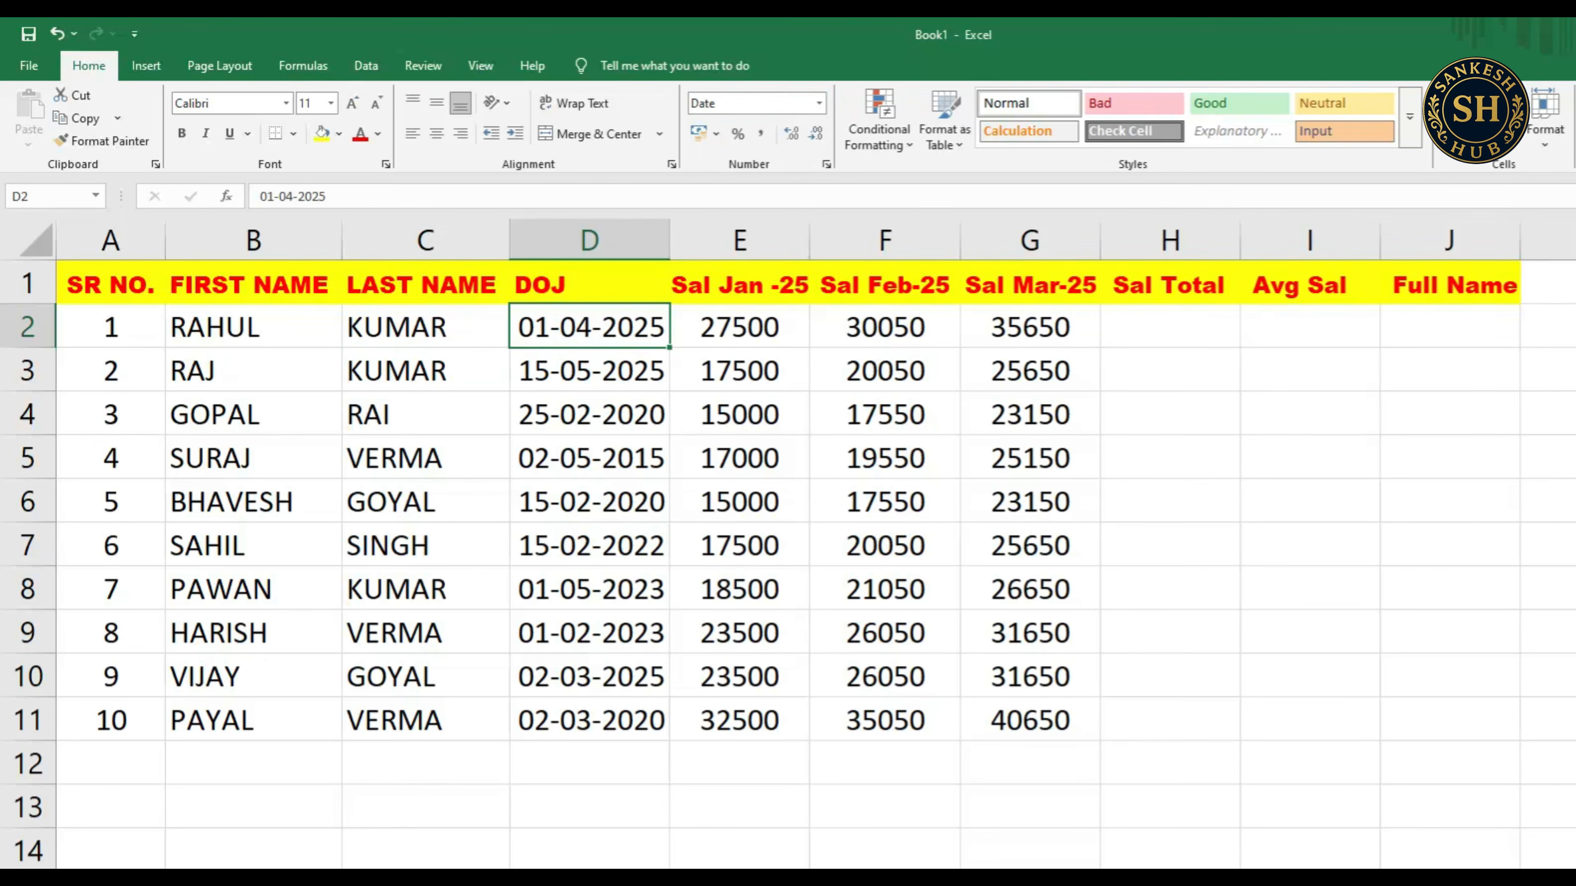
- Centre the DOJ header in cell D1
left_click_drag(589, 284, 589, 720)
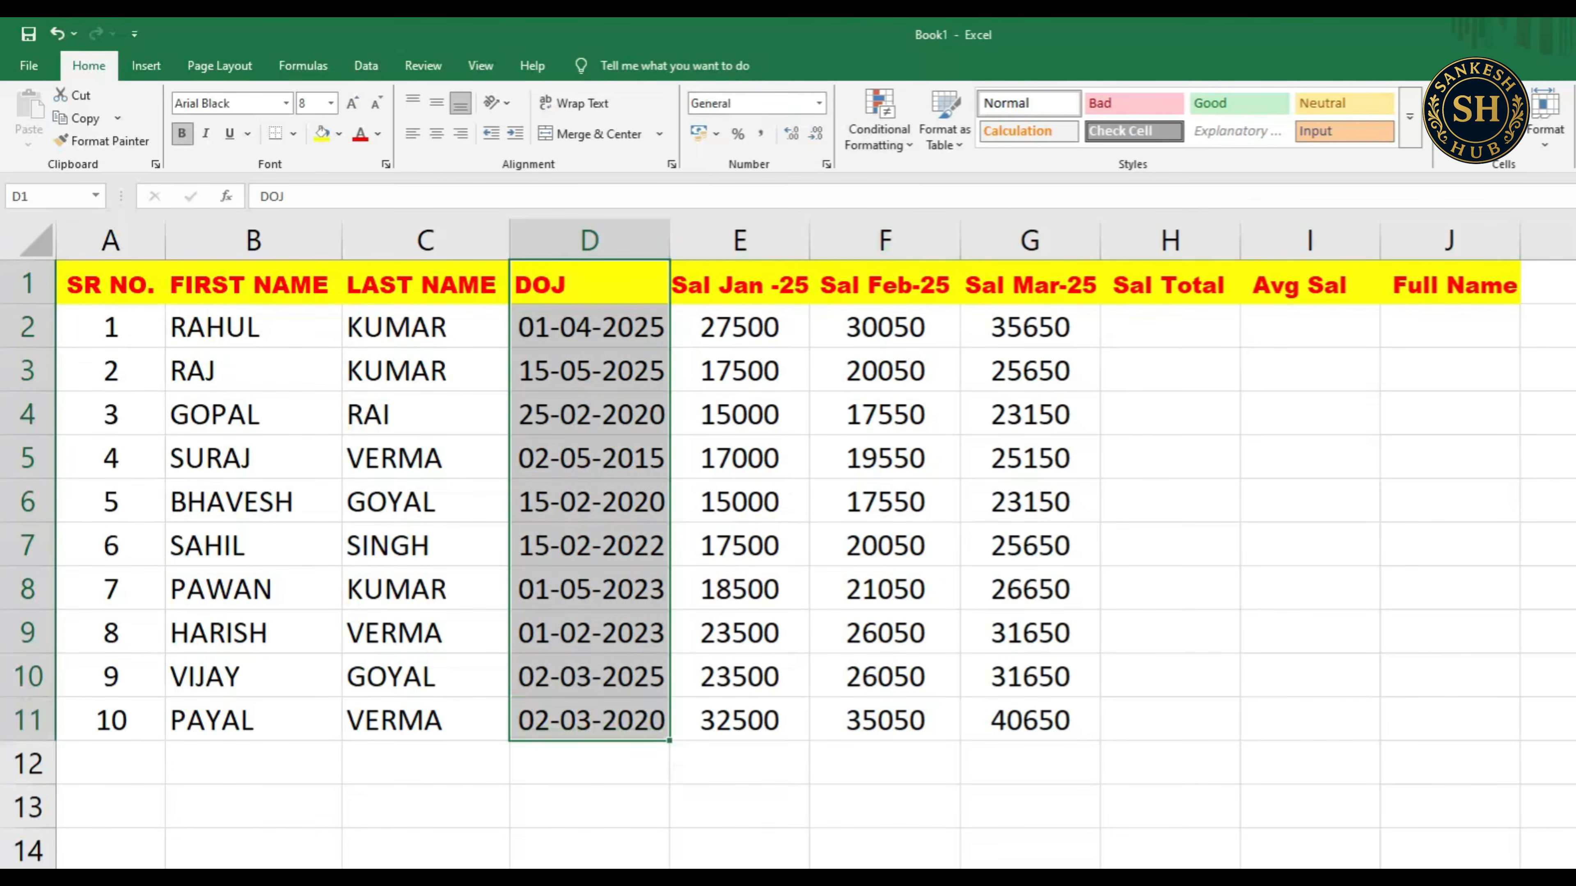
left_click(589, 284)
left_click(436, 133)
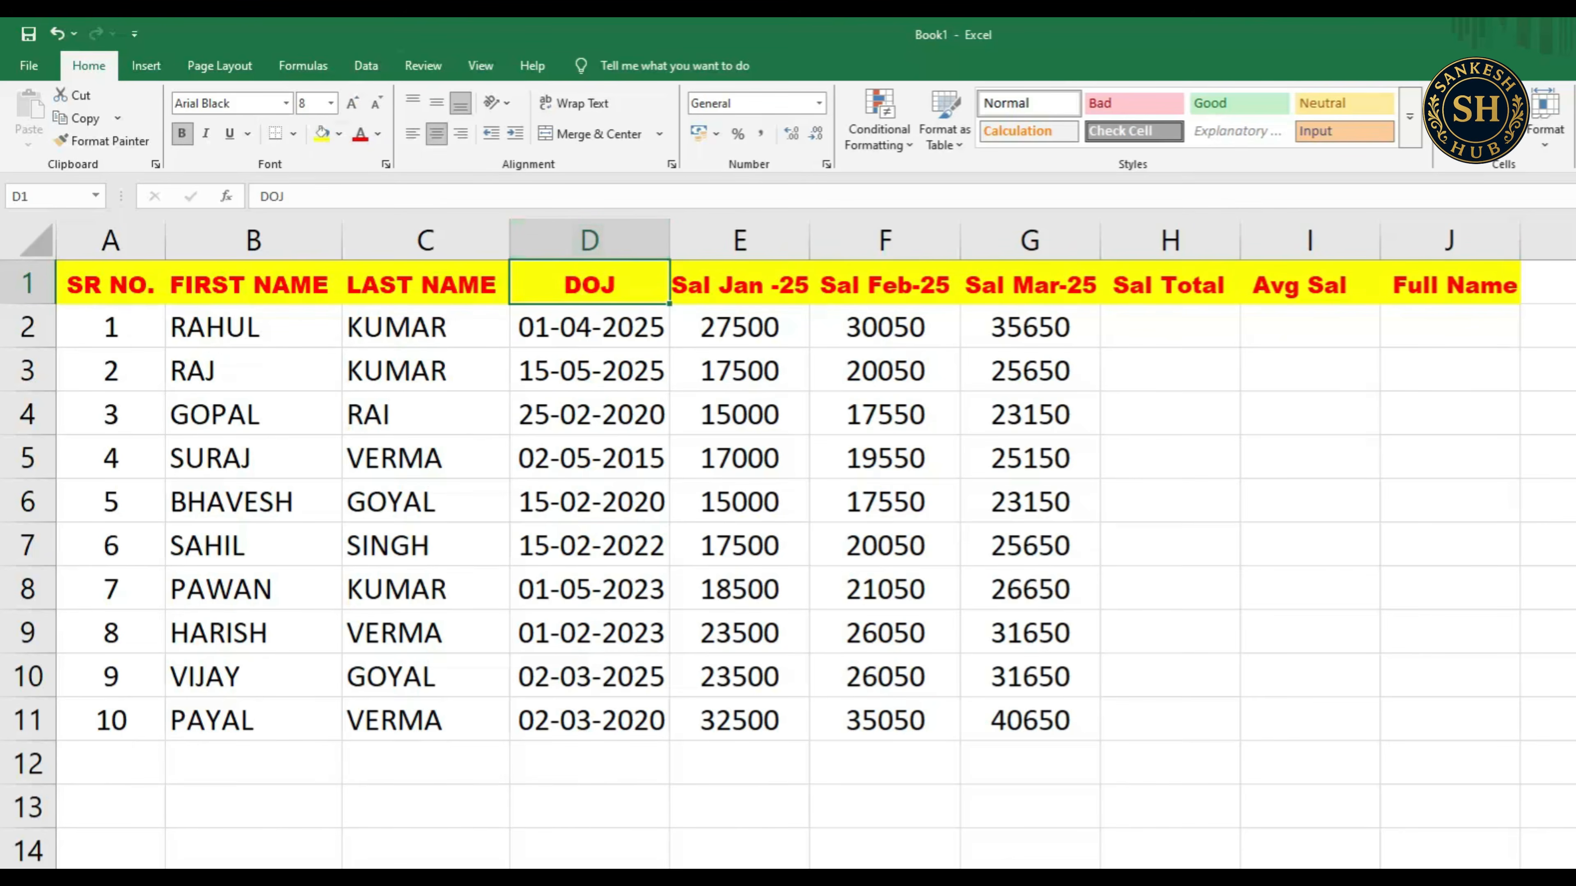
- Try the Long Date format on the joining date in D2 and undo it
left_click(589, 414)
mouse_move(589, 327)
left_mouse_down()
mouse_move(589, 588)
mouse_move(589, 326)
left_mouse_up()
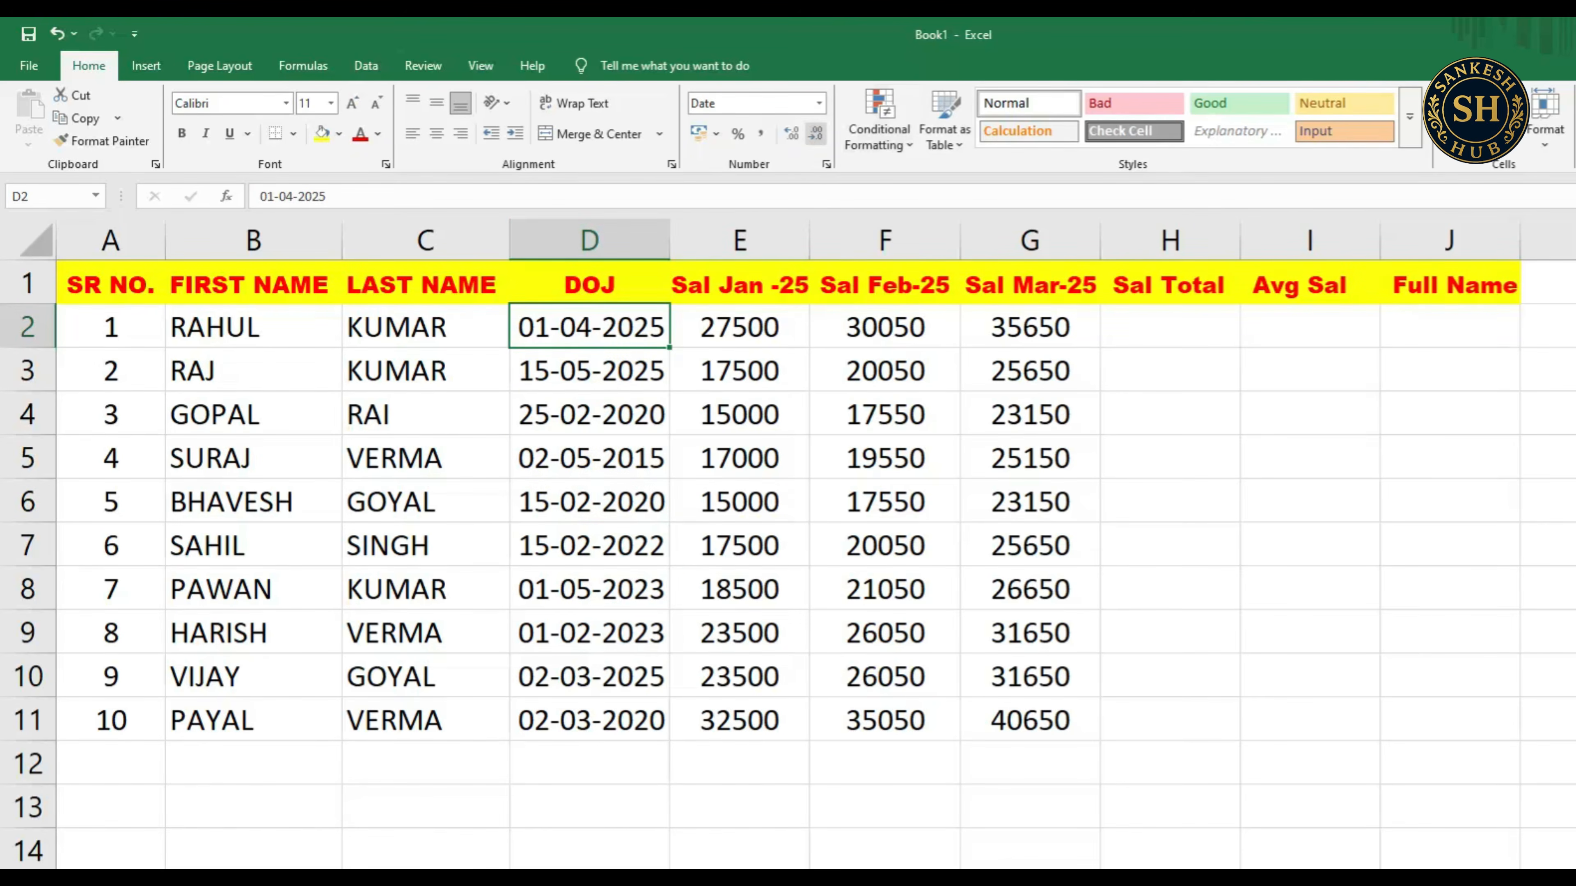
left_click(819, 103)
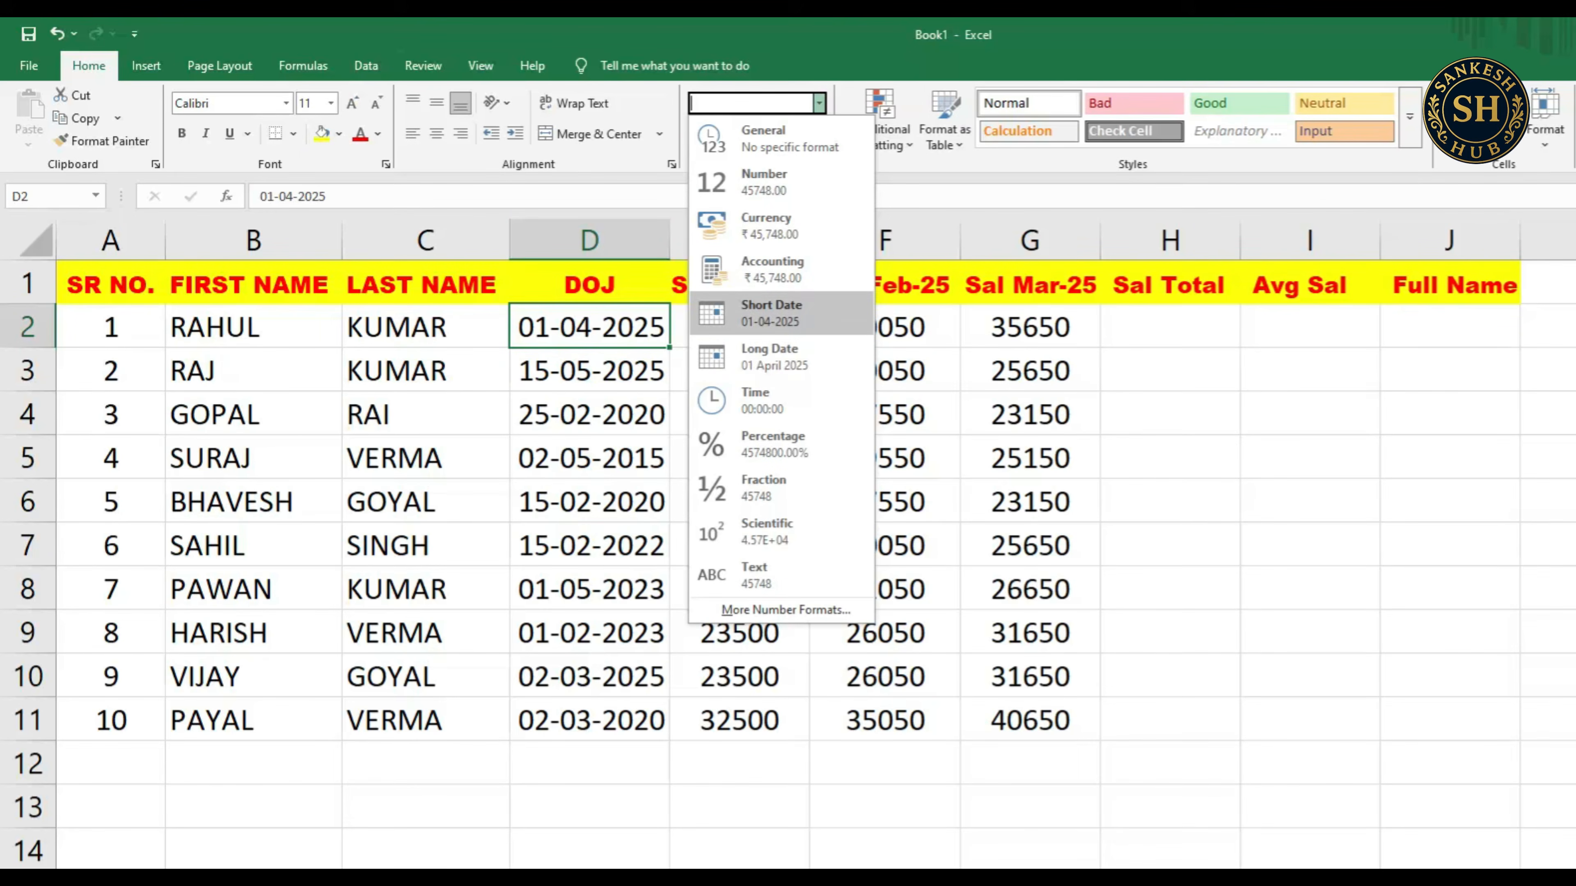
left_click(770, 357)
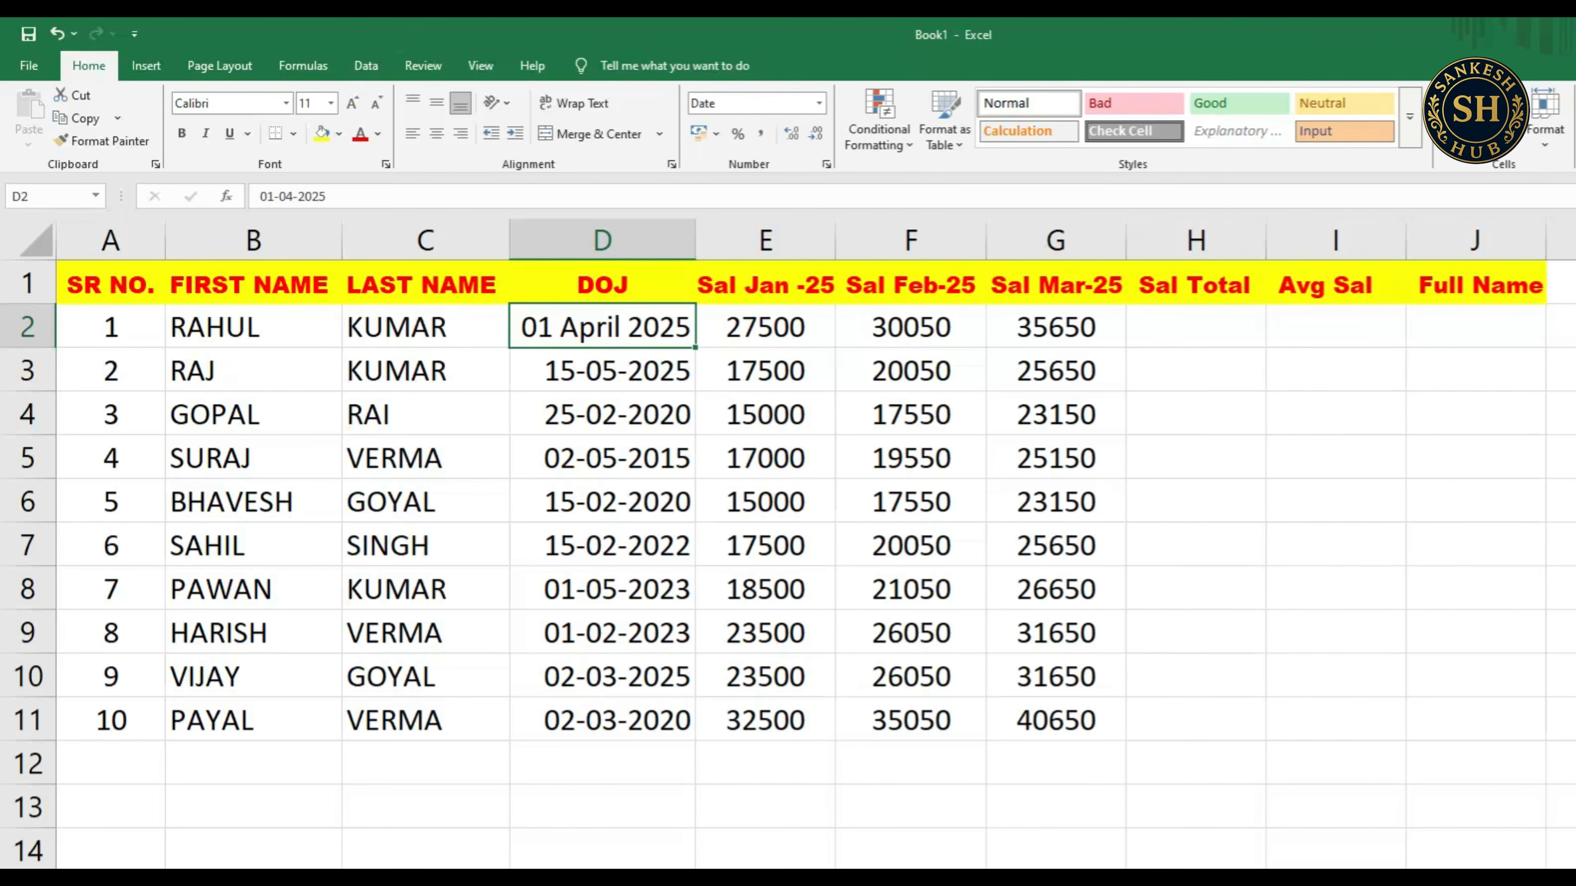
key("ctrl+z")
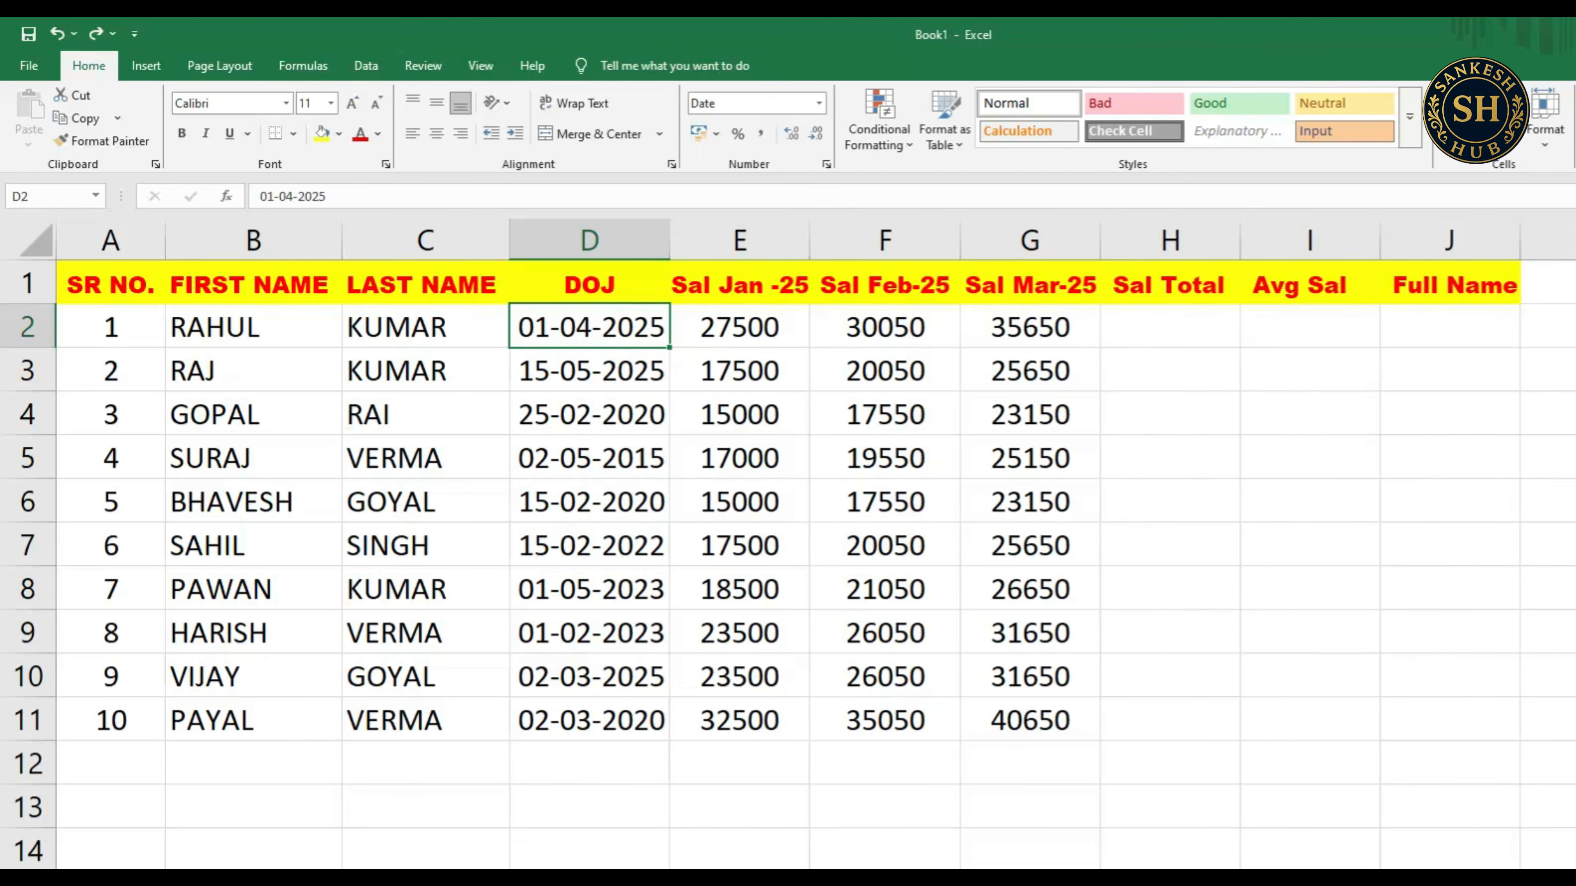
- Apply the Long Date format to the joining date in D2
left_click(819, 103)
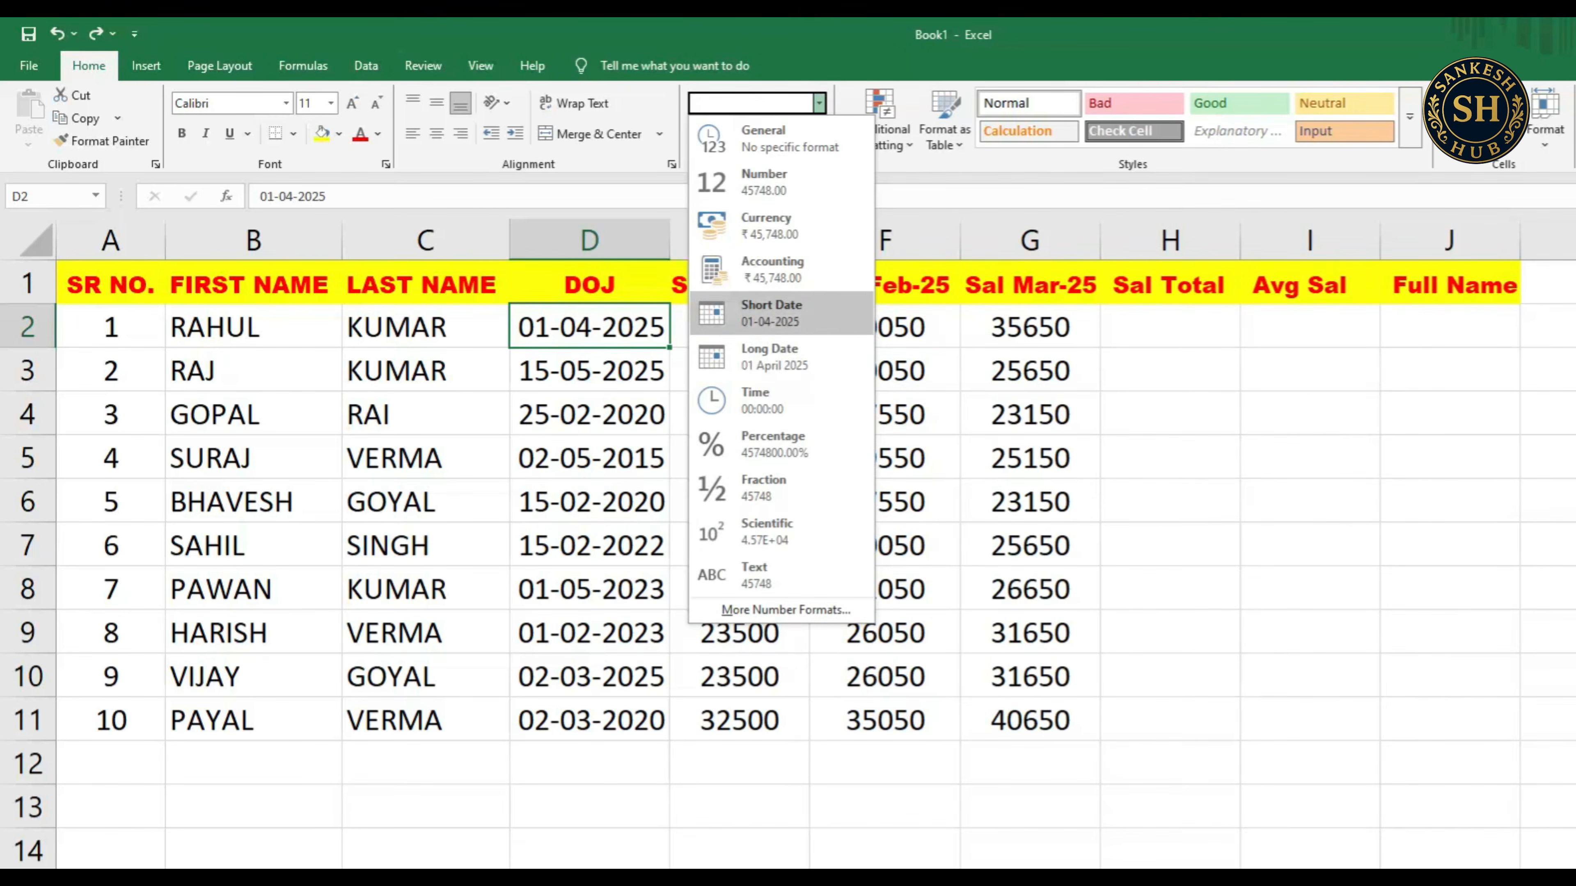
key("Return")
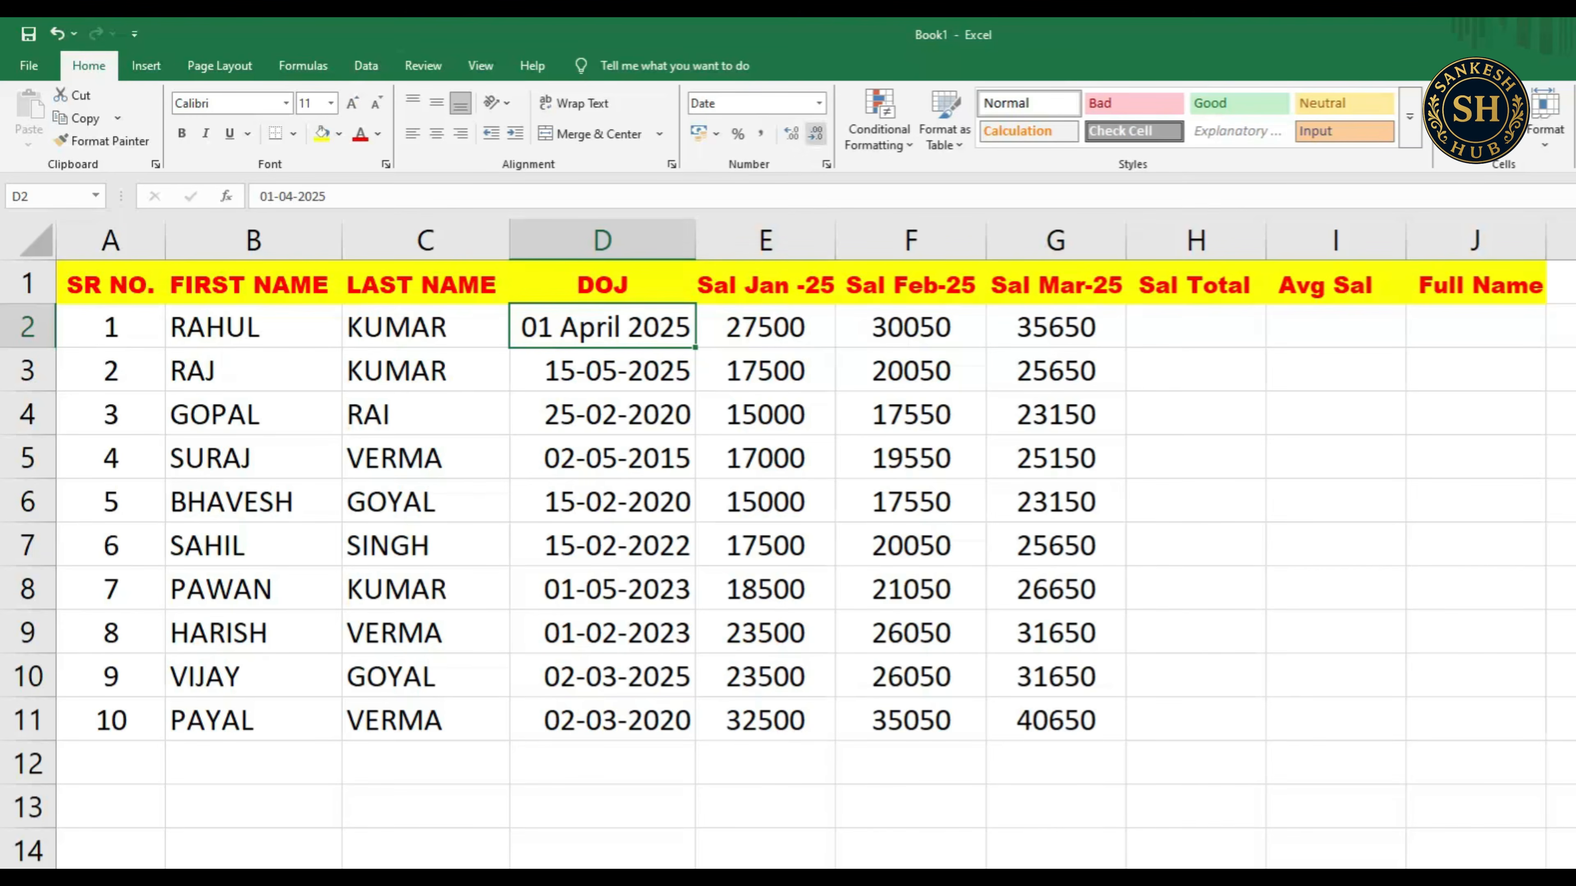
left_click(602, 589)
left_click_drag(602, 588, 601, 502)
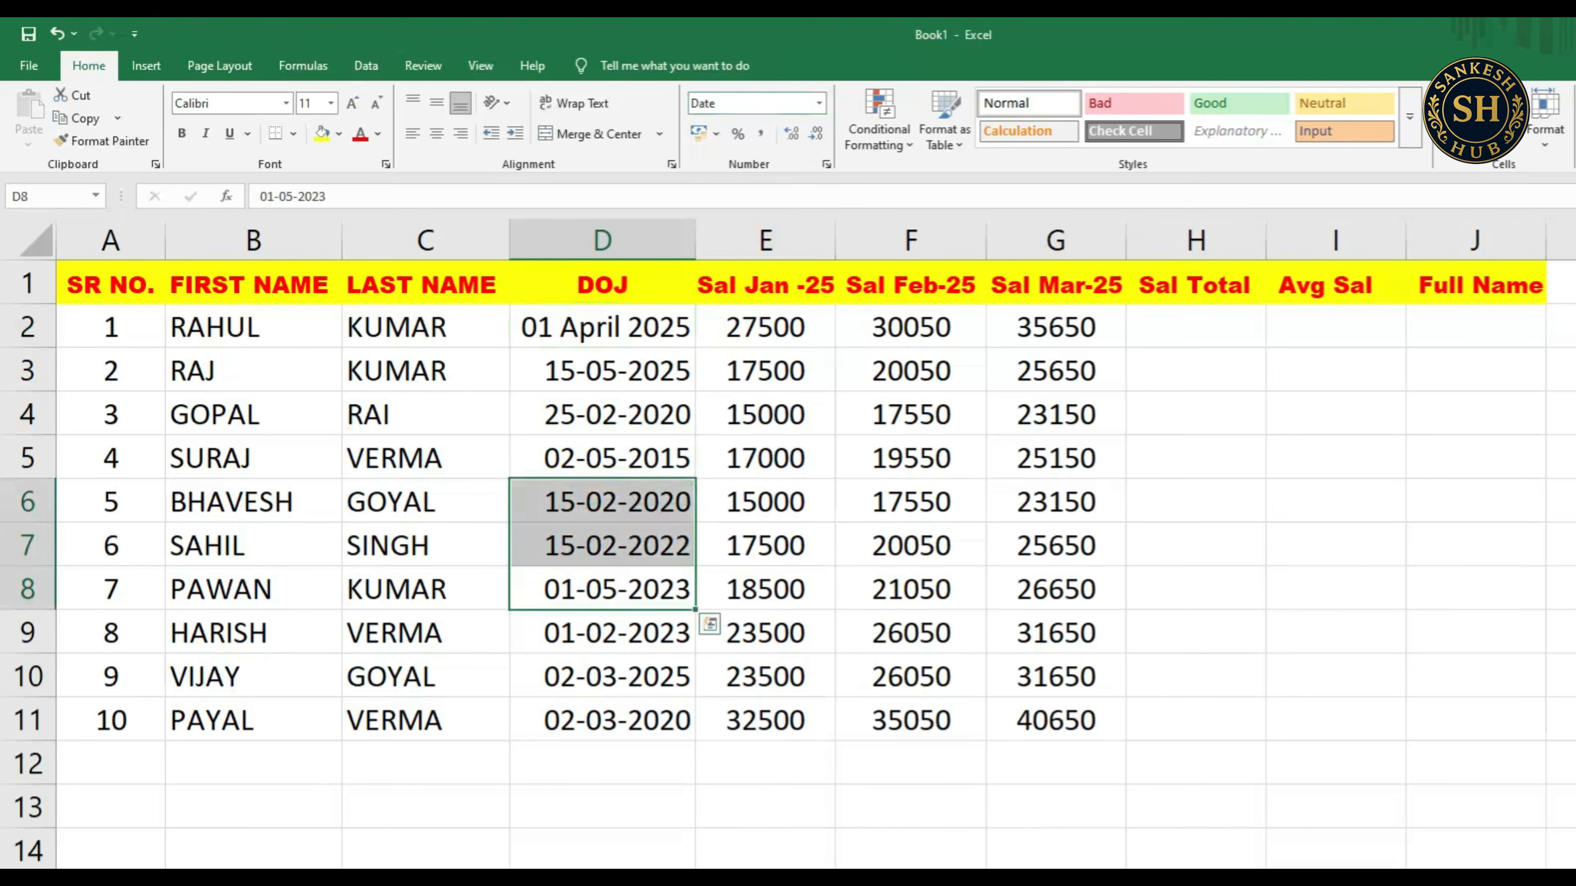
- Try the Long Date format on the joining dates in D2:D11, undo it, and set the range to Short Date
left_click(601, 327)
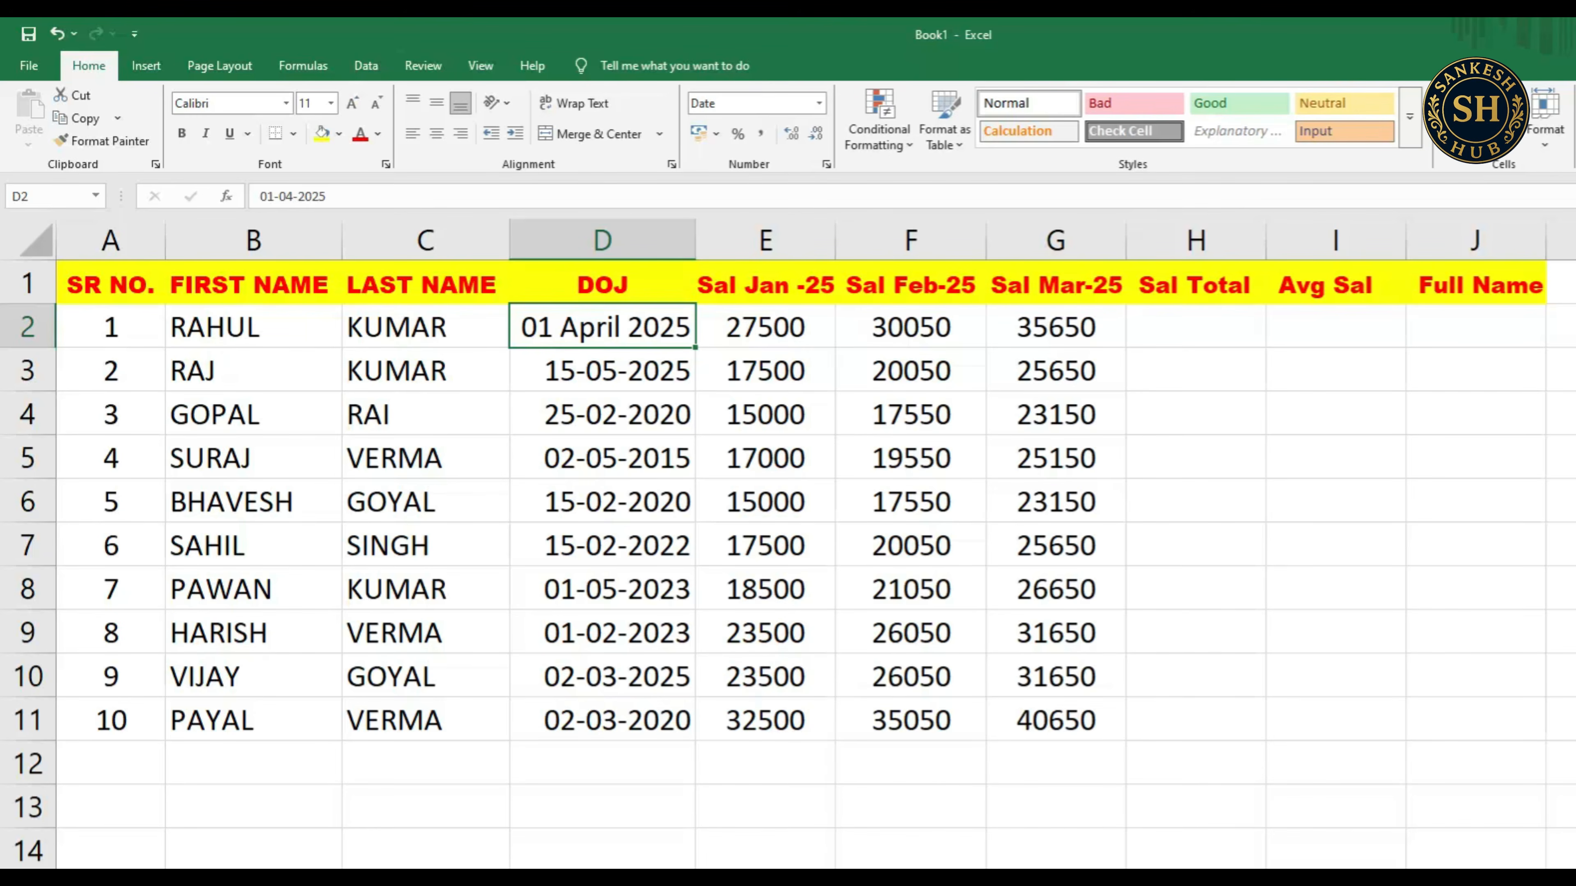
key("ctrl+shift+Down")
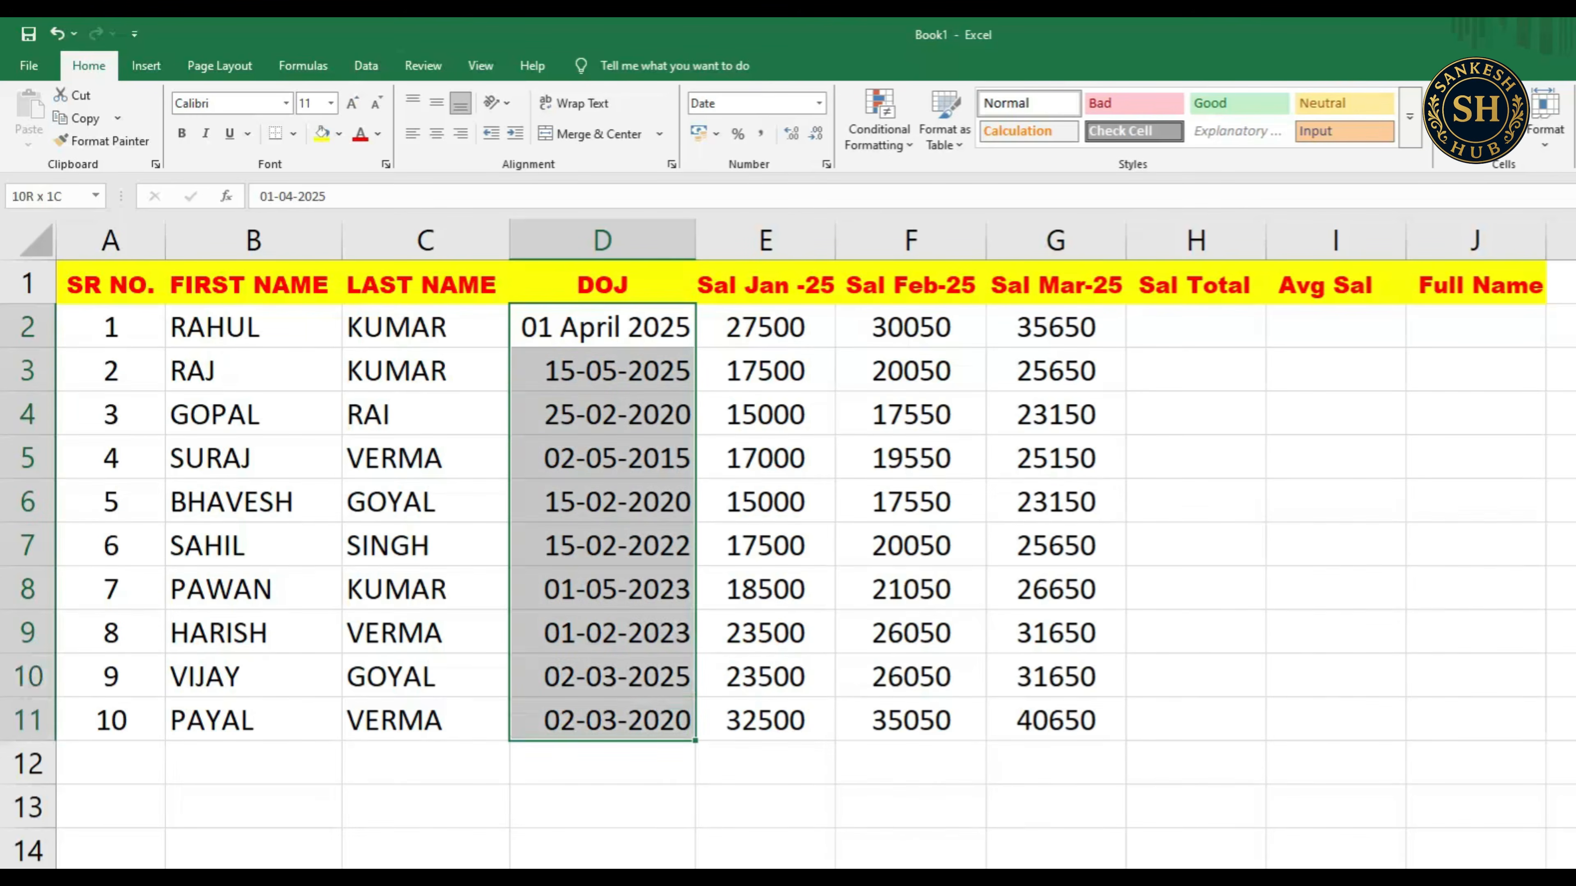
left_click(819, 103)
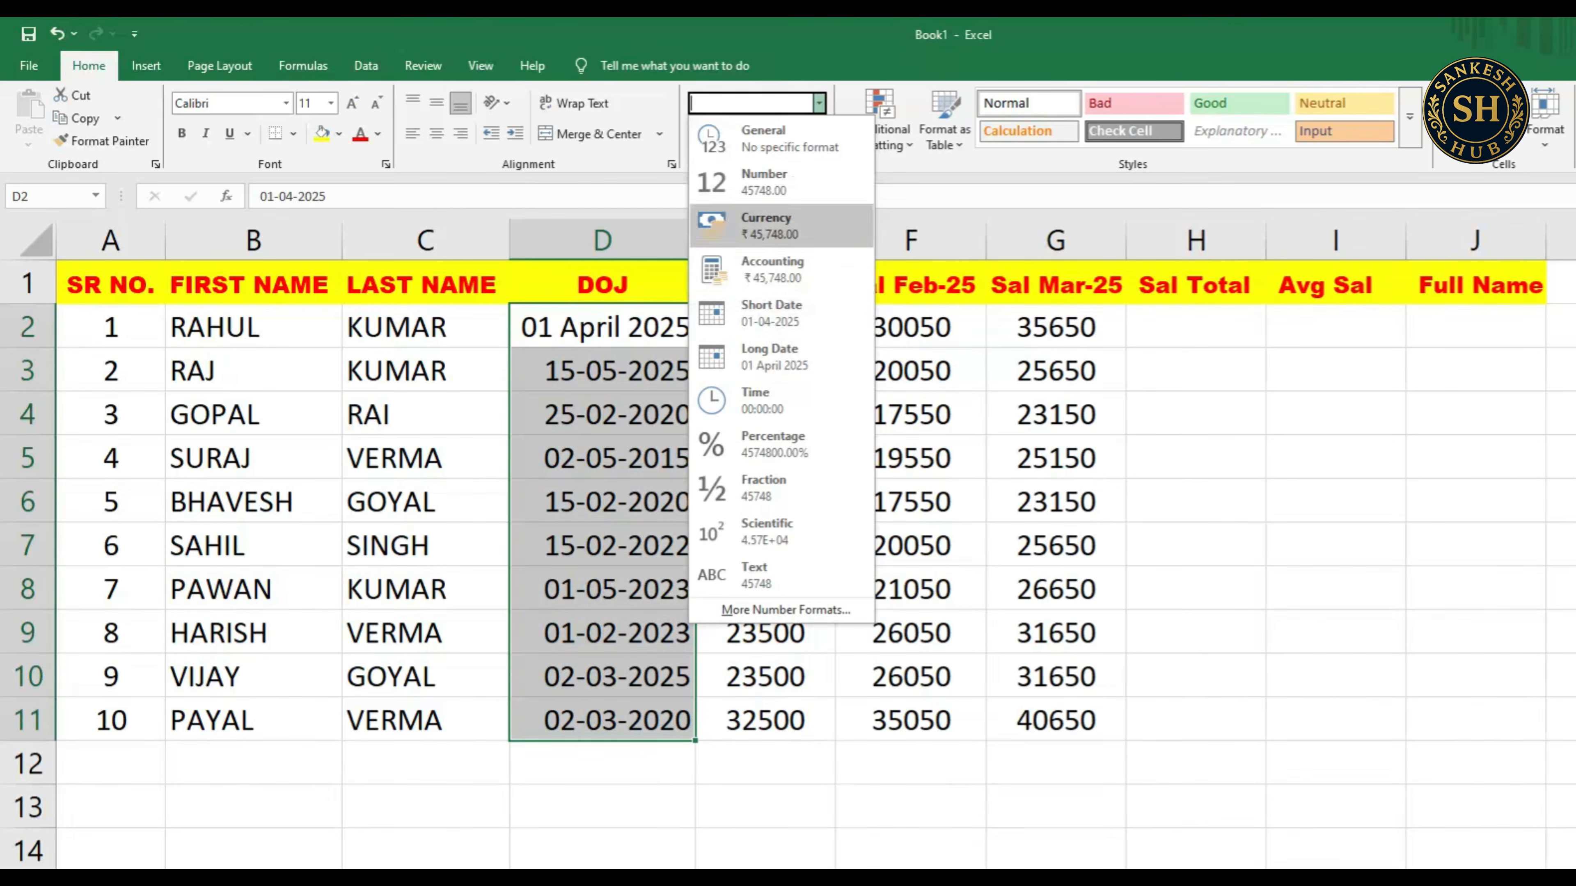
left_click(776, 357)
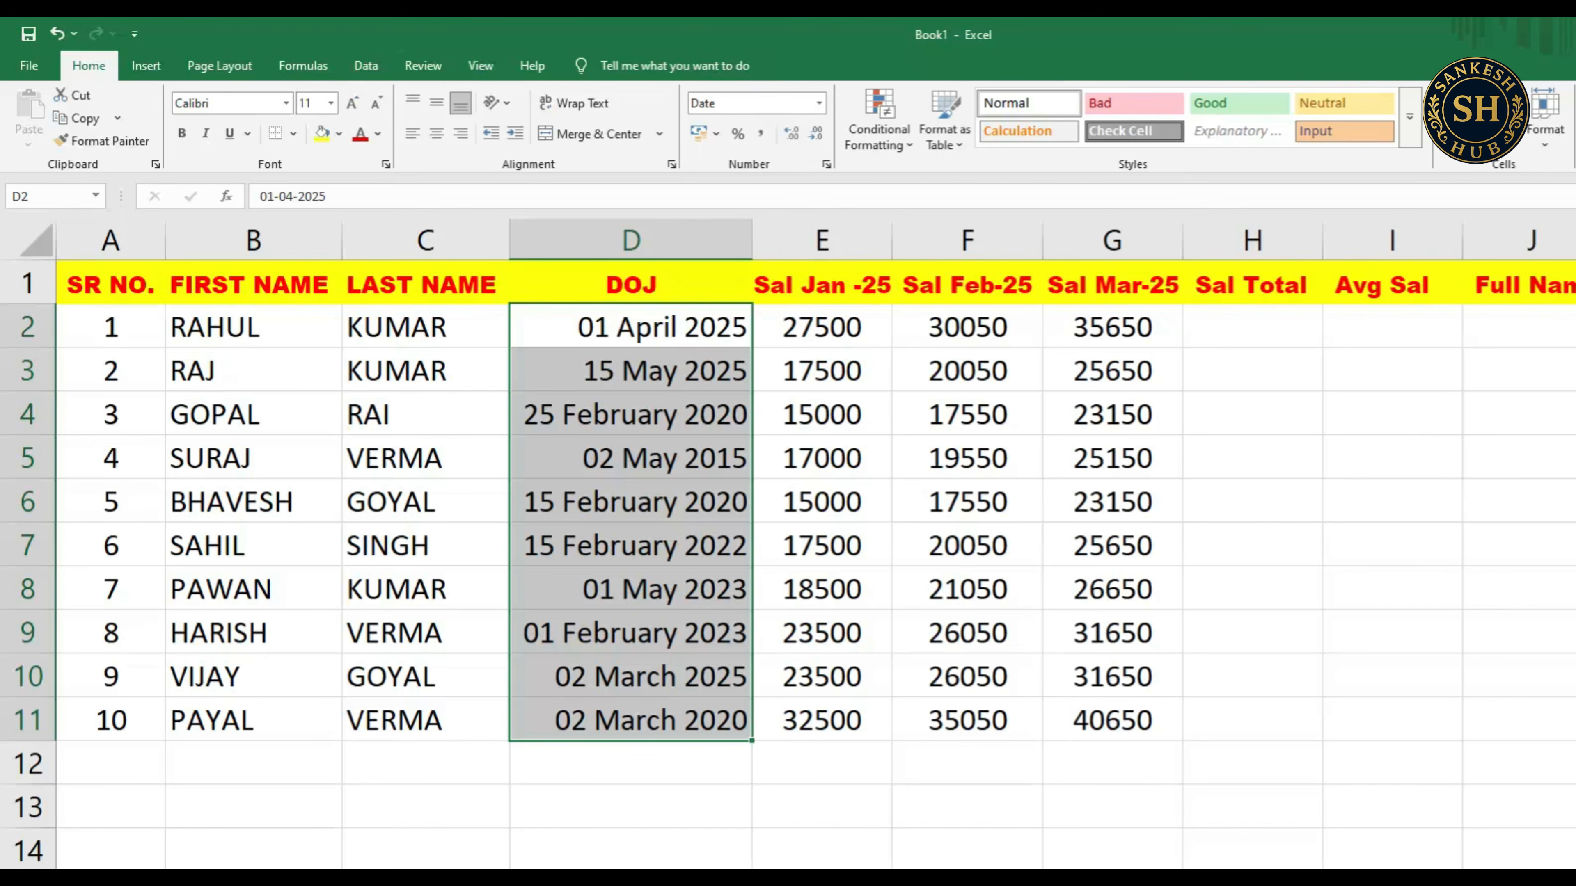
key("ctrl+z")
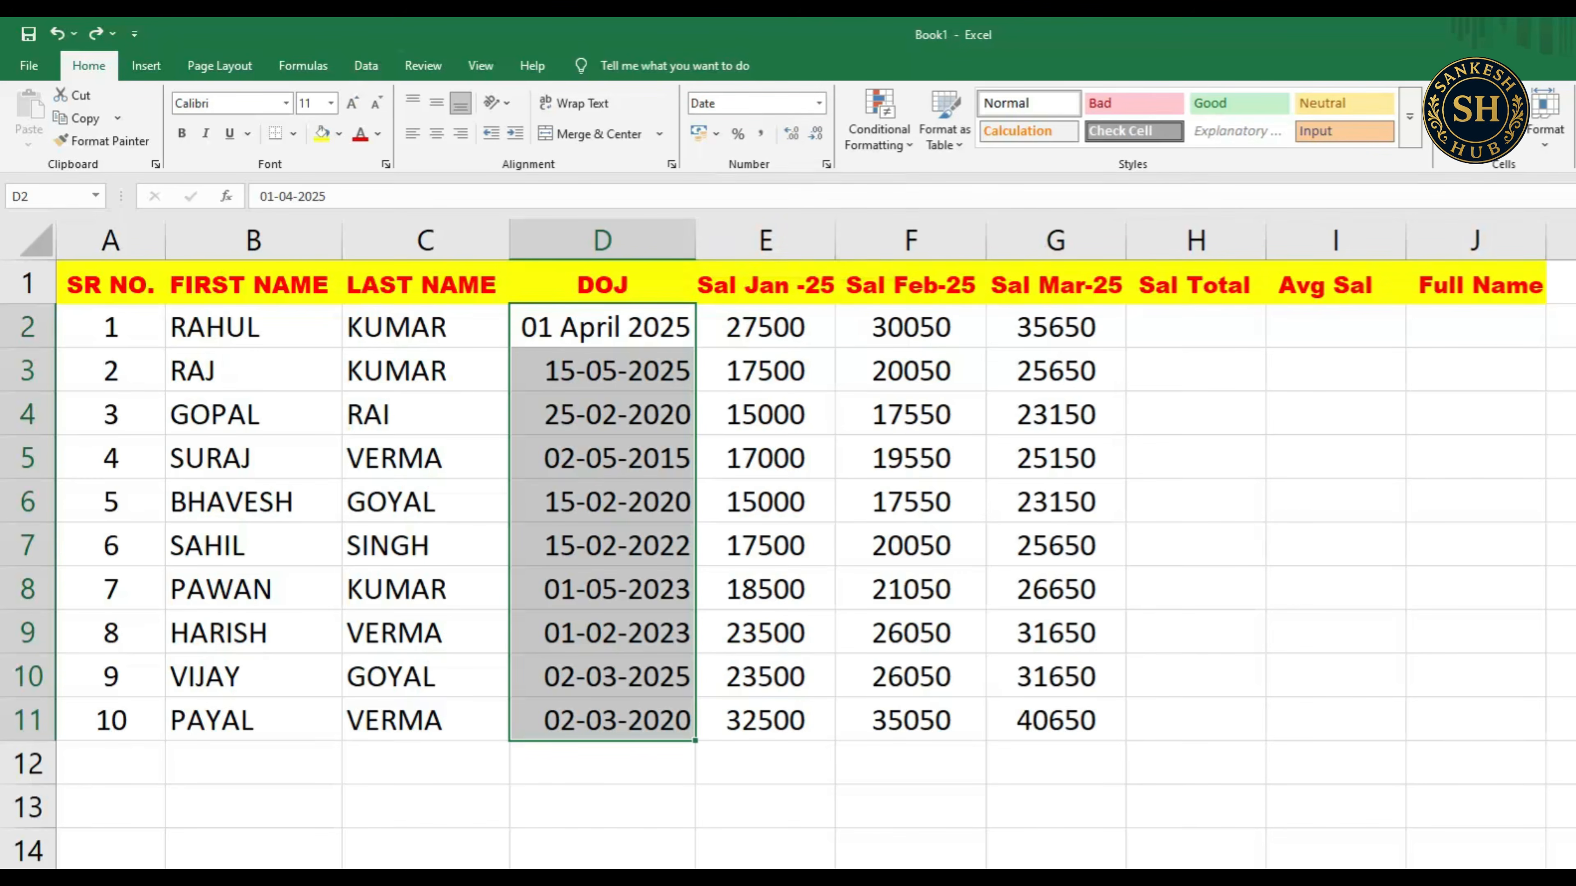
left_click(819, 103)
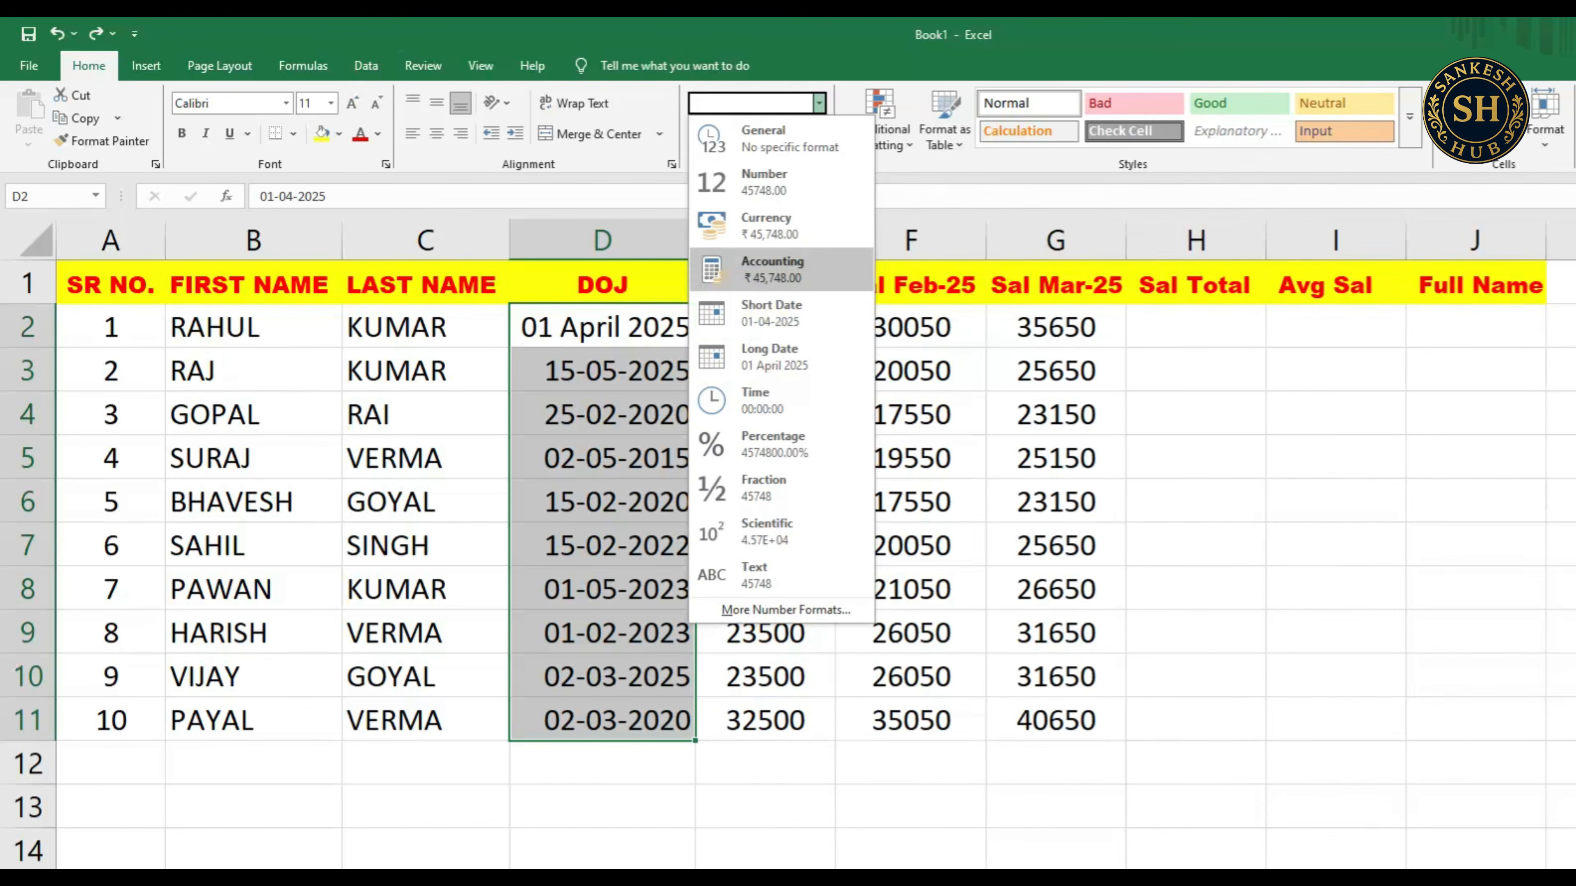
key("Return")
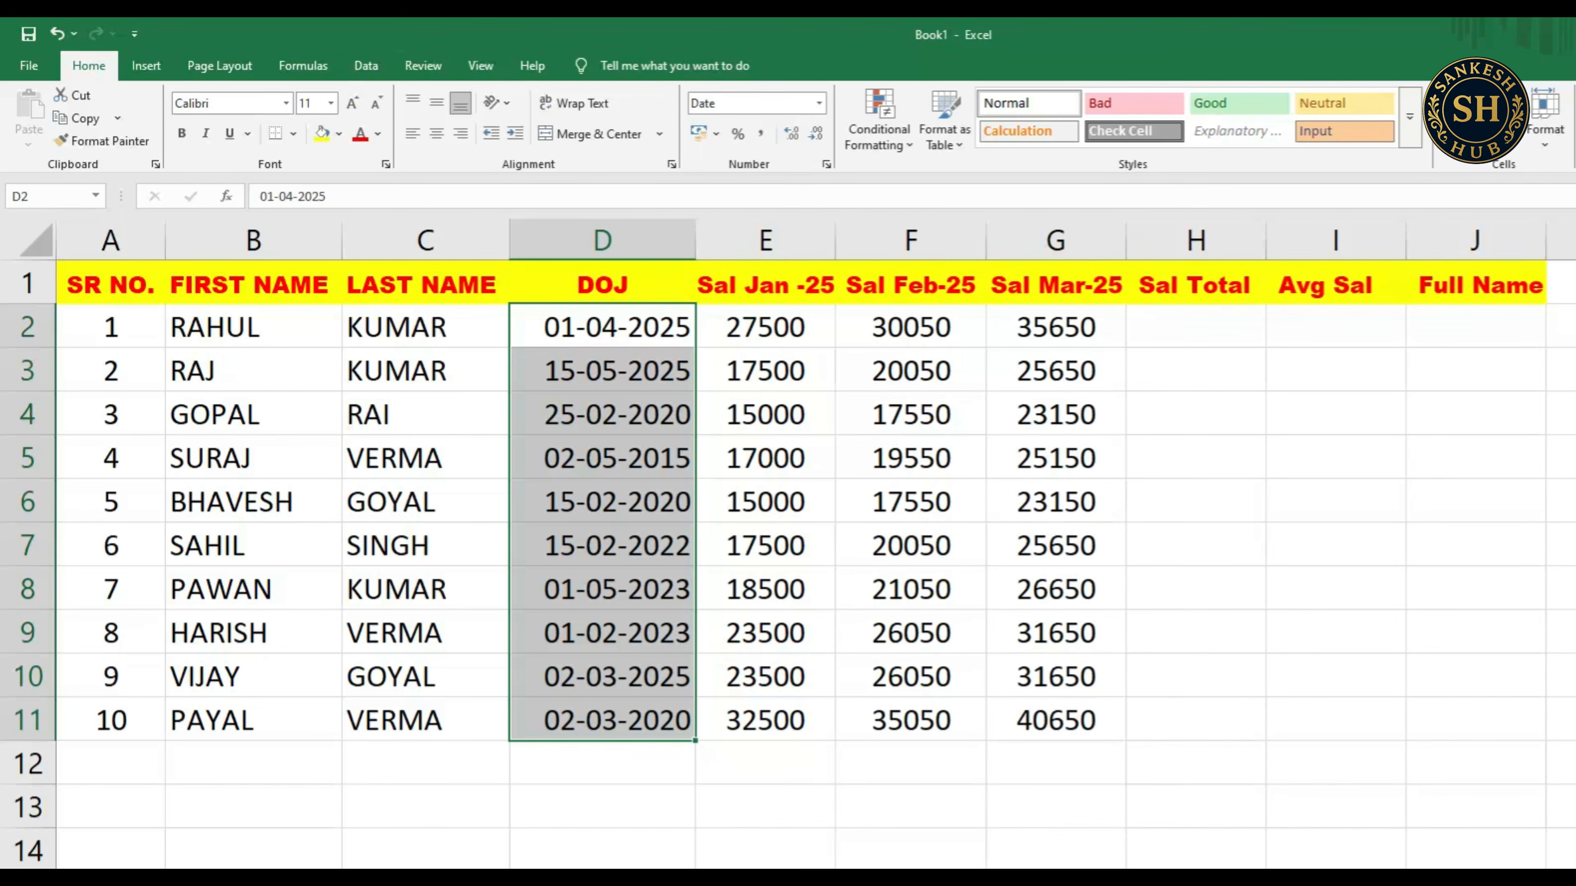
- Format the joining date in D2 with the weekday date type "Wednesday, 14 March, 2012"
left_click(602, 326)
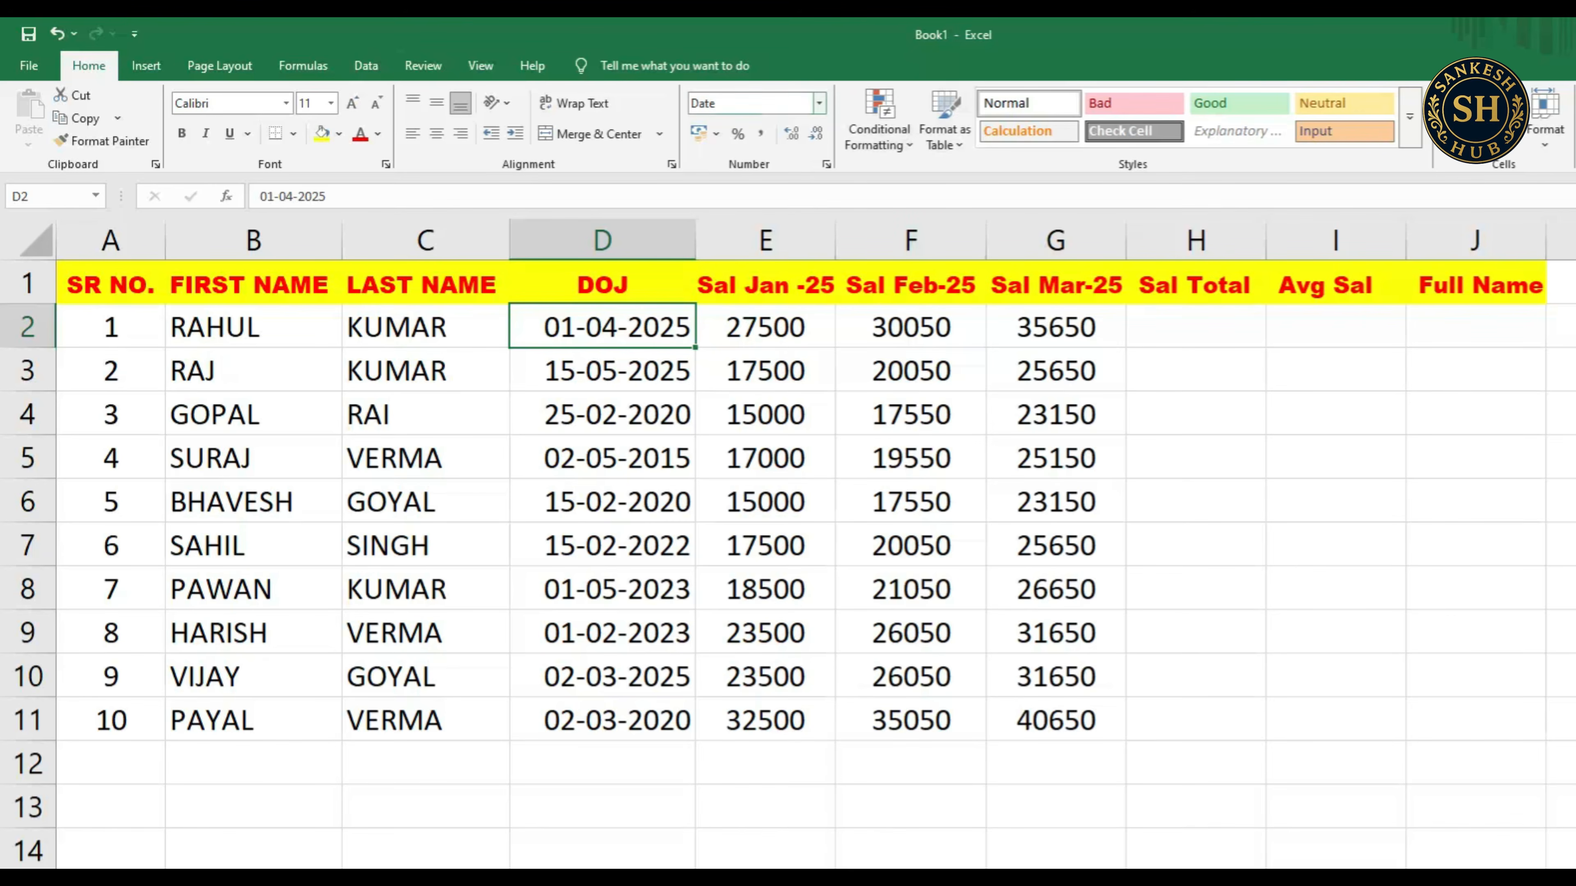
left_click(820, 103)
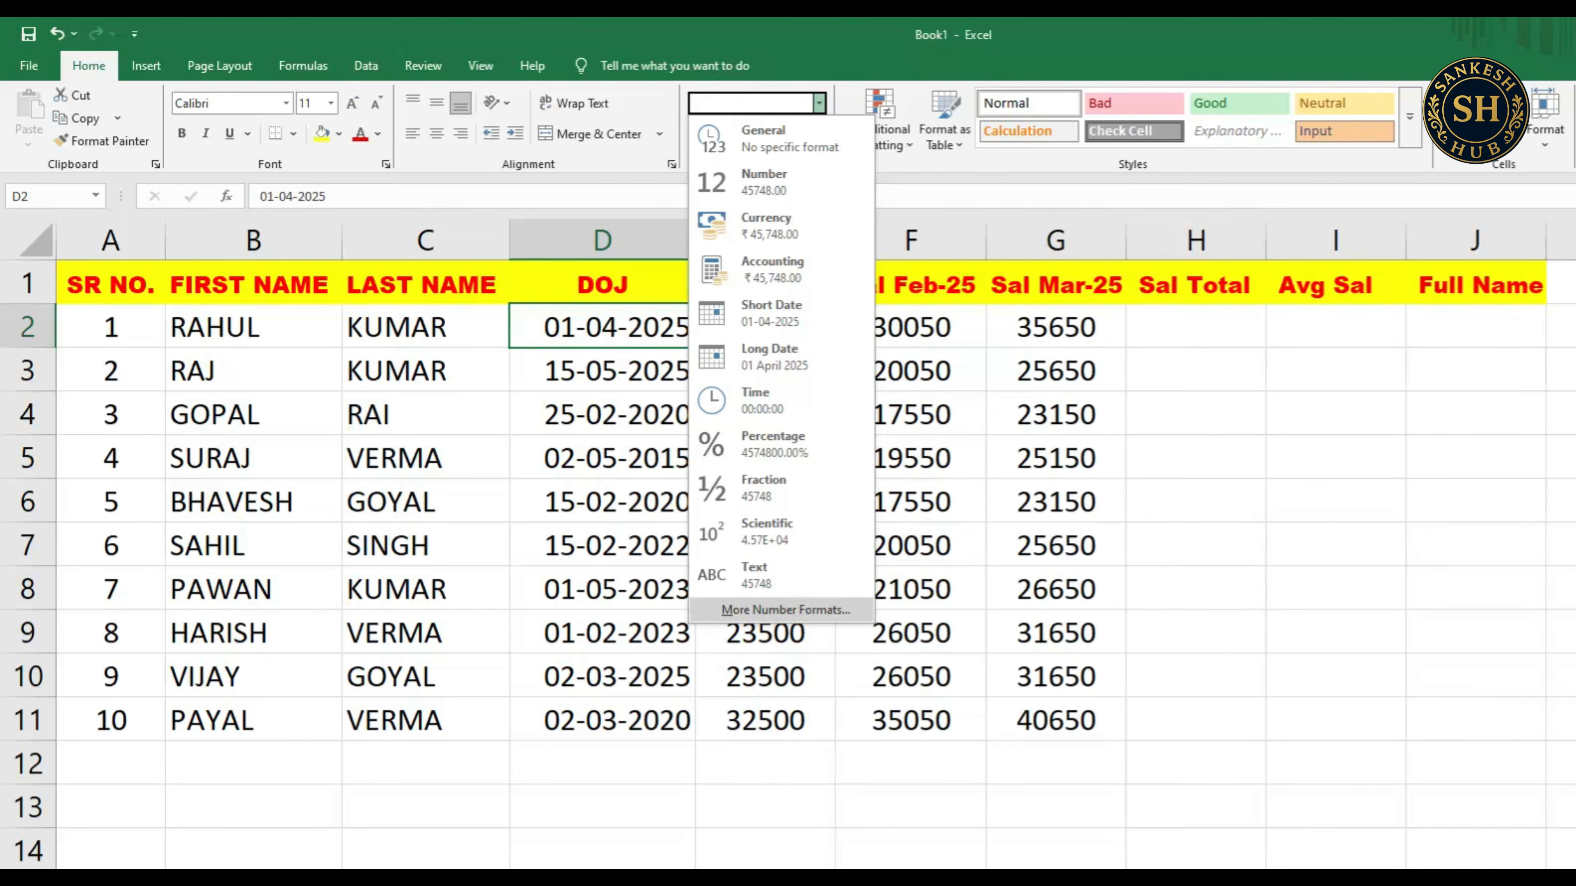
left_click(785, 609)
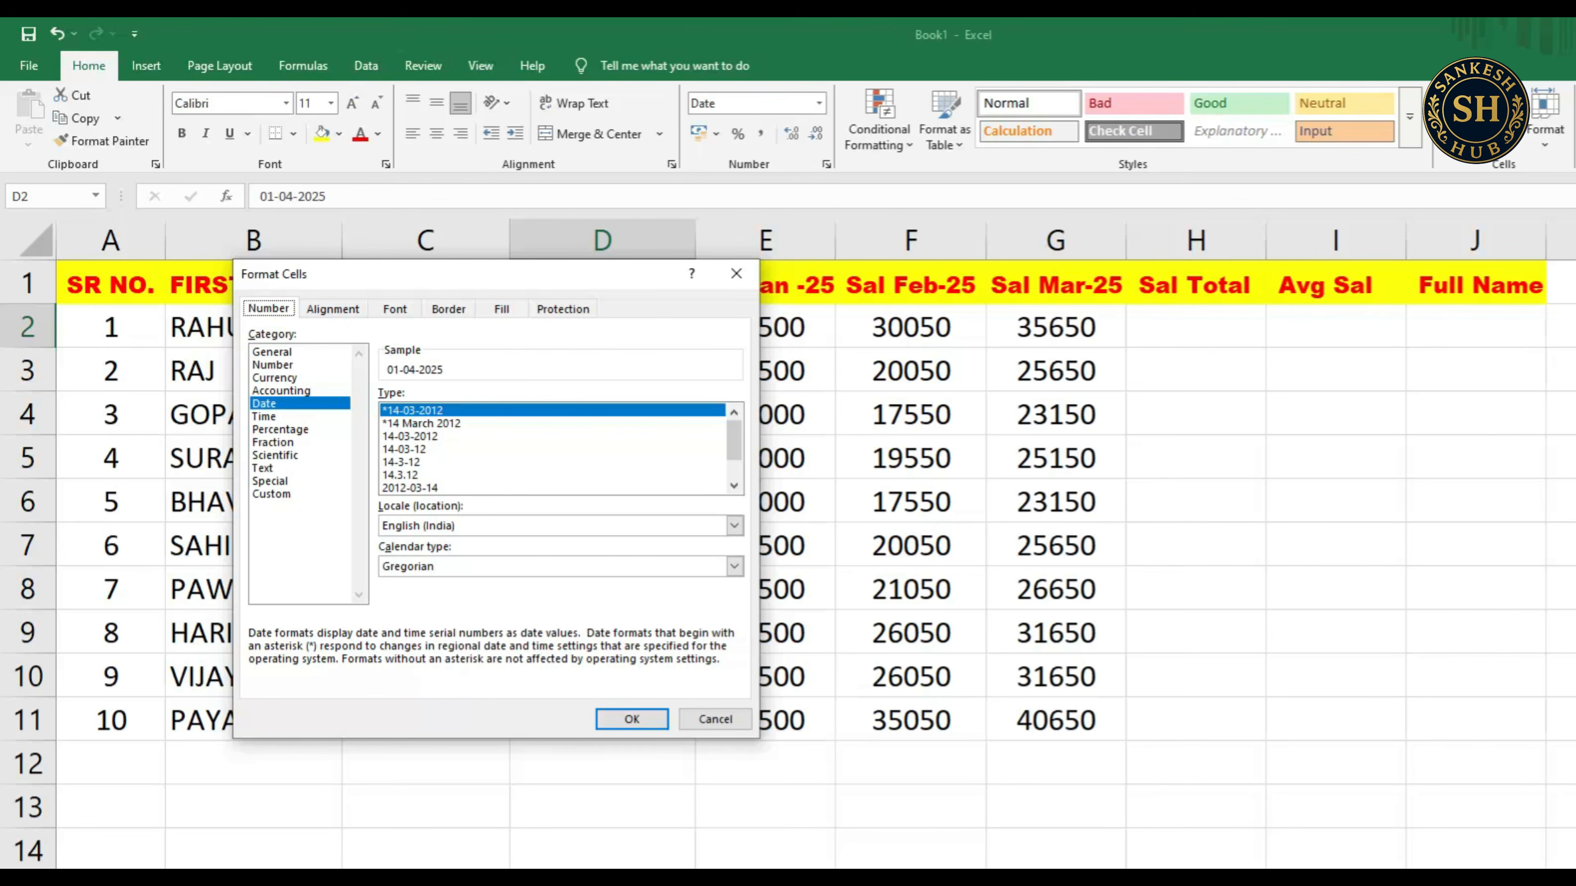
scroll(552, 447, "down", 2)
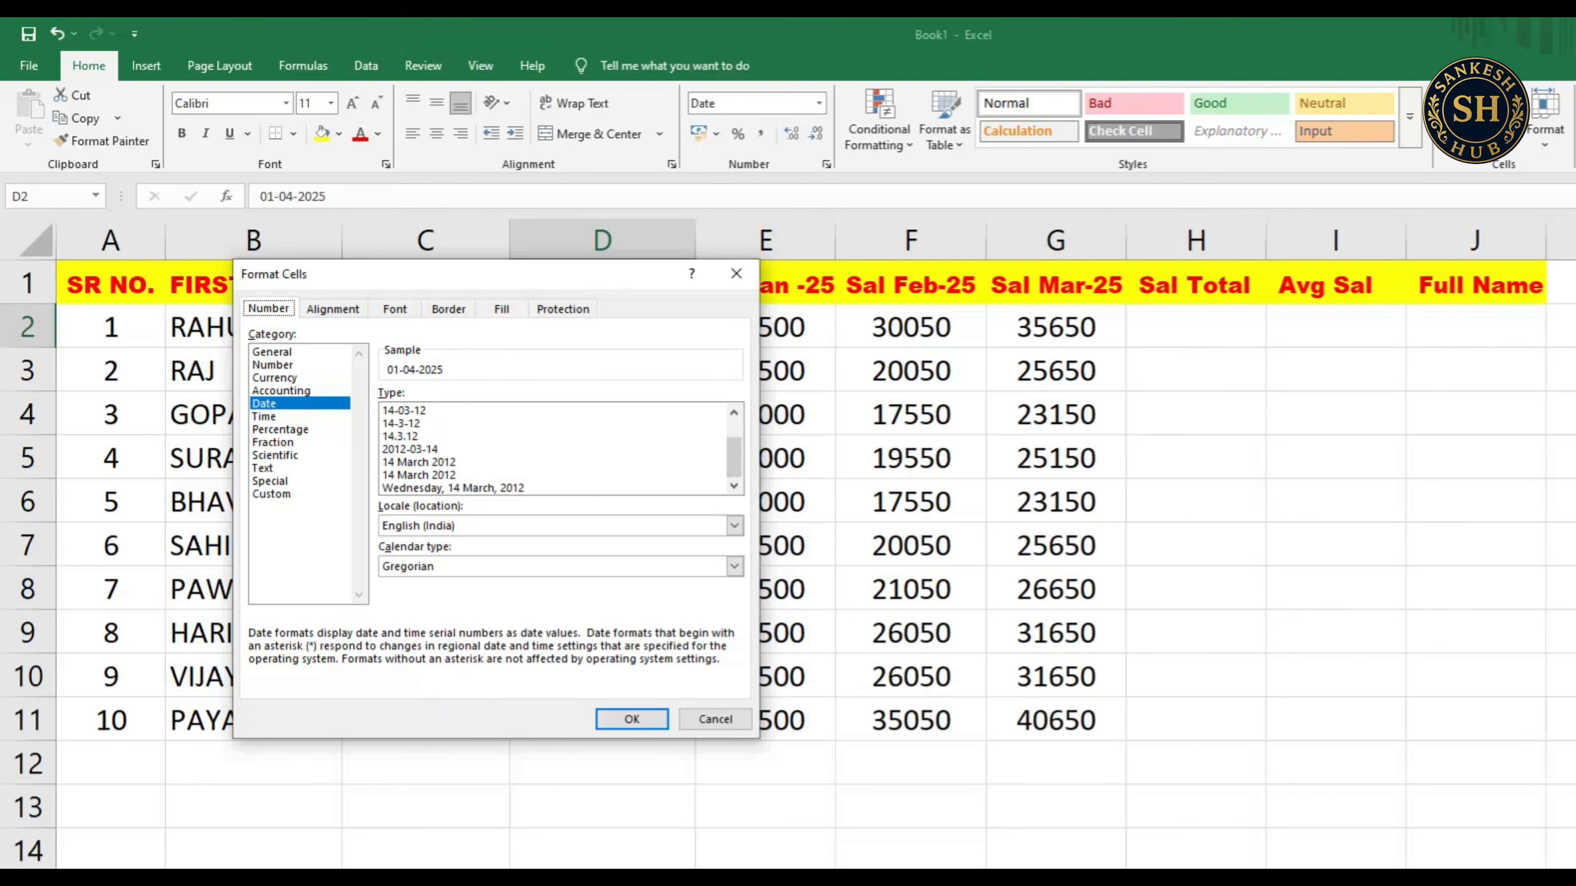
left_click(453, 488)
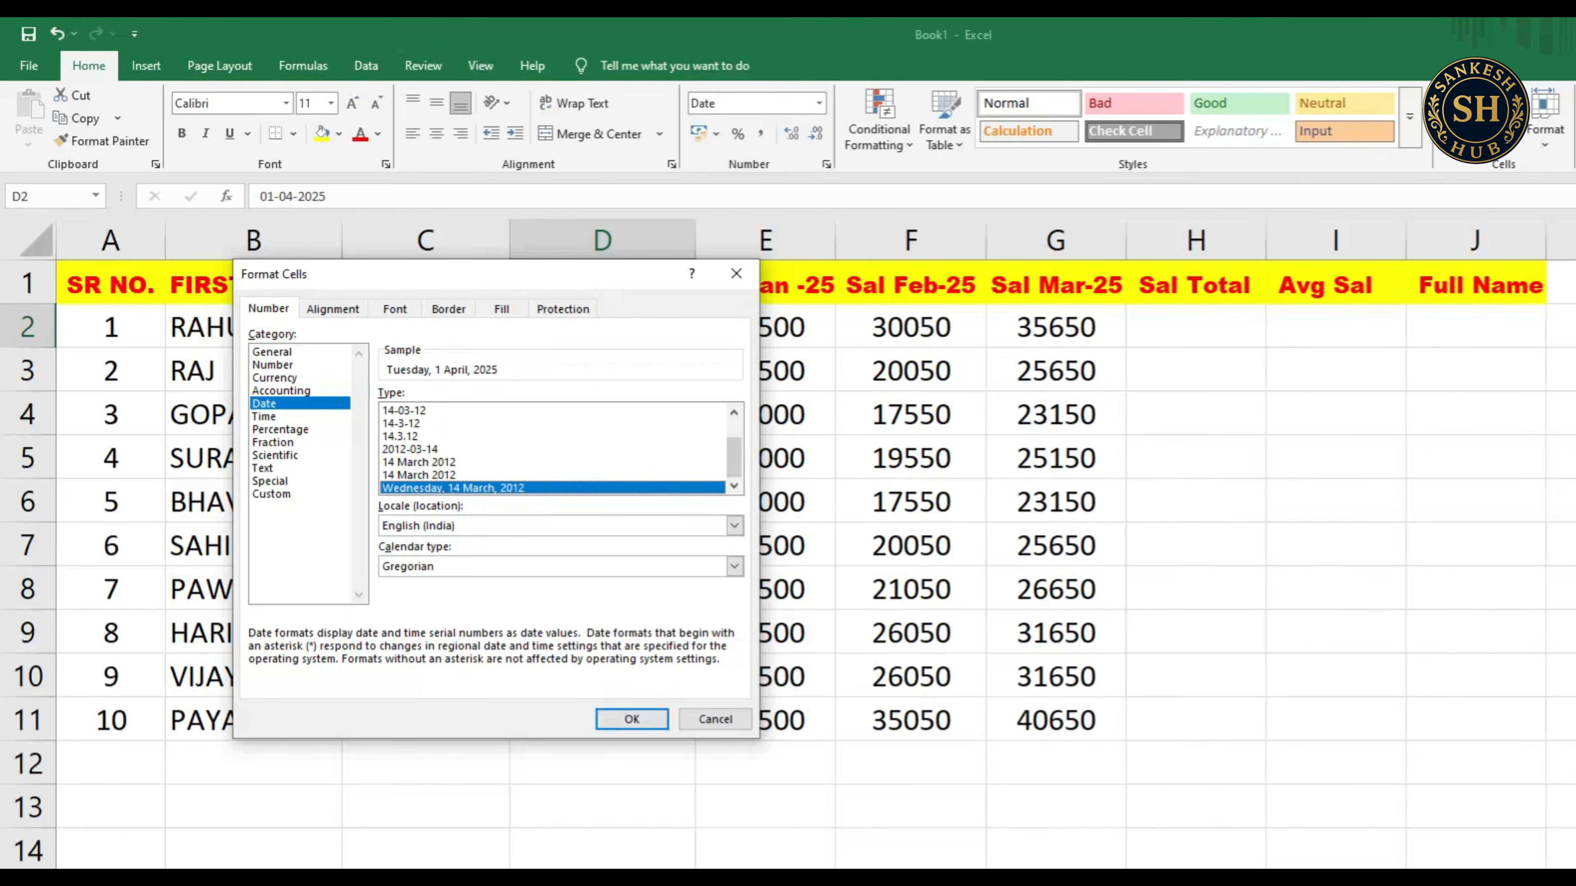
left_click(633, 720)
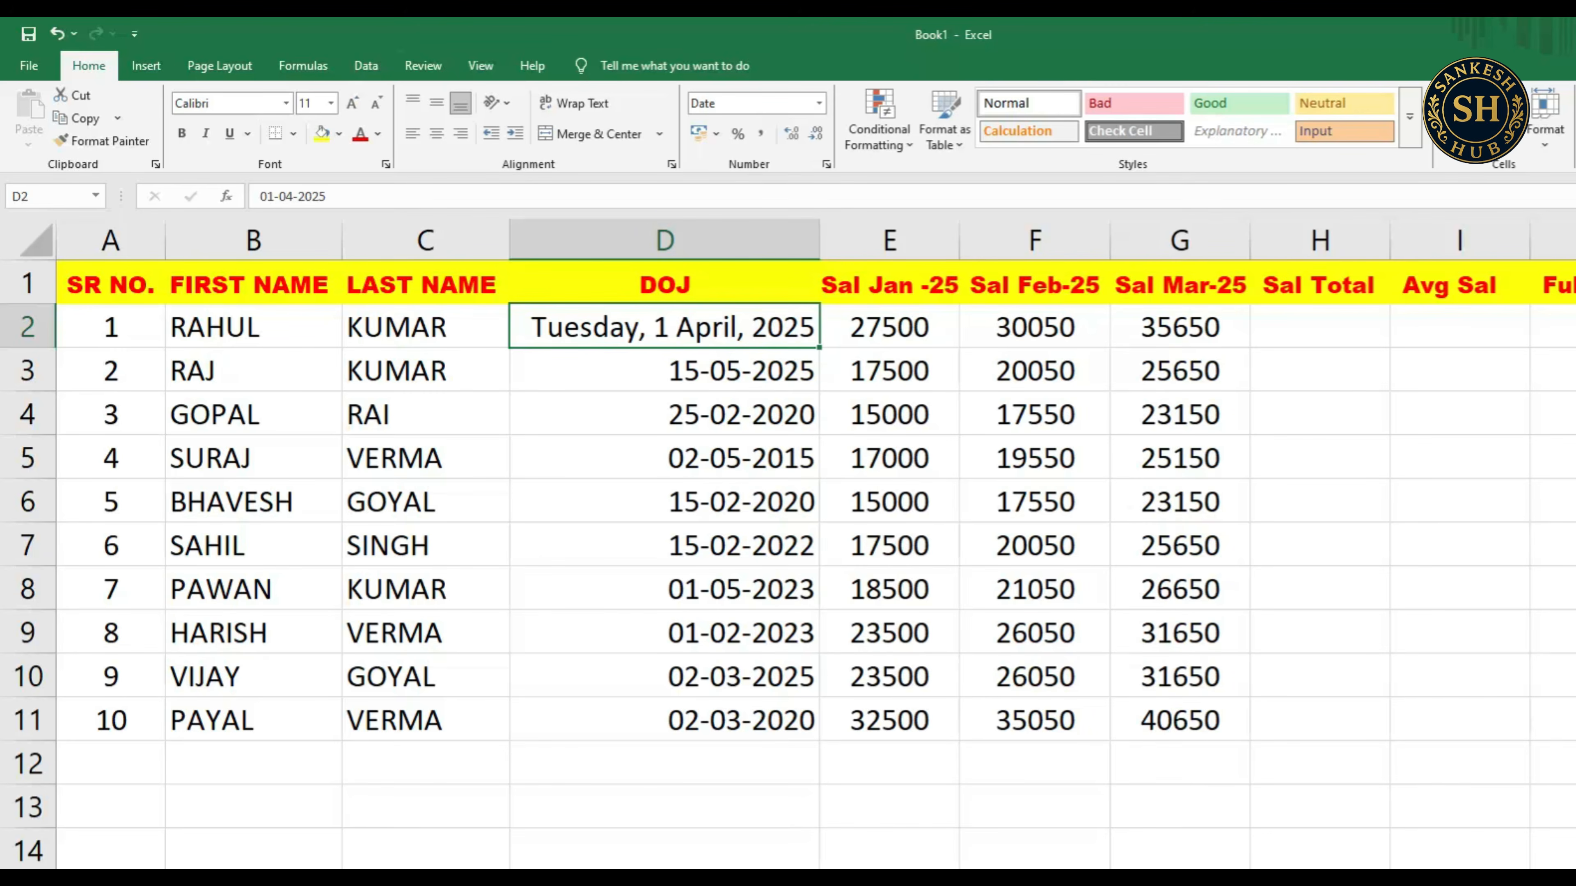
- Set the joining date in D2 back to Short Date and autofit the width of column D
left_click(819, 103)
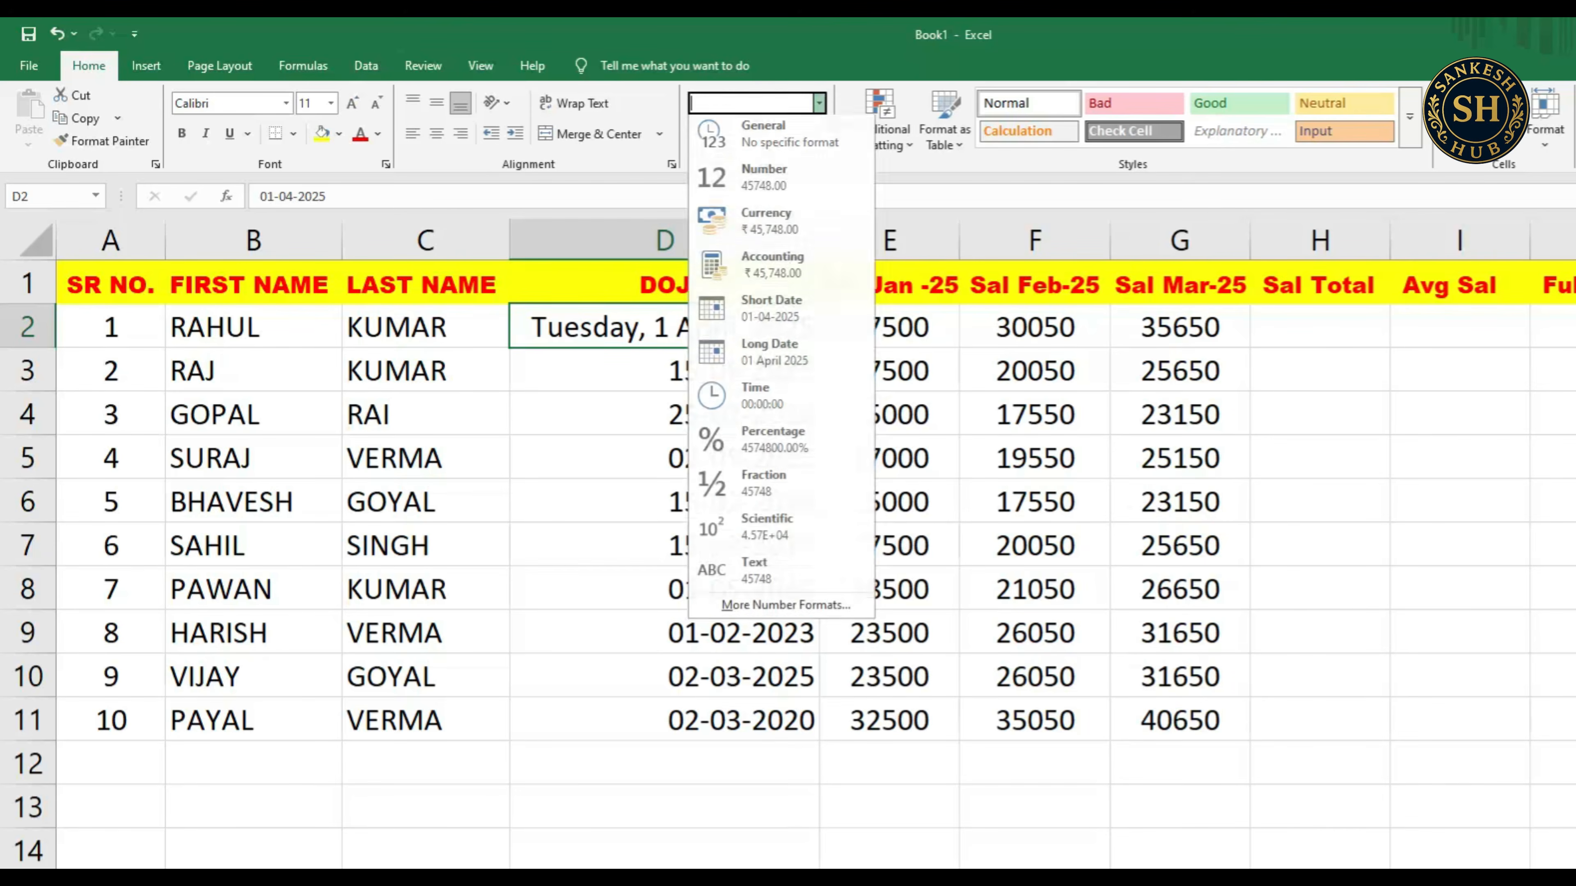
key("Up")
key("Up")
key("Up")
key("Return")
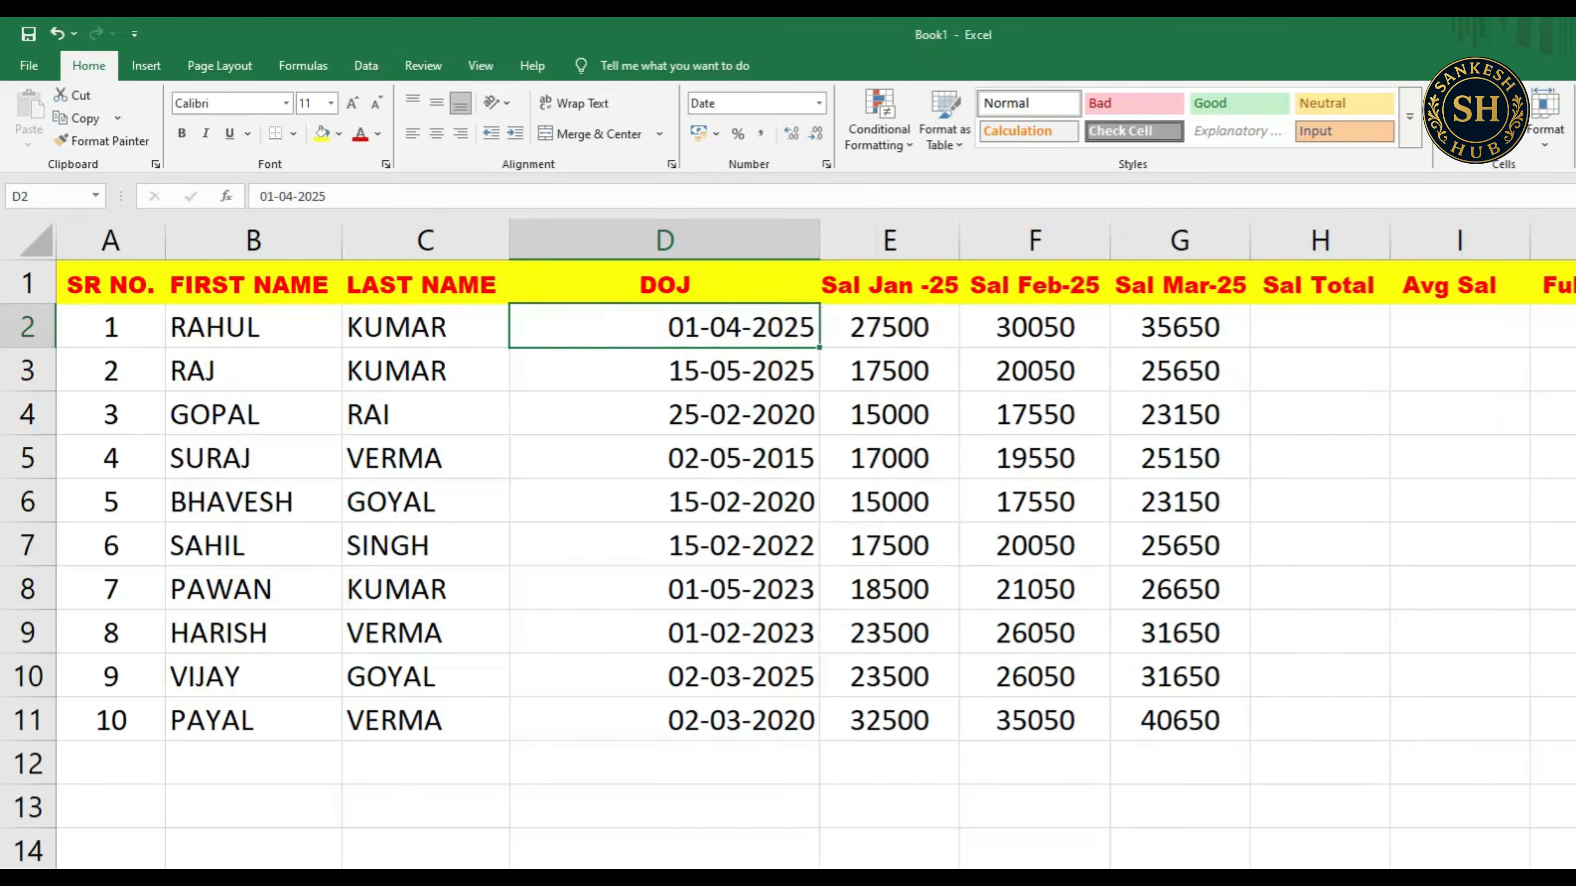
double_click(819, 239)
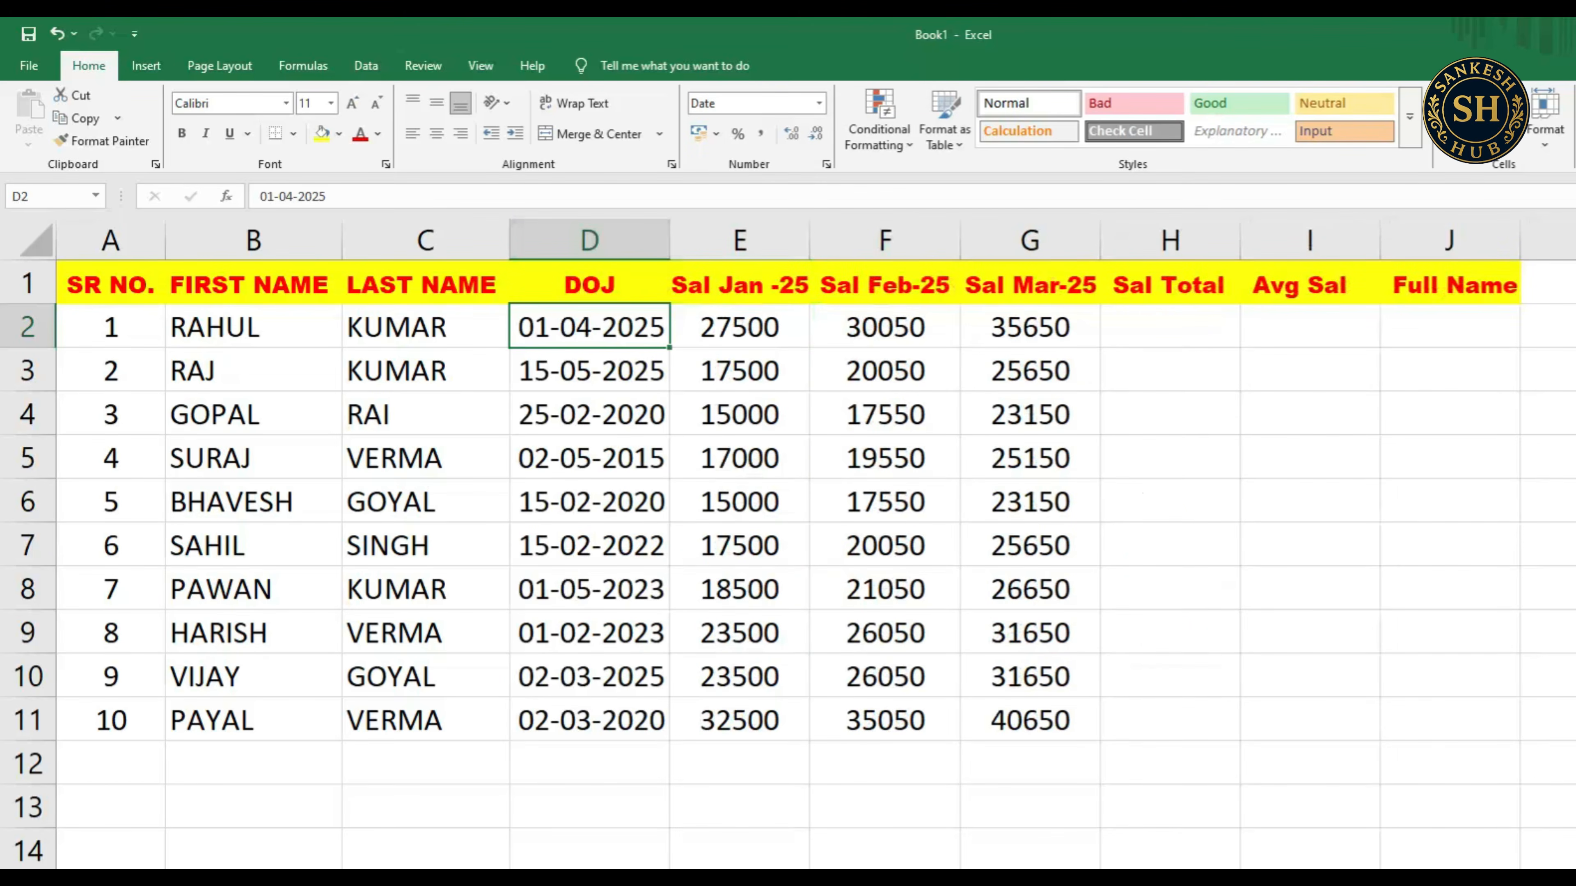
key("alt")
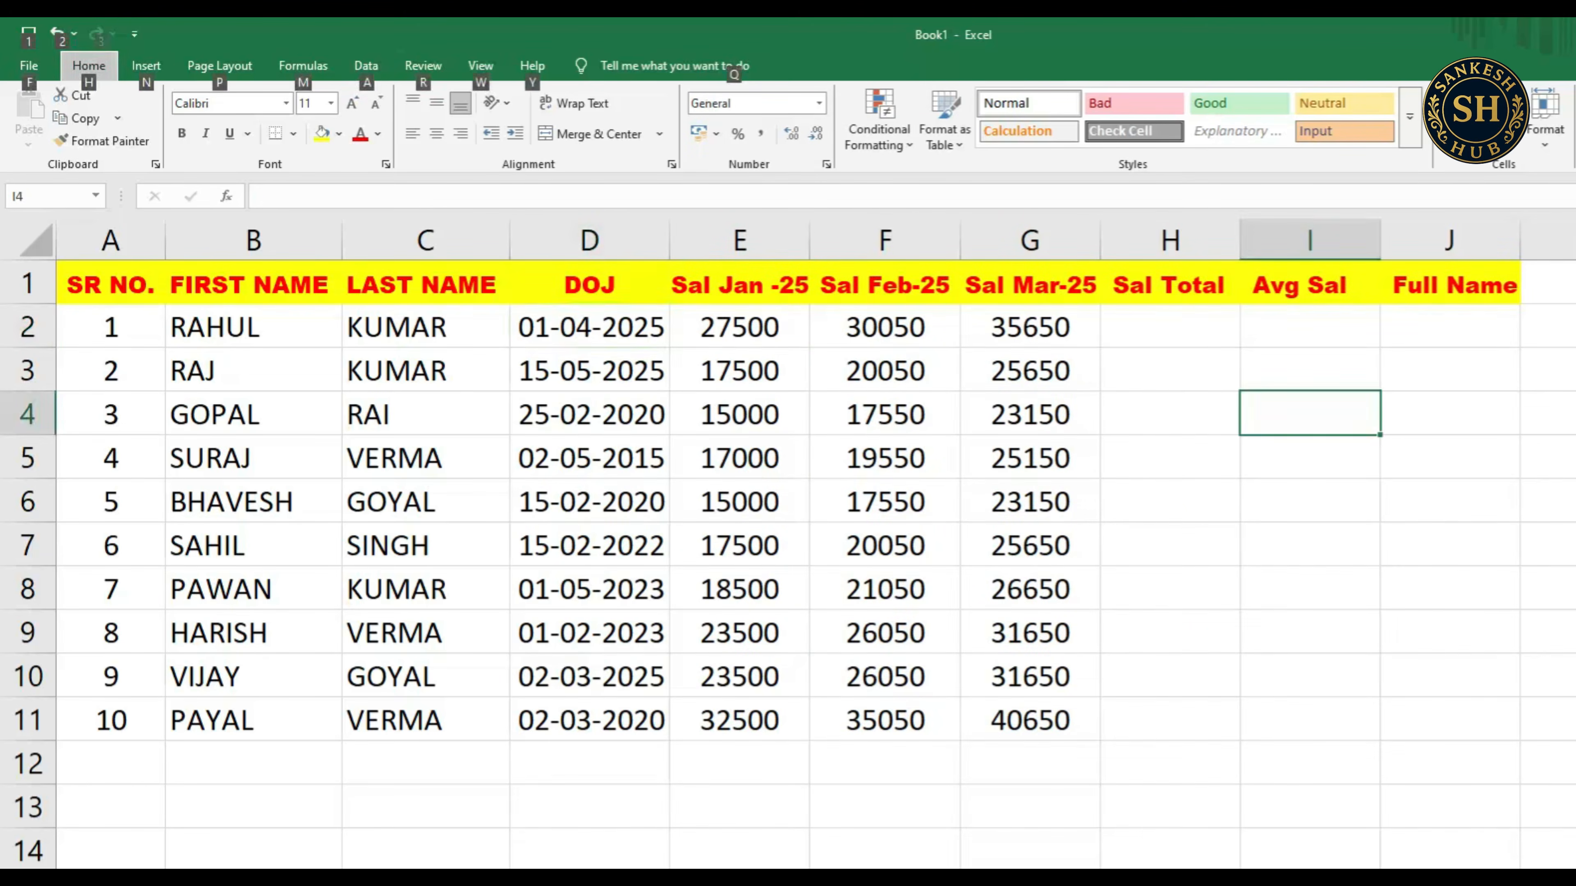
left_click(425, 327)
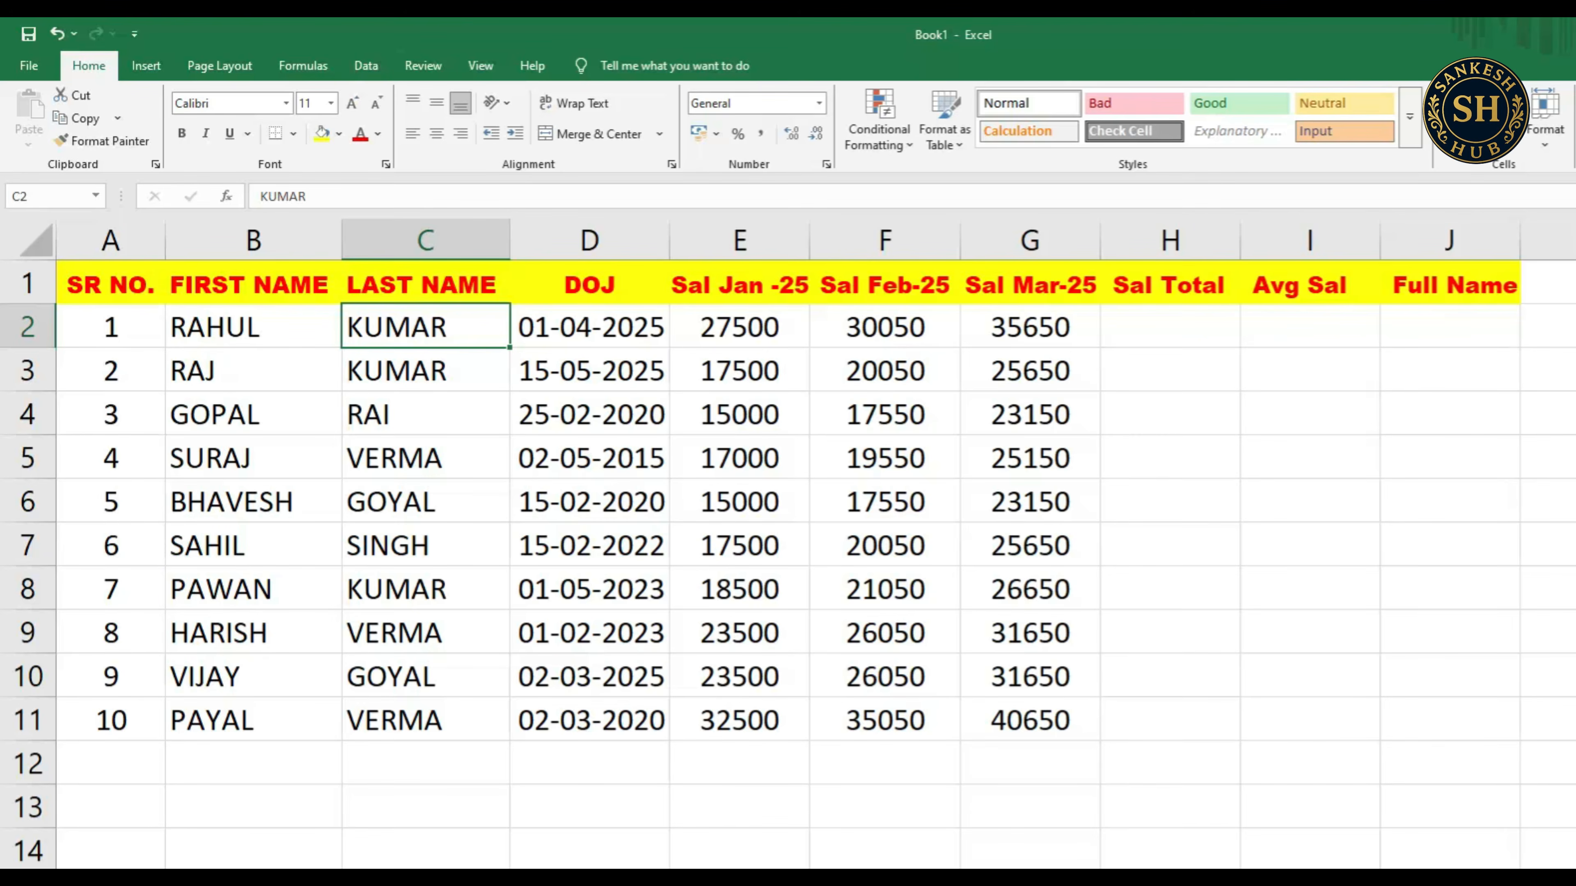
left_click(1170, 285)
key("Down")
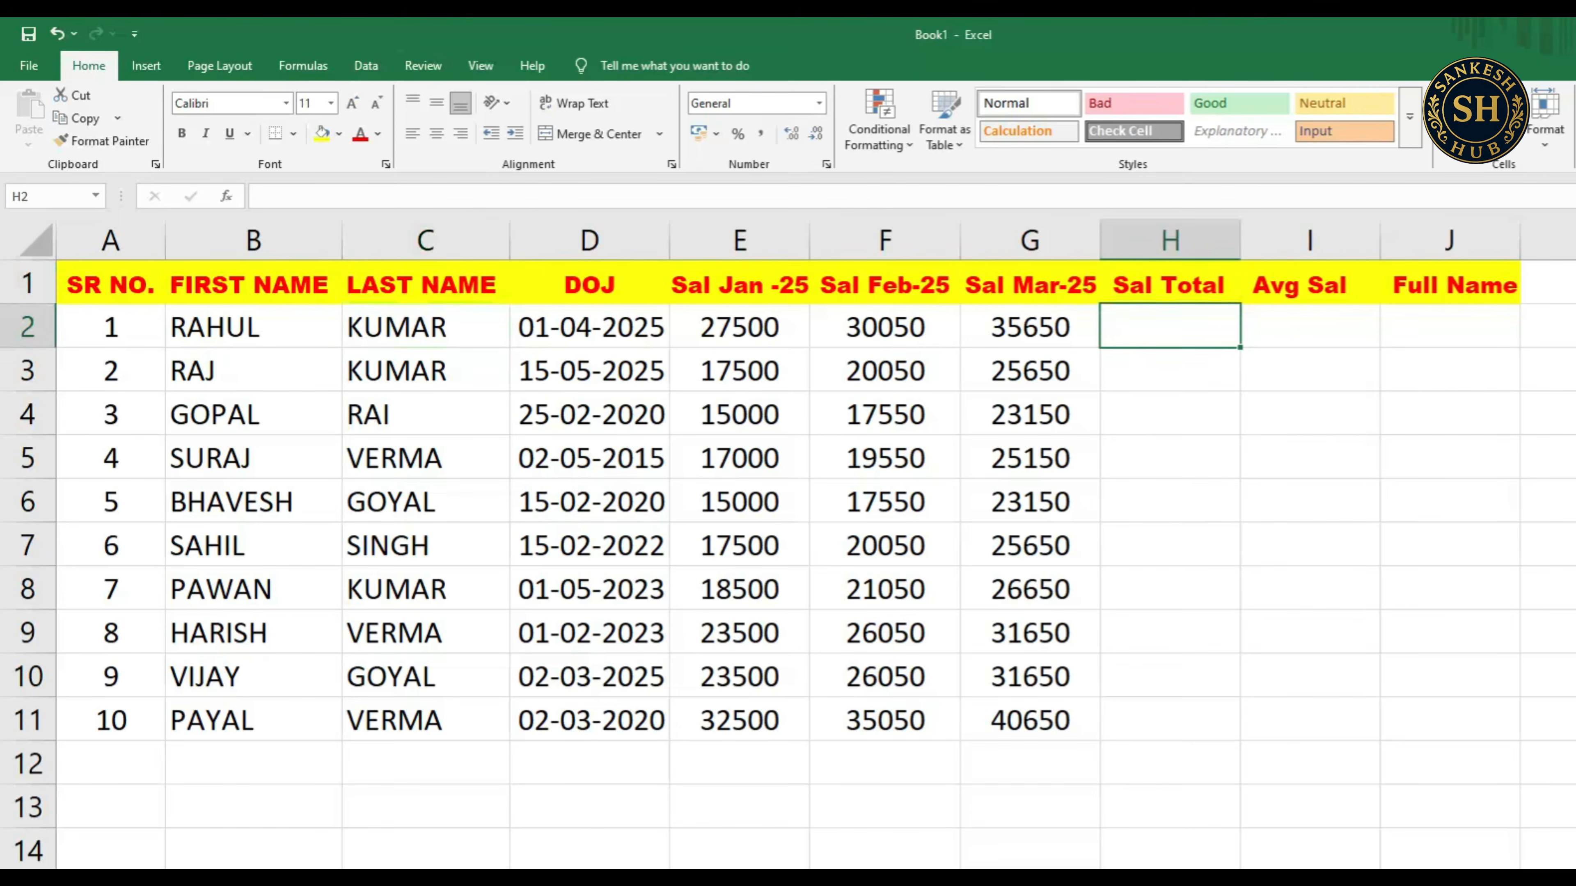
left_click_drag(739, 327, 1029, 327)
left_click(885, 414)
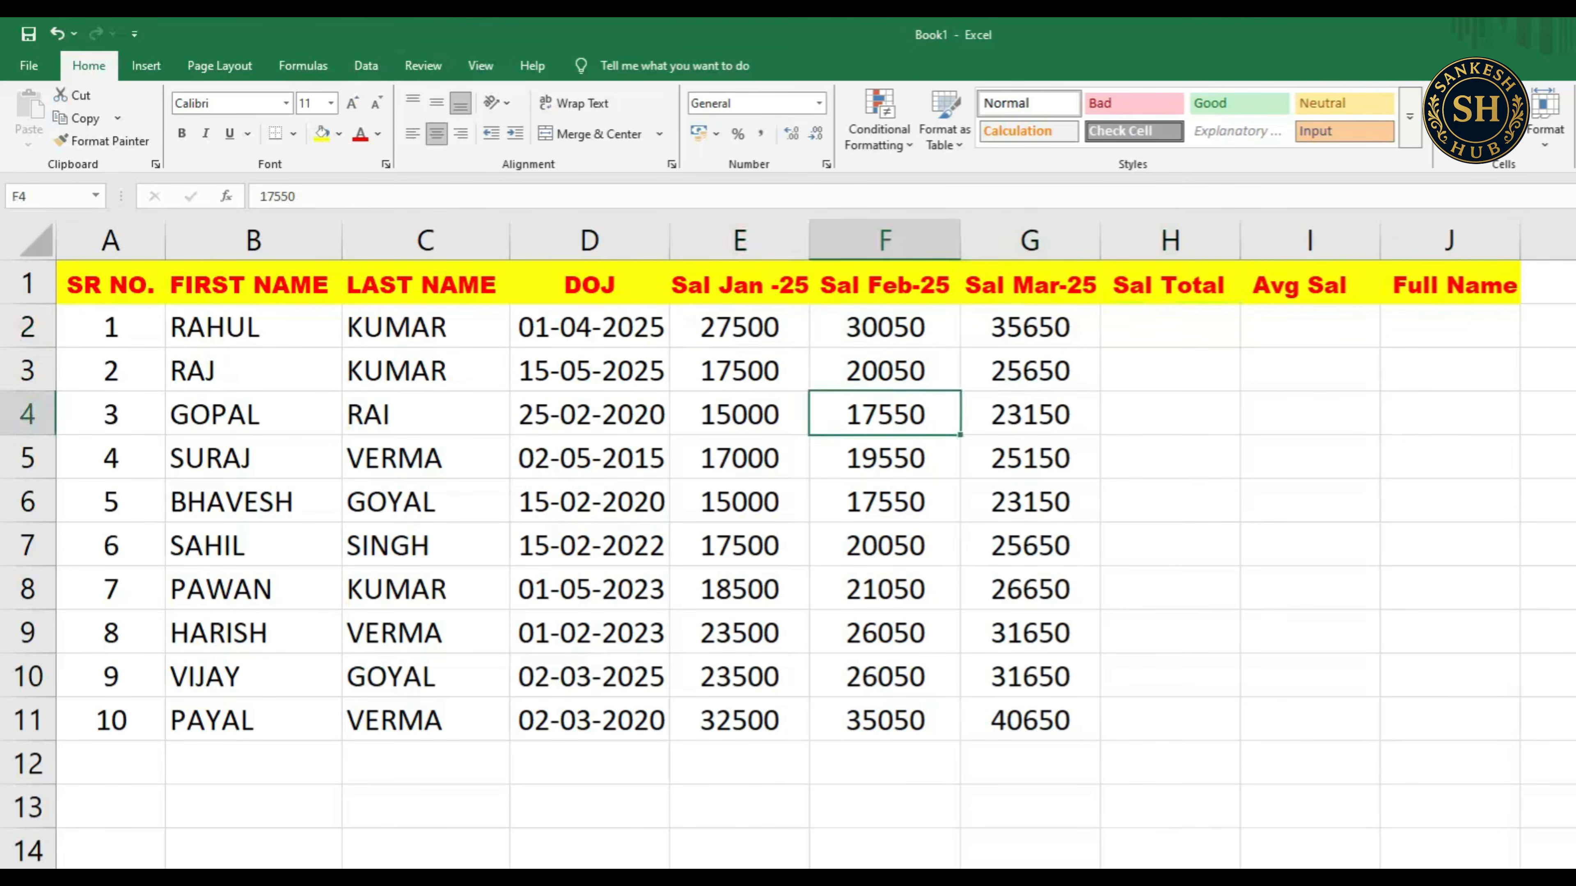
left_click(739, 327)
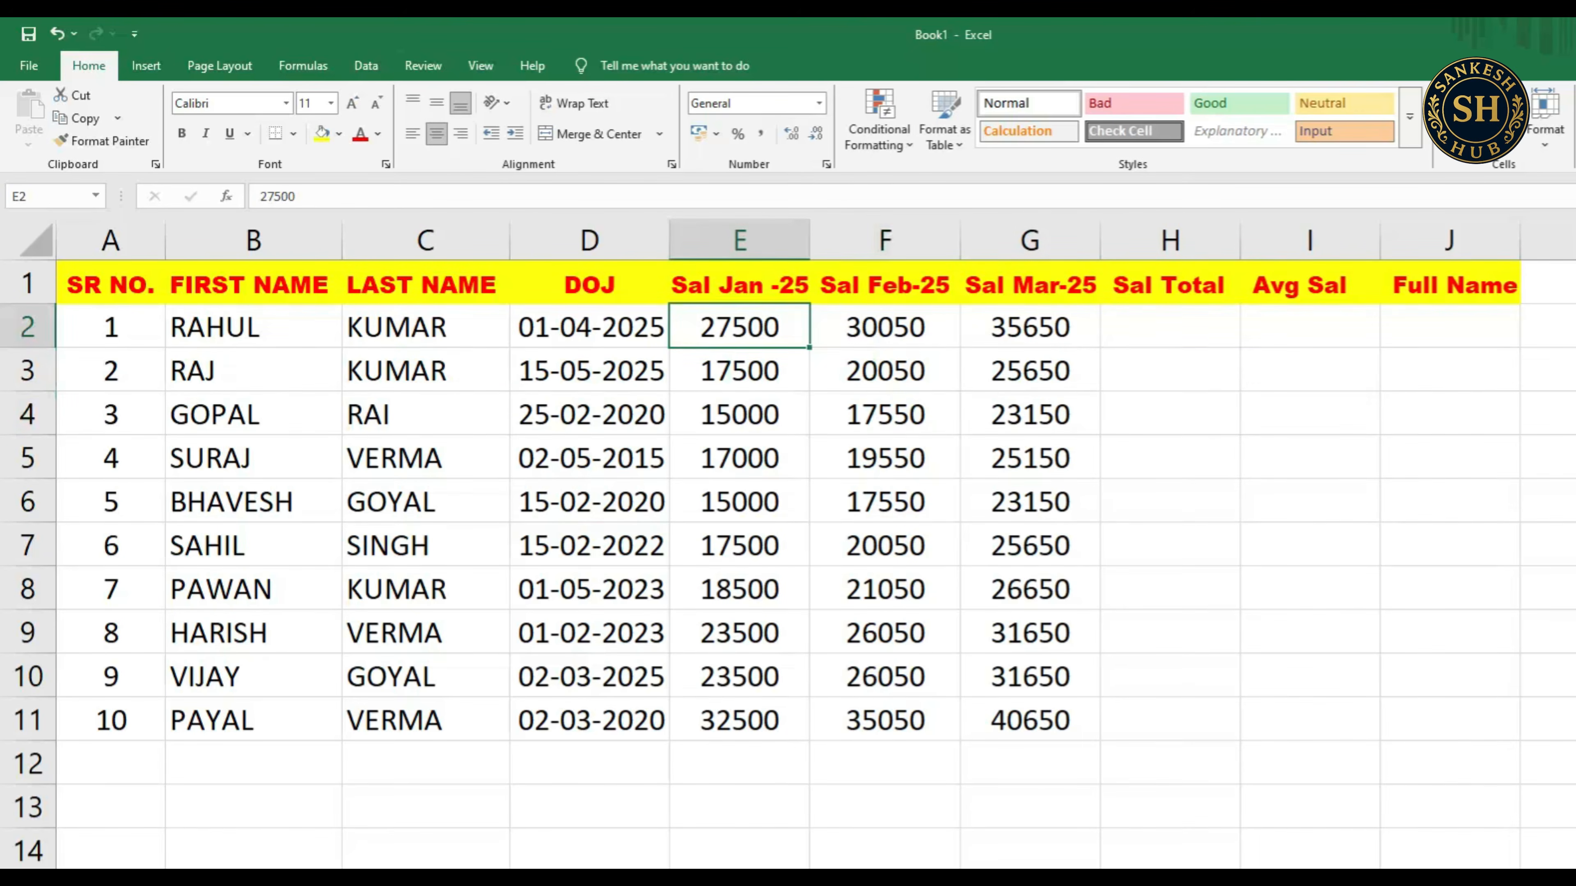
- Start a formula in H2 under Sal Total and choose the SUM function from the suggested functions
left_click(1170, 327)
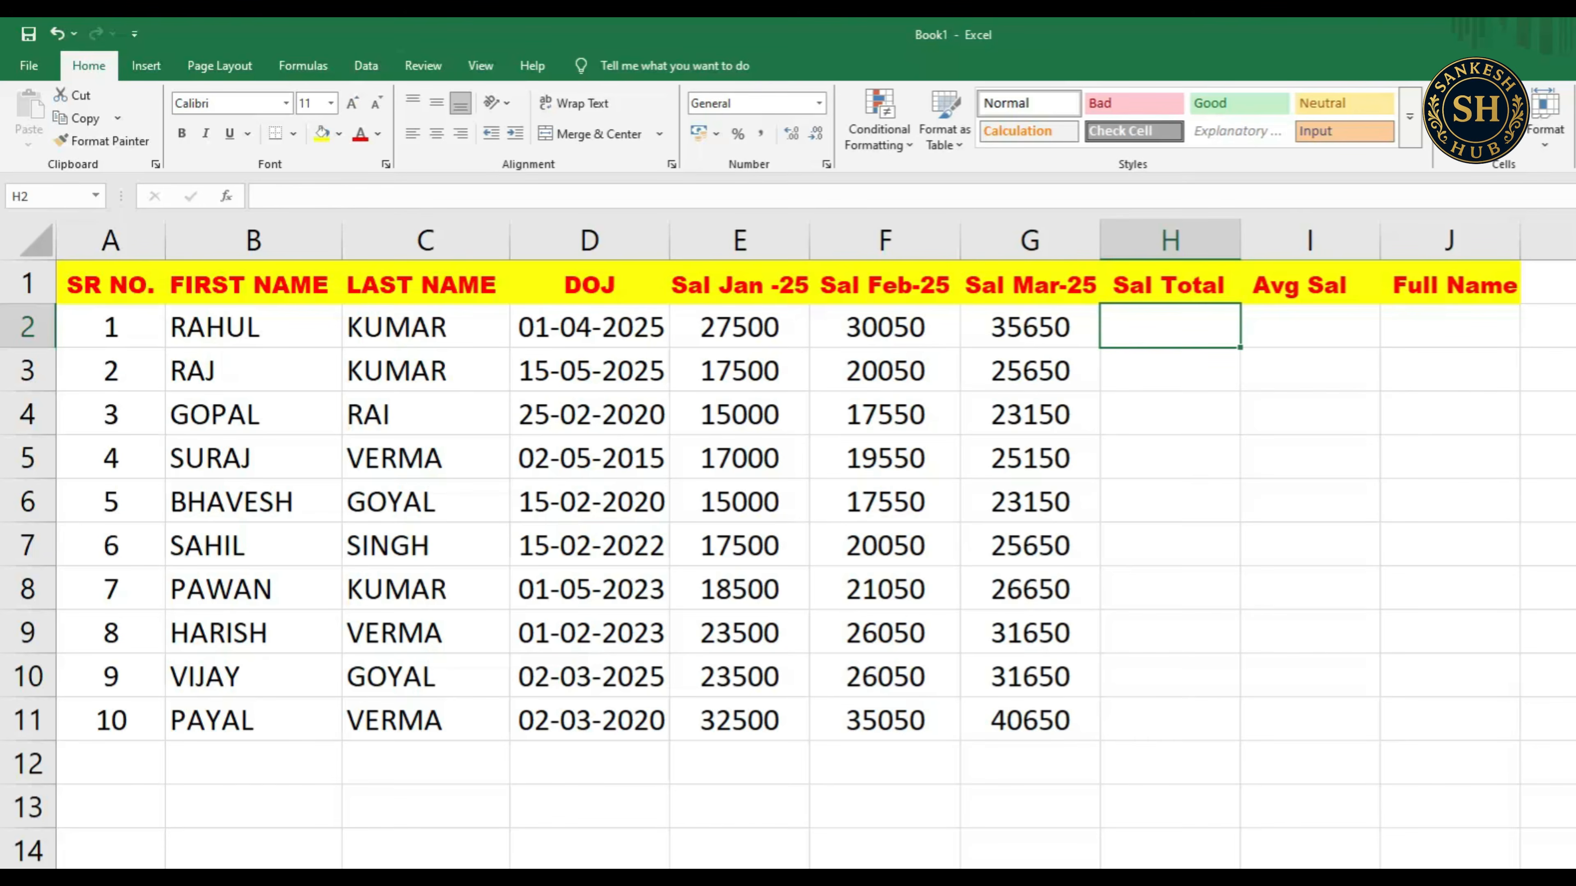
type("=")
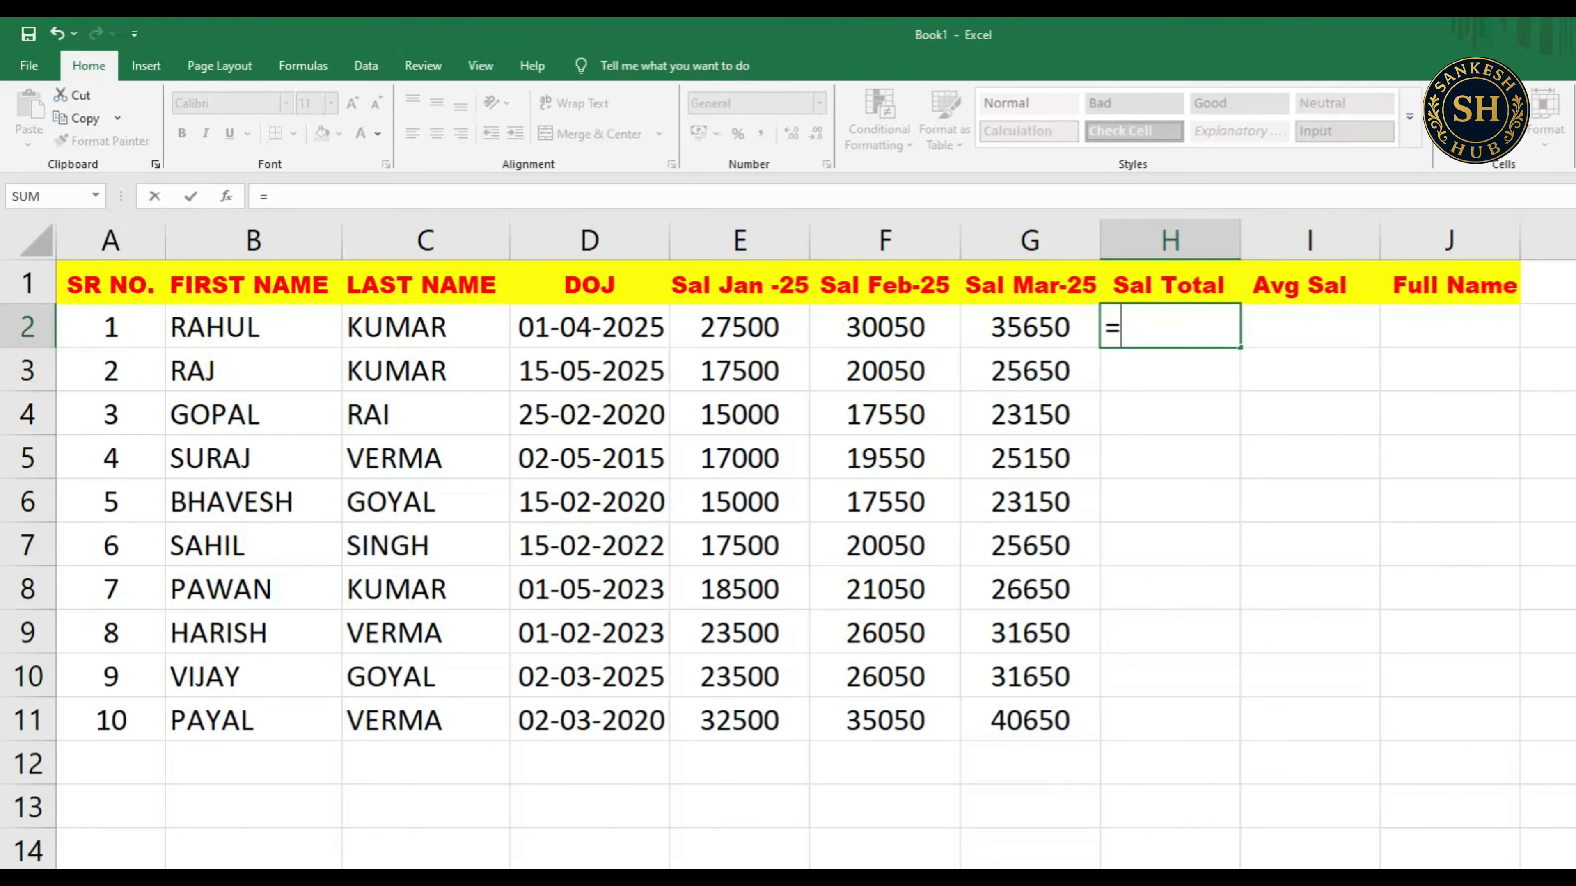
type("sum")
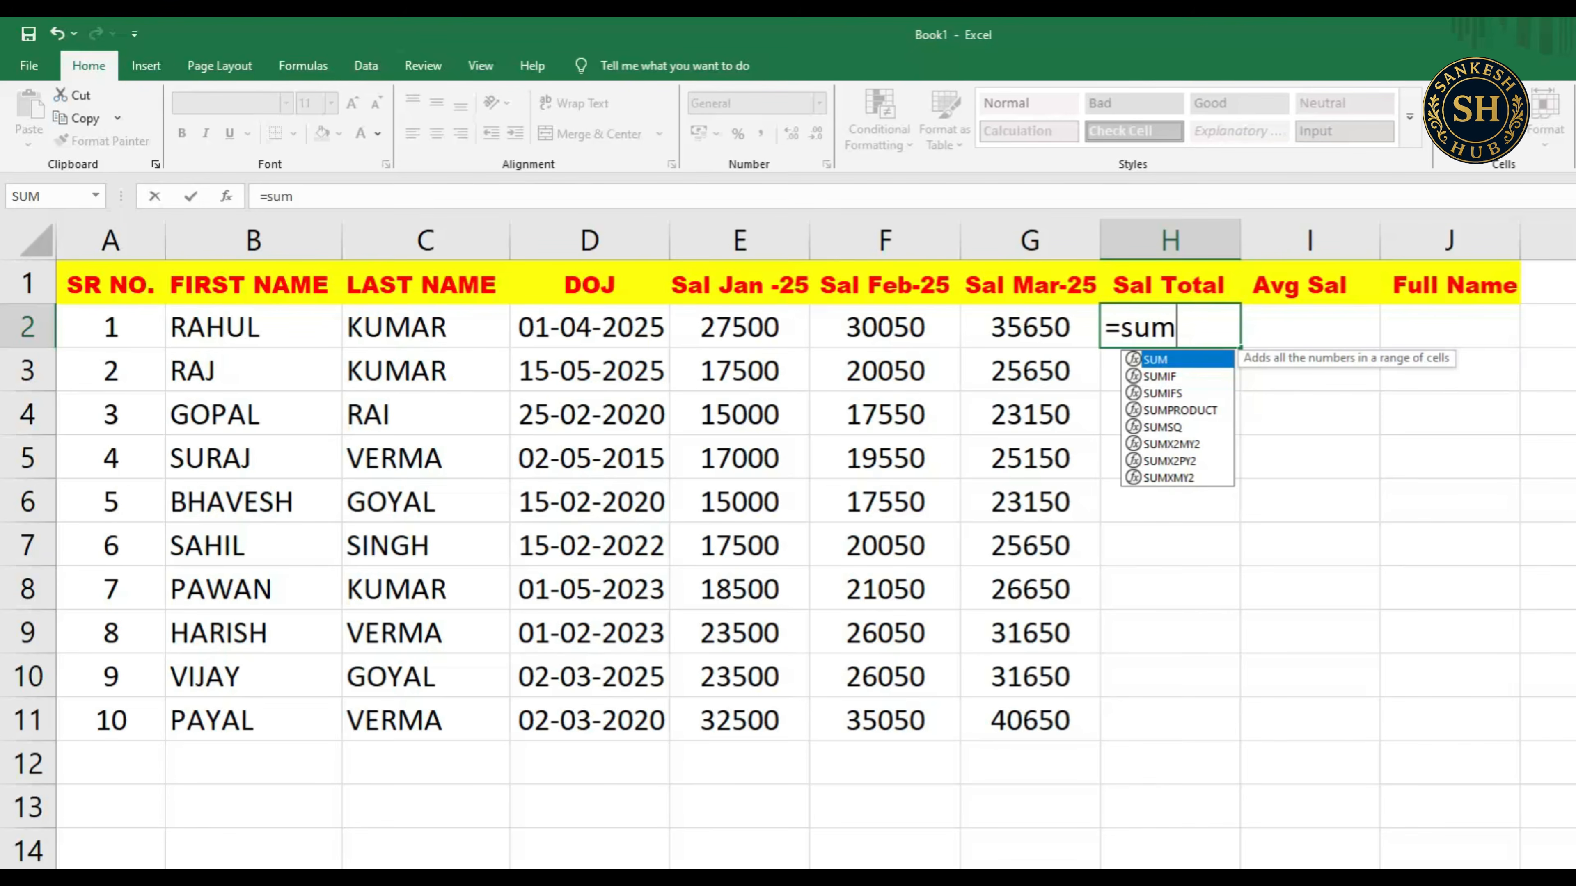
key("Down")
key("Down")
key("Down")
key("Down")
key("Down")
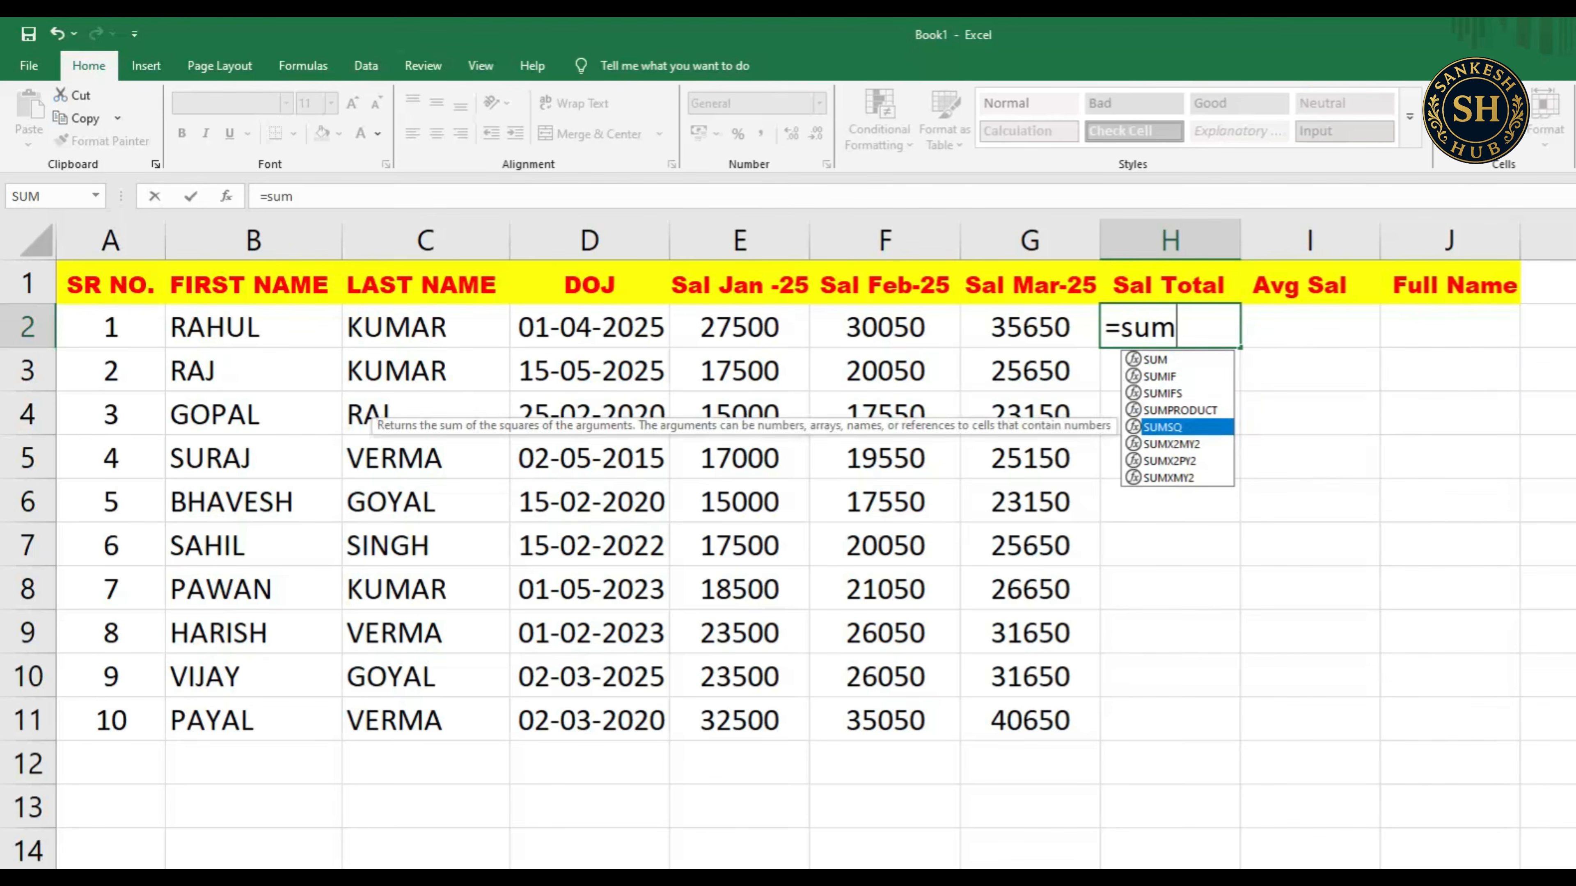
key("Up")
key("Up")
key("Up")
key("Up")
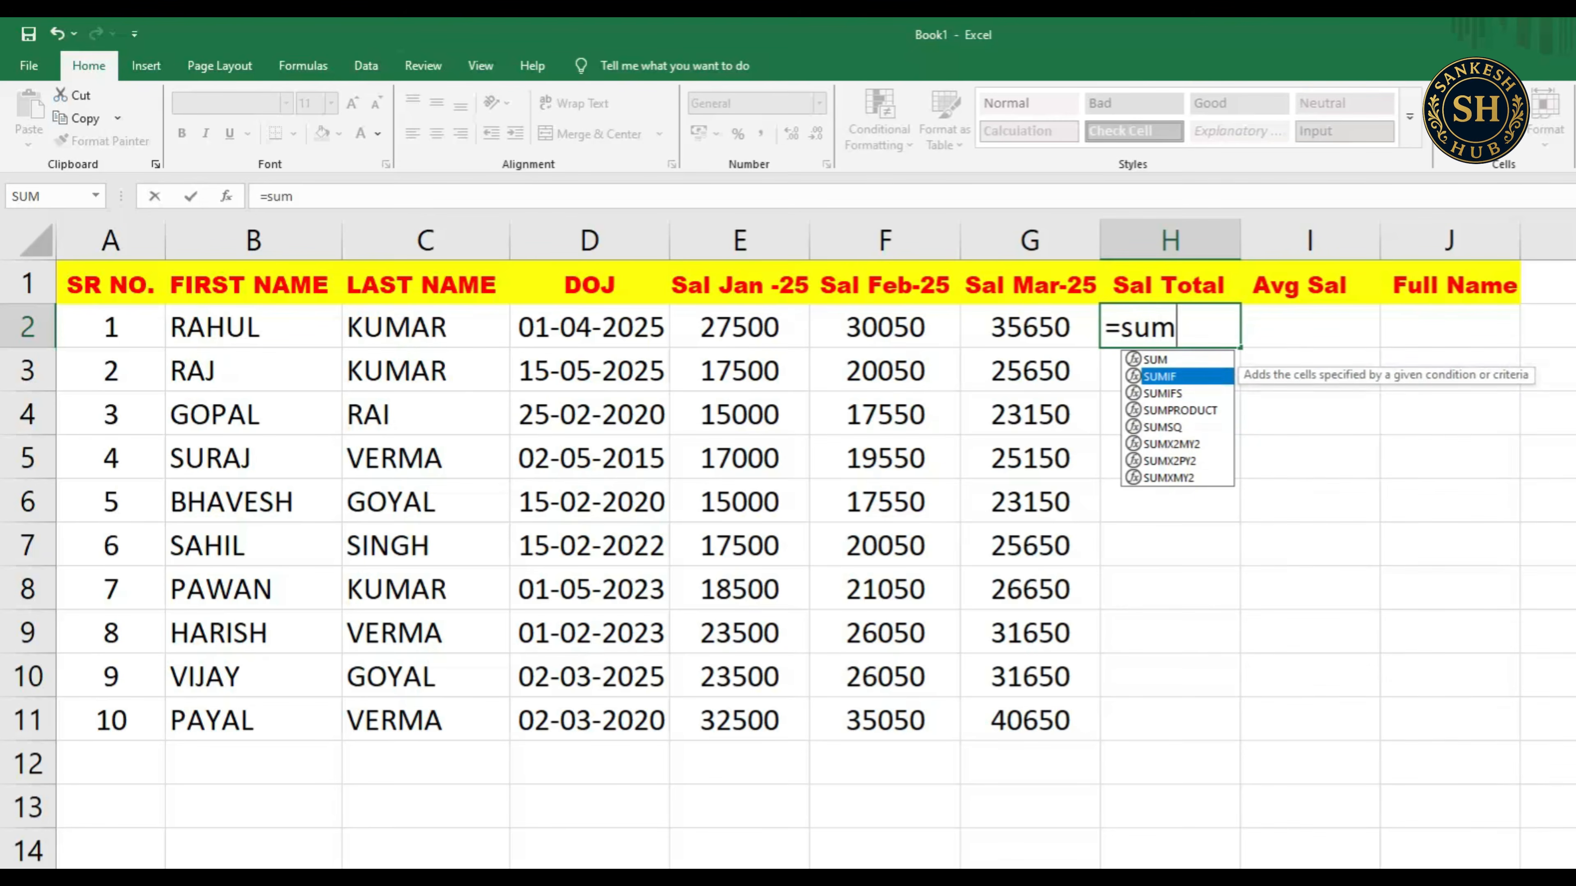
key("Up")
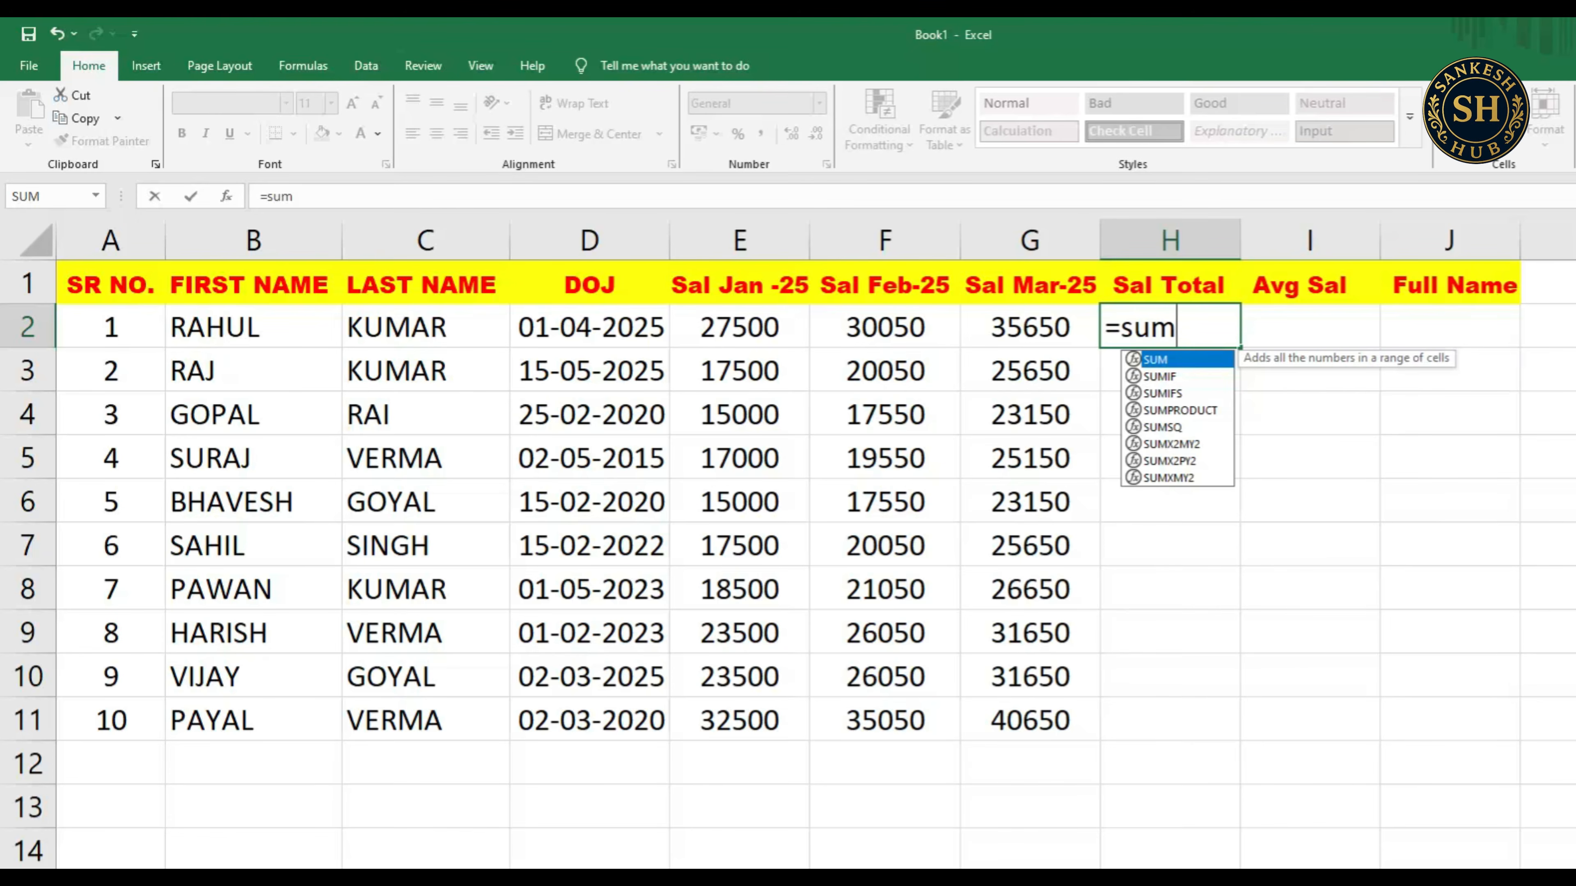
key("Tab")
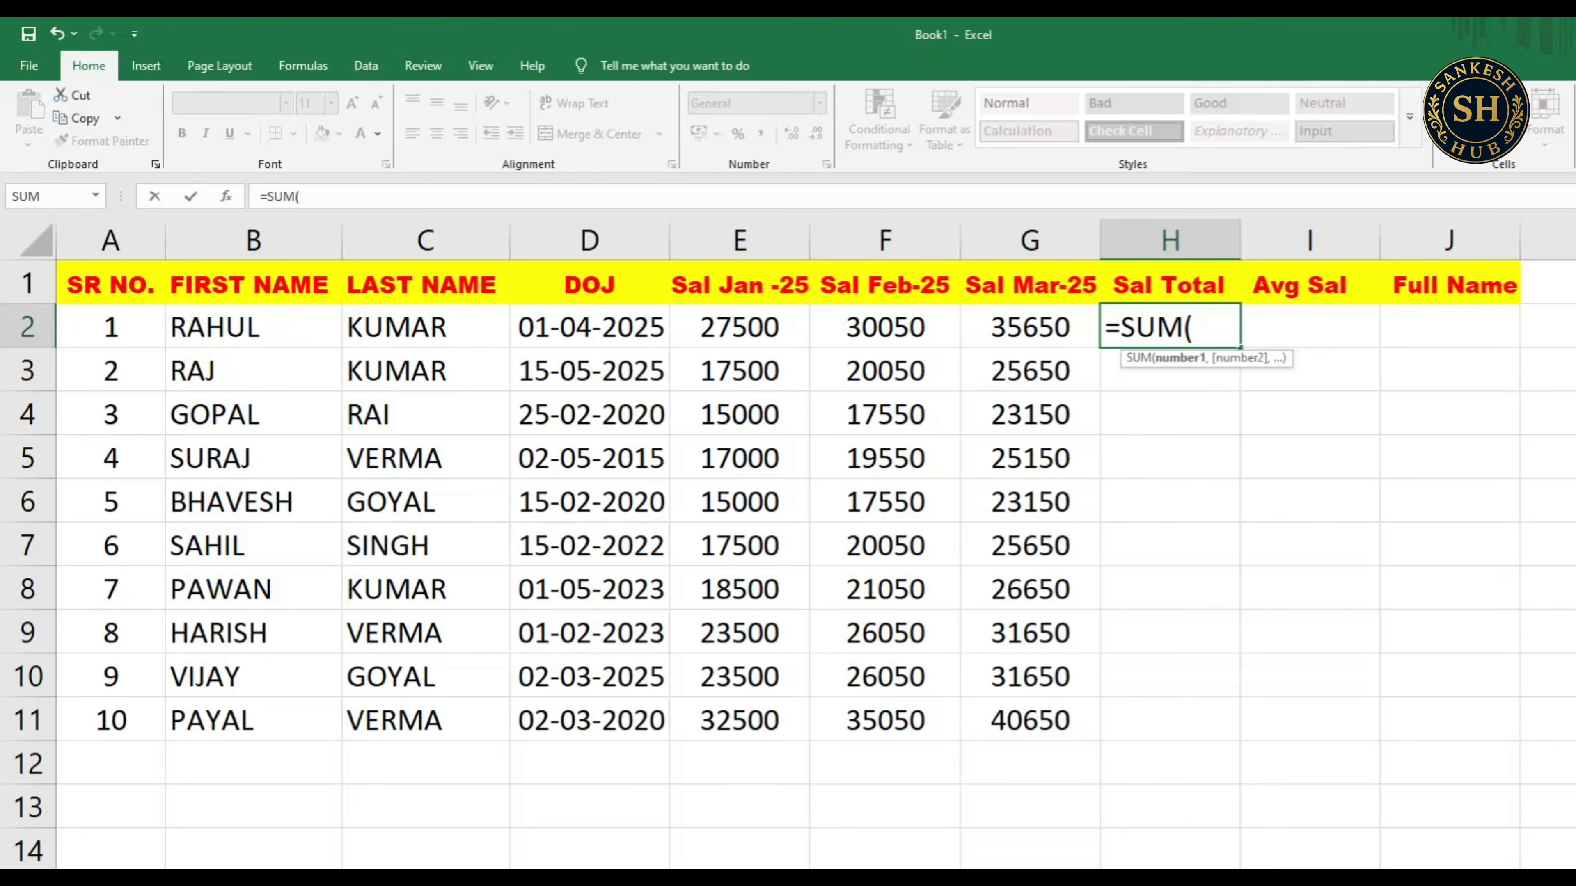
- Complete the Sal Total formula in H2 as =SUM(E2,F2,G2), adding the January, February and March salaries as separate arguments
left_click(740, 326)
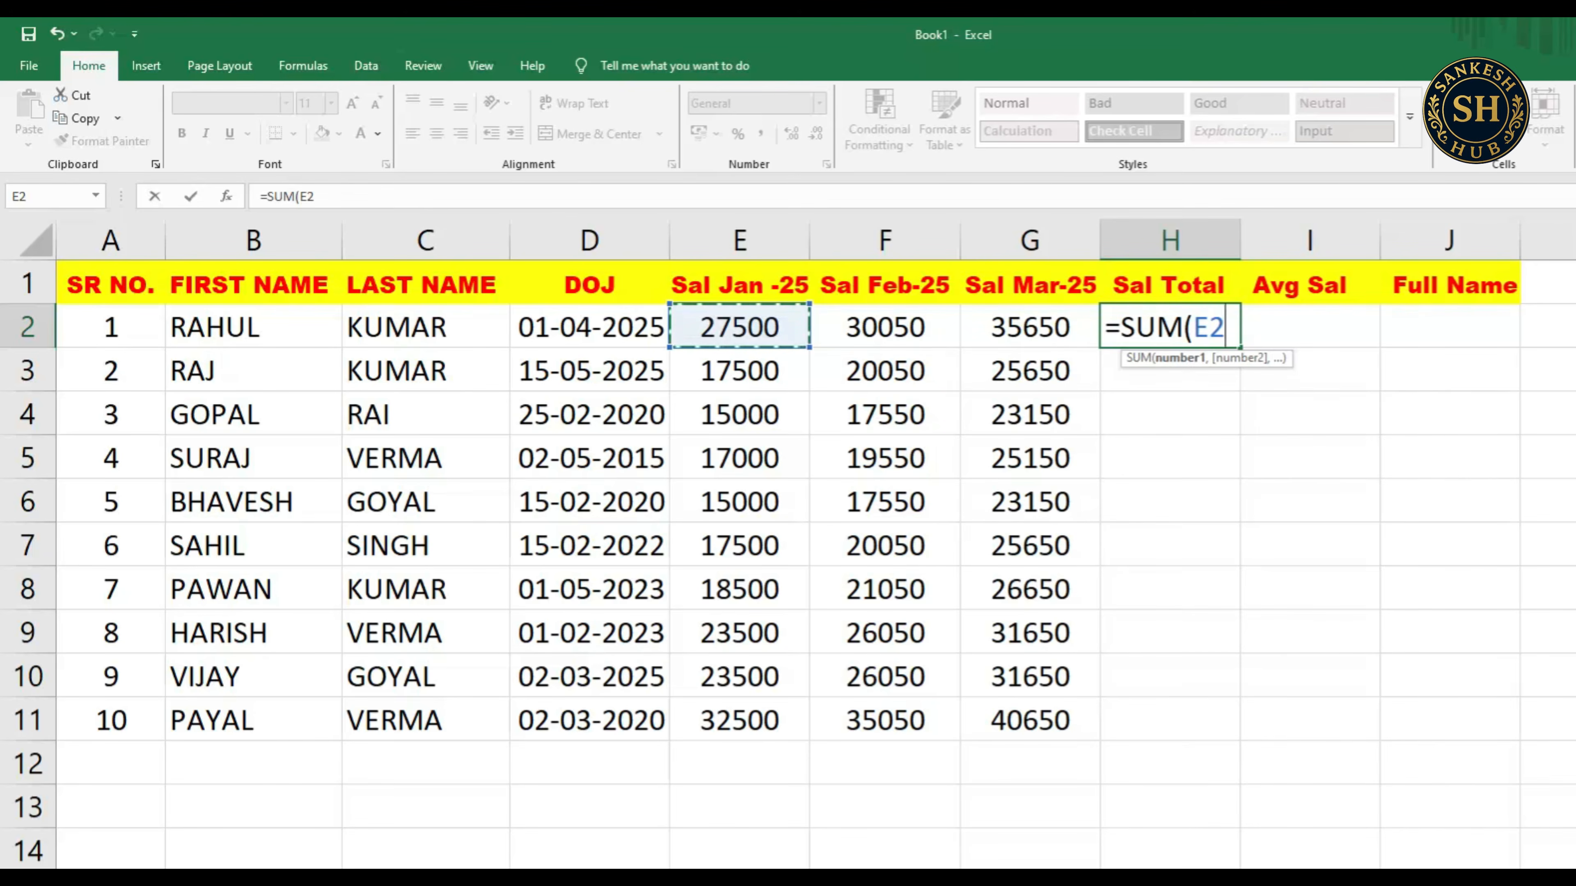
type(",")
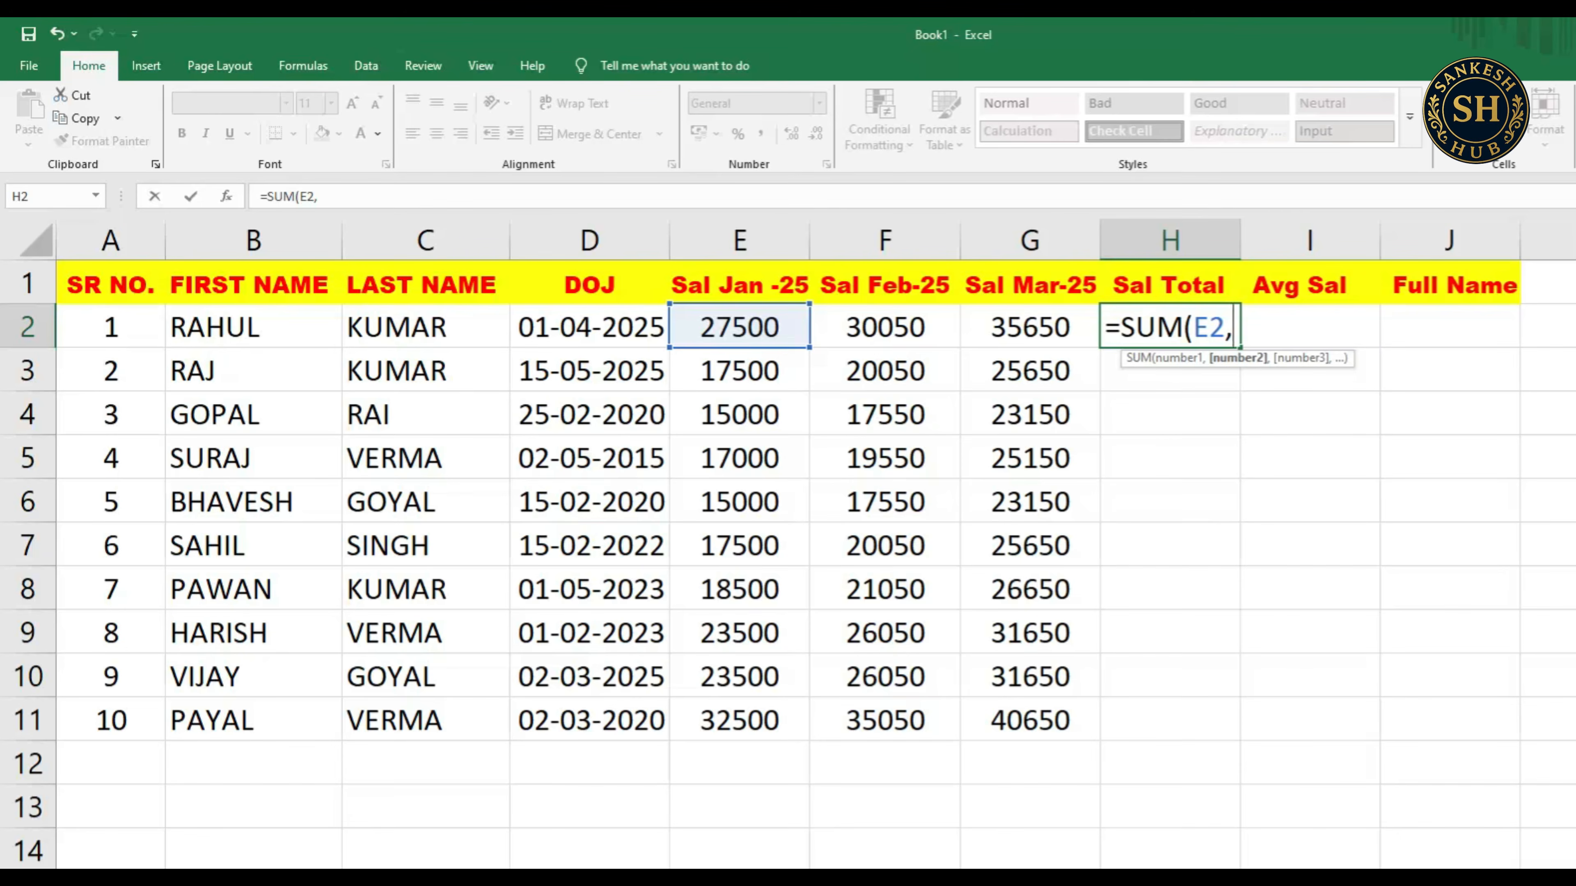
left_click(885, 325)
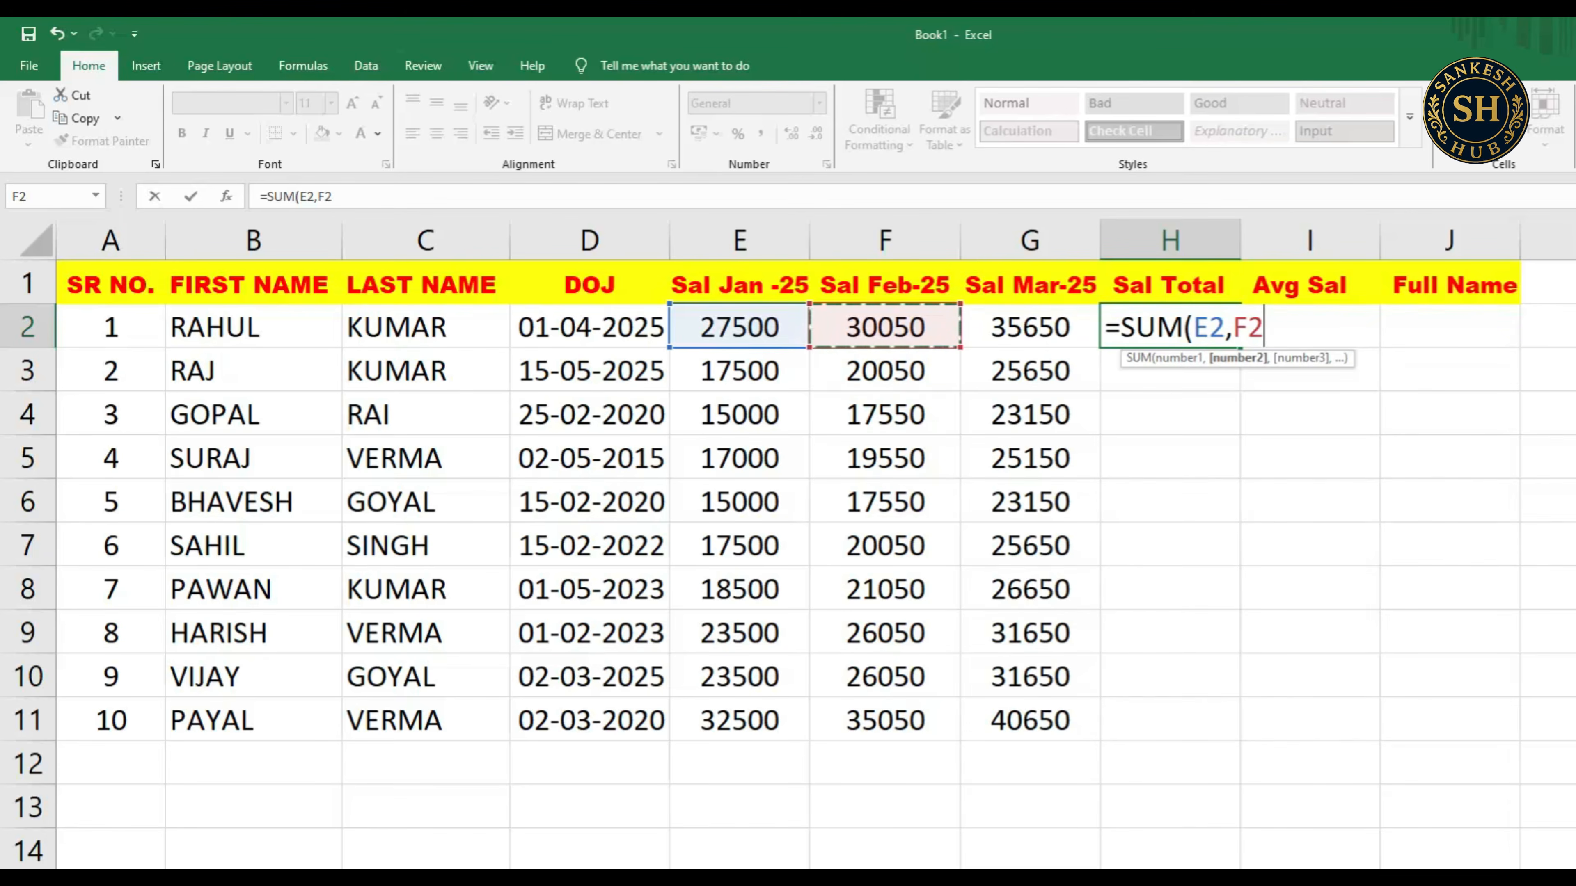
type(",")
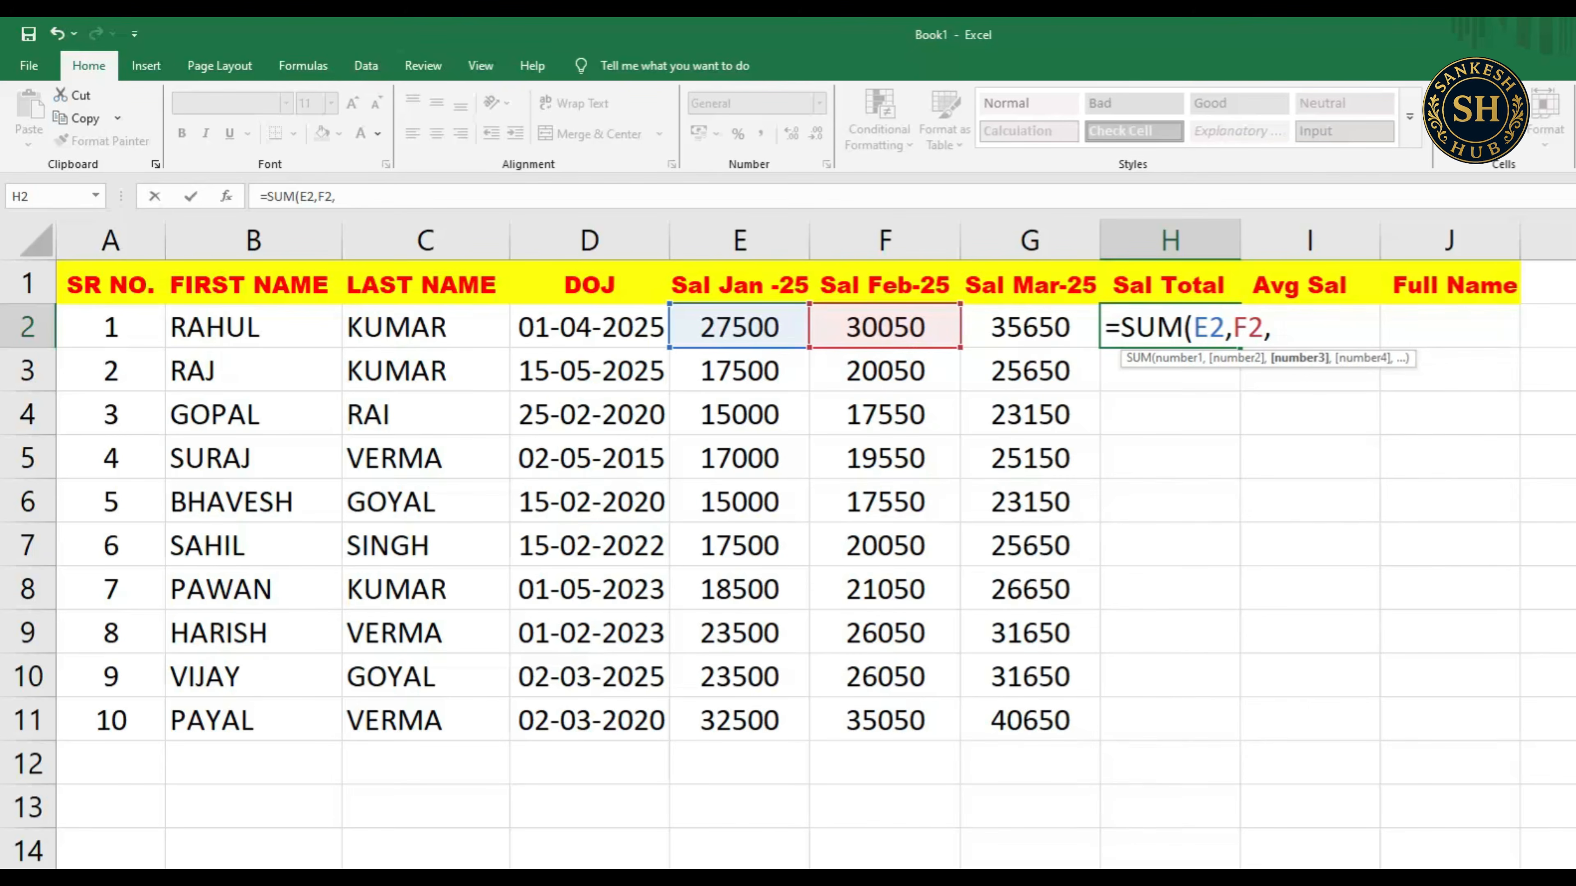
left_click(1030, 325)
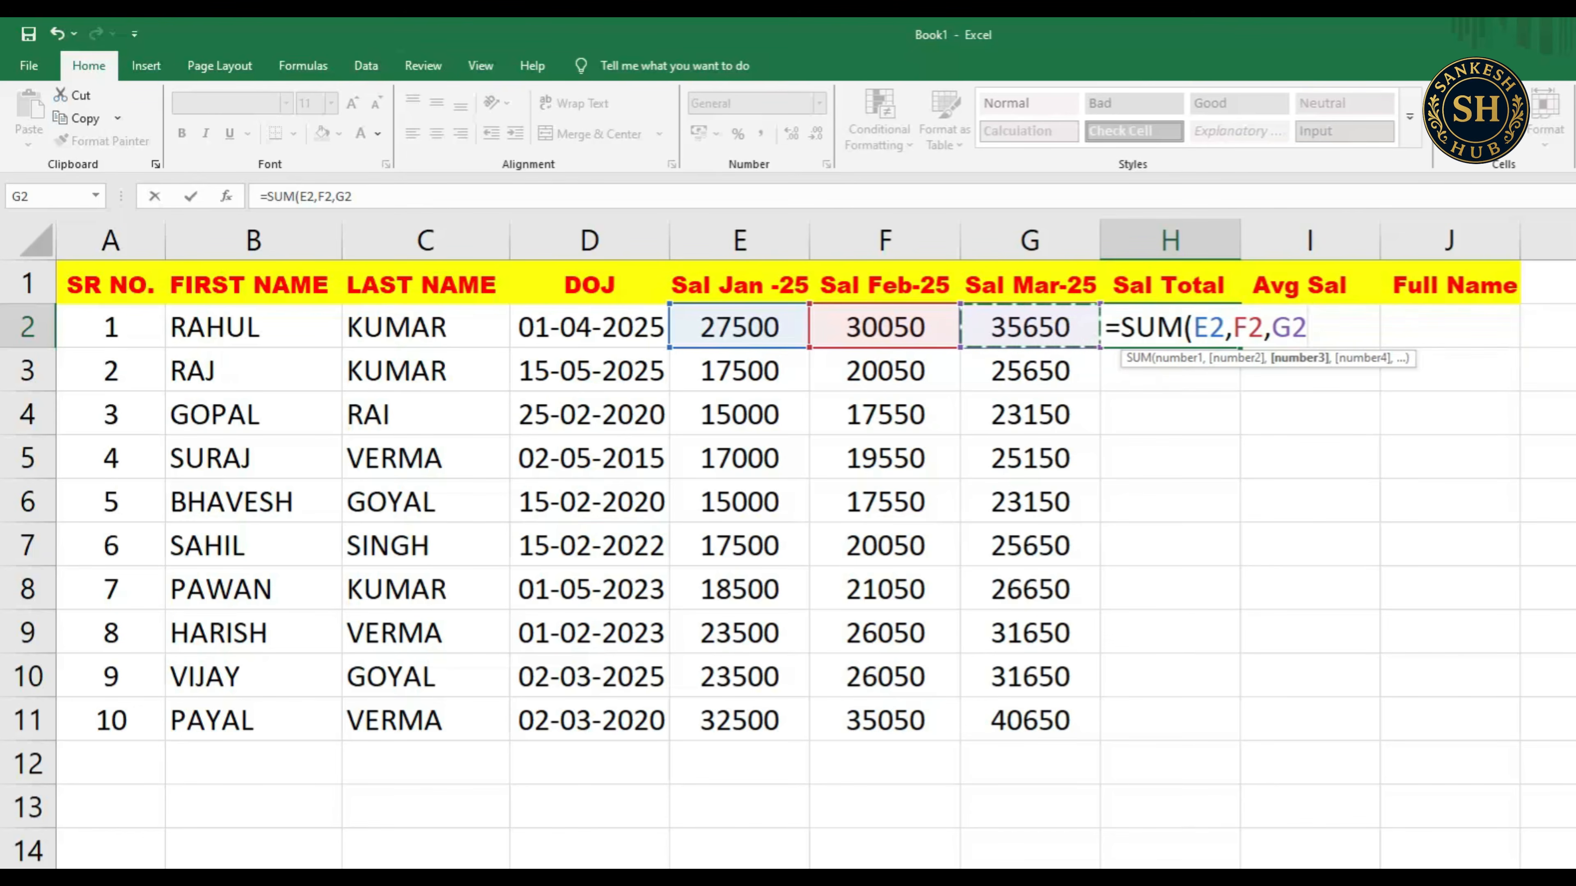
type(")")
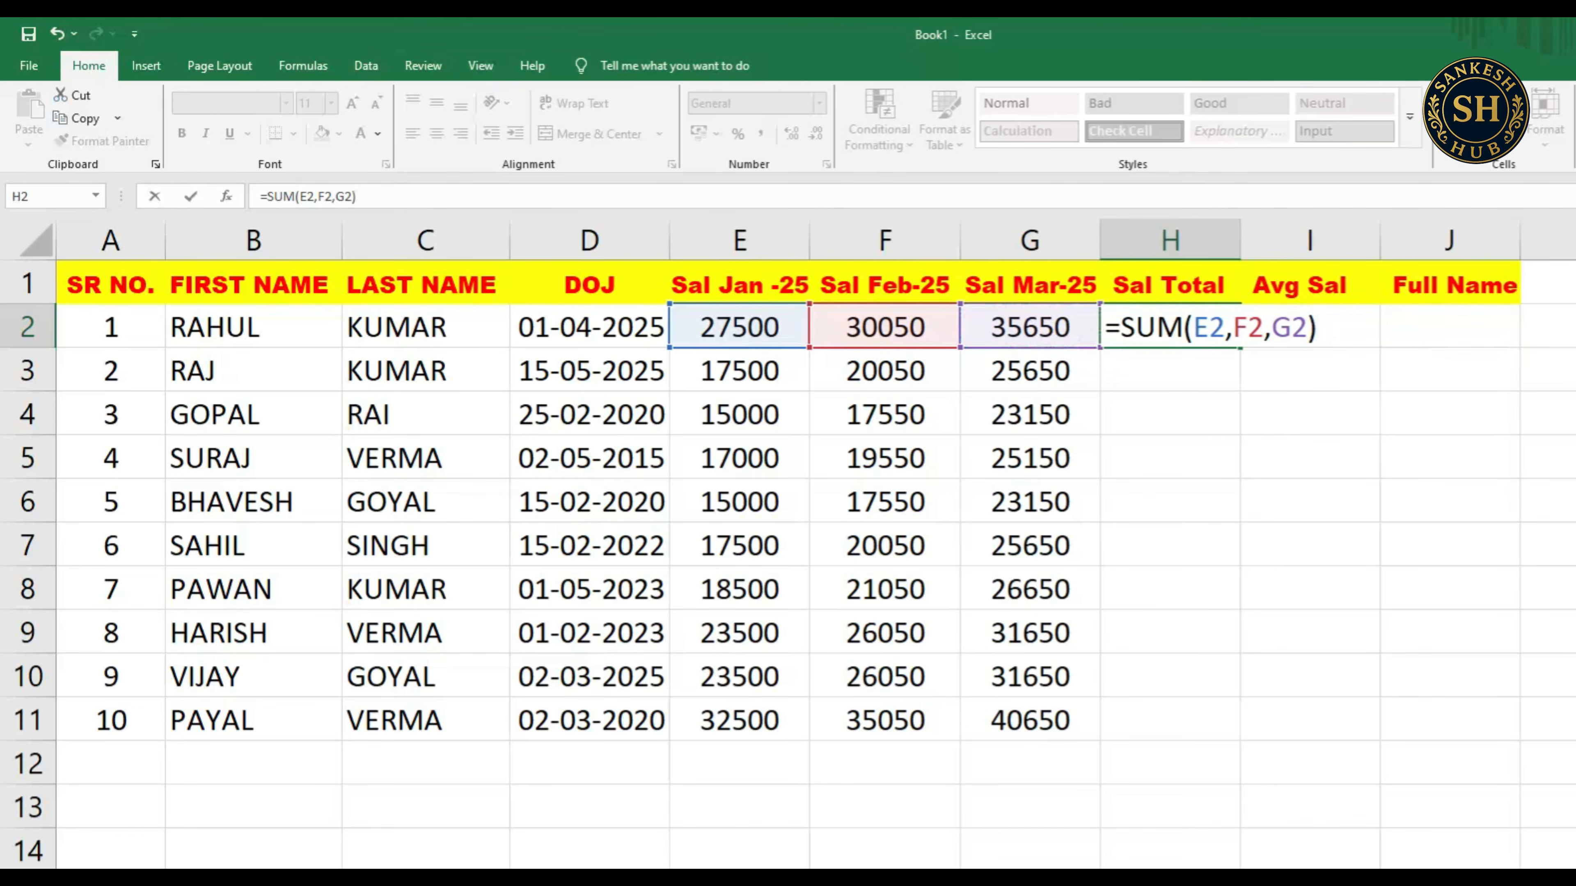
key("Return")
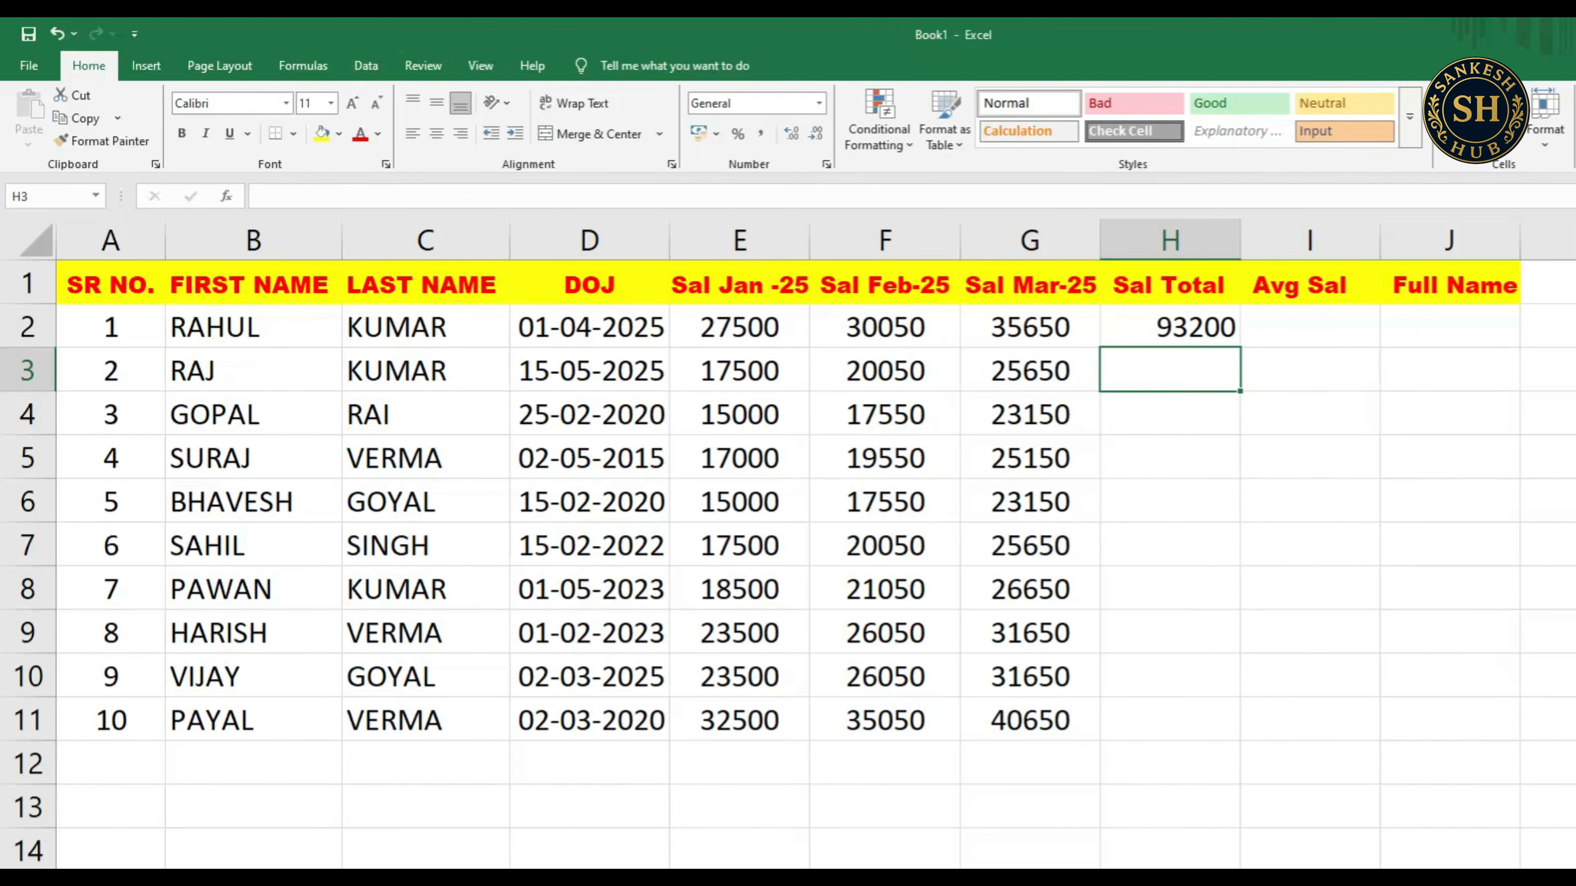
- Examine the monthly salary cells that feed the totals, first E2:G2 and then the whole range E2:G11
left_click_drag(739, 327, 1030, 327)
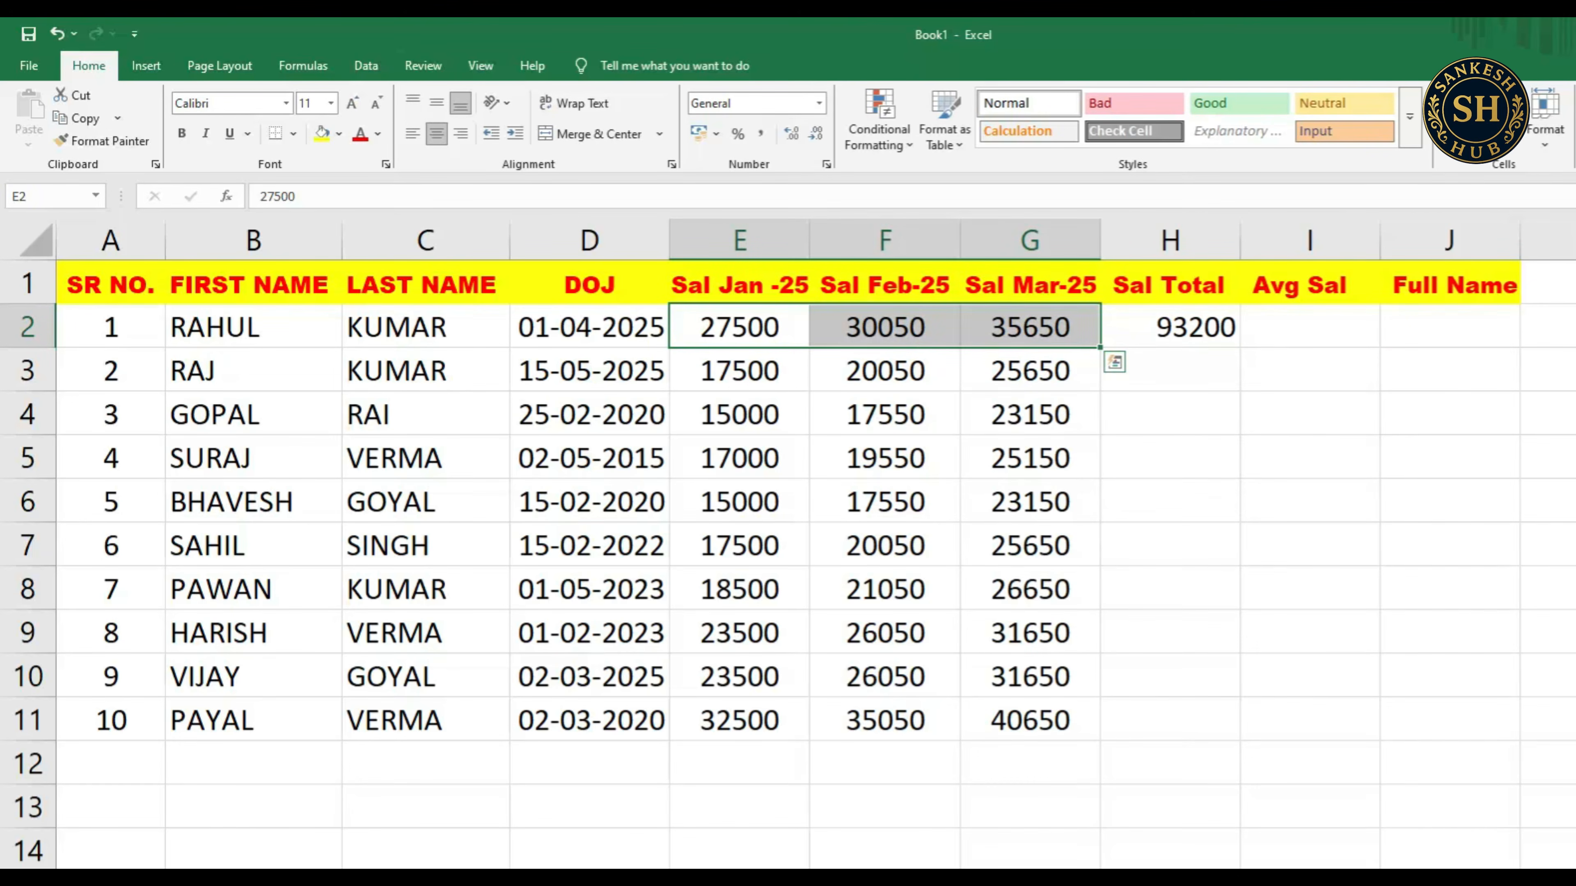
left_click(1309, 457)
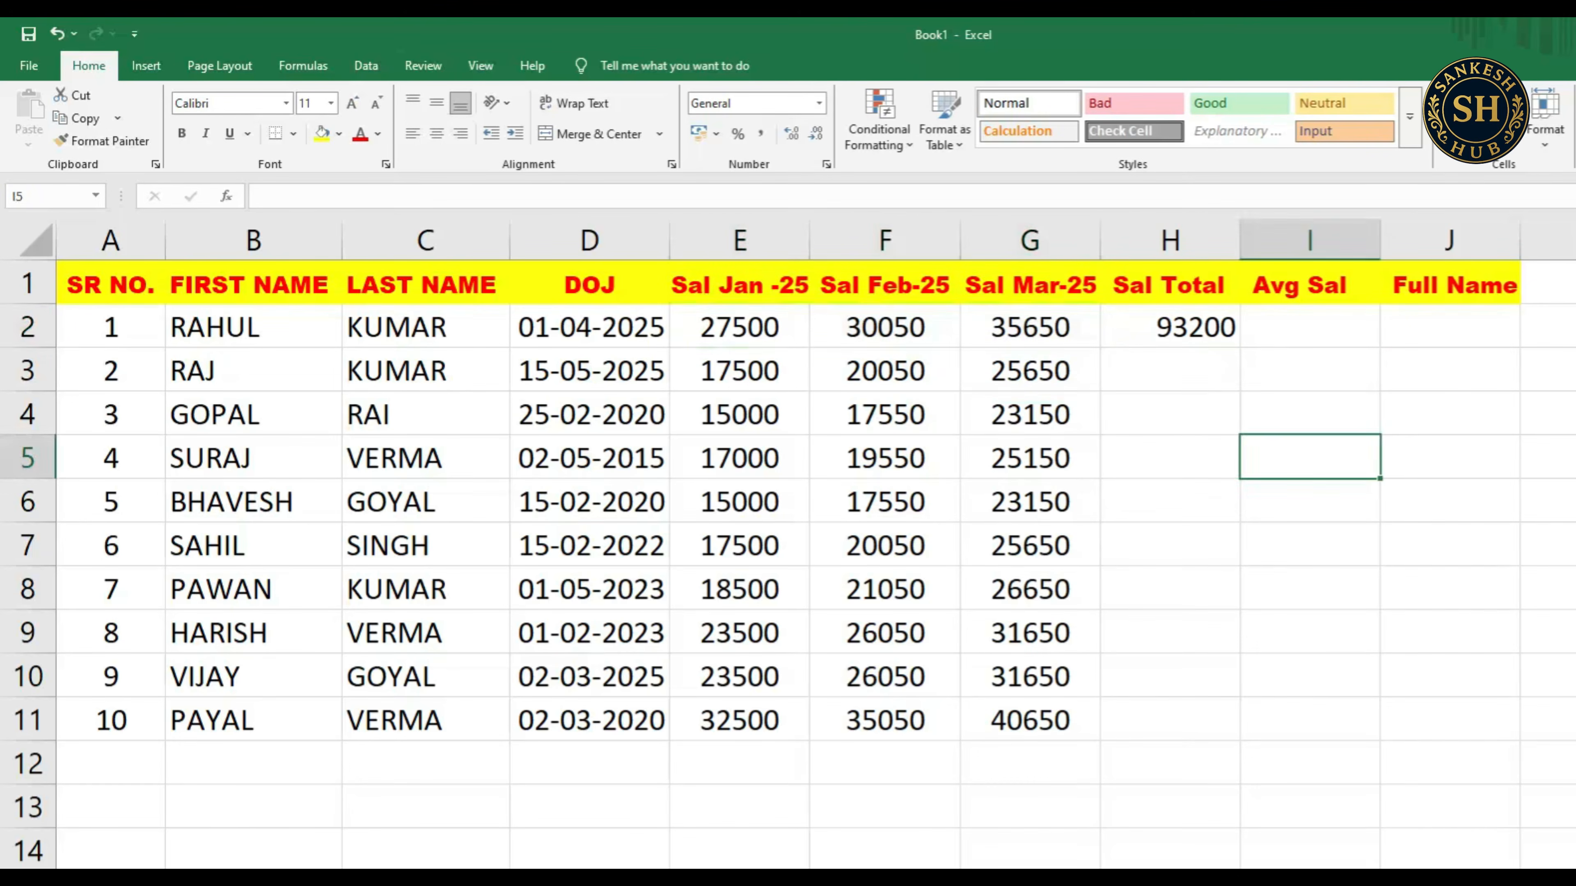
left_click(740, 327)
left_click(885, 370)
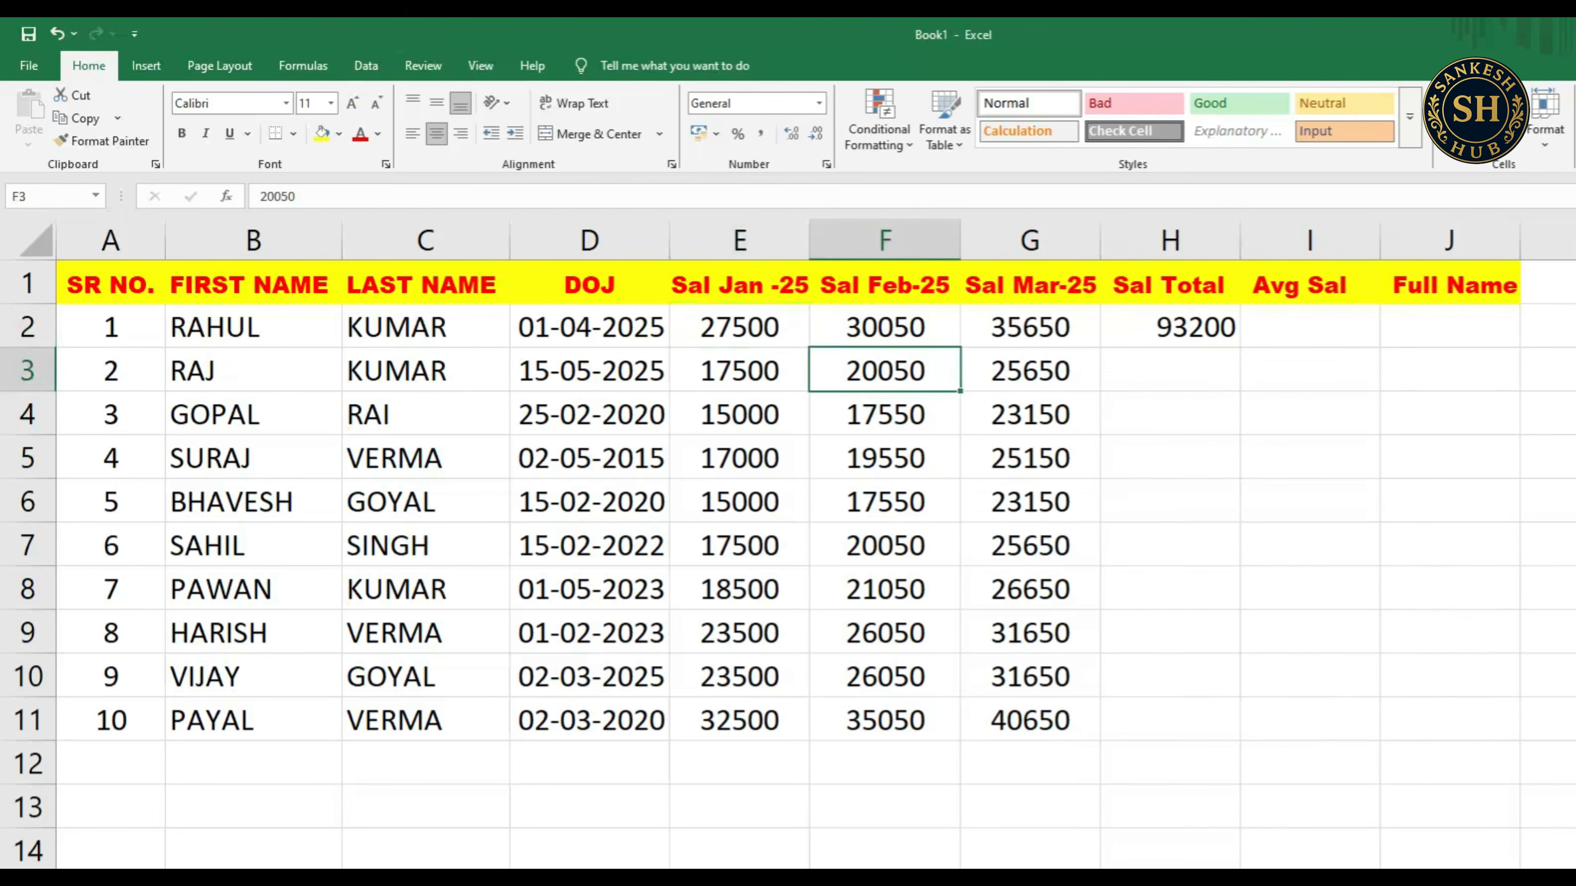
left_click_drag(740, 327, 1029, 720)
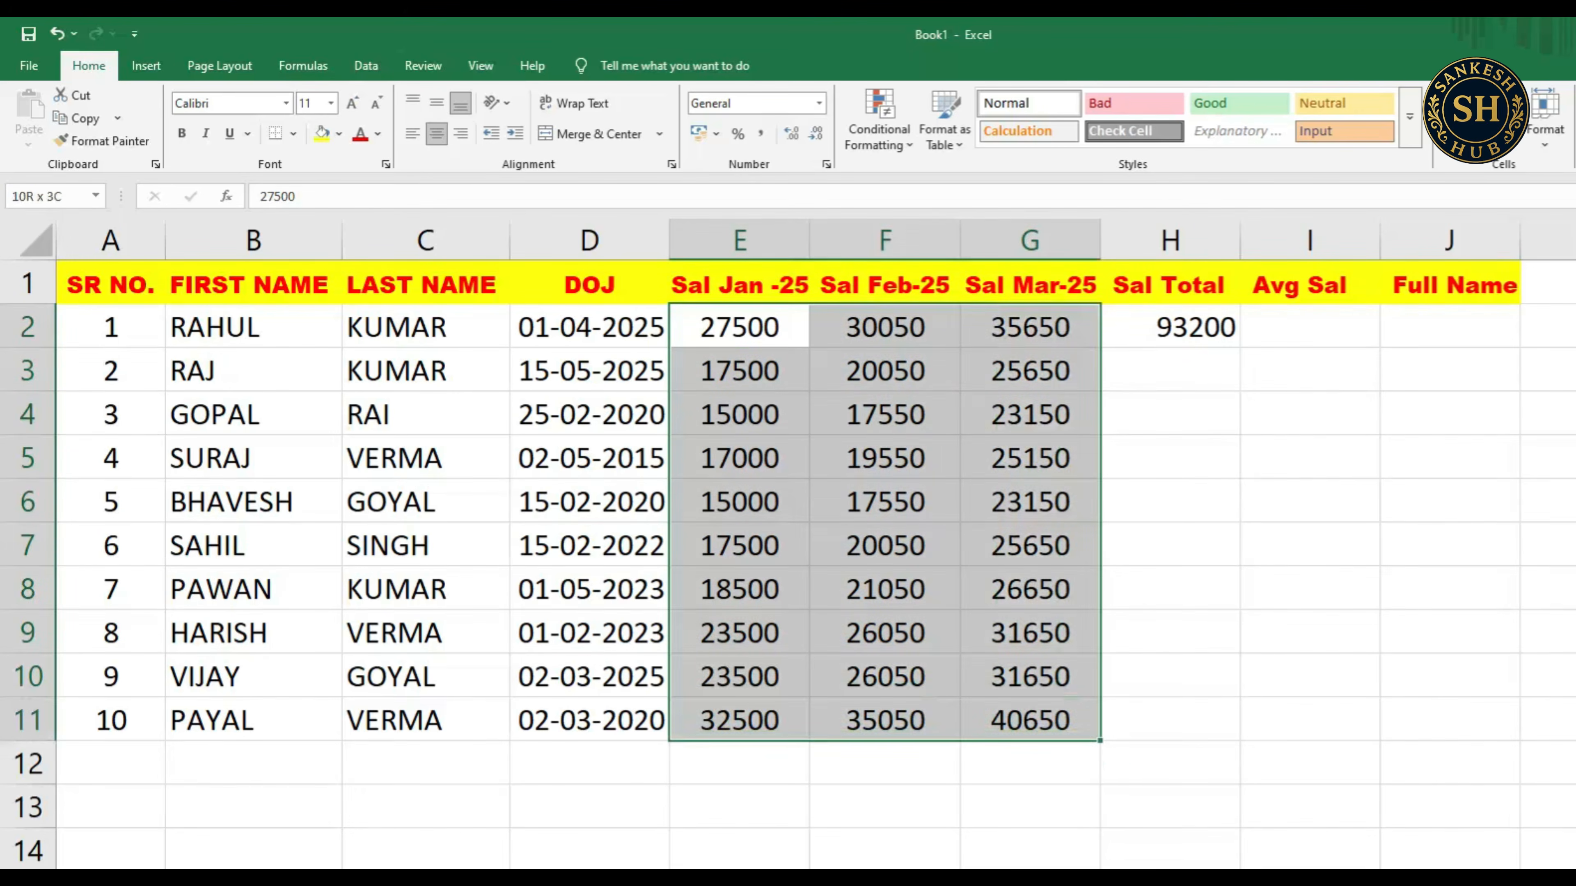
left_click(739, 327)
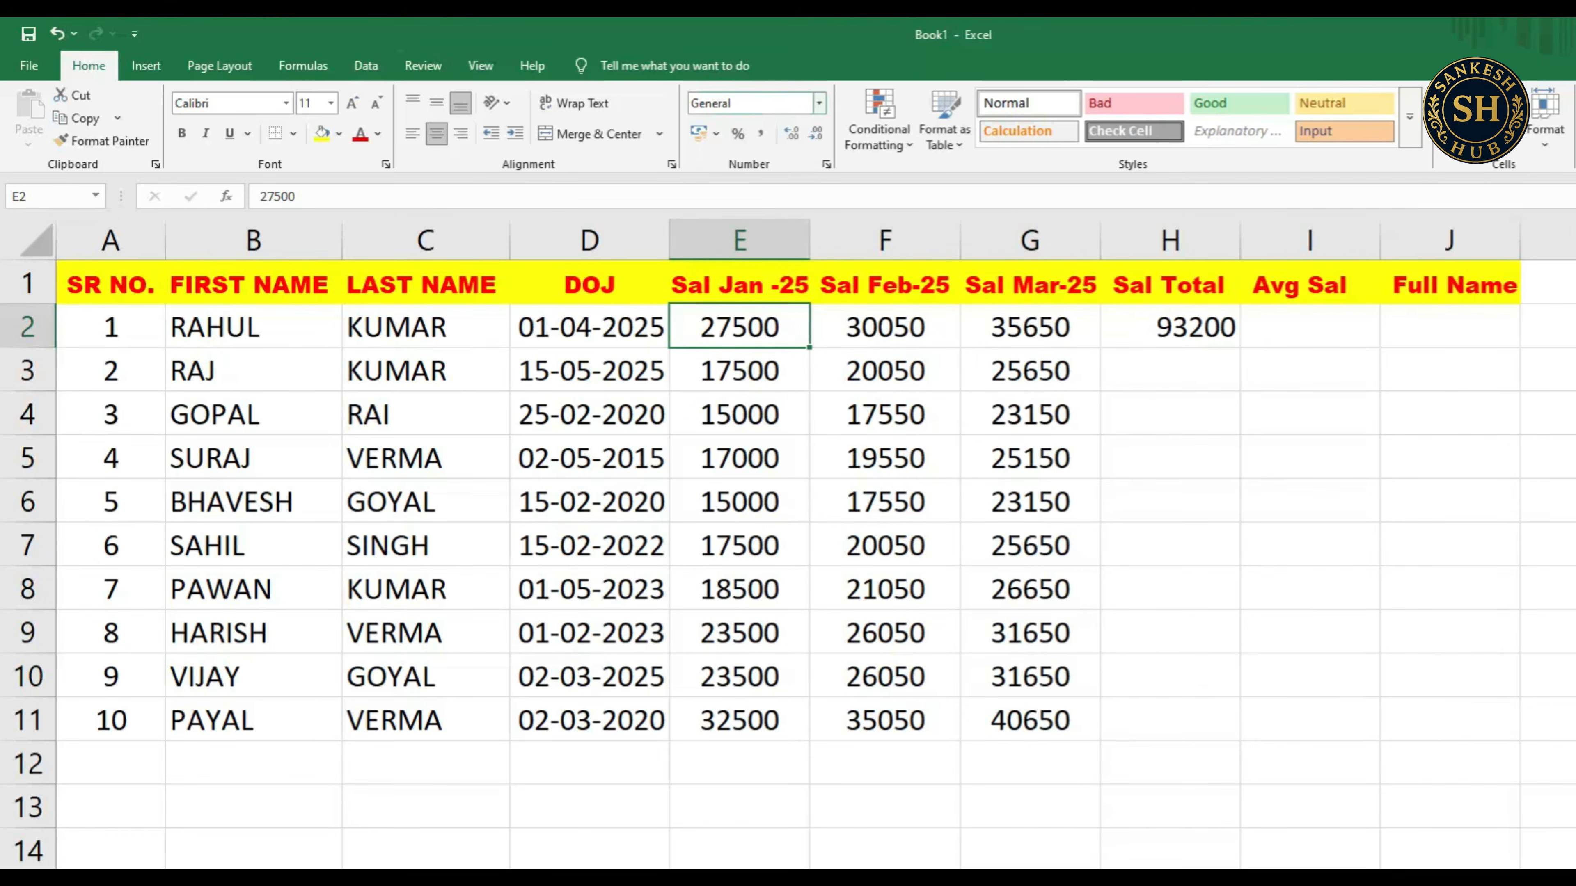
left_click(739, 457)
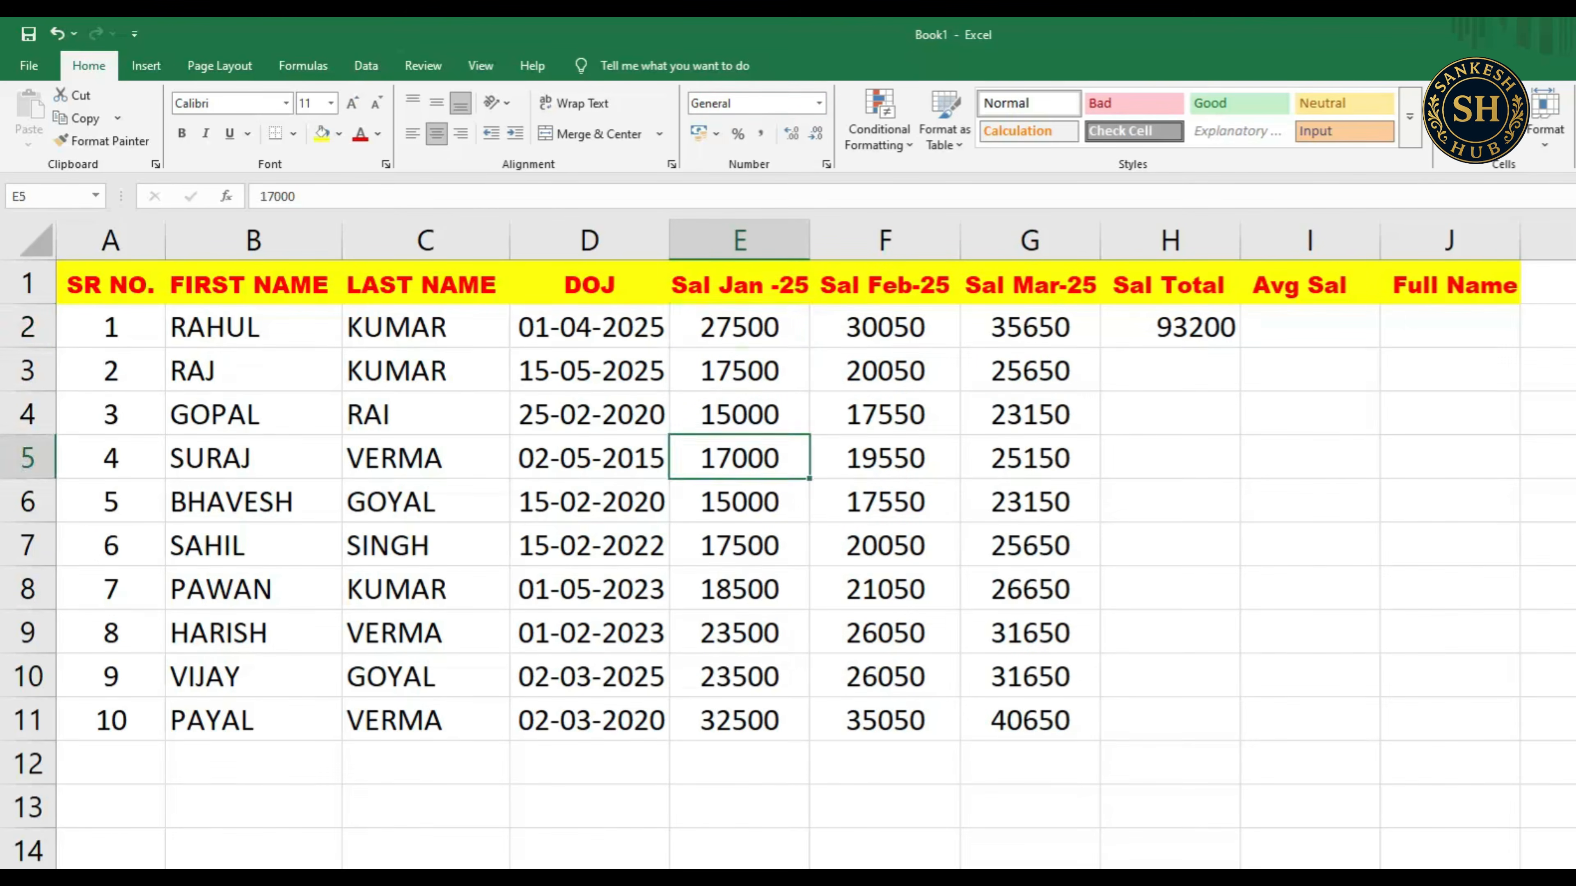
left_click_drag(739, 327, 1029, 720)
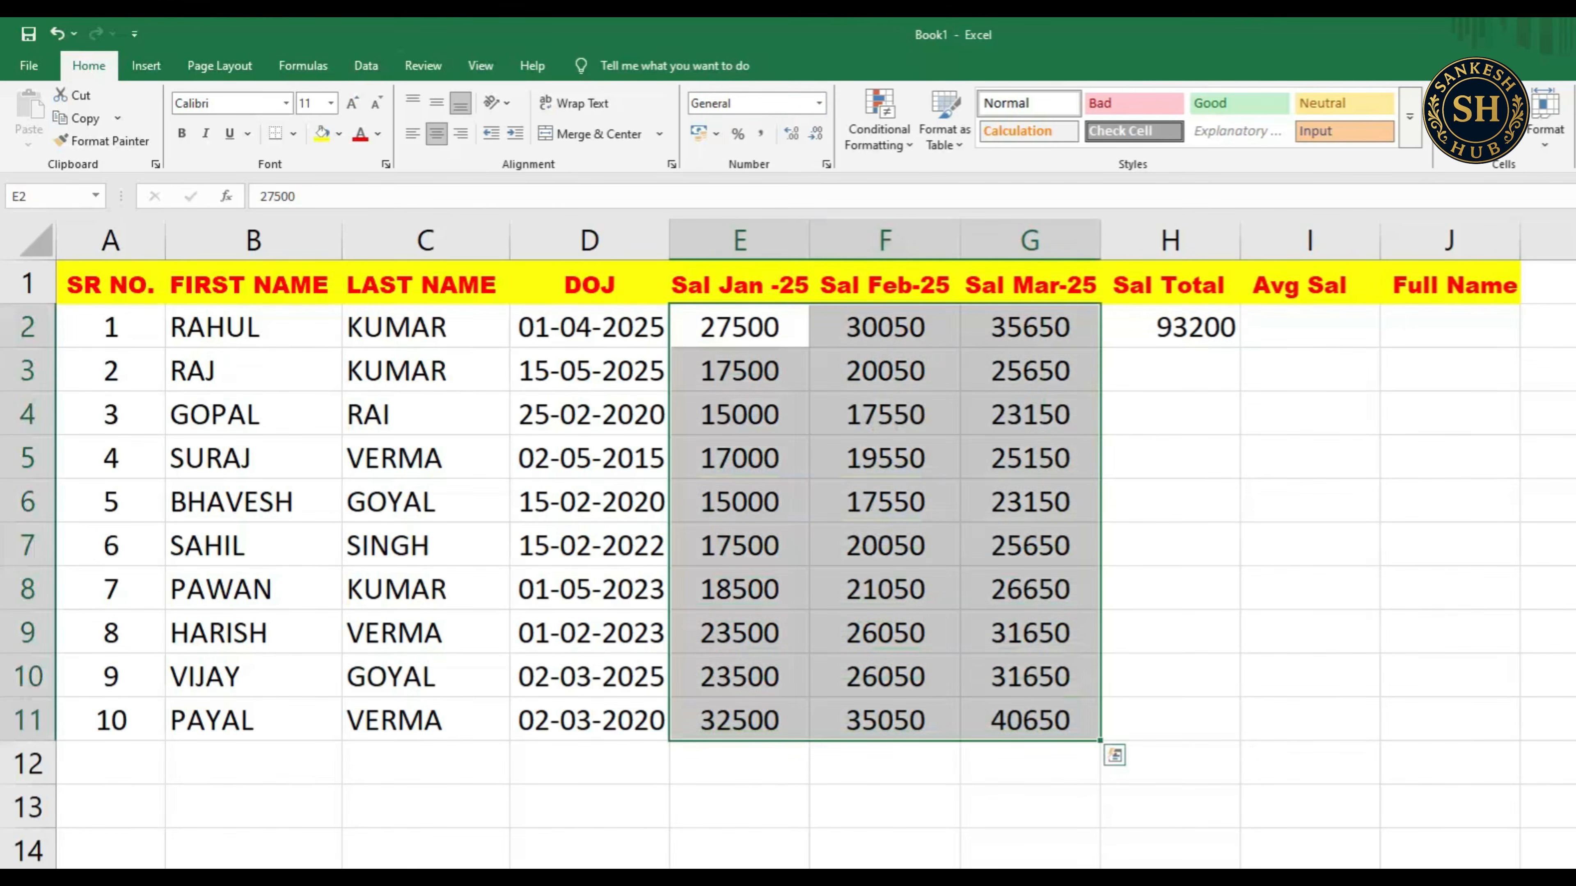
- Format the January to March salaries in E2:G11 as Number with no decimal places
left_click(818, 103)
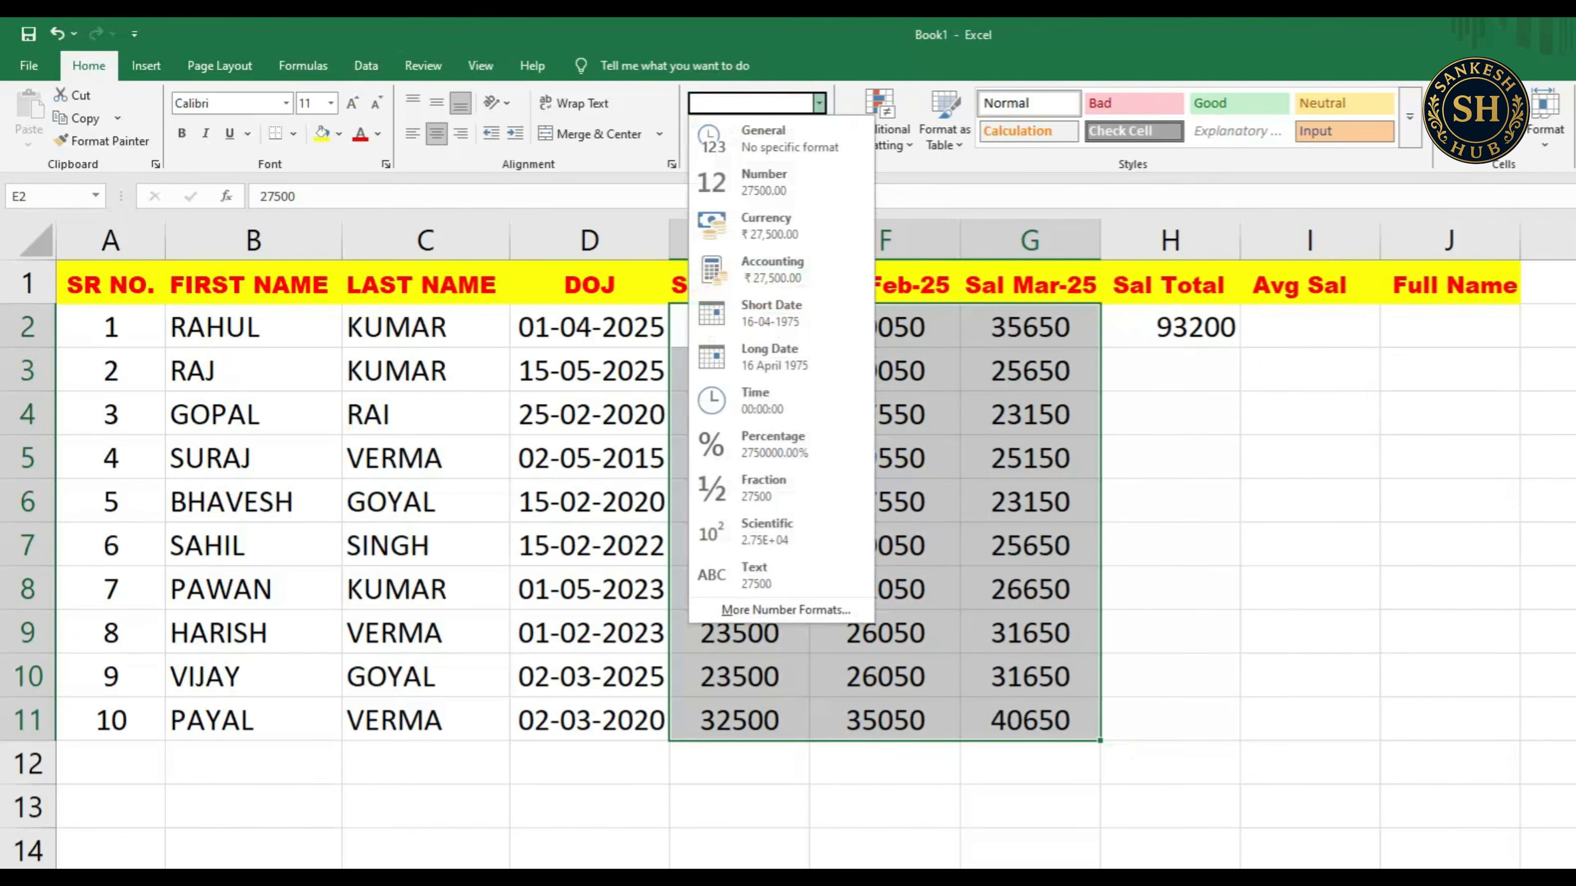
left_click(776, 182)
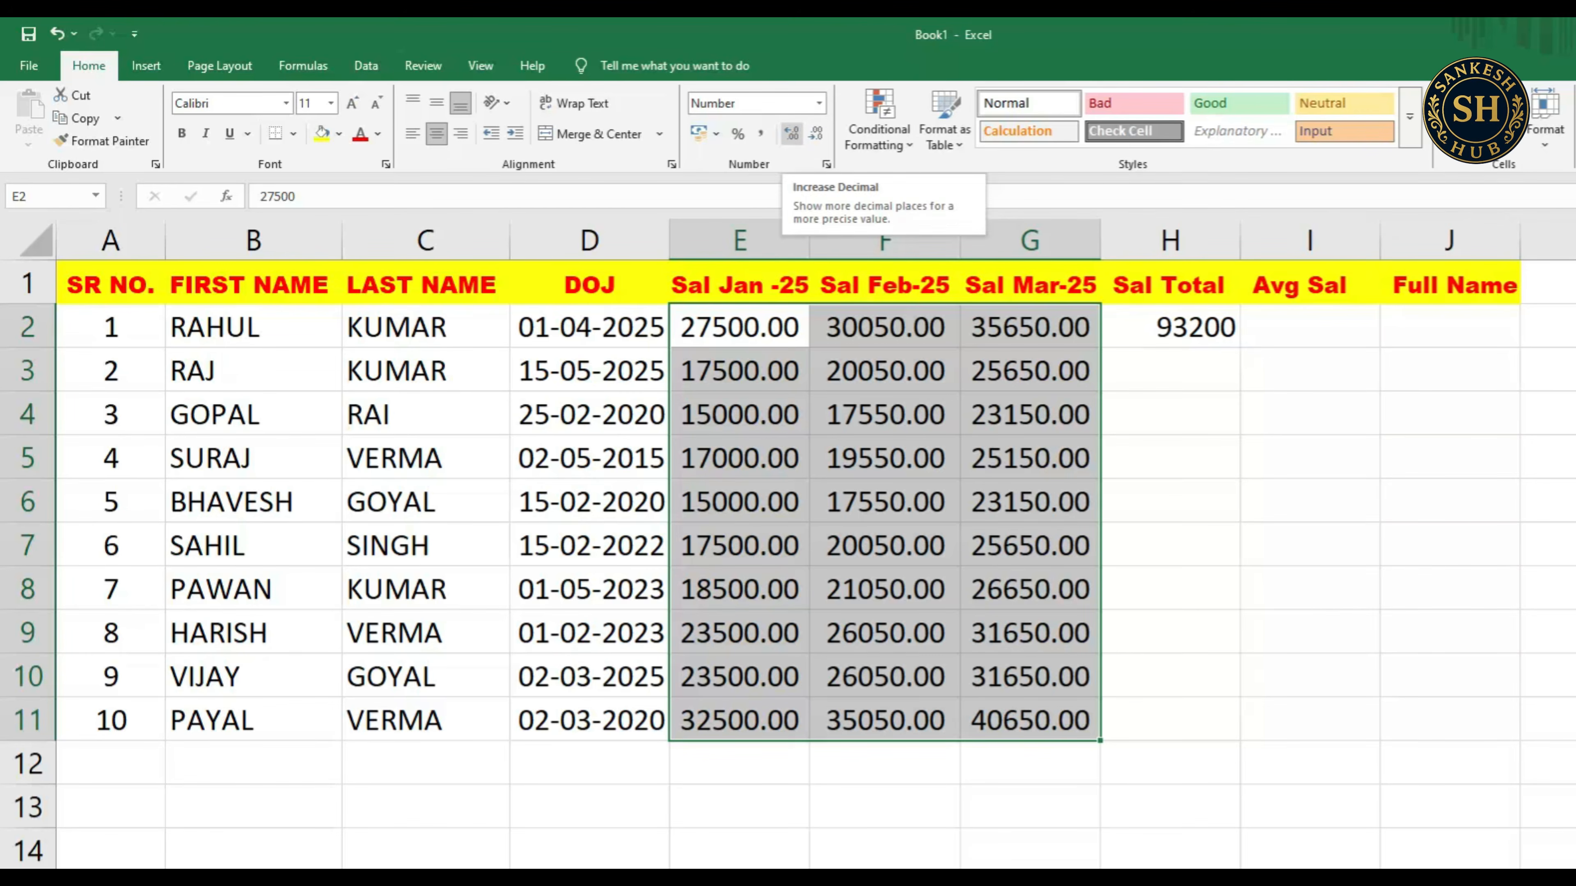
left_click(791, 133)
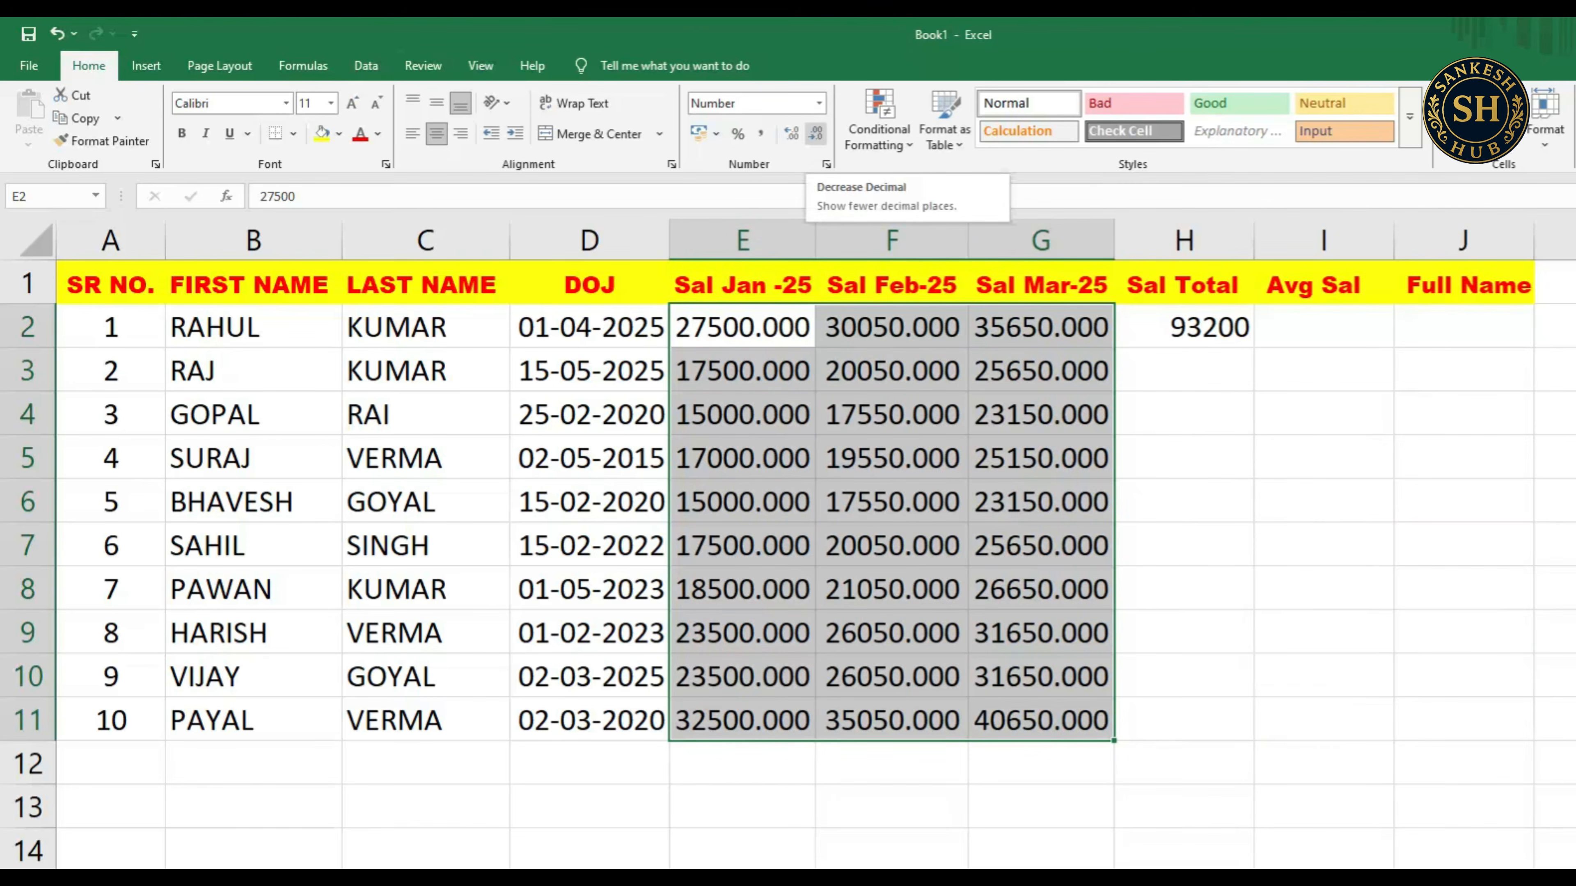
left_click(815, 133)
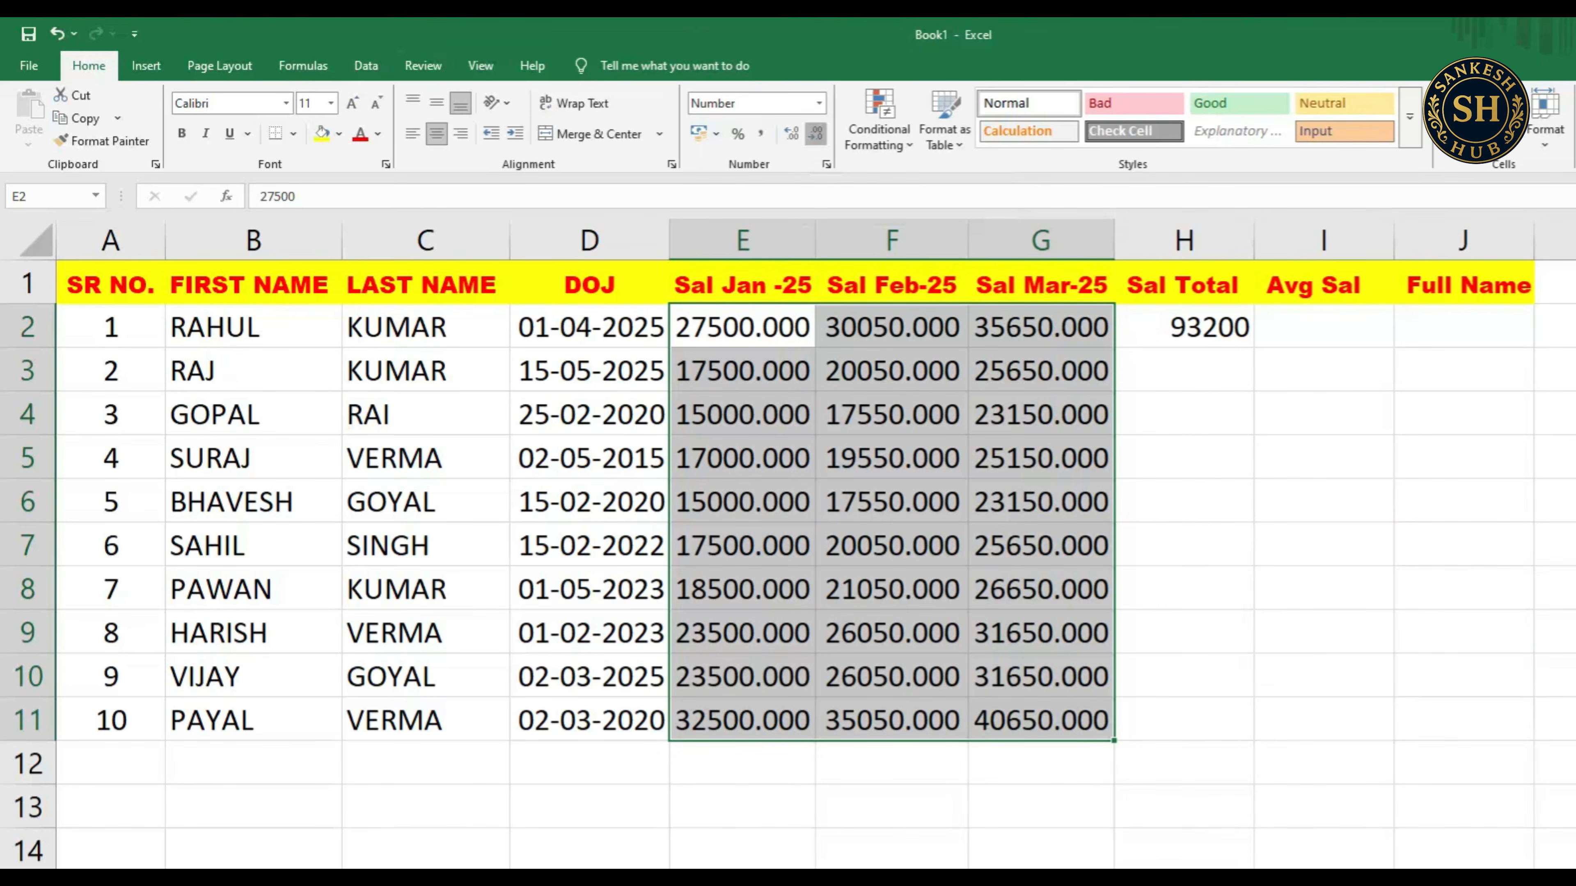
left_click(816, 133)
left_click(816, 133)
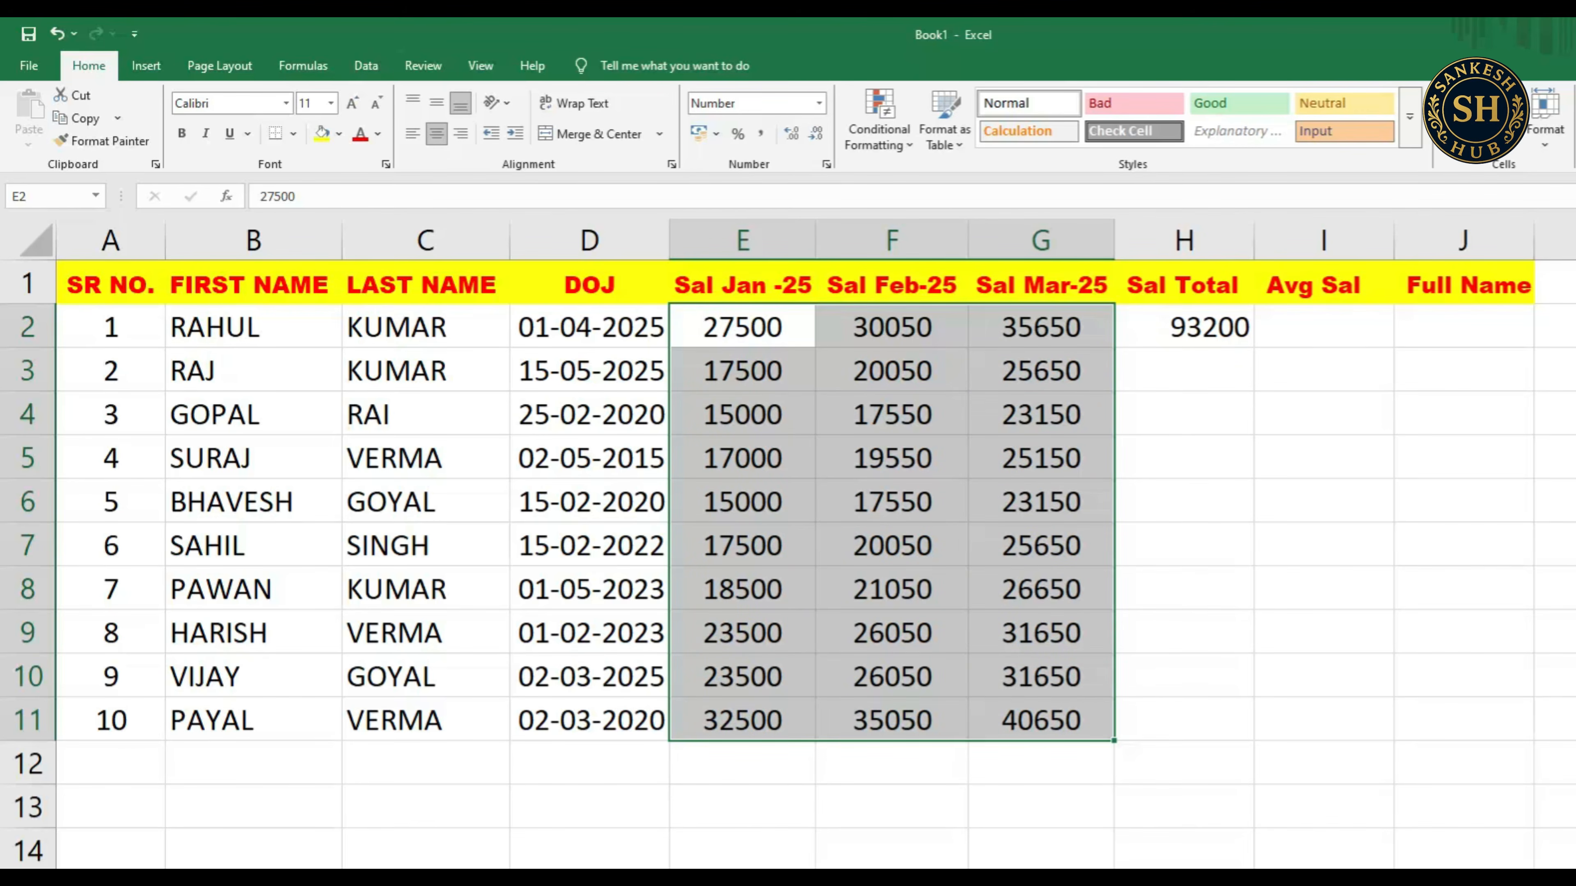
left_click(742, 325)
left_click(1184, 326)
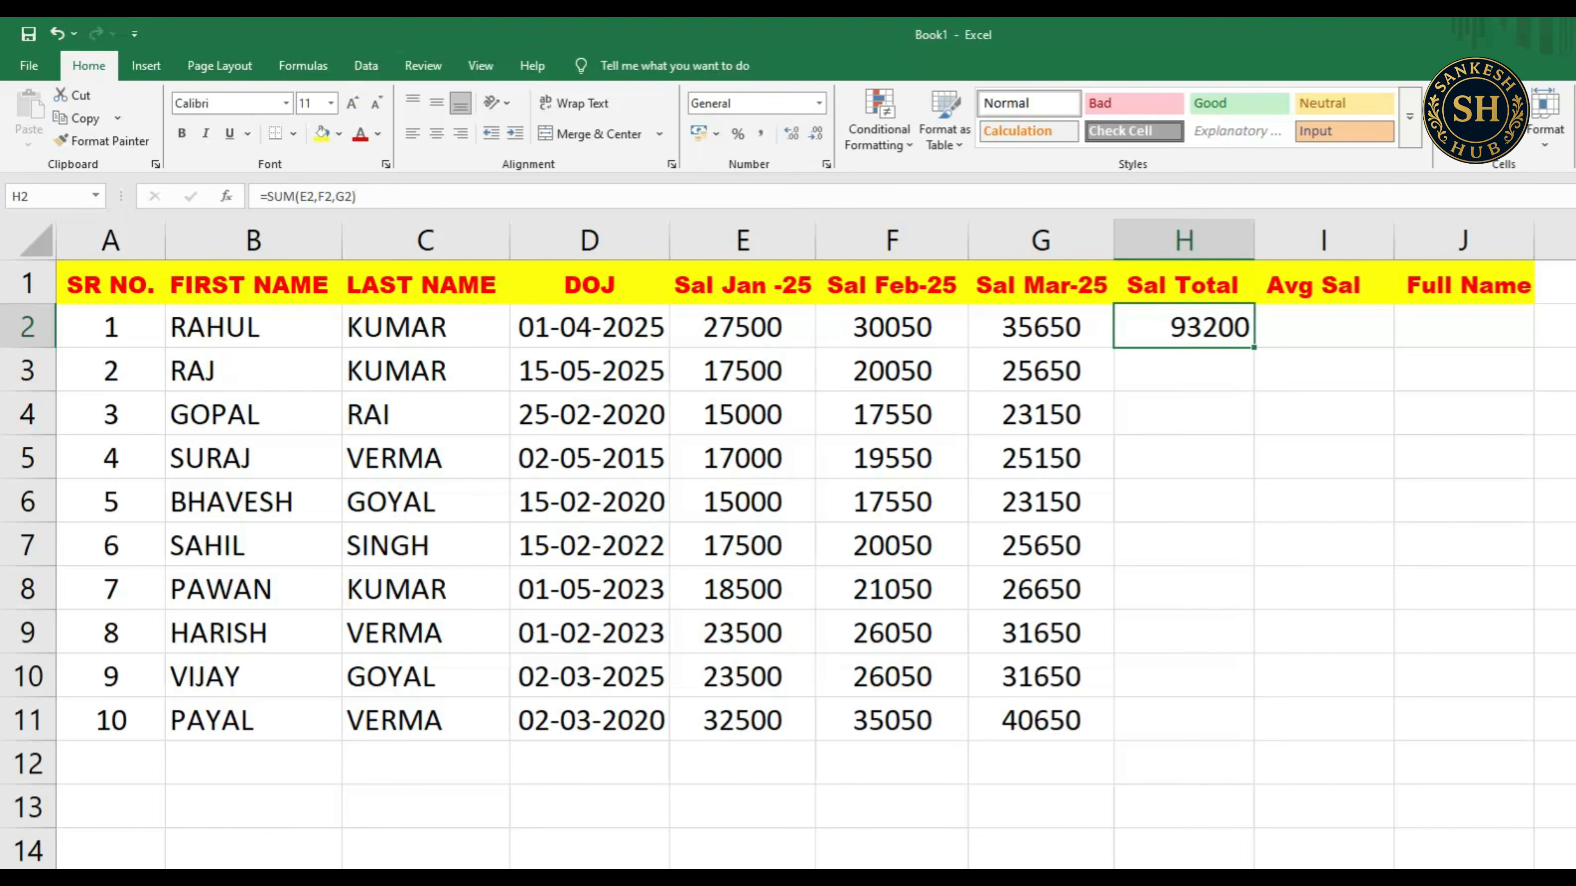
left_click(1184, 456)
left_click(1184, 326)
left_click(1184, 370)
left_click(1184, 327)
left_click_drag(357, 196, 259, 196)
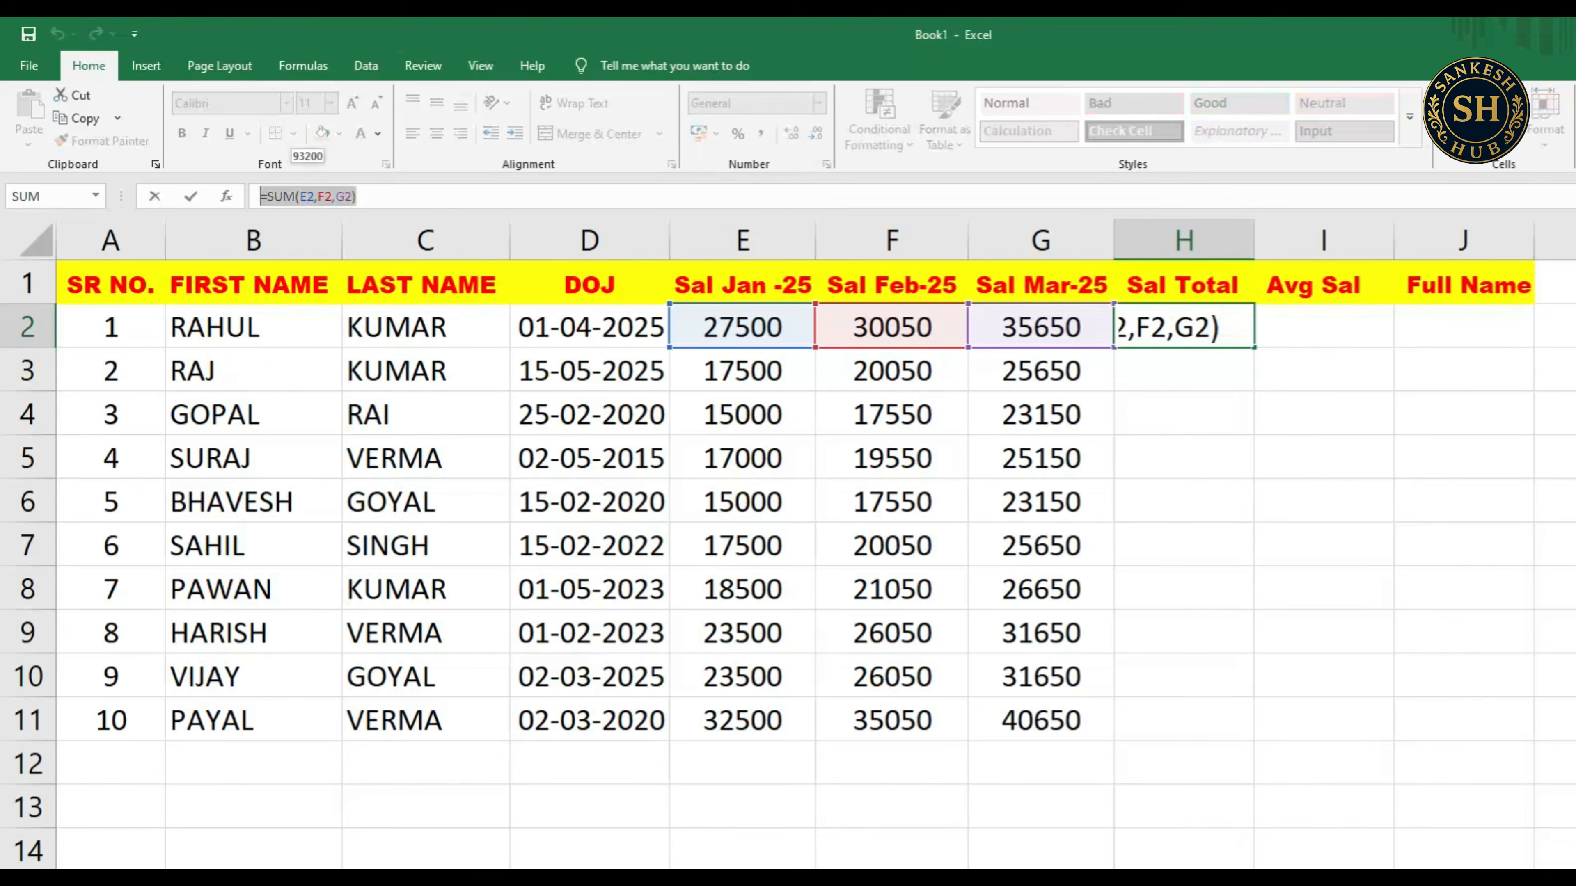
type("=")
left_click(1184, 414)
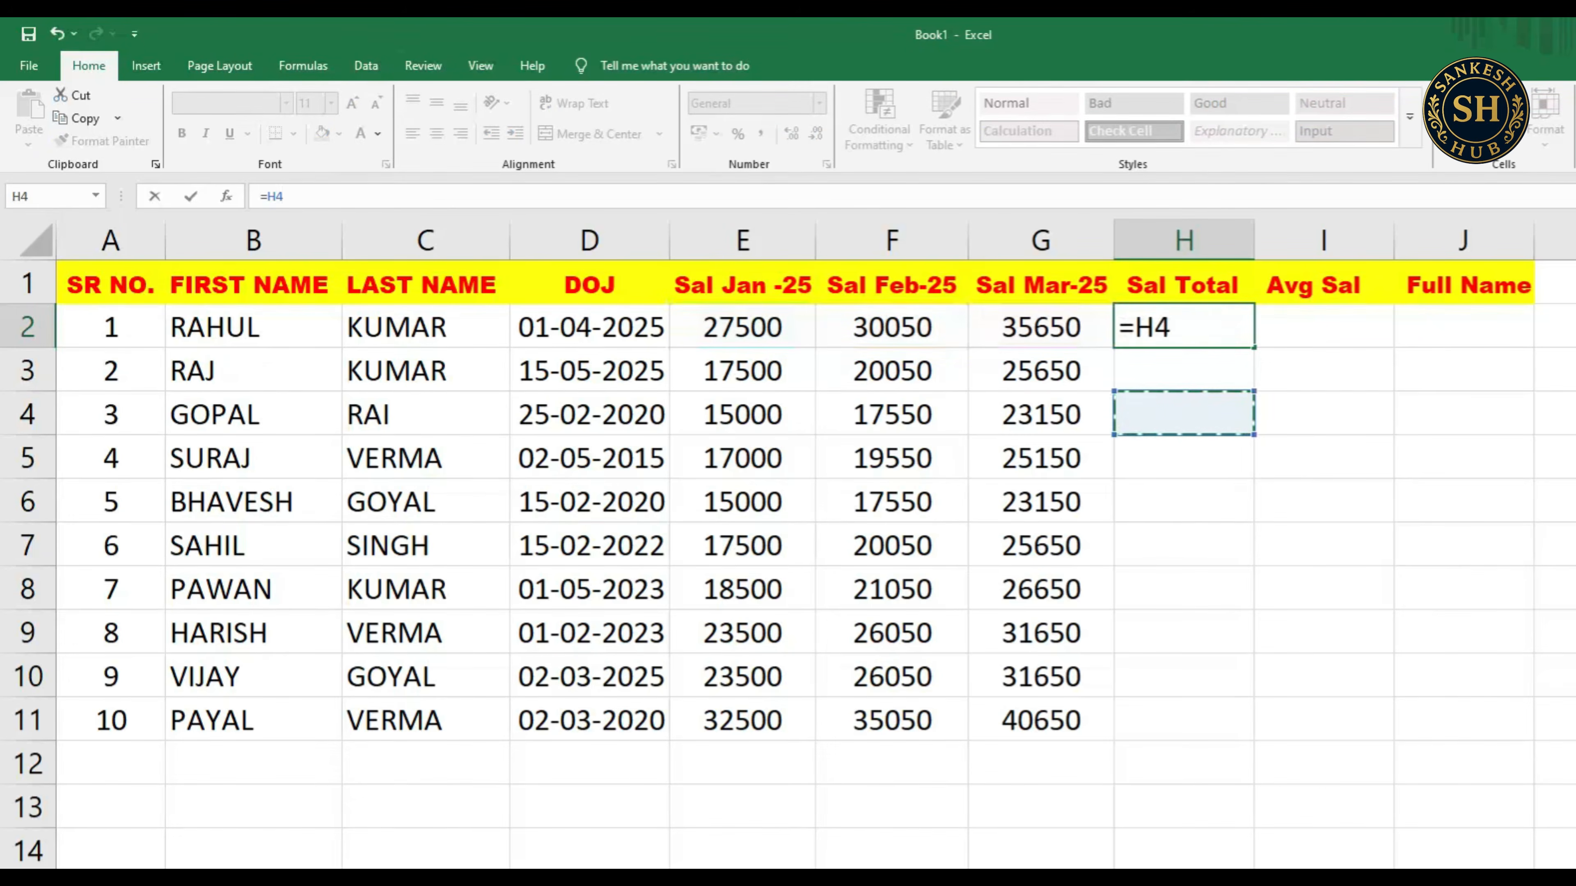
key("Escape")
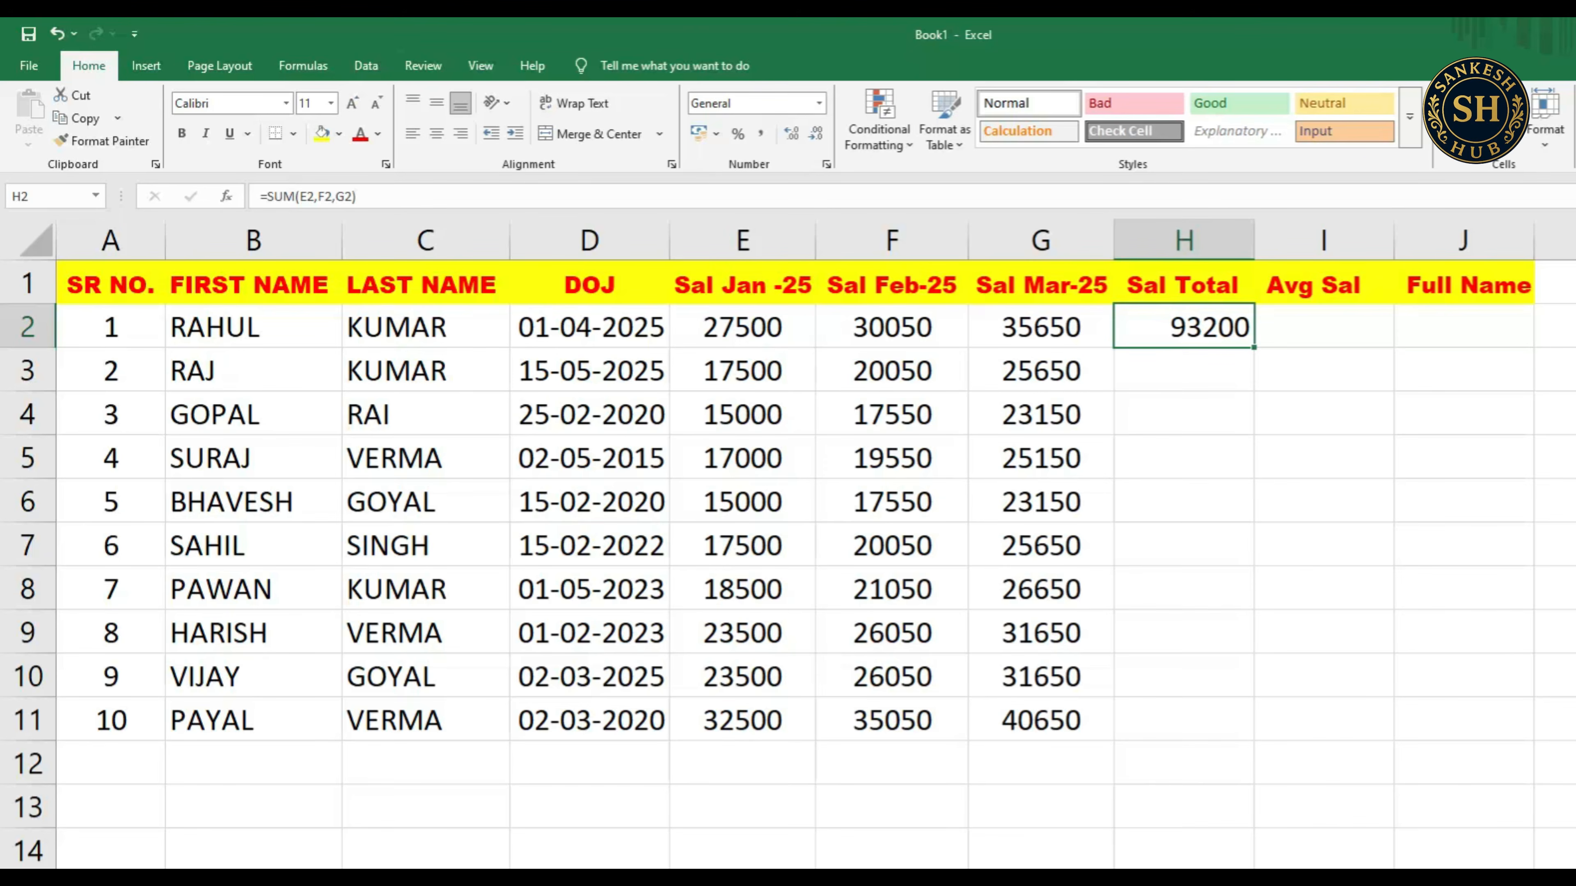
- Fill the Sal Total formula from H2 down to H11
left_click(1184, 370)
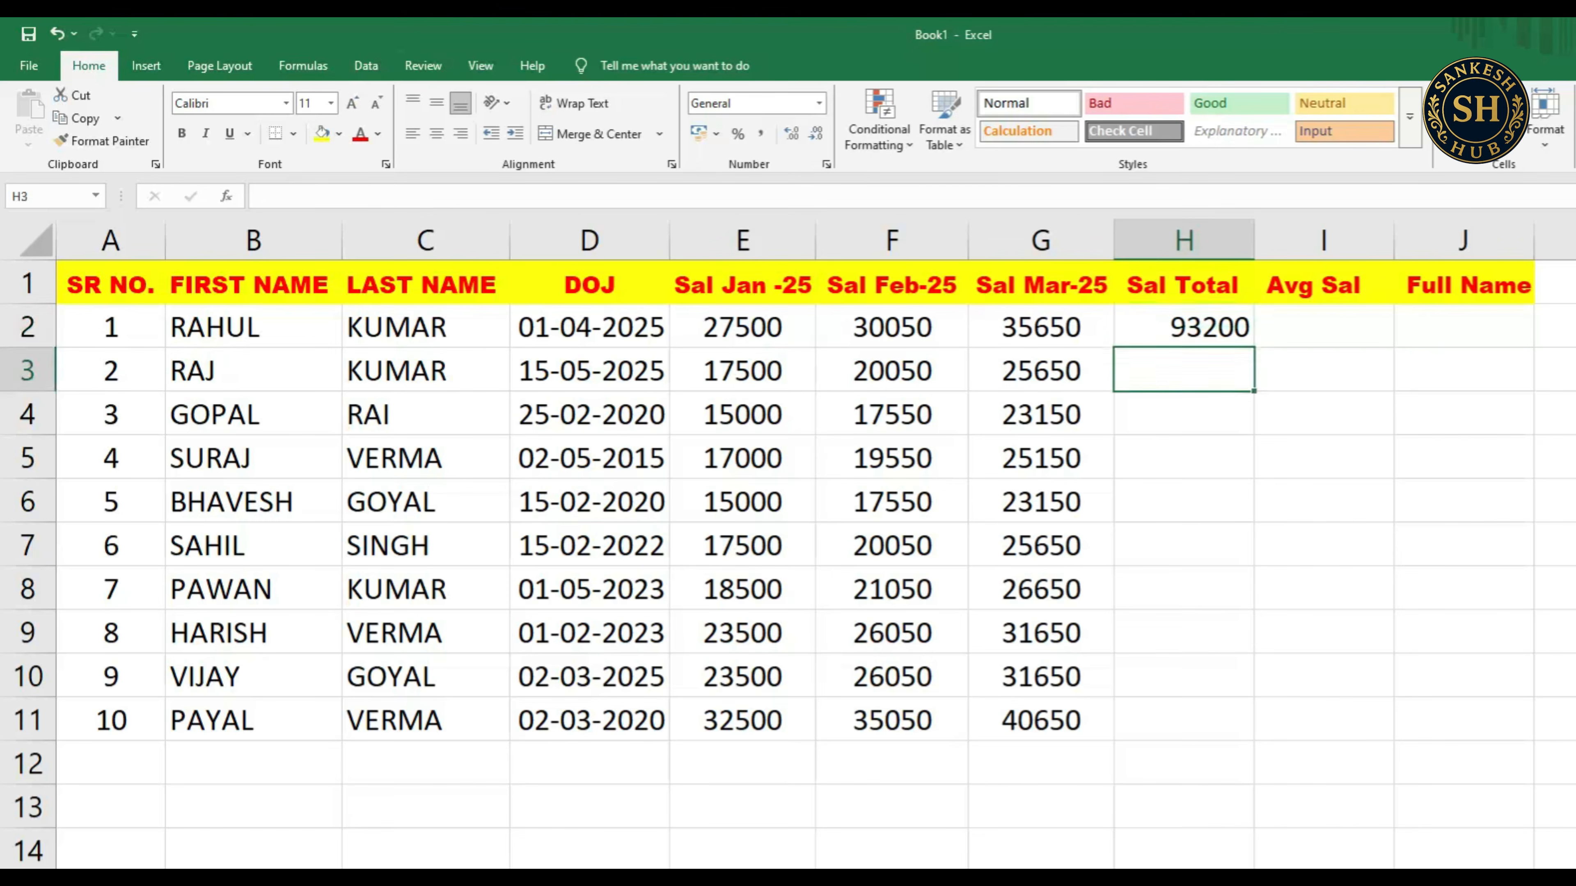
left_click(1183, 326)
left_click(1184, 370)
left_click(1183, 327)
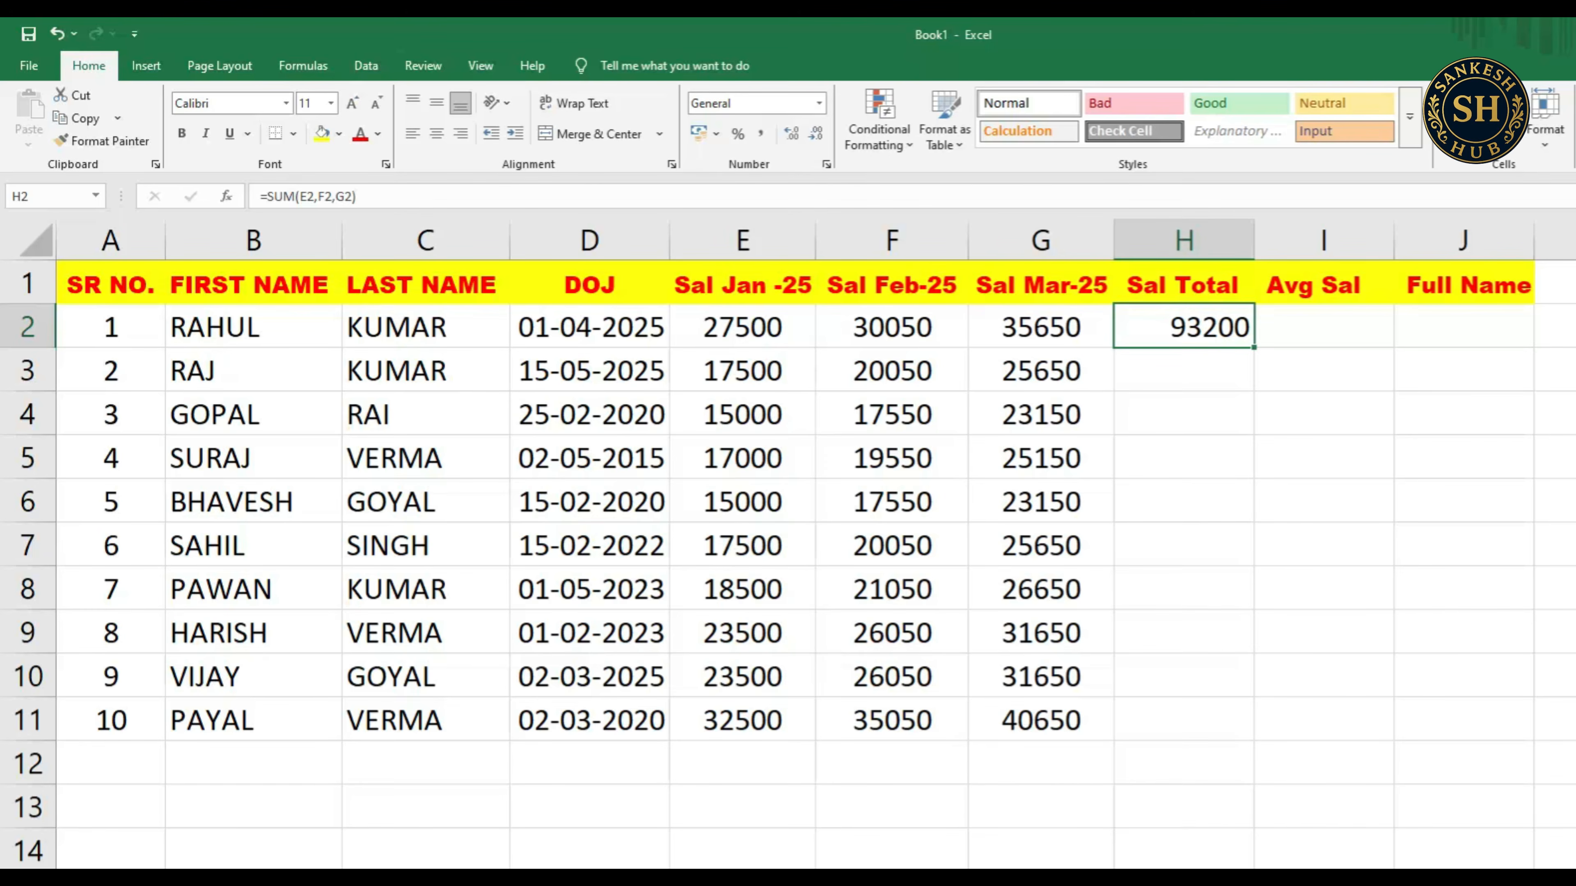
left_click_drag(1254, 347, 1254, 740)
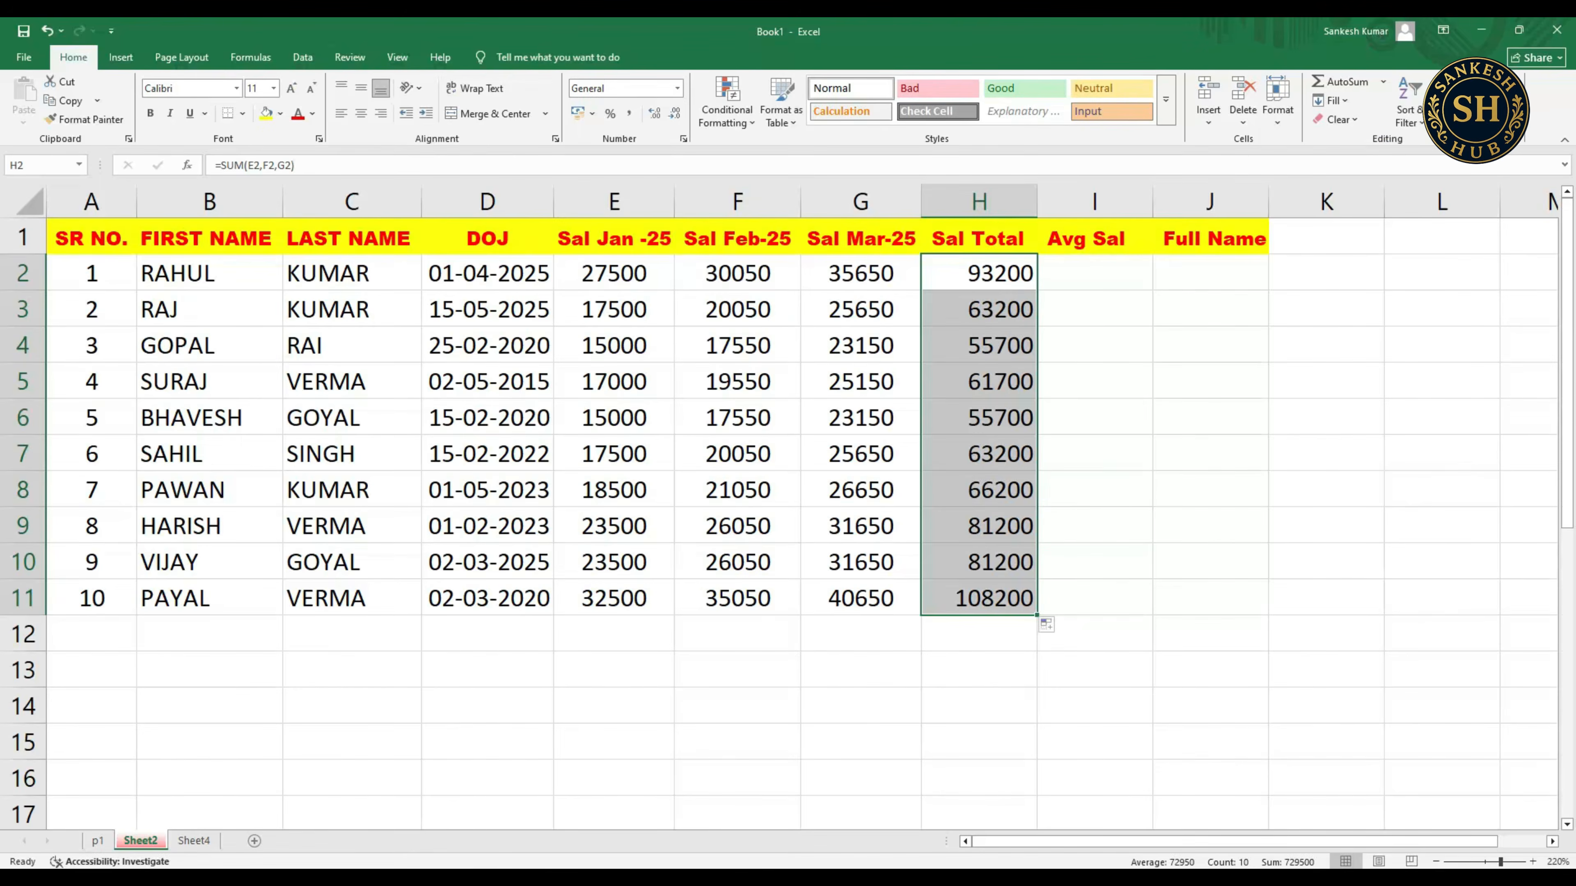
- Examine the three monthly salaries in the first and last employee rows, E2:G2 and E11:G11
left_click(1209, 380)
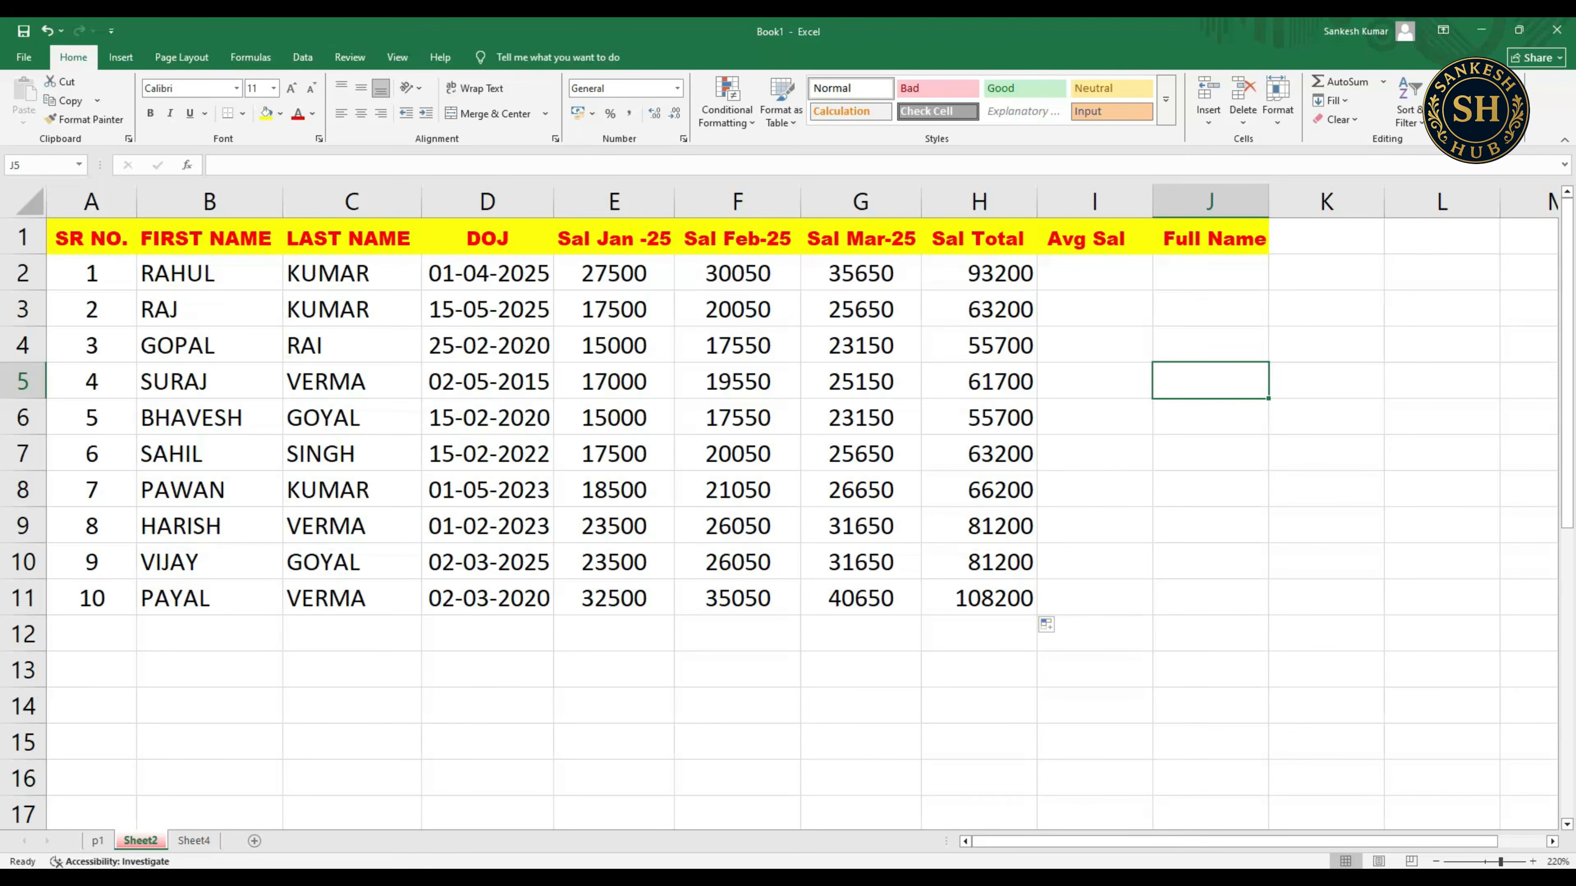
left_click(614, 273)
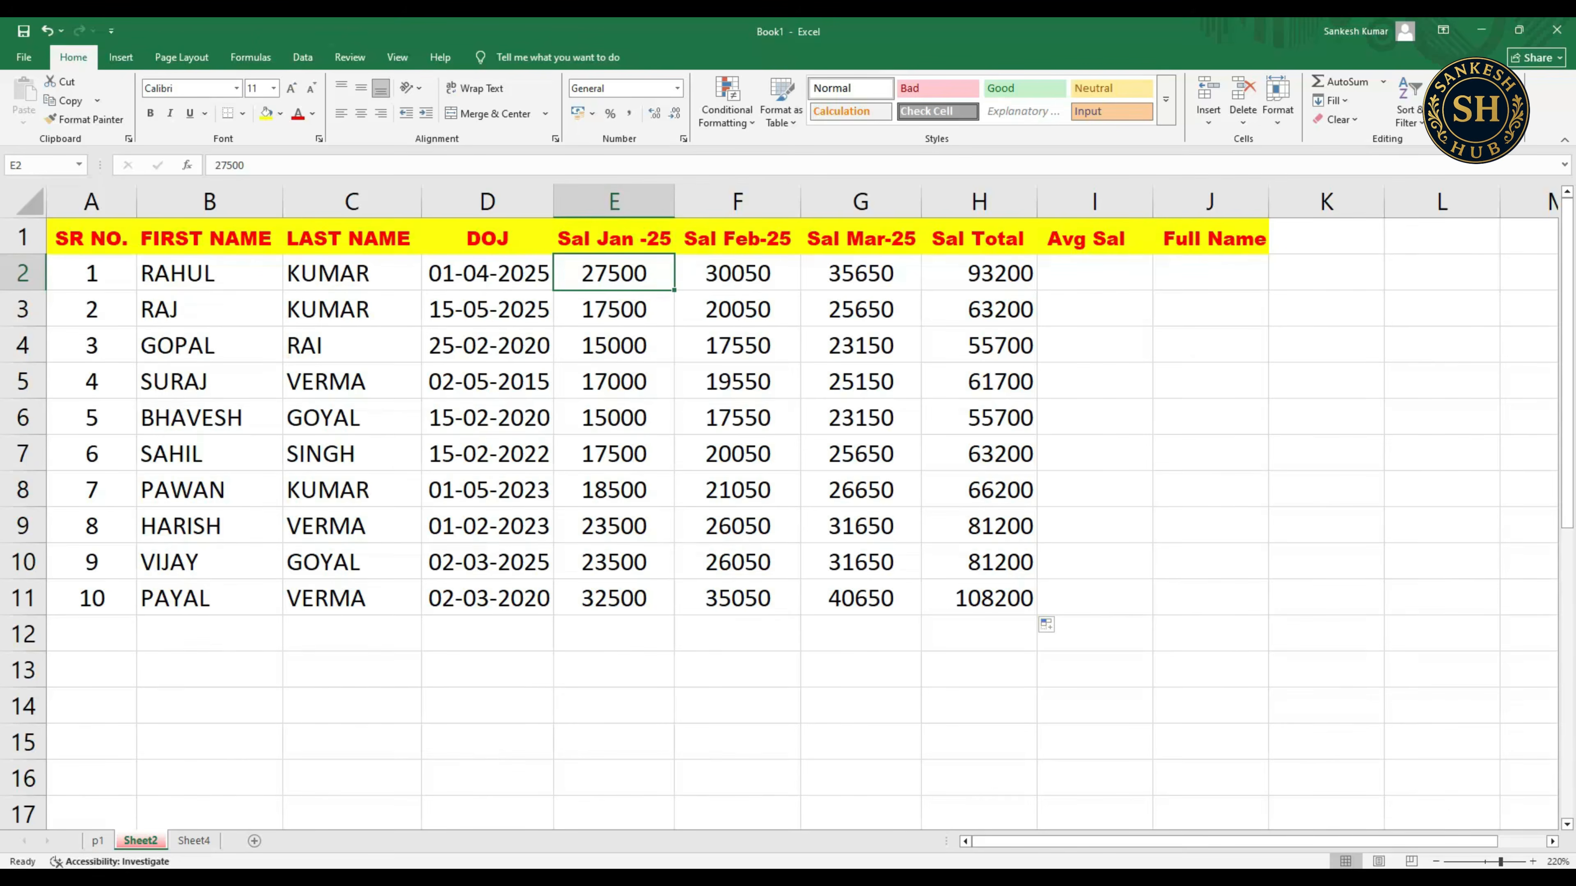
key("shift+Right")
key("shift+Right")
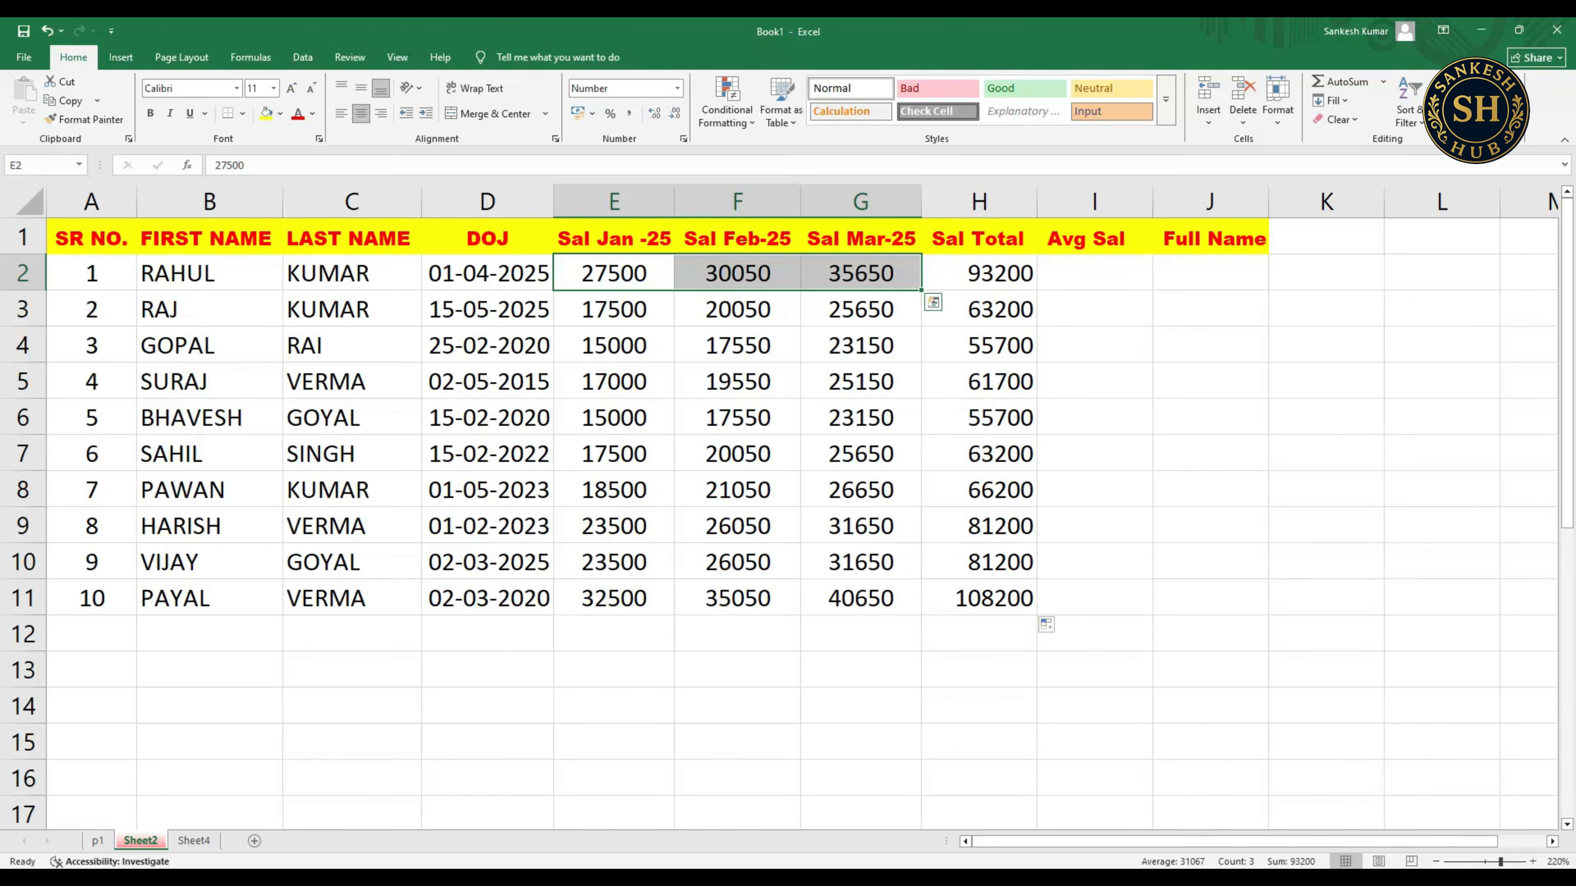
left_click_drag(614, 598, 861, 598)
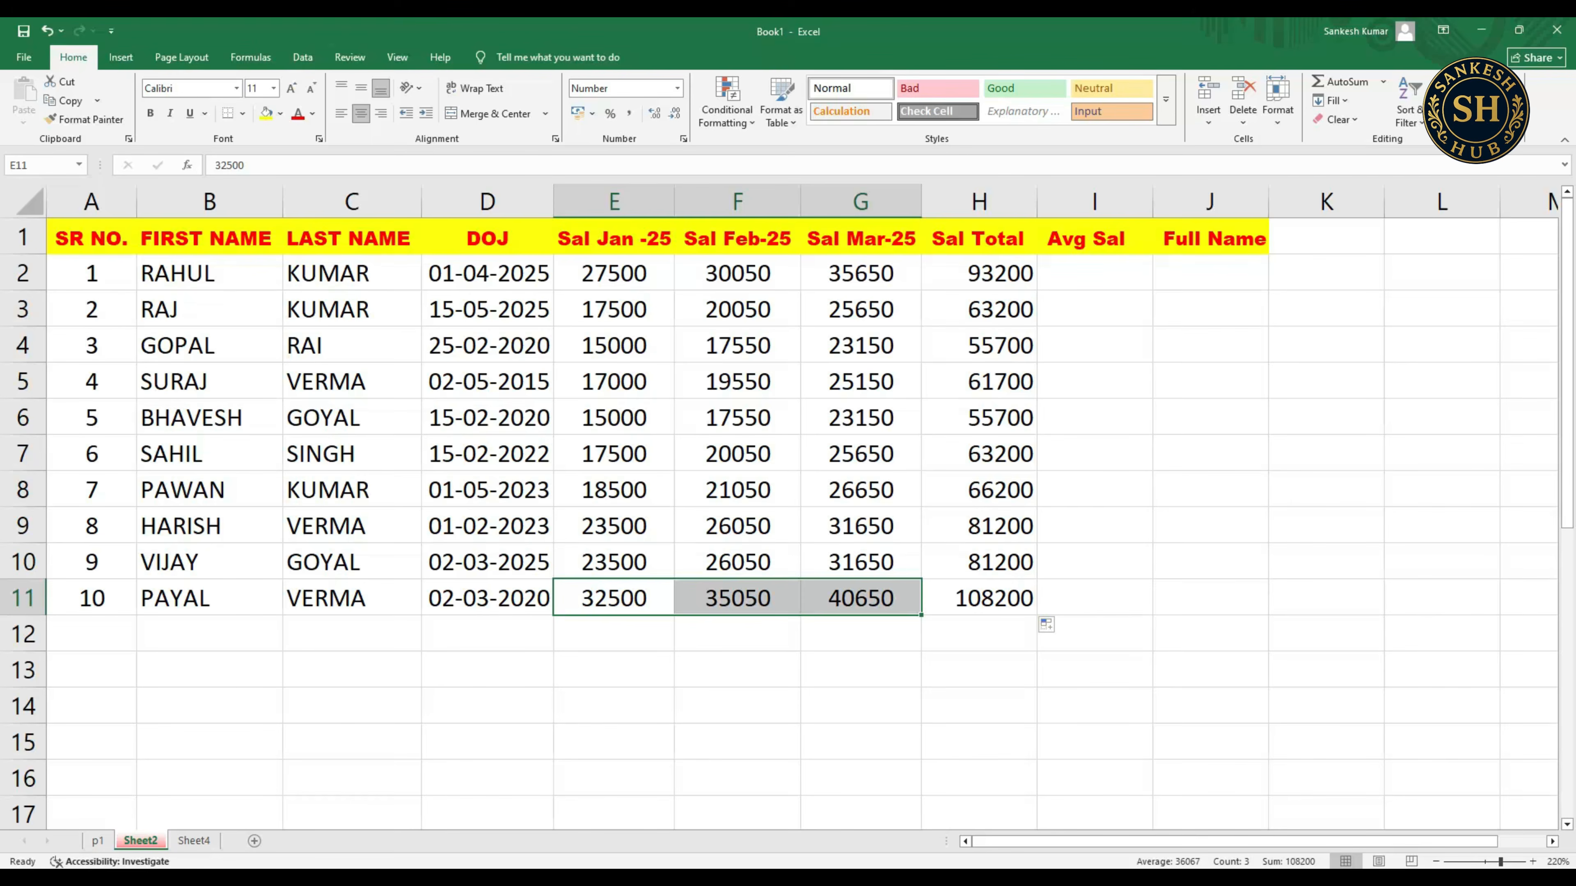
left_click(1210, 380)
key("alt")
- Start a formula with the AVERAGE function in the first Avg Sal cell, I2
left_click(1094, 274)
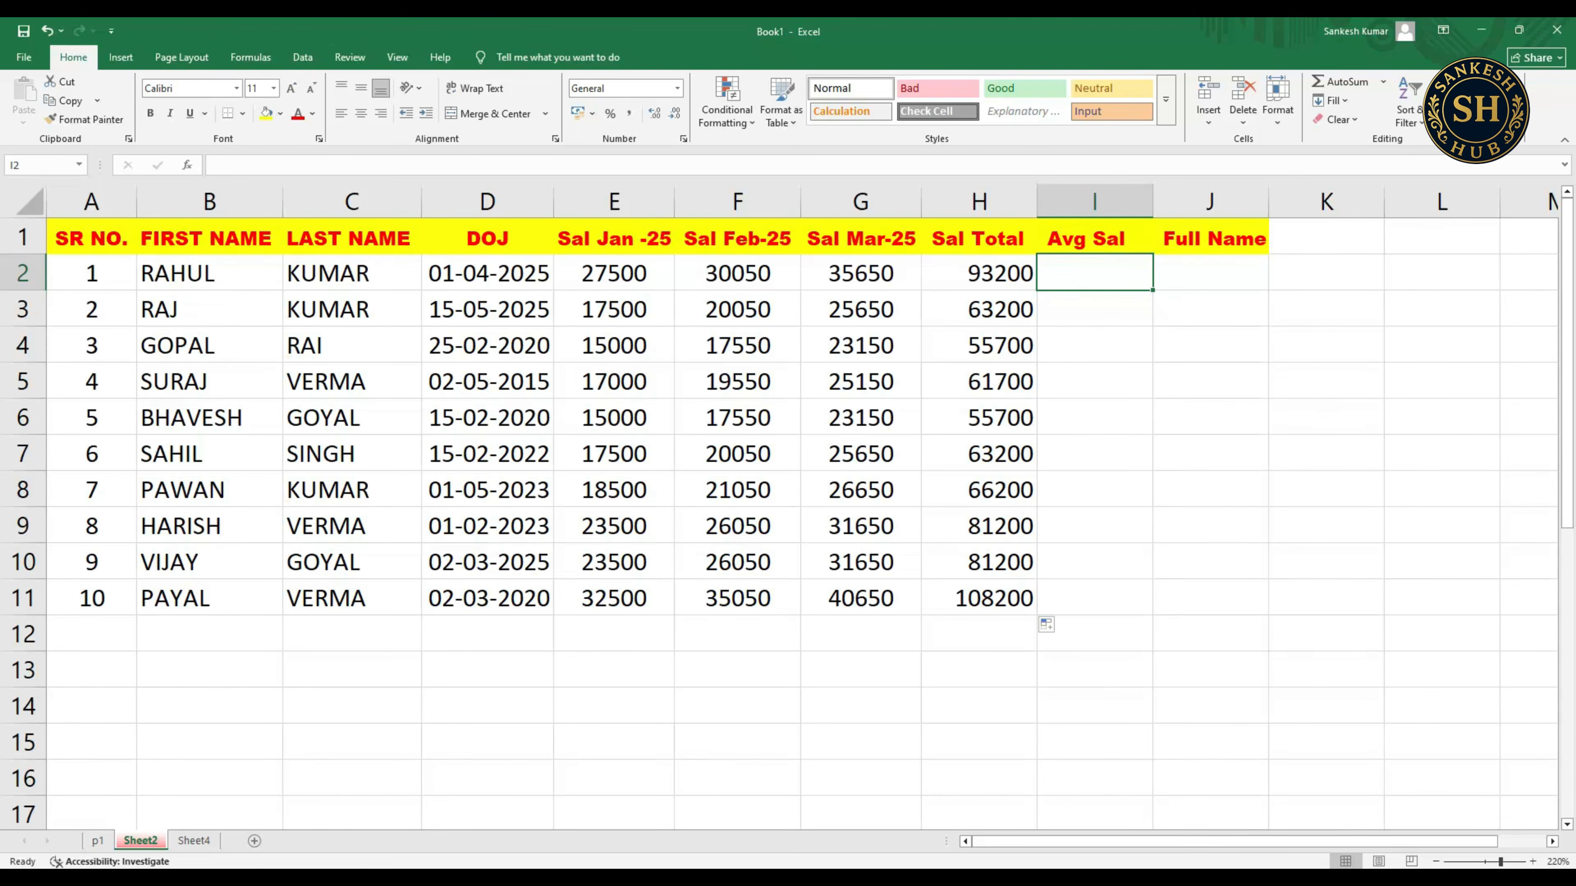
type("=")
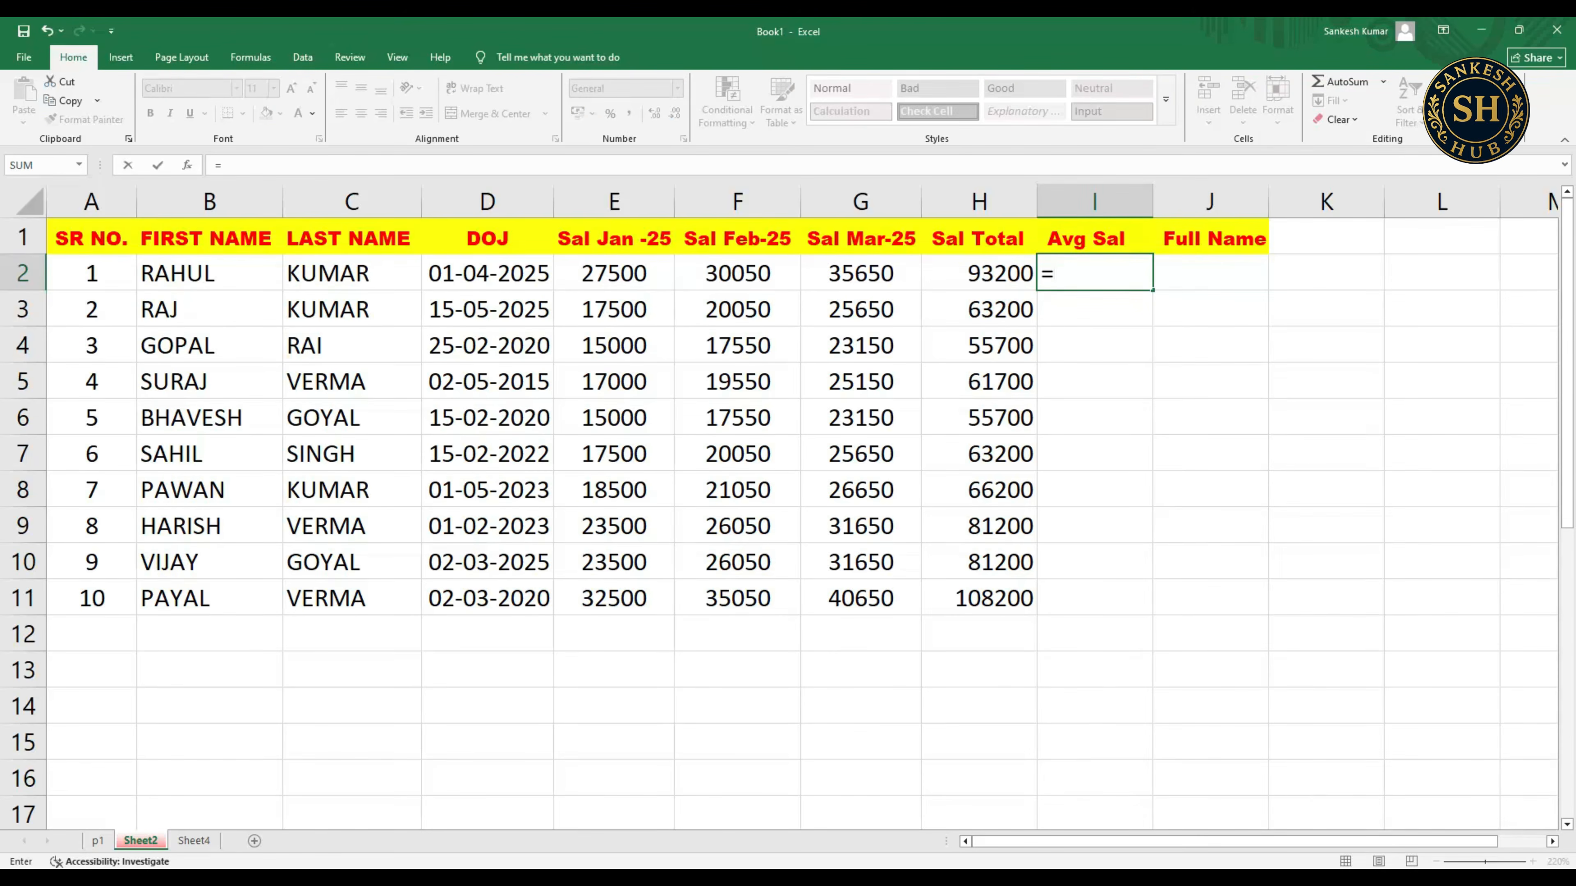
type("ave")
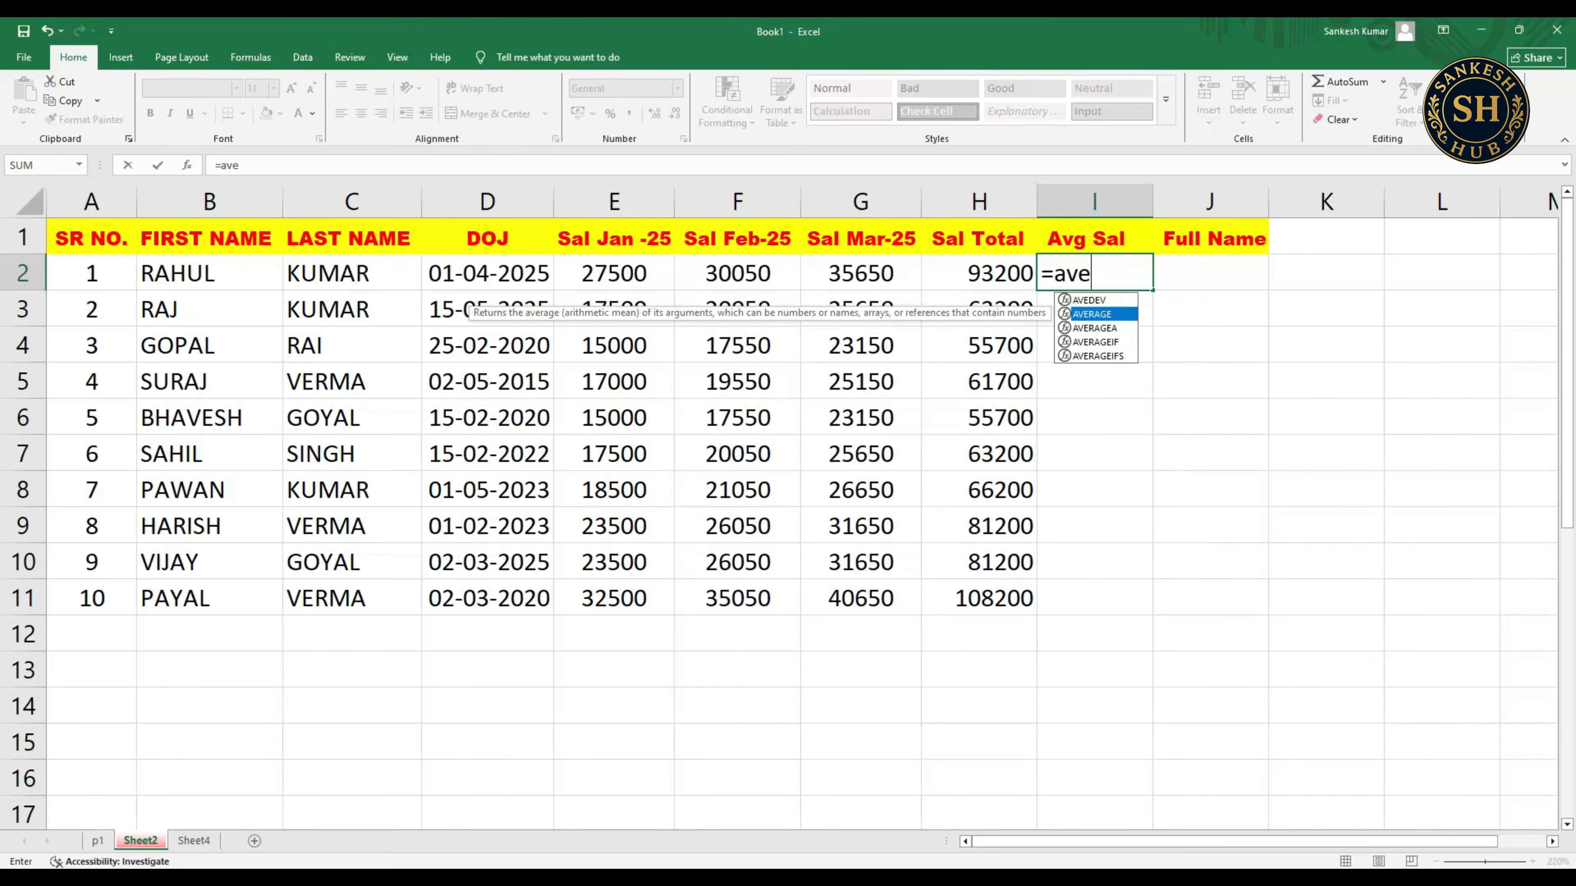
key("Down")
key("Down")
key("Down")
key("Down")
key("Up")
key("Up")
key("Up")
key("Up")
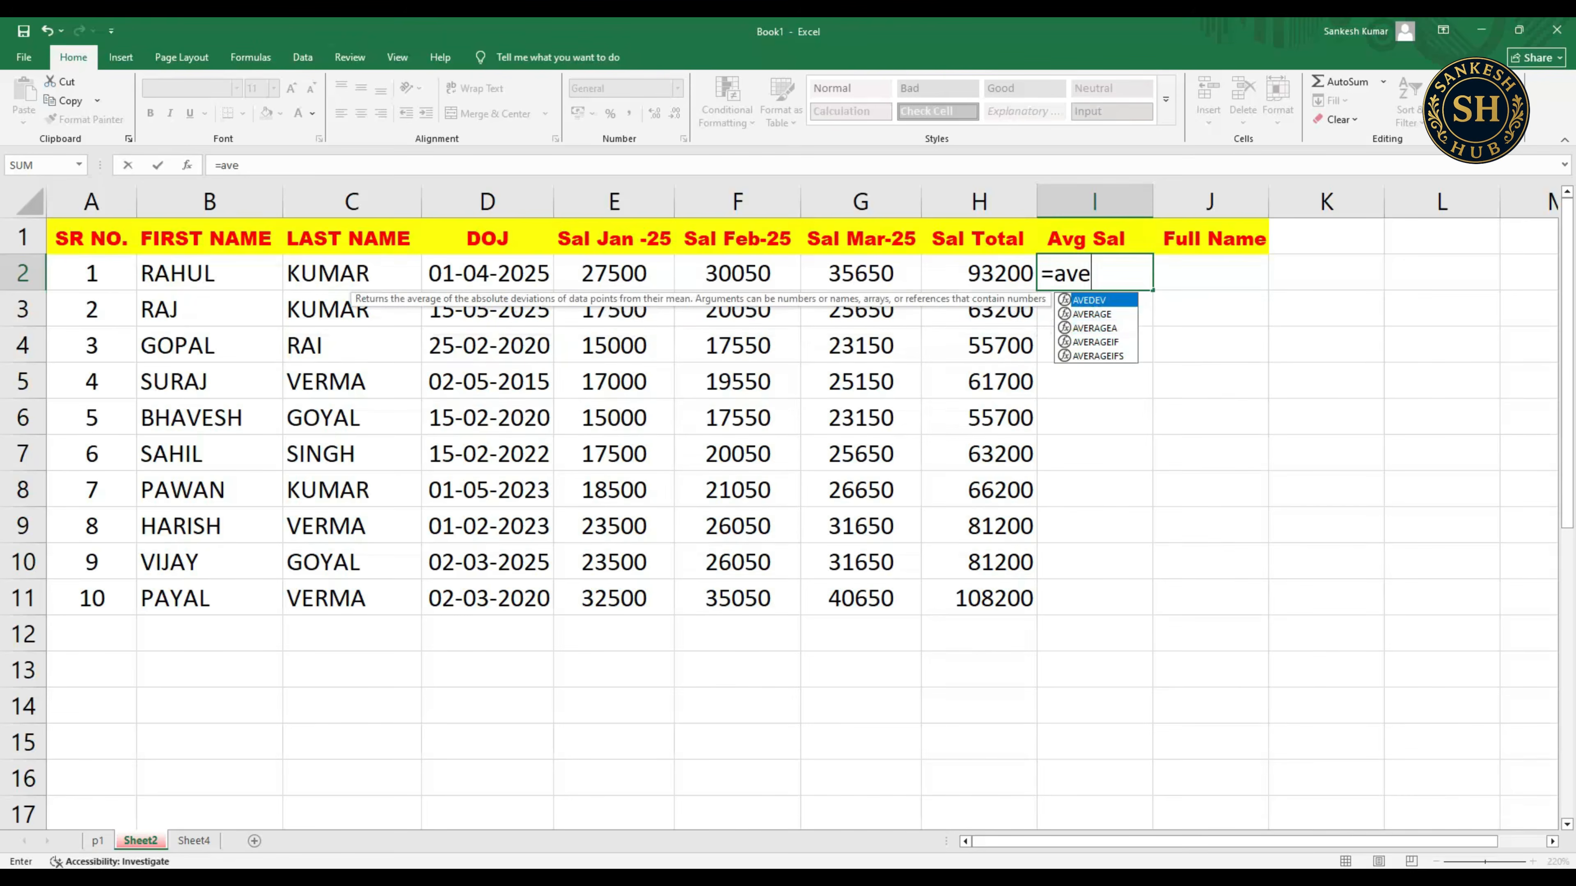
key("Down")
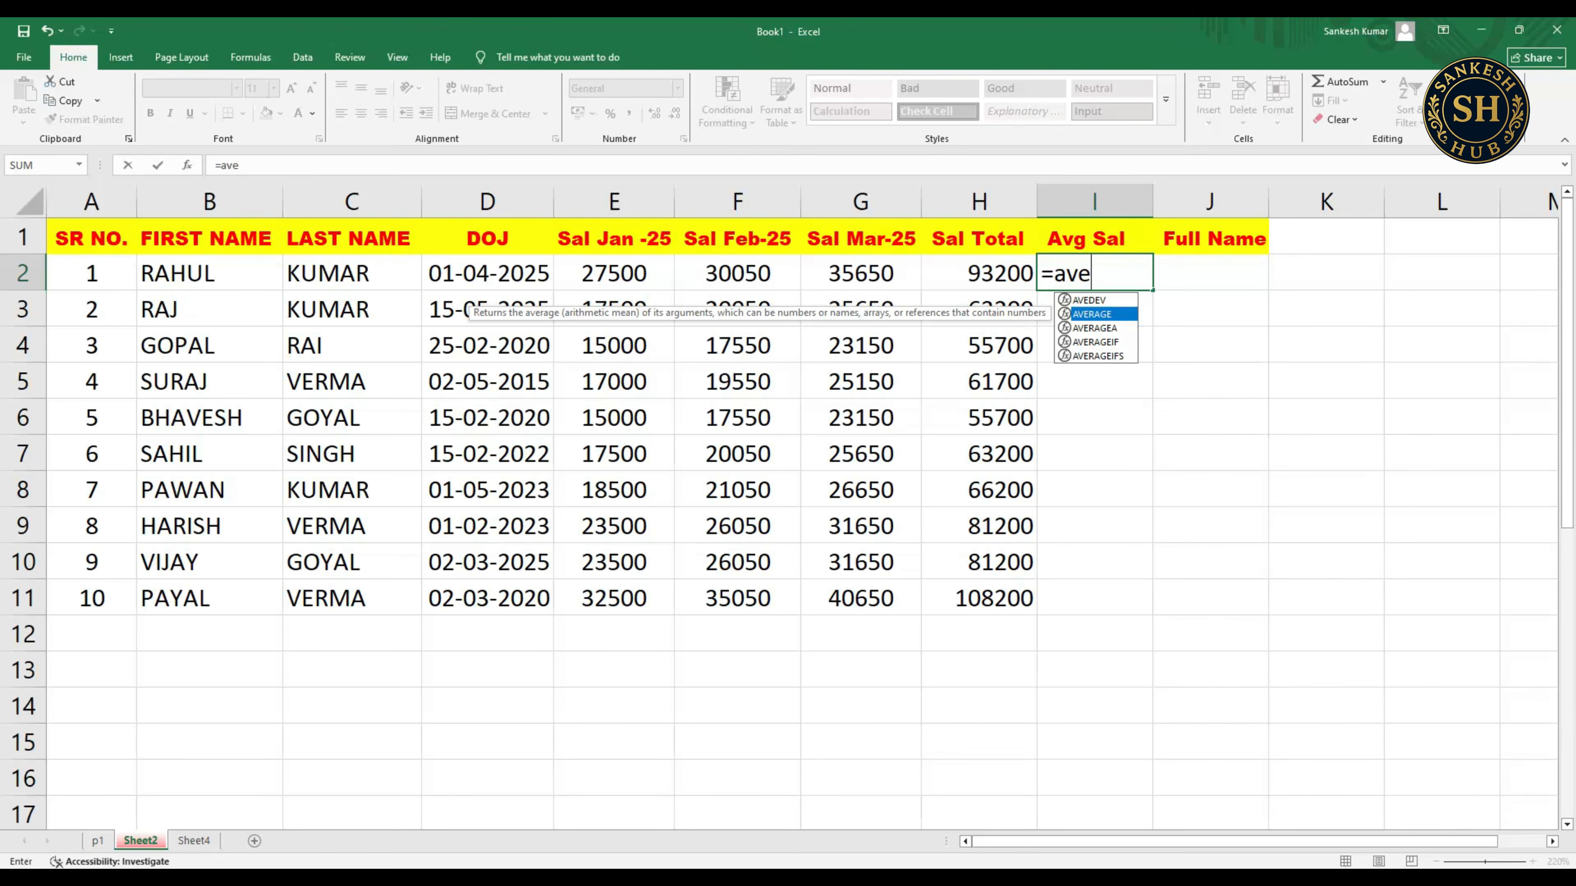
key("Tab")
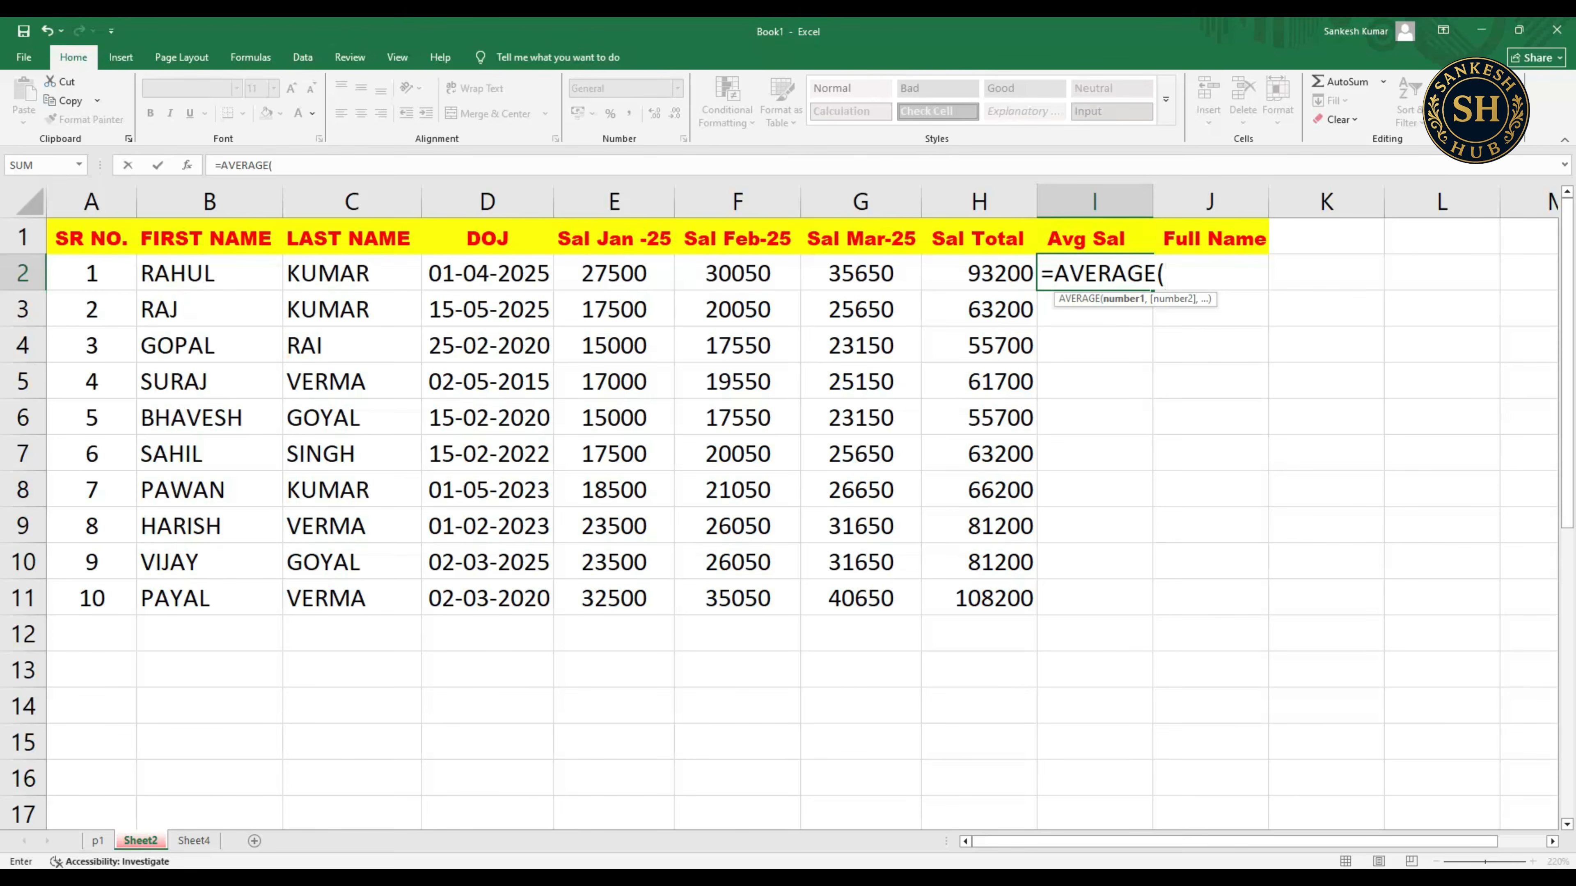
- Complete the AVERAGE formula in I2 with the three monthly salaries E2:G2 as its range
left_click(613, 272)
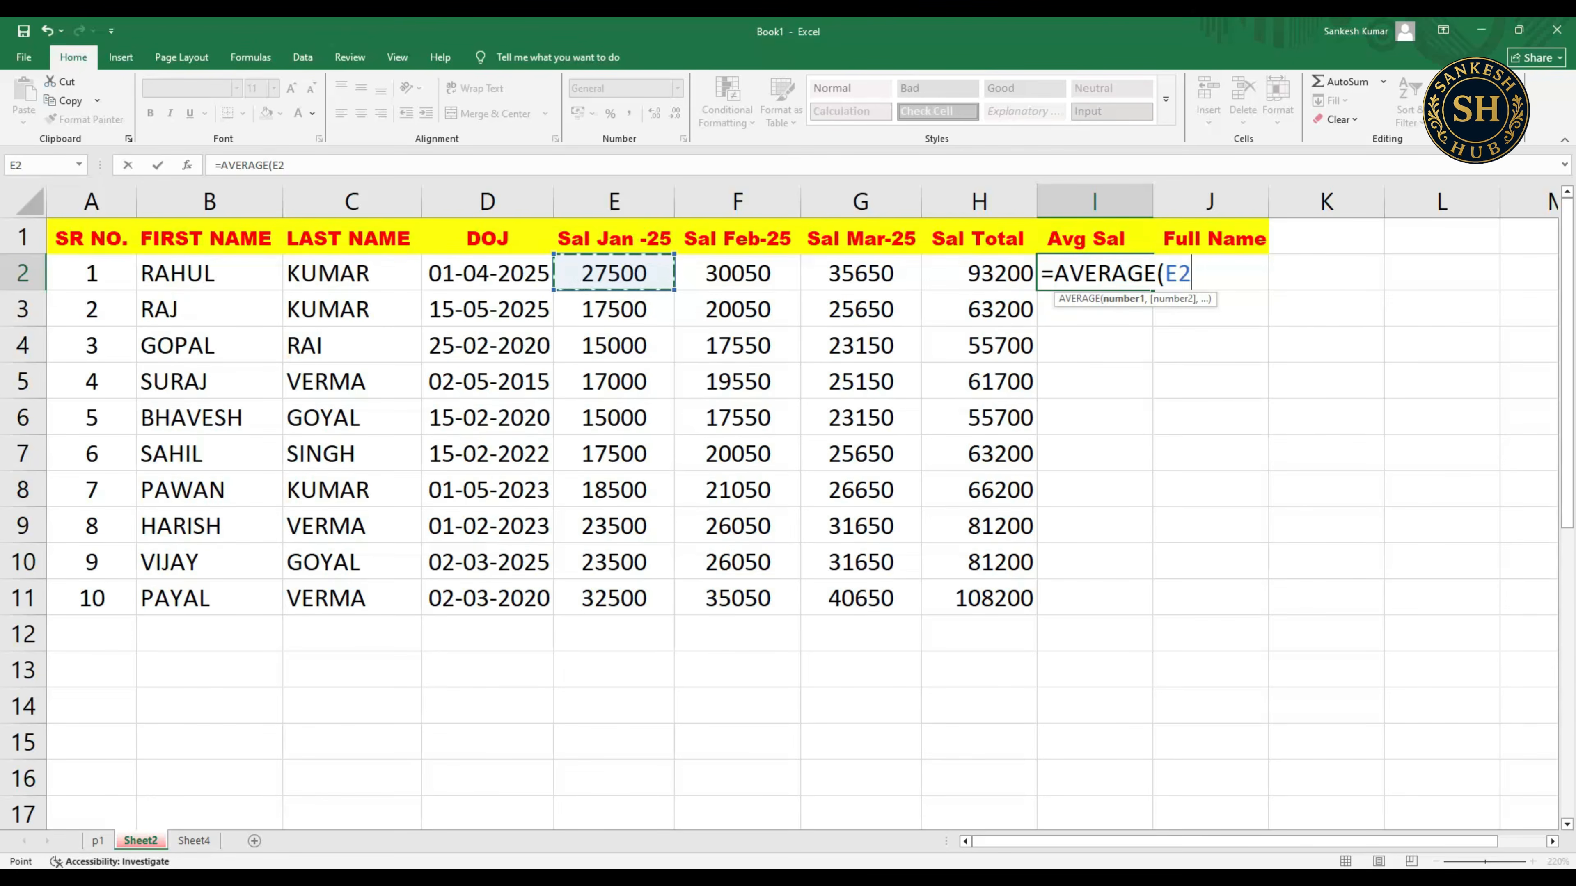
mouse_move(613, 272)
left_mouse_down()
mouse_move(911, 281)
mouse_move(911, 385)
mouse_move(915, 283)
mouse_move(620, 280)
left_mouse_up()
key("shift+Right")
key("shift+Left")
key("shift+Right")
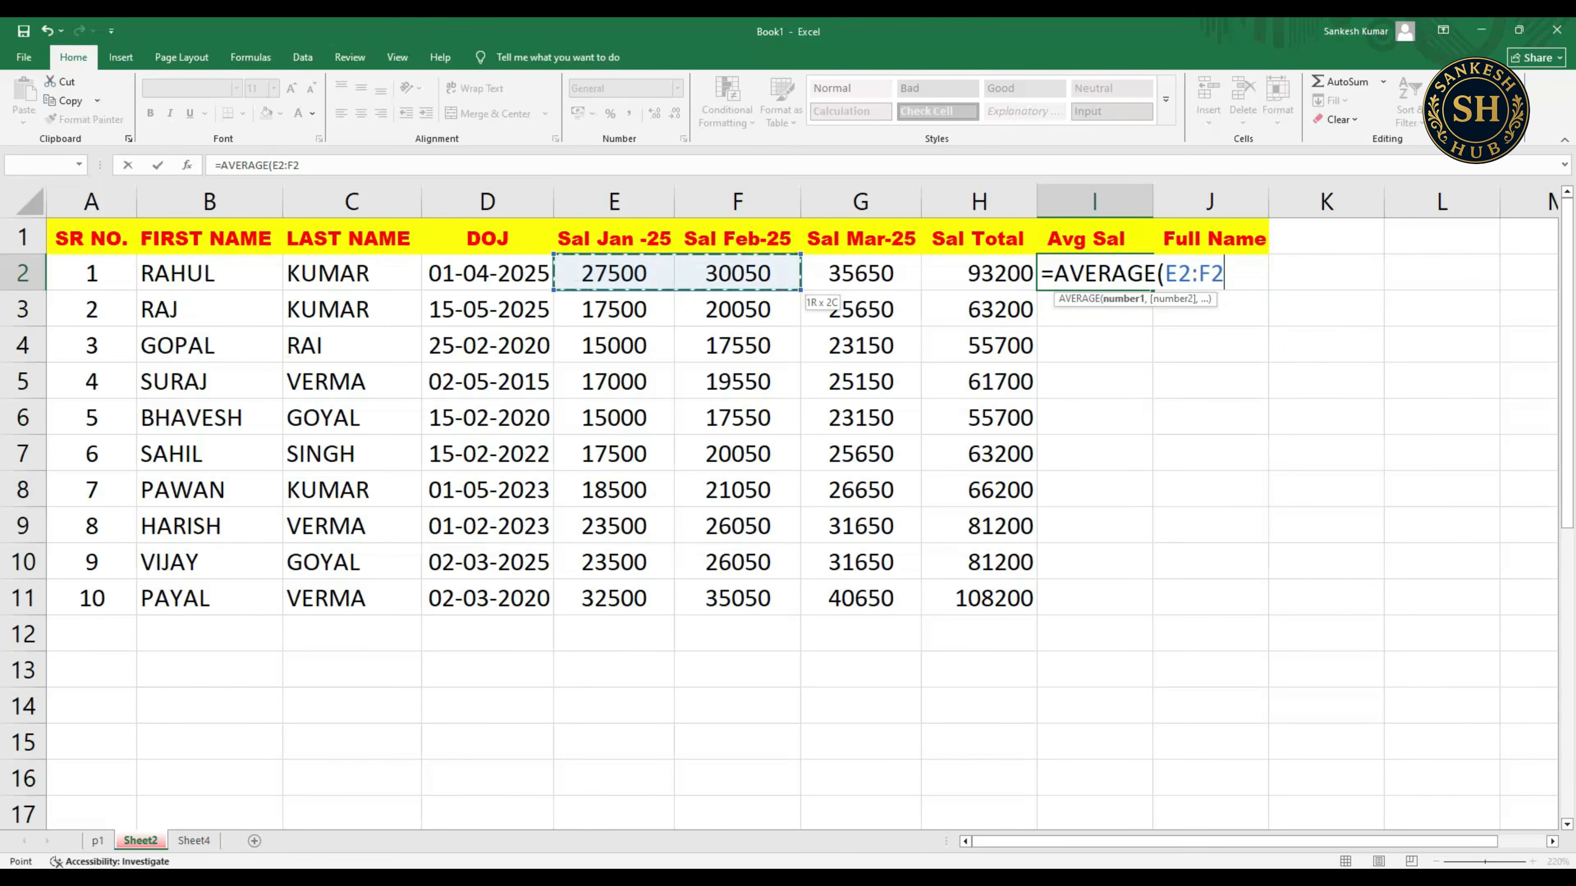
key("shift+Right")
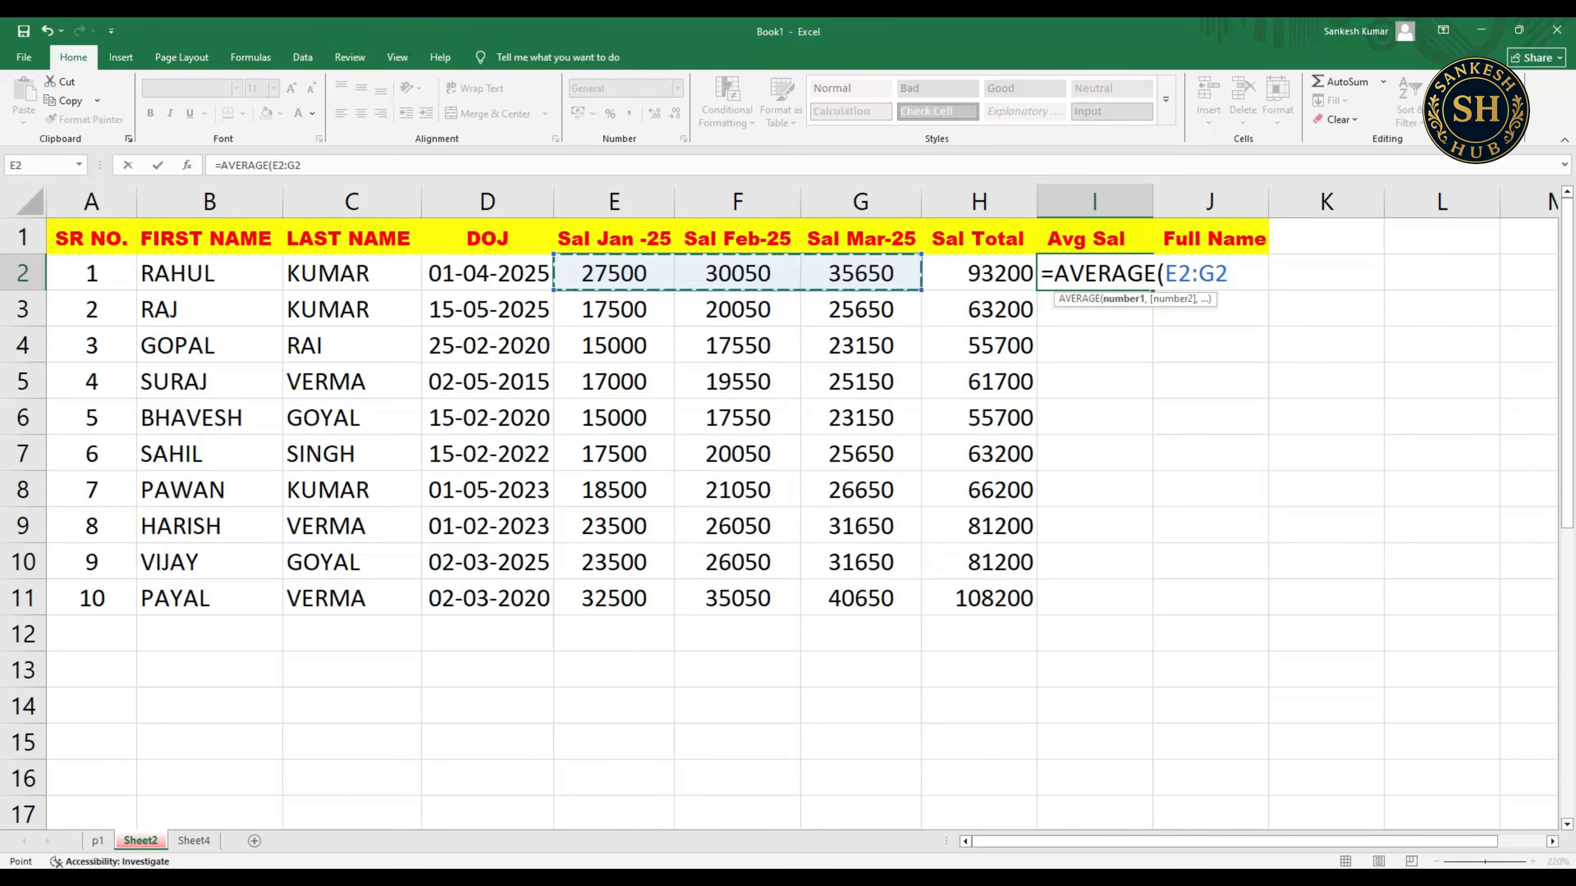
type(")")
key("Return")
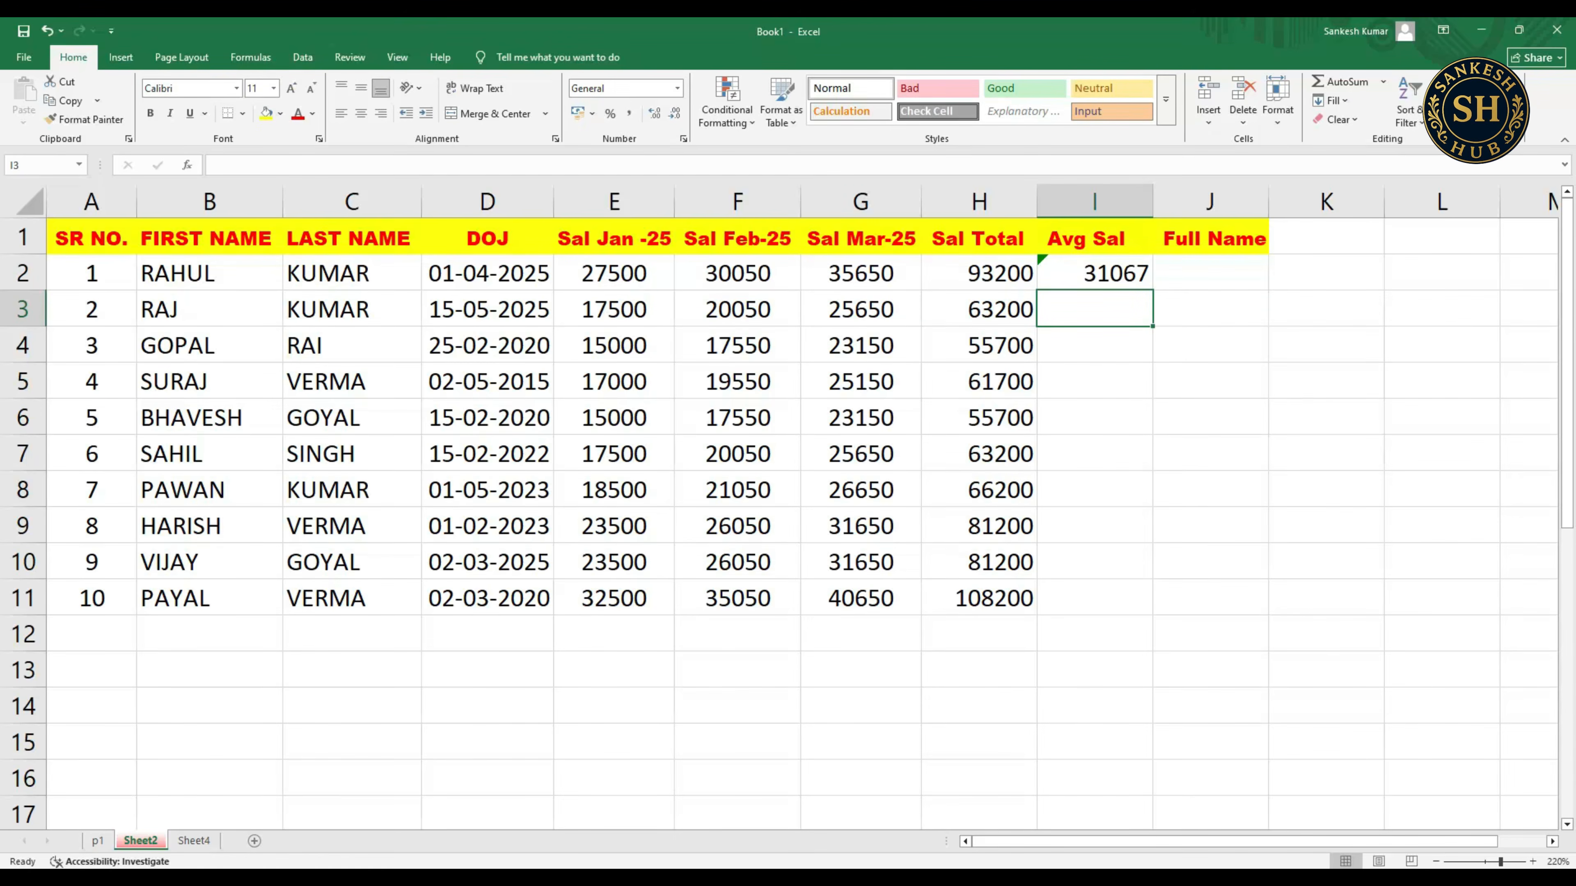
- Fill the Avg Sal formula from I2 down through I11 for all employees
left_click(1209, 272)
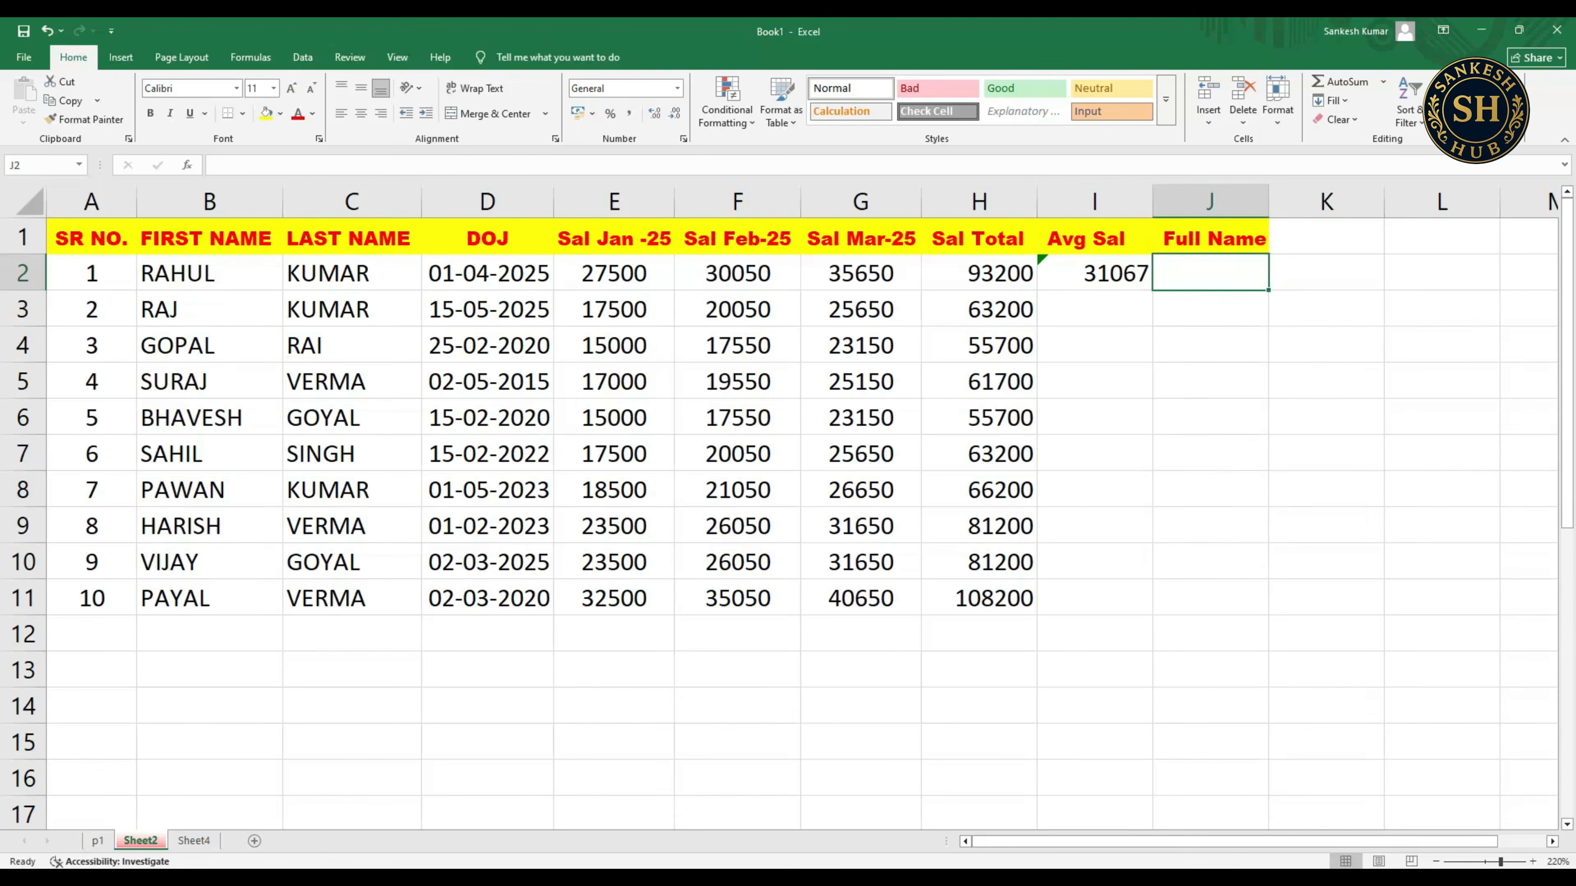
left_click_drag(614, 273, 925, 295)
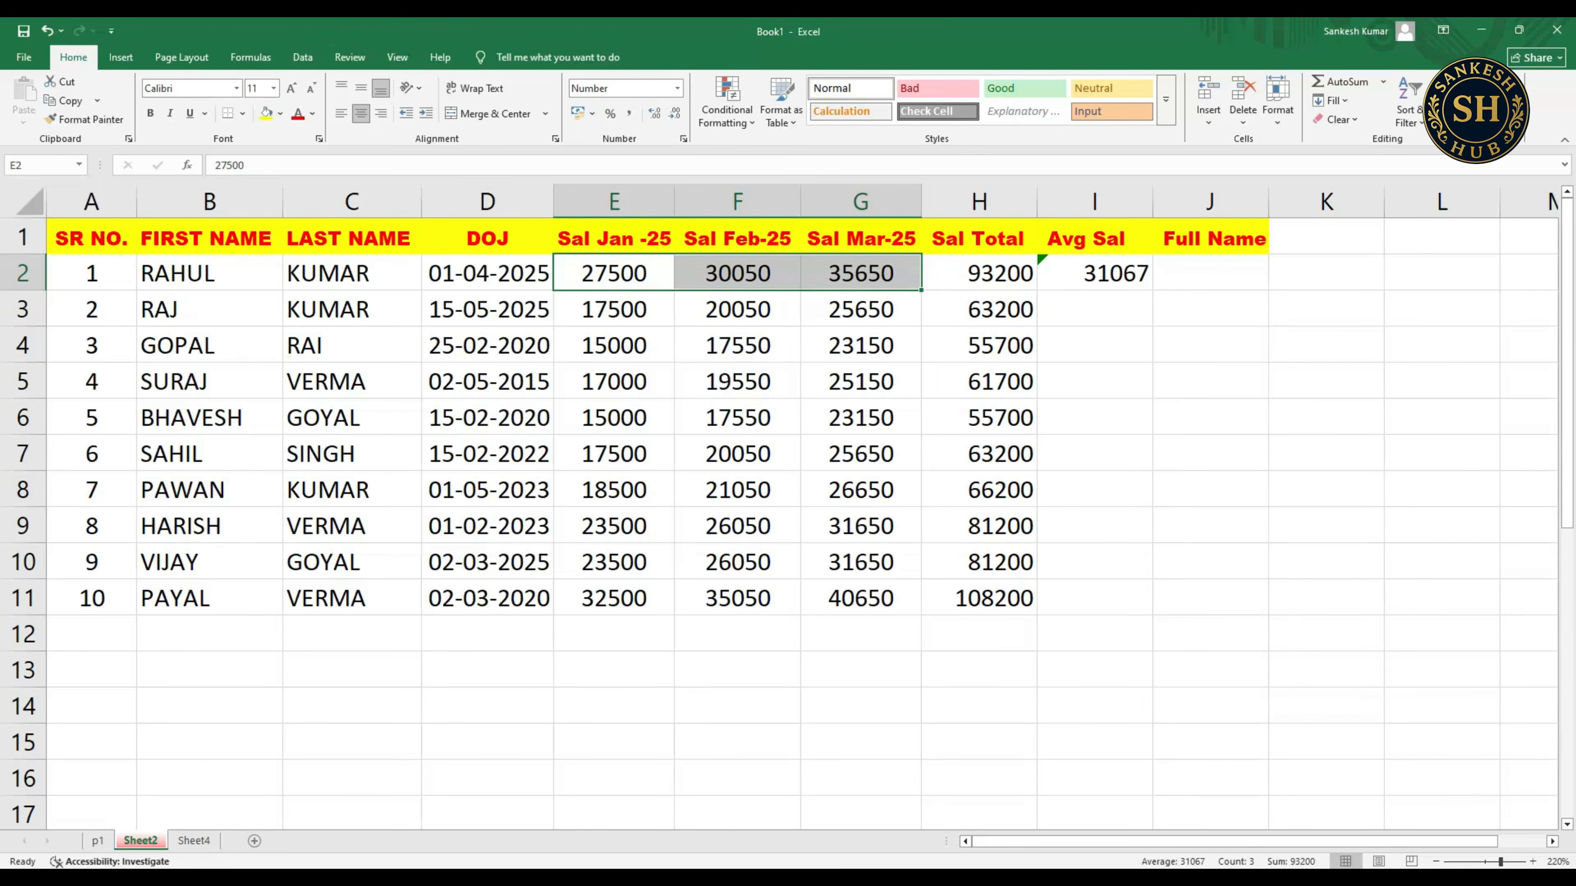
left_click(1210, 309)
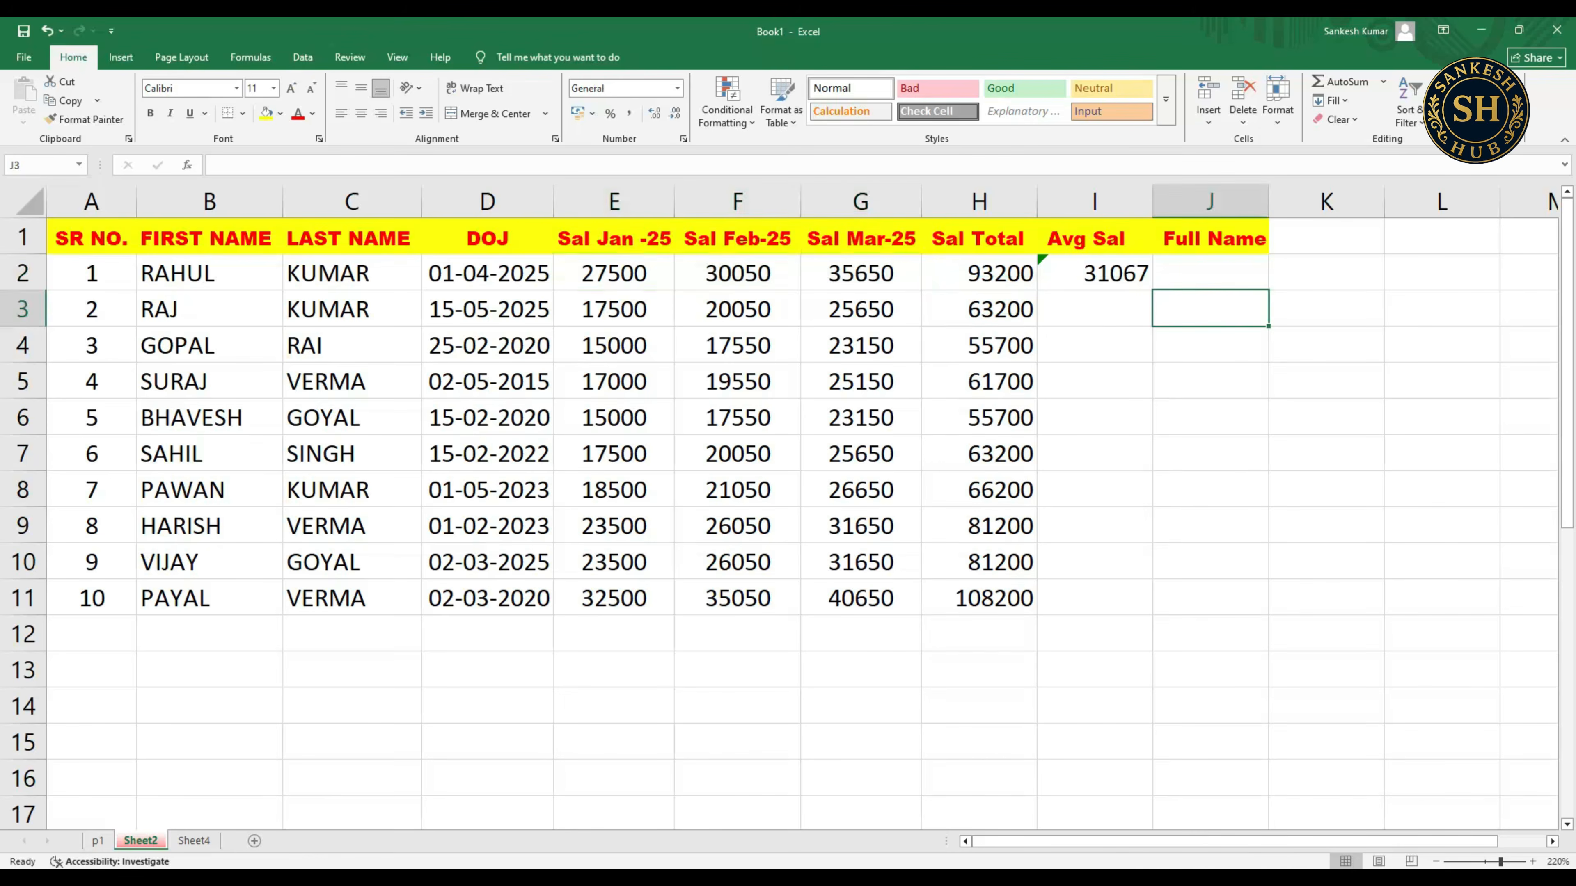
left_click(1094, 272)
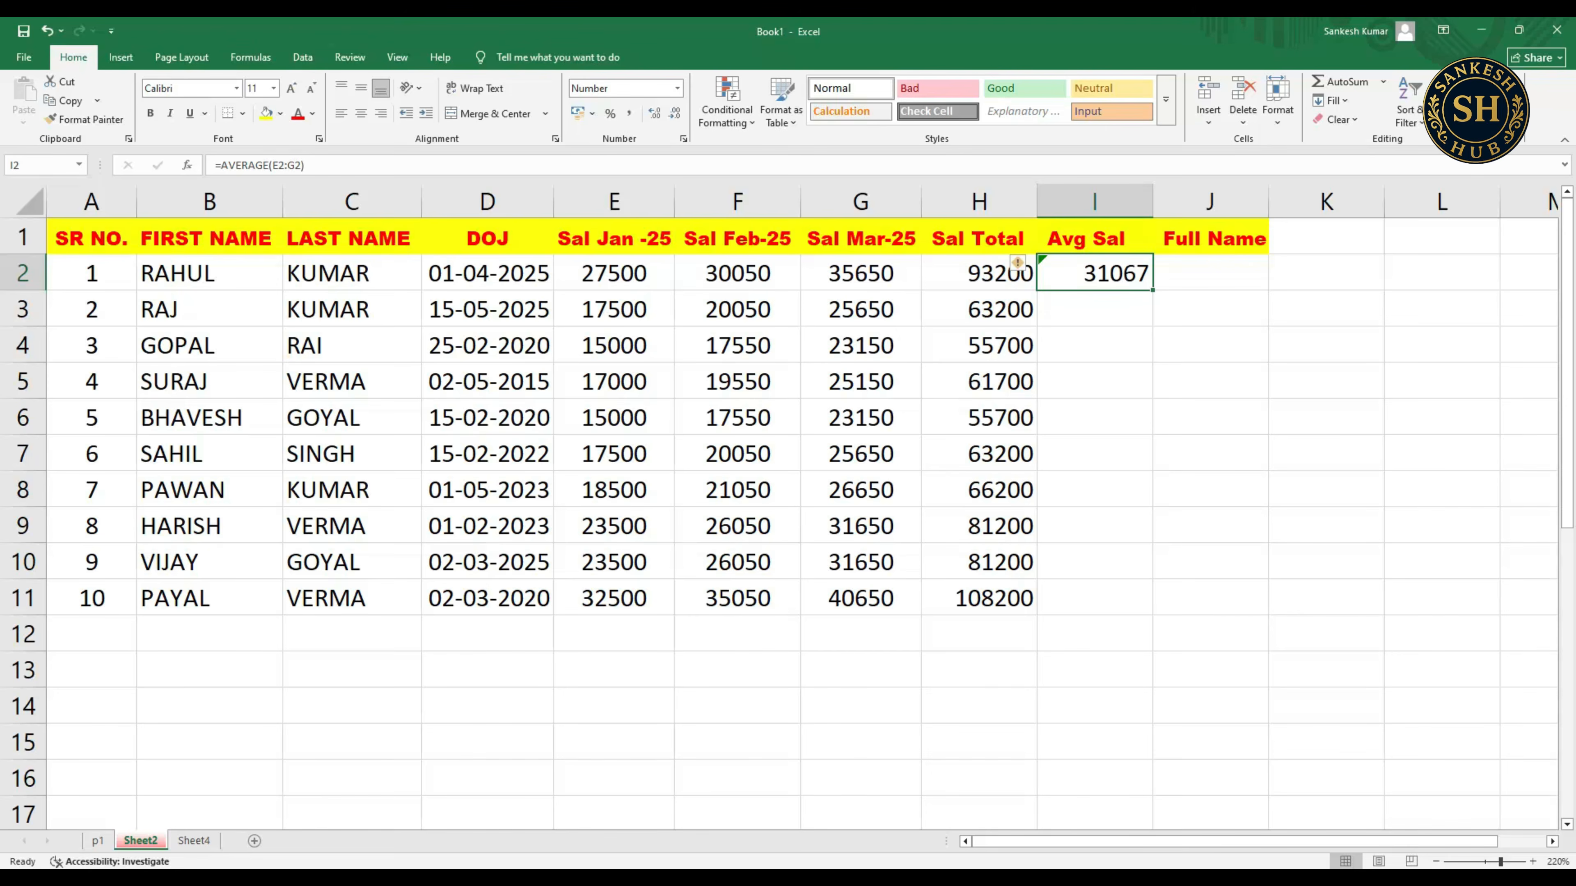
double_click(1152, 289)
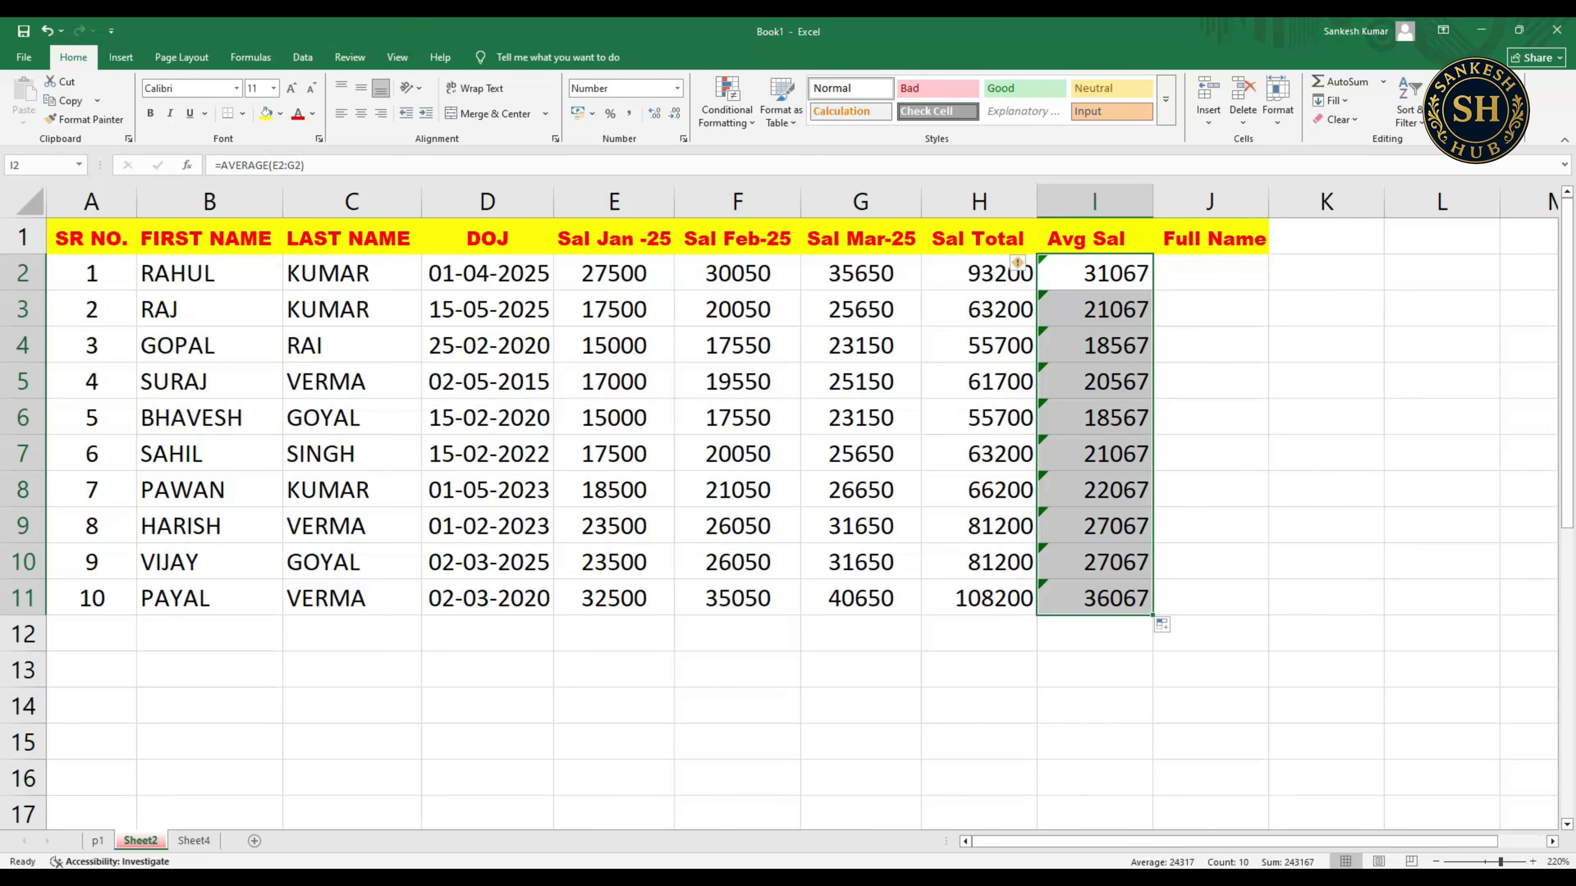
left_click(1095, 273)
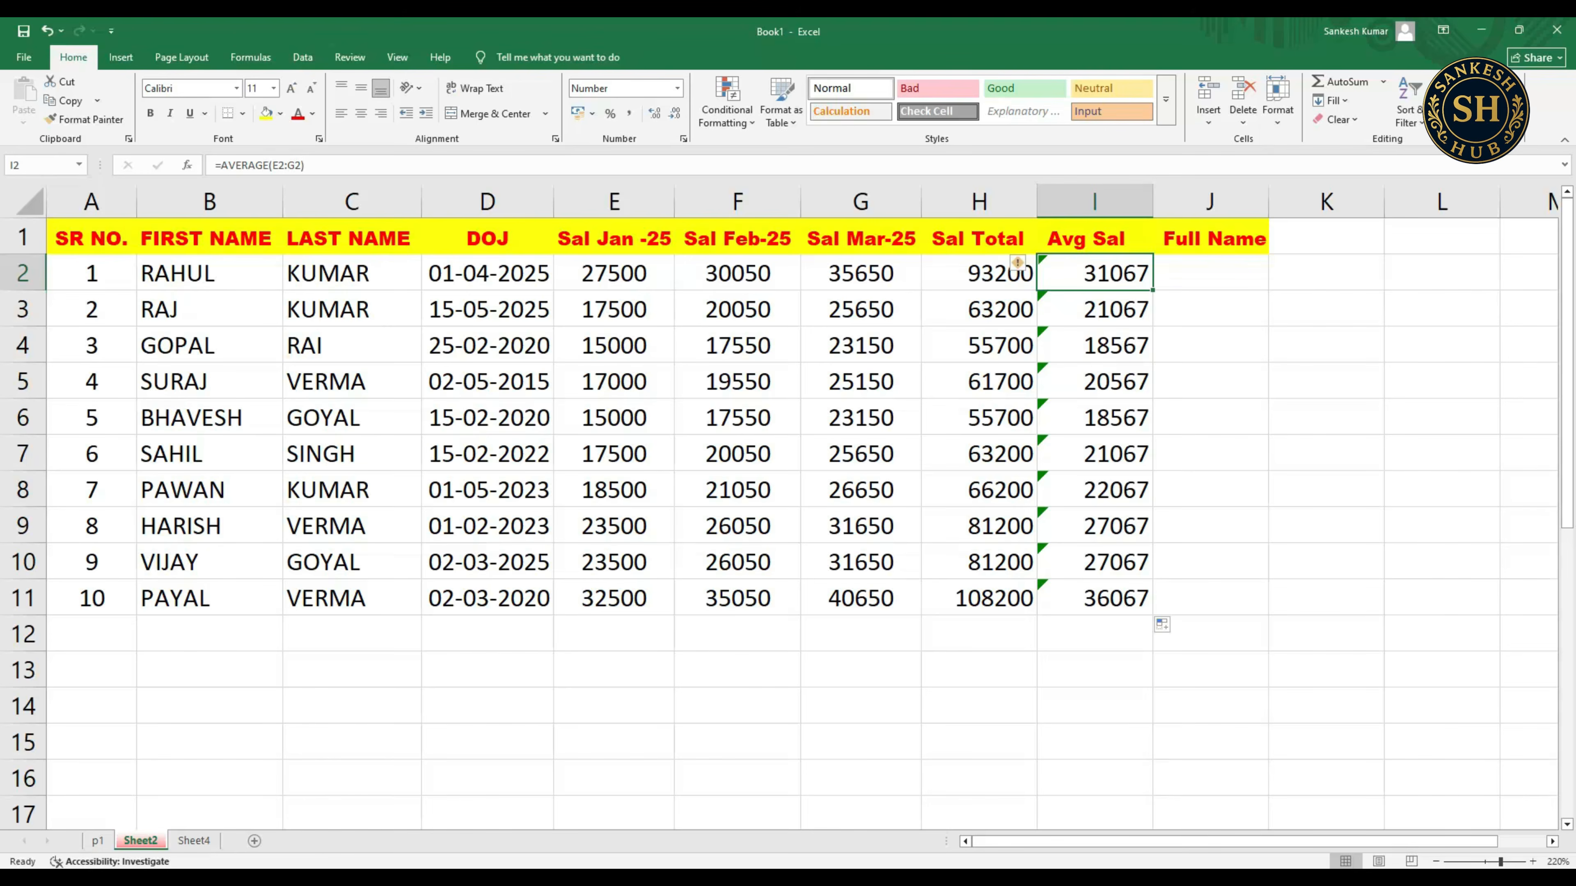
- Start a formula with the CONCATENATE function in the first Full Name cell, J2
left_click(1209, 272)
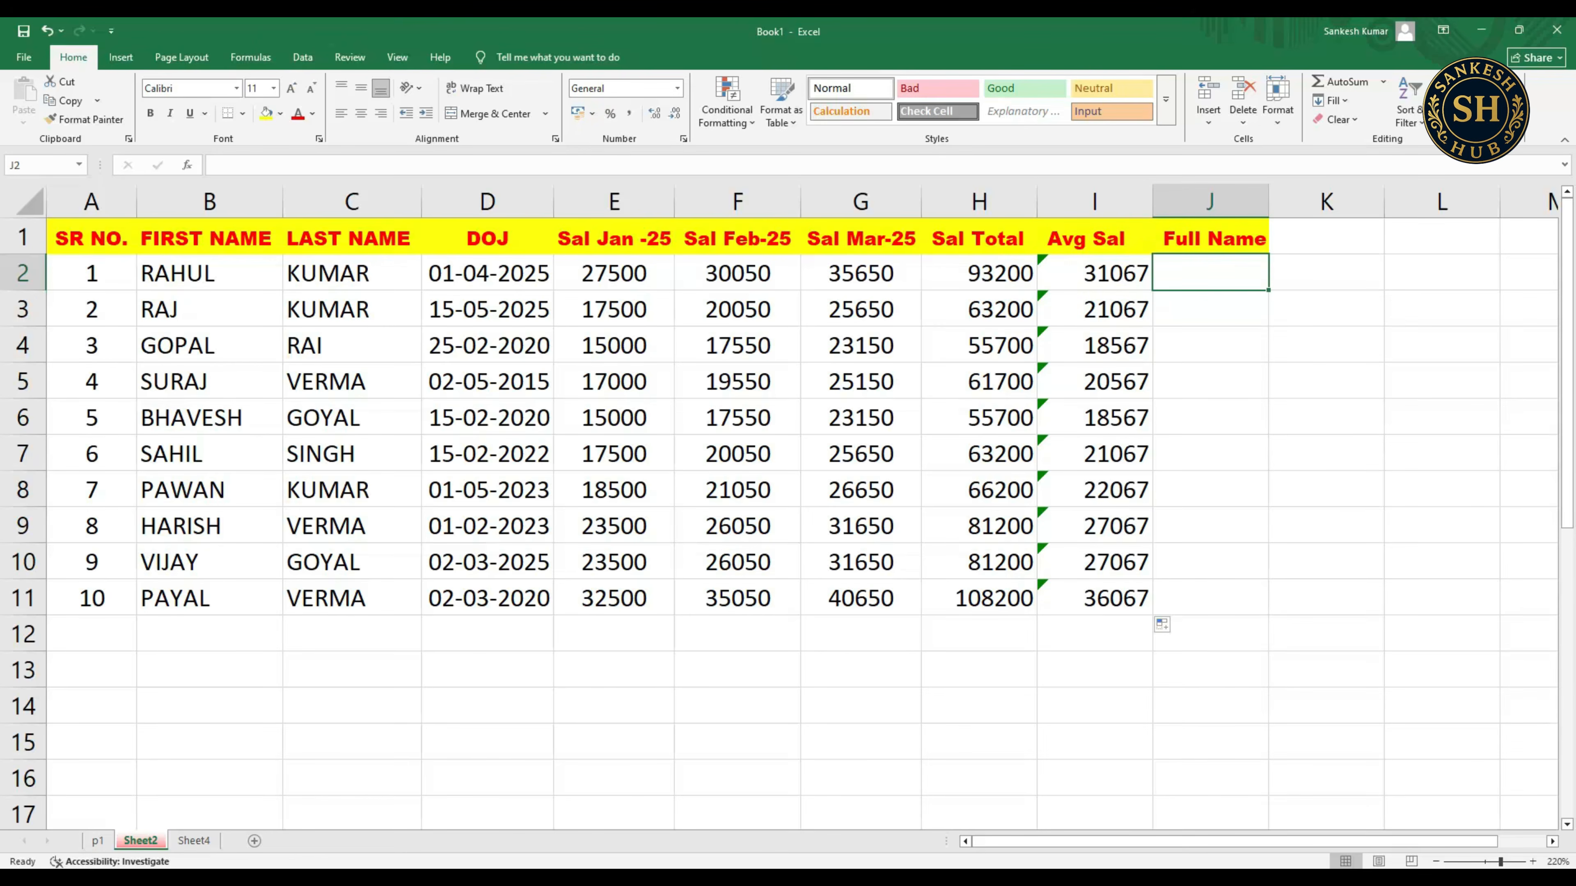
type("=")
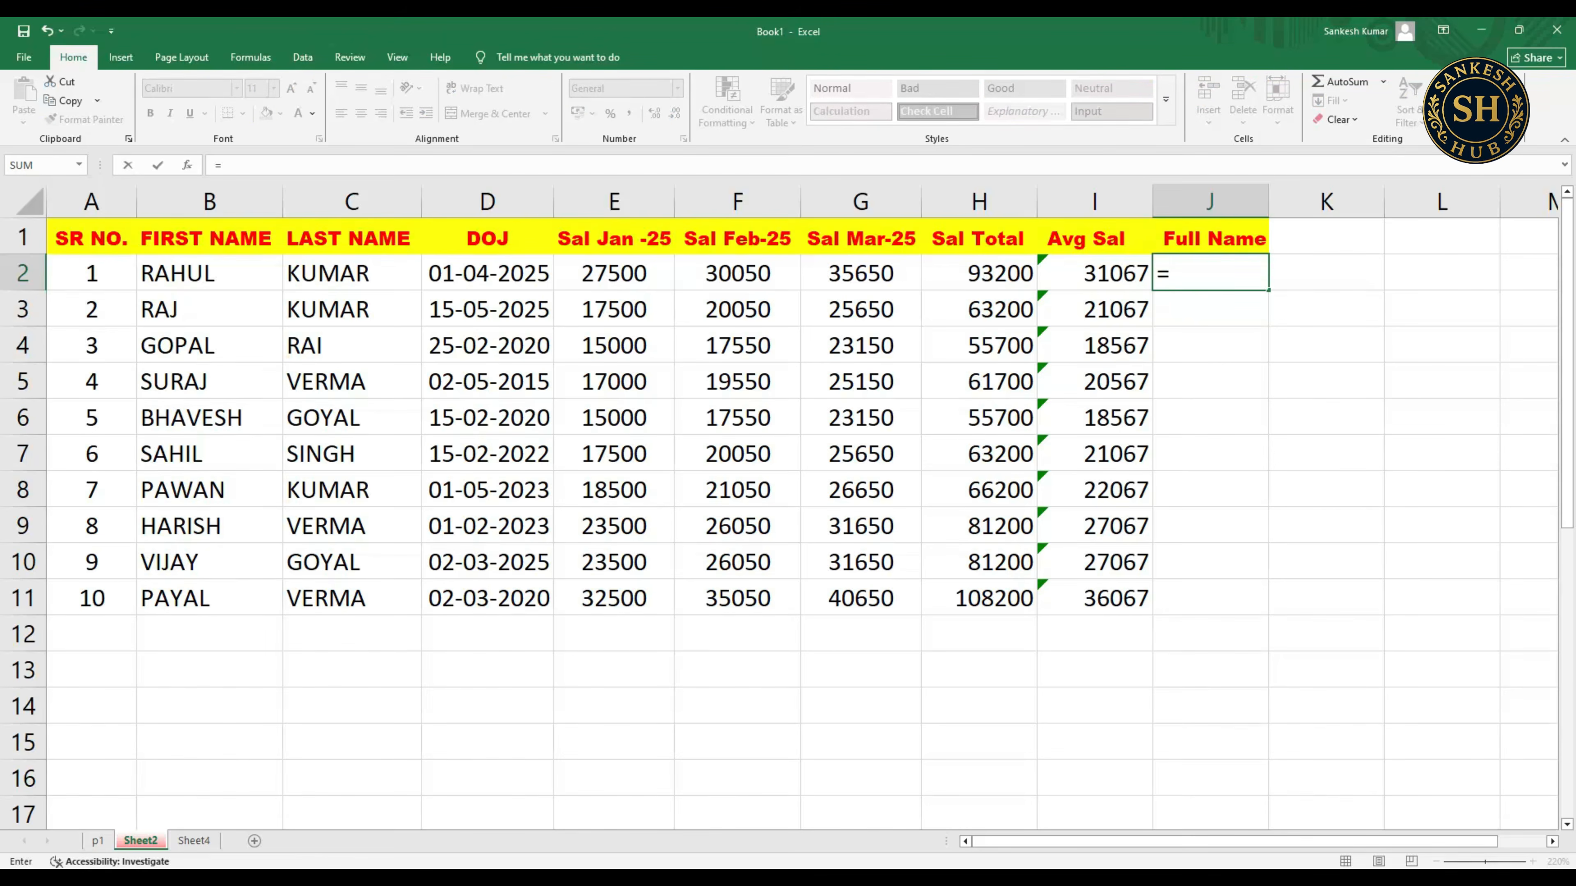
type("c")
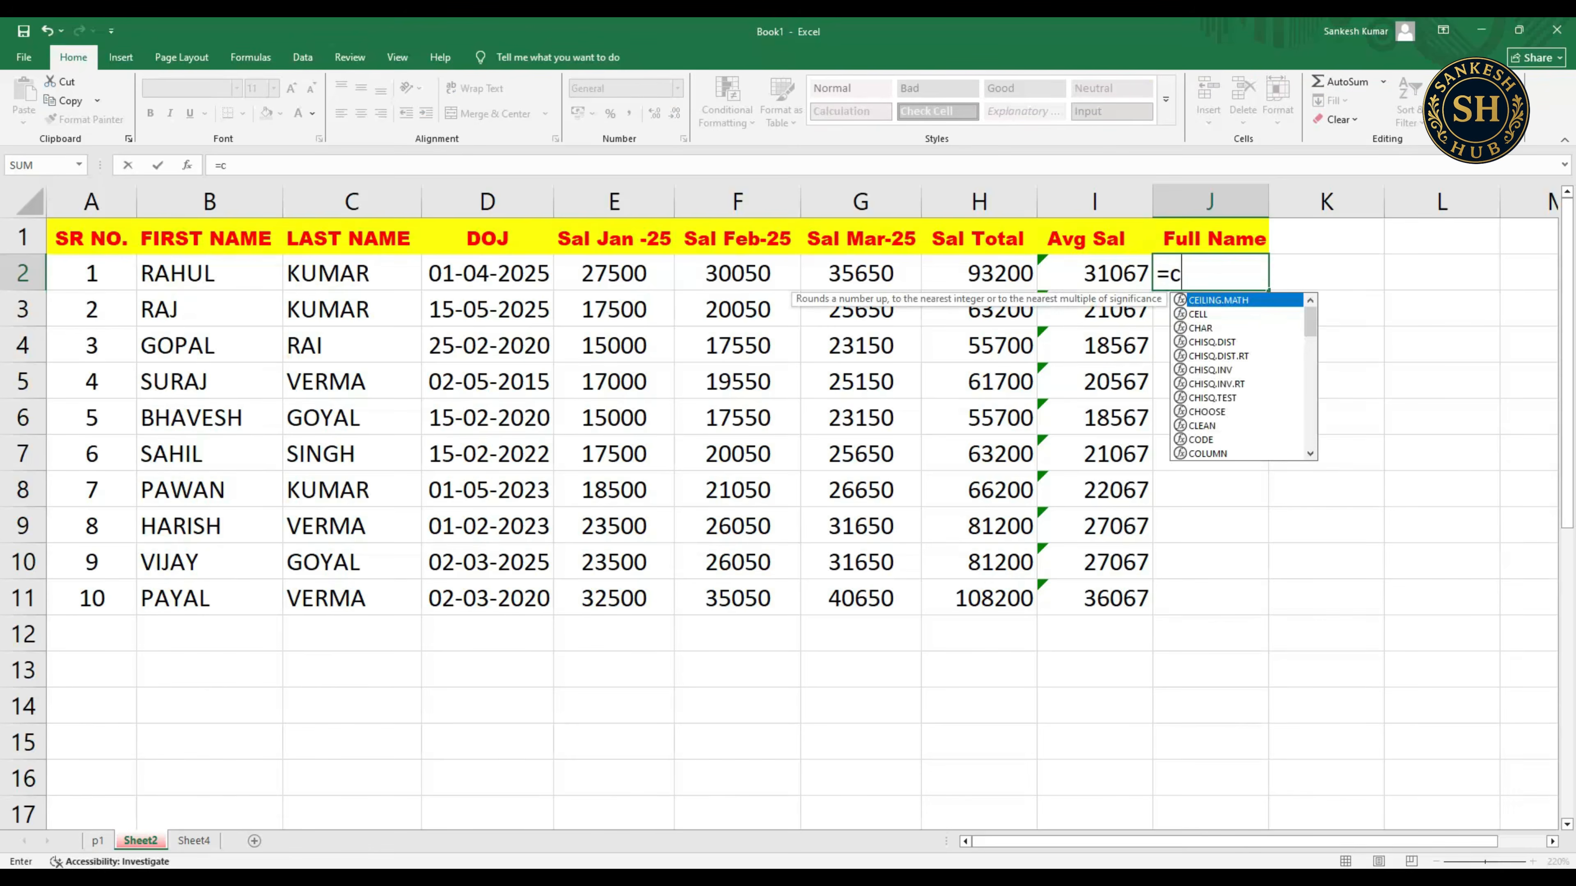
type("on")
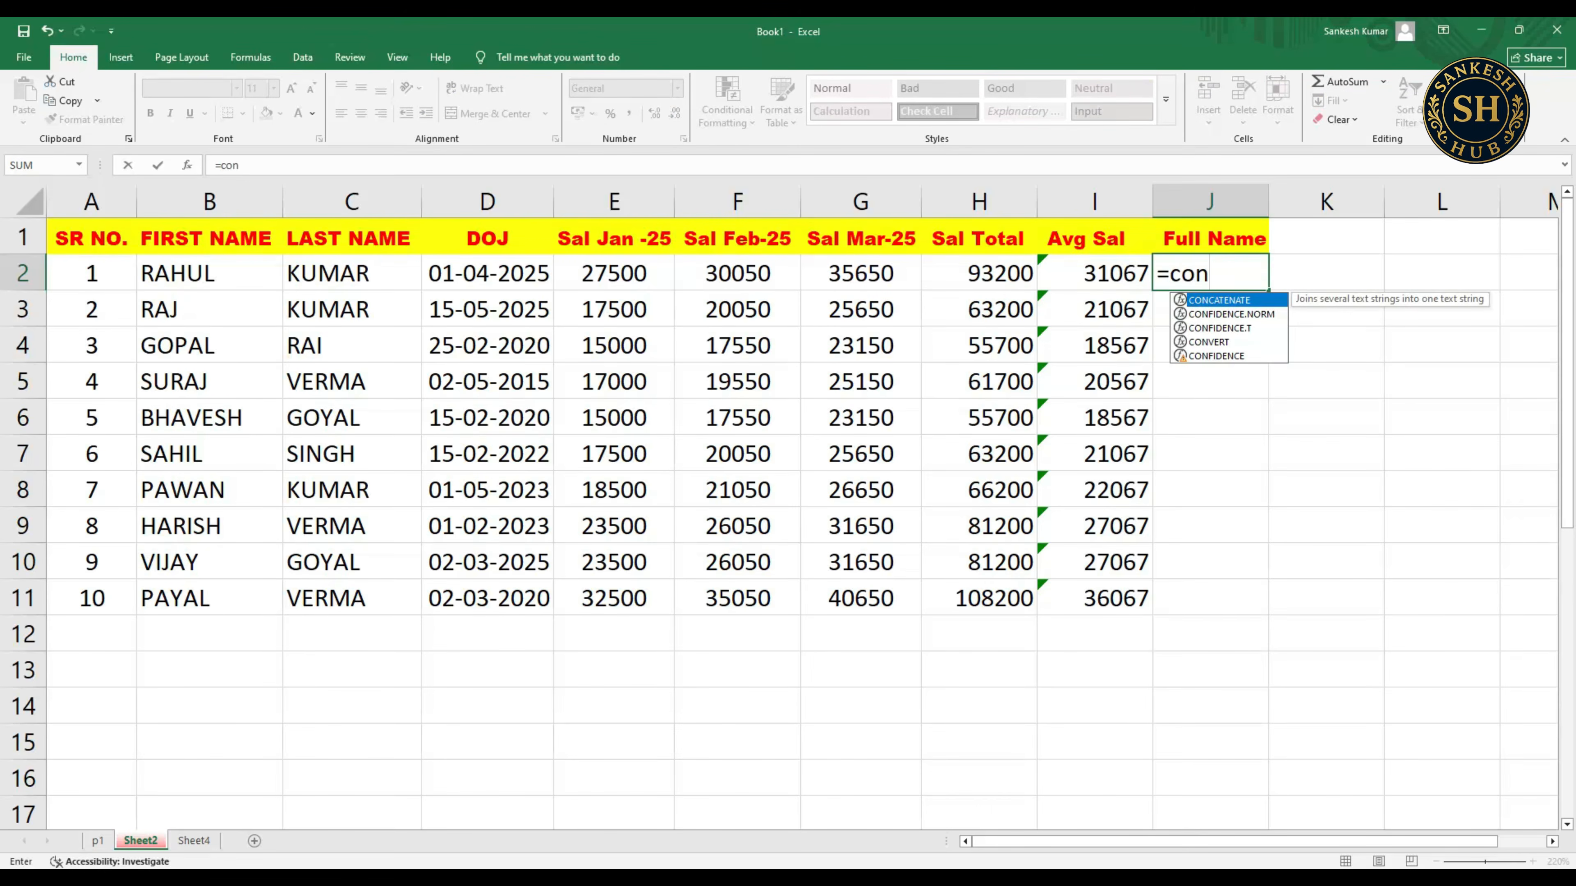
key("Tab")
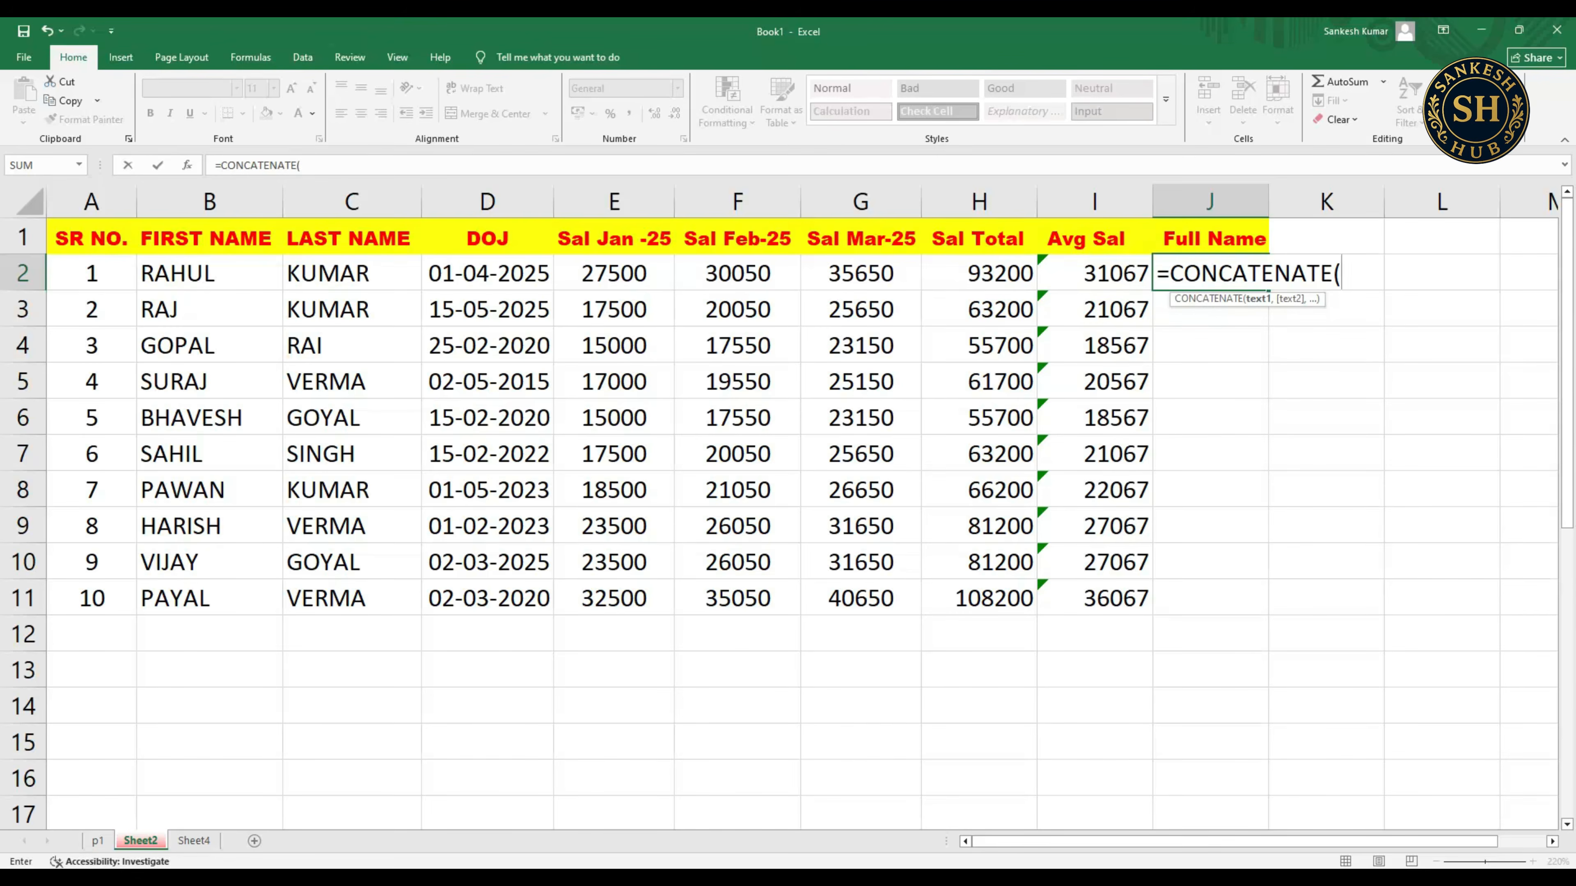
- Reference the first name in B2 as the CONCATENATE formula's first text
left_click(1094, 272)
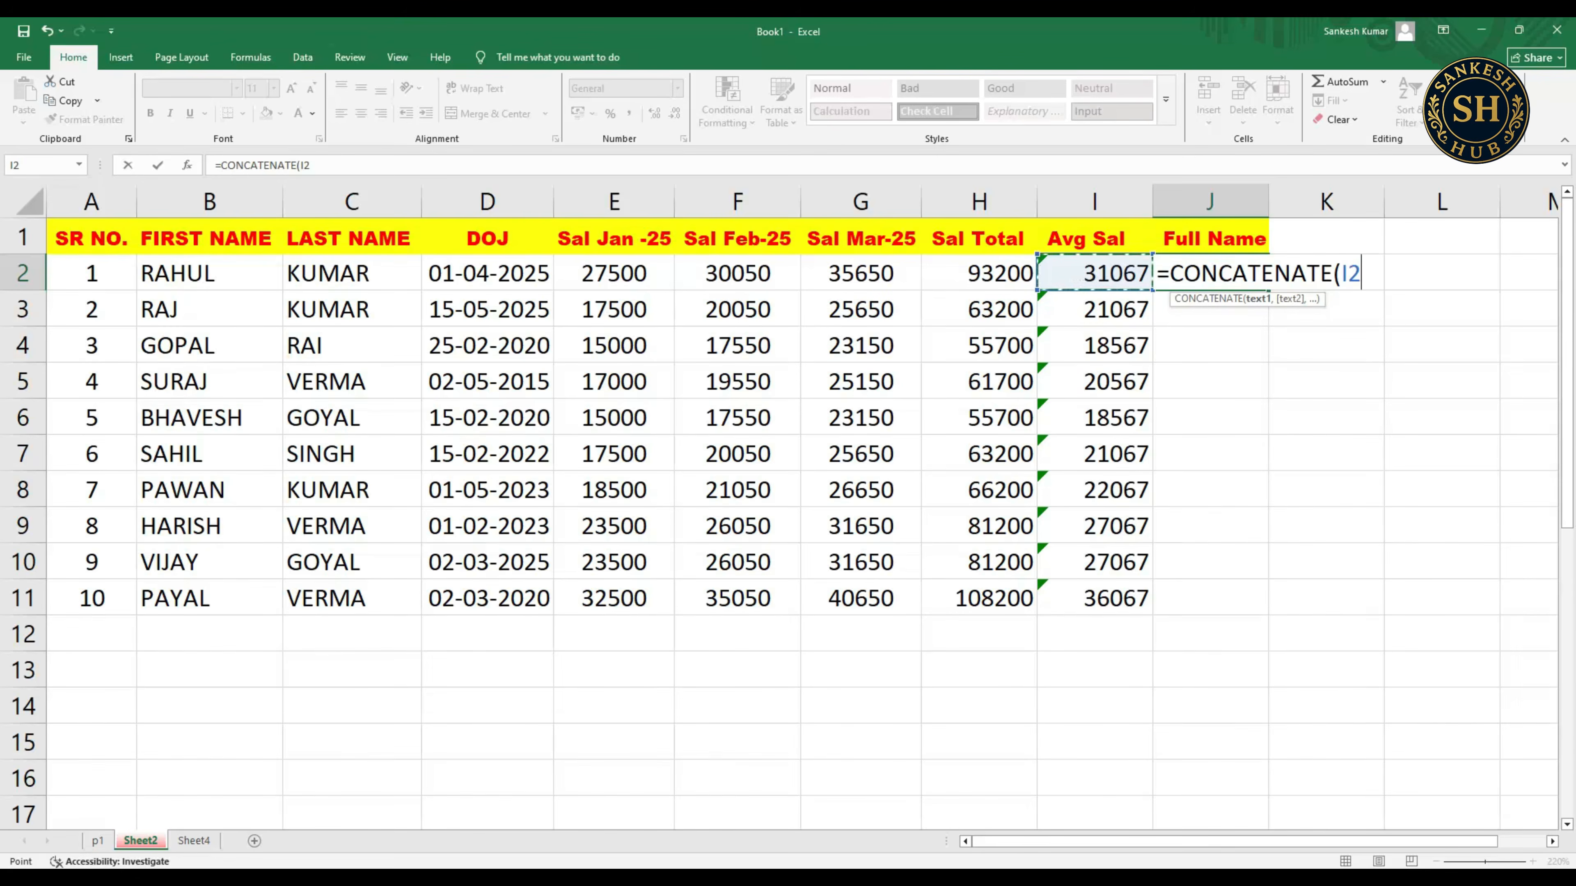
key("Left")
key("Left")
key("Left")
key("Left")
key("Left")
key("Left")
key("Left")
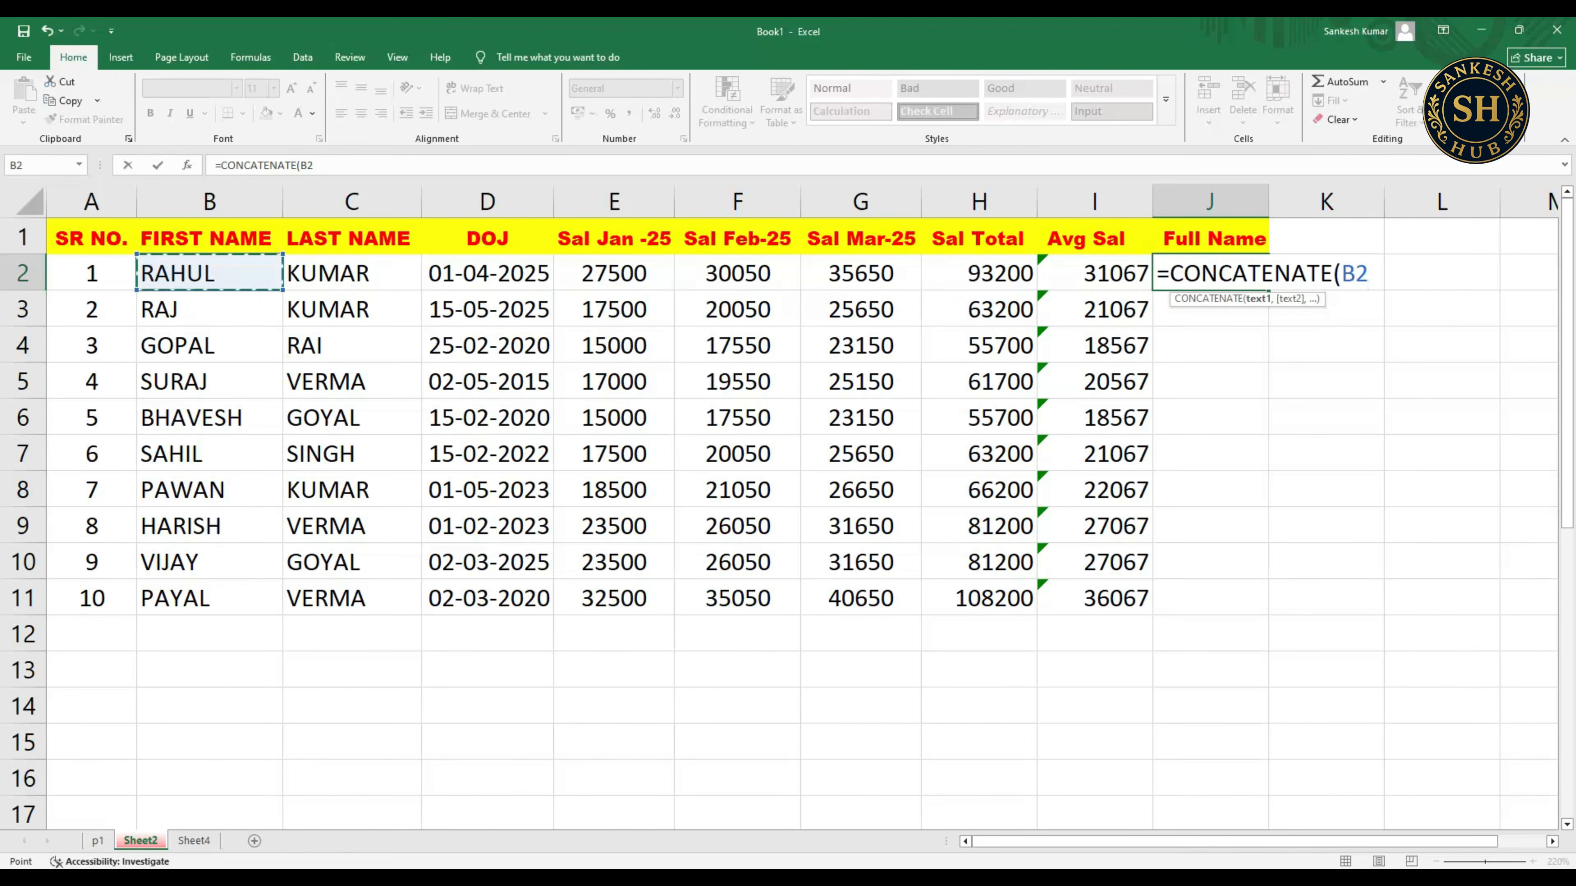
- Complete the J2 formula with the last name in C2 as its second text, and fit column J's width to its contents
type(",")
key("Left")
key("Left")
key("Left")
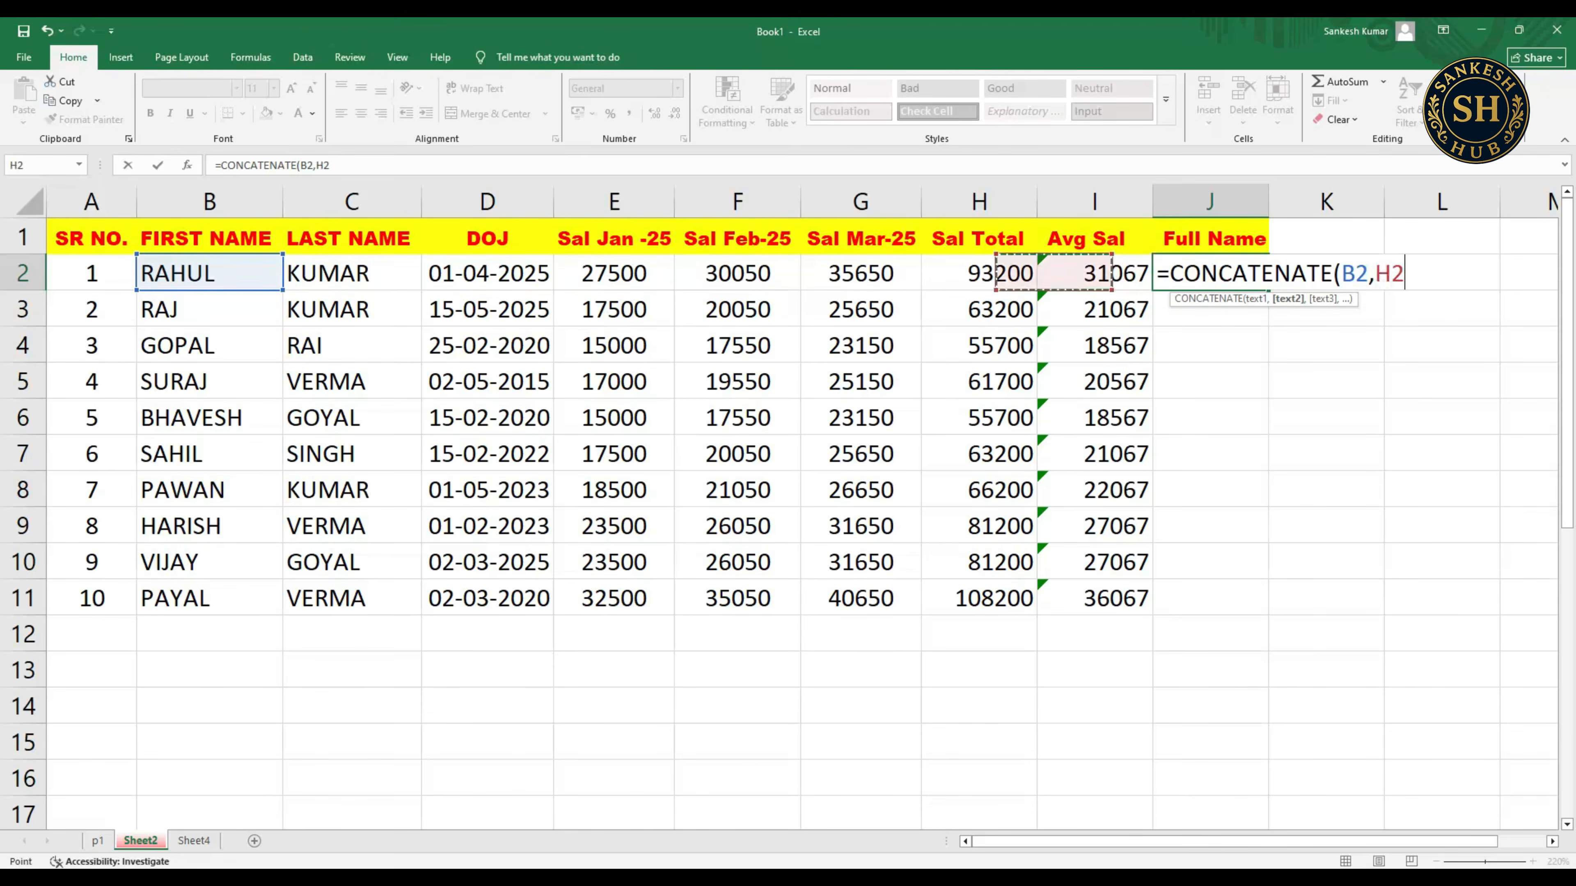
key("Left")
key("Left")
key("Left")
key("Left")
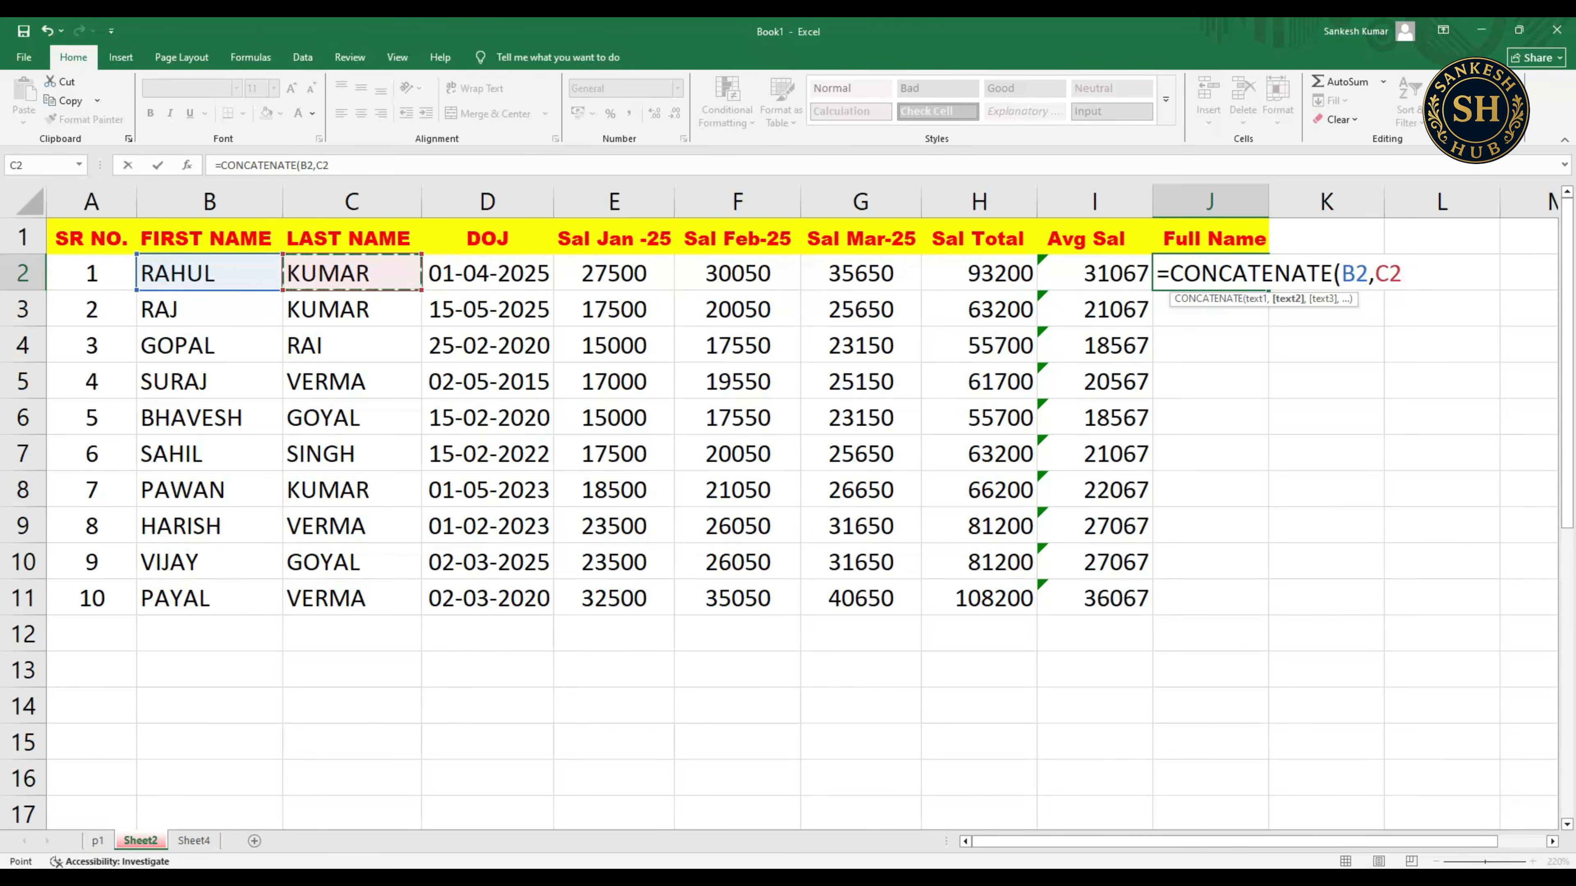
type(")")
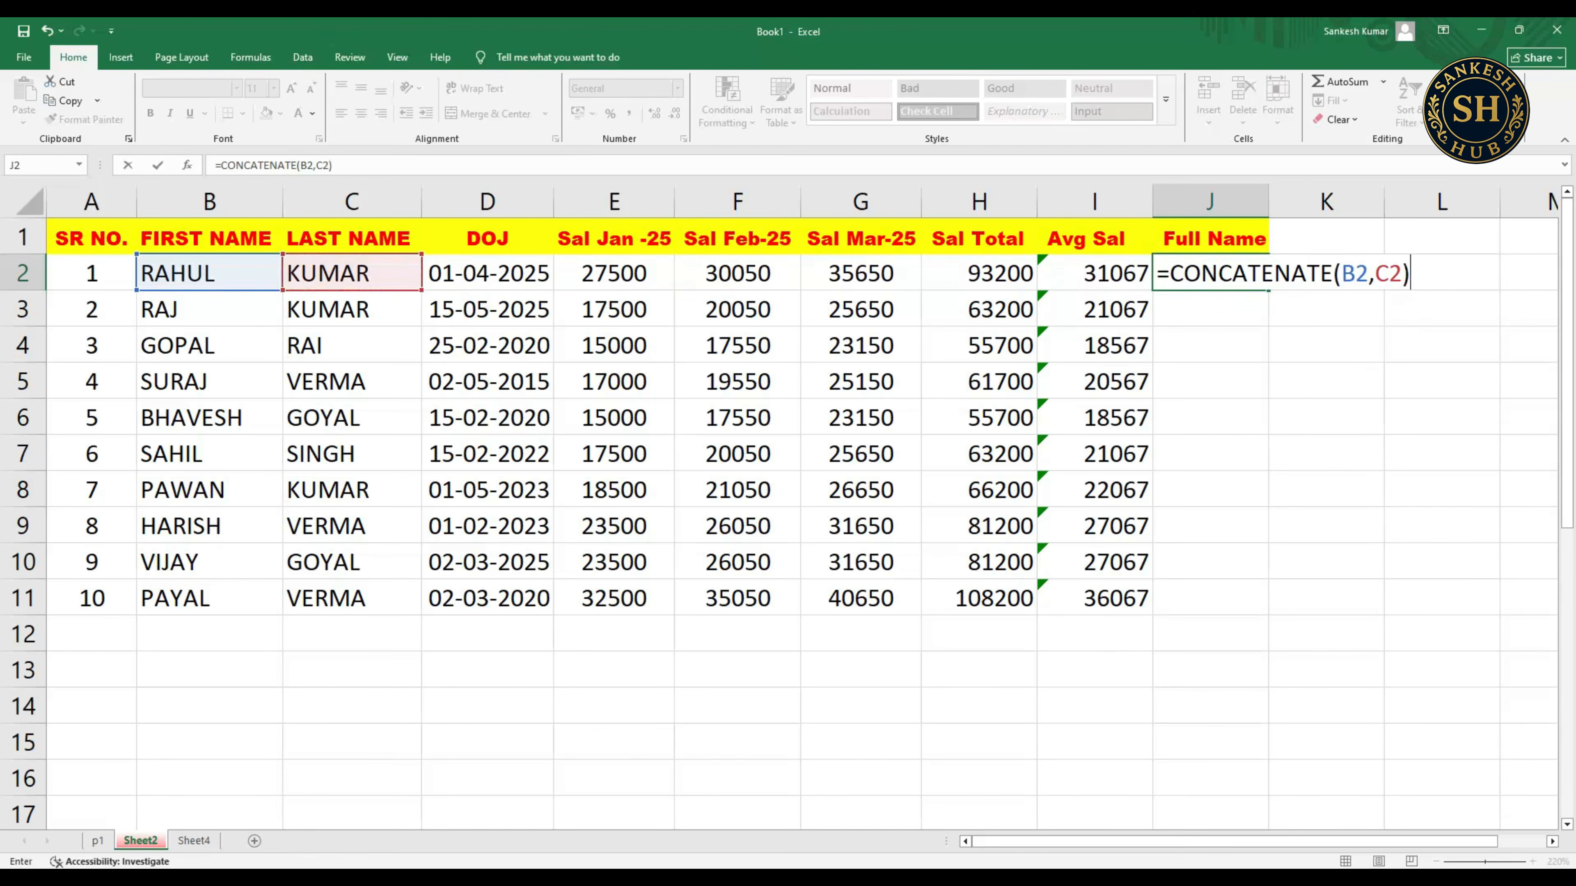
key("Return")
left_click(1210, 272)
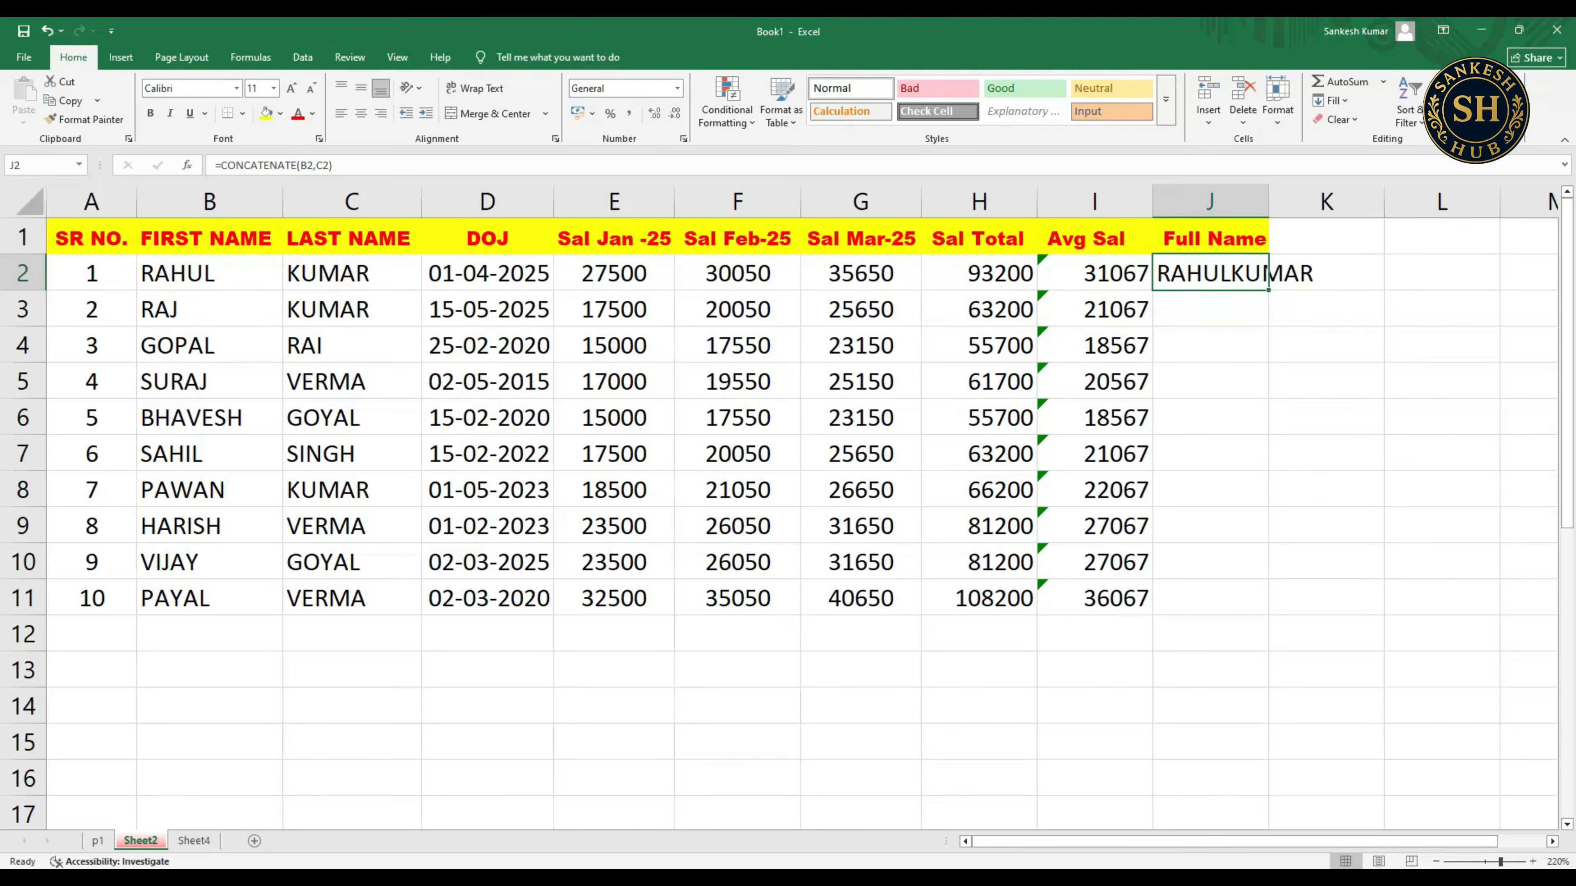
double_click(1268, 201)
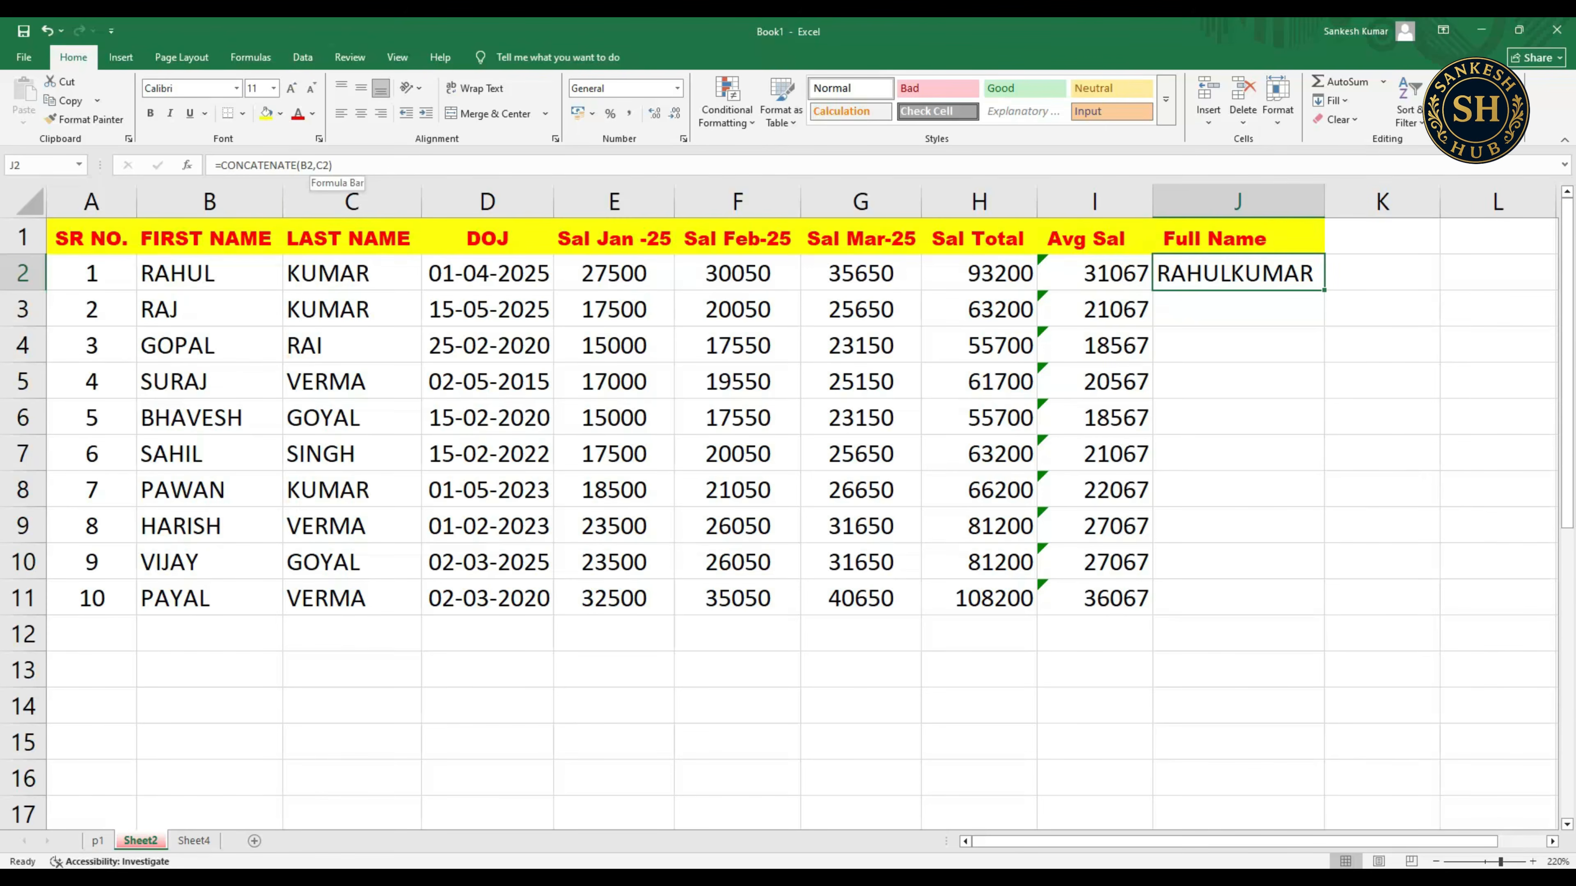
- Insert a space in quotes between the two names, making the J2 formula =CONCATENATE(B2," ",C2)
left_click(313, 165)
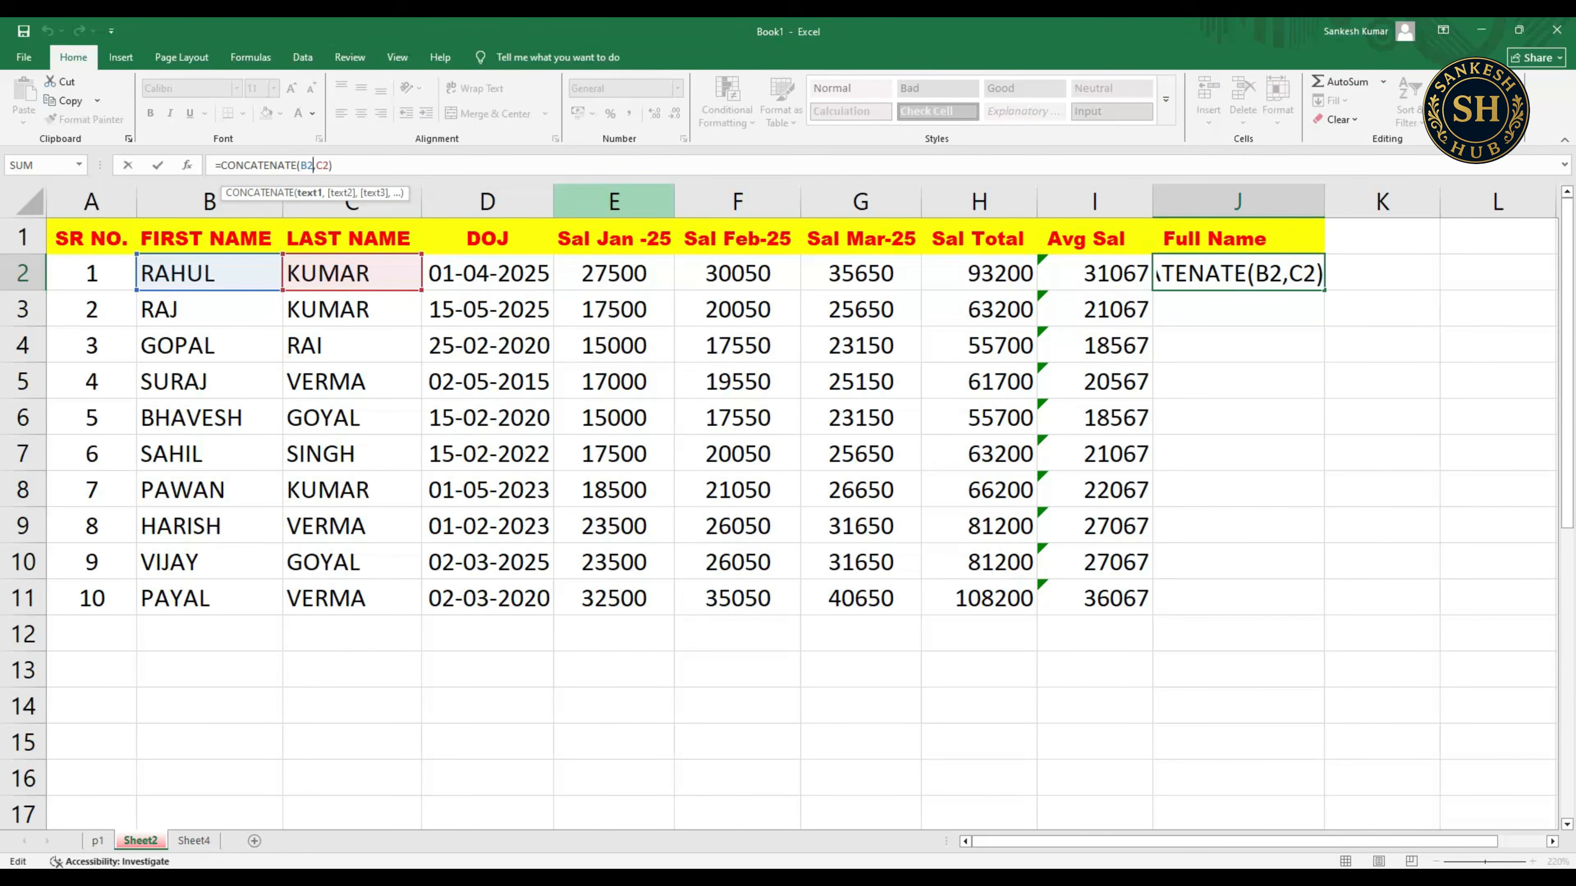
left_click(316, 165)
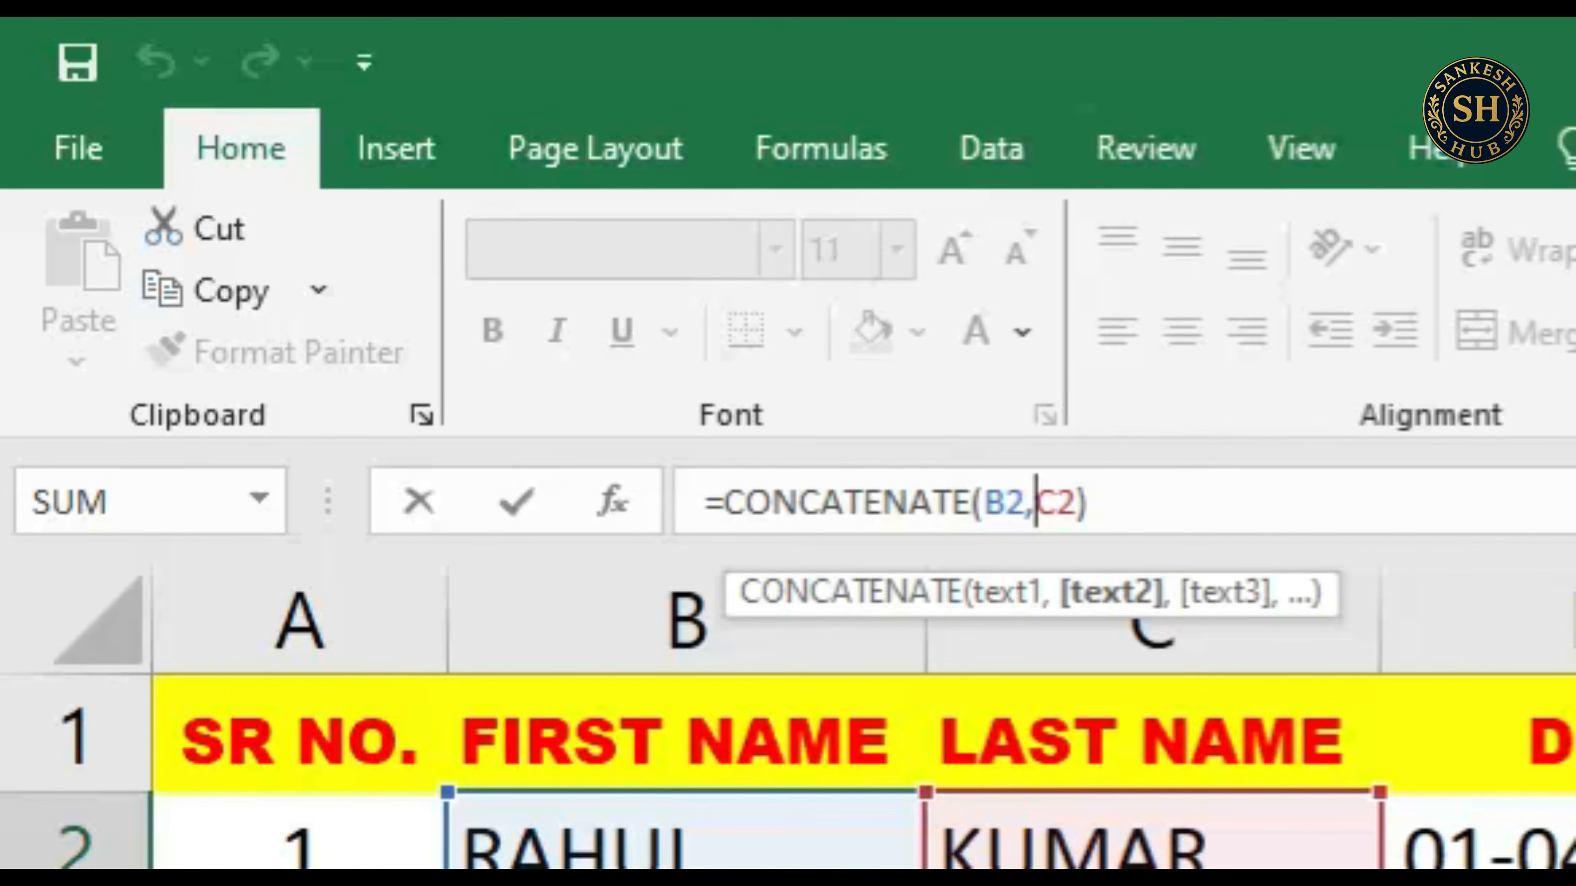
type("\"\"")
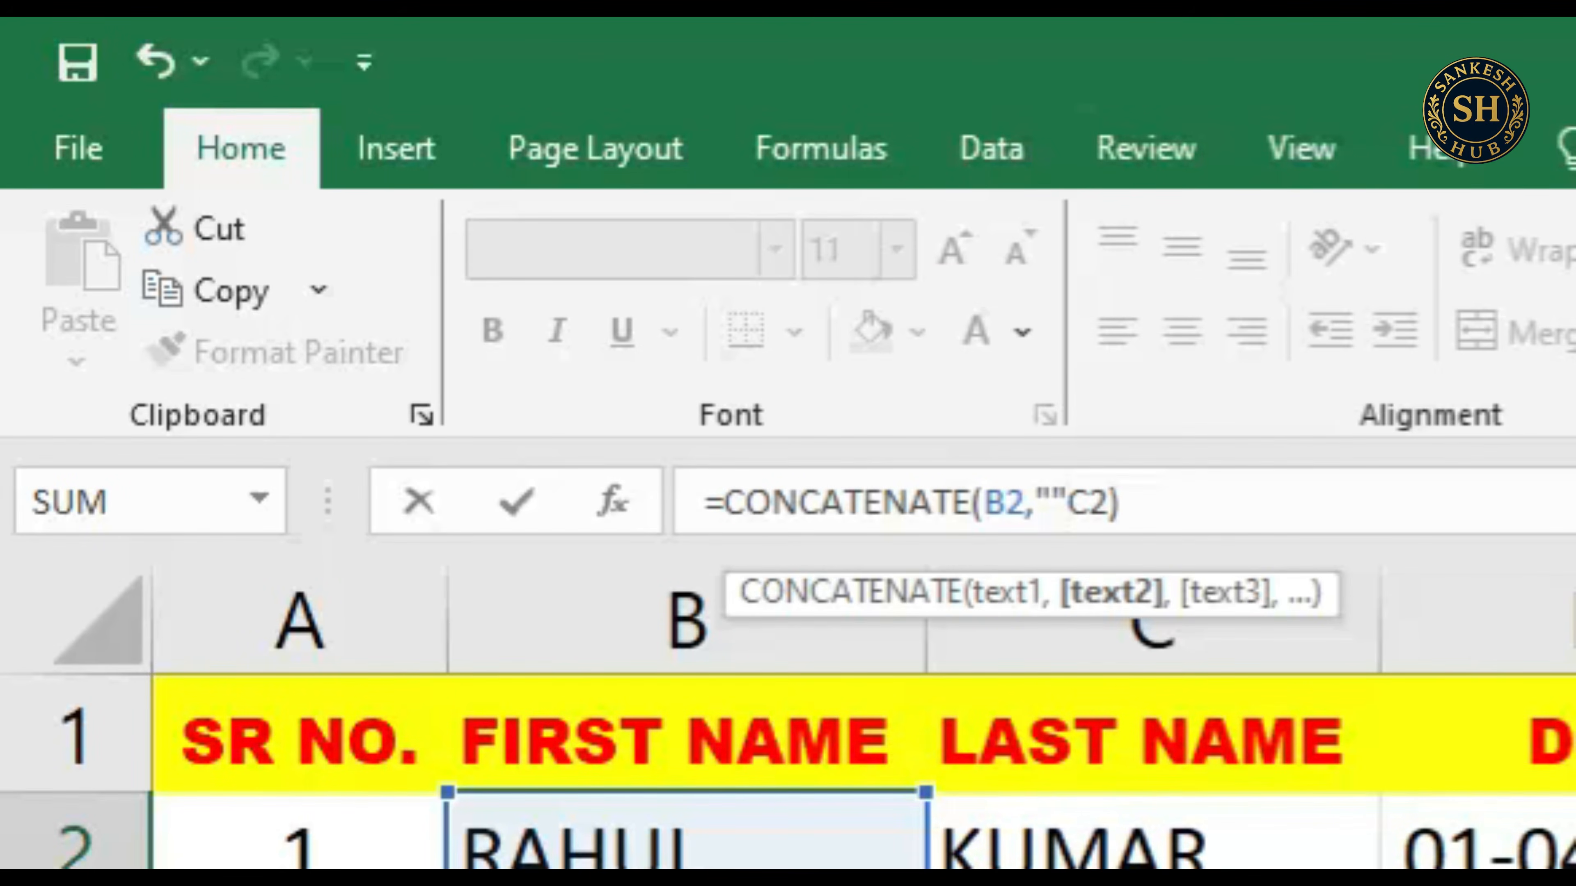
type(",")
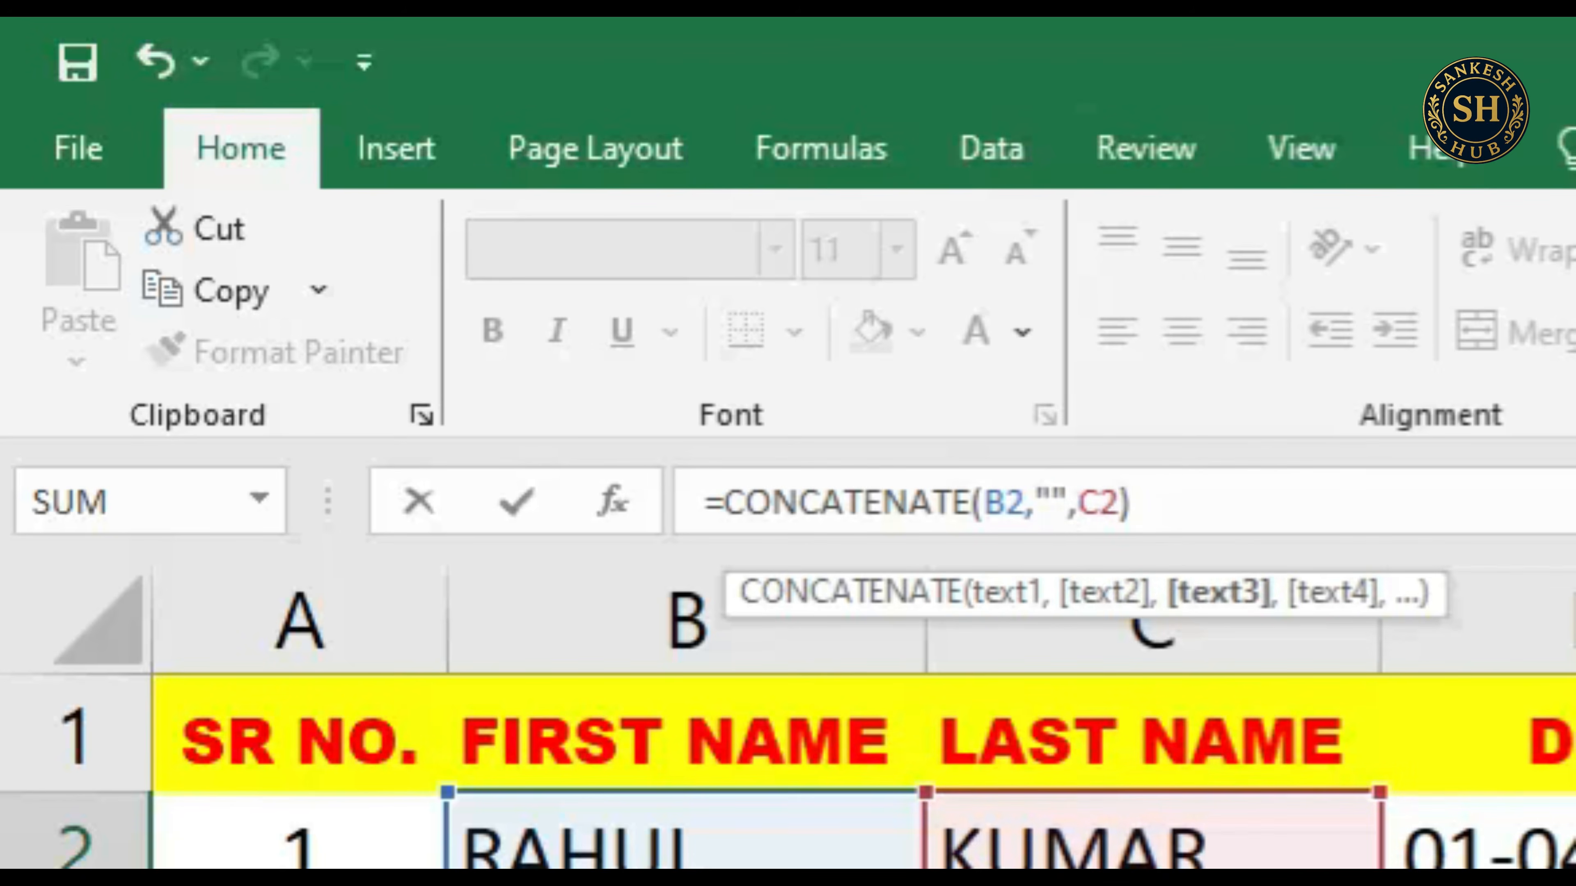
key("Left")
key("Left")
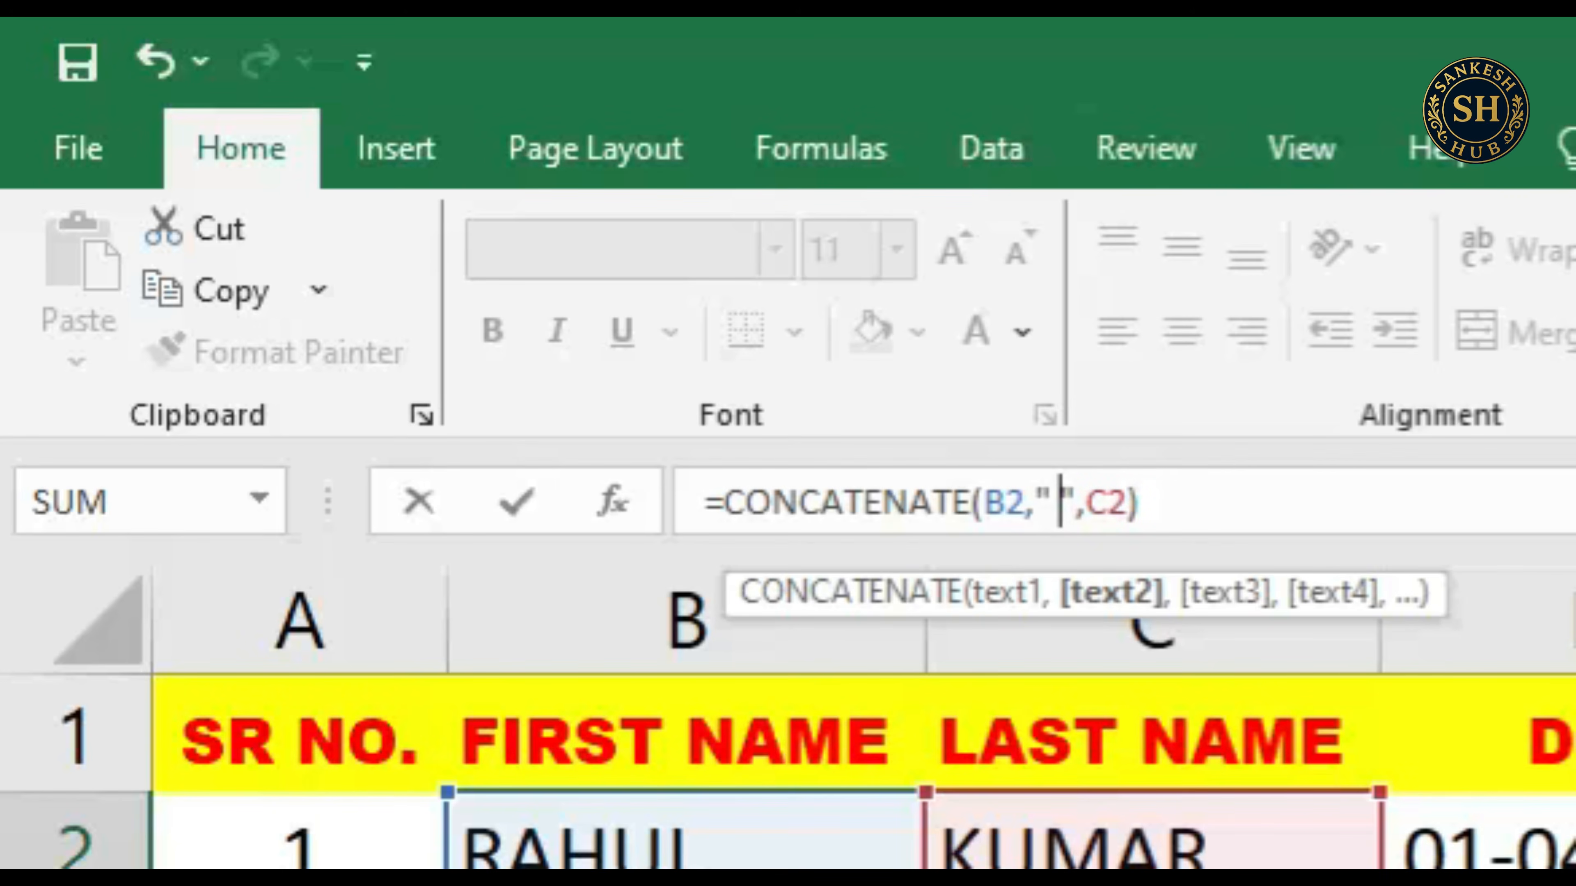
key("Return")
- Fill the Full Name formula from J2 down through J11 and fit column J to the longest name
left_click(1237, 273)
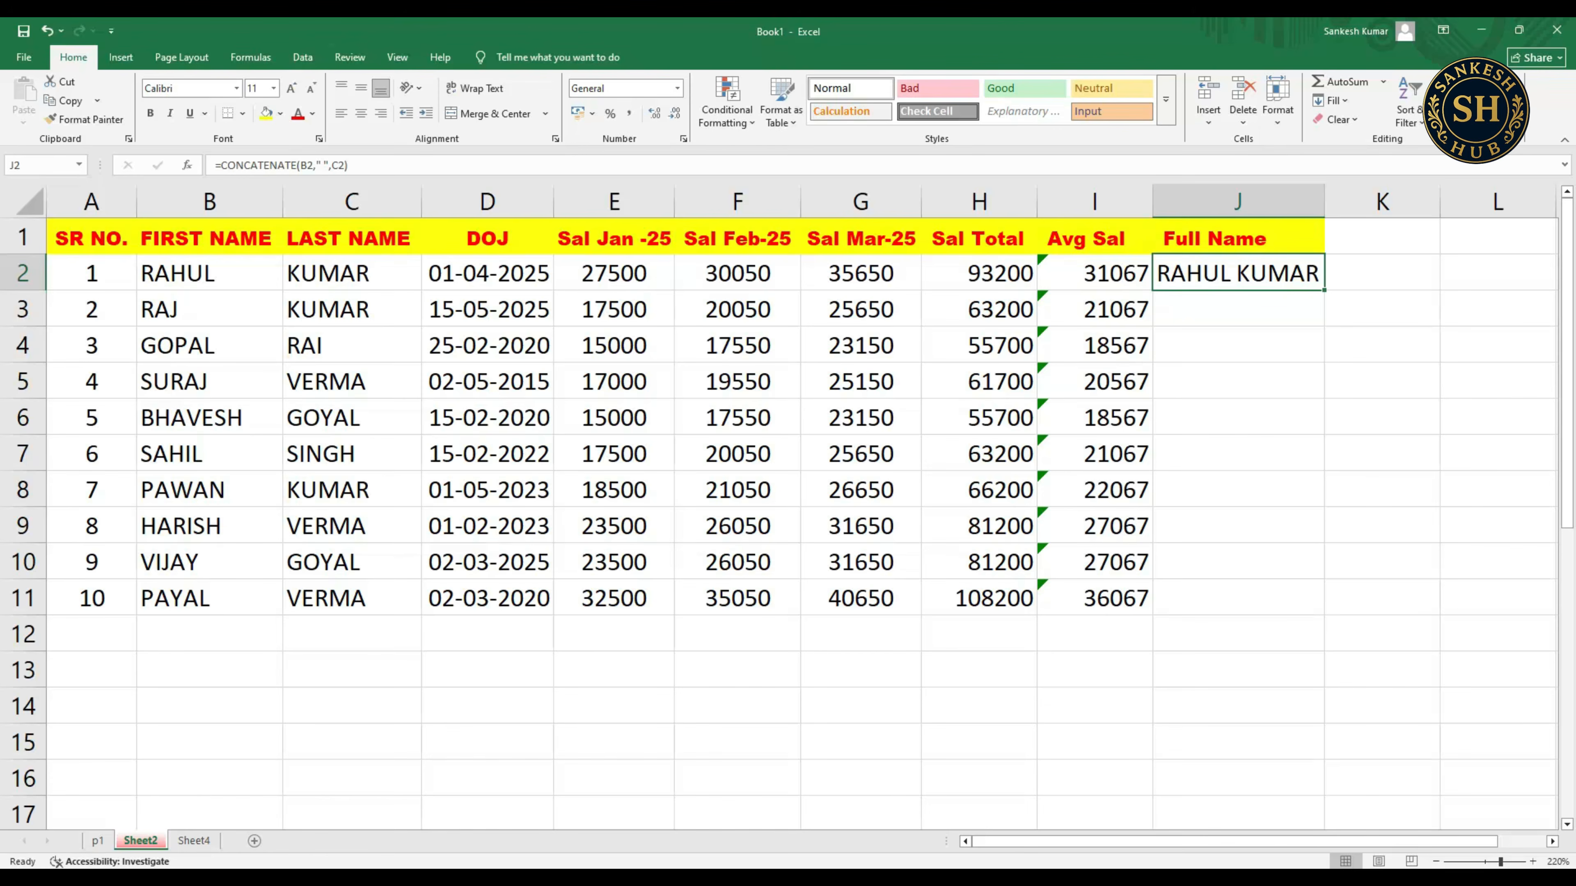
double_click(1324, 290)
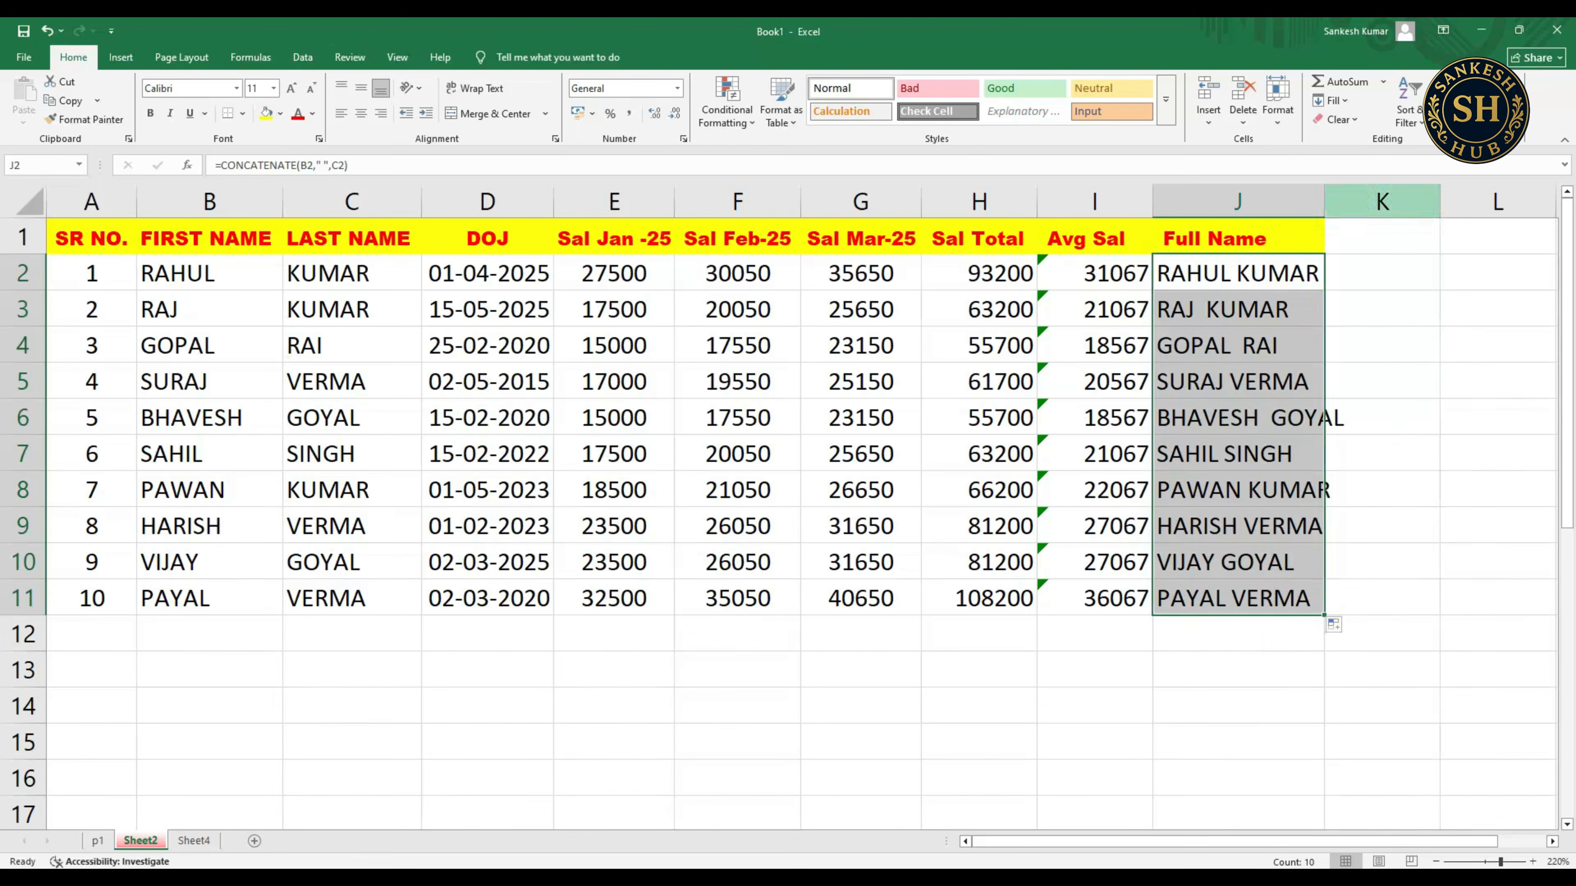
double_click(1325, 201)
left_click(1253, 202)
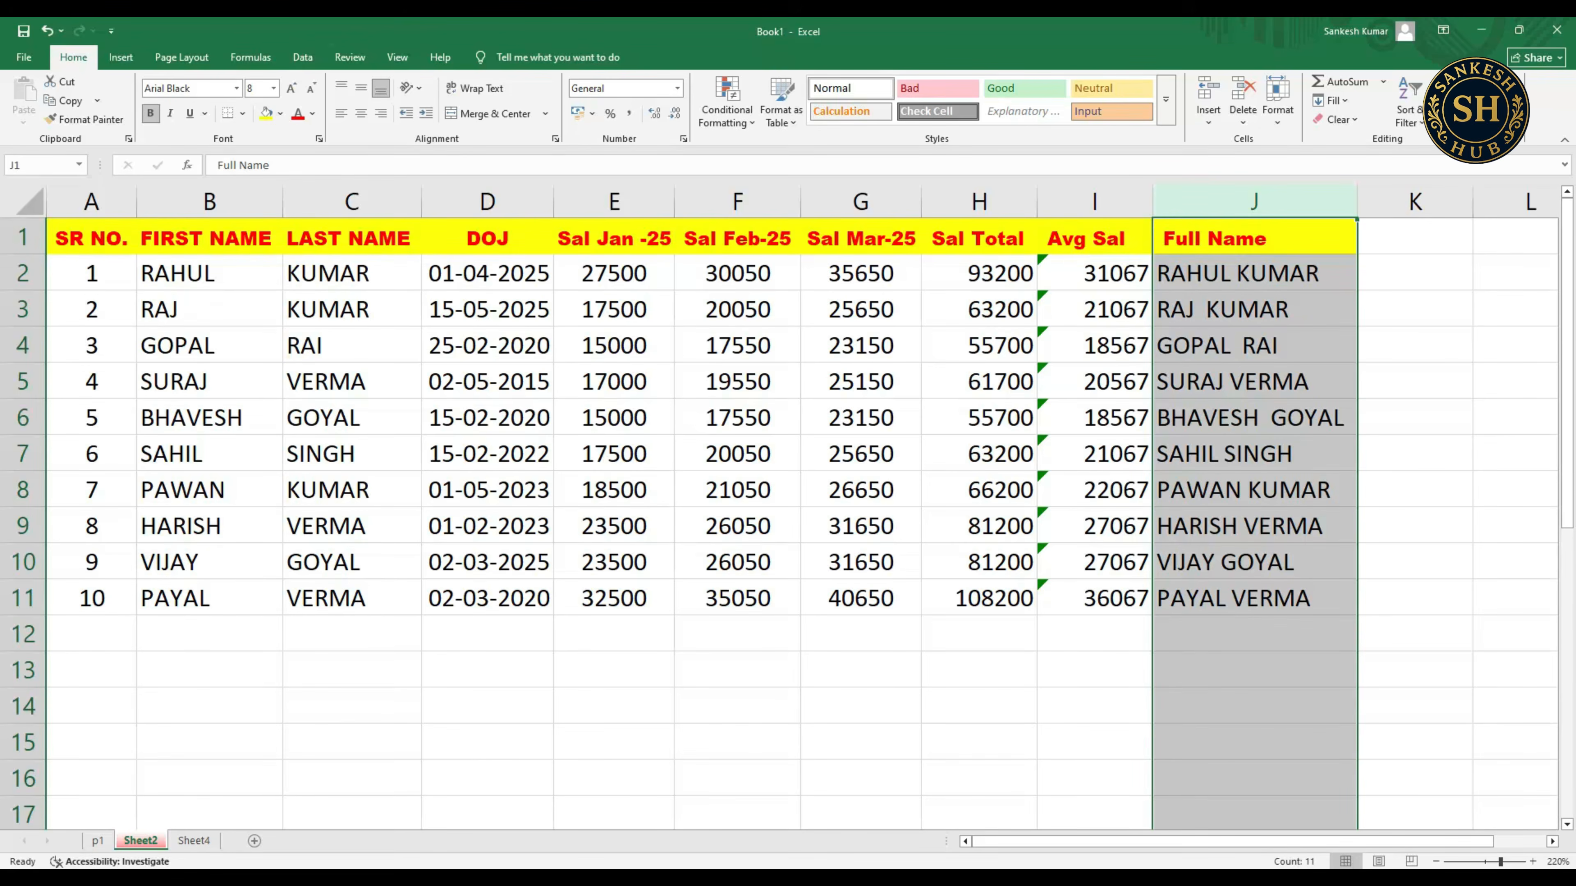
left_click(1254, 274)
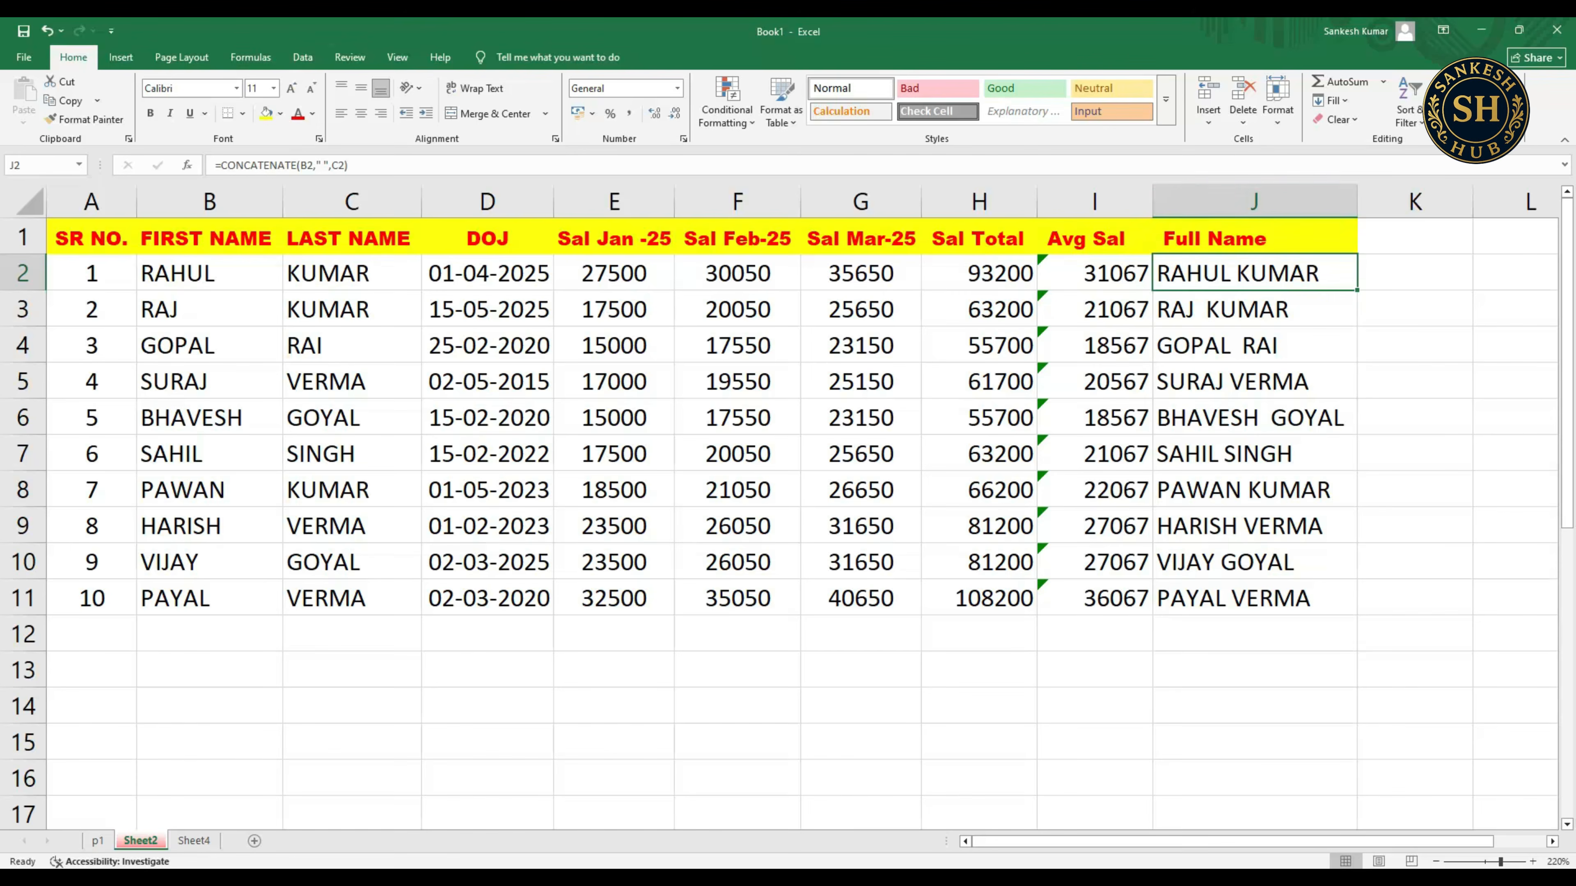
- Start a formula in K2 with the January salary in E2 as its first reference
left_click(1415, 272)
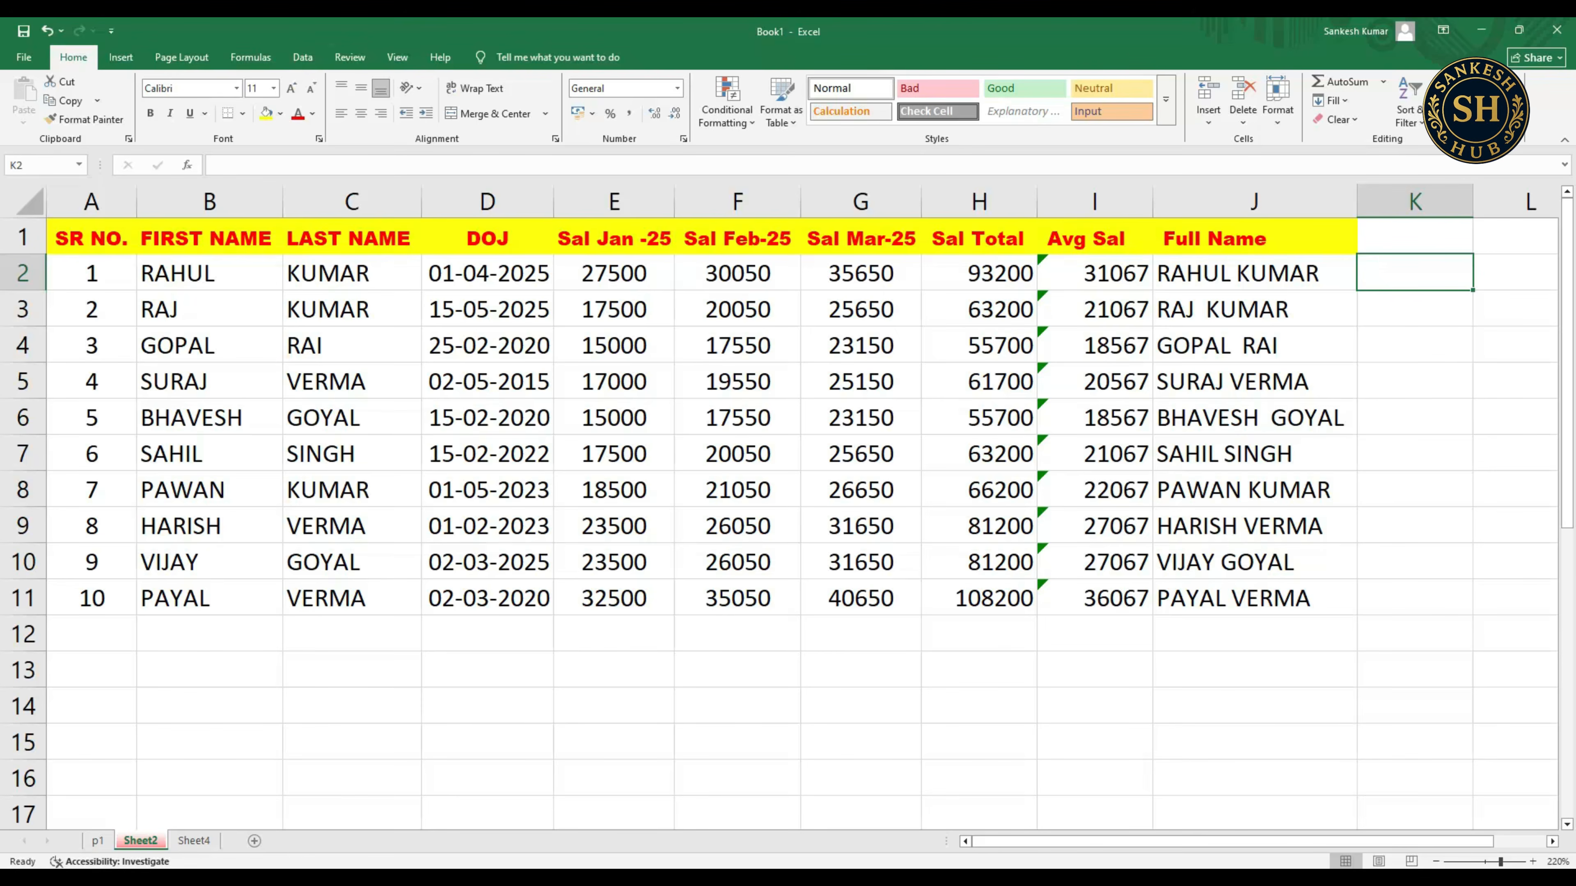
type("==")
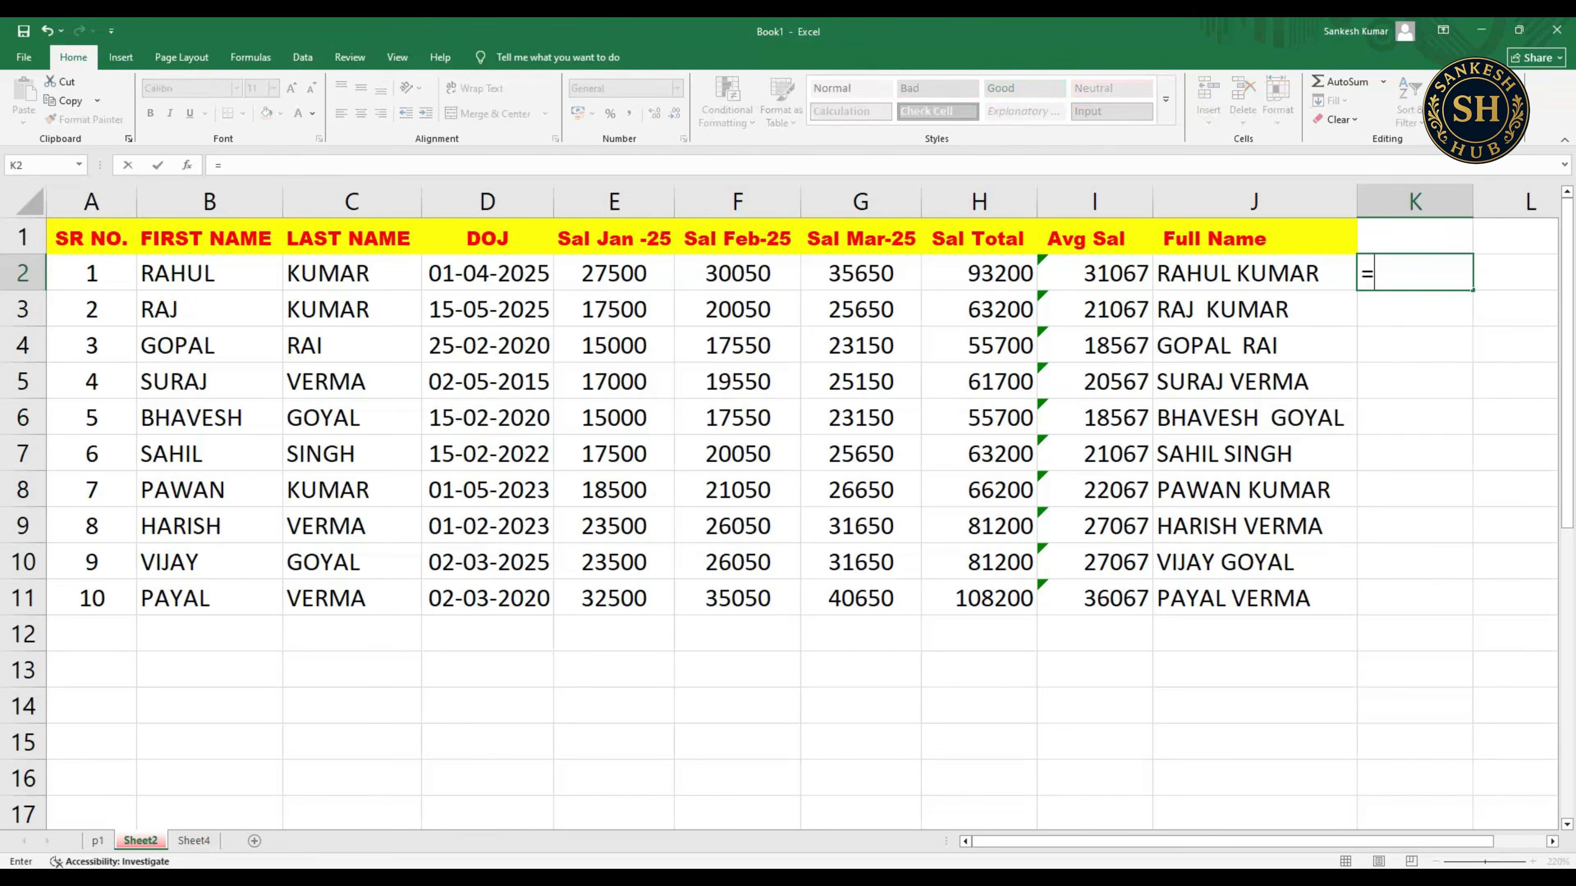
key("BackSpace")
left_click(1253, 273)
key("Left")
key("Left")
key("Left")
key("Left")
key("Left")
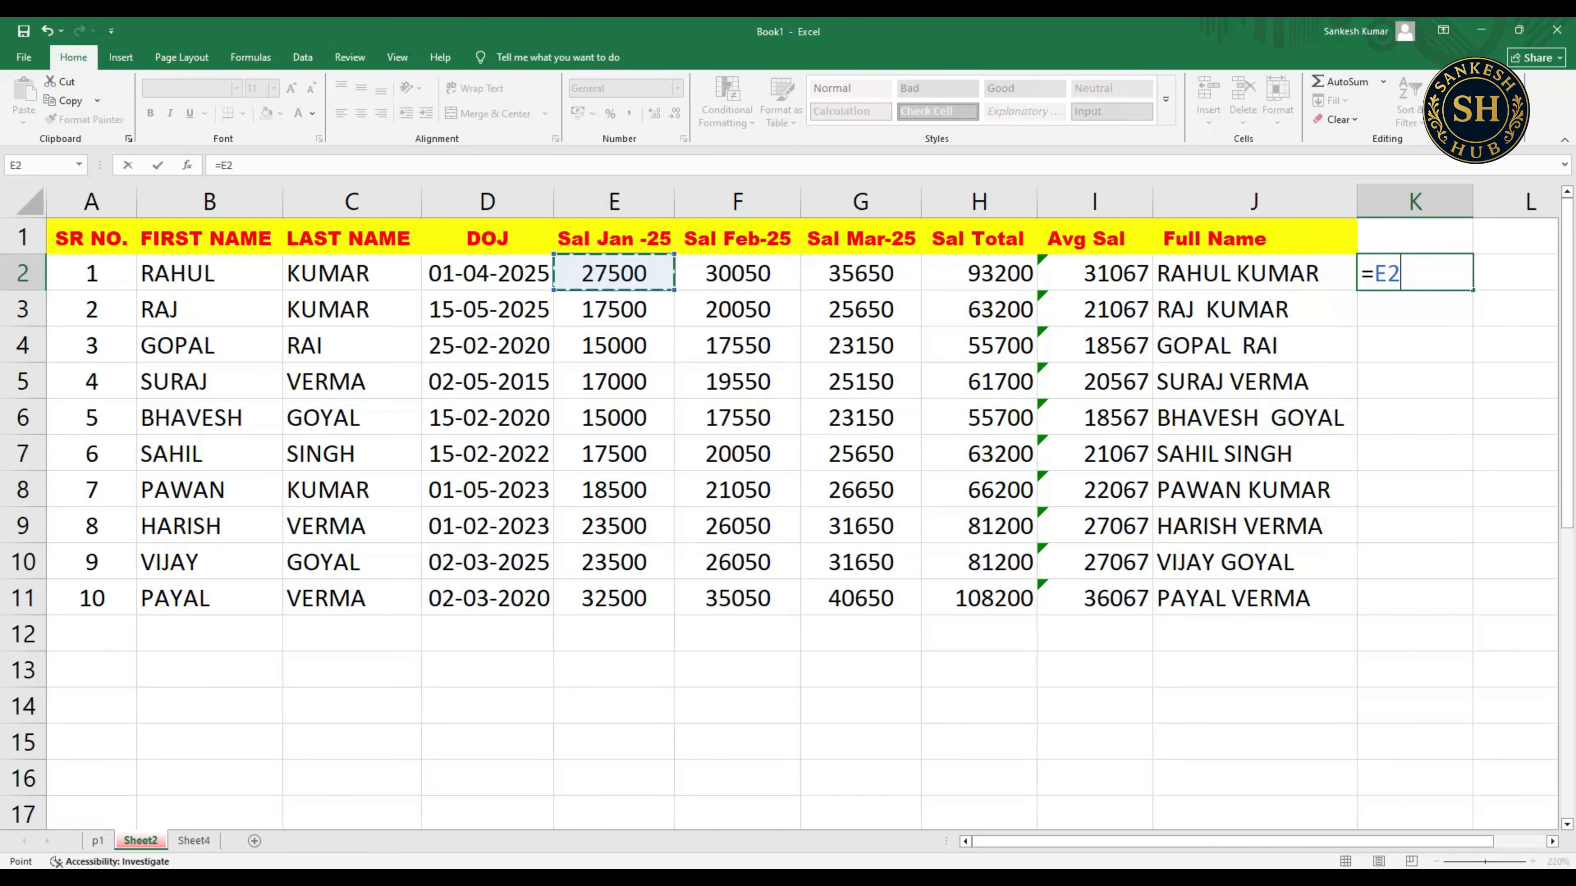
- Subtract the February salary in F2 to complete the K2 formula as =E2-F2
type("-")
left_click(1253, 273)
key("Left")
key("Left")
key("Left")
key("Left")
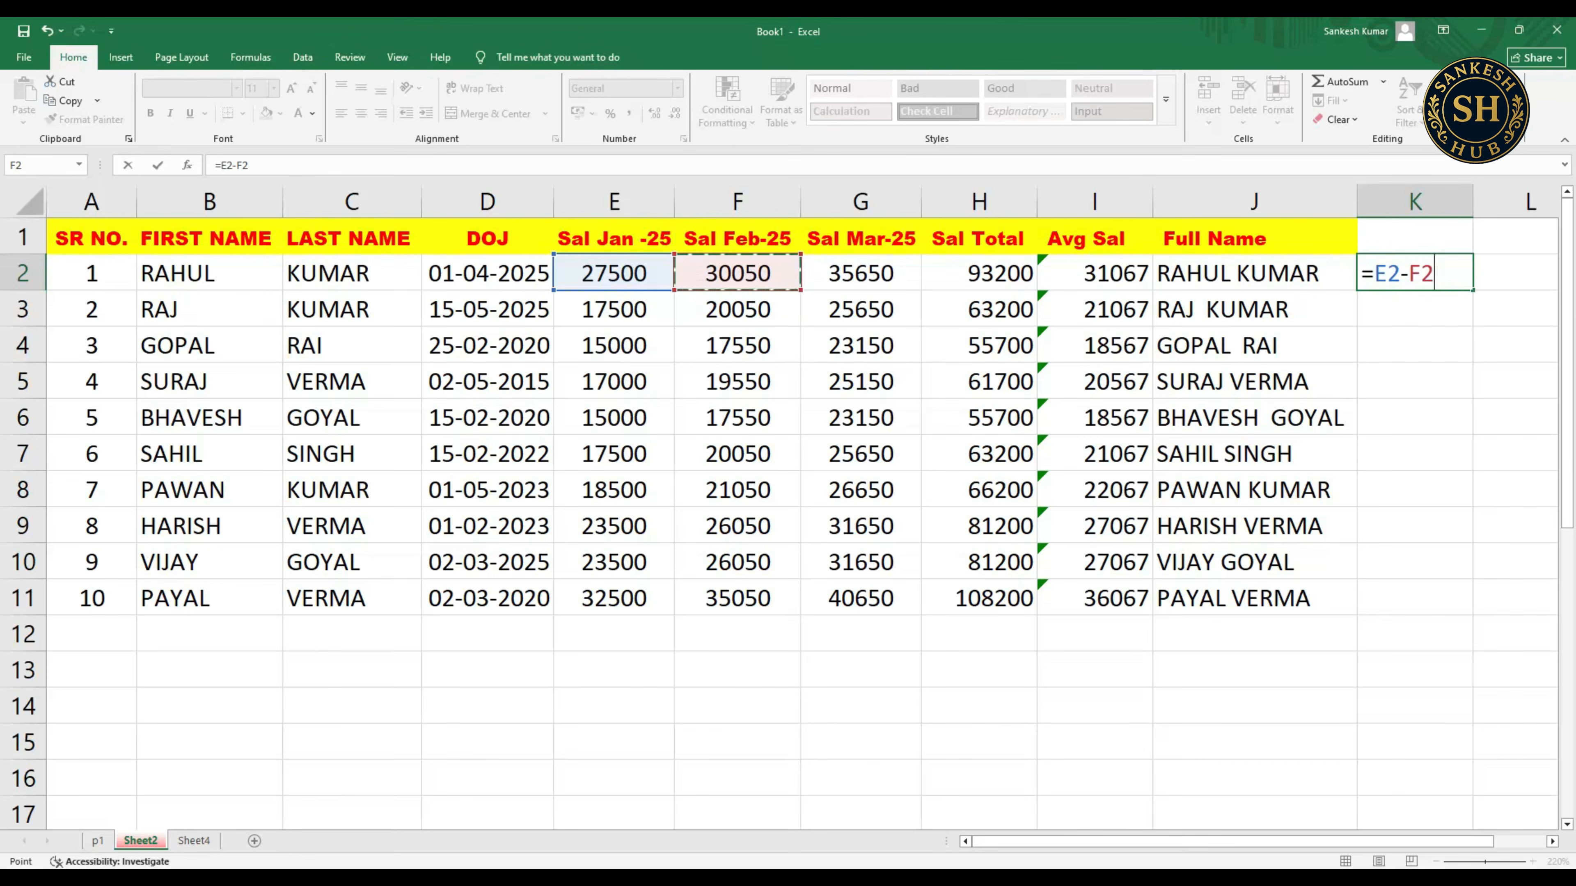
key("Return")
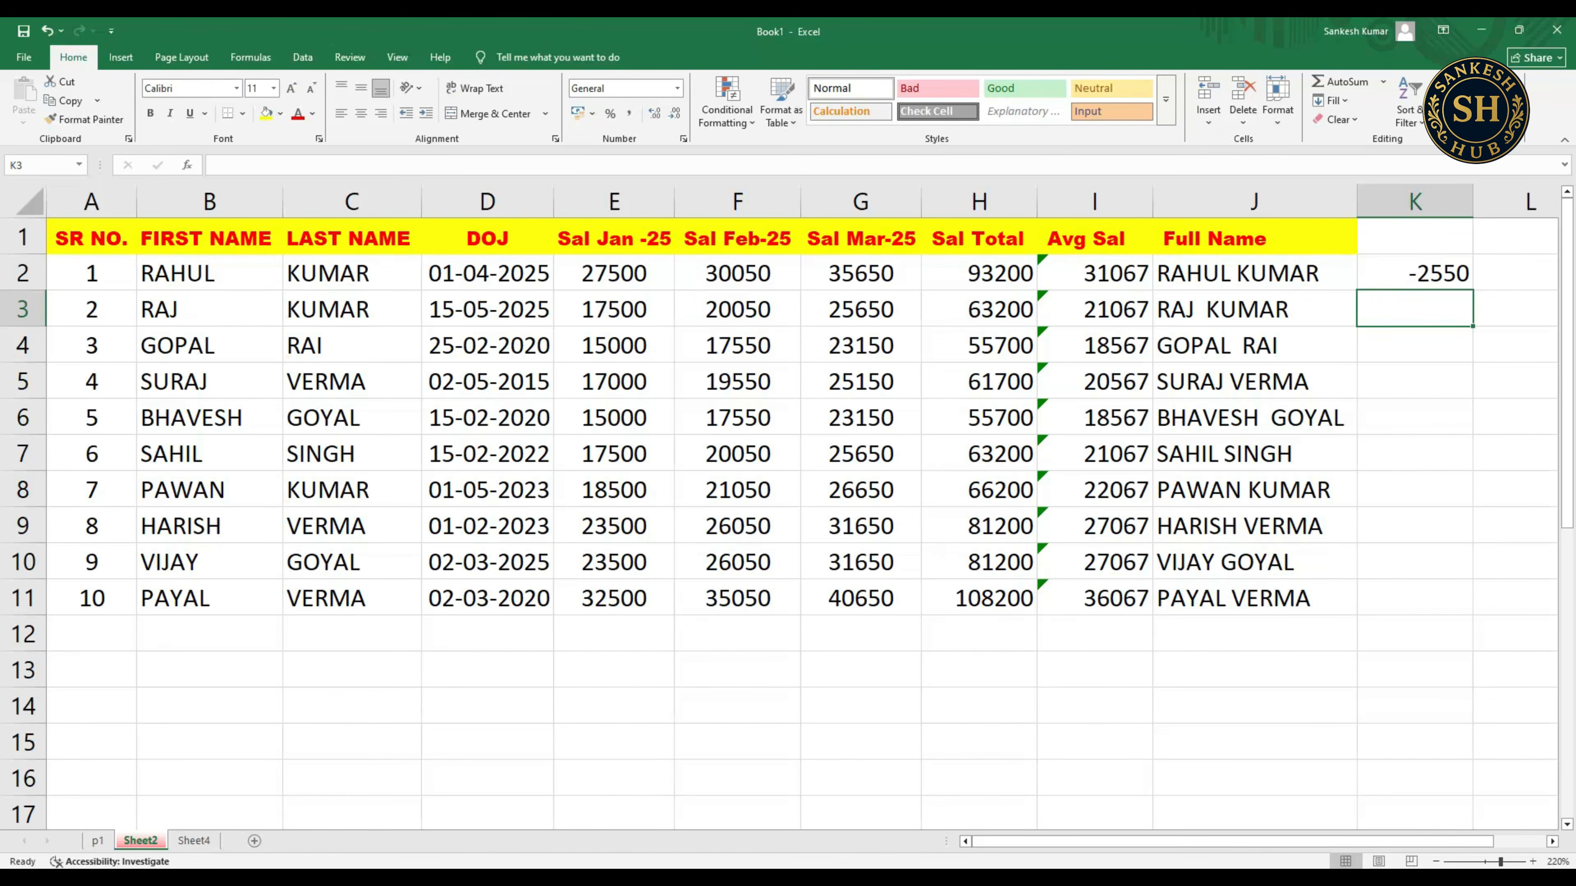
- Replace the K2 formula with =H2-G2, subtracting the March salary from the salary total
left_click(1414, 272)
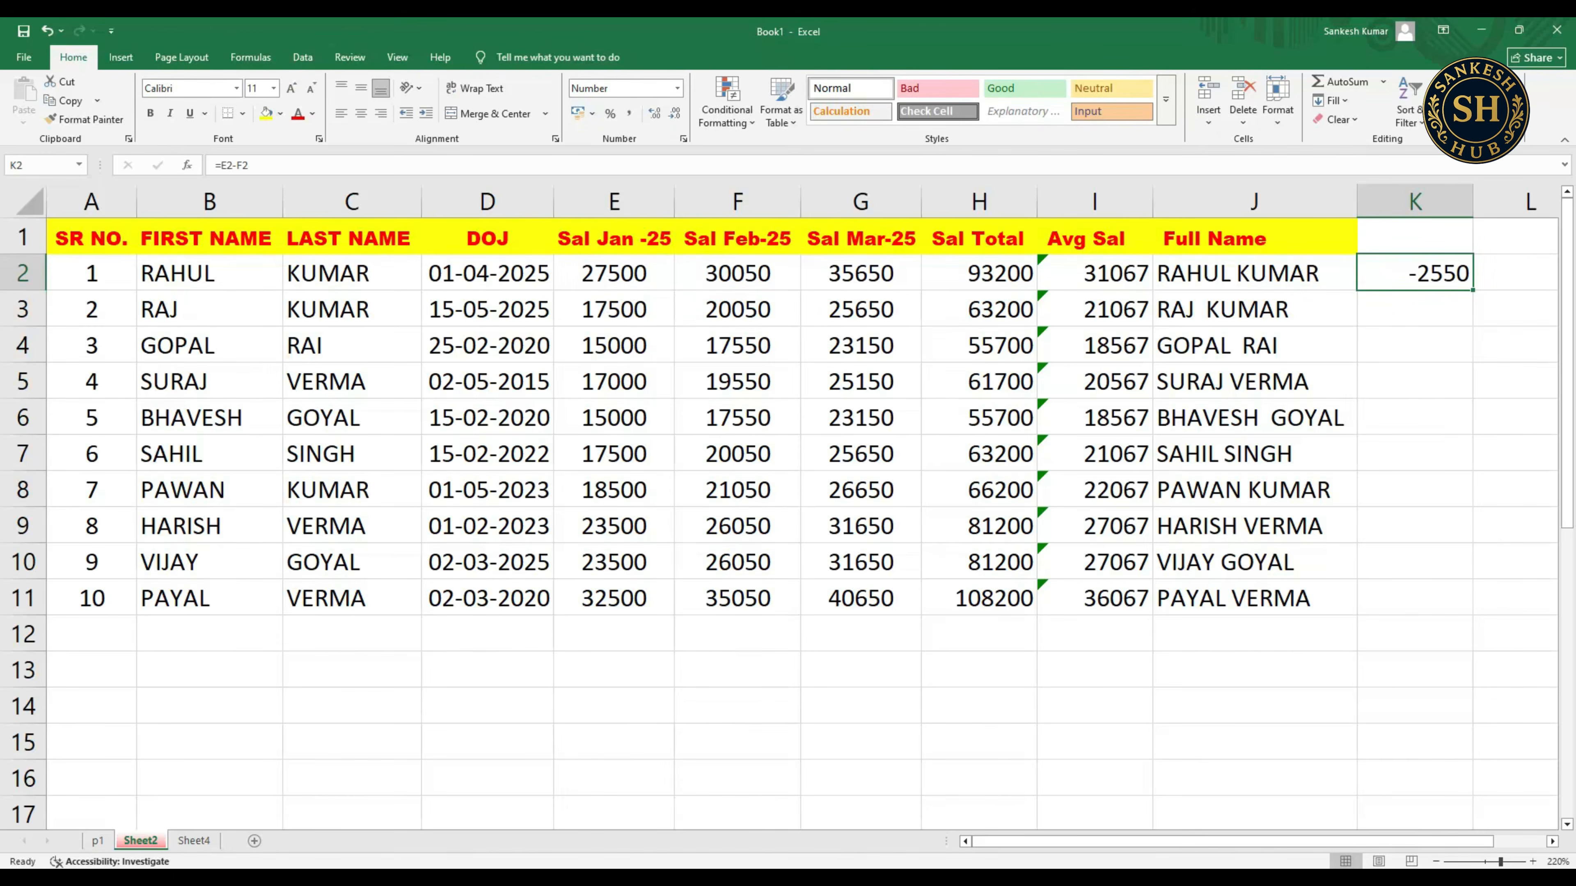
type("=")
key("Left")
key("Left")
key("Left")
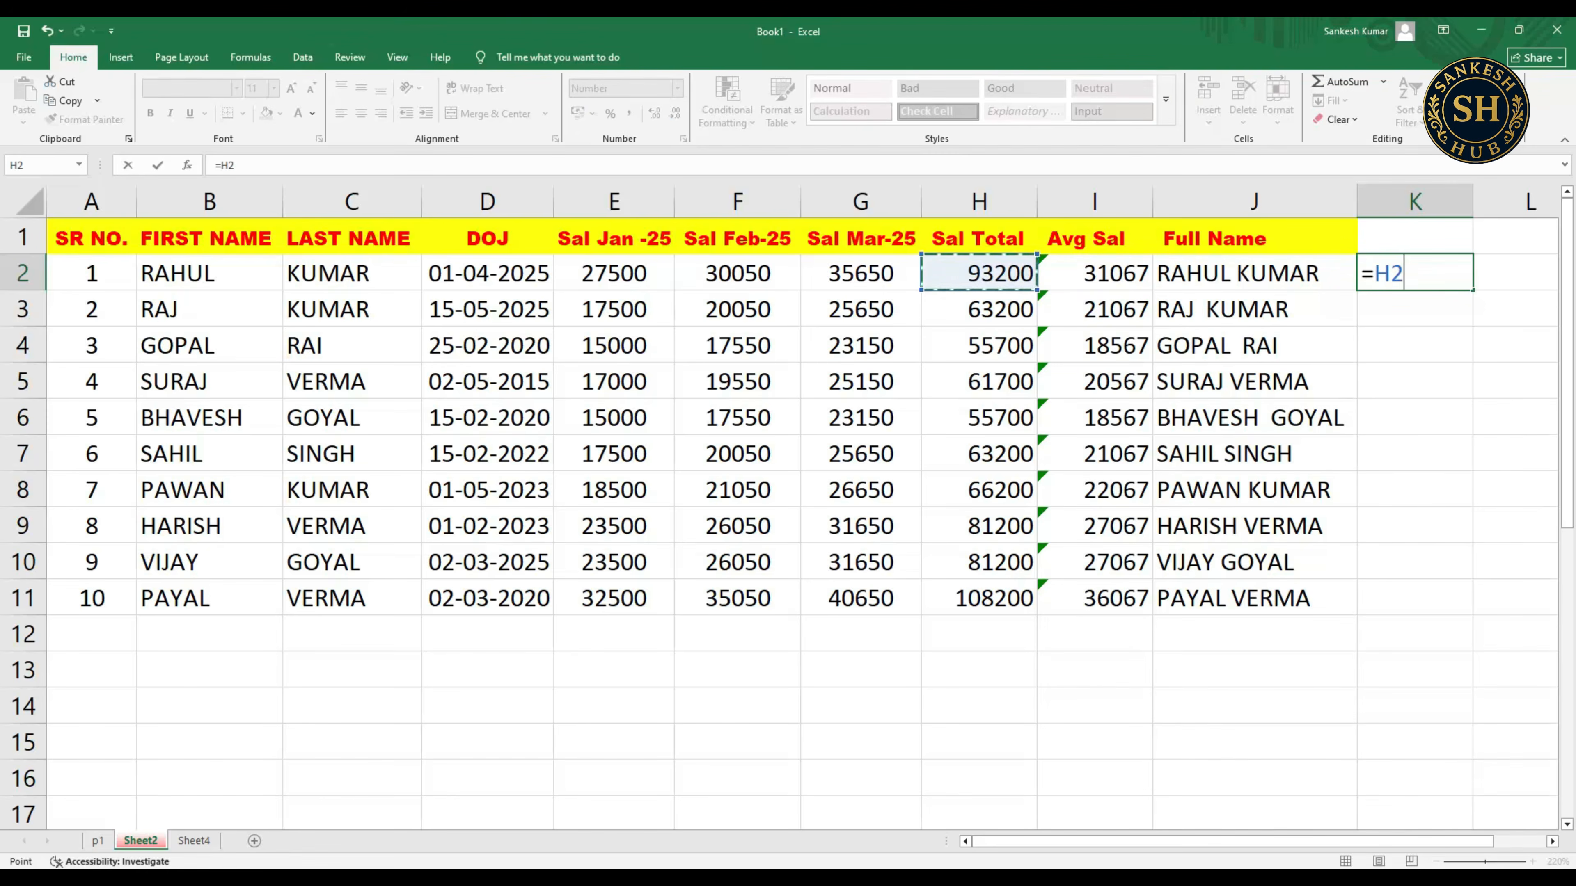
type("-")
key("Left")
key("Left")
key("Left")
key("Left")
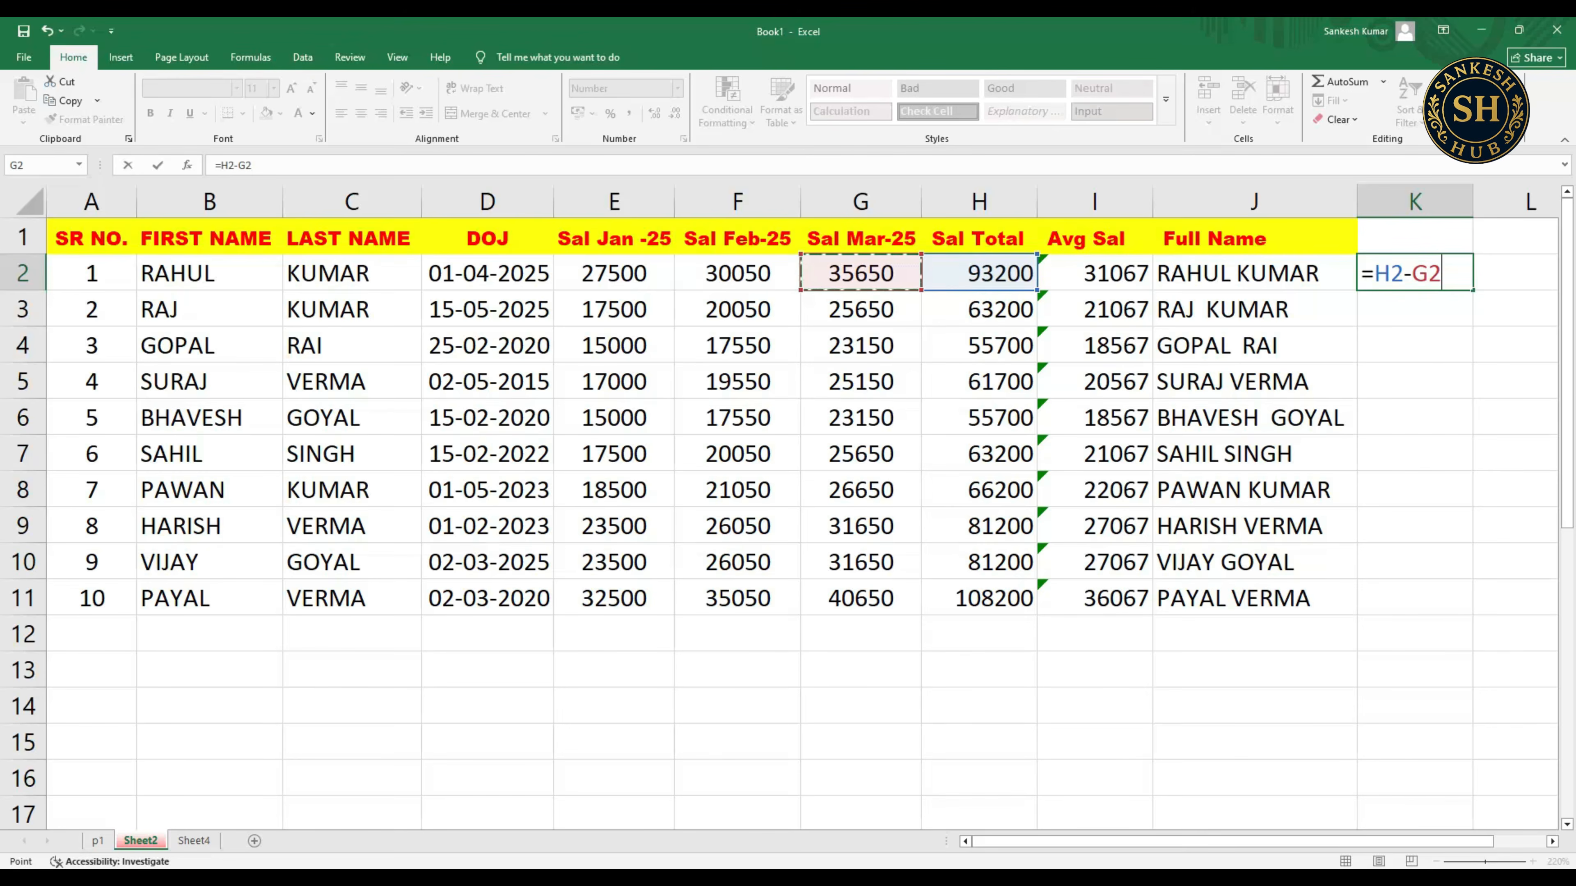
key("Return")
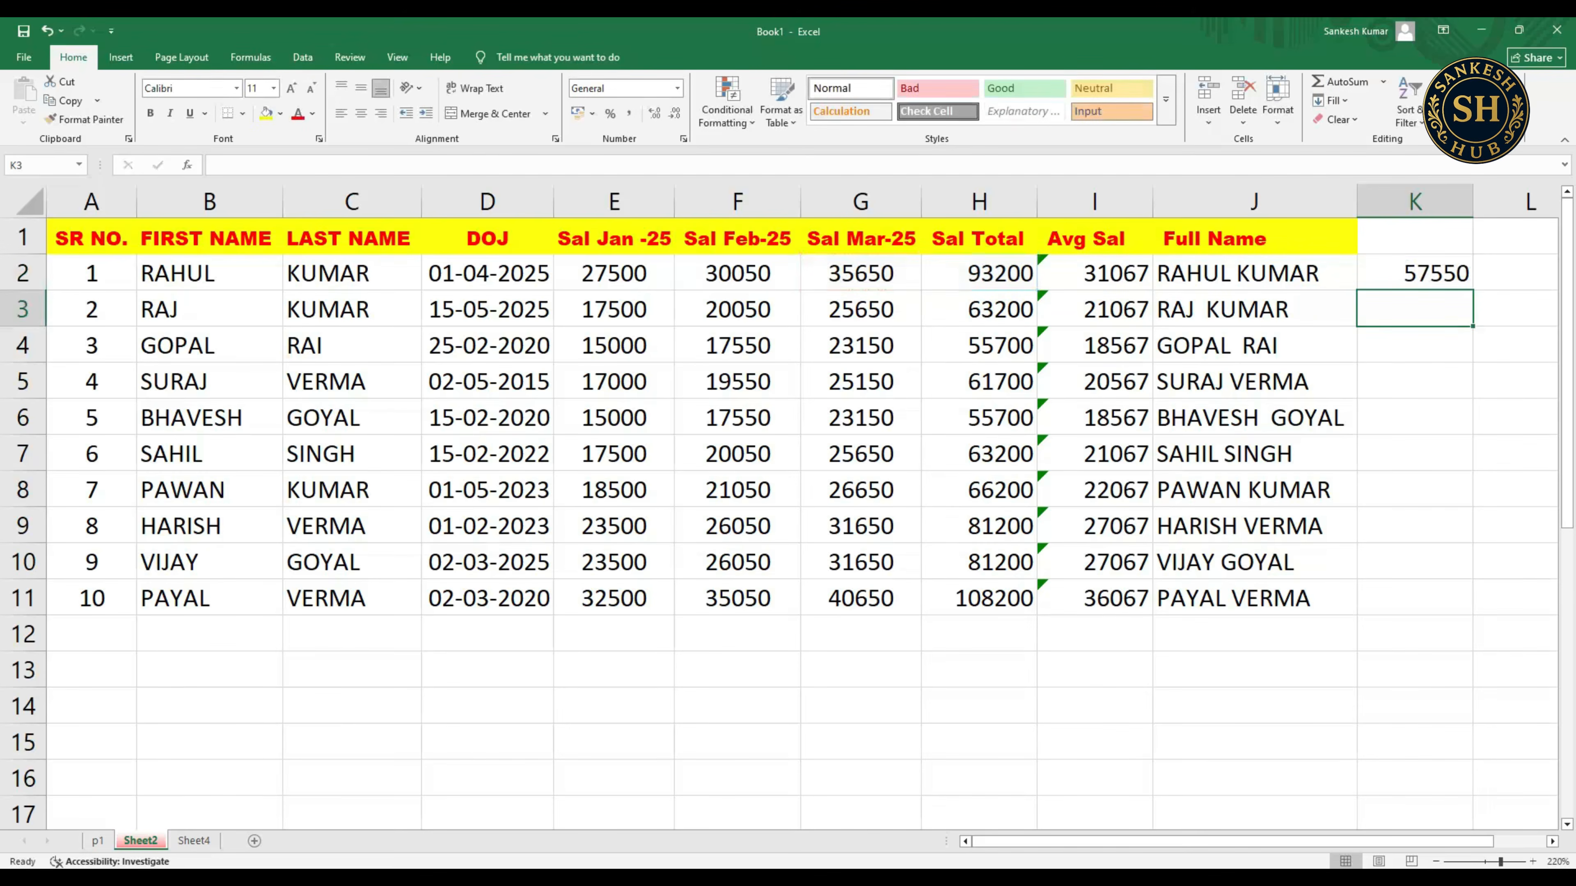
- Clear the subtraction from the K2 formula, keeping only its equals sign
left_click(1415, 272)
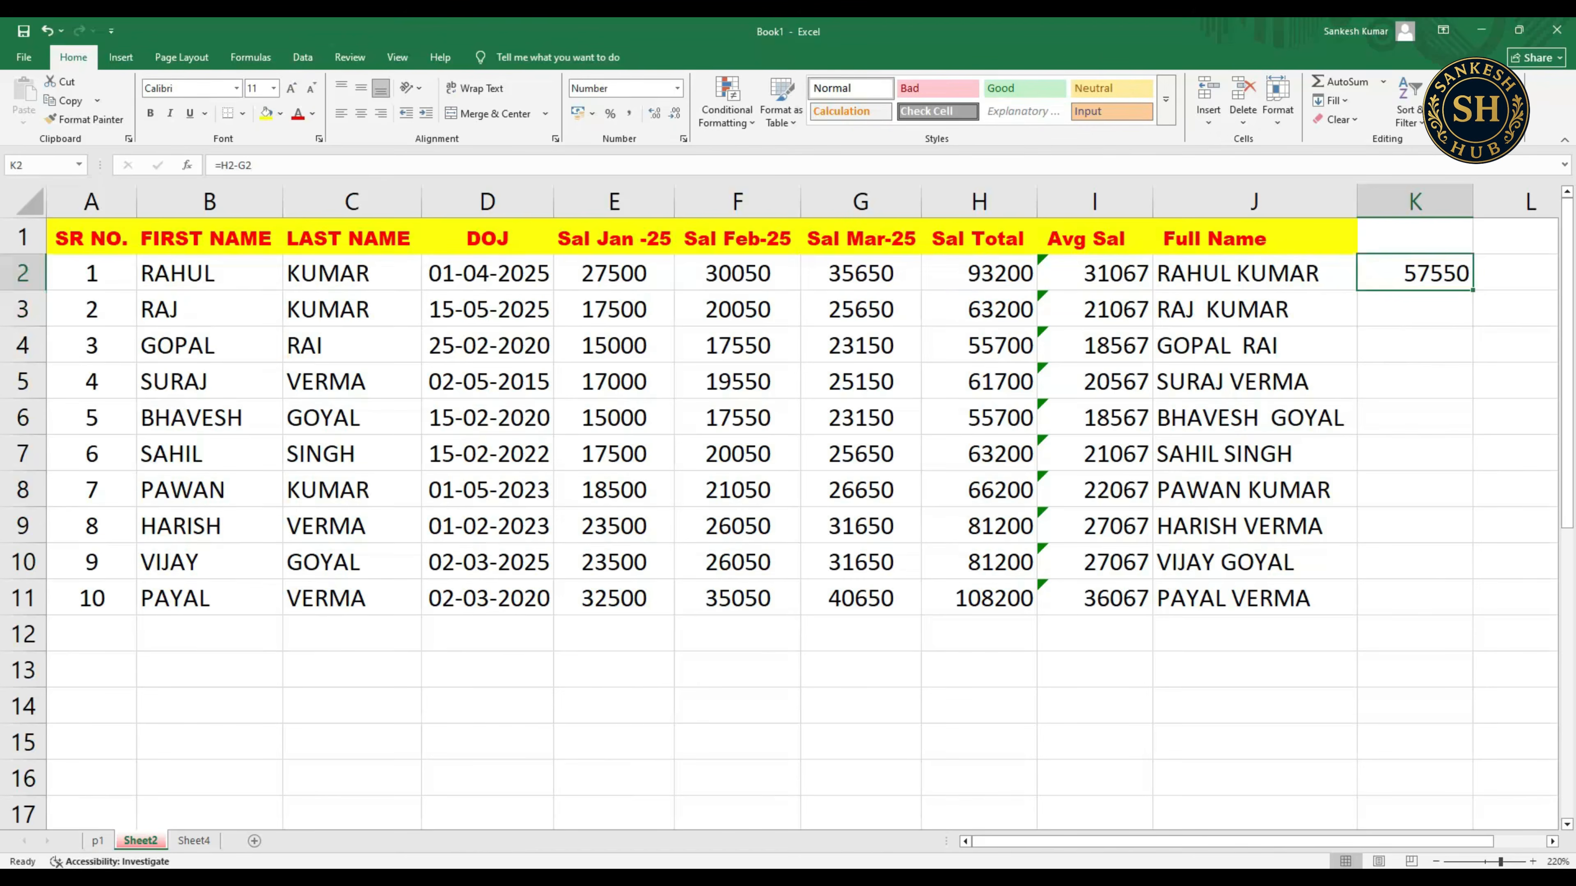
key("F2")
key("BackSpace")
key("BackSpace")
key("BackSpace")
key("BackSpace")
key("BackSpace")
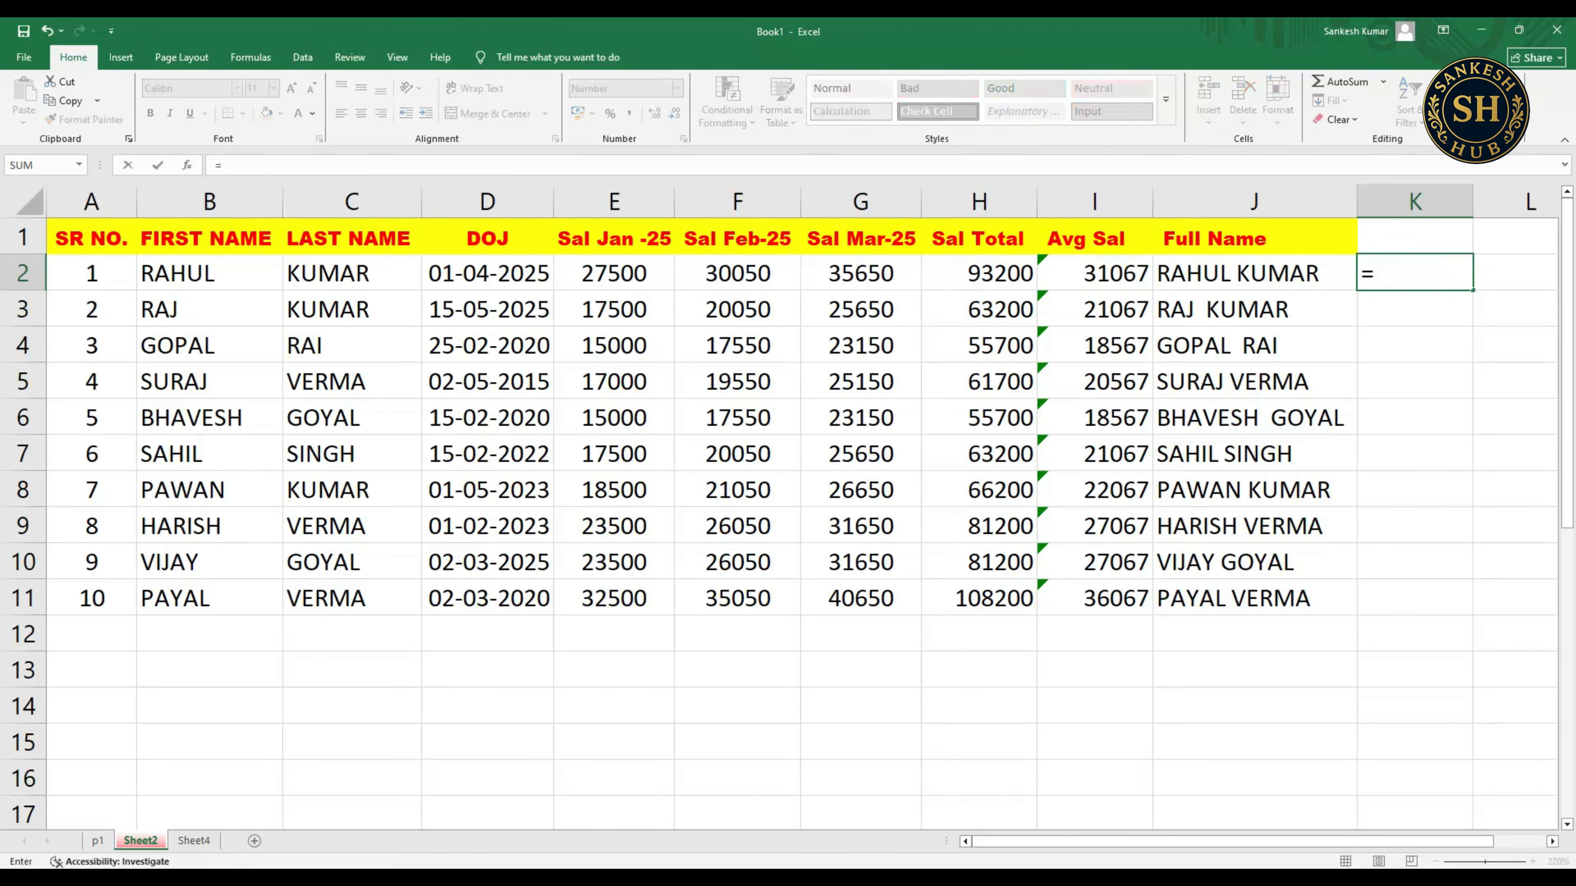
- Complete the K2 formula as =H2/90, dividing the salary total by 90
key("Left")
key("Left")
key("Left")
key("Left")
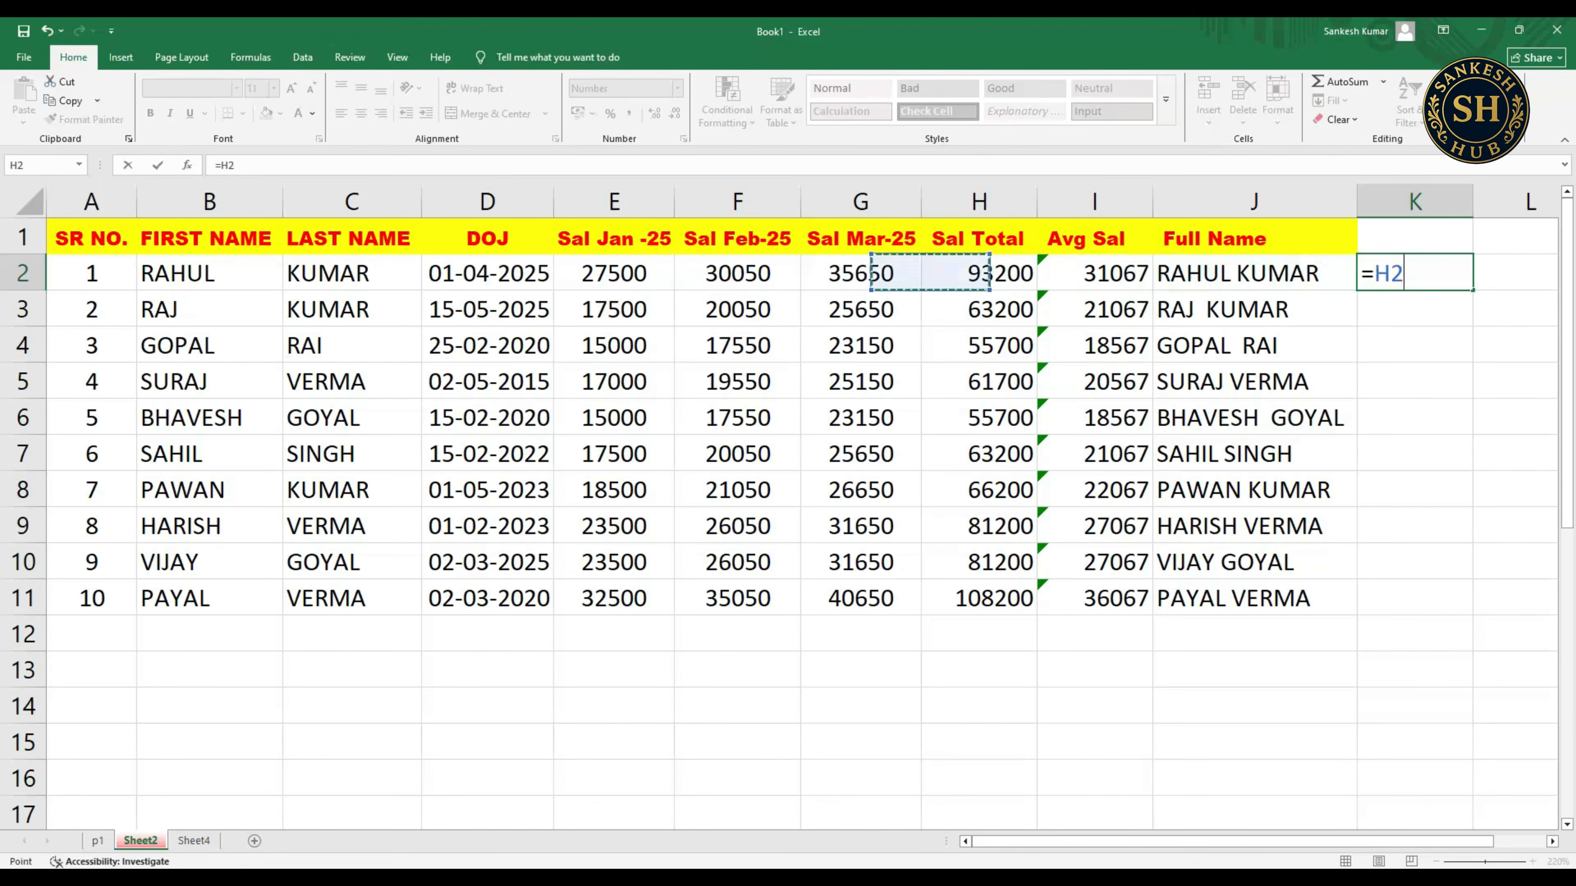
key("Right")
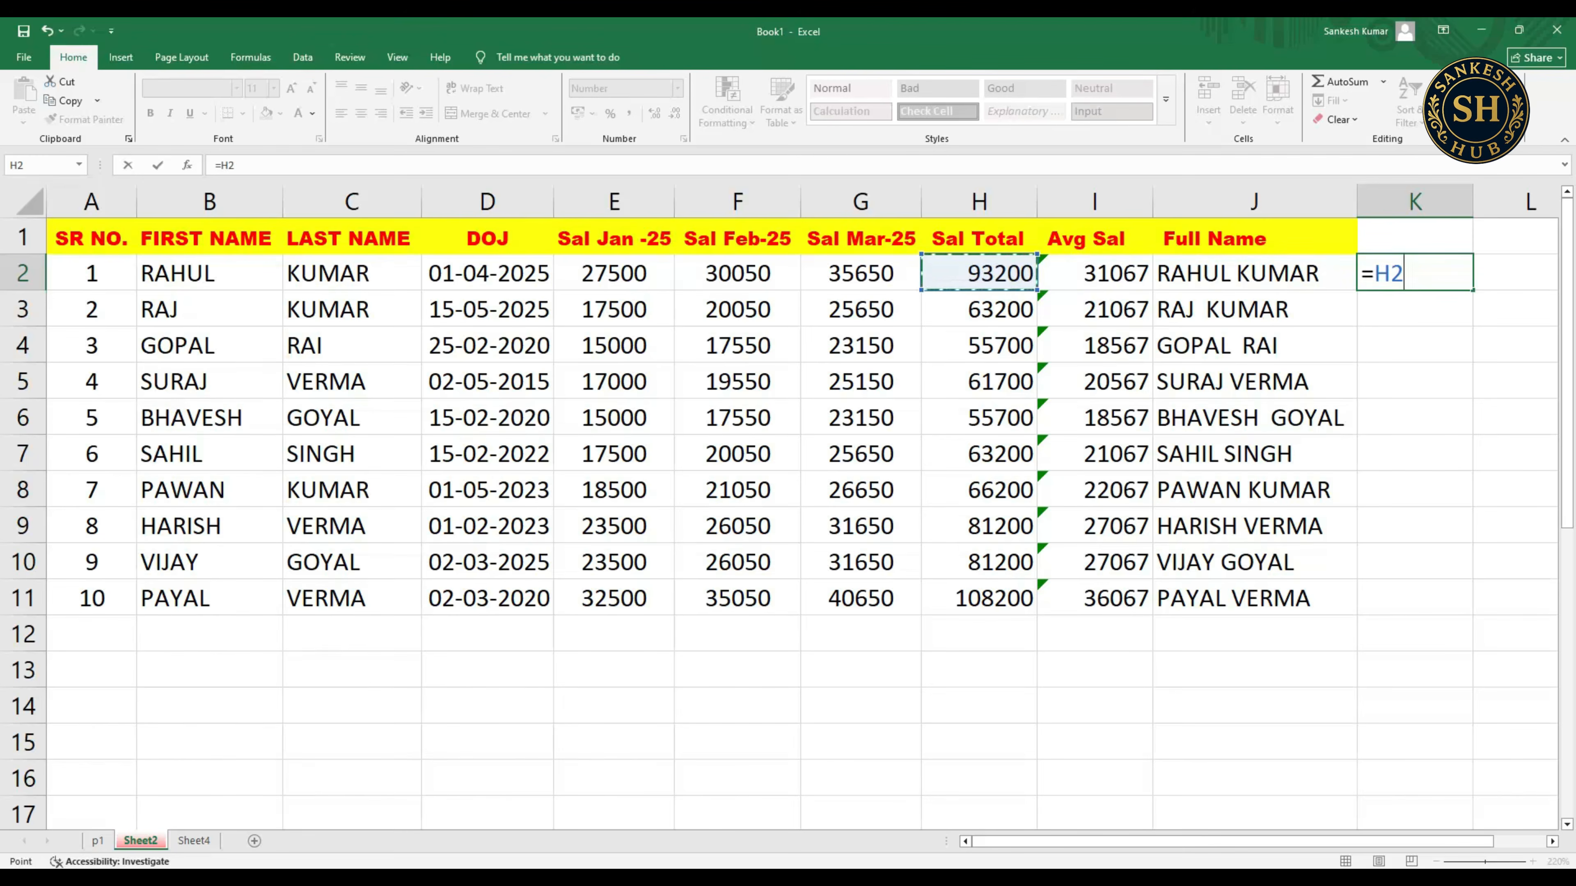
type("/")
type("90")
key("Return")
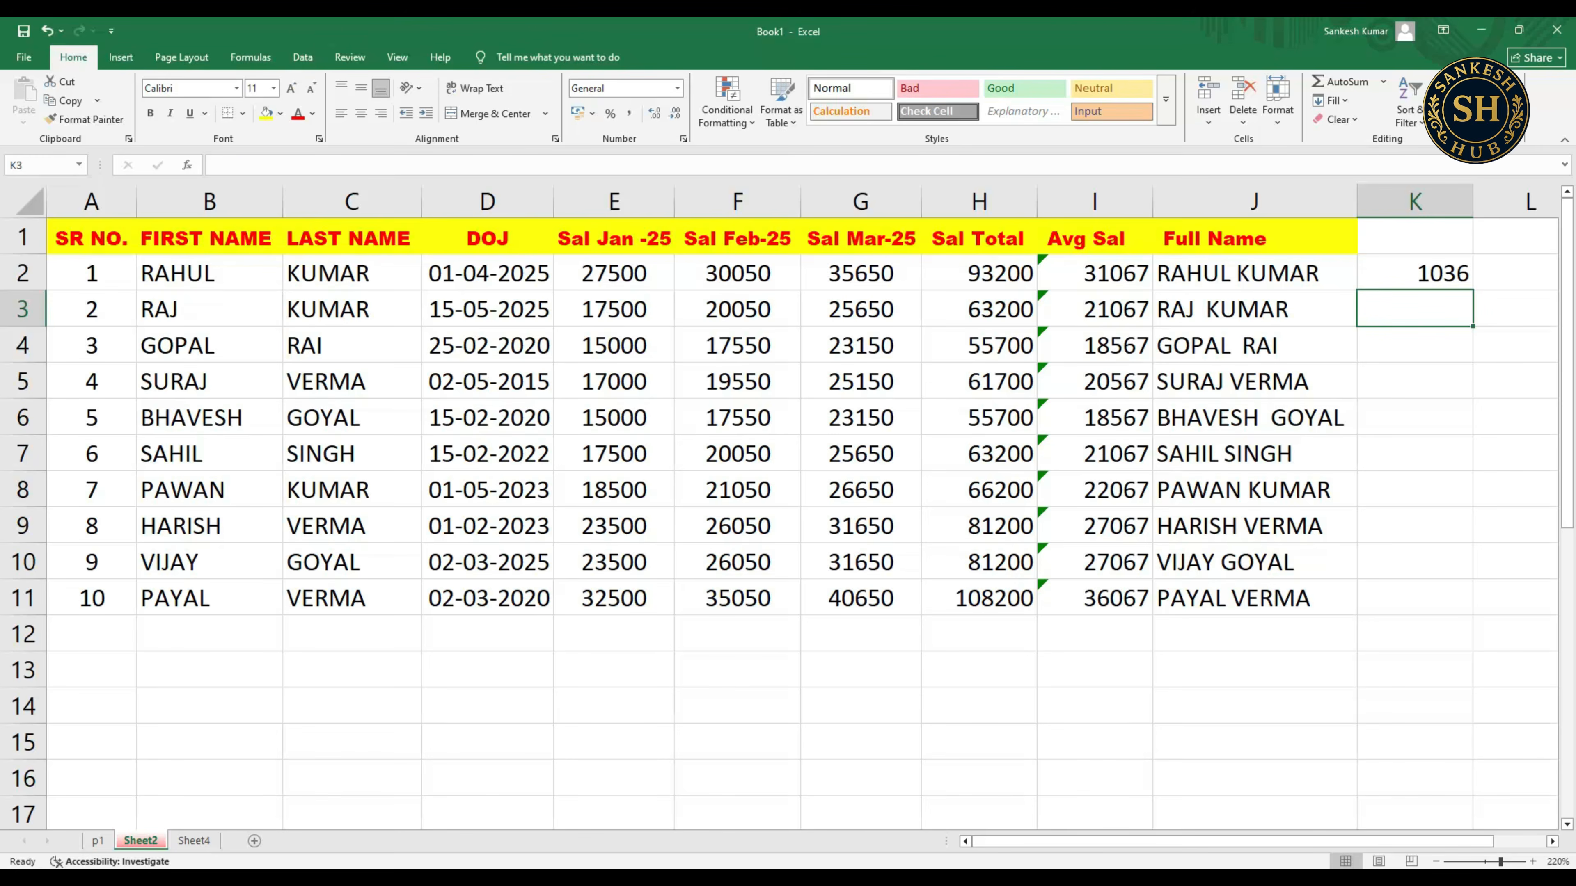
left_click(1415, 272)
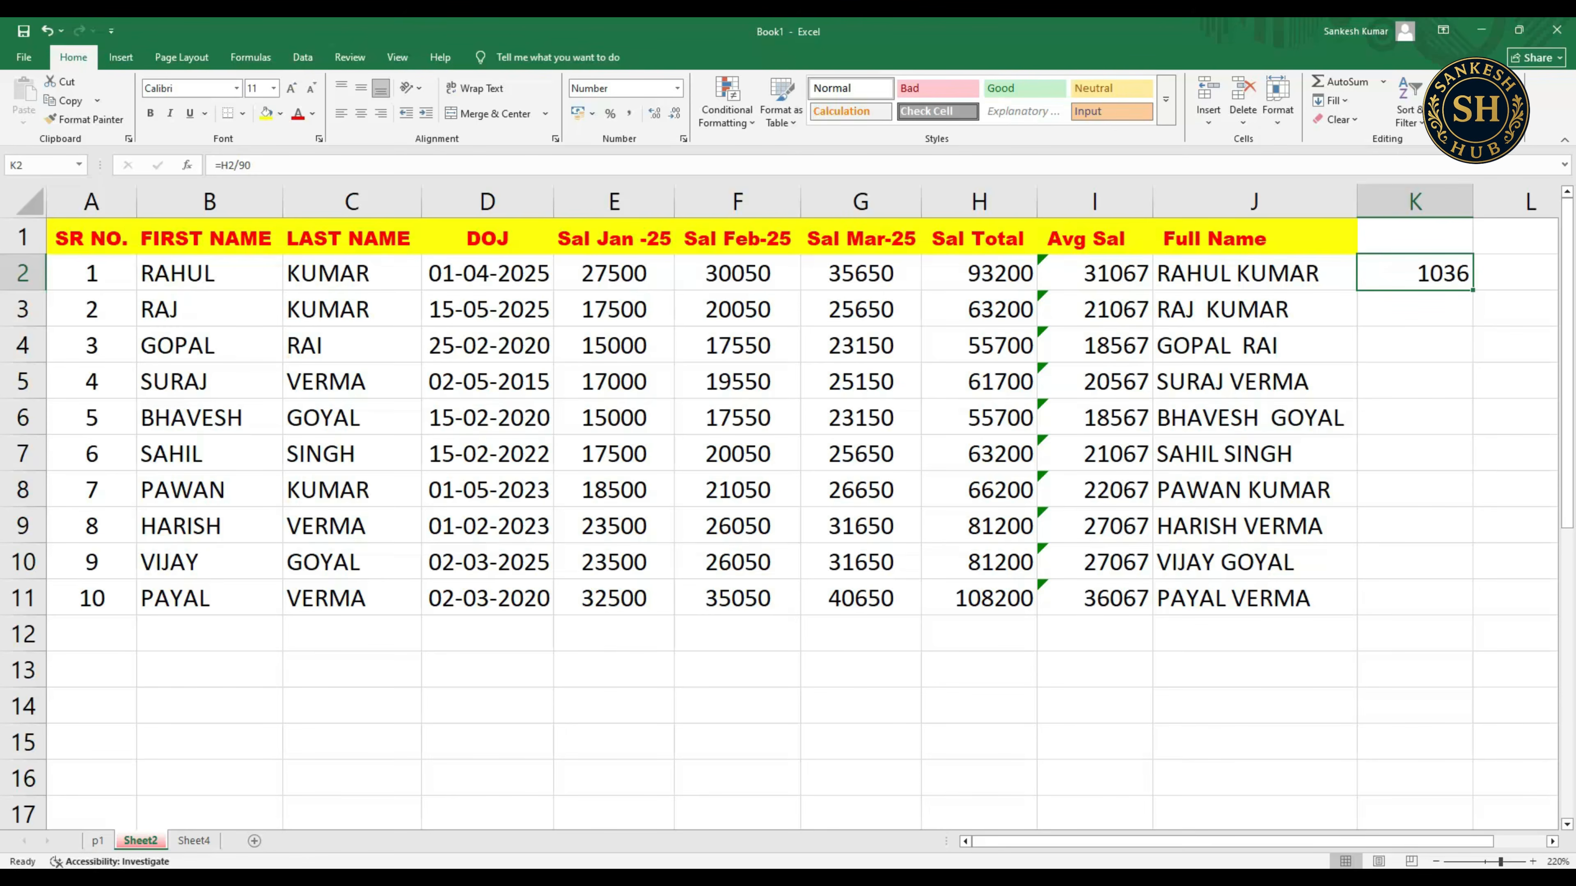
type("=s")
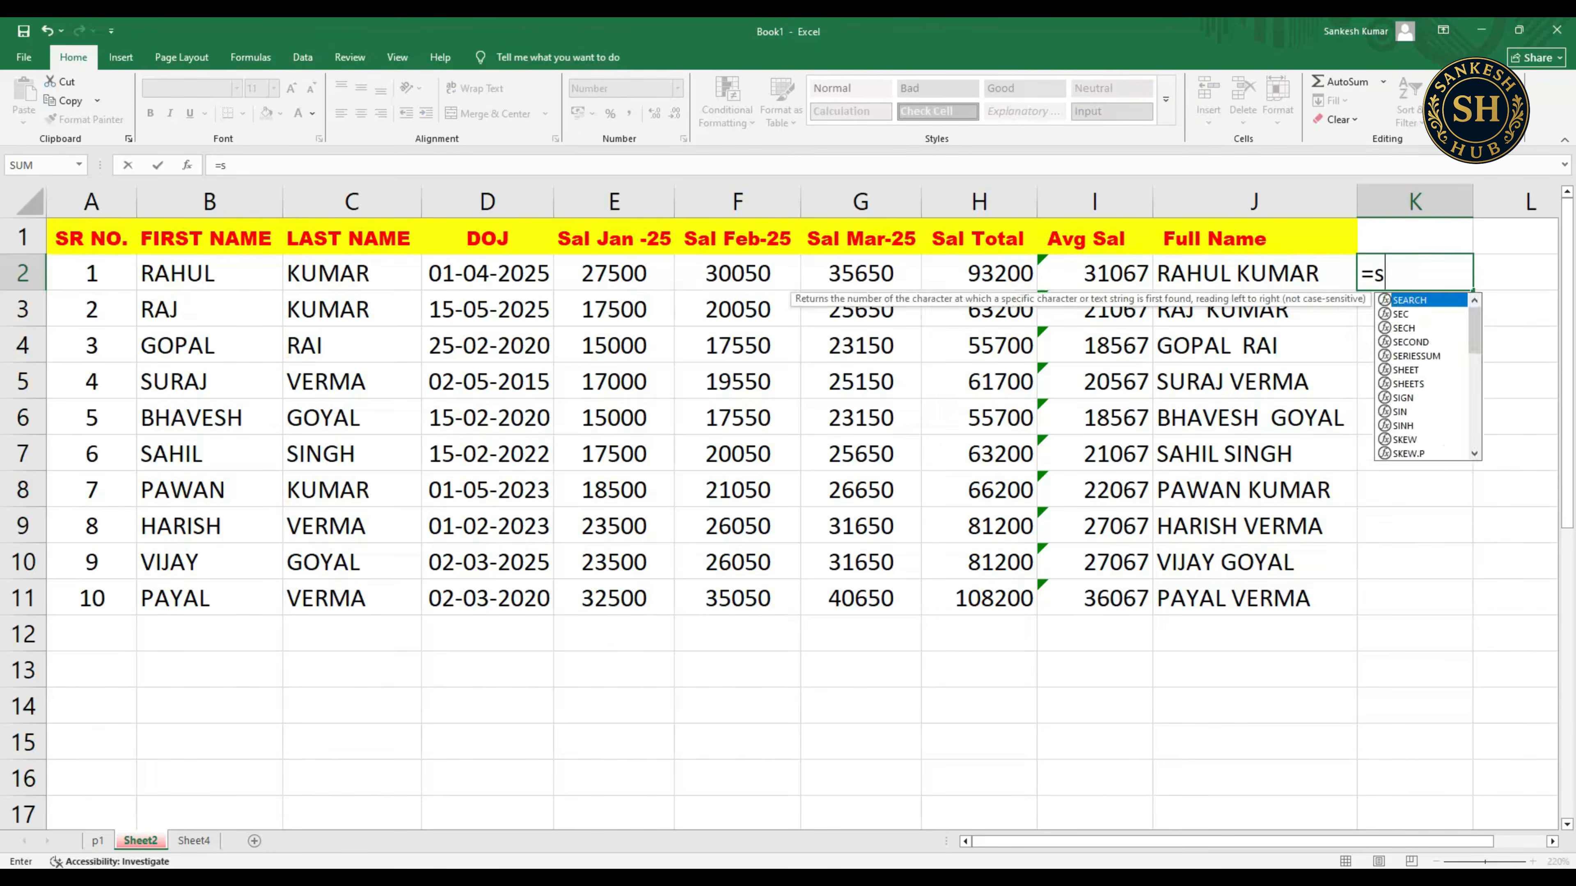
type("um")
key("BackSpace")
key("BackSpace")
key("BackSpace")
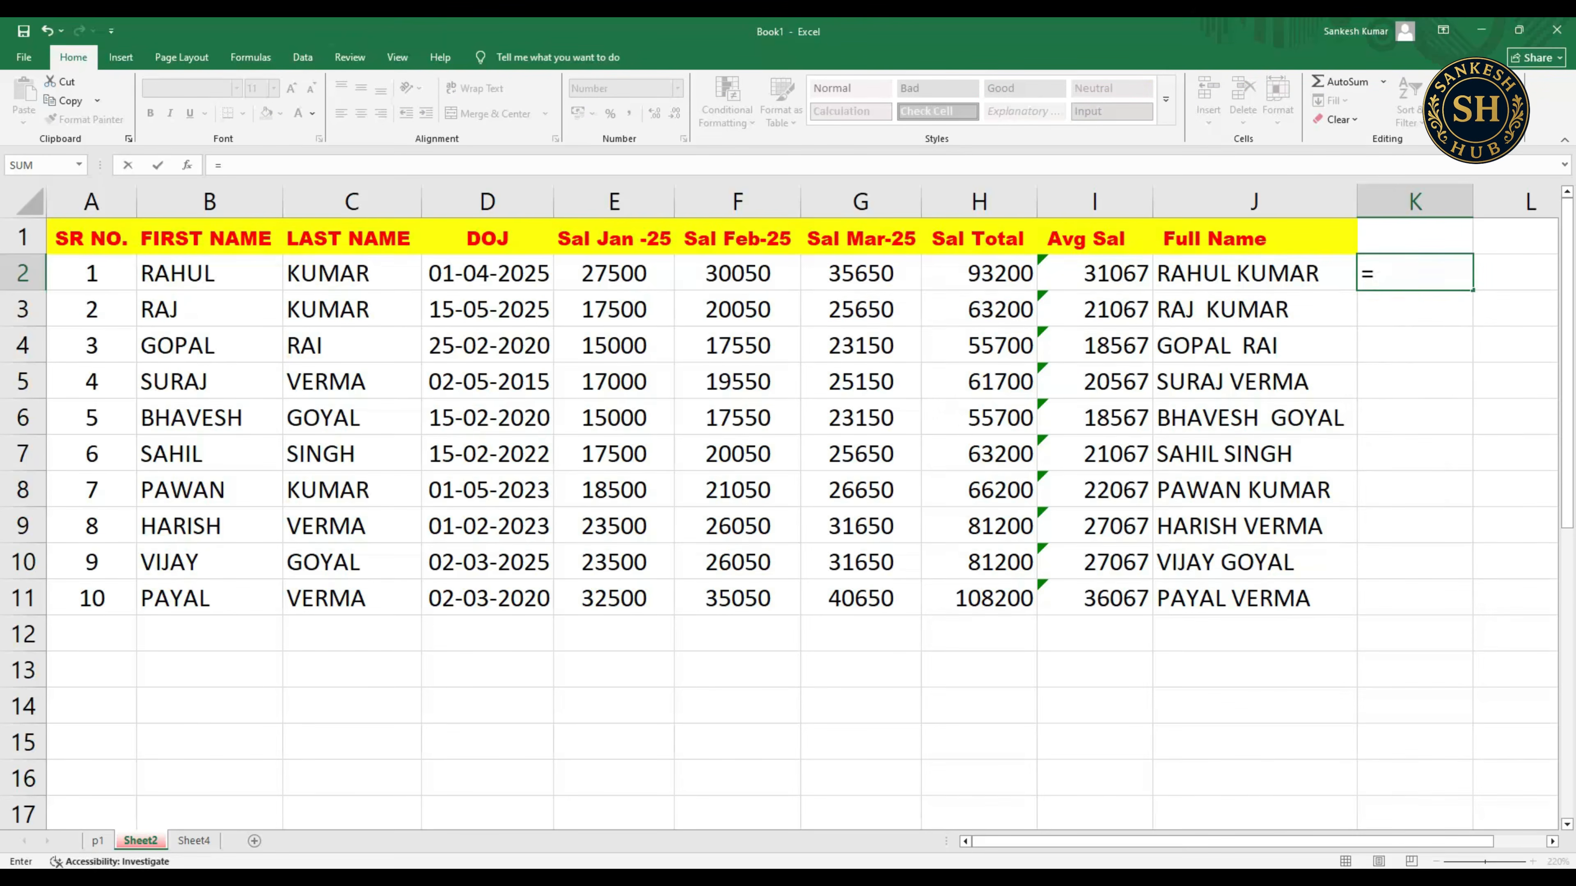
type("av")
key("BackSpace")
key("BackSpace")
type("mu")
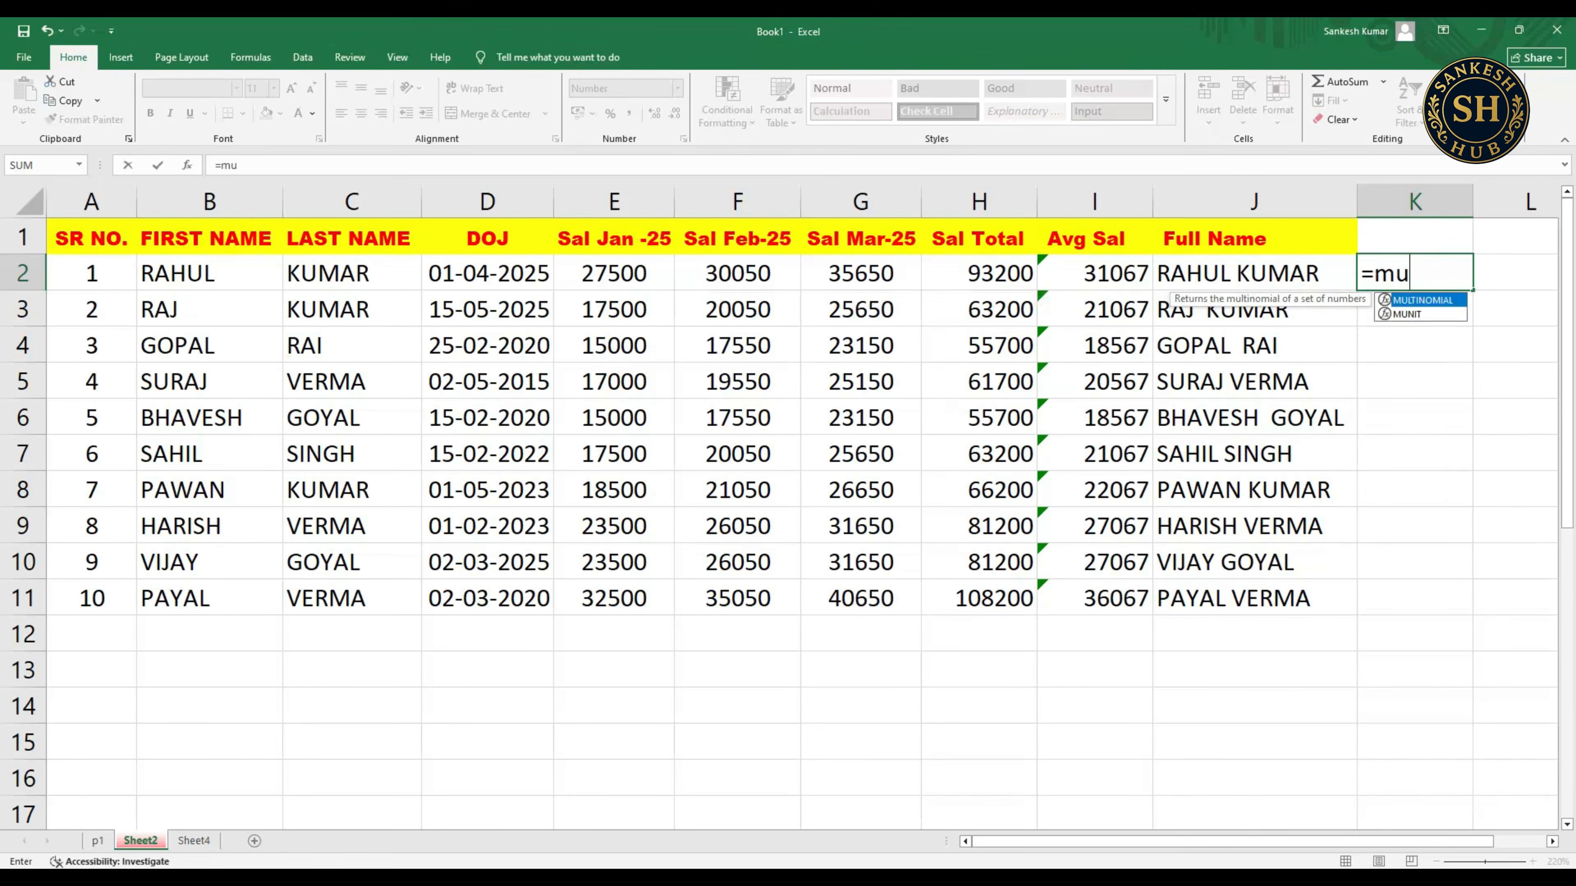
type("l")
- Remove the formula from K2 entirely, leaving the cell empty
key("BackSpace")
key("BackSpace")
key("BackSpace")
key("BackSpace")
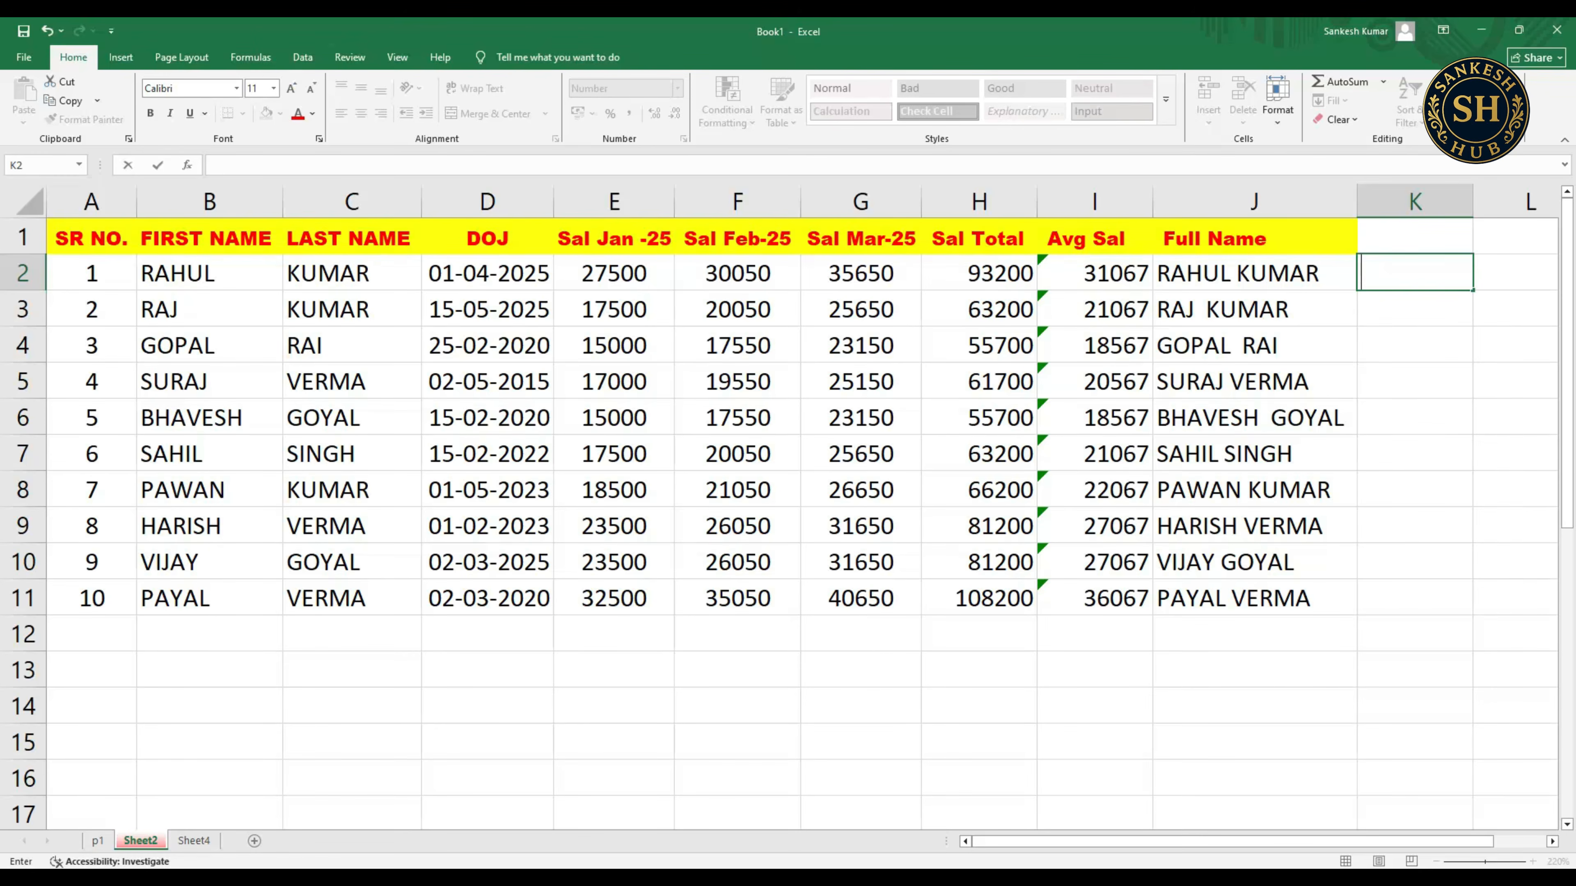
left_click(861, 705)
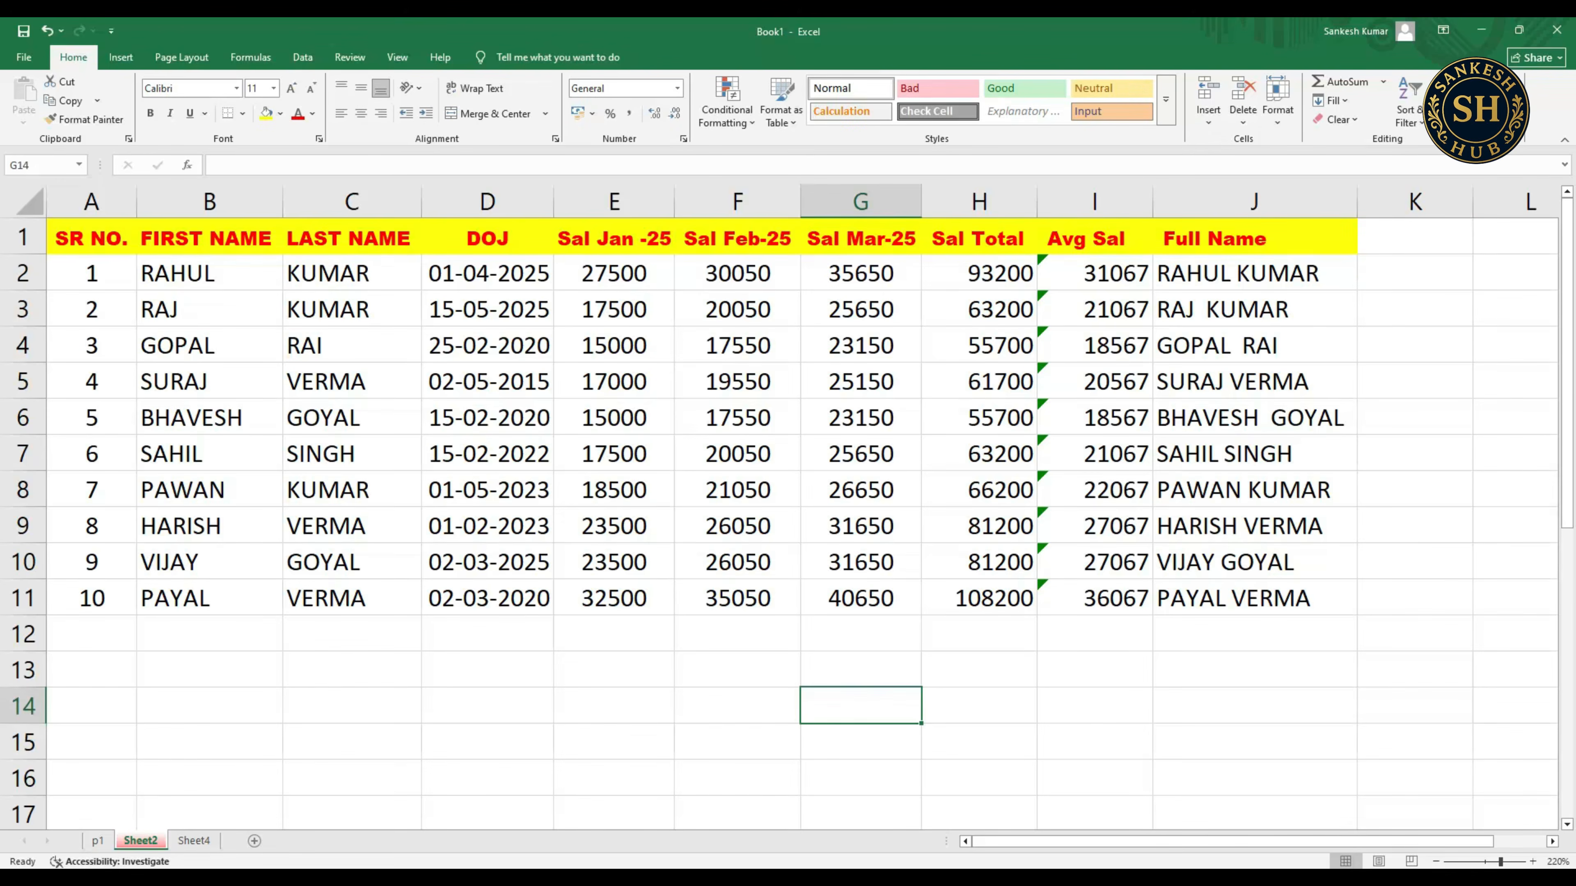
- Examine the formulas in the Sal Total column and the January salary in E2 that feeds the first total
left_click(614, 273)
left_click(979, 273)
left_click(979, 381)
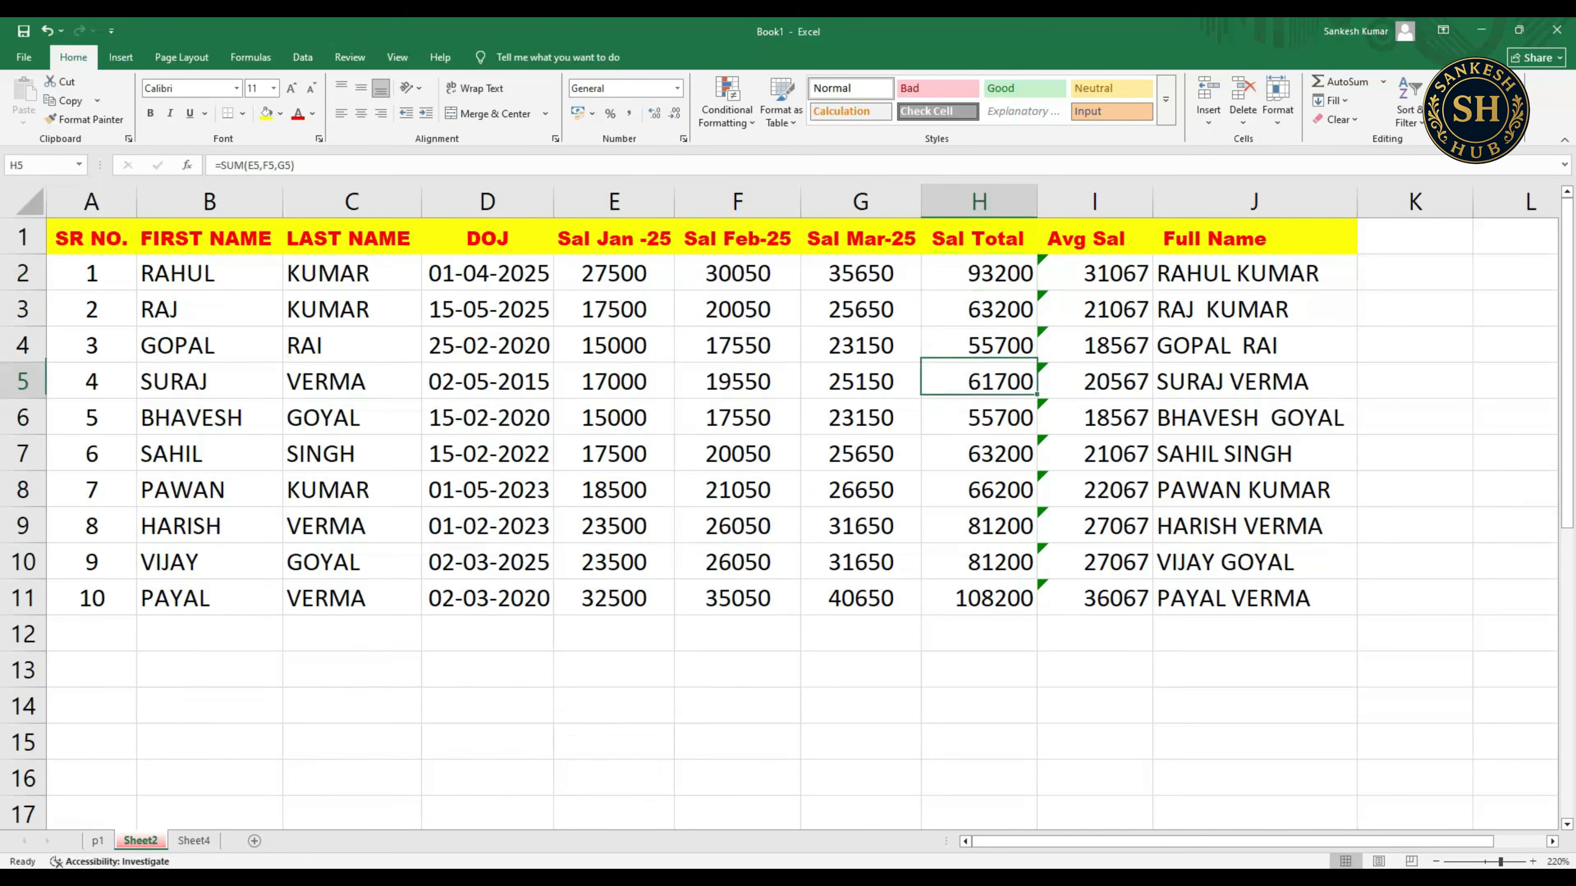
left_click(979, 562)
left_click(979, 598)
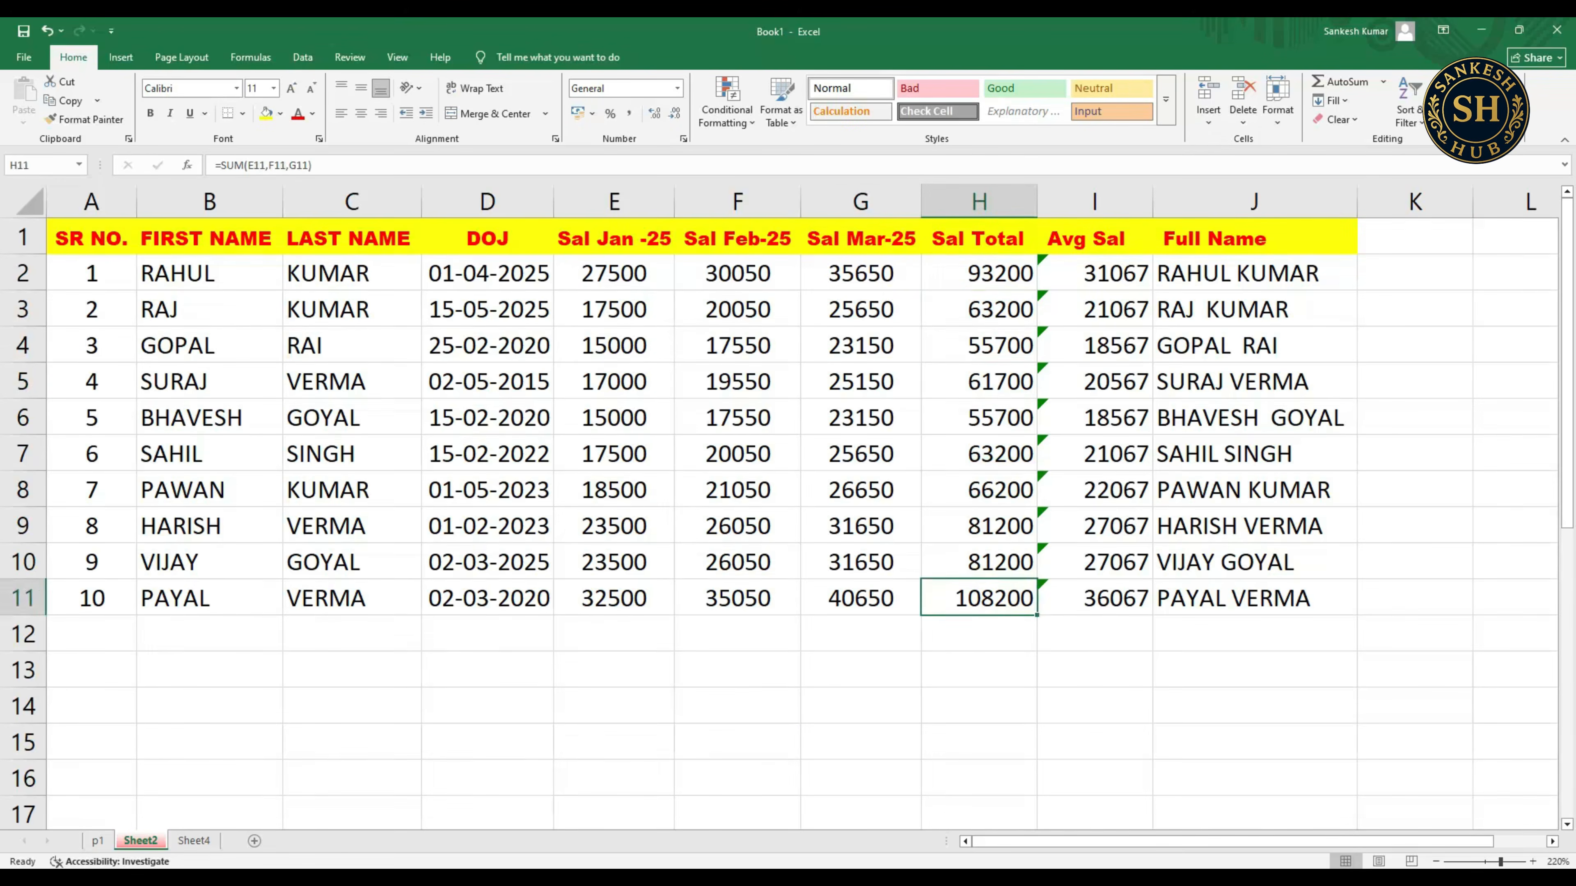
left_click(979, 453)
left_click(979, 273)
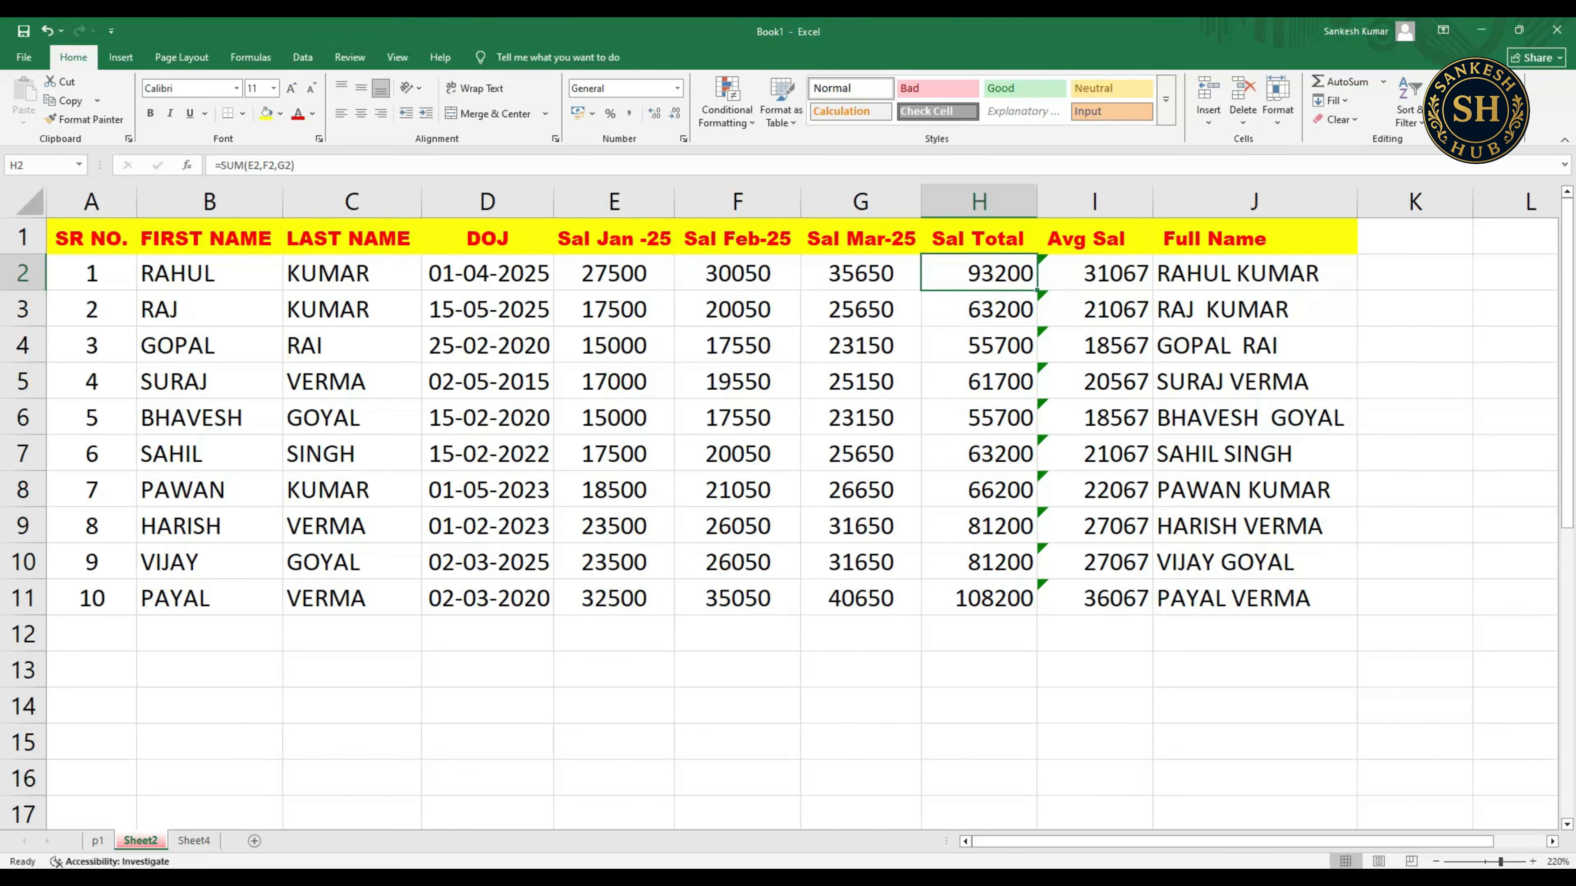
left_click(613, 274)
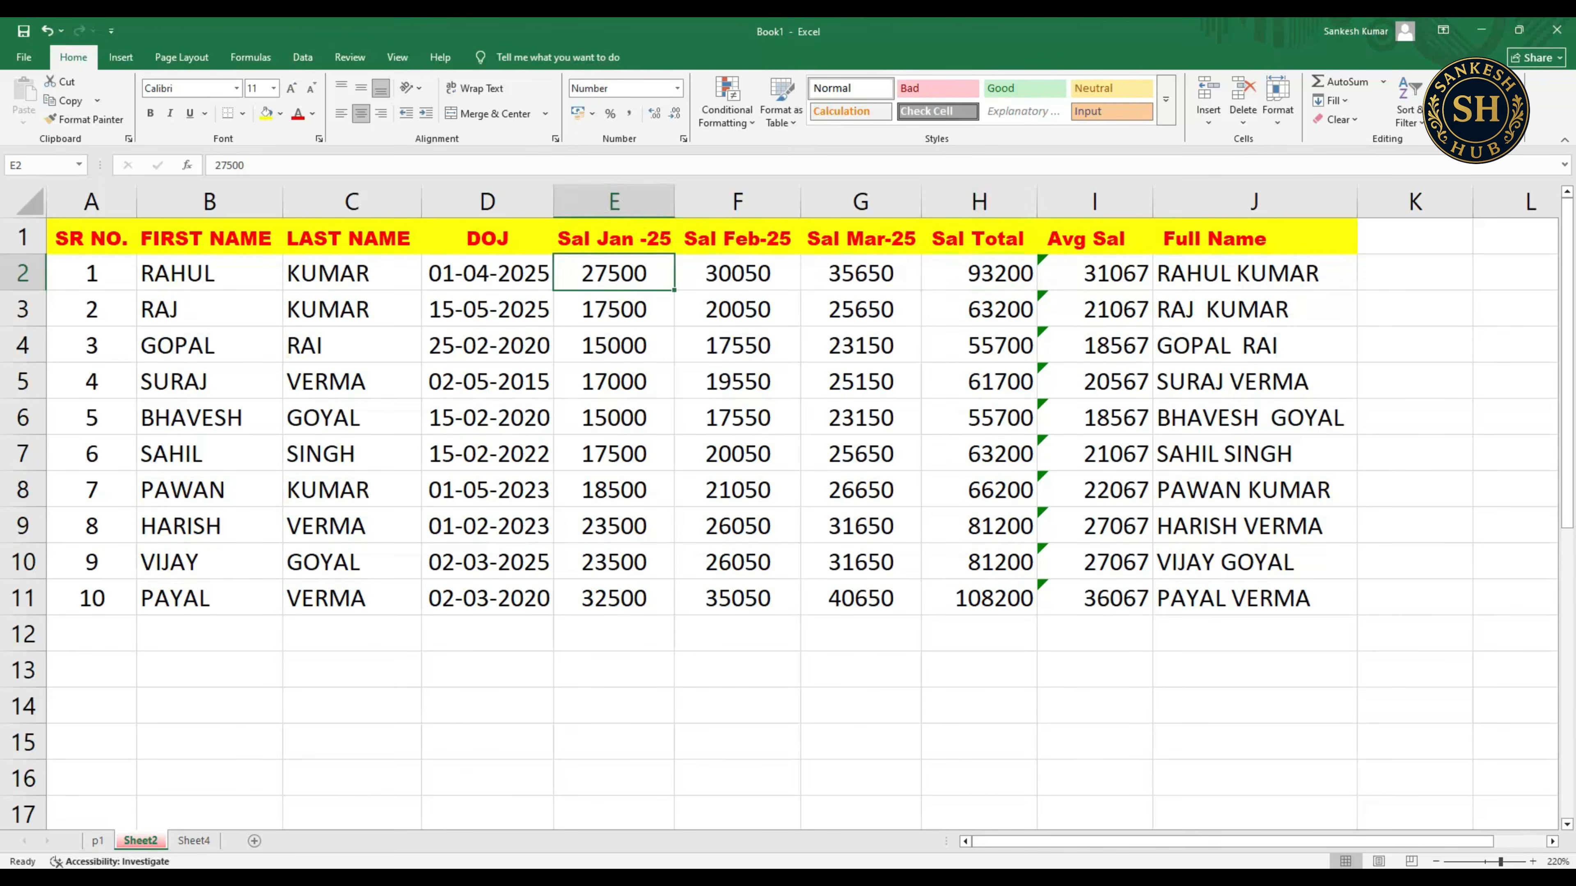
left_click(979, 274)
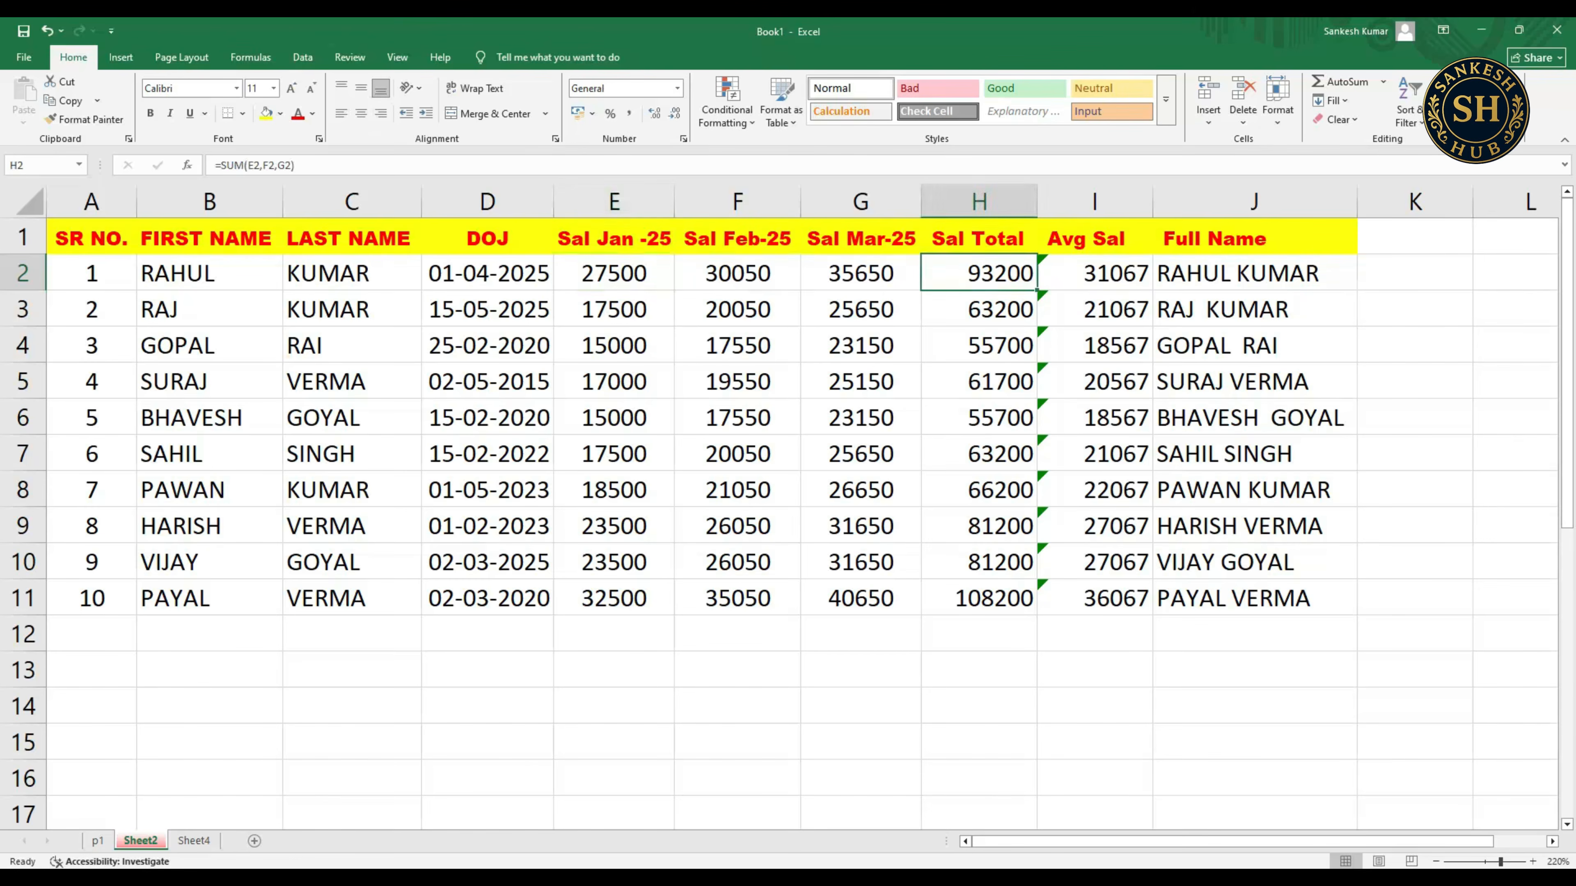
- Set the January salary in E2 to 27600
left_click(614, 274)
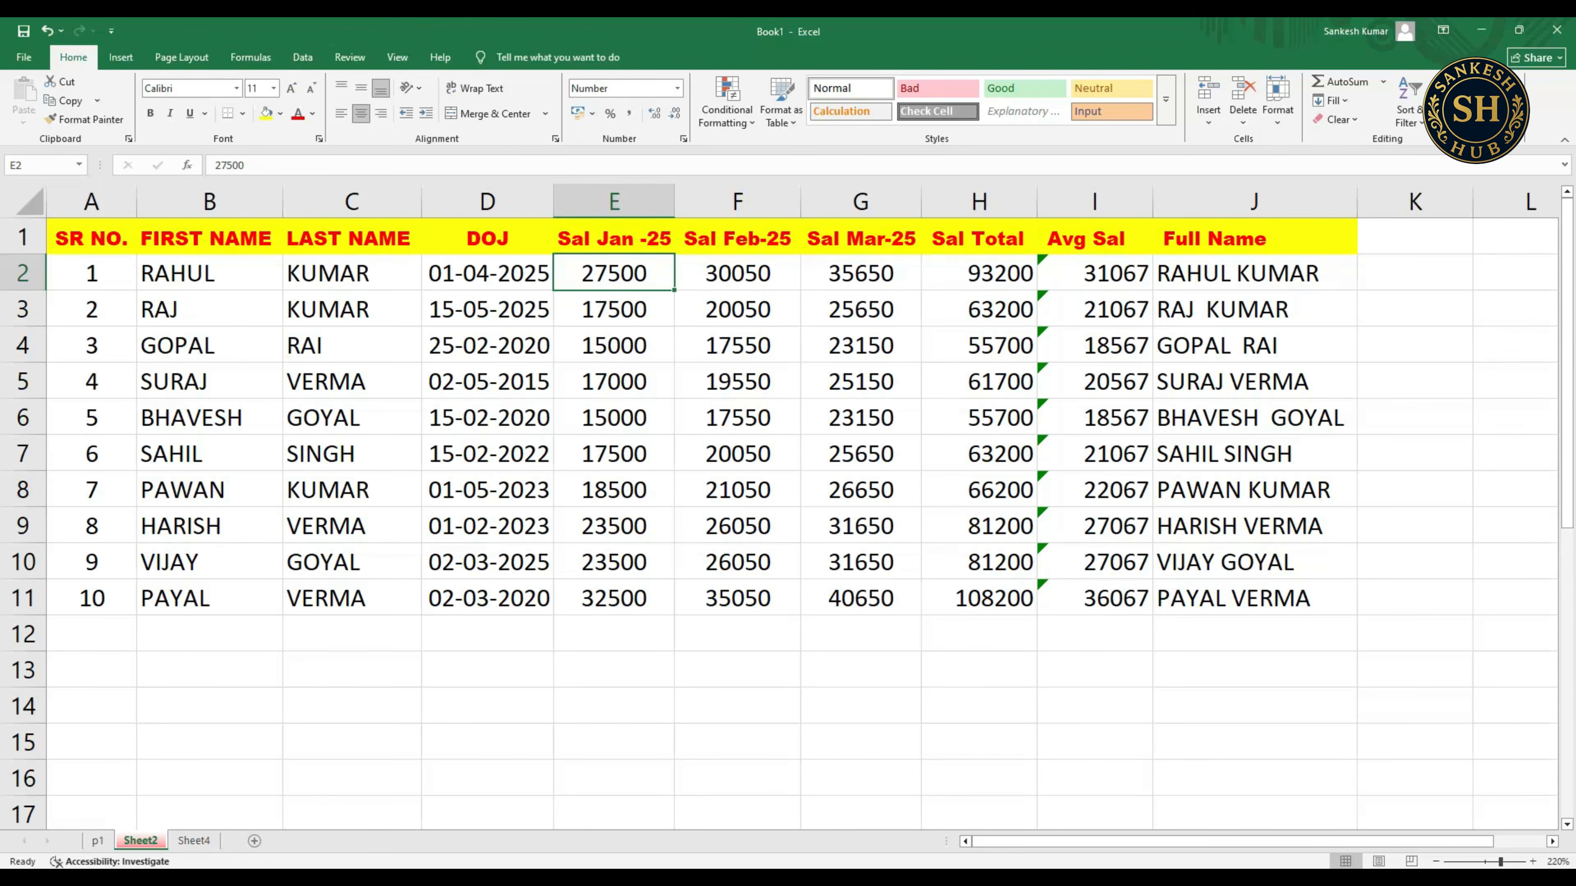
type("27600")
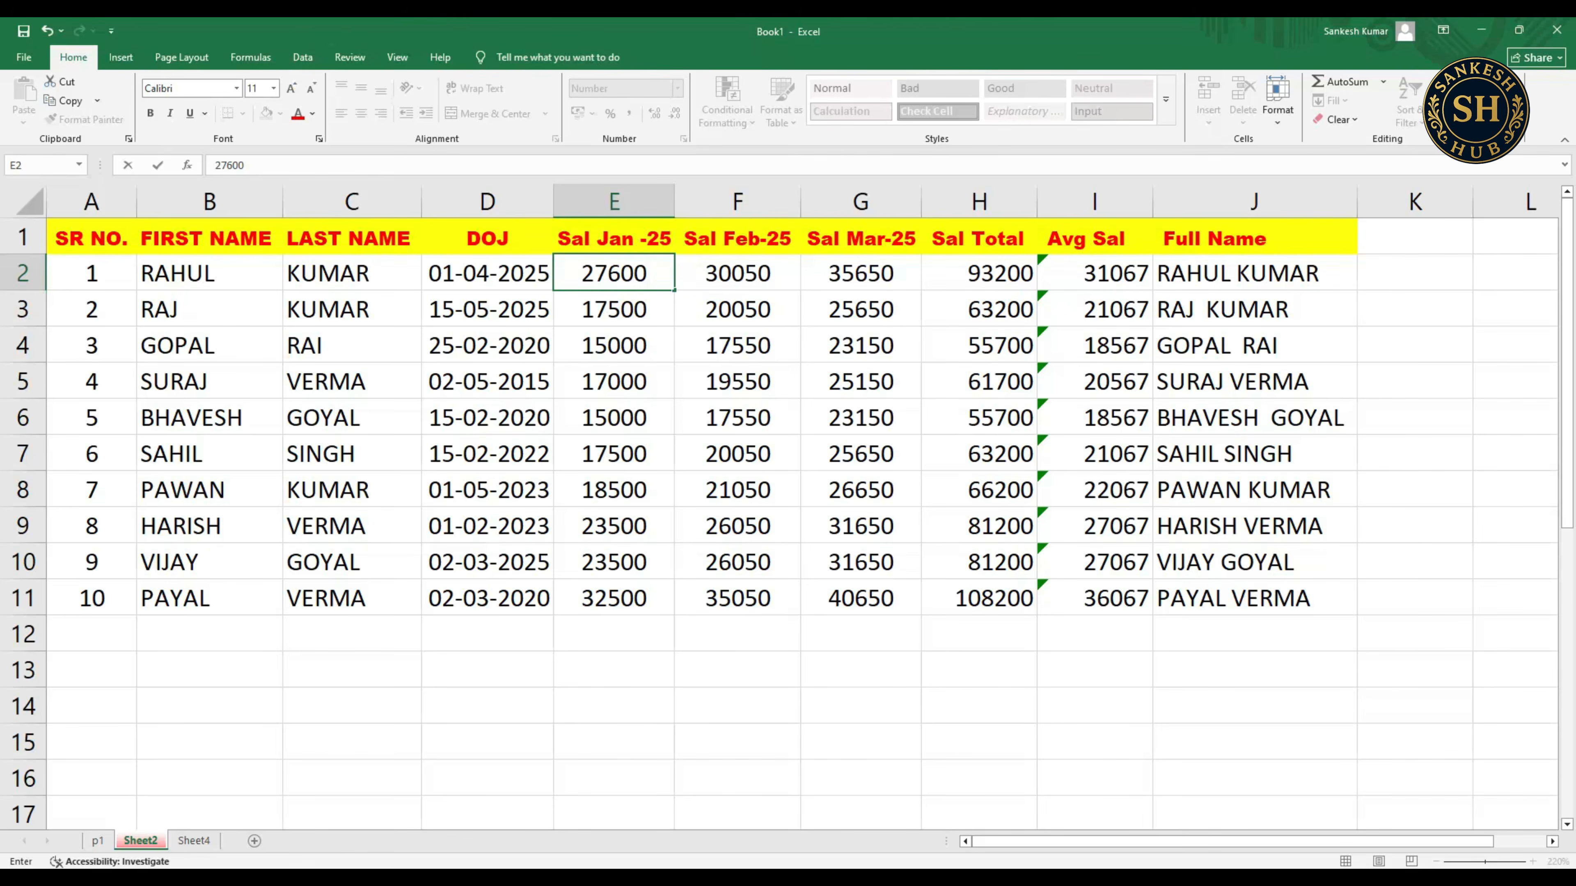
key("Return")
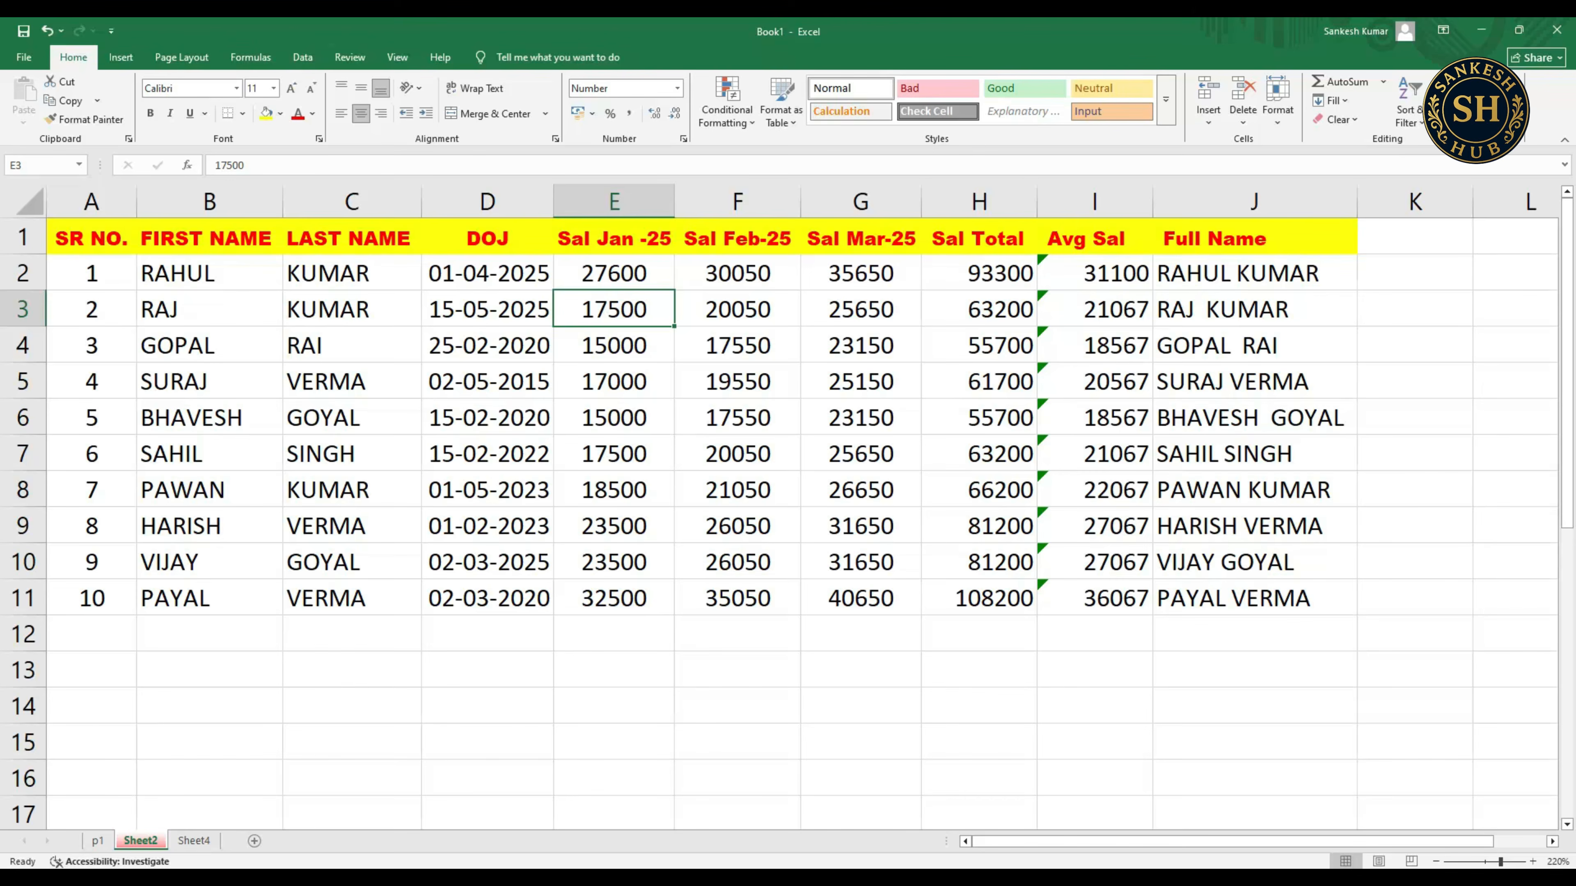
- Replace the SUM formula in H2 with a static value by copying the cell and pasting values only over it
left_click(979, 273)
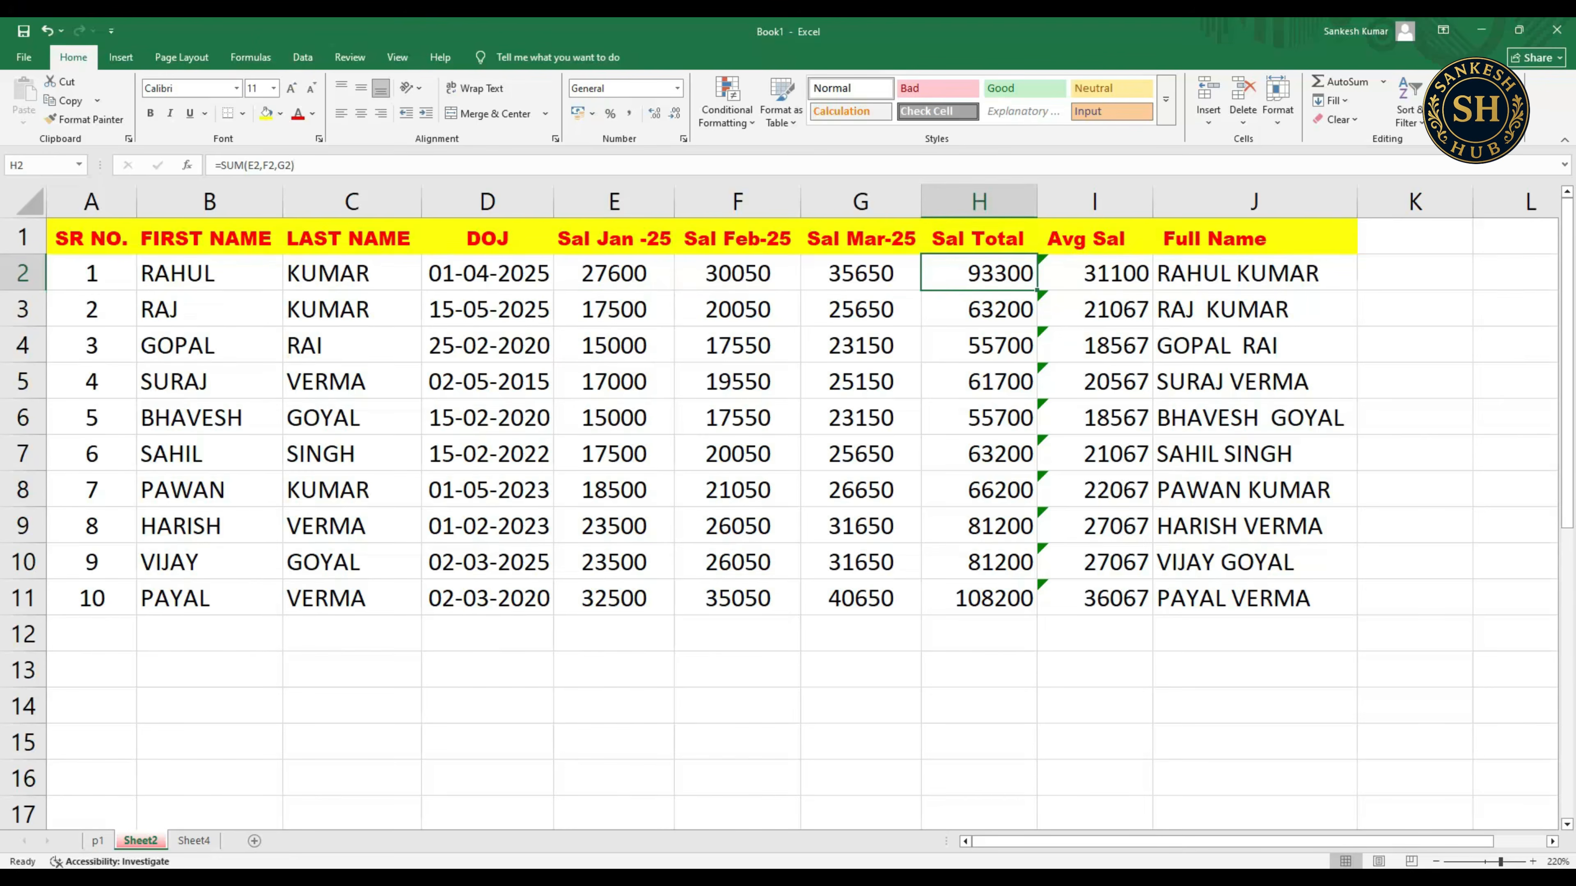
right_click(1014, 267)
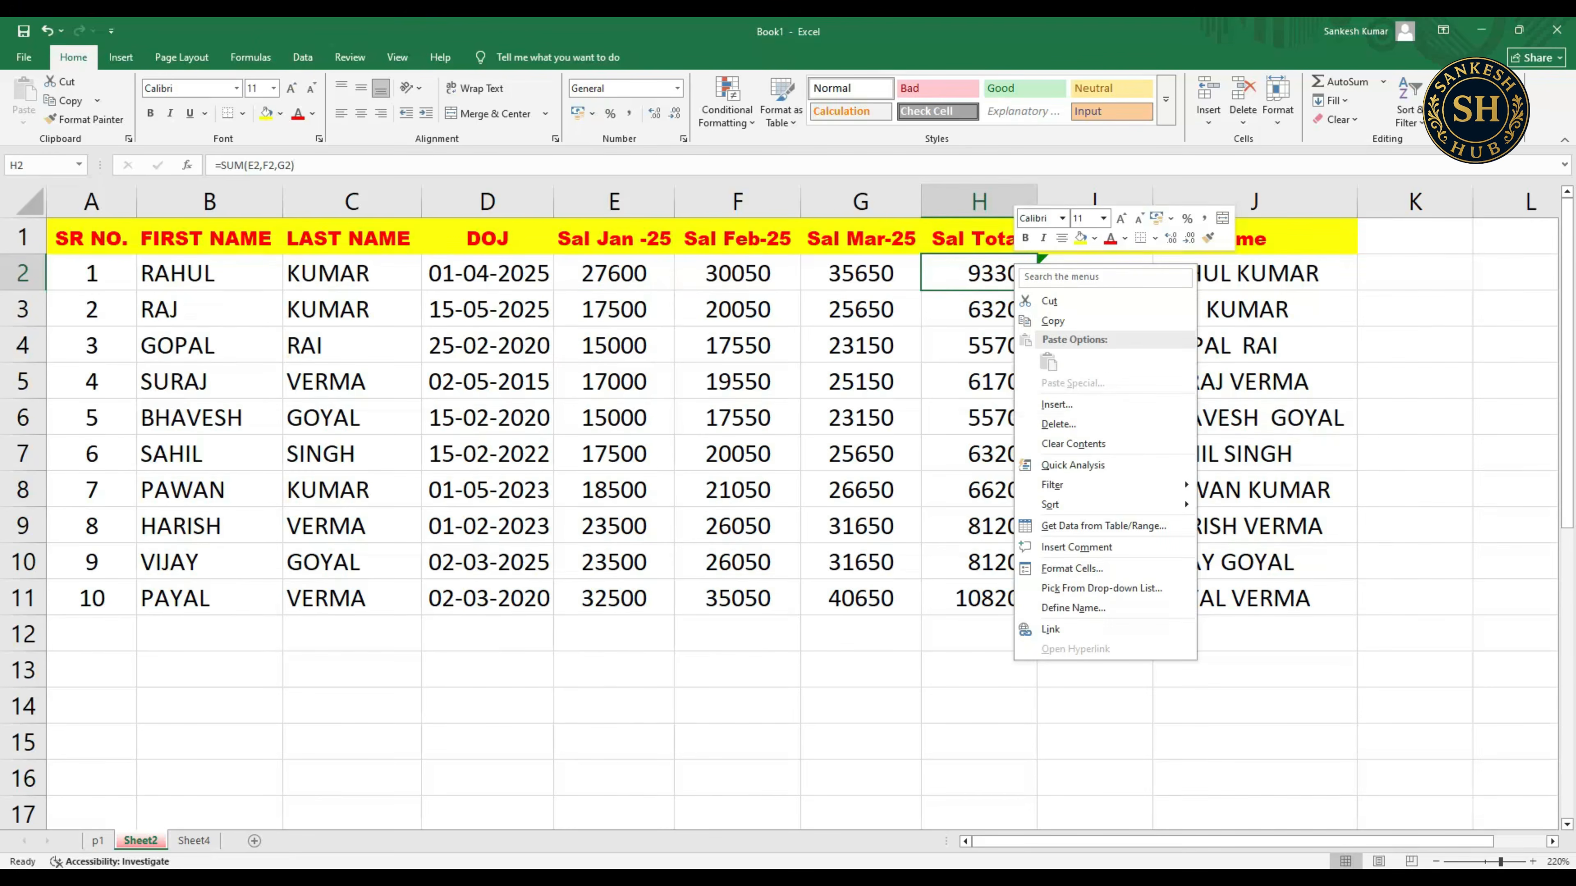
right_click(971, 278)
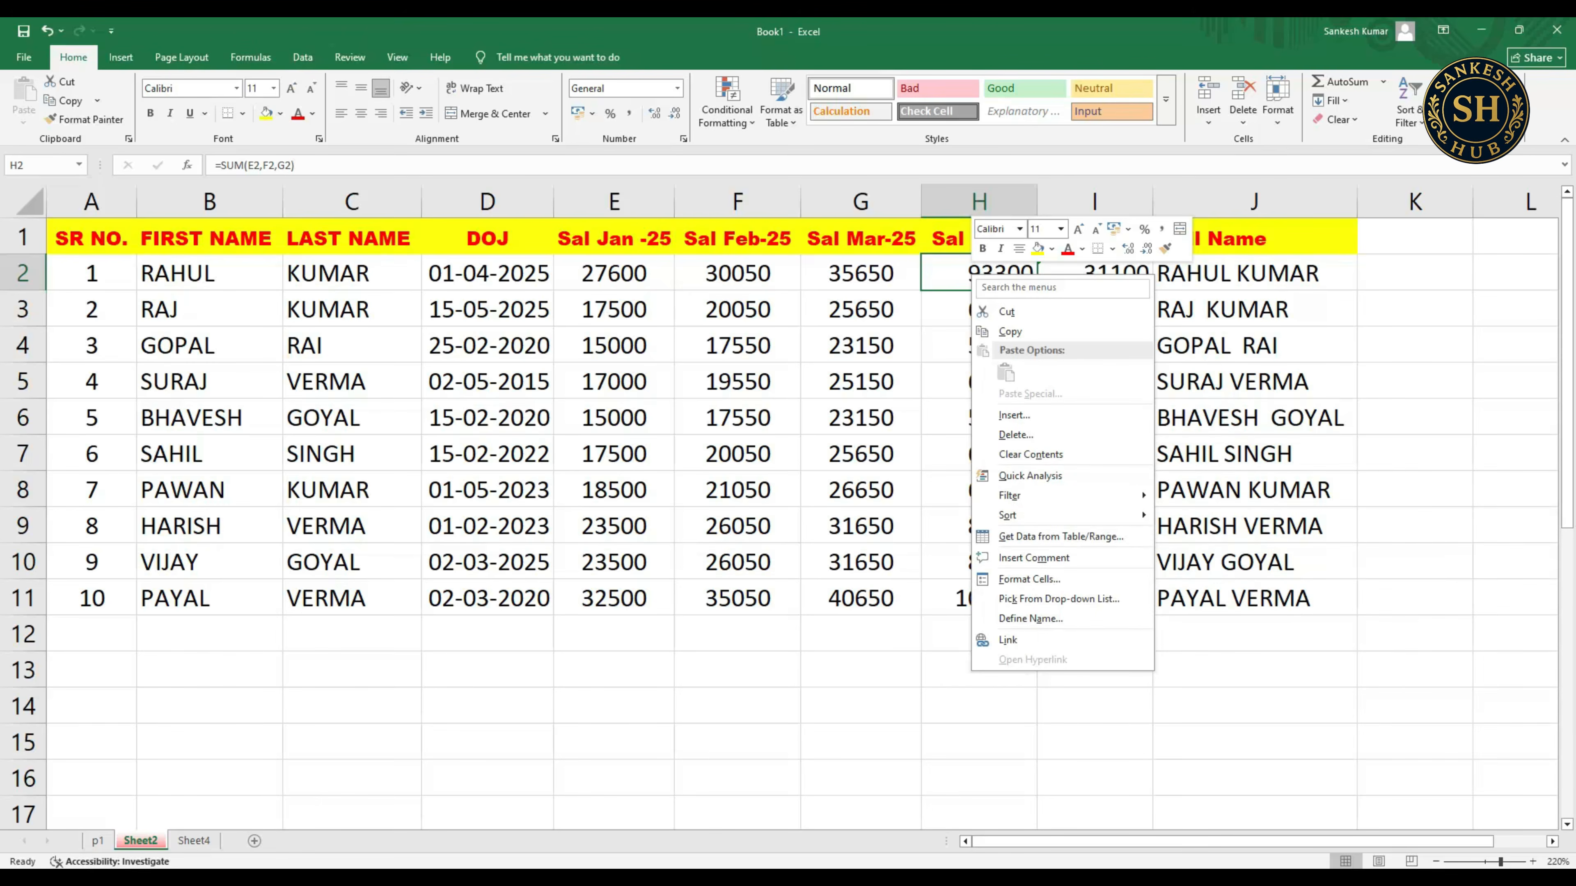
key("Escape")
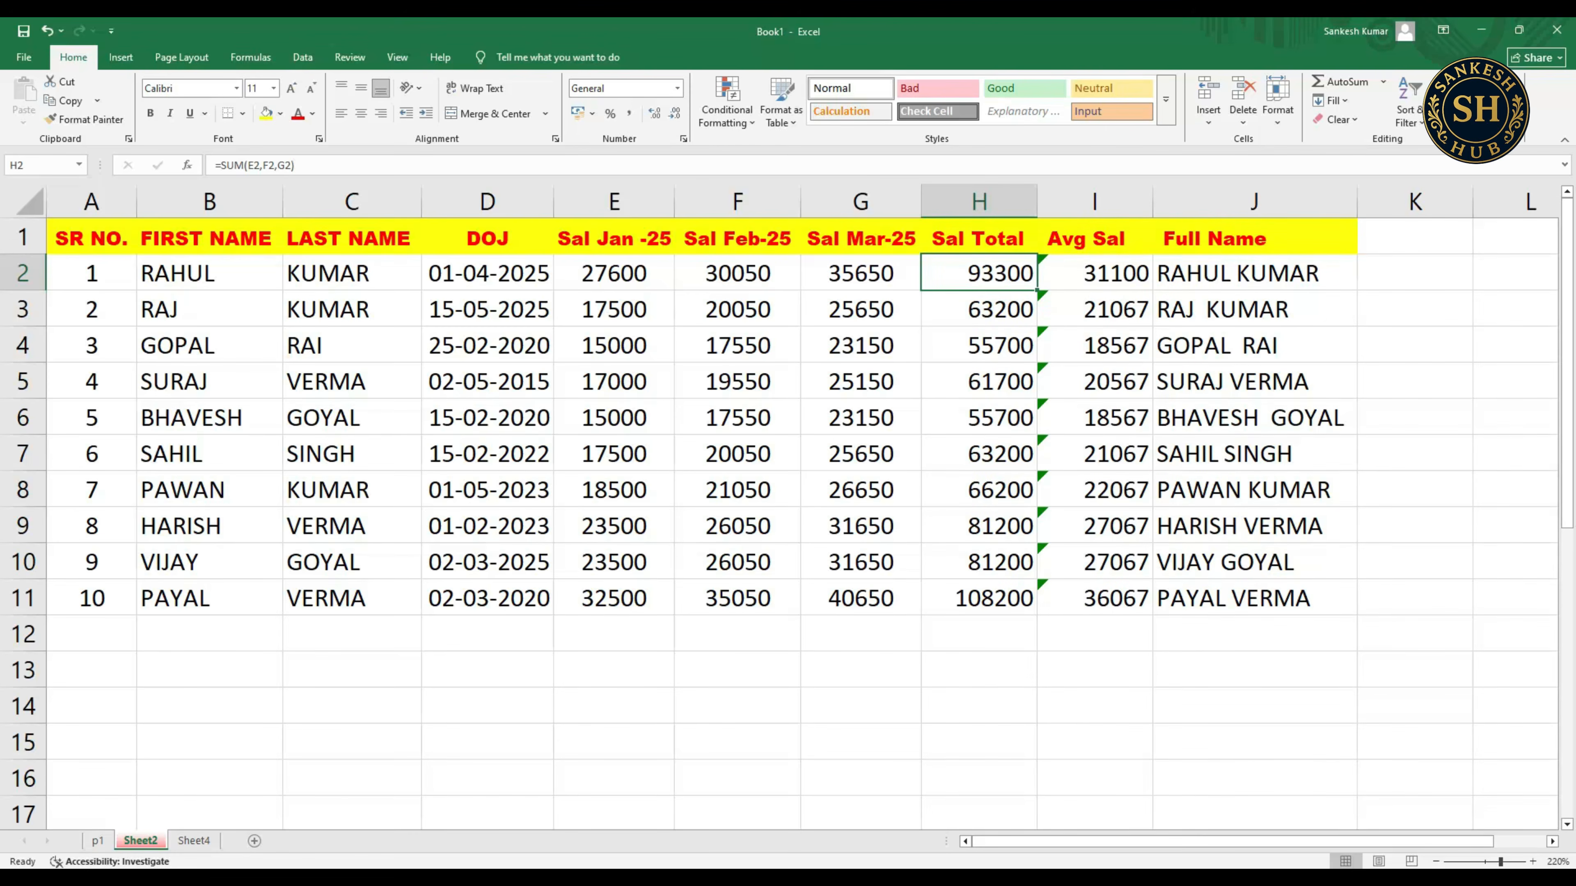
key("ctrl+c")
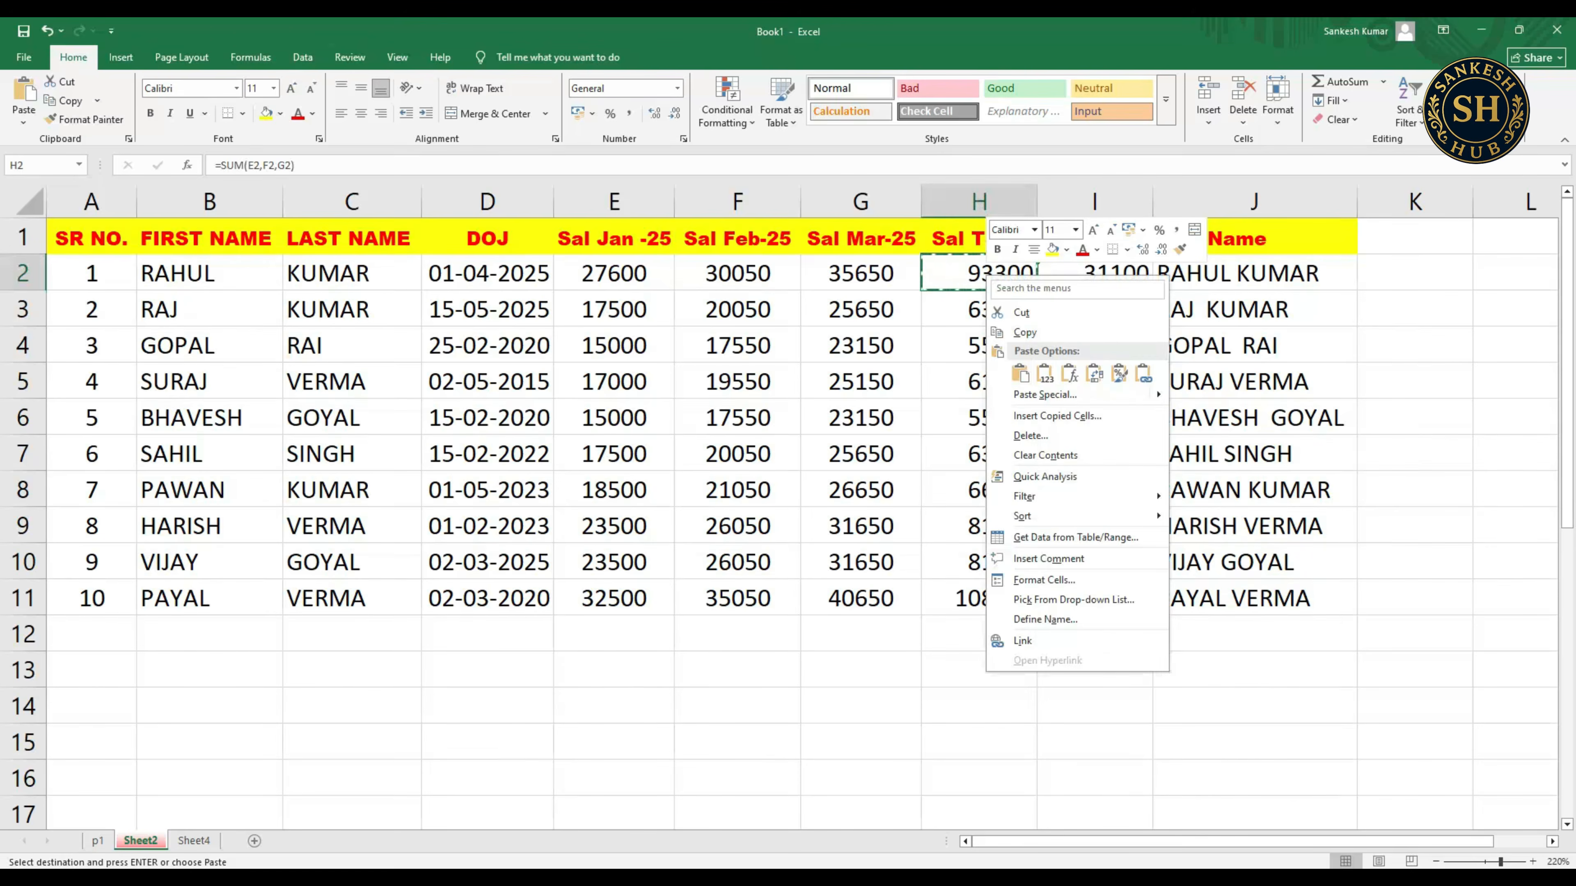
left_click(1019, 374)
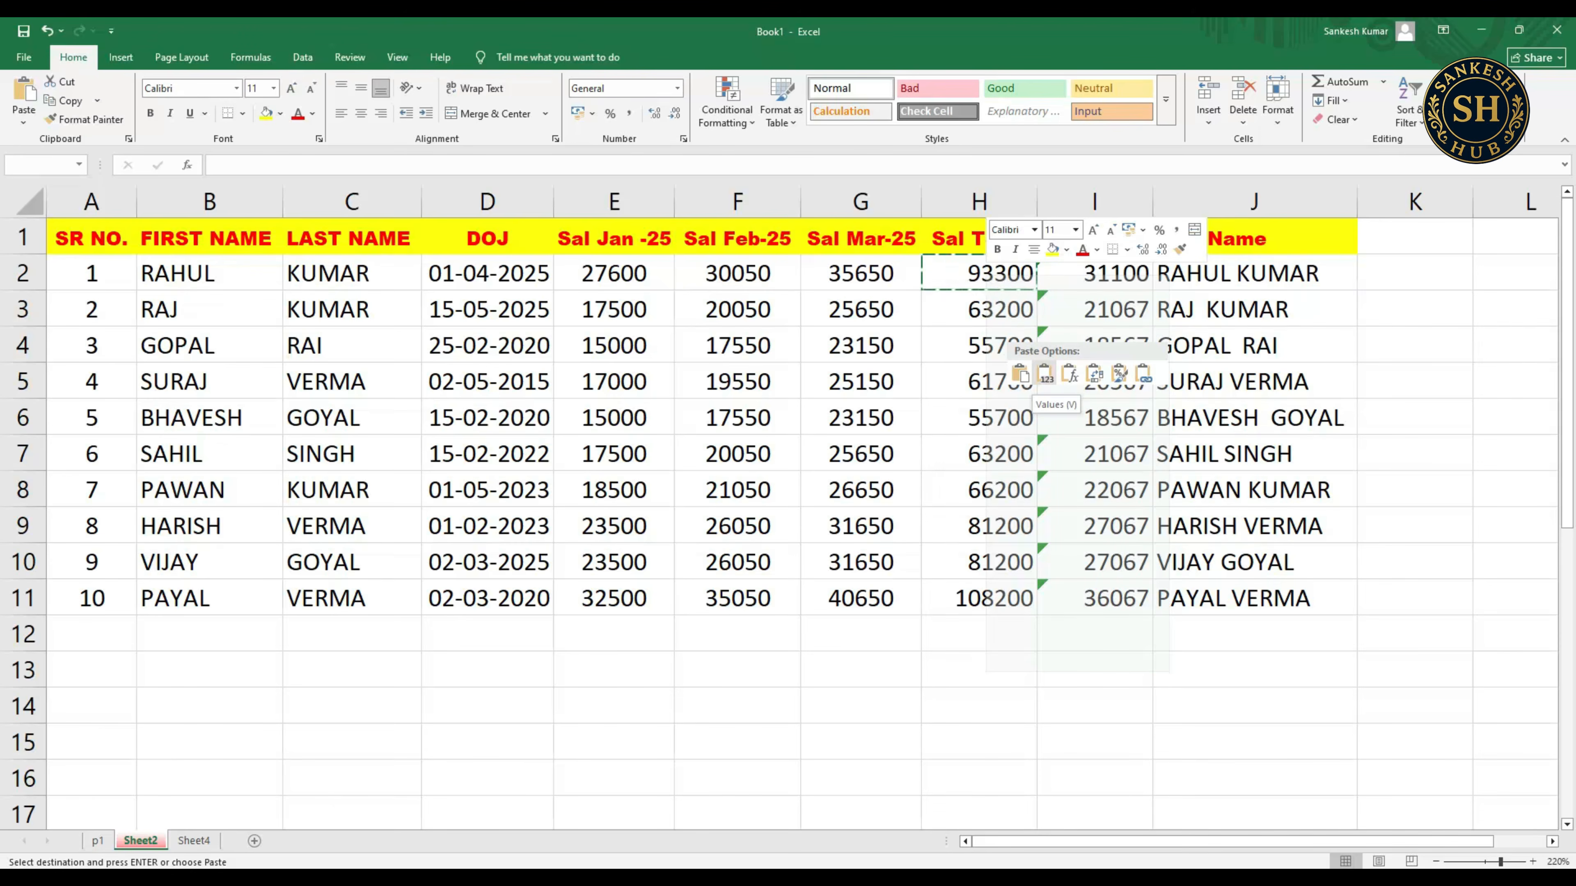
left_click(1046, 374)
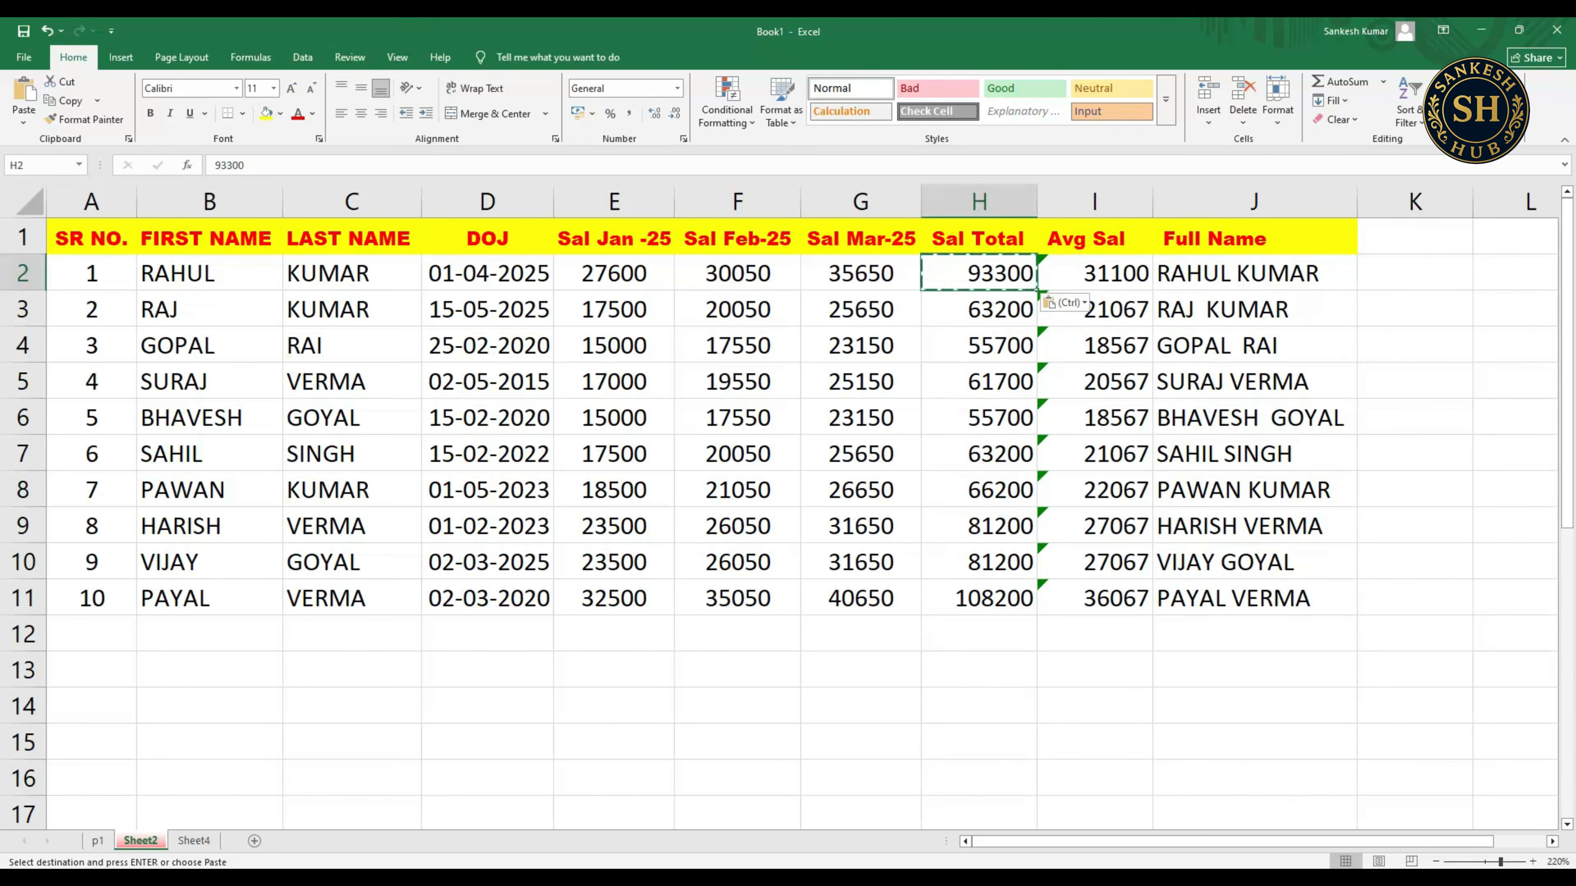
left_click(861, 741)
- Compare the contents of H2 with the remaining Sal Total formulas, and check the Avg Sal and Full Name formulas in I2 and J2
left_click(979, 273)
double_click(979, 741)
left_click(979, 308)
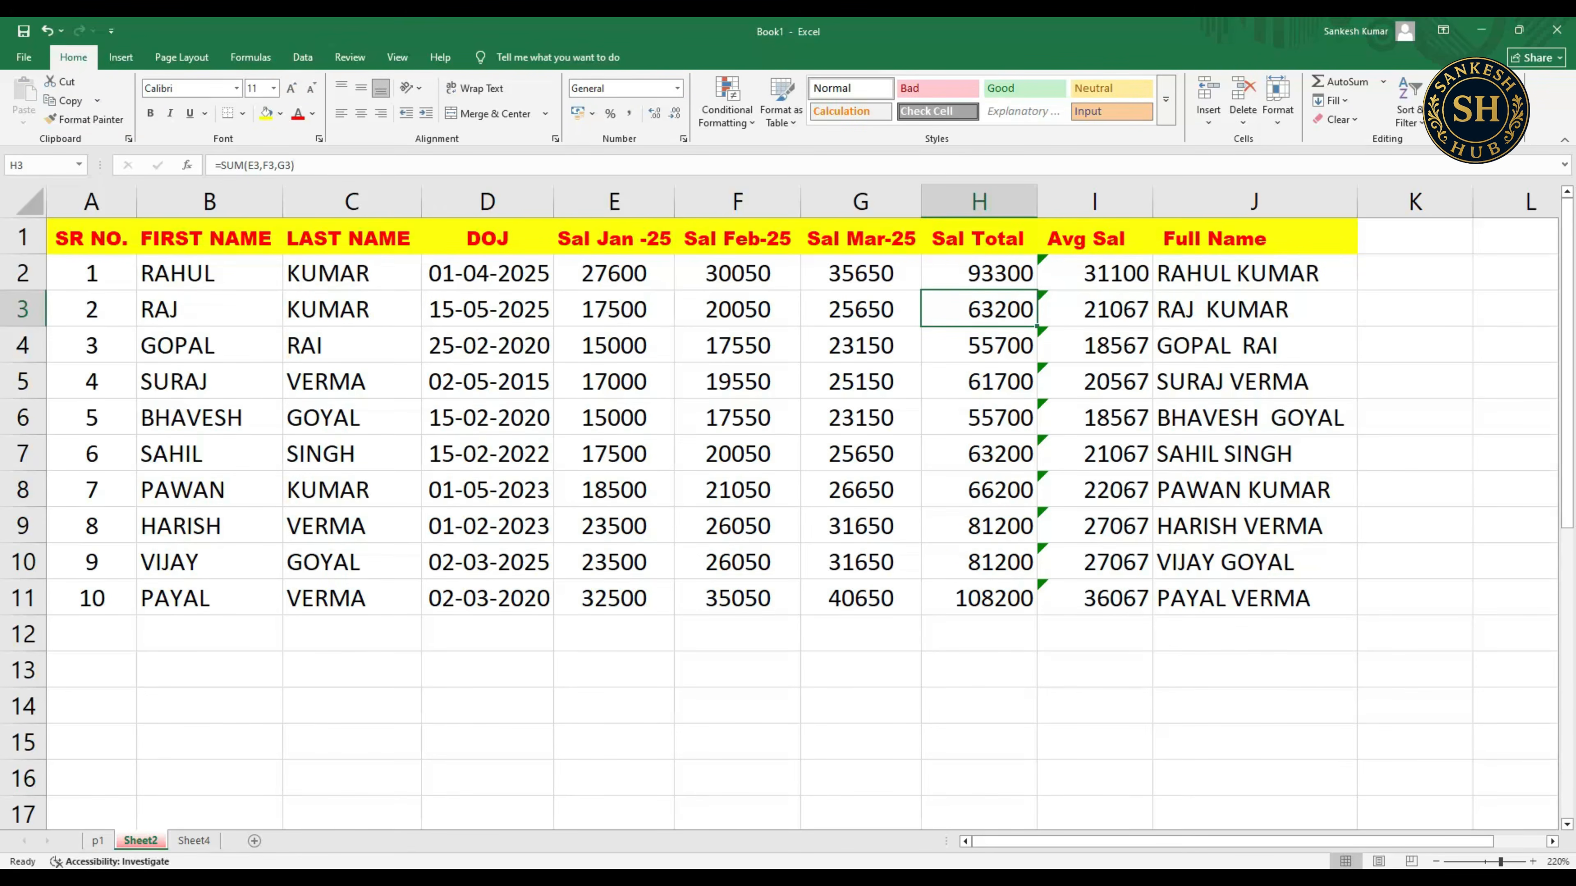
key("shift+Down")
key("shift+Down")
key("shift+Down")
key("shift+Down")
key("shift+Down")
key("shift+Down")
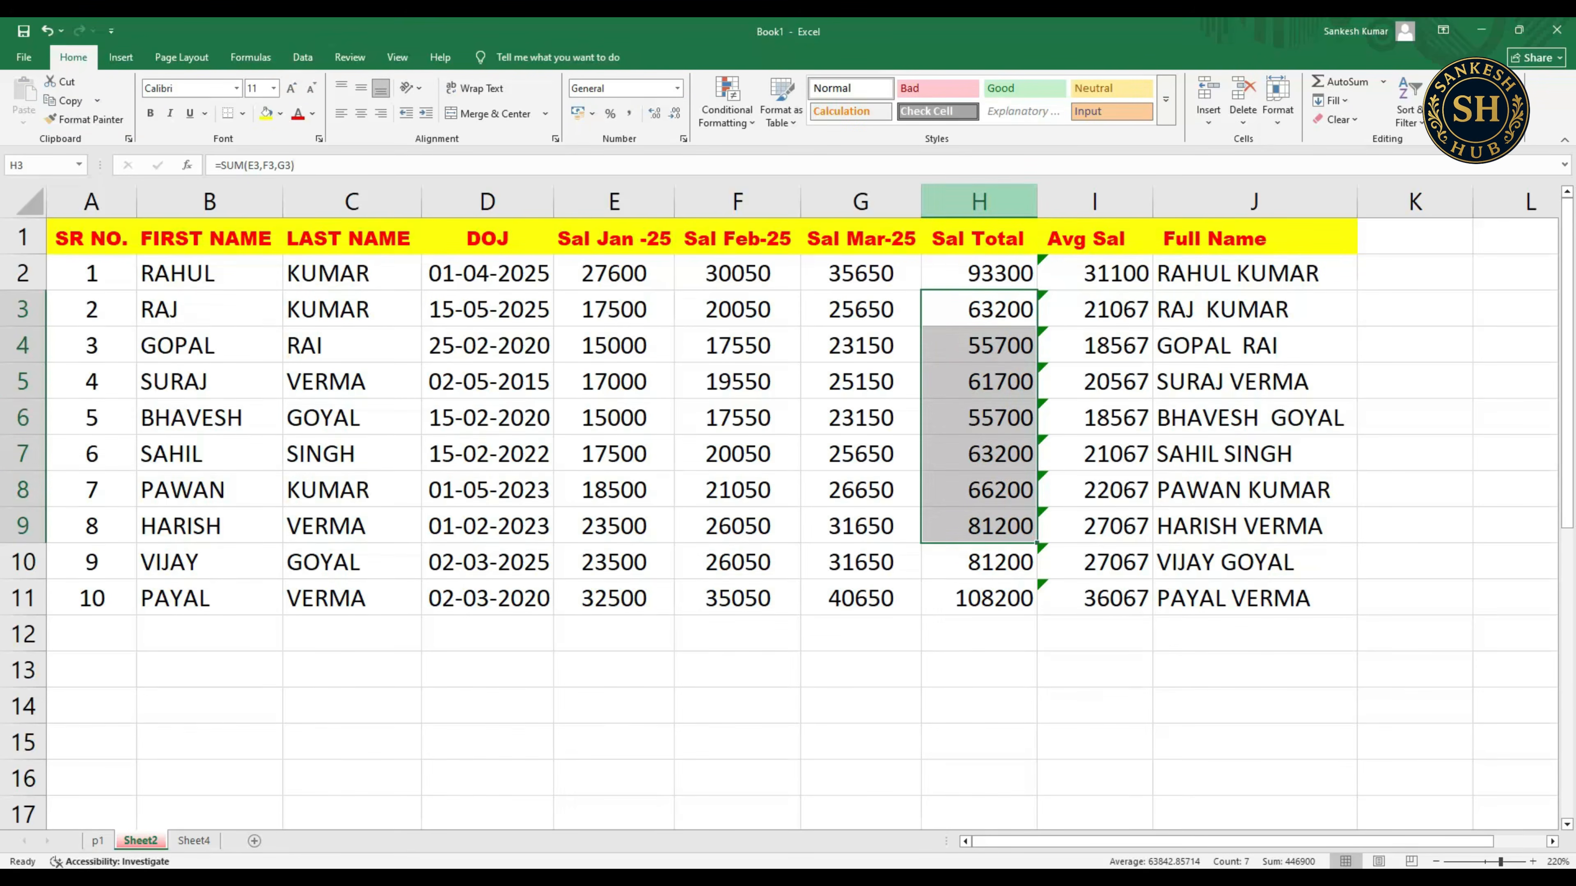
key("ctrl+space")
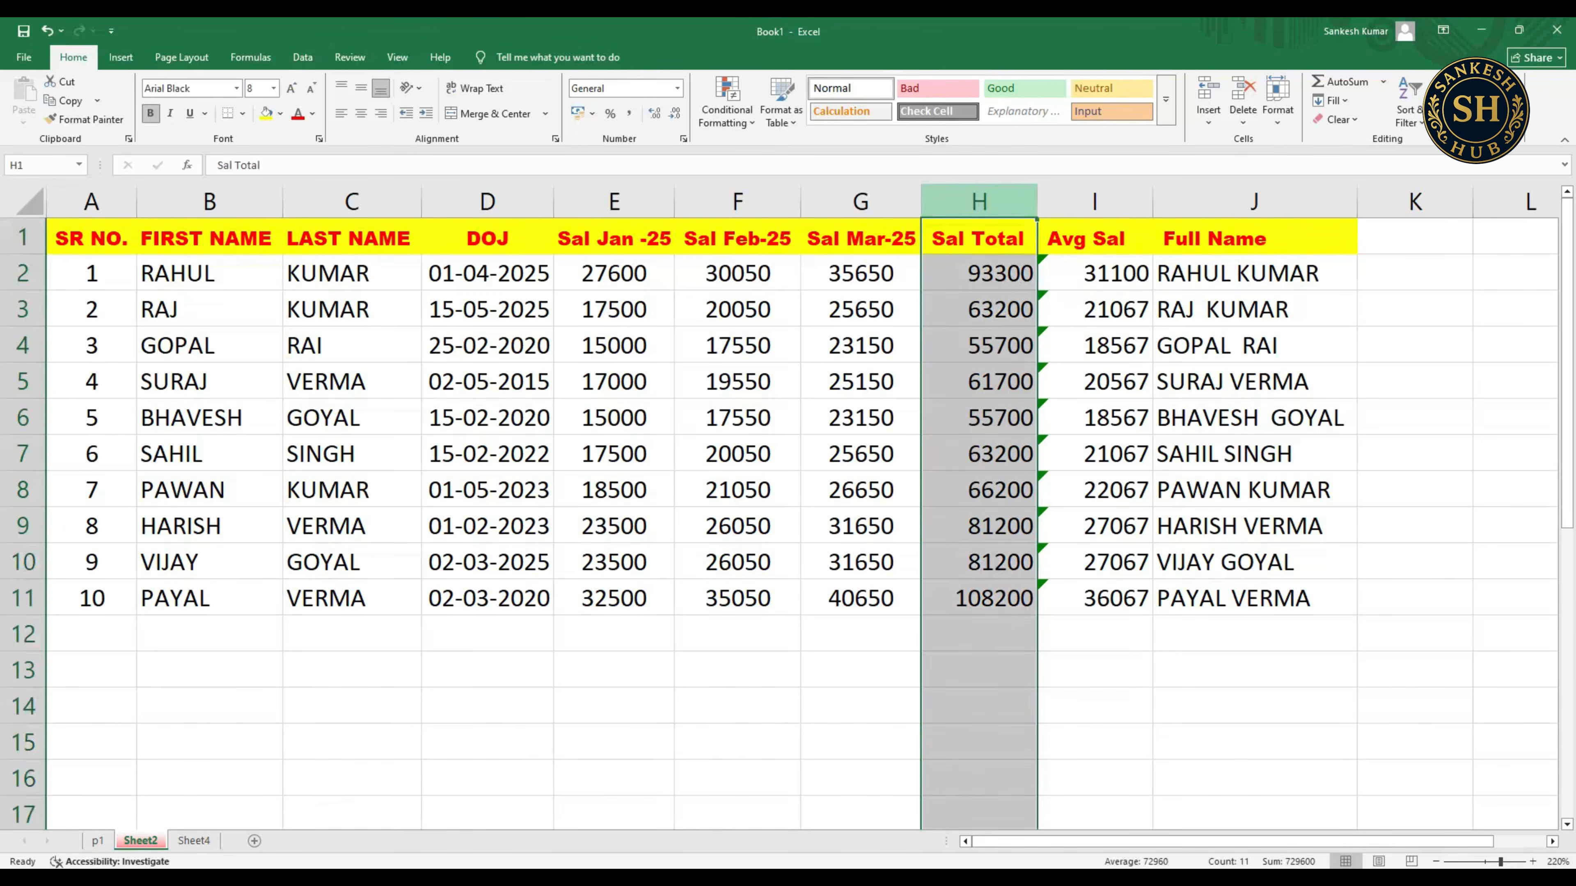
left_click(1094, 273)
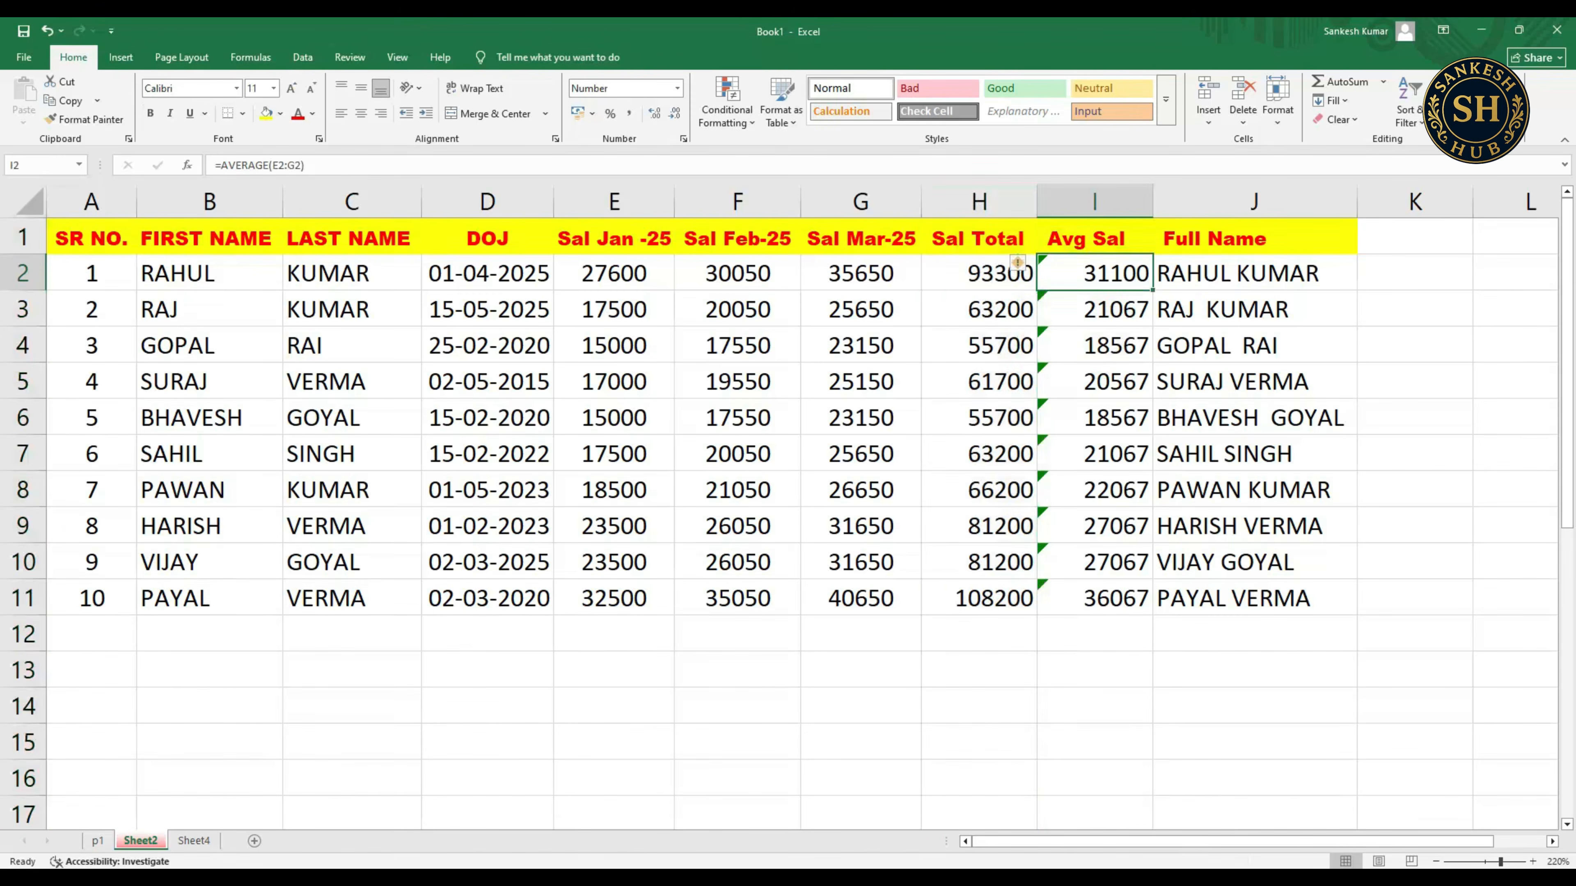
left_click(1253, 273)
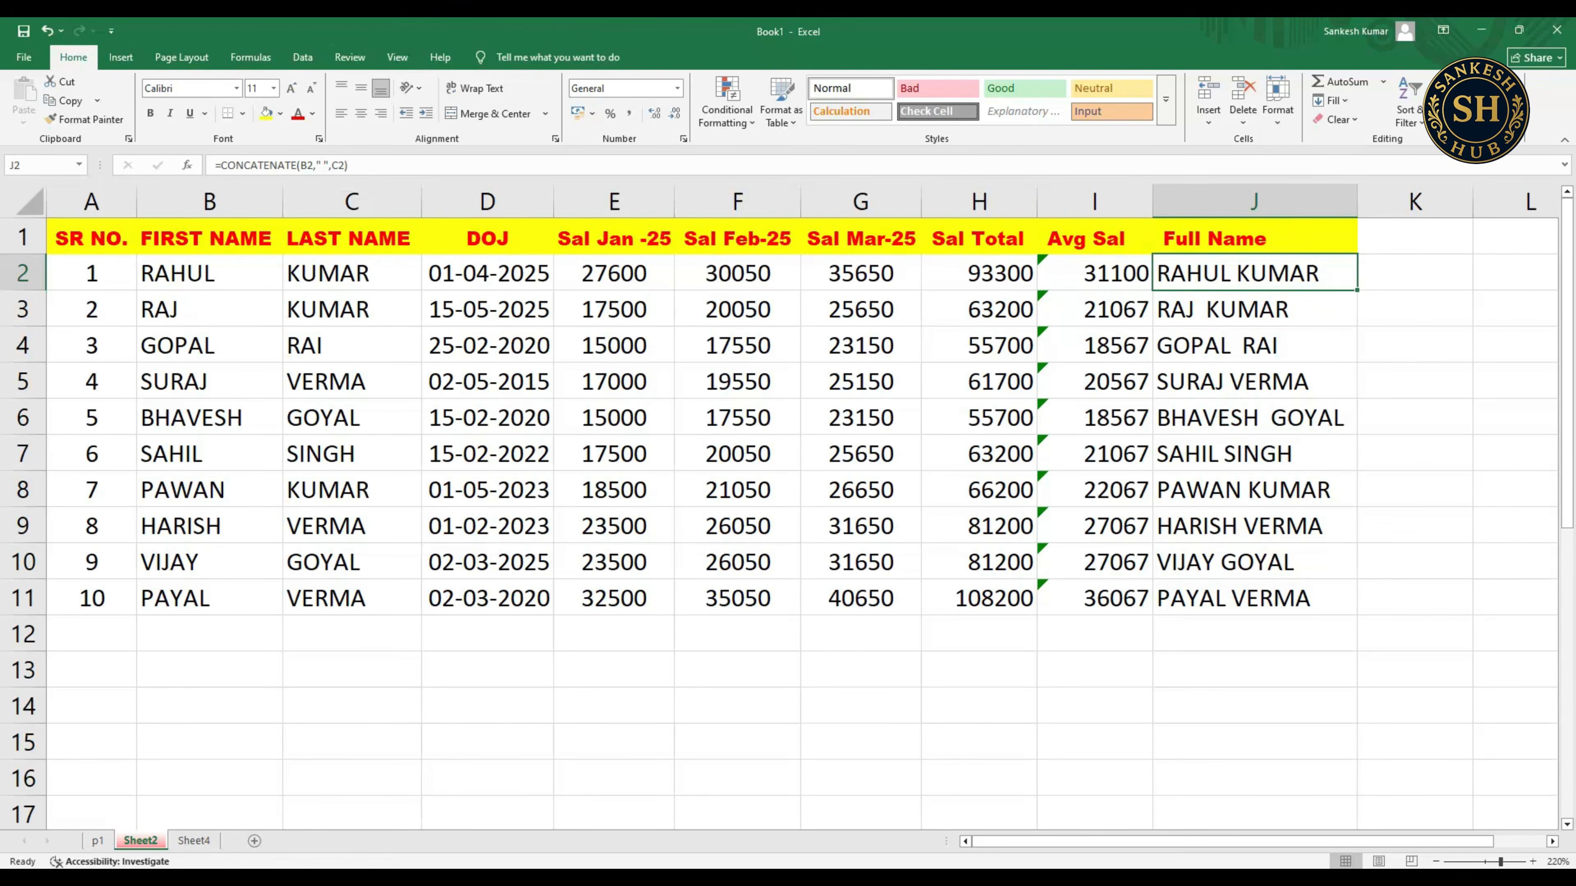
- Convert the formulas in columns H to J to static values by copying them and pasting values only in place
left_click_drag(979, 201, 1253, 201)
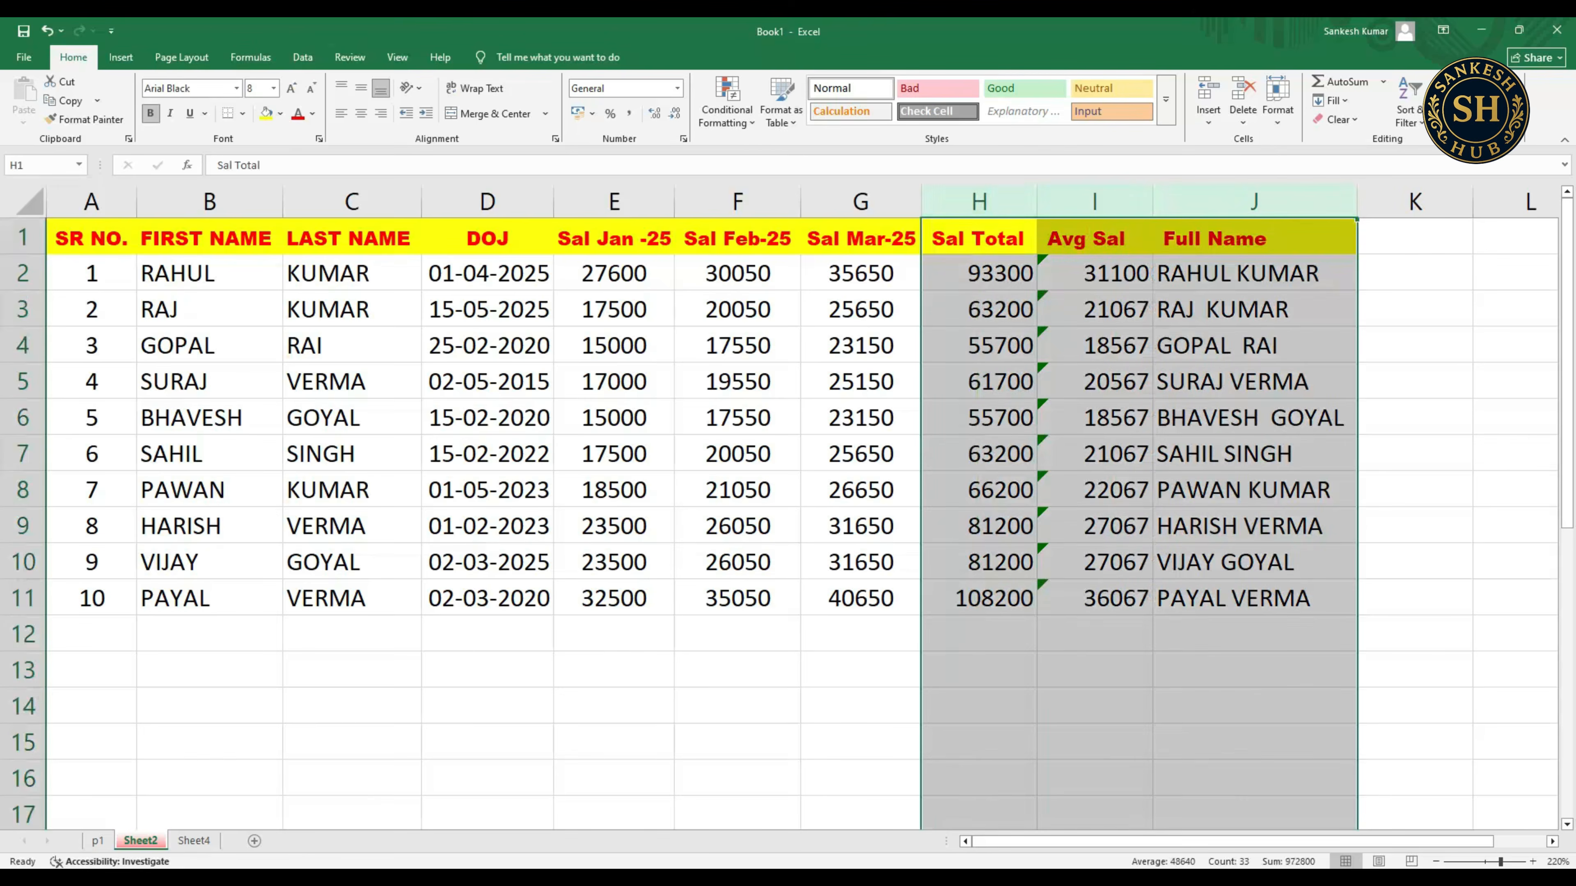
left_click(66, 101)
left_click(23, 122)
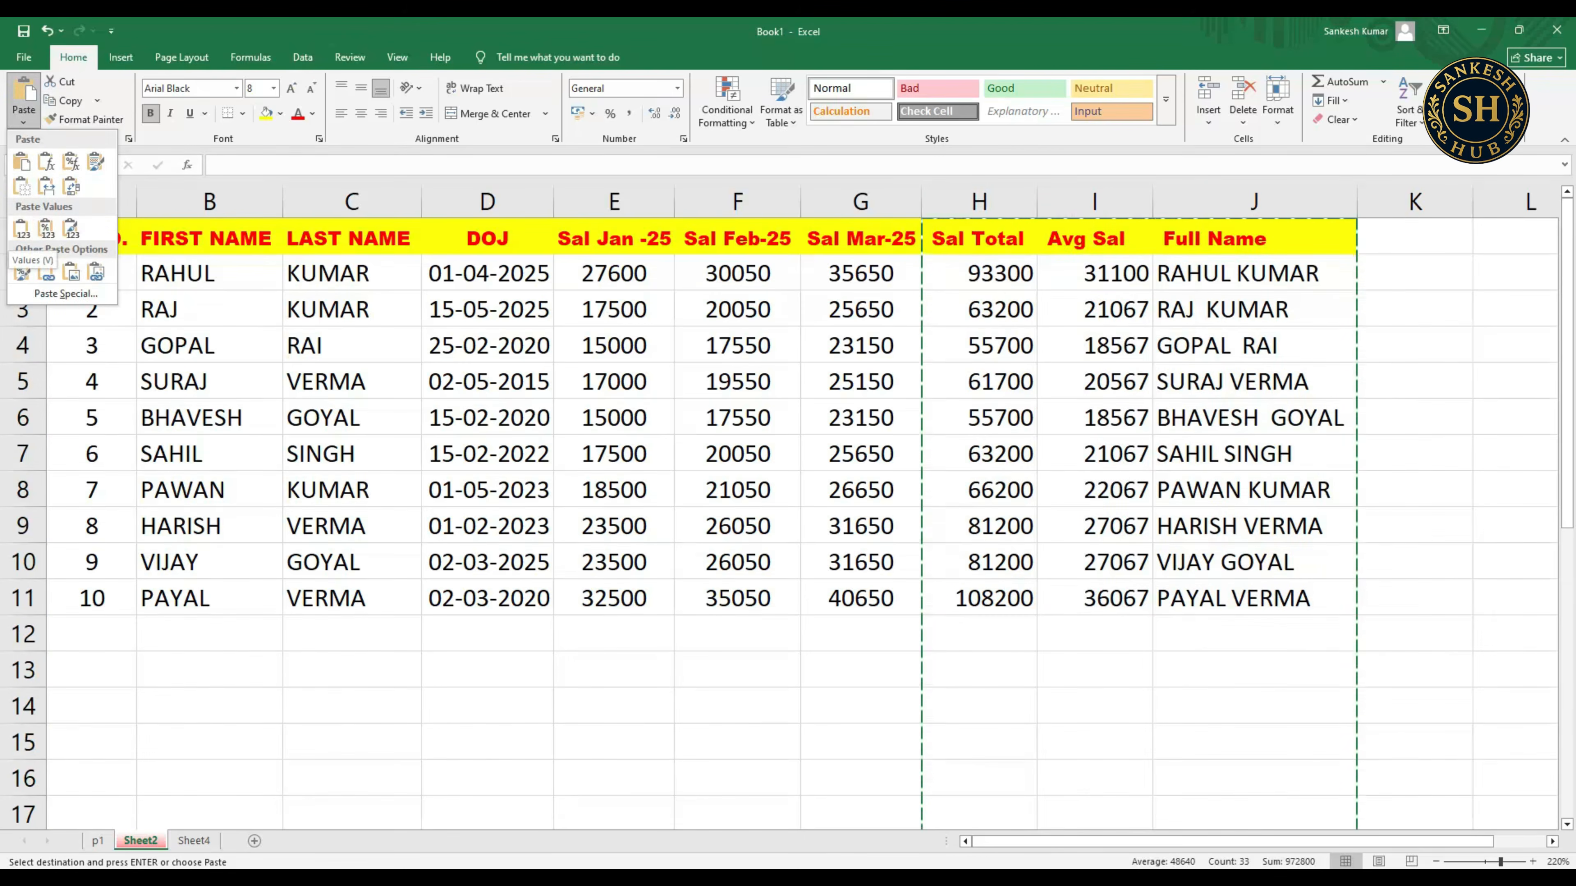
left_click(22, 227)
left_click(737, 669)
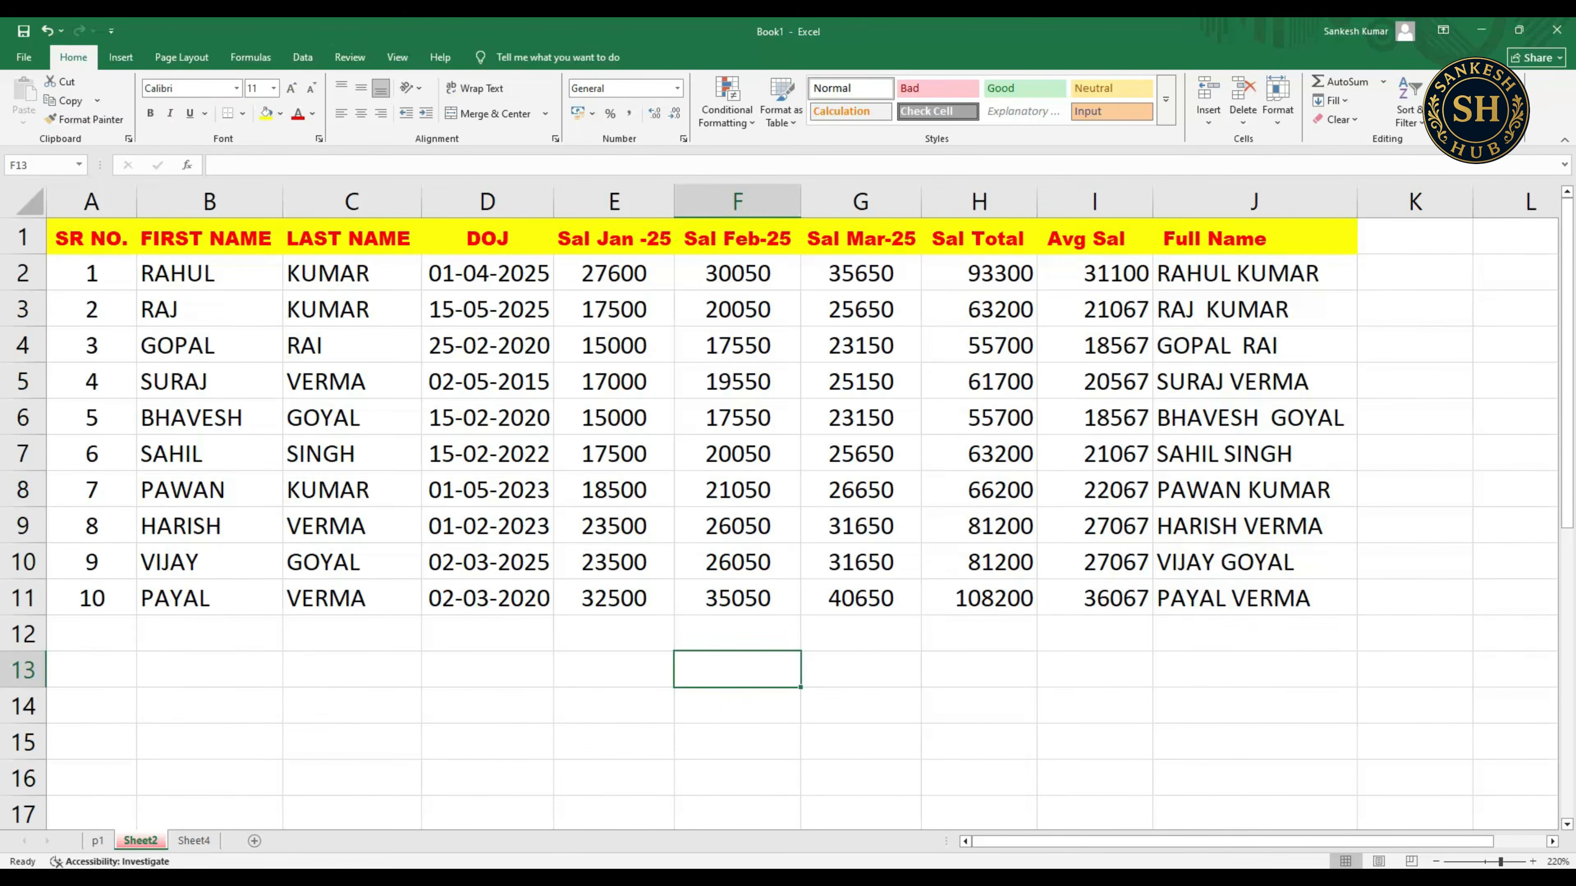
left_click(487, 705)
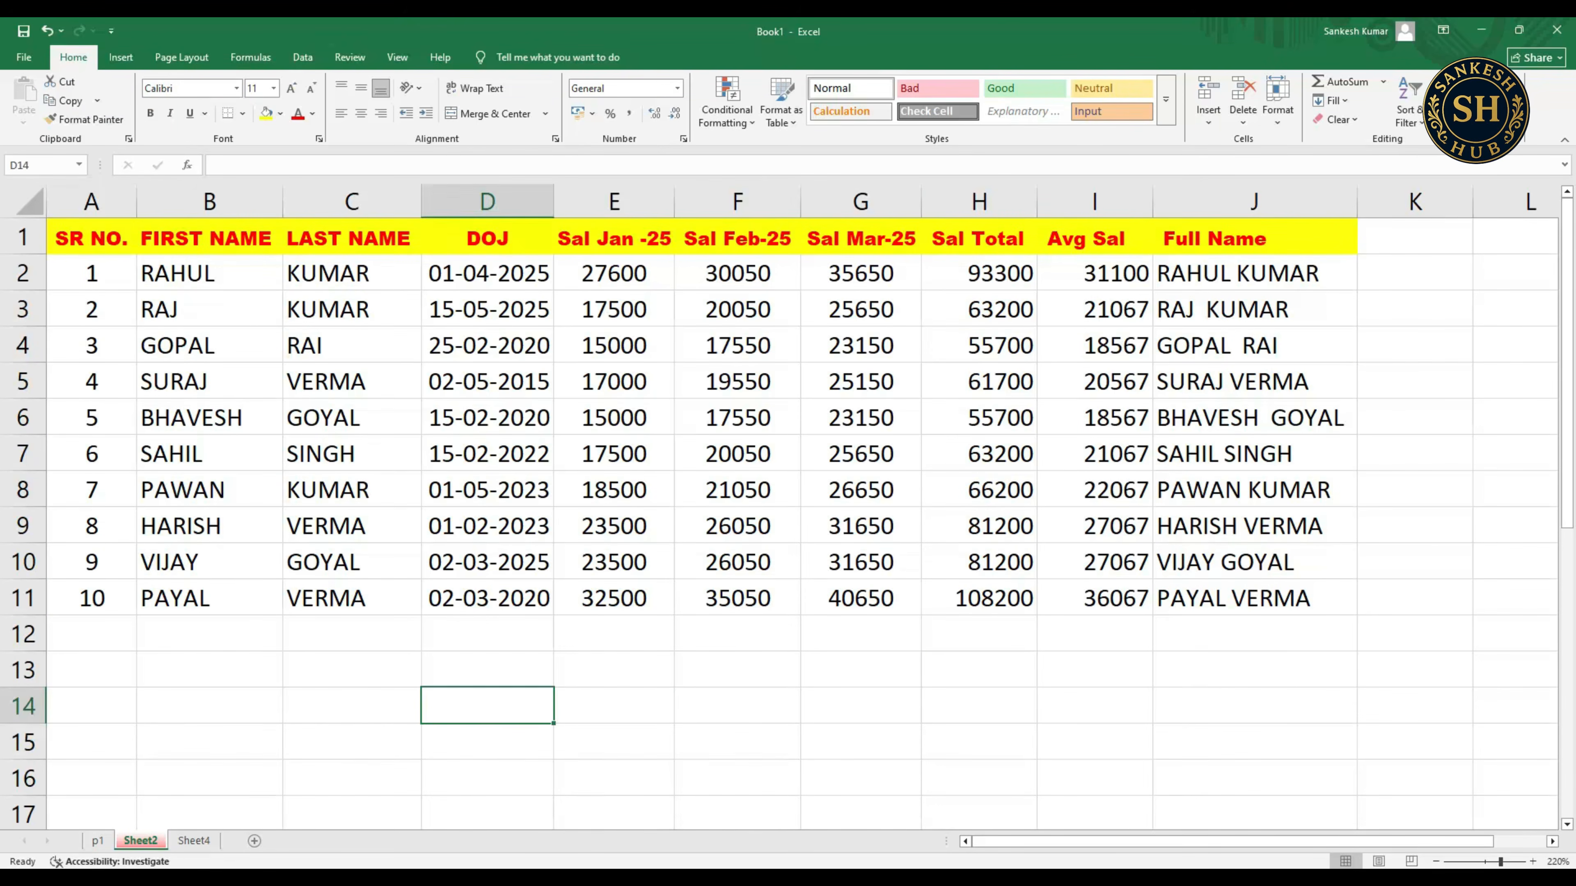
- Select the whole salary table A1:J11 and open the border options
left_click(91, 238)
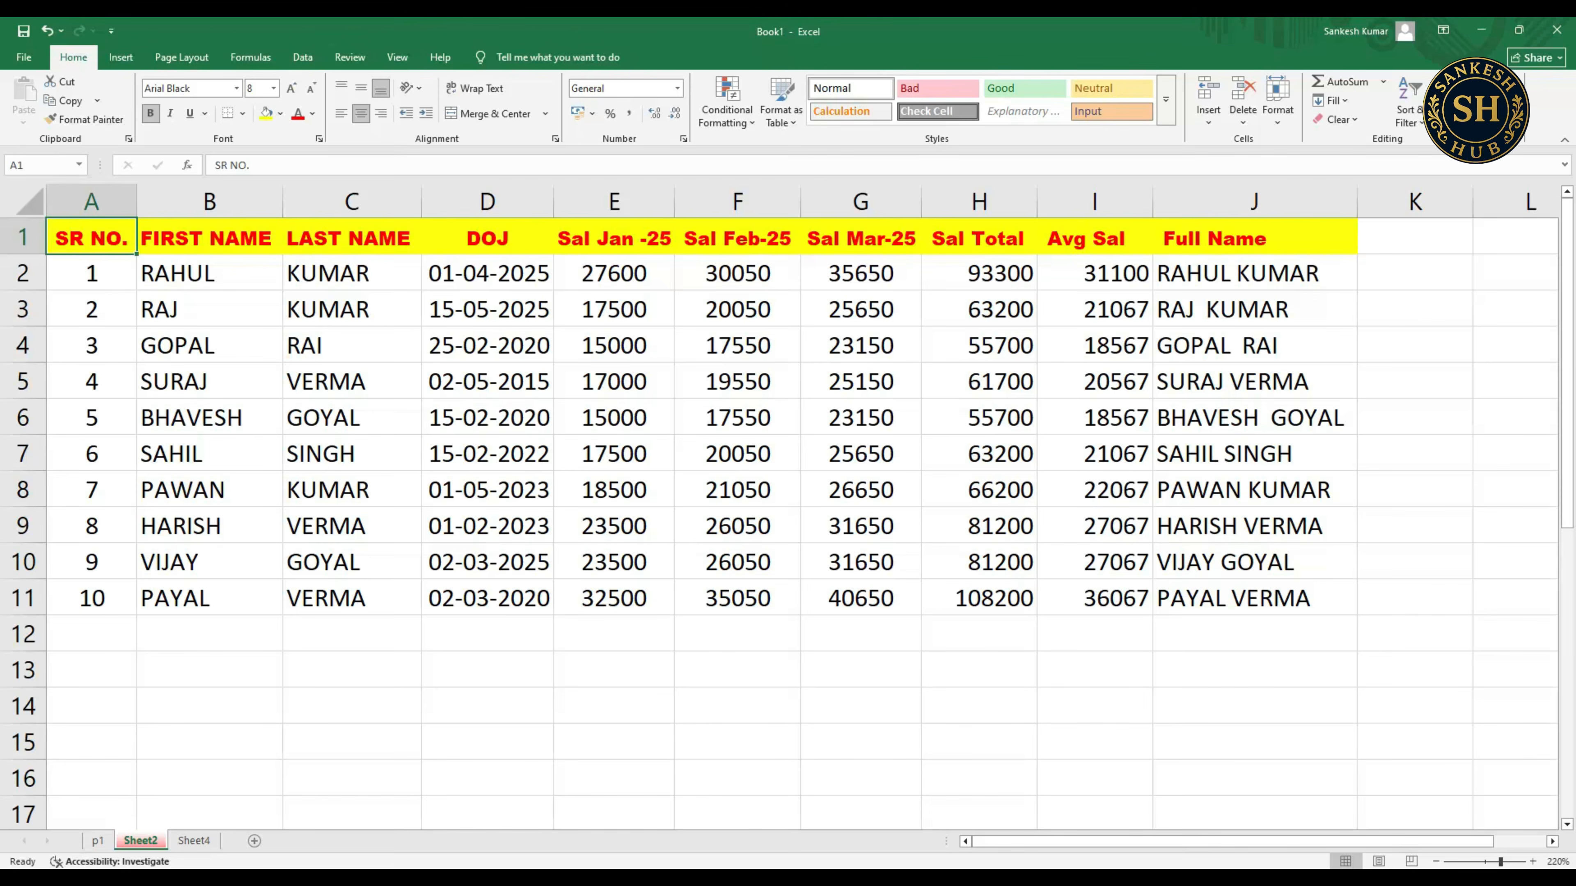
key("ctrl+shift+Right")
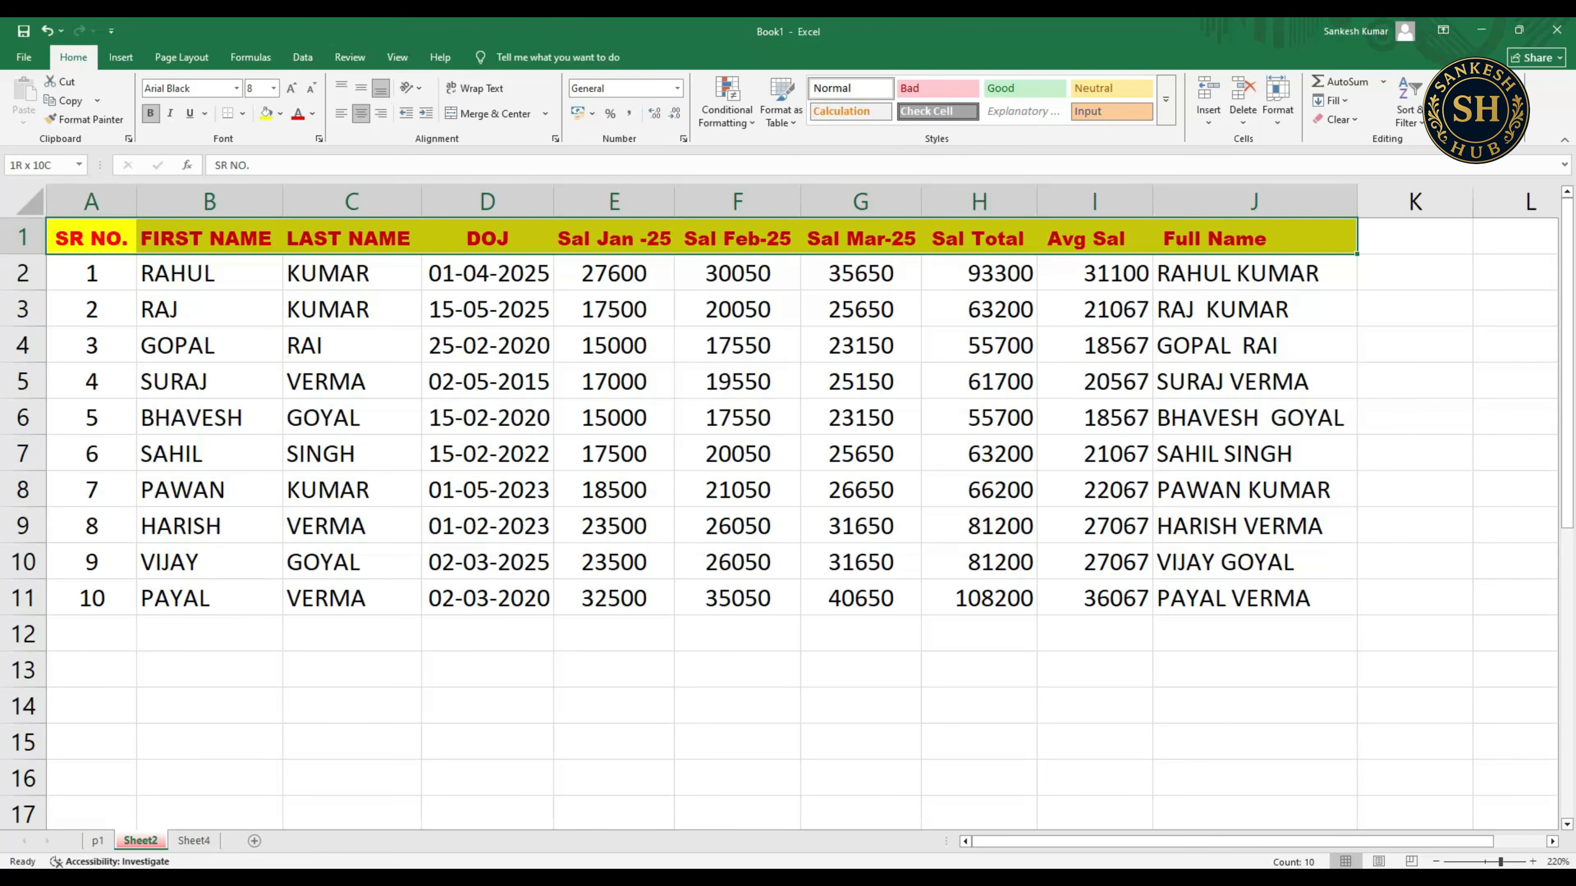
key("ctrl+shift+Down")
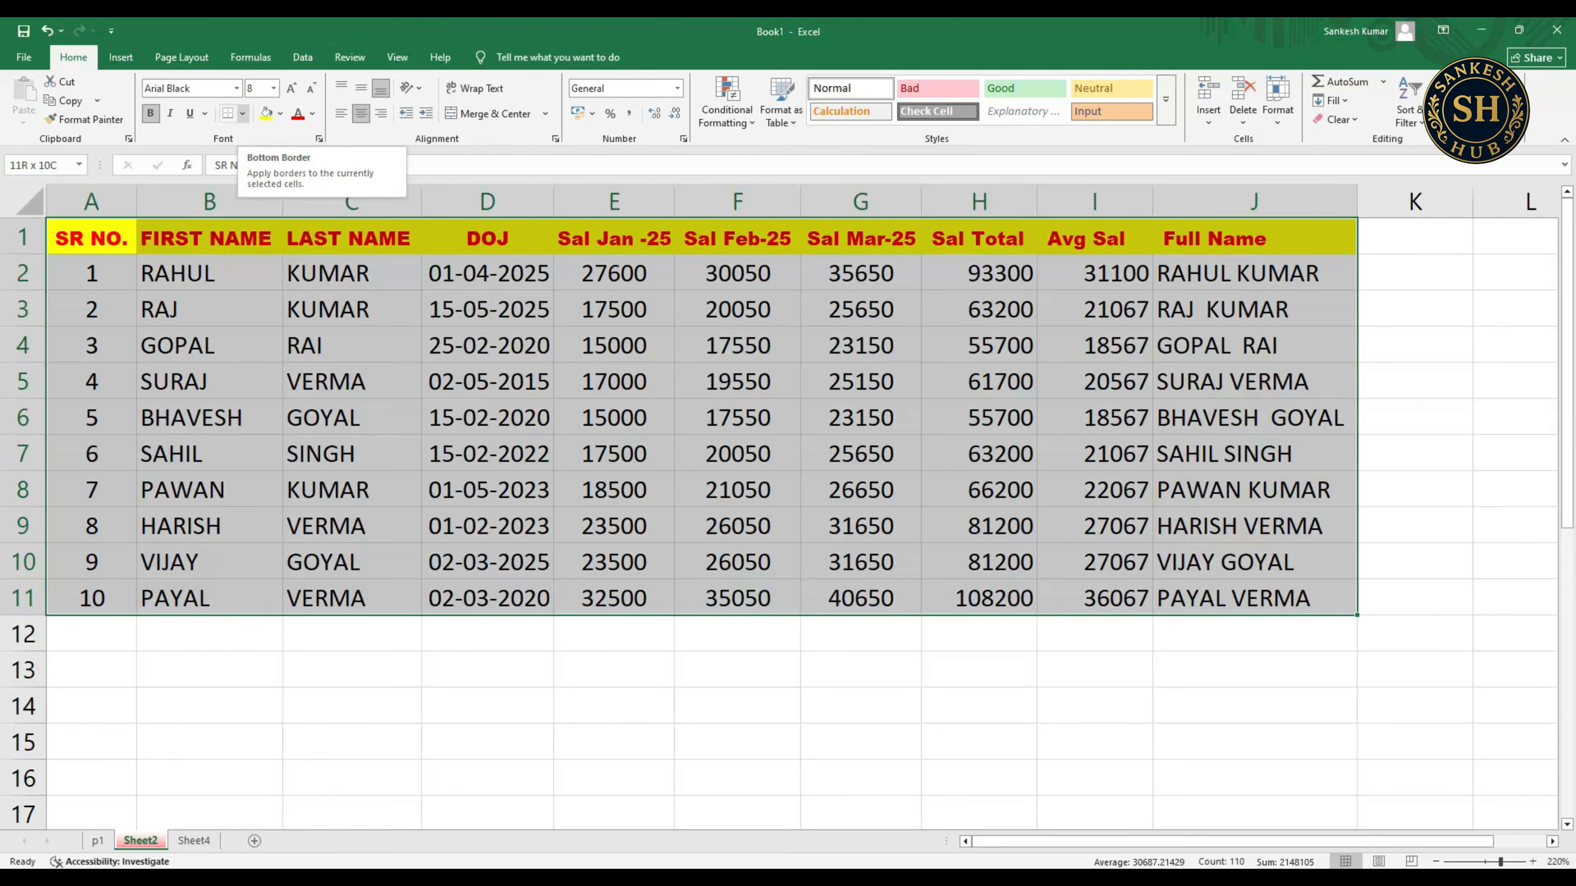
left_click(242, 114)
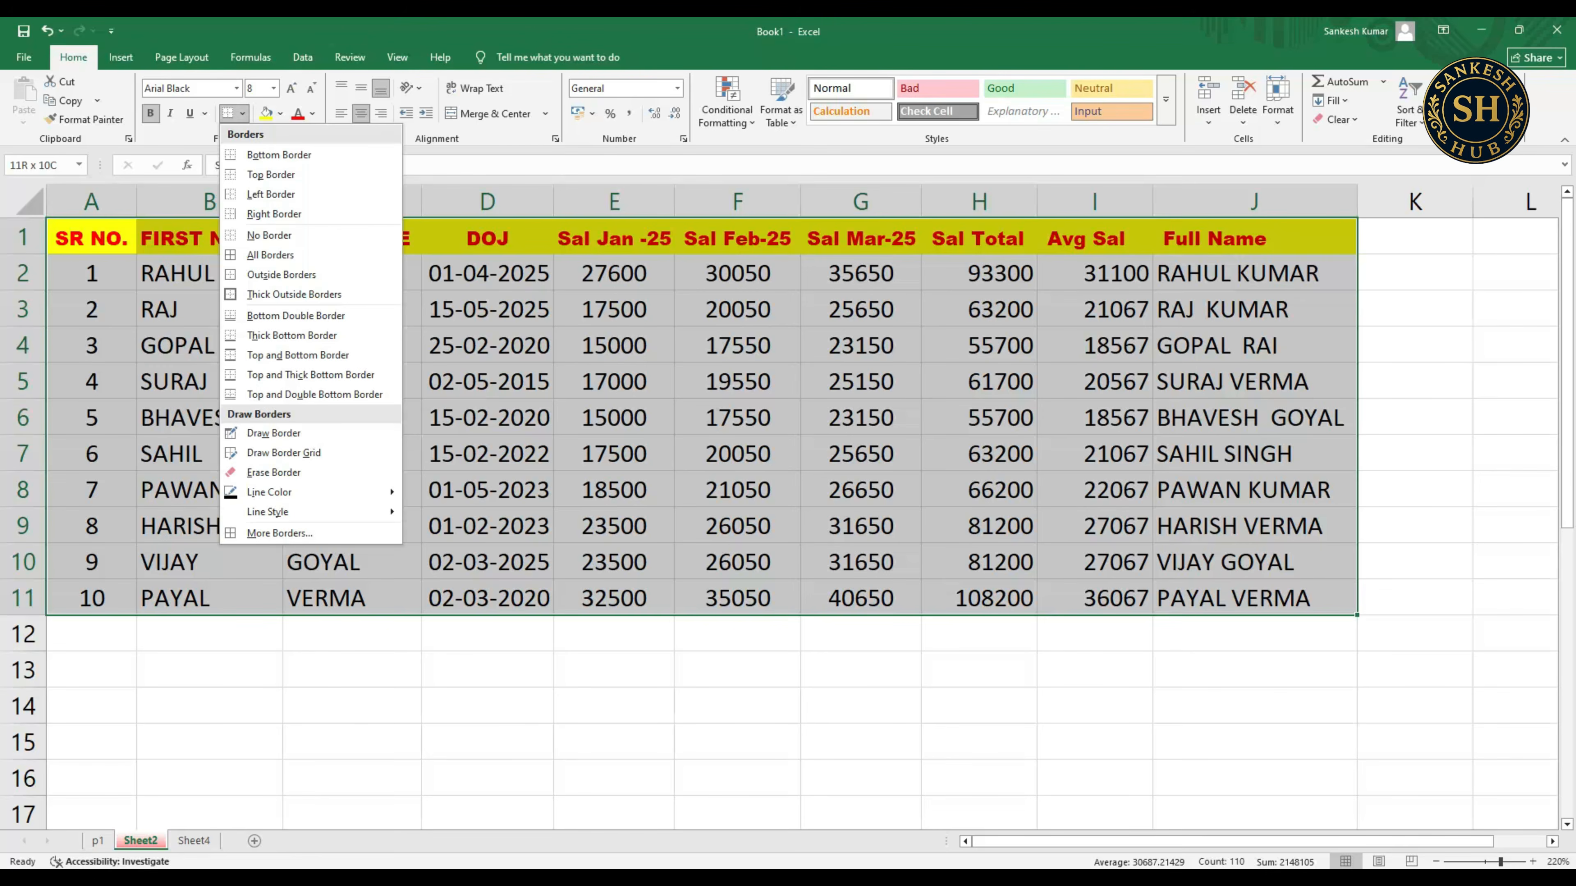
- Open the print preview of the salary sheet
left_click(23, 56)
left_click(45, 344)
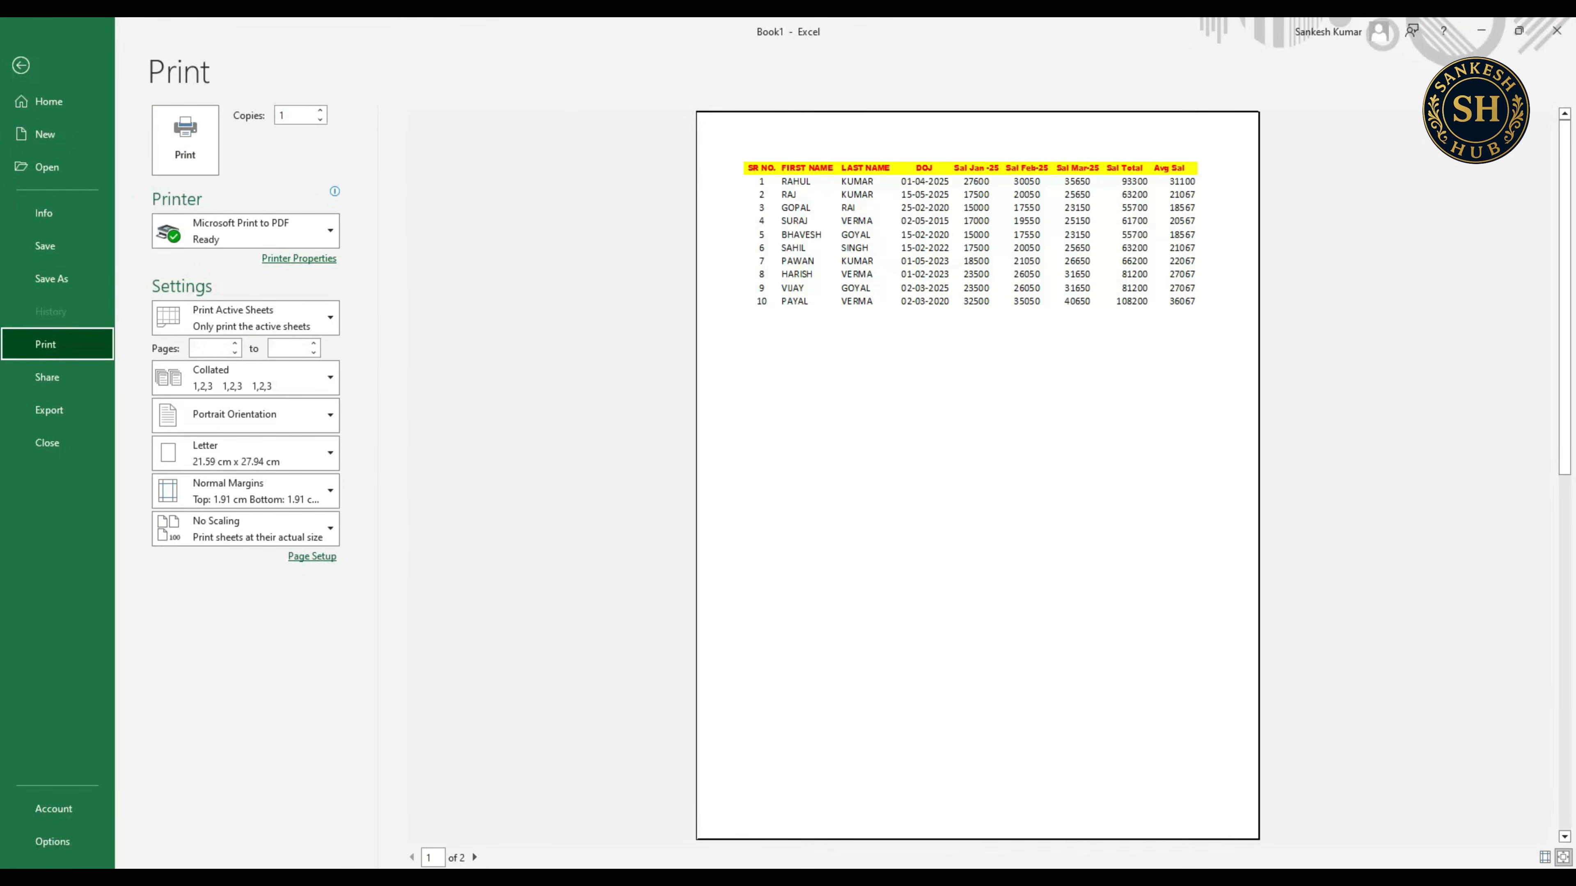
- Close the print preview and apply All Borders to the whole salary table A1:J11
key("Escape")
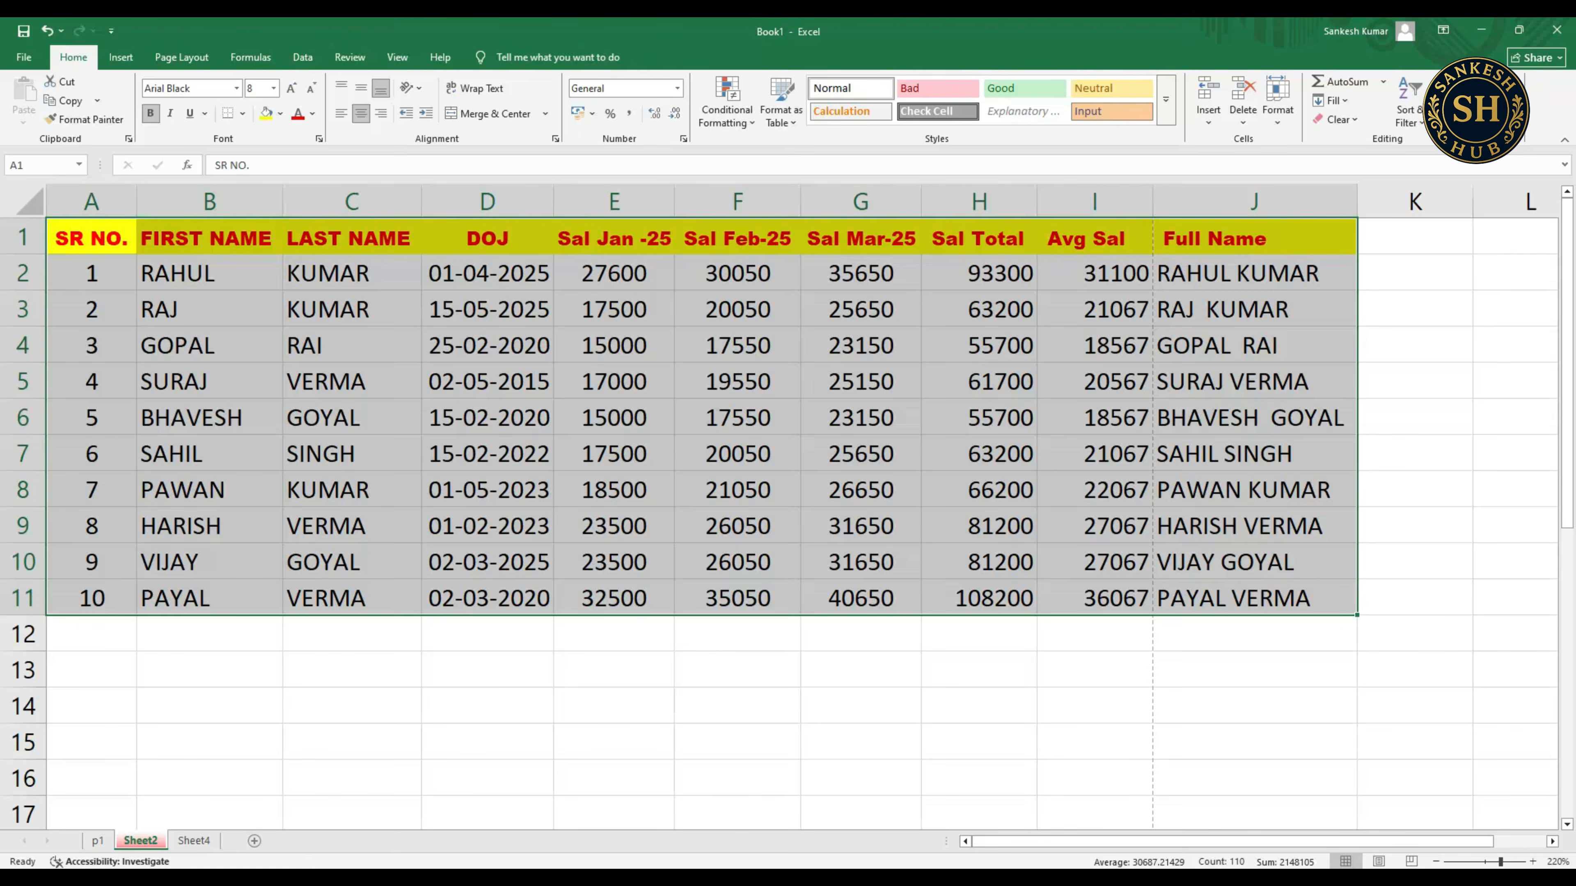
left_click(242, 113)
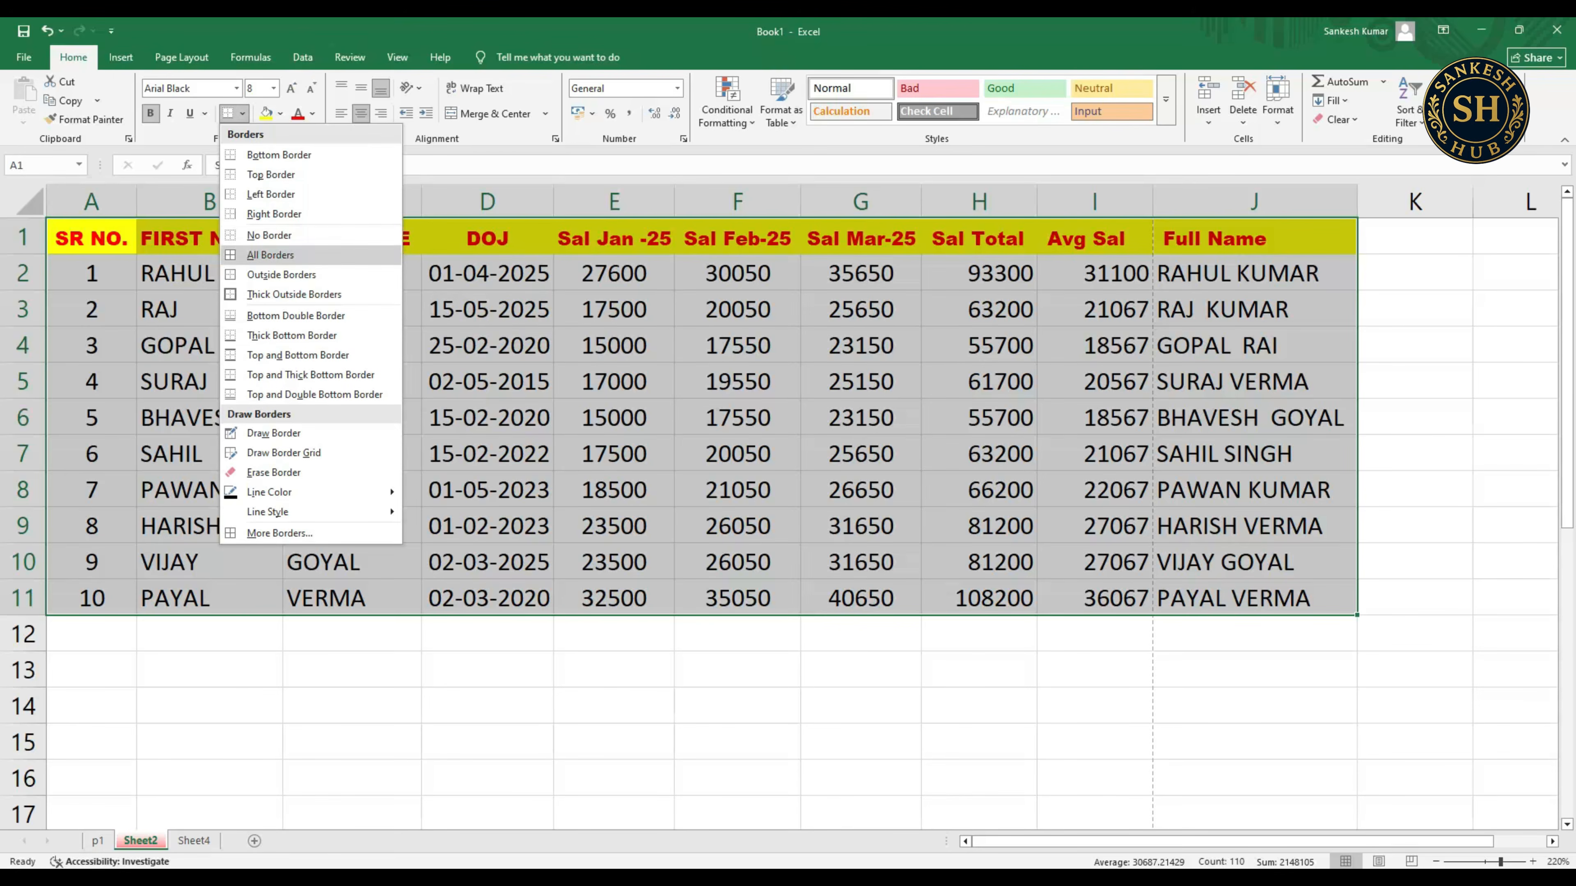
left_click(270, 254)
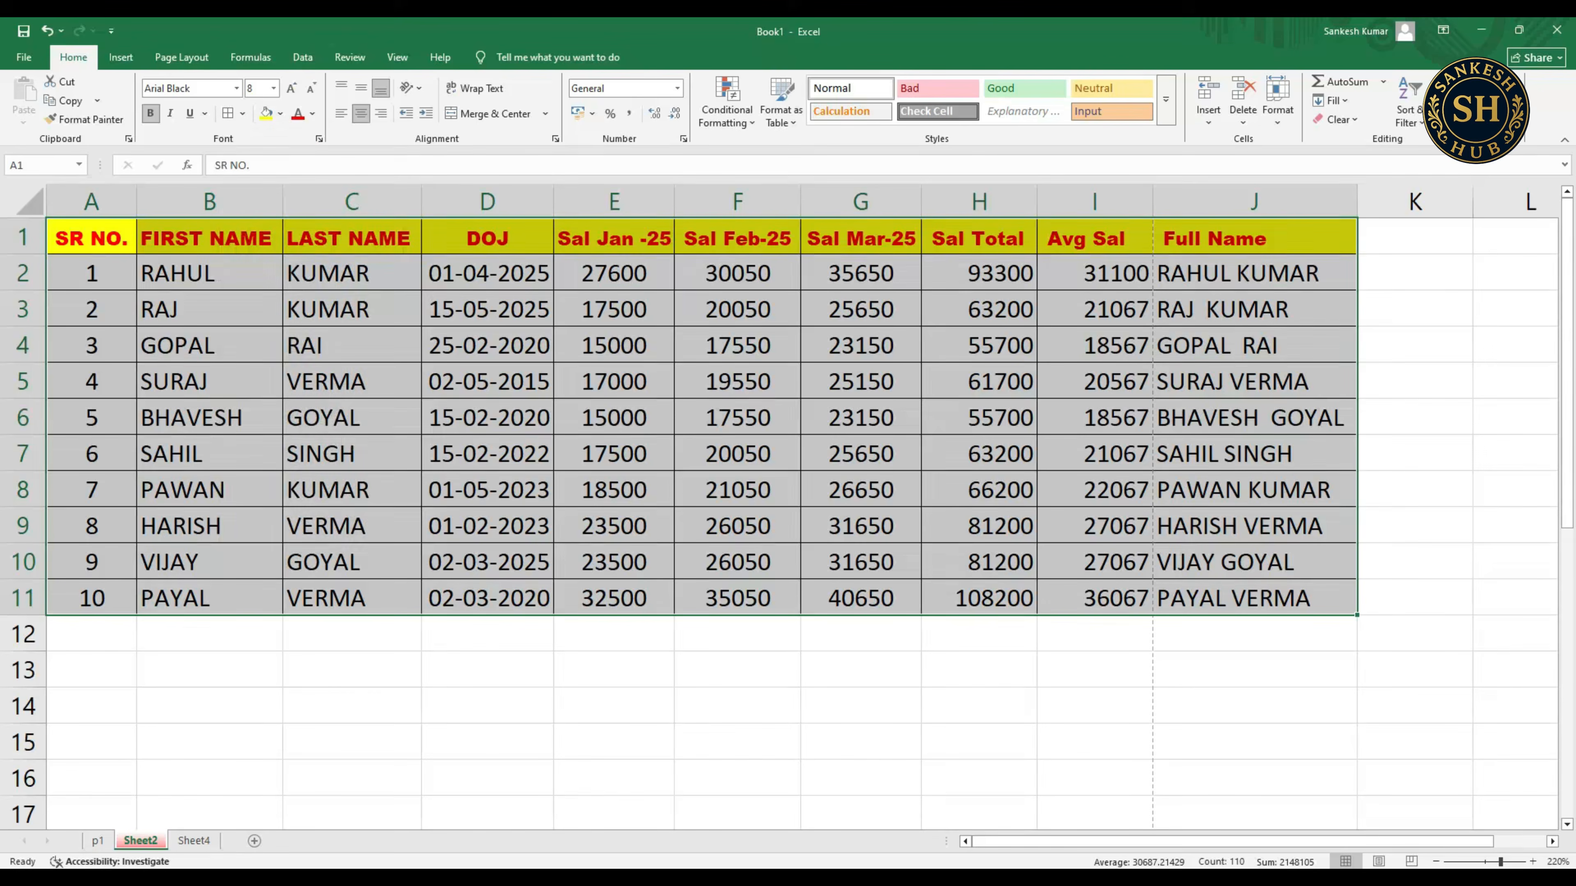
left_click(1253, 345)
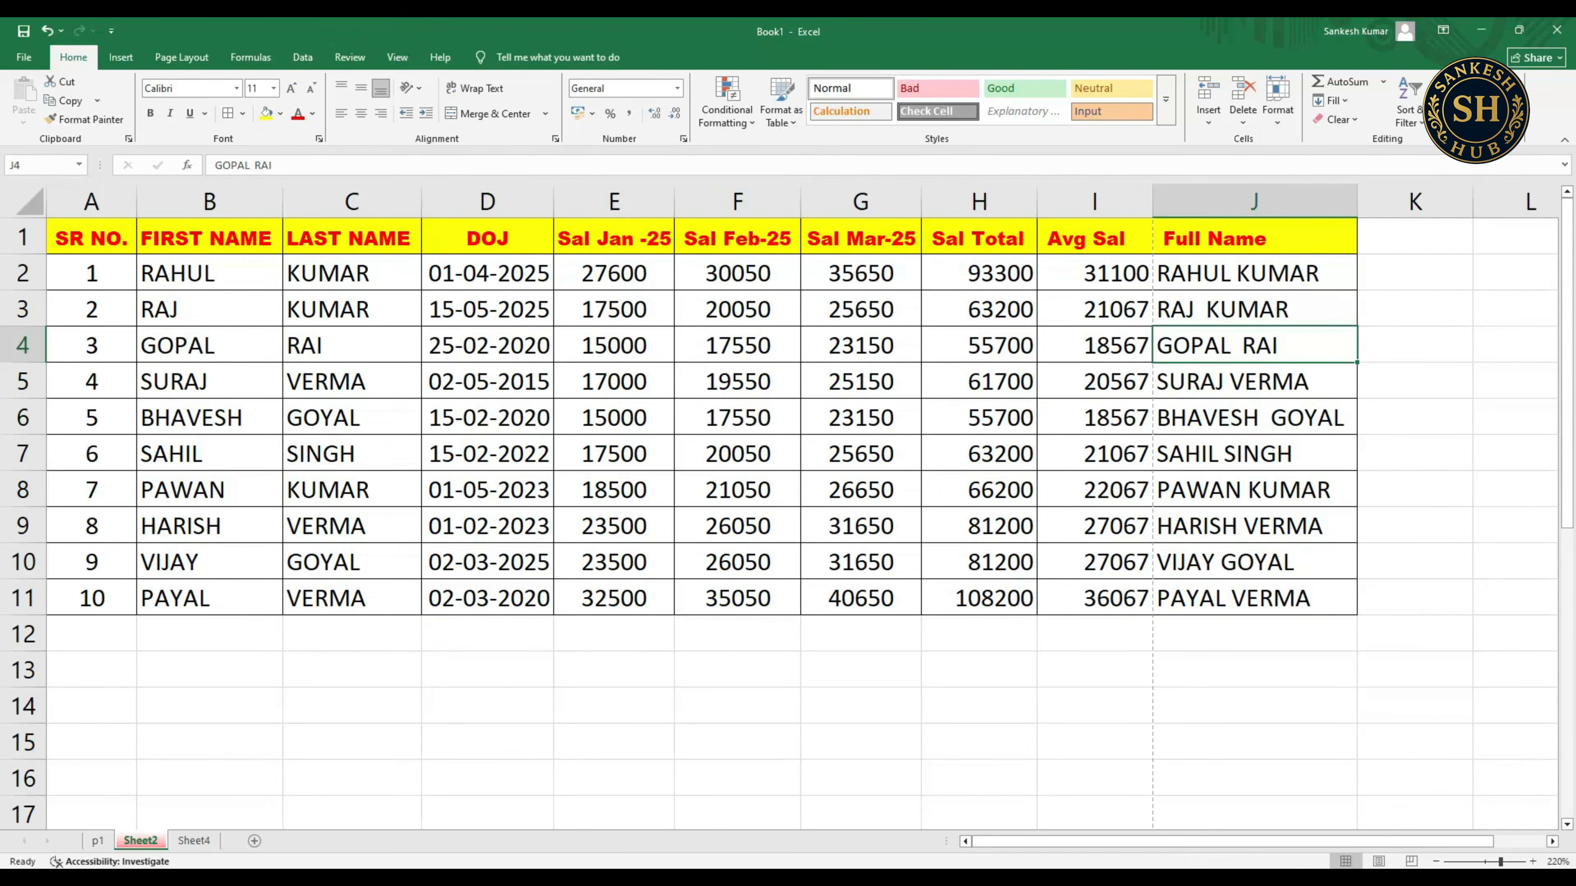
left_click(487, 705)
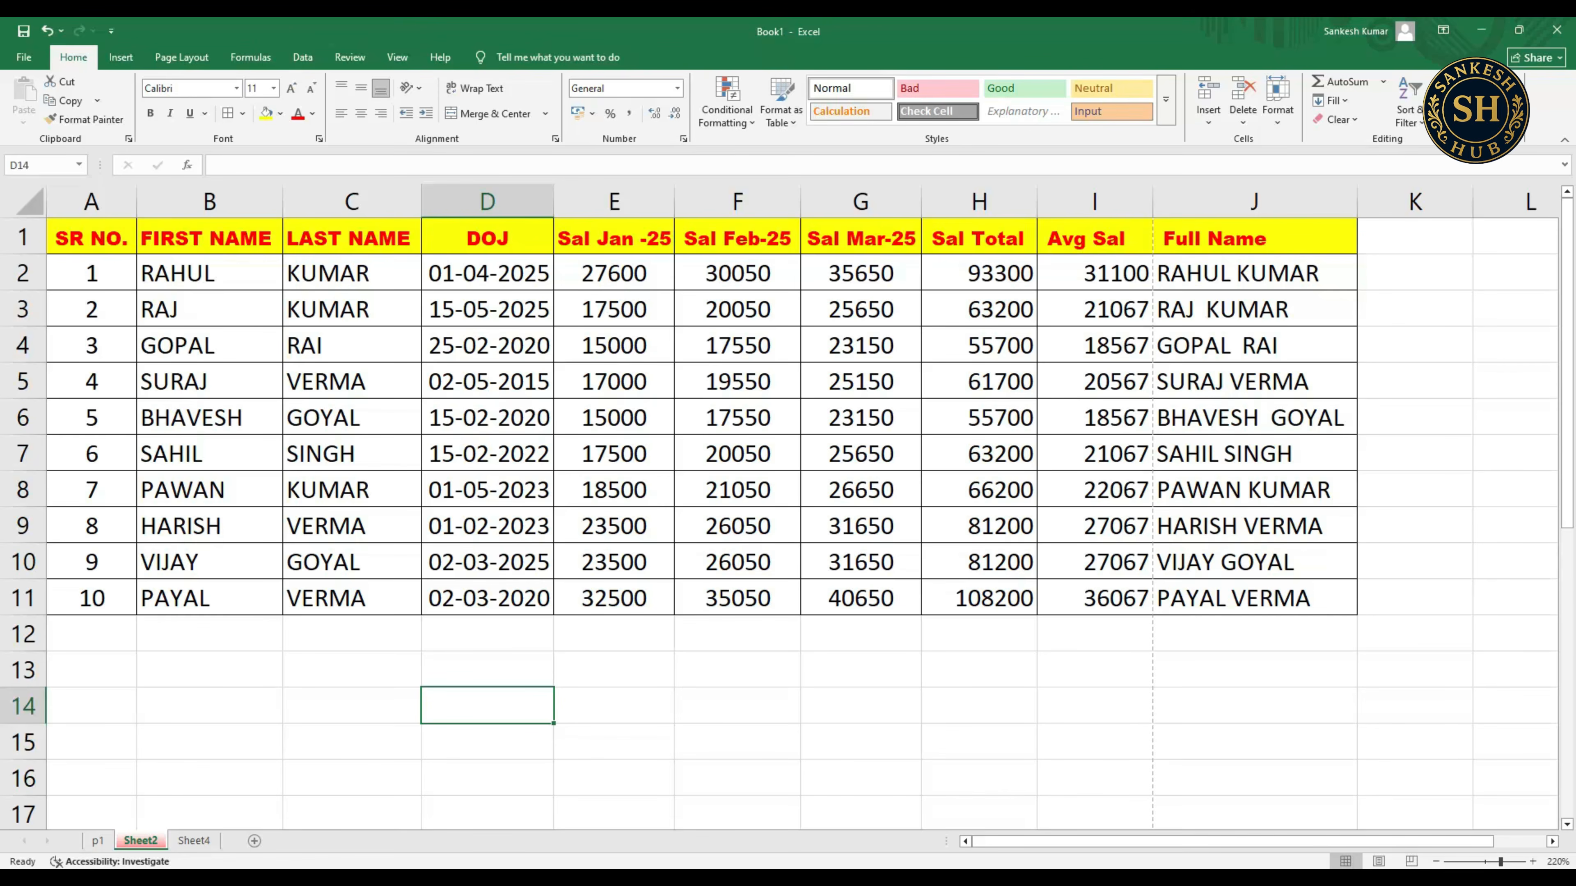
key("ctrl+s")
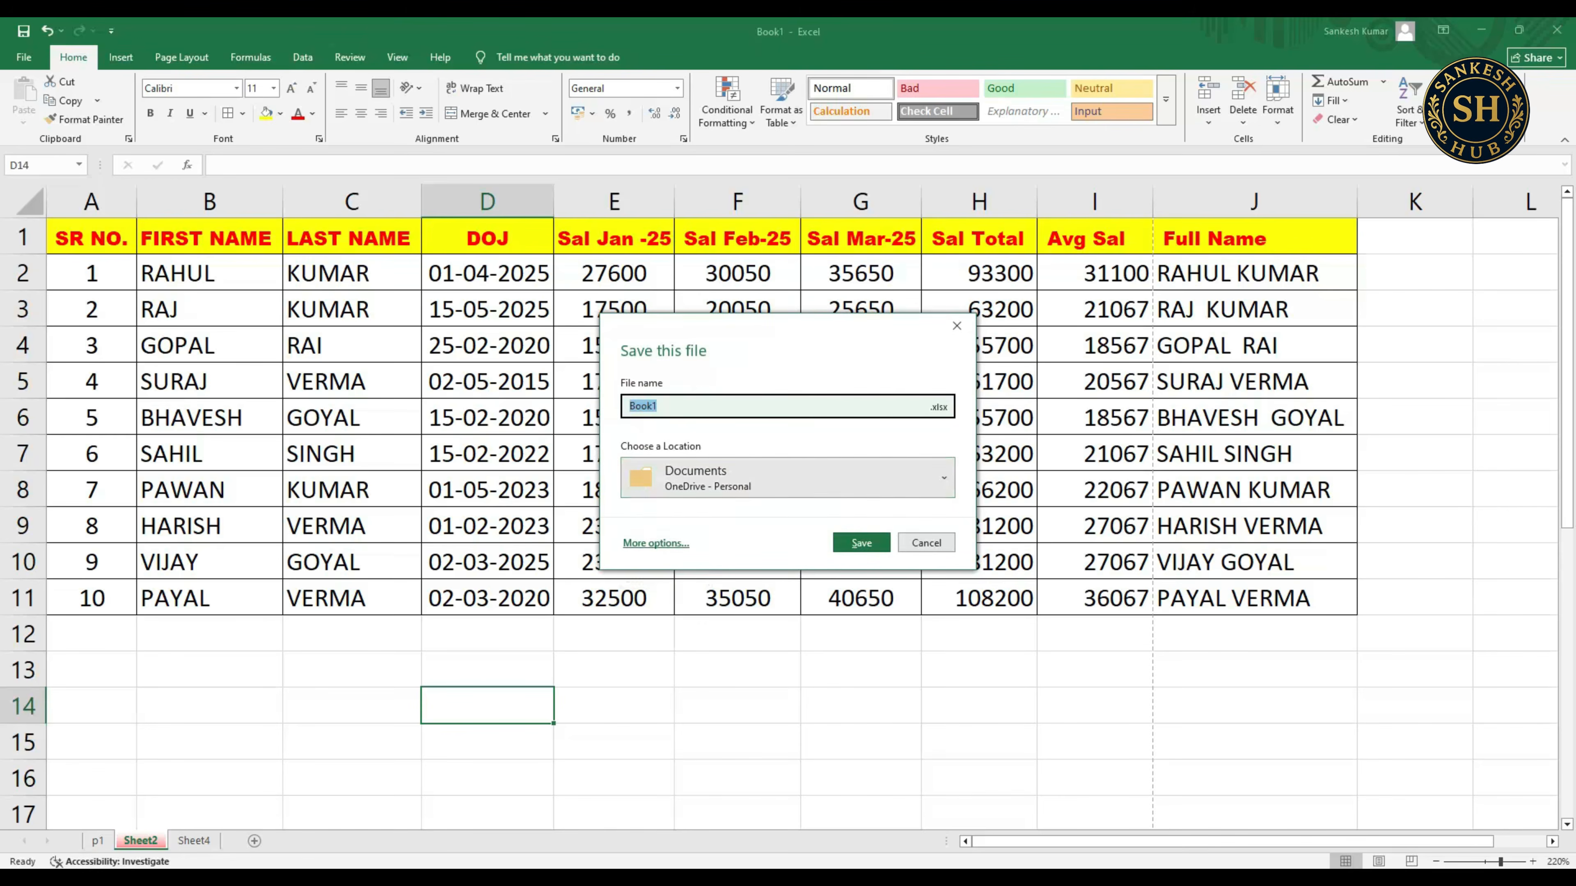
left_click(656, 542)
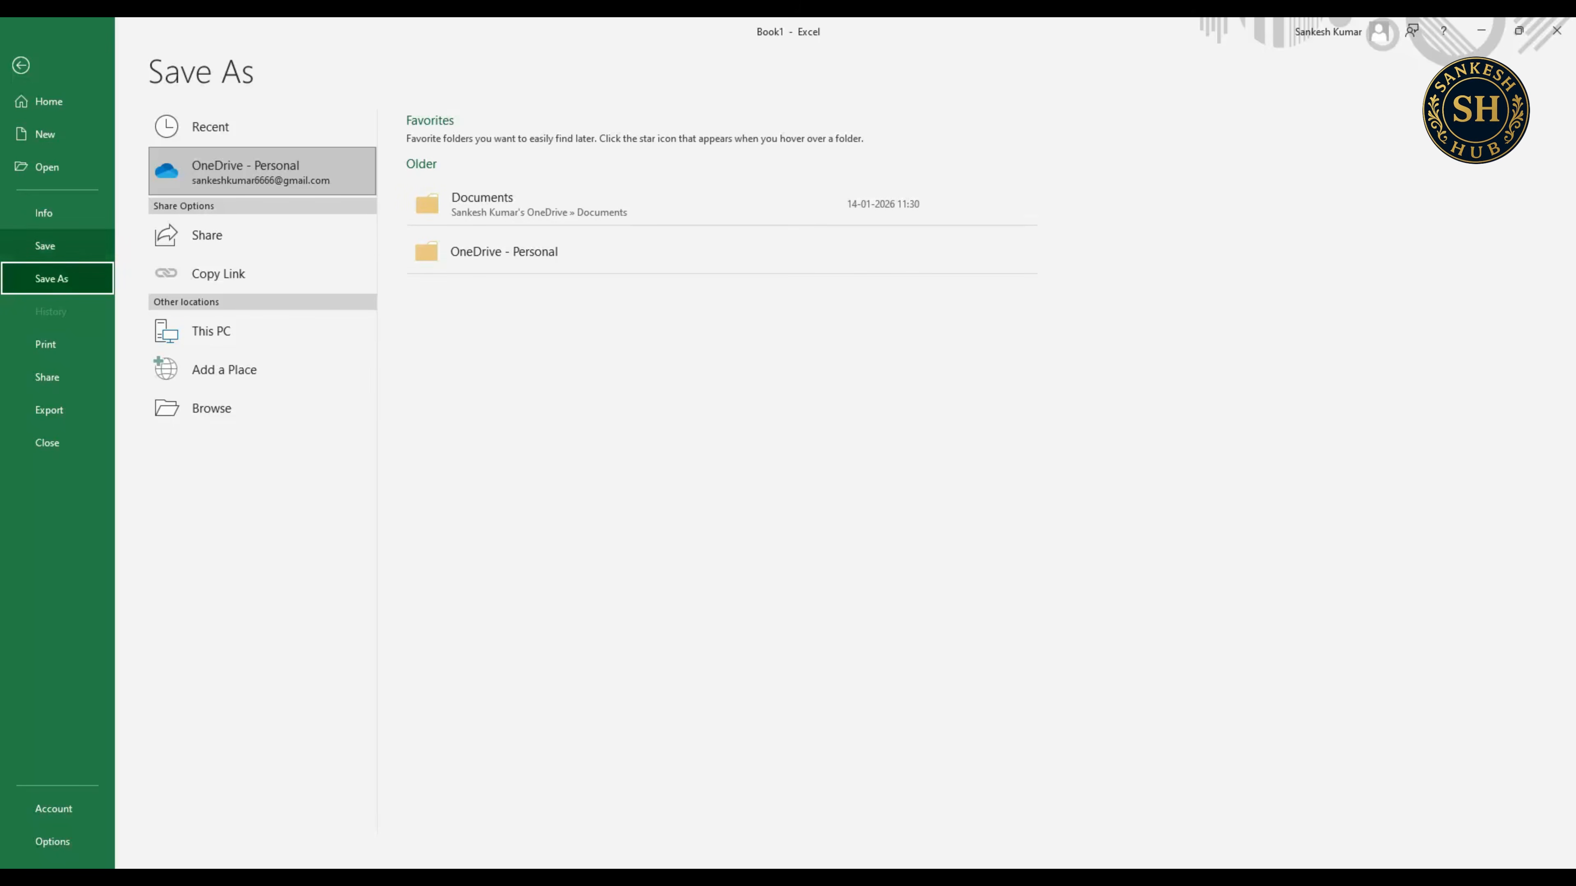
left_click(21, 65)
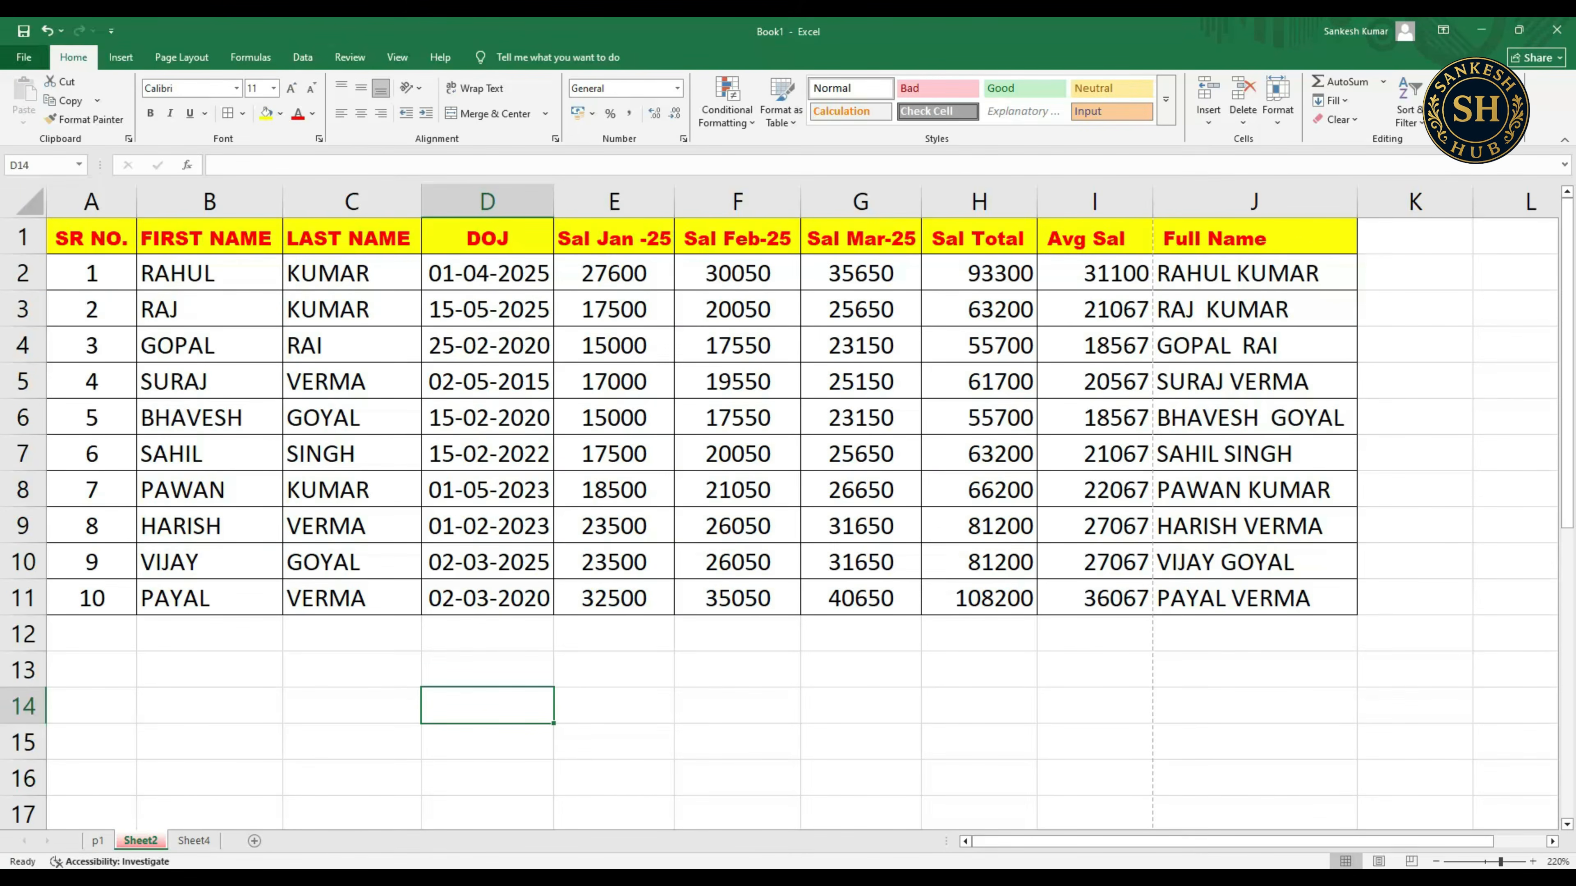
- Save the workbook on this PC's Desktop as "abc work" in the Excel Workbook format
left_click(23, 56)
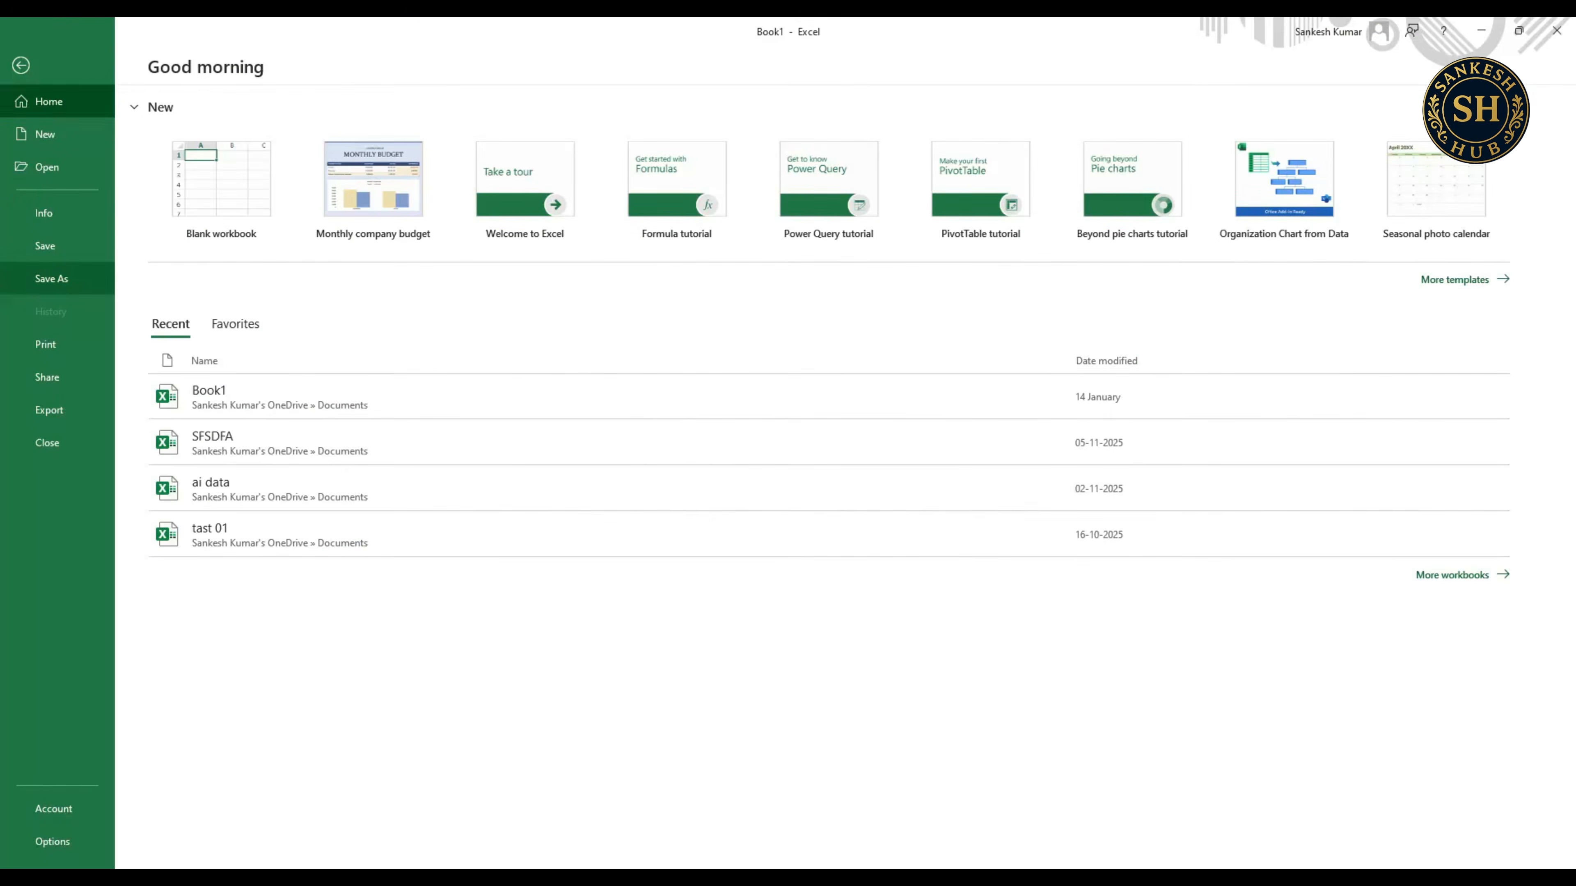
left_click(52, 278)
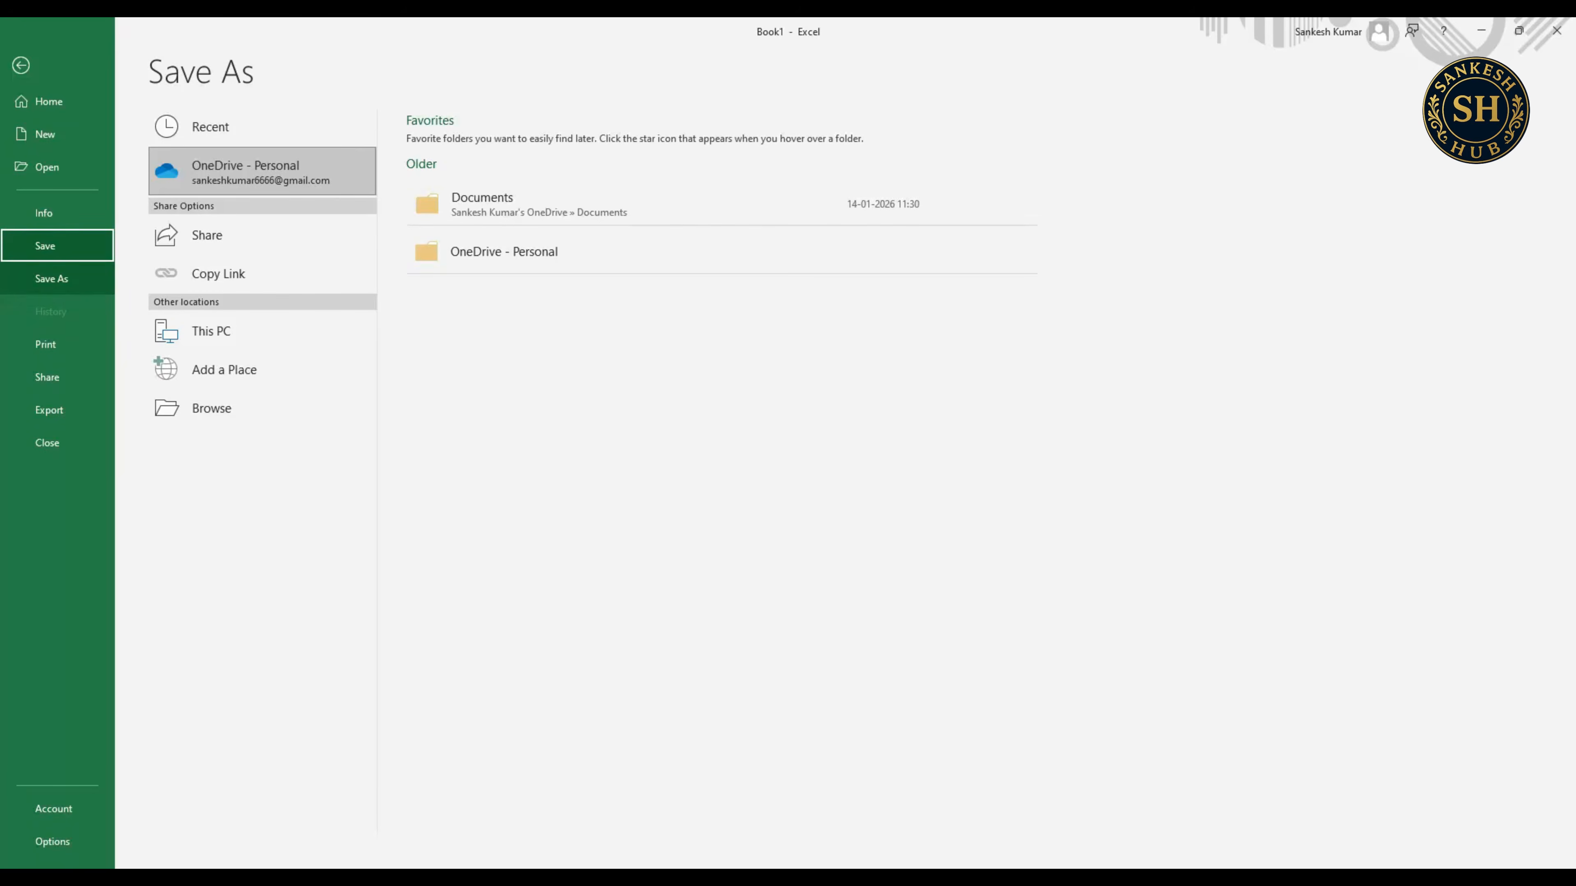
key("Down")
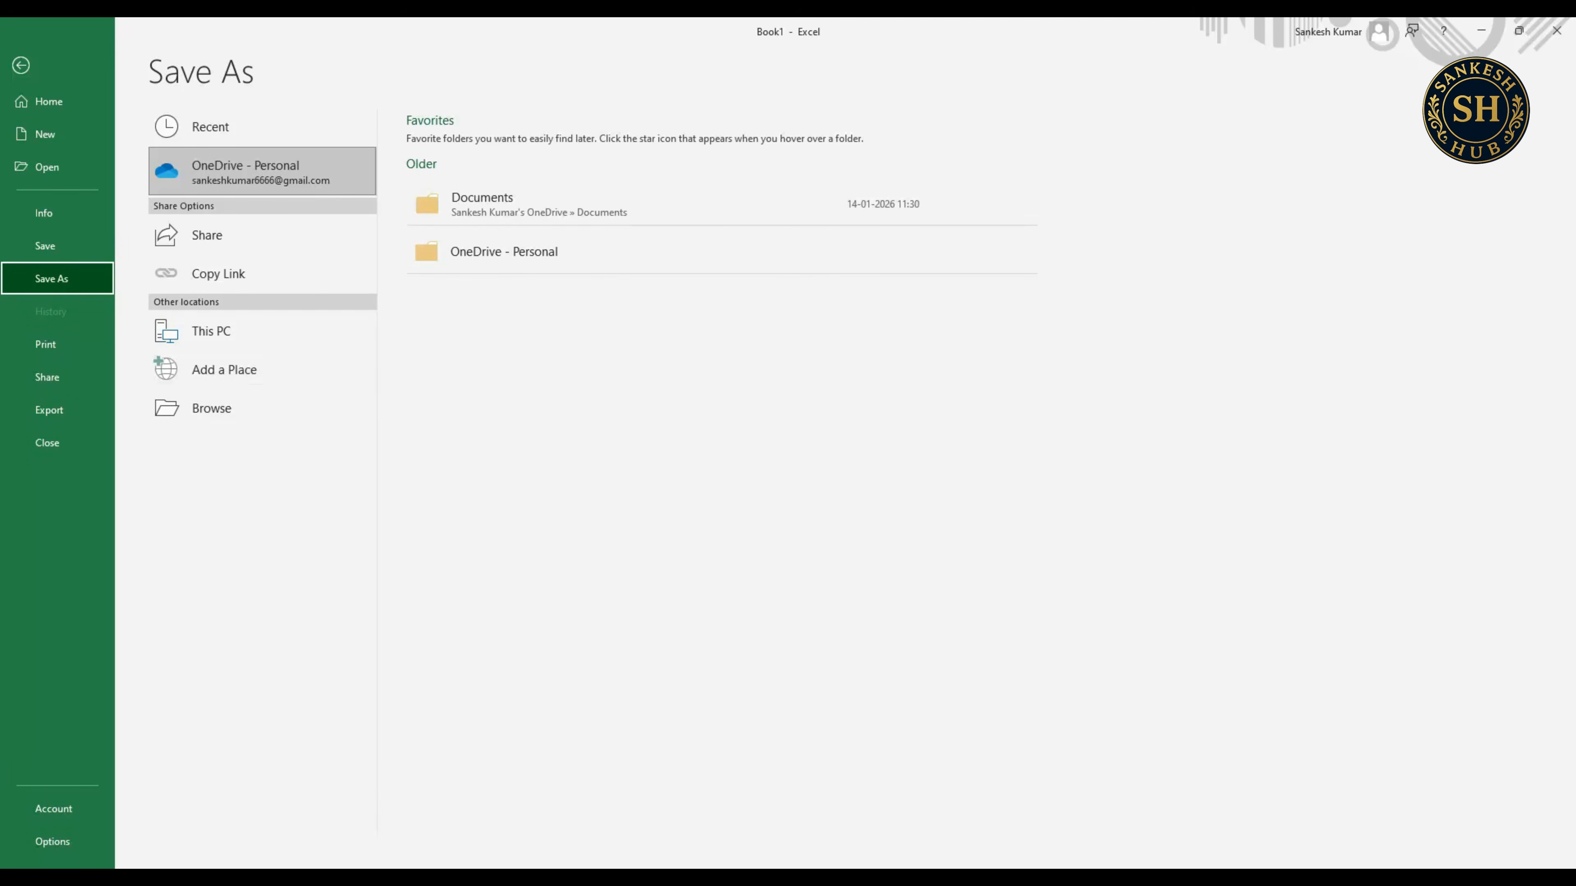
left_click(260, 331)
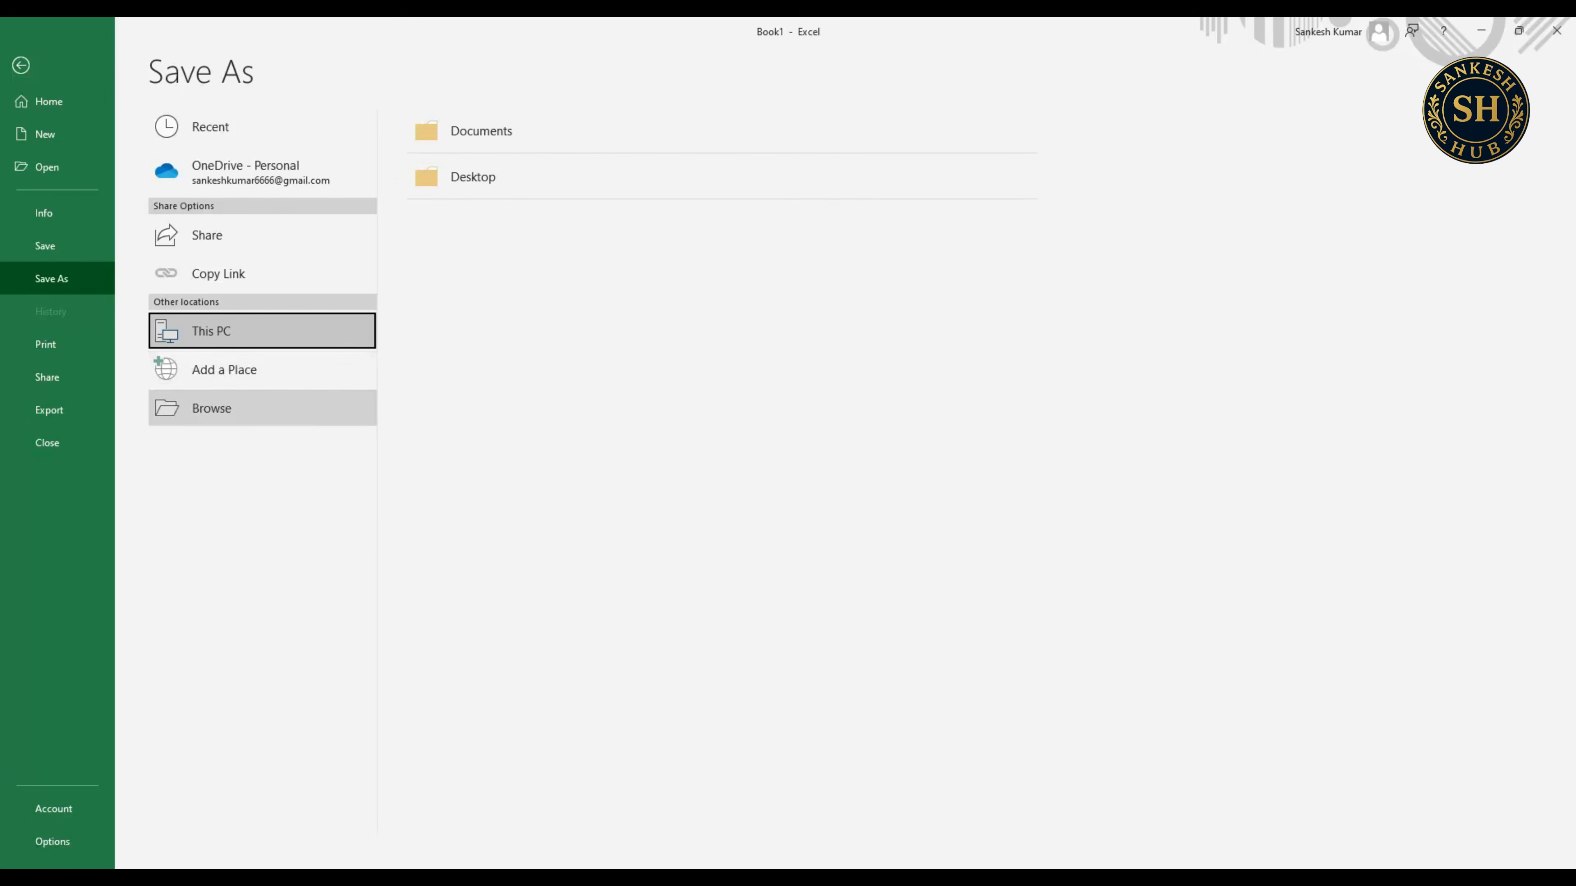
left_click(472, 177)
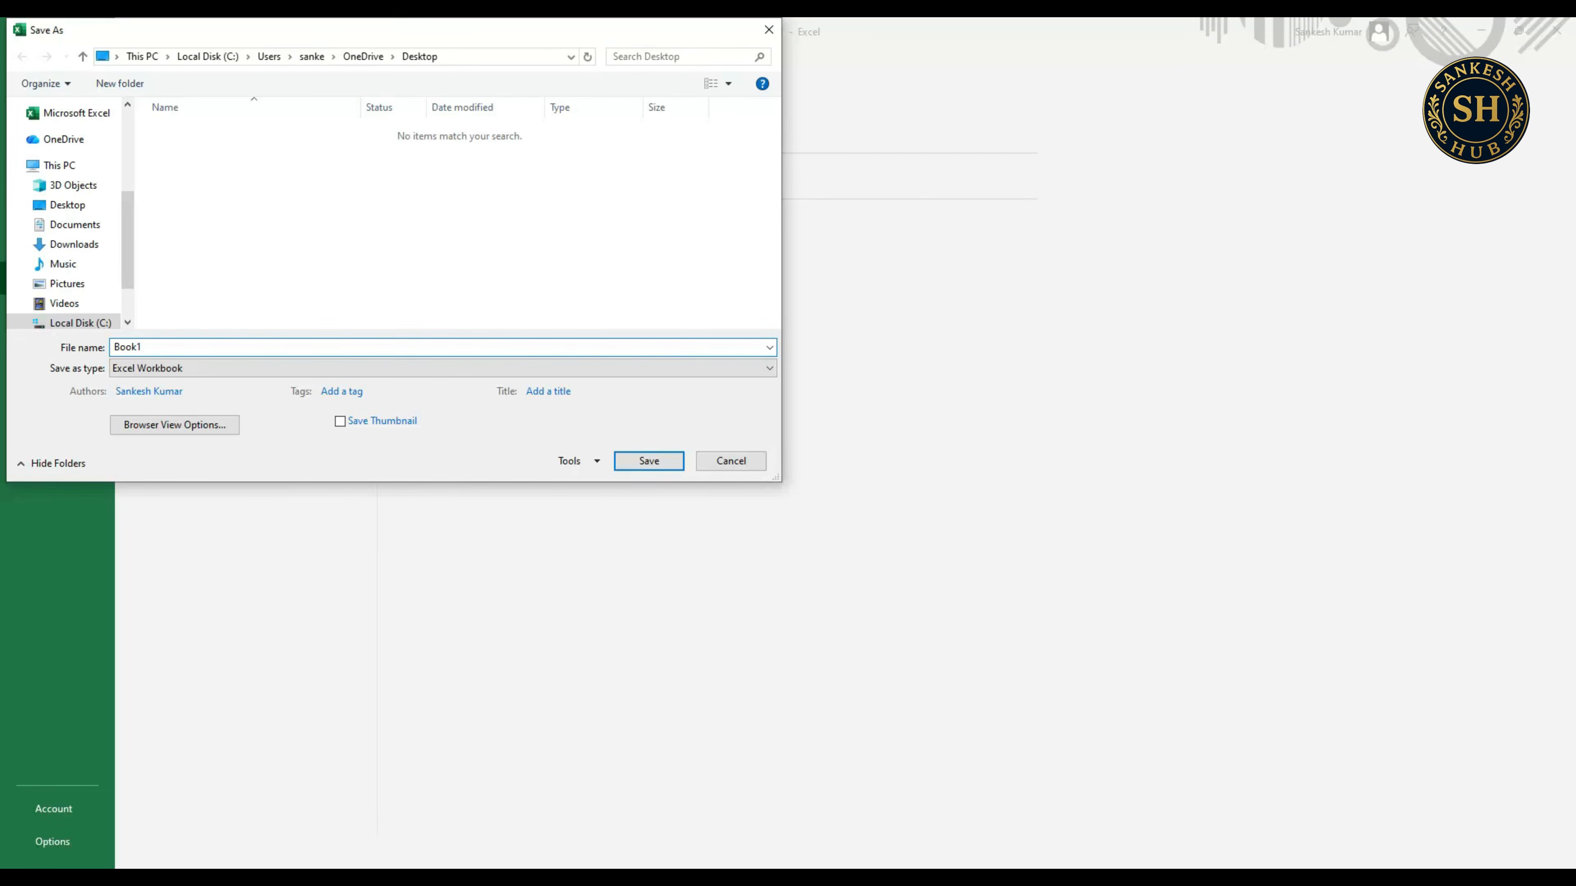
left_click(67, 204)
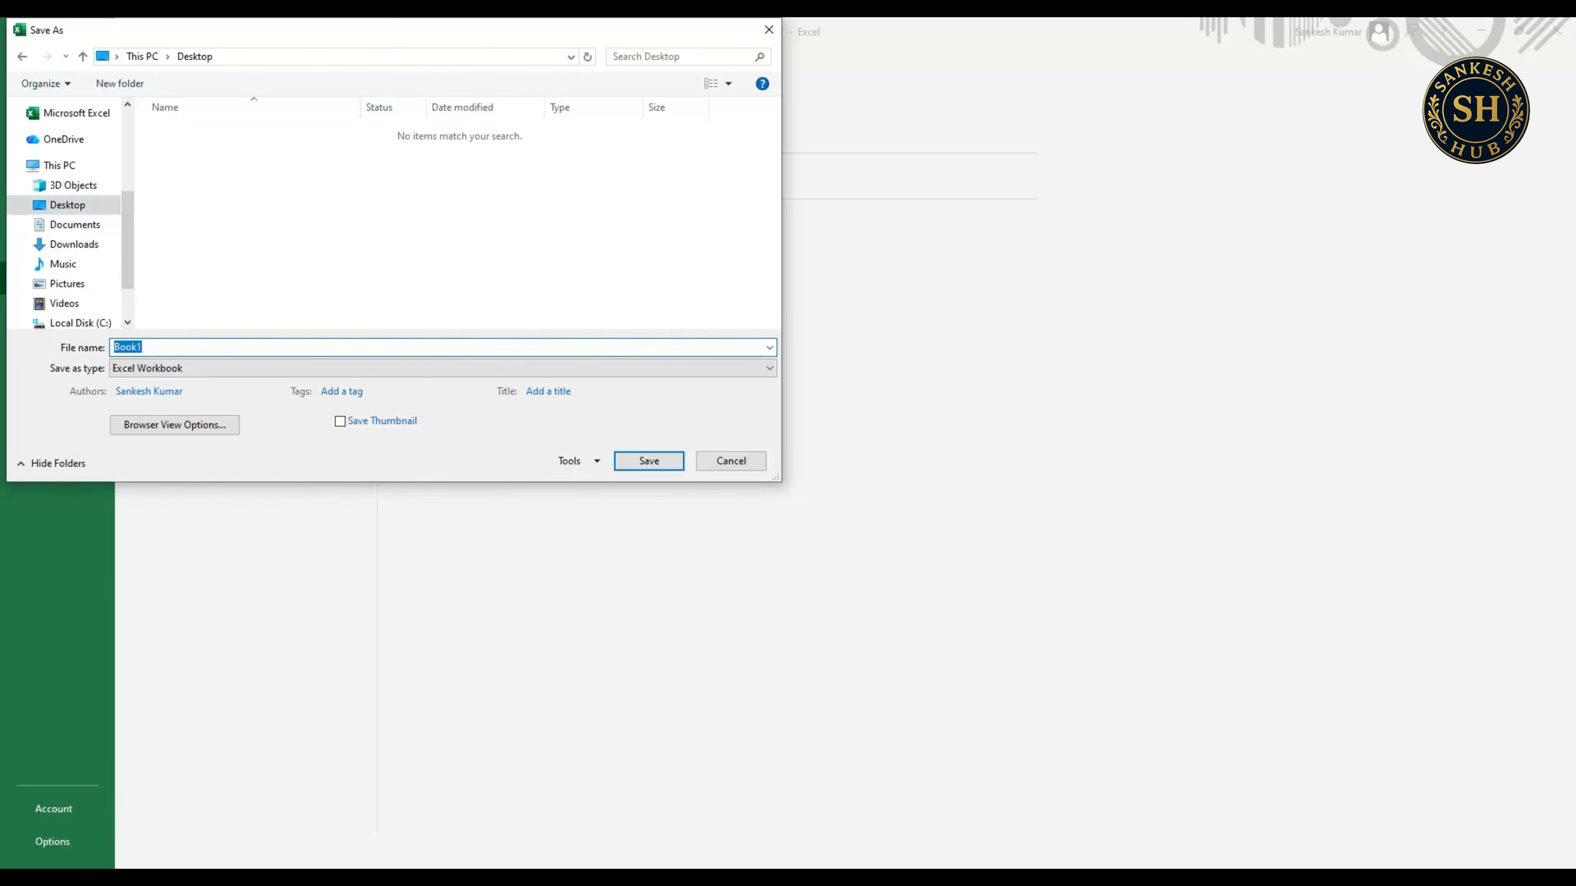
type("abc work")
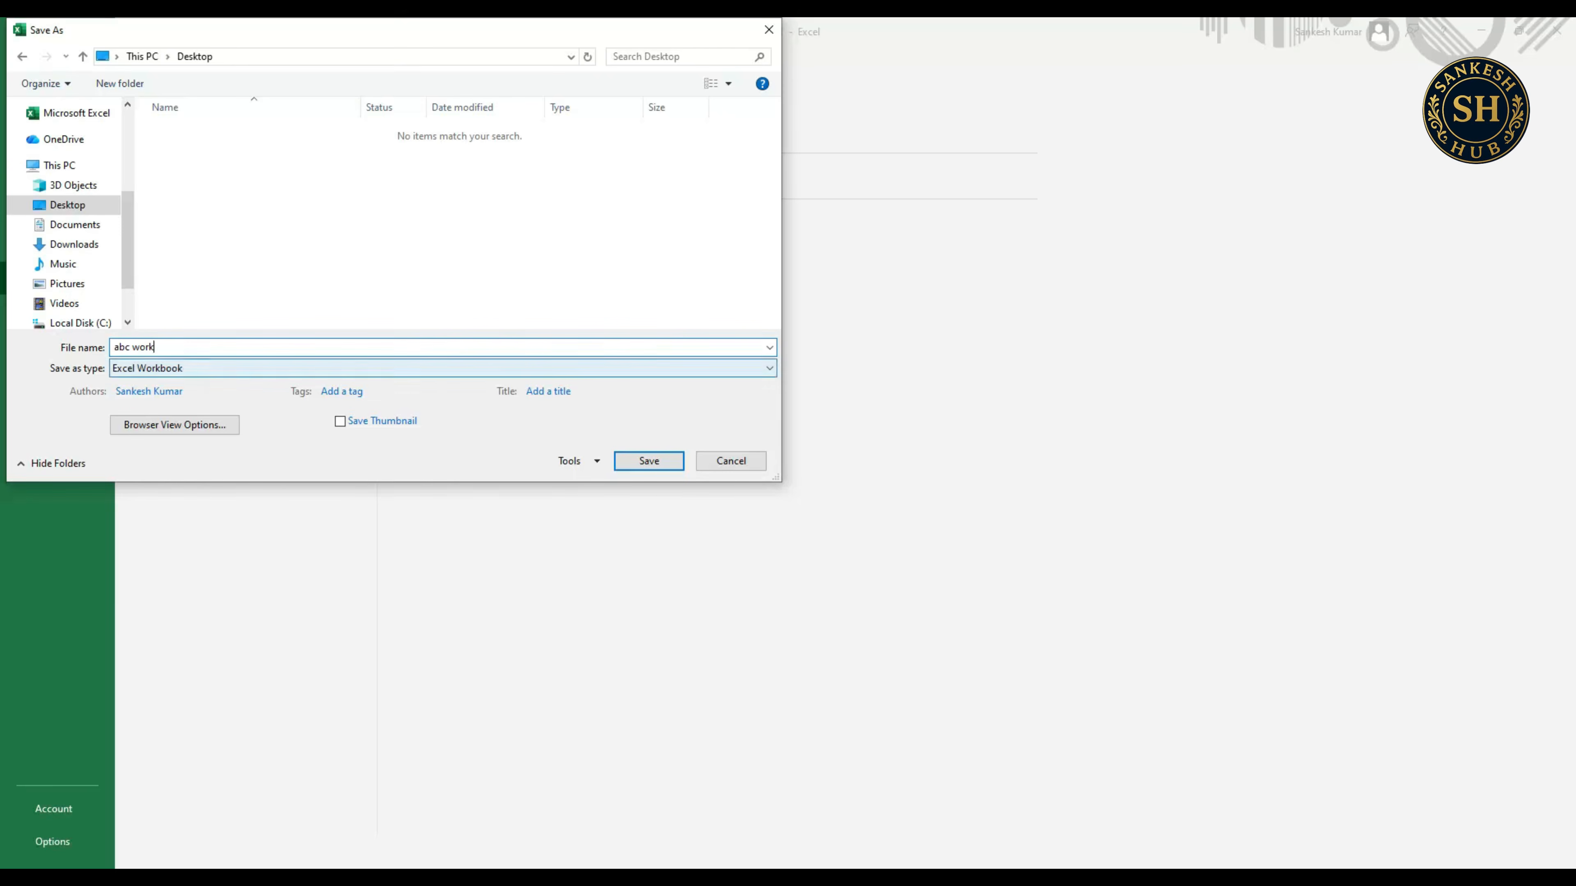
left_click(444, 368)
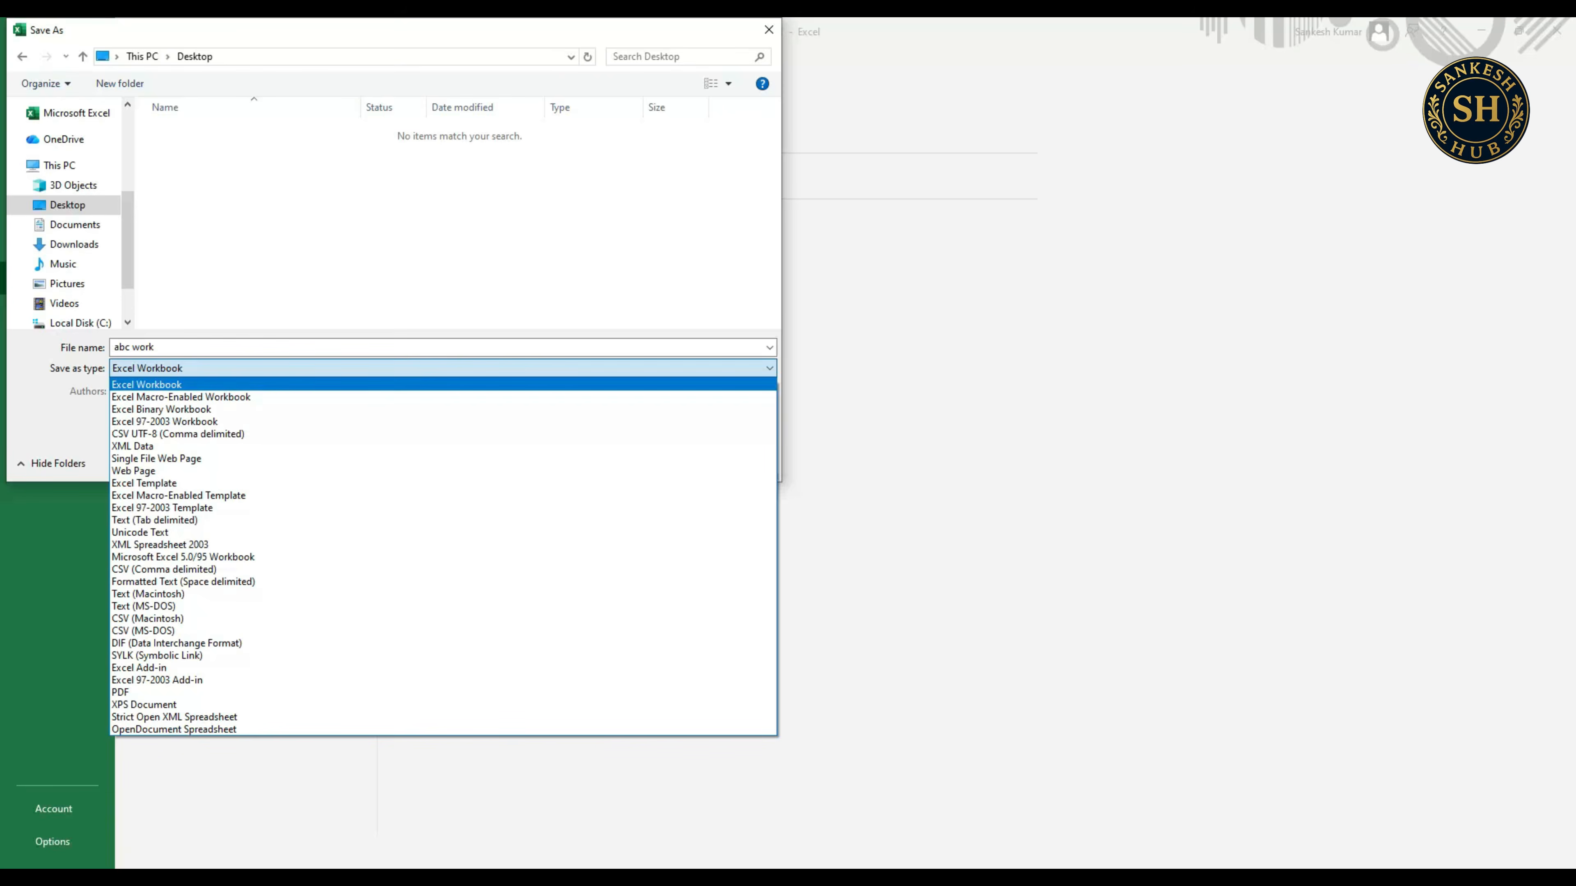
key("Return")
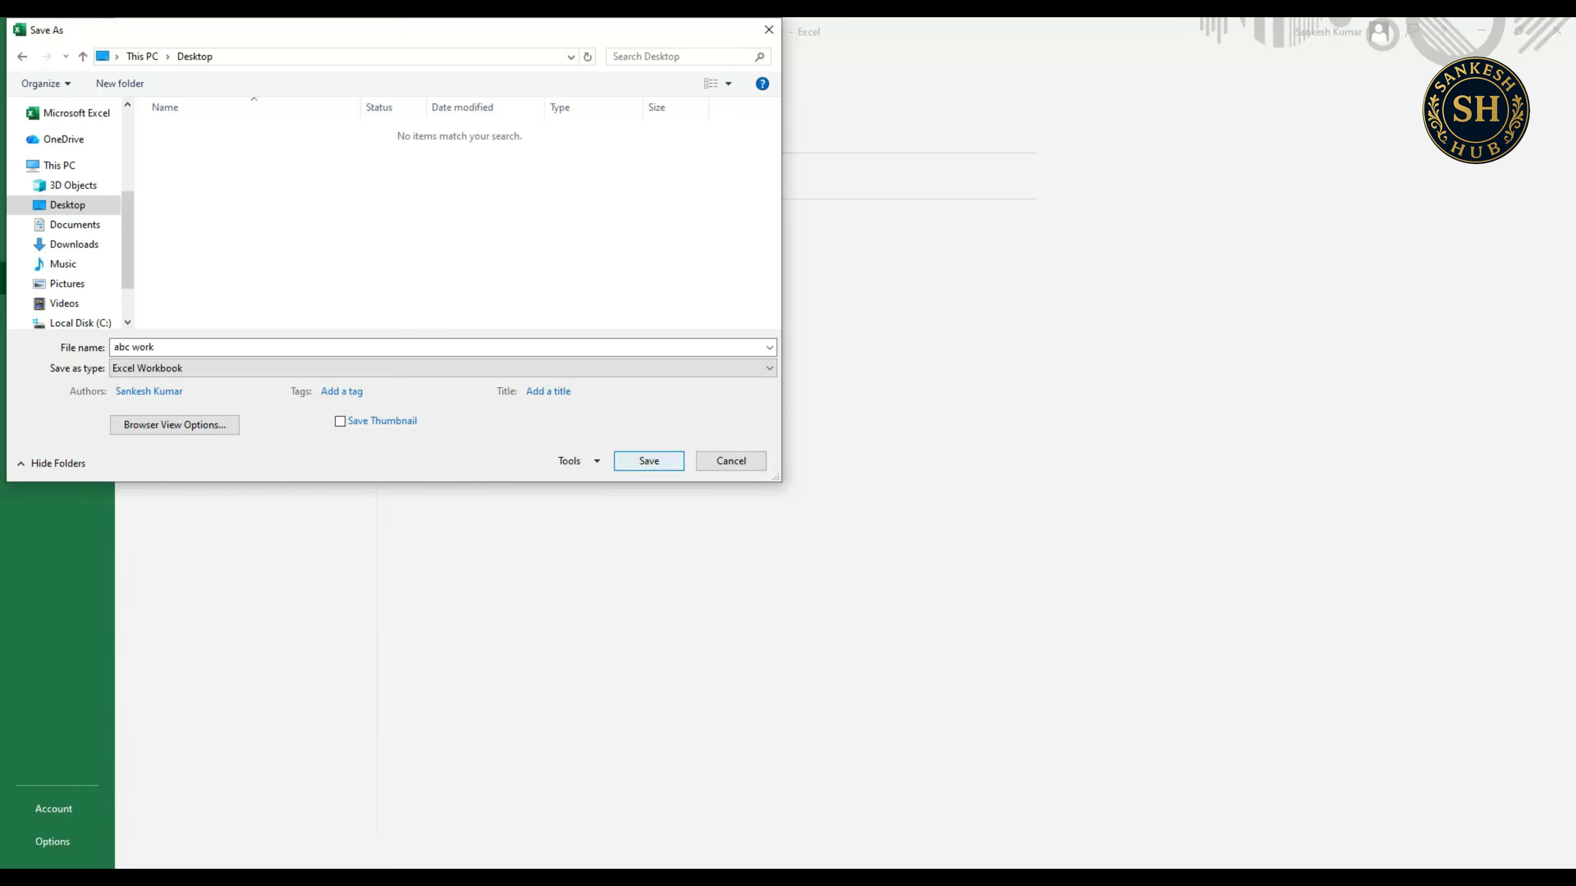
left_click(649, 460)
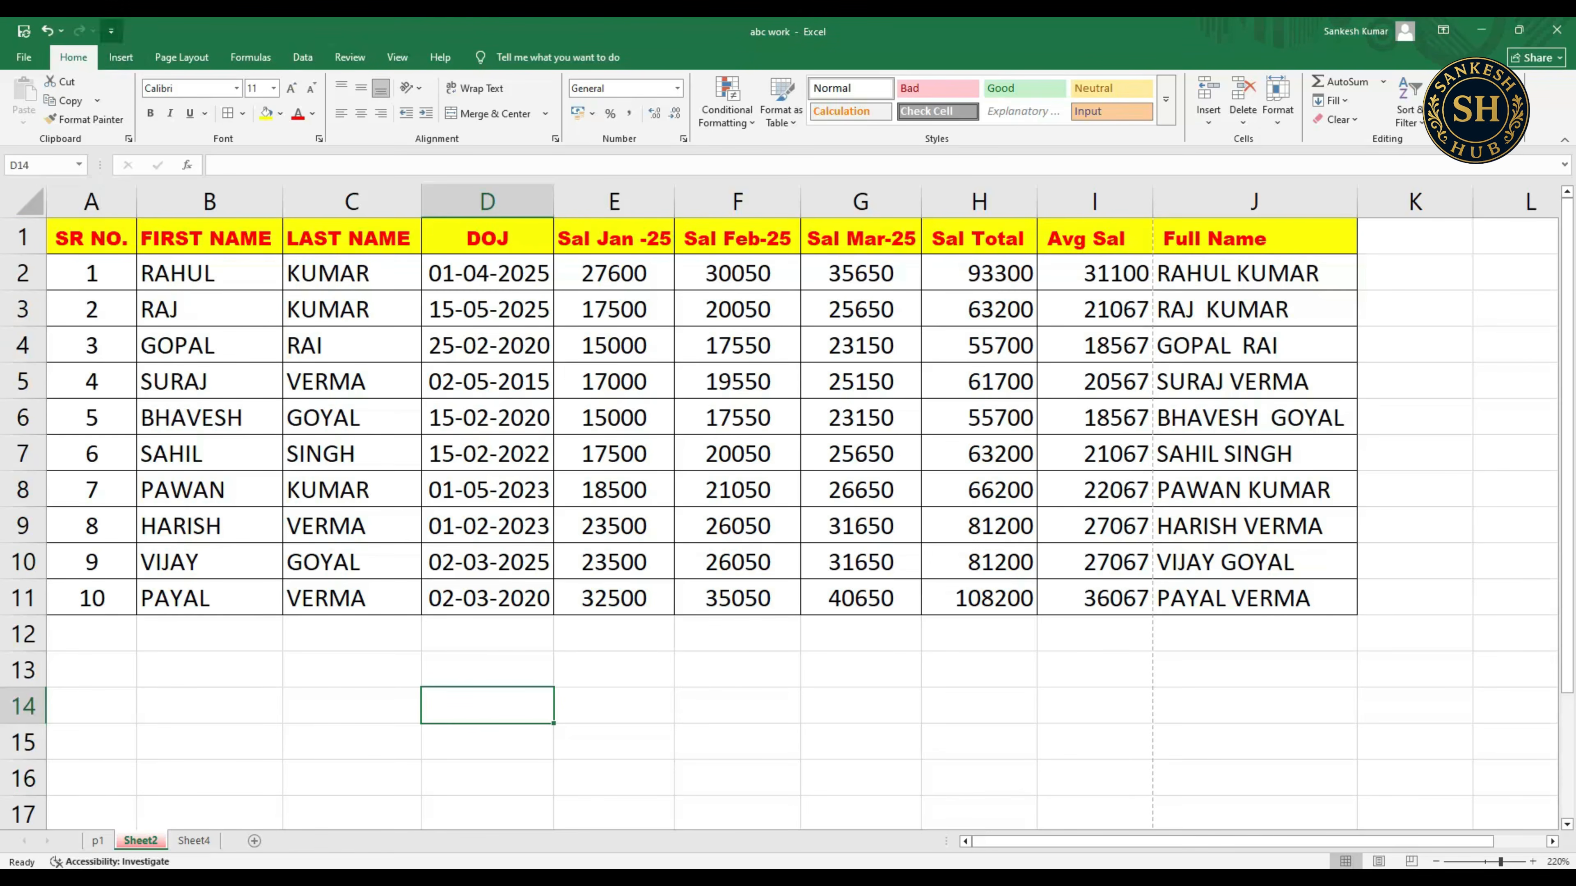
left_click(111, 30)
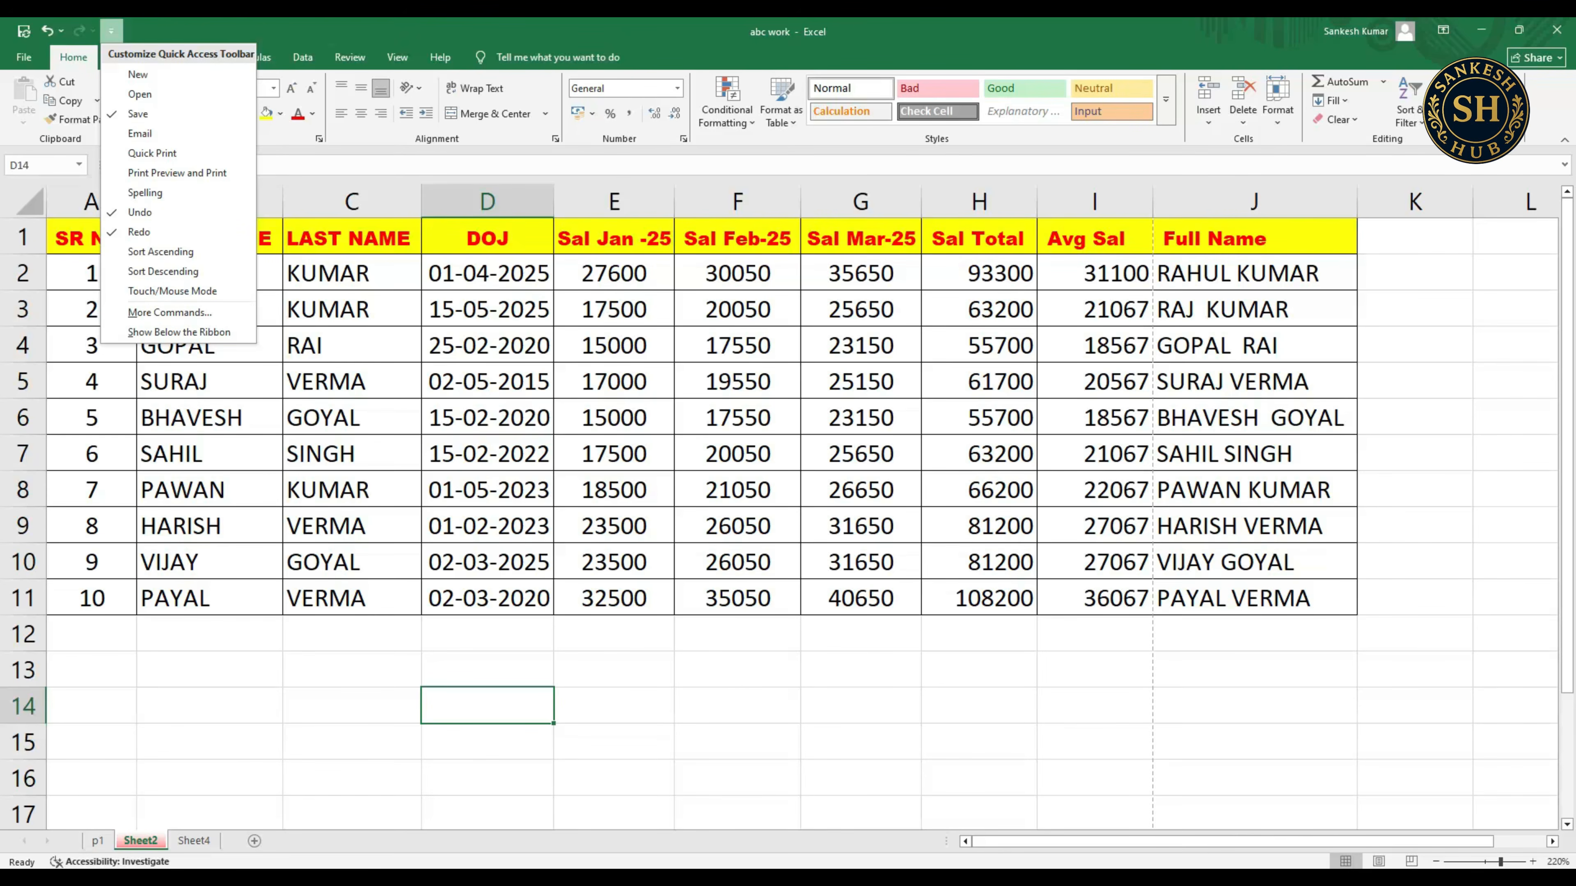
key("Escape")
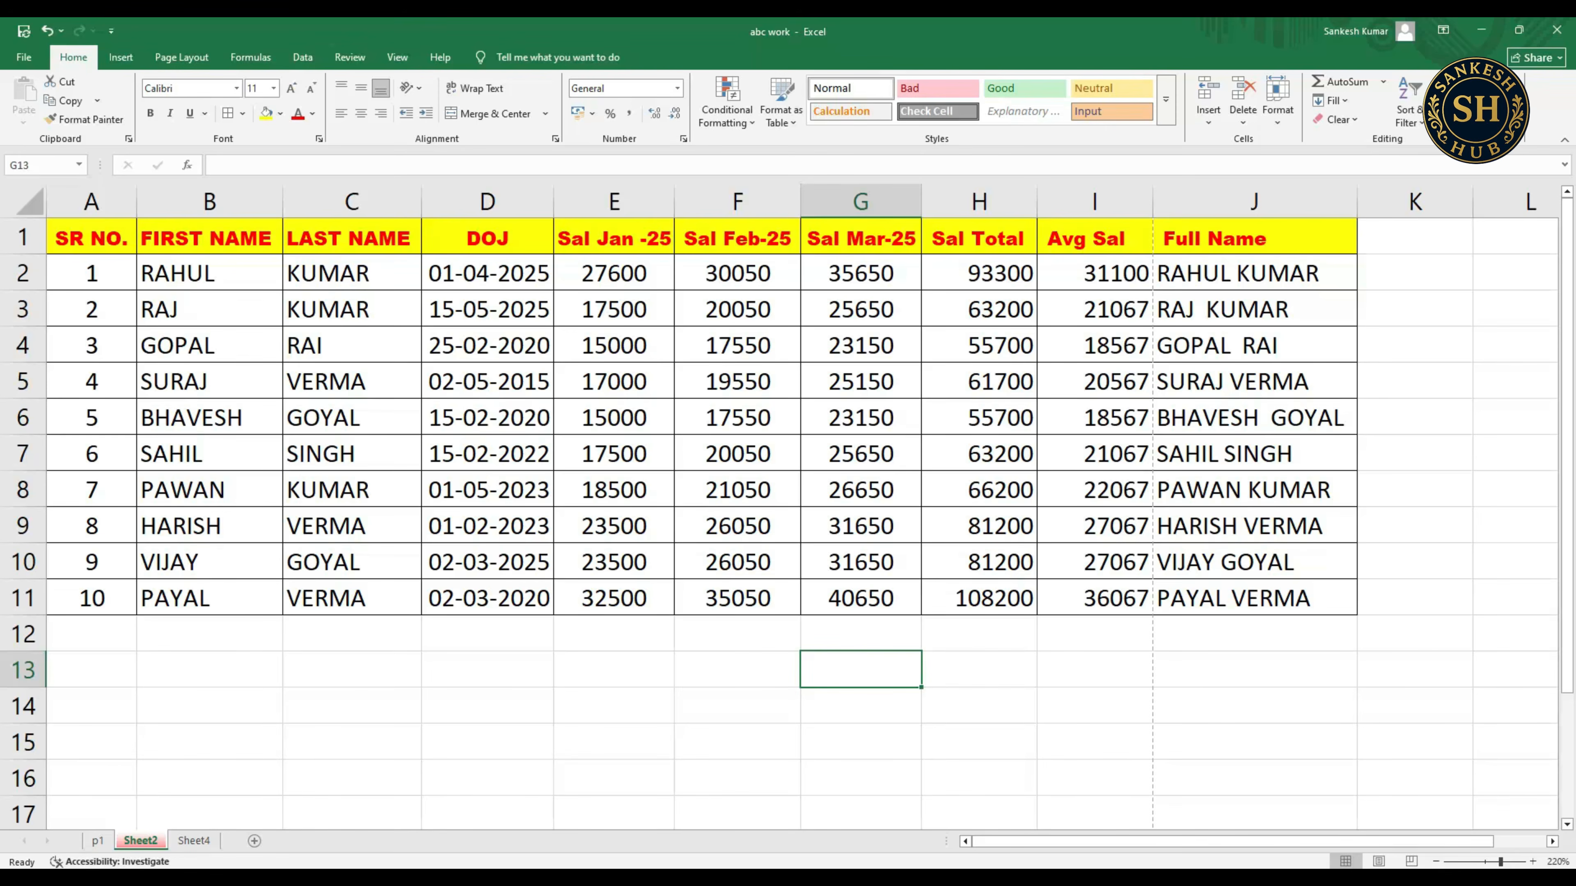
- Turn on filtering for the salary table's header row, starting from the Sal Total header in H1
left_click(978, 238)
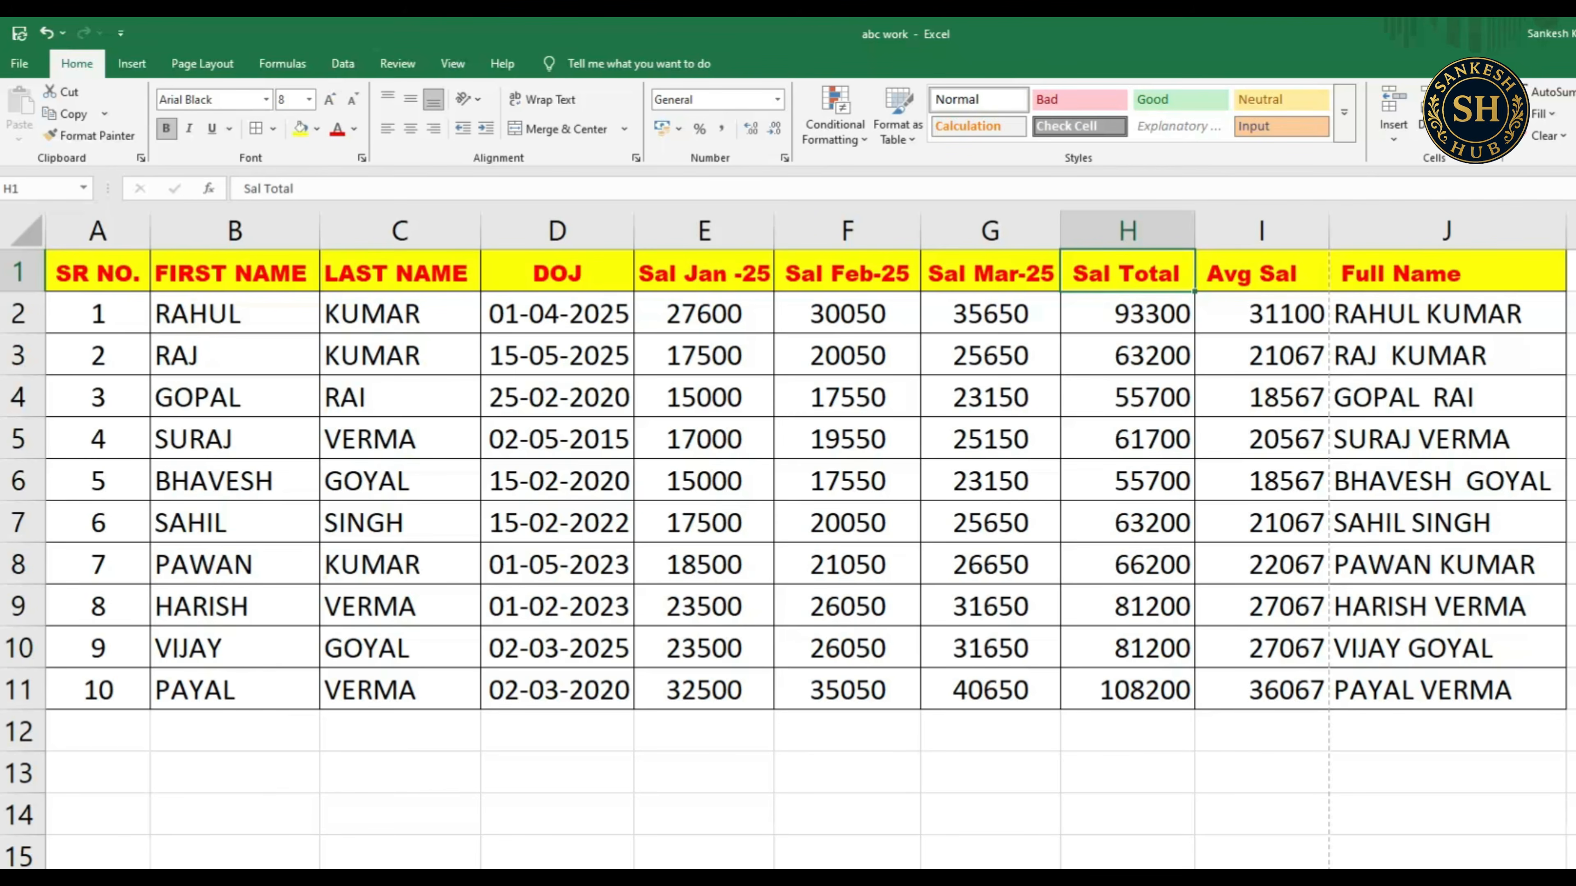
key("ctrl+shift+l")
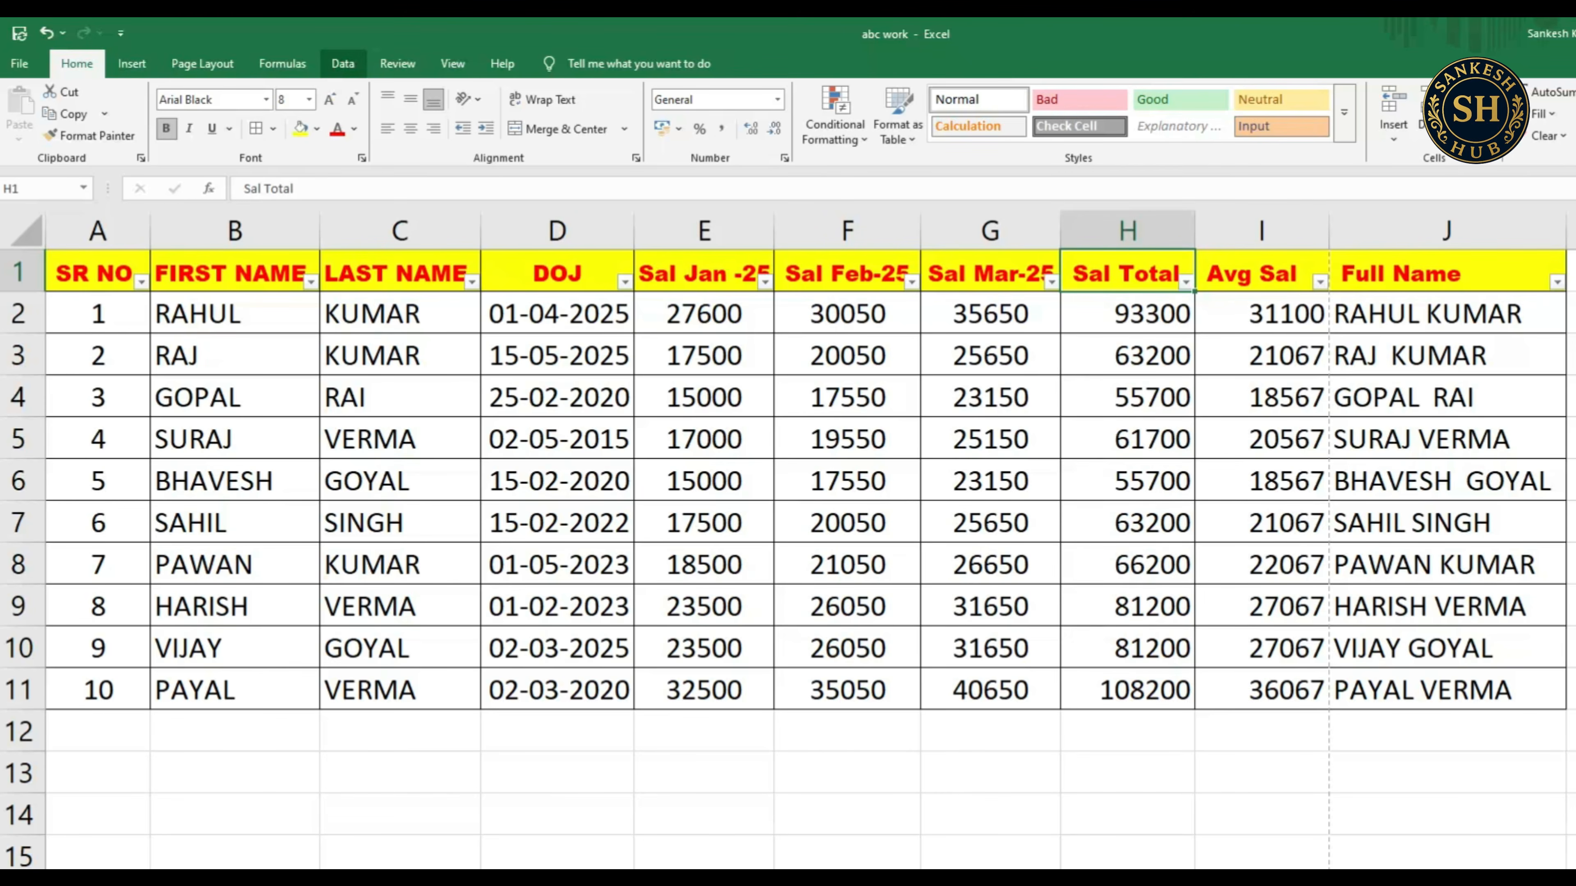
left_click(343, 63)
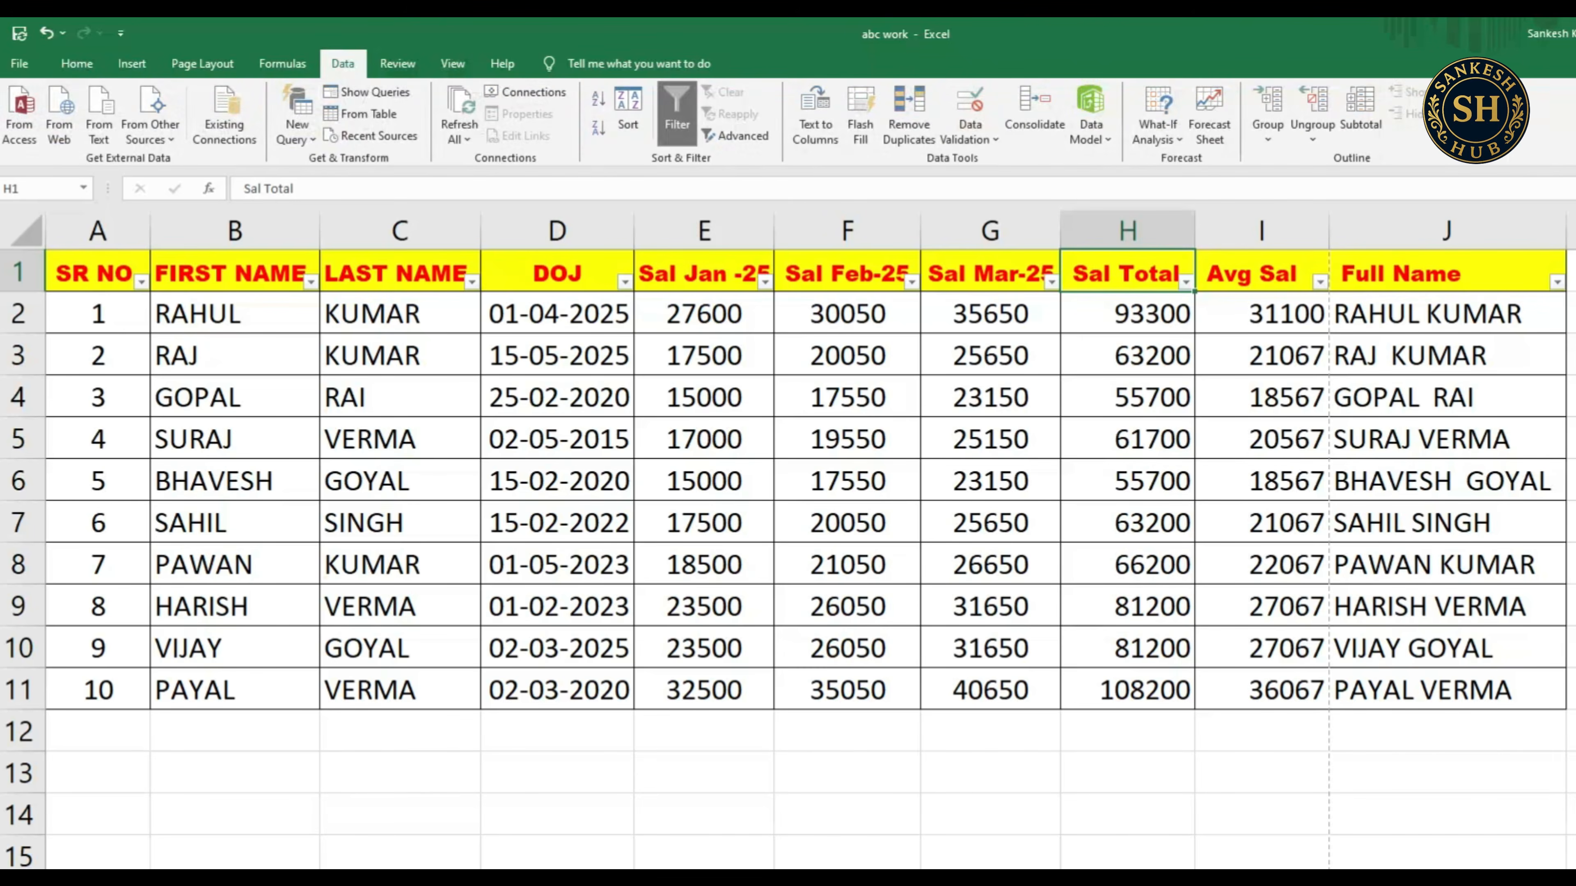
left_click(677, 114)
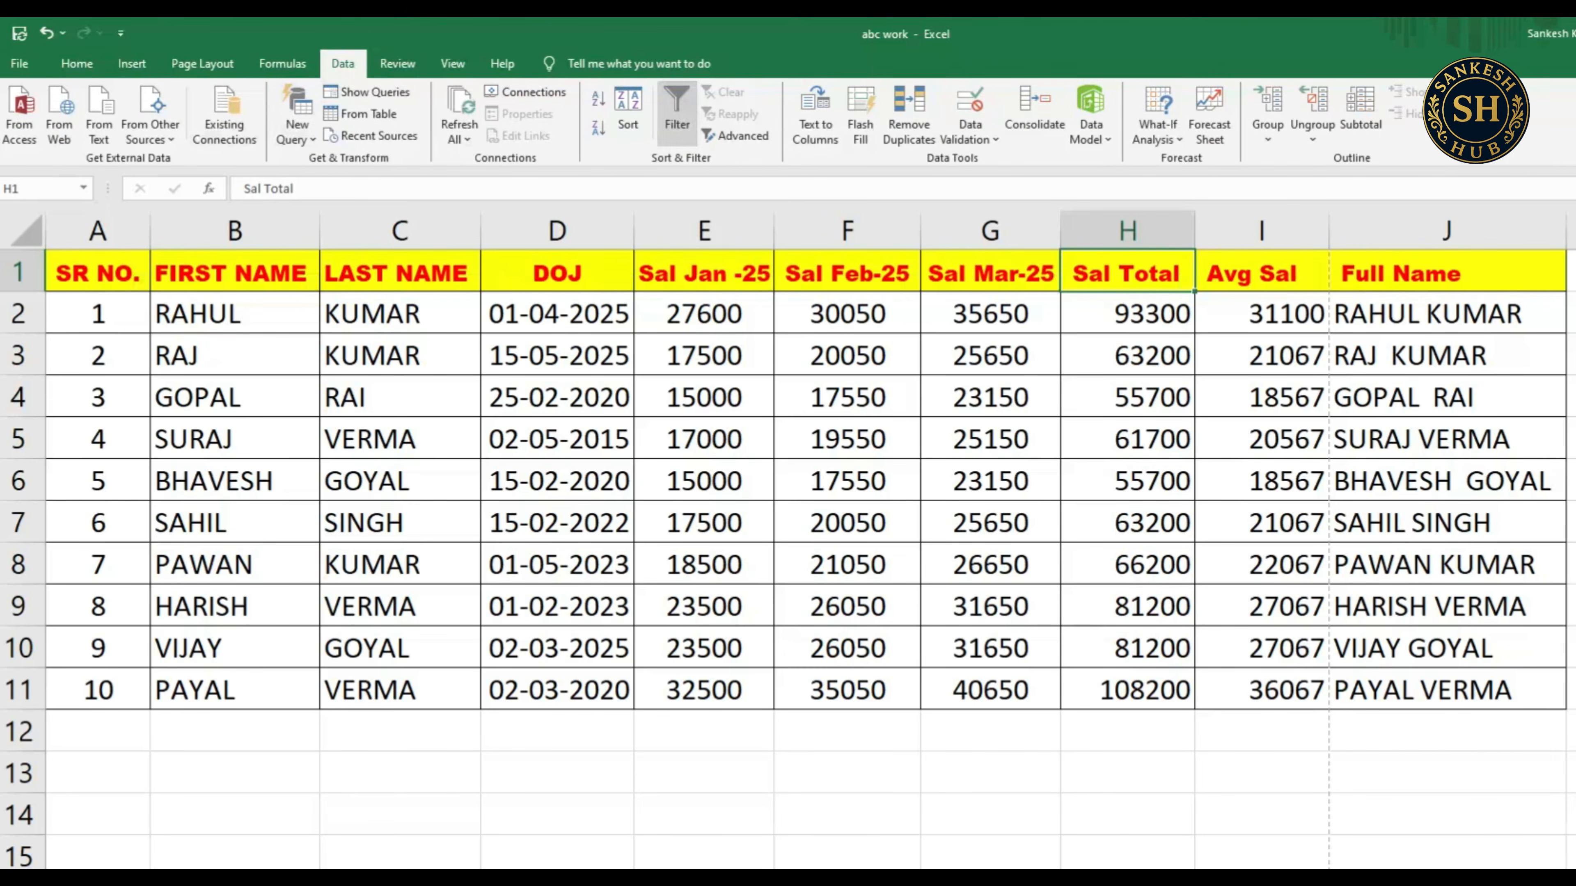
left_click(676, 114)
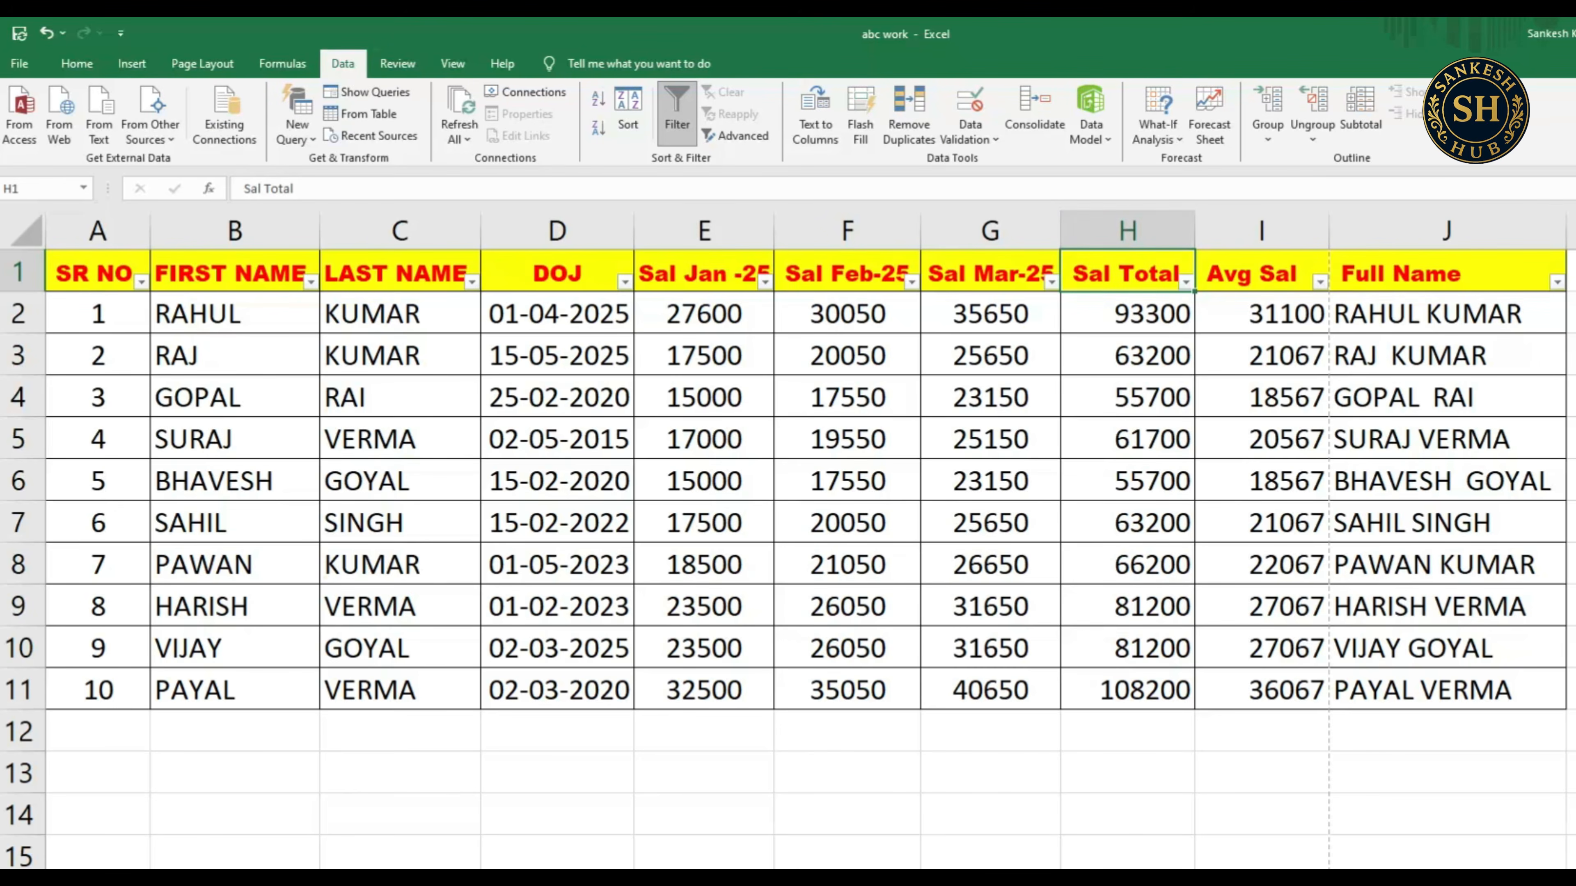
- Sort the salary table by Sal Total from smallest to largest
key("alt+Down")
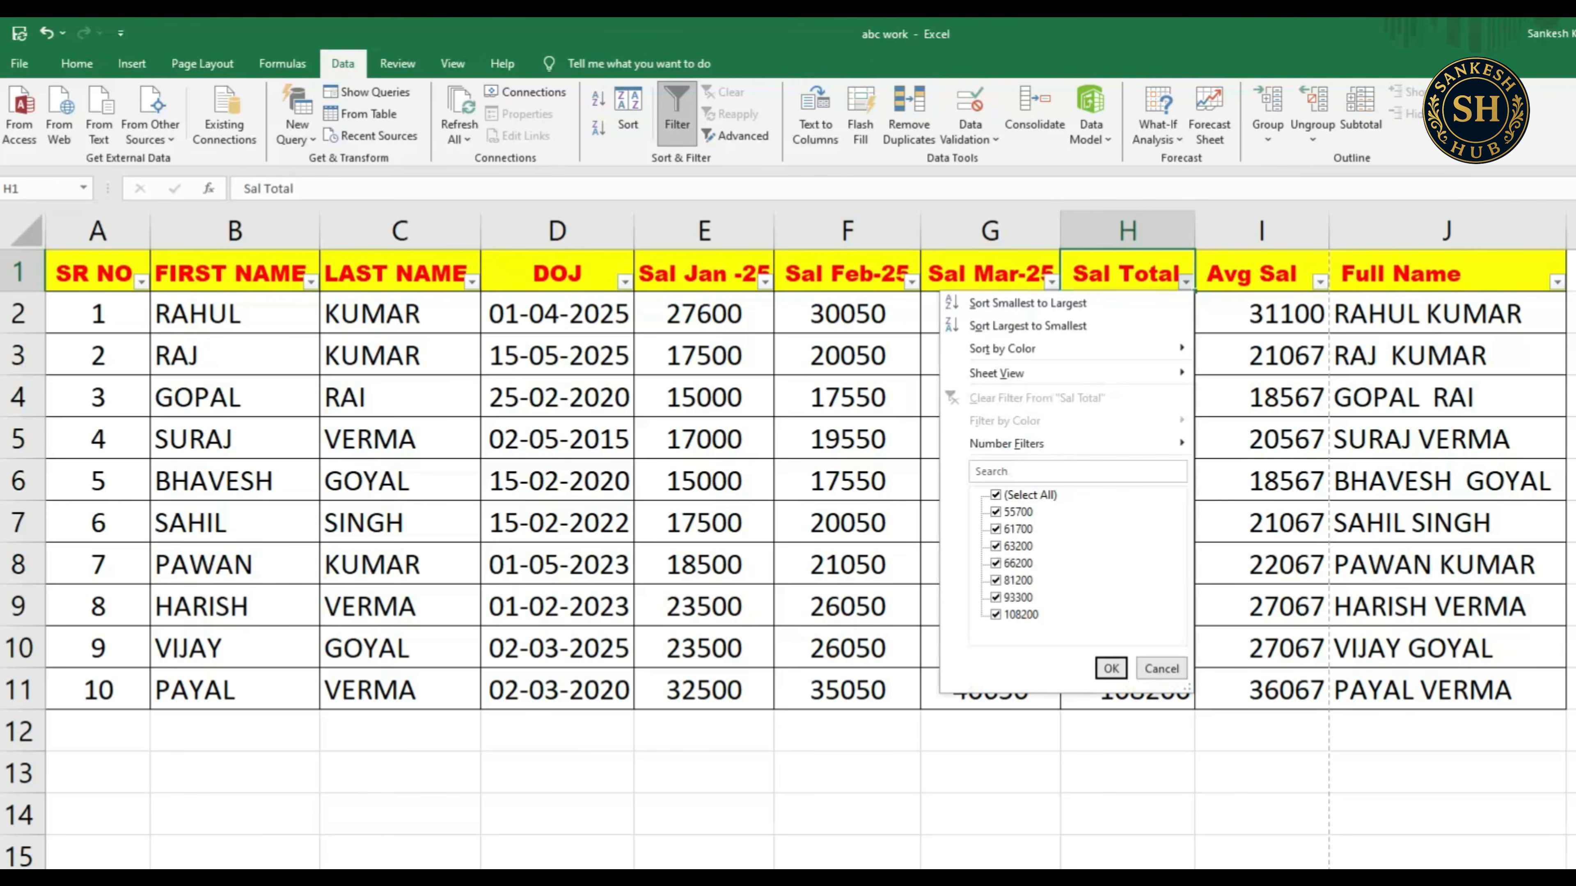
key("Down")
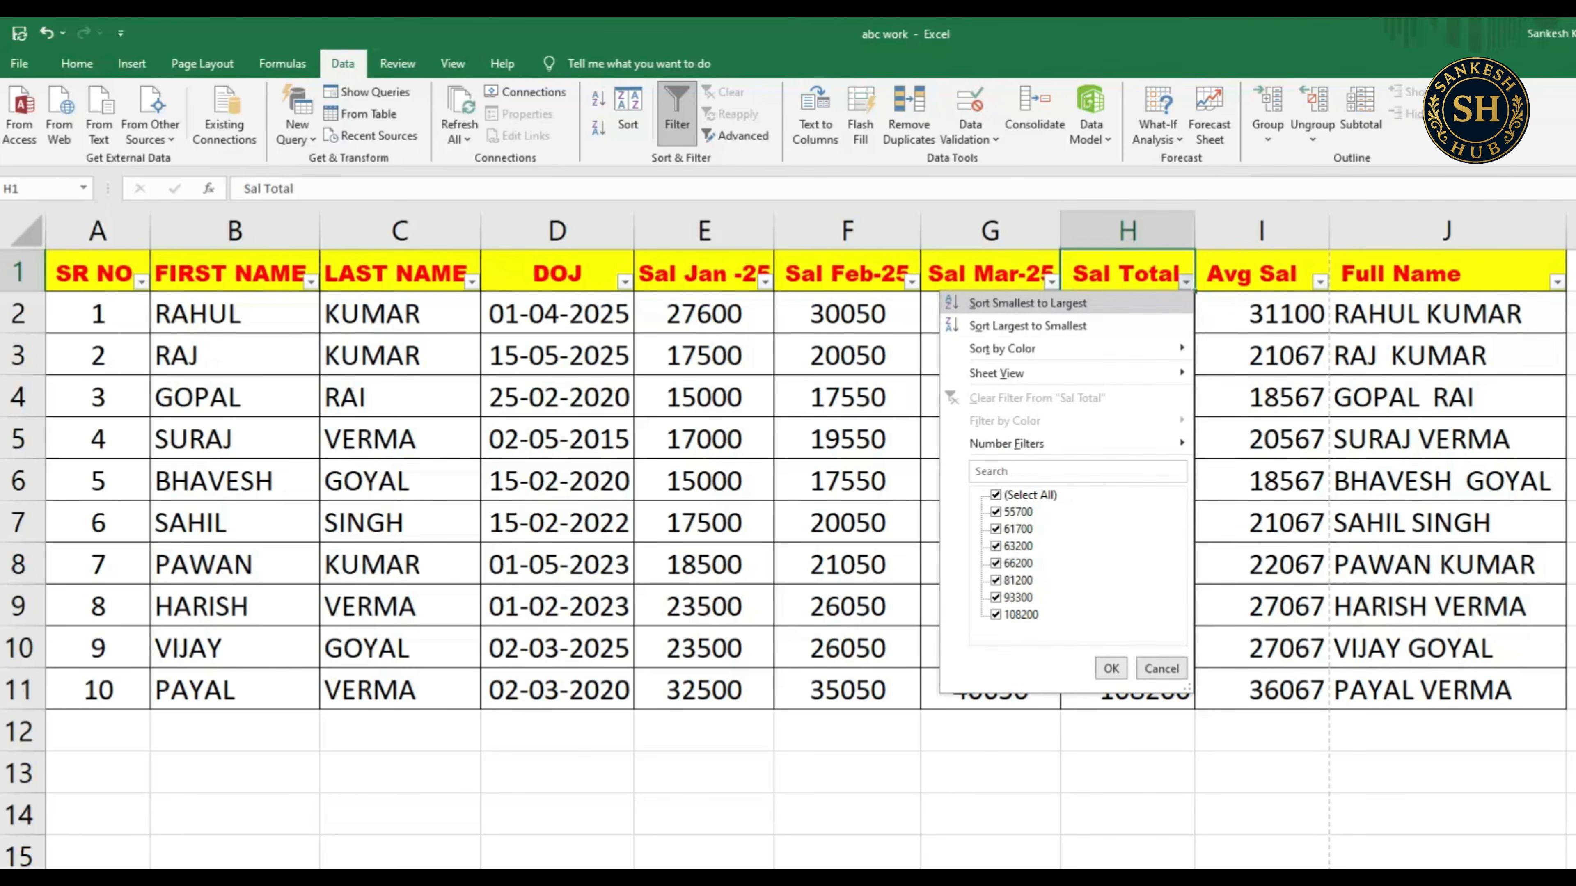
key("Return")
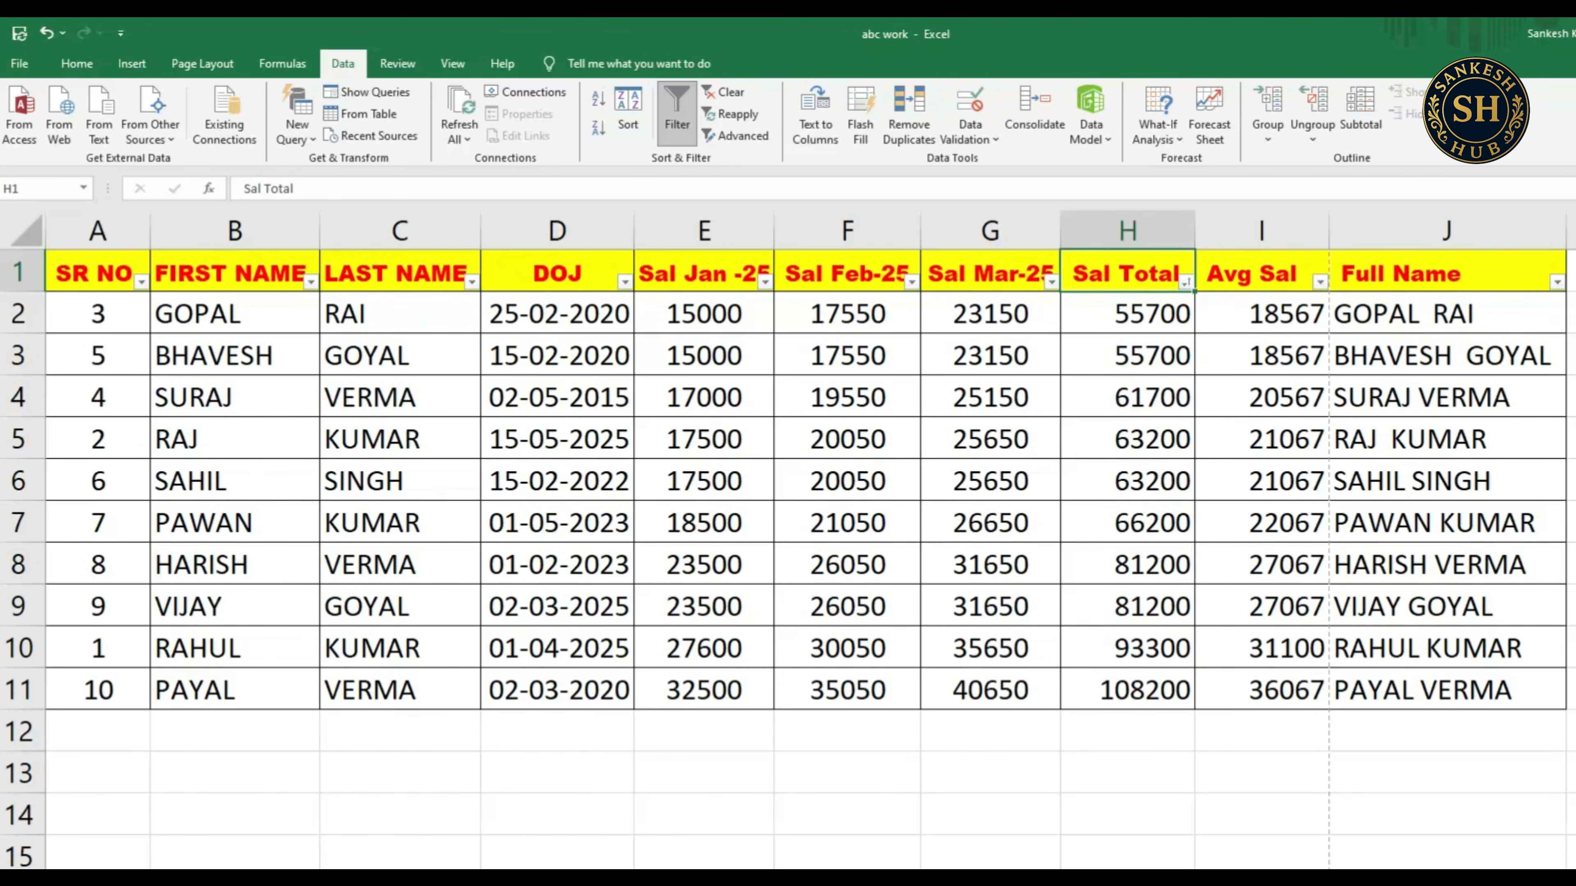
- Sort the salary table by Sal Total from largest to smallest
key("alt+Down")
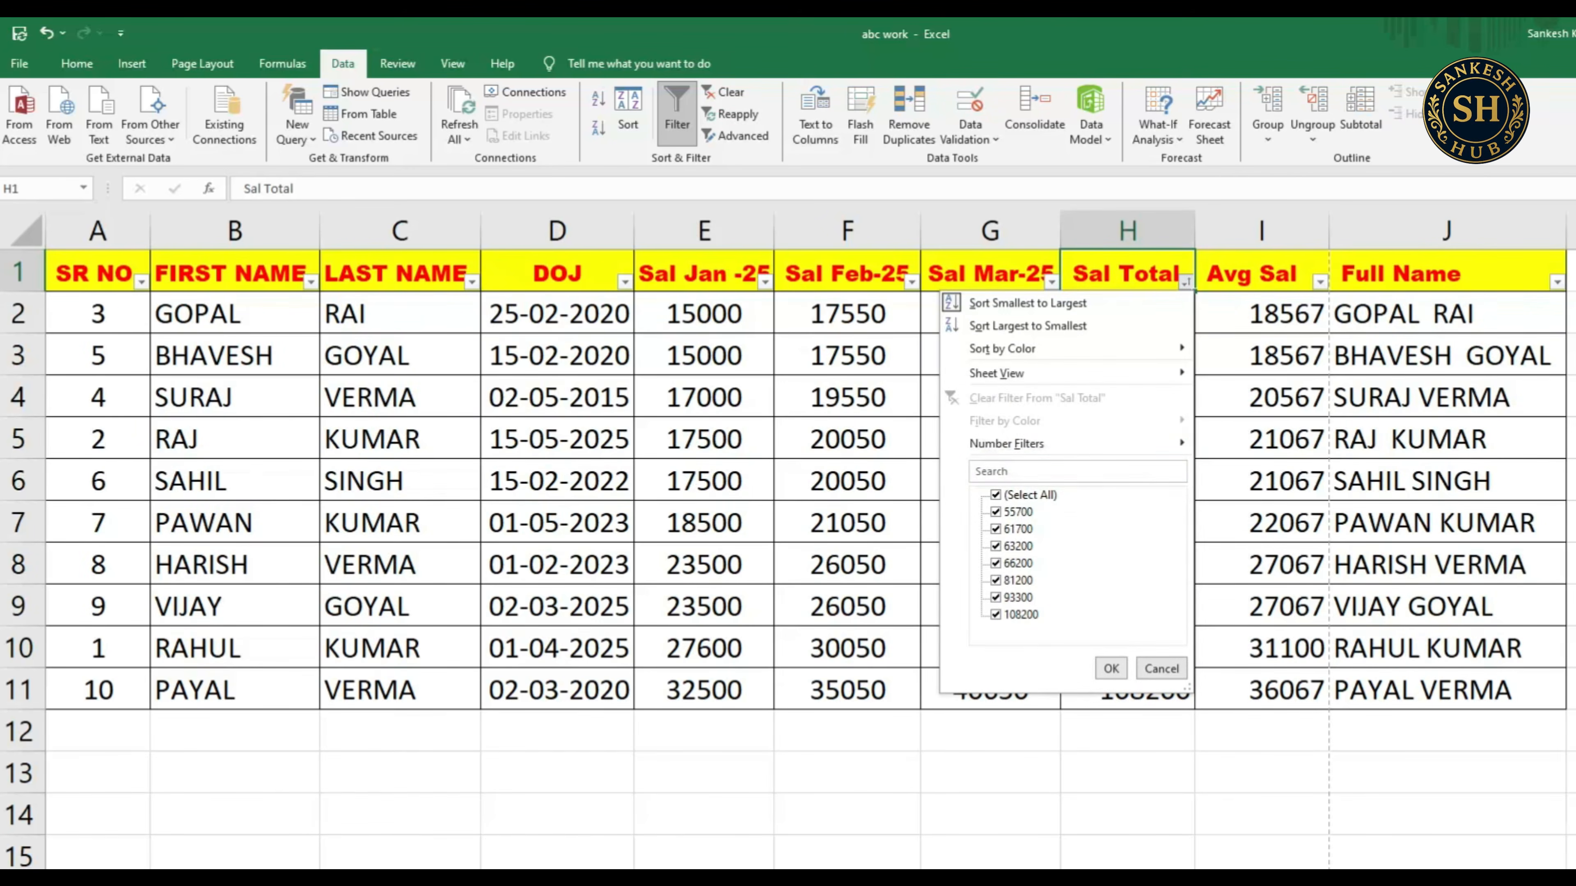
key("Down")
key("Down")
key("Down")
key("Up")
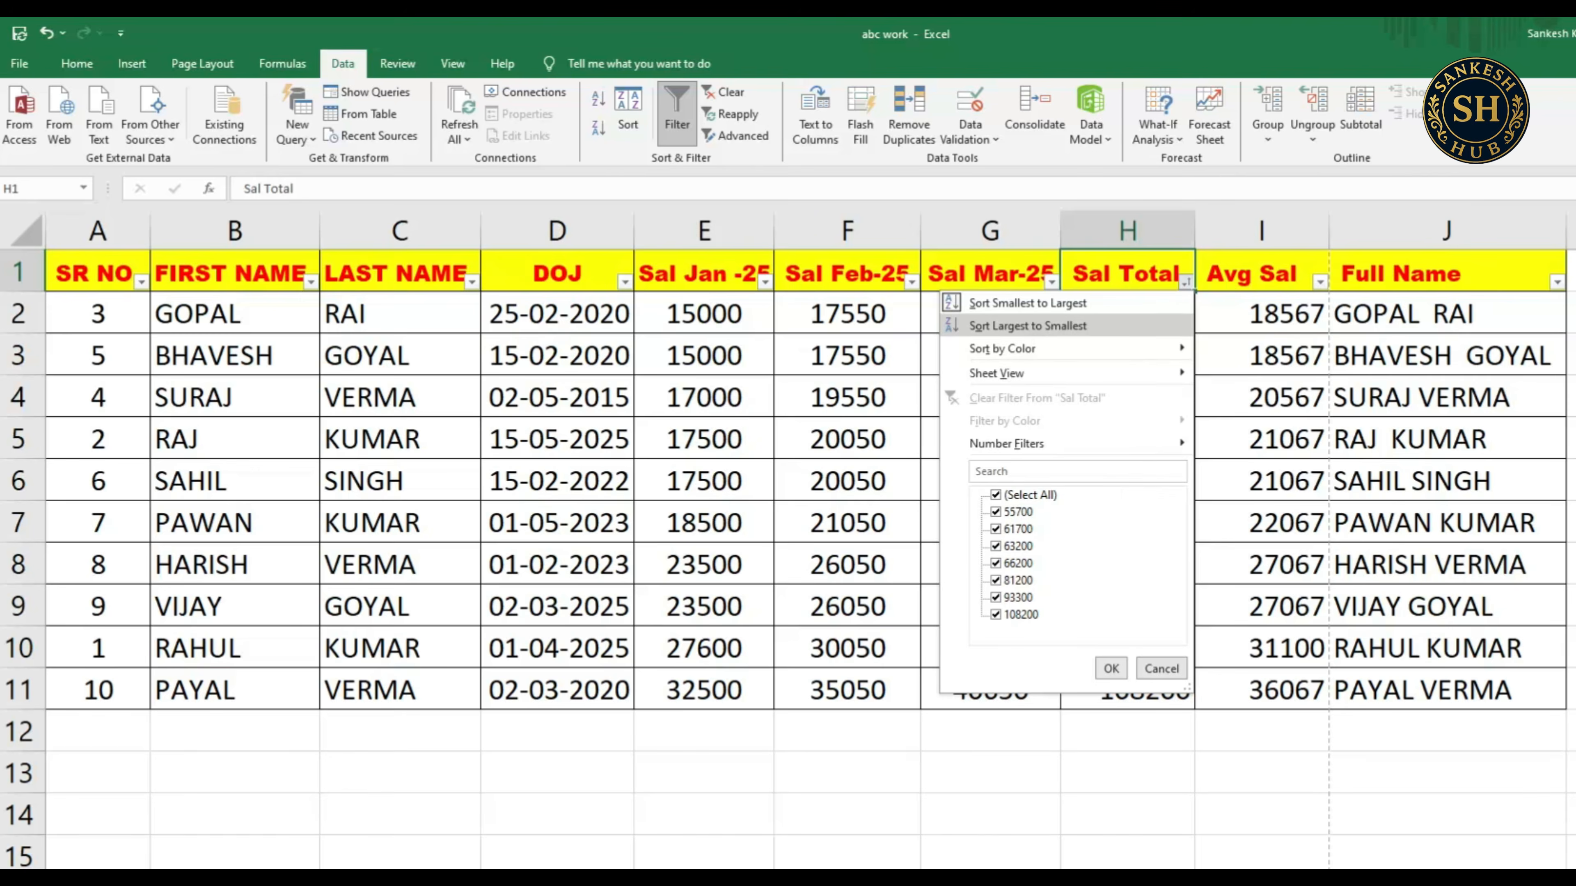
key("Return")
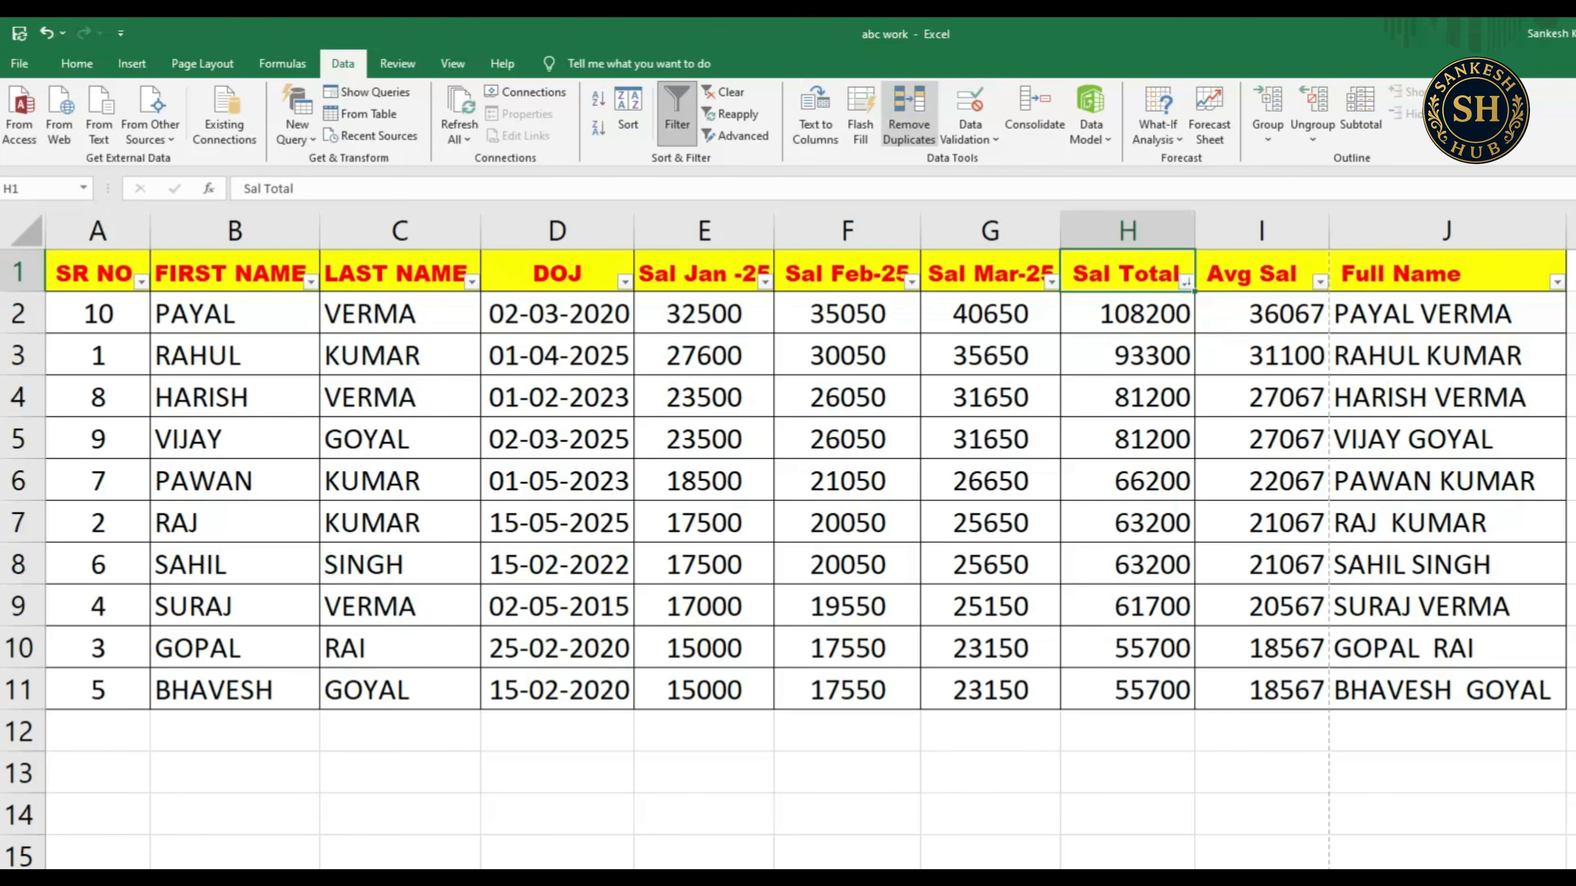
- Try to remove duplicate rows based only on the LAST NAME column, expanding the selection to the whole table
left_click(400, 355)
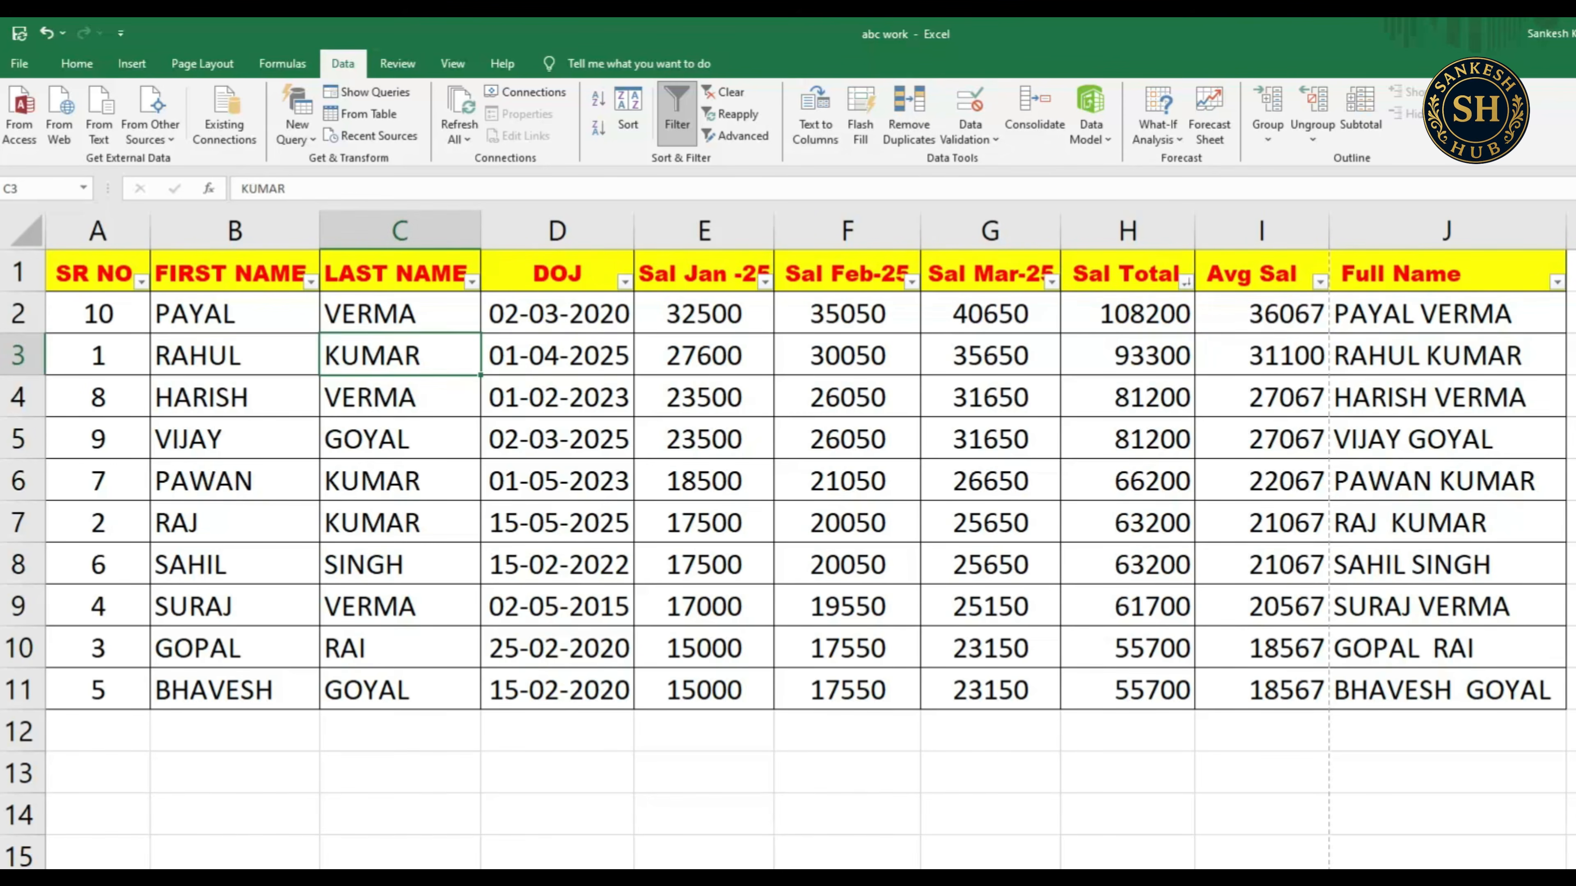
left_click_drag(399, 314, 400, 731)
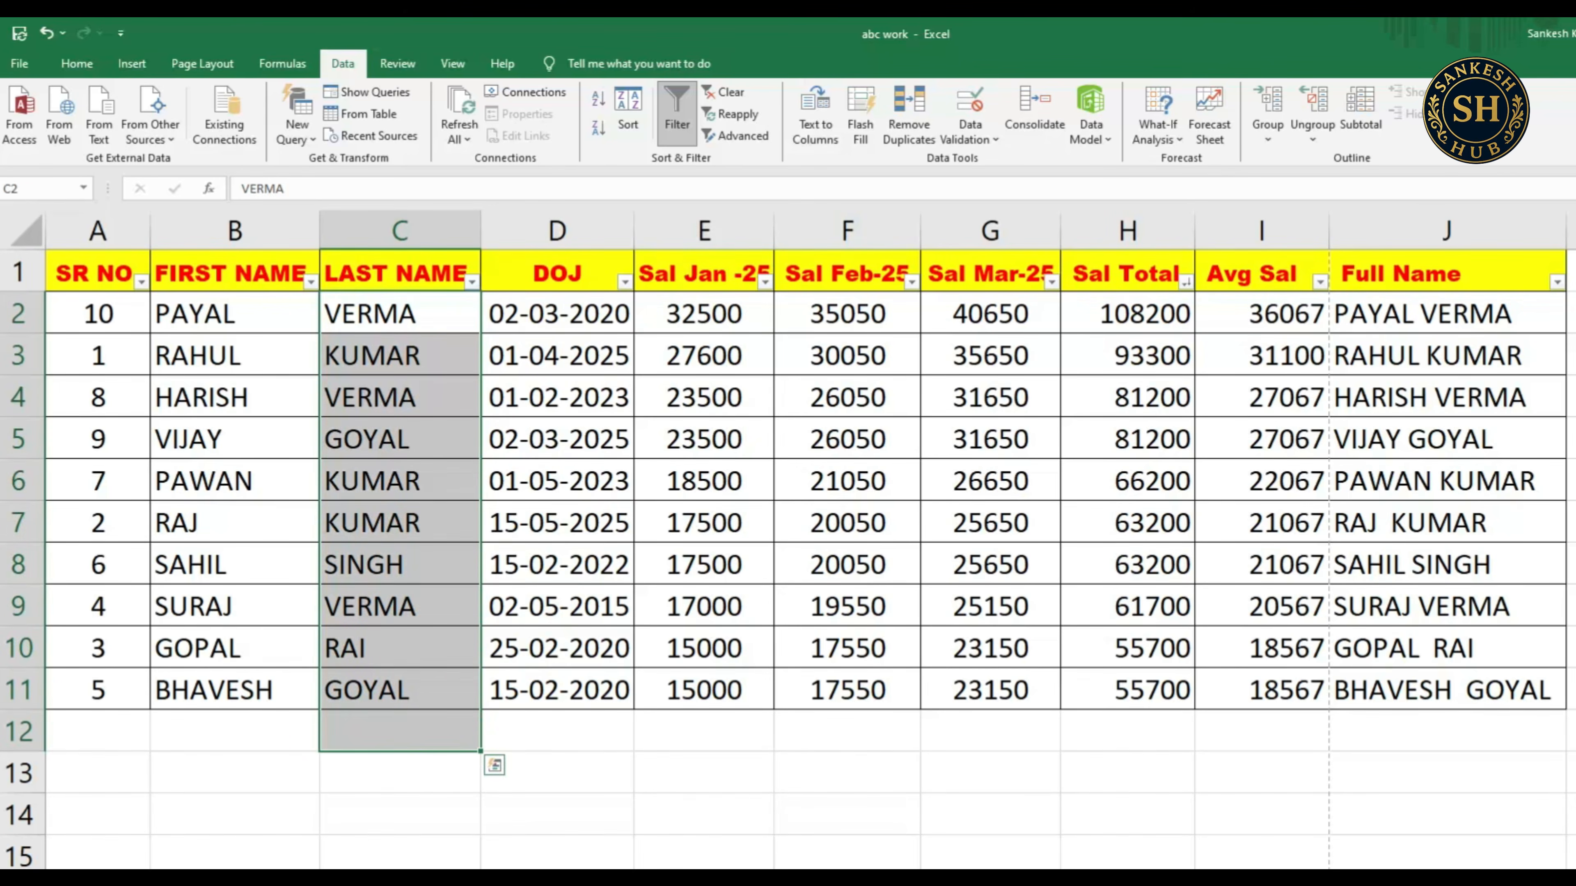
left_click(909, 118)
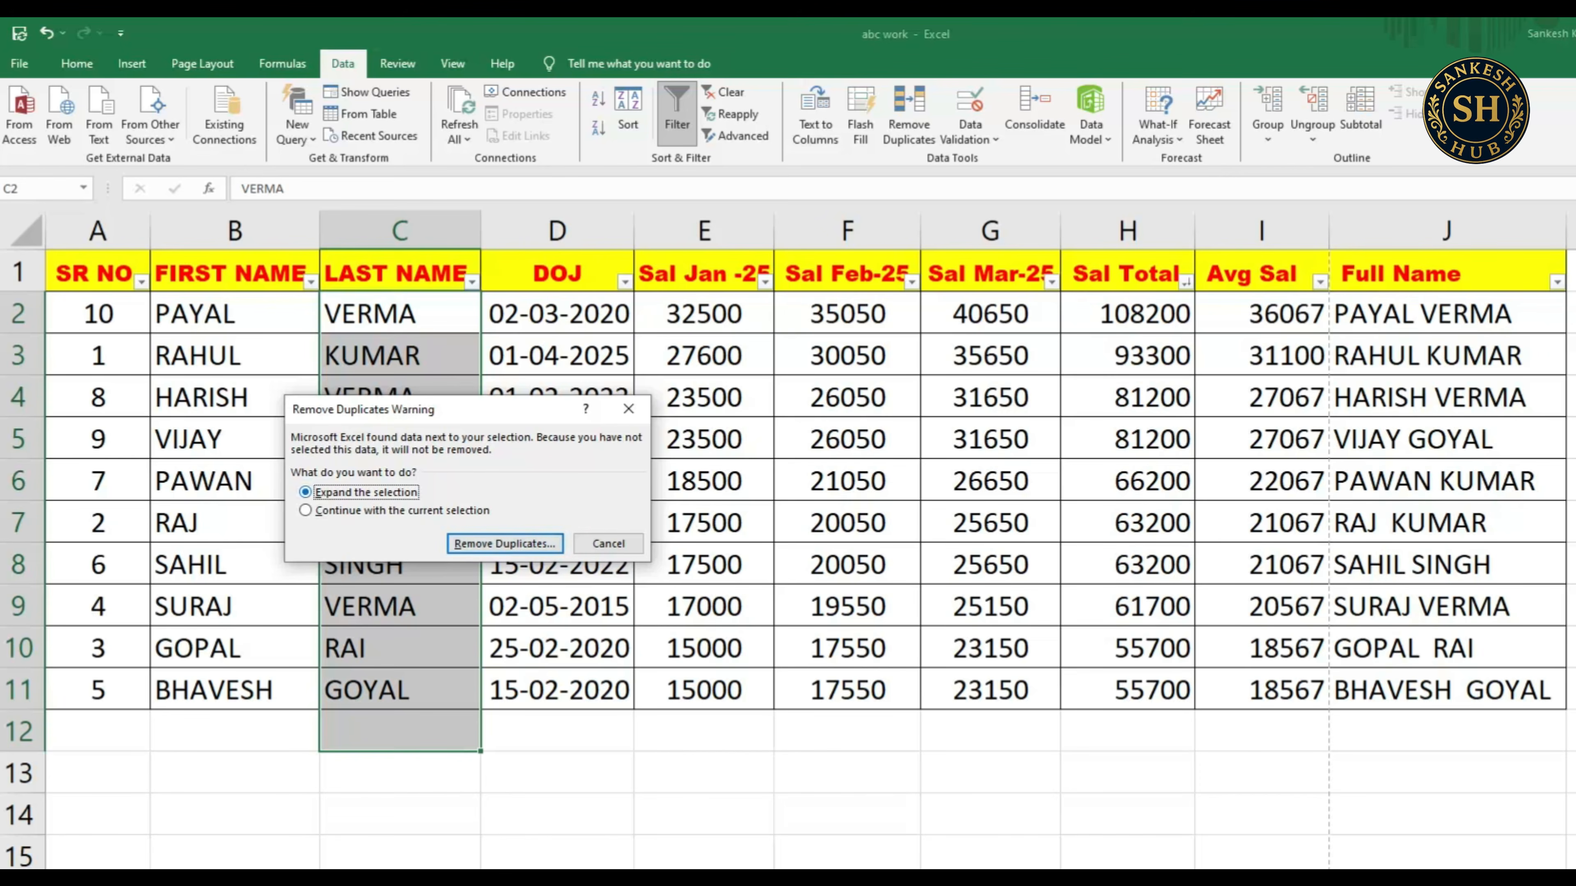
key("Return")
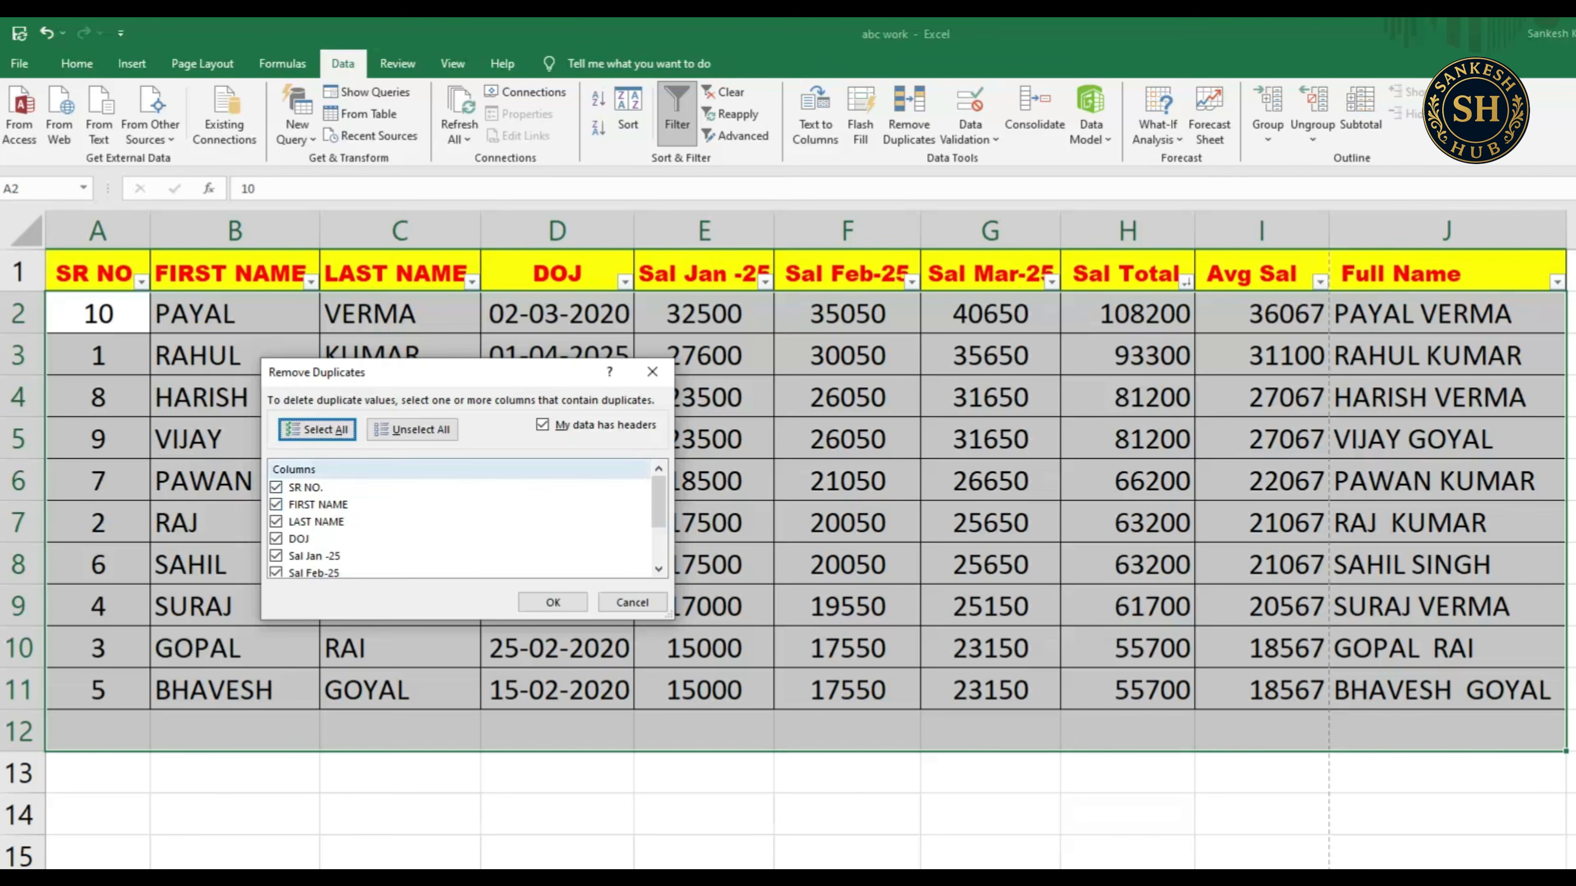
key("alt+u")
scroll(276, 534, "down", 2)
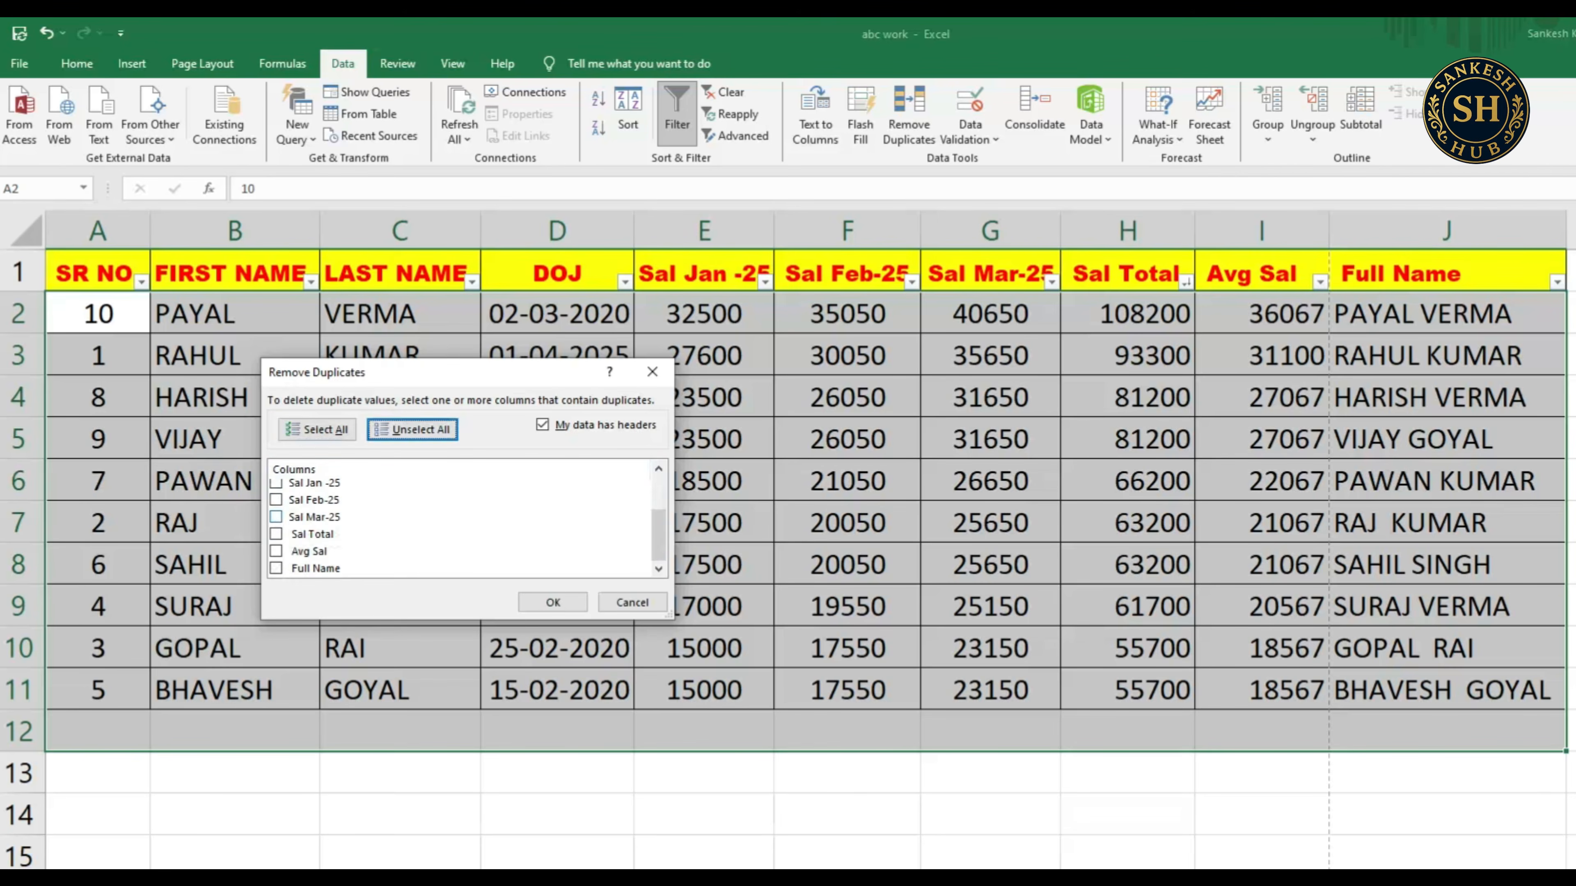
scroll(276, 534, "up", 2)
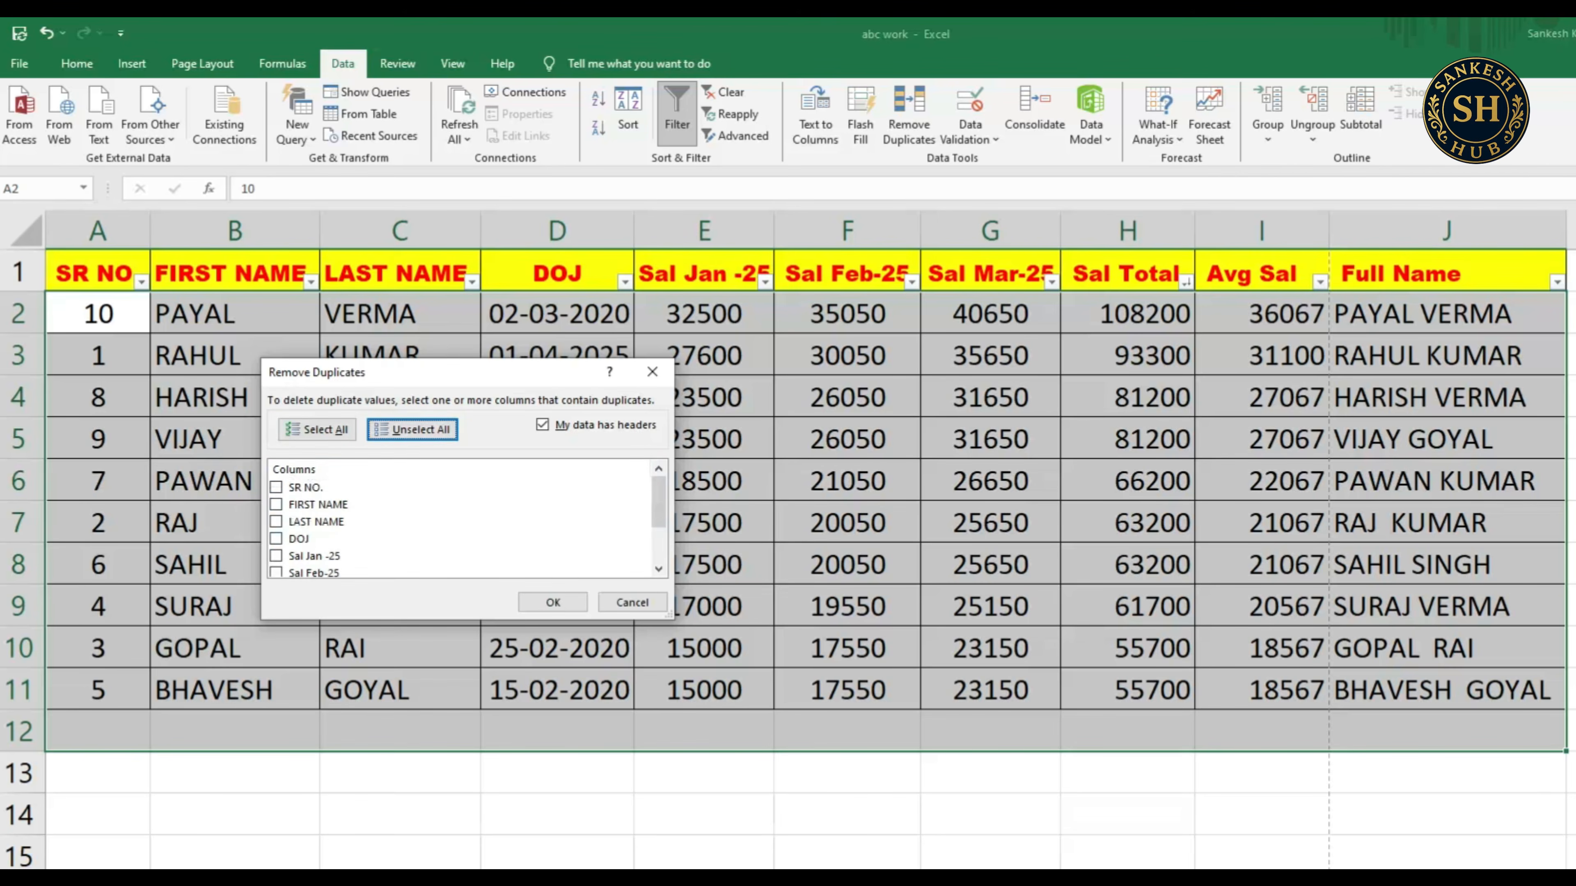
left_click(276, 521)
left_click(552, 602)
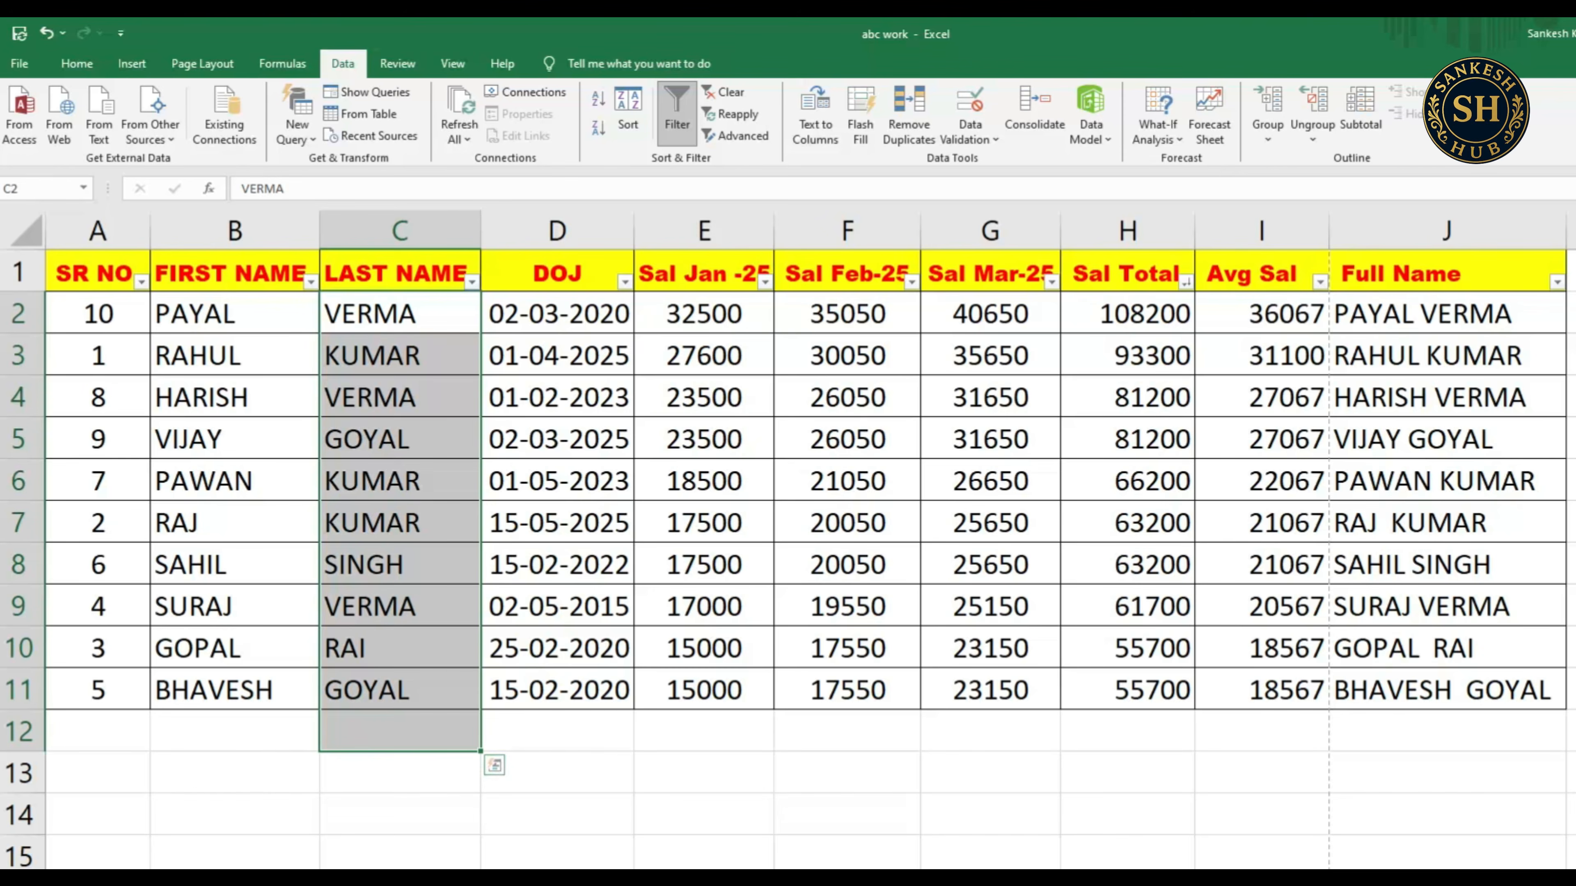
- Undo the largest-to-smallest sort and try a Green-Yellow-Red color scale on all the table's data rows
key("ctrl+z")
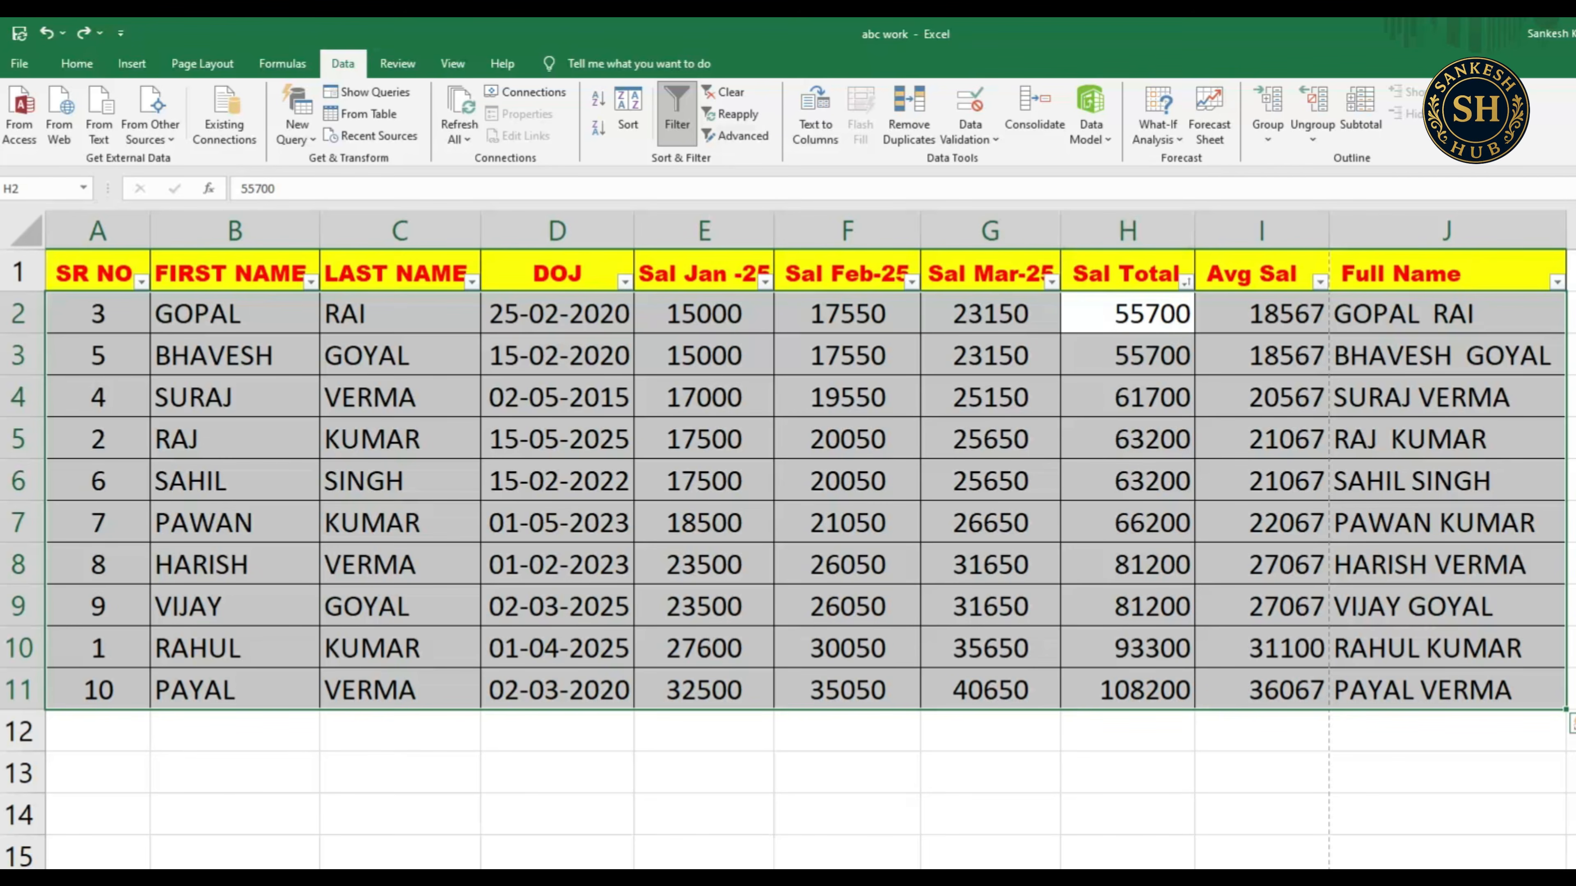
left_click(77, 63)
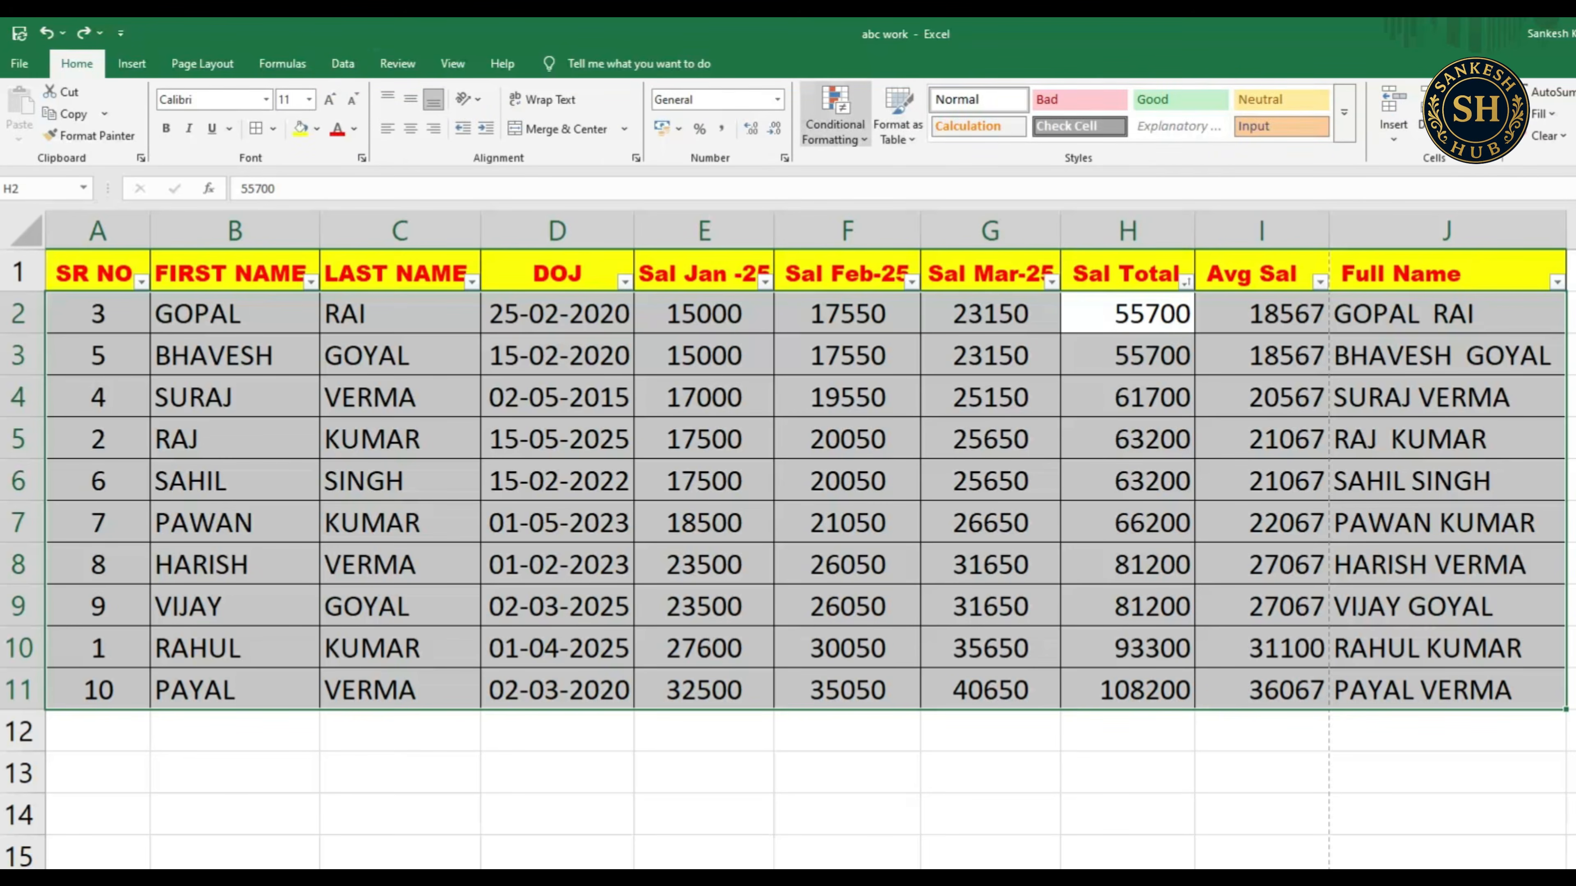
left_click(834, 118)
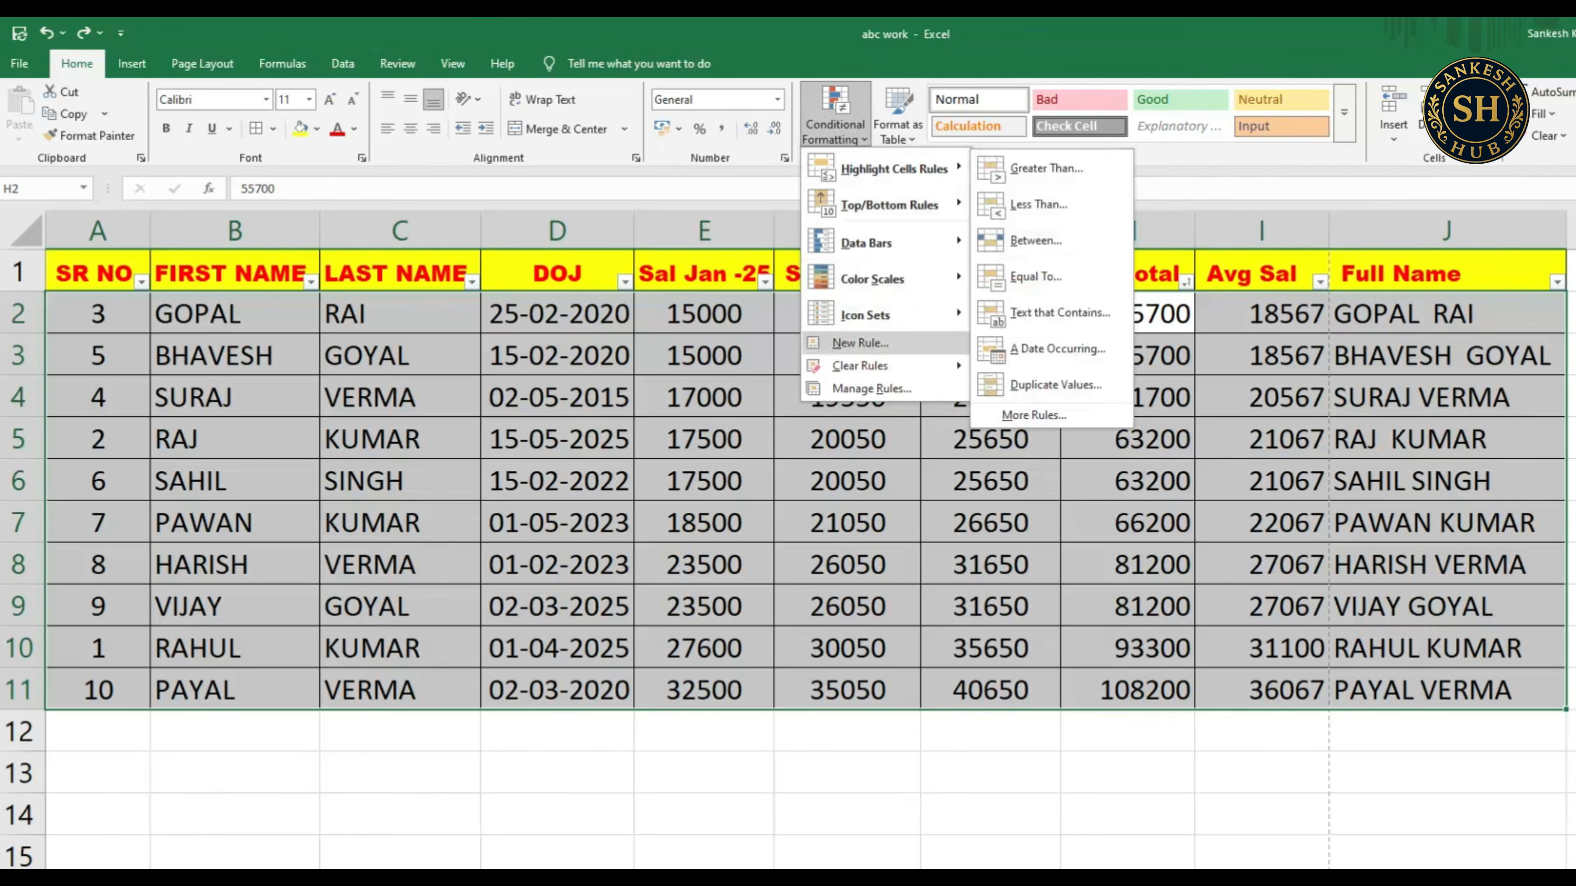
mouse_move(869, 365)
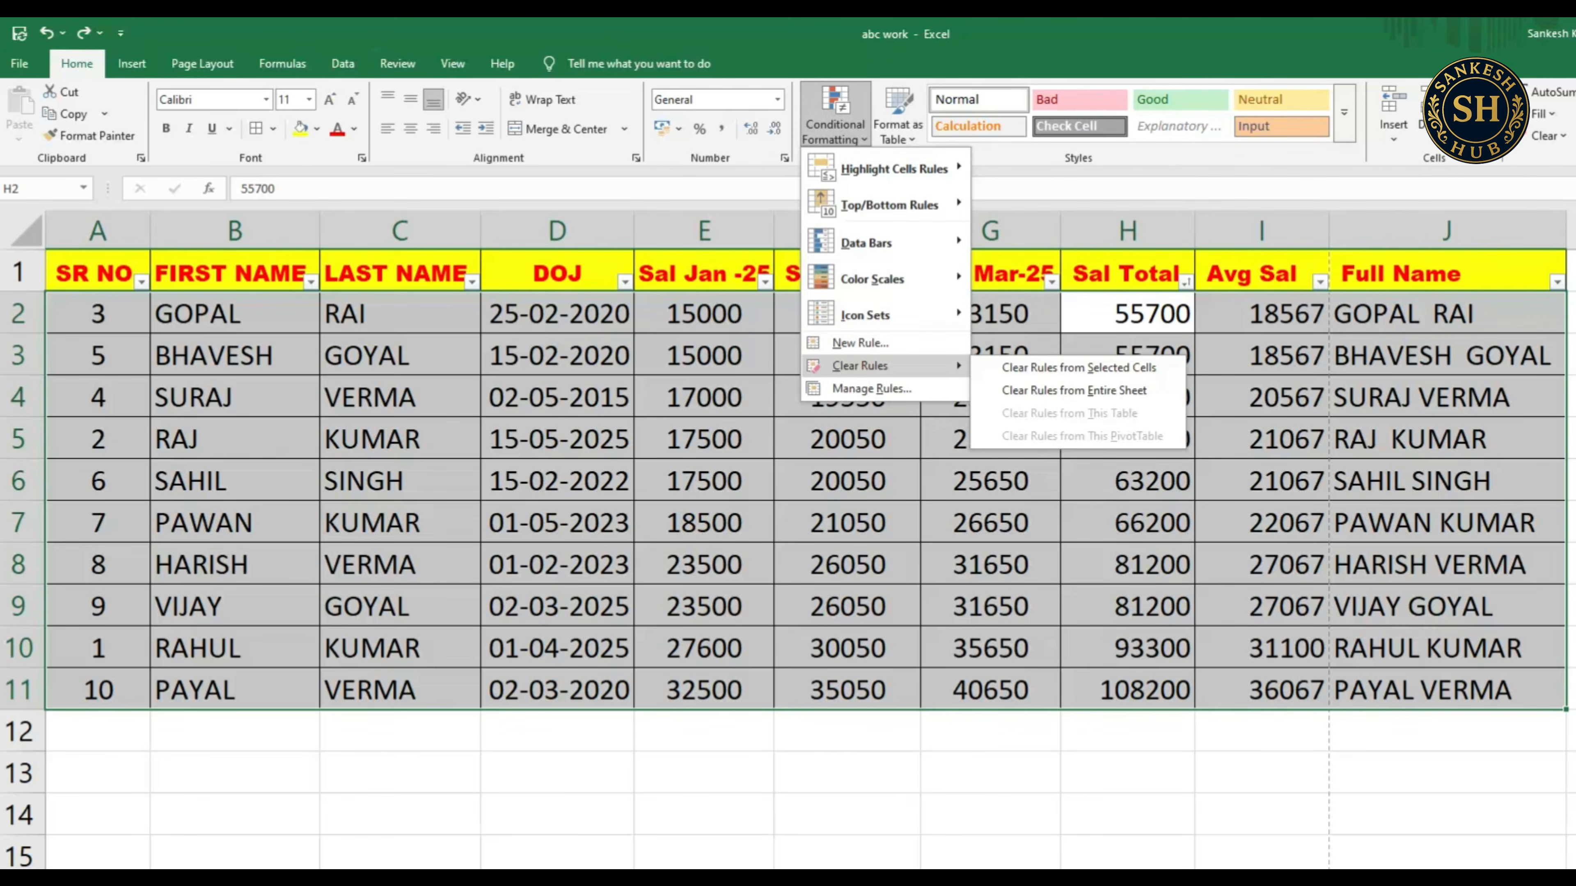
mouse_move(881, 278)
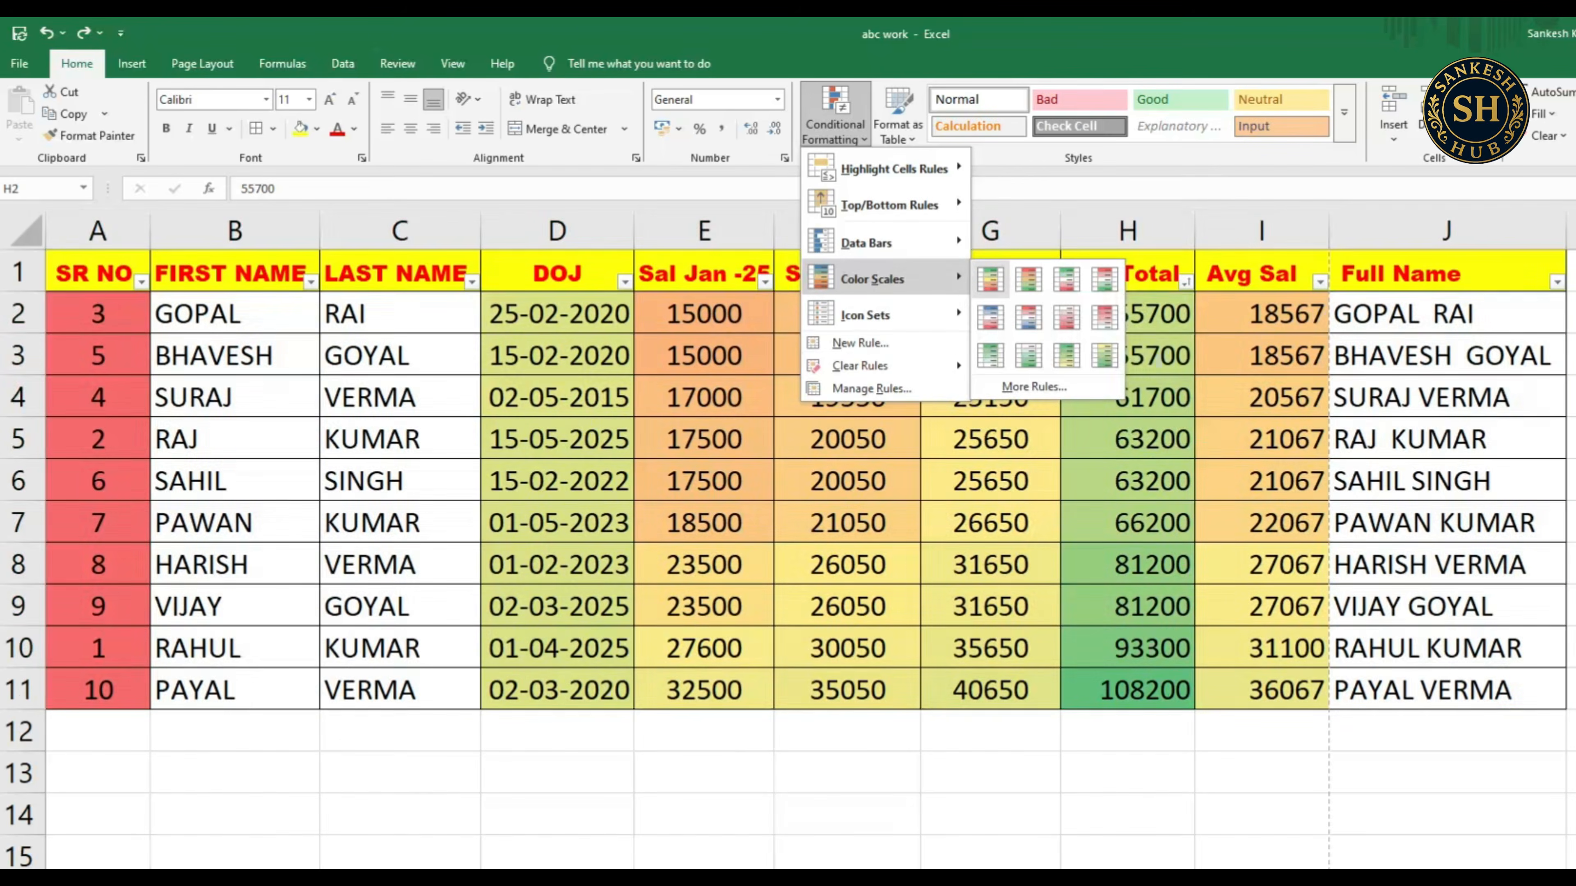
left_click(990, 279)
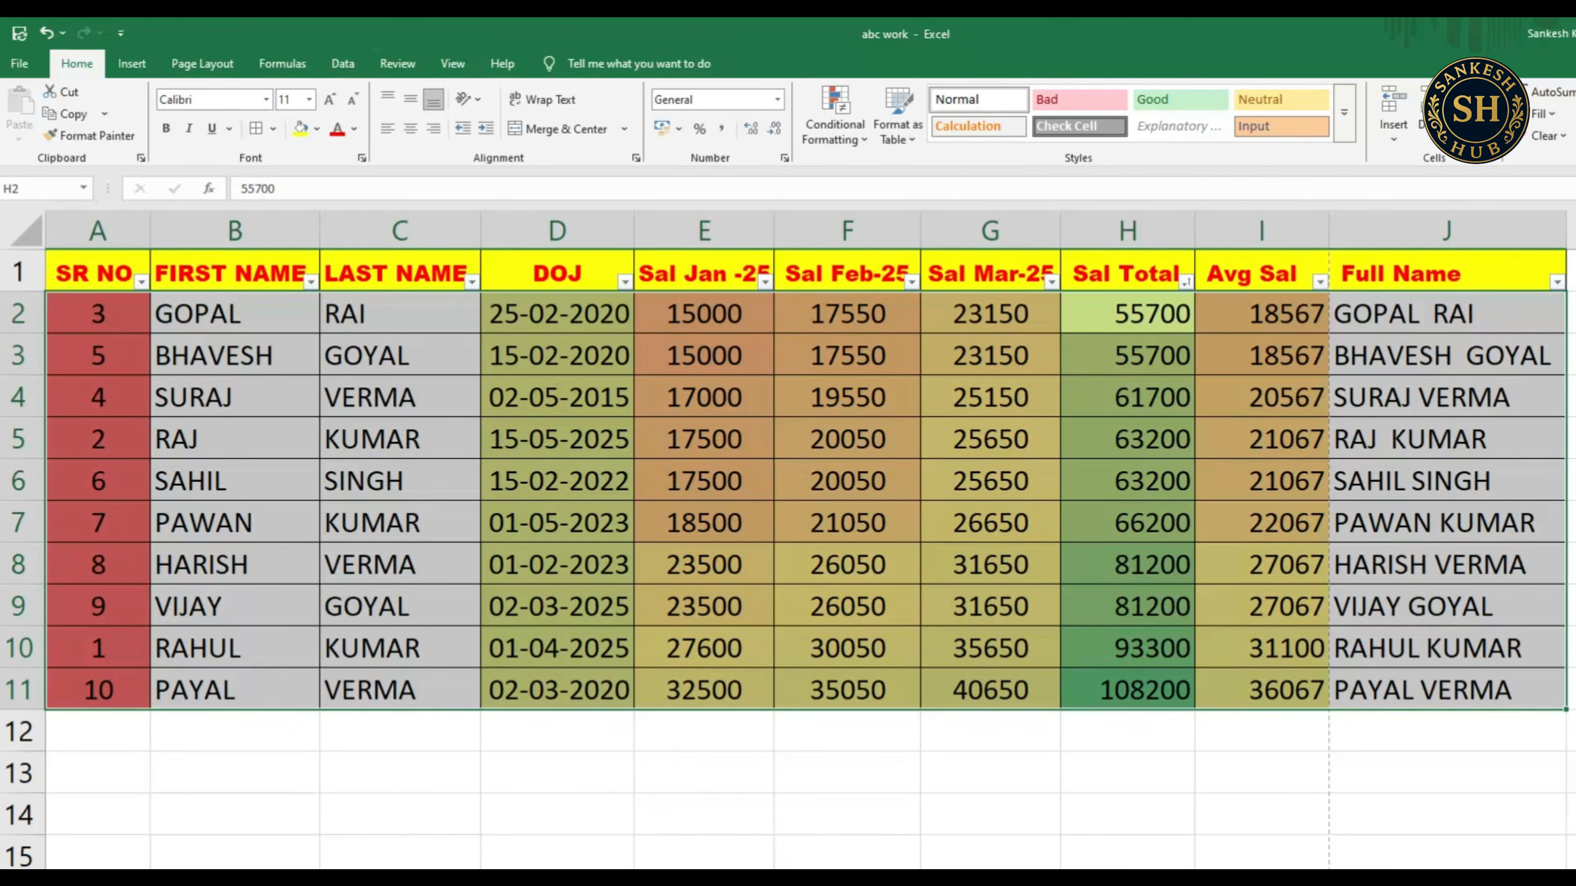
key("ctrl+z")
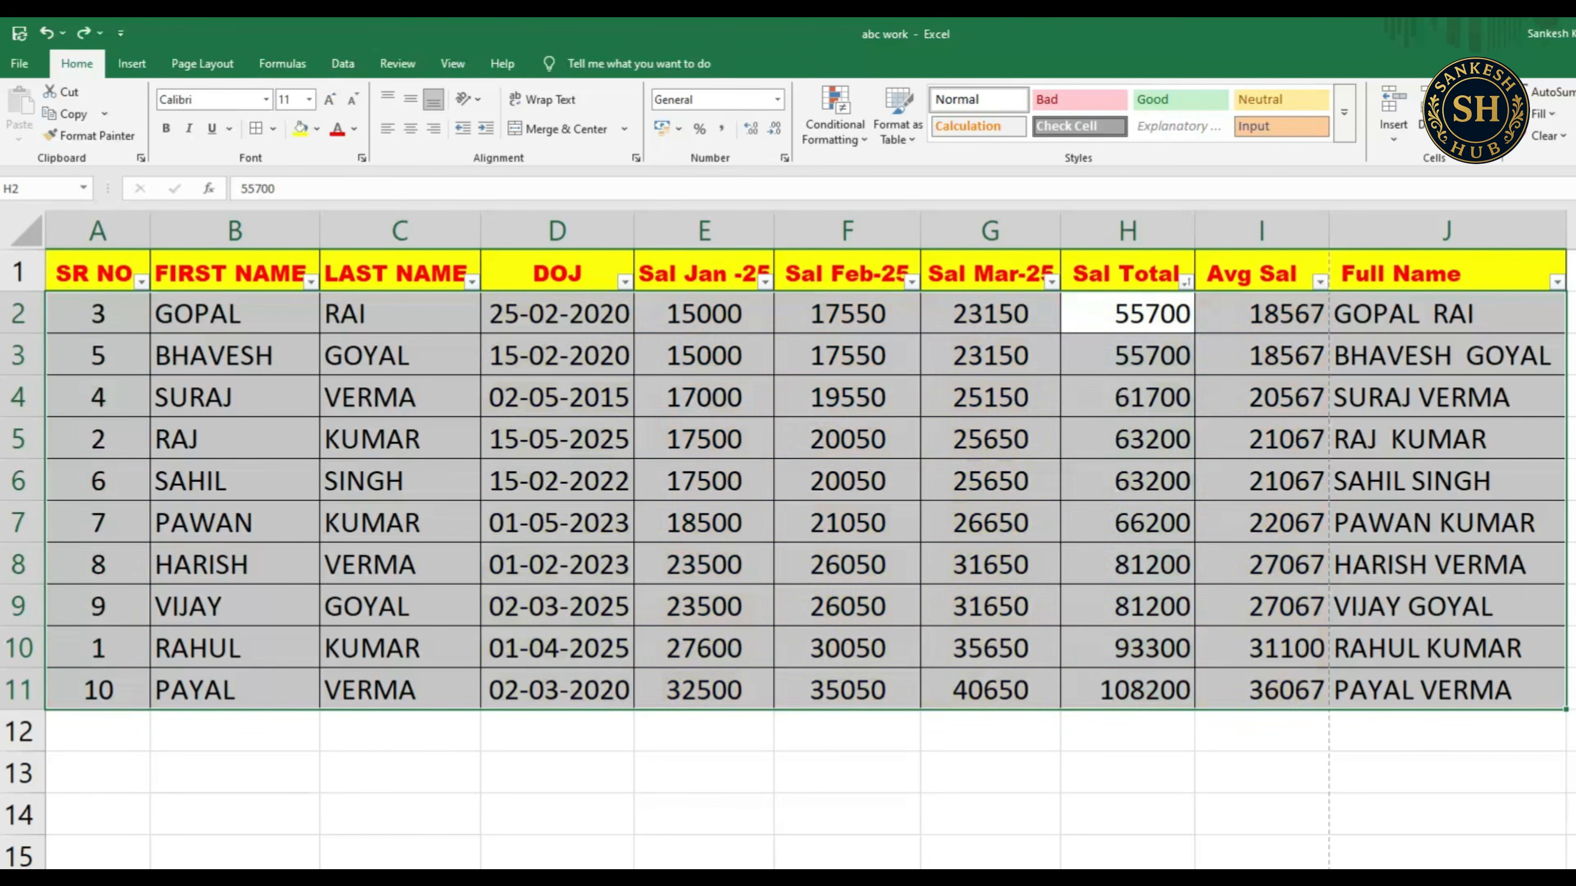
- Apply the Green-Yellow-Red color scale conditional formatting to the Sal Total values in H2:H11
left_click(1262, 878)
left_click_drag(1127, 314, 1127, 690)
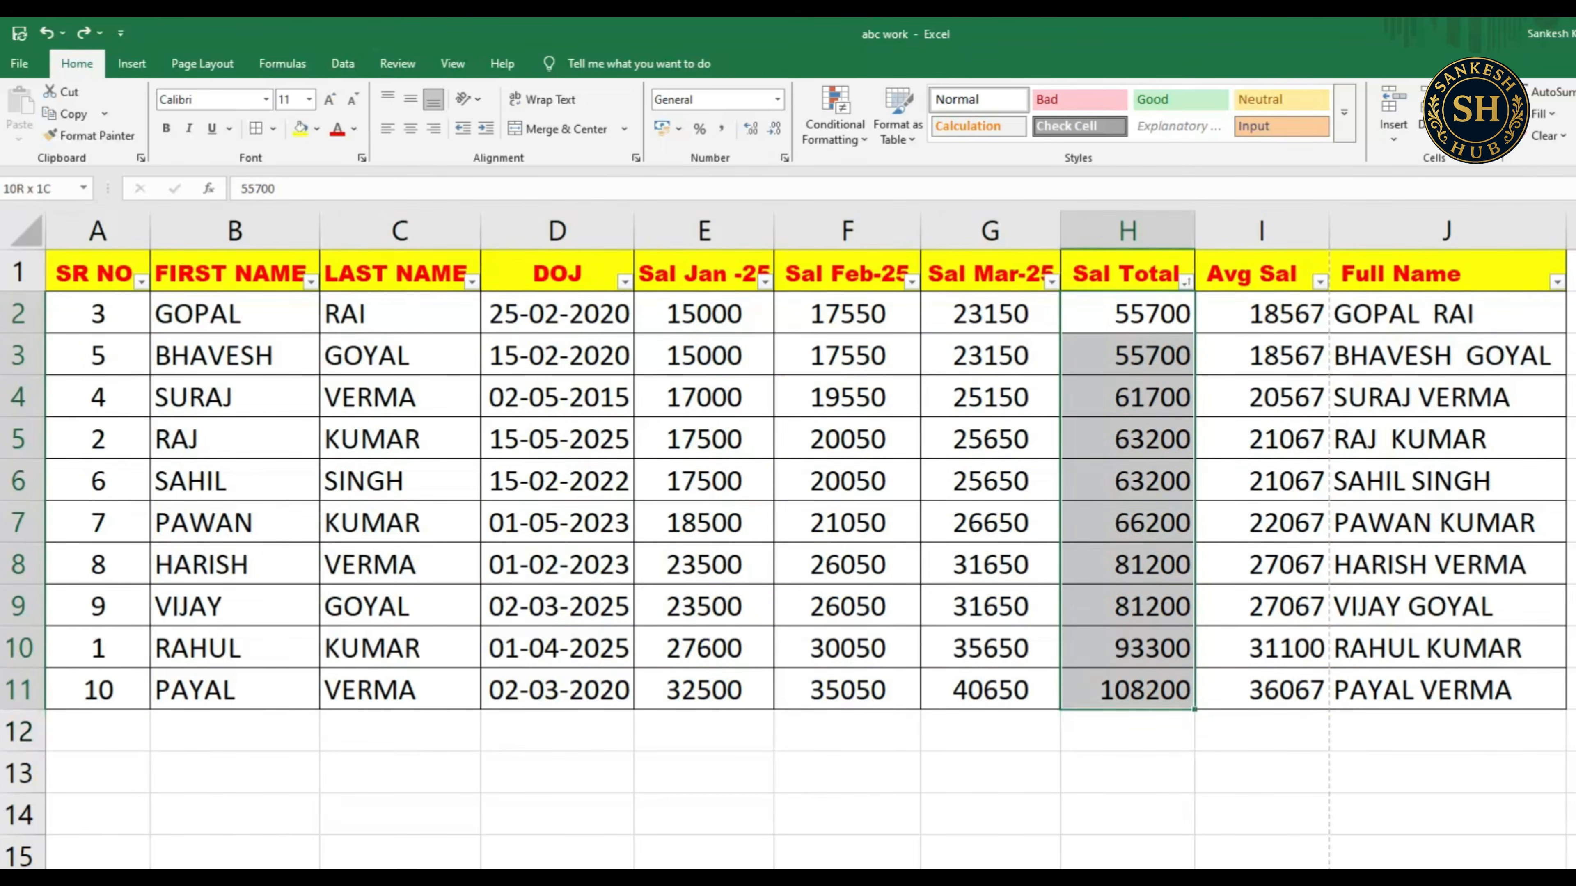
left_click(834, 118)
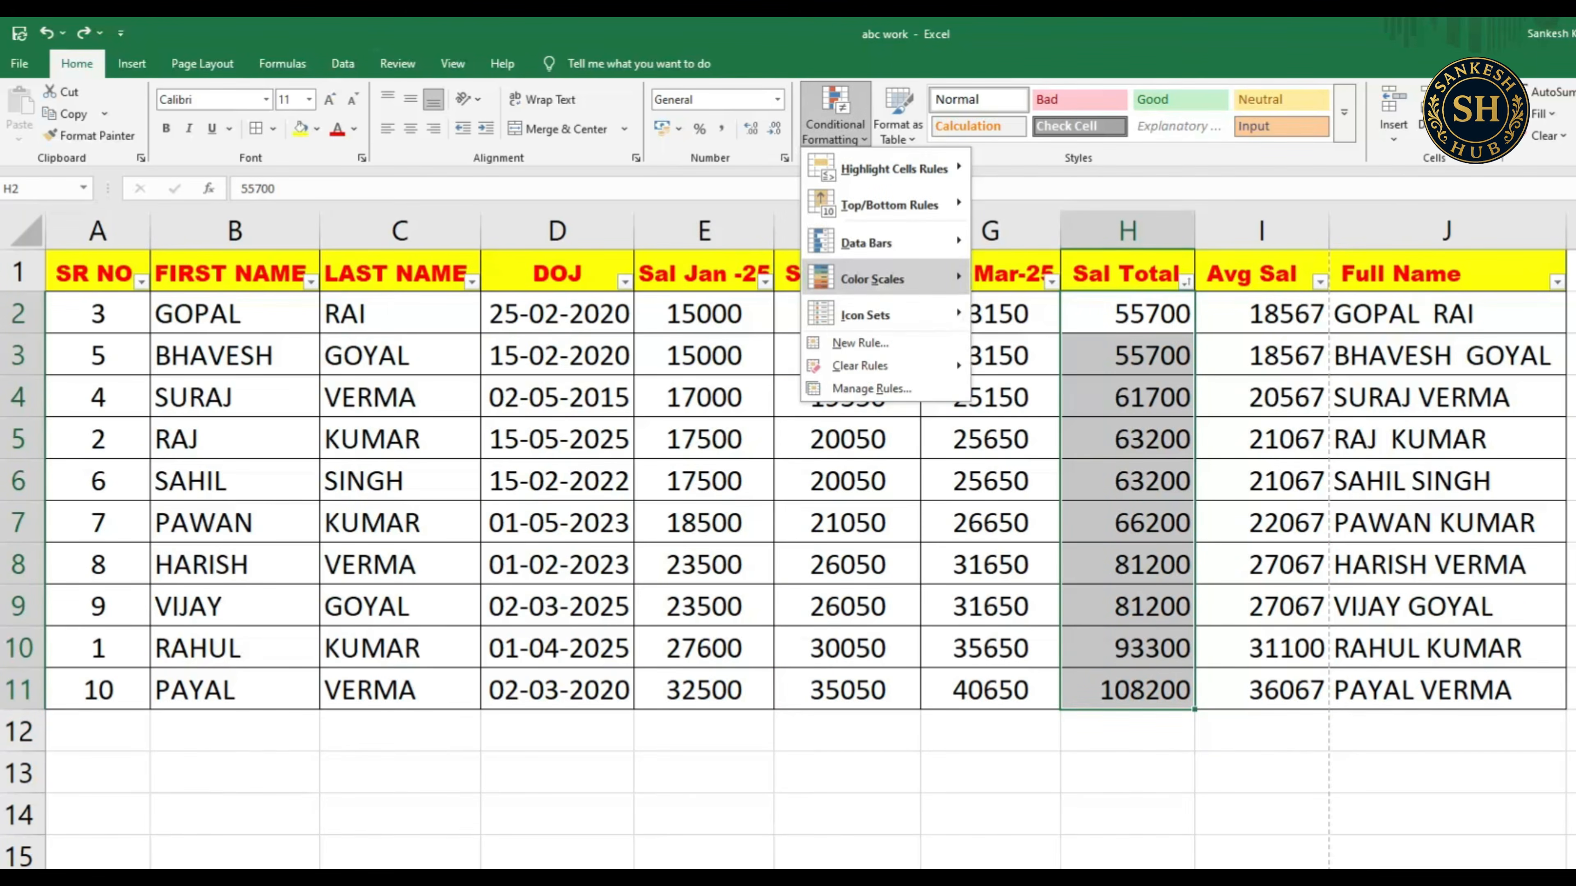
mouse_move(871, 279)
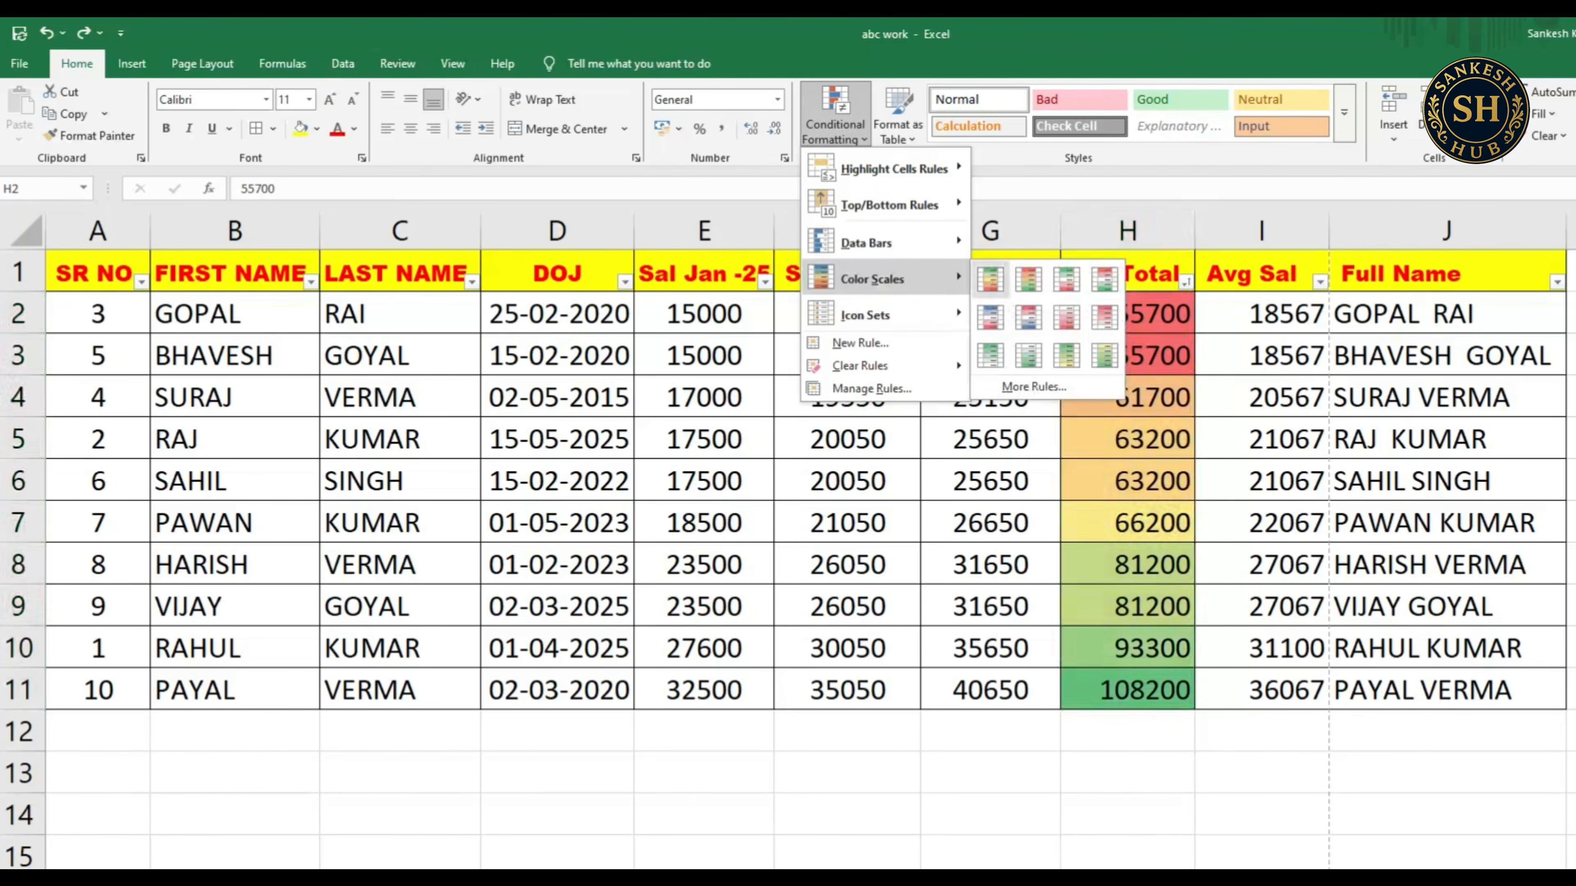
left_click(1028, 280)
left_click(1127, 773)
left_click(1127, 689)
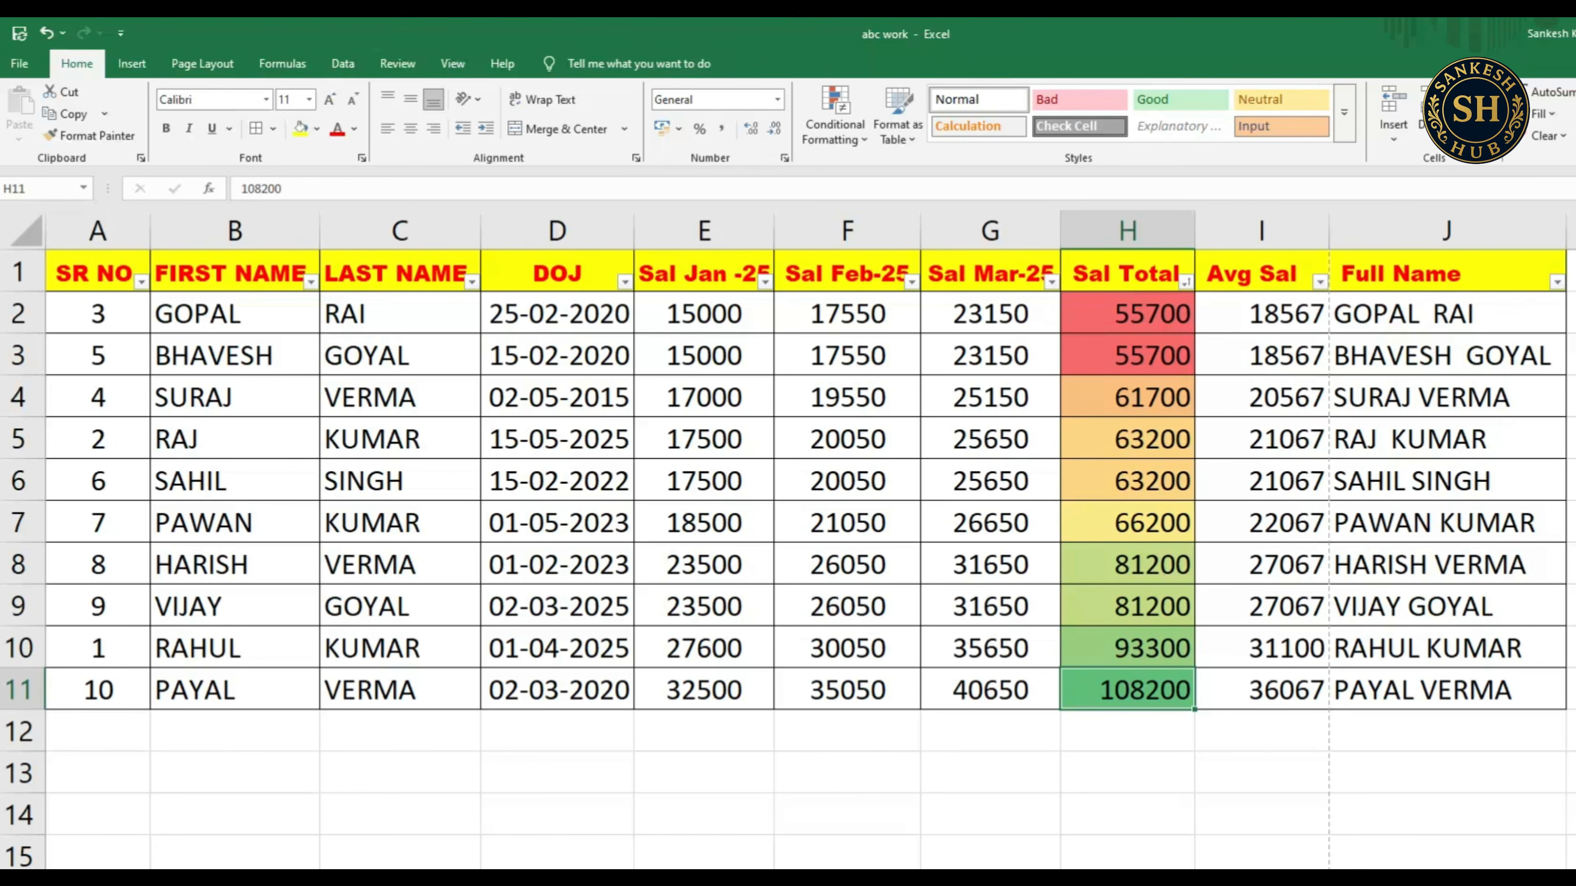
left_click(990, 773)
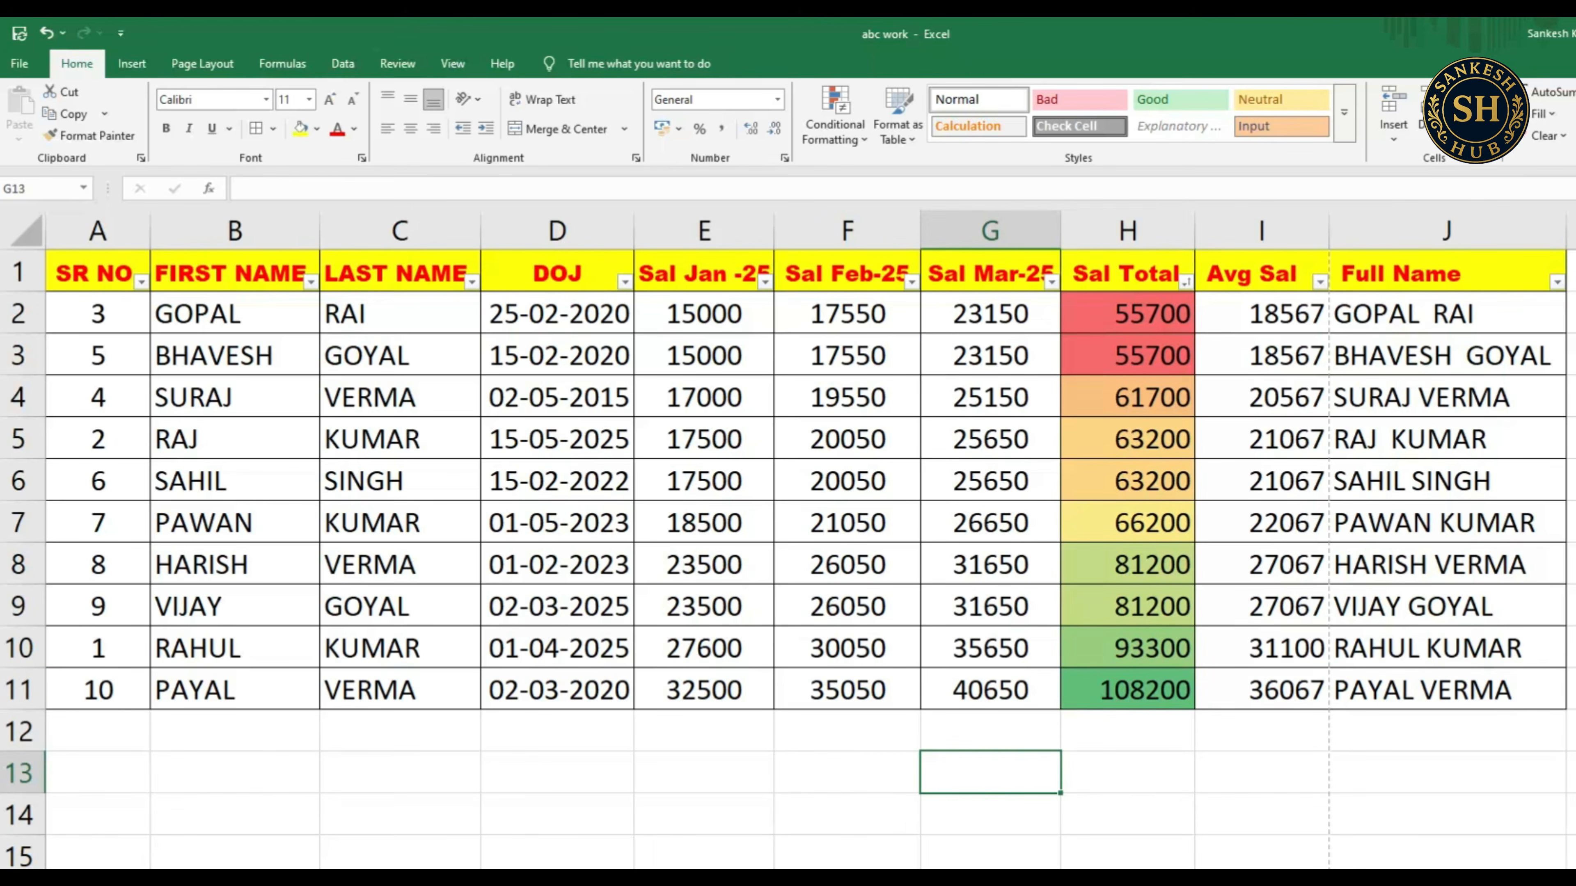
- Apply the Green-Yellow-Red color scale to the entire Sal Total column H
left_click(1127, 230)
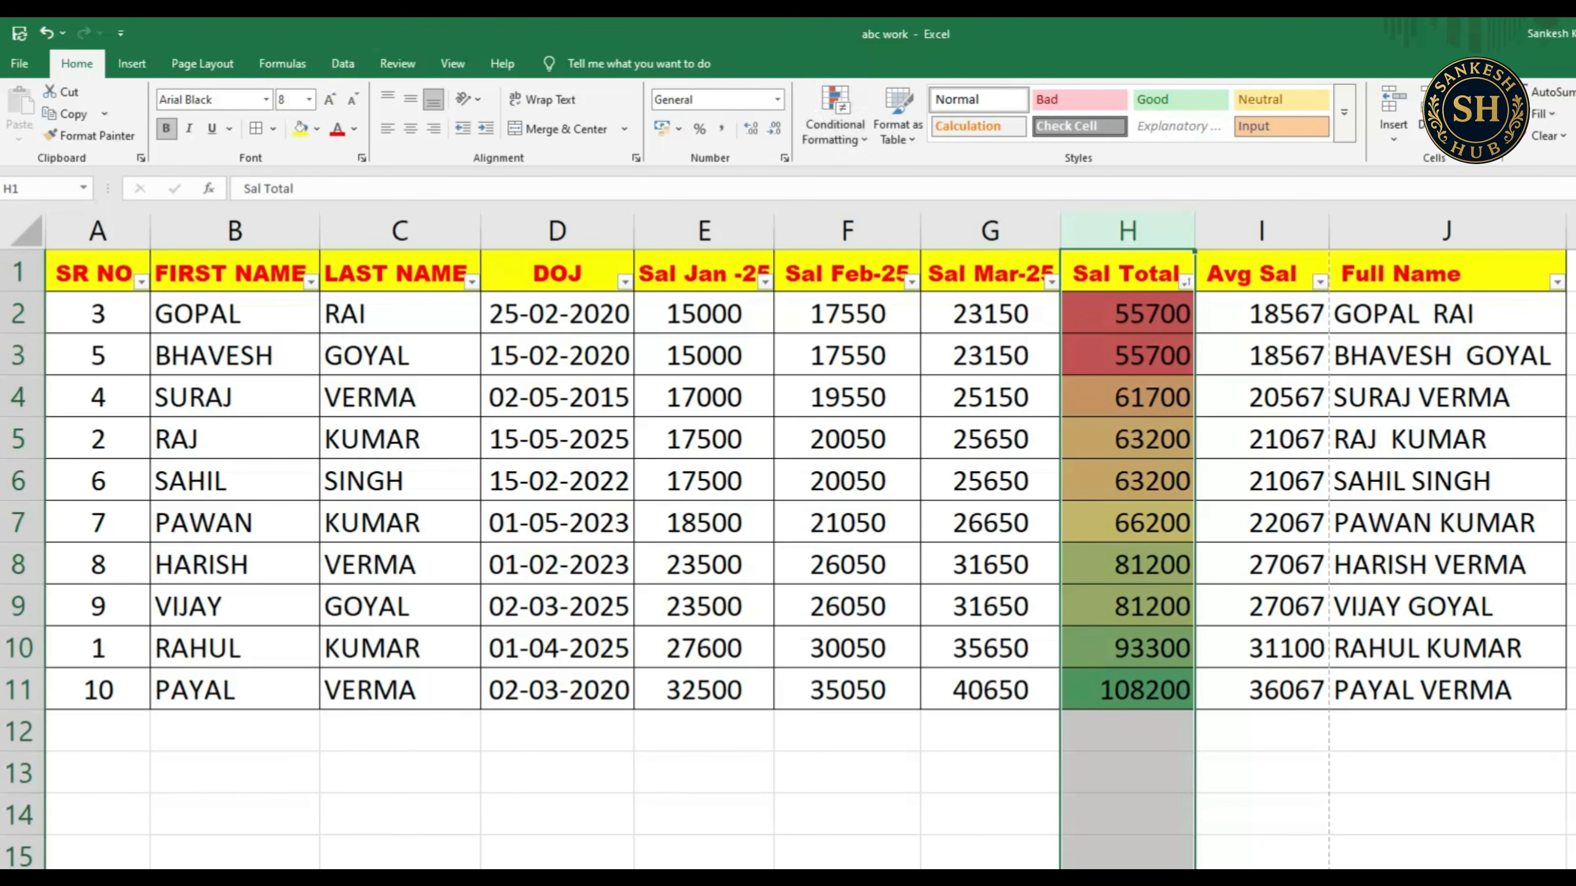
left_click(835, 117)
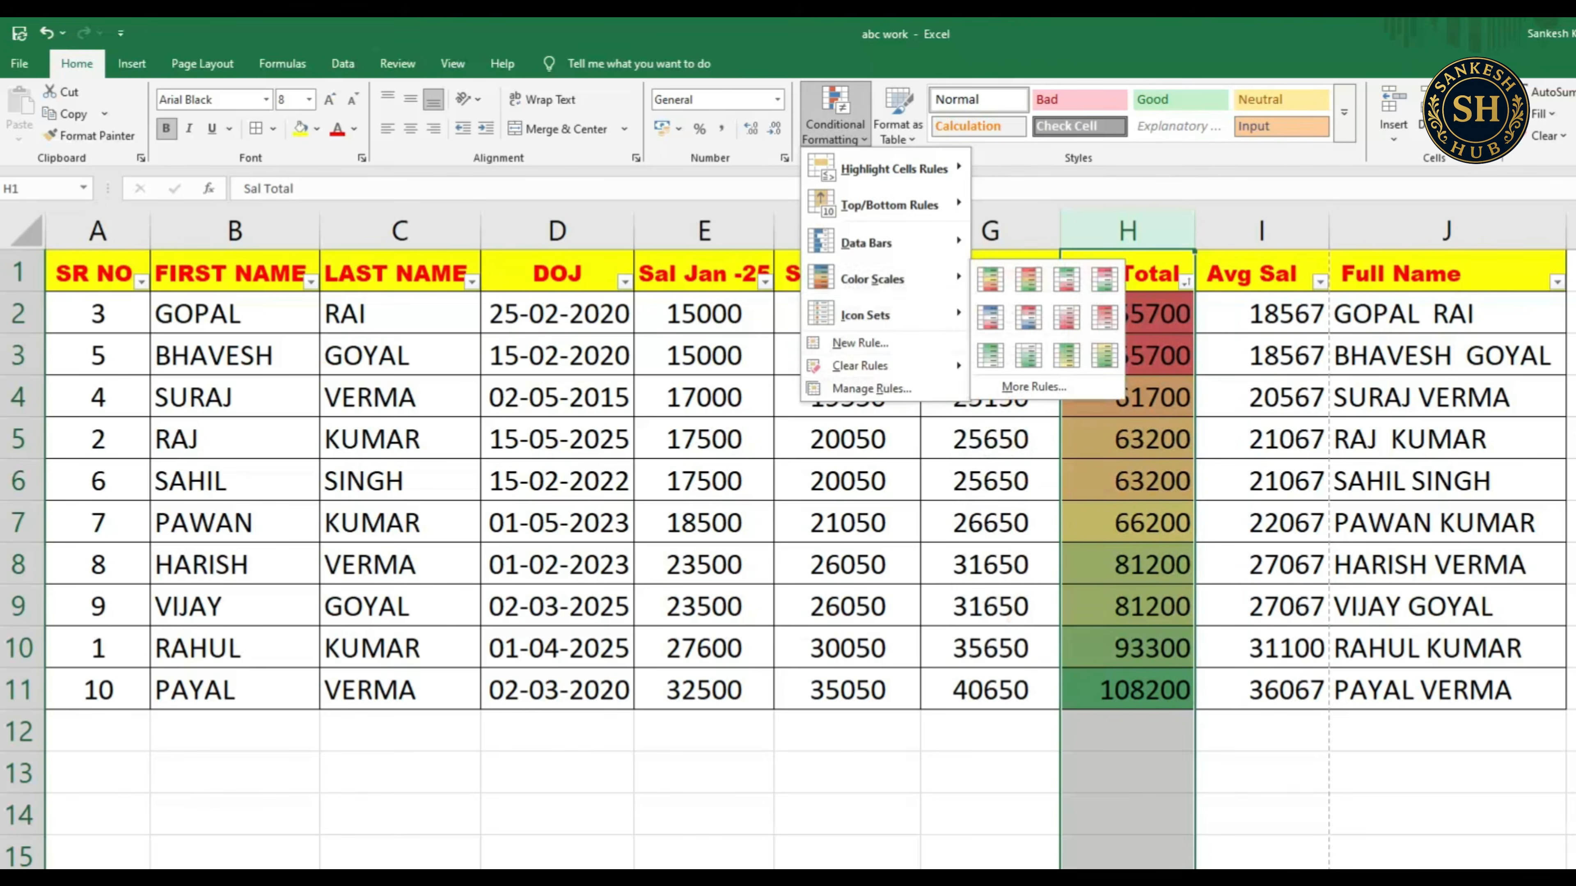
left_click(990, 280)
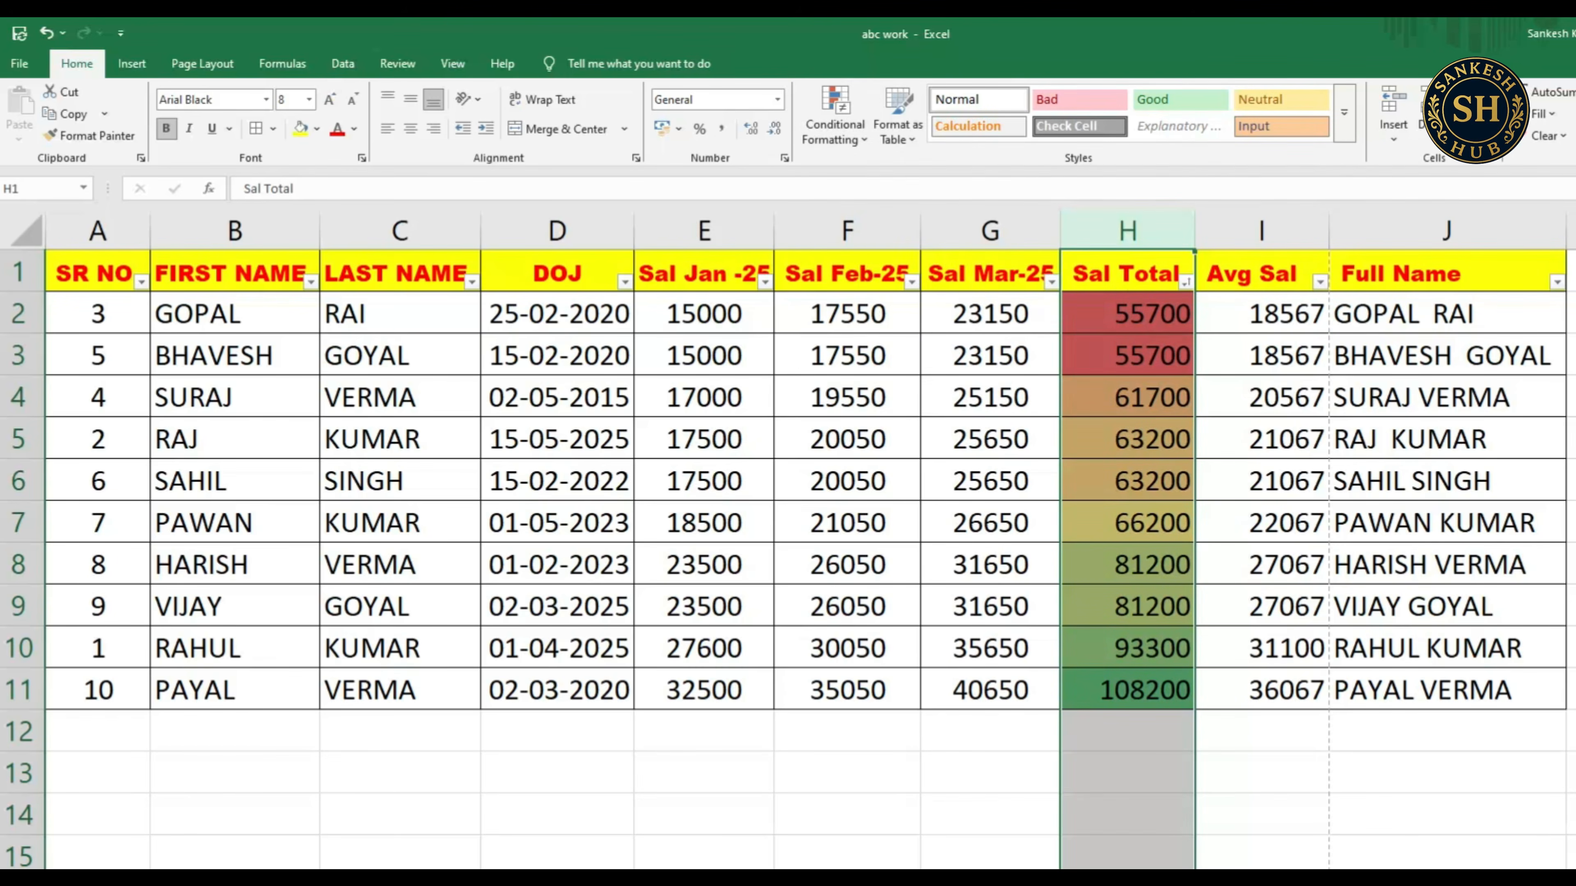
left_click(990, 814)
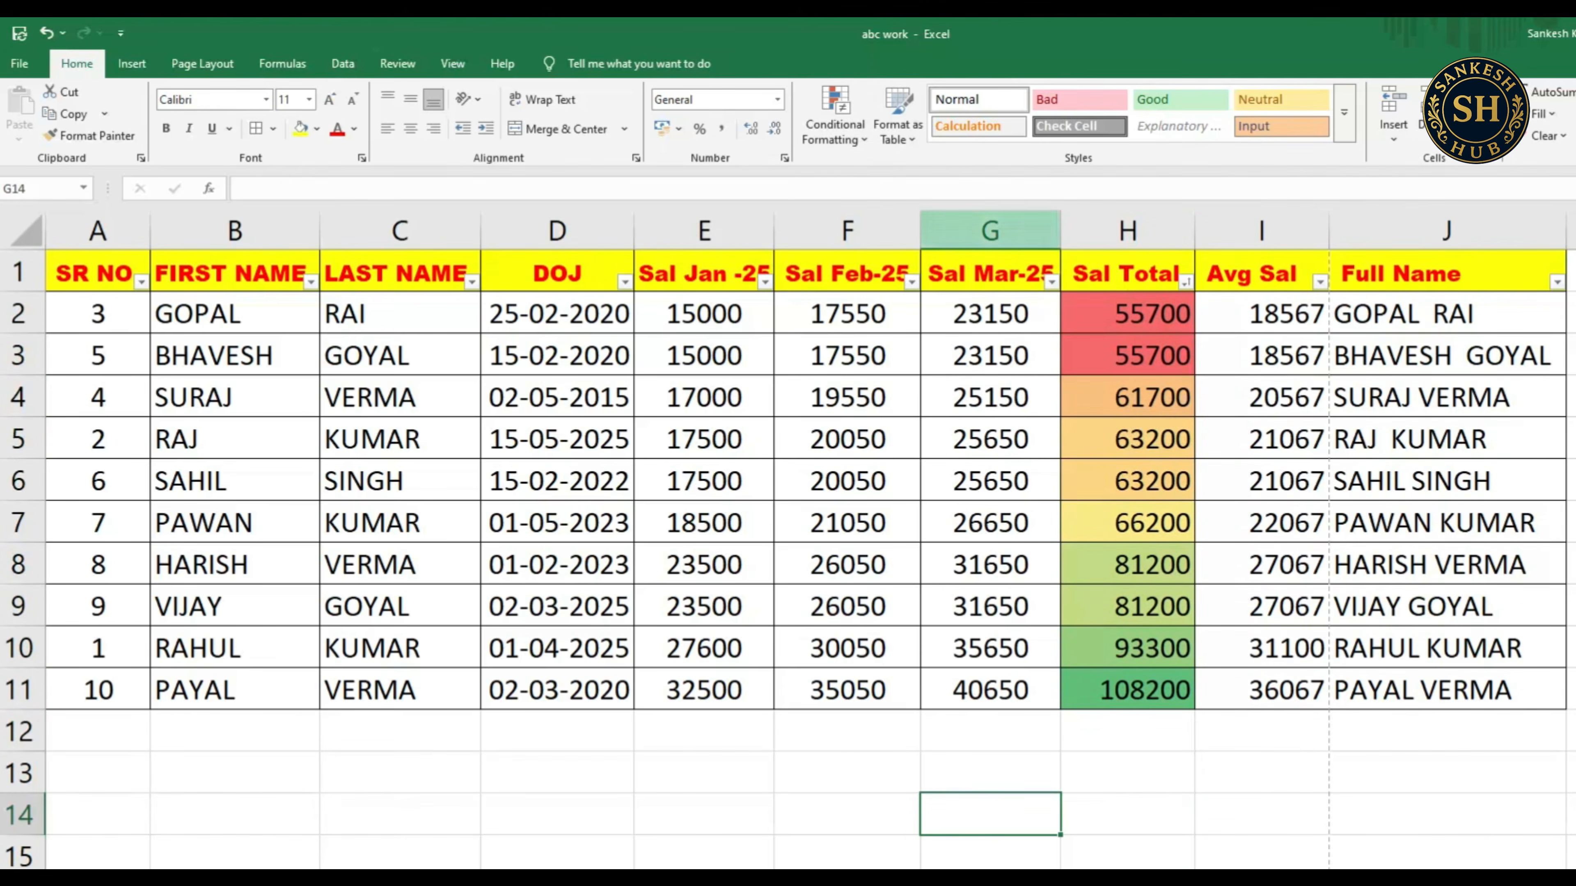
- Turn off the table's header filters and sort data rows 2 to 11 by SR NO. from smallest to largest
key("ctrl+shift+l")
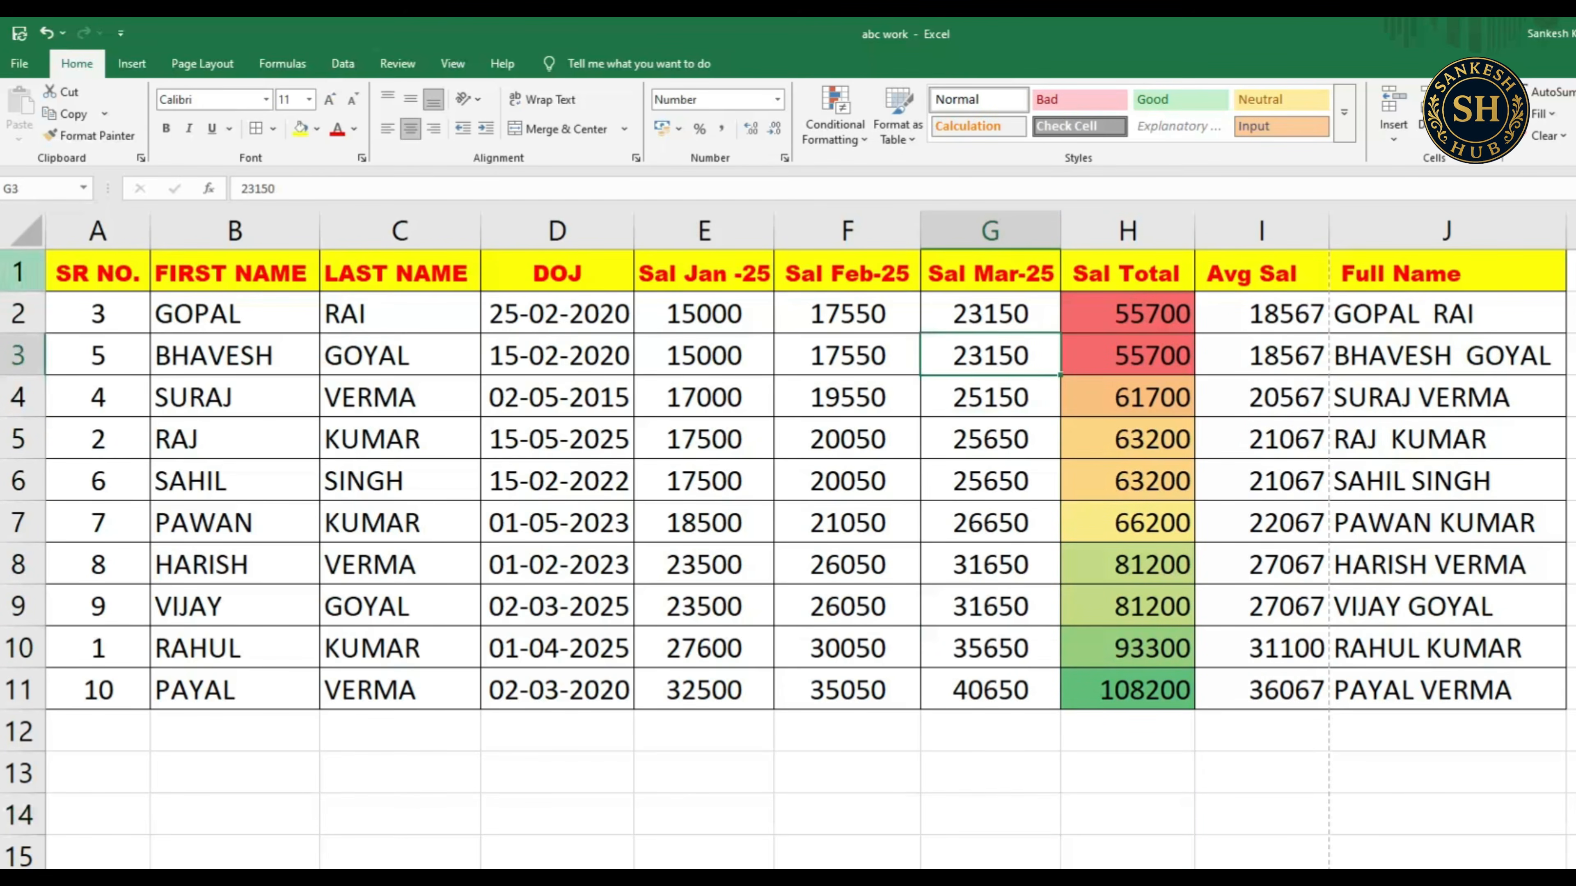
left_click_drag(19, 313, 20, 690)
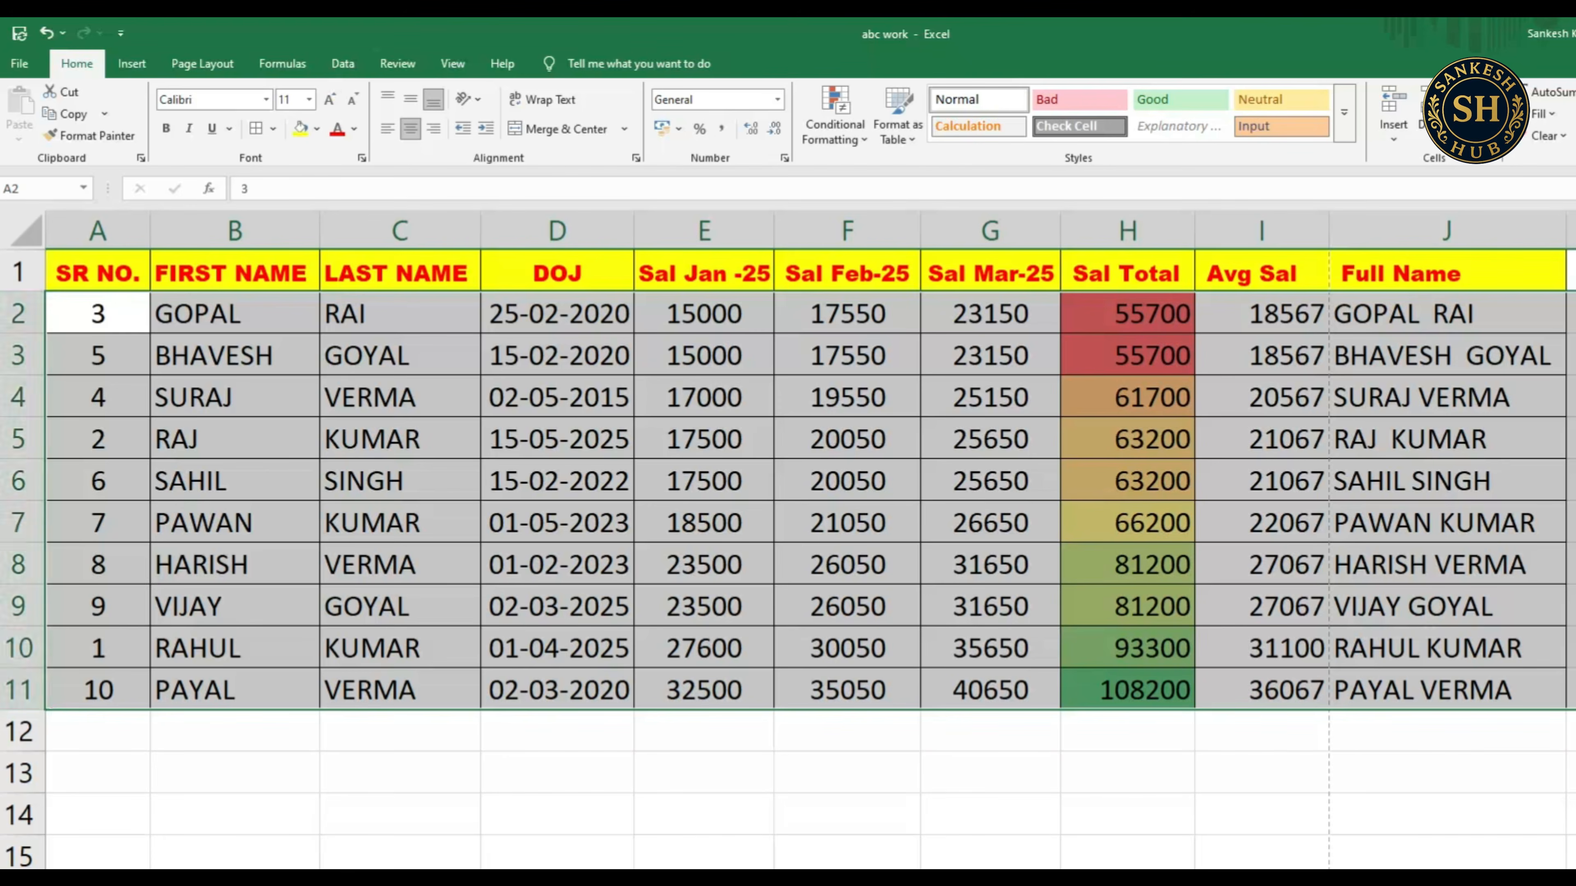
key("ctrl+z")
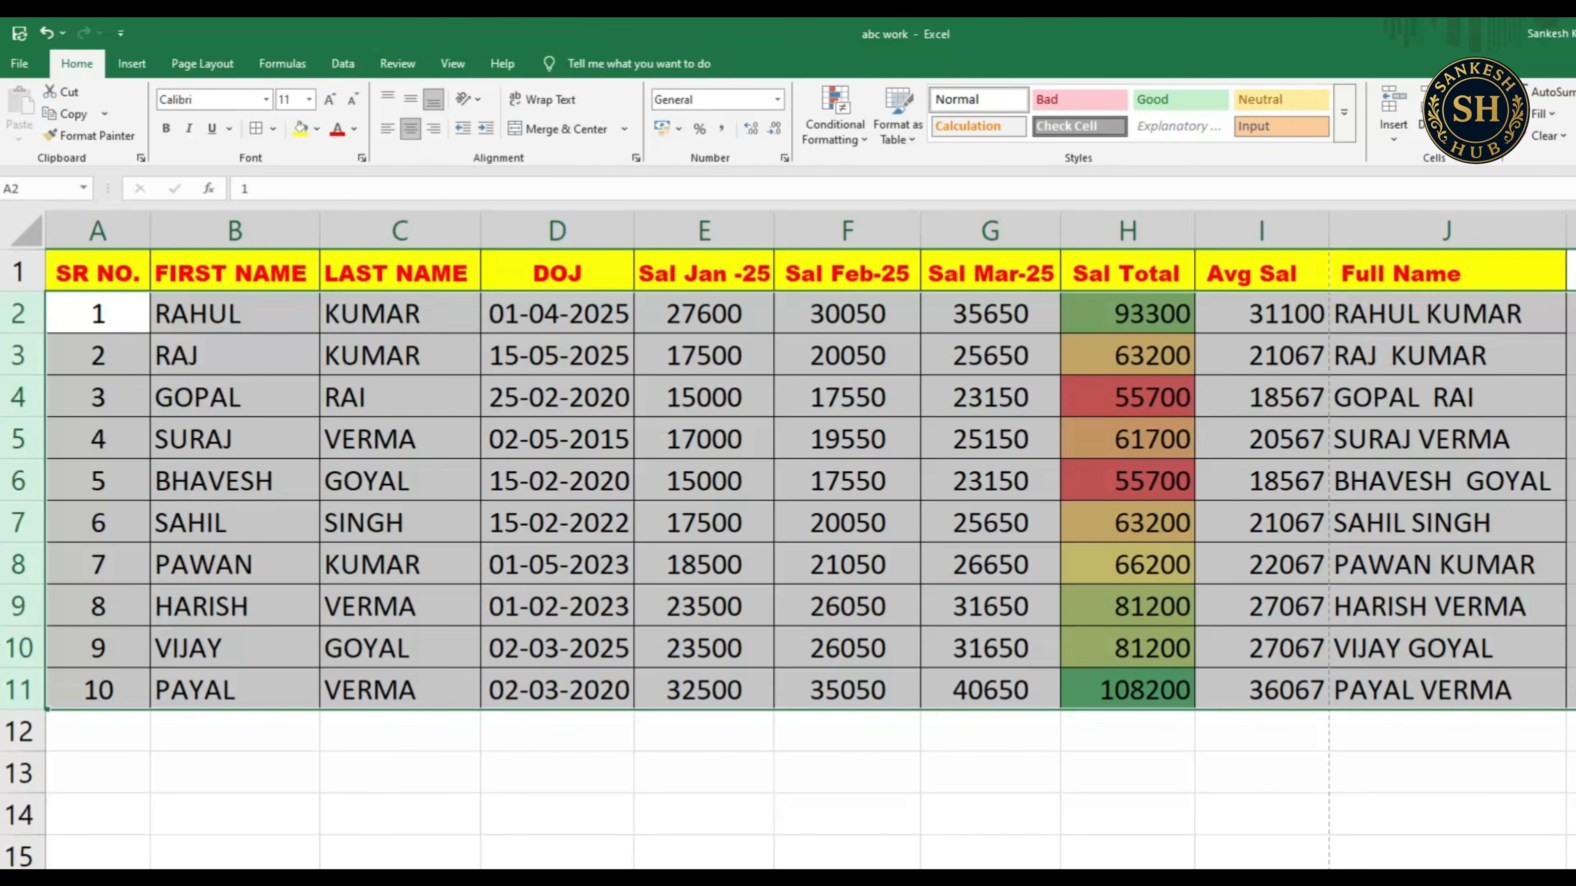
- Sort the selected data rows on the cell values of Sal Total, from largest to smallest, using a custom sort
left_click(342, 65)
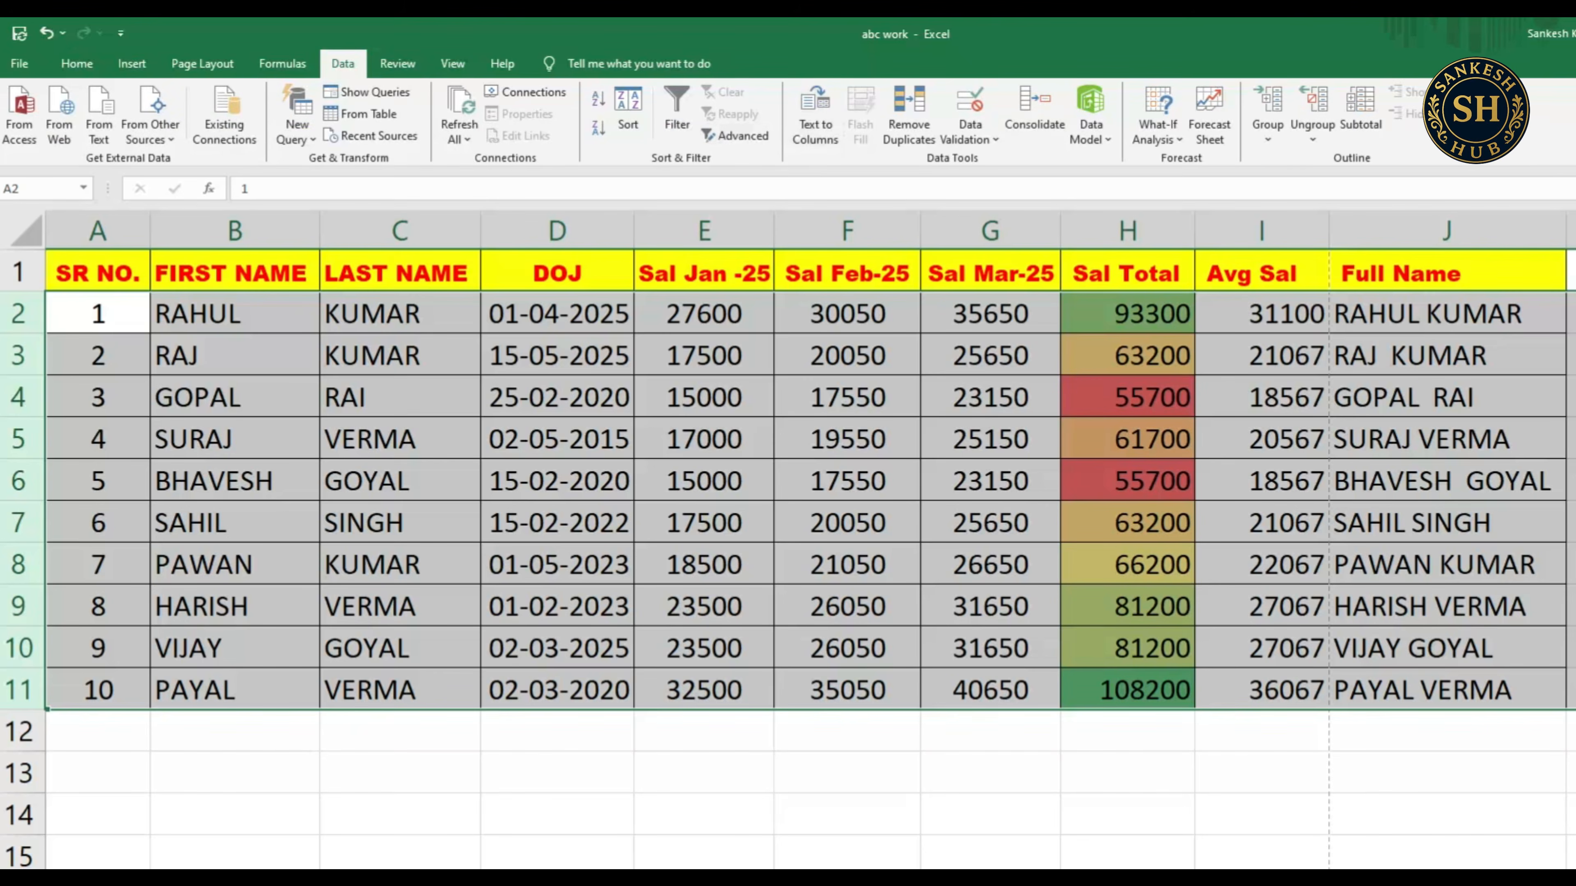
left_click(628, 115)
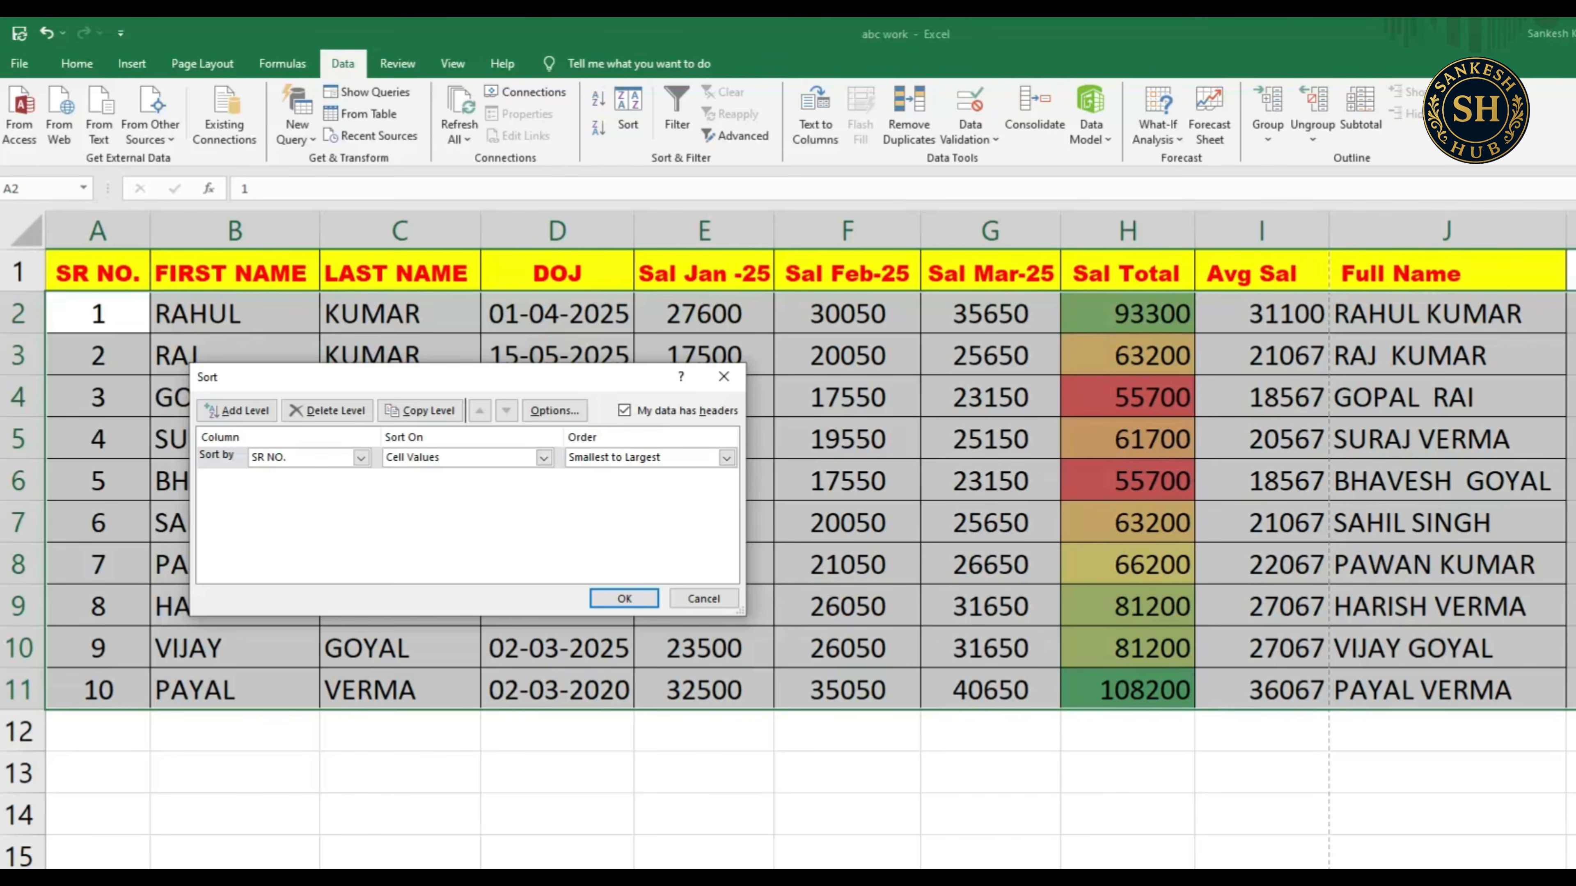
left_click(361, 458)
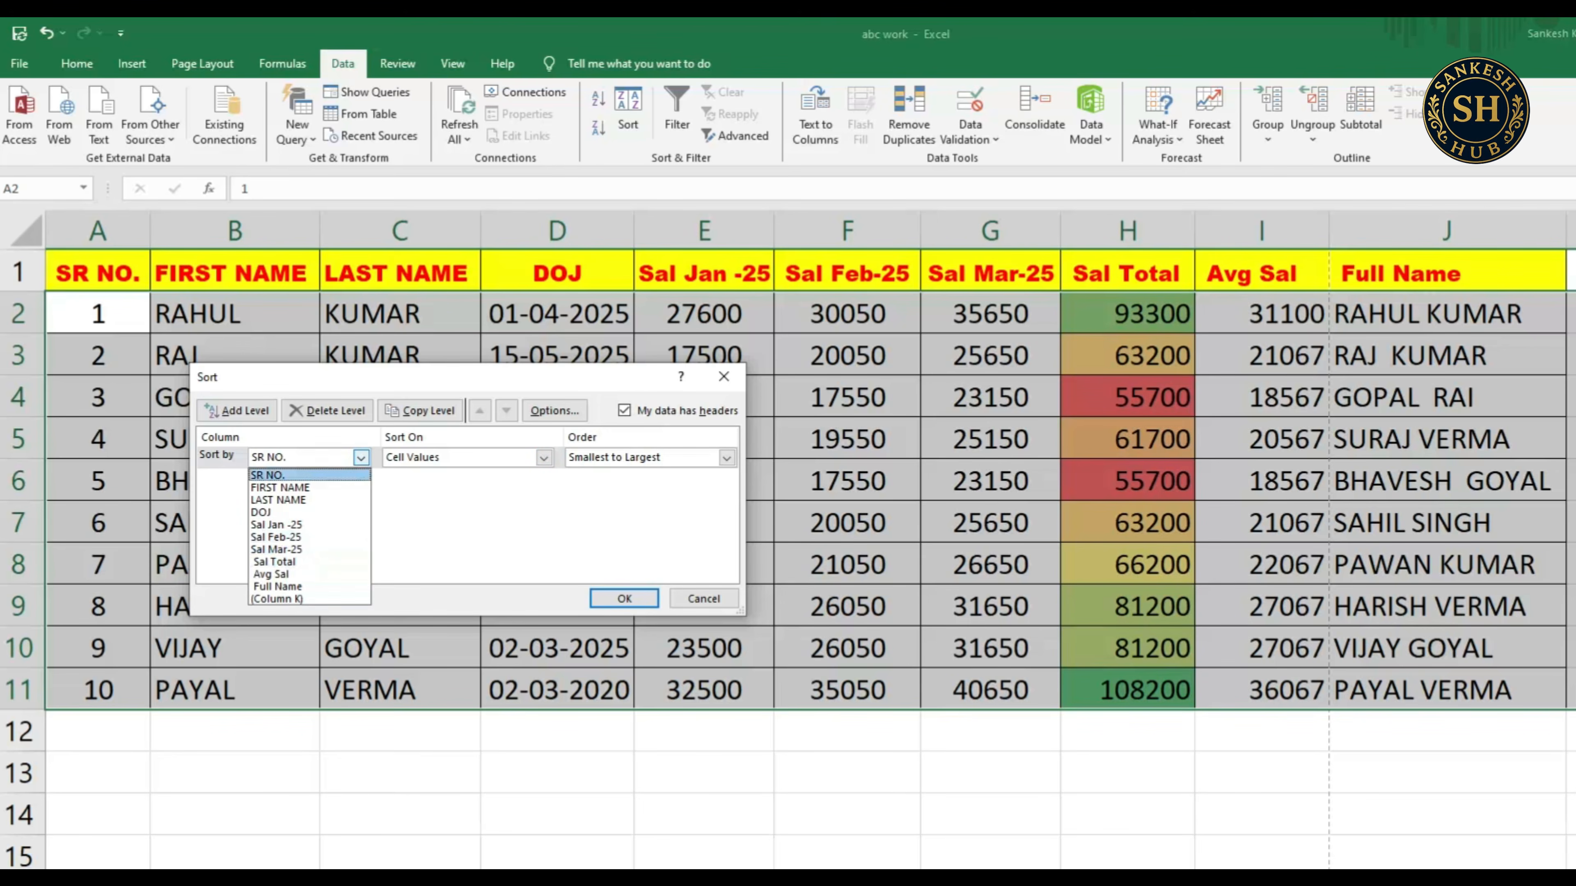
left_click(309, 476)
left_click(726, 457)
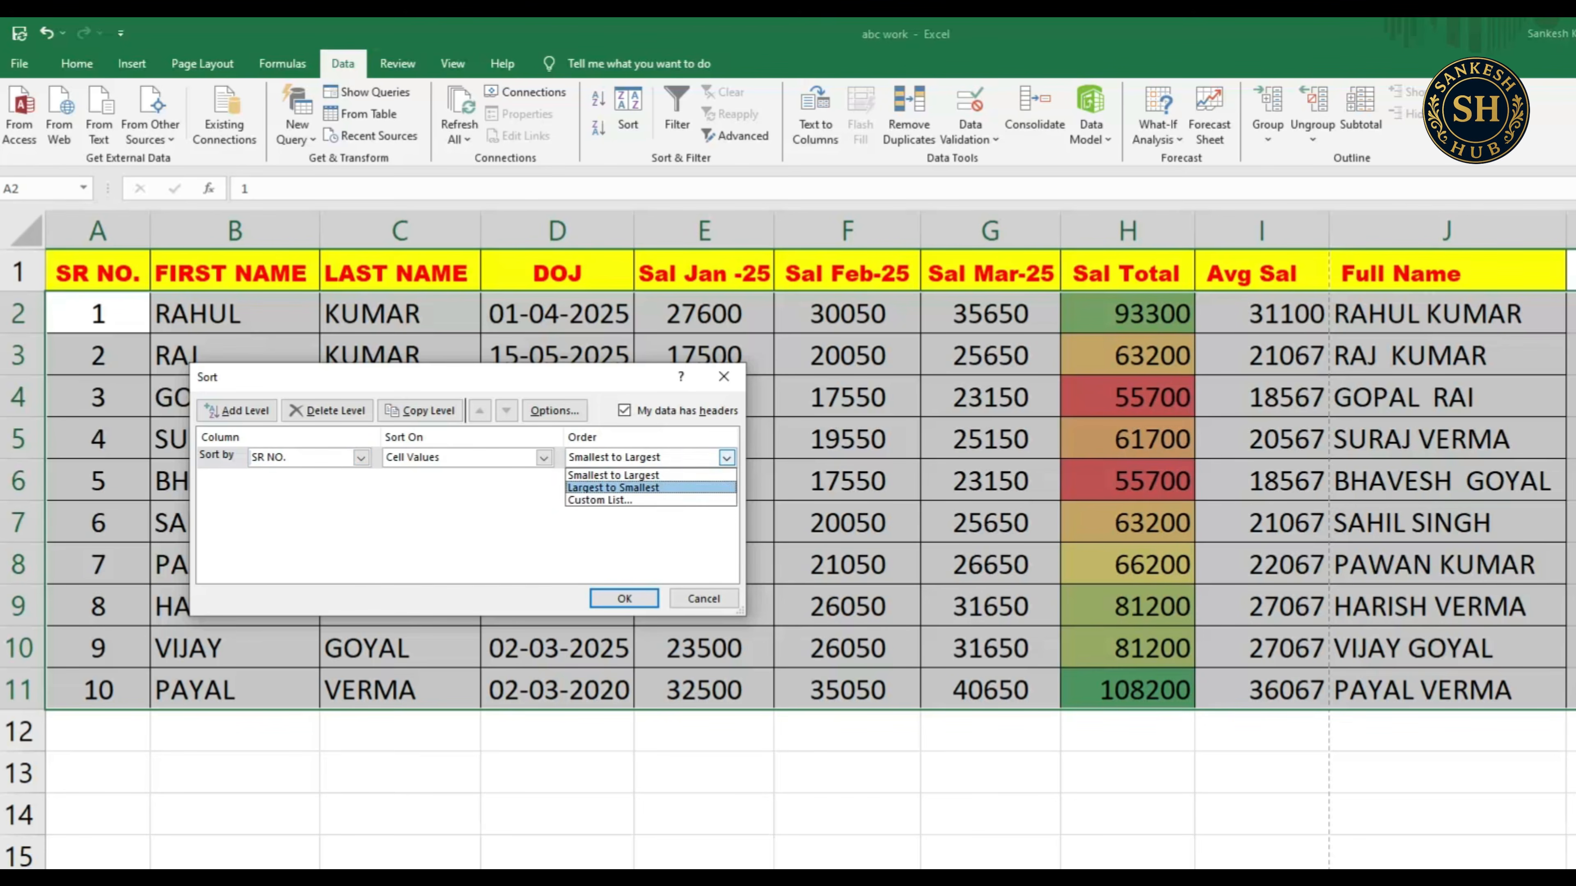
left_click(360, 457)
left_click(360, 457)
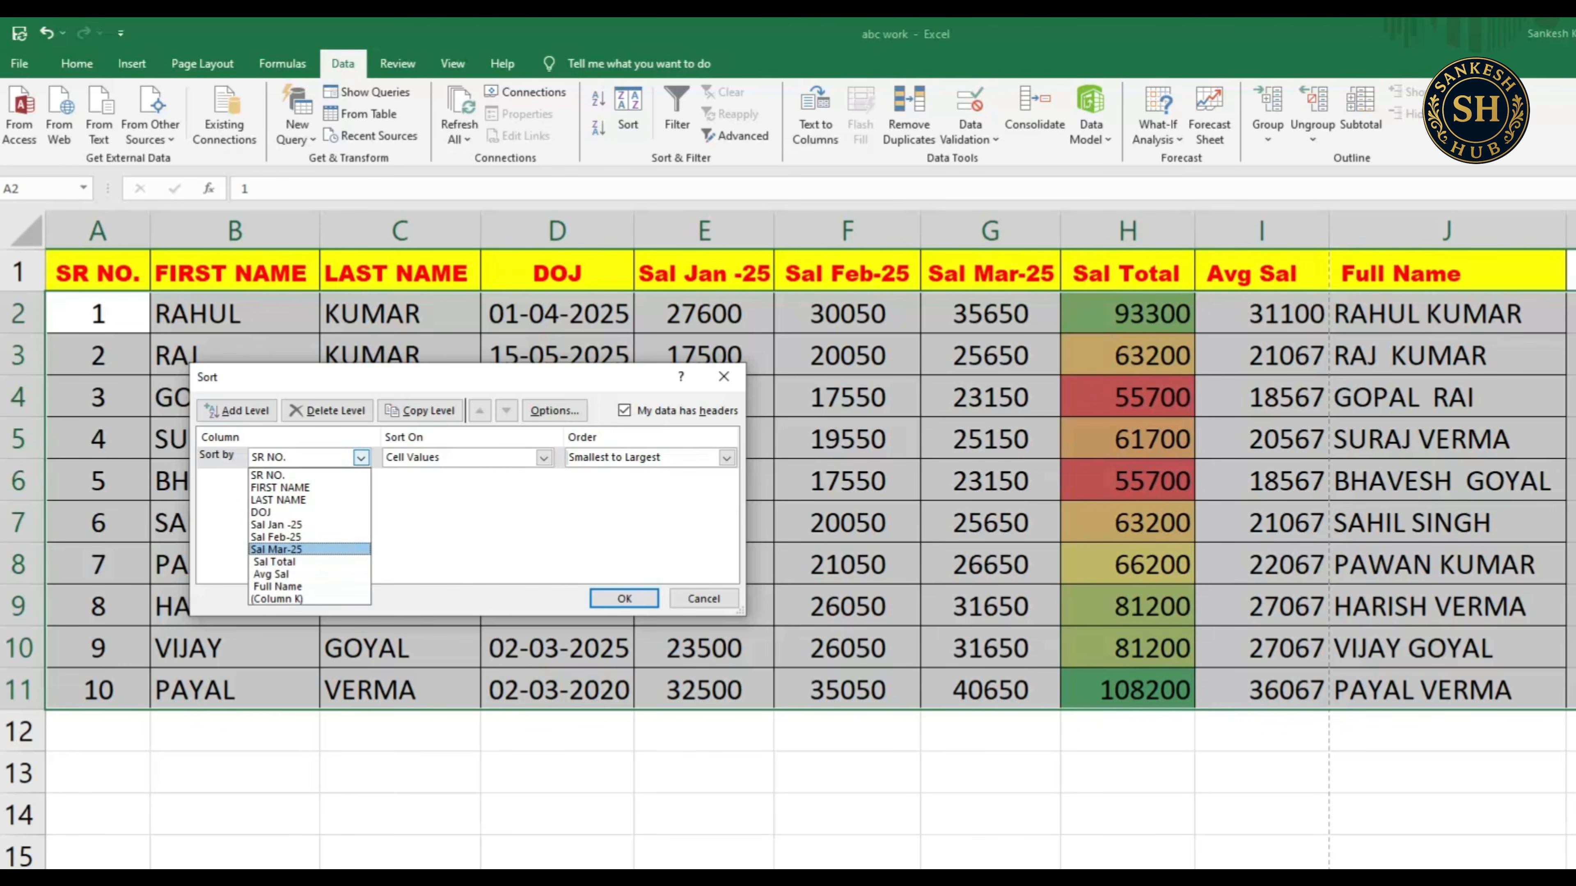
left_click(274, 562)
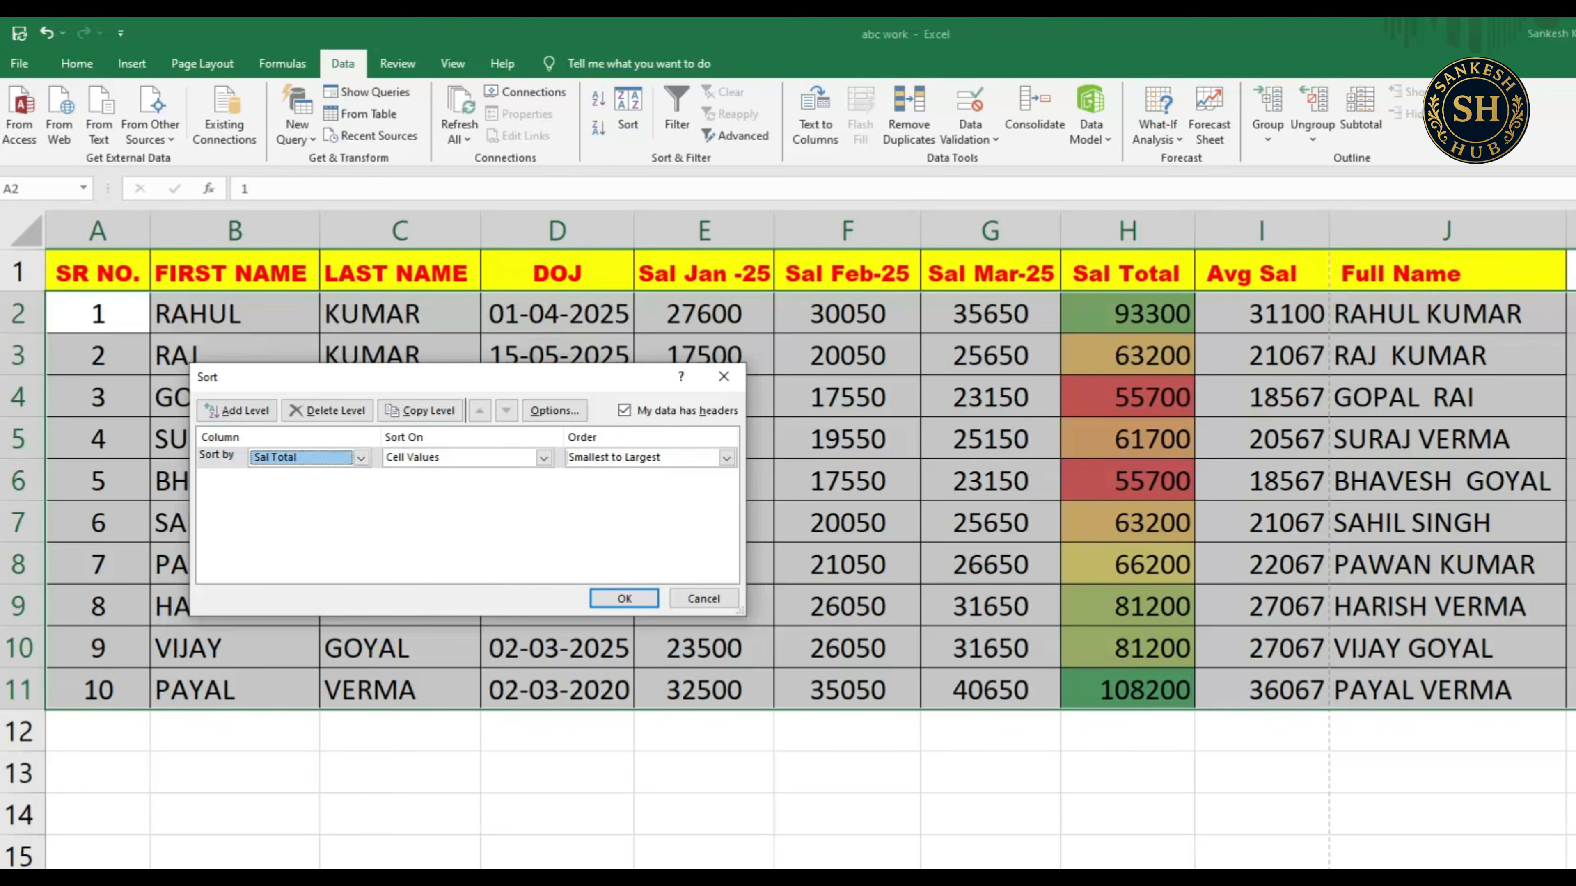
left_click(726, 457)
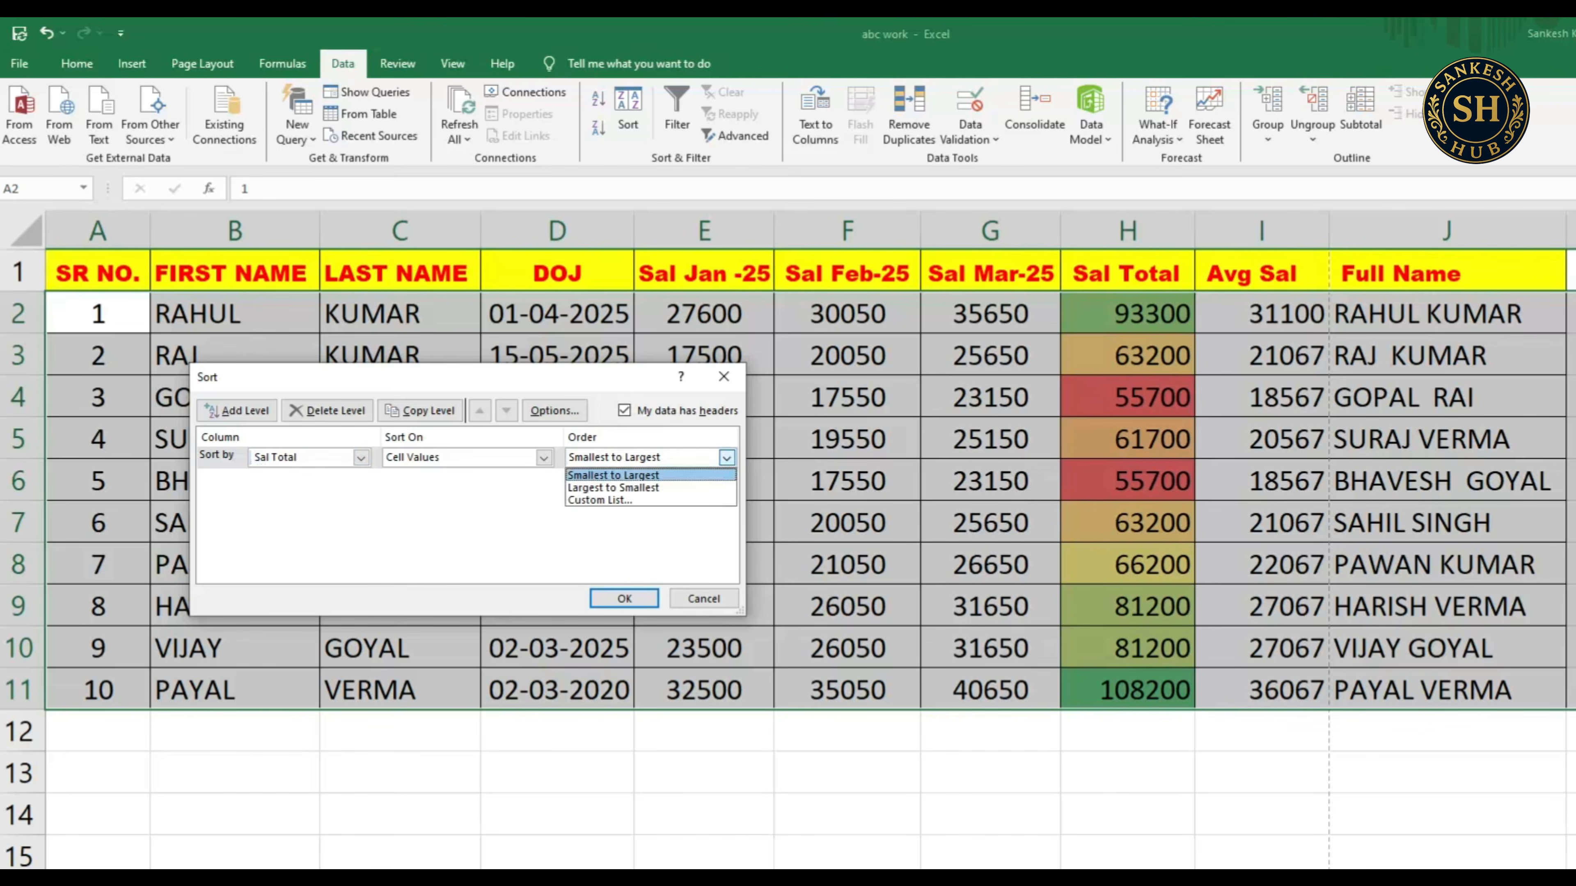
left_click(613, 487)
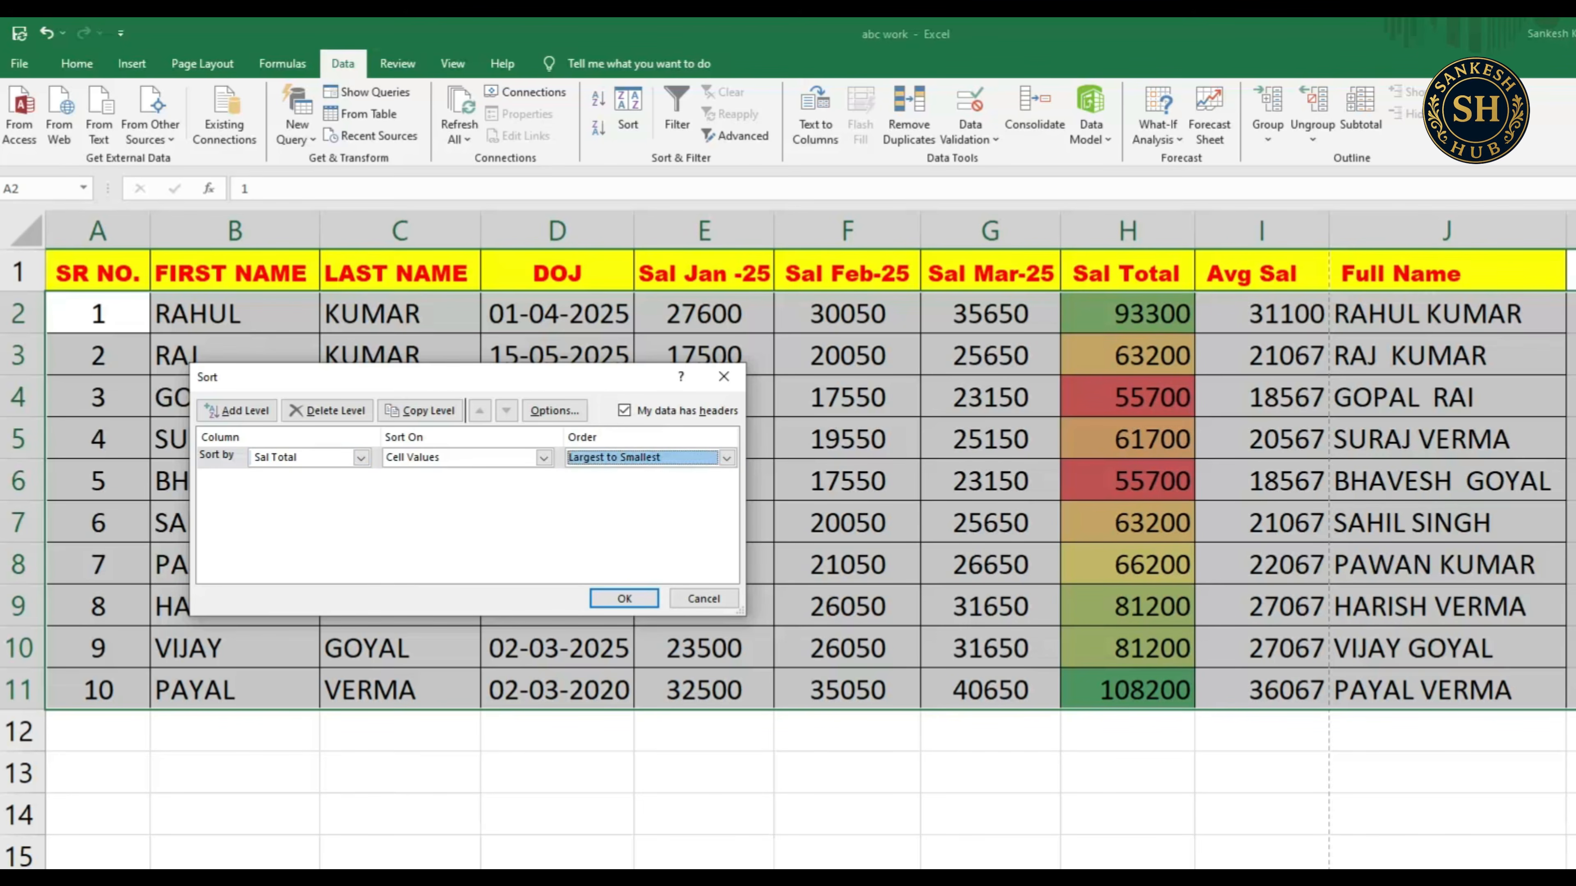
left_click(624, 598)
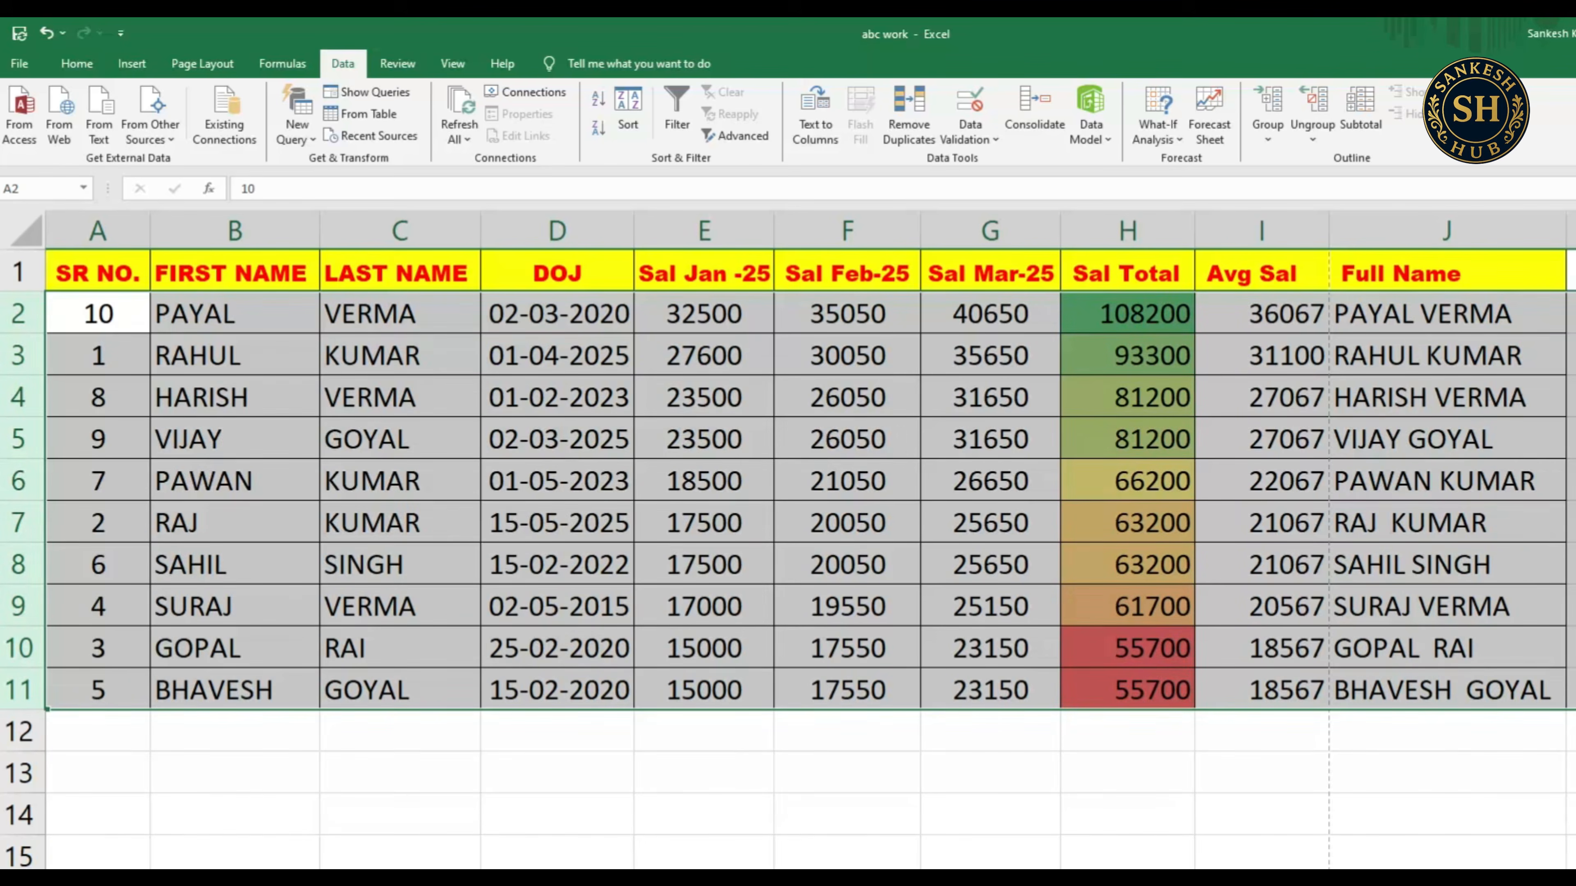
- Undo the largest-to-smallest sort on Sal Total
left_click(1127, 315)
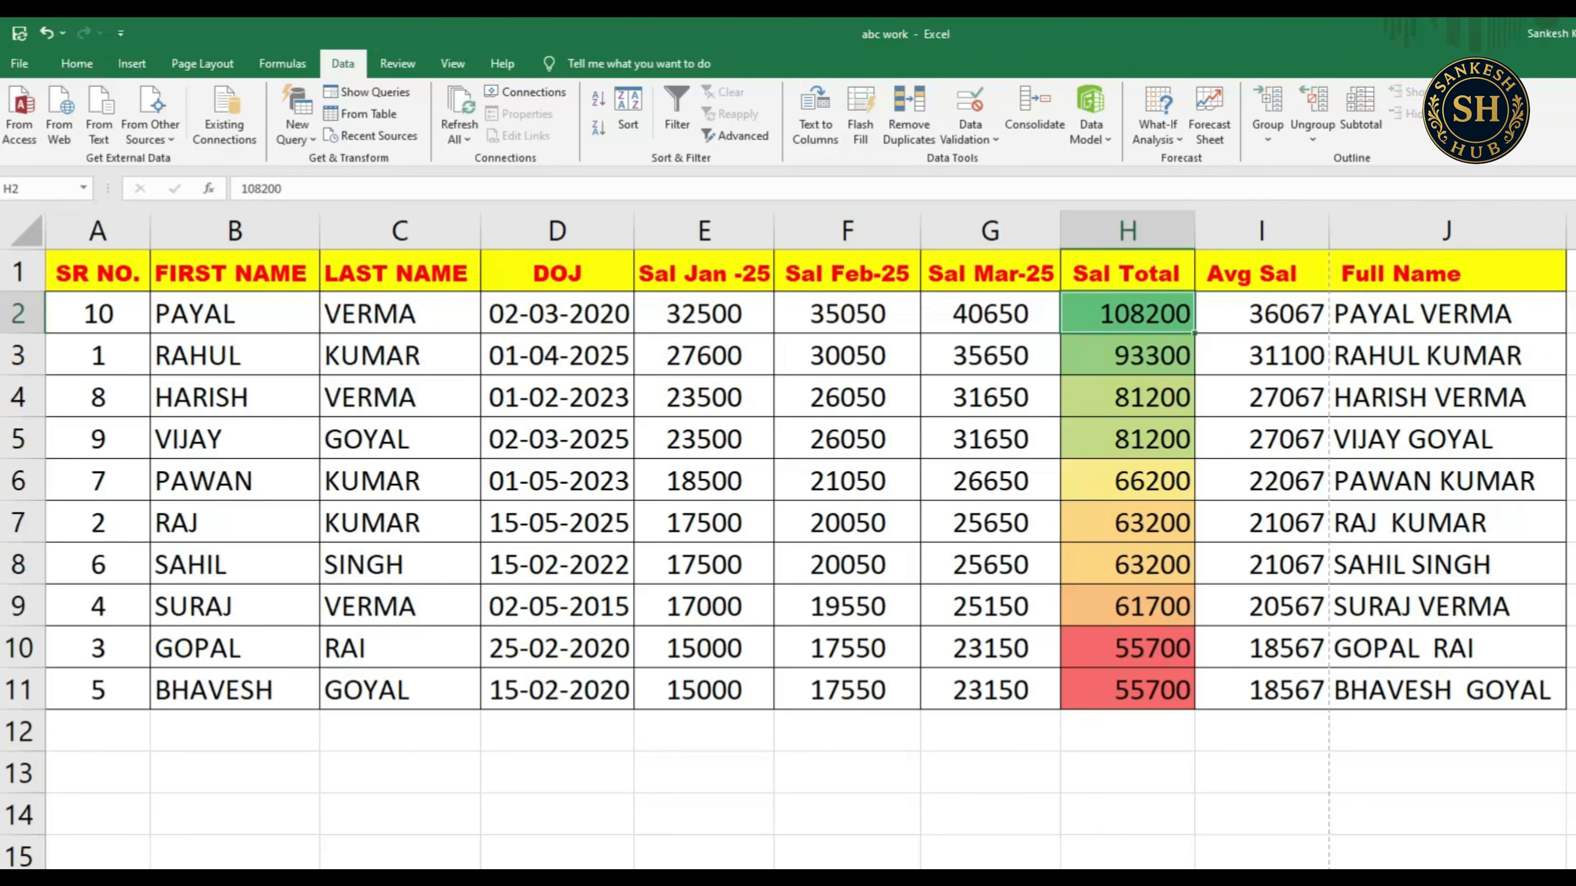
key("ctrl+z")
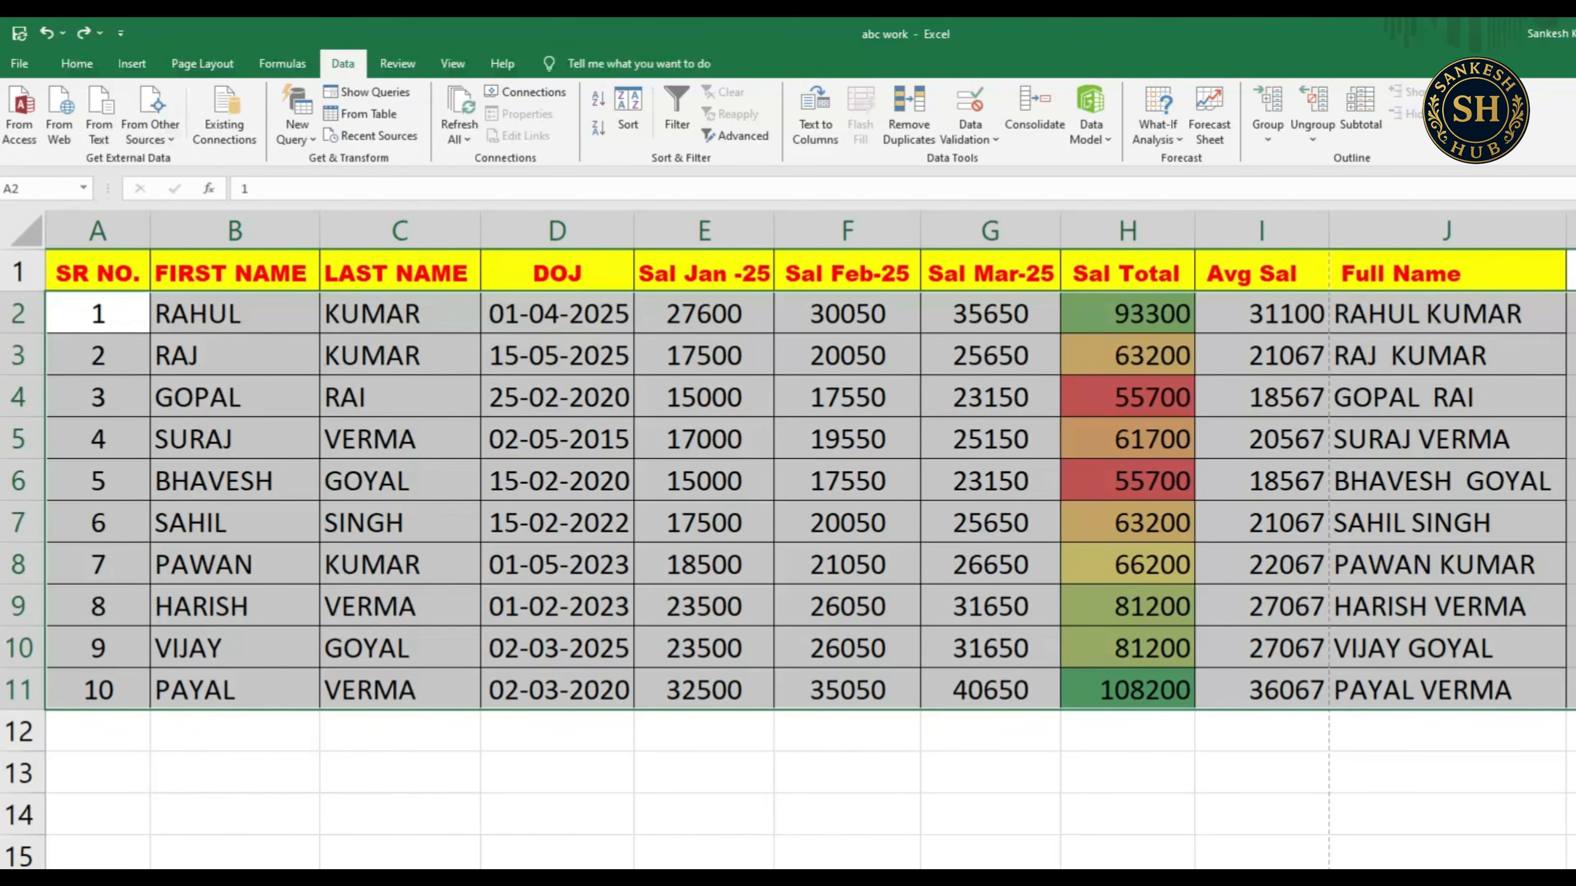
left_click(990, 774)
left_click(704, 397)
left_click(557, 481)
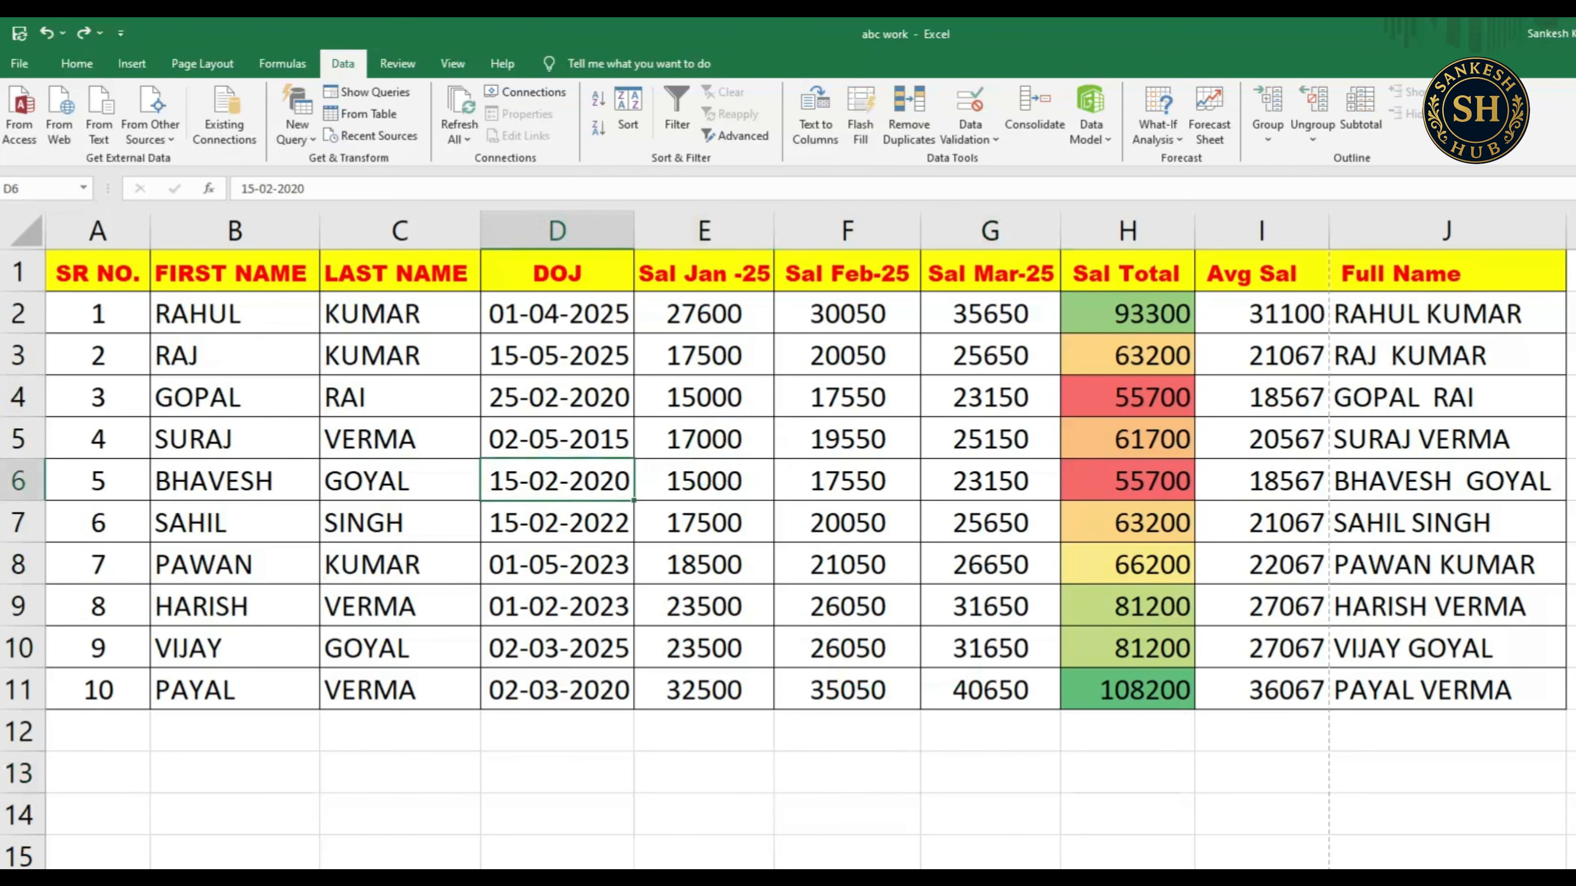
- Highlight duplicate values in the LAST NAME column using conditional formatting with Light Red Fill with Dark Red Text
left_click(400, 231)
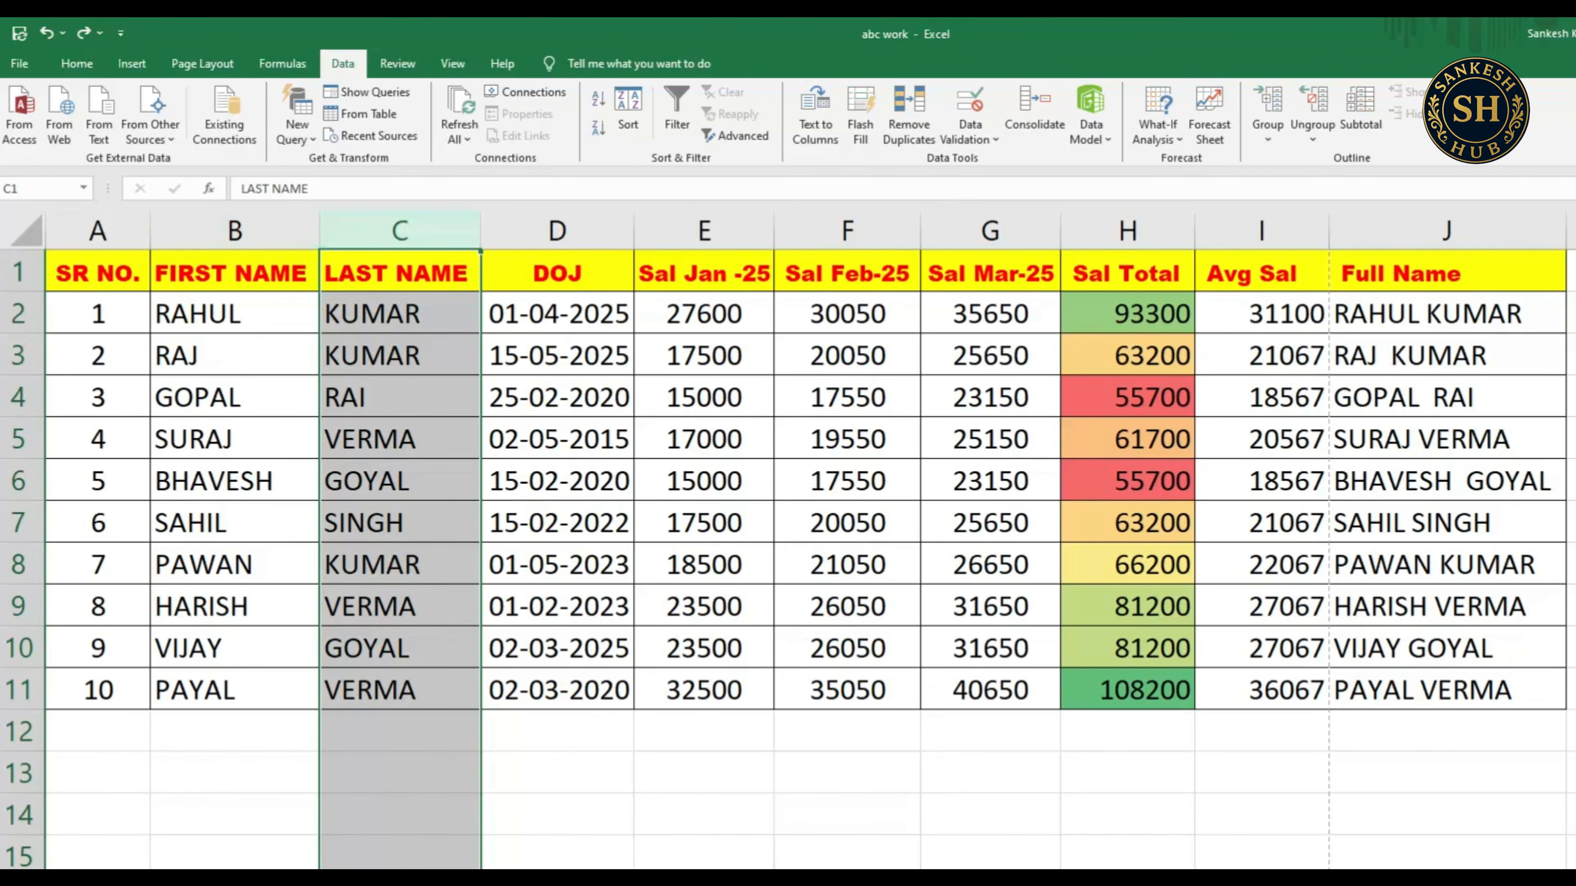
left_click(77, 63)
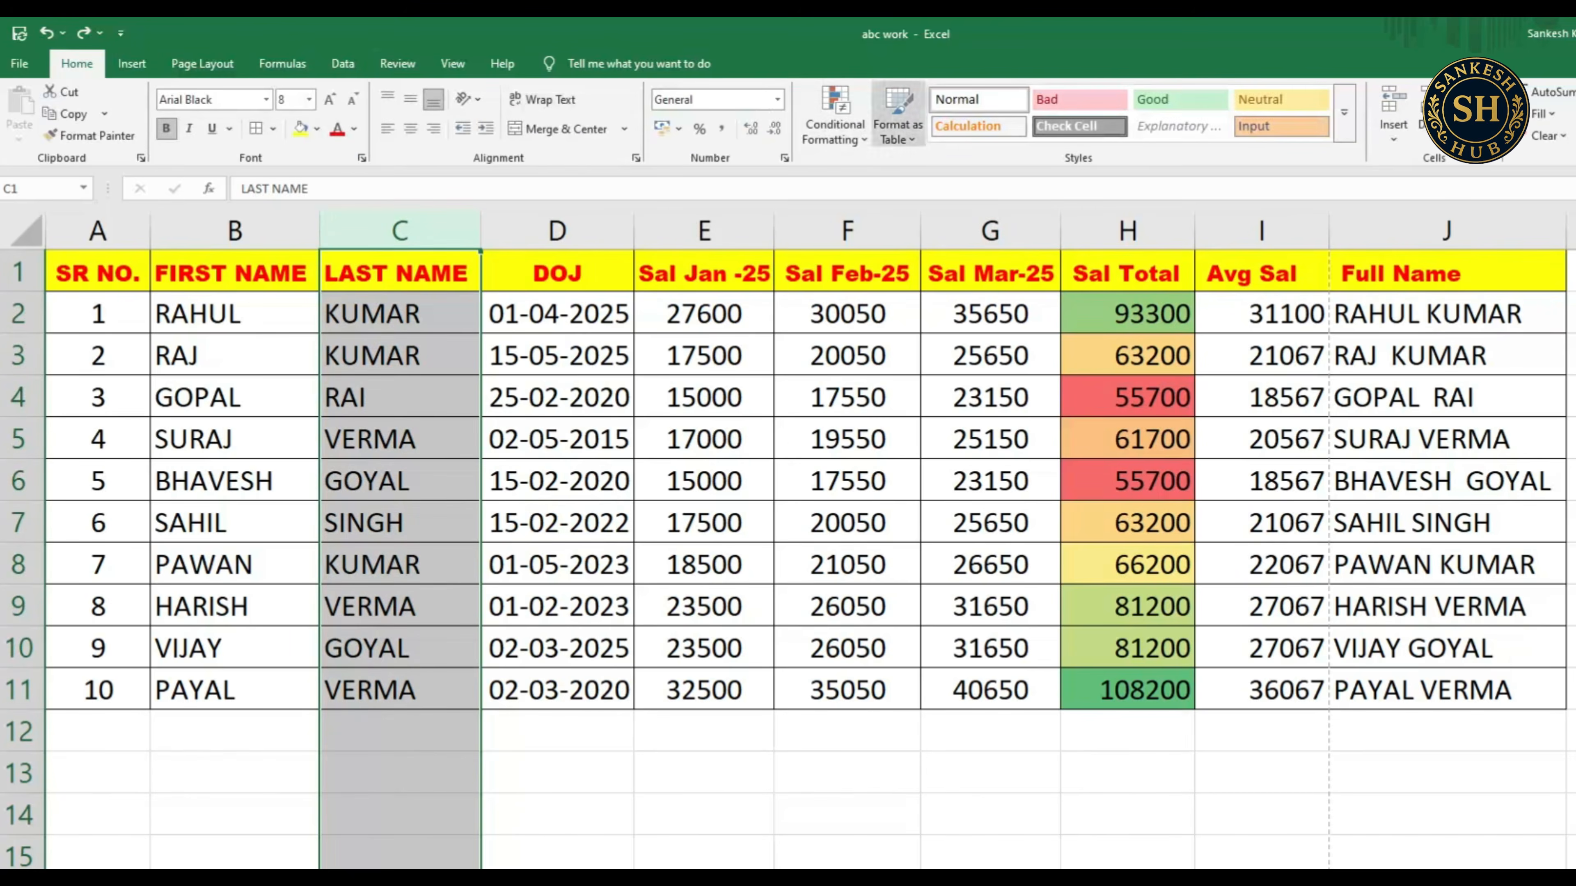
left_click(835, 117)
mouse_move(893, 168)
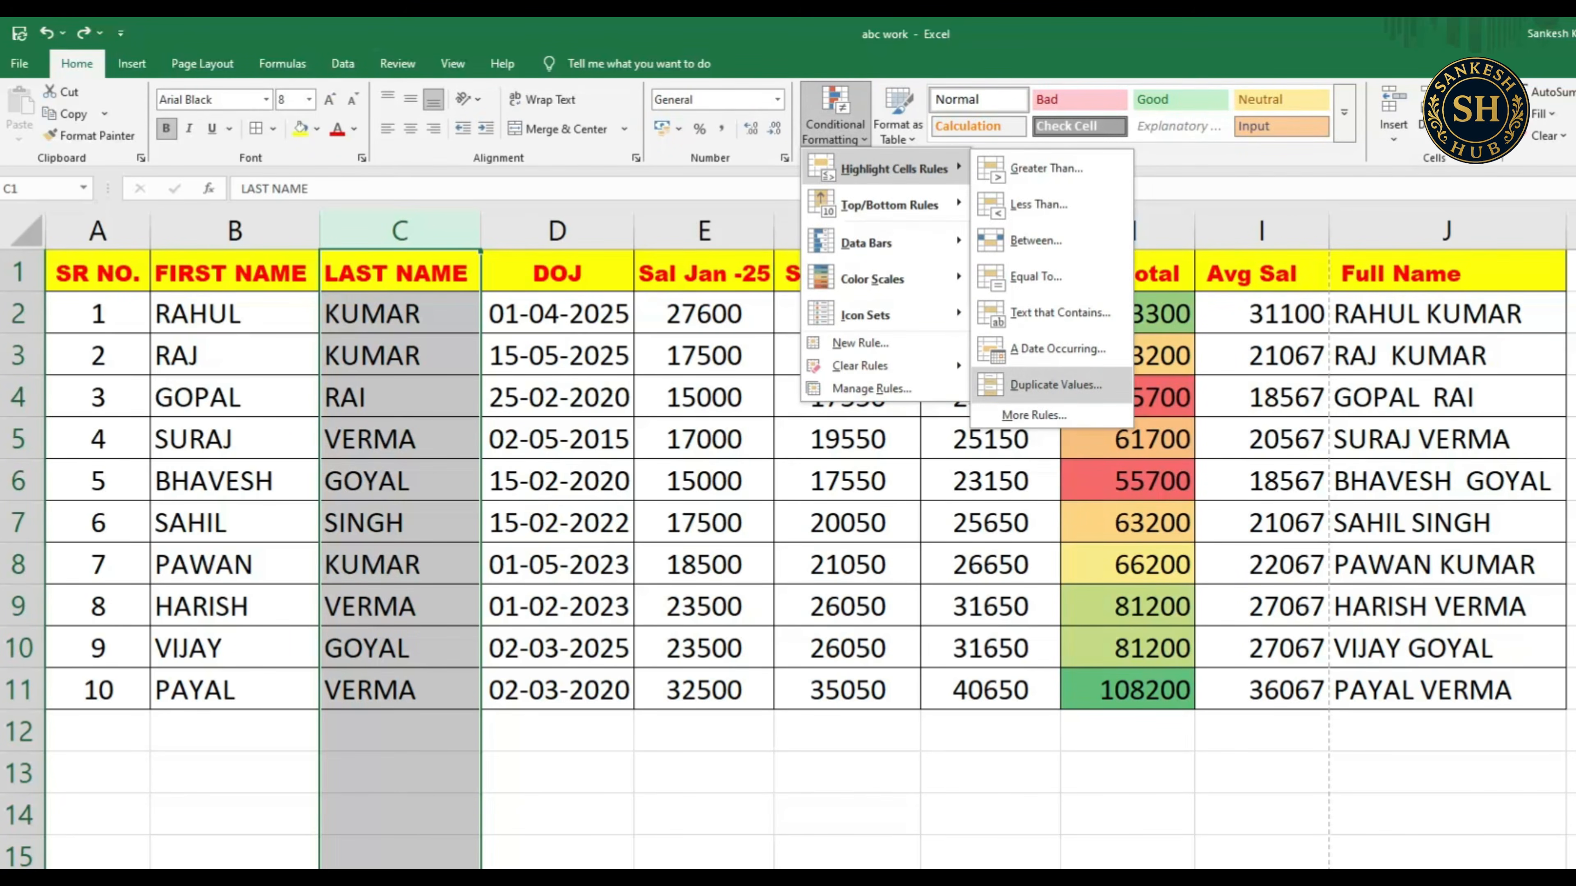
left_click(1054, 384)
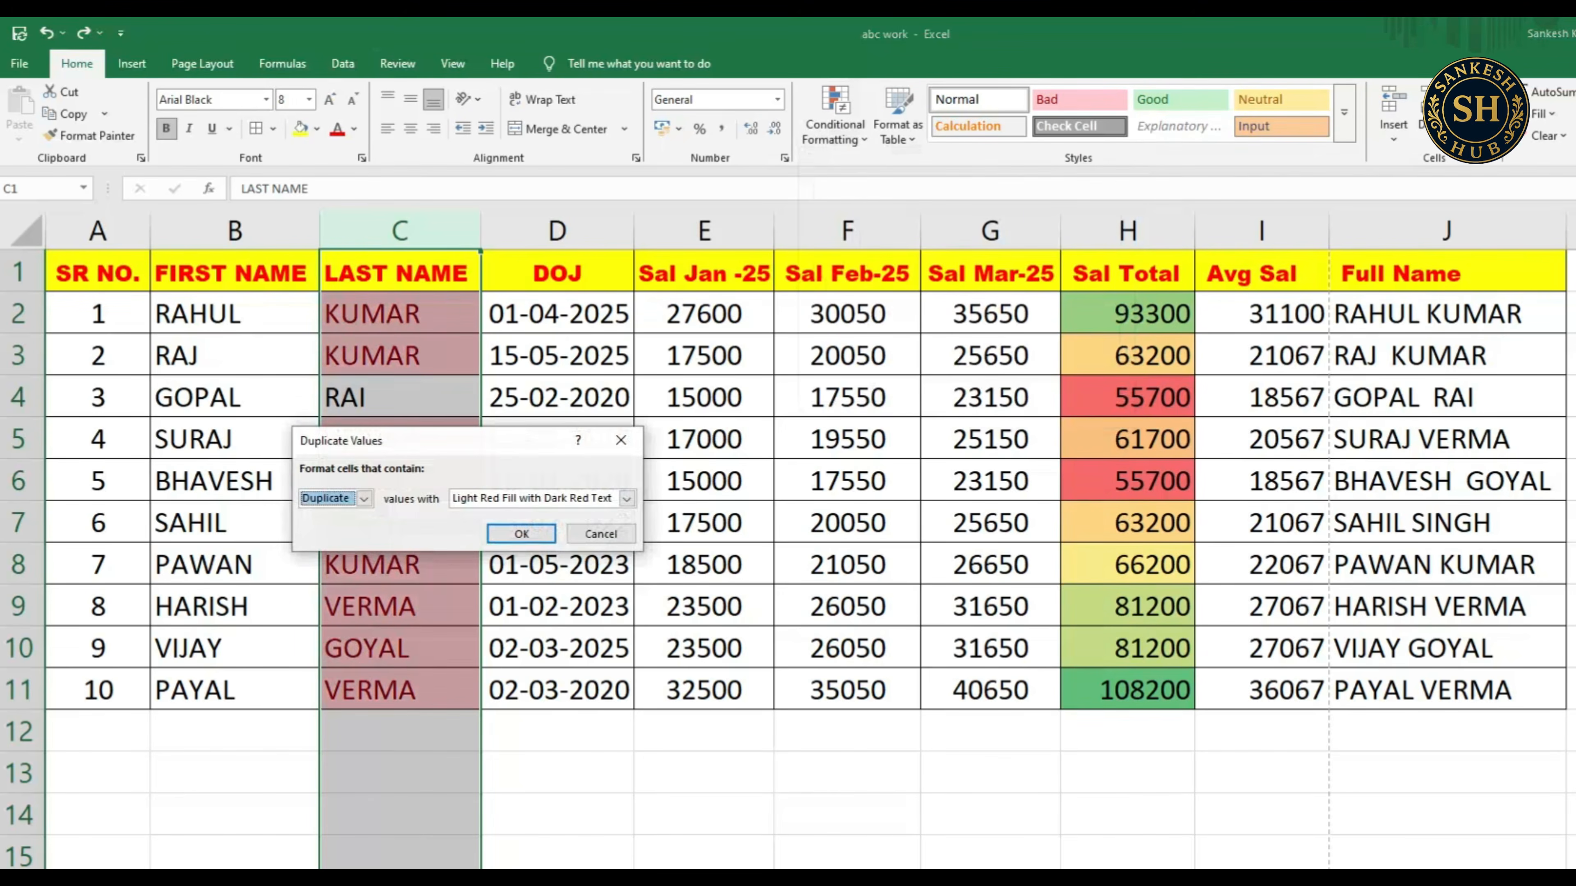
left_click(364, 499)
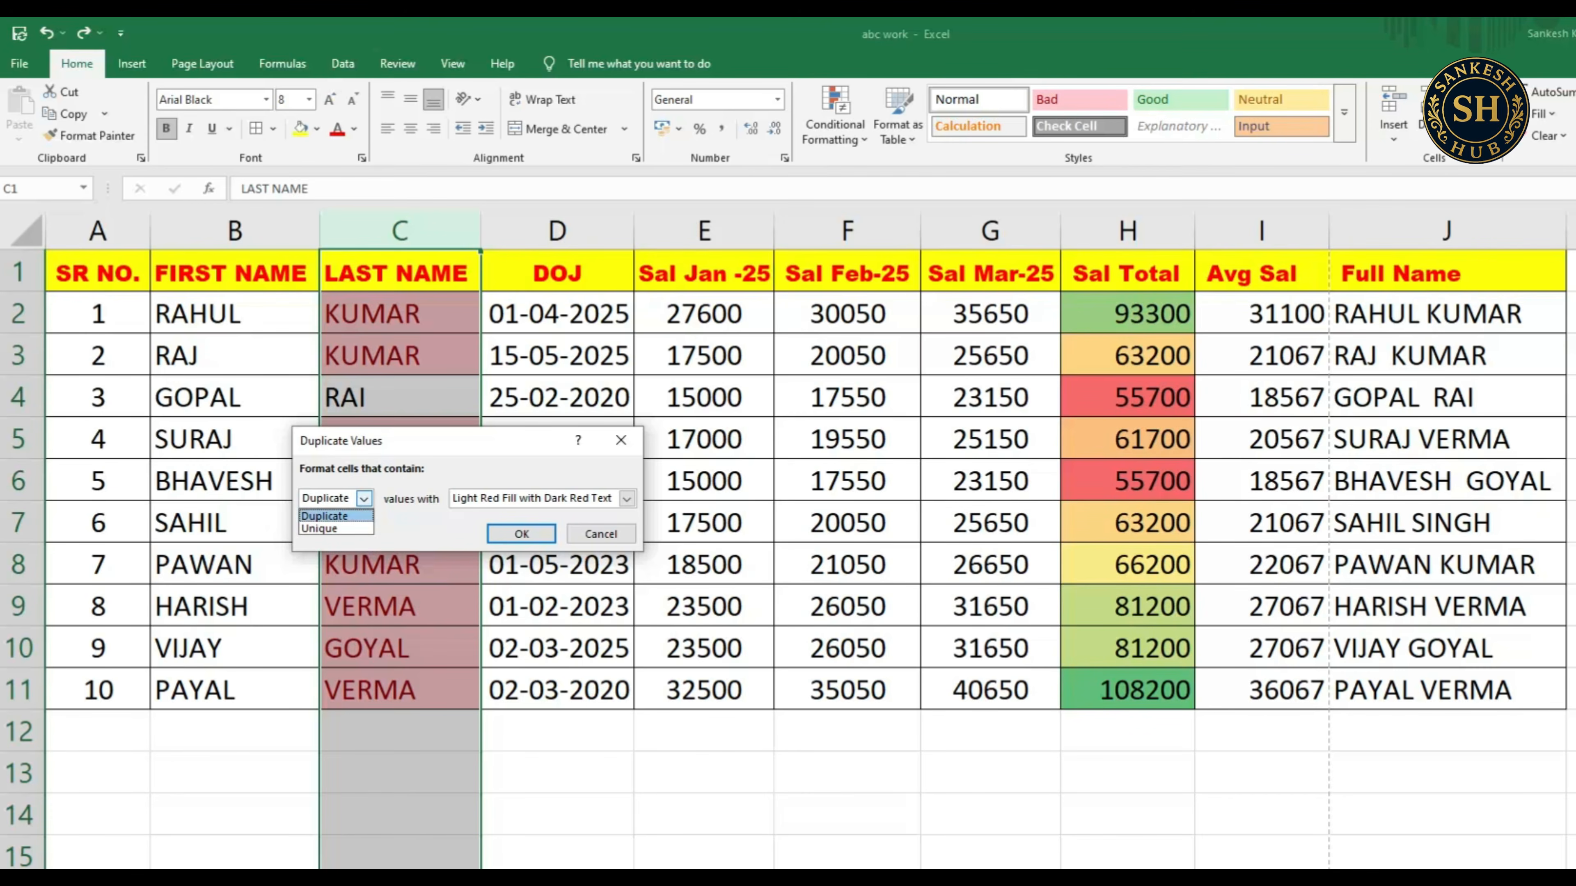
key("Return")
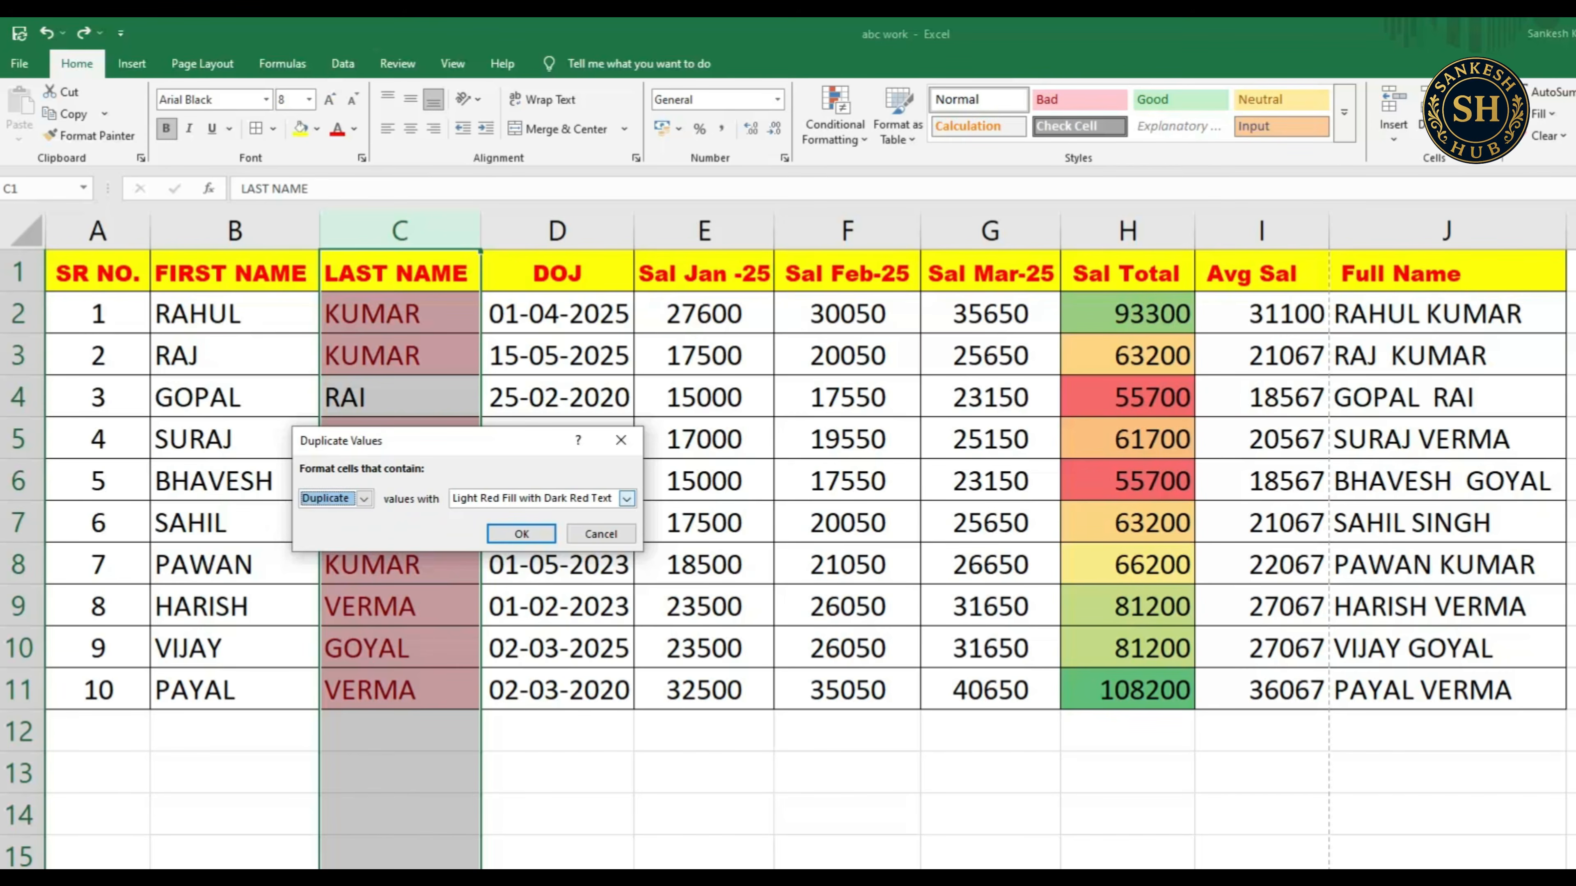
left_click(626, 499)
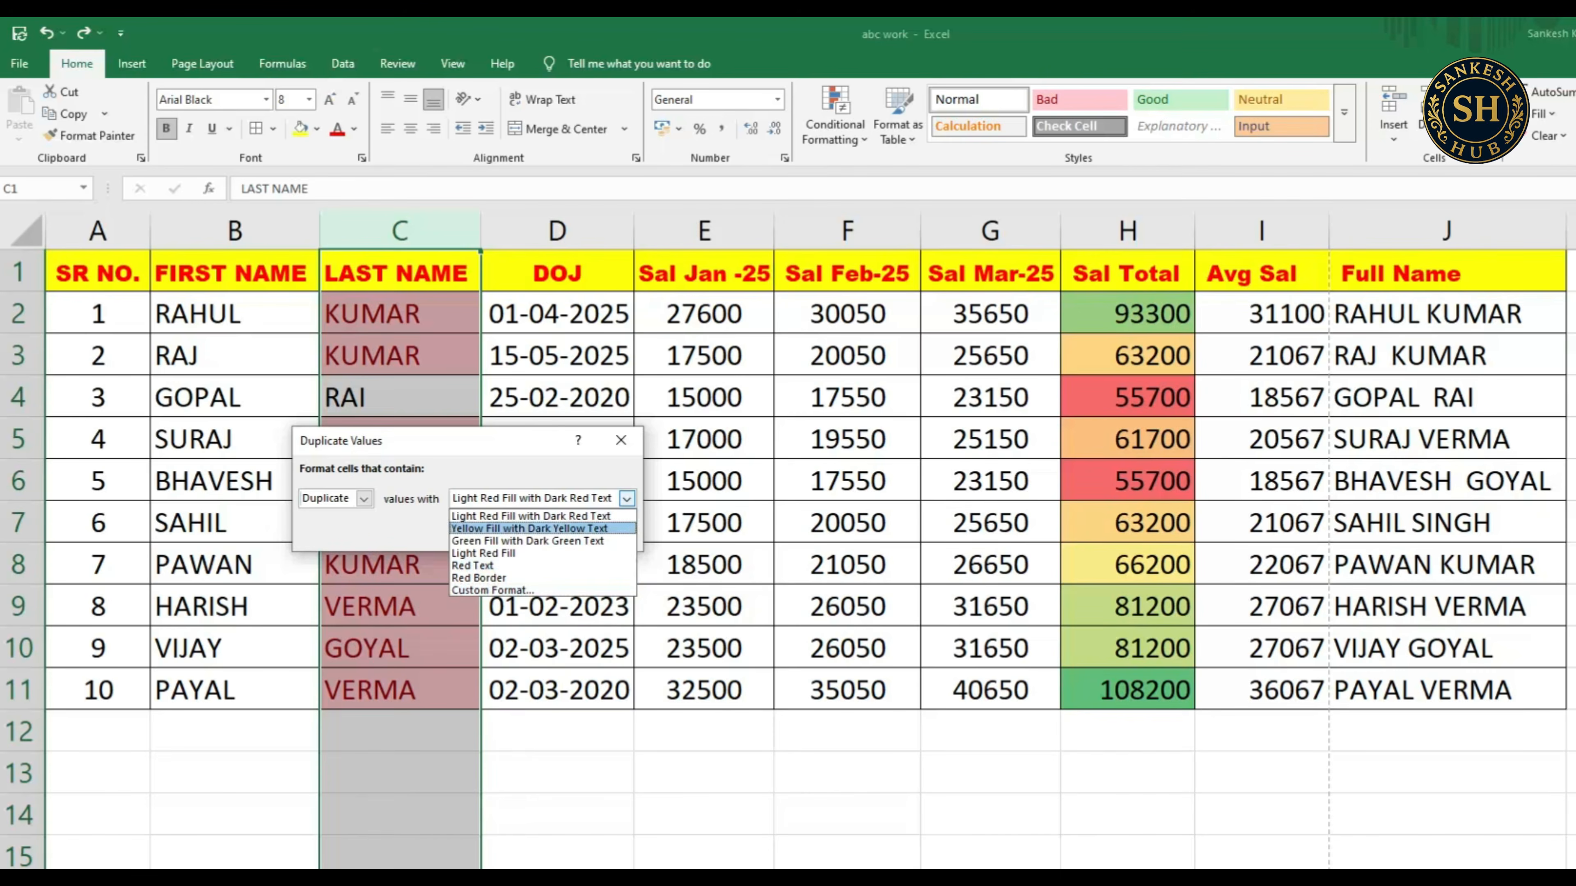
left_click(530, 515)
left_click(521, 534)
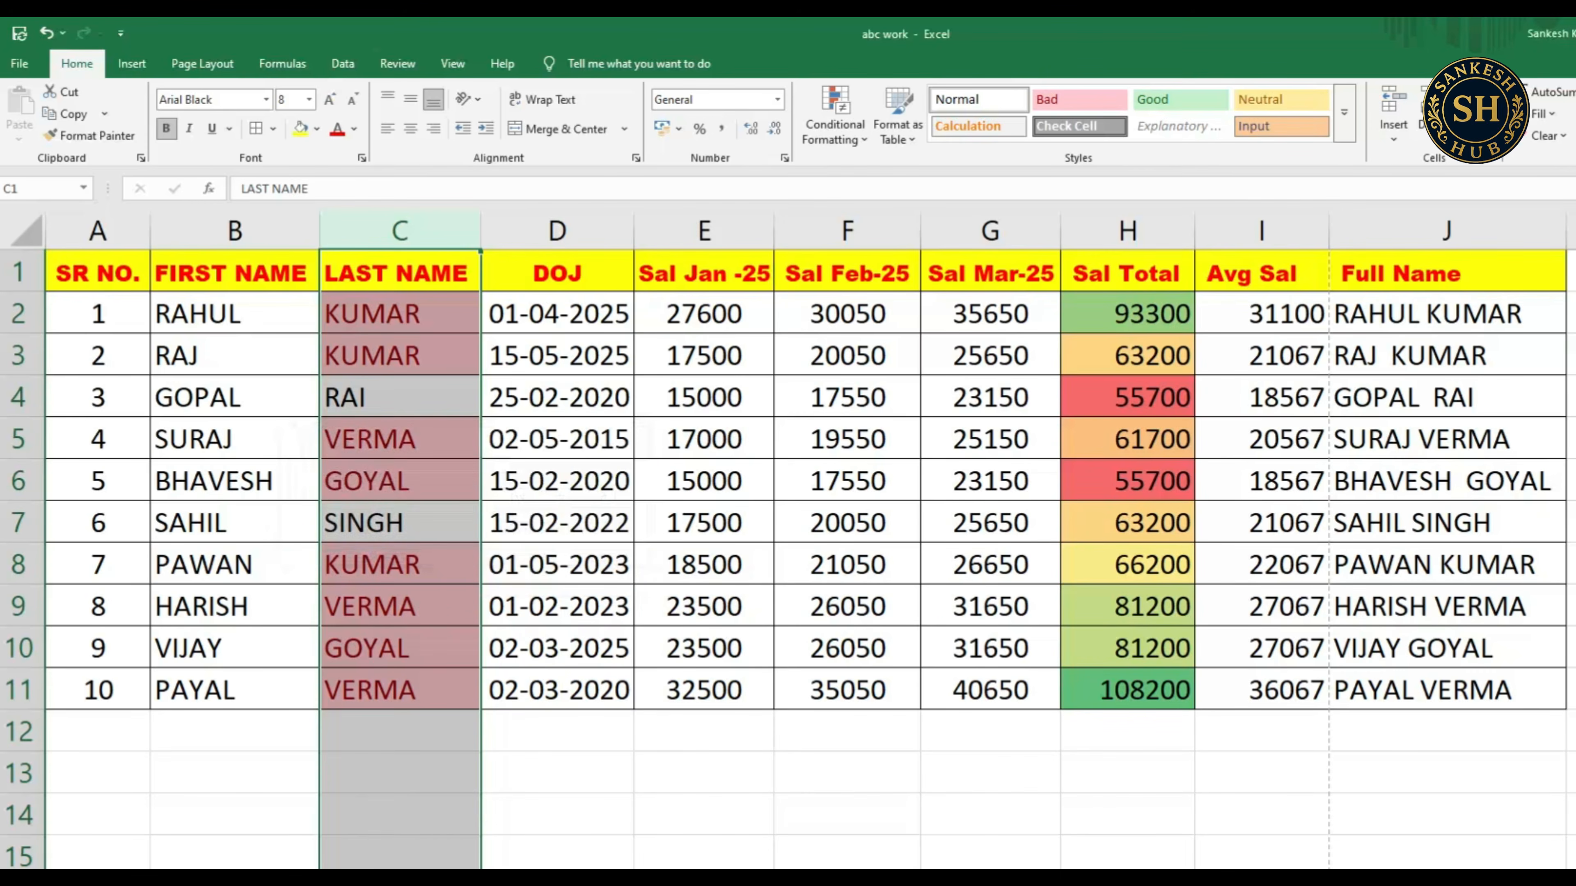
left_click_drag(397, 397, 398, 439)
key("Down")
key("Down")
key("Down")
key("Down")
key("Down")
key("Down")
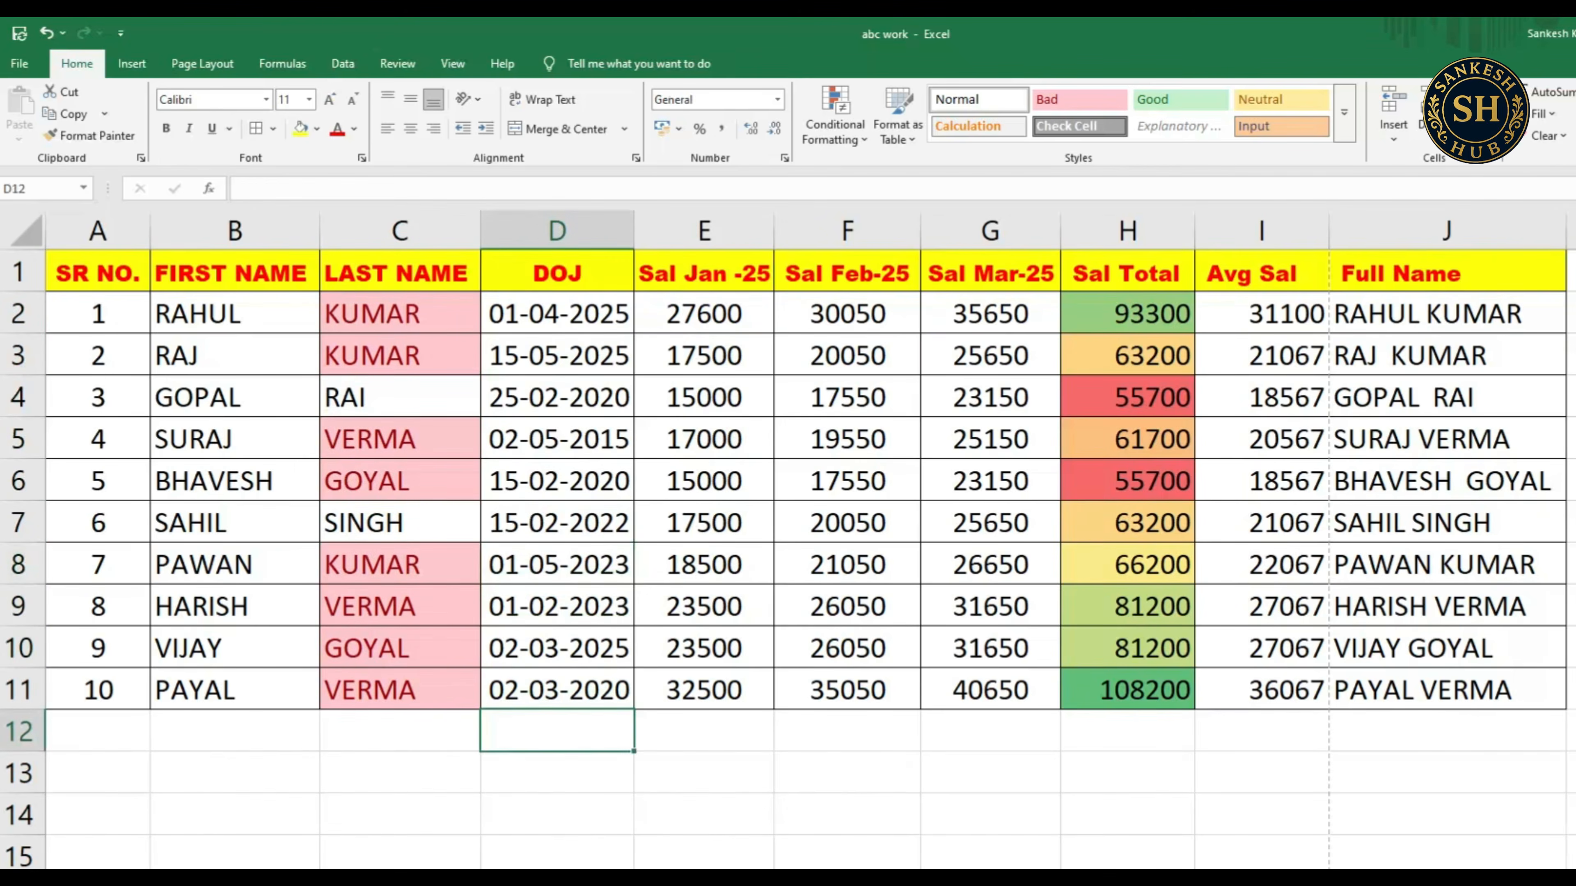
left_click(1446, 772)
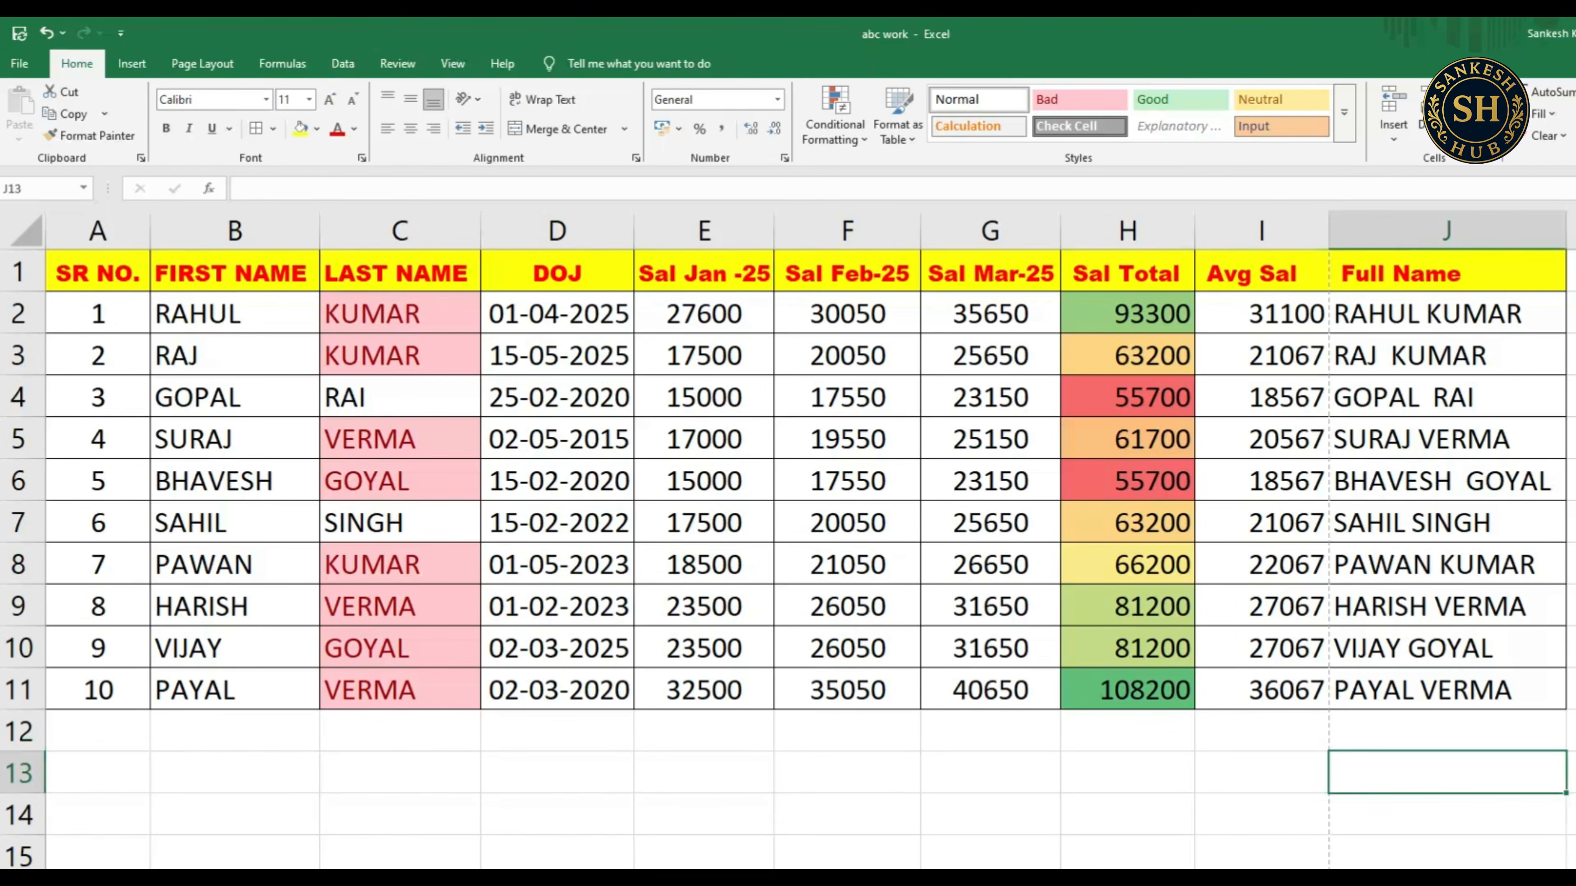
left_click(399, 272)
left_click(834, 118)
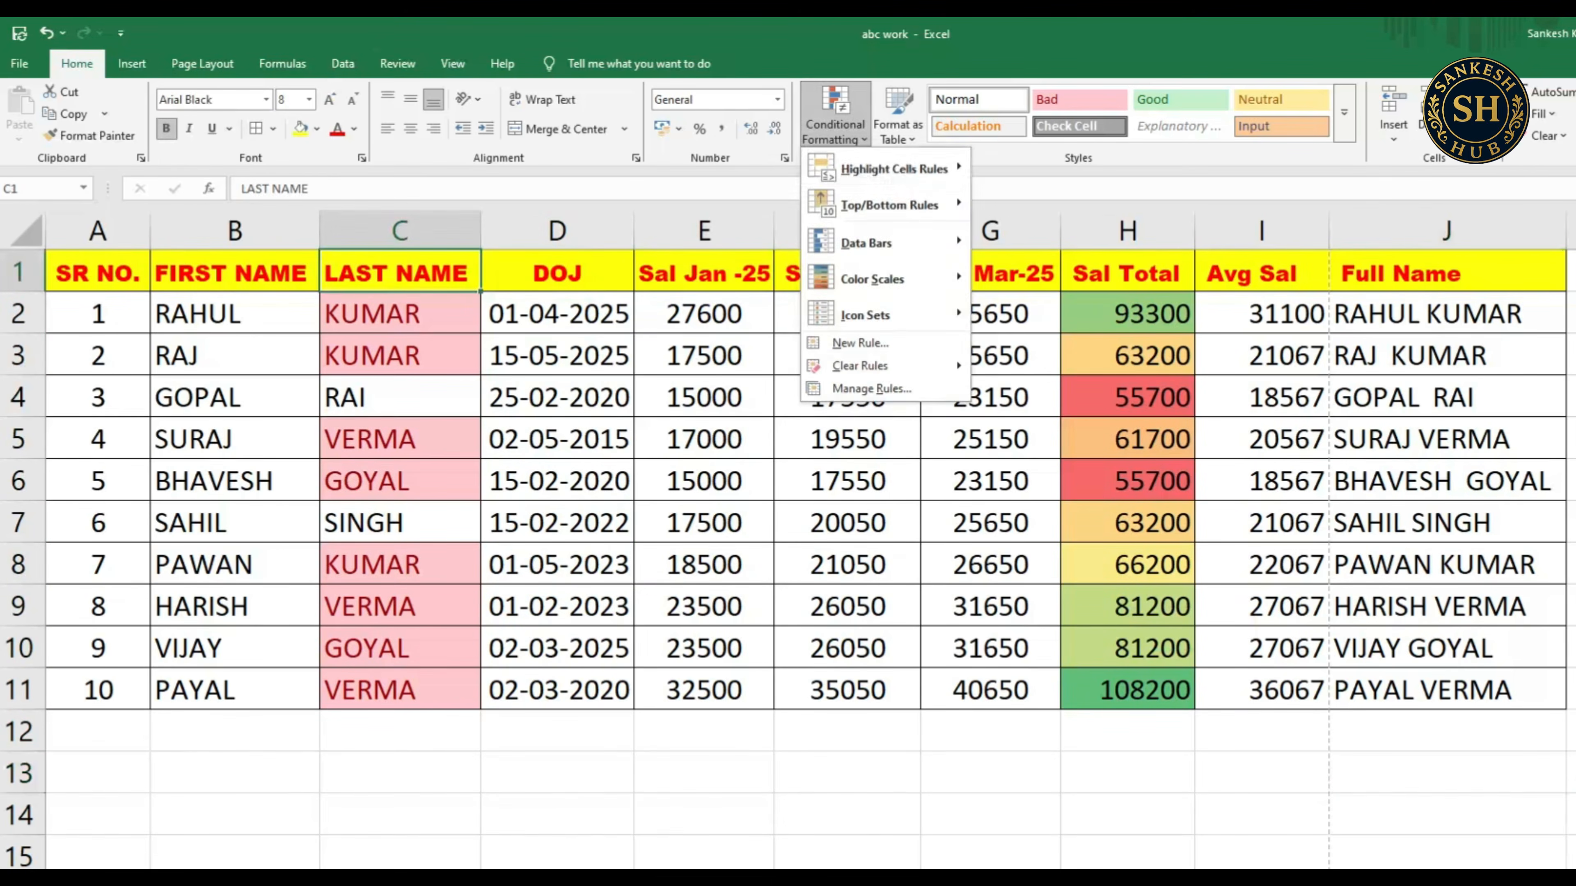
mouse_move(869, 242)
key("Escape")
left_click(399, 355)
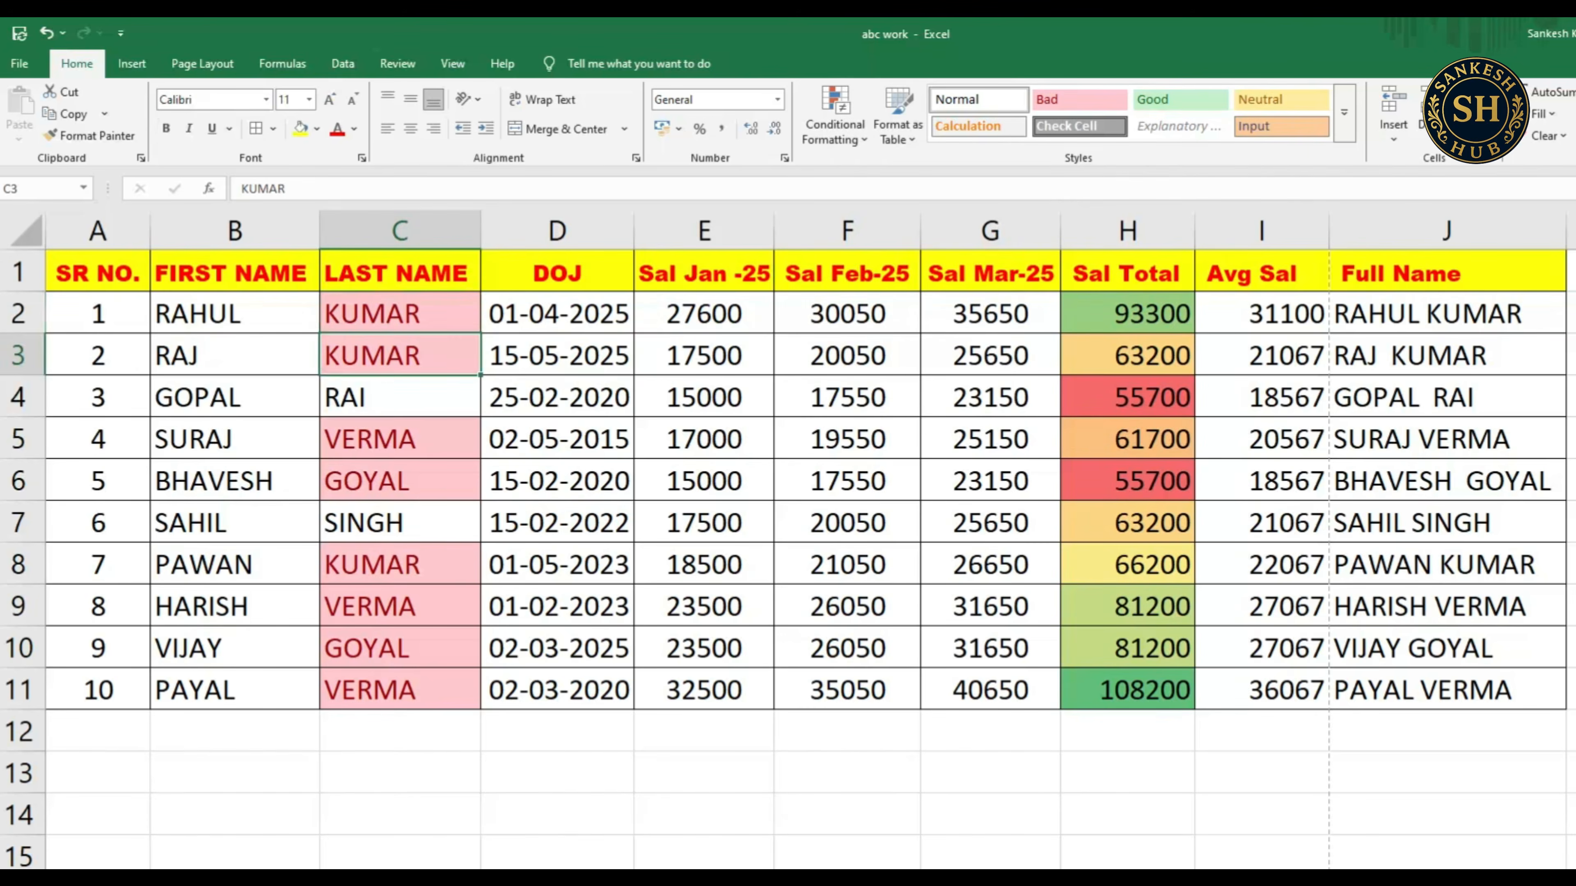
left_click(703, 396)
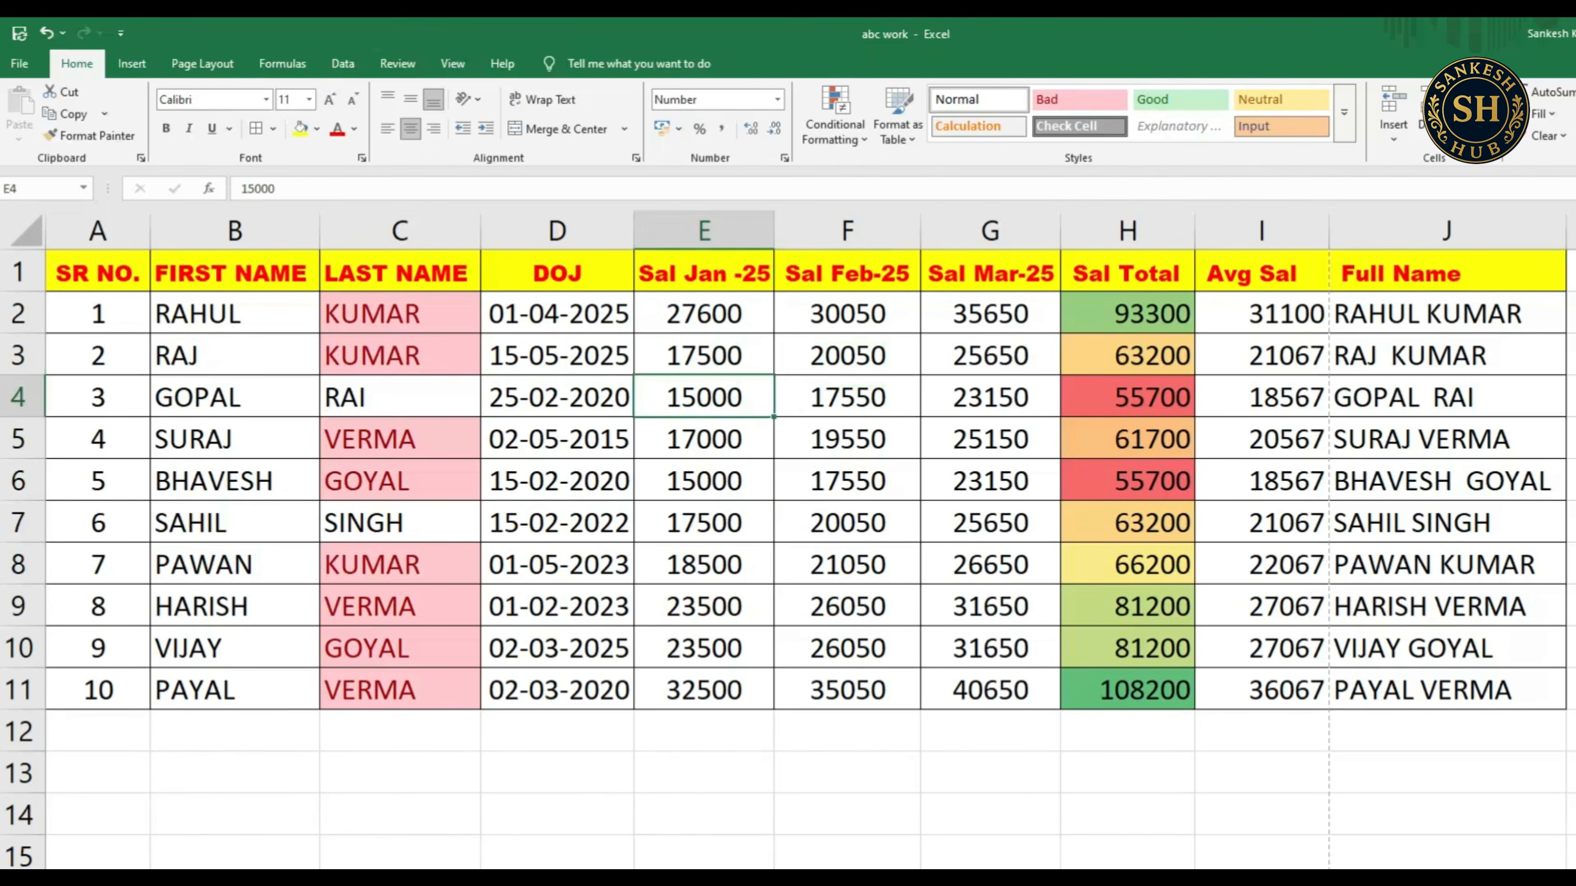
left_click(846, 771)
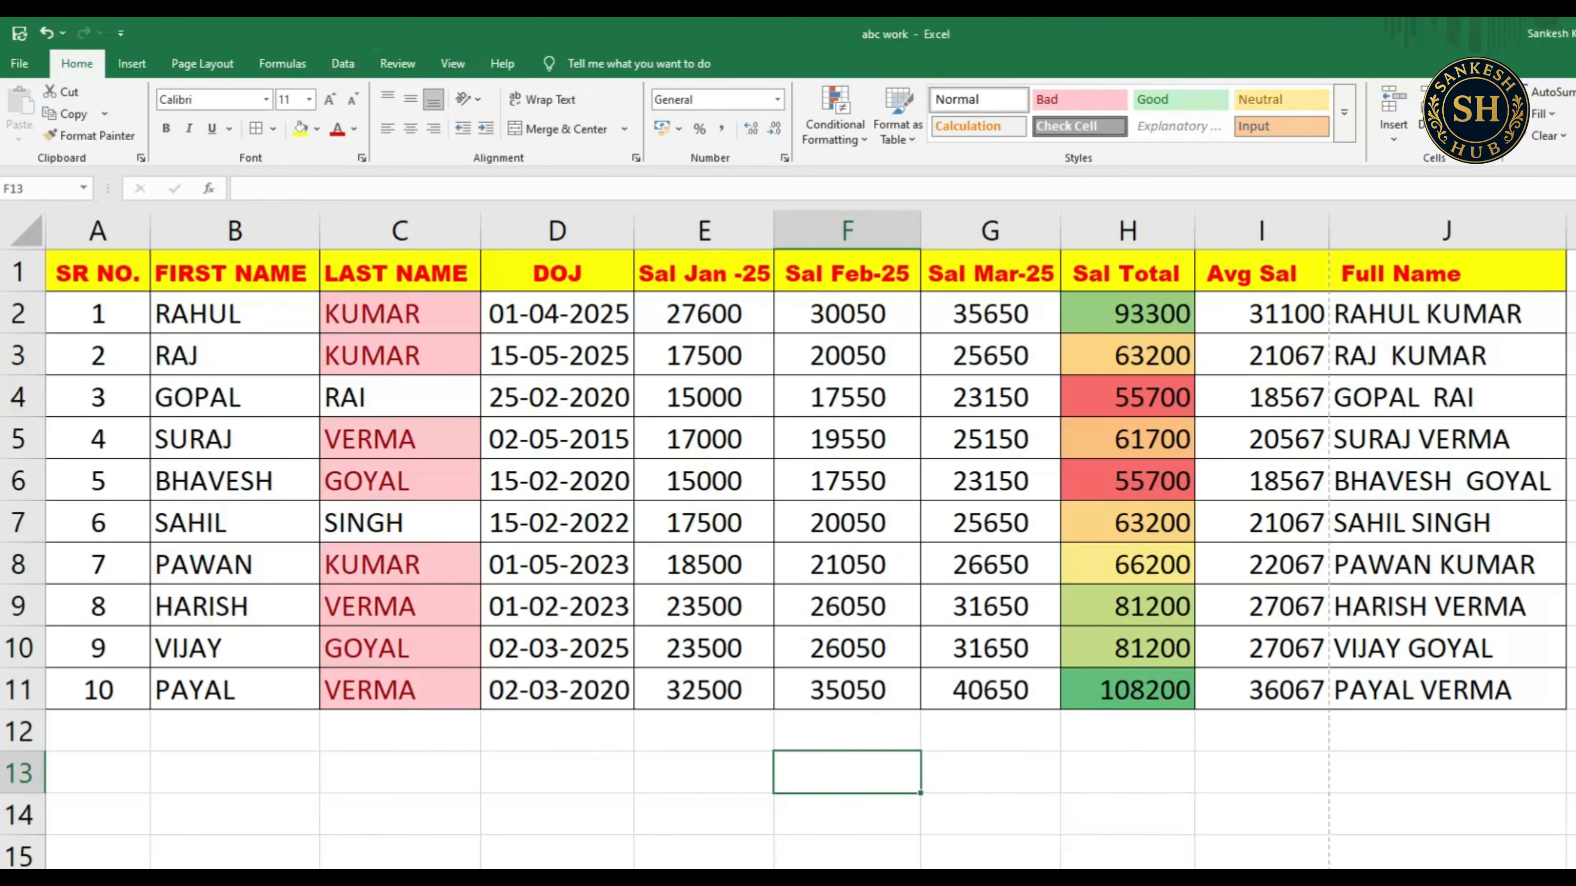
left_click(234, 231)
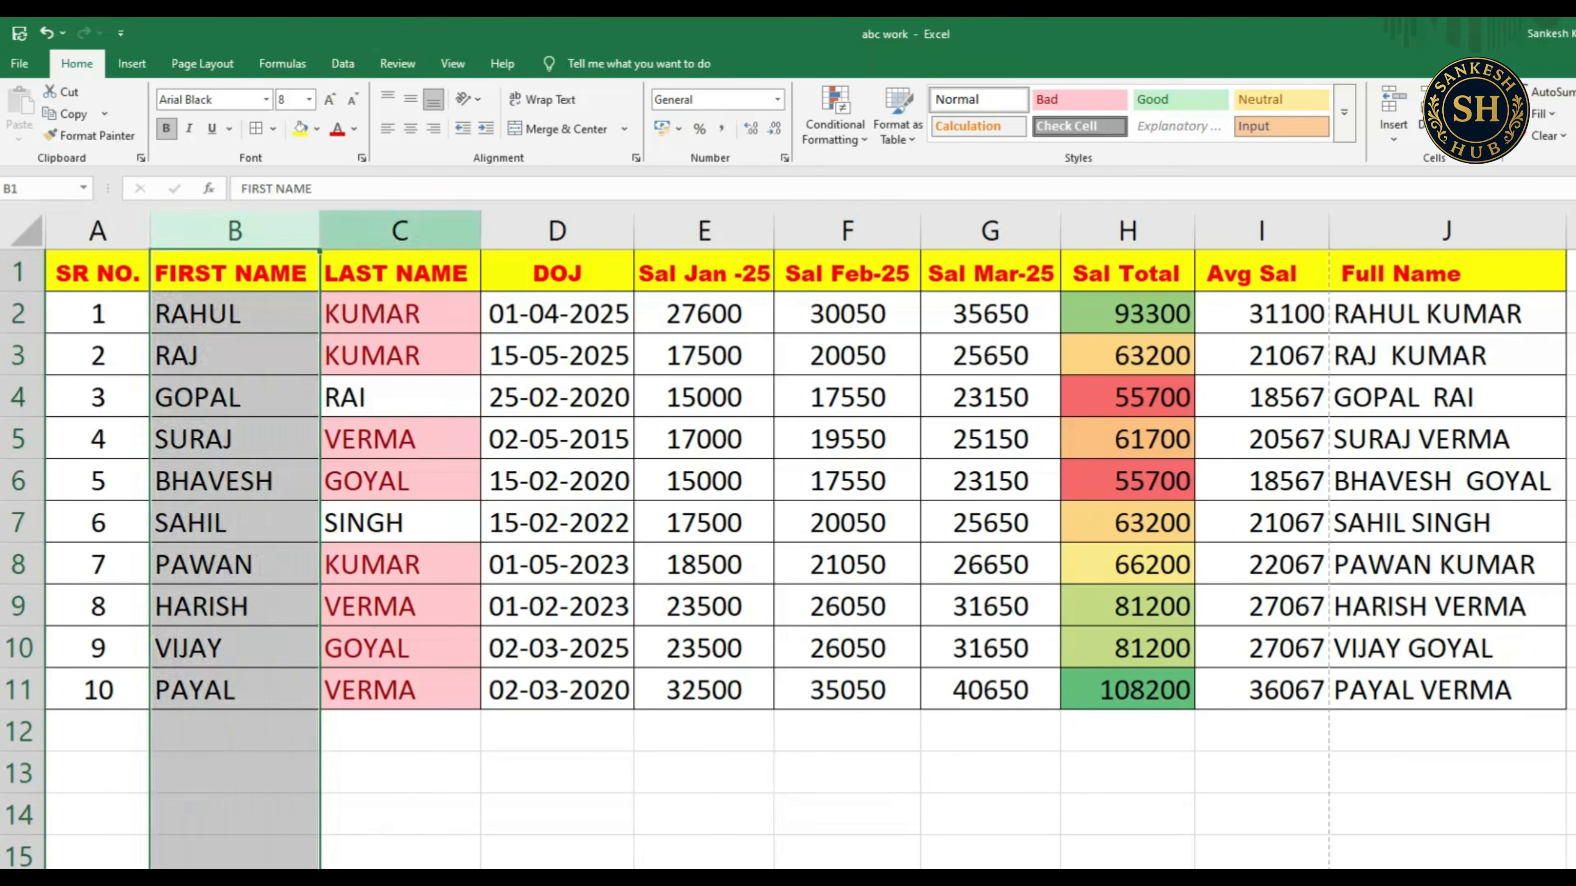
left_click_drag(319, 435, 487, 435)
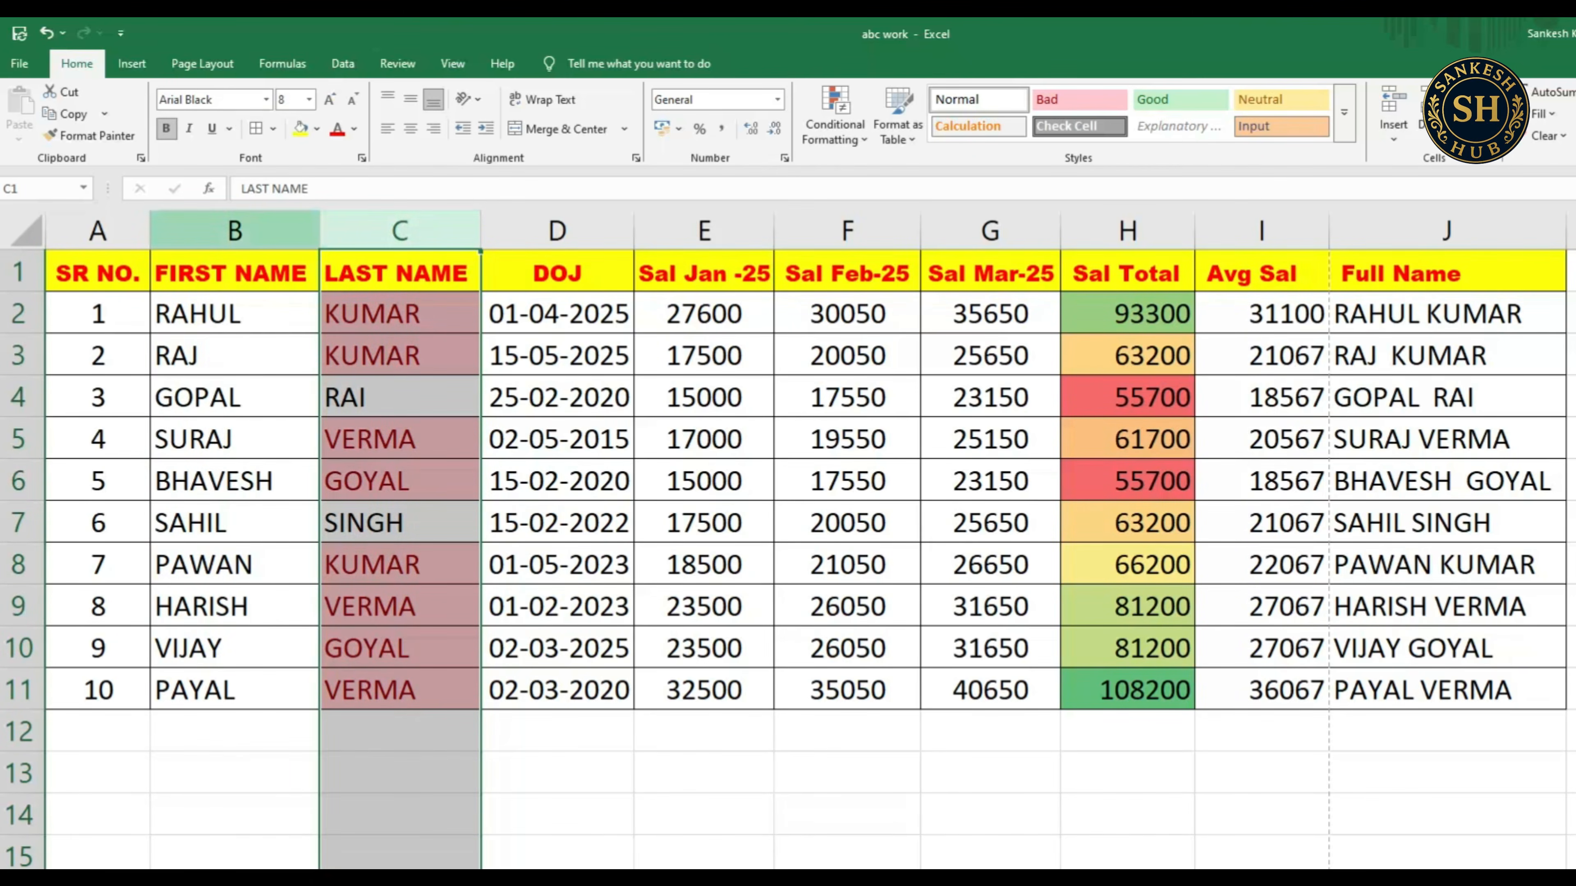
left_click(234, 230)
left_click(400, 230)
left_click(235, 230)
left_click(399, 230)
left_click(235, 230)
left_click(400, 230)
left_click(235, 231)
left_click(400, 230)
left_click(234, 230)
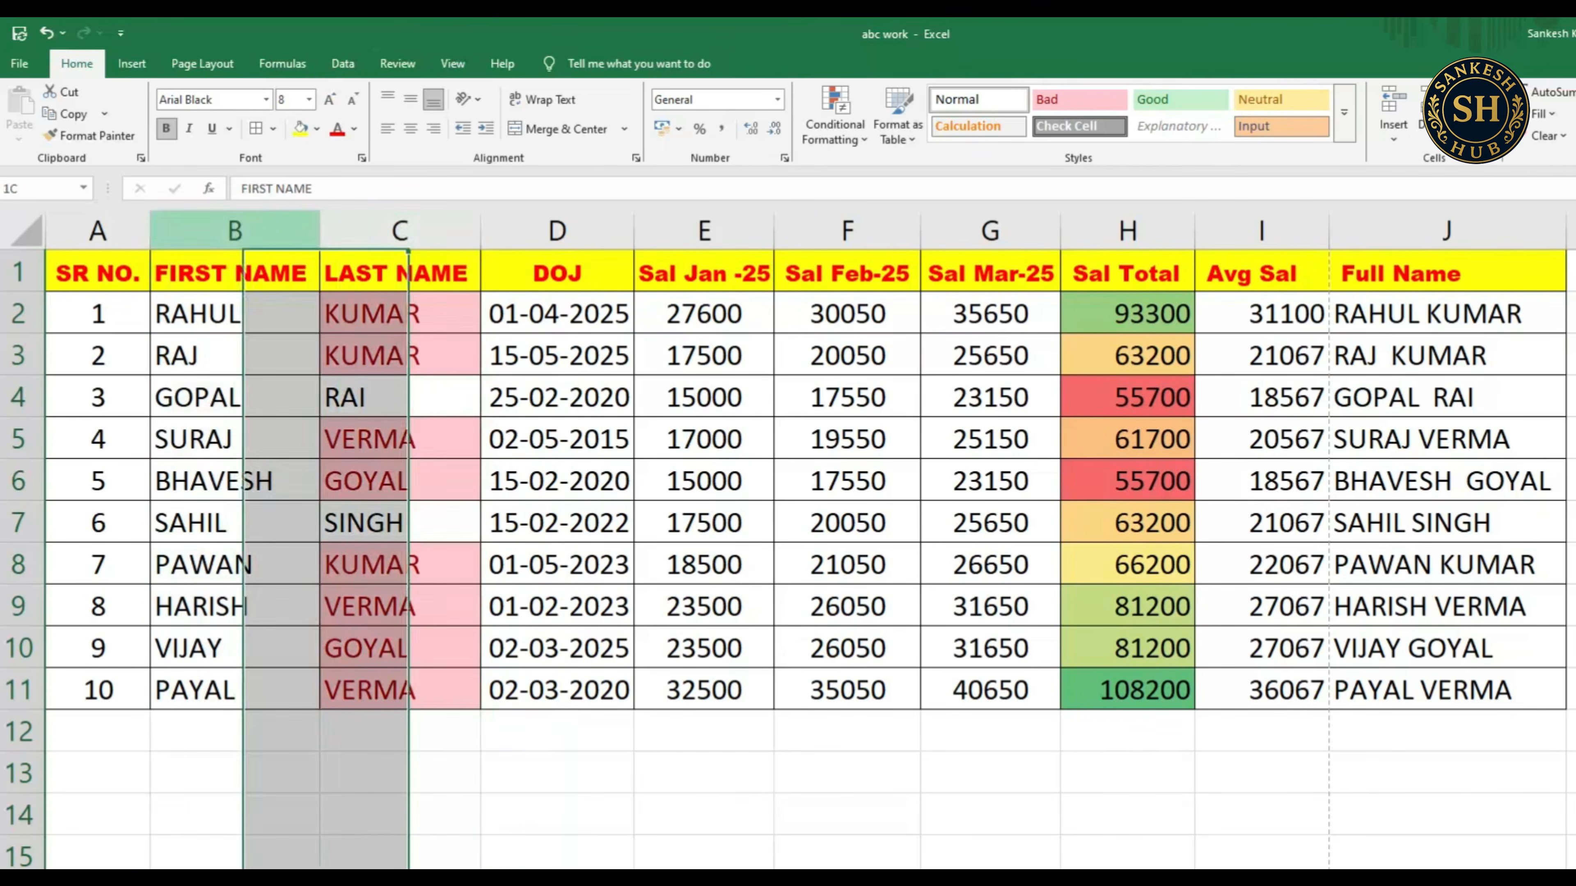
left_click(400, 231)
left_click(235, 230)
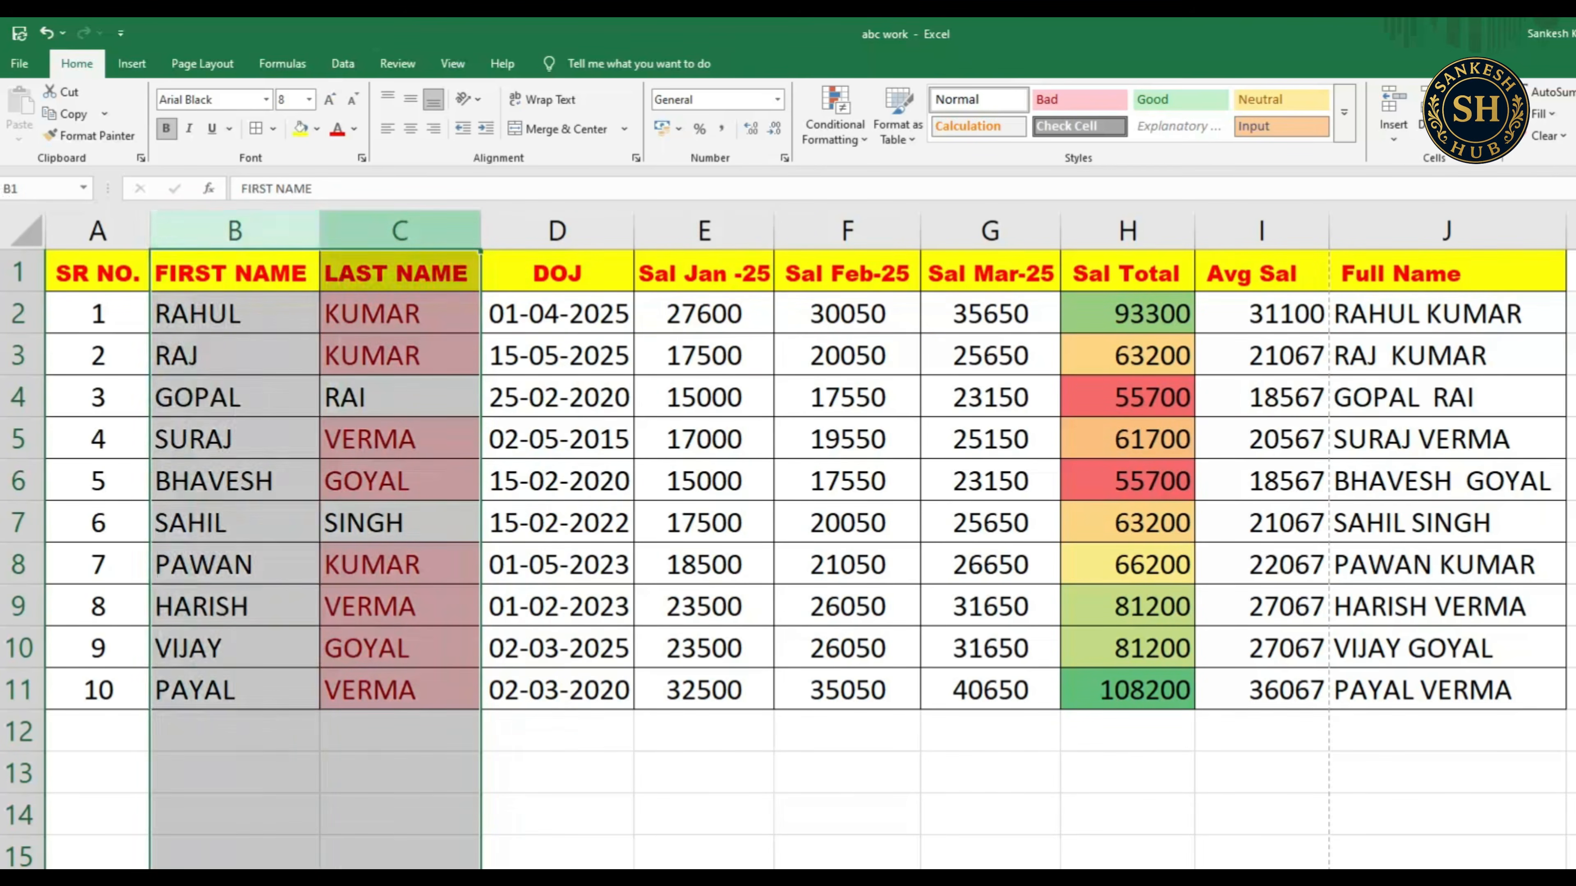
left_click(400, 231)
left_click(234, 231)
- Insert a blank column between FIRST NAME and LAST NAME, and delete that column again
left_click(400, 230)
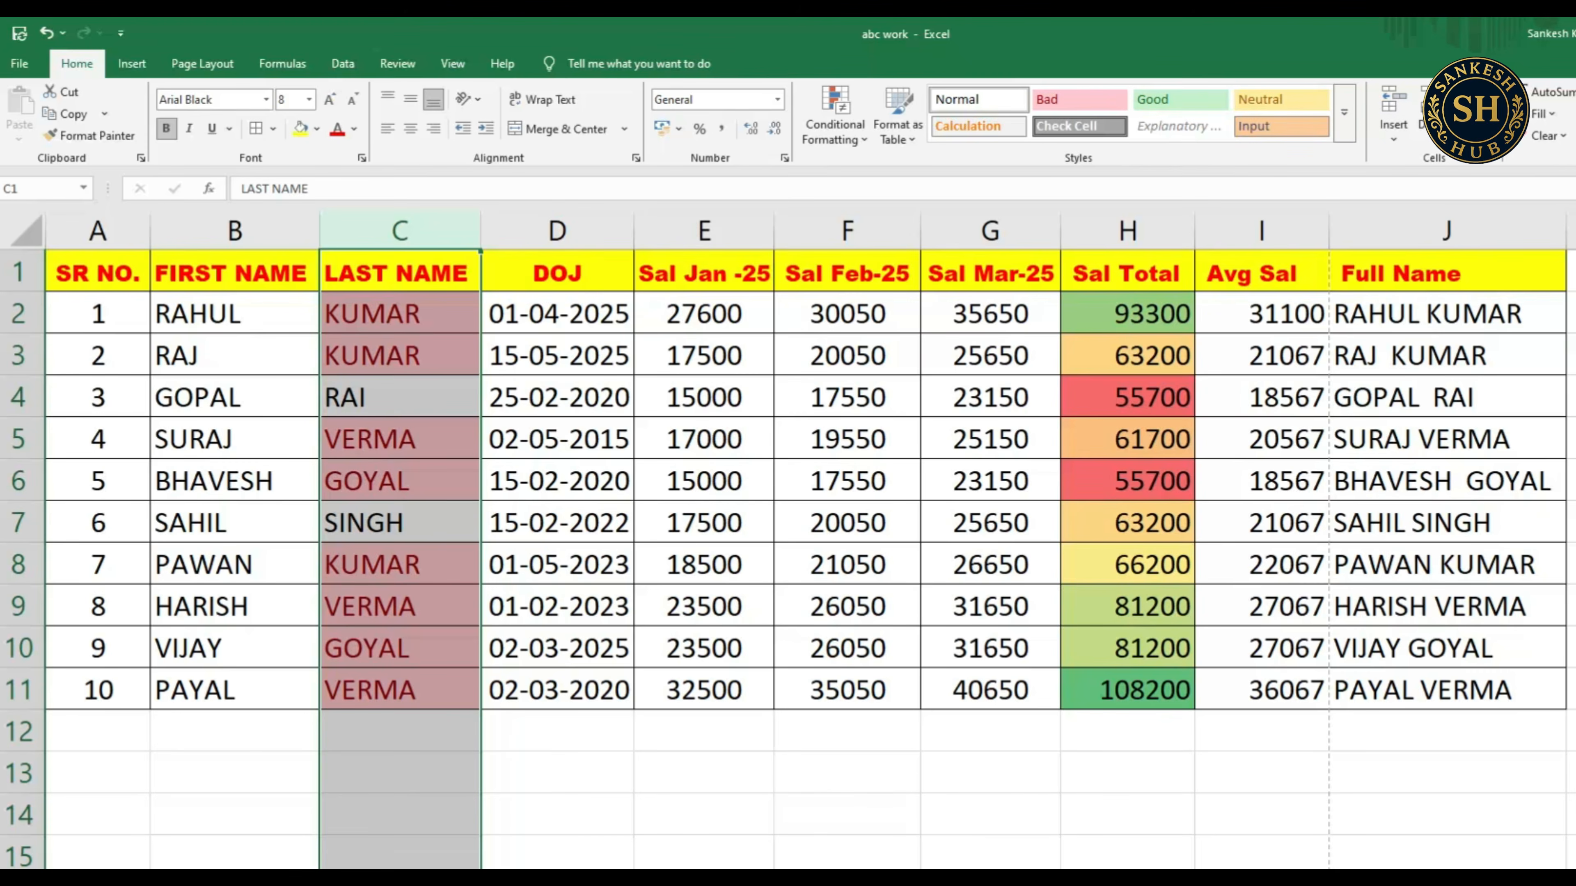
left_click(1392, 102)
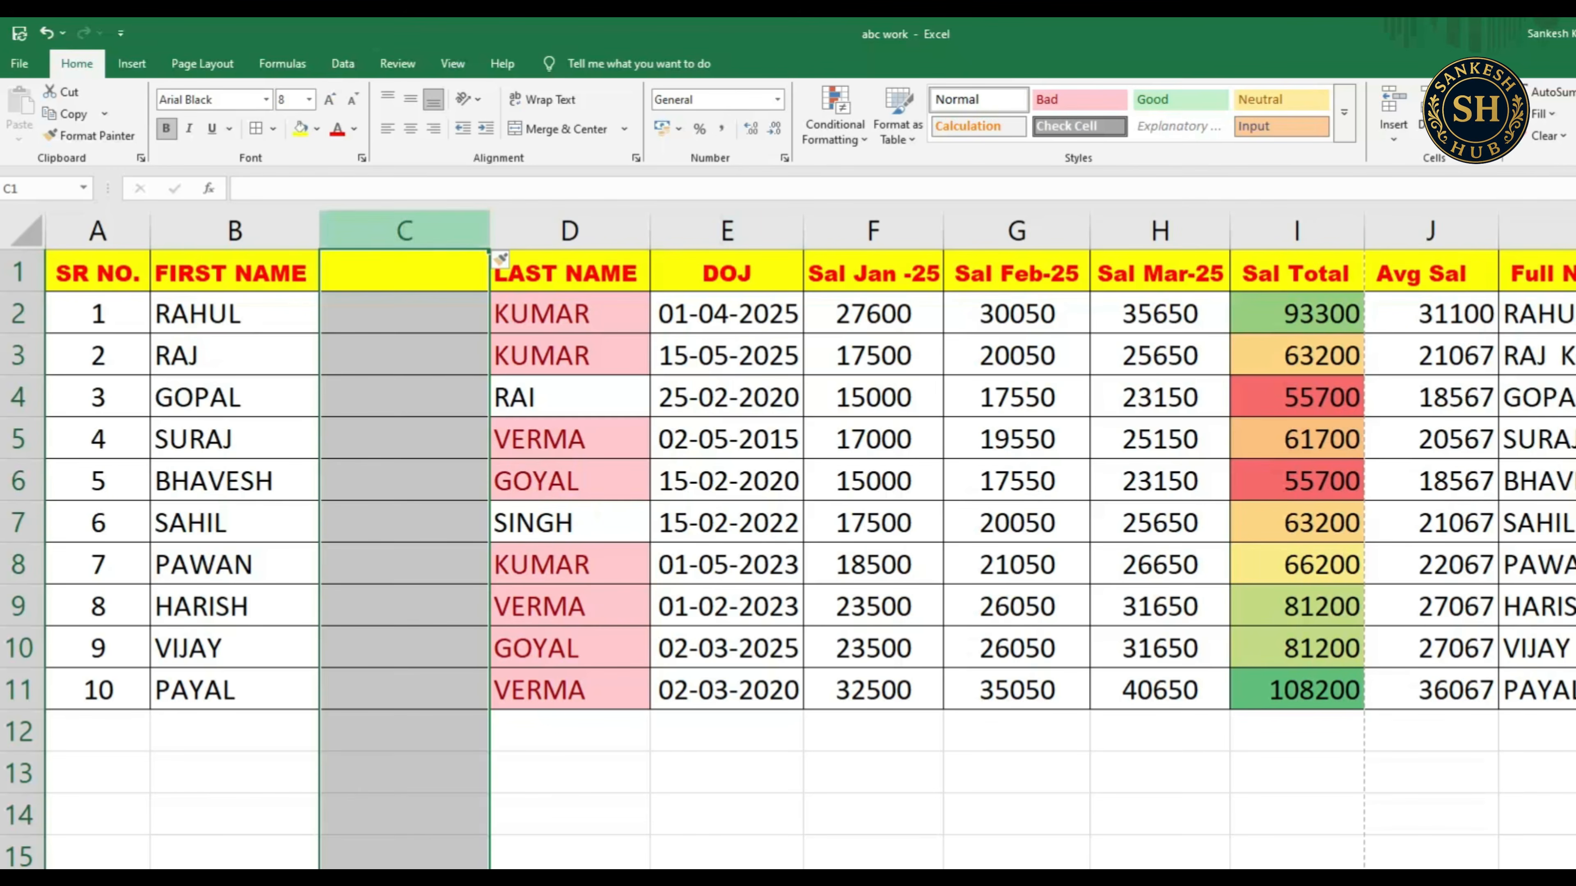
right_click(435, 234)
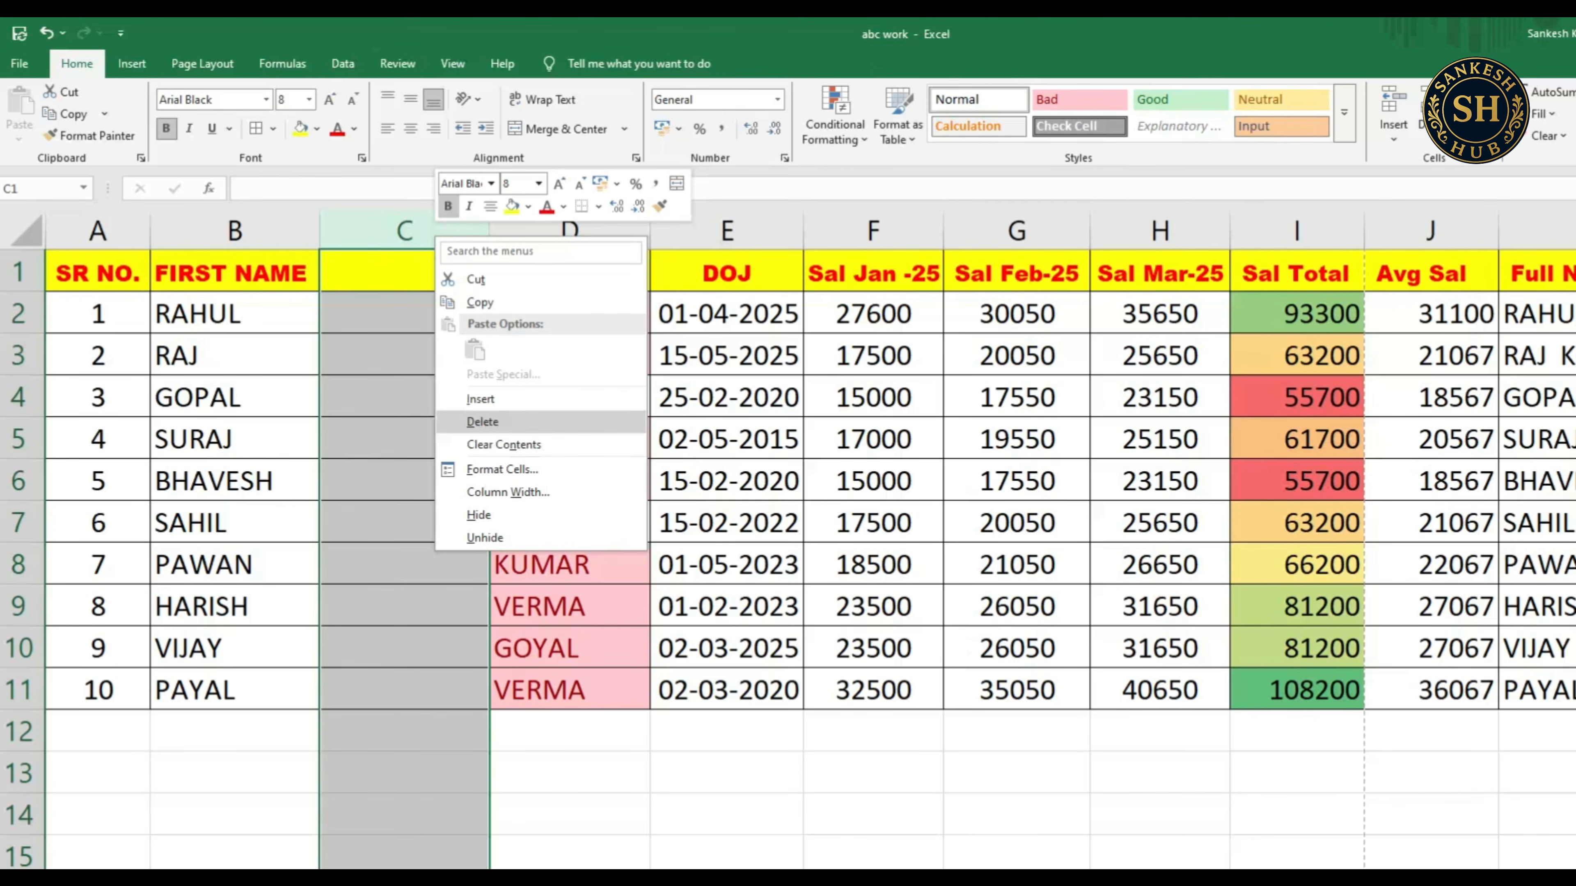
left_click(482, 421)
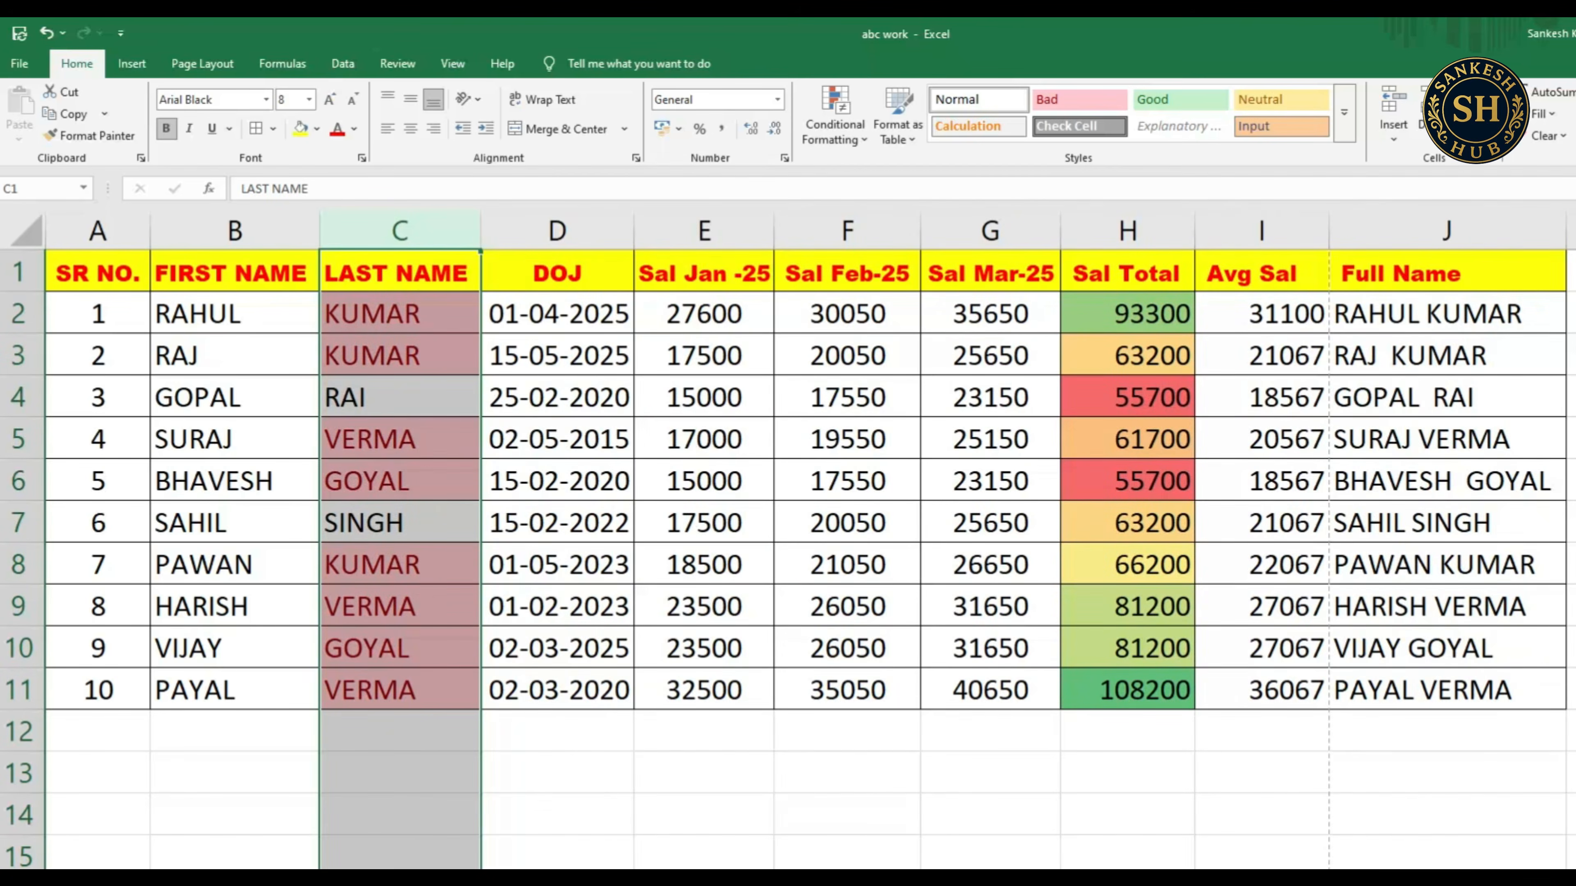
left_click(556, 354)
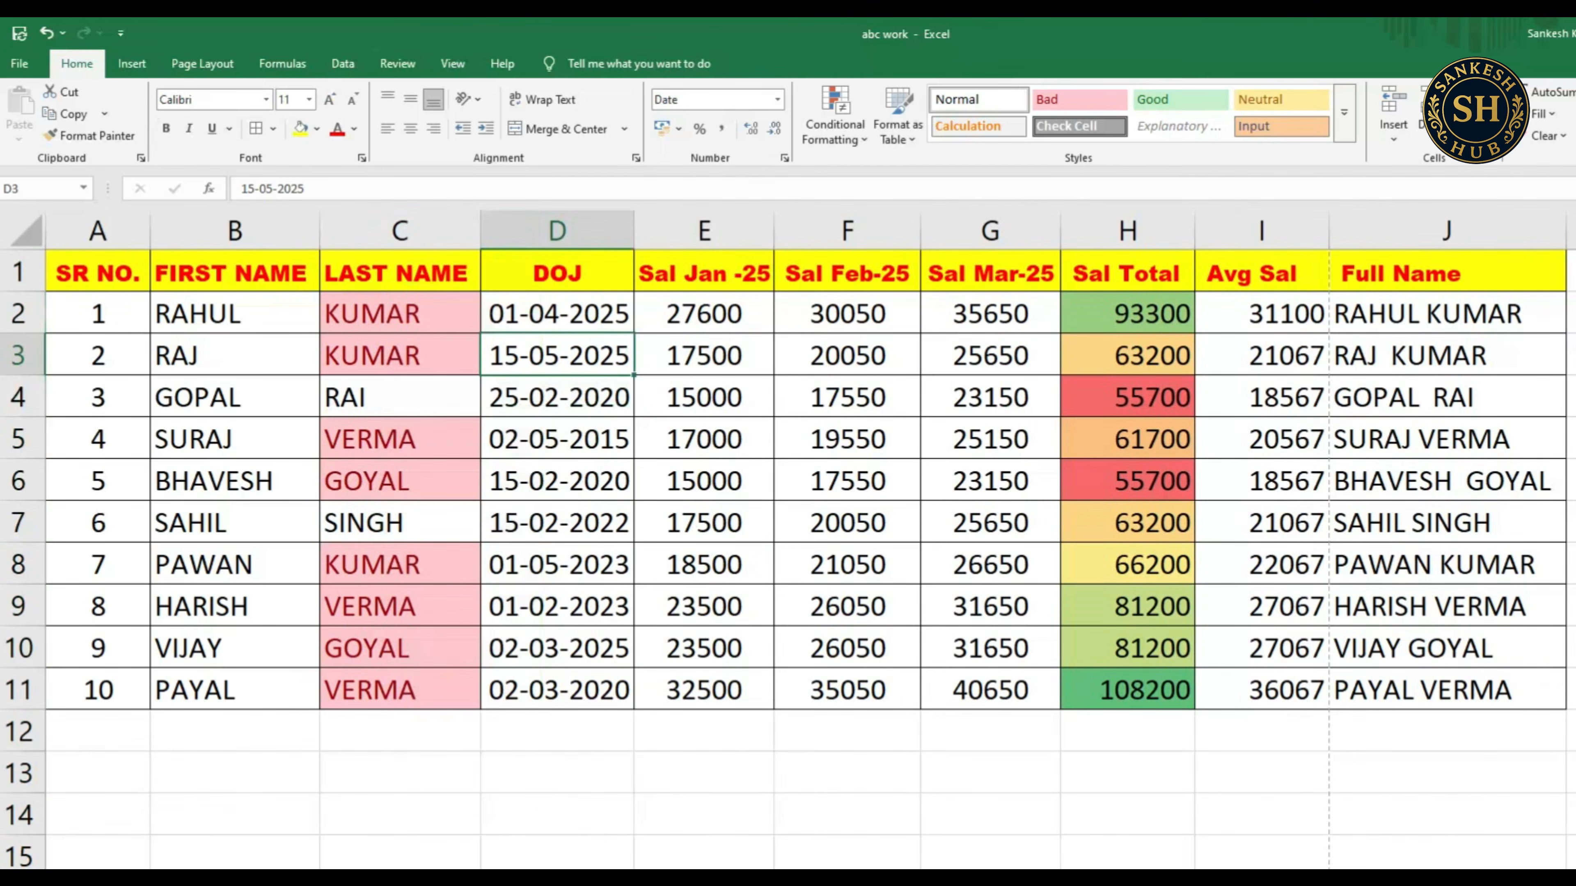
- Insert a blank column between LAST NAME and DOJ, and delete that column again
right_click(554, 227)
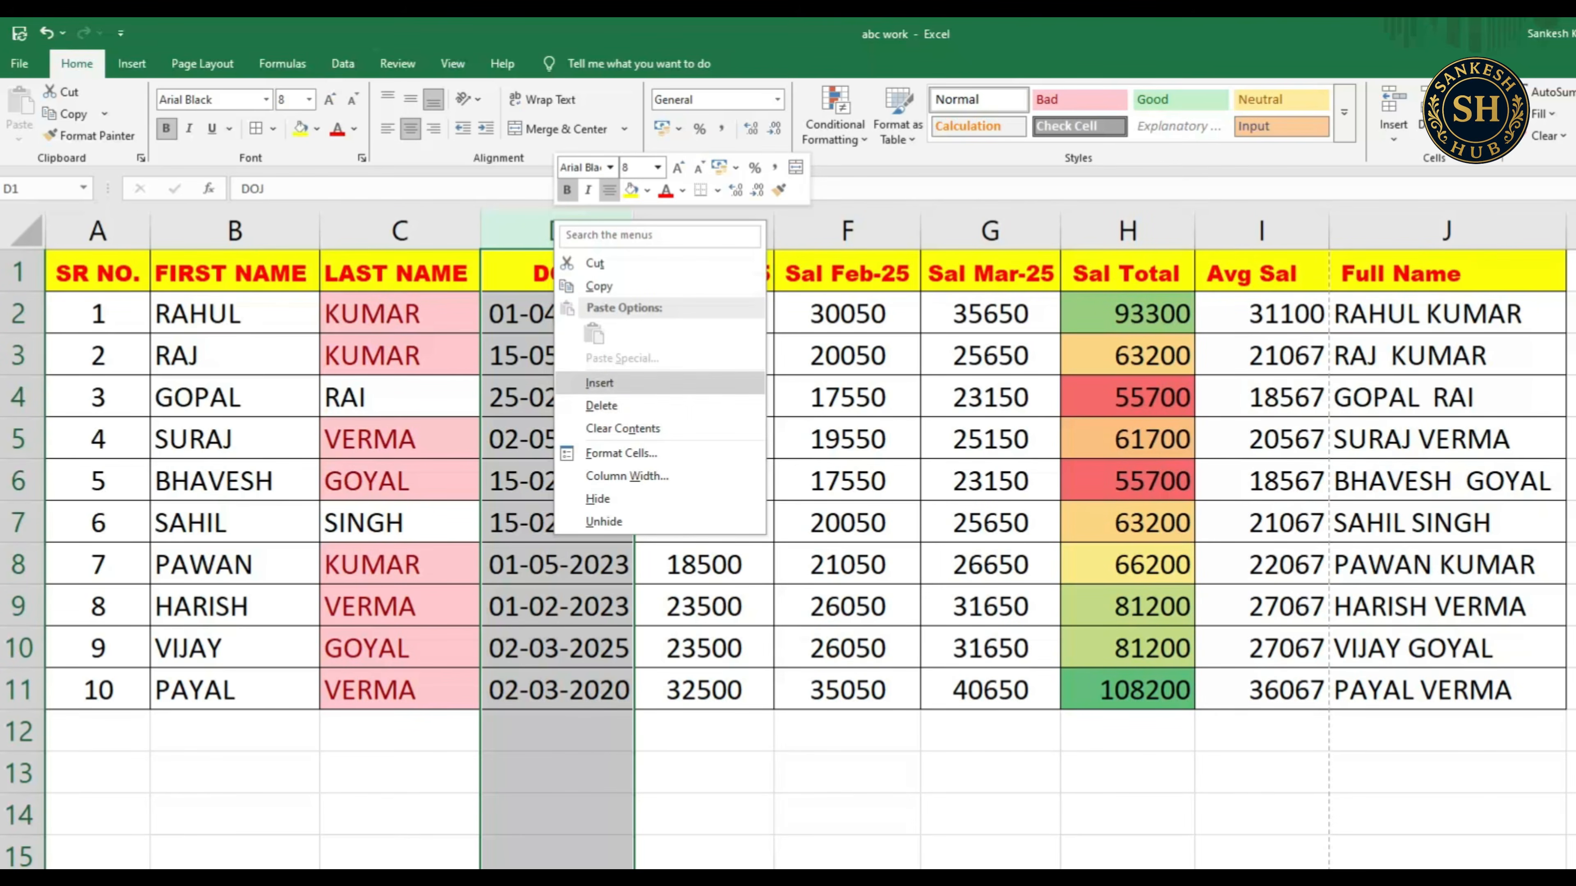
left_click(599, 382)
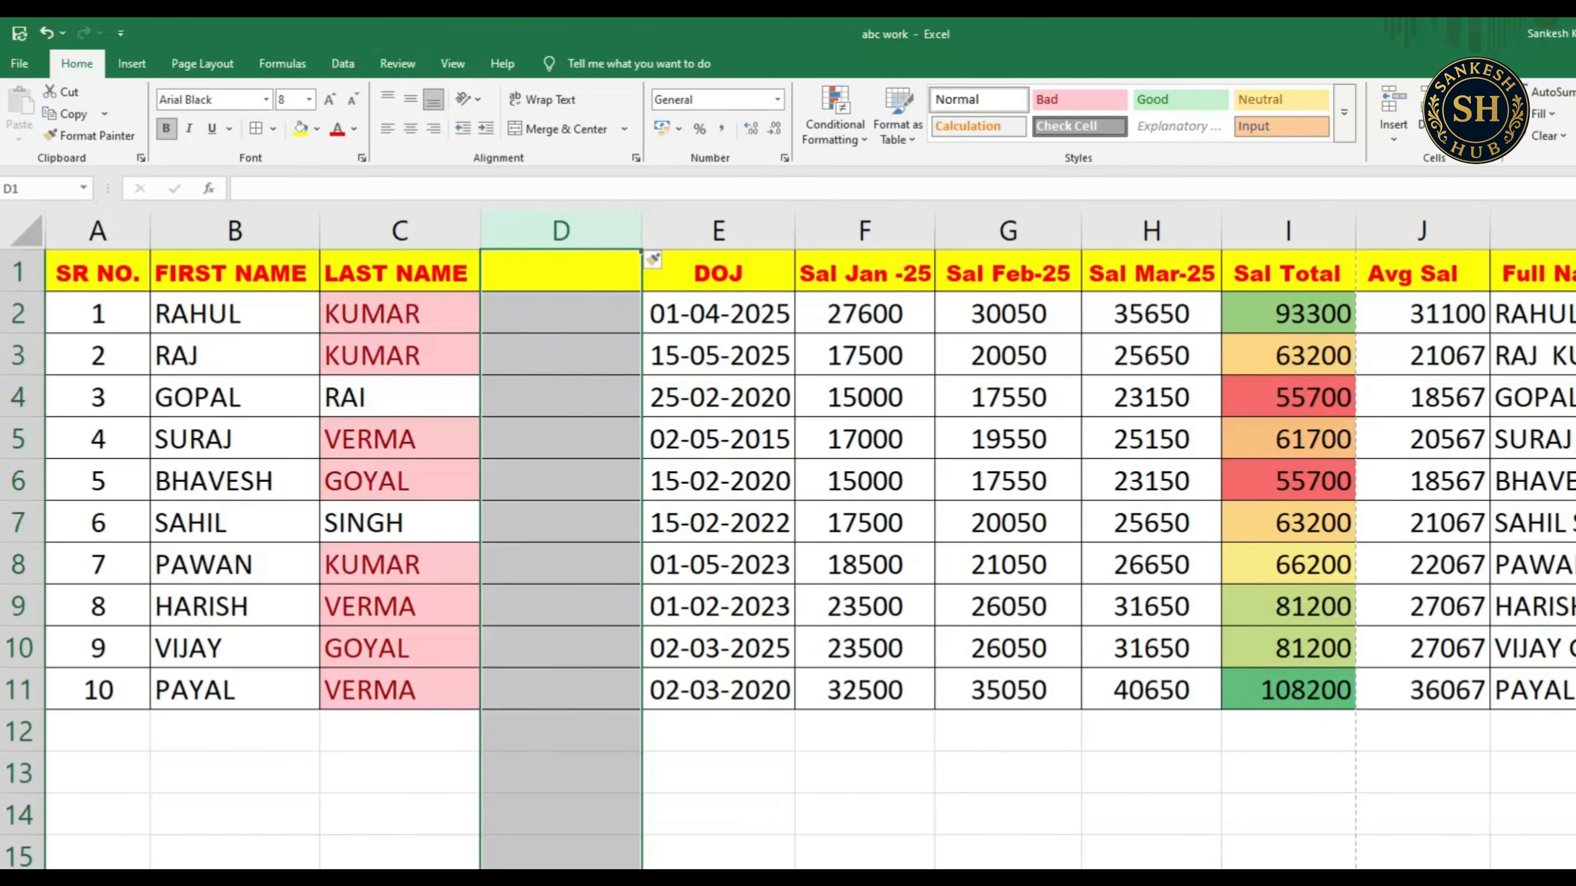
right_click(590, 235)
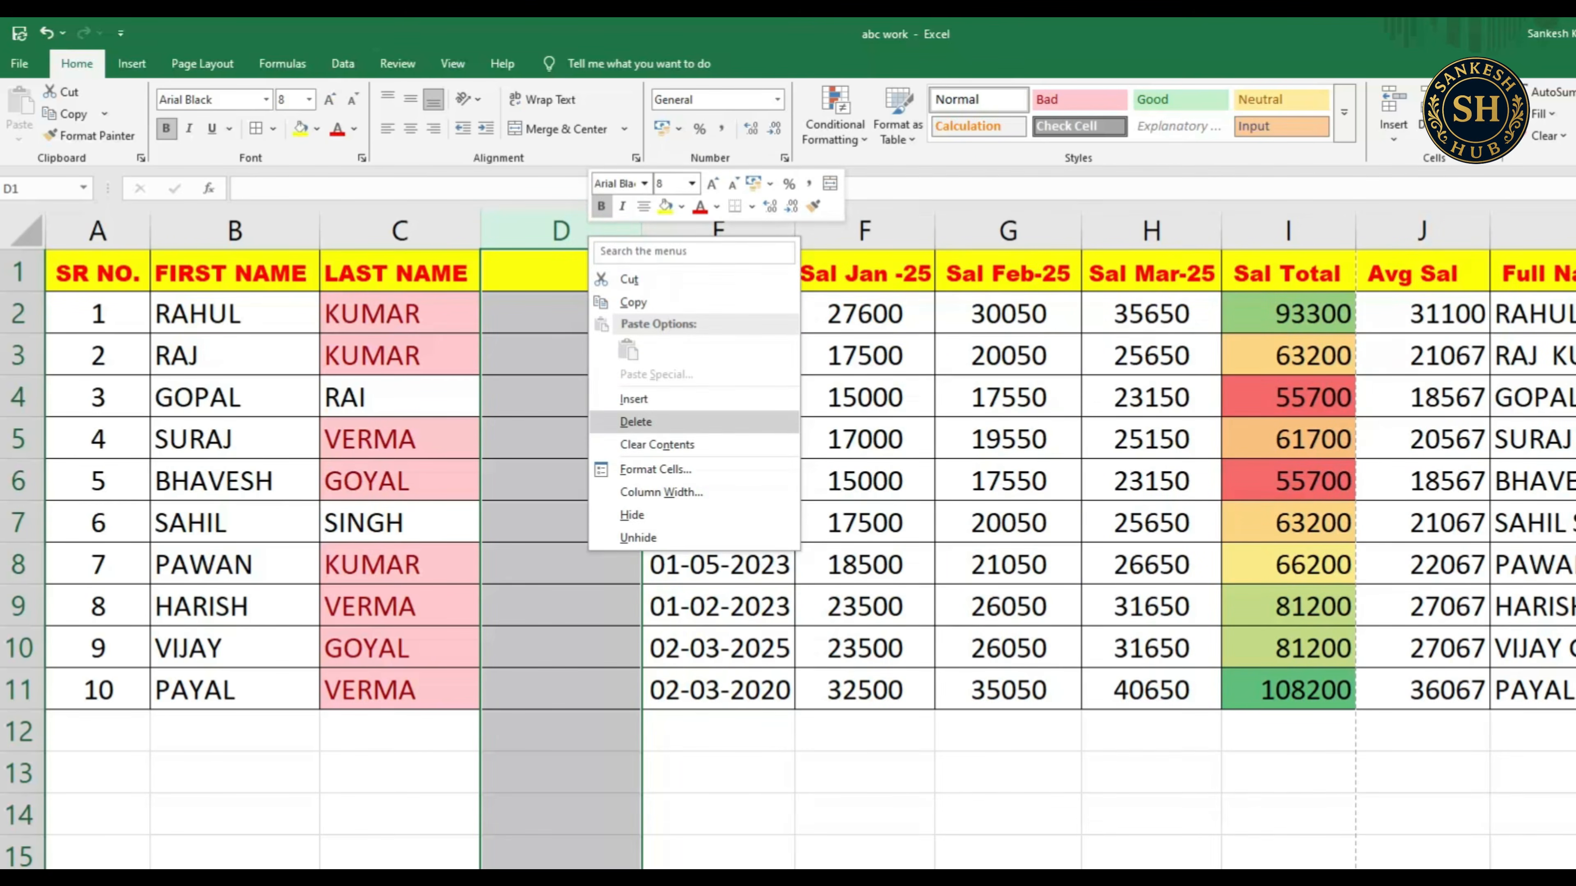
left_click(635, 422)
left_click(703, 814)
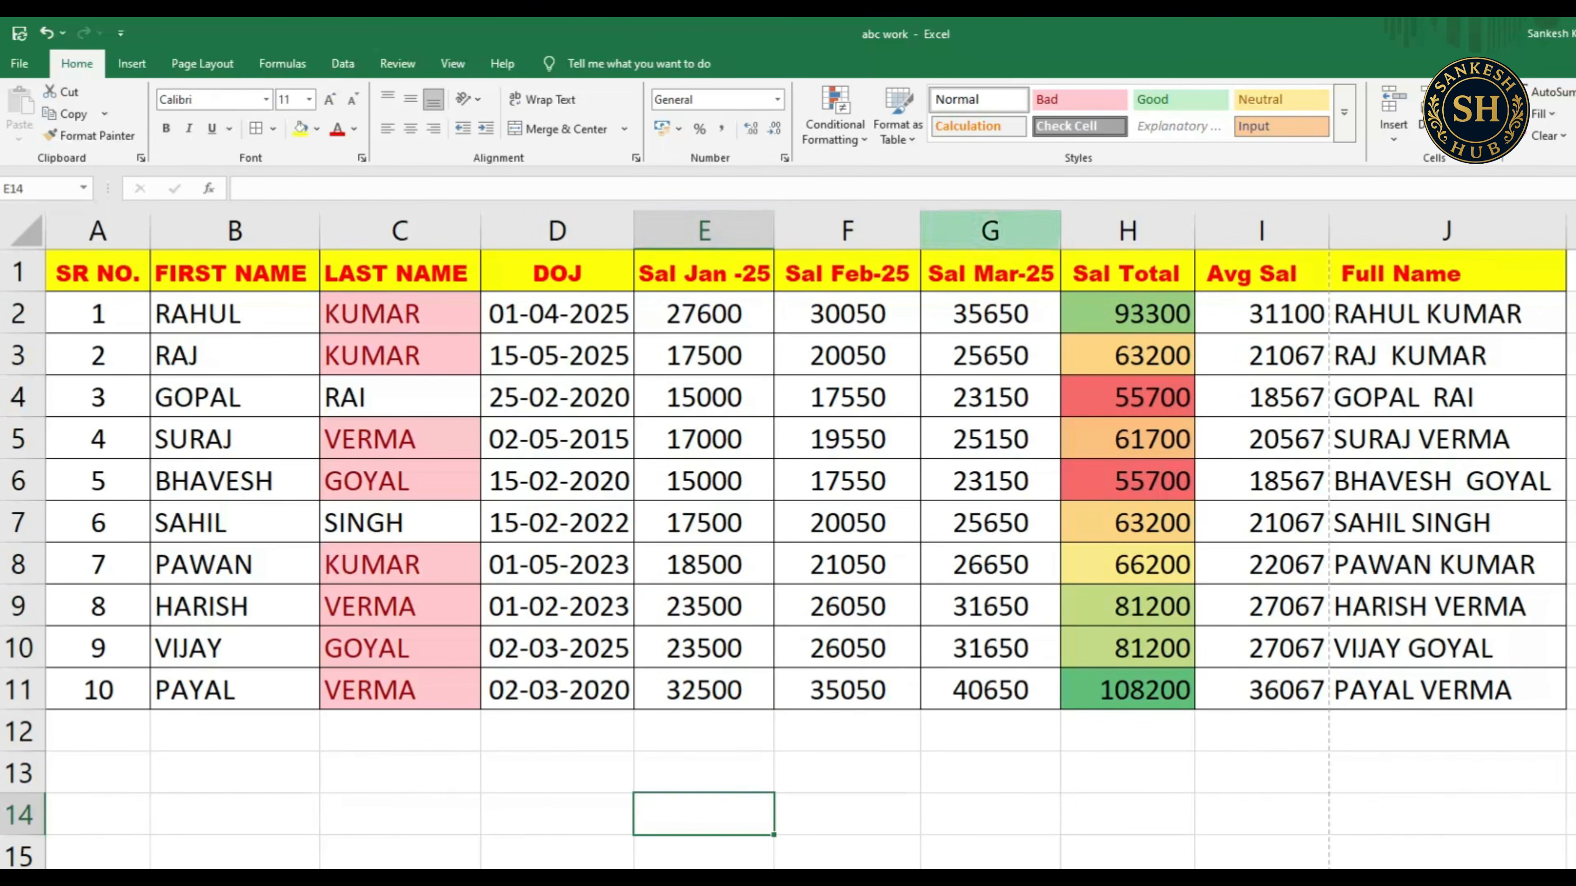
- Hide the three monthly salary columns E to G, Sal Jan-25 through Sal Mar-25
left_click(1127, 230)
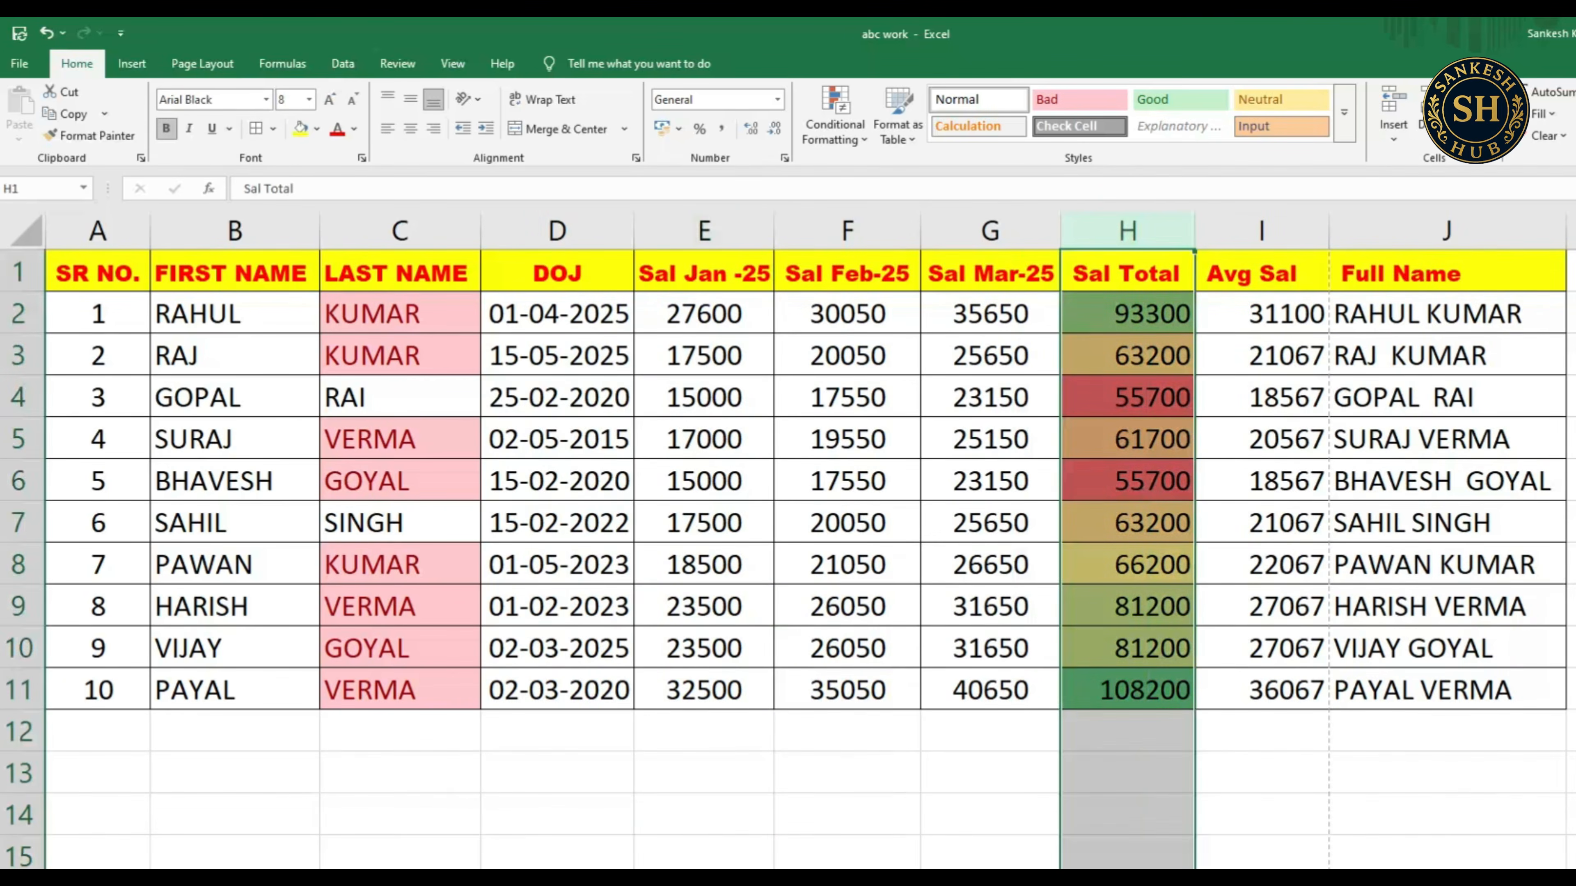
left_click(859, 881)
left_click_drag(704, 231, 1058, 230)
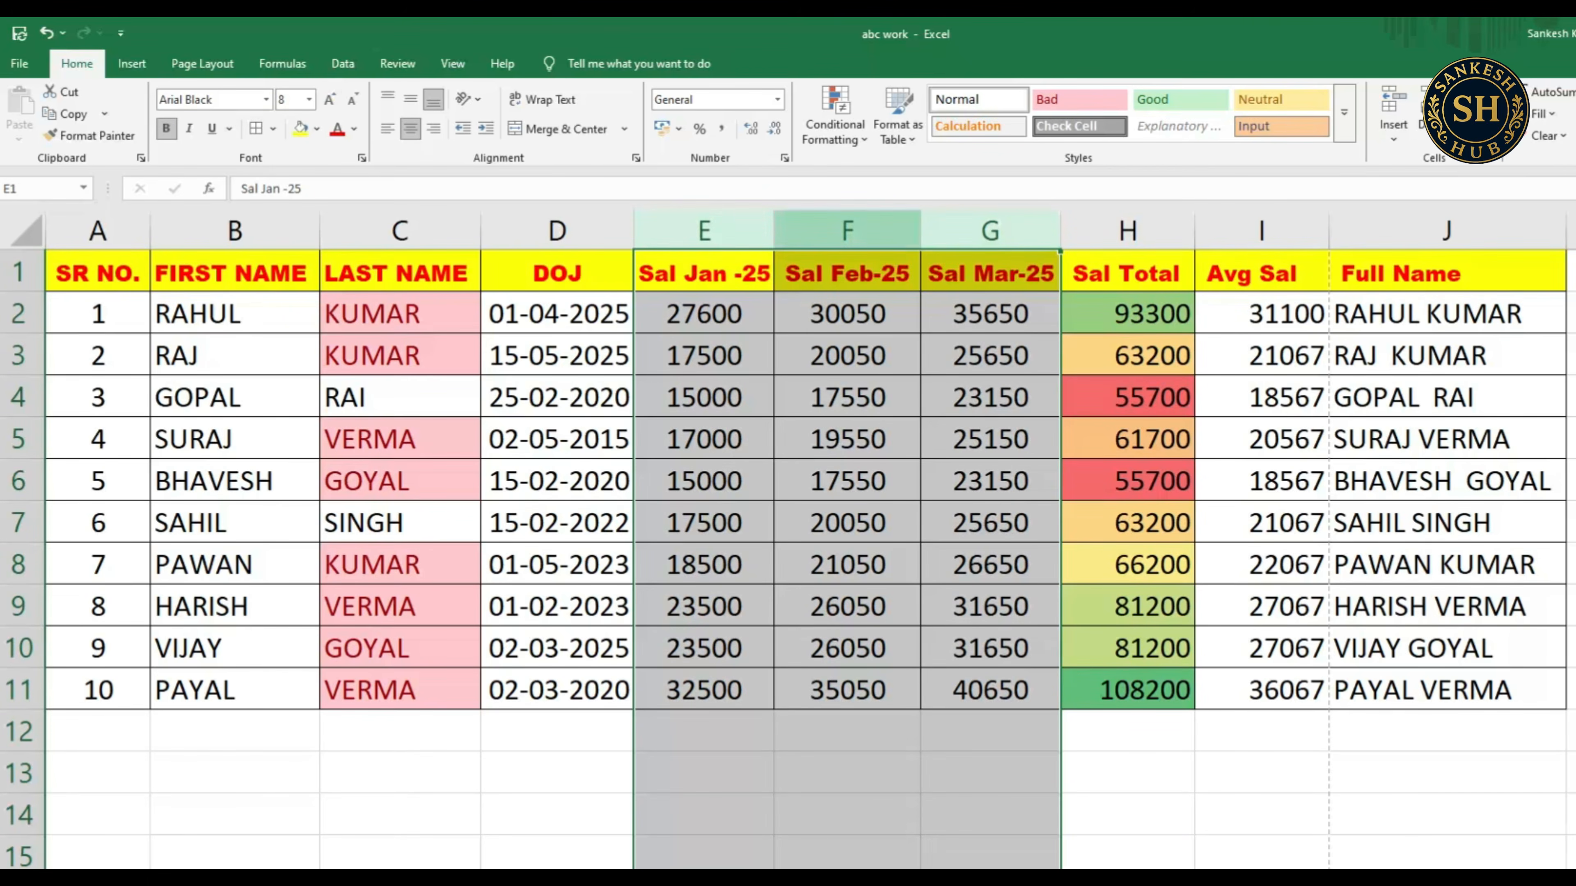
right_click(855, 231)
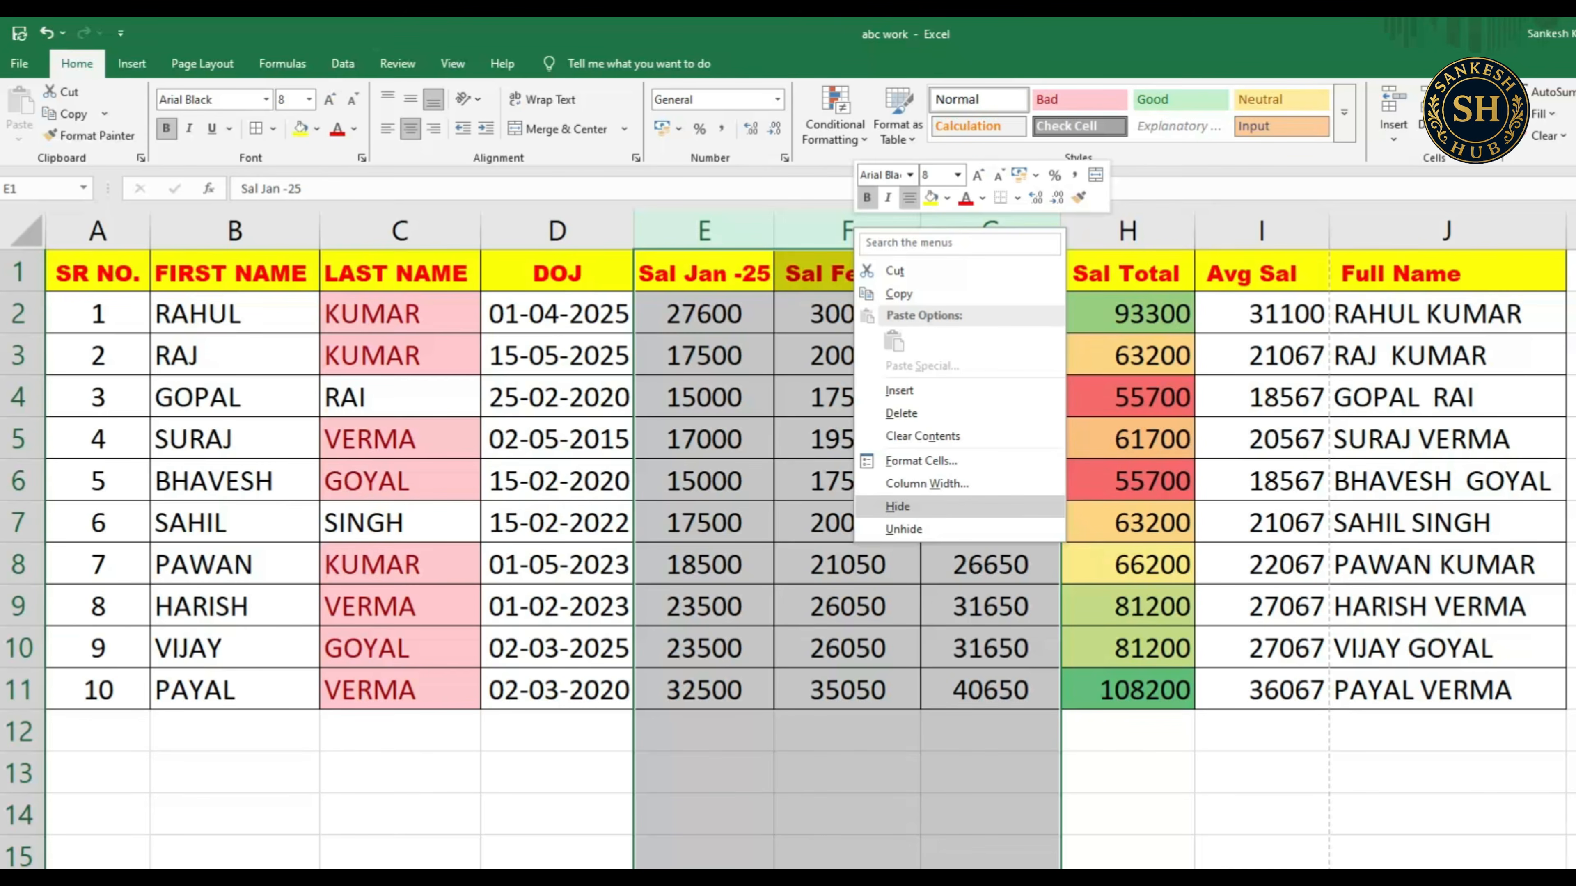
left_click(897, 506)
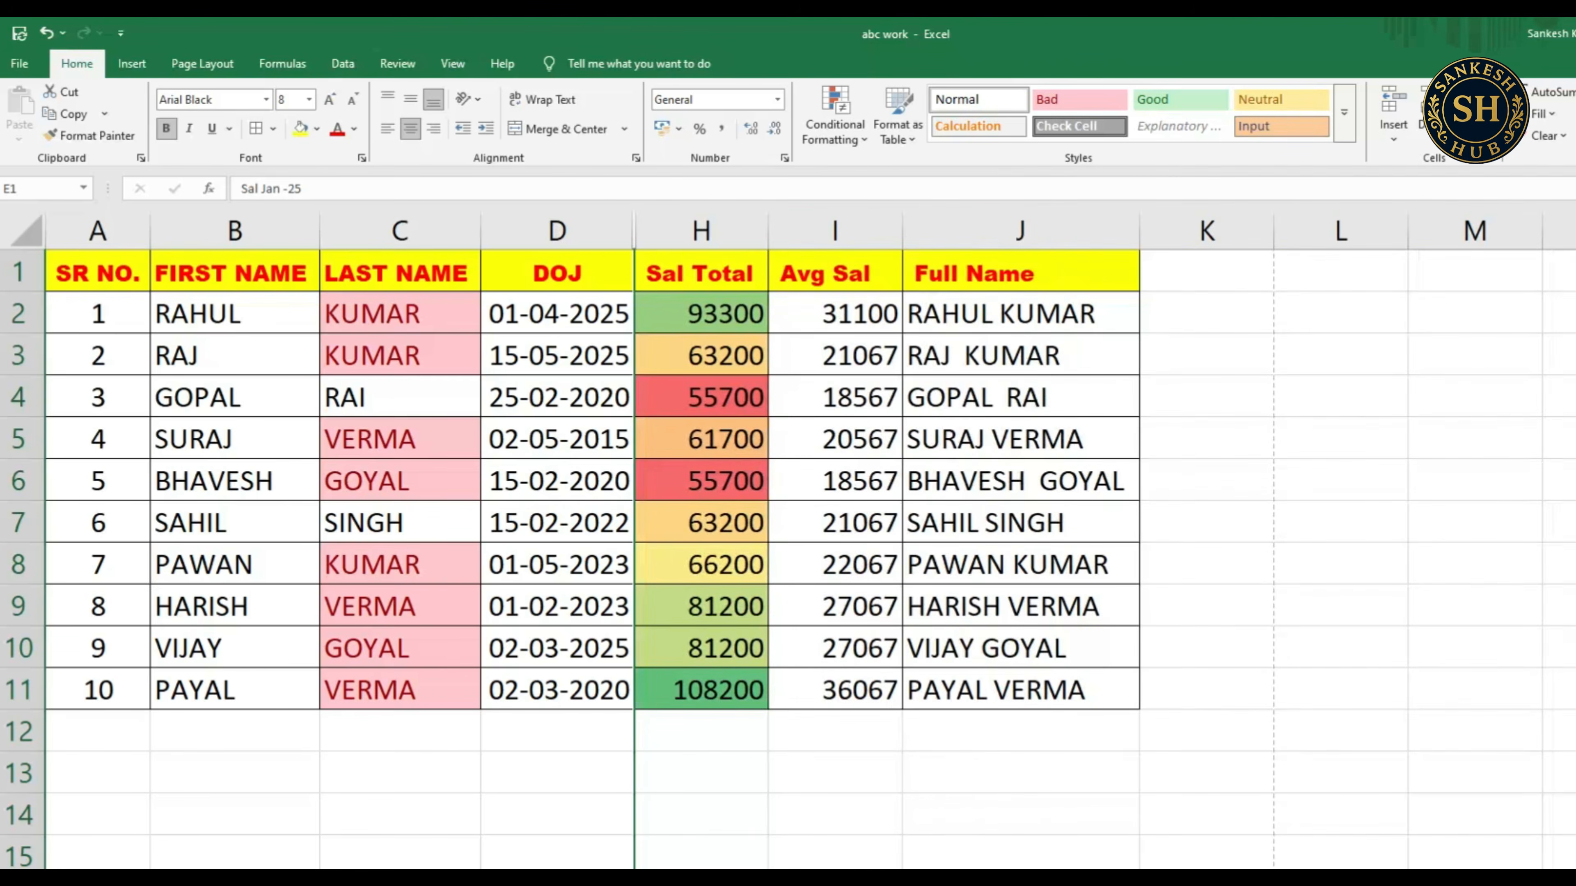
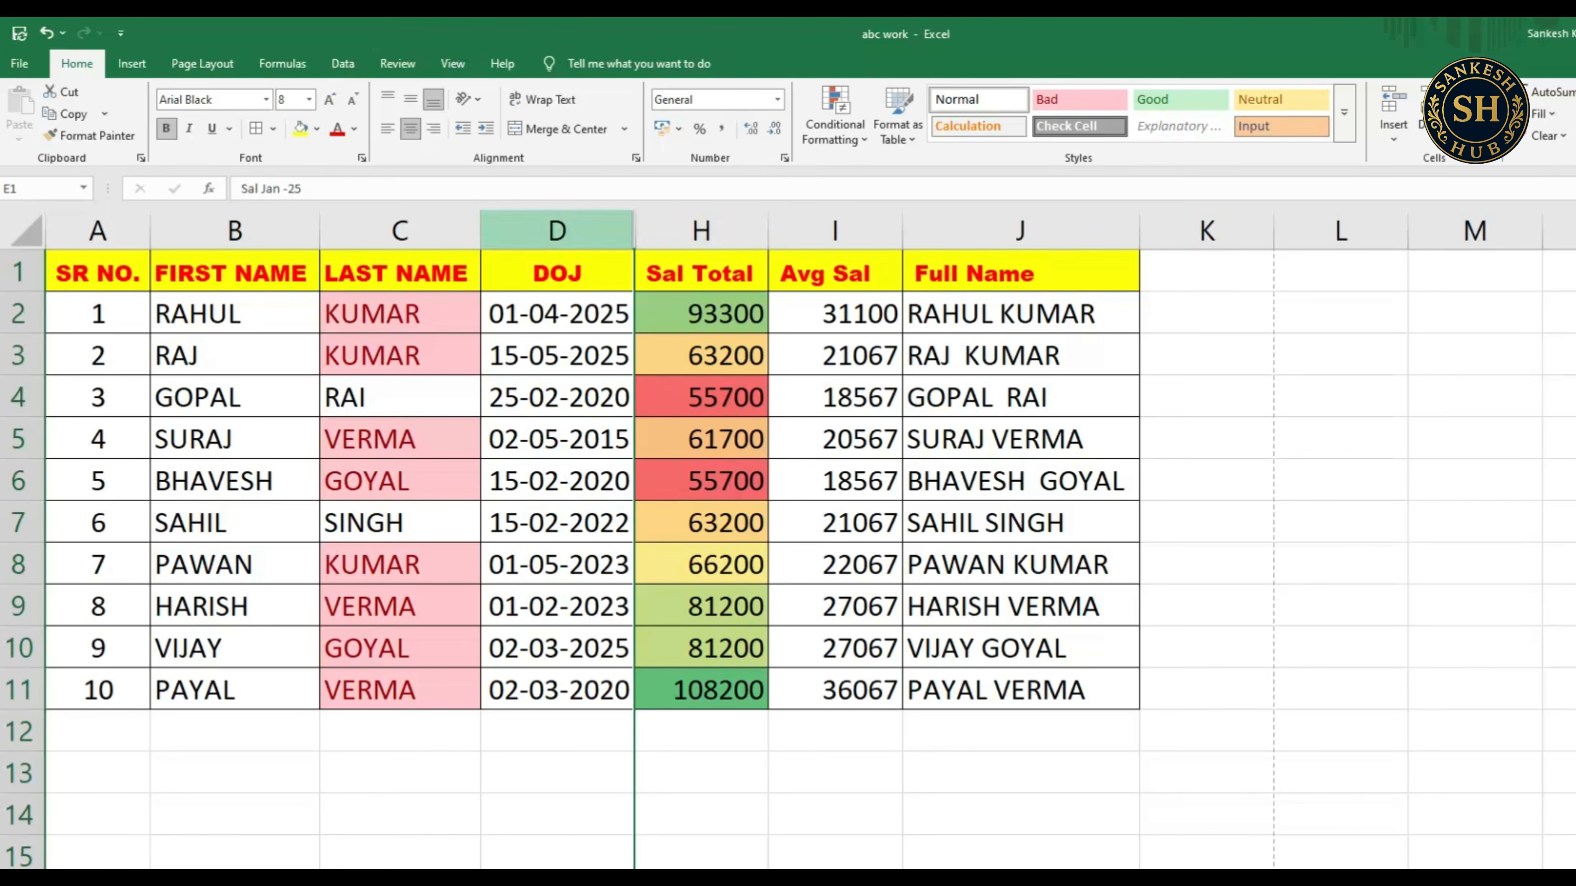
left_click_drag(835, 231, 1020, 231)
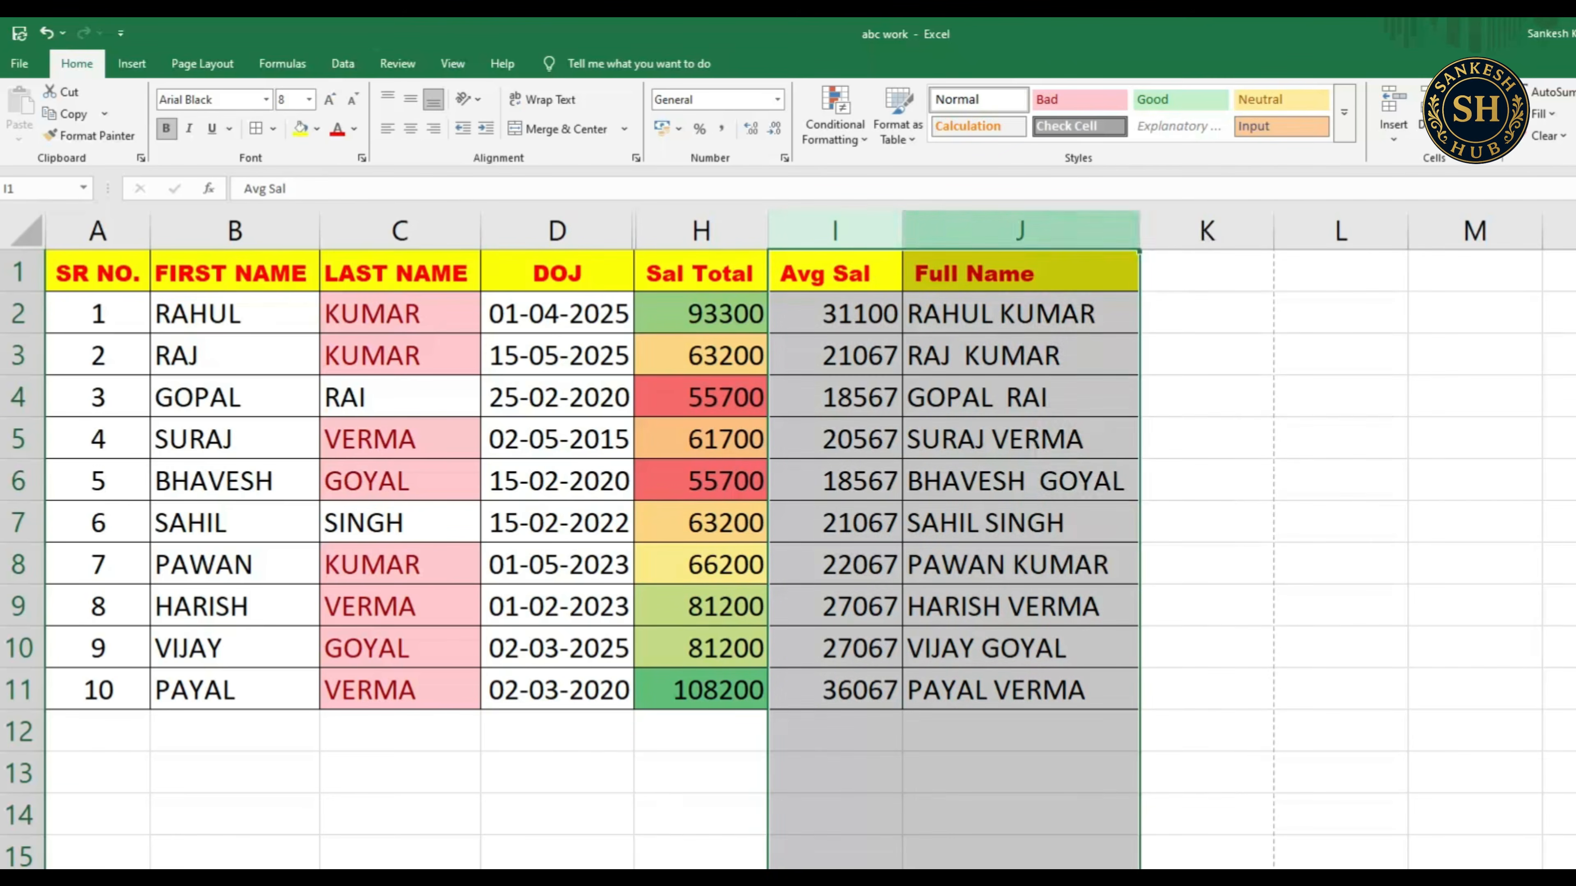
right_click(1032, 229)
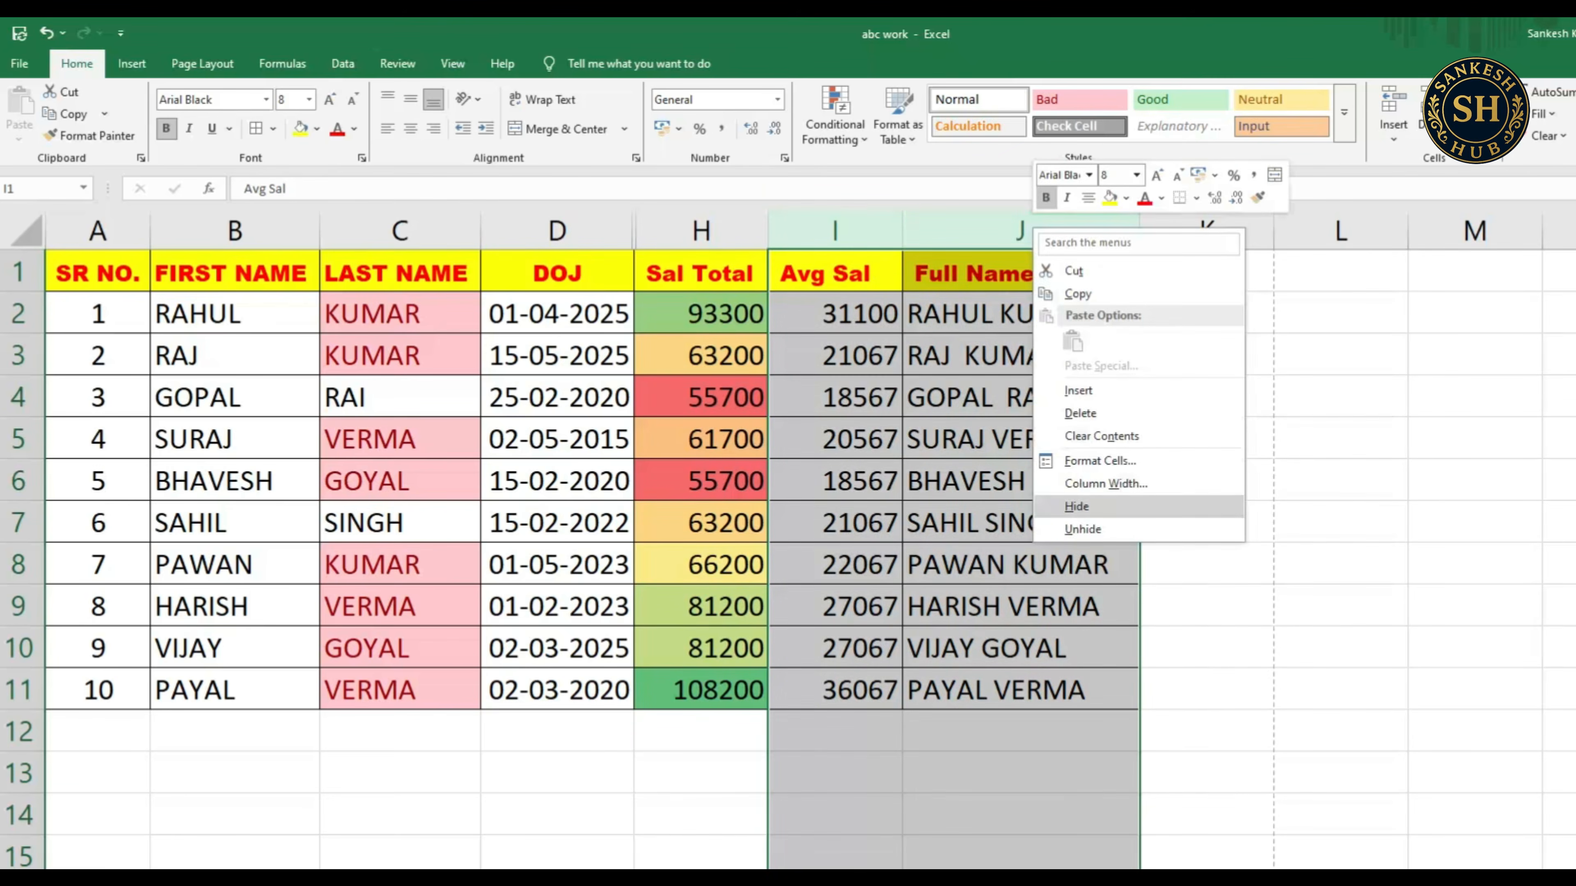
key("Escape")
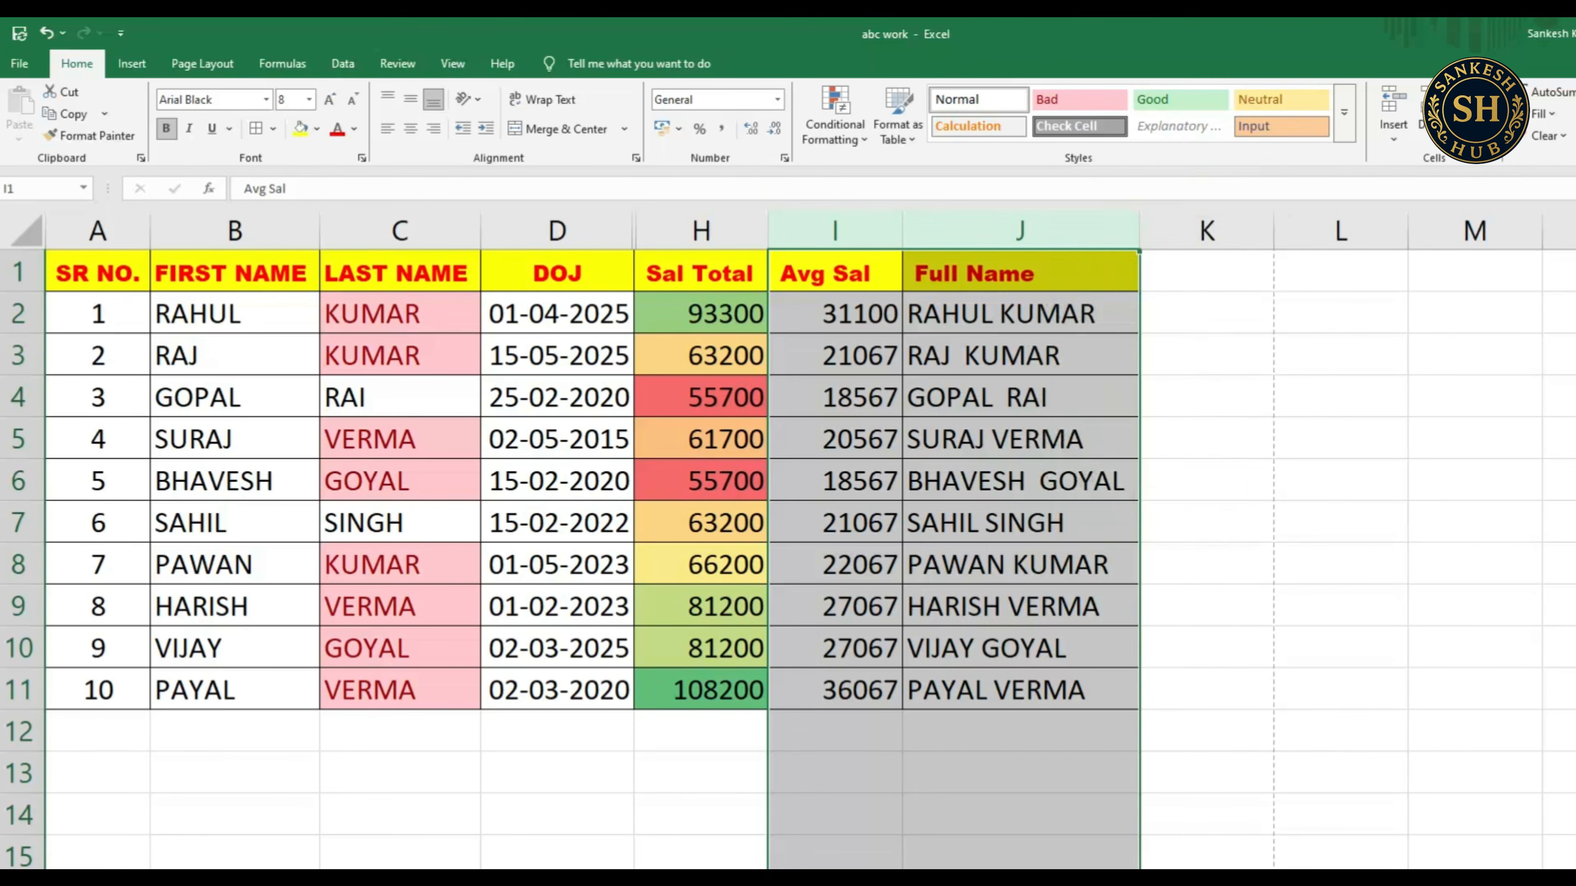
- Unhide the monthly salary columns E to G between DOJ and Sal Total
left_click(557, 231)
left_click(700, 231)
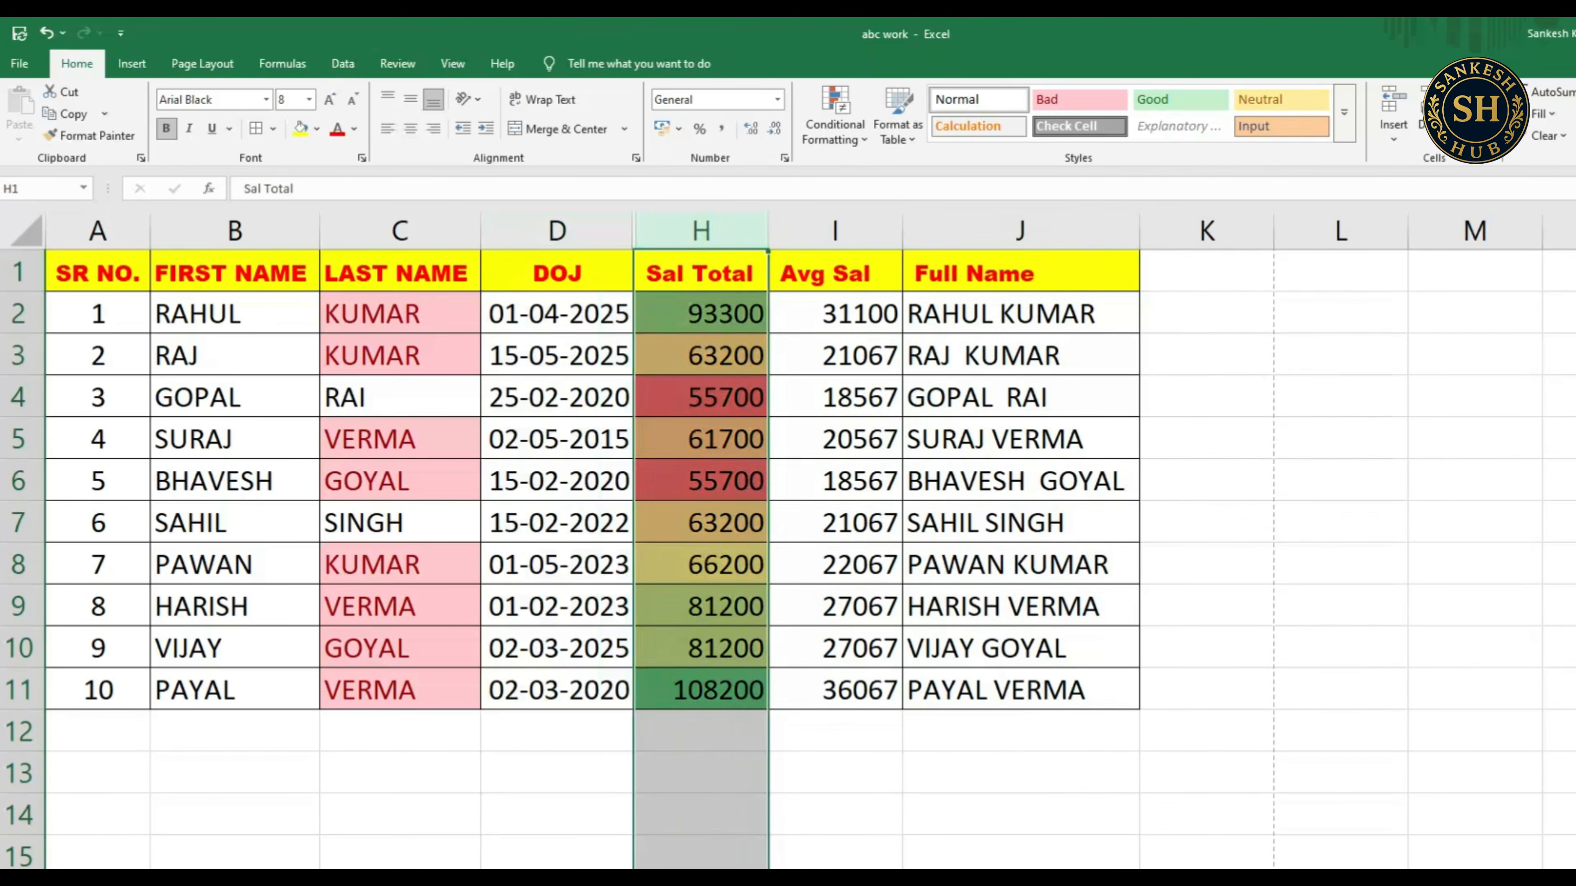
left_click(557, 231)
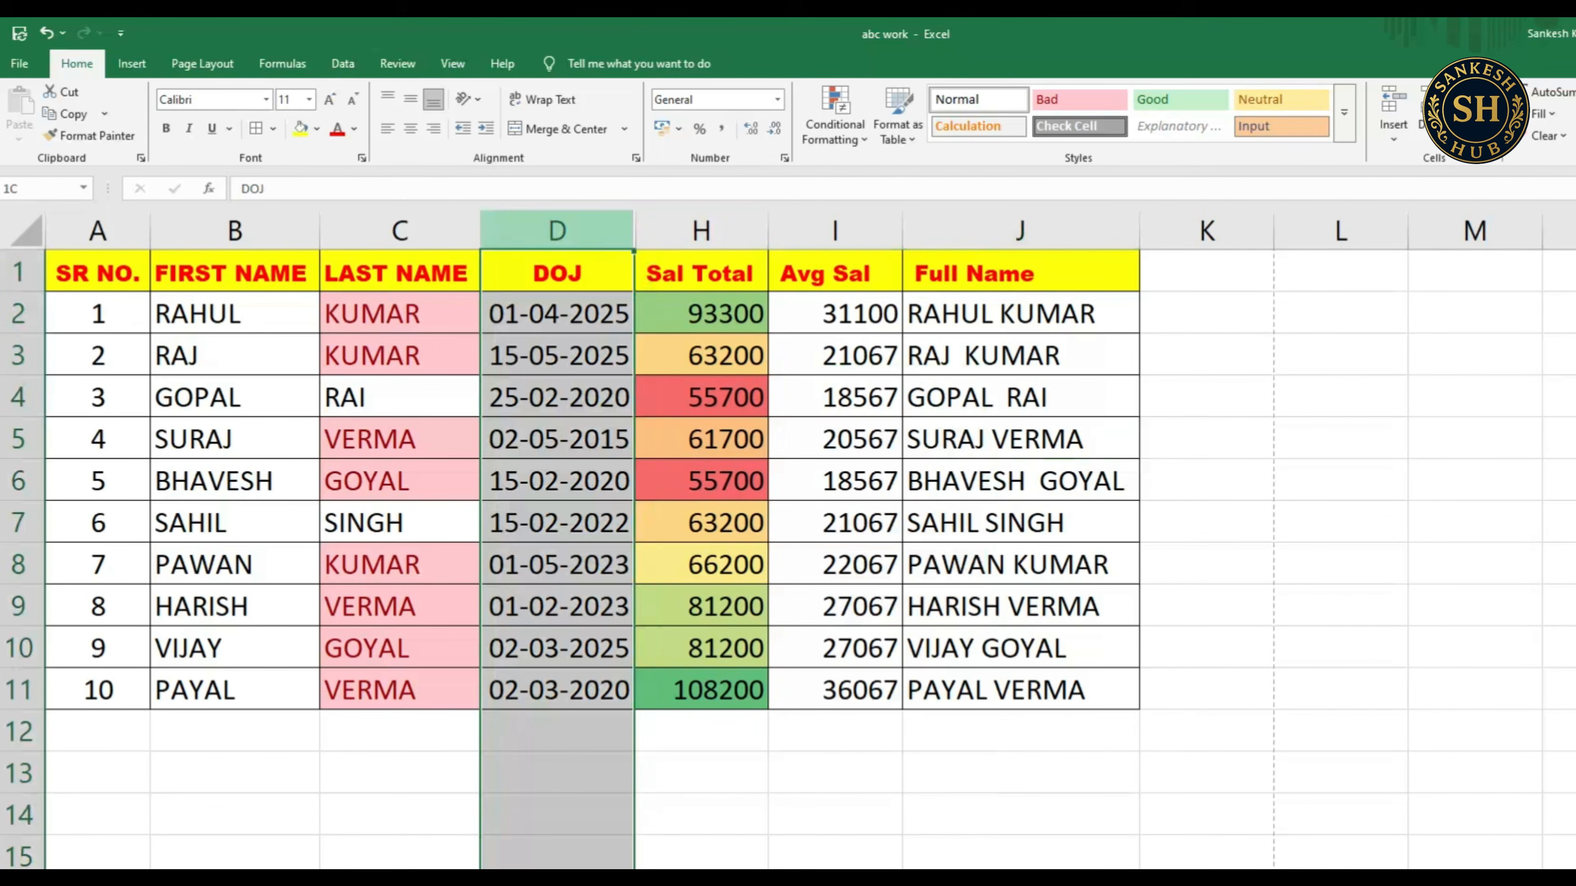
left_click(701, 231, "shift")
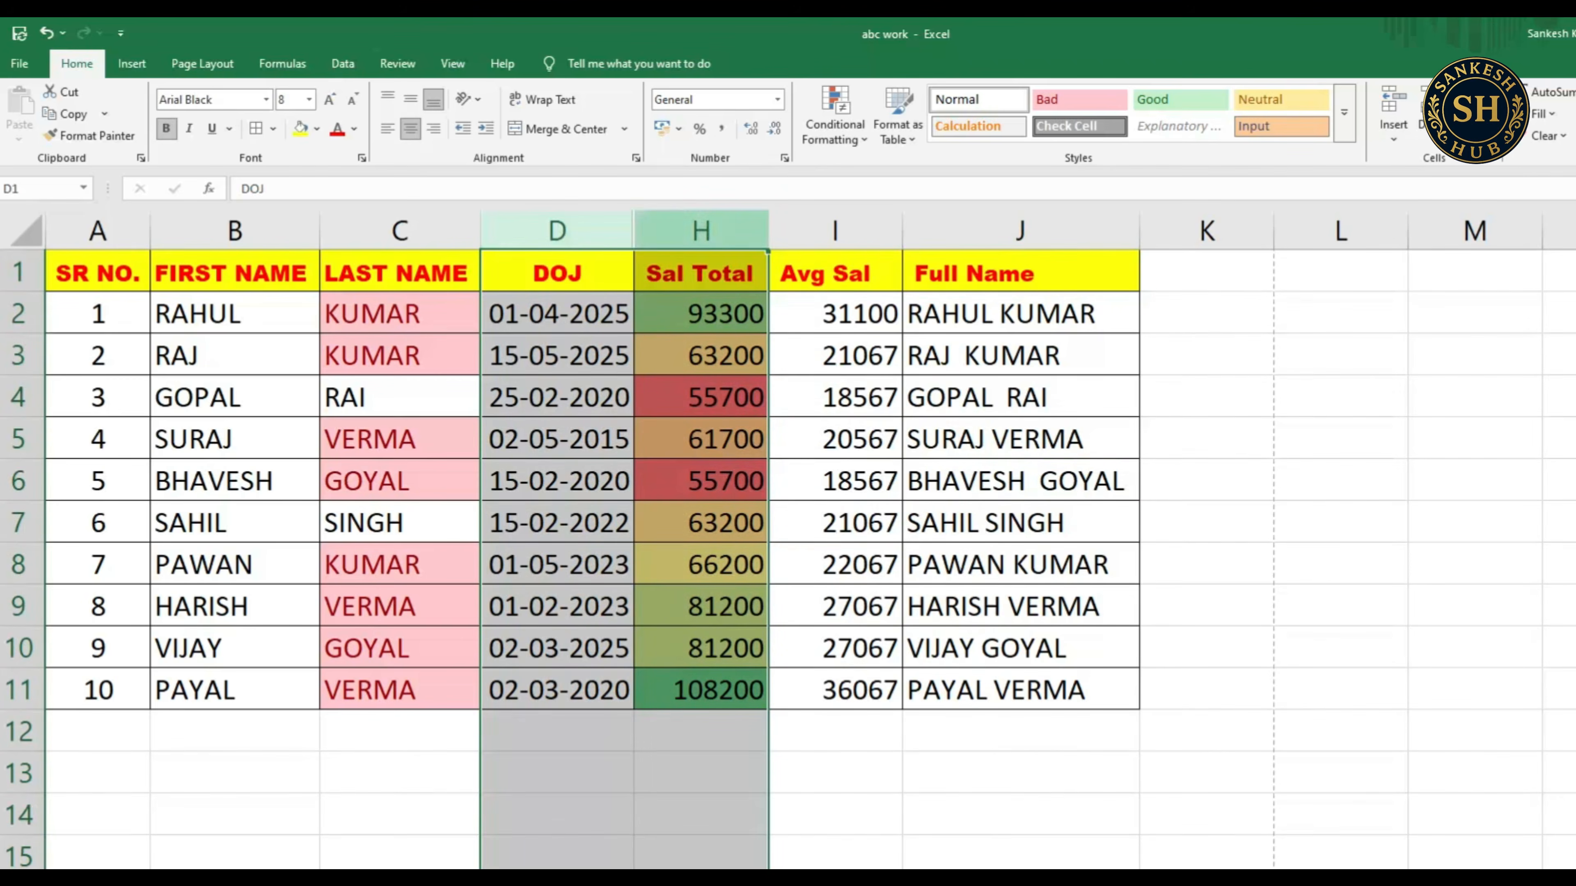
right_click(700, 231)
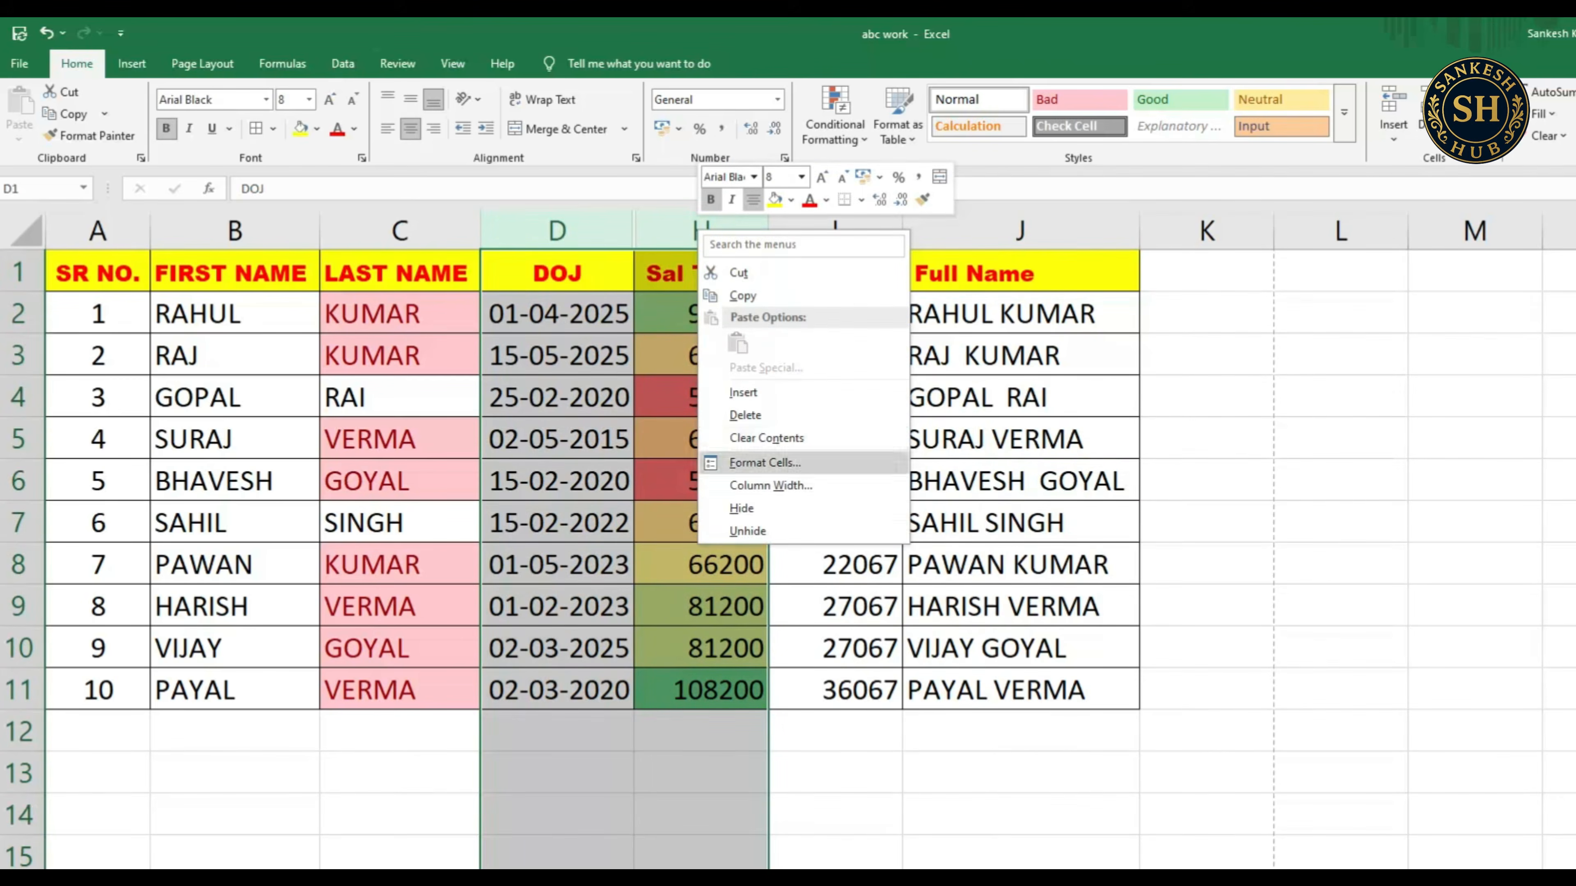
left_click(748, 531)
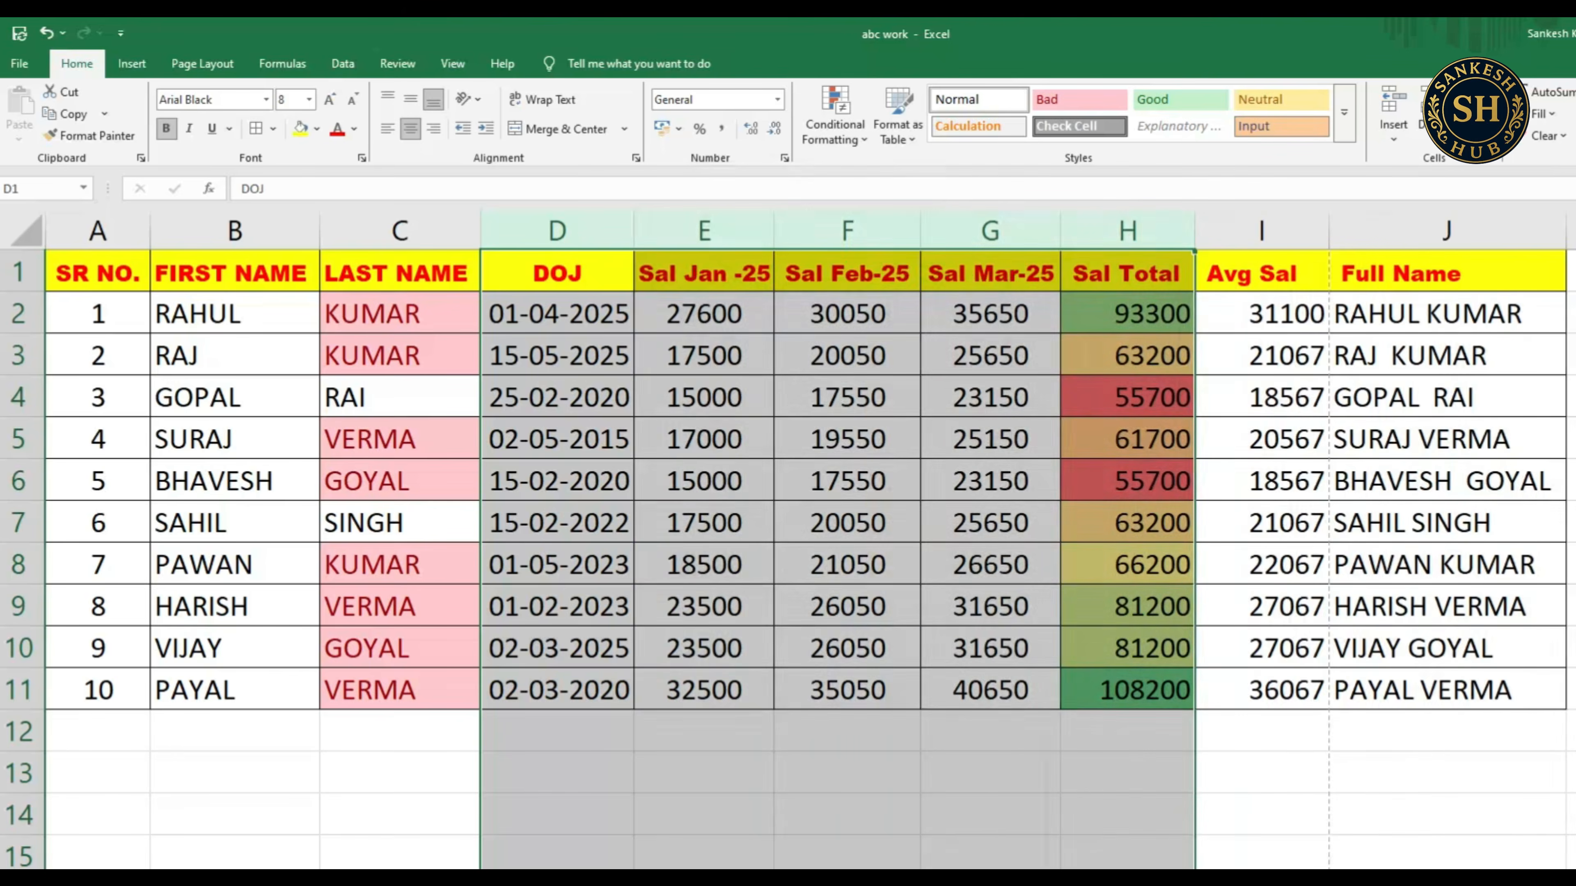
left_click(990, 773)
left_click(704, 273)
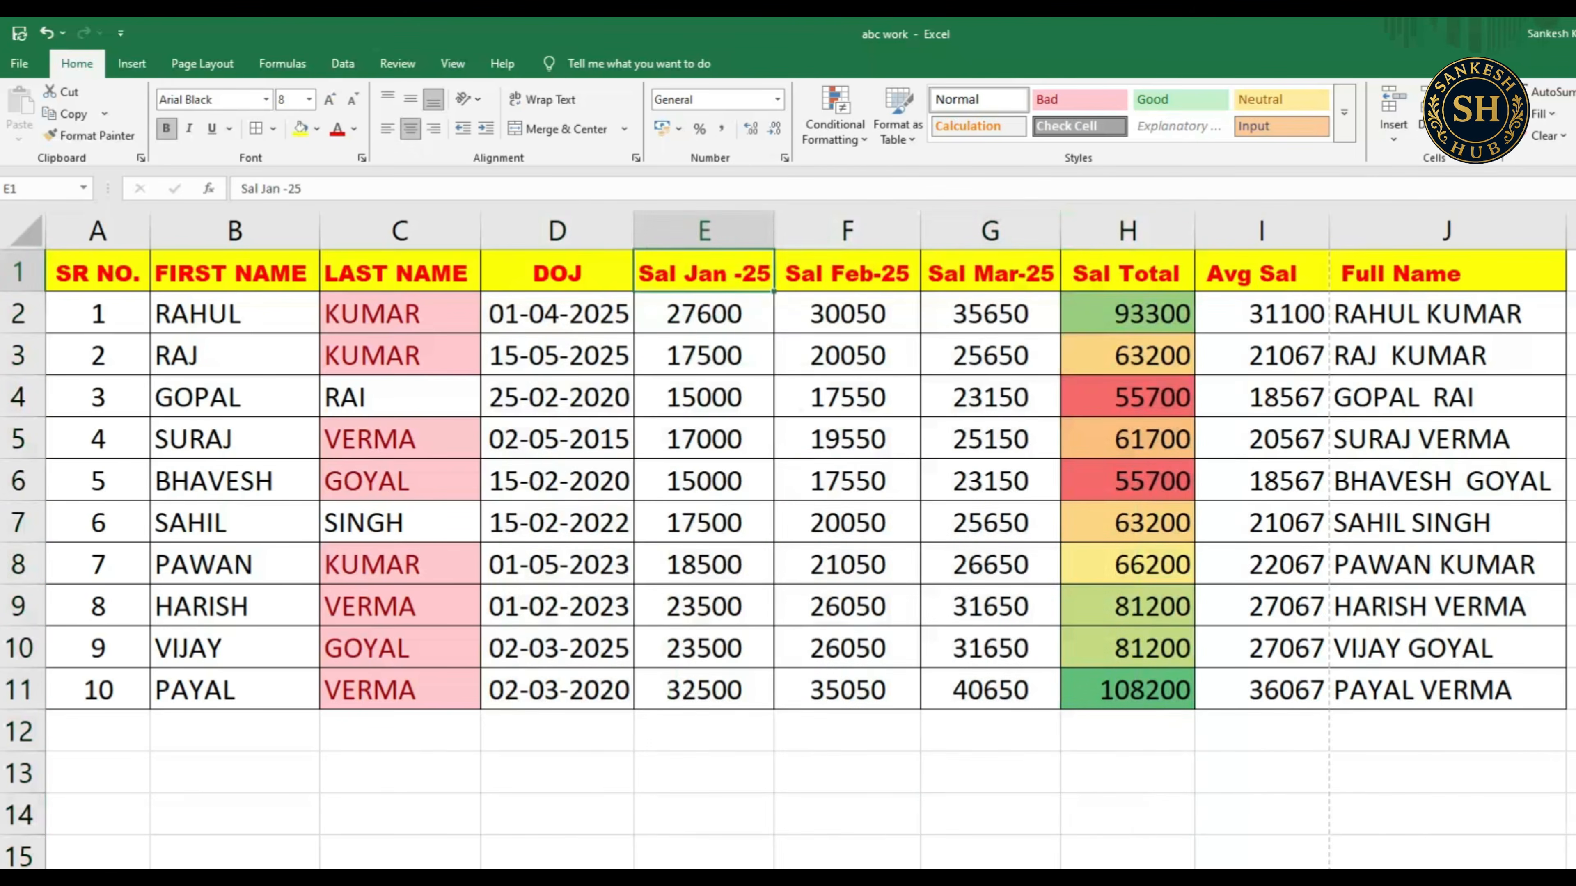
left_click(990, 273)
left_click_drag(704, 273, 990, 273)
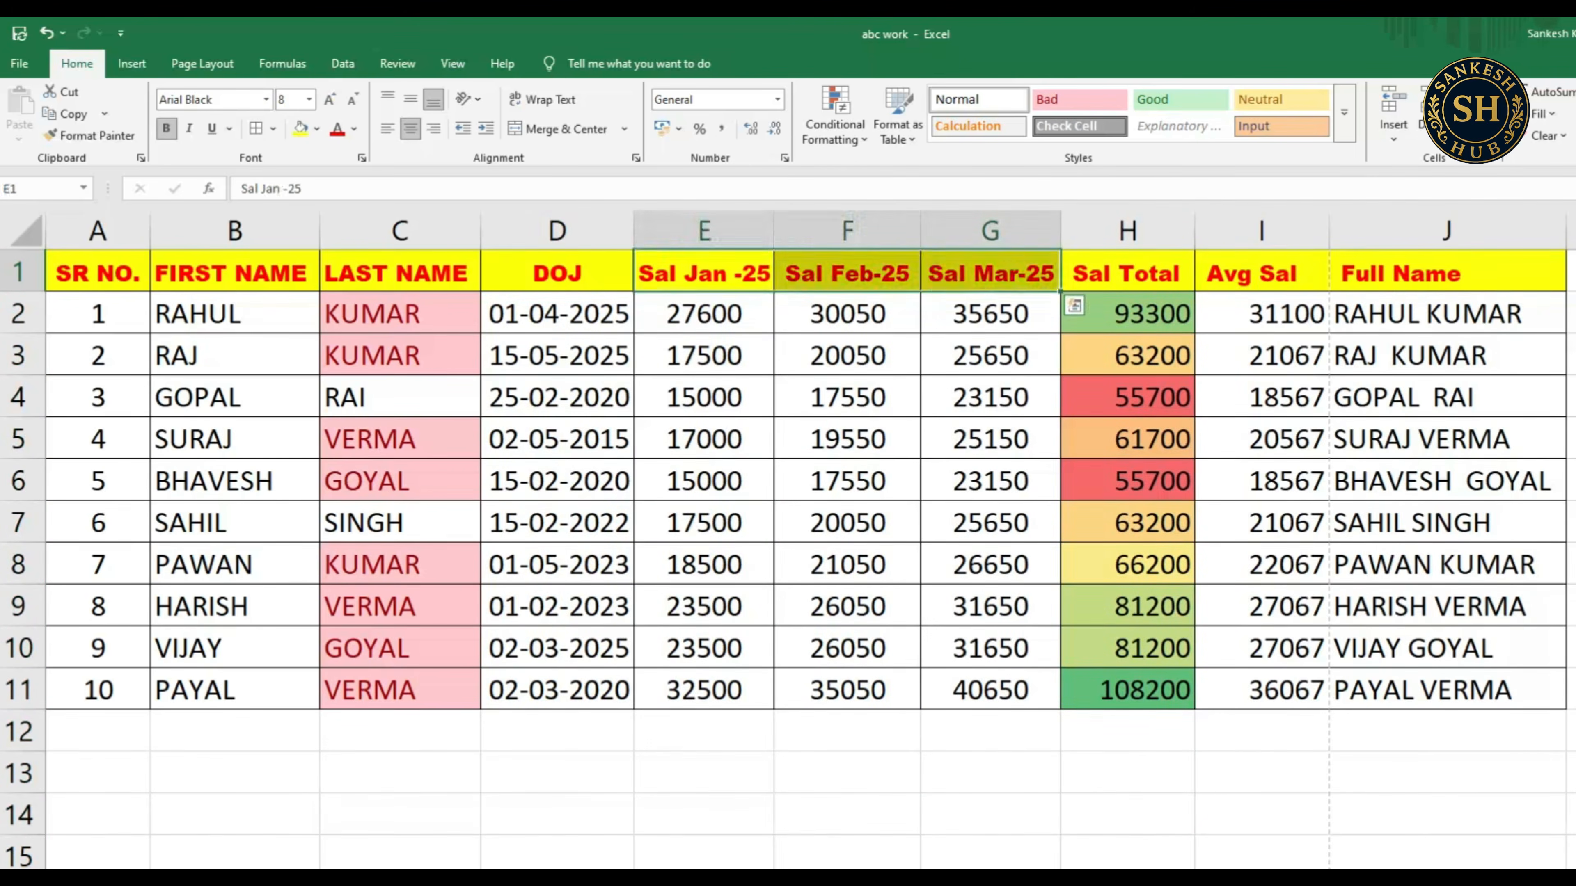
left_click(990, 273)
left_click(990, 397)
left_click(990, 439)
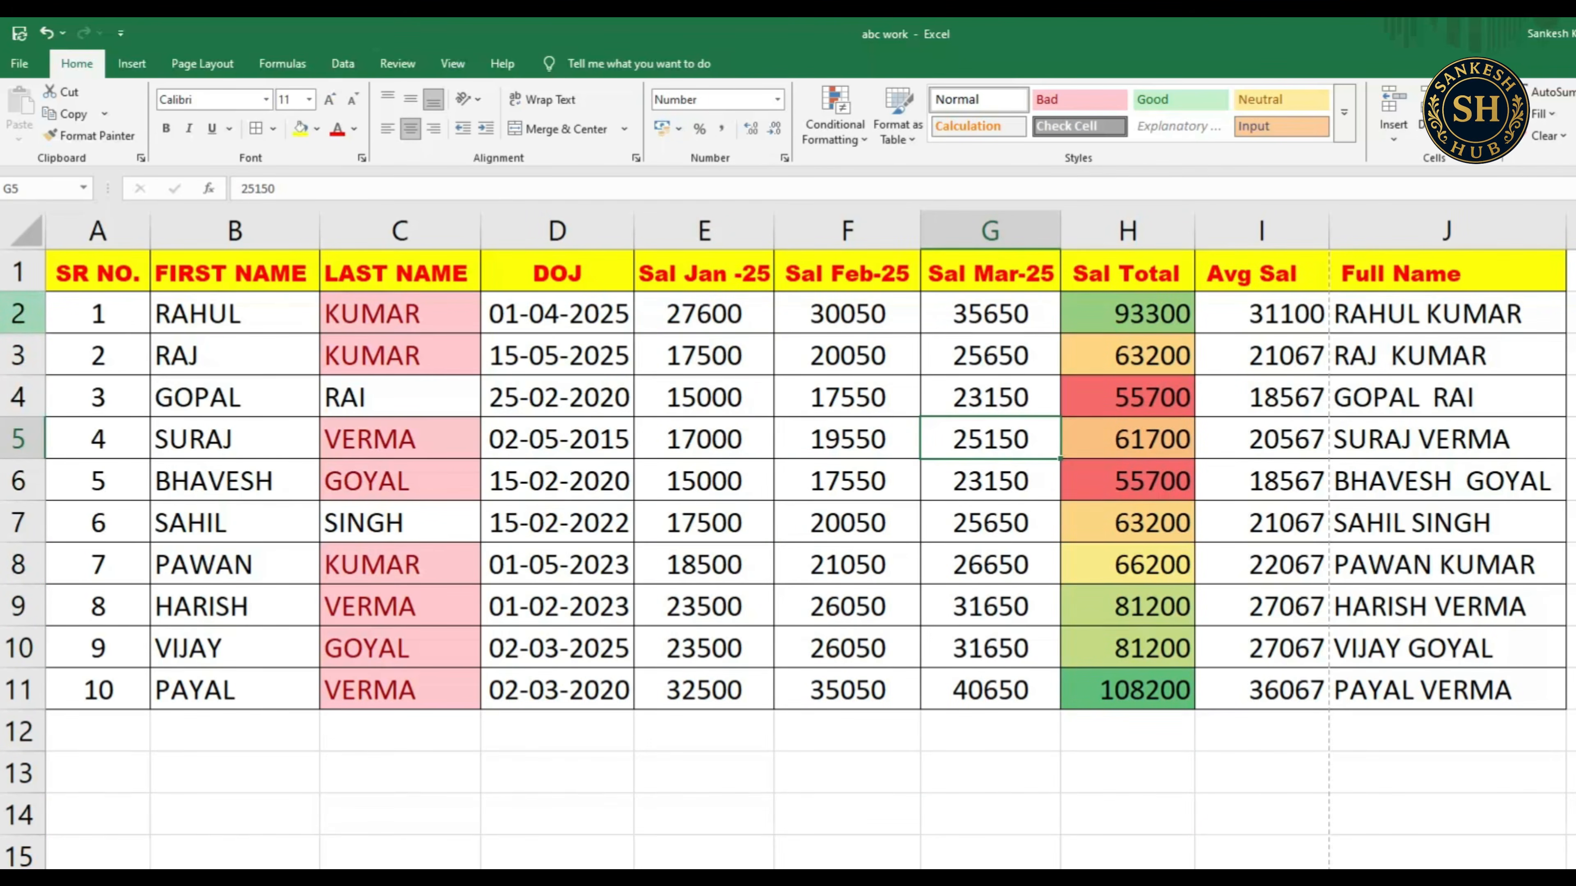
- Insert a blank row between the first and second employee records at row 3, and delete that row again
left_click(18, 314)
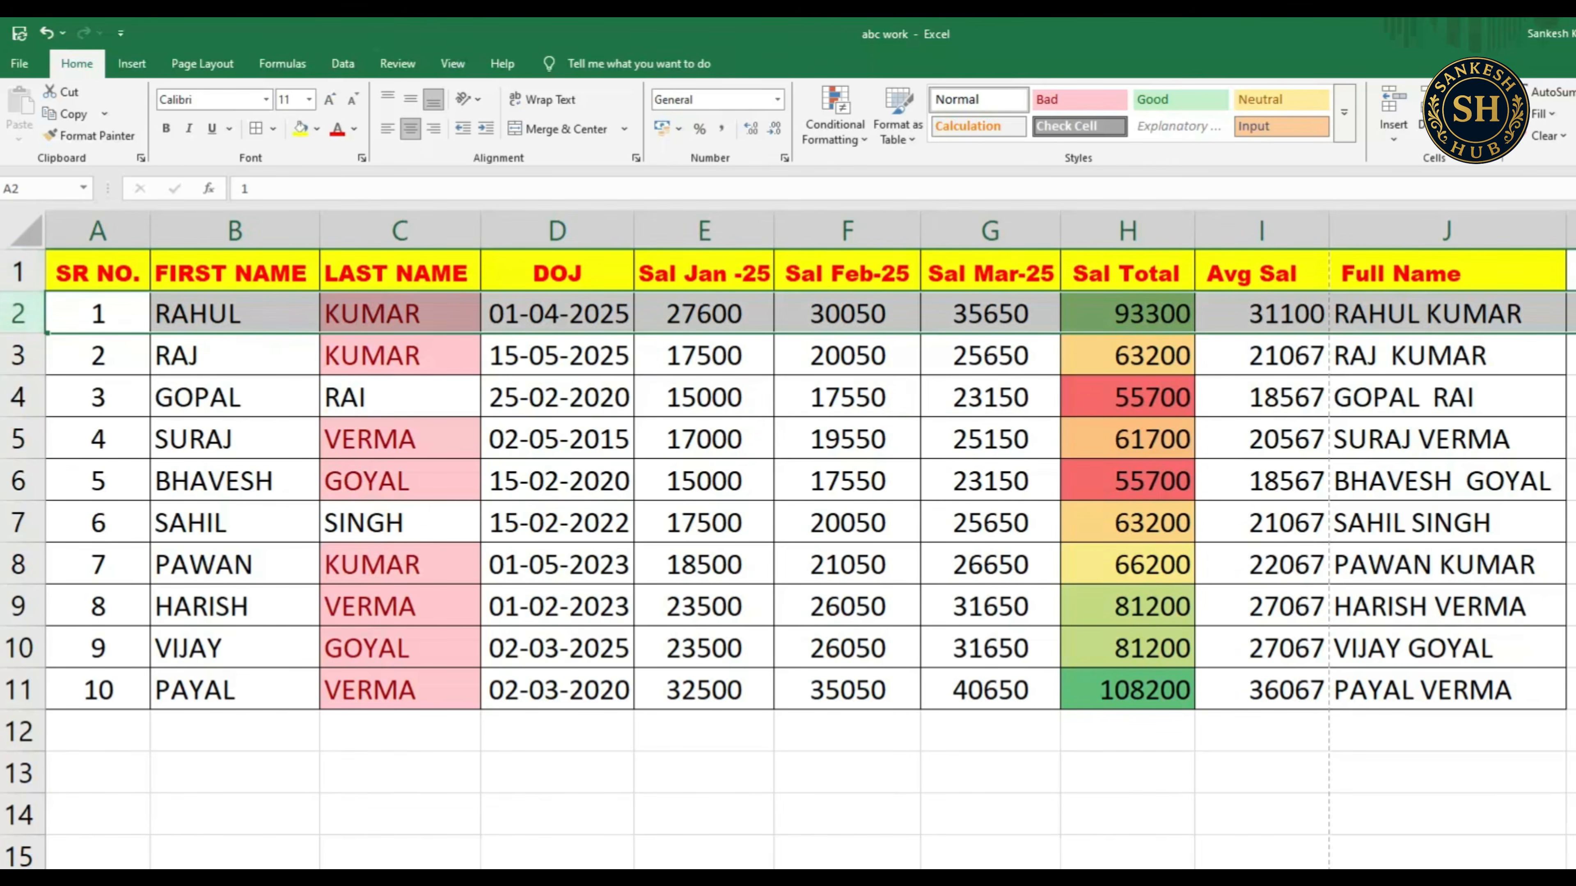
left_click(18, 354)
left_click(18, 313)
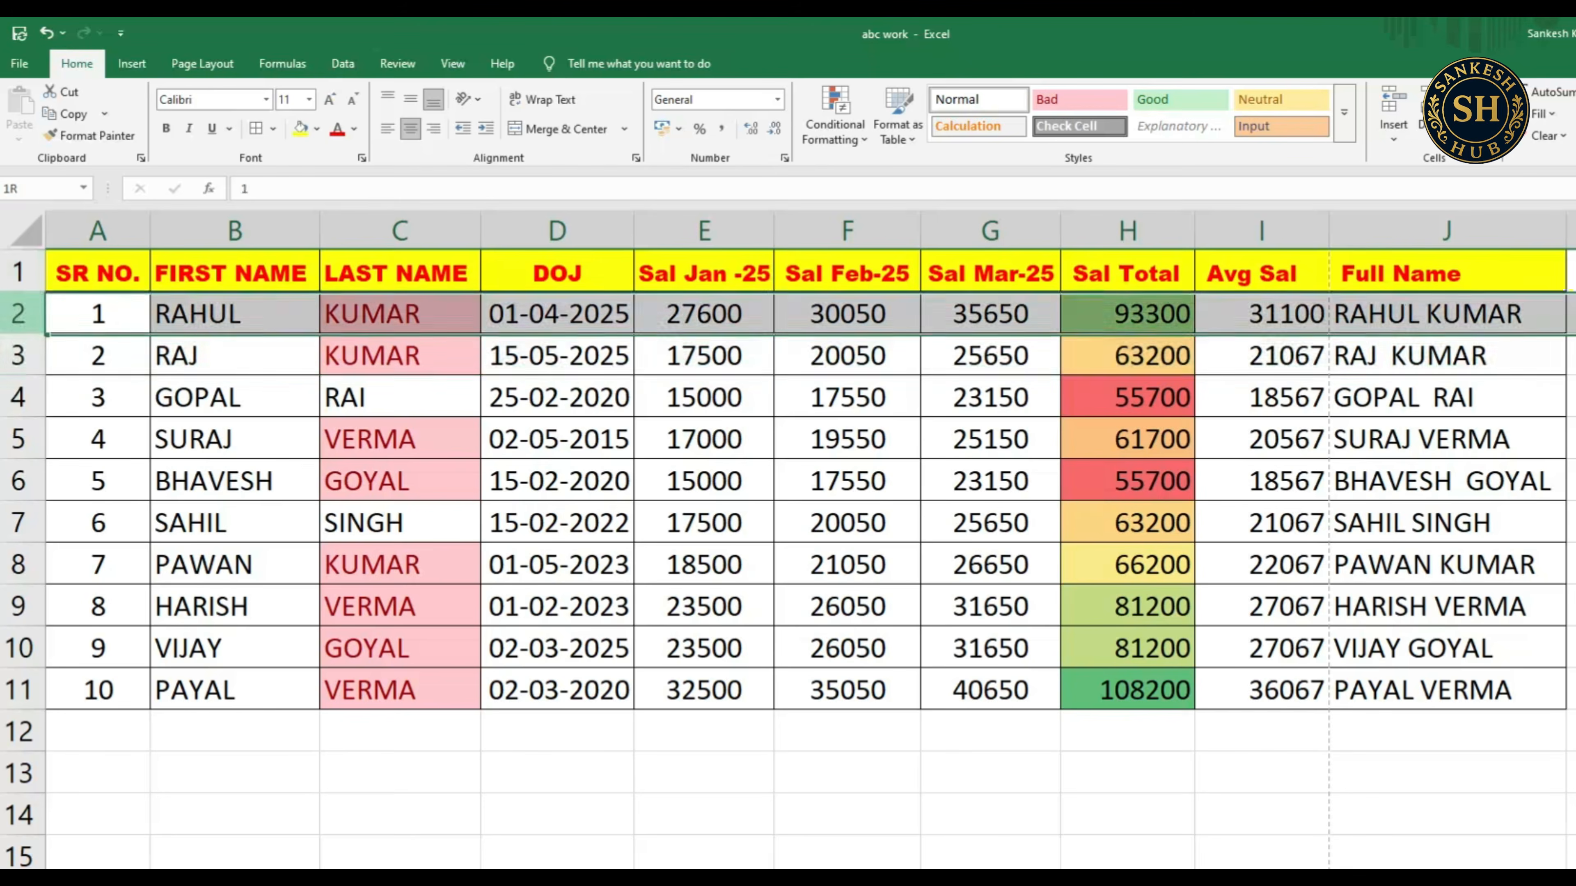
left_click(18, 355)
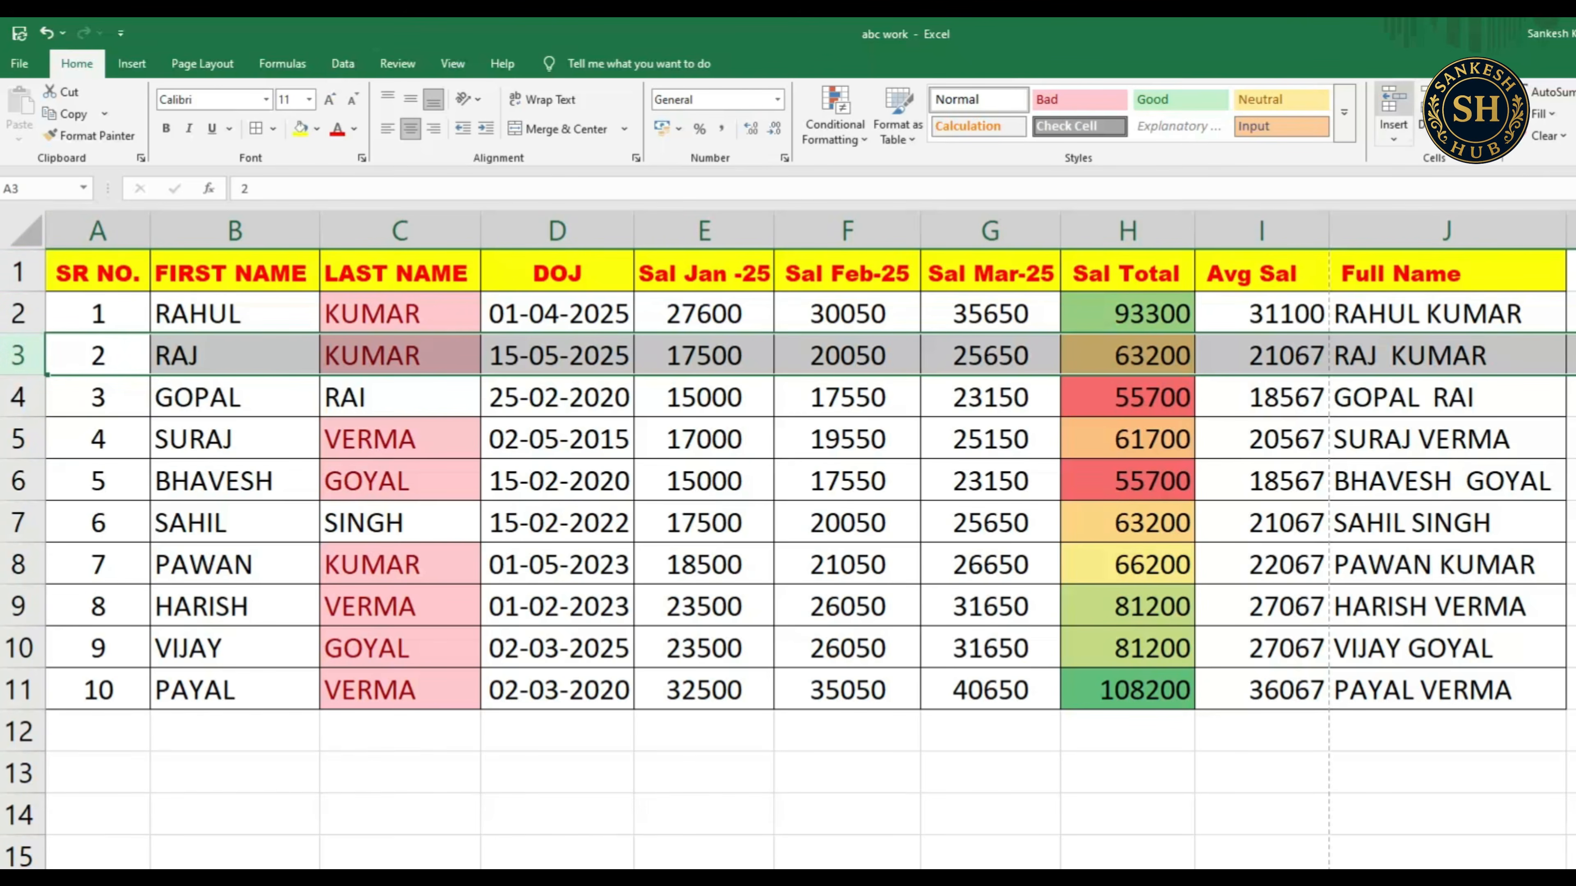
left_click(1393, 108)
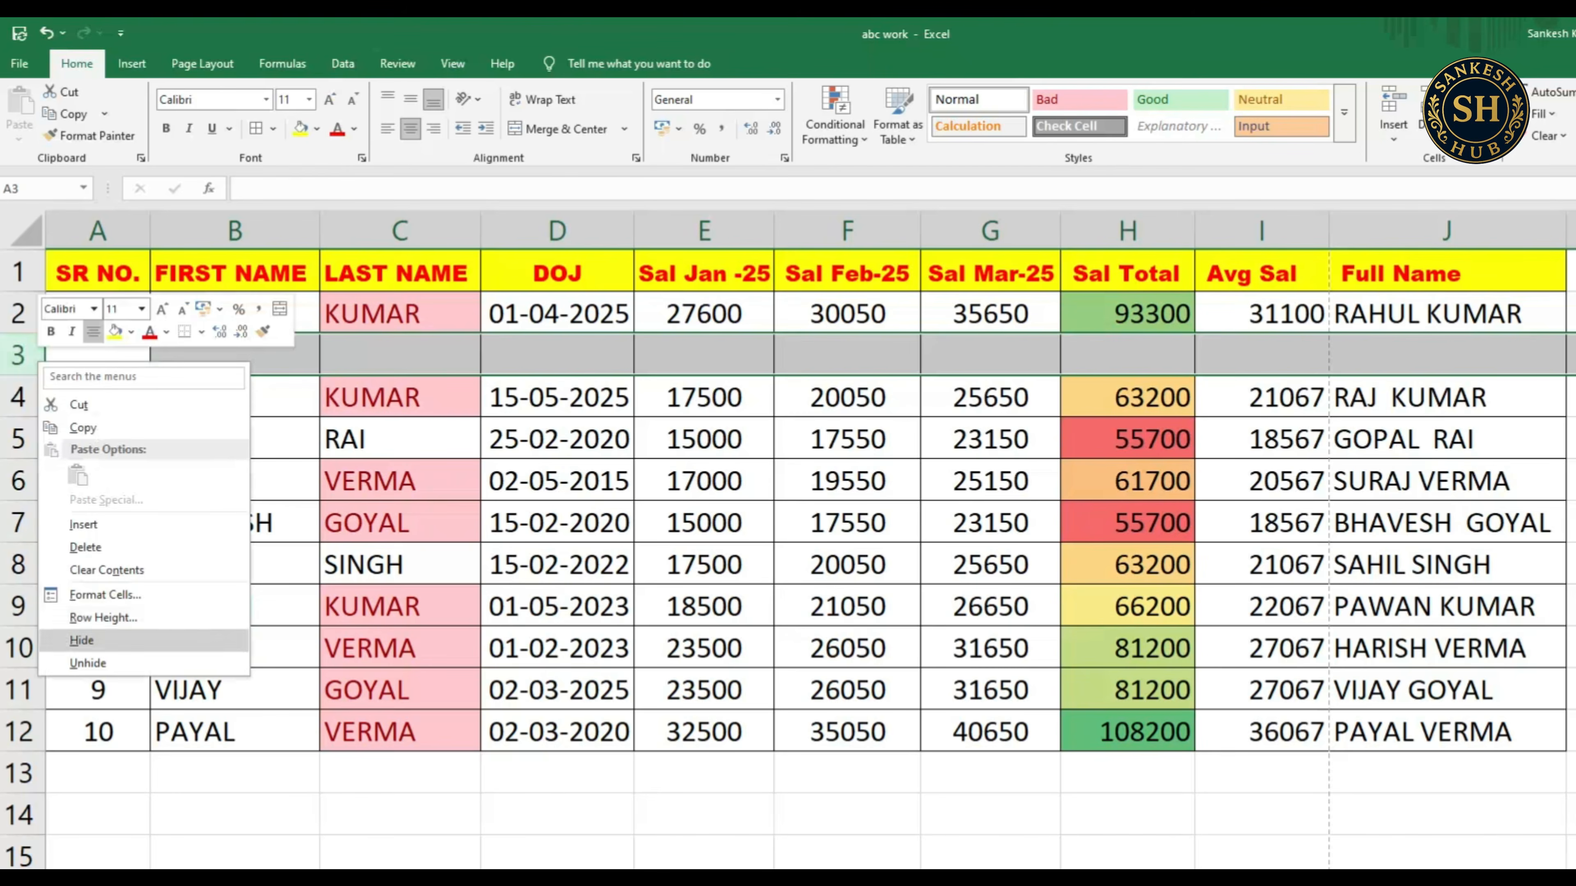
left_click(85, 547)
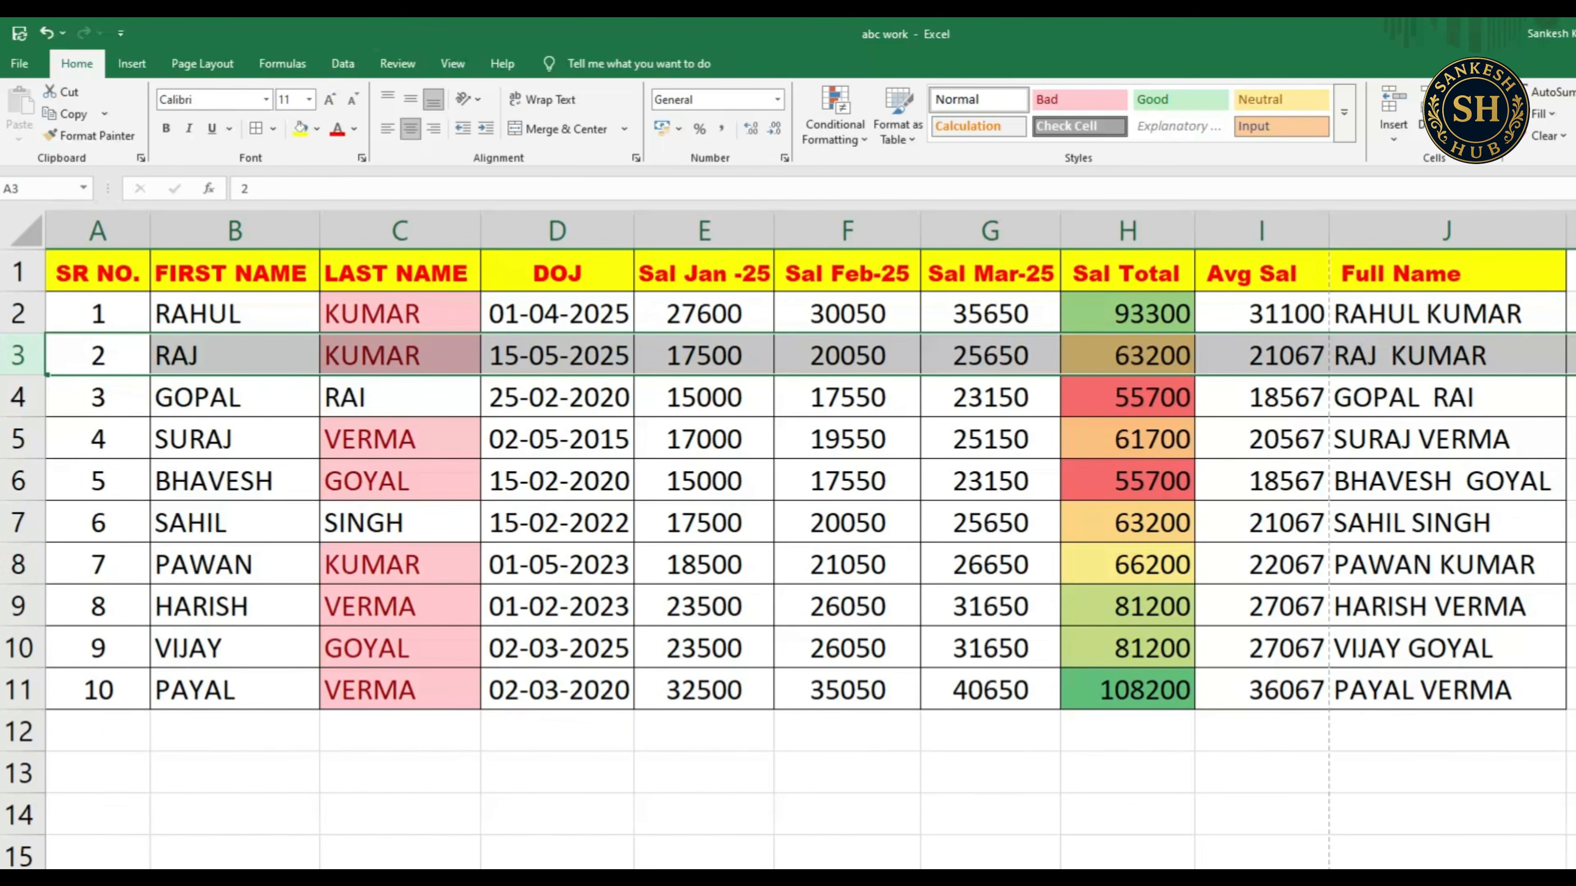
- Insert a blank row at row 8, between SR NO. 6 and 7, and delete that row again
left_click(19, 563)
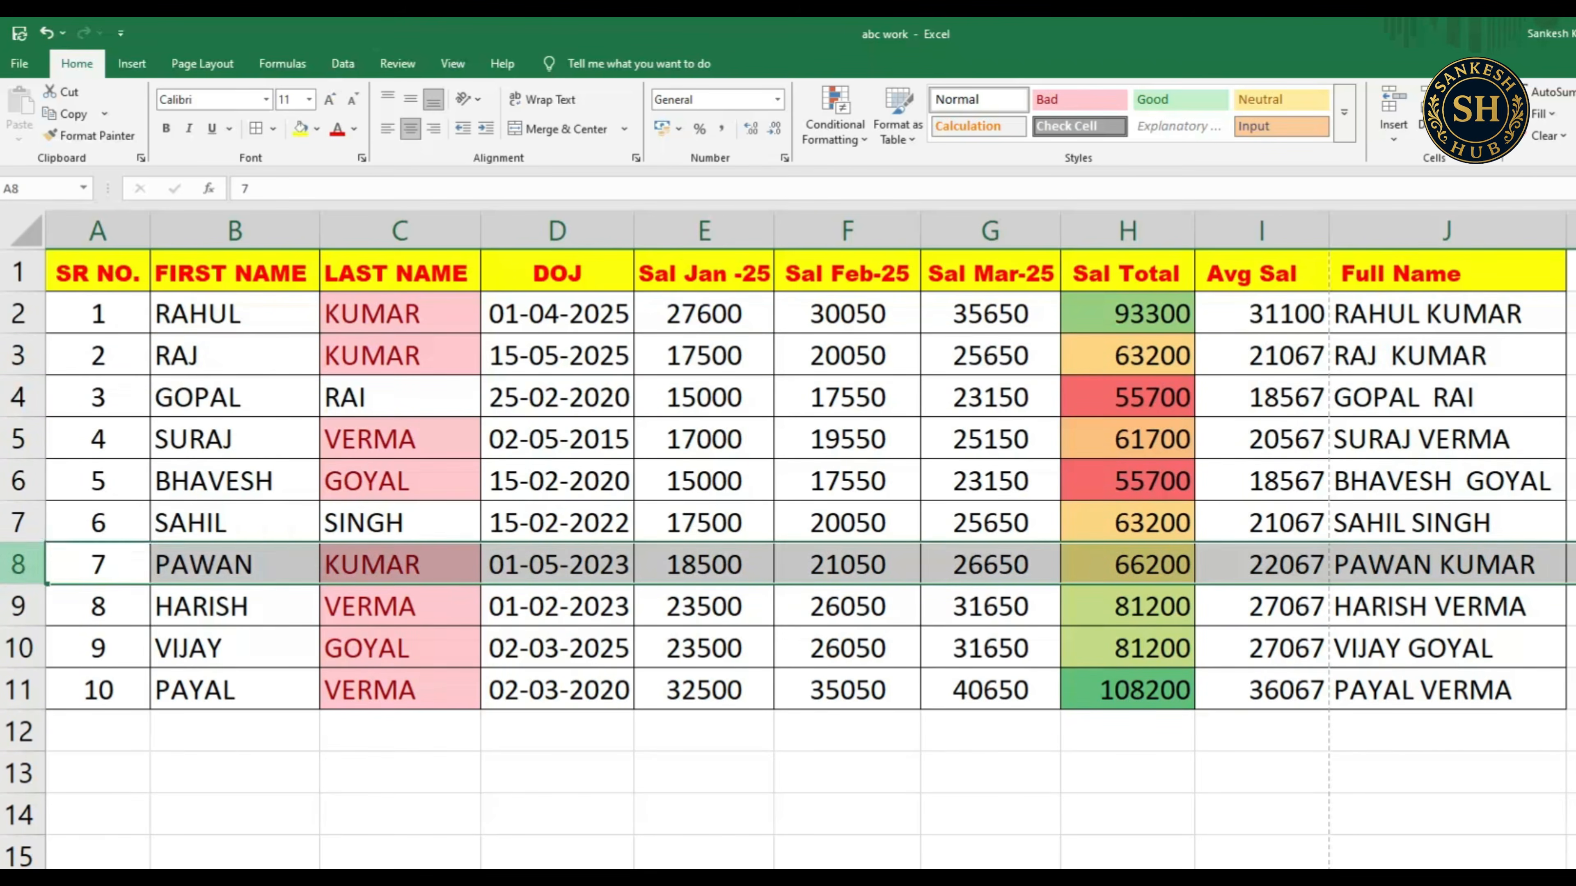
right_click(28, 565)
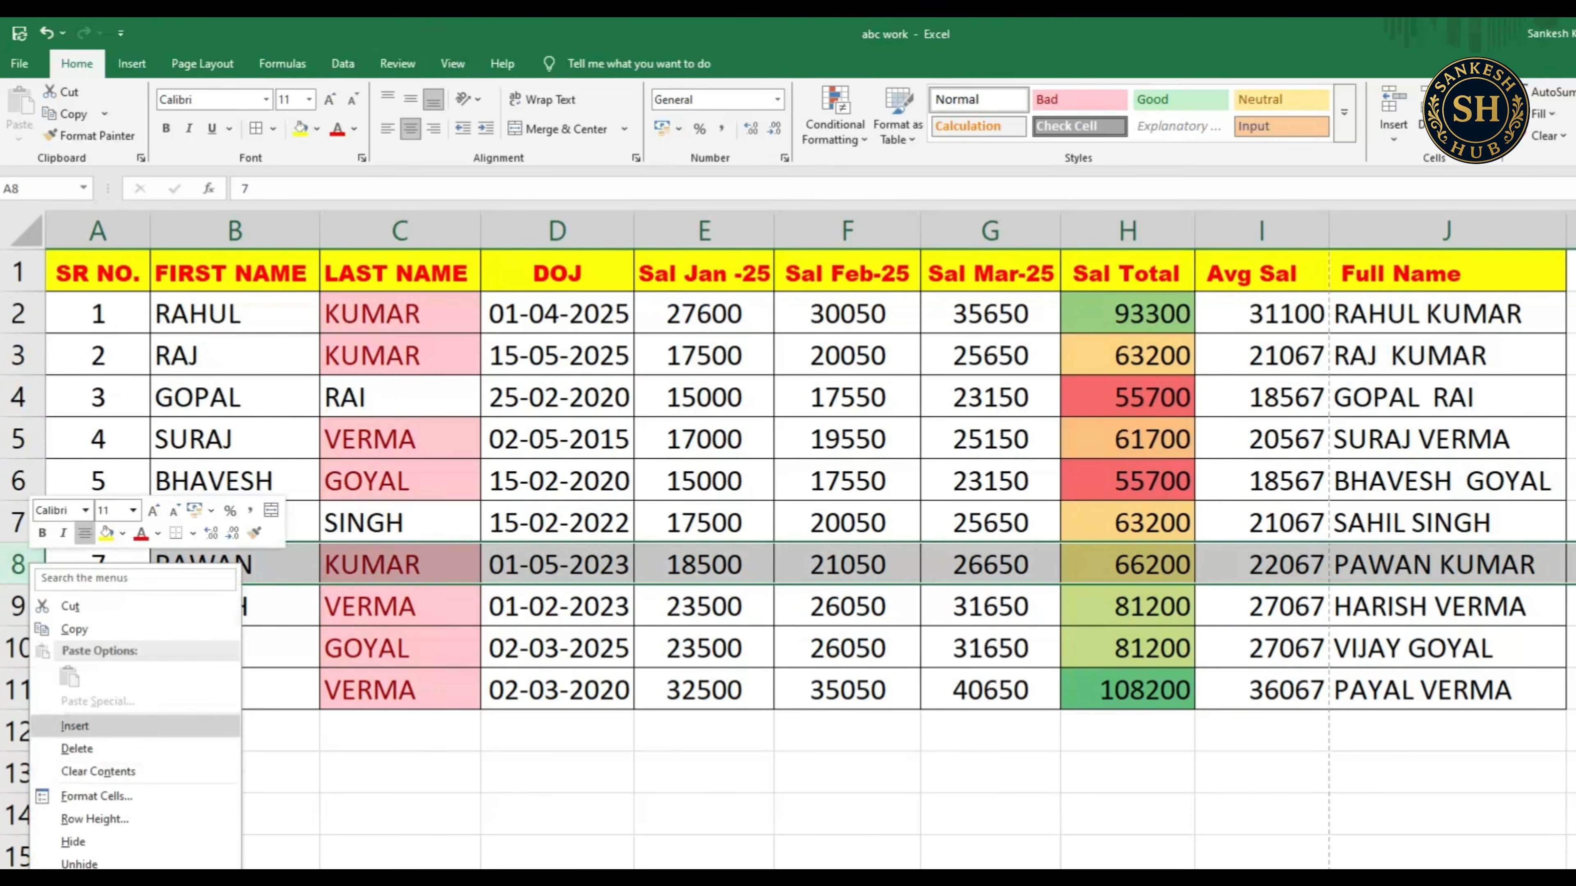
left_click(74, 725)
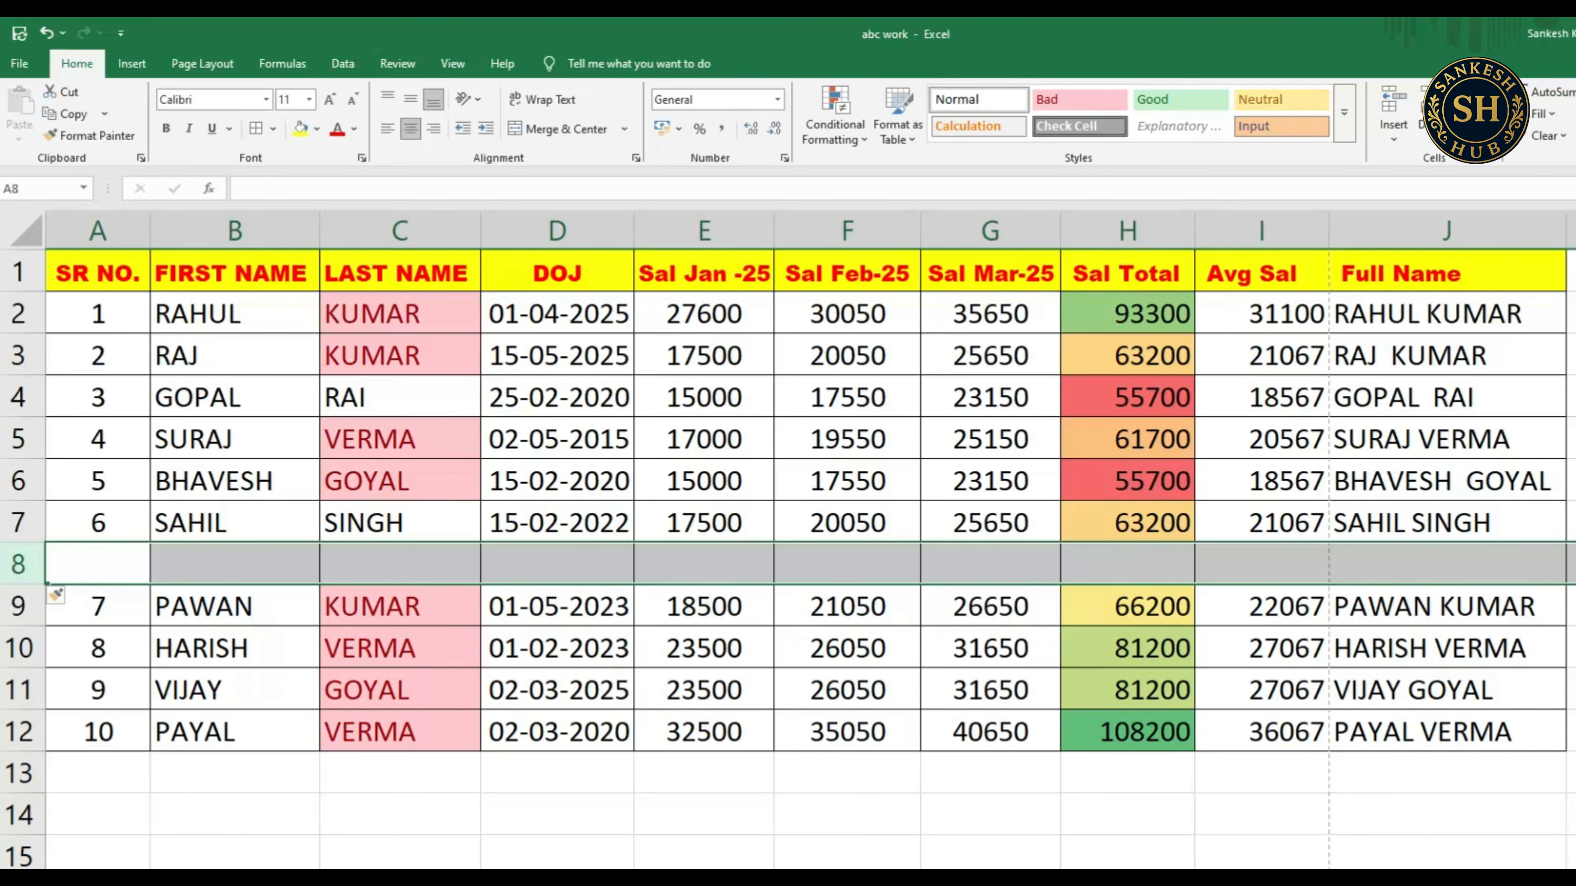
right_click(28, 565)
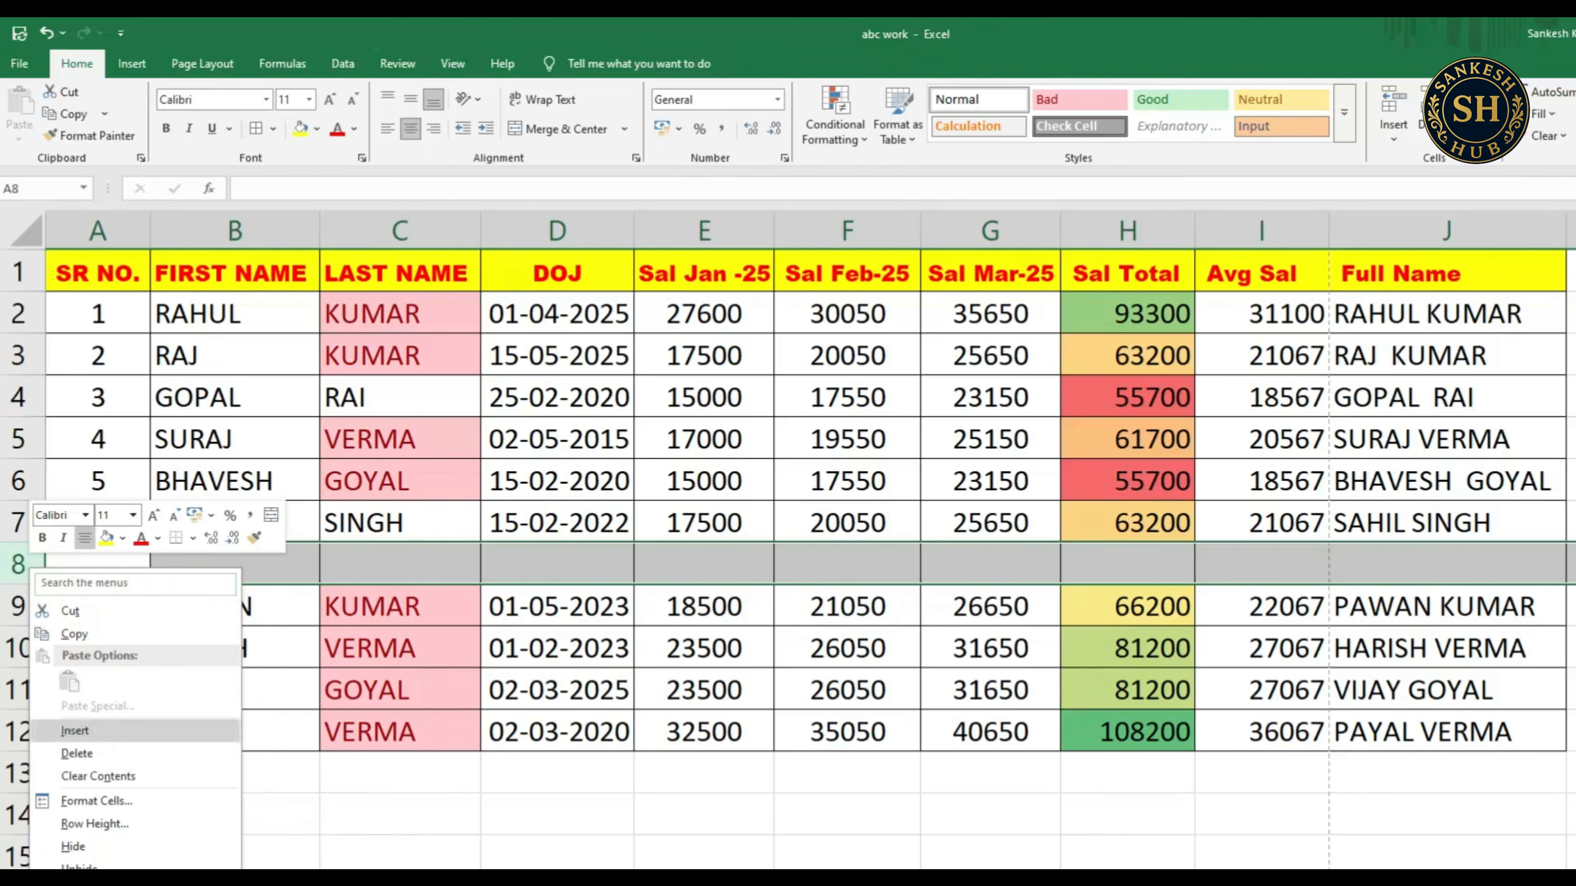
left_click(76, 753)
left_click(556, 852)
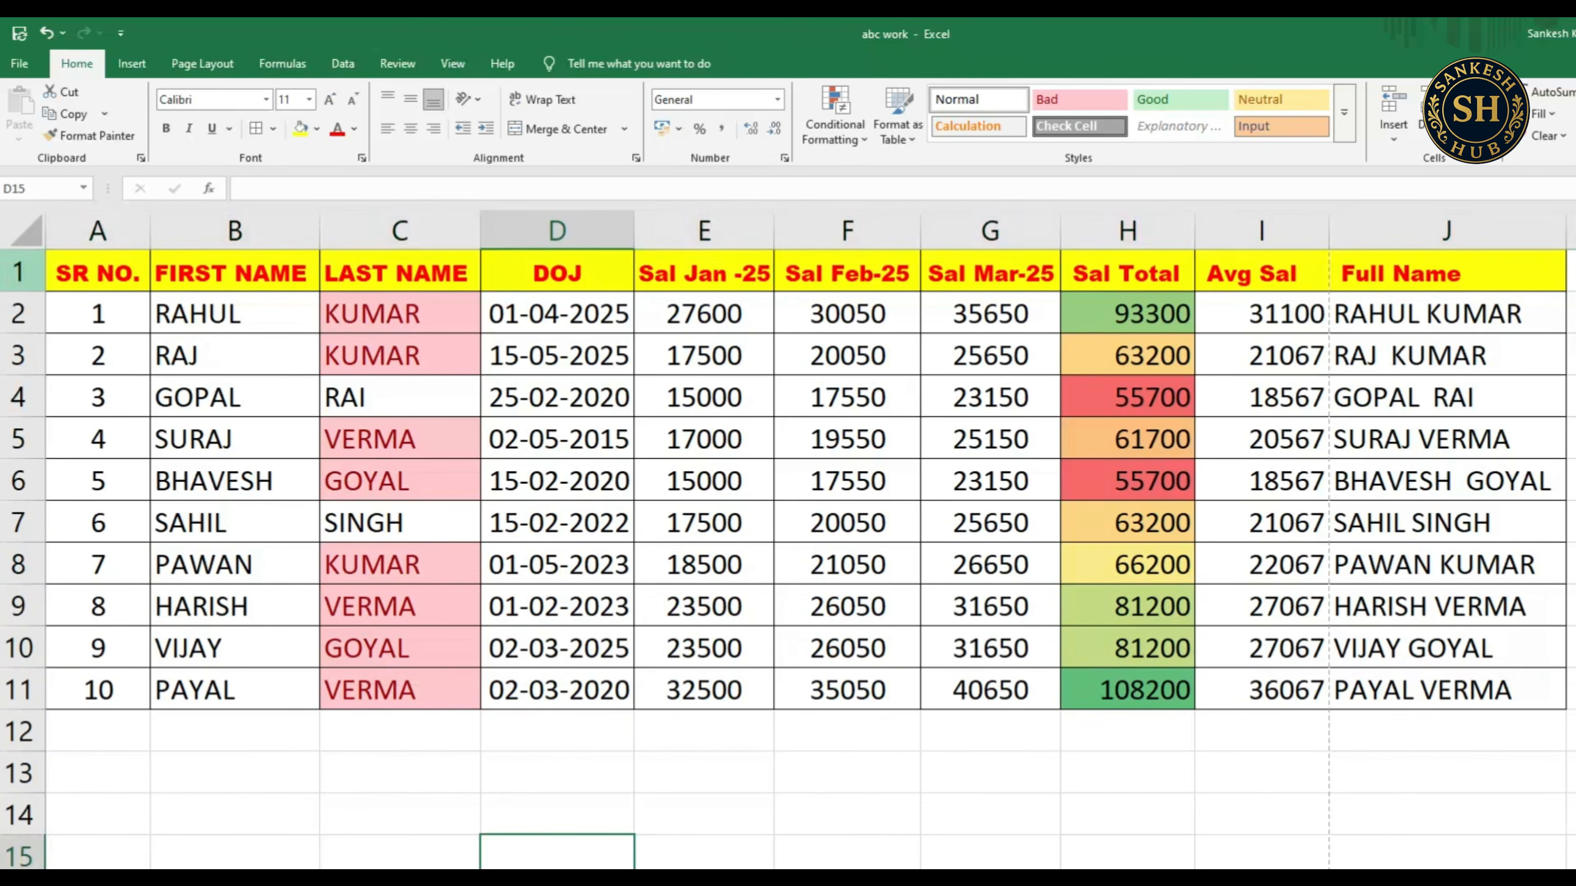
- Insert twelve blank rows above the header row of the salary table
left_click(19, 271)
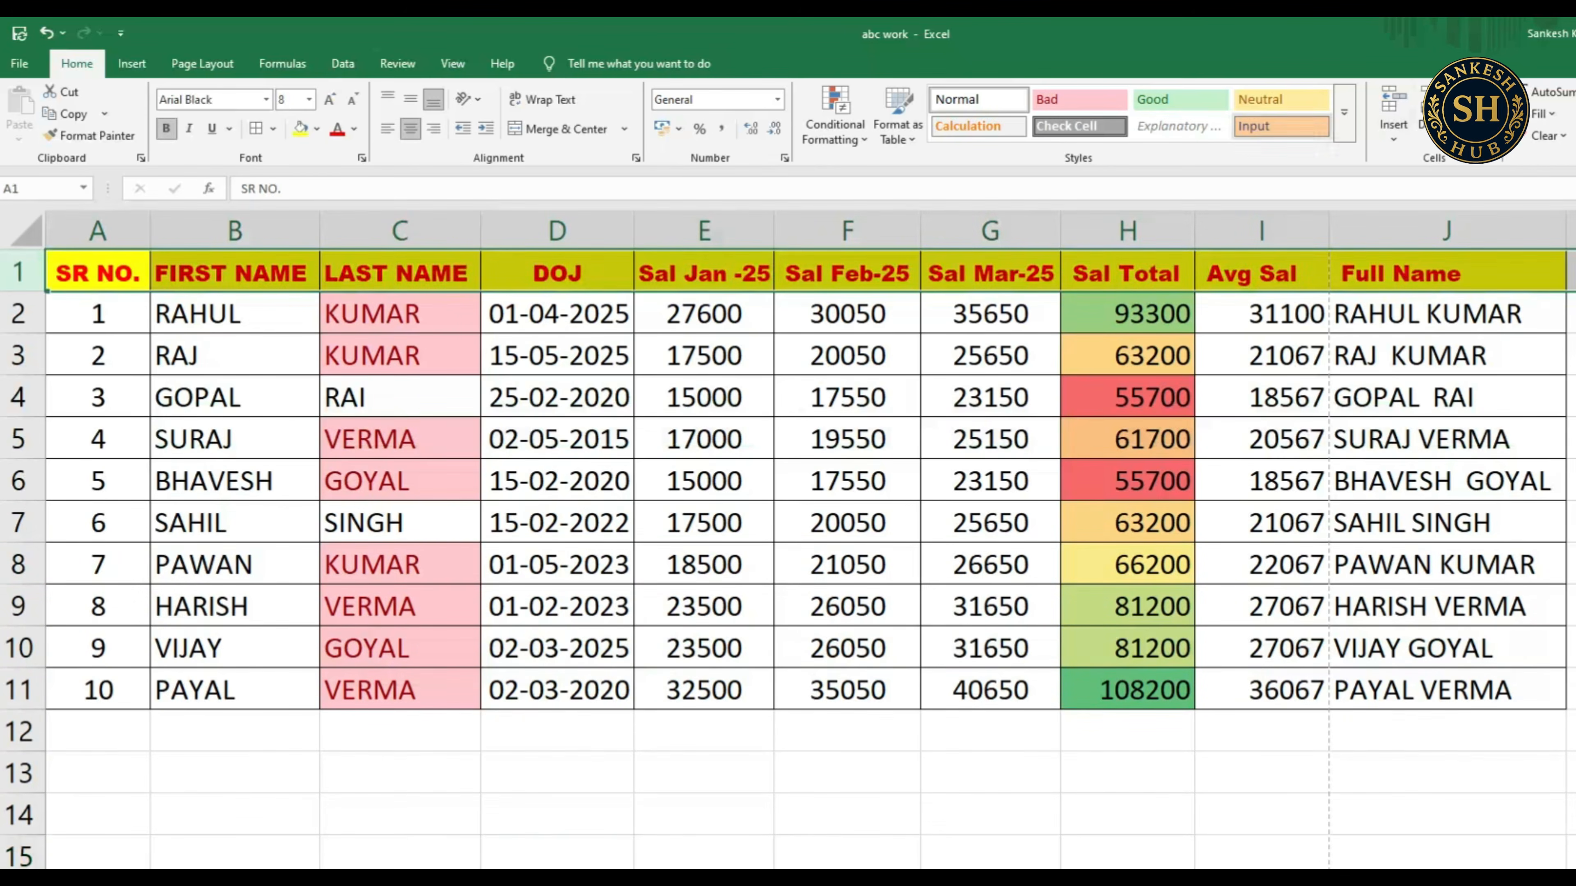
left_click(1393, 103)
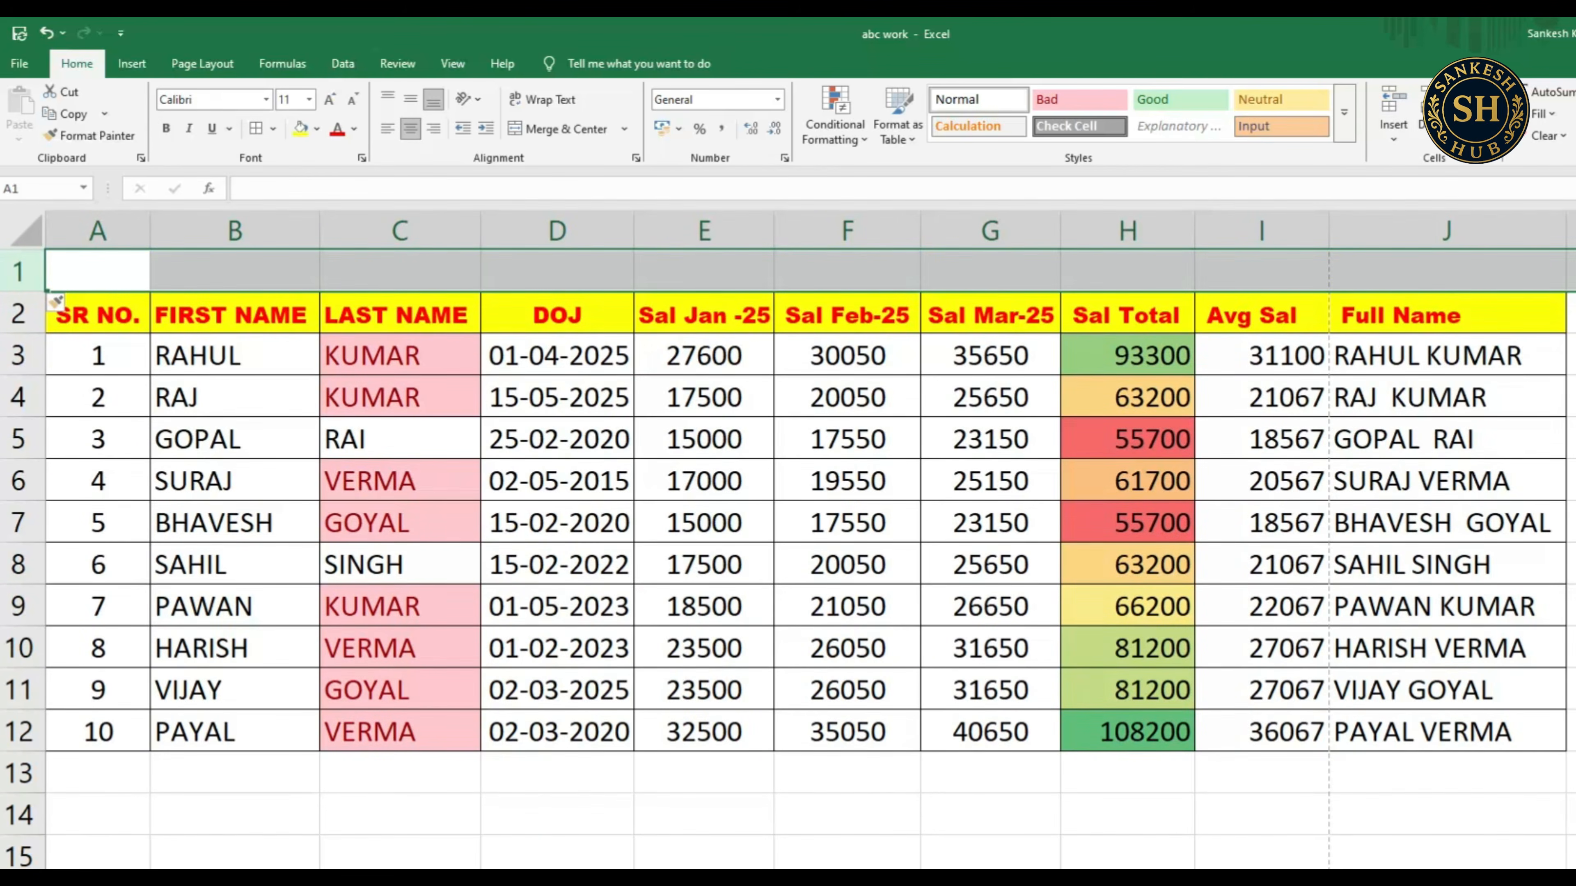
key("F4")
key("F4")
key("F4")
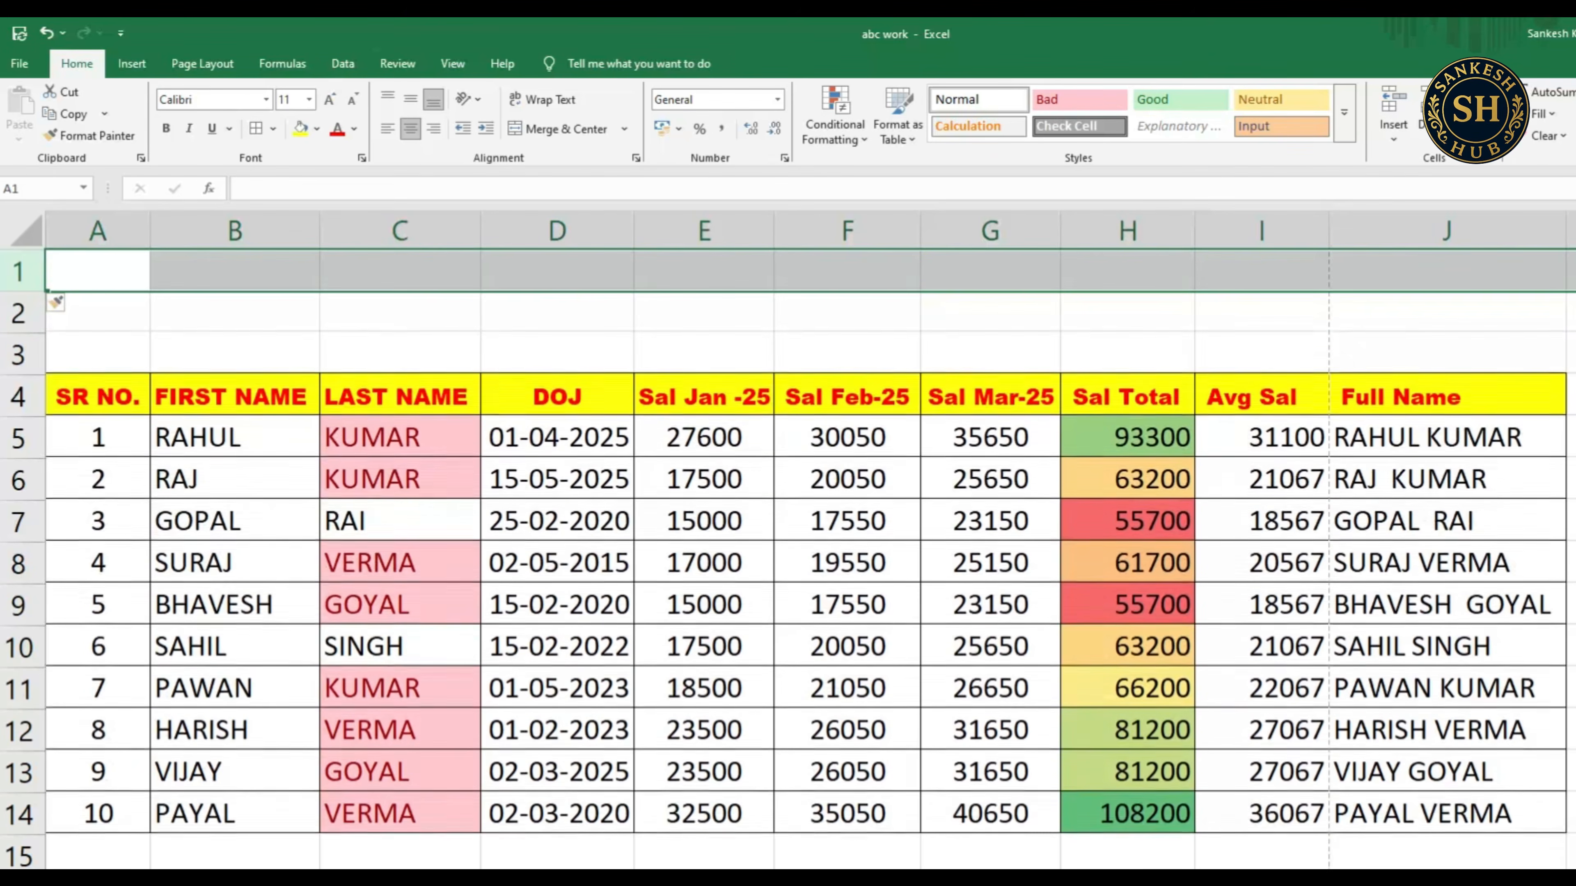
key("F4")
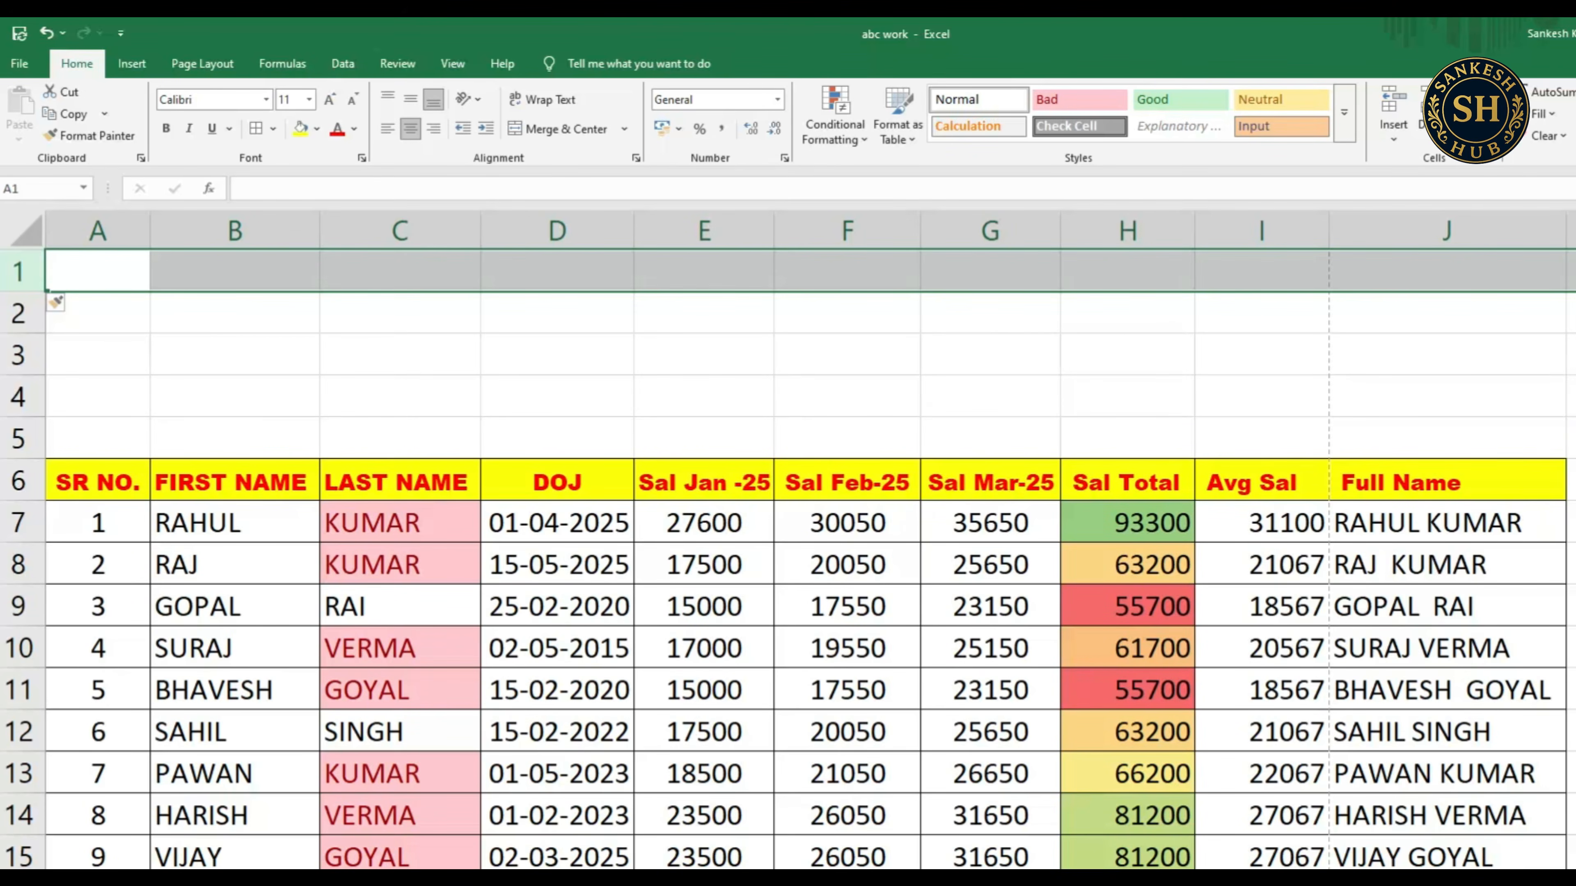
key("F4")
key("F4")
key("F4")
key("F4")
key("F4")
key("F4")
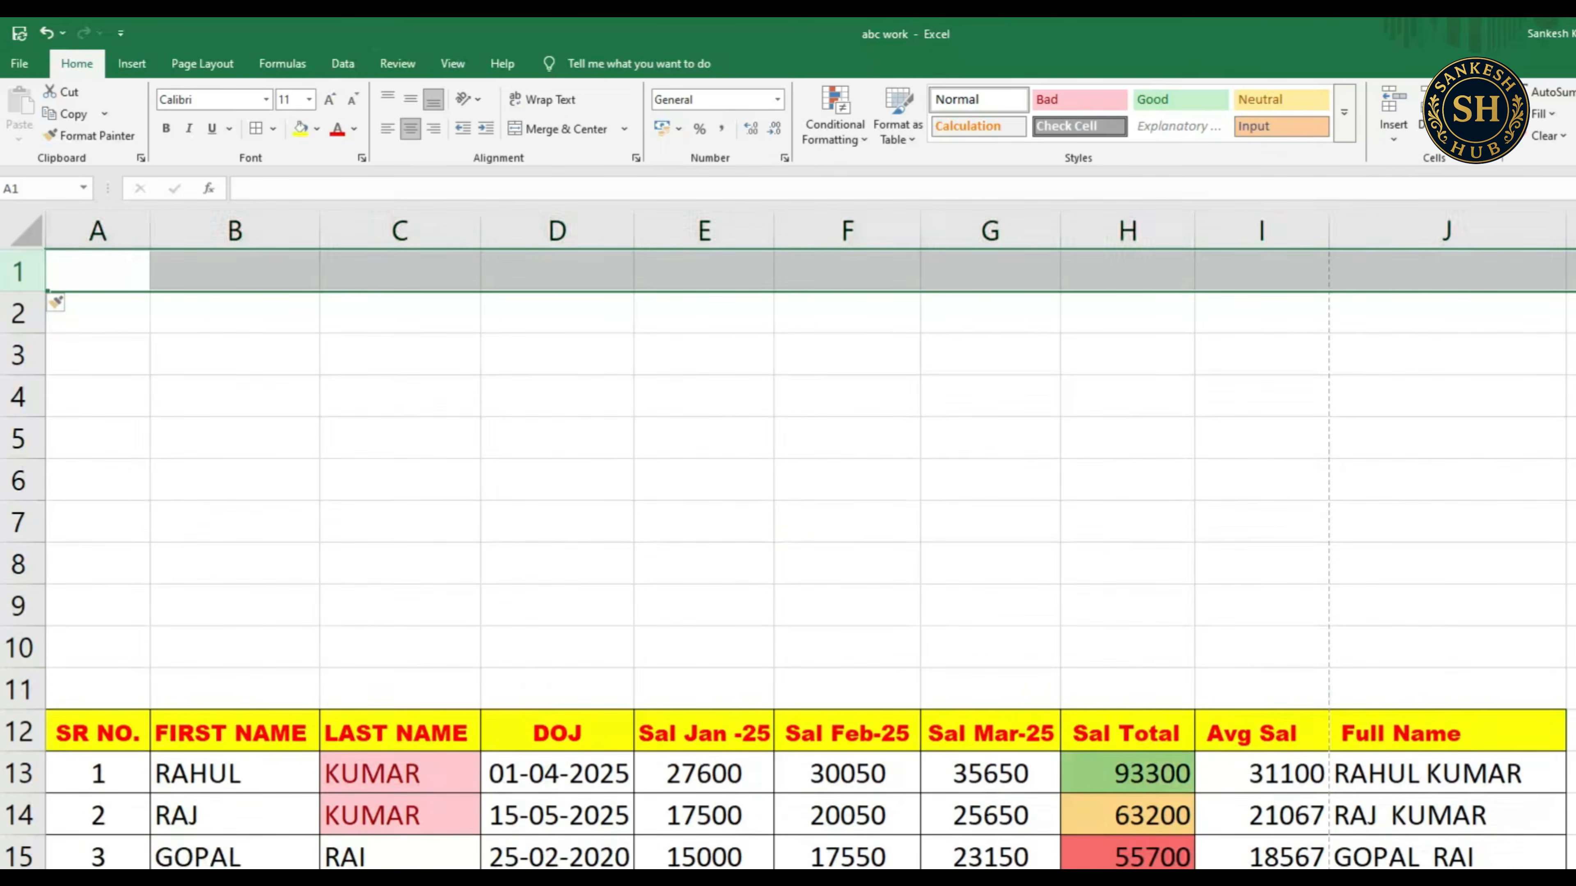
key("F4")
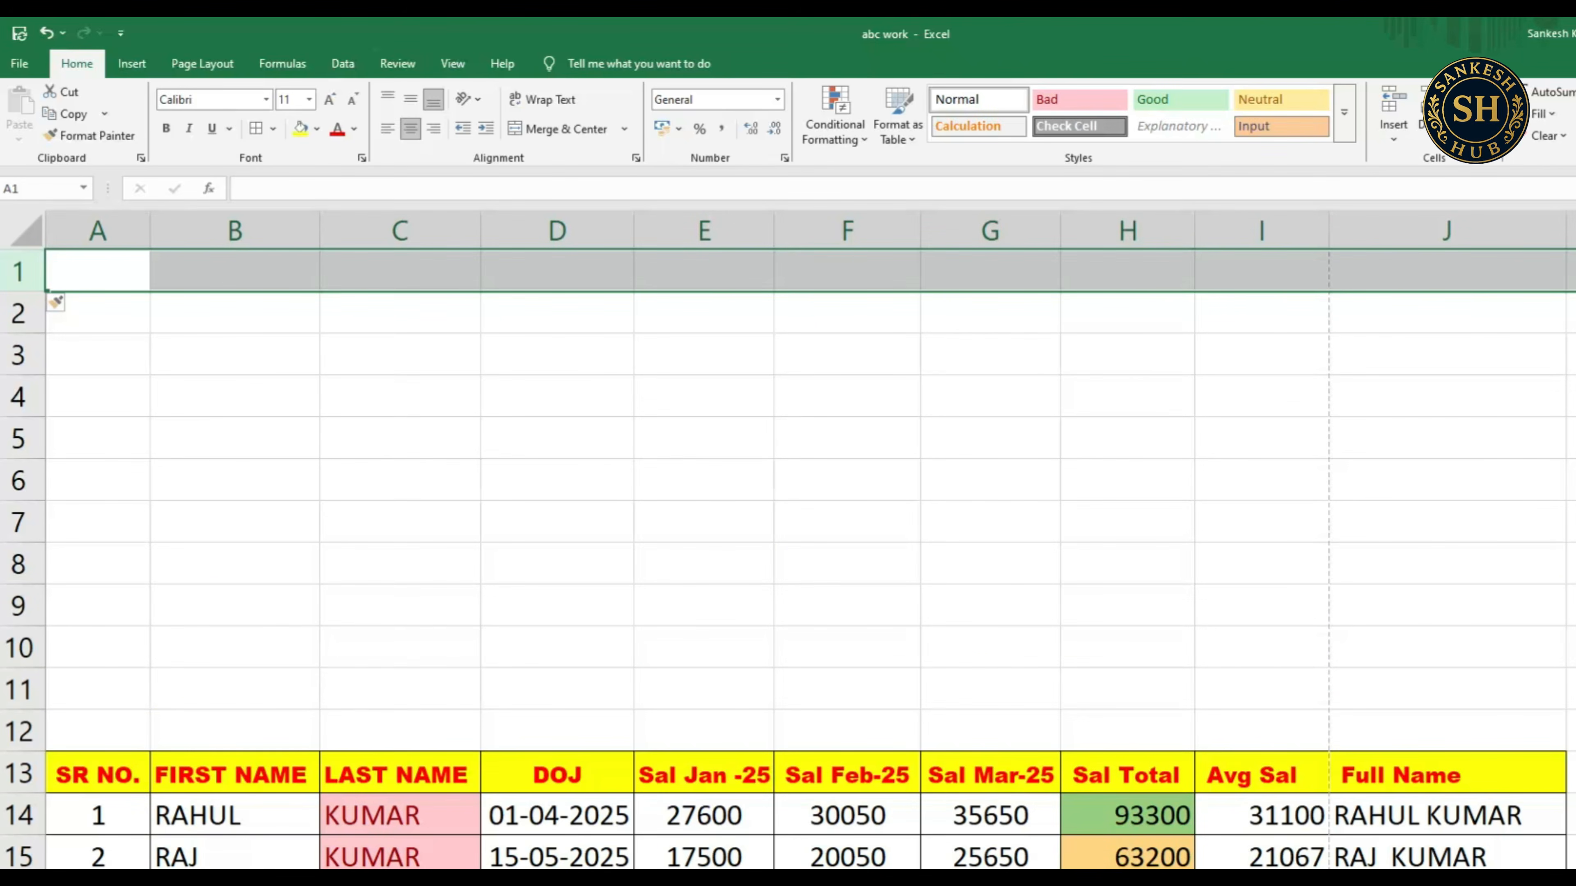
- Delete the blank rows 1 to 12 above the salary table's header
left_click_drag(18, 271, 22, 739)
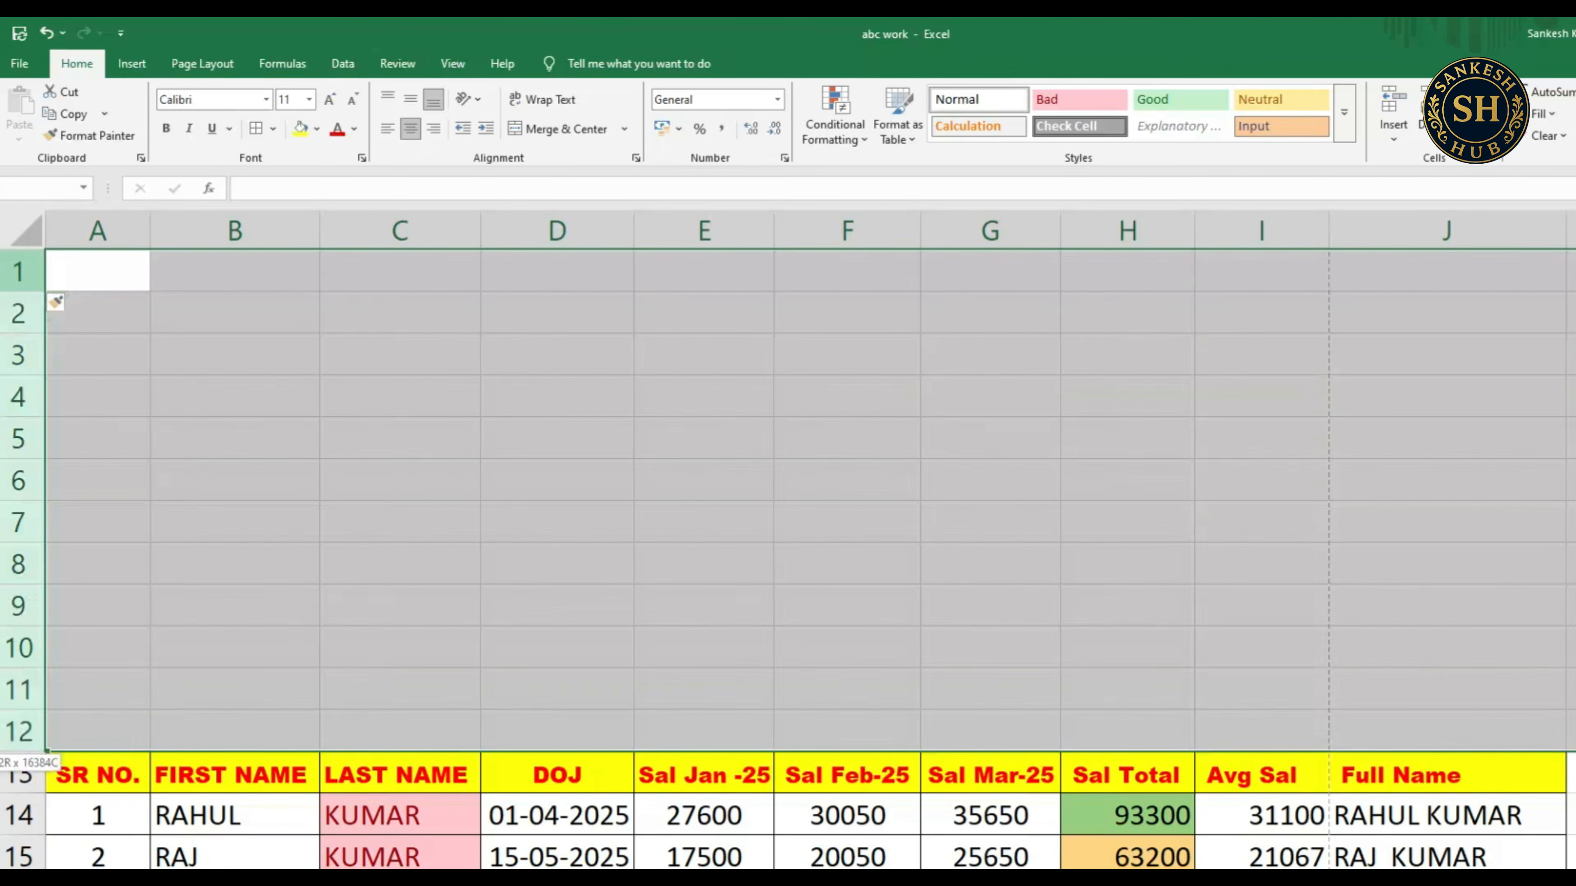
right_click(30, 366)
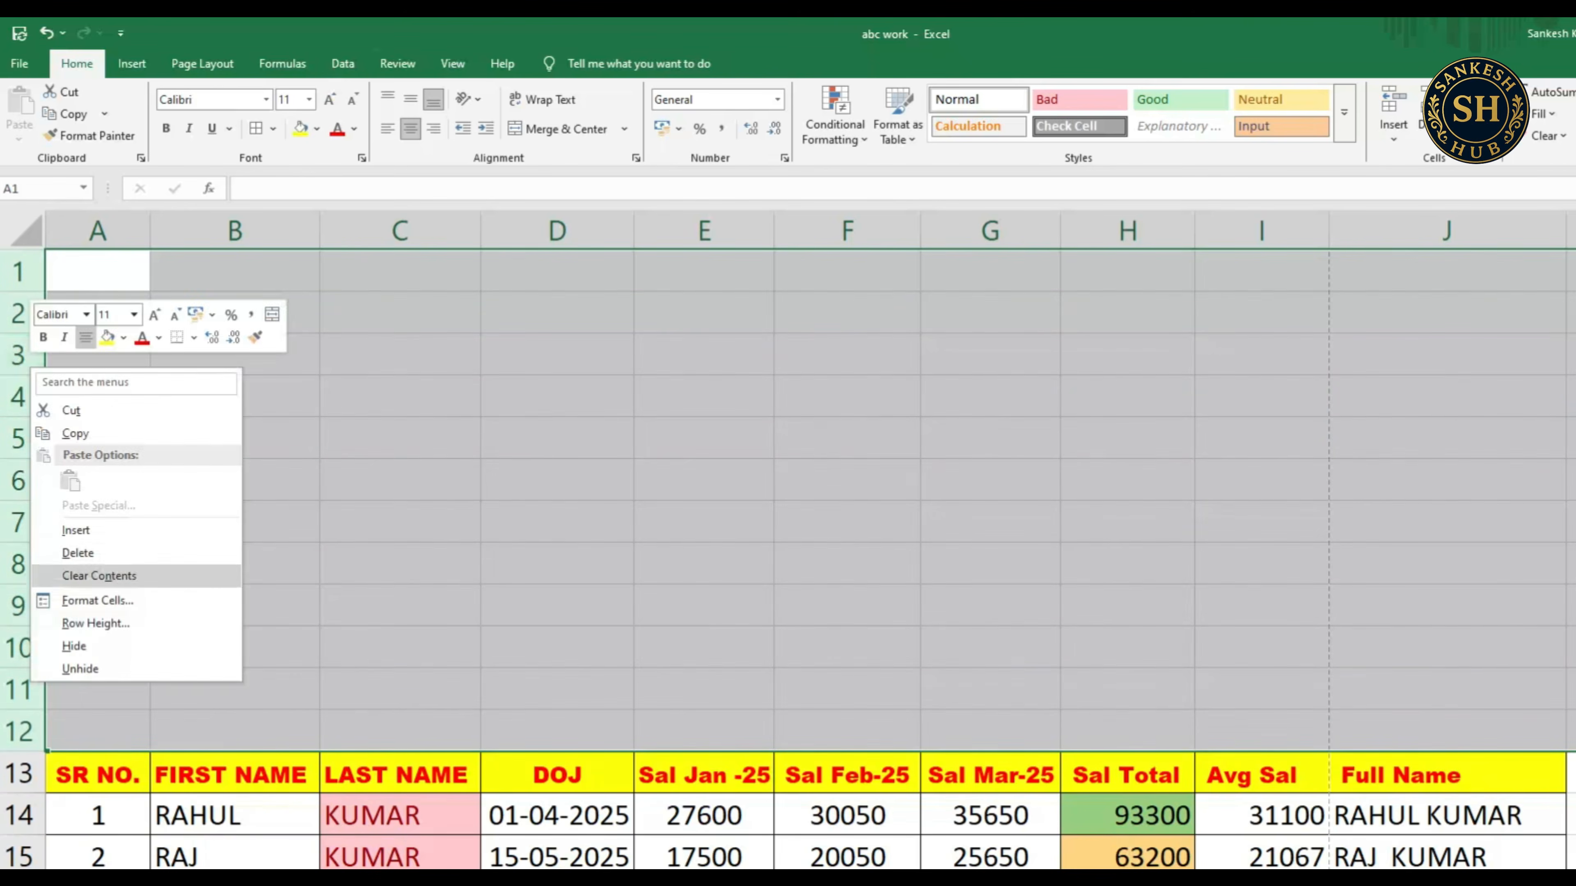
left_click(78, 552)
left_click(703, 396)
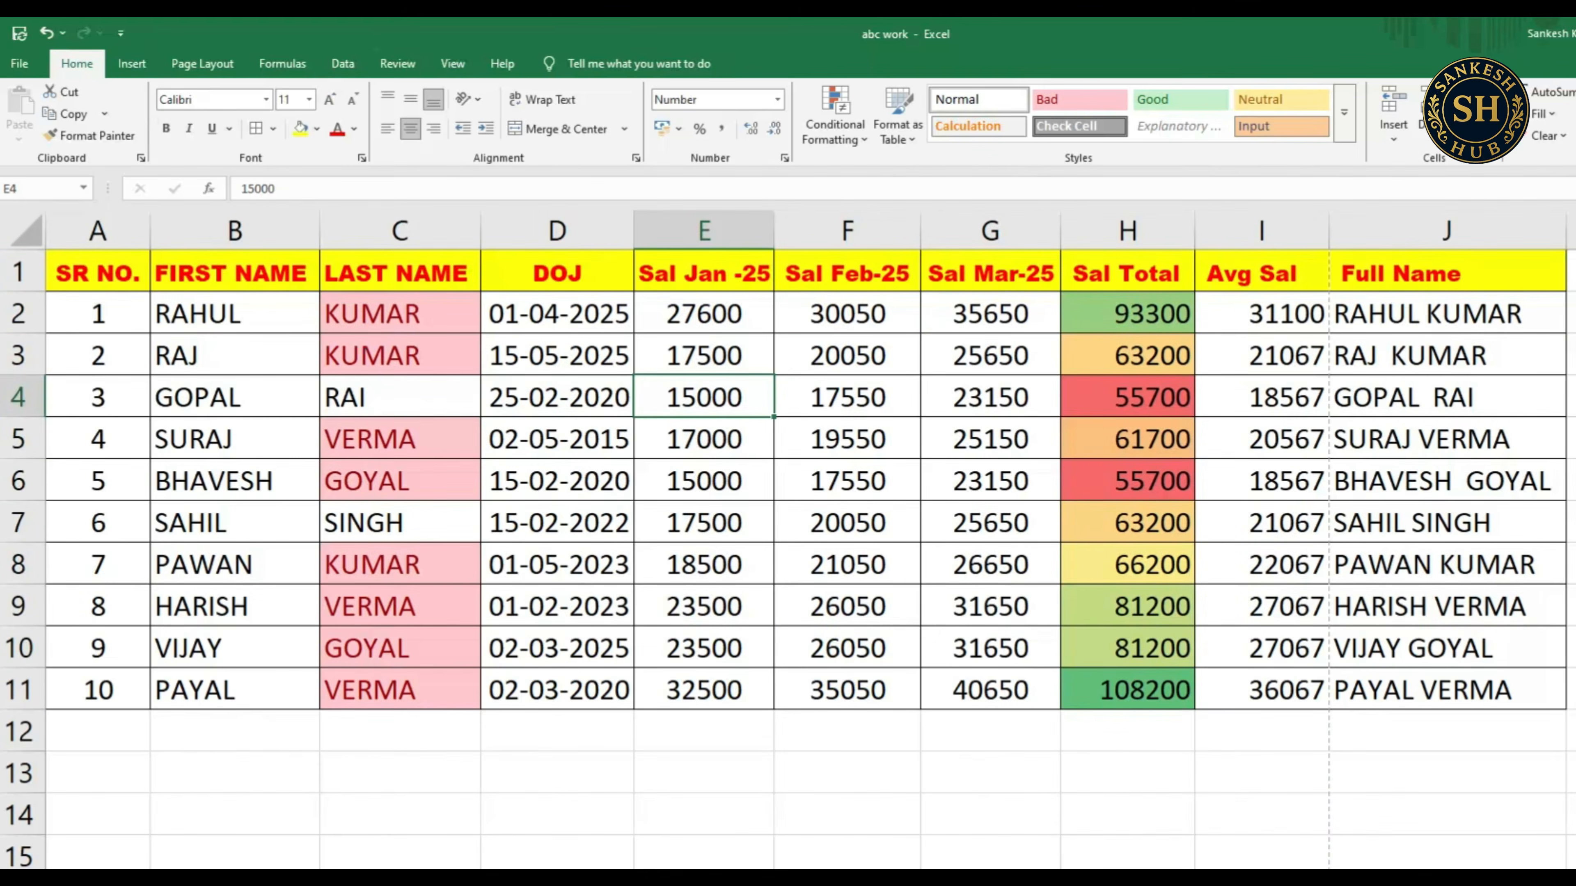
- Insert three blank rows at row 11, above the last employee record with SR NO. 10
left_click(234, 314)
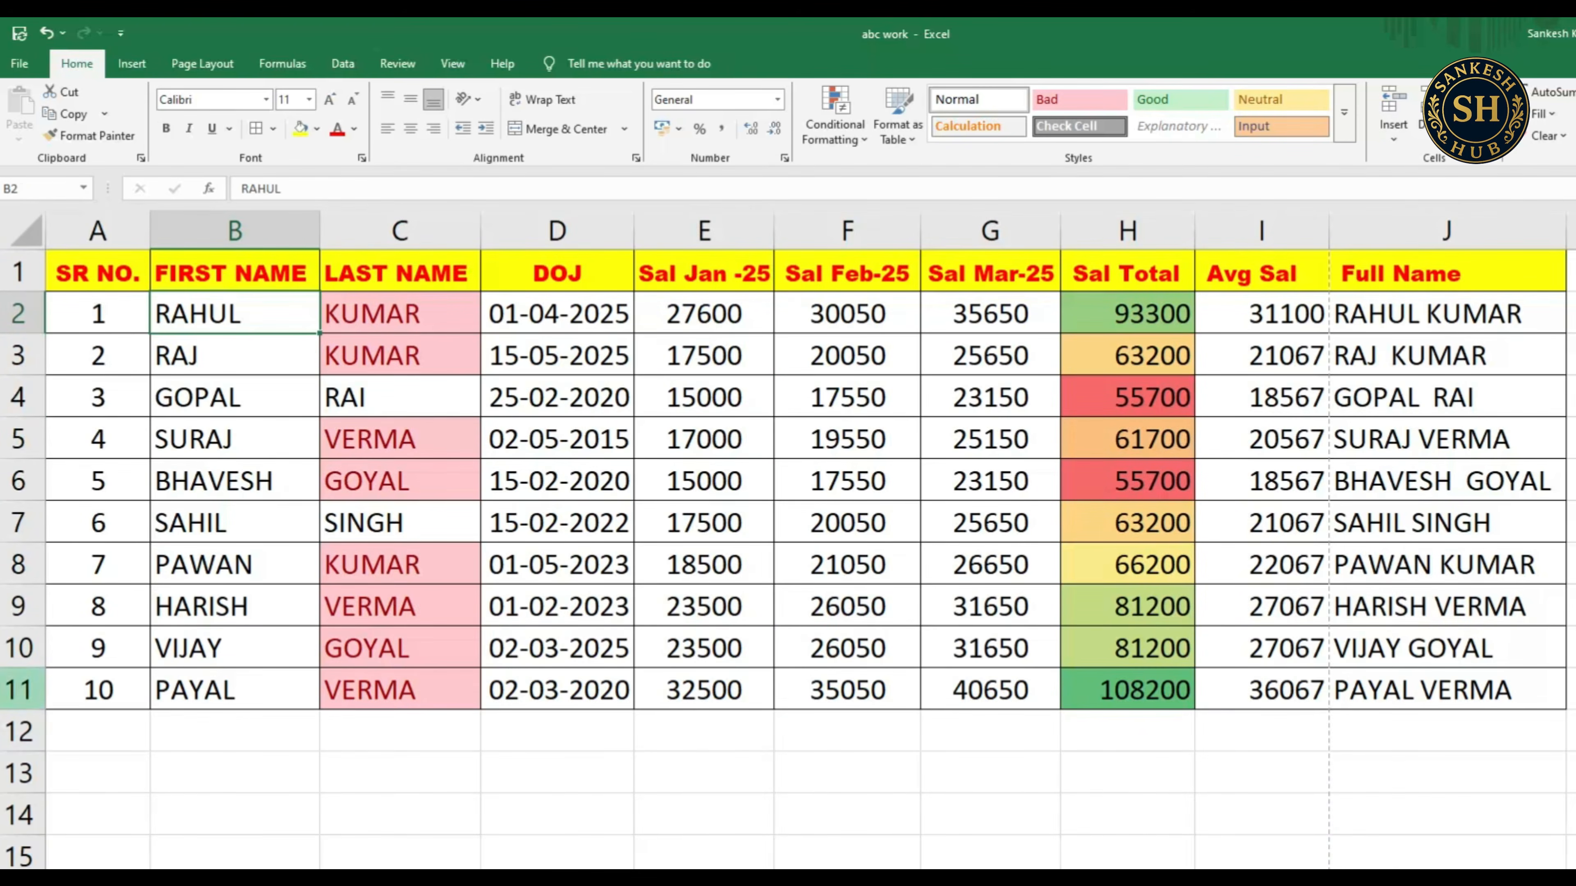
left_click(19, 688)
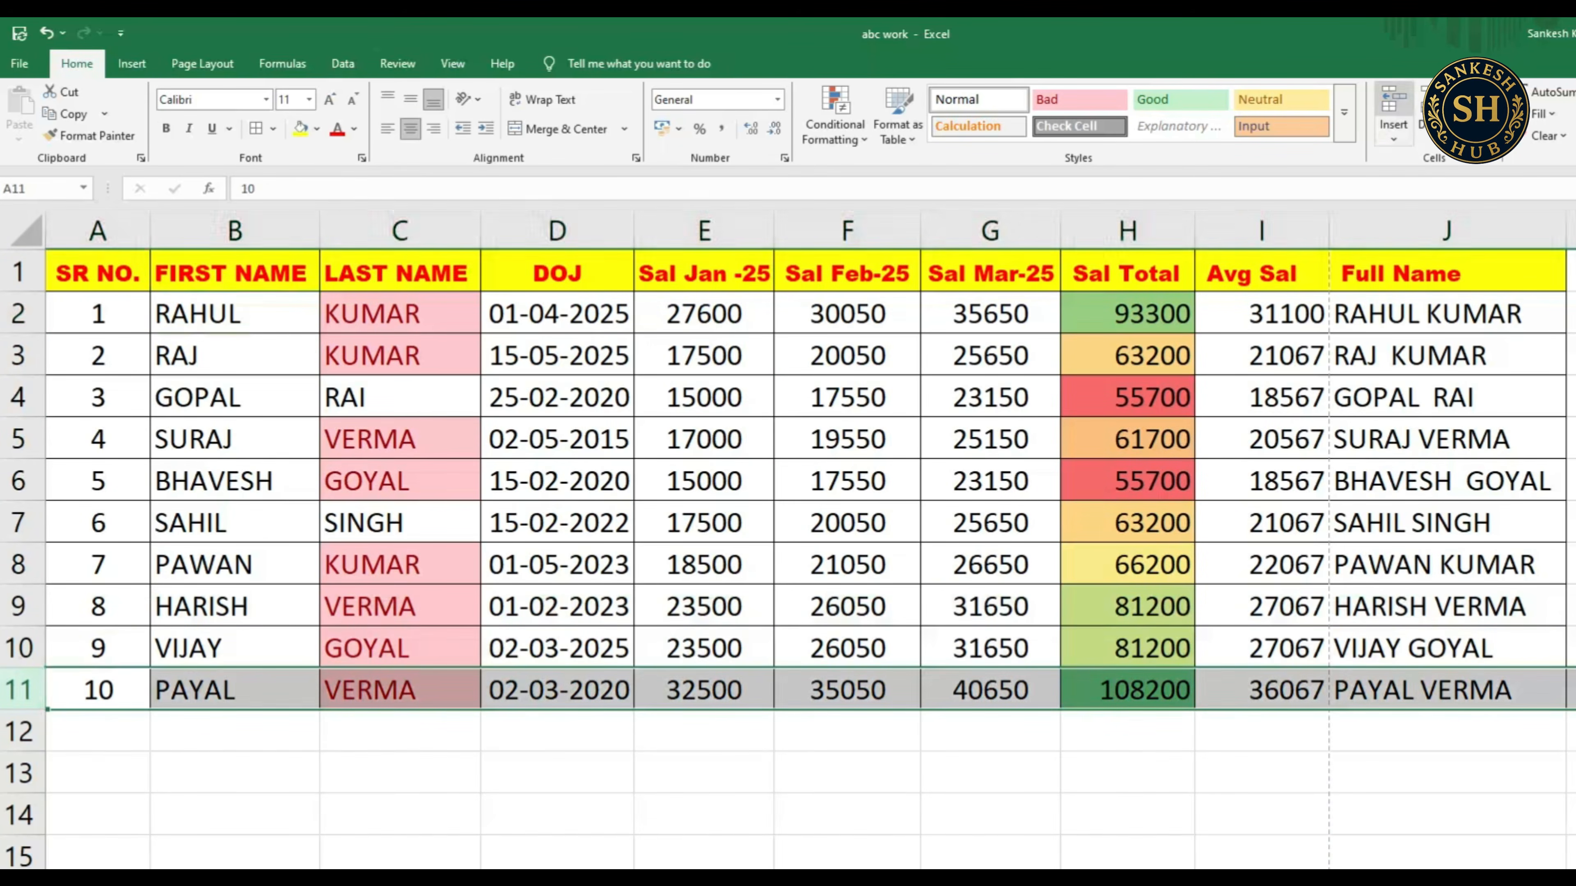
key("ctrl+shift+plus")
key("ctrl+shift+plus")
key("ctrl+shift+plus")
- Copy the SR NO. 3 employee record from B4:J4 into the blank row starting at B12
left_click(234, 397)
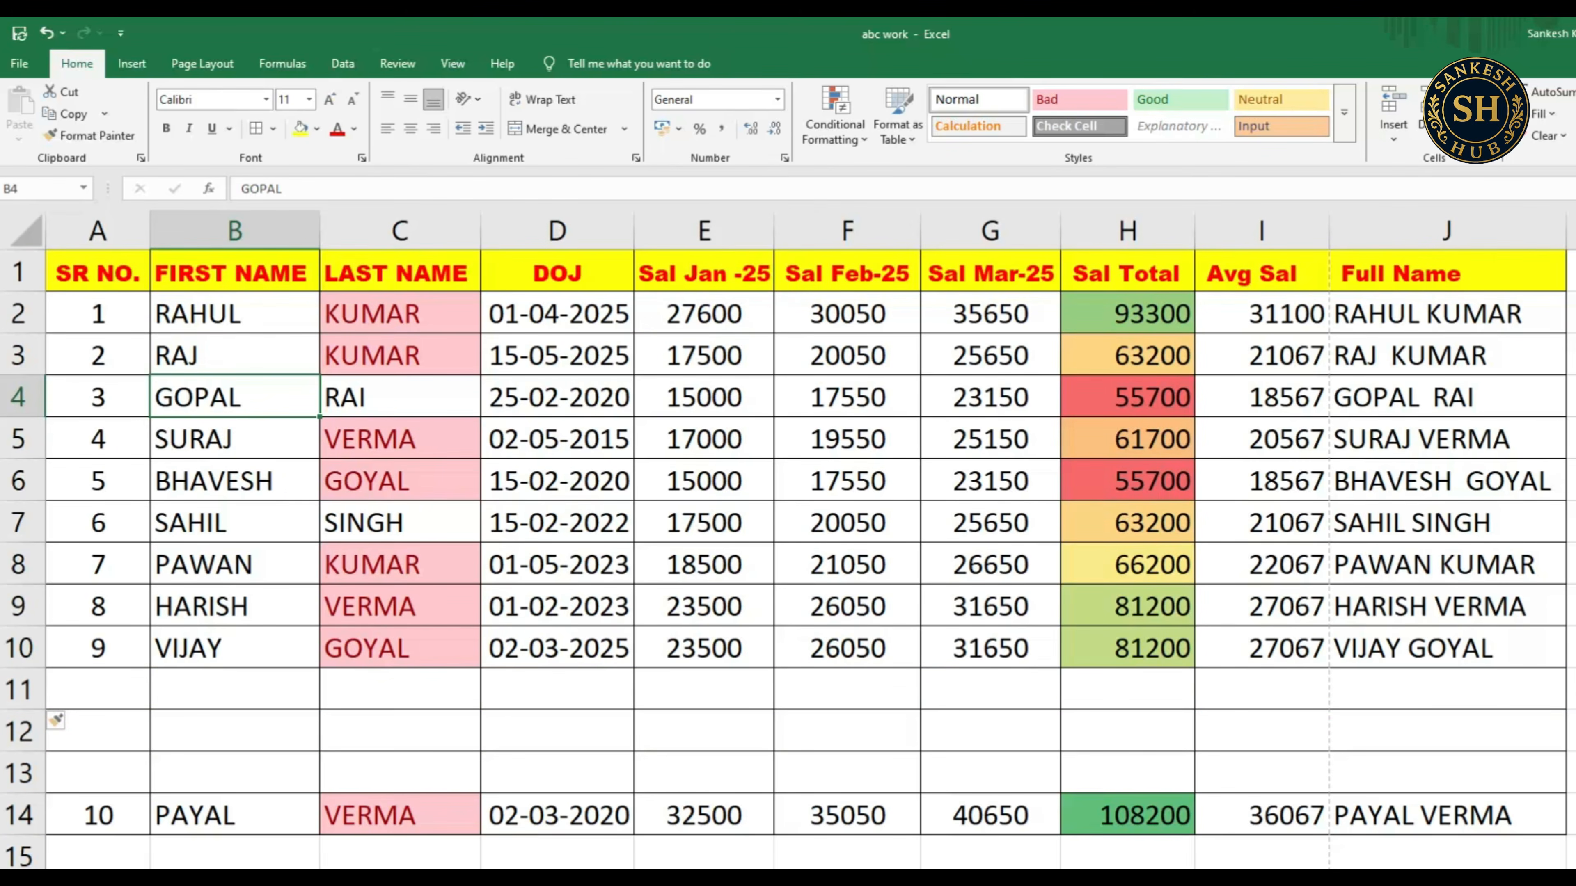
left_click_drag(234, 397, 1570, 422)
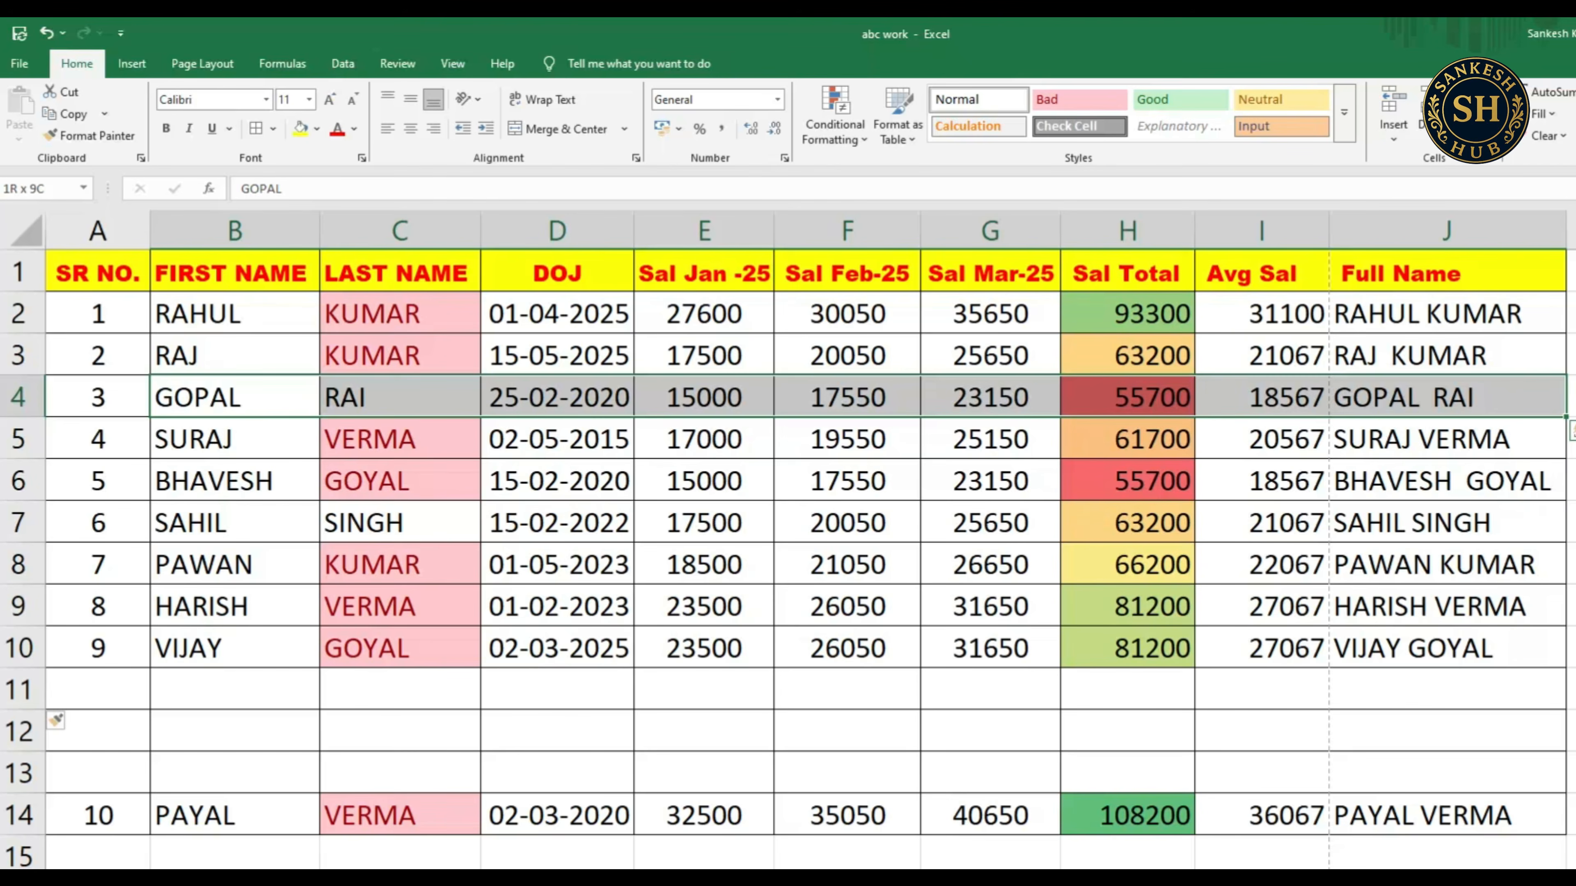
key("ctrl+c")
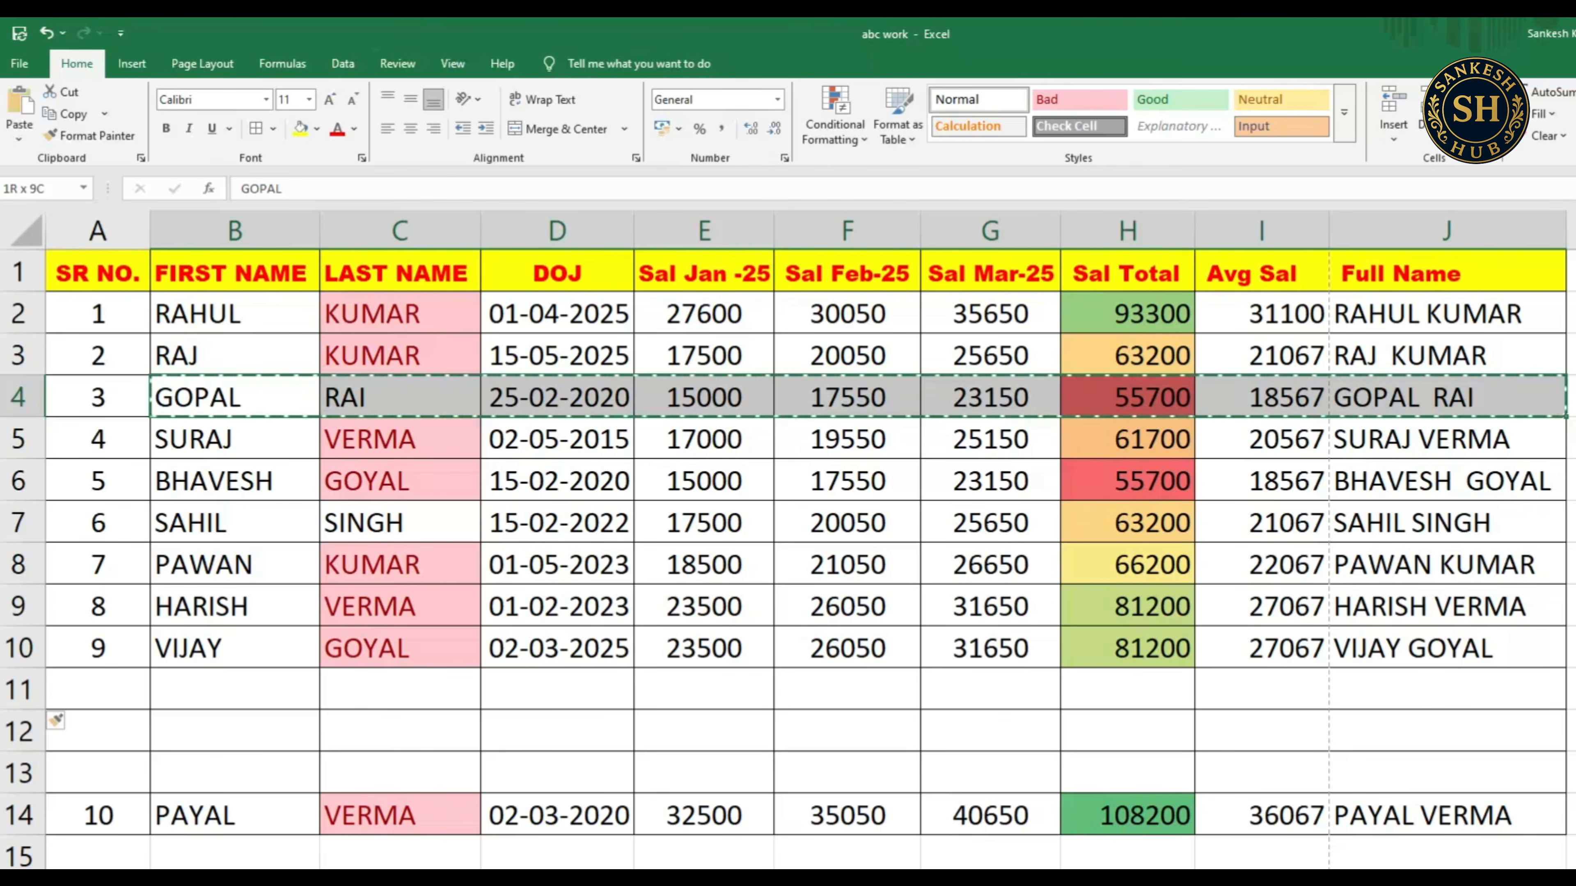
left_click(234, 731)
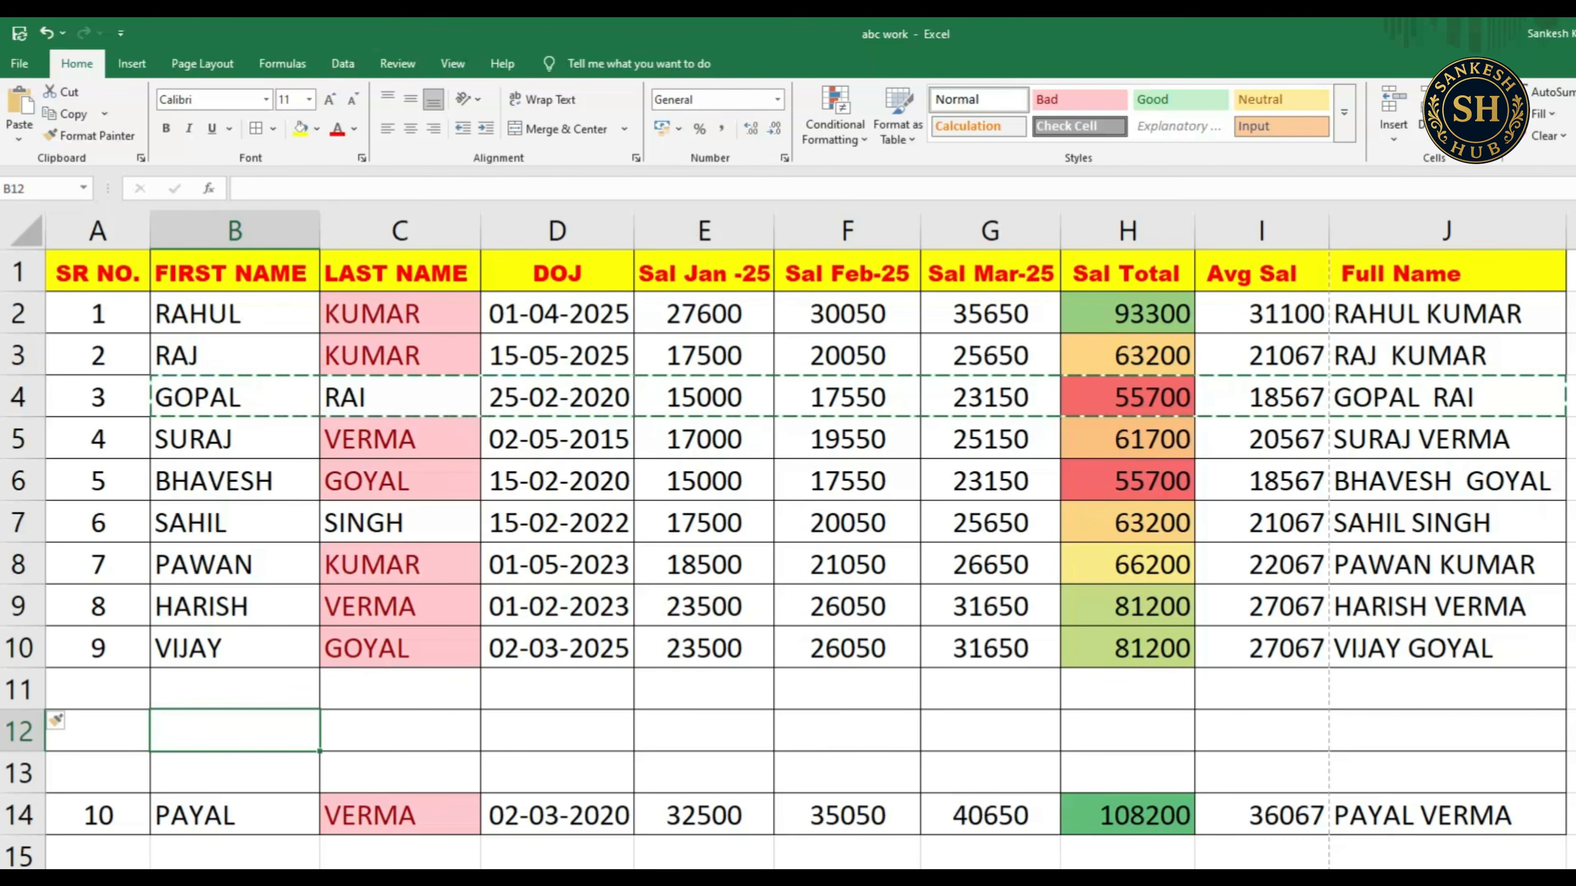
key("Return")
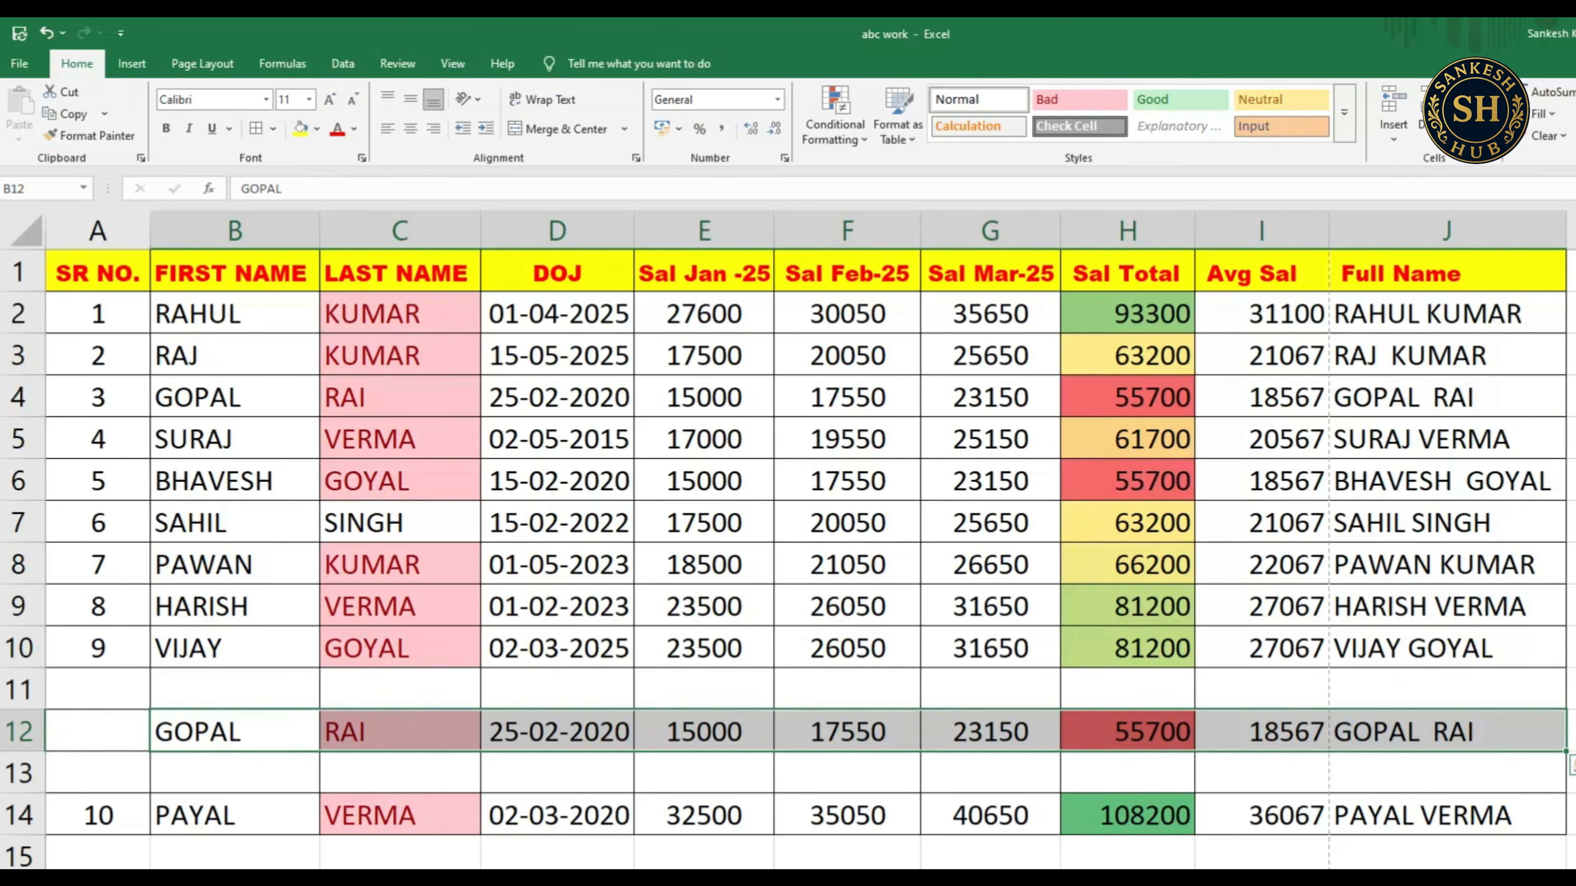
- Move the SR NO. 2 employee record from B3:J3 into the blank row starting at B13
key("Up")
key("Up")
key("Up")
key("Up")
key("Up")
key("Up")
key("Up")
key("Up")
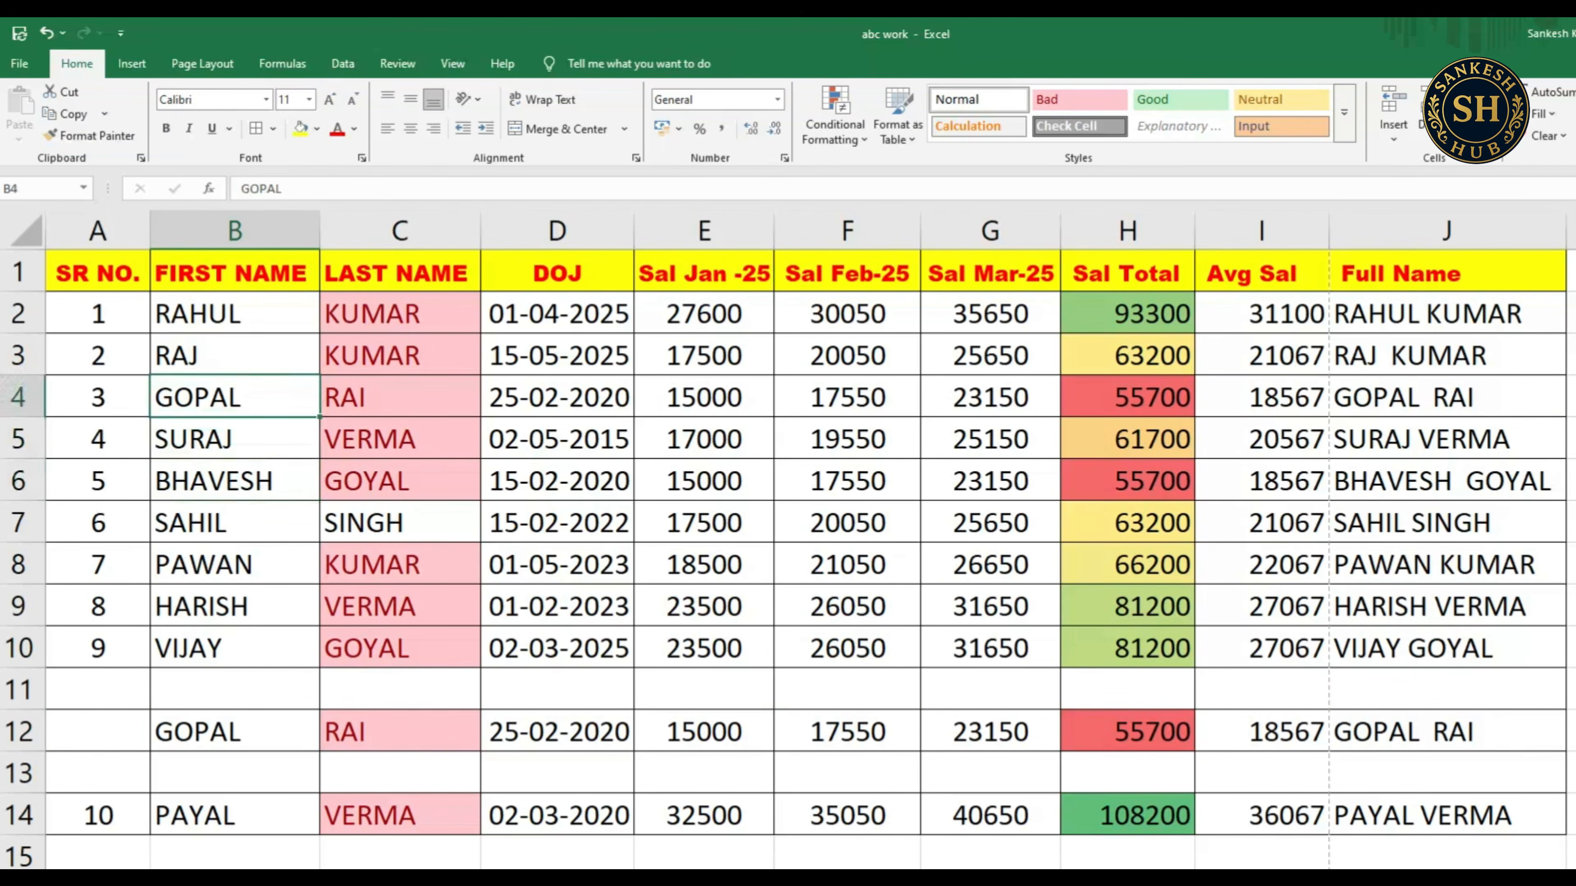
key("Up")
key("shift+Right")
key("shift+Right")
key("shift+Right")
key("shift+Right")
key("shift+Right")
key("shift+Right")
key("shift+Right")
key("shift+Right")
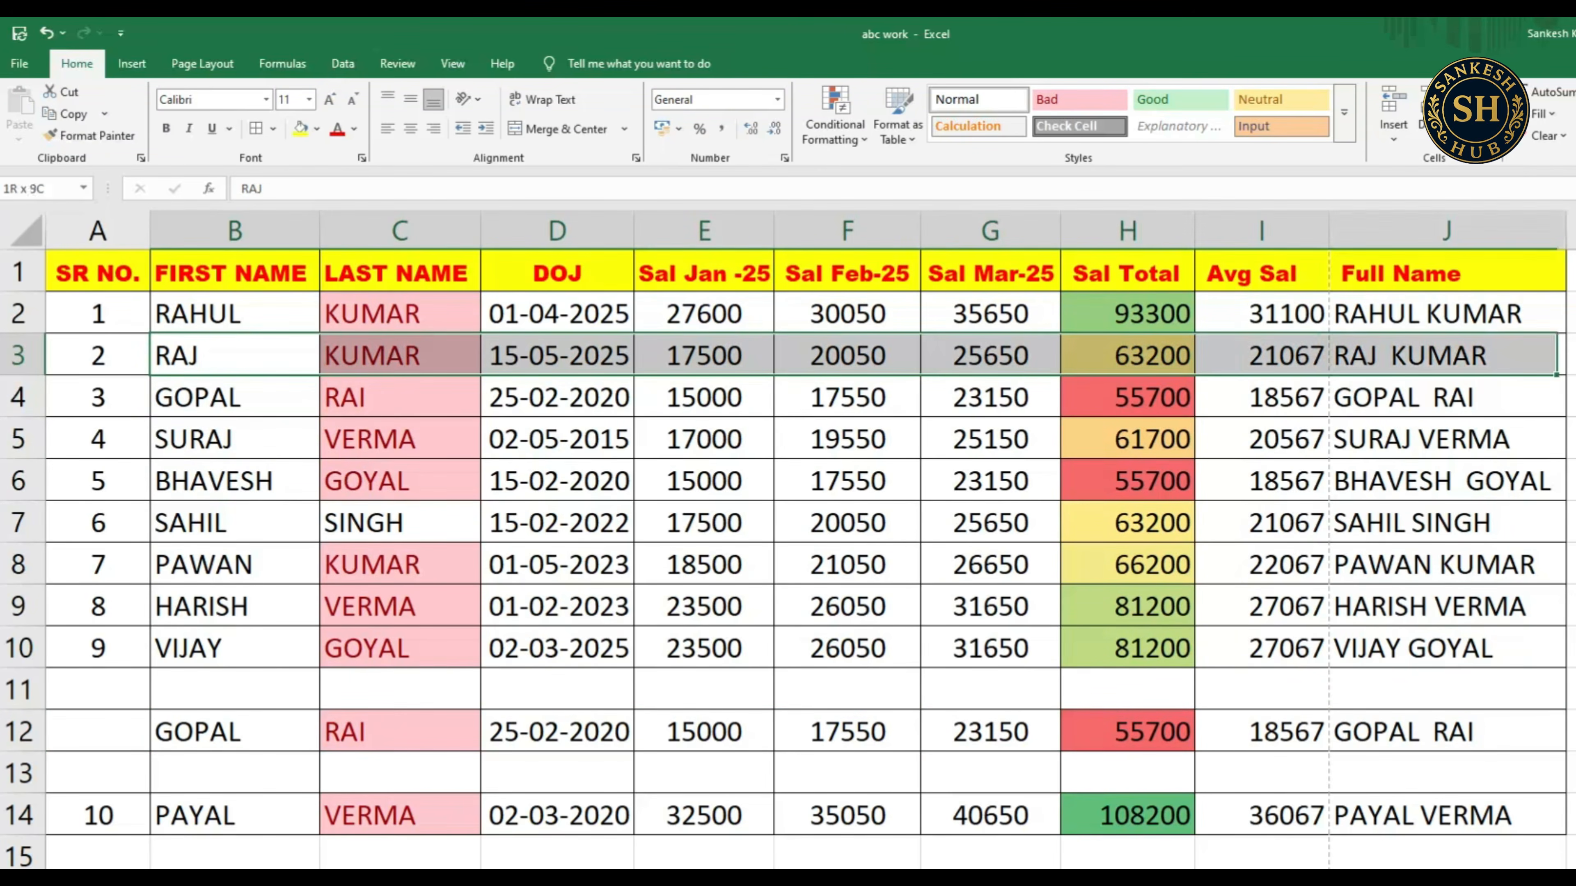
key("ctrl+c")
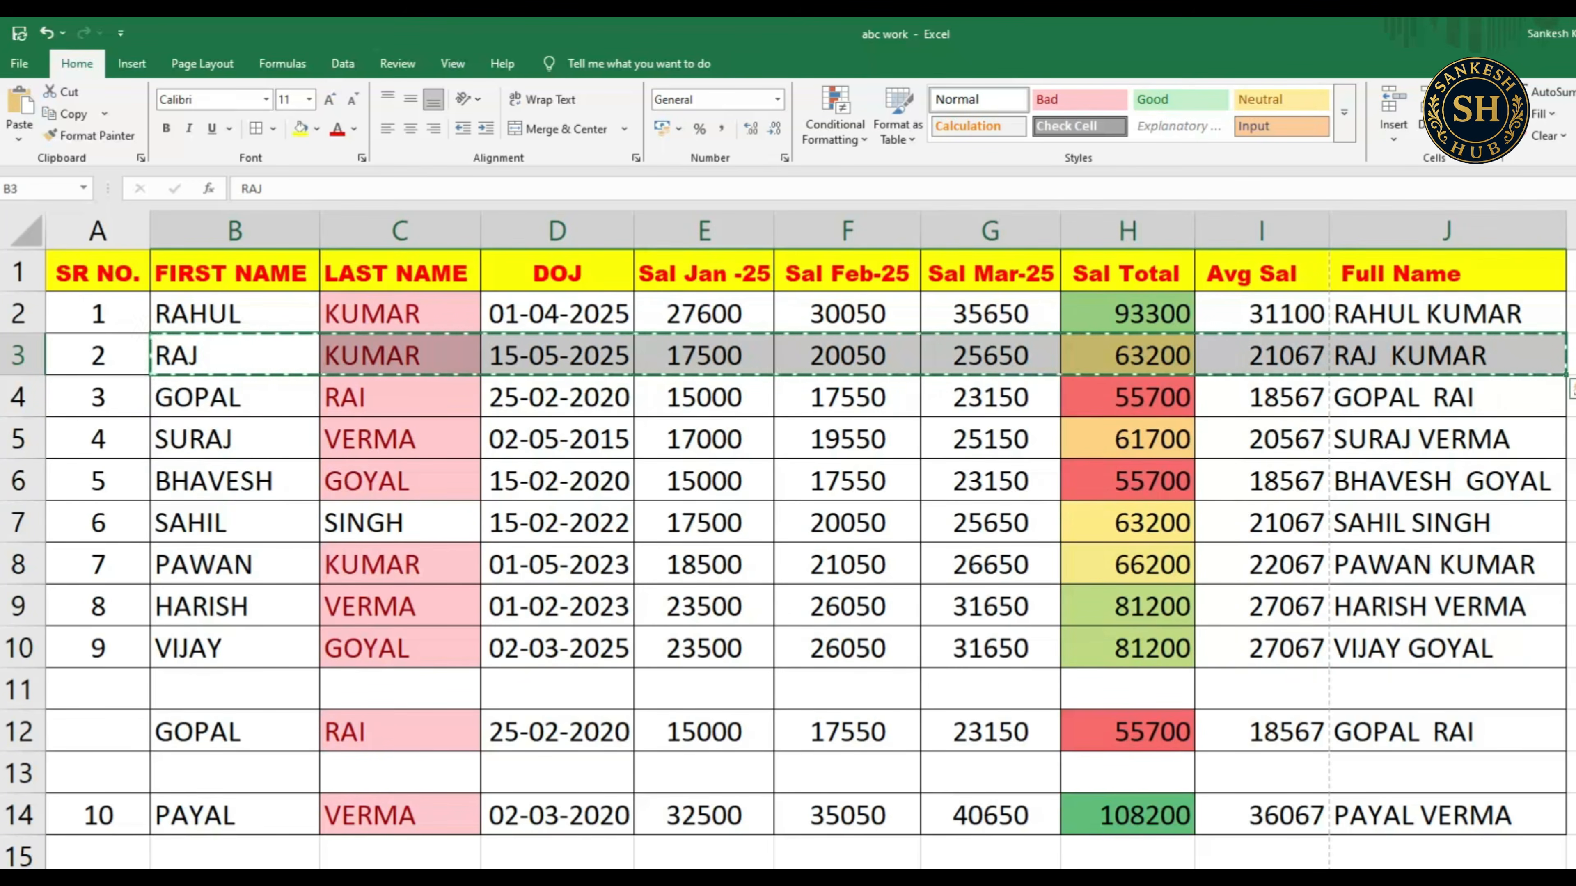
left_click(234, 859)
left_click(234, 772)
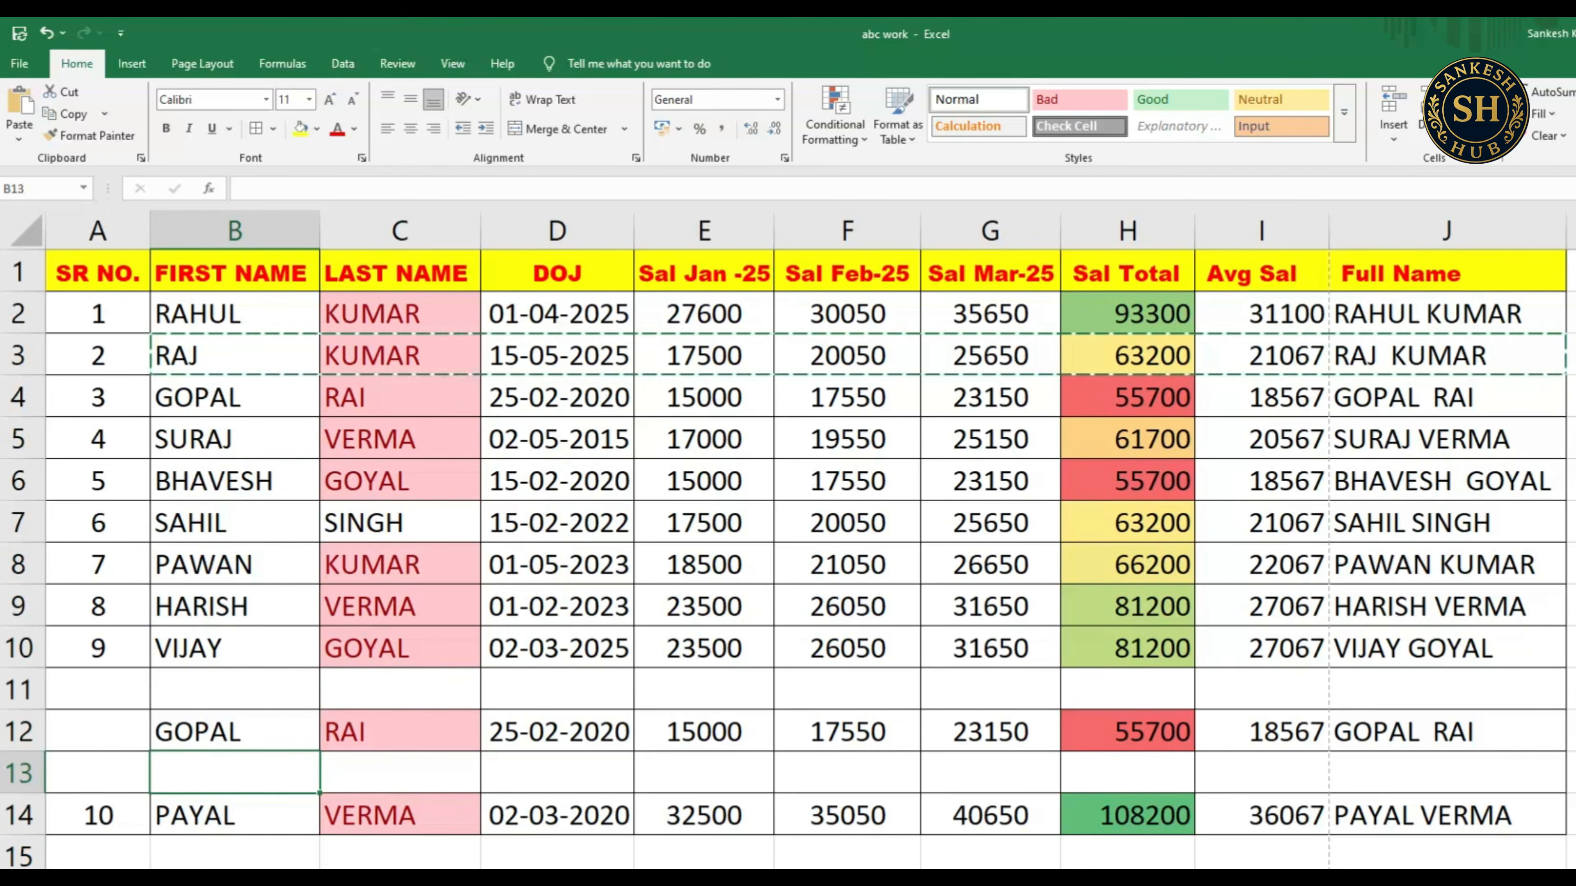
key("ctrl+v")
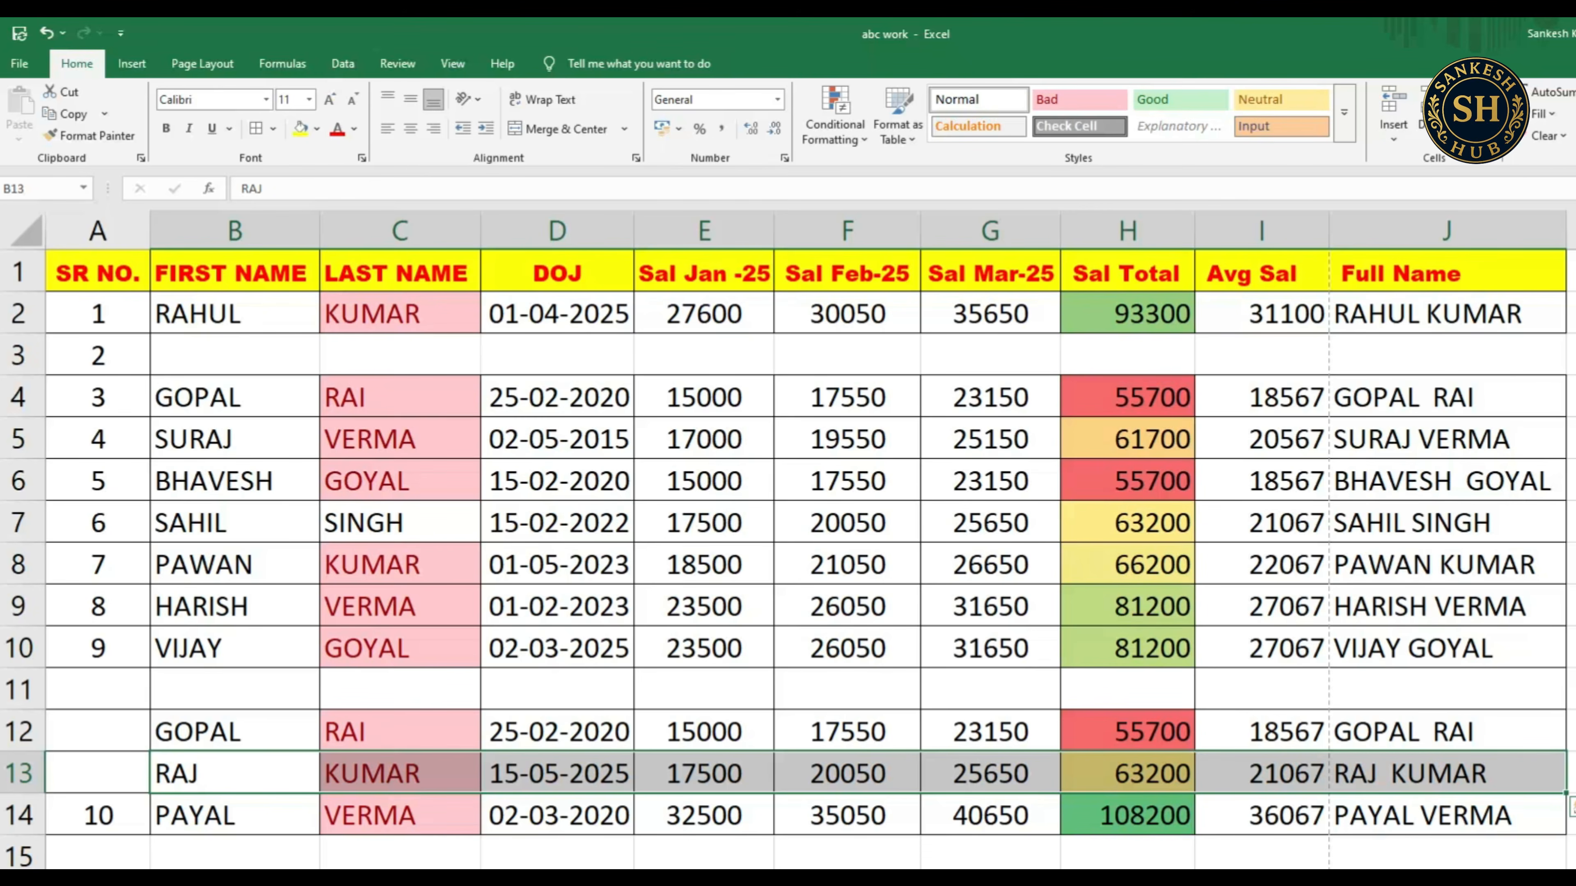
- Undo the moved and copied records together with the three blank rows inserted above the last employee record
key("alt")
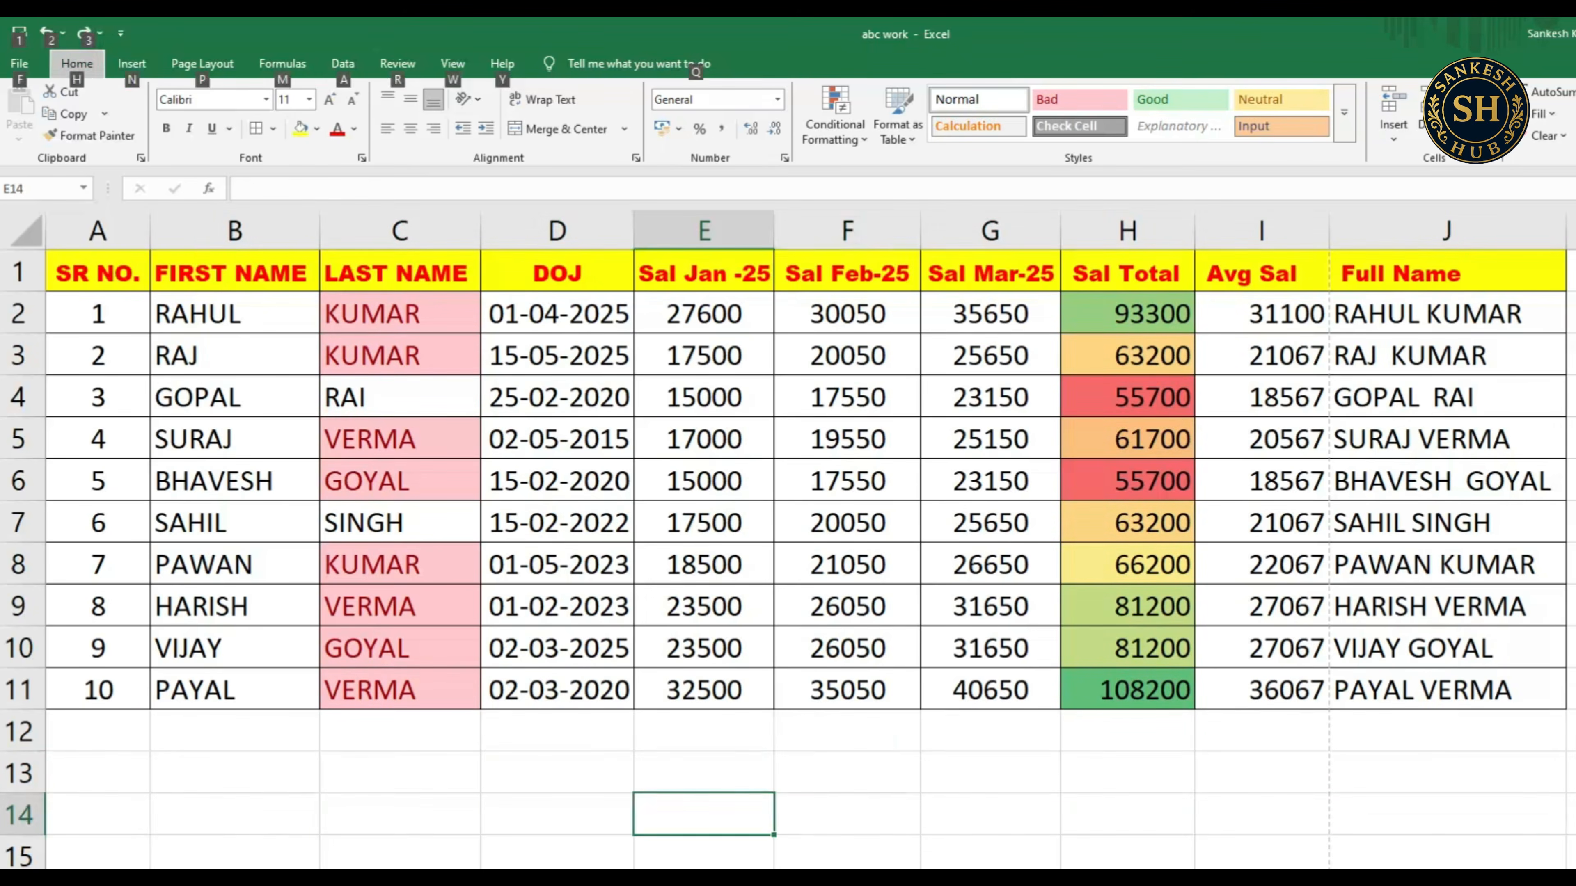
left_click(847, 731)
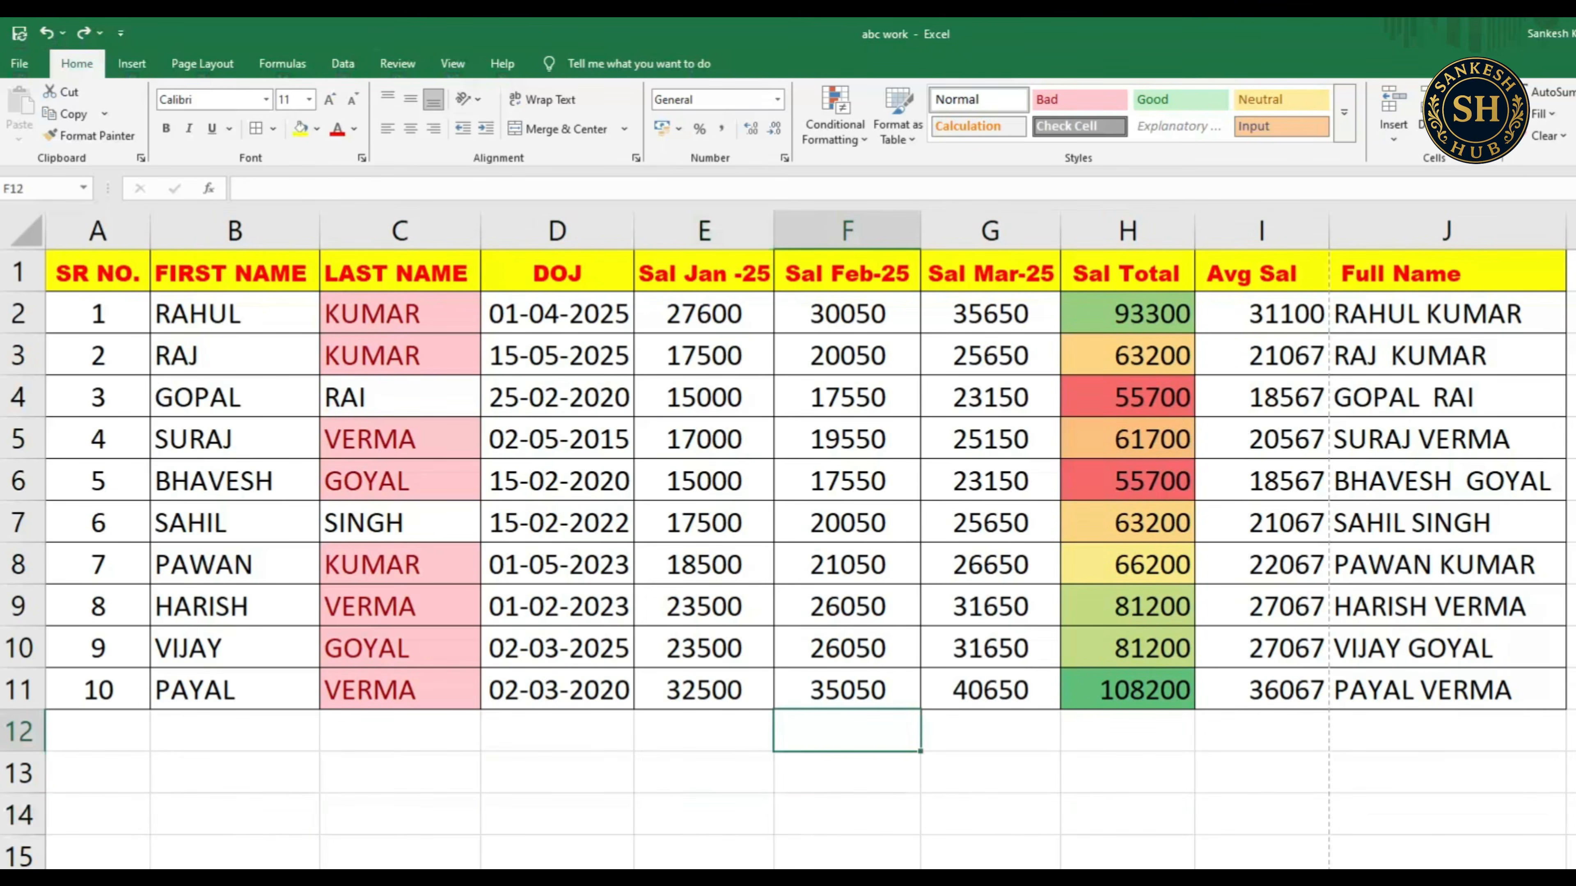
- Insert six blank rows above the header row of the salary table
left_click(18, 272)
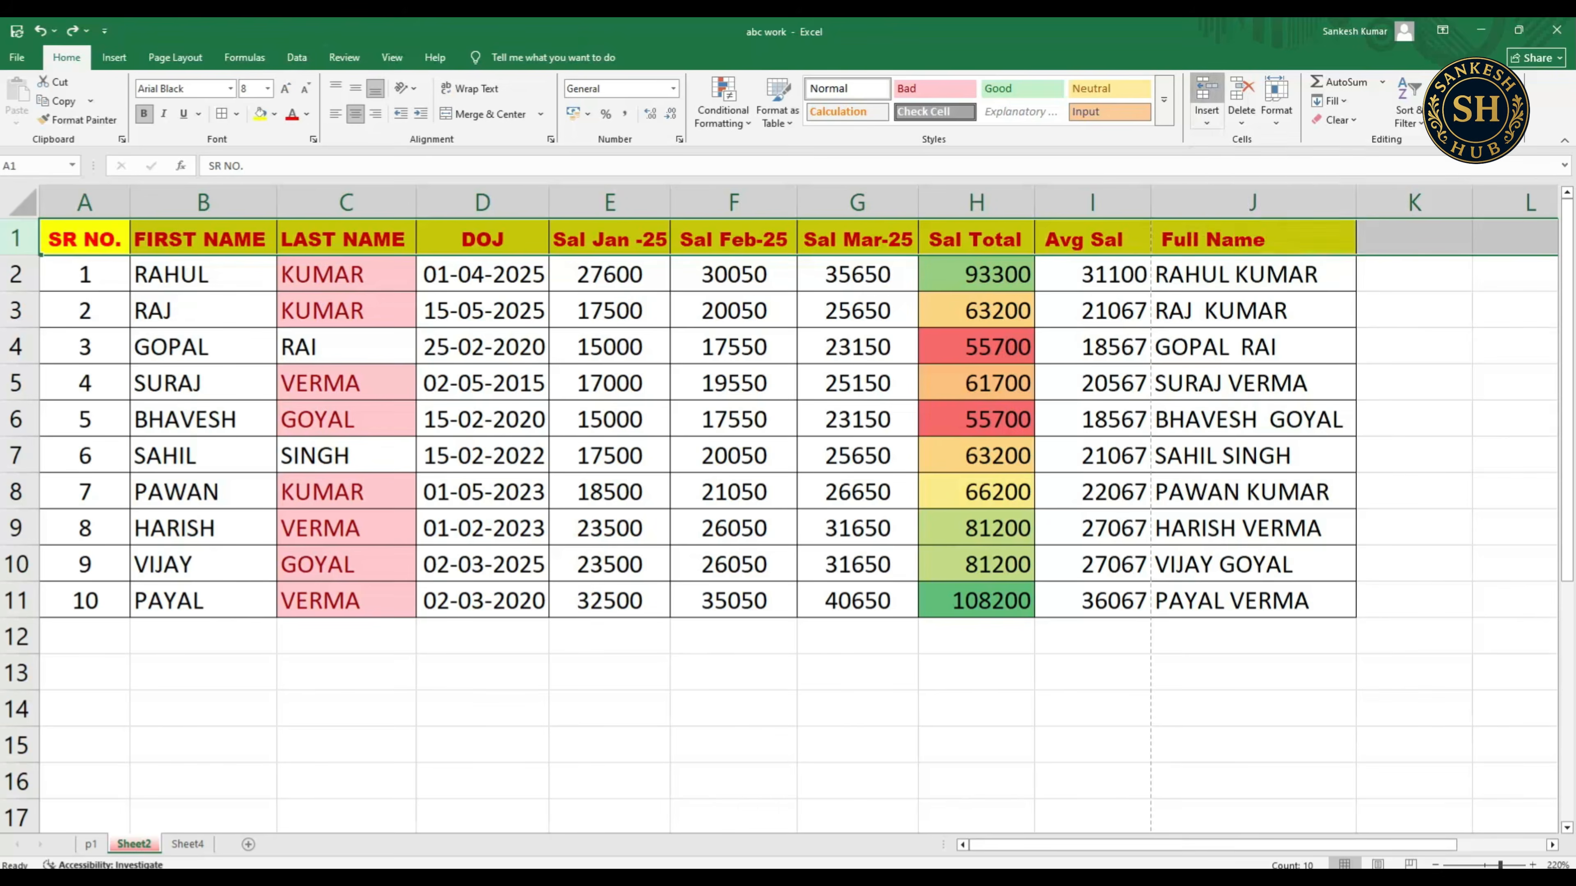
left_click(1206, 93)
left_click(1206, 93)
left_click(1205, 93)
left_click(1206, 94)
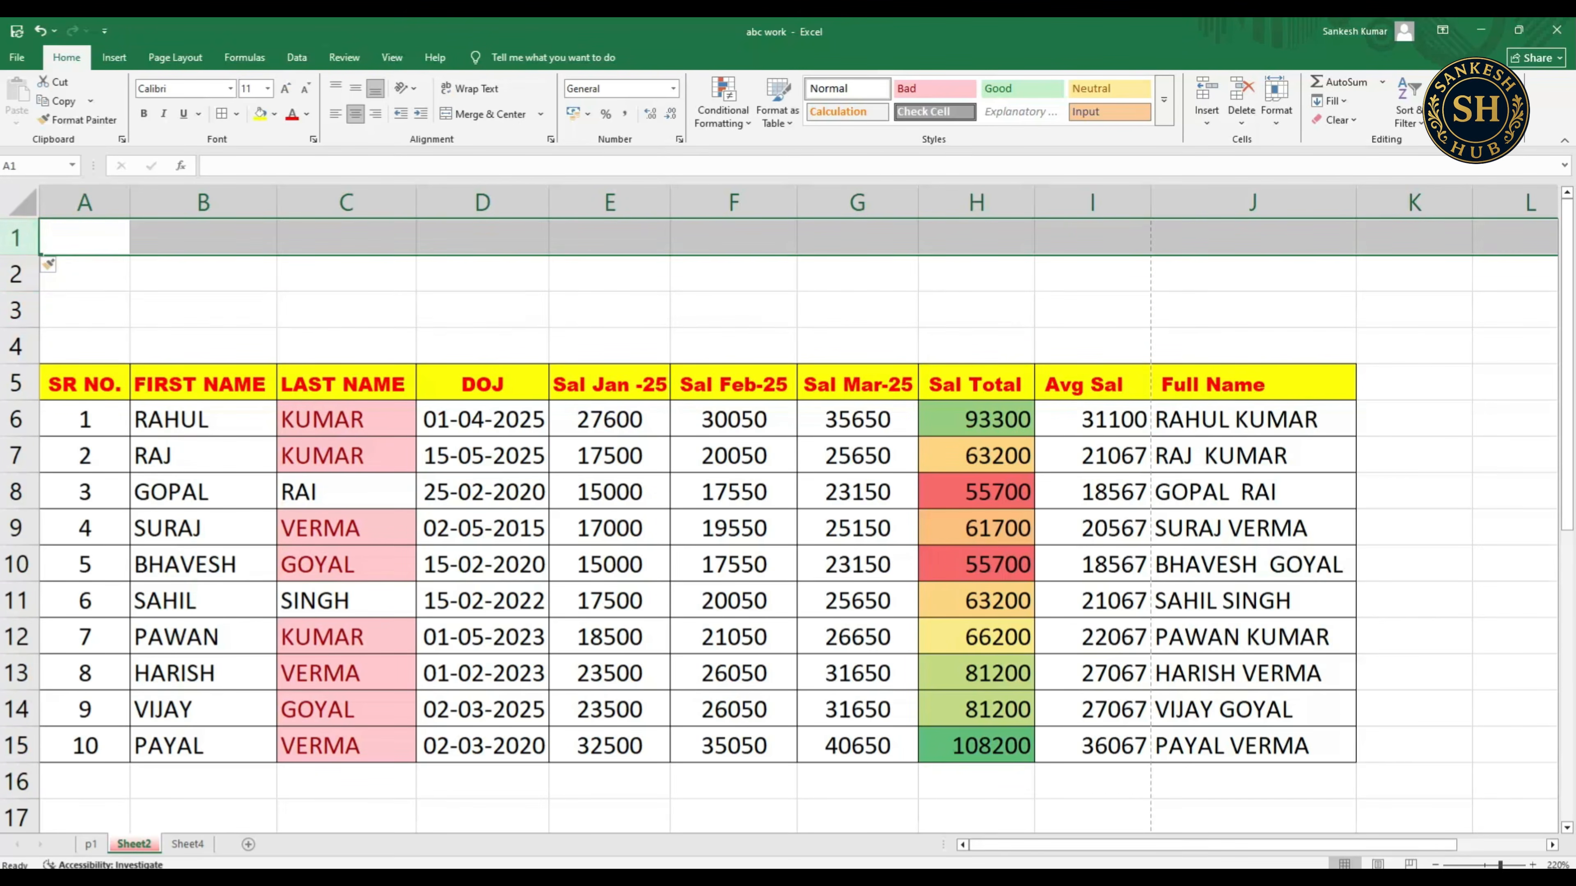
left_click(203, 309)
left_click(15, 237)
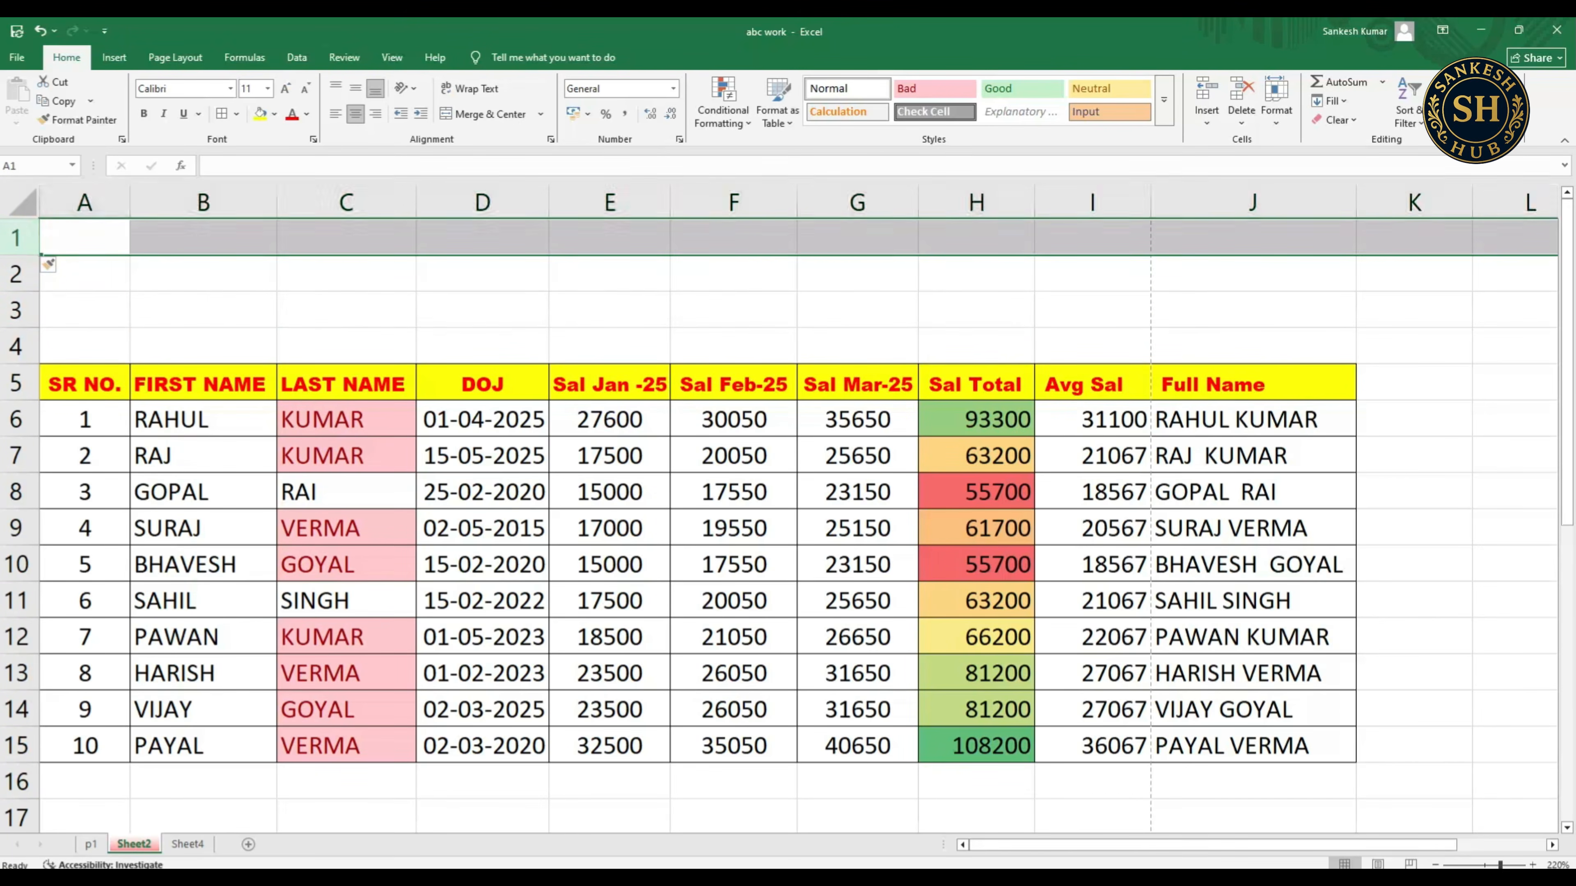
key("ctrl+shift+plus")
key("ctrl+shift+plus")
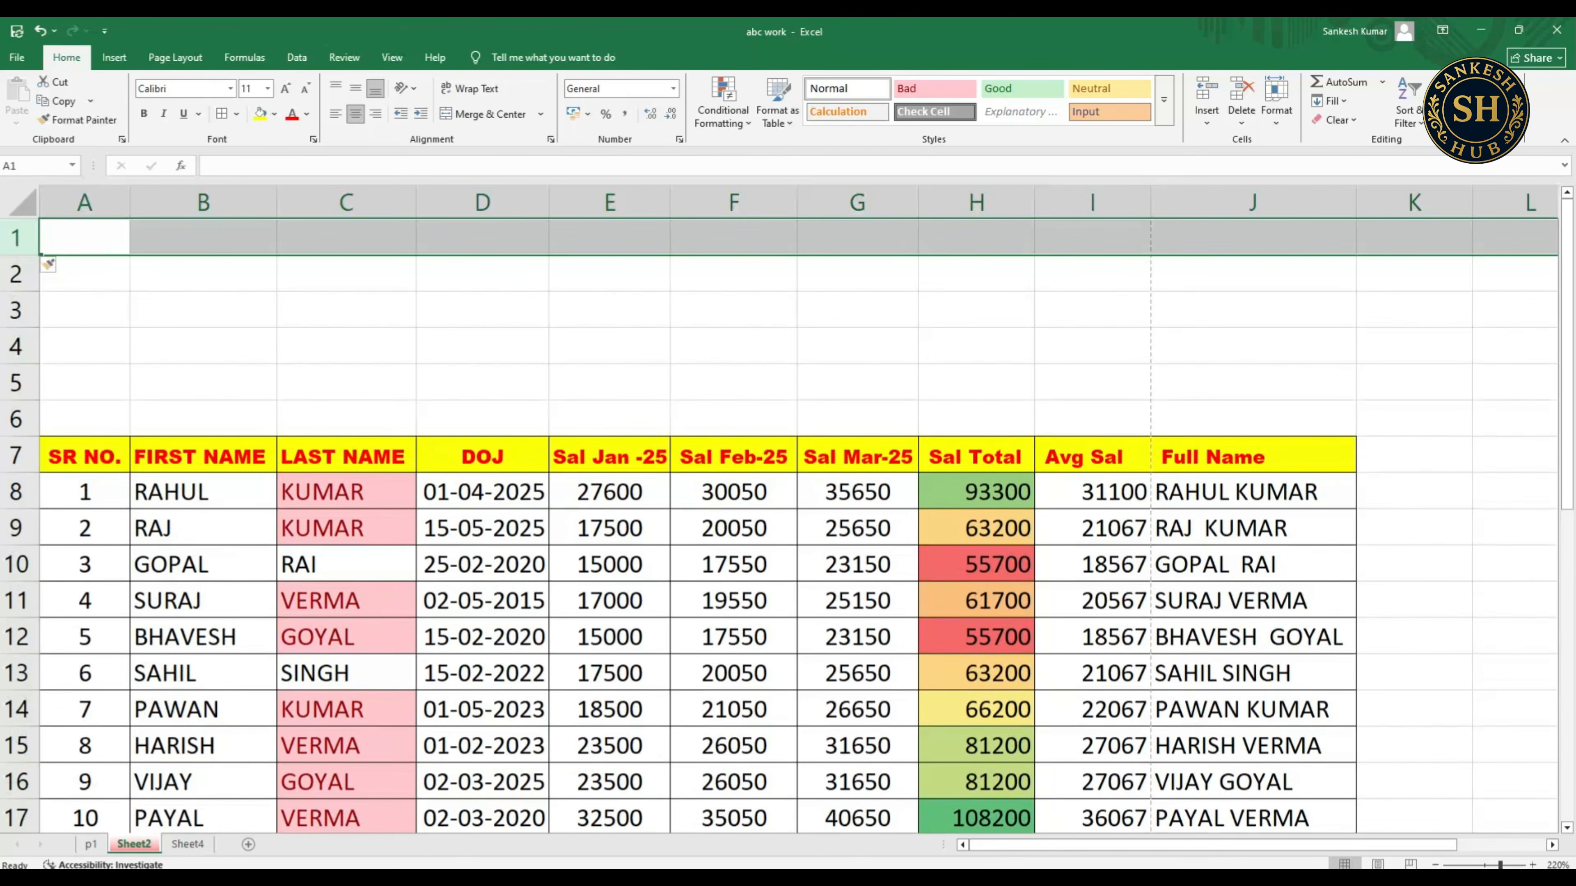
left_click(202, 345)
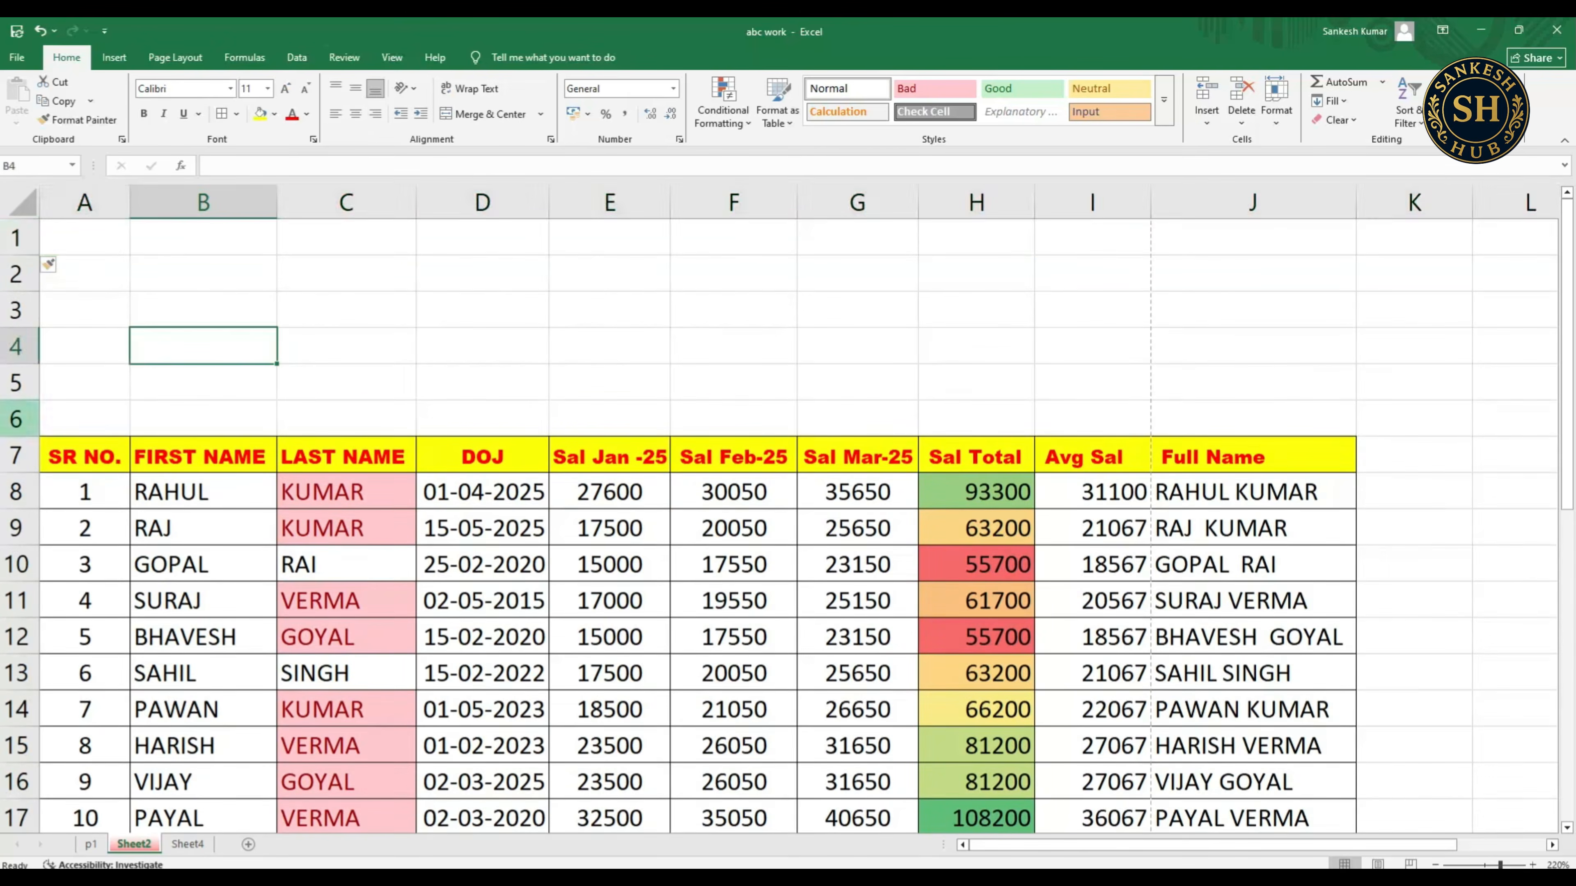
left_click(16, 419)
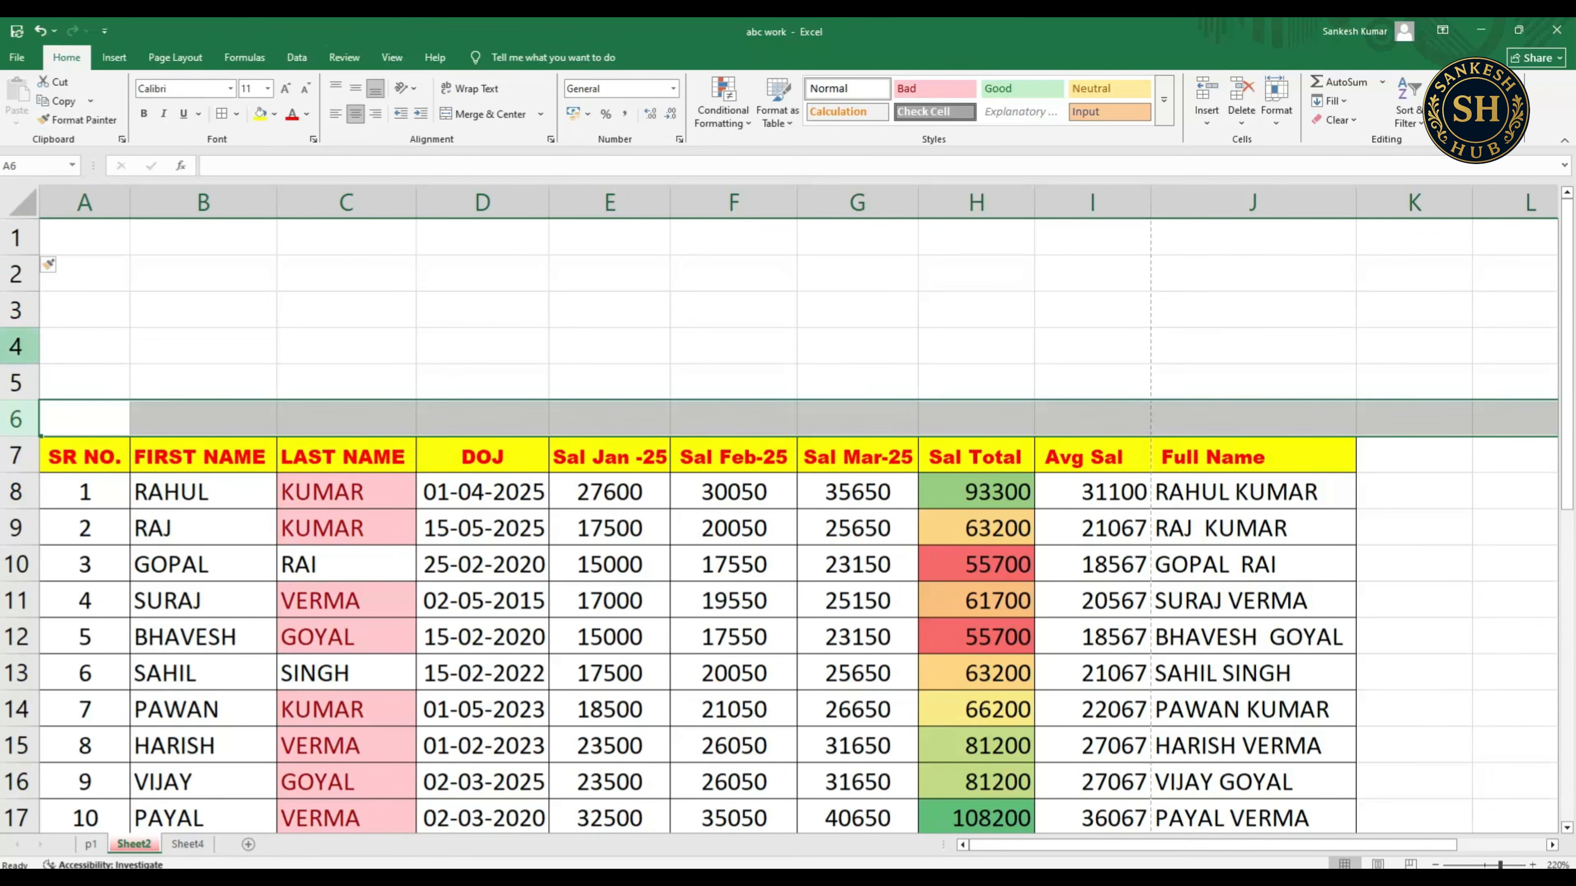
left_click(204, 346)
- Merge and center cells A1:J1 and enter the title "Employee Salary Description" in the merged cell
left_click_drag(84, 237, 1253, 237)
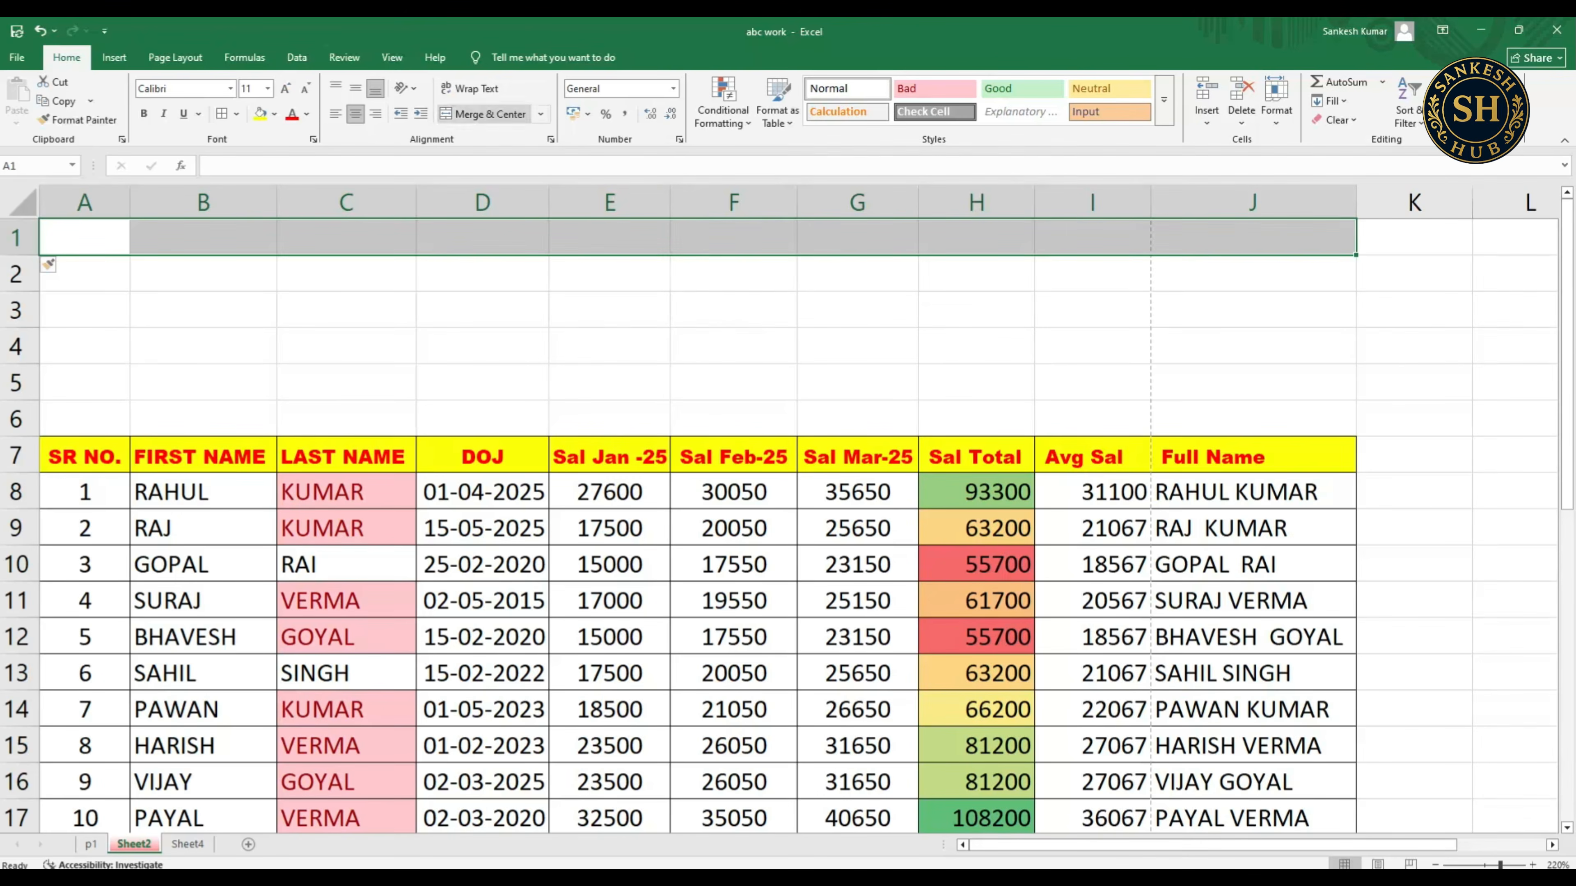
left_click(484, 114)
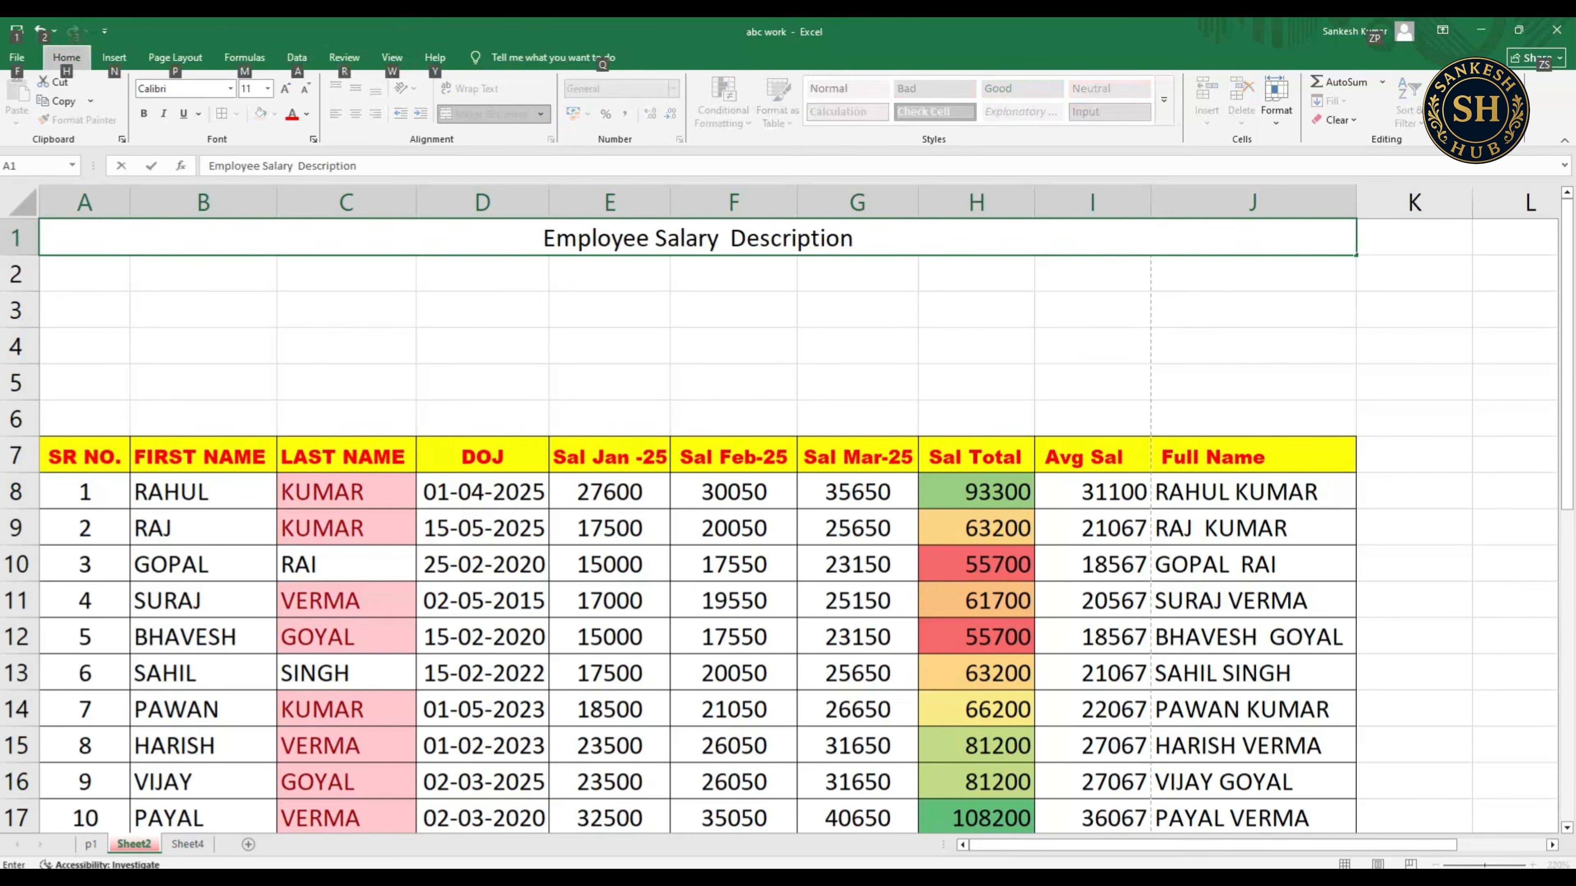
left_click(733, 309)
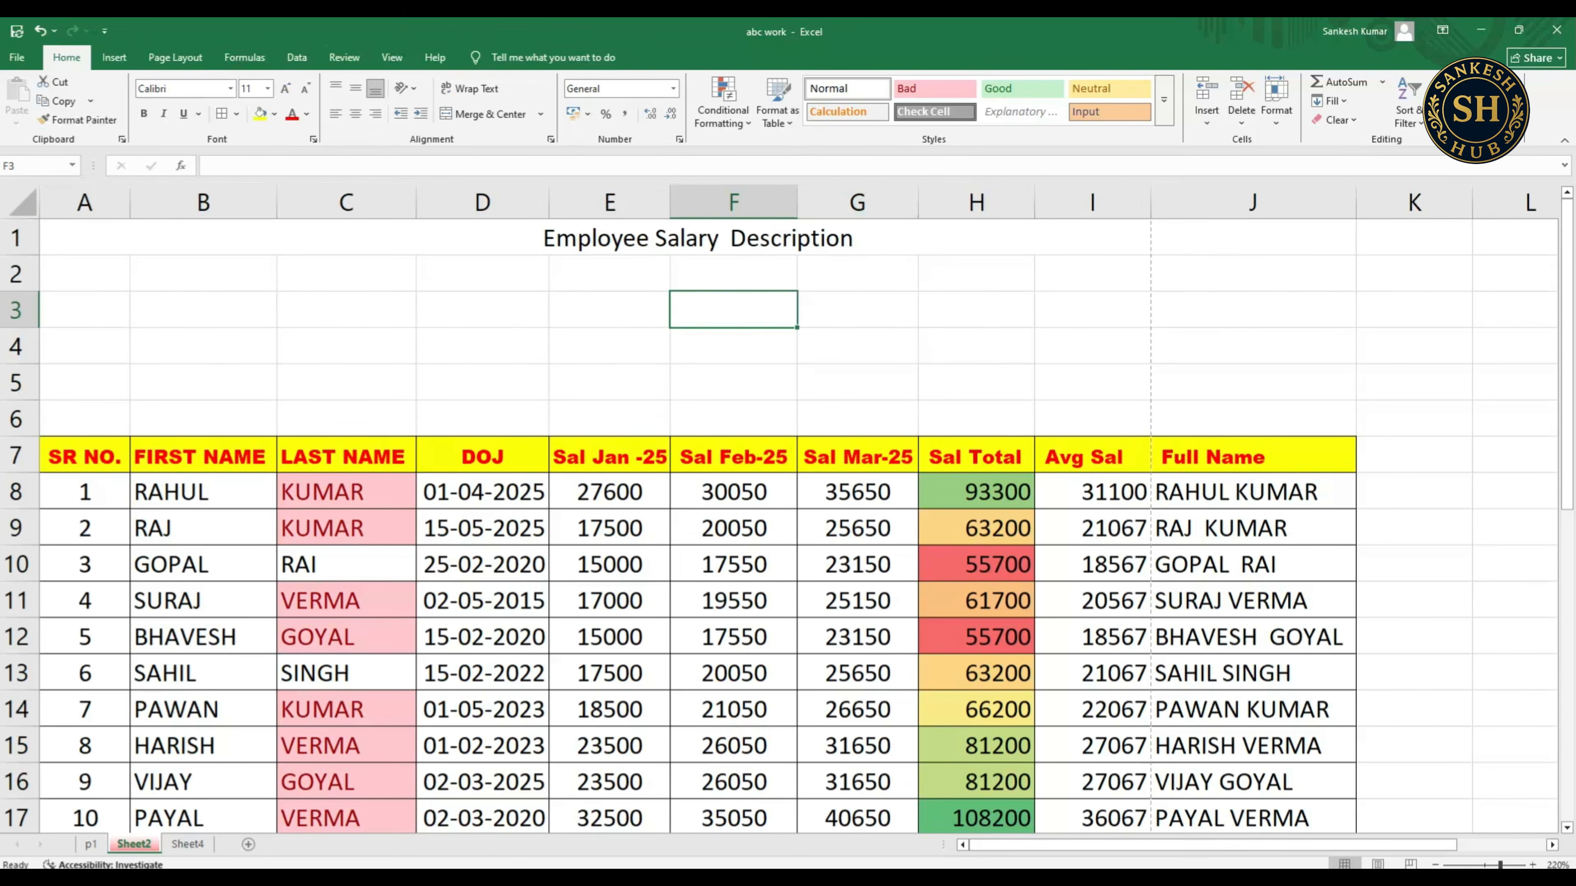
- Make the "Employee Salary Description" title bold and enlarge its font size to 14
key("Up")
key("Up")
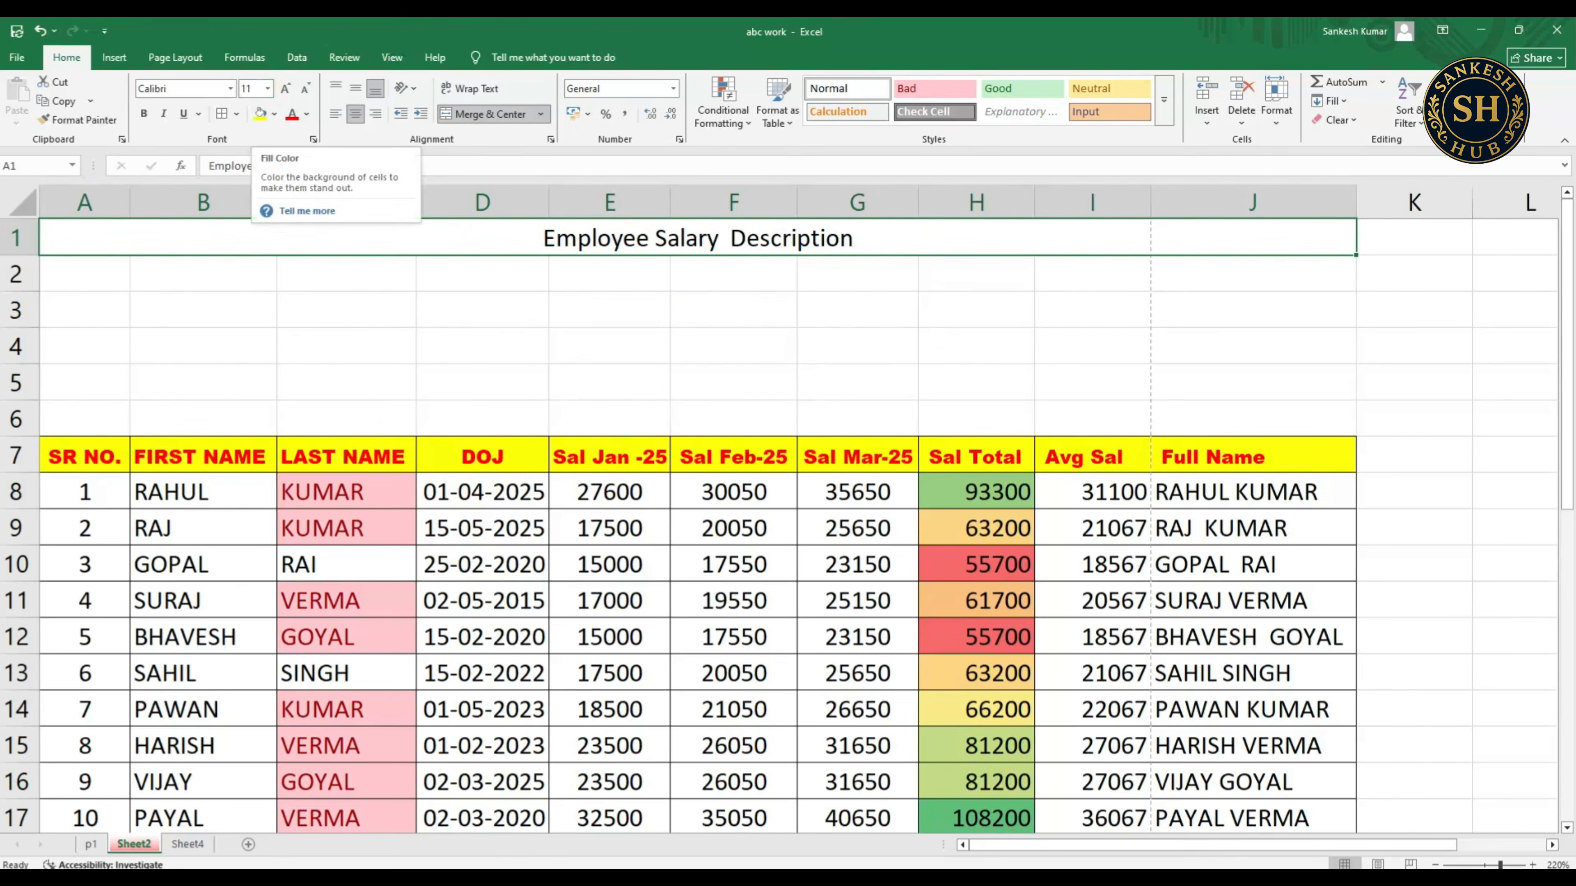
left_click(144, 113)
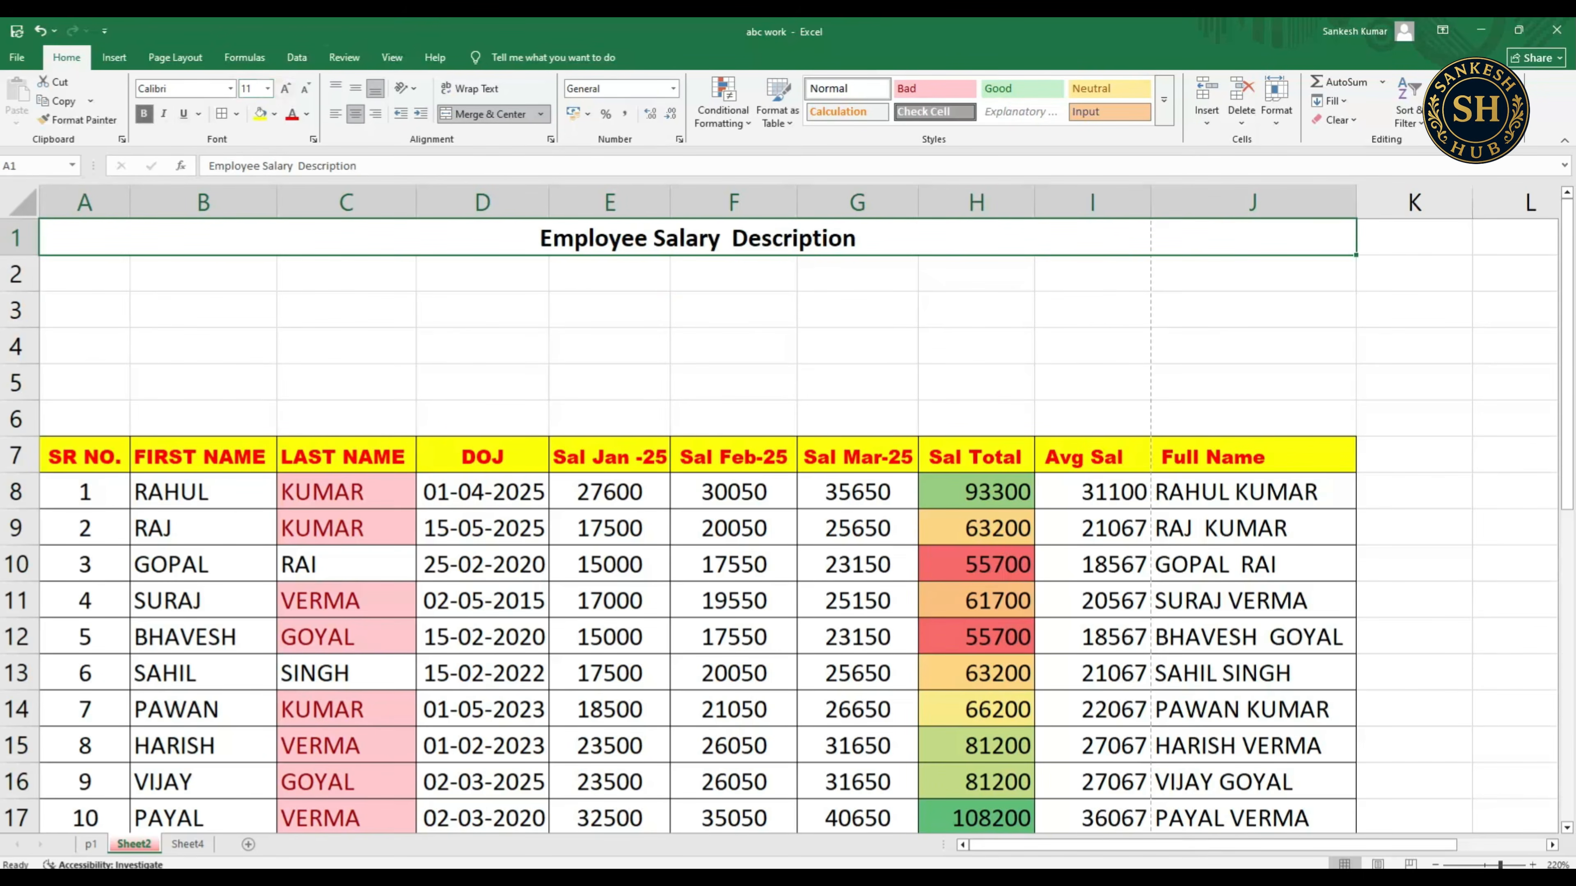
left_click(285, 88)
left_click(286, 88)
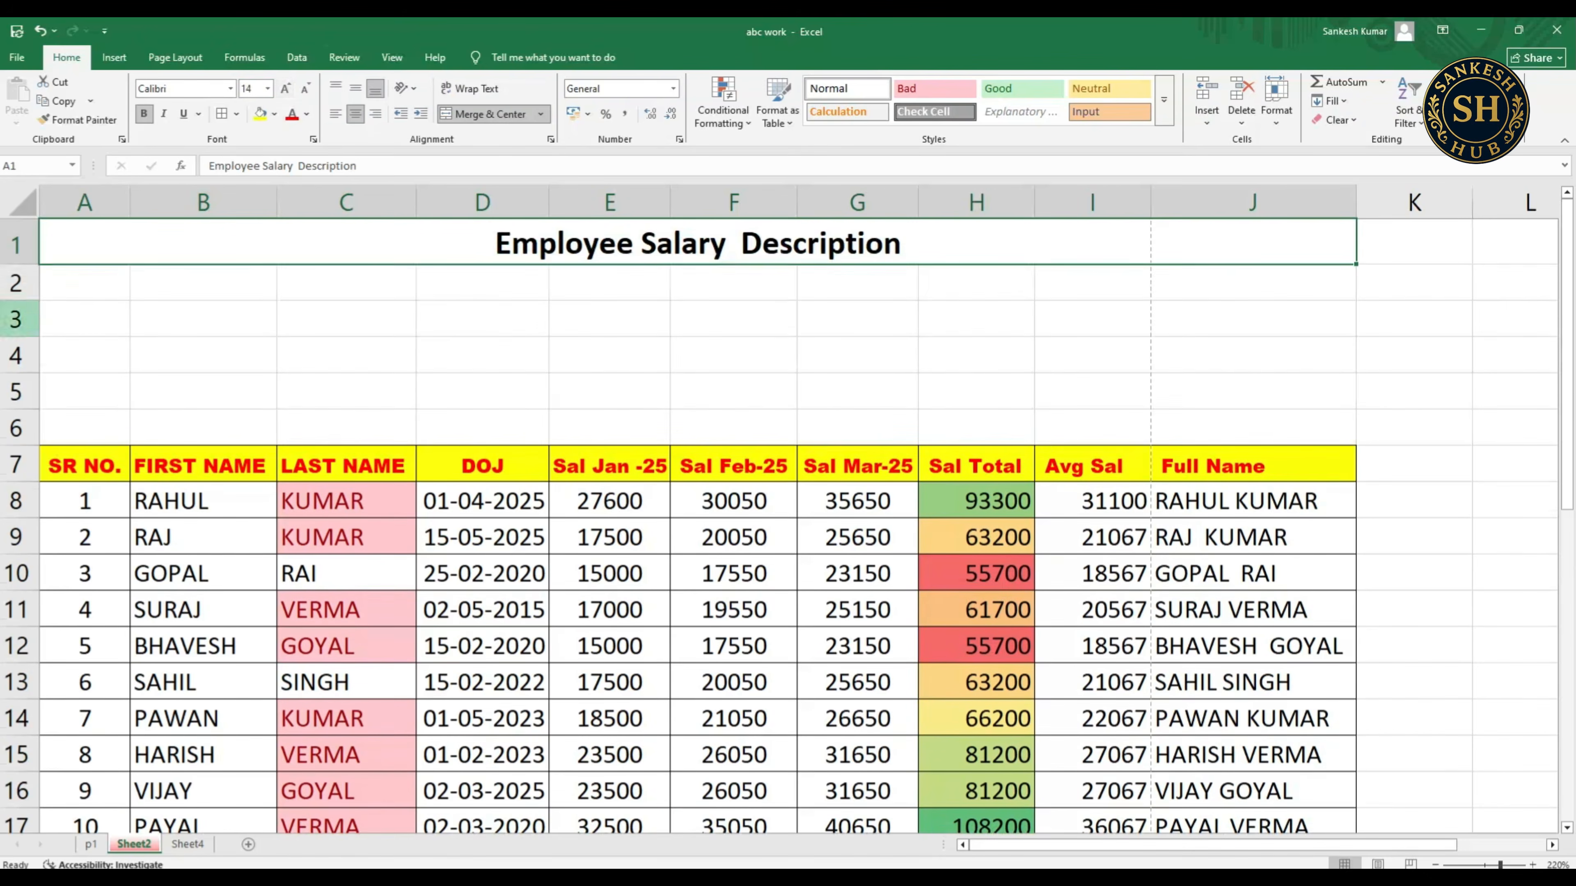
- Delete the blank rows 2 to 5 between the title and the table header
left_click_drag(16, 282, 16, 391)
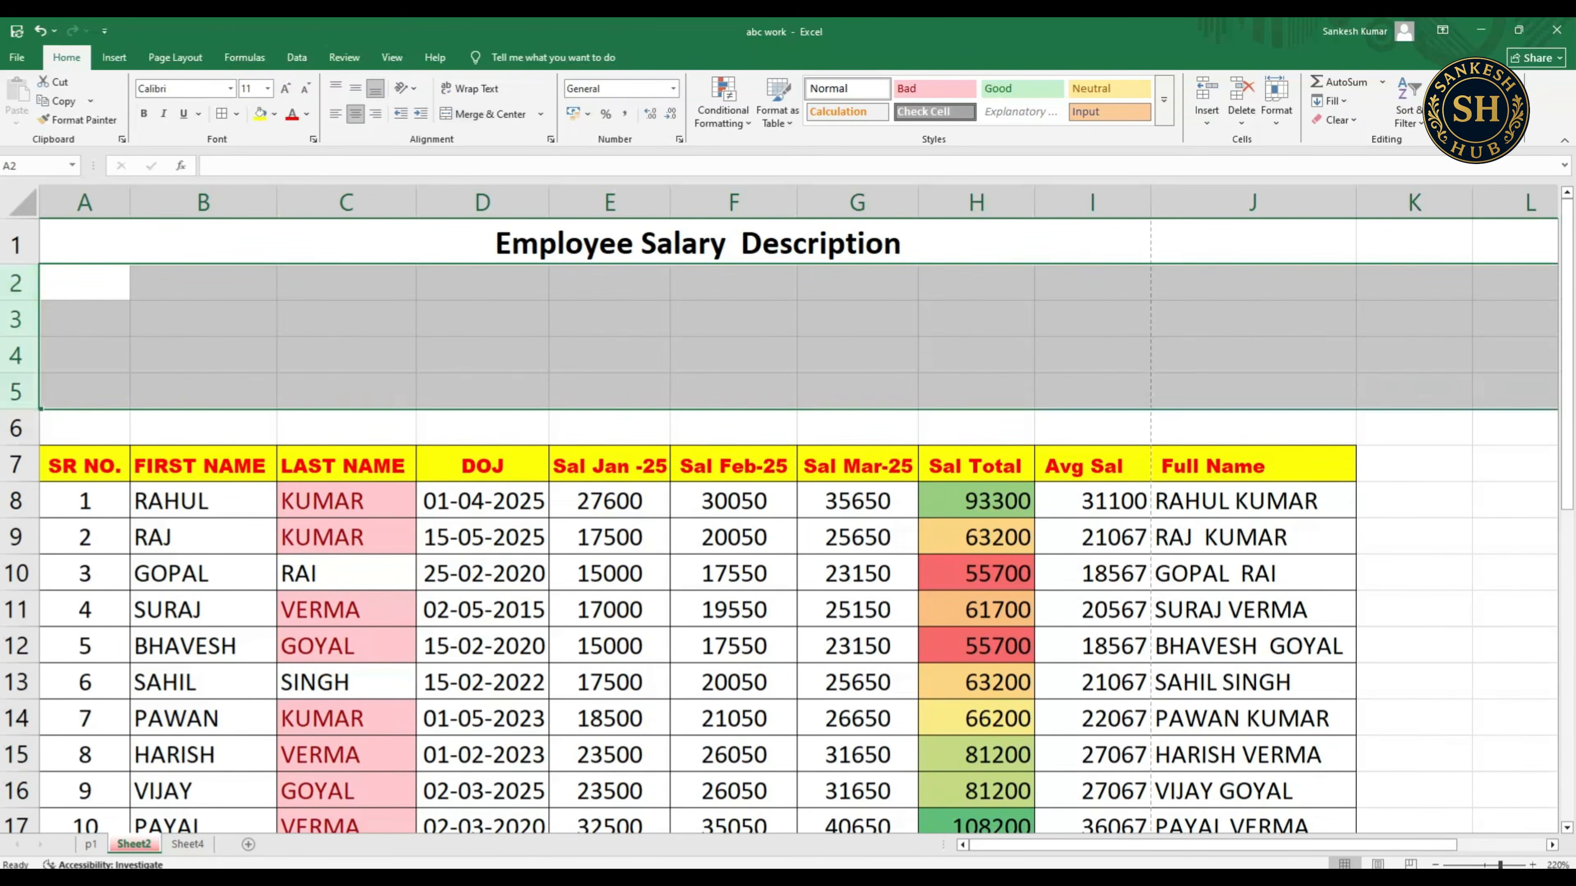
left_click(1240, 118)
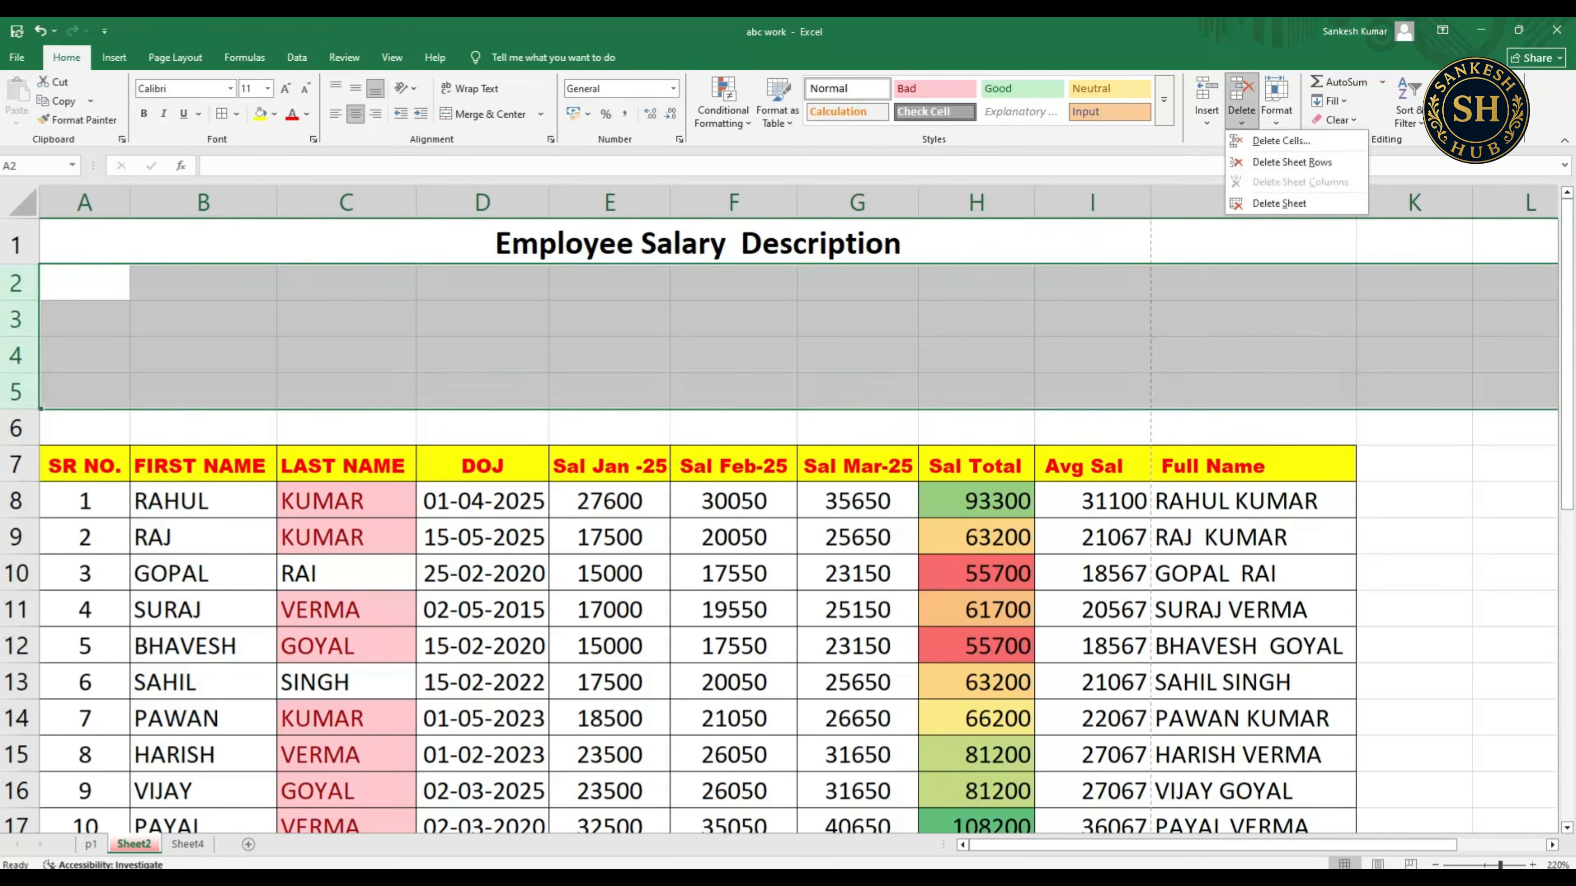
left_click(1292, 162)
left_click(482, 320)
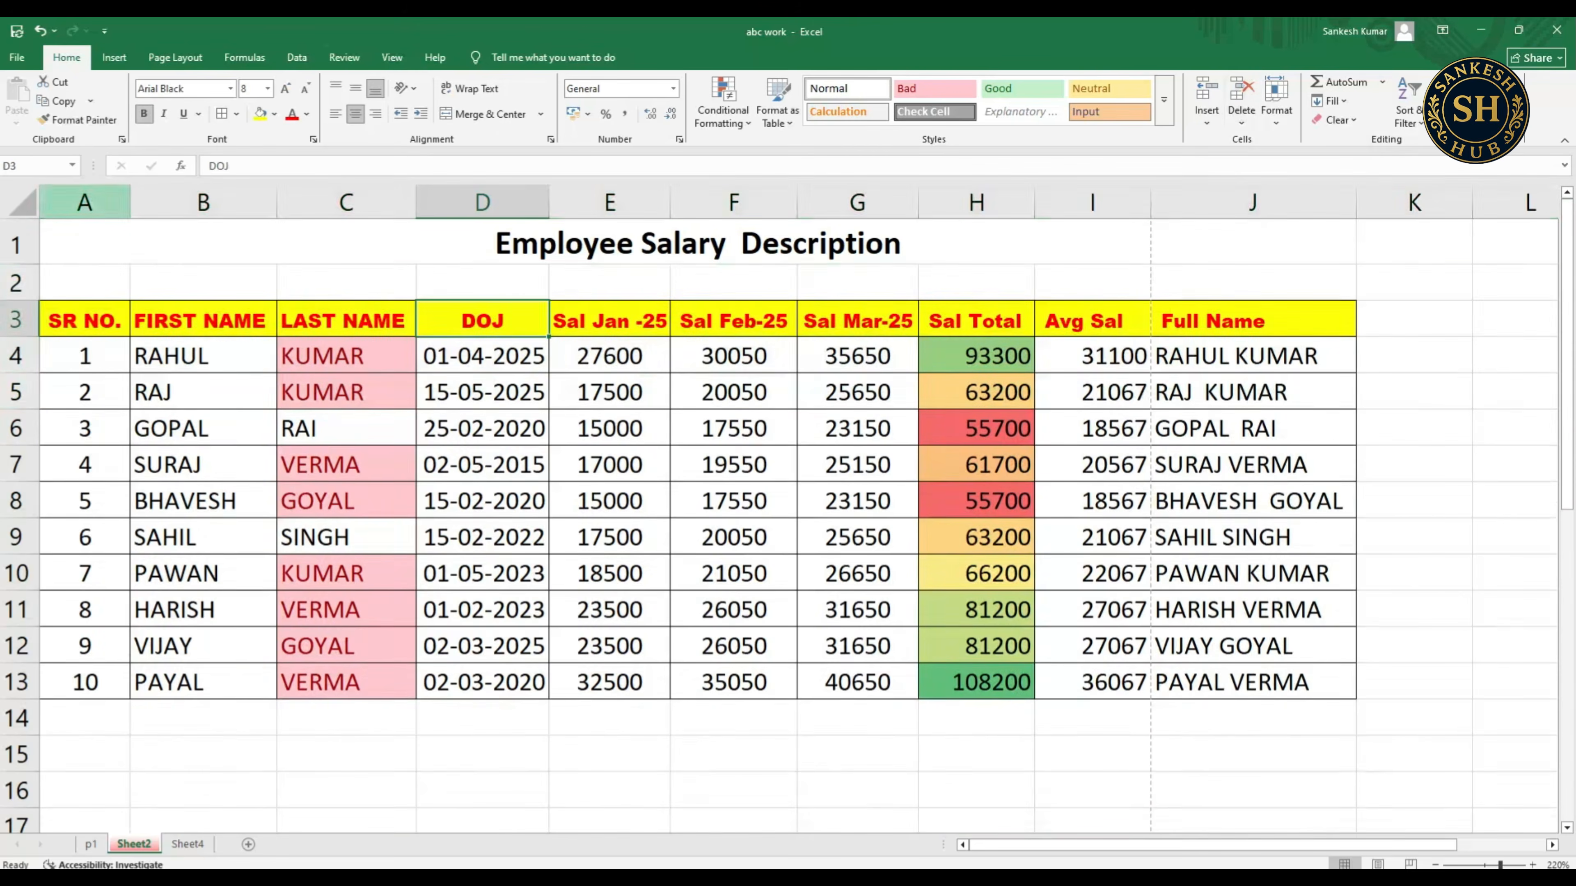
- Add an outside border around the merged title cell in row 1
left_click(482, 242)
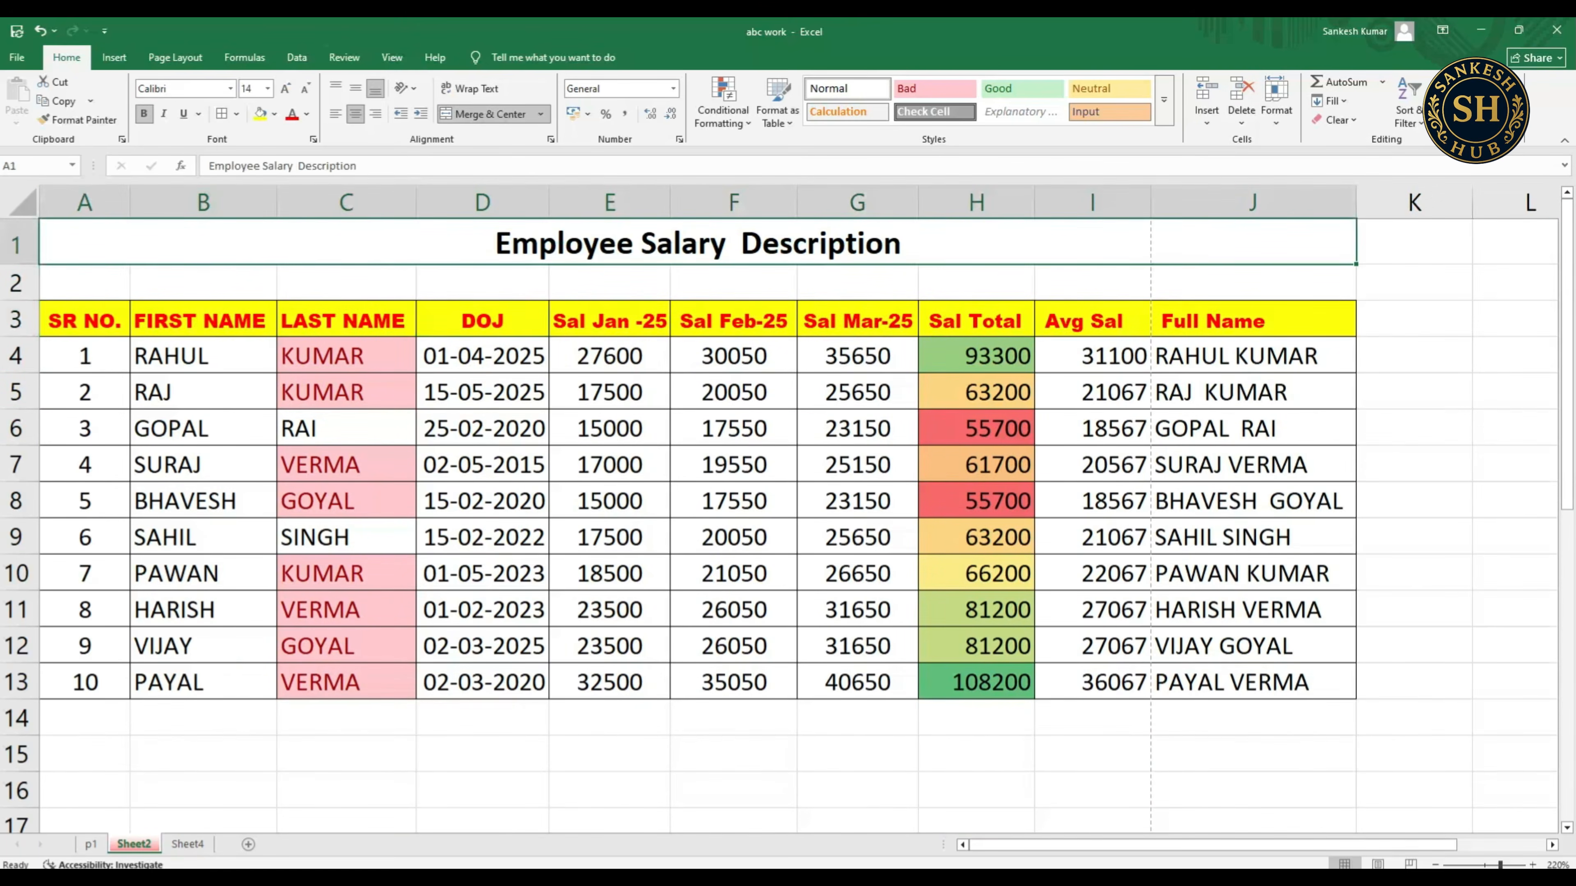
left_click(236, 114)
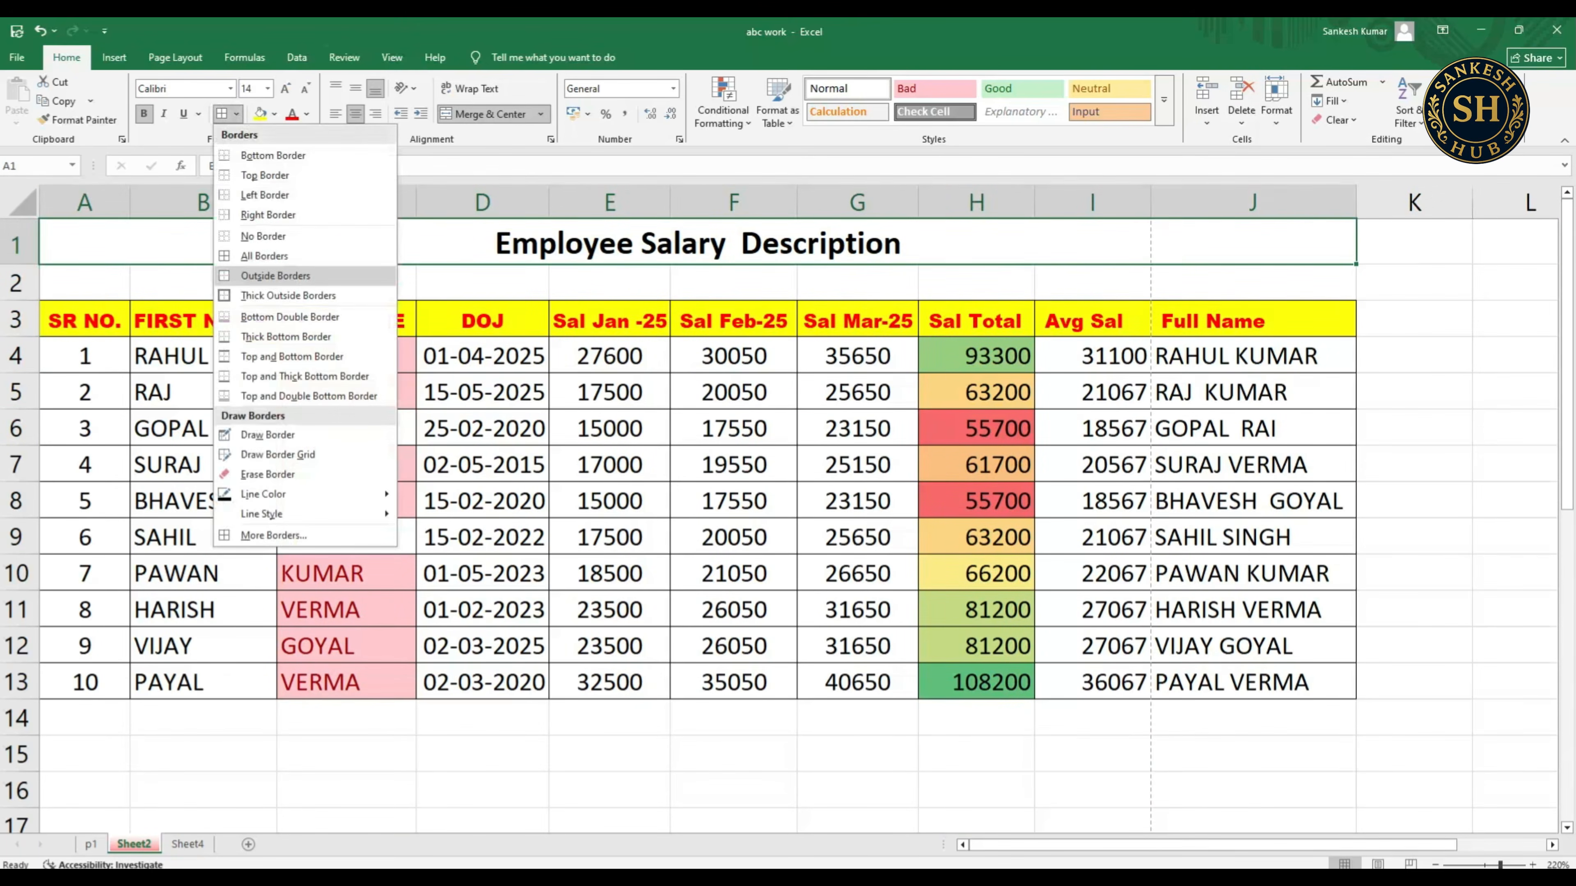
left_click(275, 275)
left_click(1092, 283)
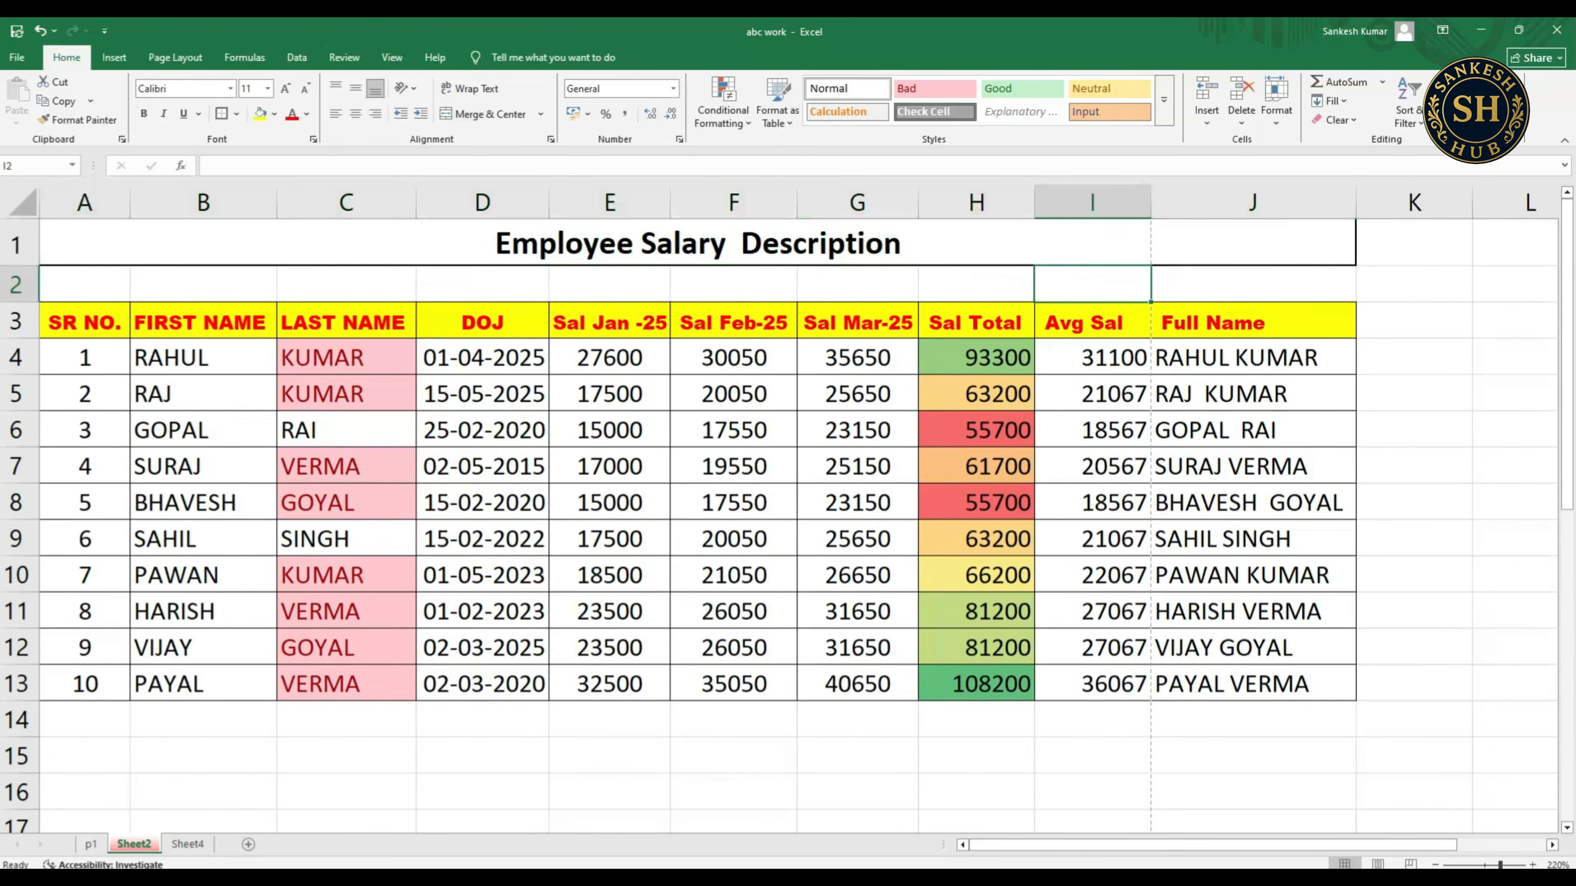
- Insert a blank row above the title row and delete that row again
left_click(16, 245)
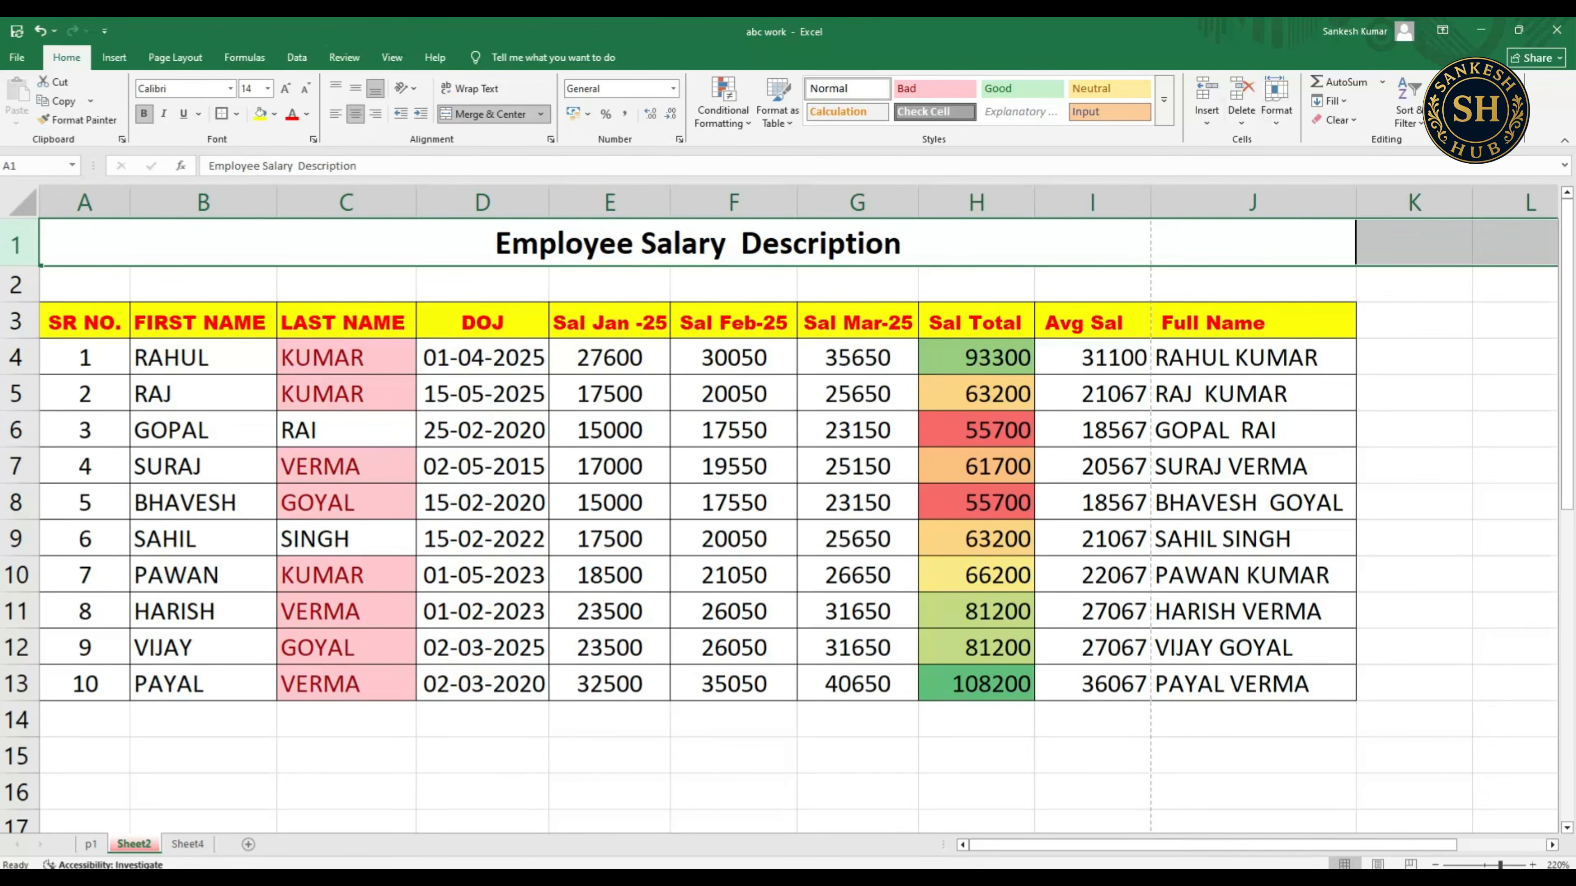
left_click(1206, 93)
left_click(1414, 284)
left_click(1414, 322)
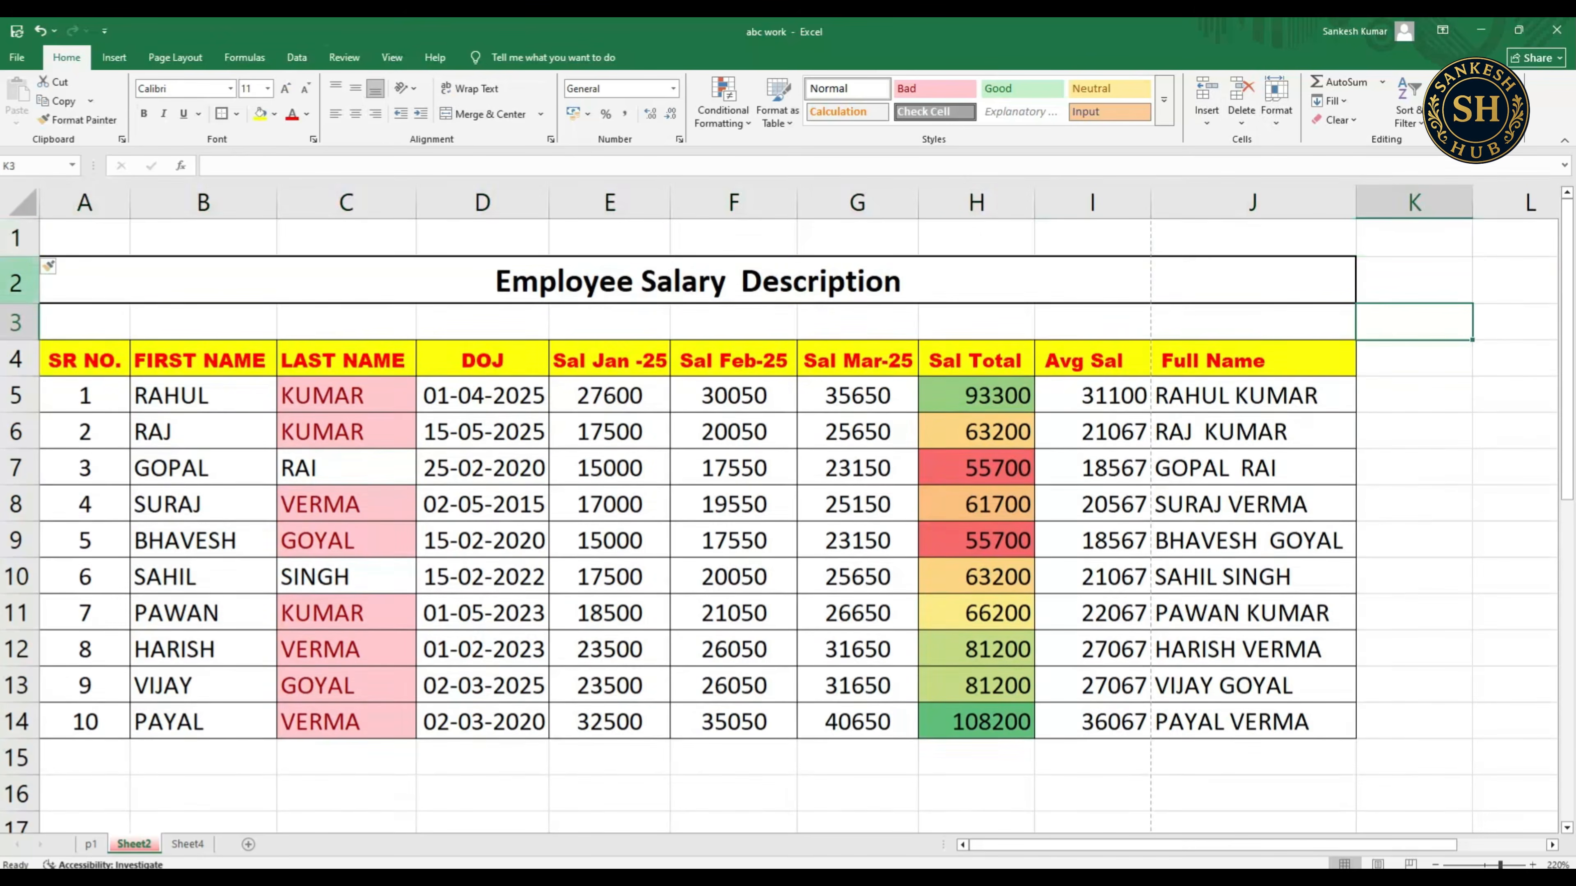
left_click(16, 237)
left_click(1240, 93)
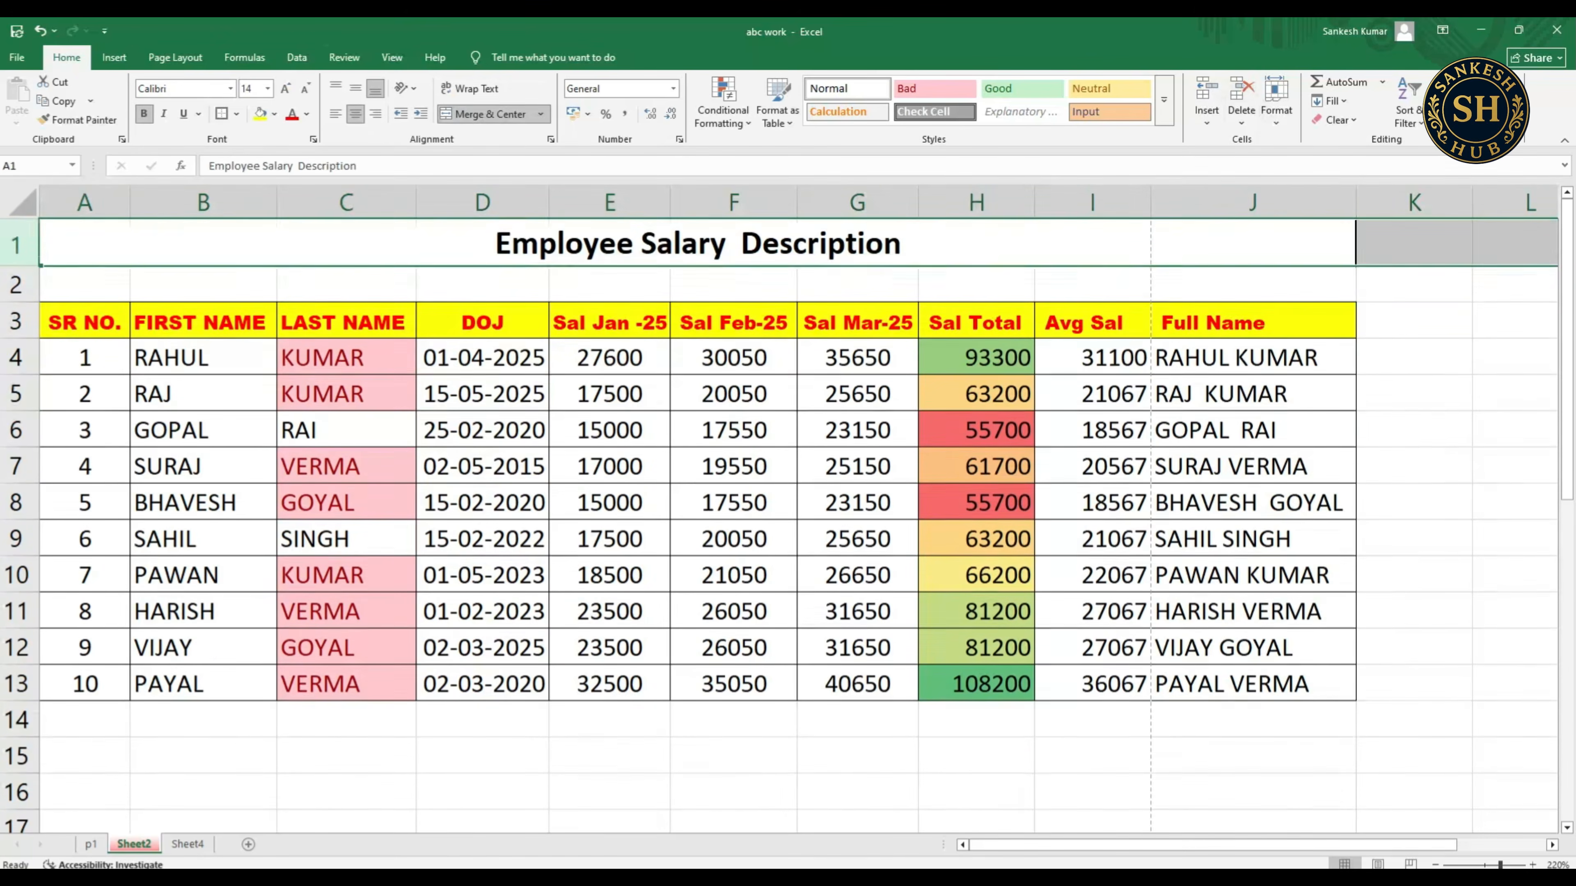
left_click(482, 397)
- Fill the merged "Employee Salary Description" title cell in row 1 with green and set its font color to white
left_click(533, 244)
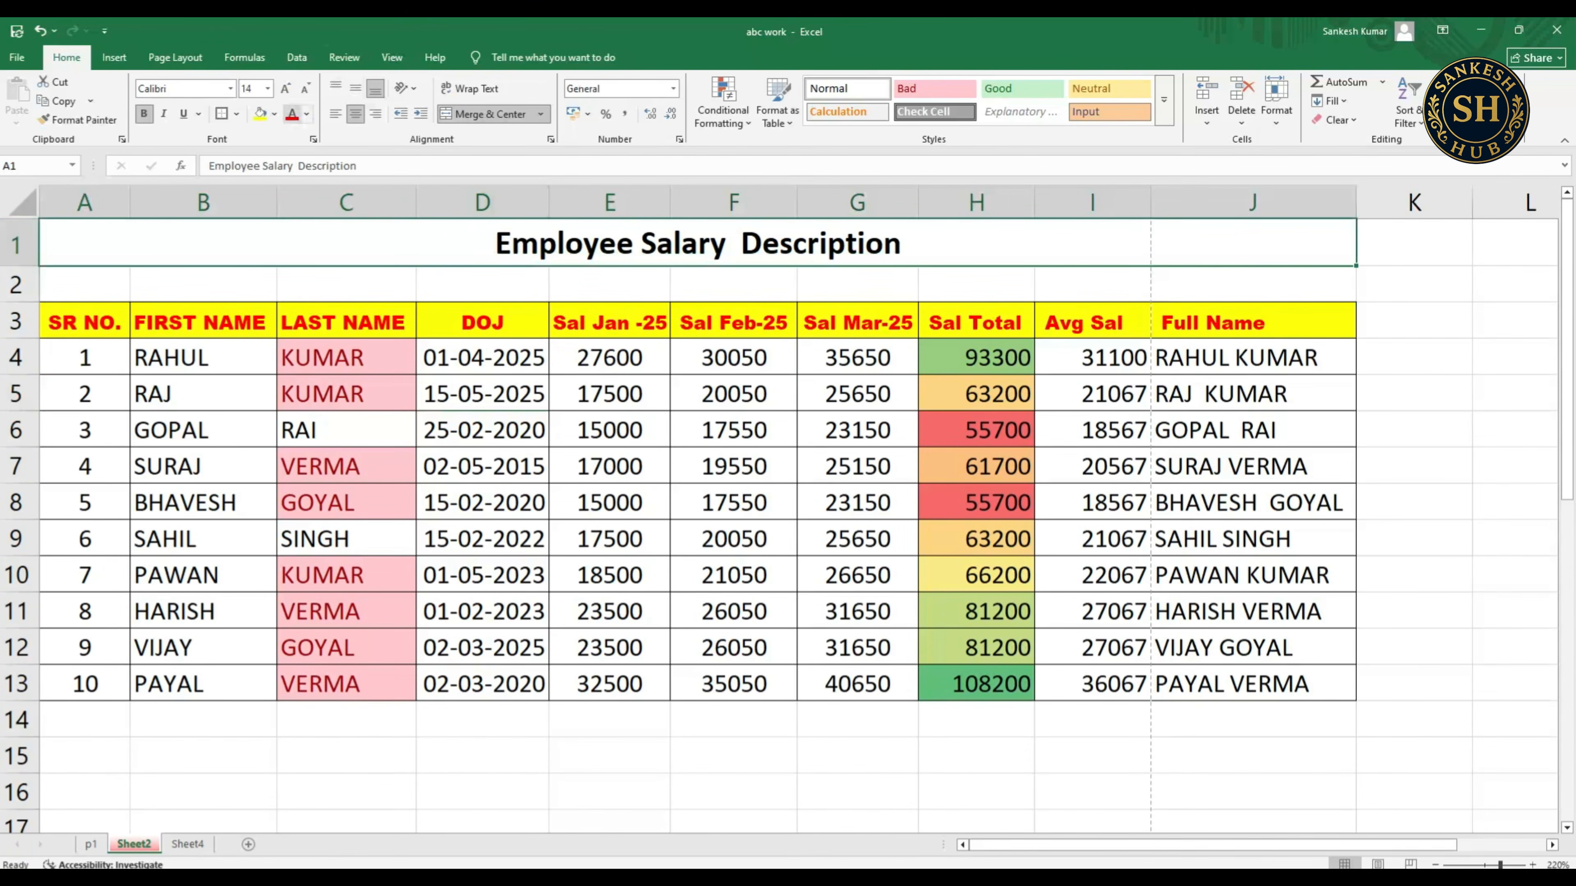
left_click(259, 113)
left_click(274, 114)
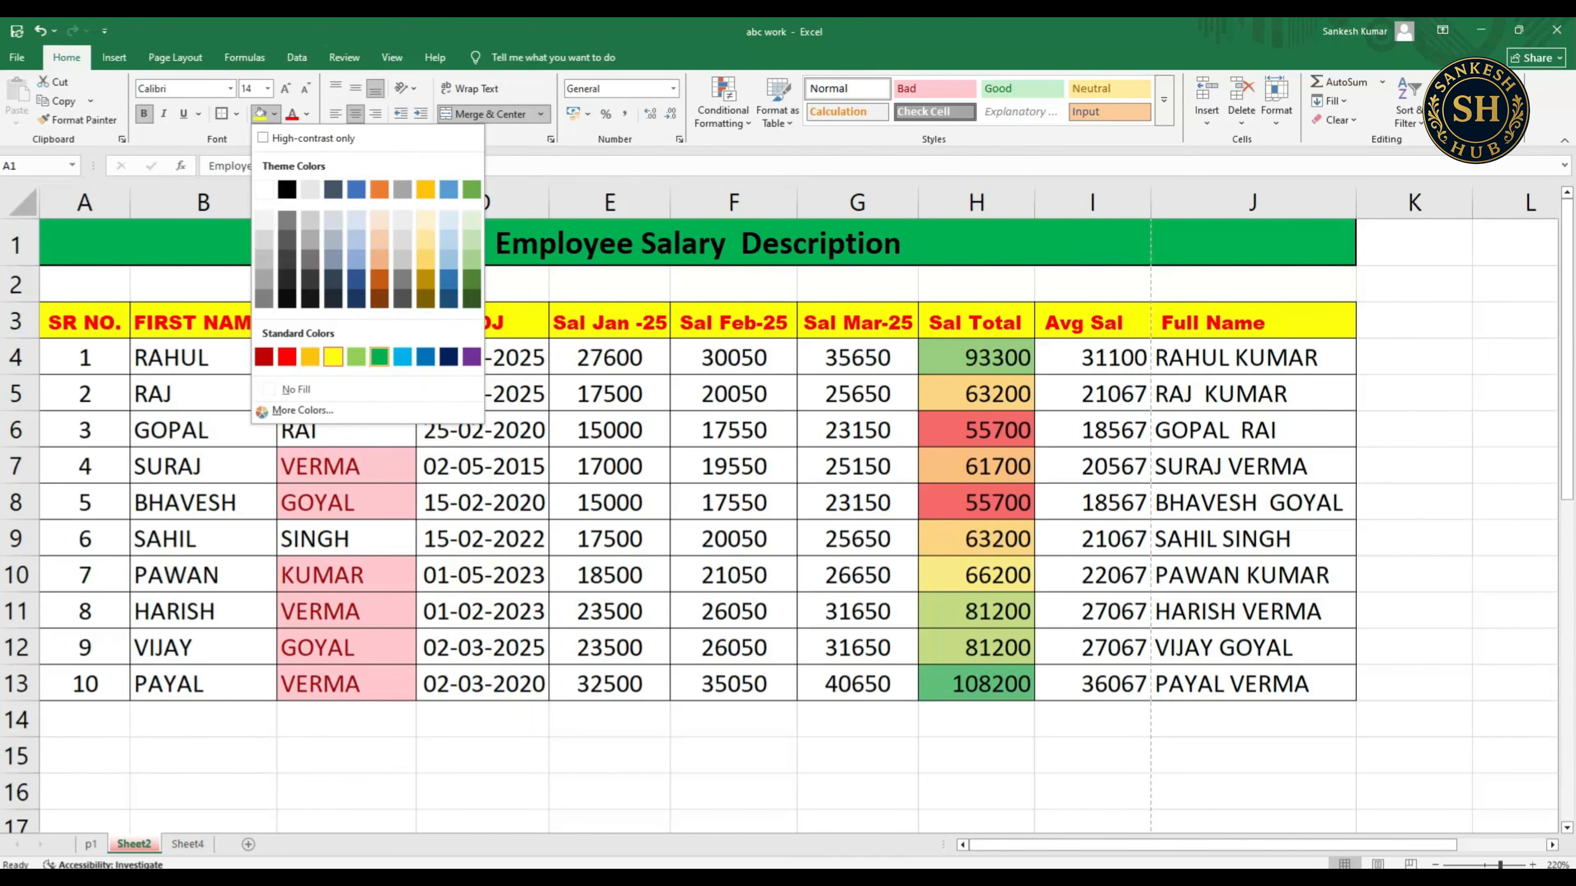
left_click(379, 357)
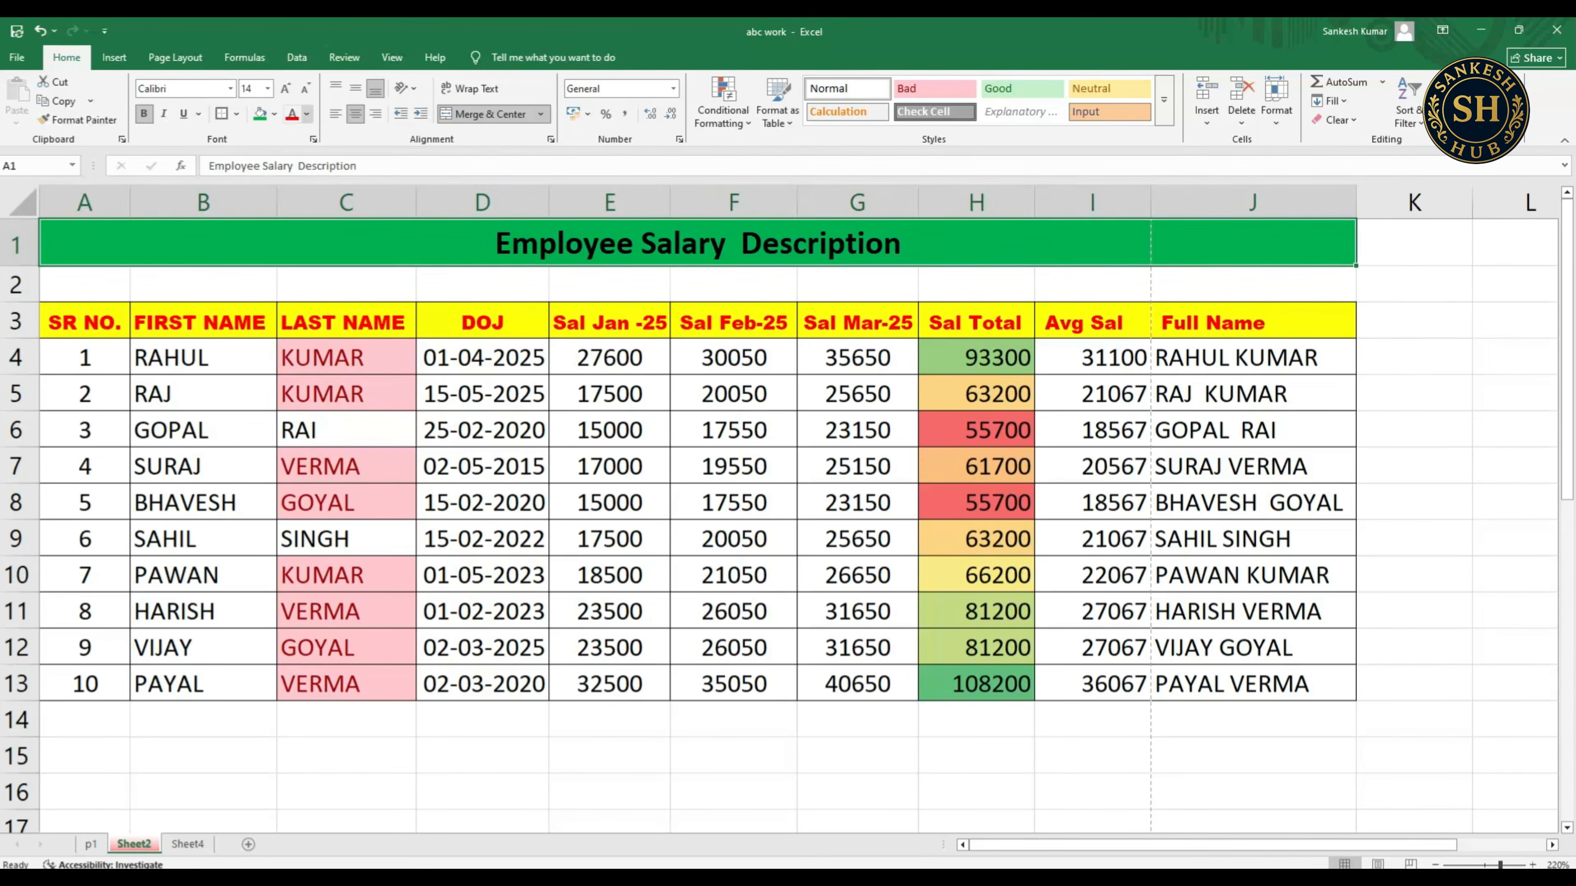
left_click(307, 114)
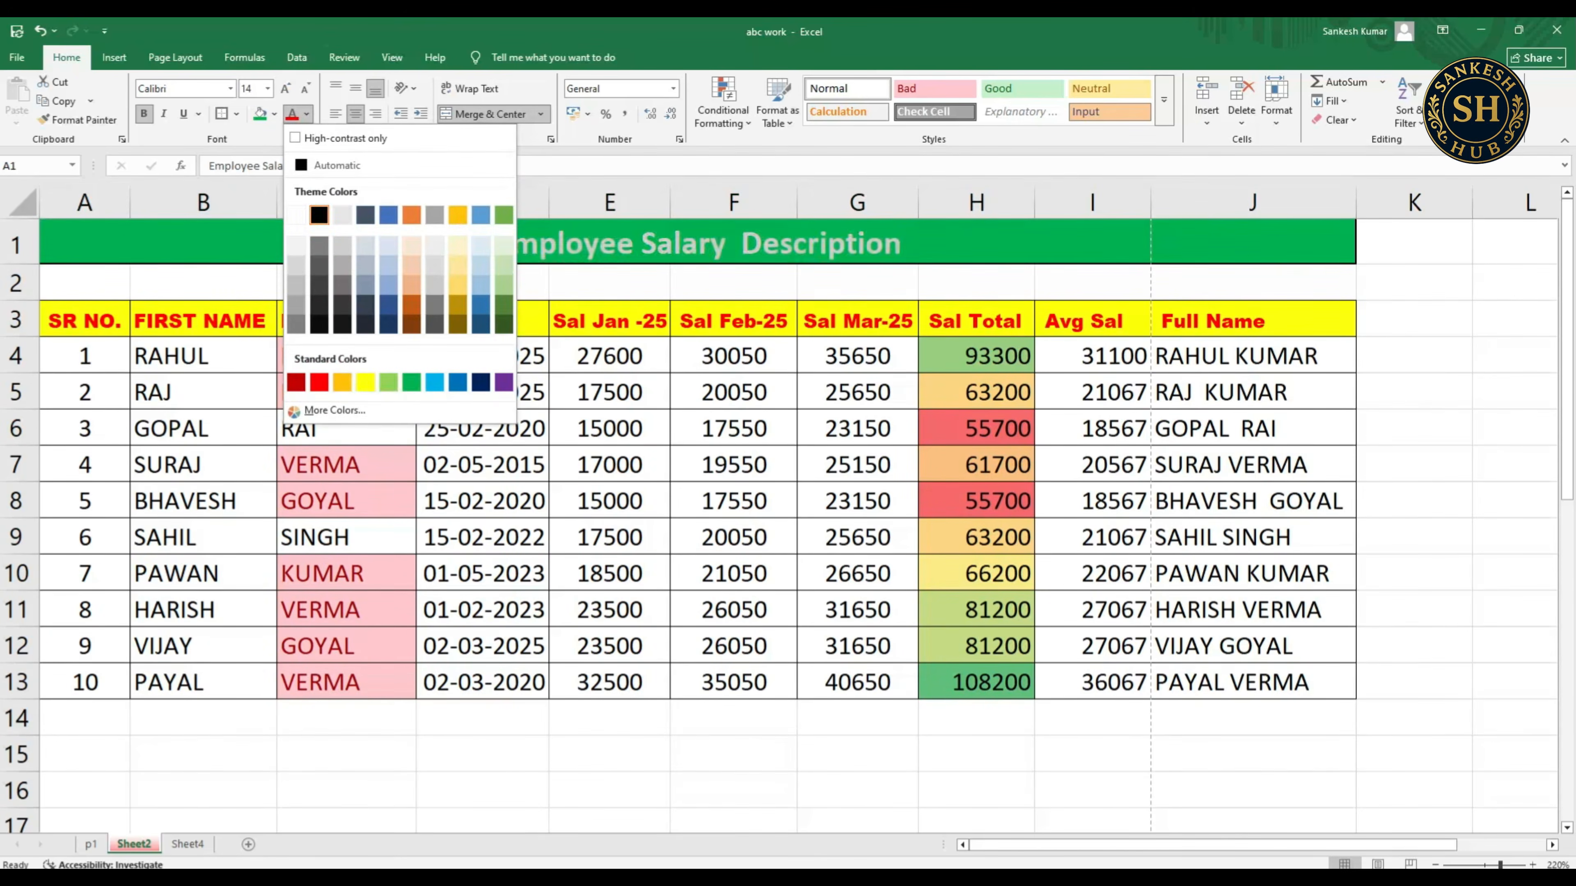
left_click(342, 215)
left_click(857, 430)
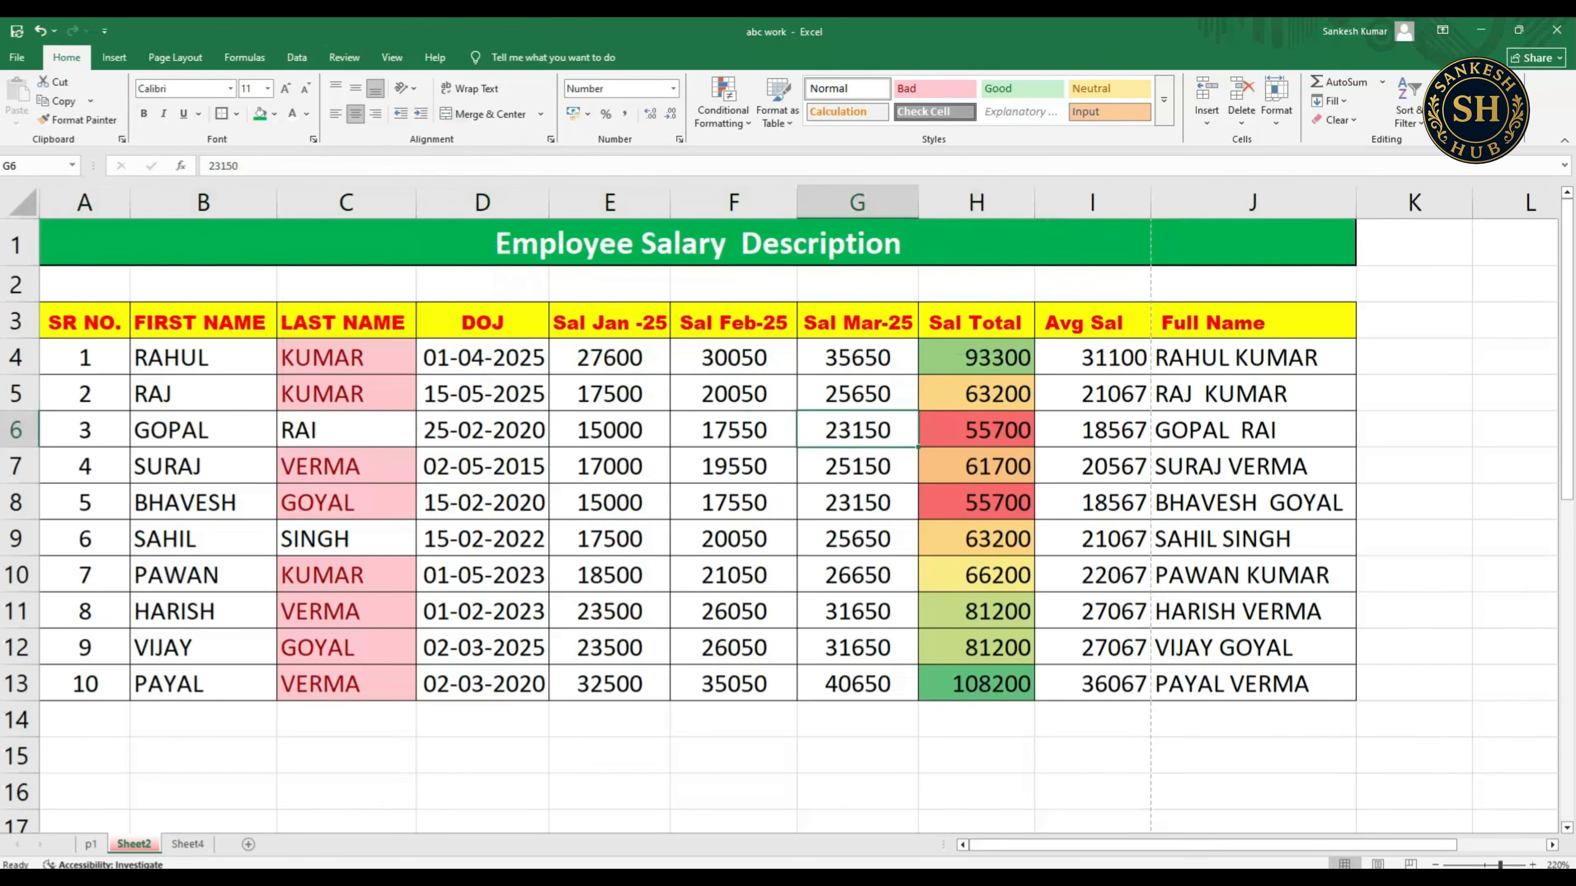
- Shrink the height of blank row 2 to a narrow gap between the title and the table header
left_click_drag(18, 303, 18, 280)
key("Down")
key("Down")
key("Down")
key("Right")
key("Right")
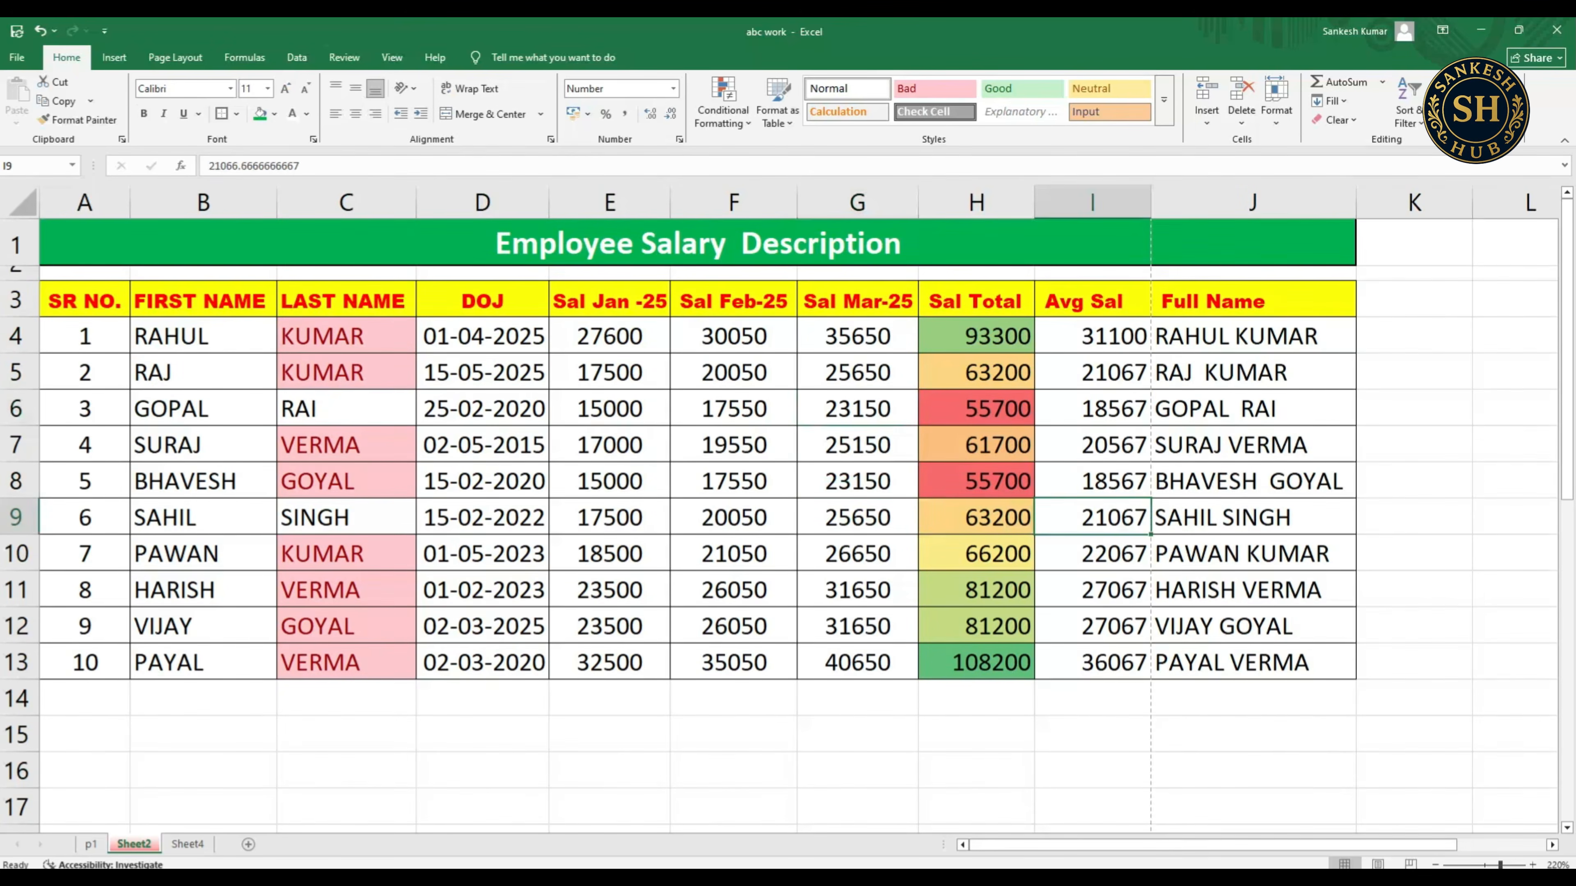
left_click(698, 243)
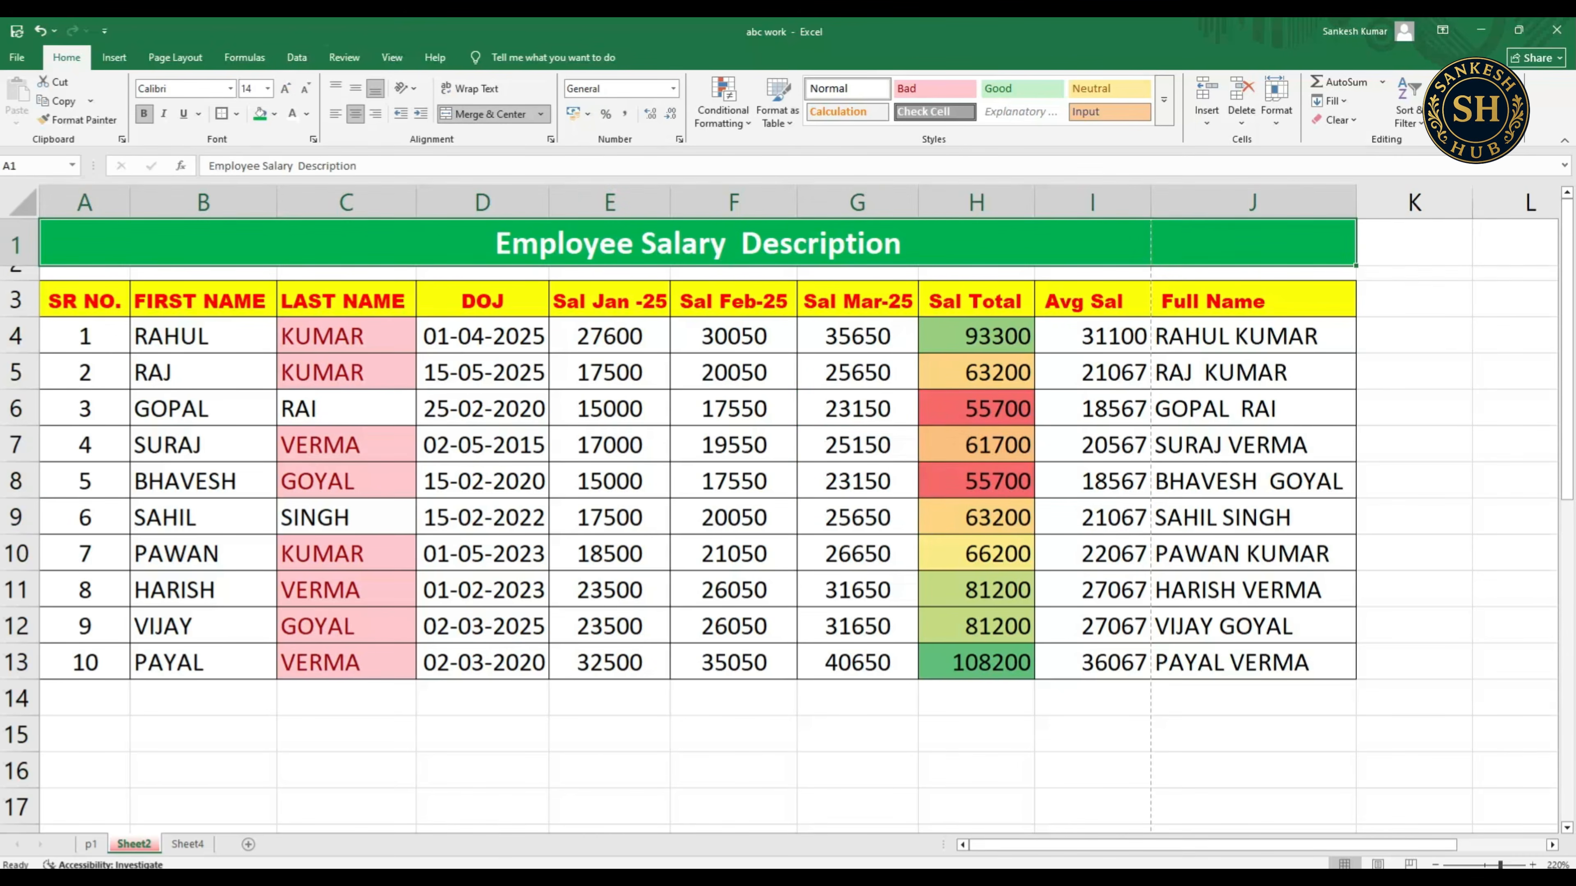
left_click(857, 372)
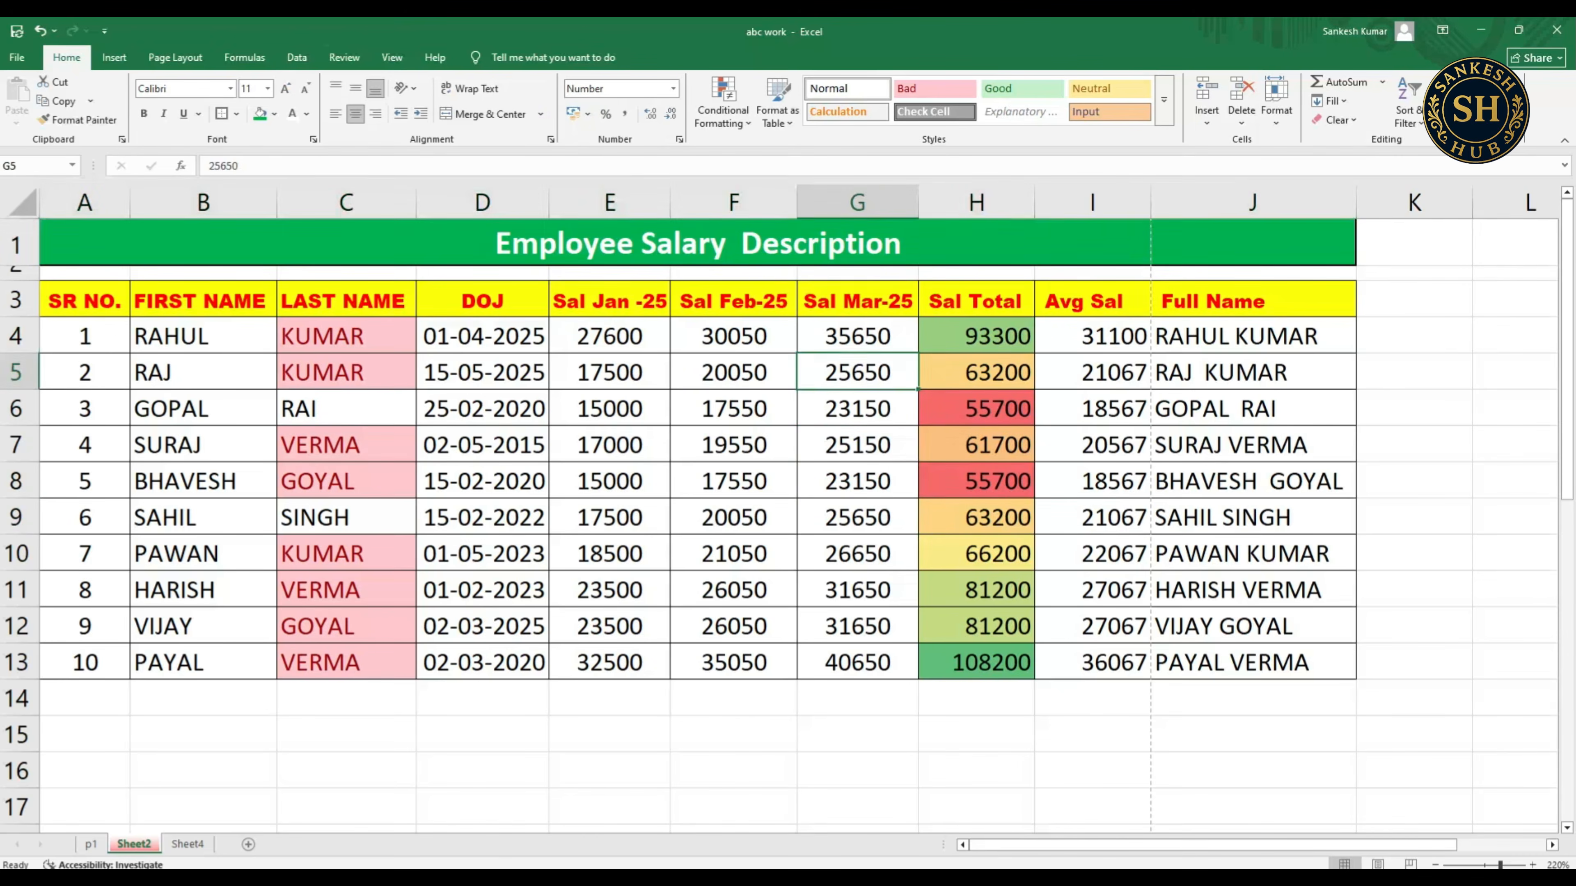
- Enter the text "jai shree ram ji" in cell B15 below the table
left_click(203, 734)
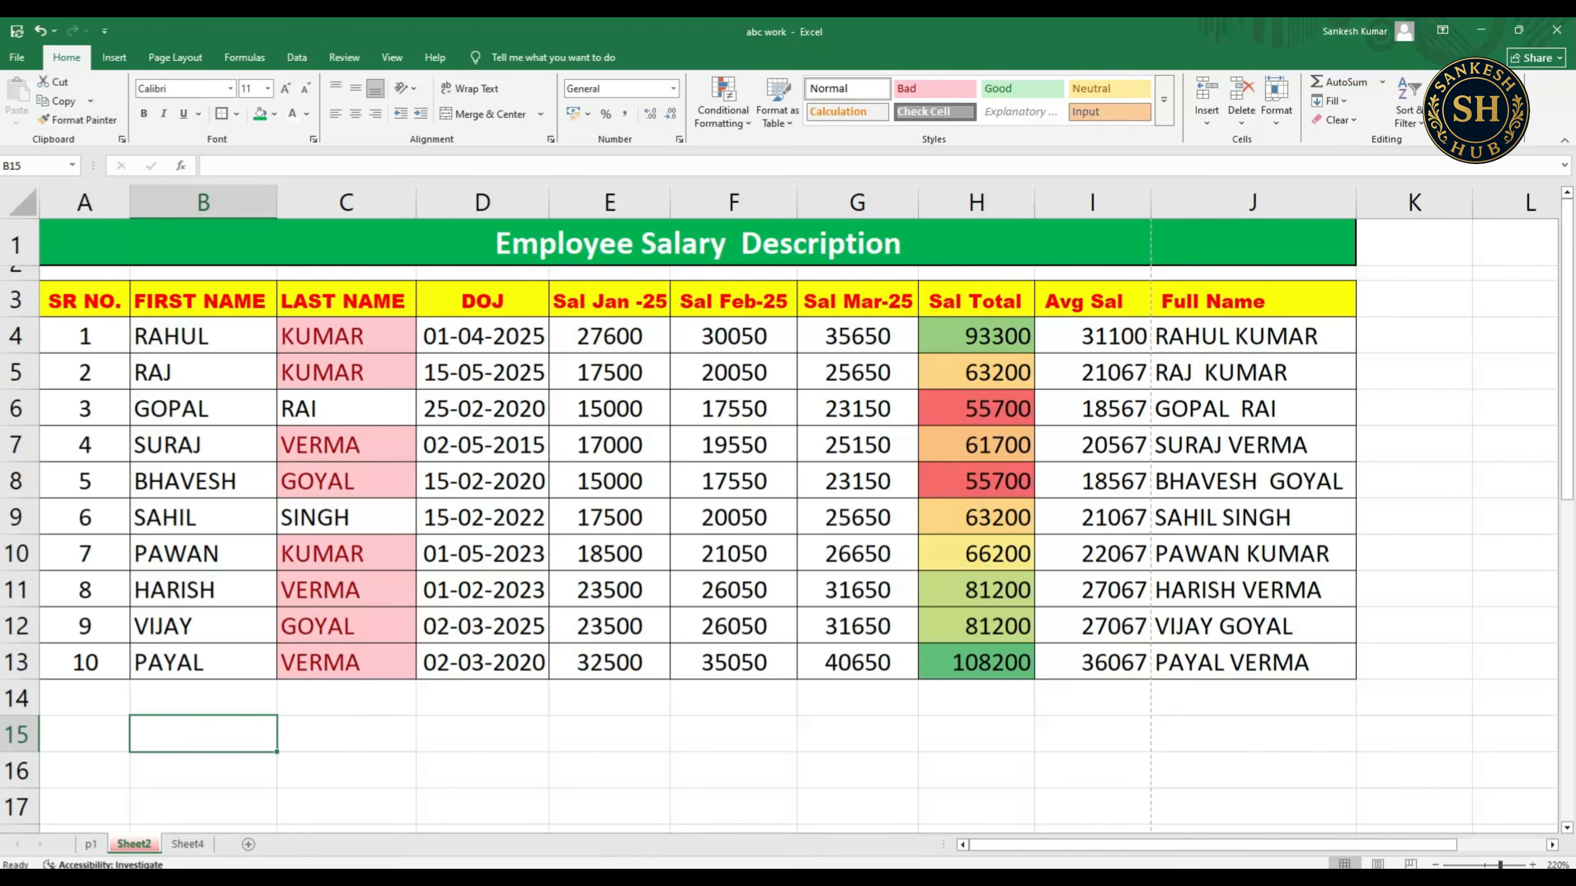
type("jai shr")
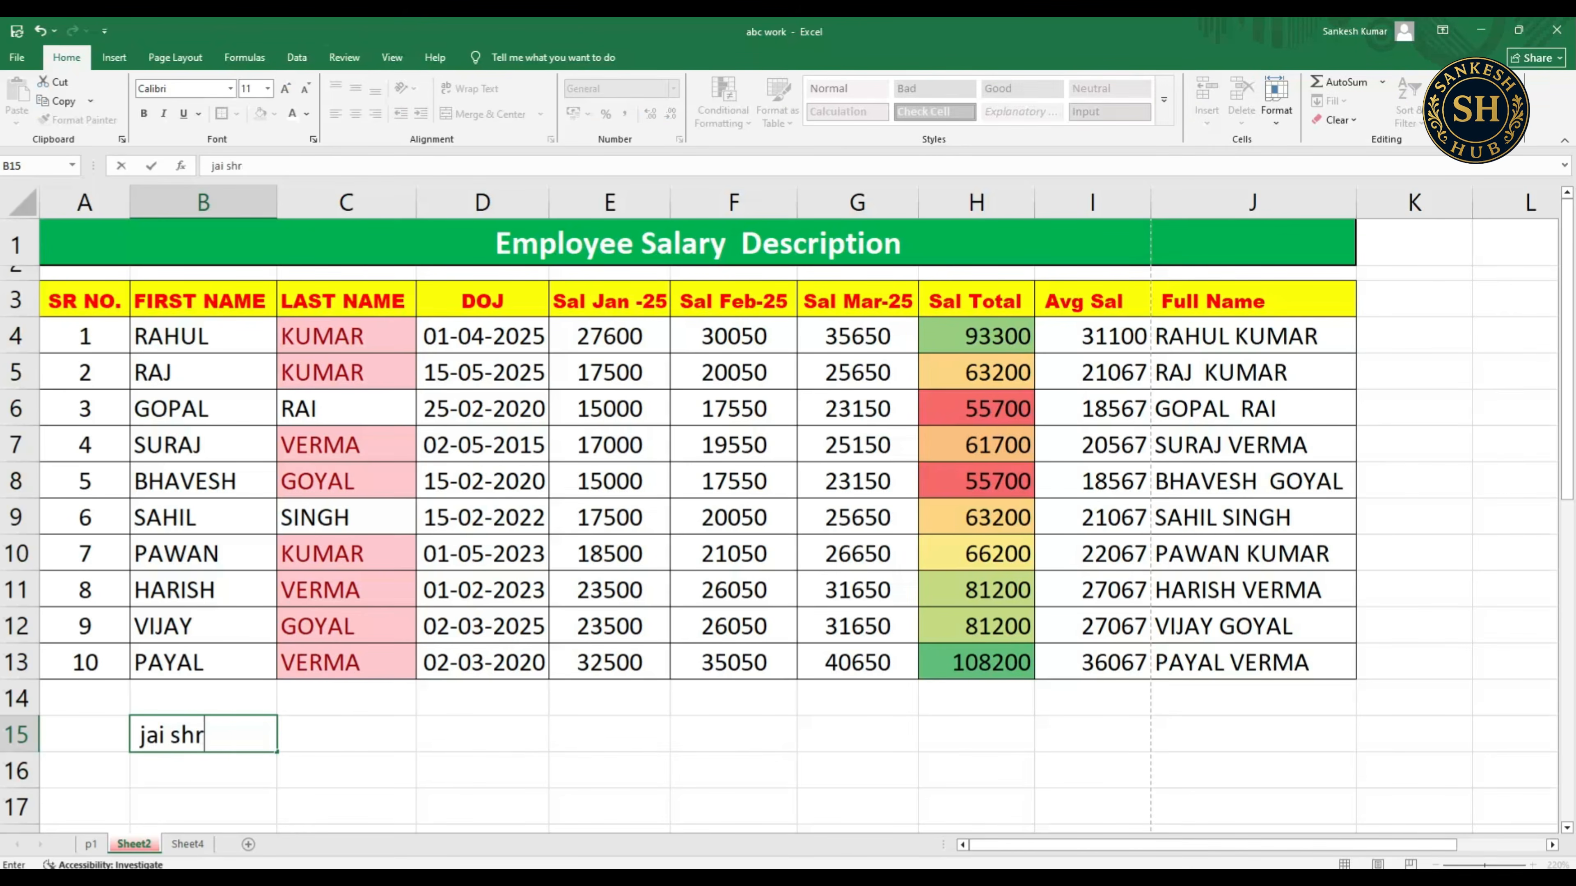
type("ee ram ji")
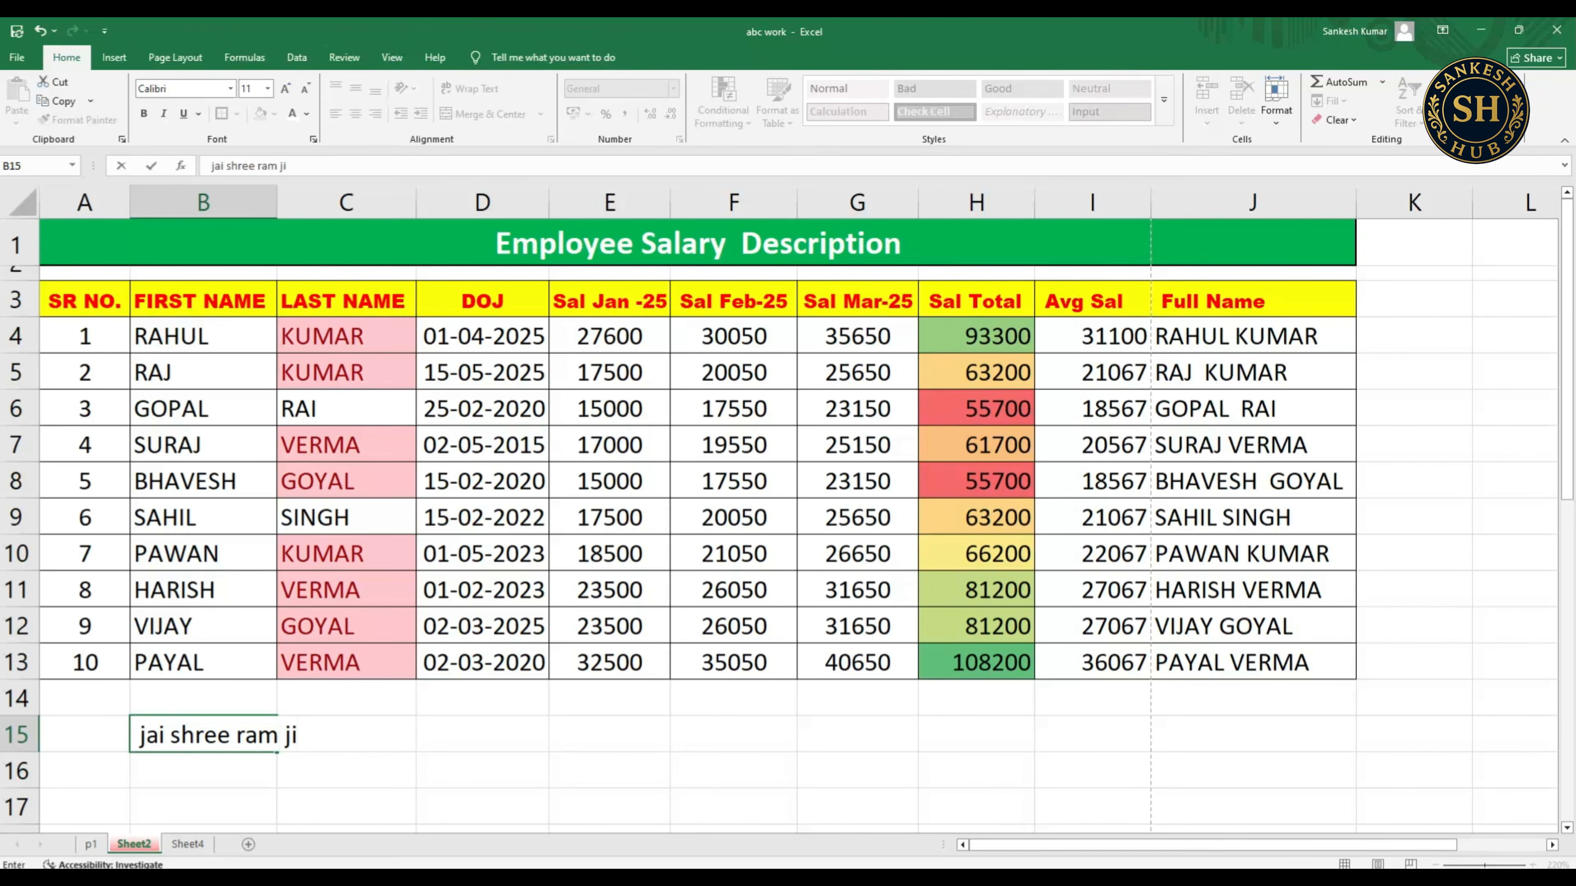
key("Return")
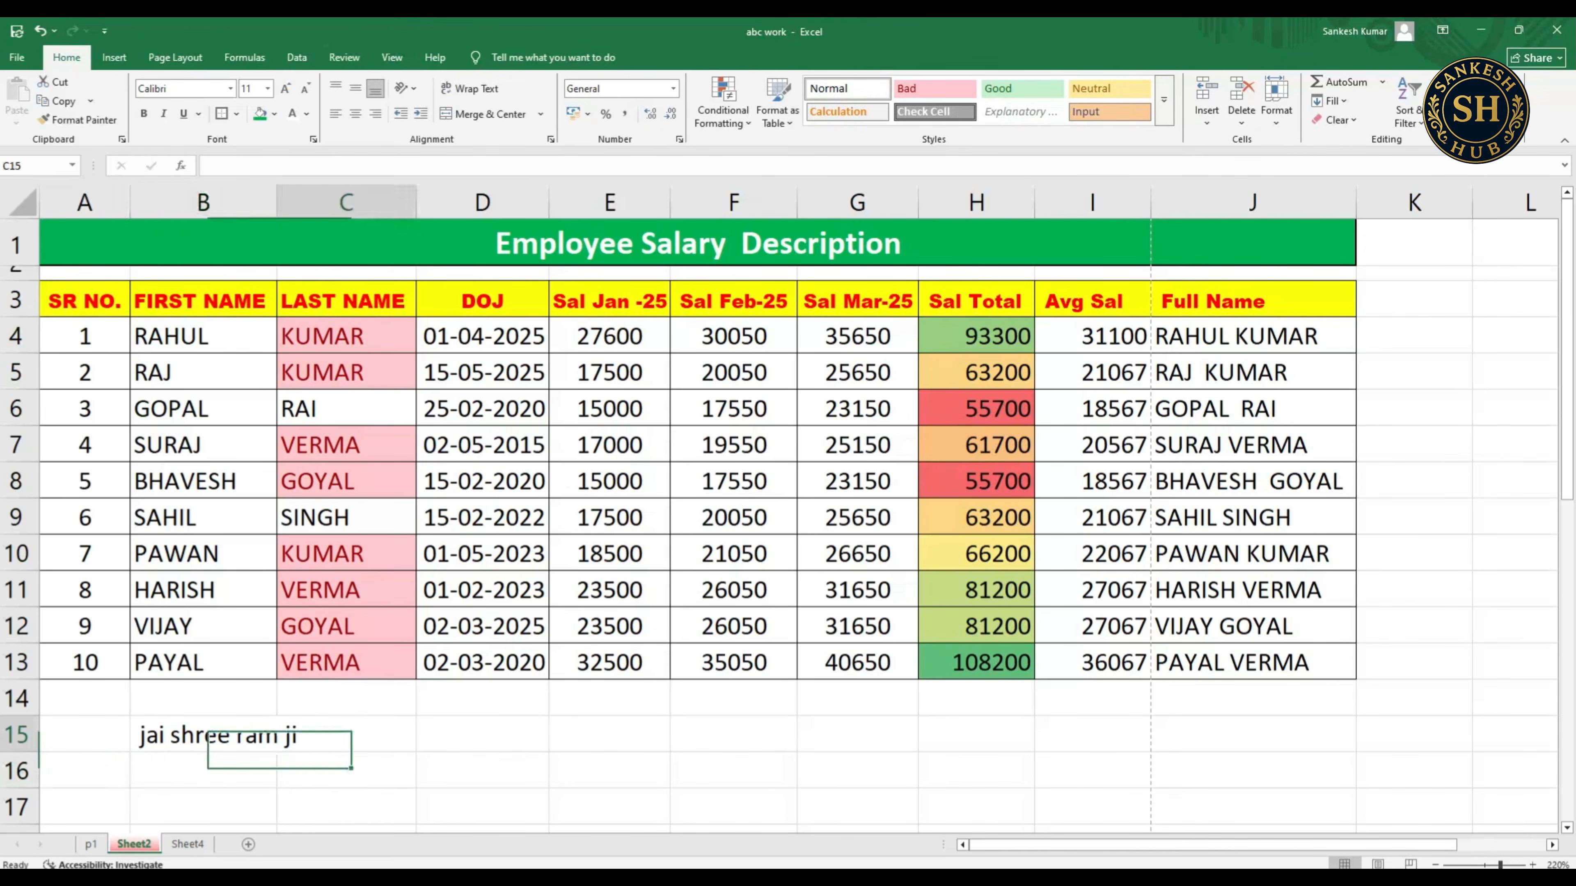
- Turn on Wrap Text for cell B15 so its text fits within the column width
left_click(203, 734)
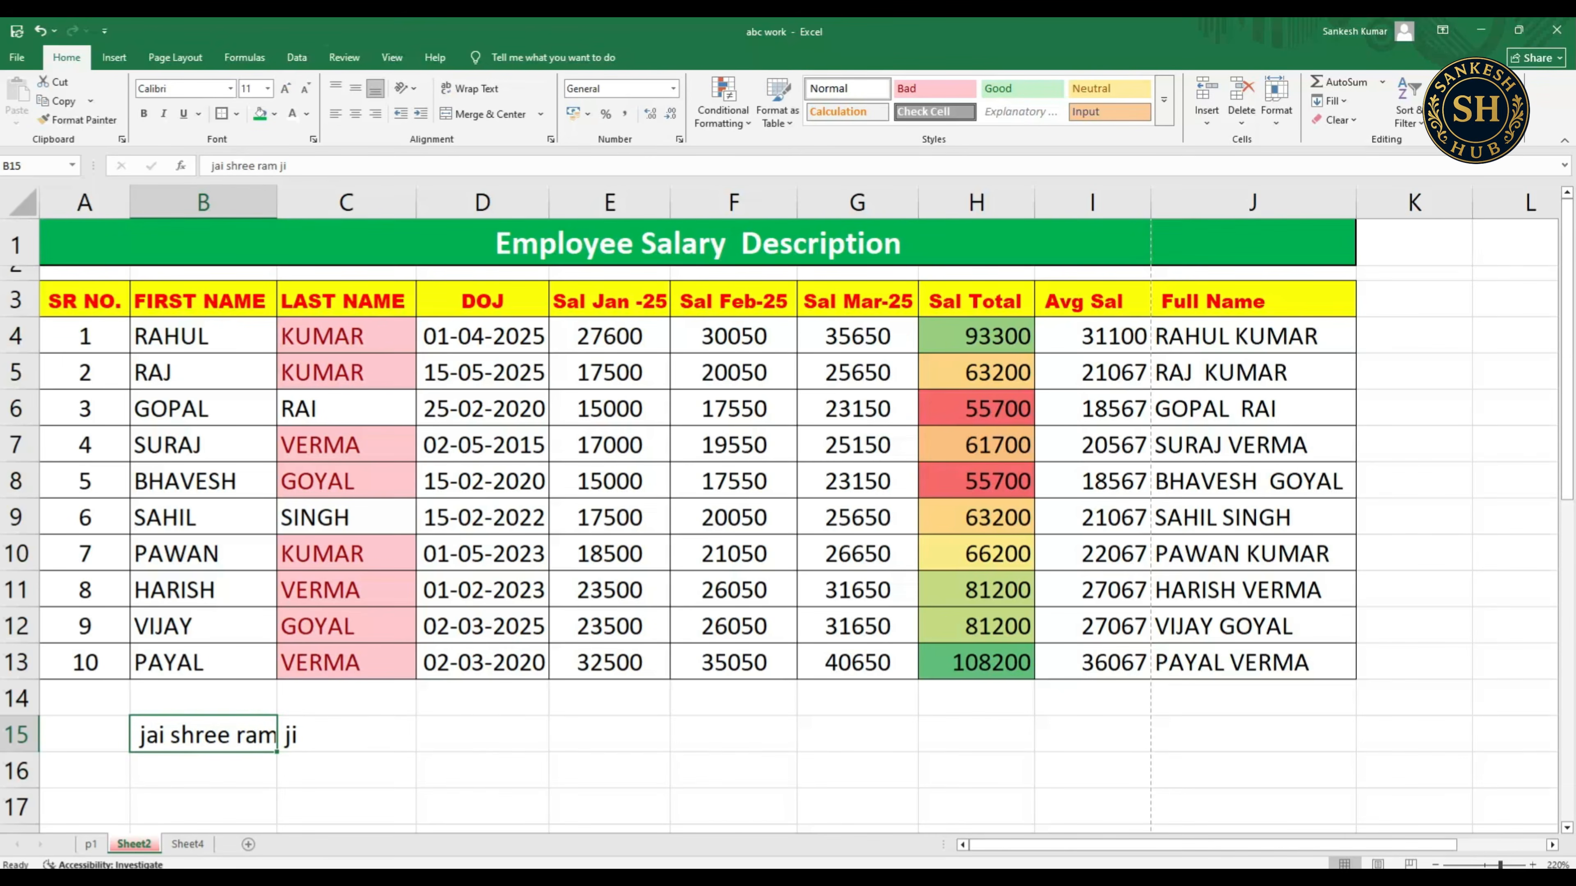
left_click_drag(203, 734, 483, 734)
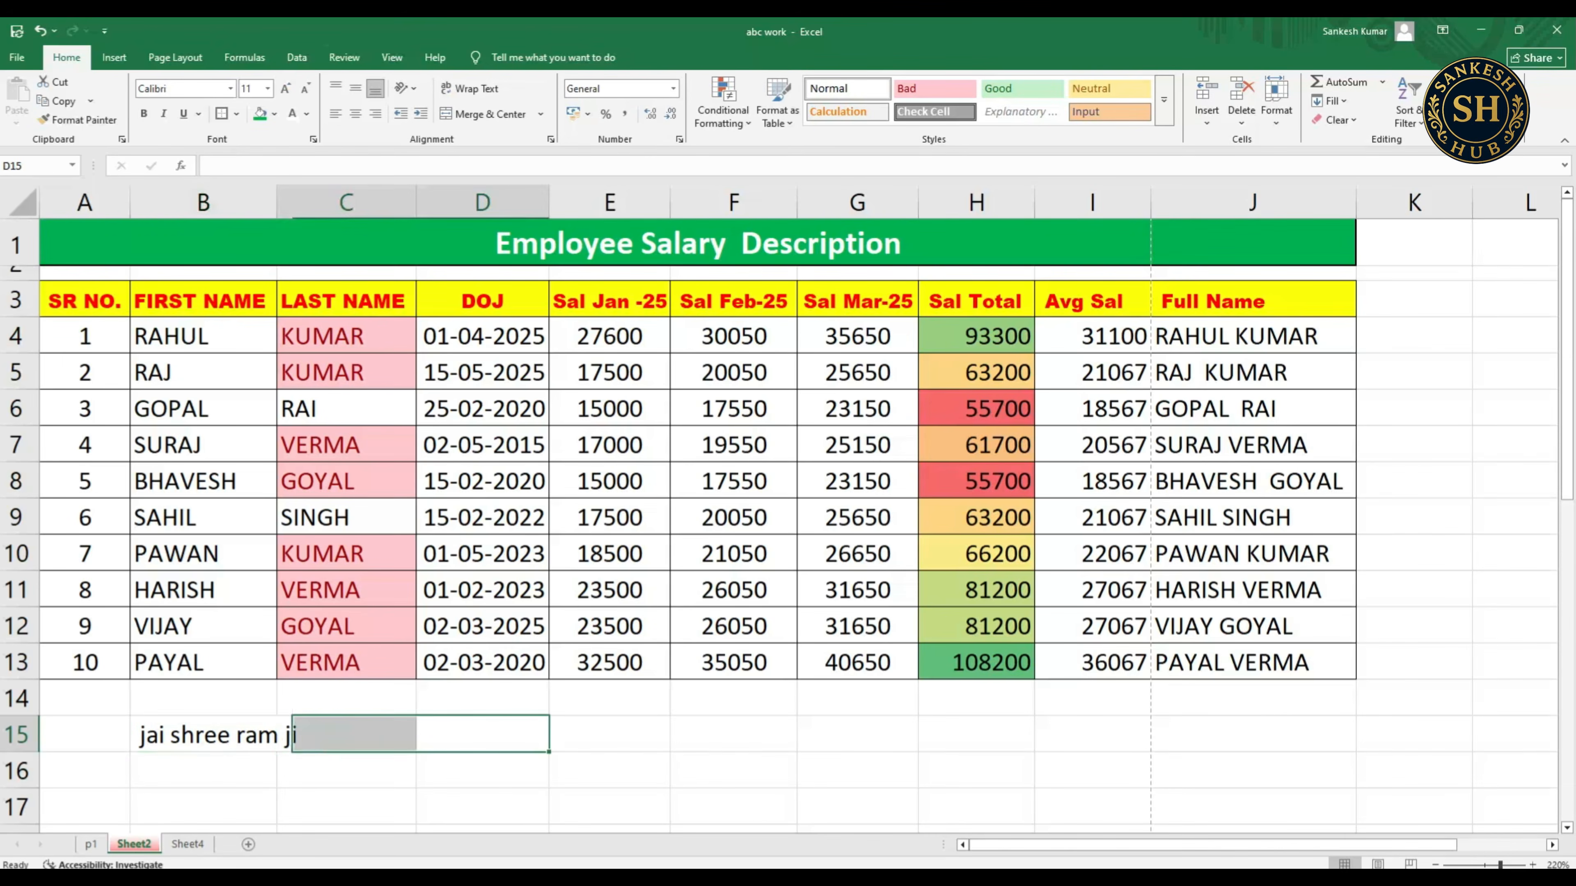
left_click(203, 734)
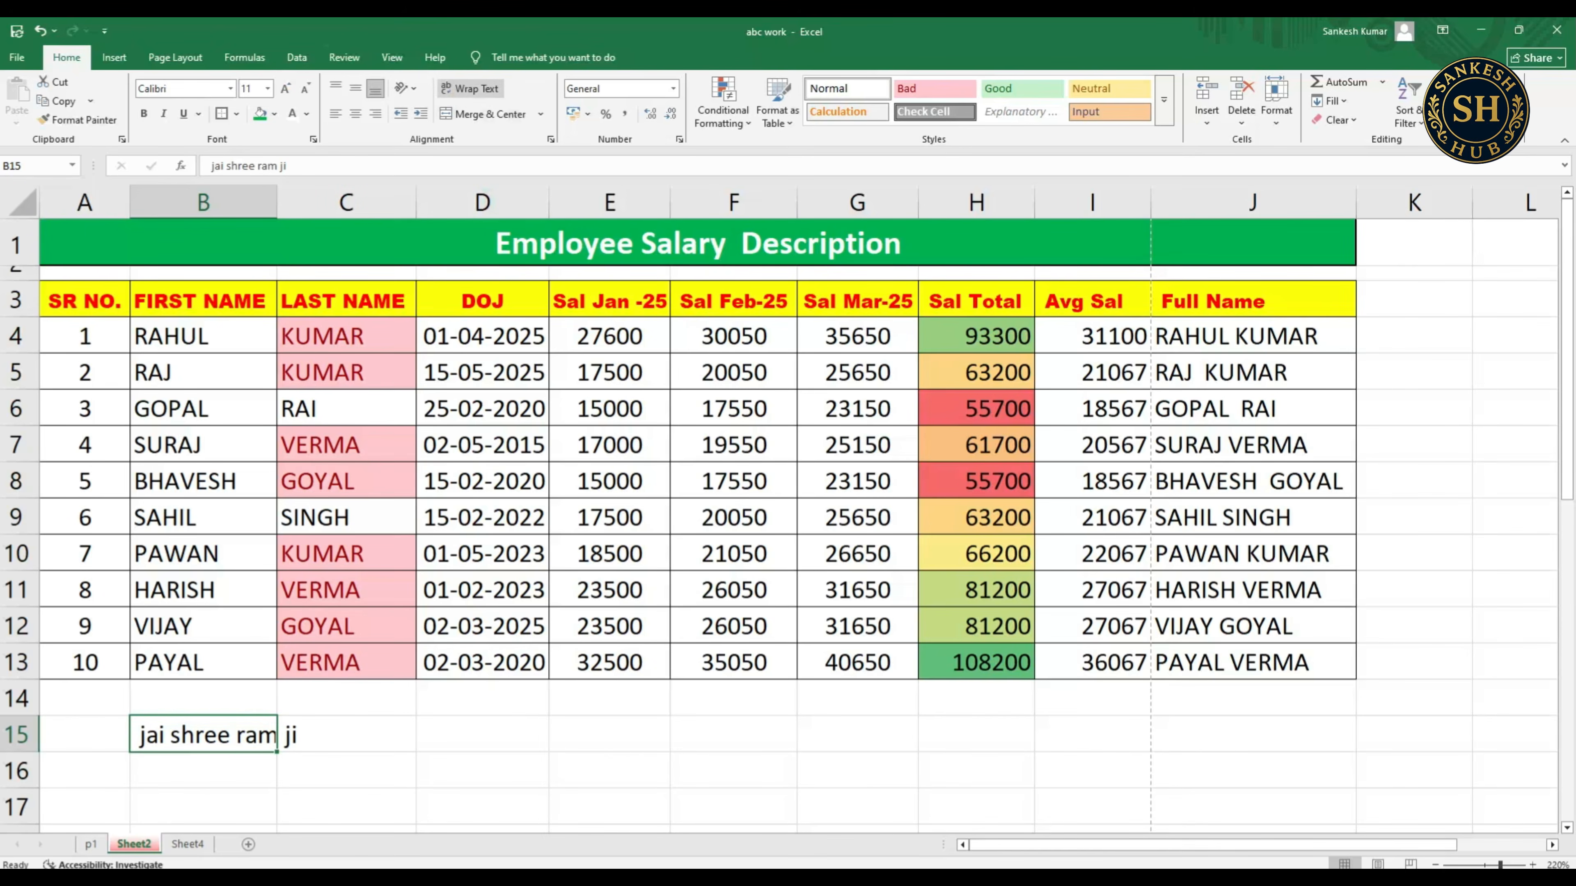
left_click(469, 88)
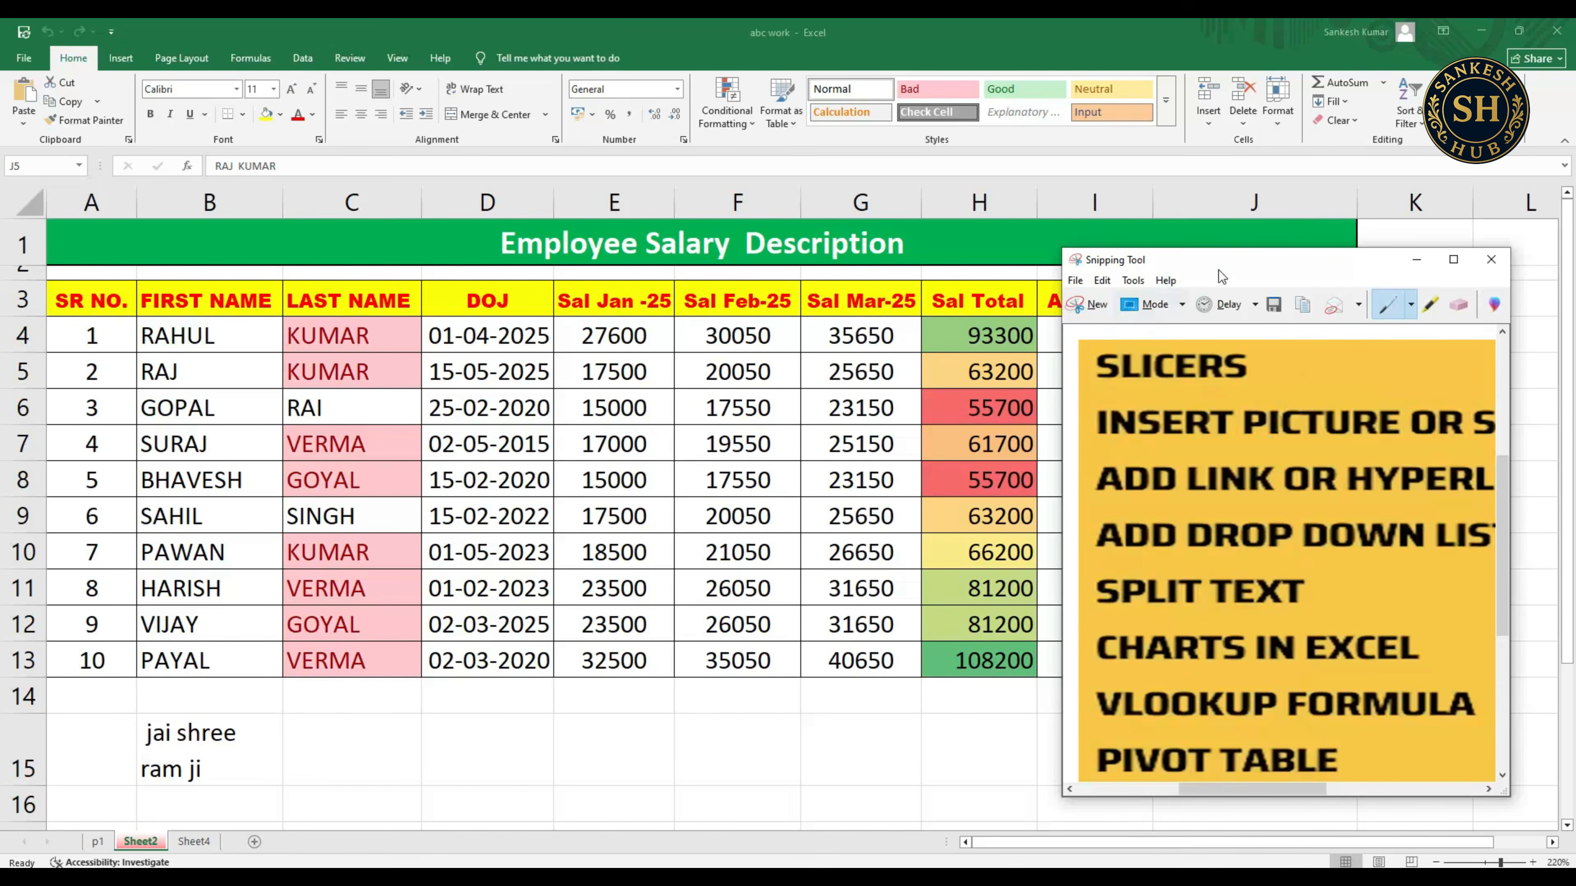
- Reposition and widen the Snipping Tool window to review the list of Excel topics from Slicers to Pivot Table
left_click_drag(1220, 271, 1205, 225)
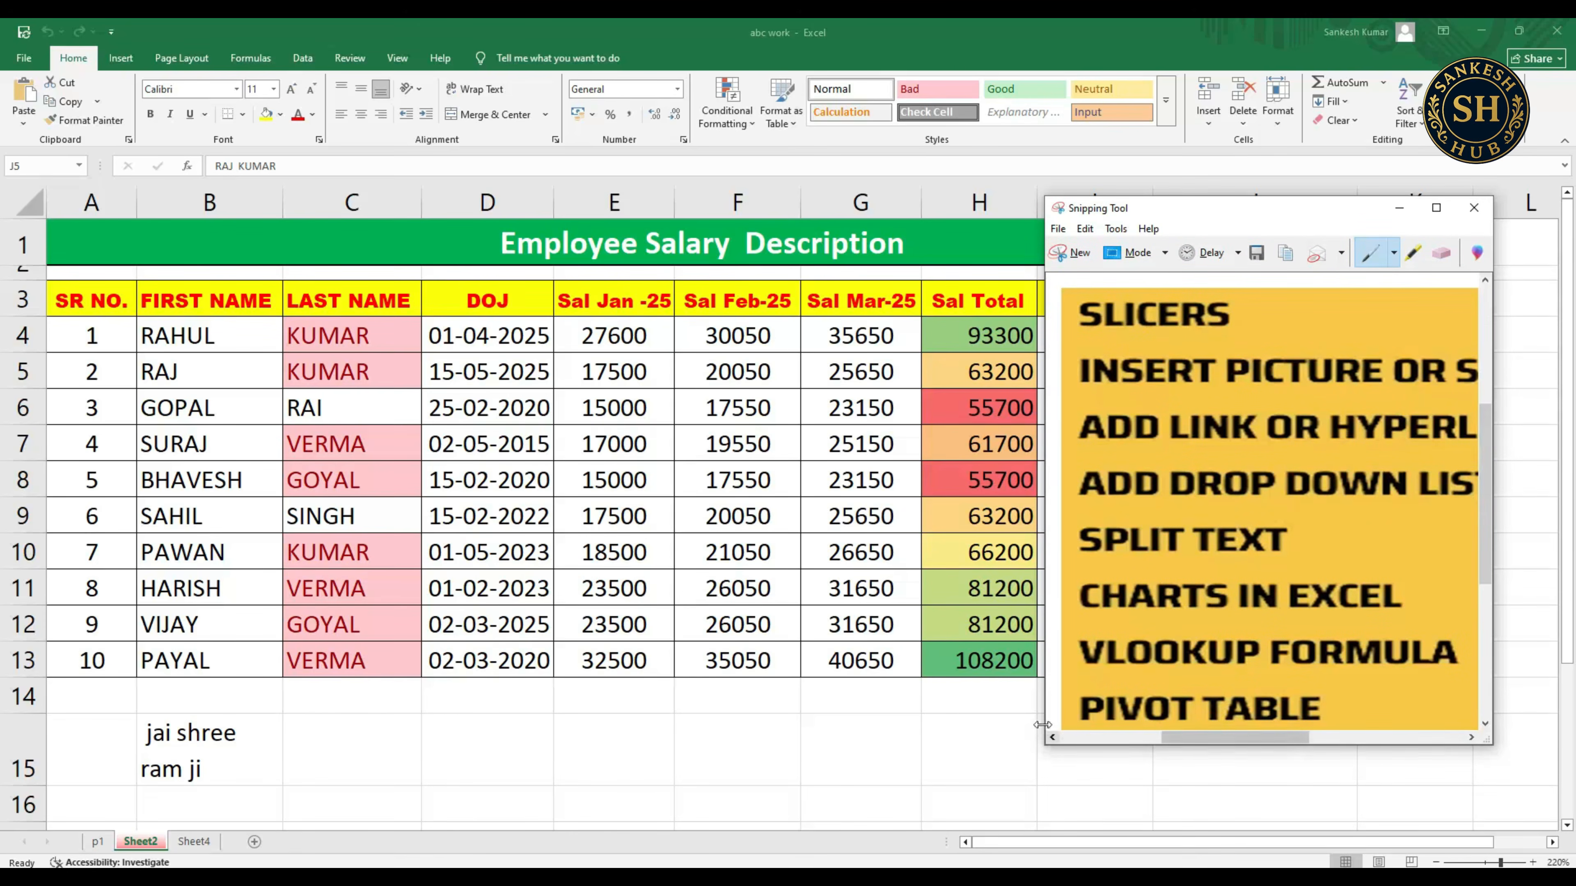
left_click_drag(1045, 726, 874, 726)
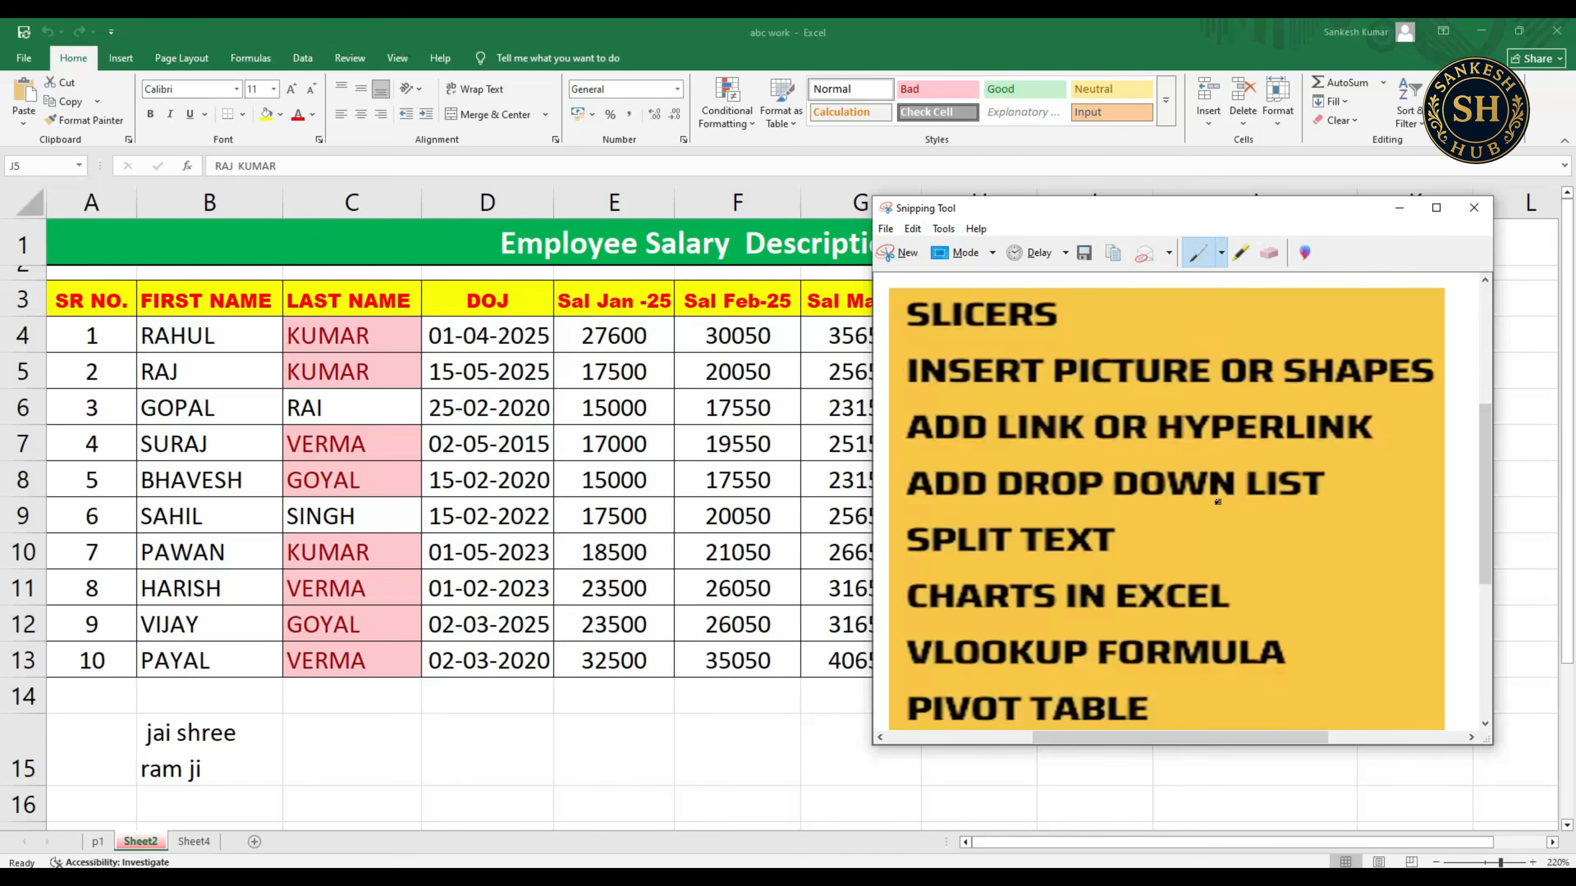
scroll(1551, 371, "down", 1)
scroll(1378, 591, "down", 3)
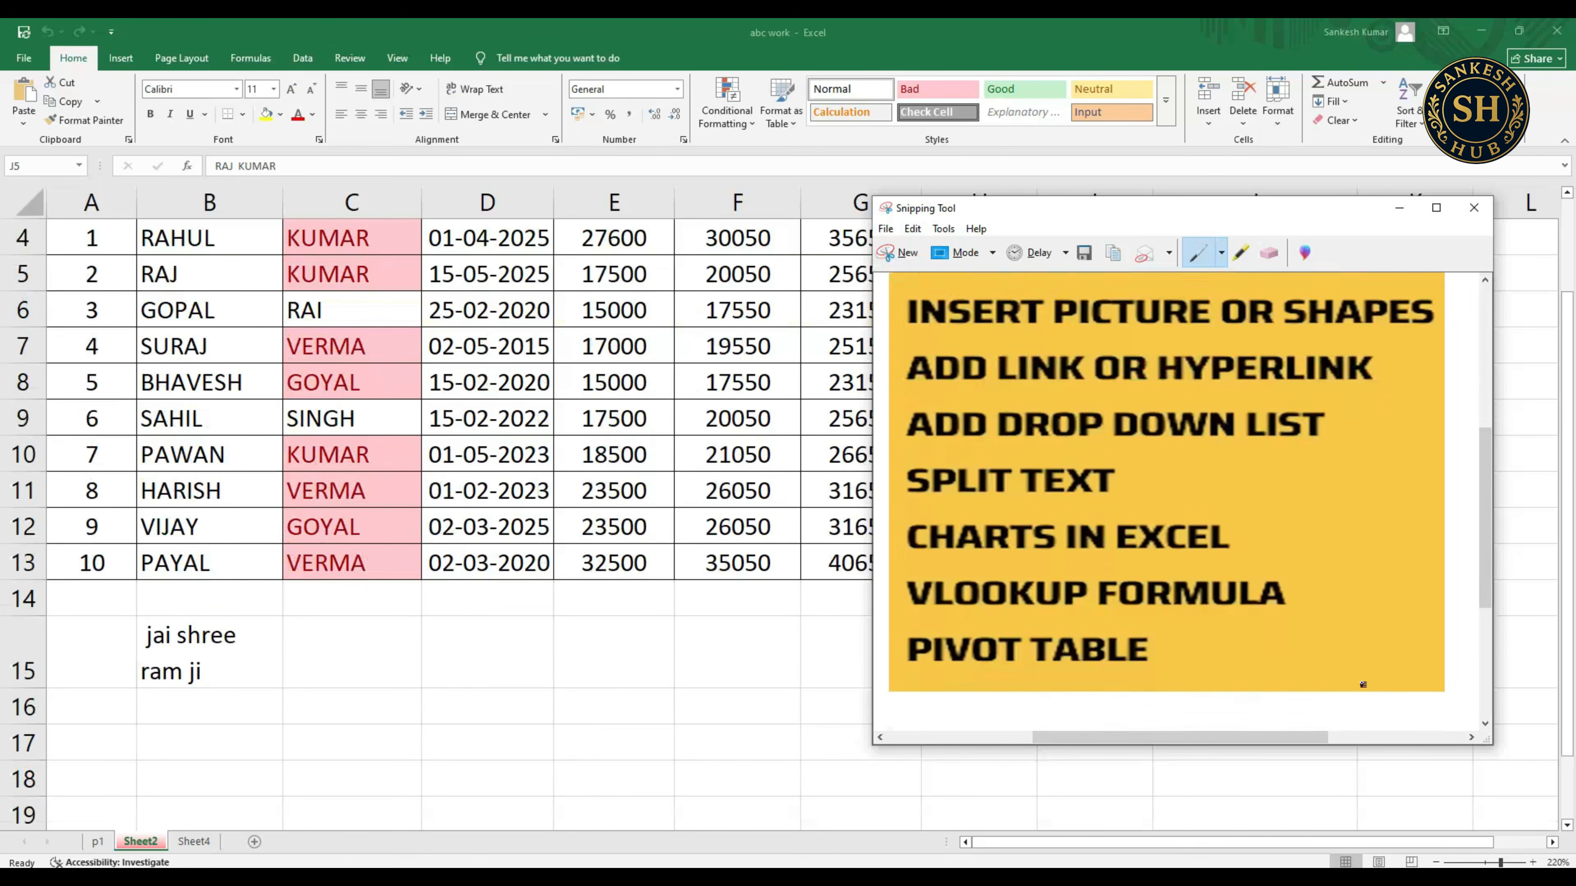
scroll(546, 568, "up", 1)
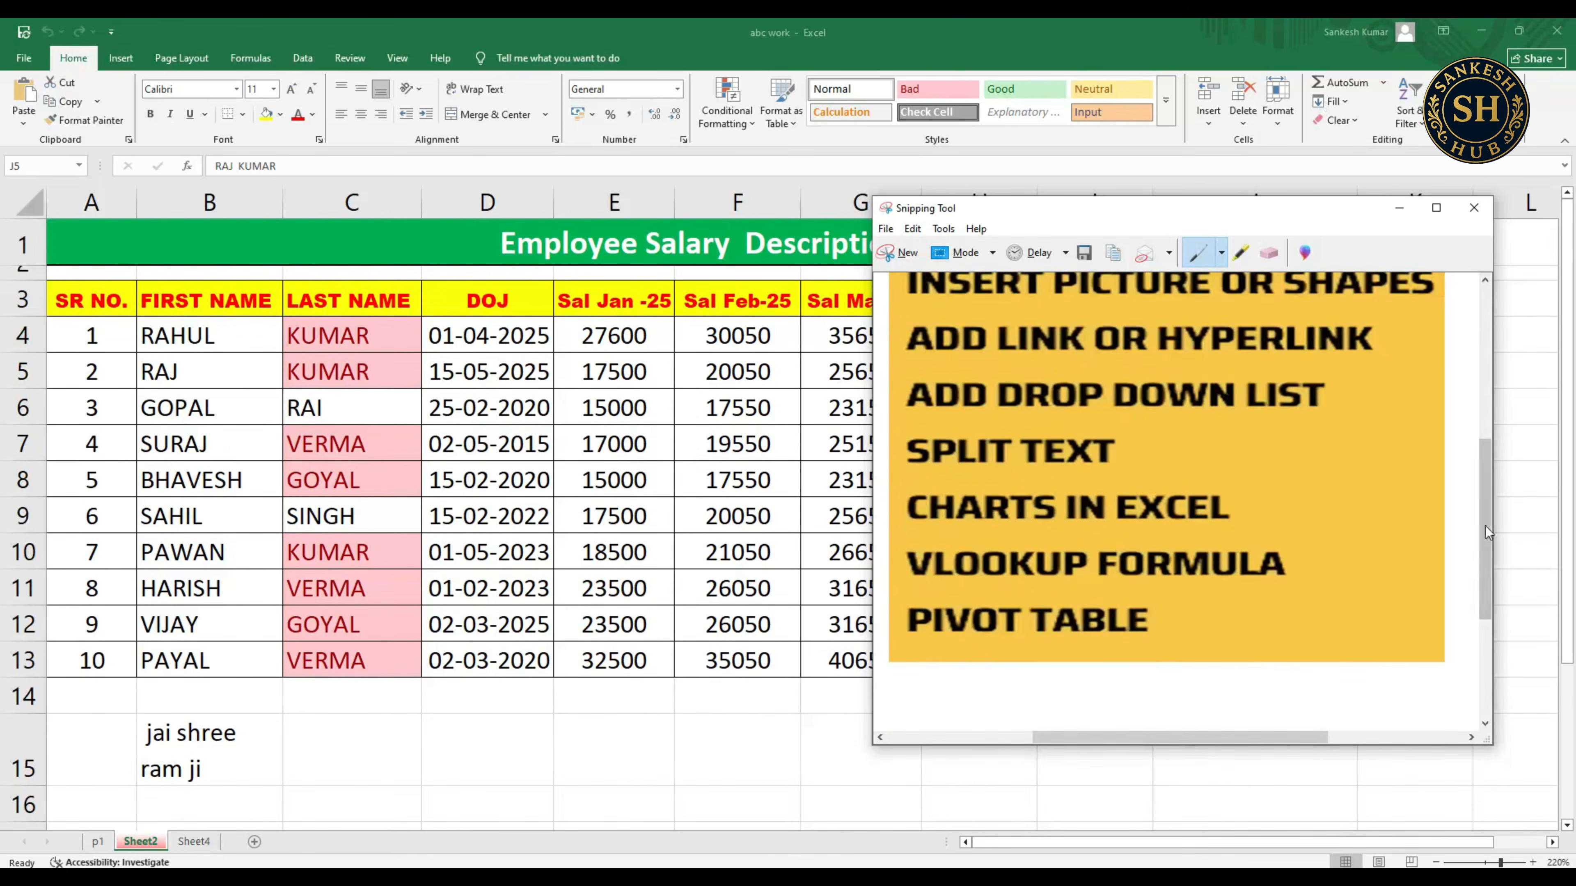
left_click_drag(1489, 528, 1491, 429)
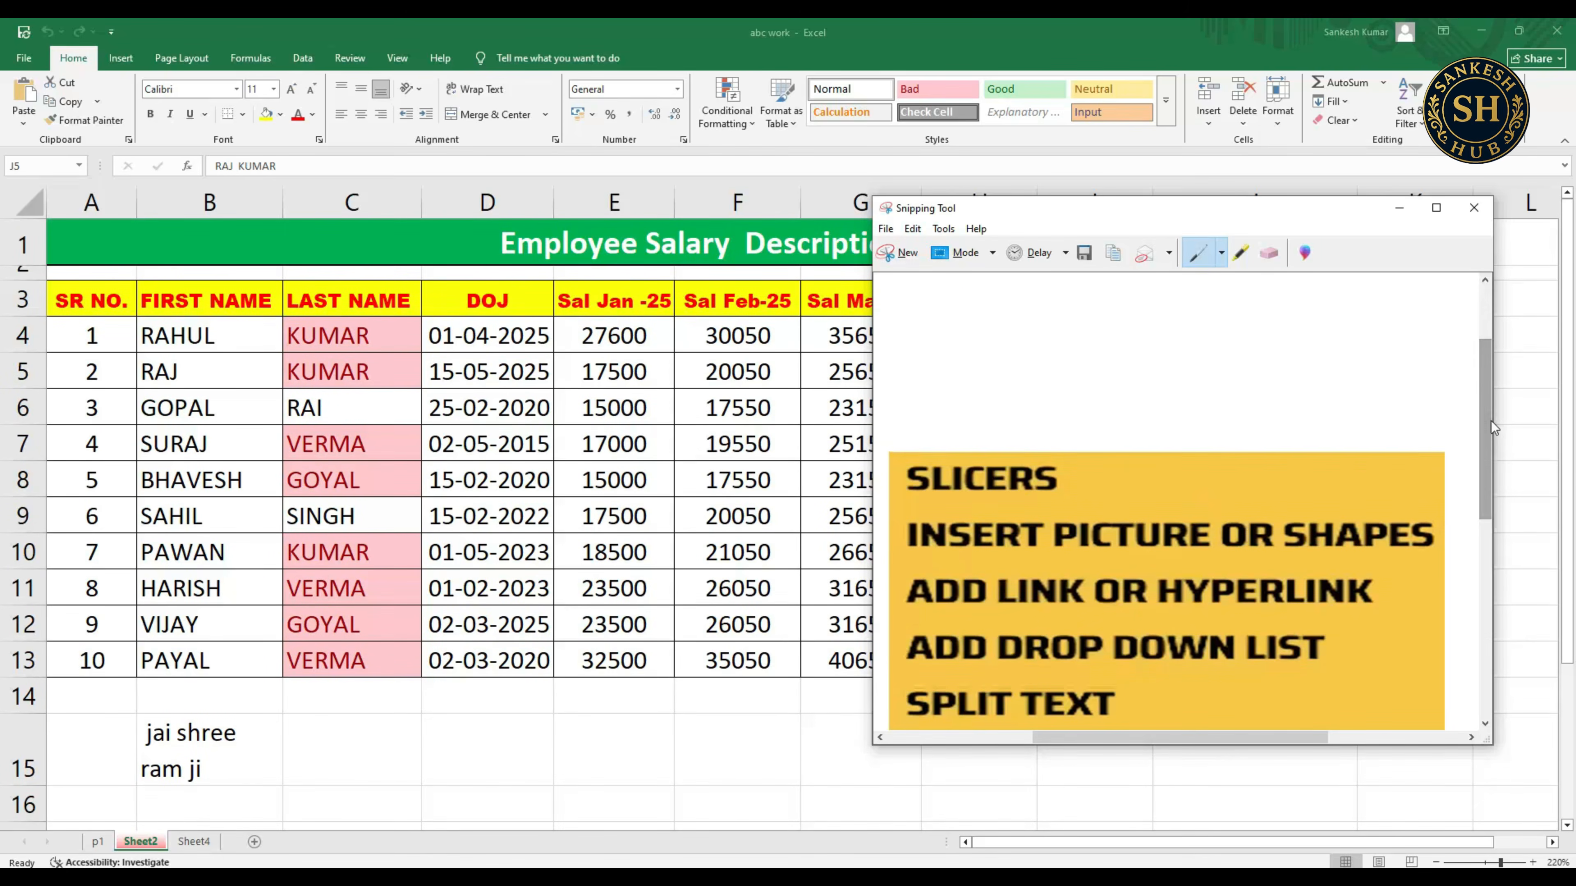